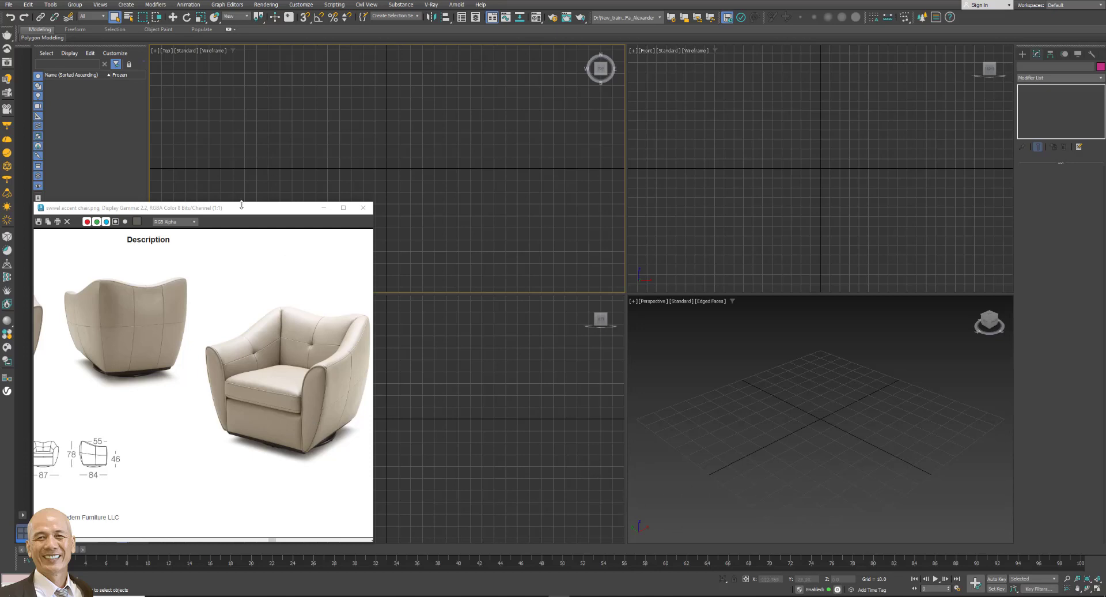
Enlarge, pan and zoom the reference image to read the 87 × 84 × 78 dimension drawing.
drag(243, 203, 244, 162)
drag(260, 293, 219, 312)
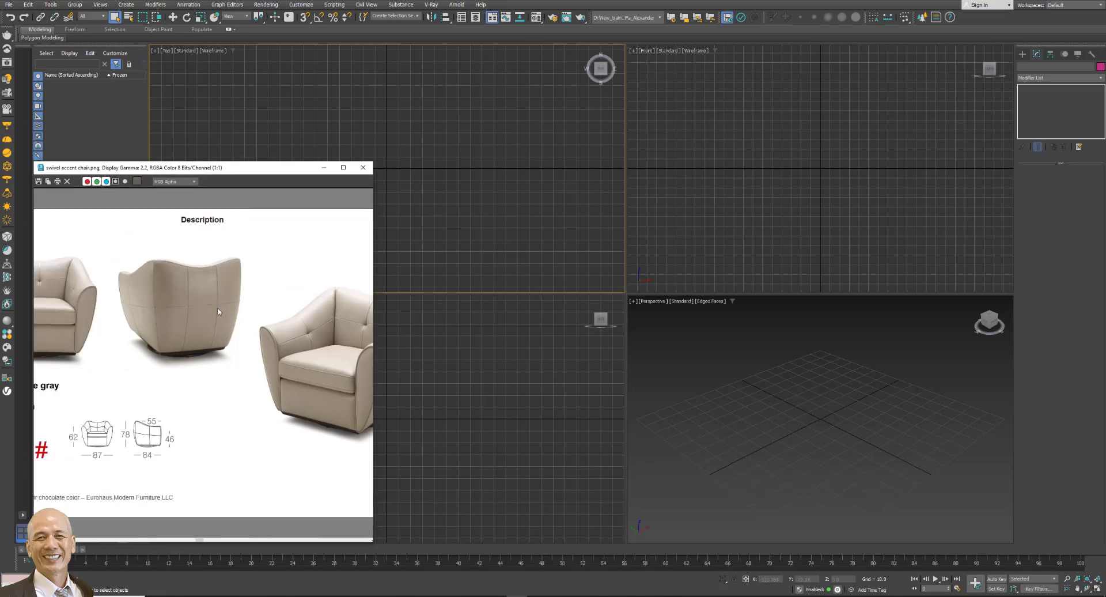
drag(140, 306, 180, 305)
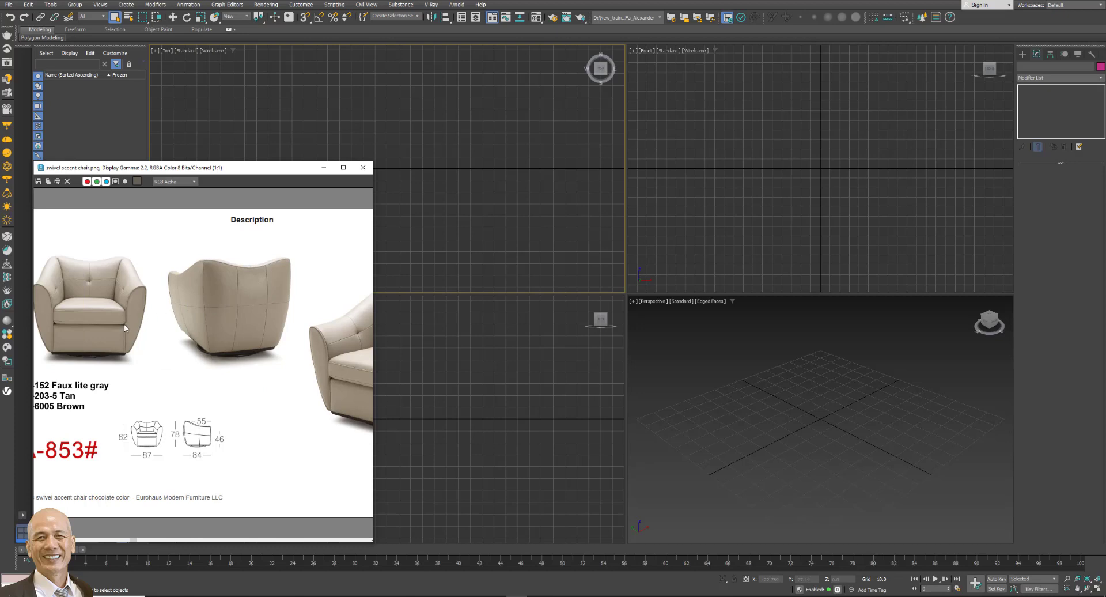
drag(123, 324, 166, 330)
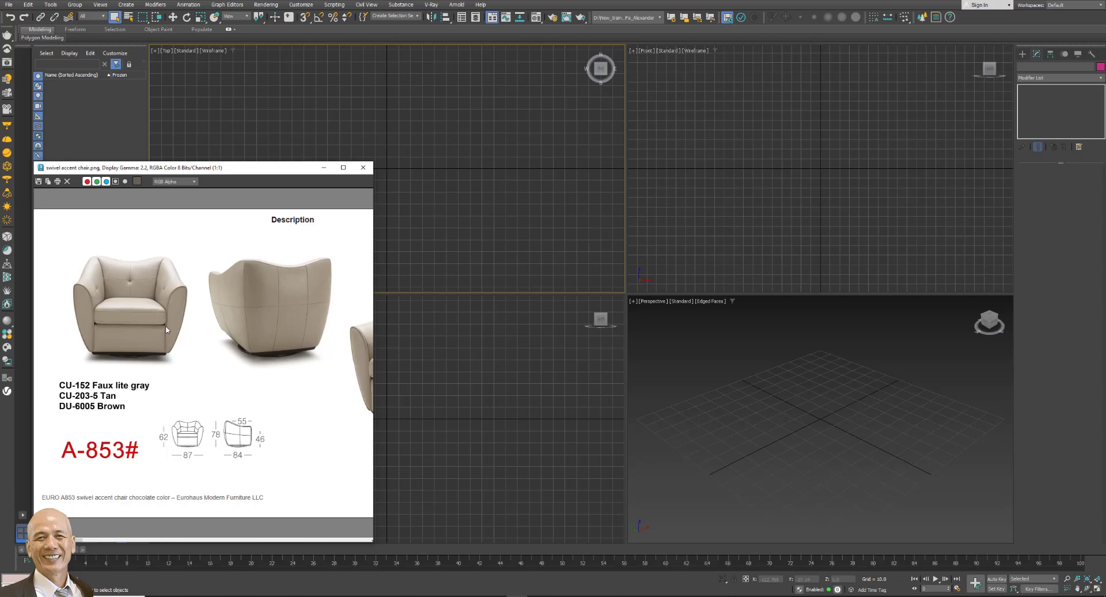
scroll(239, 454, up, 1)
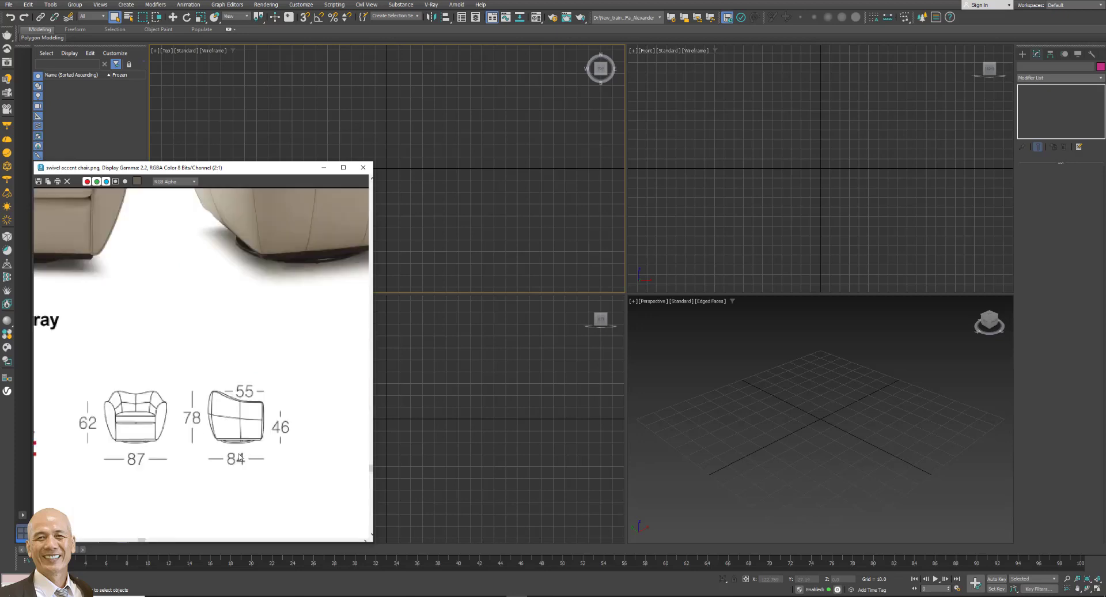
scroll(240, 456, up, 1)
scroll(251, 419, down, 1)
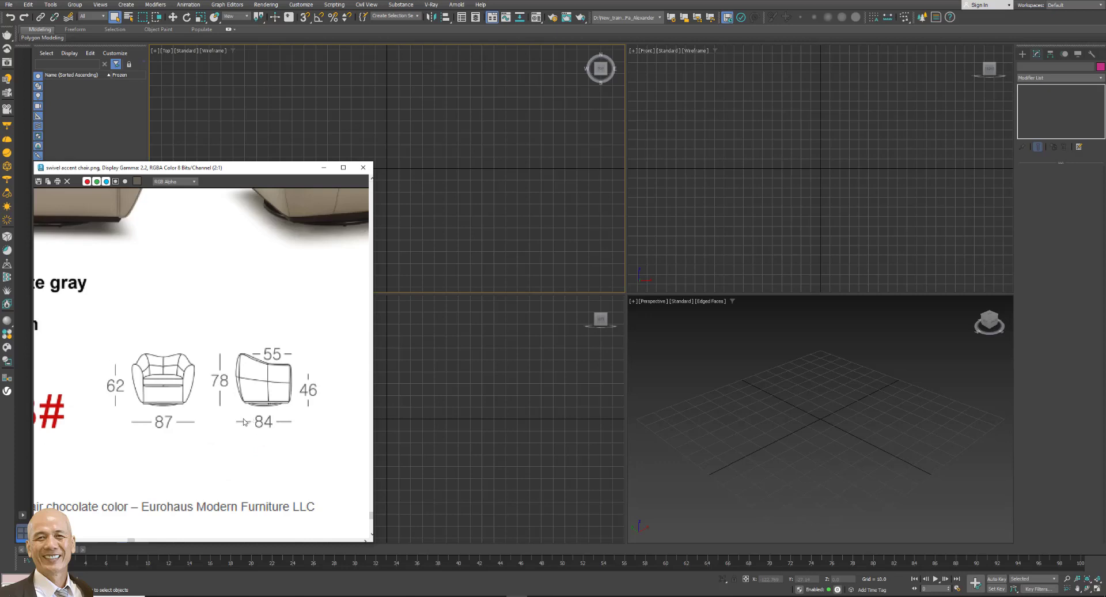
scroll(248, 404, up, 1)
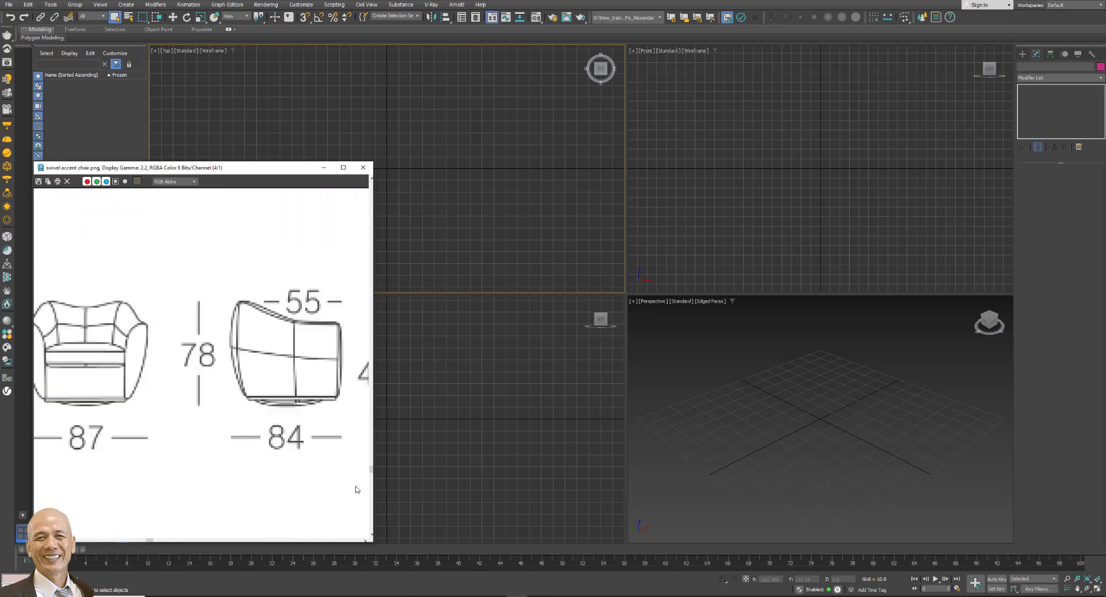
middle_drag(198, 444, 215, 440)
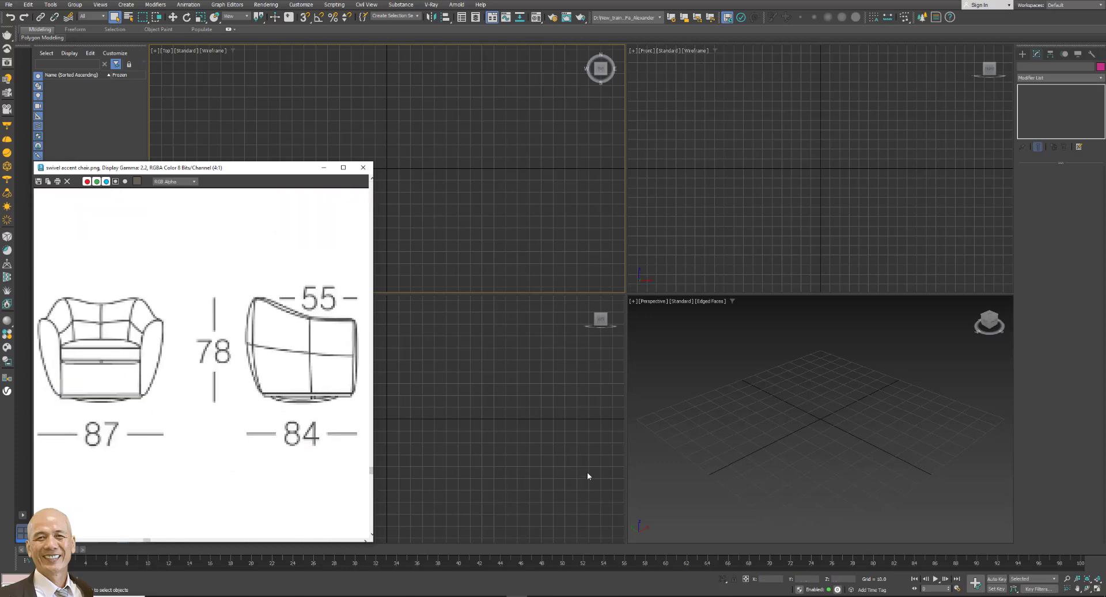
scroll(290, 425, down, 1)
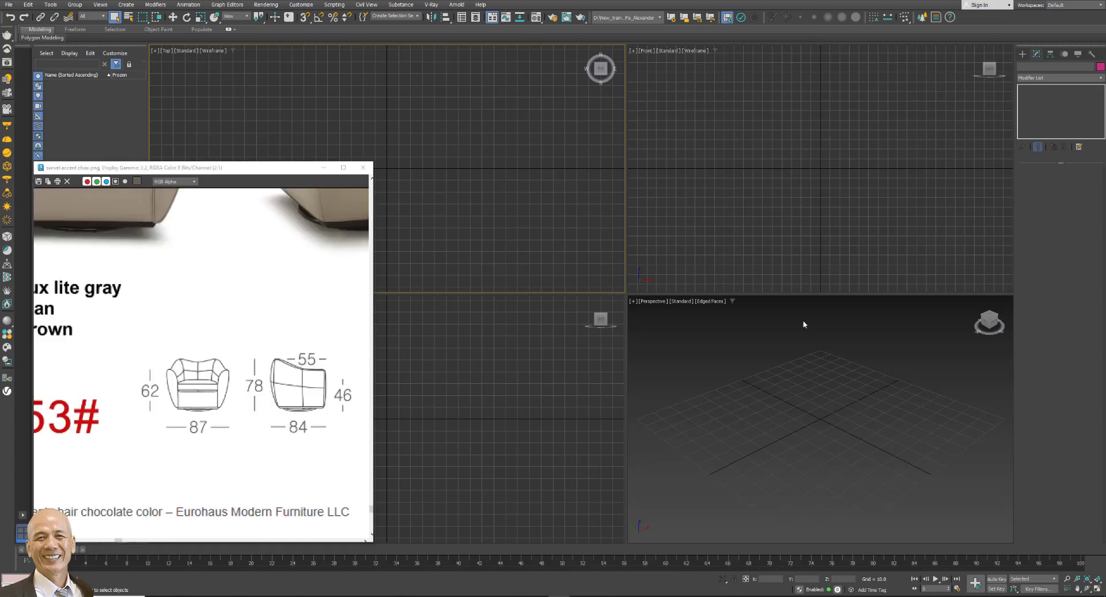
Draw a box primitive in the Top view.
click(1023, 54)
click(1038, 111)
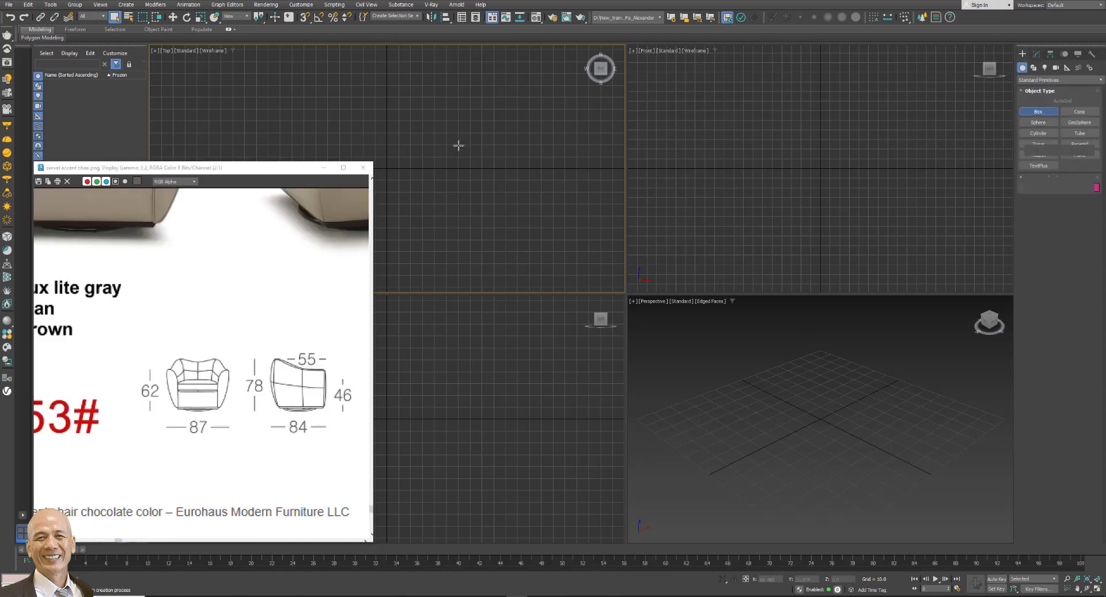
drag(414, 149, 483, 212)
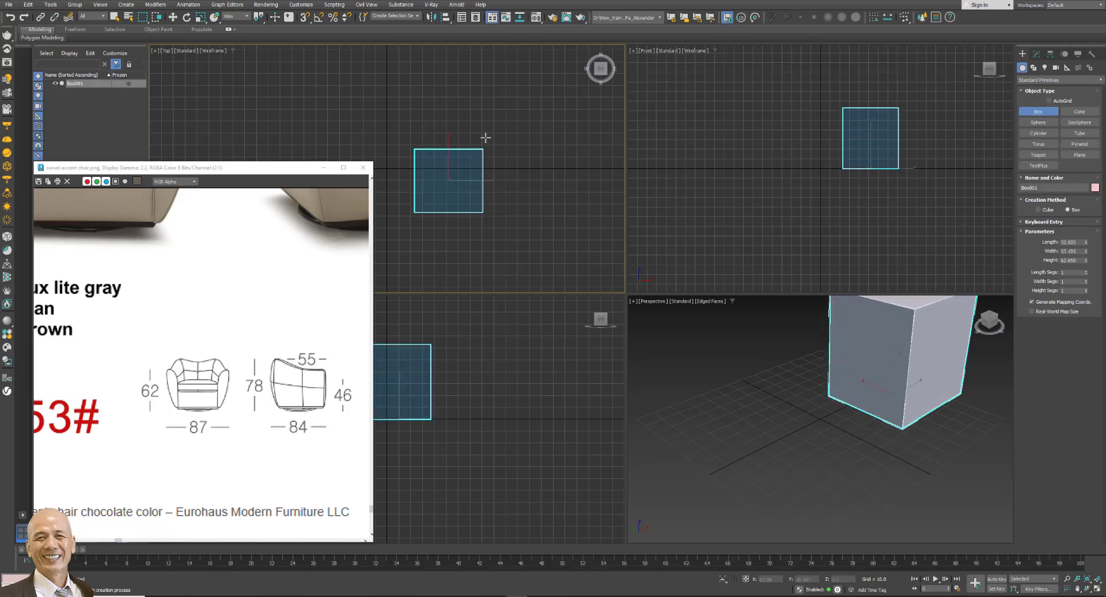
click(1036, 55)
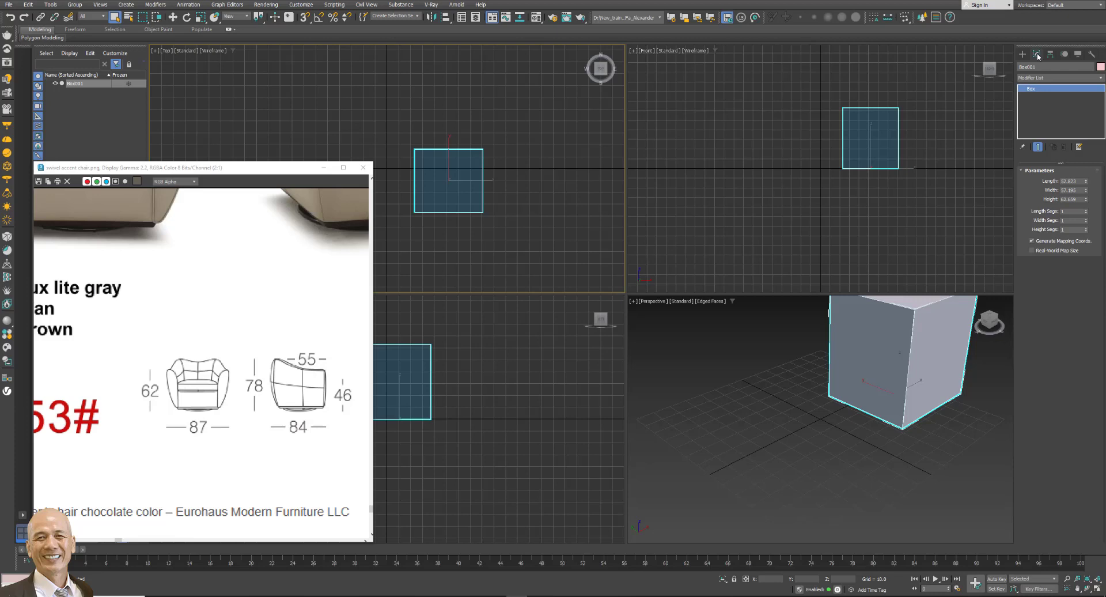
Set the box to height 78, length 84 and width 87.
double_click(1077, 199)
text(78)
key(Return)
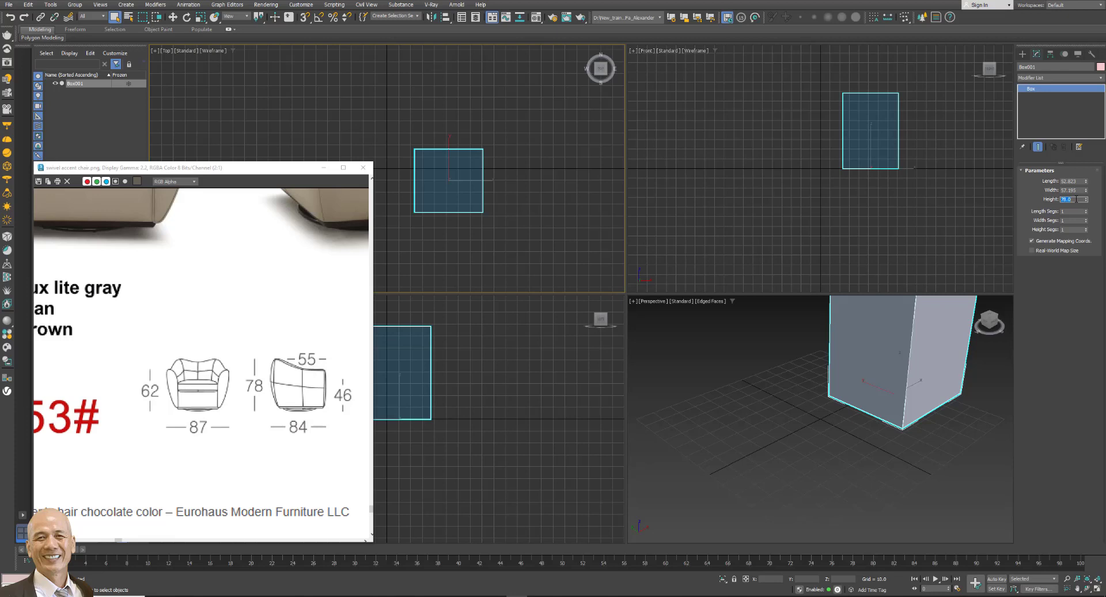
double_click(1077, 181)
text(84)
key(Return)
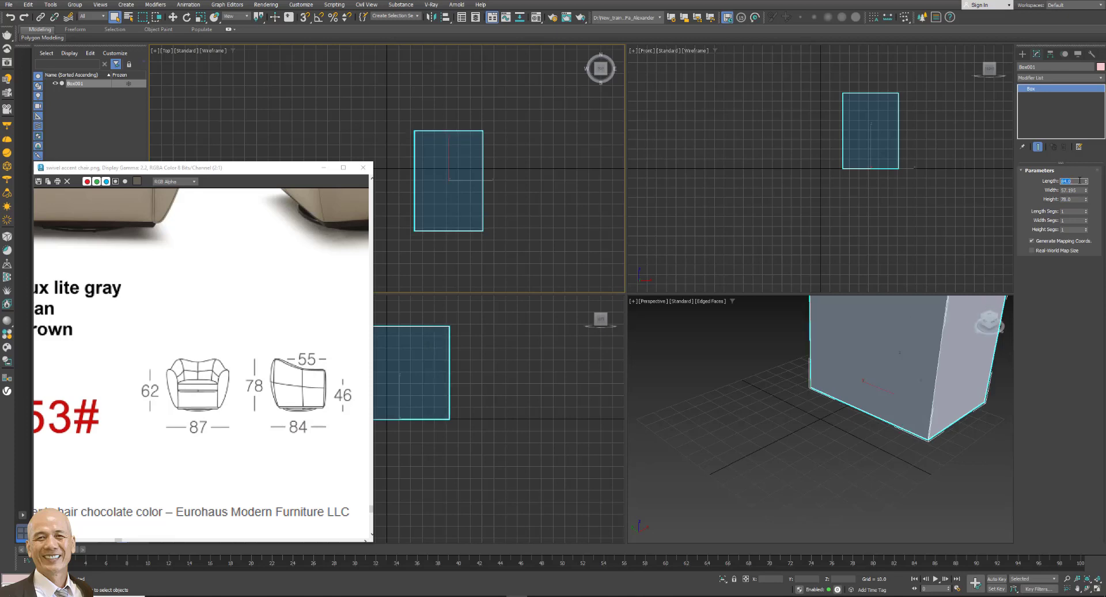
double_click(1078, 190)
text(87)
key(Return)
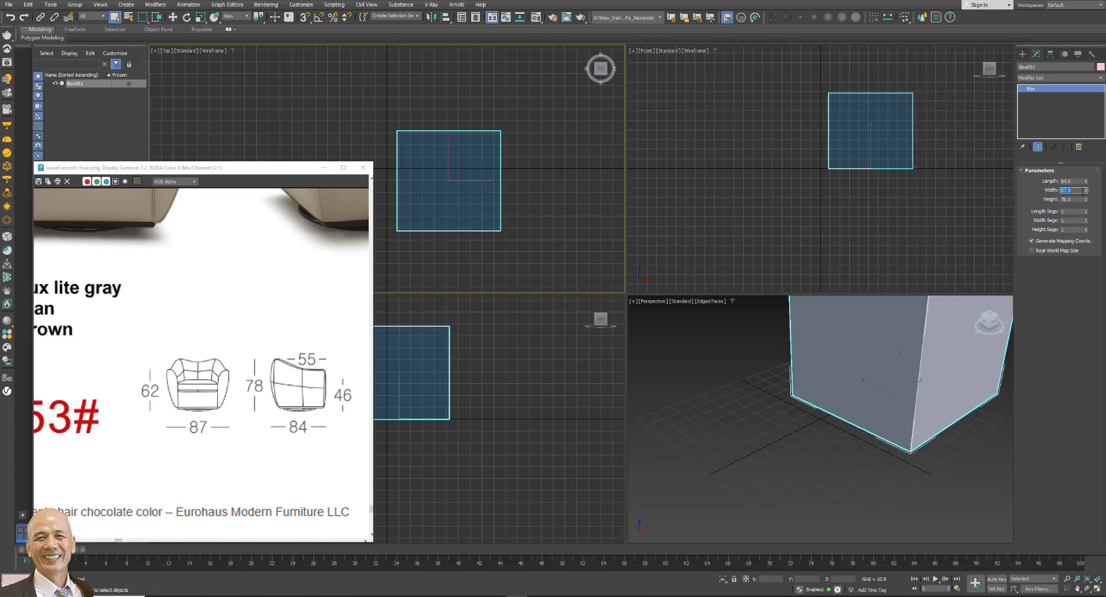
click(173, 17)
Zero the box's X and Y position so it sits at the world origin.
right_click(173, 17)
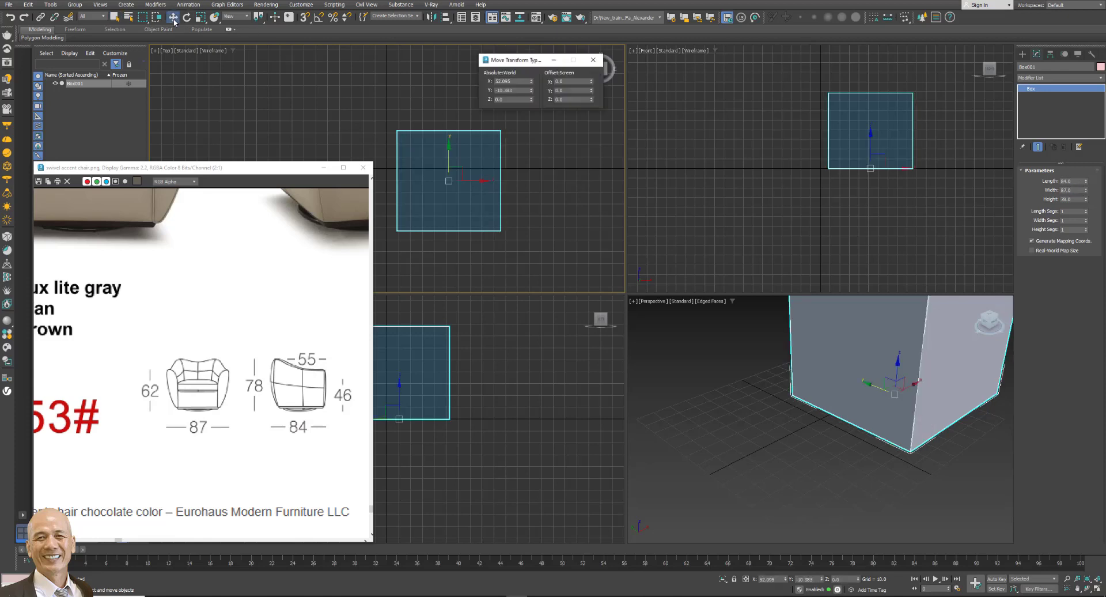
right_click(531, 82)
right_click(531, 91)
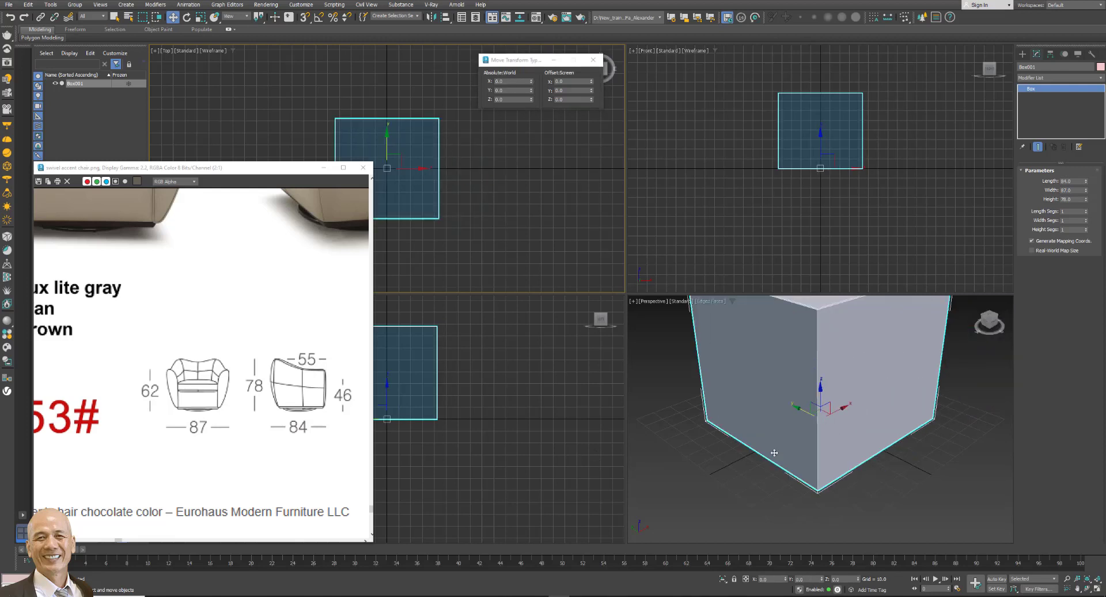
scroll(773, 453, down, 5)
scroll(838, 460, down, 3)
key(ctrl+d)
Turn on Display as Box so the box shows as a wireframe outline.
click(824, 428)
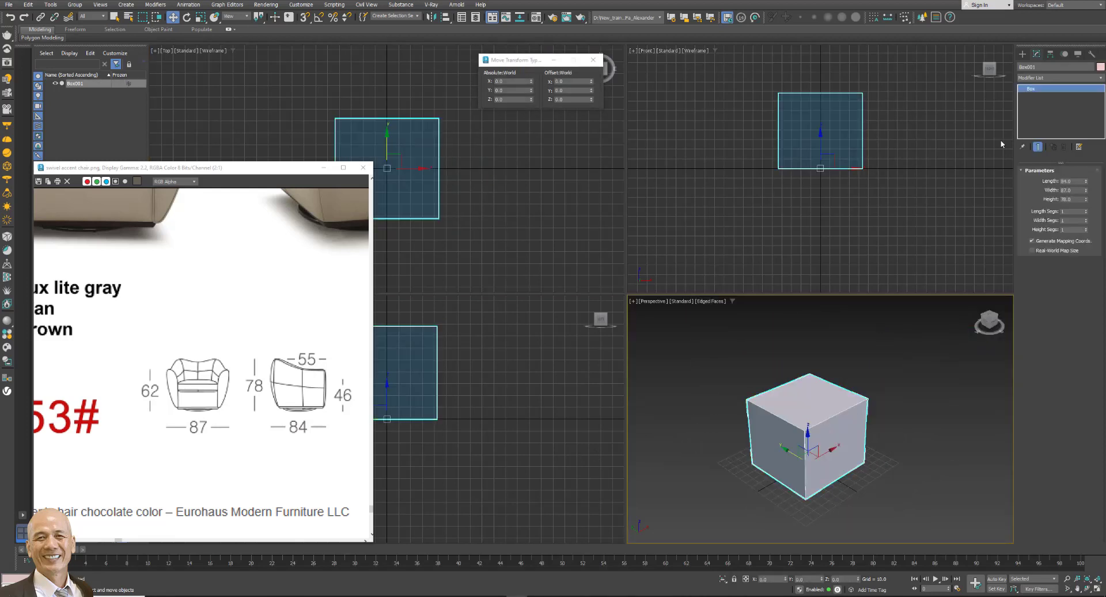
click(1078, 53)
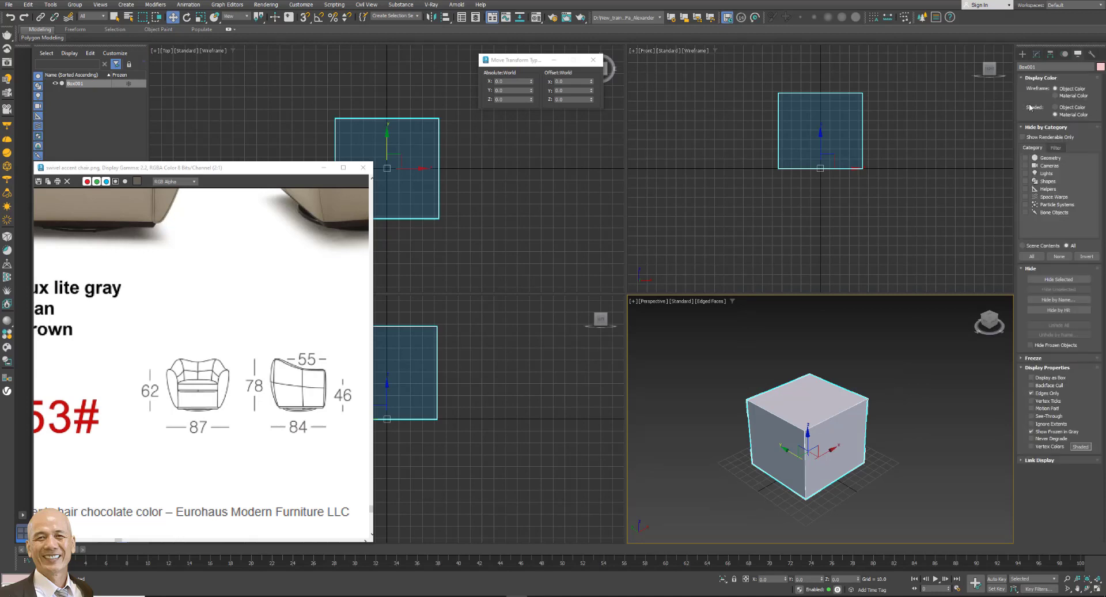
click(1031, 378)
click(991, 403)
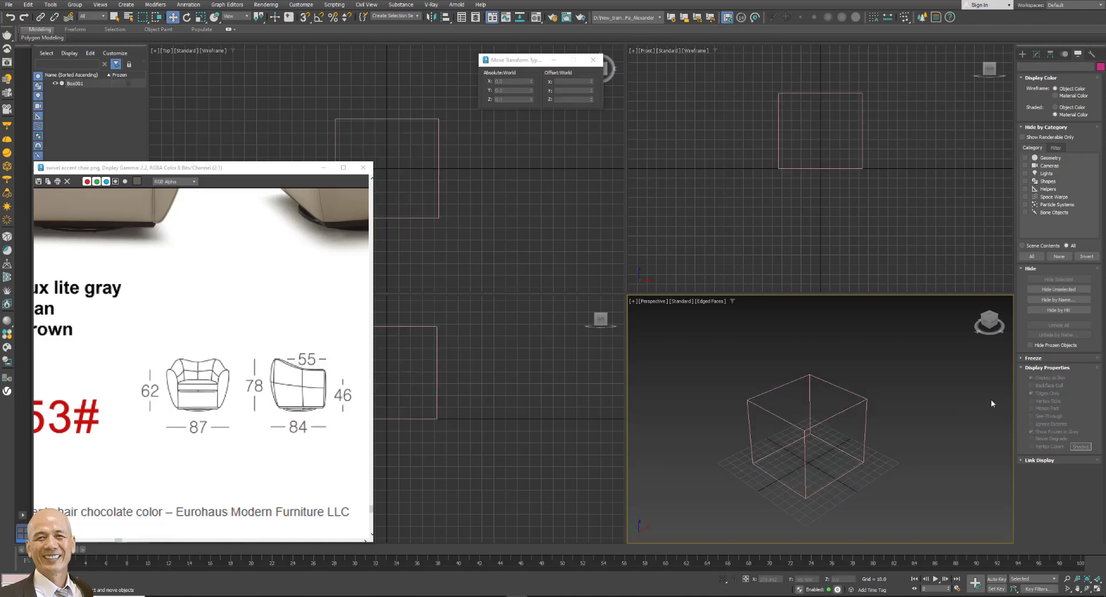
Orbit the Perspective view and zoom the Left view to fit the box.
click(1088, 587)
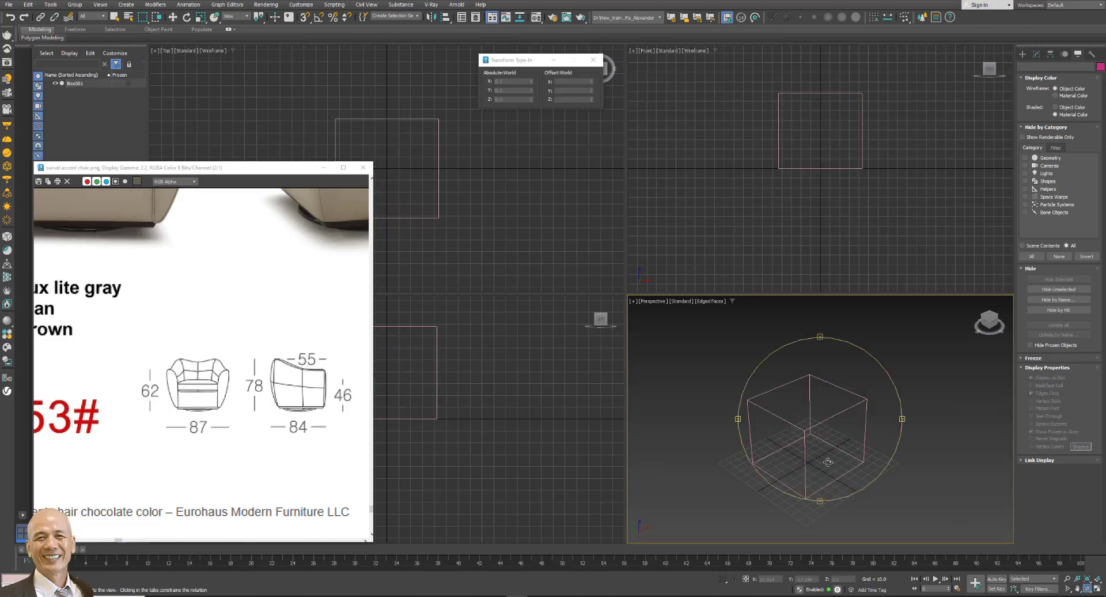
drag(828, 461, 836, 442)
right_click(896, 429)
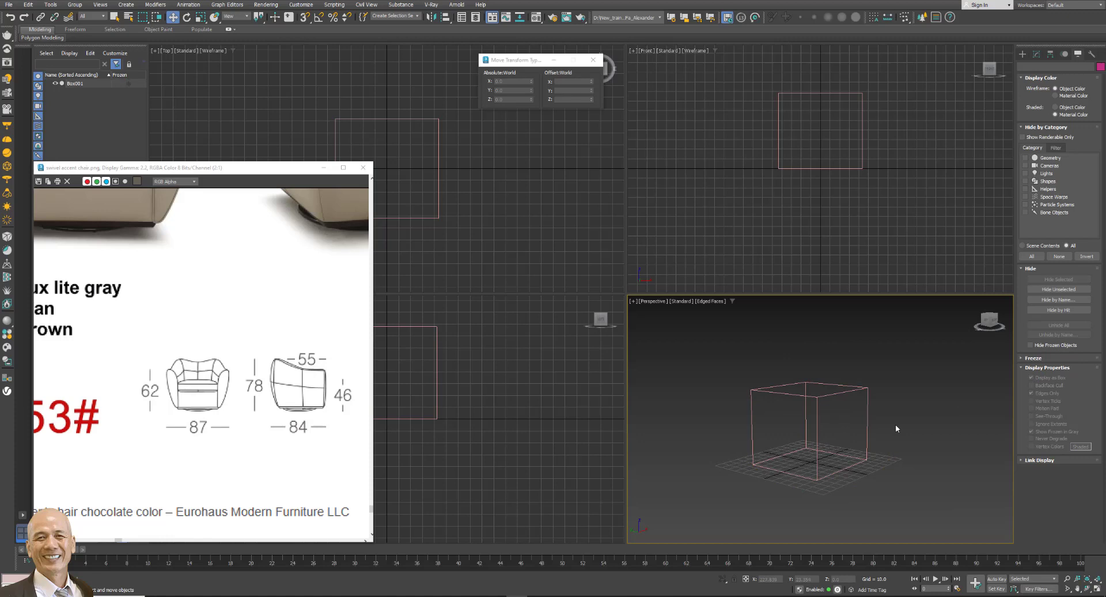
click(556, 396)
key(z)
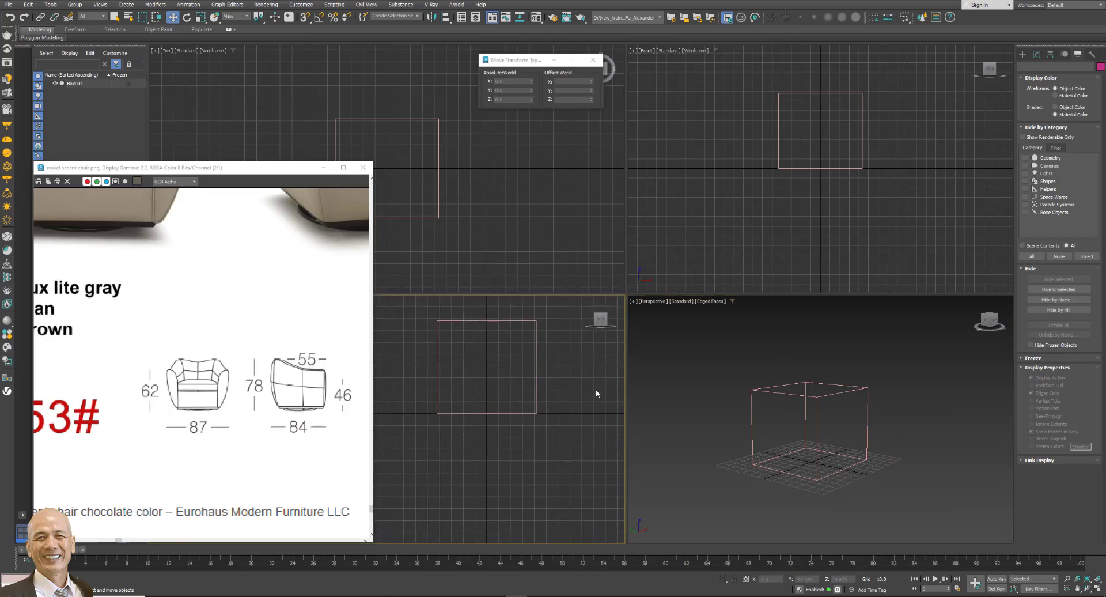
click(1022, 53)
click(459, 352)
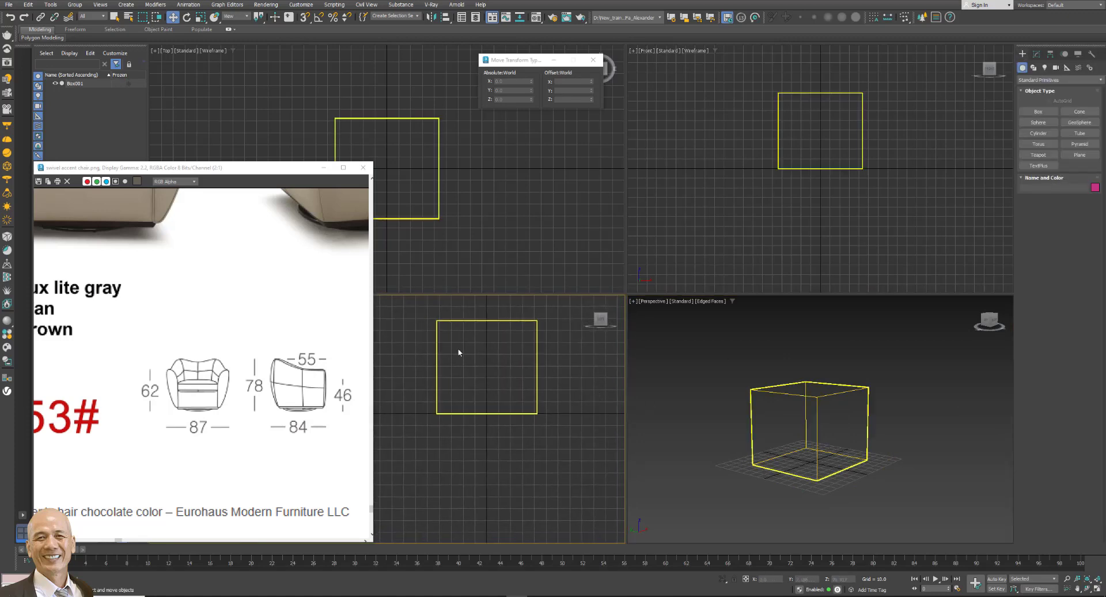
click(459, 352)
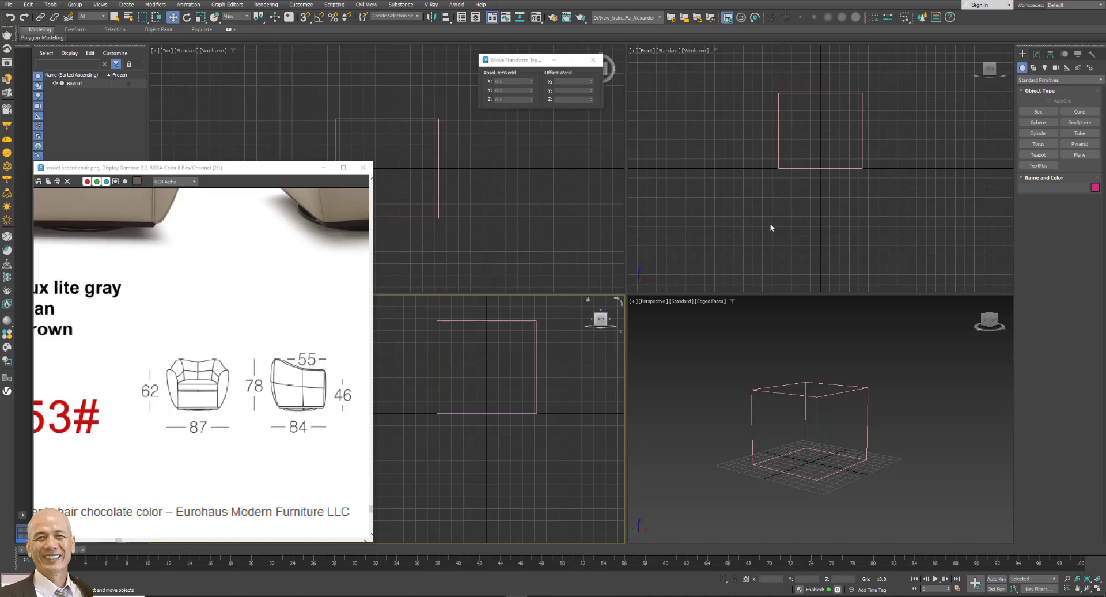
Draw a tall rectangle in the Front view and centre it at X 0.
click(1033, 67)
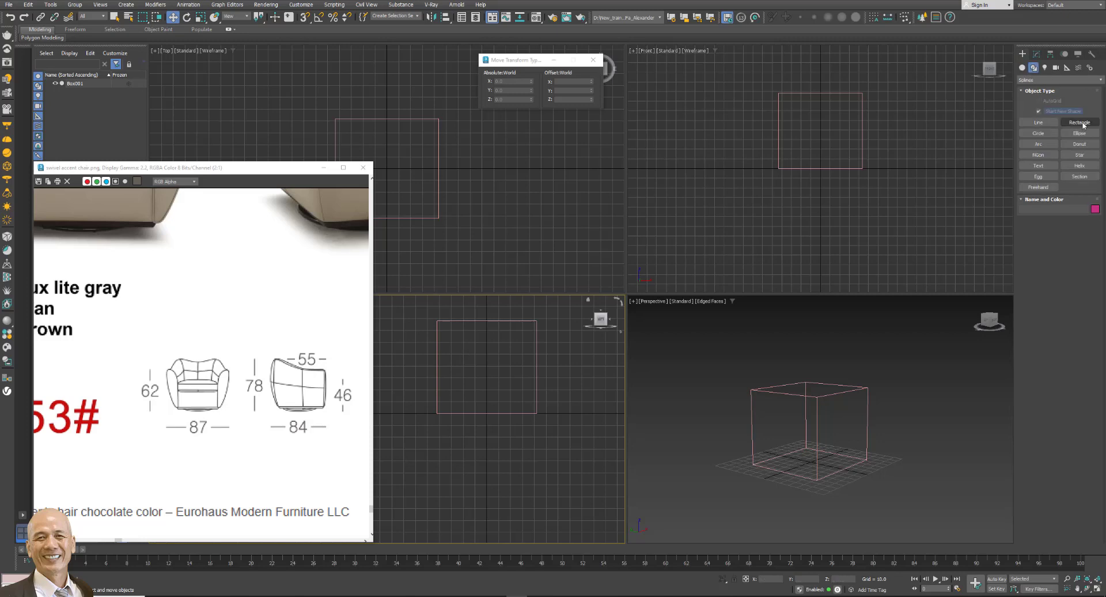
click(1080, 122)
drag(858, 111, 874, 170)
key(w)
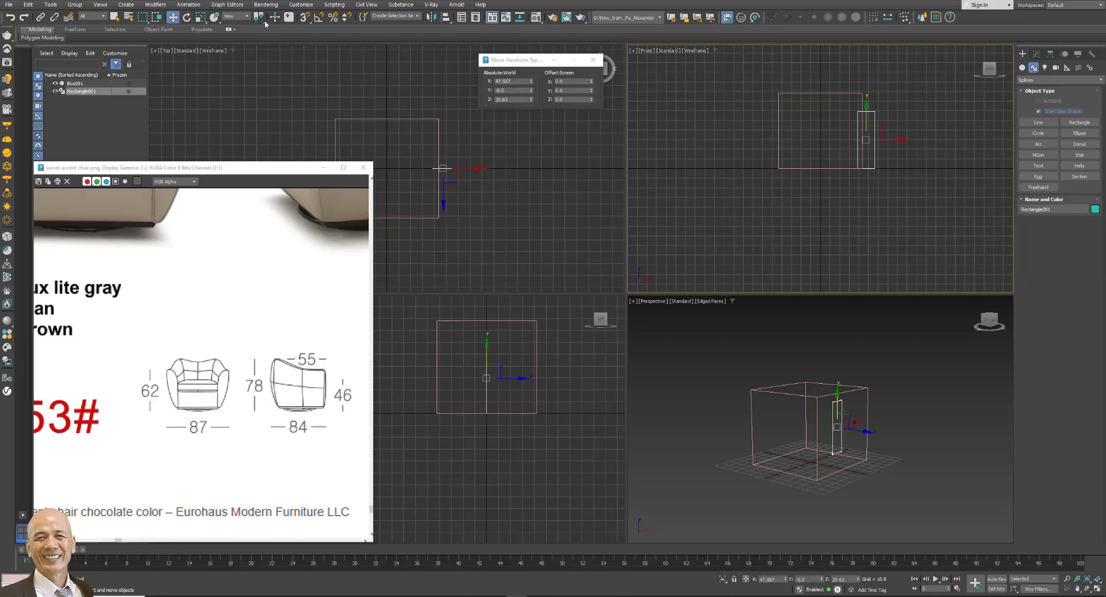
right_click(531, 81)
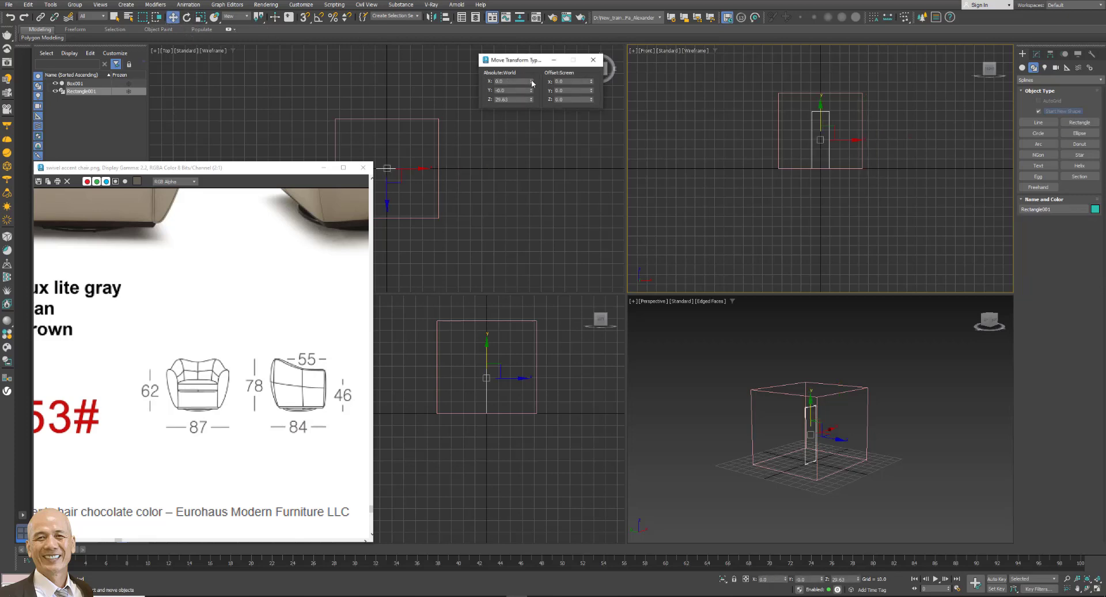
Narrow the rectangle's width to 13.109.
scroll(839, 129, up, 3)
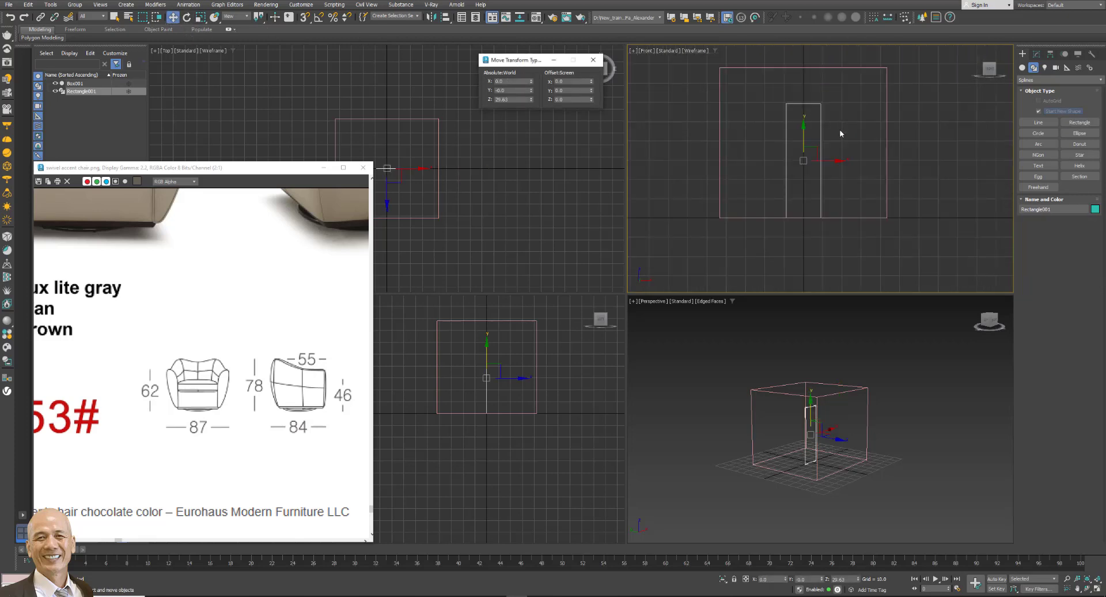
scroll(922, 112, up, 1)
click(1037, 53)
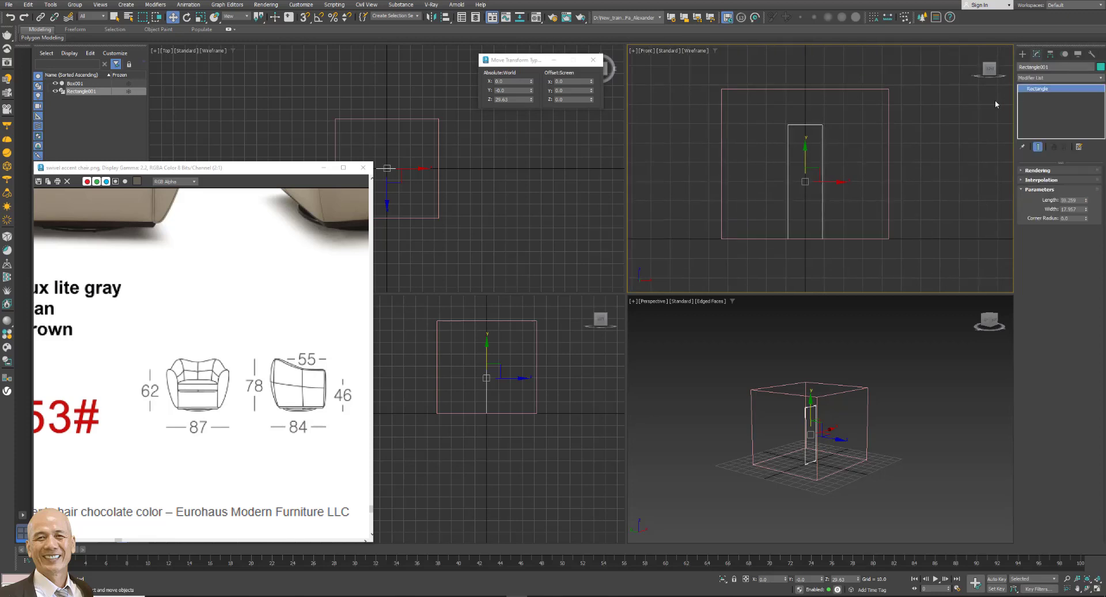
scroll(842, 163, up, 2)
scroll(830, 146, up, 1)
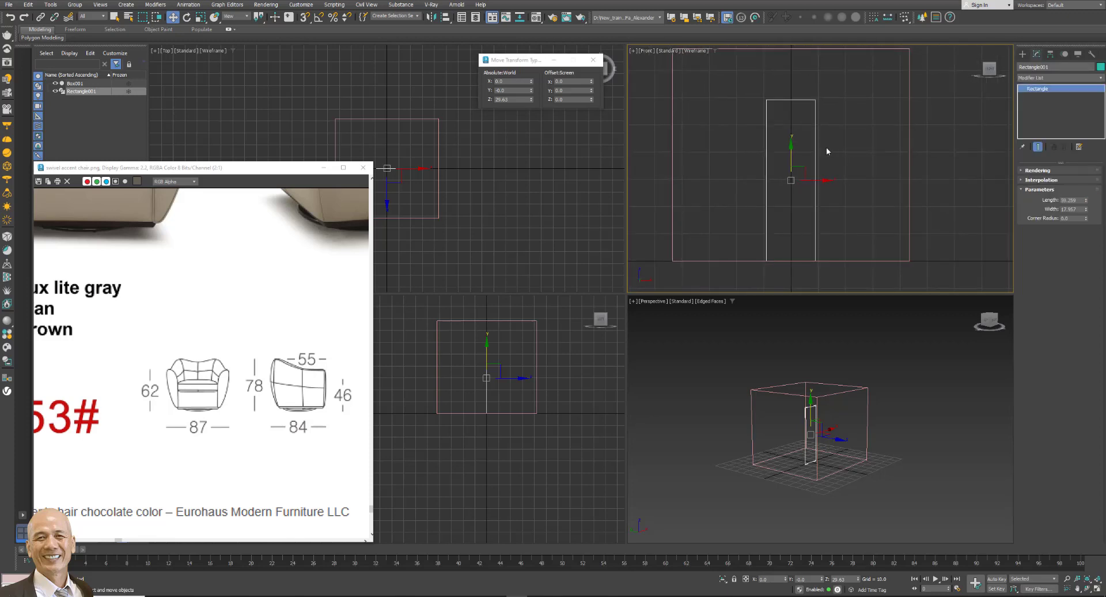
drag(1086, 209, 1087, 217)
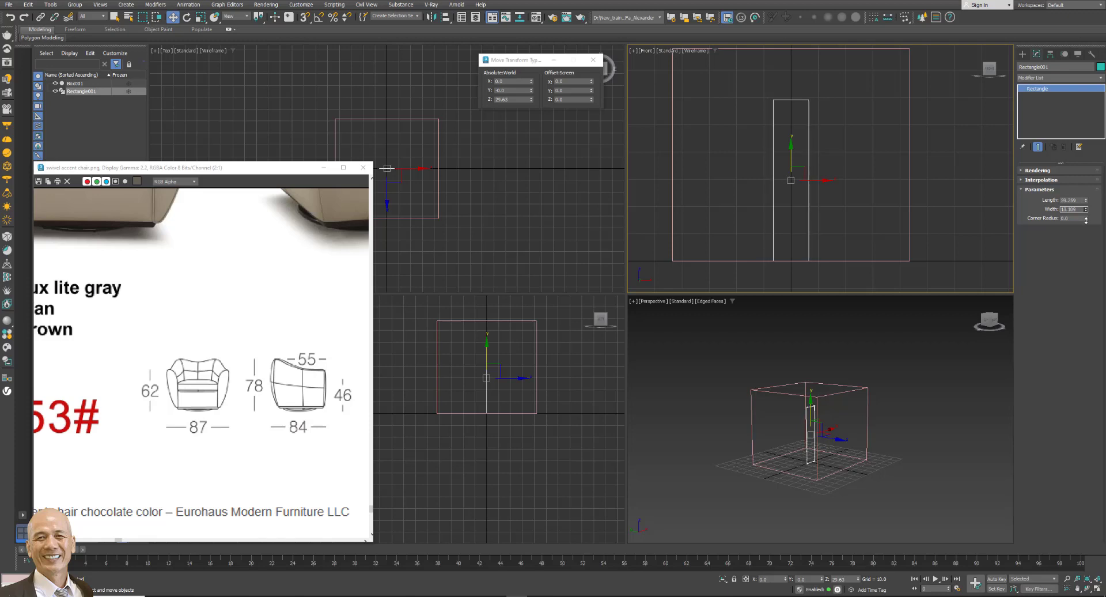
Convert the rectangle to an editable spline and change all its vertices' type.
right_click(1054, 90)
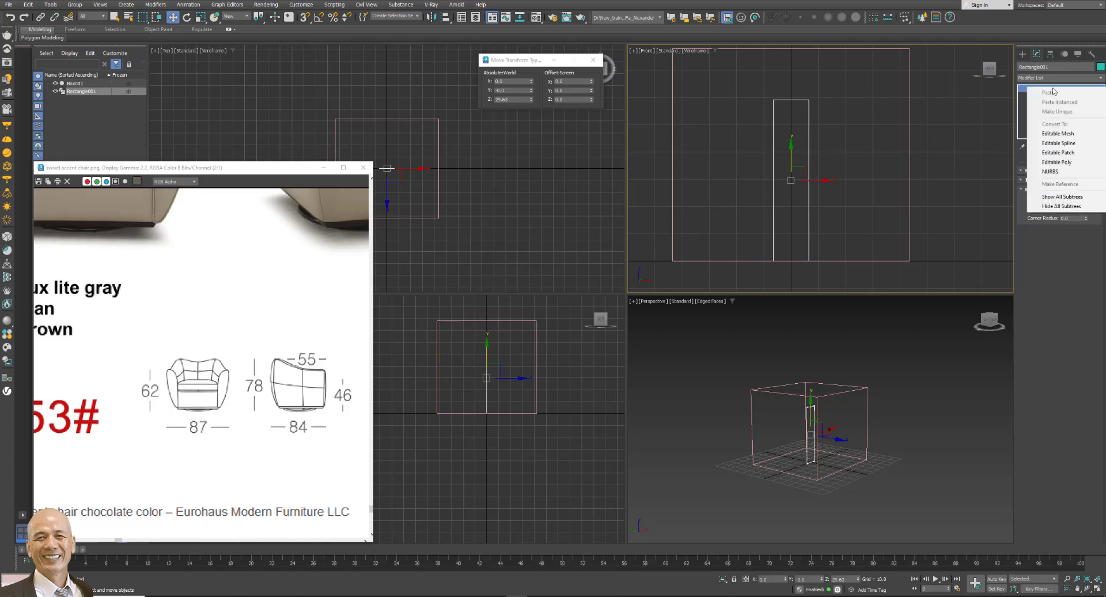
click(1063, 145)
key(1)
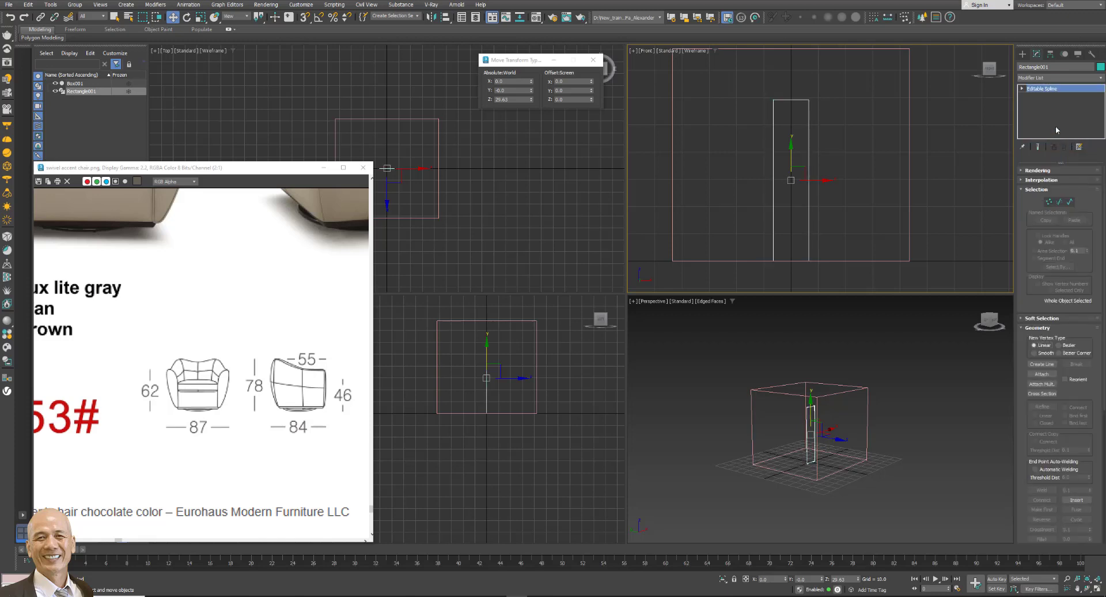
mouse_move(743, 77)
mouse_down()
mouse_move(866, 236)
mouse_move(837, 222)
mouse_up()
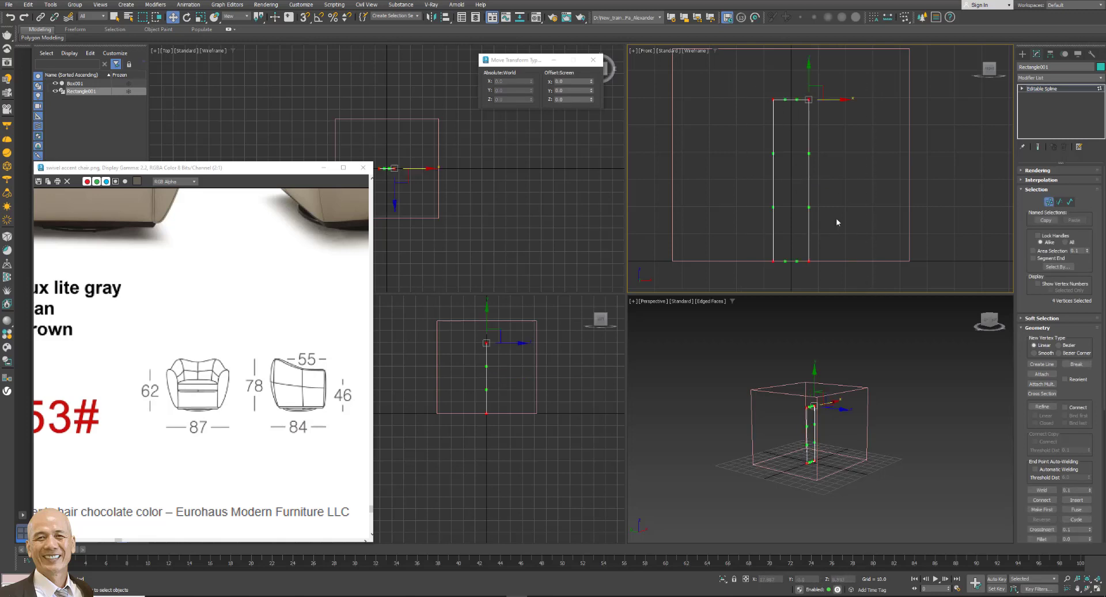
right_click(807, 99)
mouse_move(842, 77)
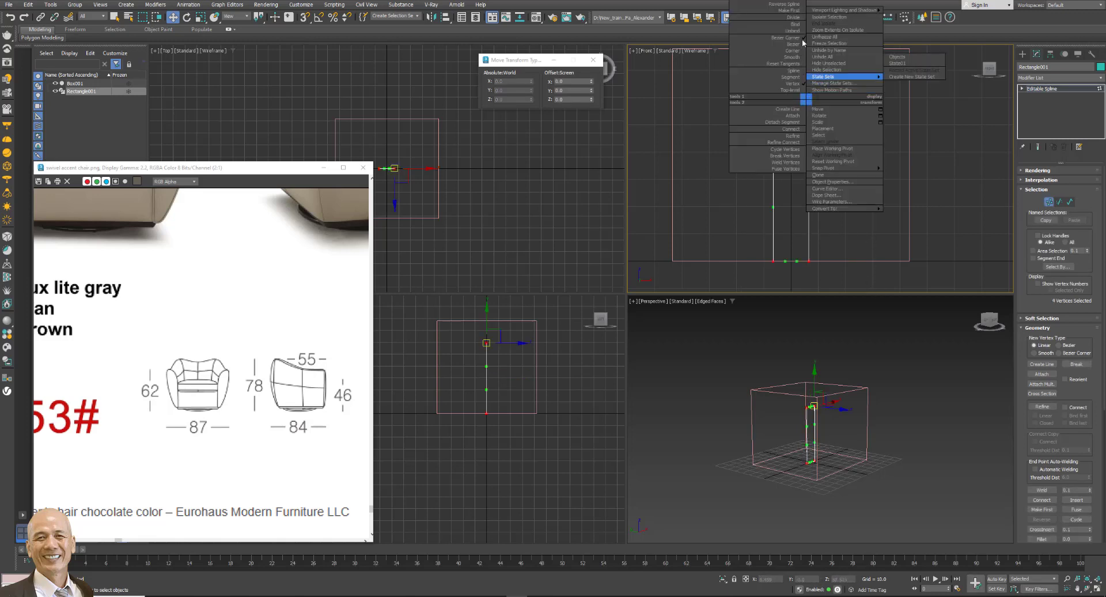
click(783, 224)
right_click(770, 206)
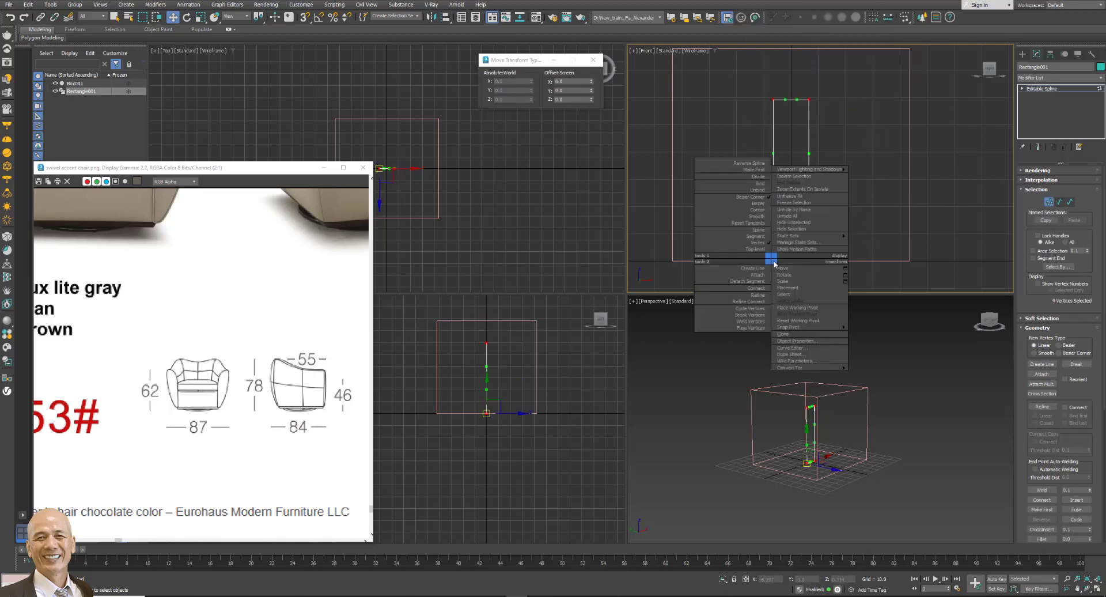
click(768, 204)
click(891, 185)
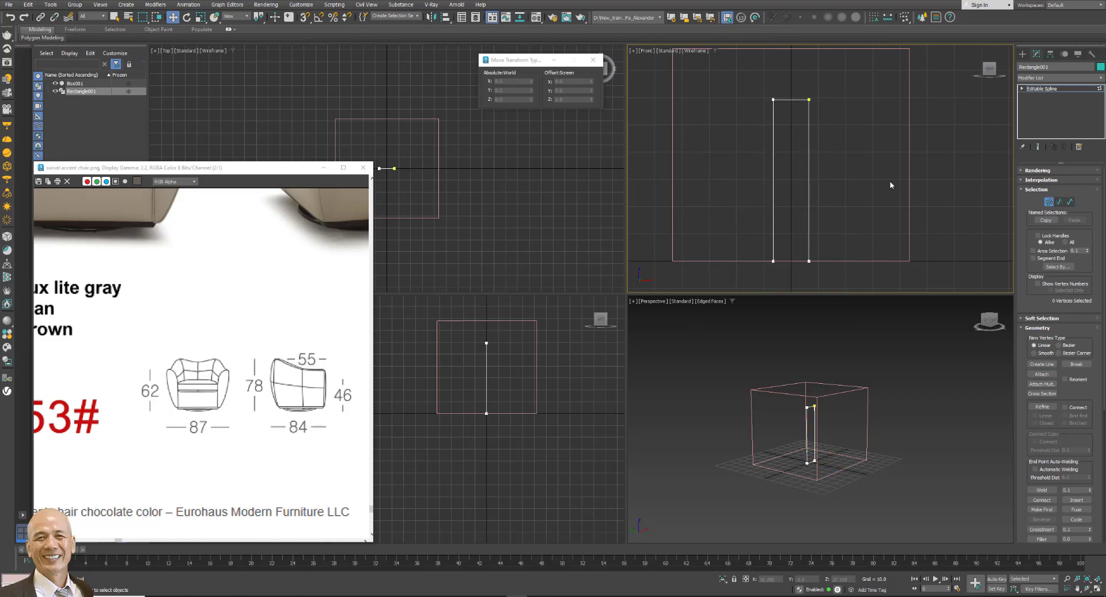
Select the spline's two bottom vertices in the Front view.
scroll(271, 345, up, 1)
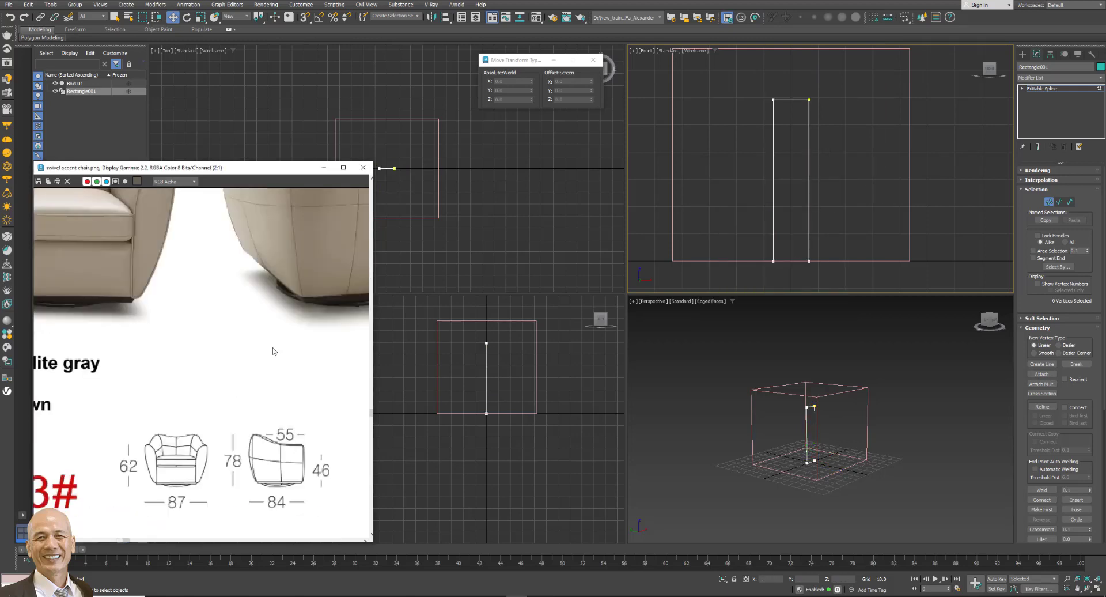
scroll(98, 333, up, 2)
scroll(98, 333, up, 1)
scroll(190, 322, down, 1)
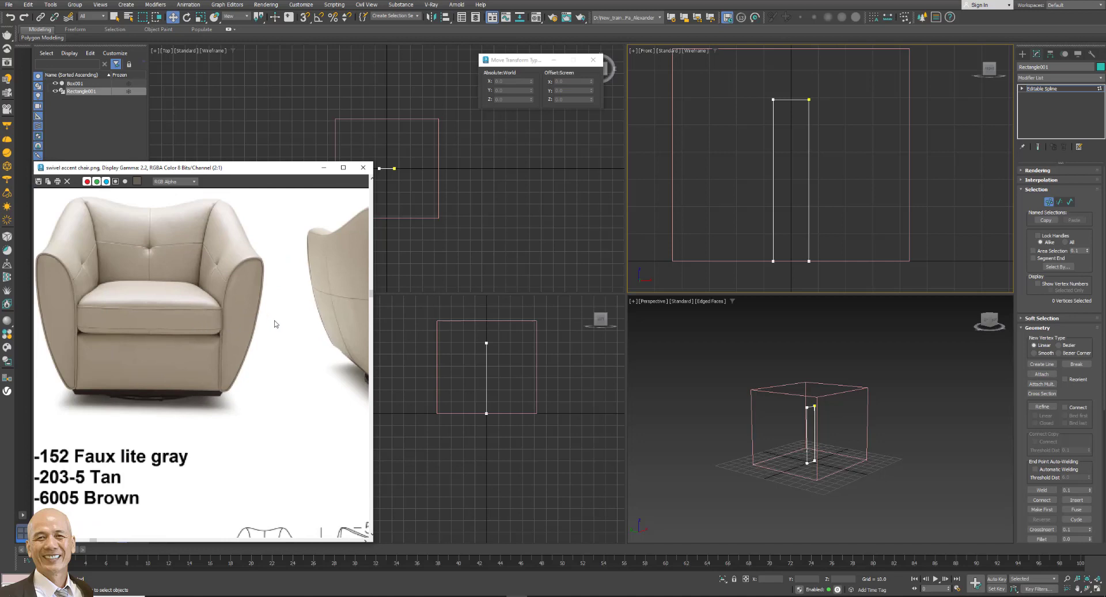
scroll(271, 306, up, 2)
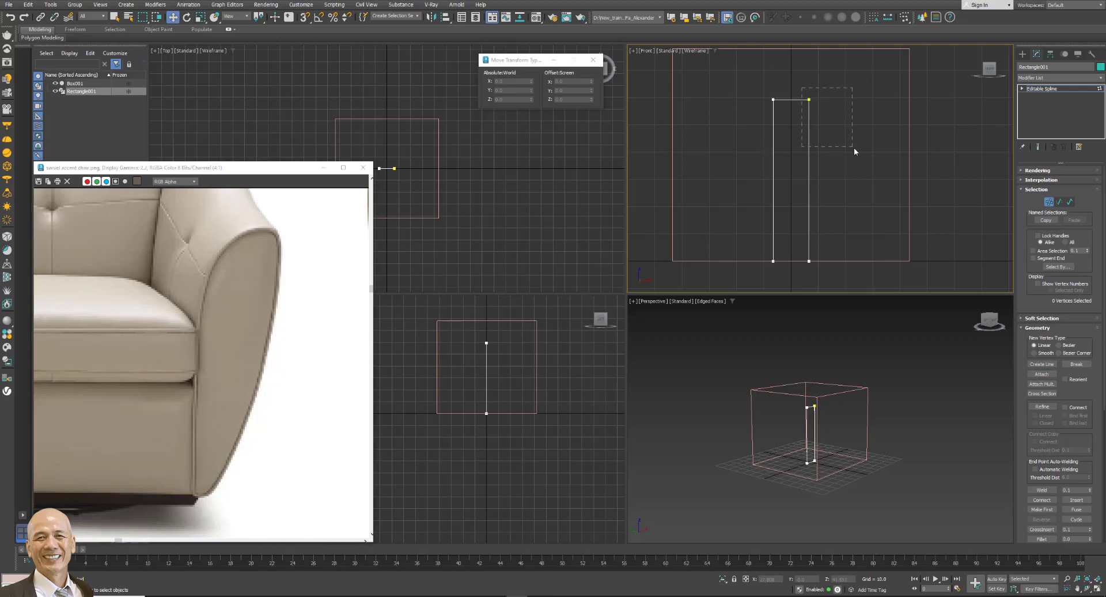
drag(798, 84, 859, 150)
right_click(828, 304)
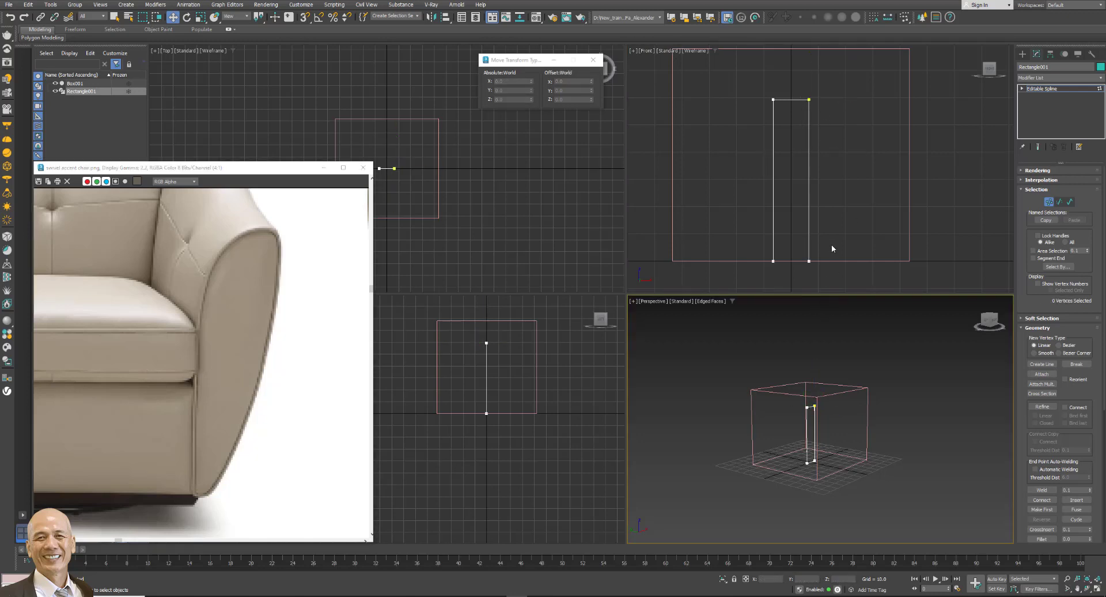
drag(832, 245, 756, 274)
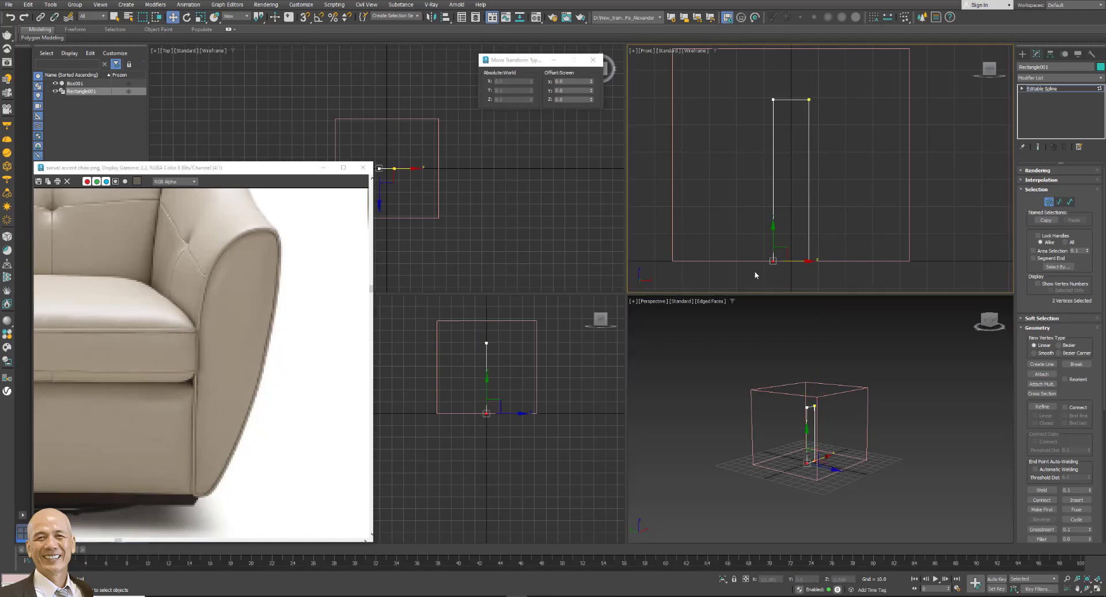
Set the transform centre to Use Selection Center.
click(433, 17)
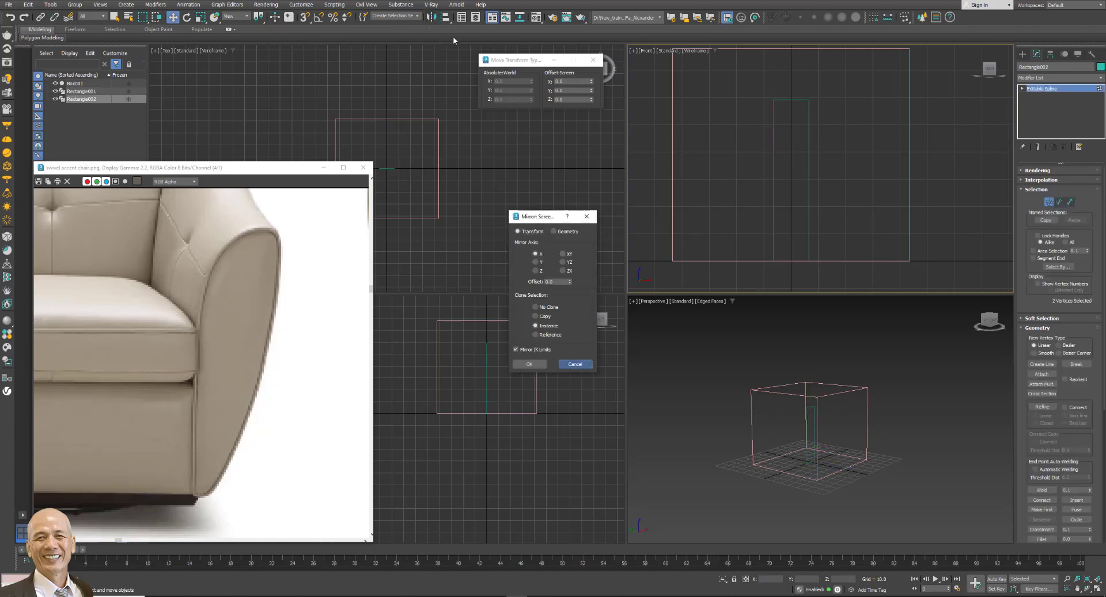
click(583, 364)
click(446, 17)
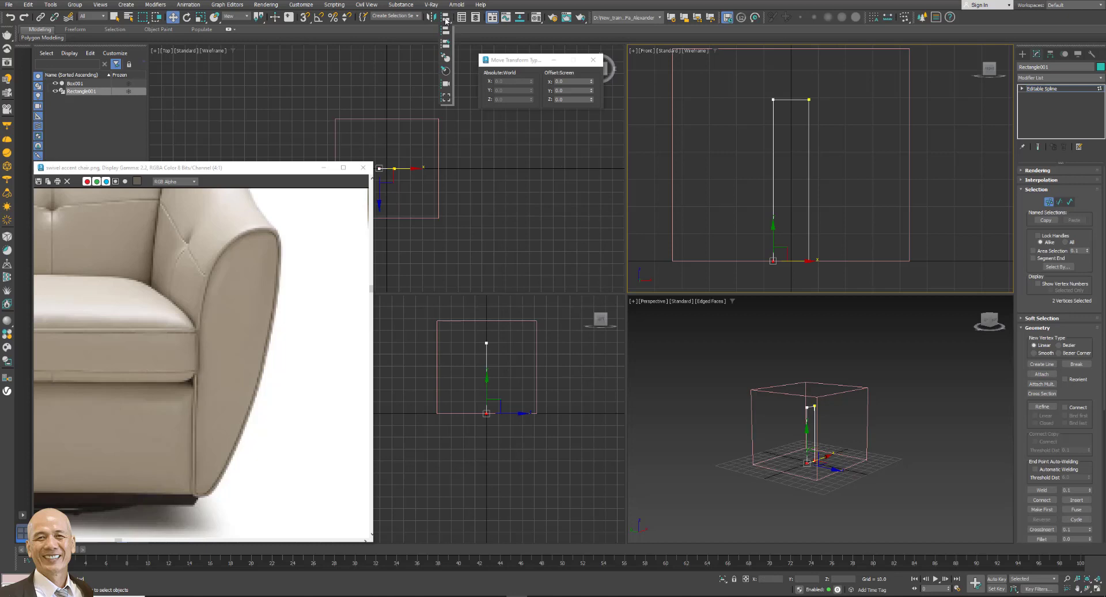
drag(445, 20, 445, 44)
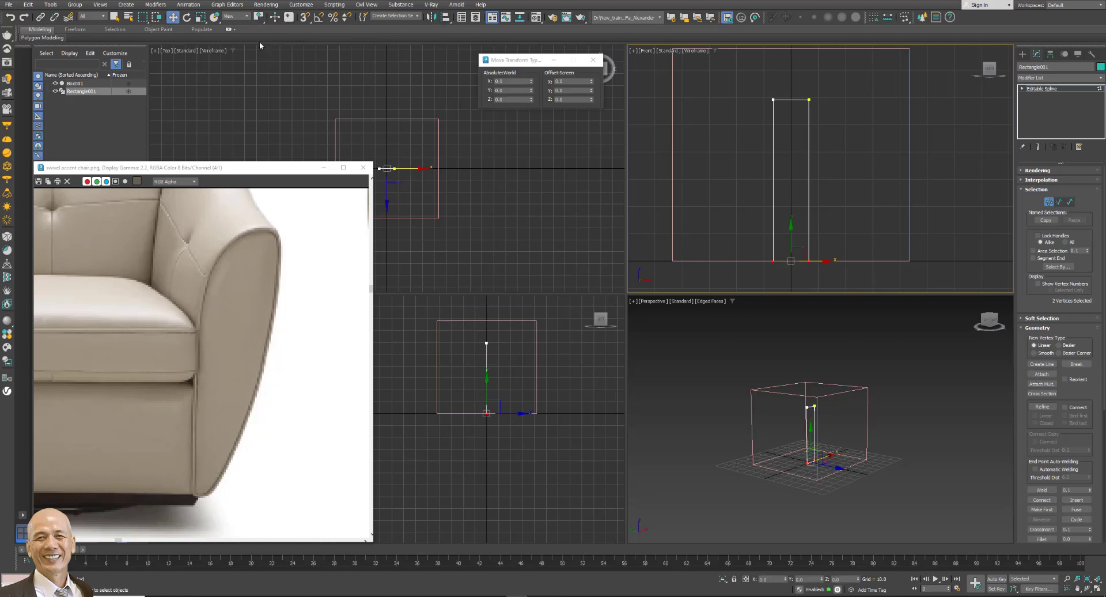
Scale the bottom vertices inward to taper the spline, then select the top-right vertex.
click(200, 16)
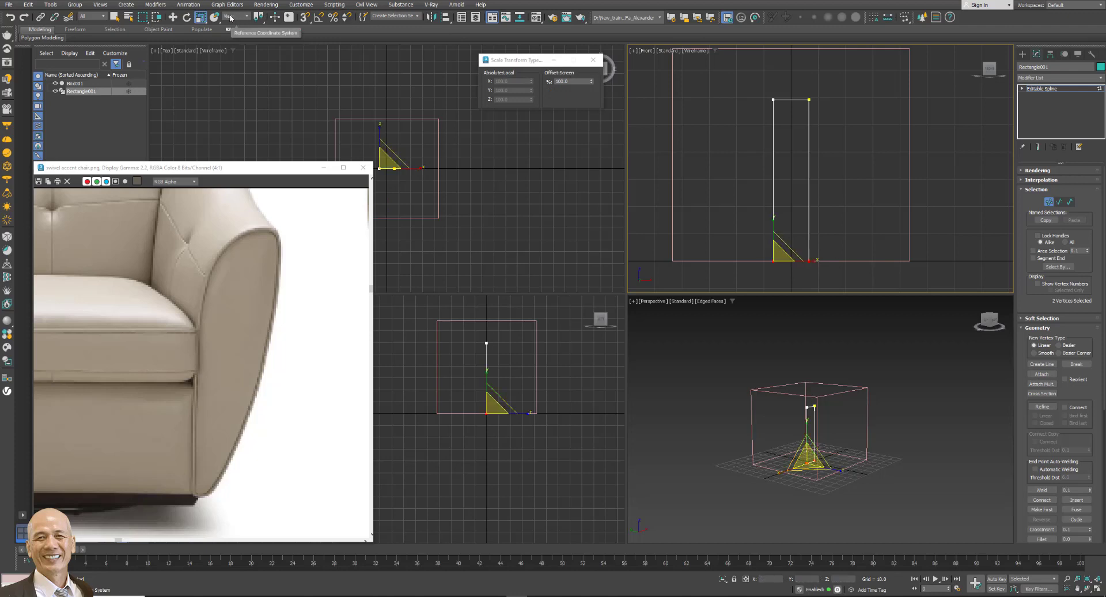
drag(258, 17, 260, 56)
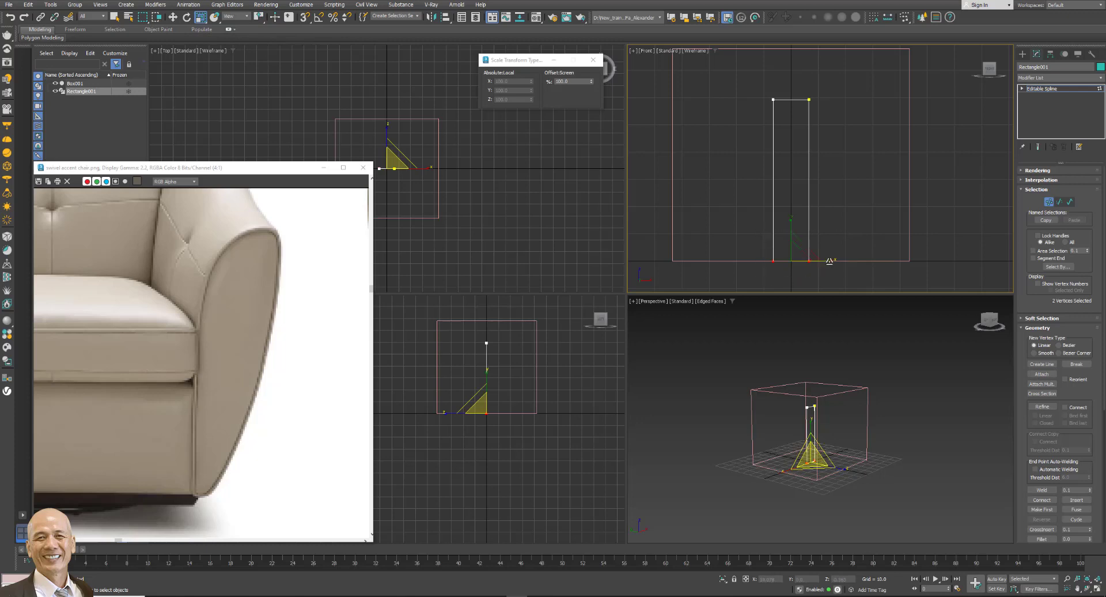
drag(825, 261, 815, 262)
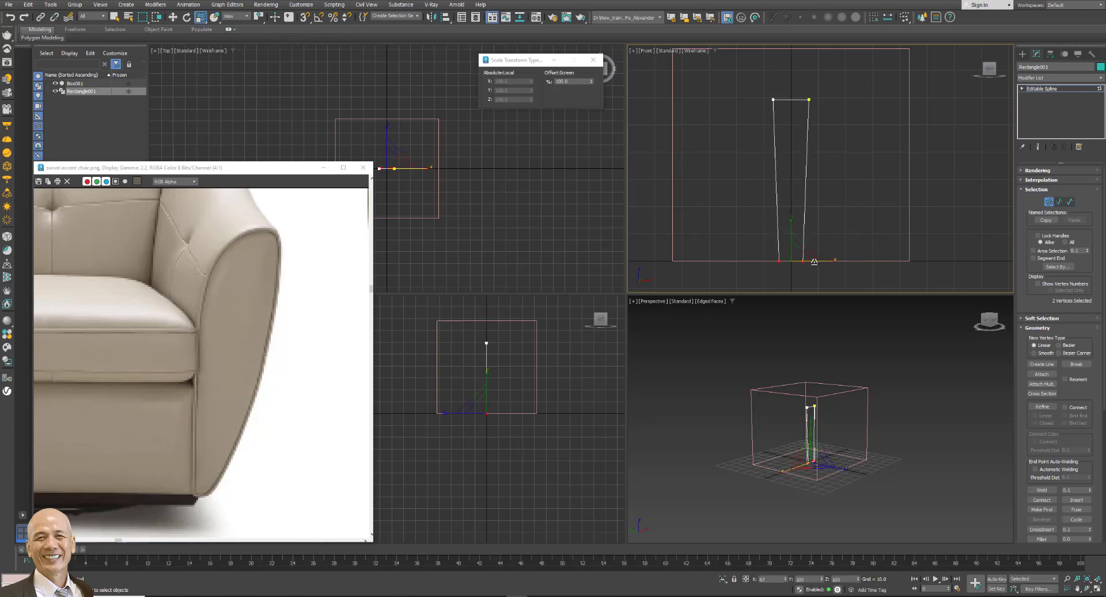
click(741, 81)
drag(779, 112, 779, 113)
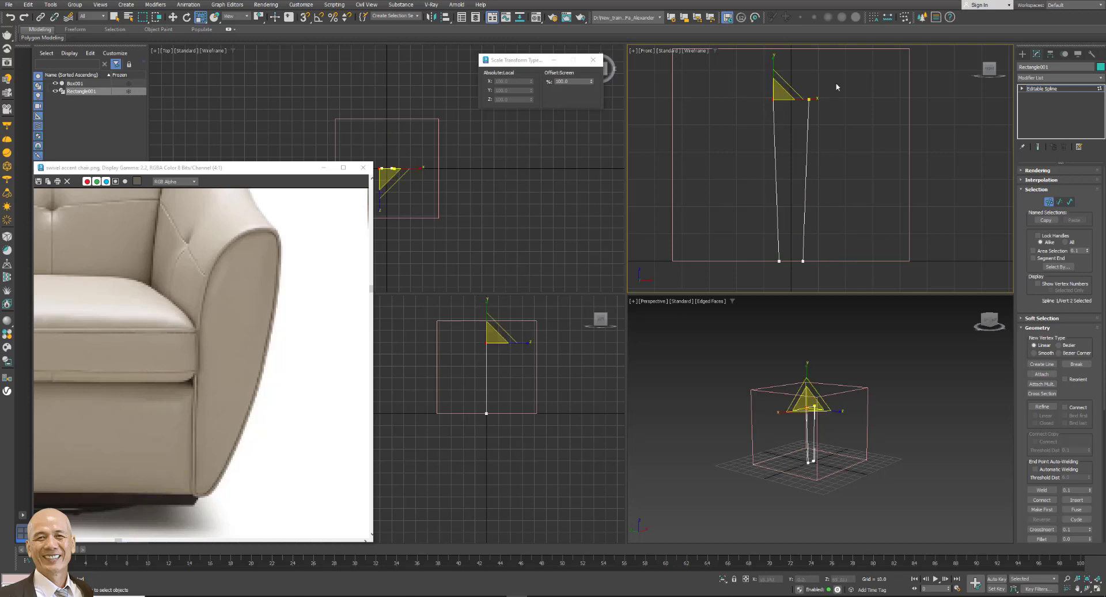
click(809, 99)
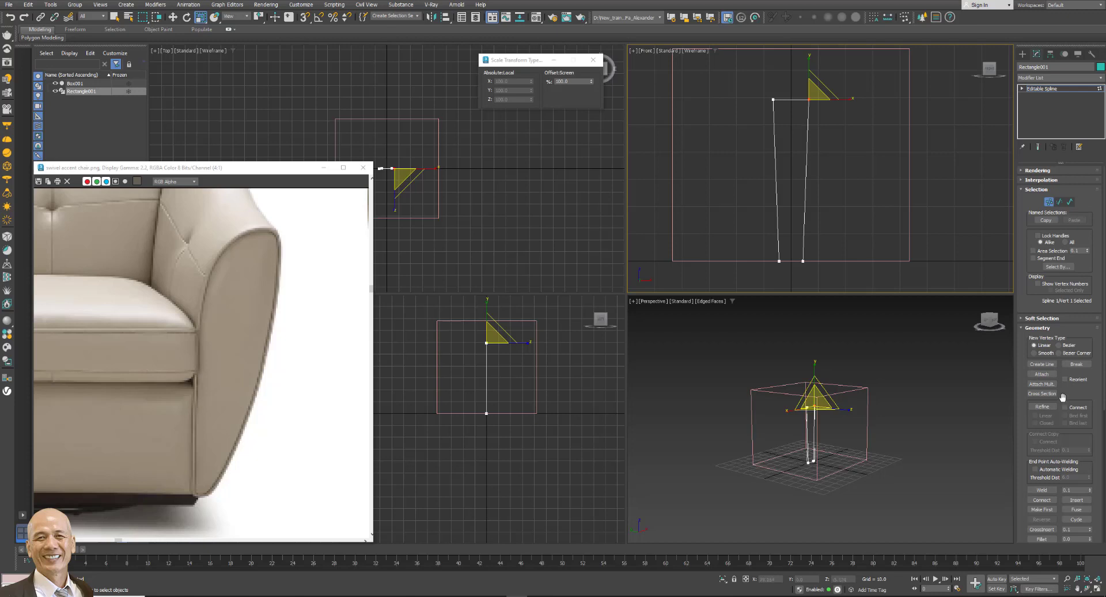
Fillet the top-right vertex at 3.0, undoing a trial fillet on the top-left vertex.
scroll(1084, 451, down, 3)
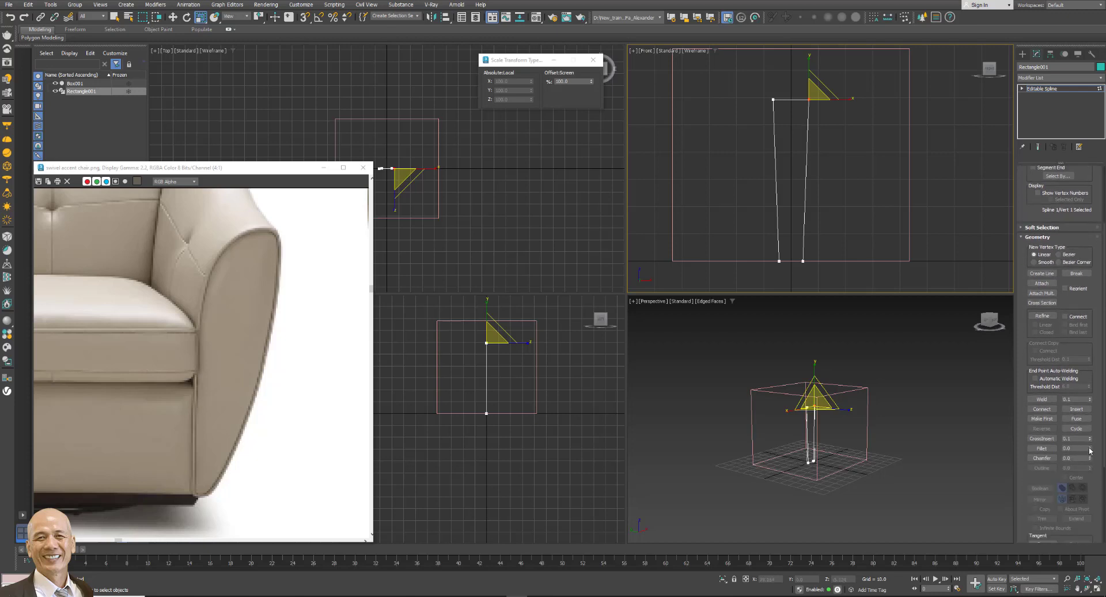
drag(1088, 449, 1089, 446)
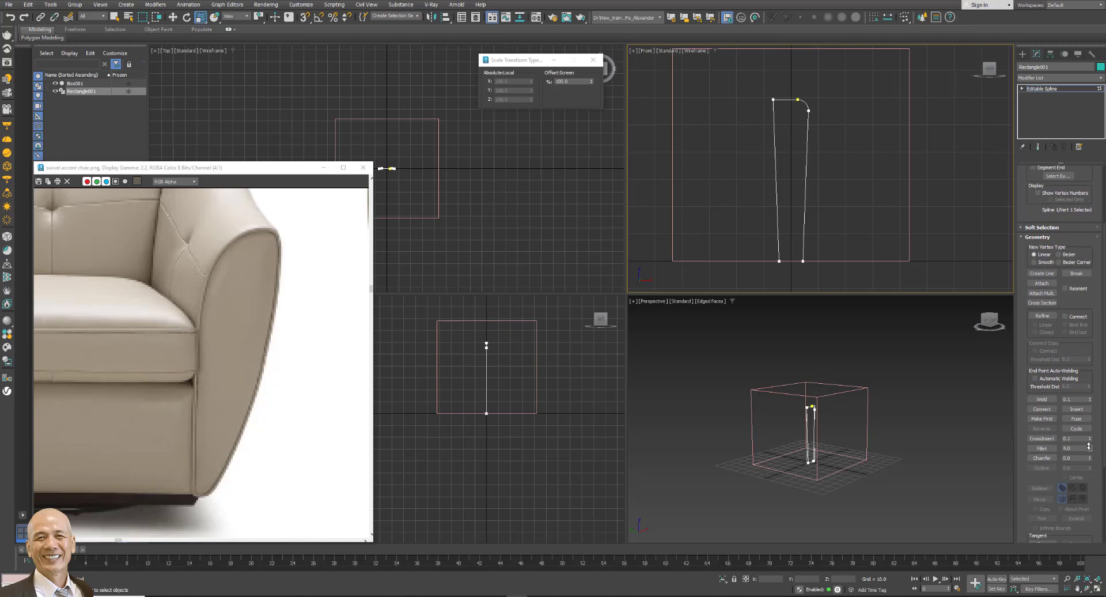
drag(1089, 446, 1089, 446)
drag(778, 150, 778, 150)
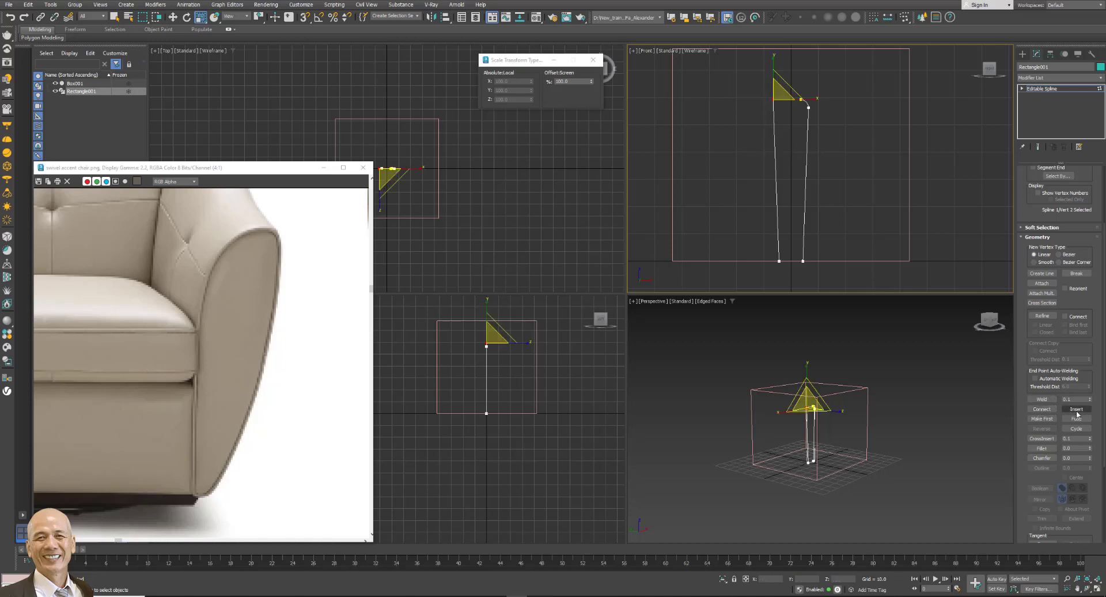
drag(1090, 447, 1090, 446)
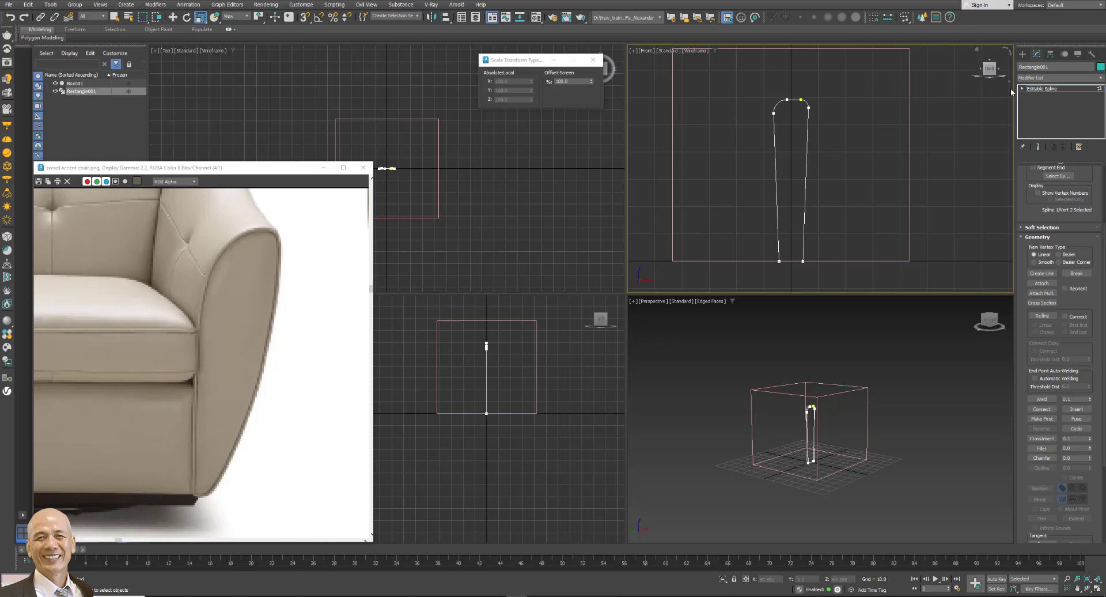
click(11, 17)
click(773, 100)
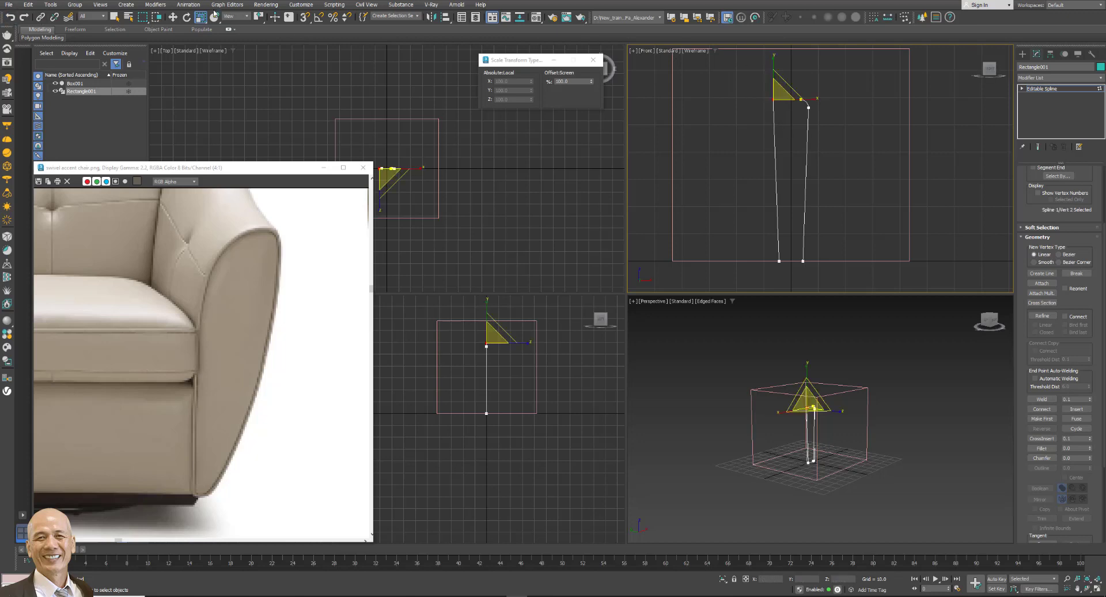
Move the top-left vertex down to curve the top edge.
key(w)
drag(789, 73, 802, 91)
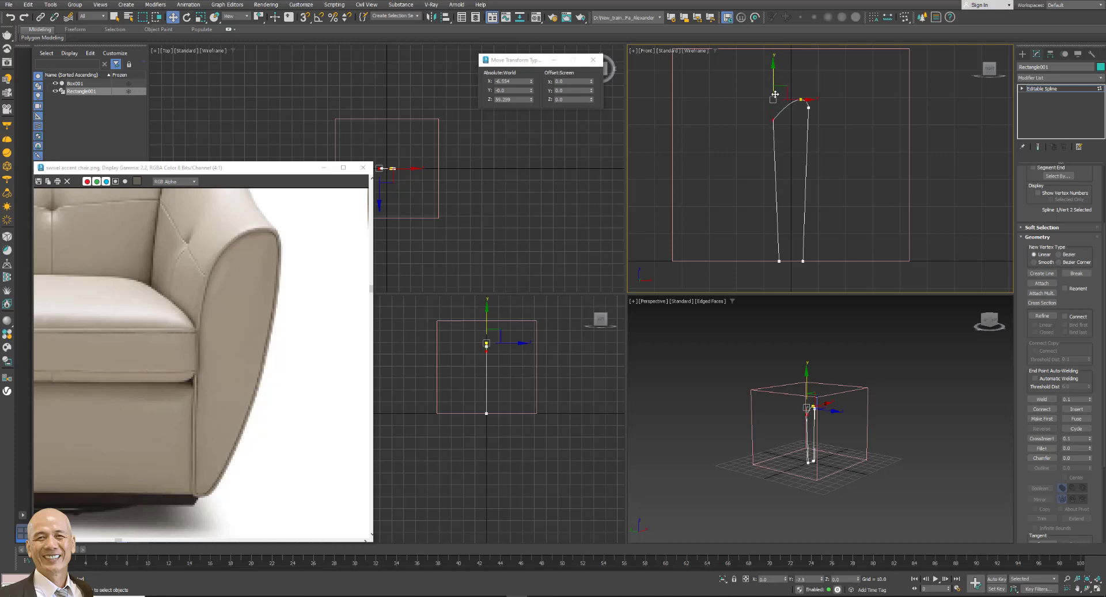
scroll(805, 88, up, 2)
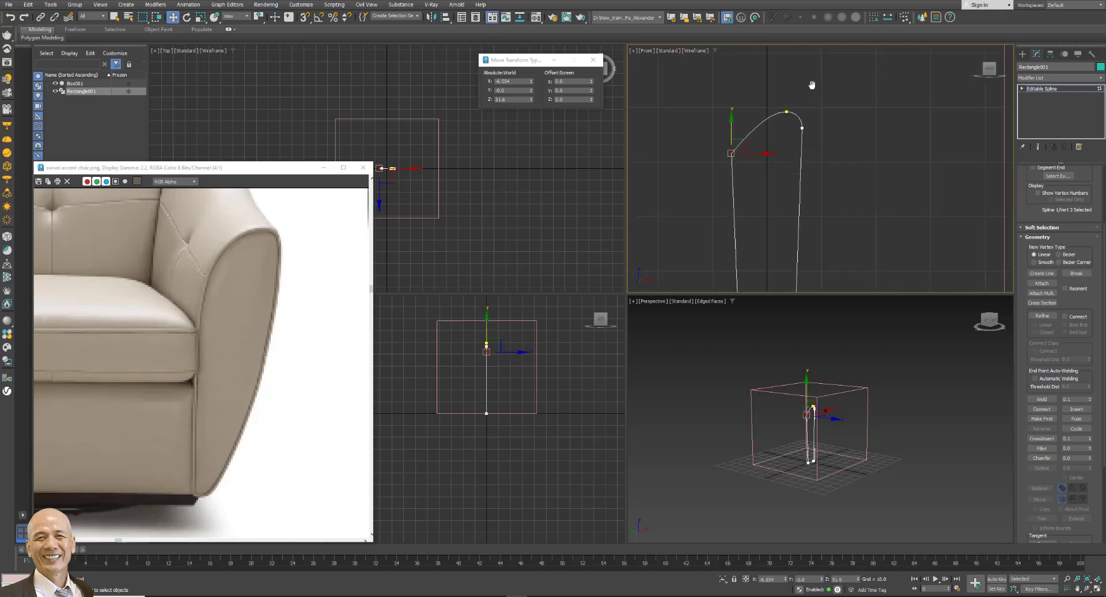
scroll(813, 81, up, 2)
Fillet the left corner vertex to round it.
click(741, 116)
click(750, 134)
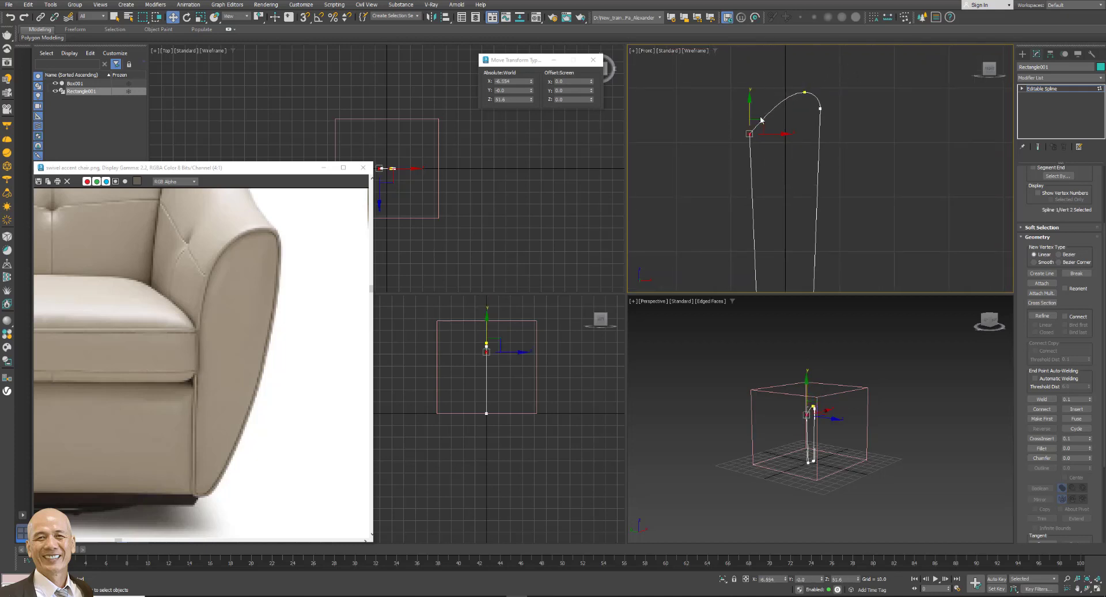
drag(1089, 448, 1084, 441)
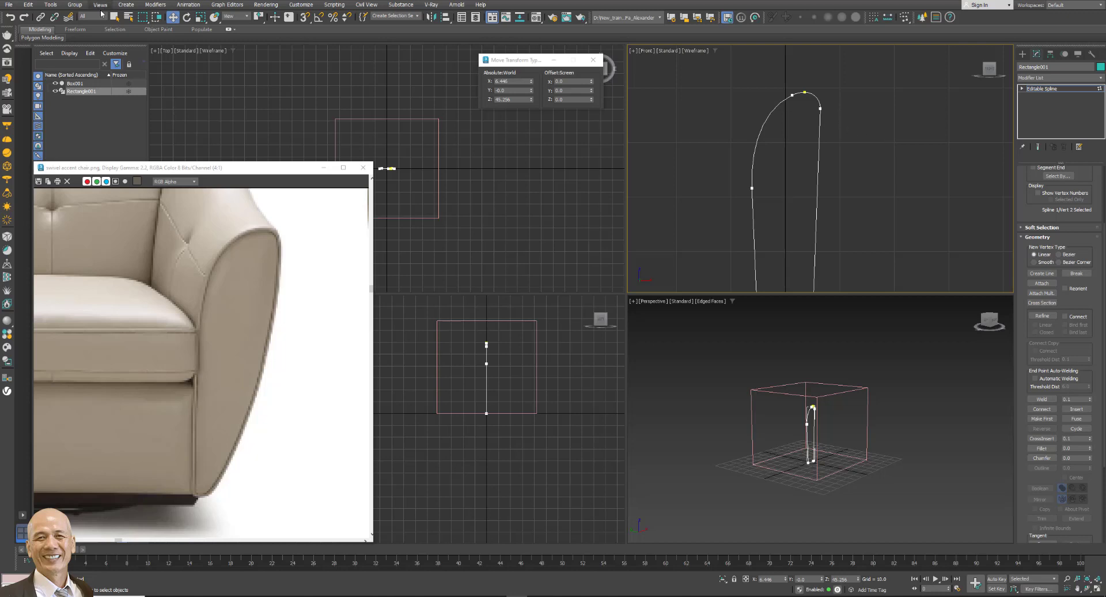
key(ctrl+z)
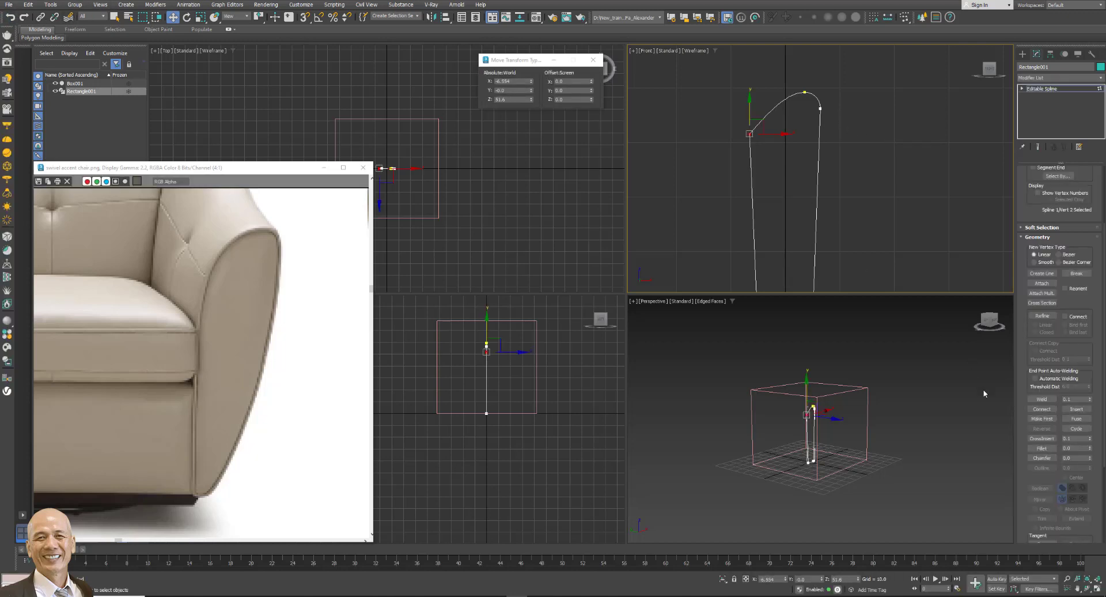
drag(1089, 449, 1088, 447)
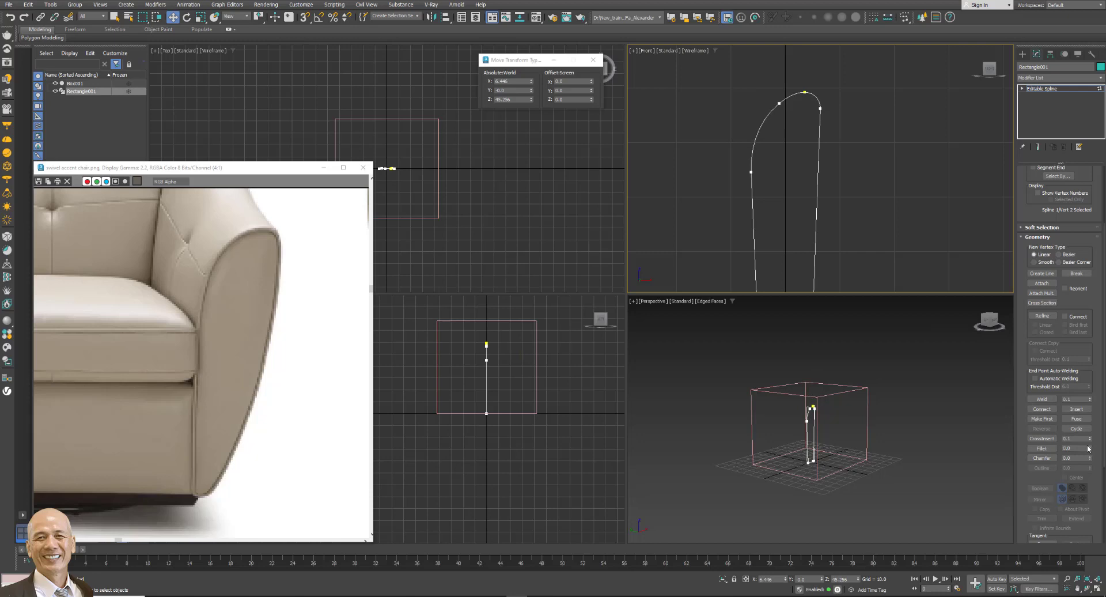
scroll(827, 106, down, 3)
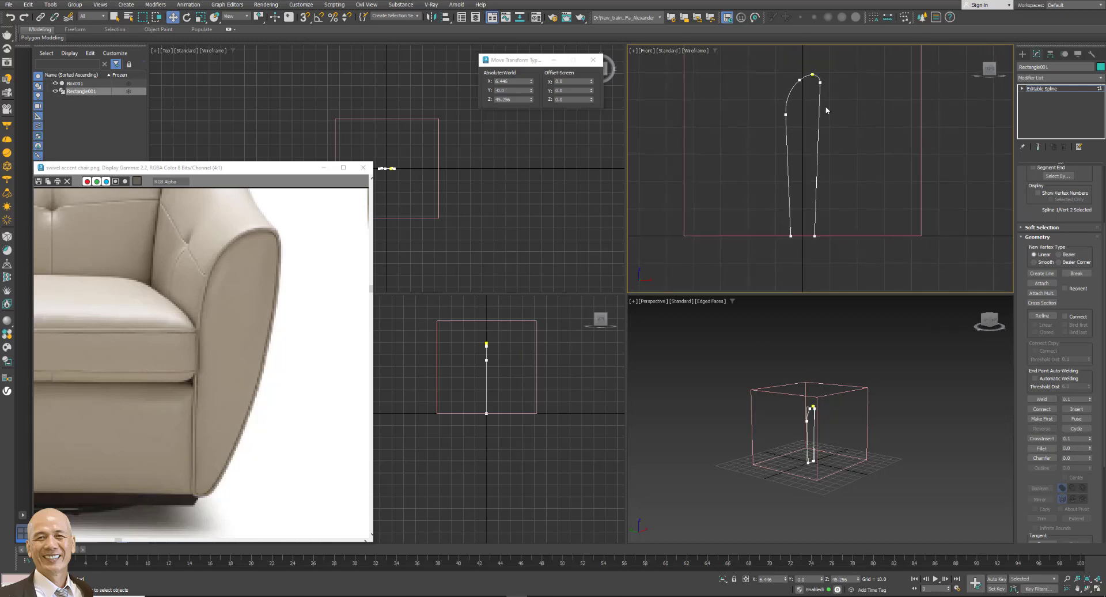
Shift the bottom-right vertex slightly left to narrow the base.
click(814, 236)
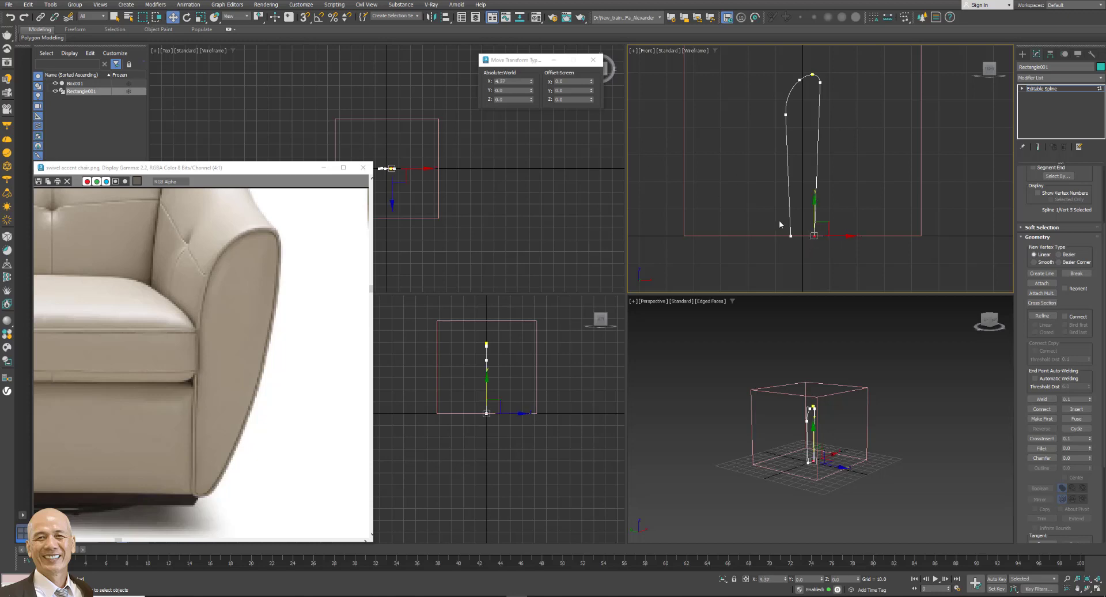
drag(849, 236, 846, 236)
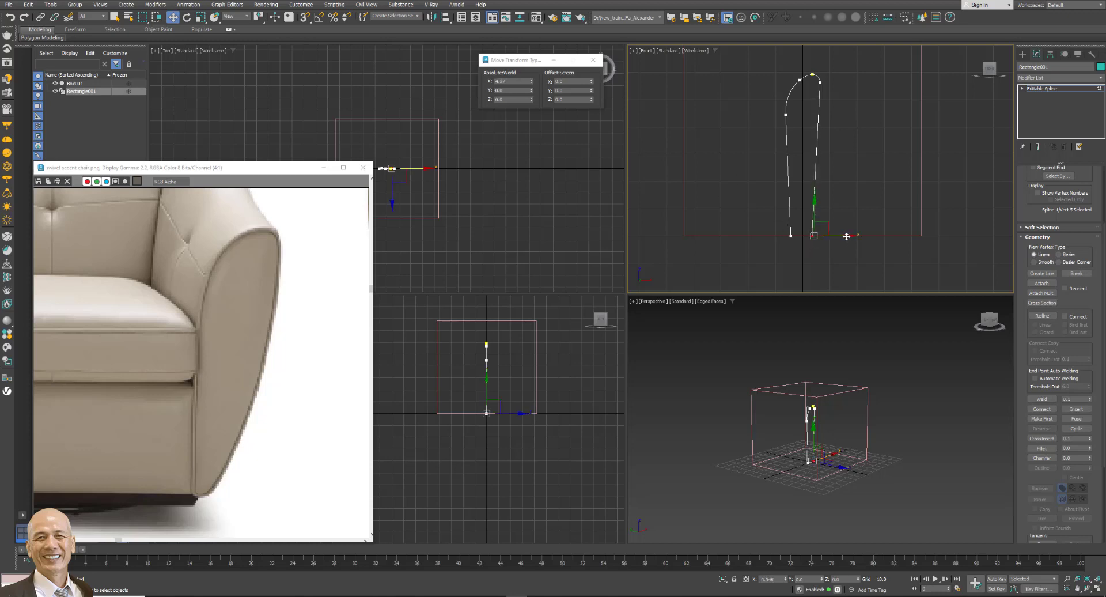
click(866, 130)
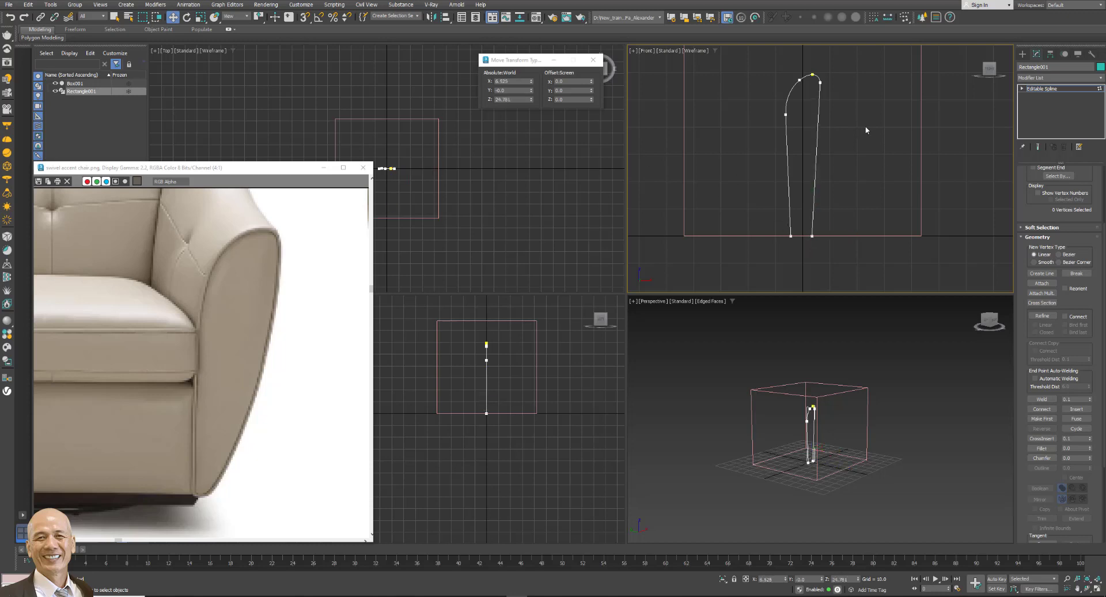
Divide the profile's right edge segment to add extra vertices.
key(2)
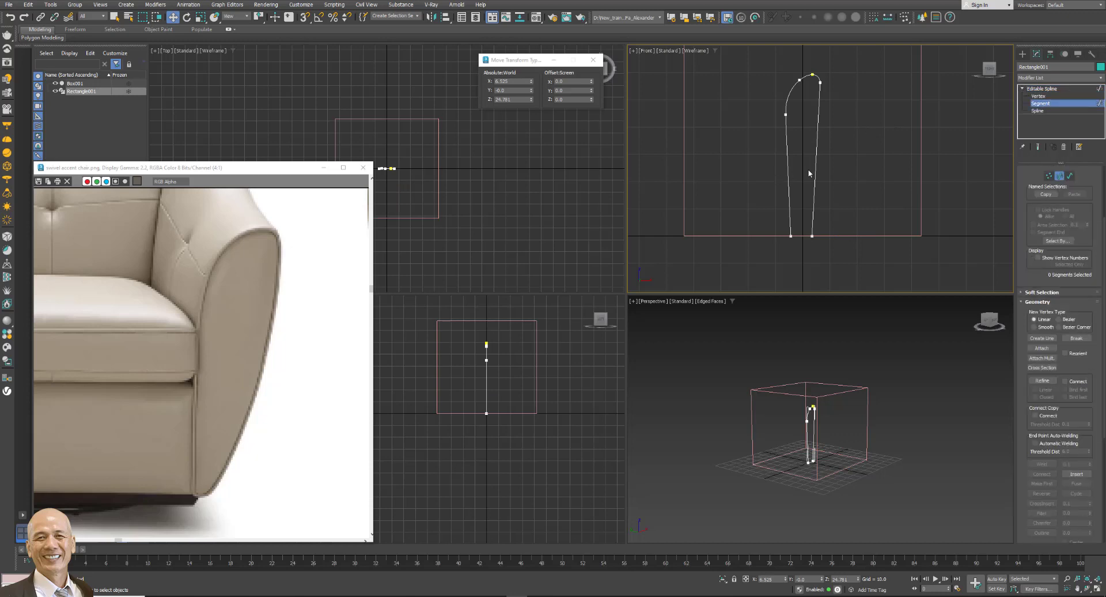
click(817, 171)
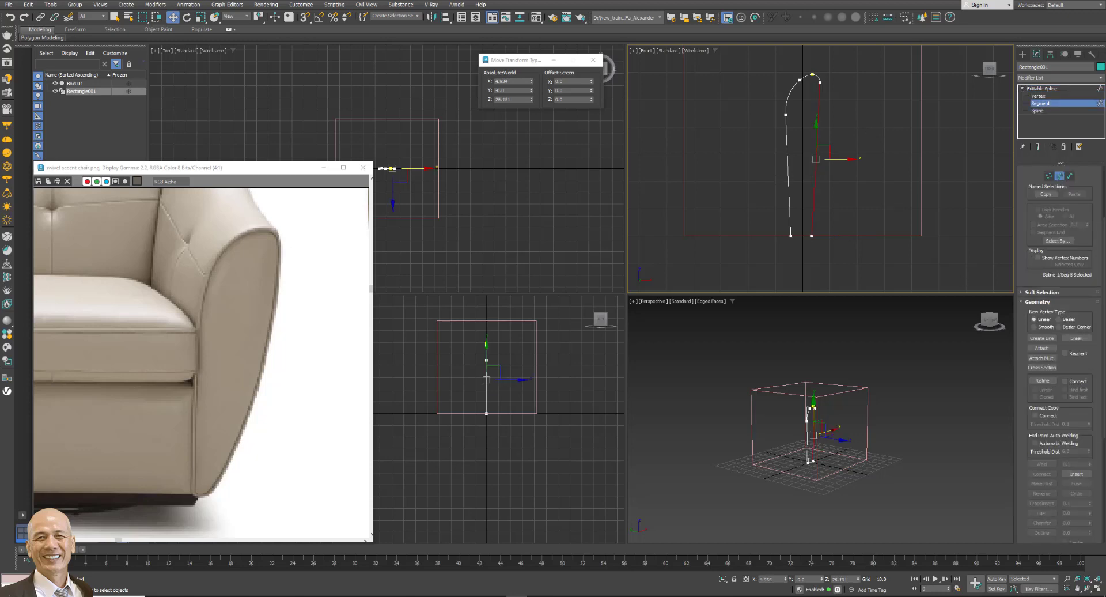
scroll(1083, 456, down, 3)
scroll(1083, 458, down, 3)
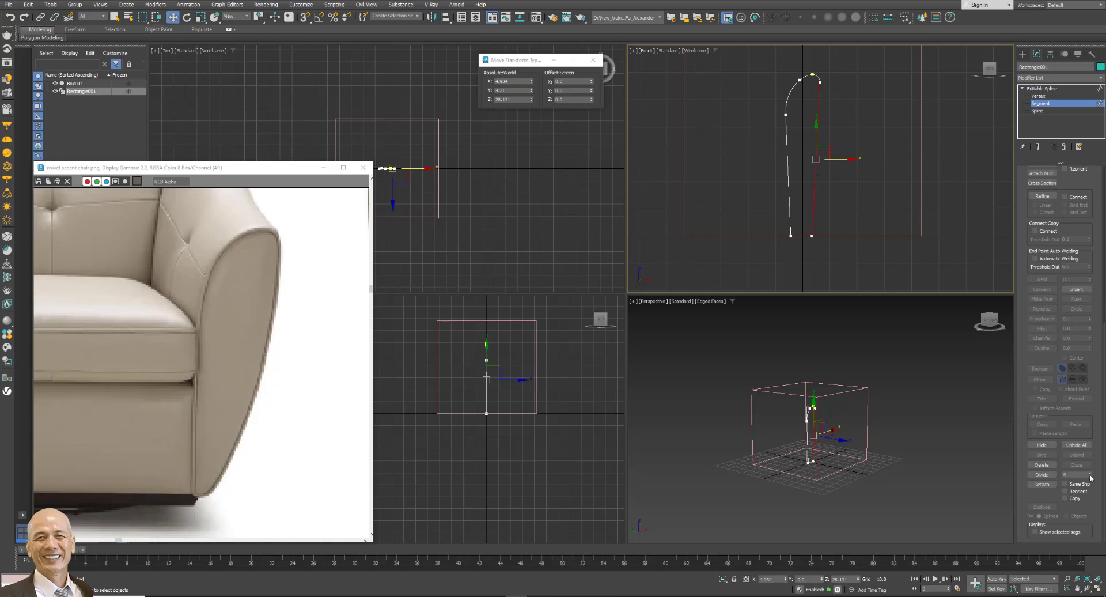
click(1042, 476)
Nudge the new right-edge vertices right and raise the lower one.
key(1)
drag(861, 109, 821, 203)
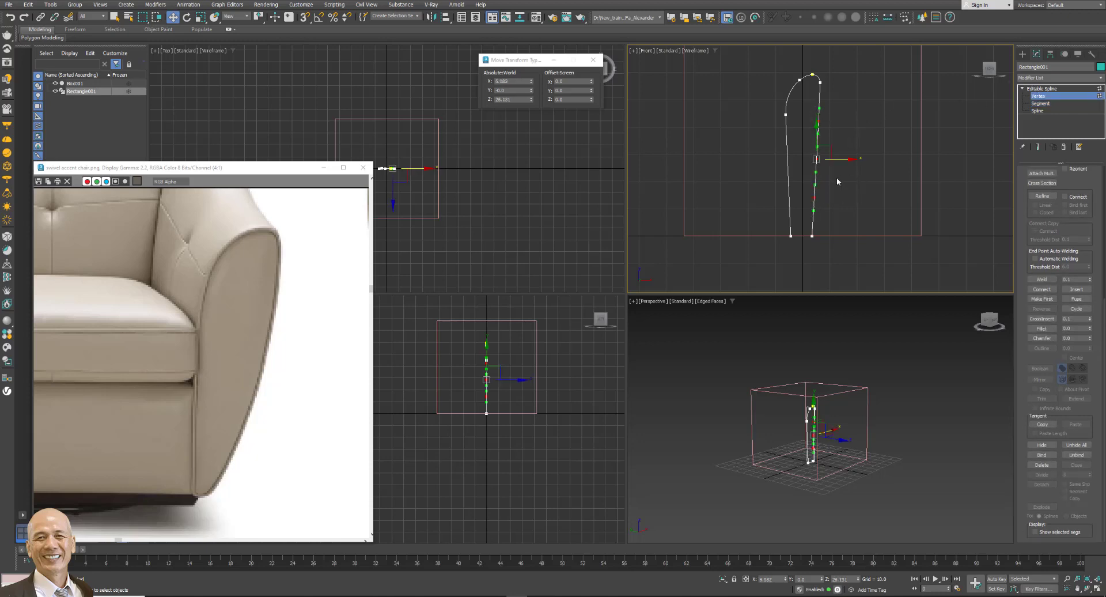
drag(844, 159, 847, 159)
click(949, 123)
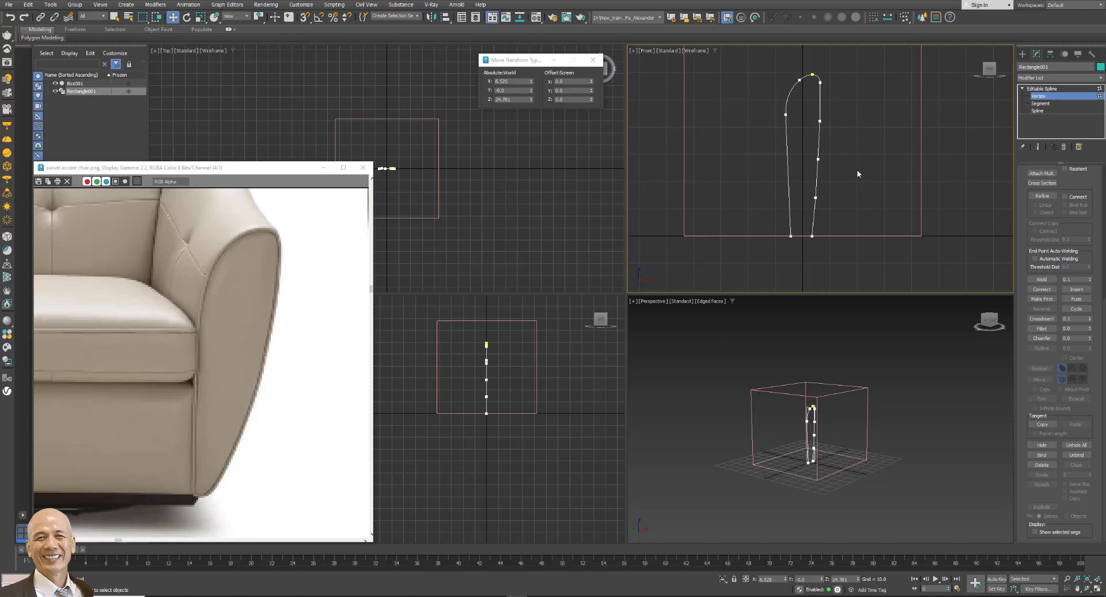
drag(842, 197, 799, 257)
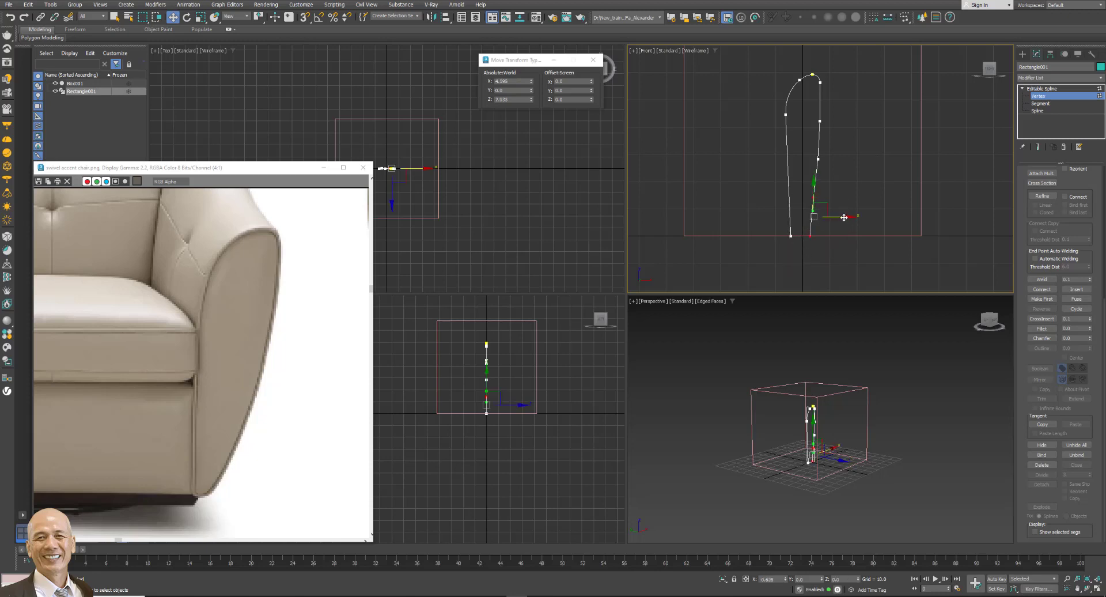
drag(844, 217, 845, 198)
click(864, 185)
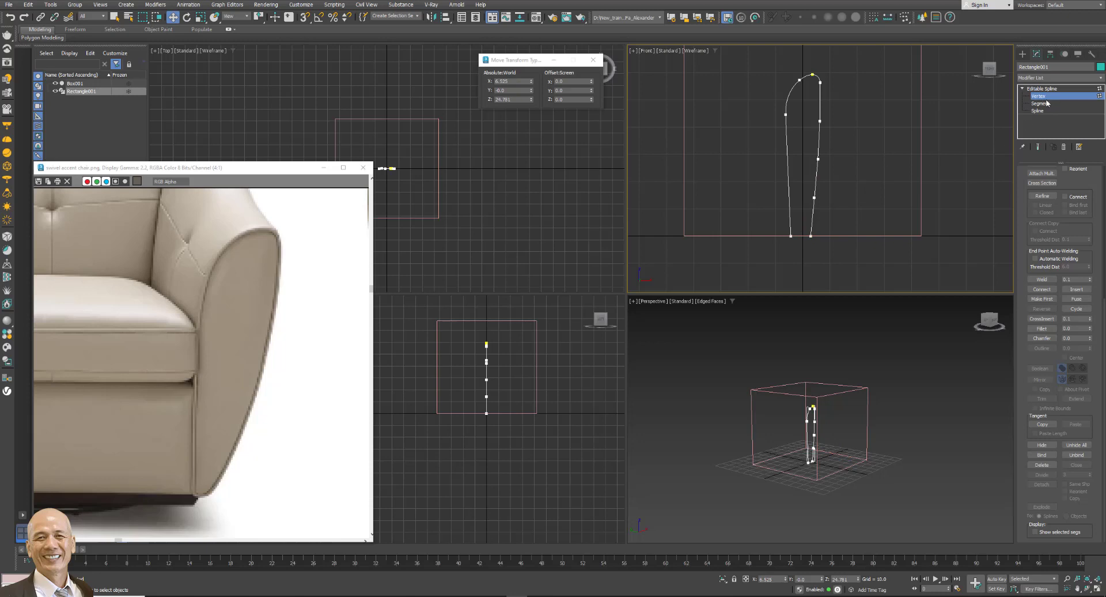
Nudge another right-side vertex slightly upward.
click(820, 121)
drag(819, 121, 820, 119)
click(818, 149)
click(1038, 111)
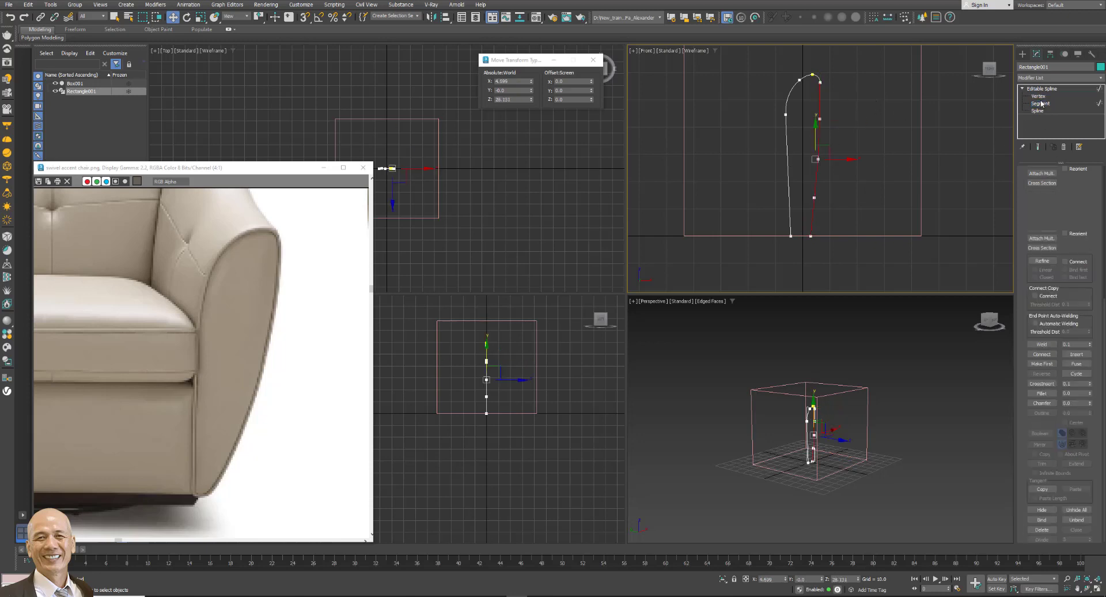
click(1039, 96)
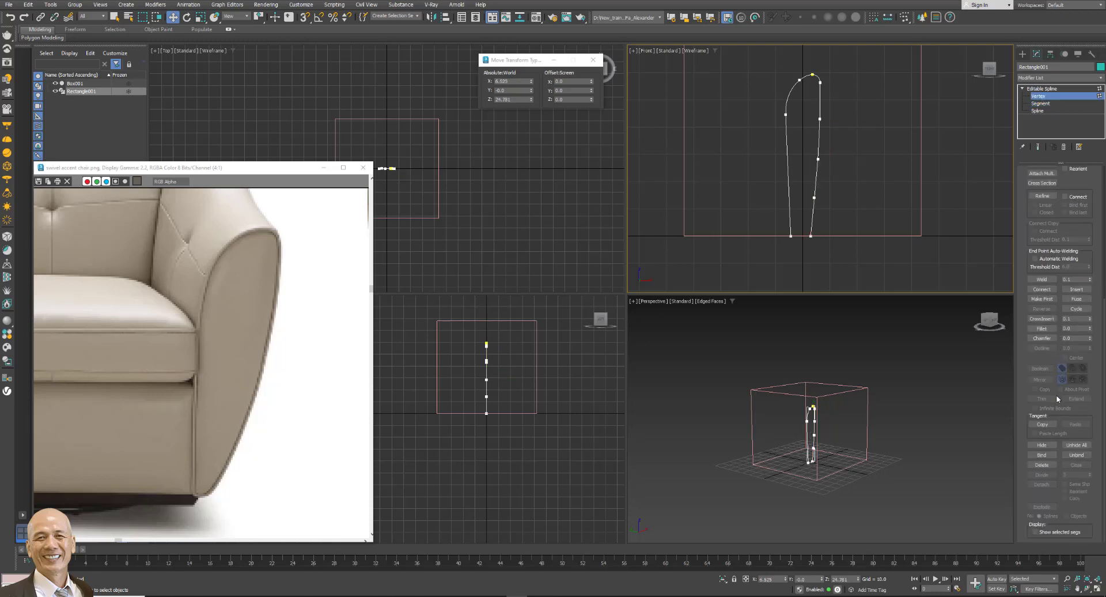
scroll(1059, 334, up, 3)
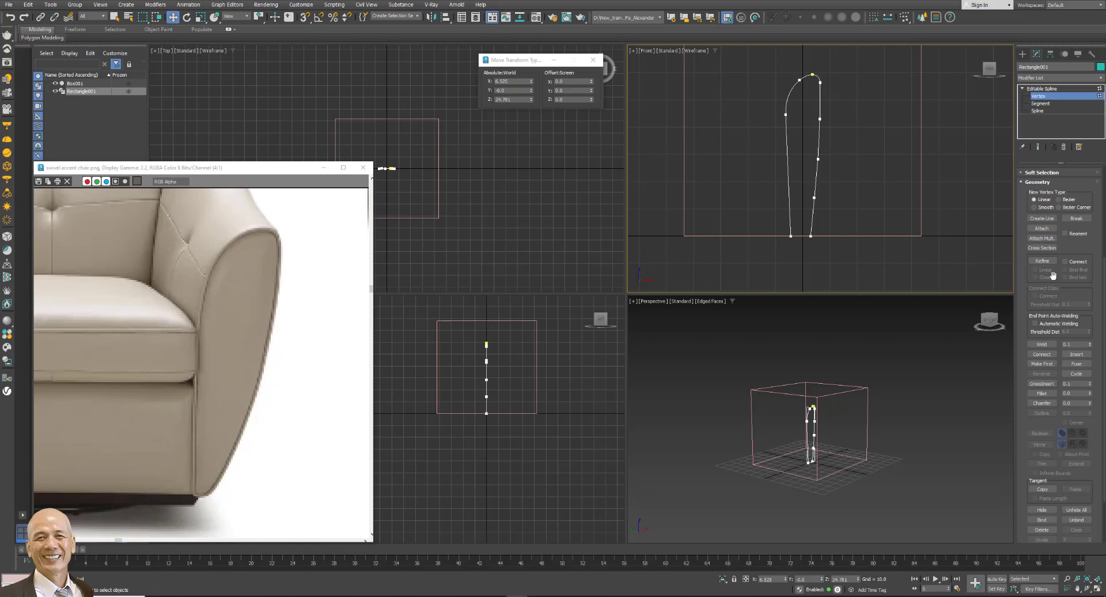
Refine the left edge to insert one new vertex, then exit sub-object level.
click(1049, 262)
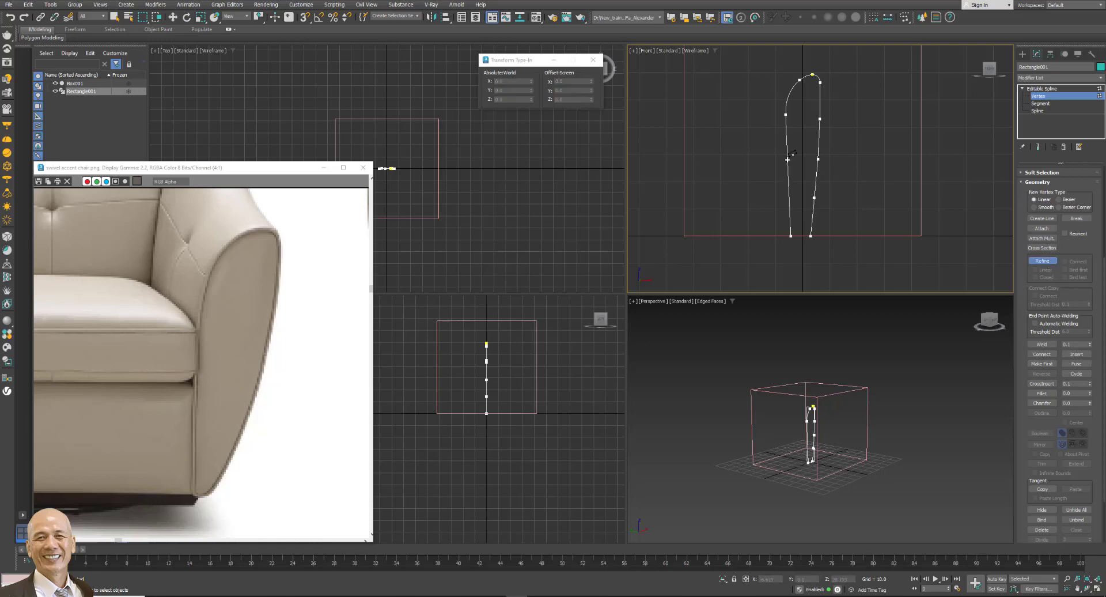
click(790, 198)
click(1043, 261)
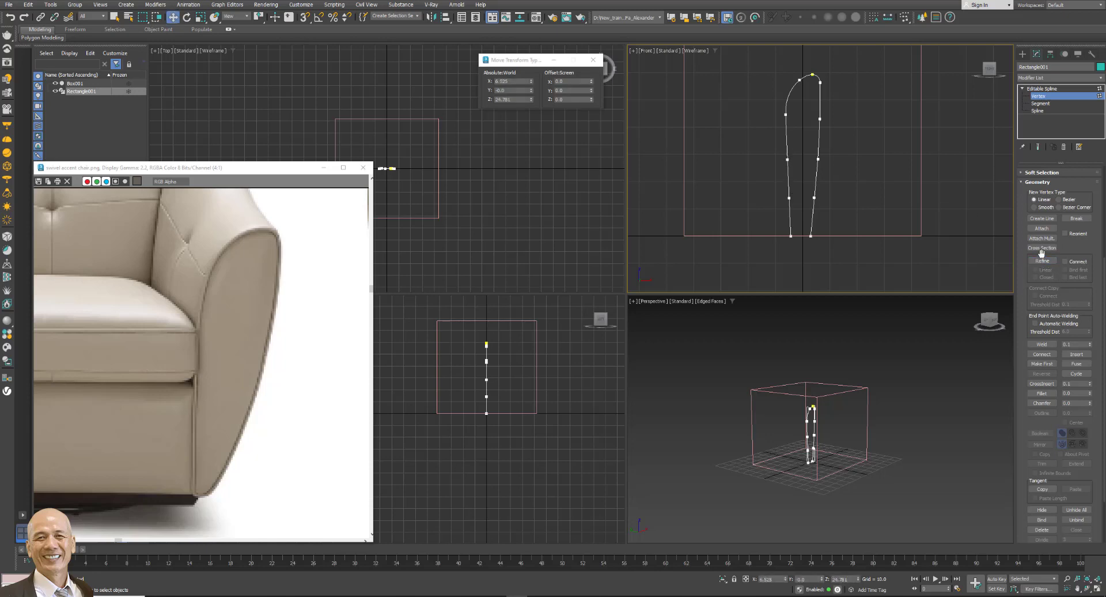
click(1040, 88)
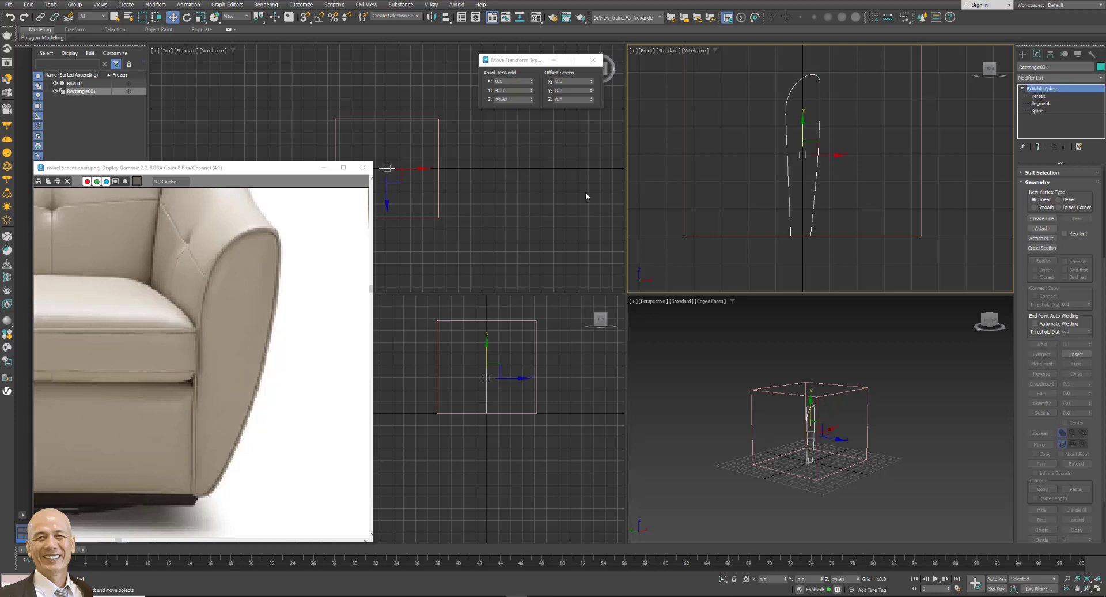
Reselect Rectangle001 and turn on Affect Pivot Only in the Hierarchy panel.
click(542, 199)
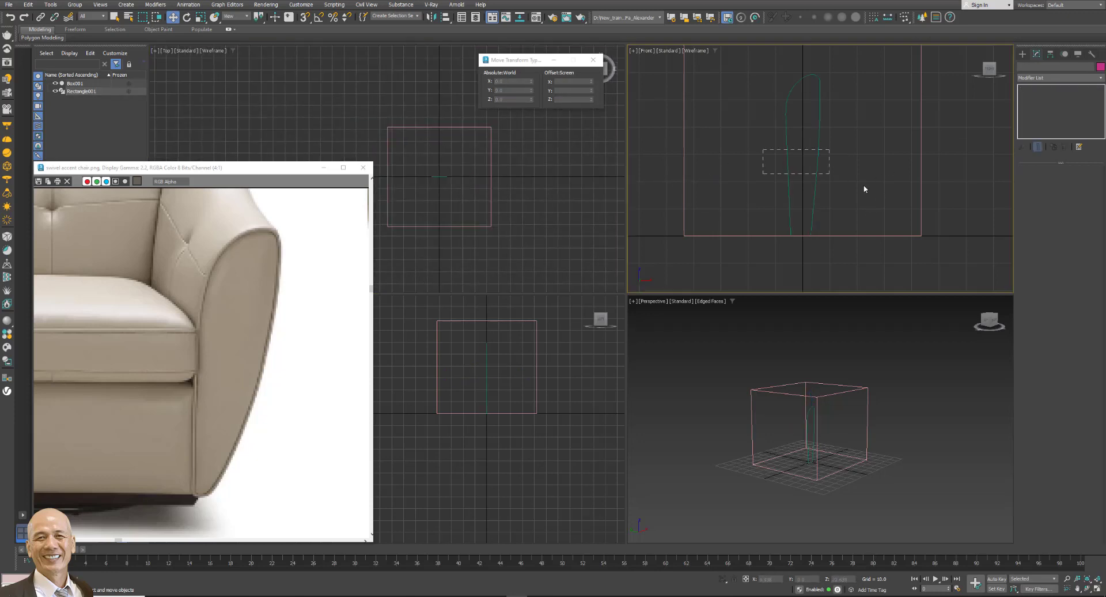
key(ctrl+z)
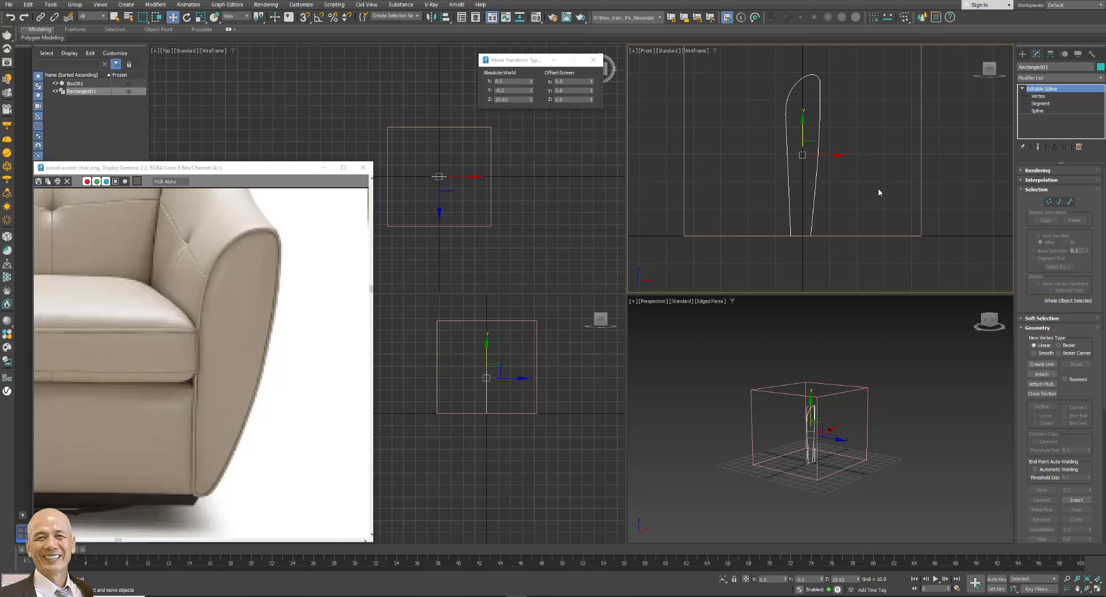
scroll(773, 210, down, 3)
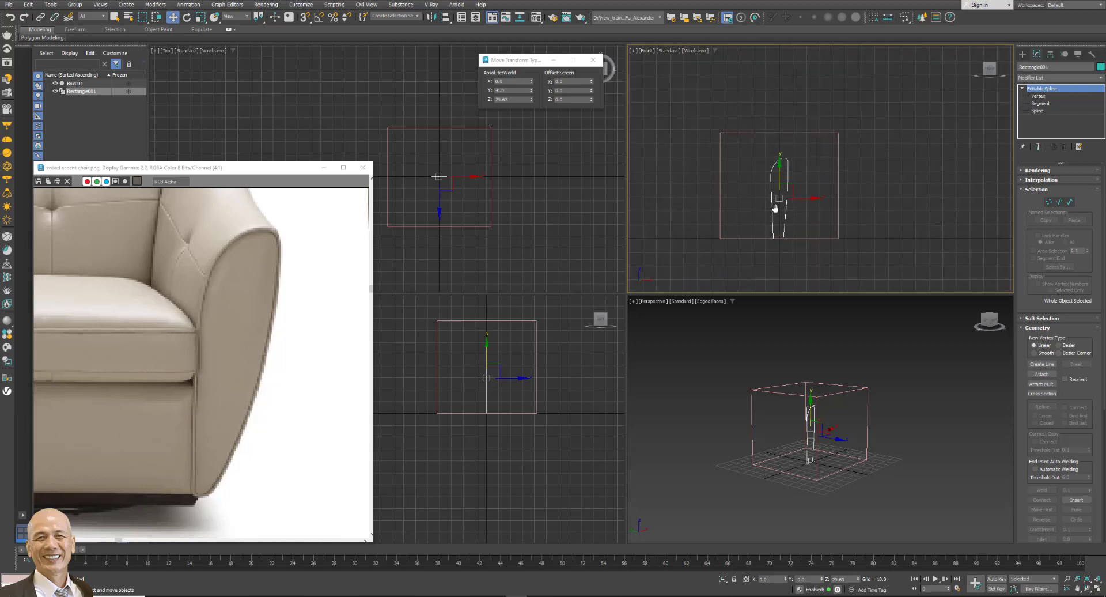
click(1051, 53)
click(1058, 115)
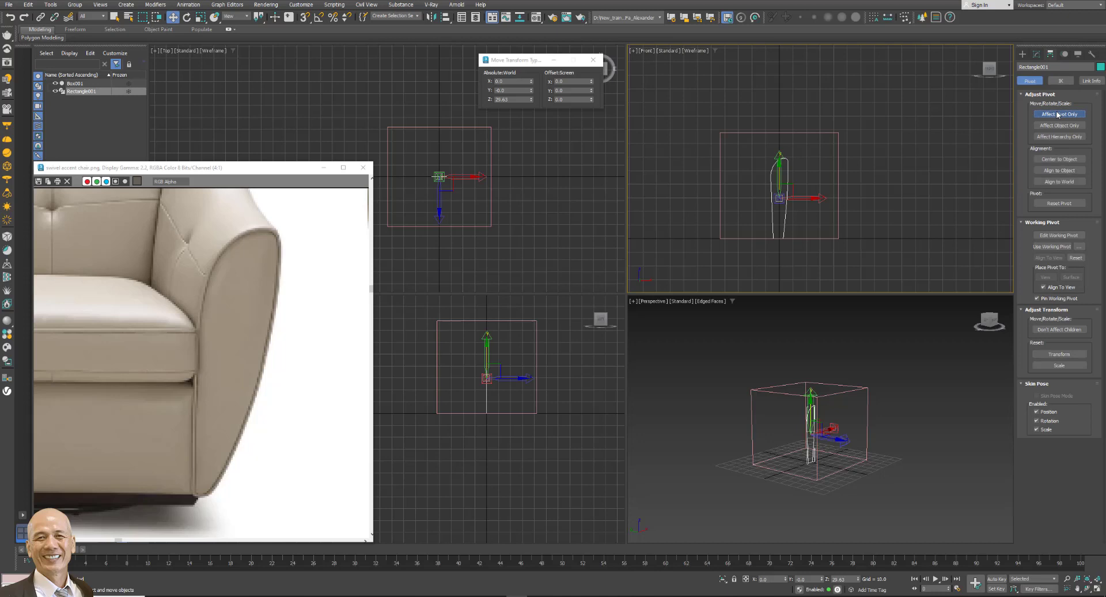
Zero the profile's pivot Z position and scale the spline up uniformly to about 126%.
right_click(530, 100)
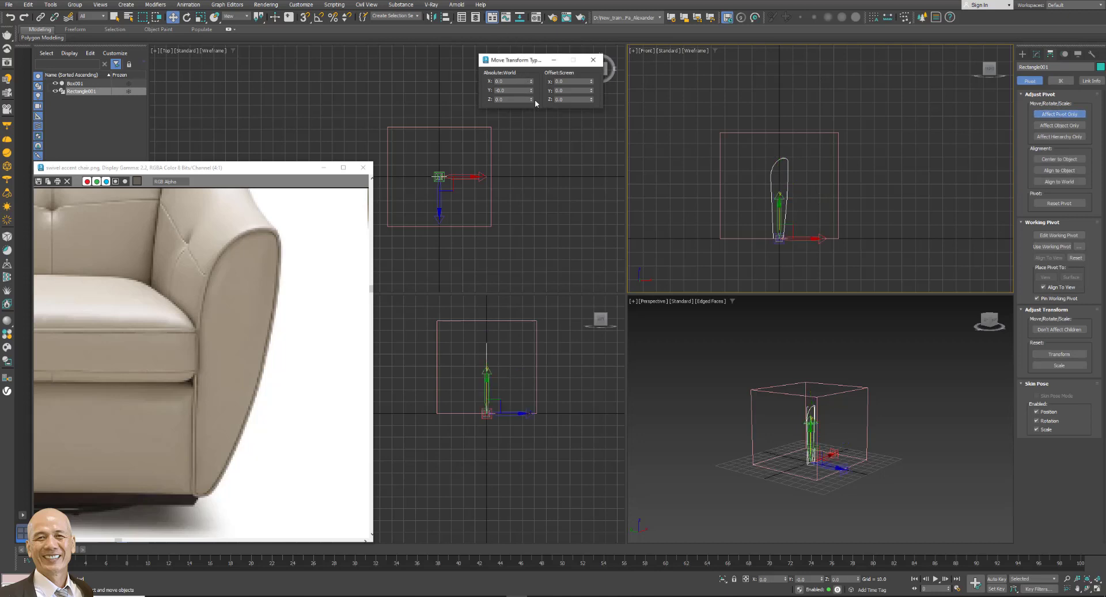
click(1059, 114)
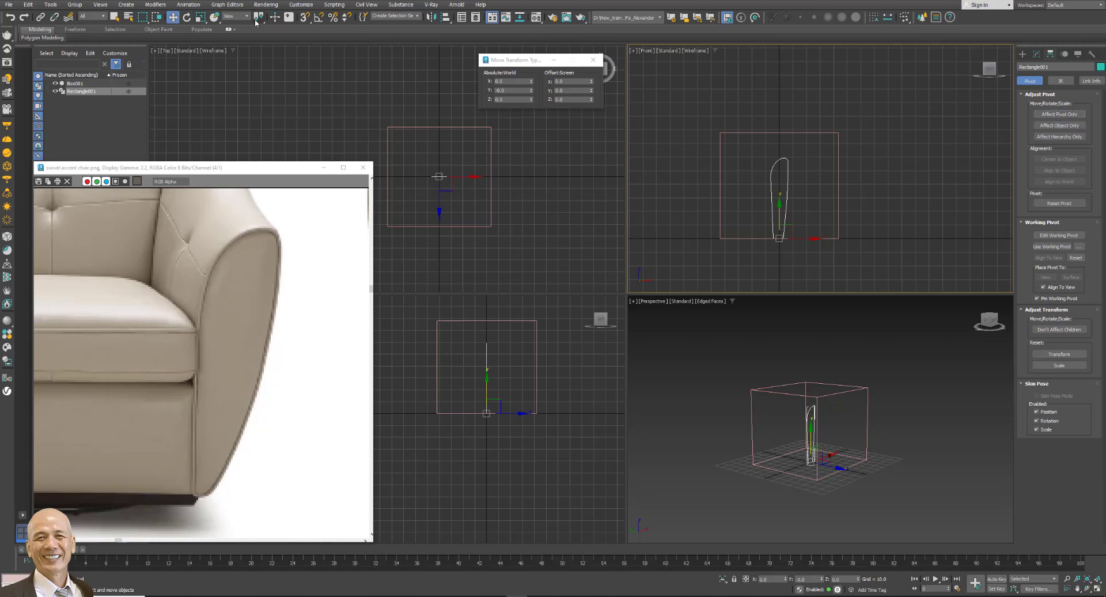
click(200, 17)
drag(787, 233, 787, 226)
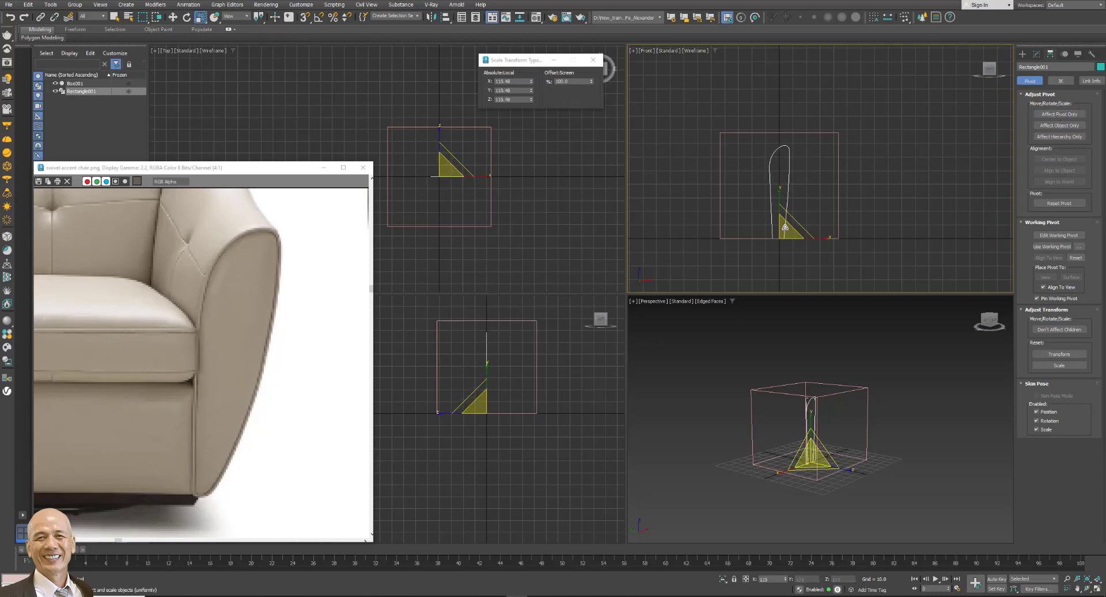
Deselect and reselect the profile, then select the reference box Box001.
click(951, 202)
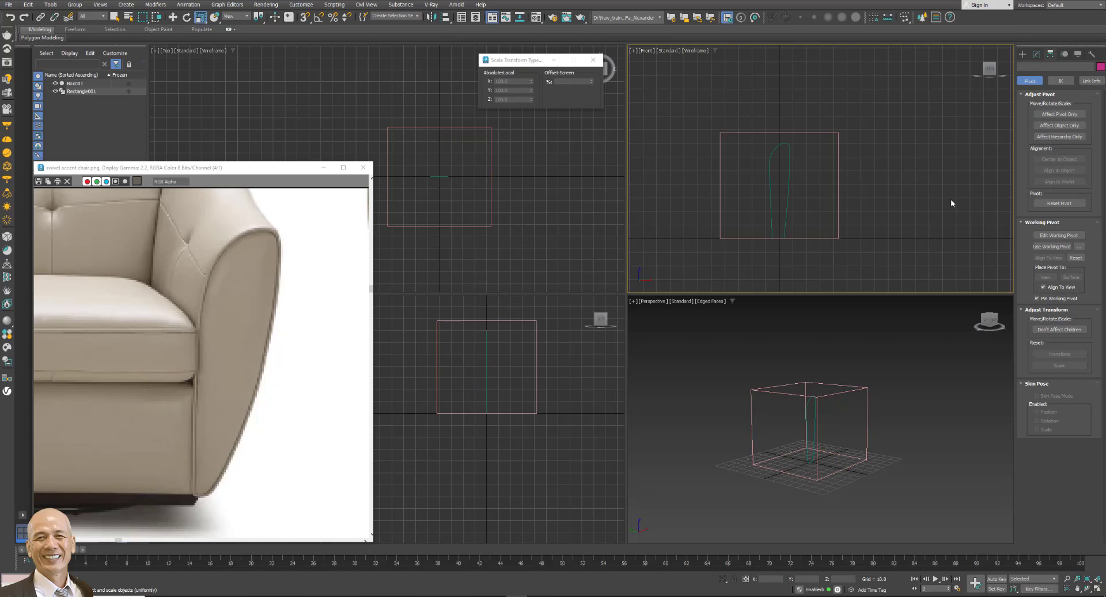
click(785, 232)
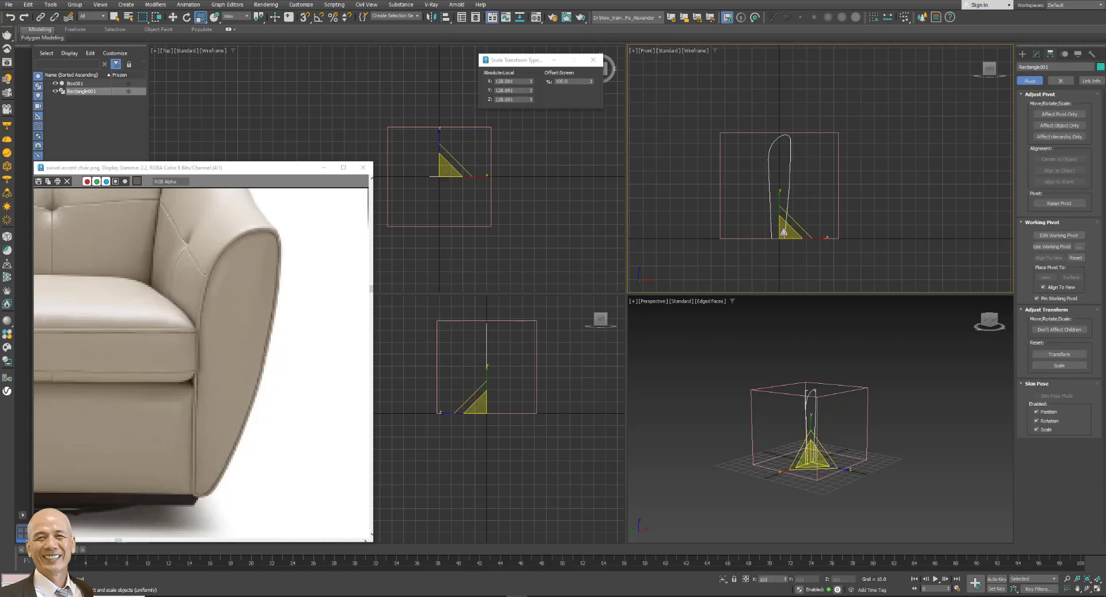
click(902, 215)
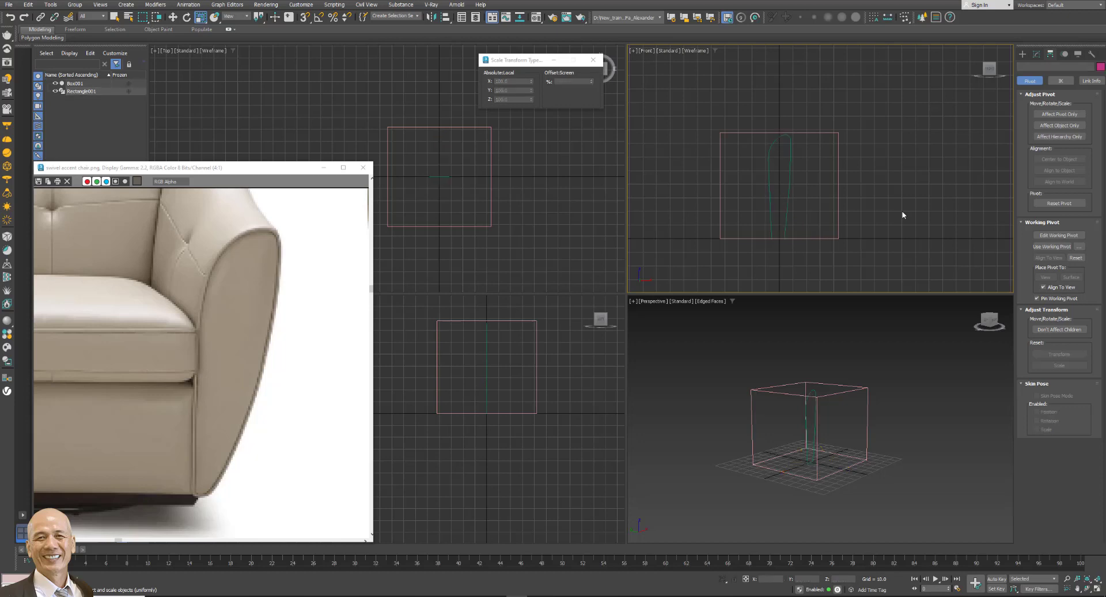
click(536, 386)
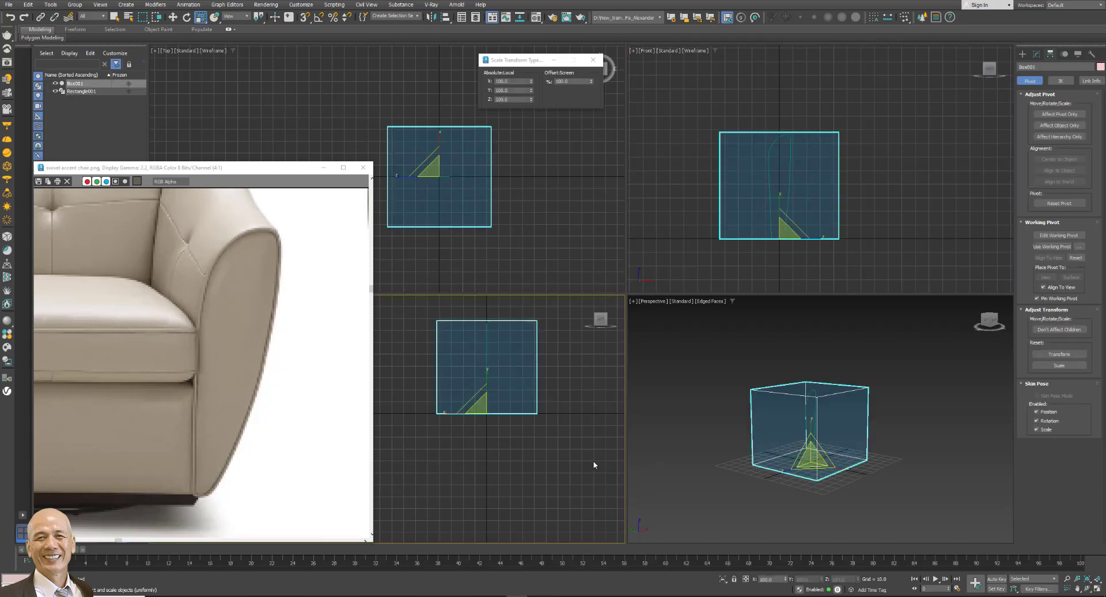
scroll(254, 353, down, 3)
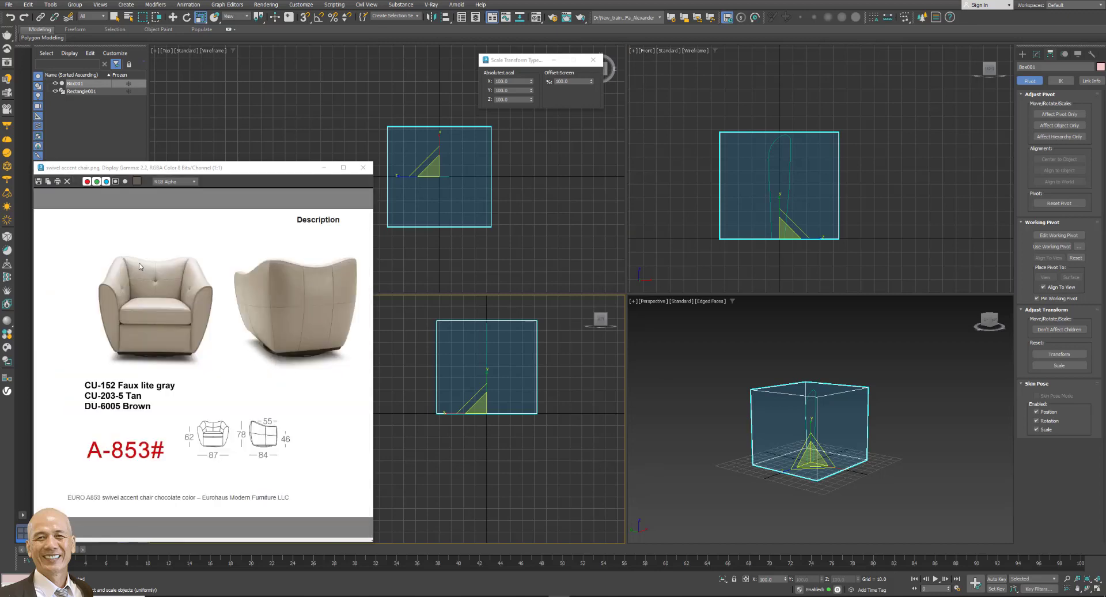
scroll(142, 268, up, 1)
click(1024, 53)
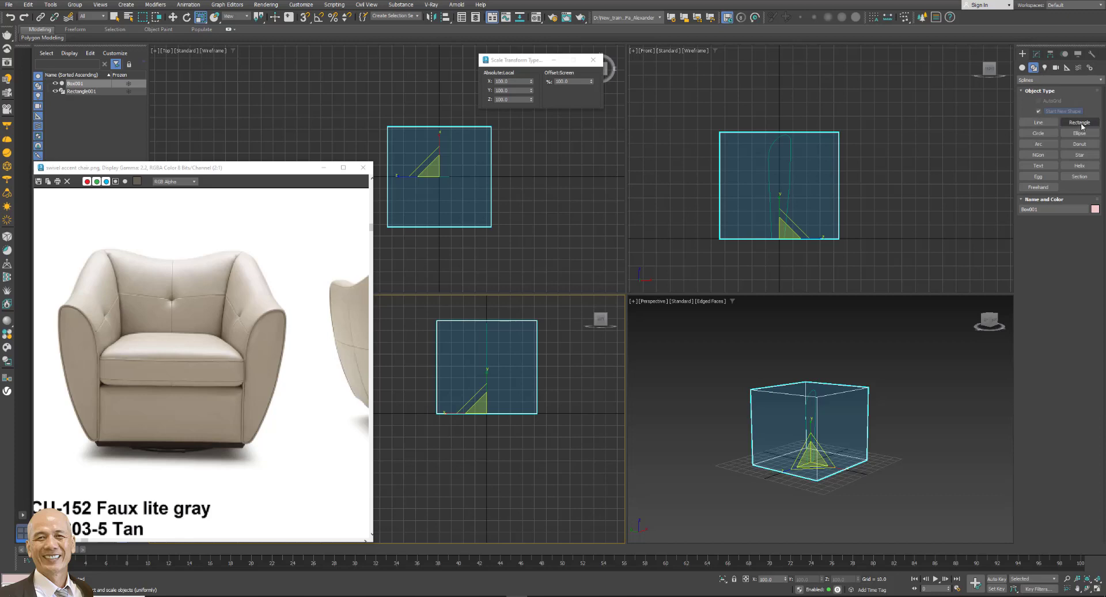
click(1081, 123)
drag(386, 126, 491, 229)
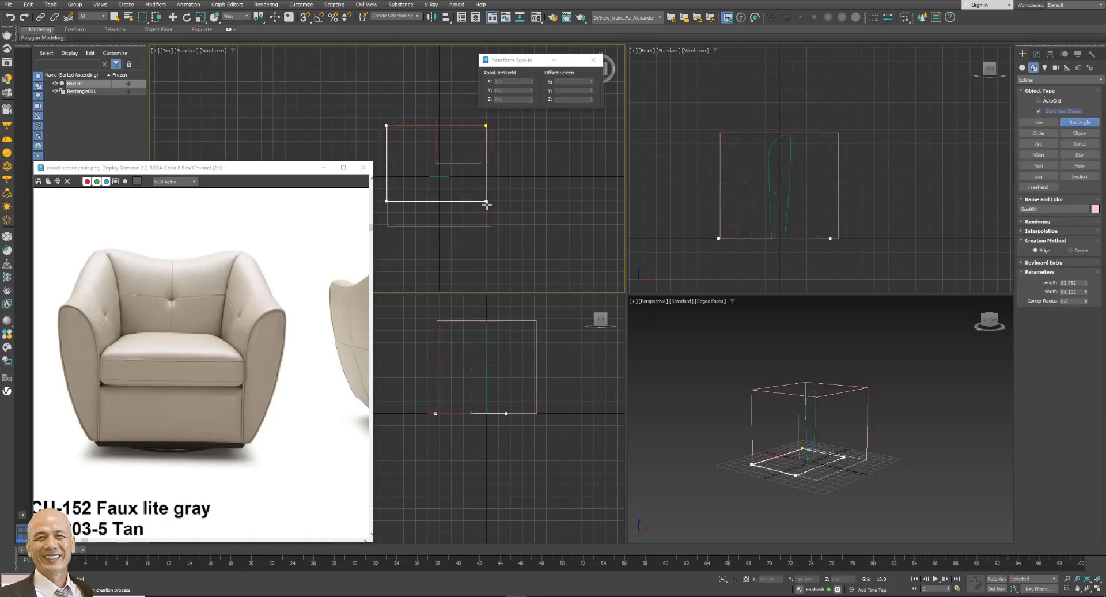
key(r)
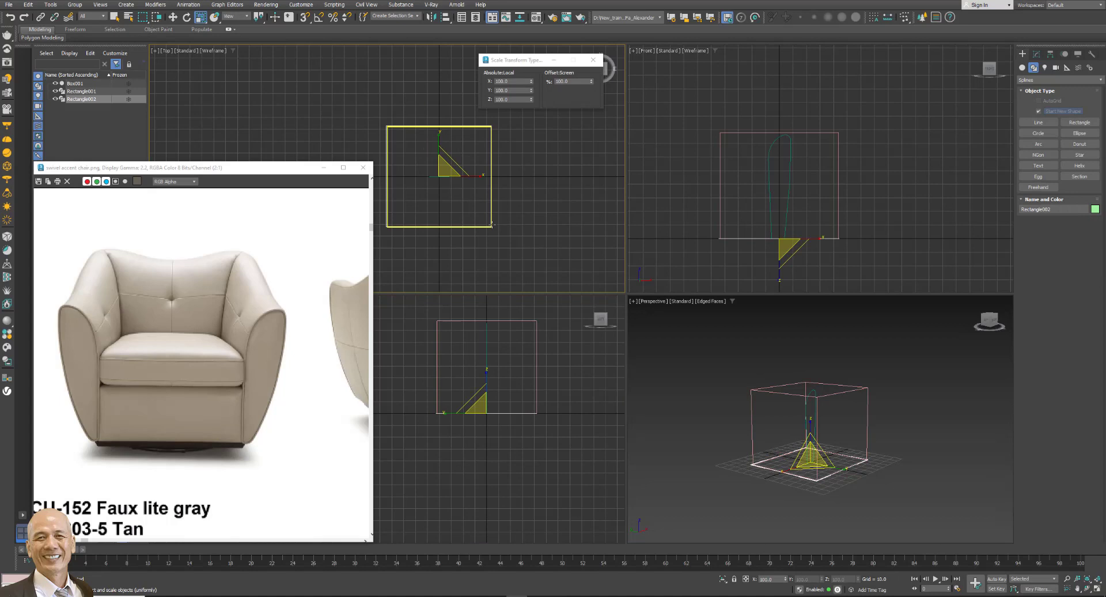
click(888, 406)
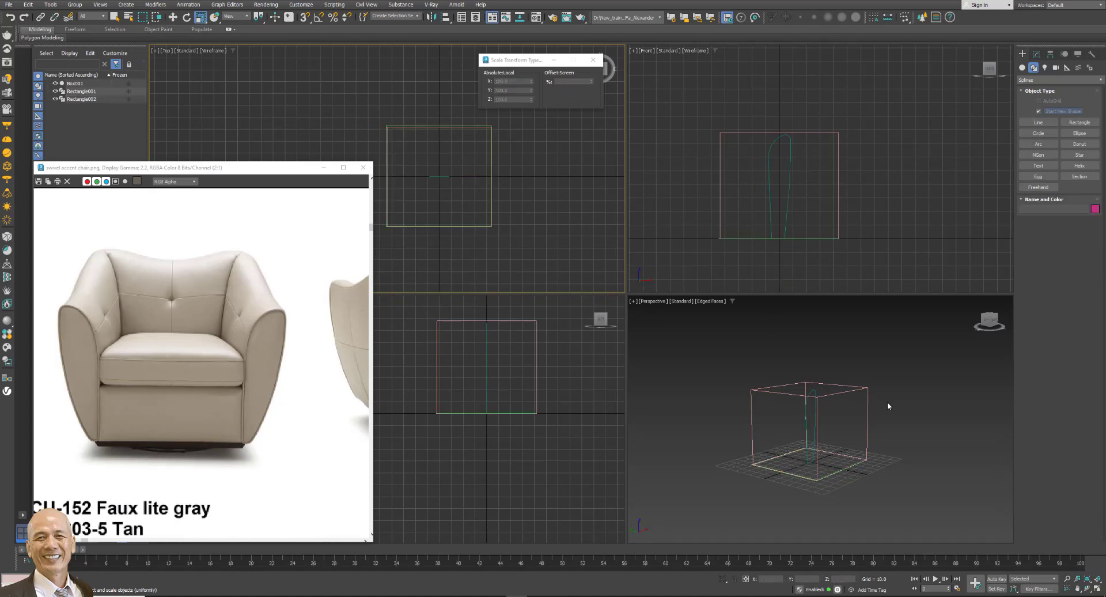
click(812, 426)
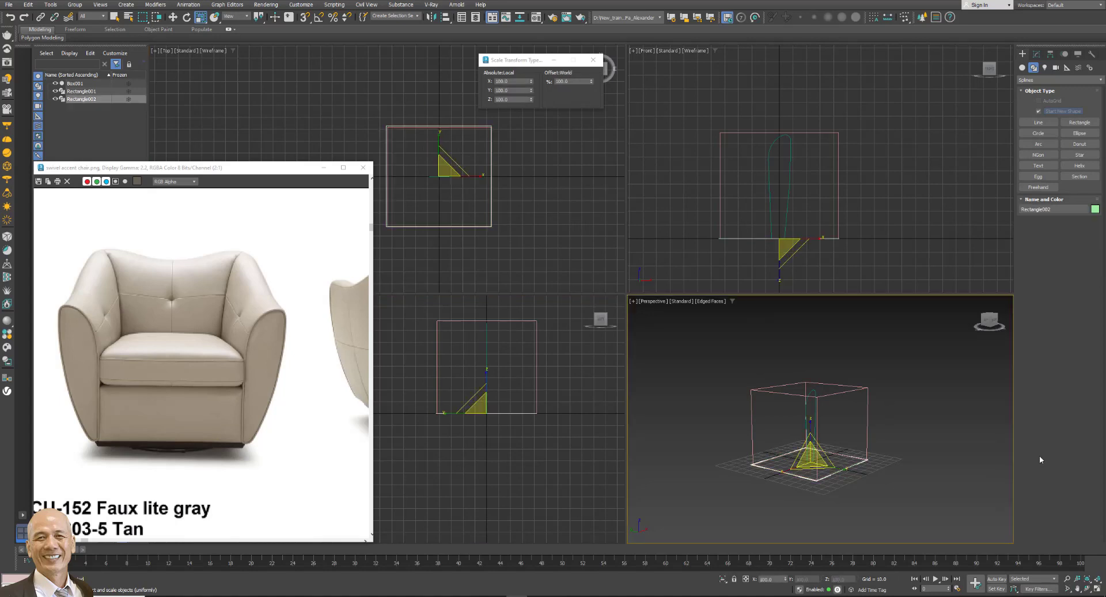
click(1038, 122)
Convert Rectangle002 to an editable spline and scale its four vertices to 150%.
click(1036, 53)
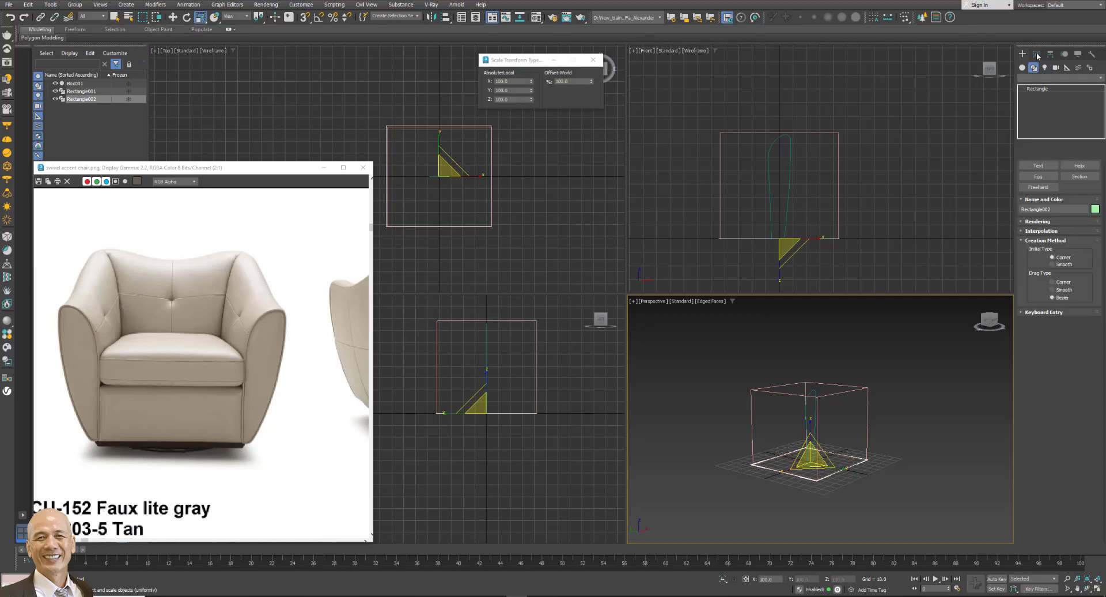
right_click(1046, 90)
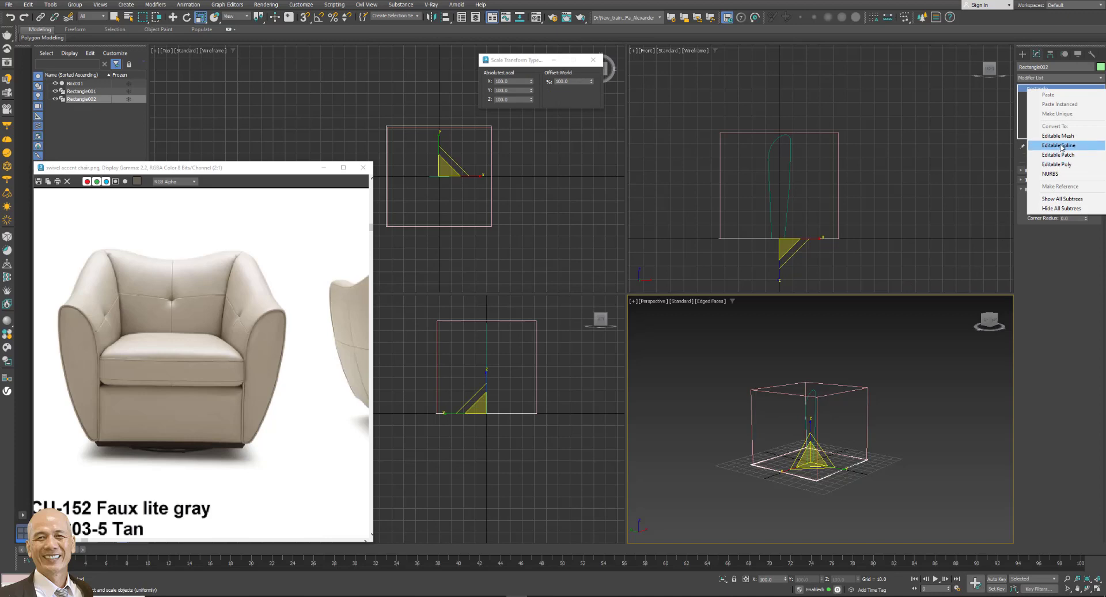
click(1060, 145)
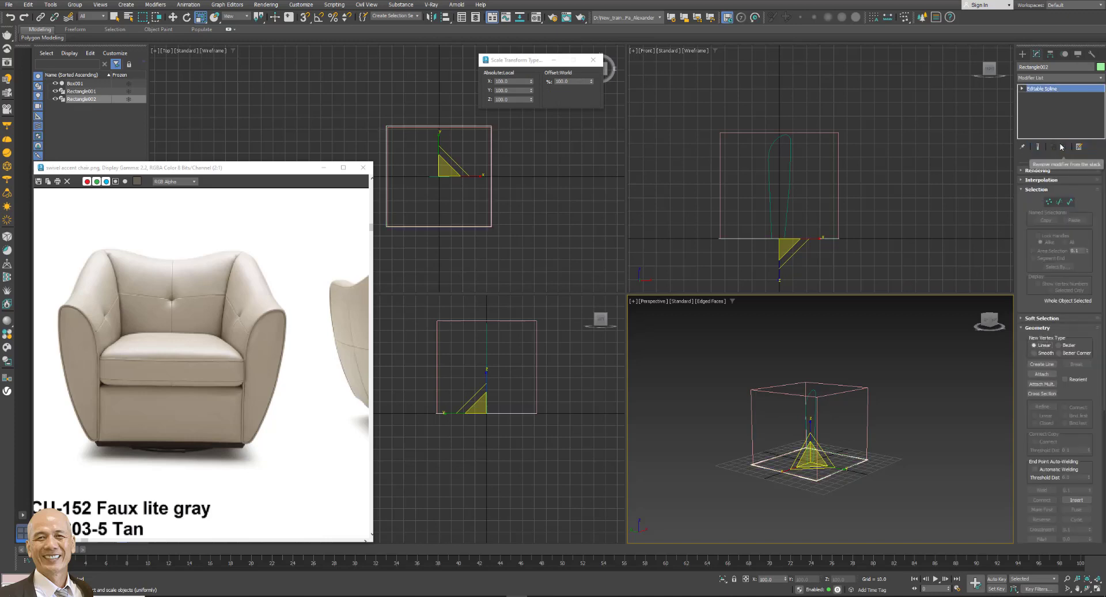
click(1050, 202)
drag(372, 115, 563, 257)
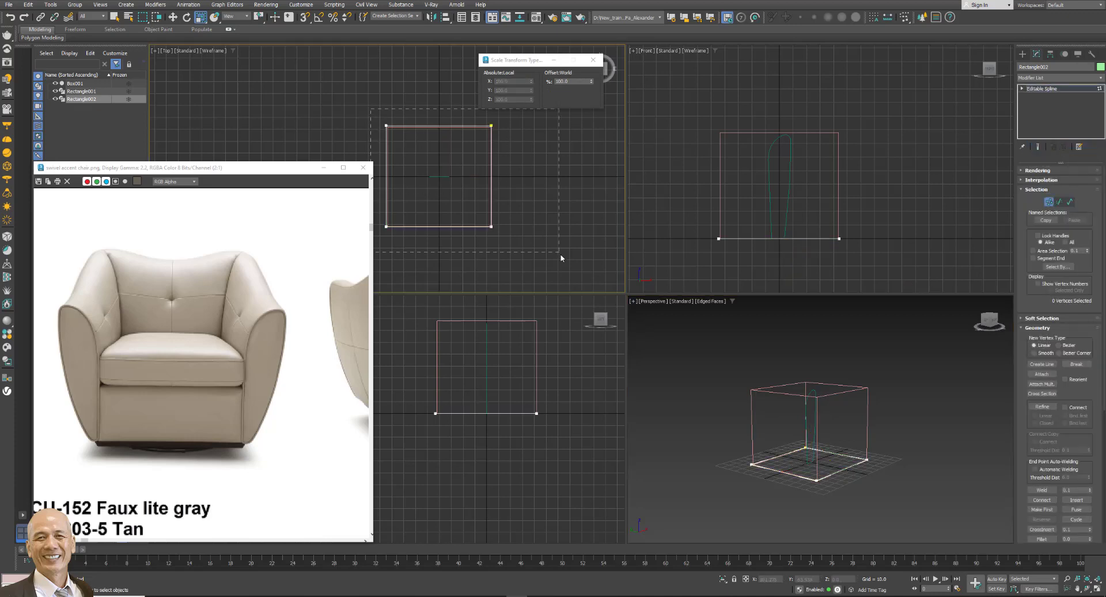
text(150)
key(Return)
click(592, 60)
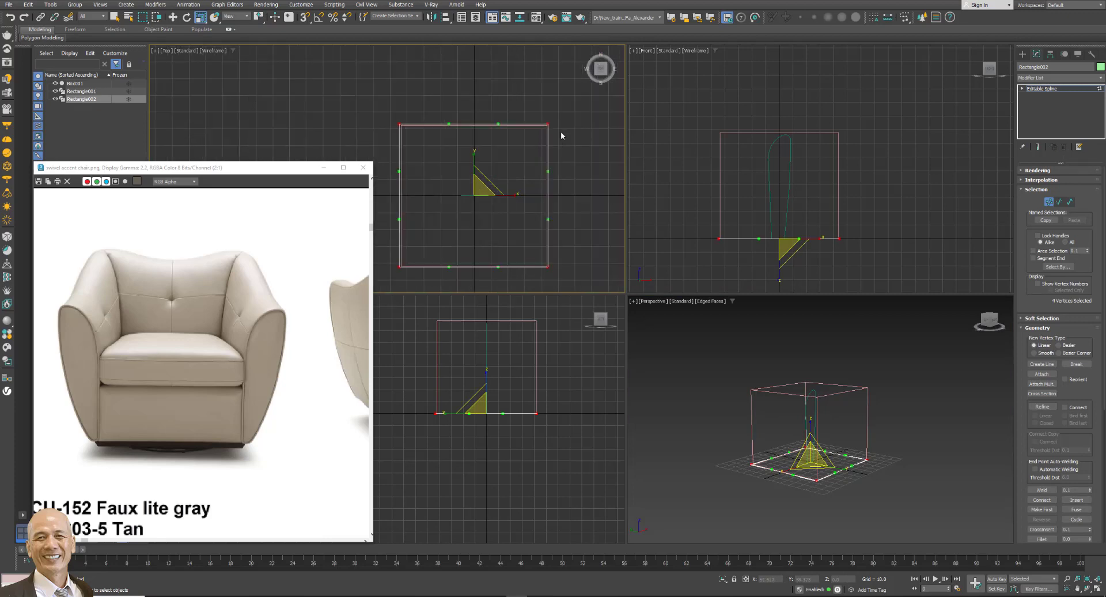
Make the two top vertices Corner type and fillet them with radius 12.
scroll(540, 121, up, 1)
right_click(544, 104)
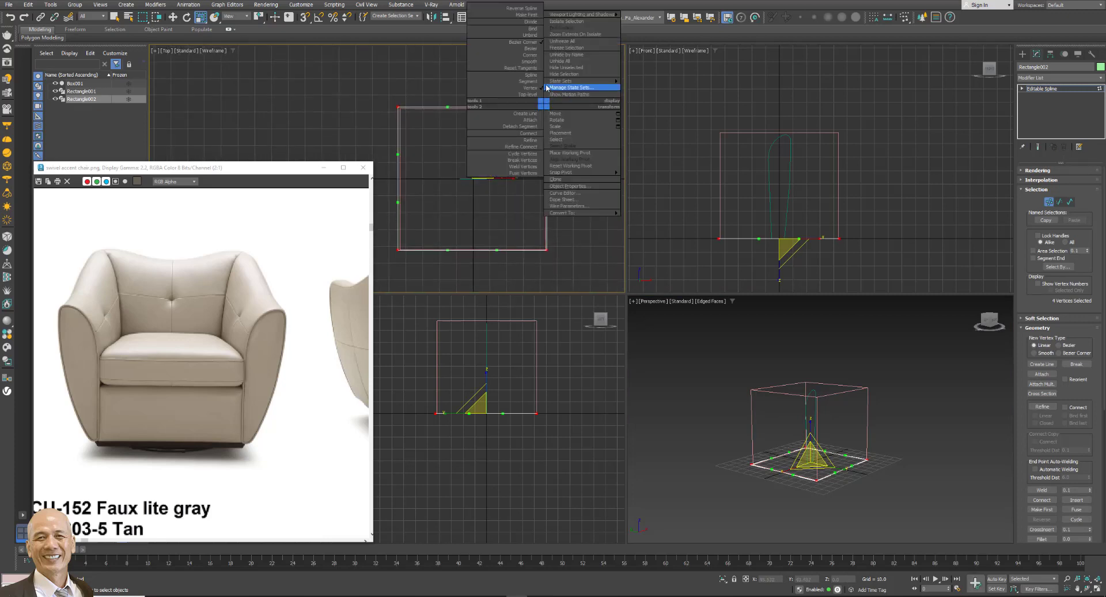
click(533, 55)
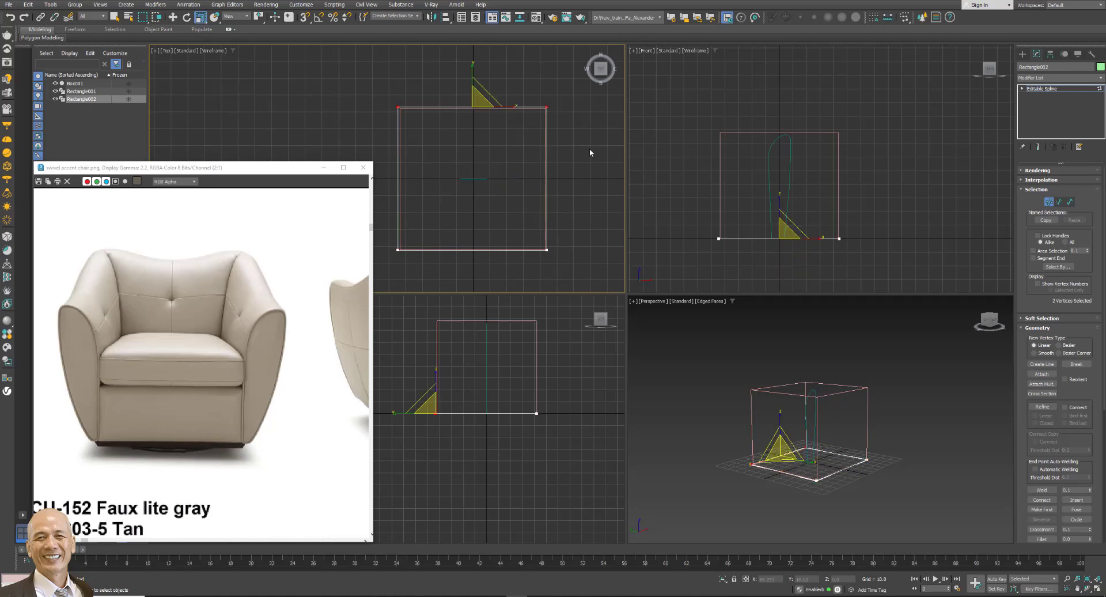
scroll(1058, 424, down, 1)
scroll(1066, 415, down, 2)
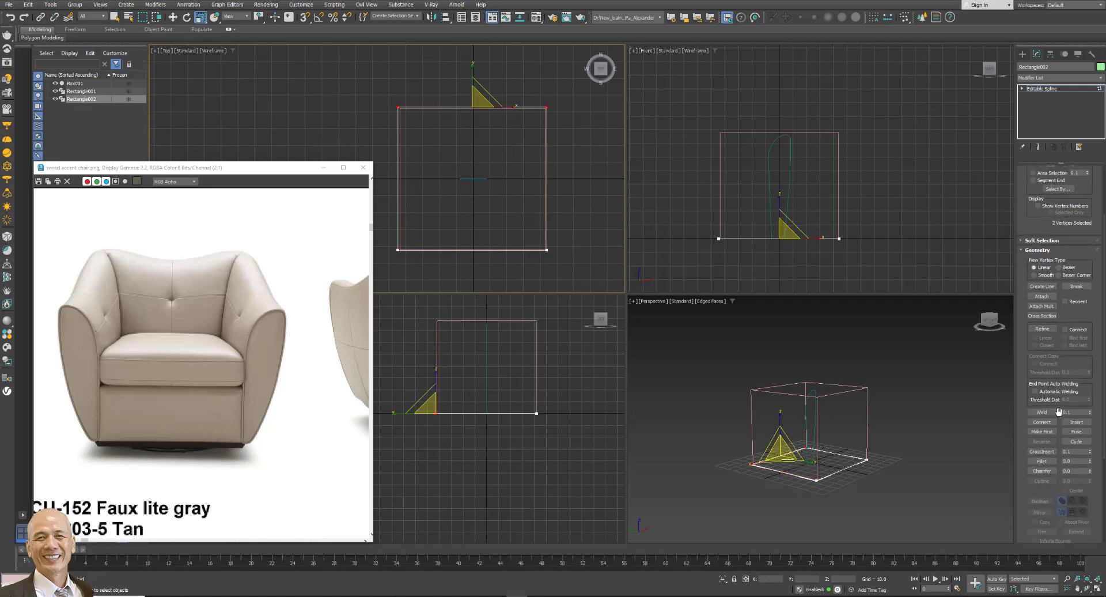
scroll(1074, 413, down, 1)
drag(1089, 424, 1089, 419)
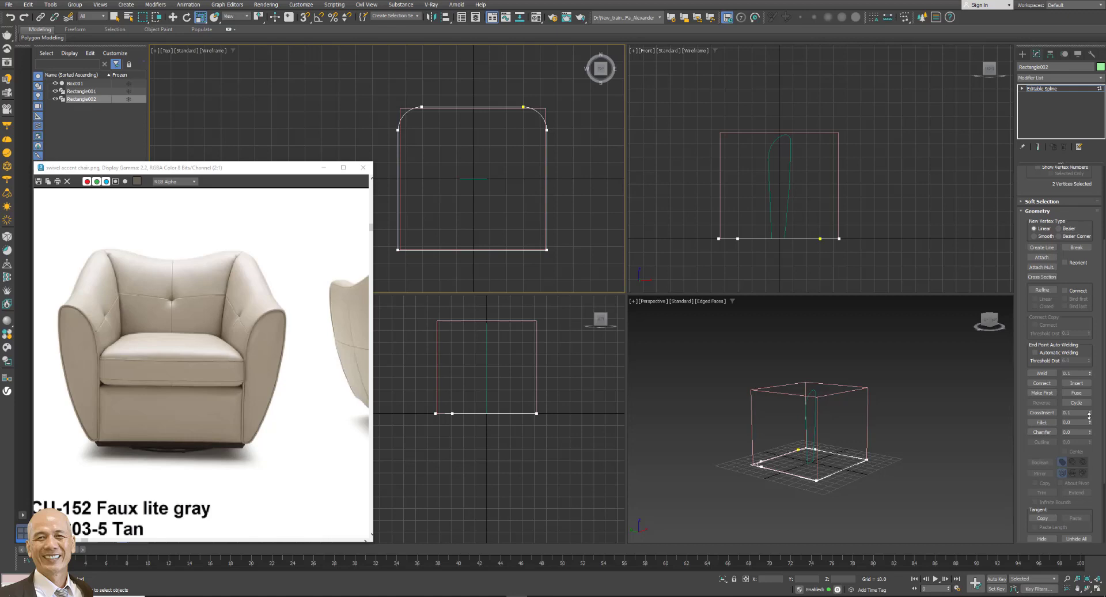
click(1023, 90)
click(1037, 104)
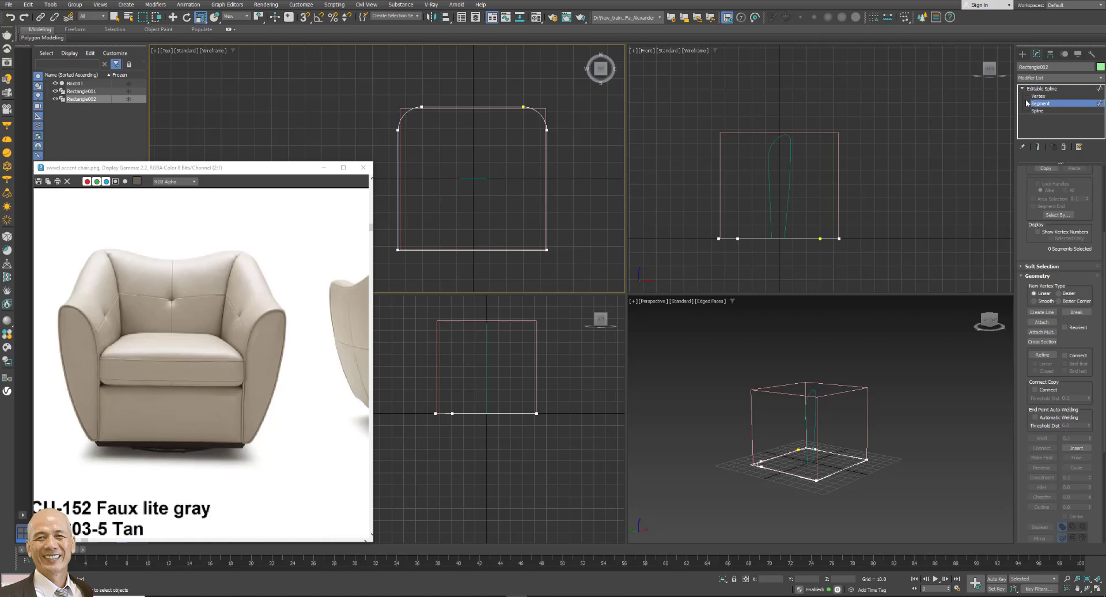
Delete Rectangle002's bottom segment so it becomes an open path.
click(491, 250)
key(Delete)
scroll(150, 428, down, 3)
scroll(149, 427, up, 1)
scroll(150, 428, up, 1)
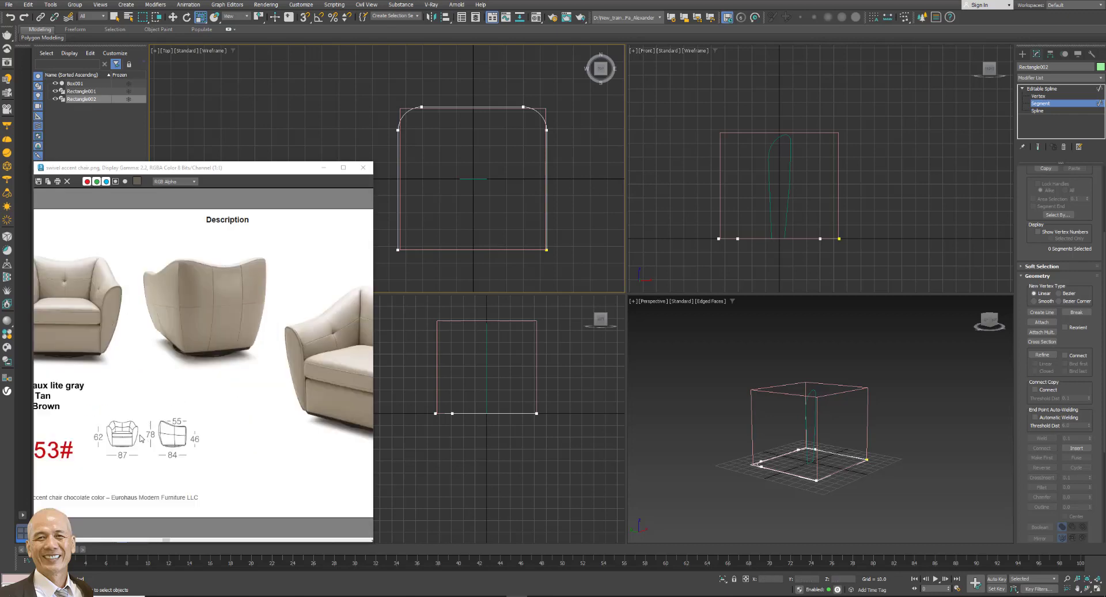
scroll(115, 444, up, 1)
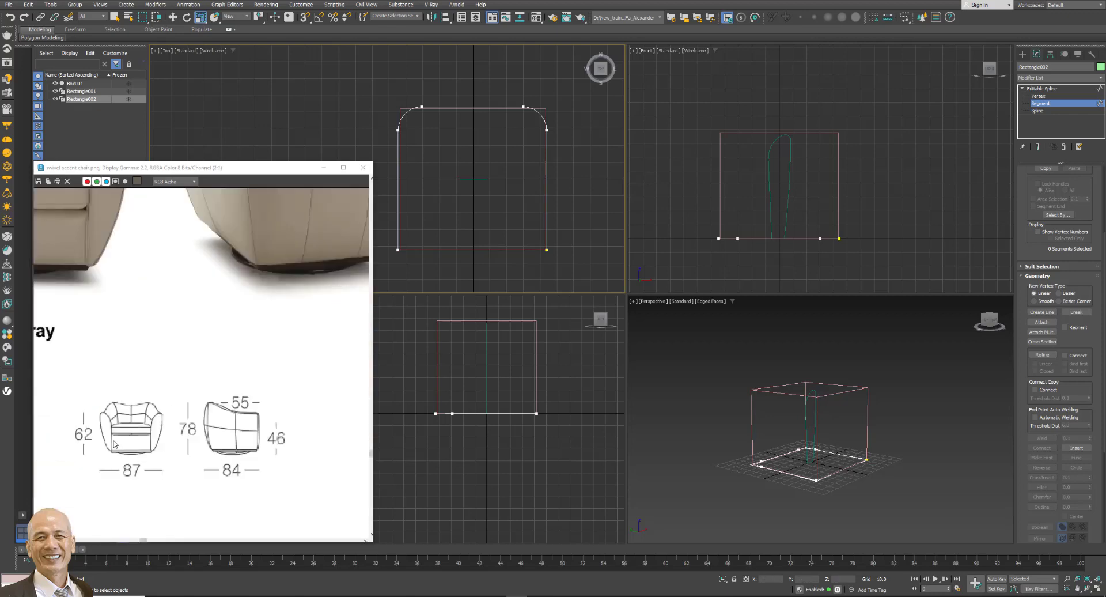
scroll(115, 443, down, 1)
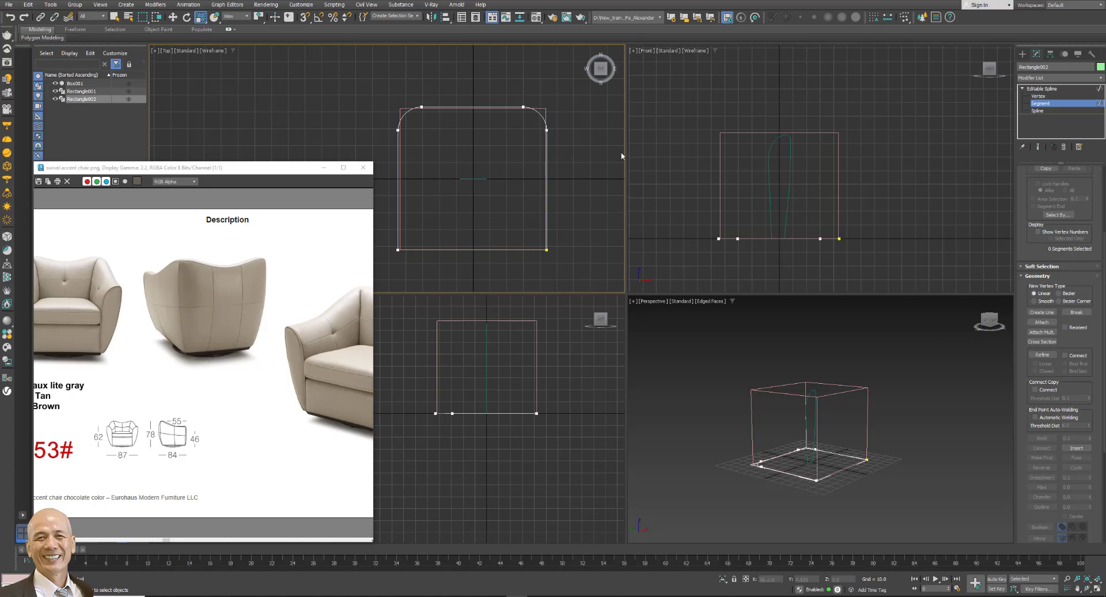
Exit segment editing and select the Rectangle001 profile.
key(ctrl+b)
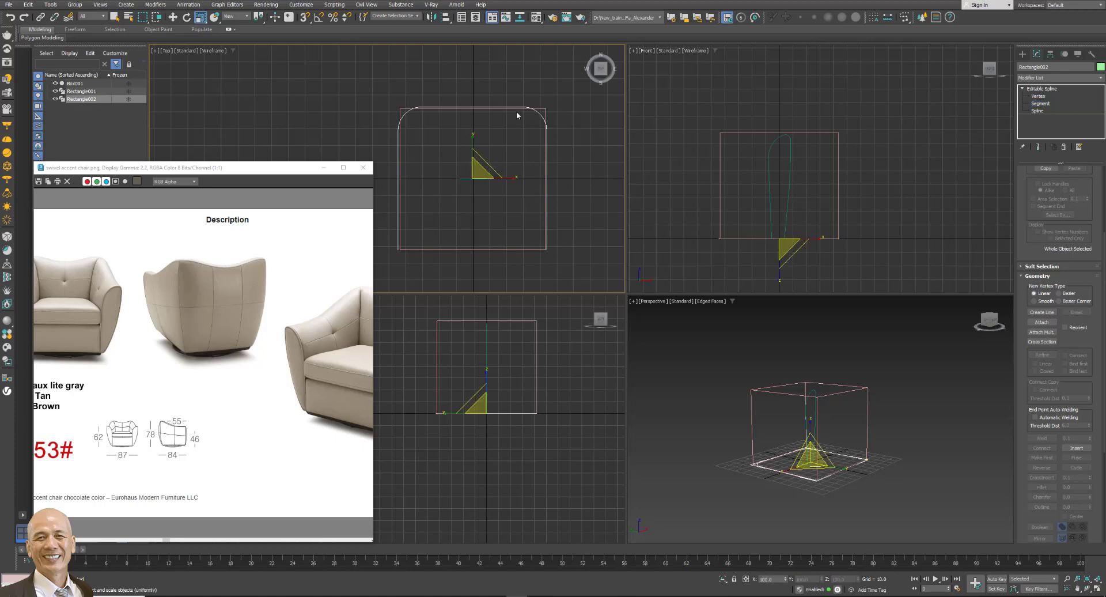
click(1041, 103)
click(472, 108)
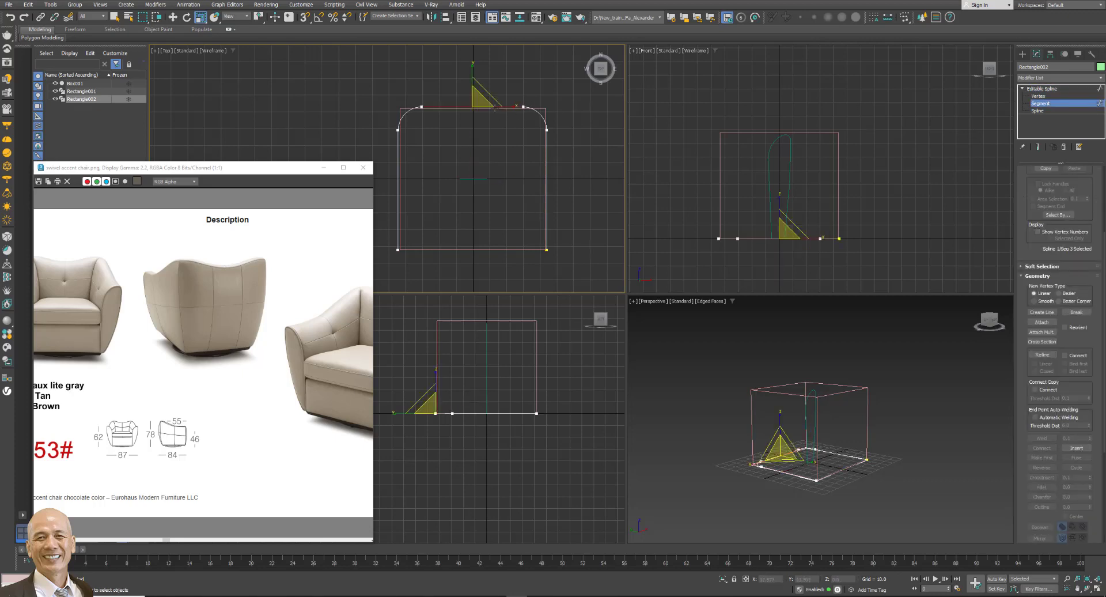
click(470, 165)
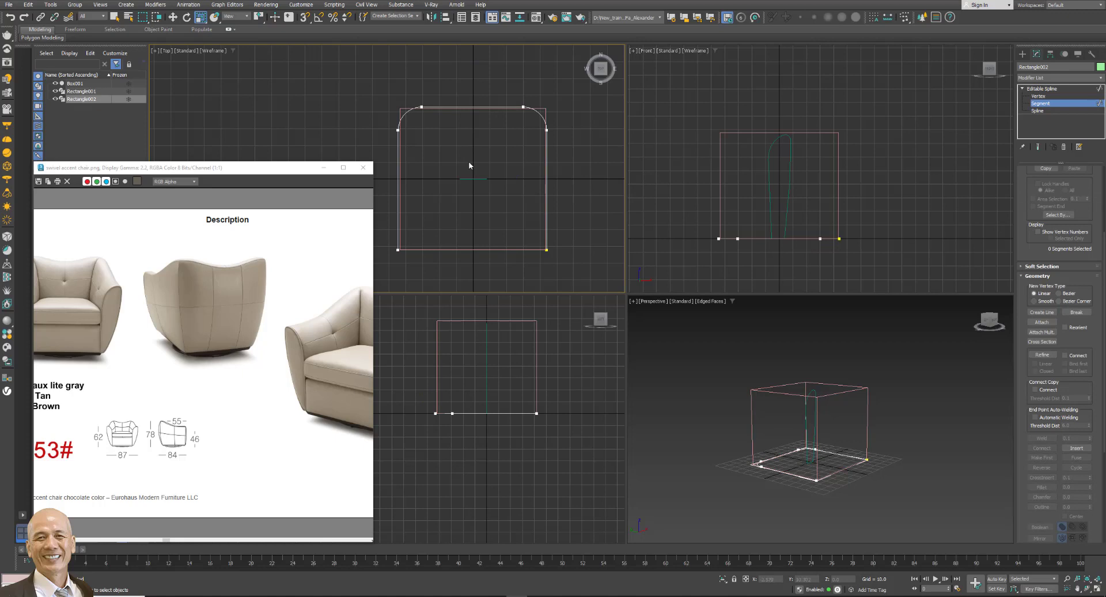
click(1062, 88)
click(807, 415)
click(805, 412)
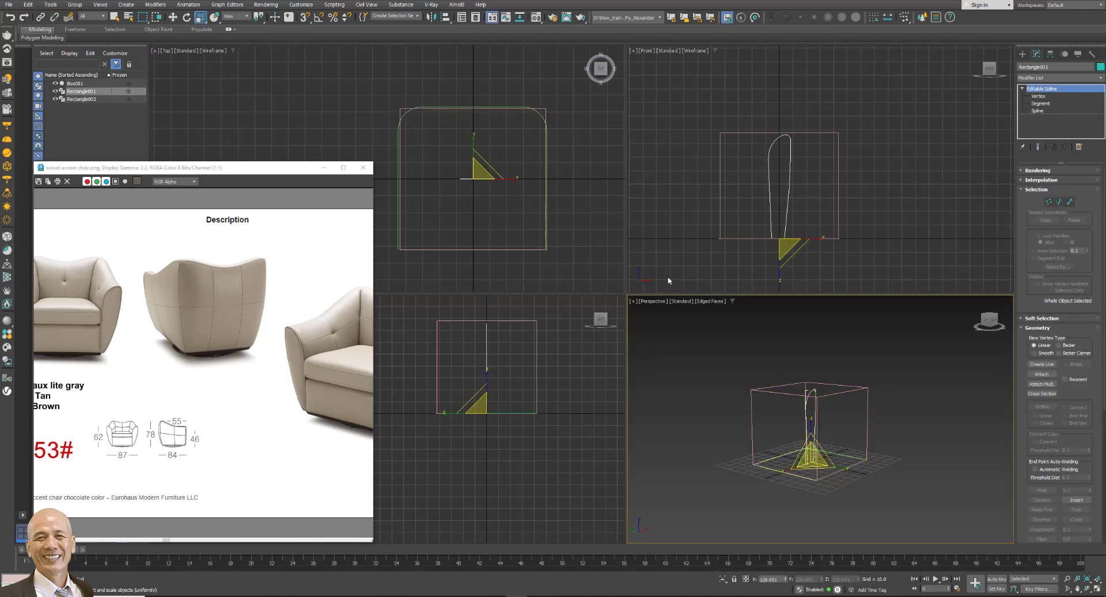
Apply a Path Constraint to Rectangle001, picking Rectangle002 as the path.
click(189, 5)
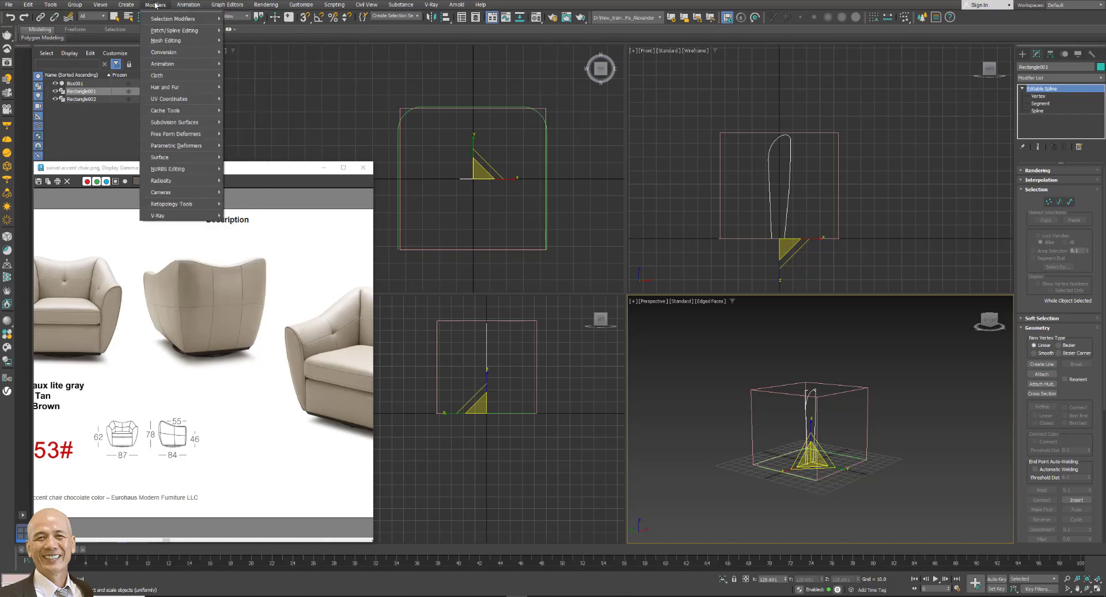
mouse_move(208, 52)
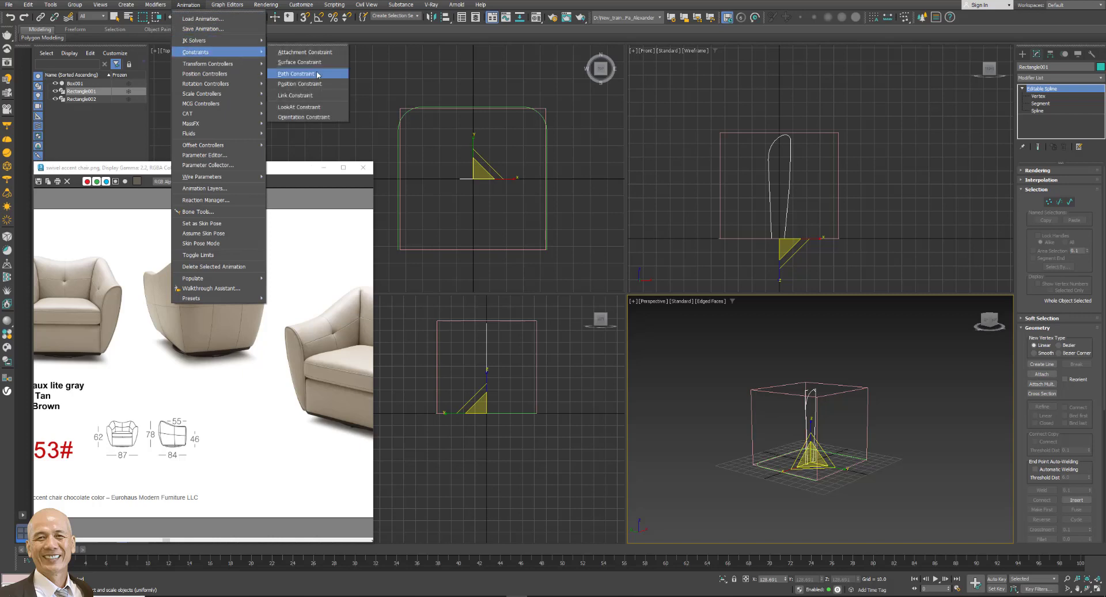
click(317, 71)
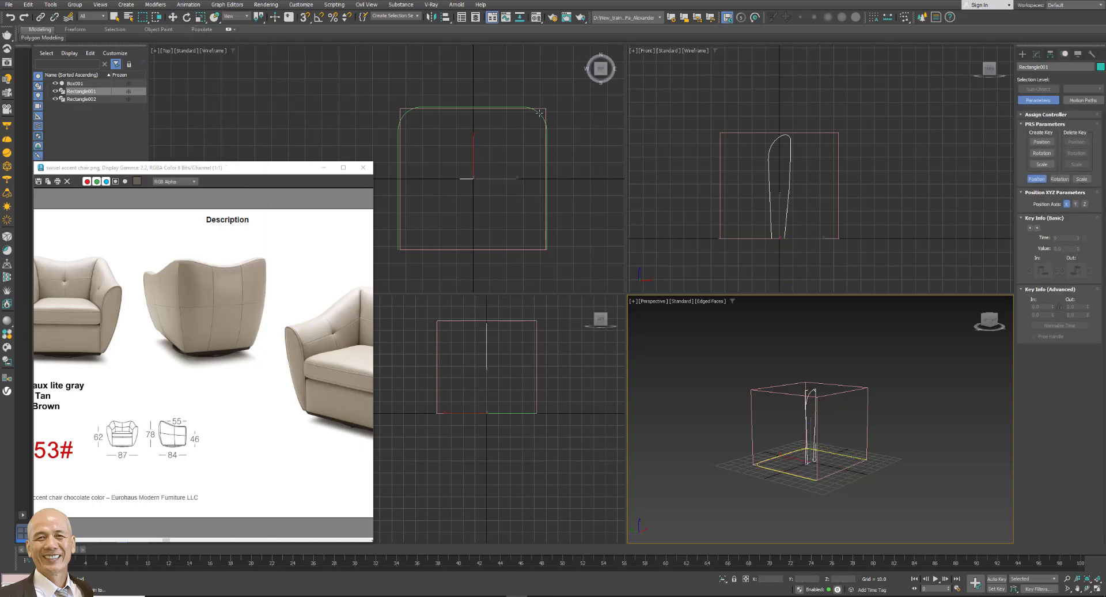
key(w)
click(539, 112)
click(539, 112)
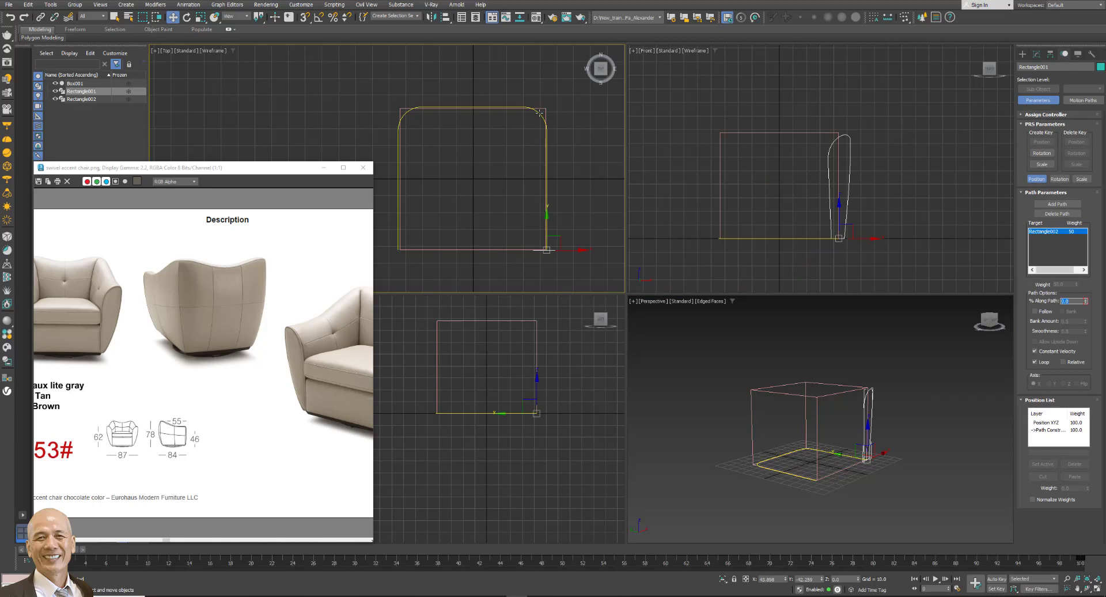
click(1037, 54)
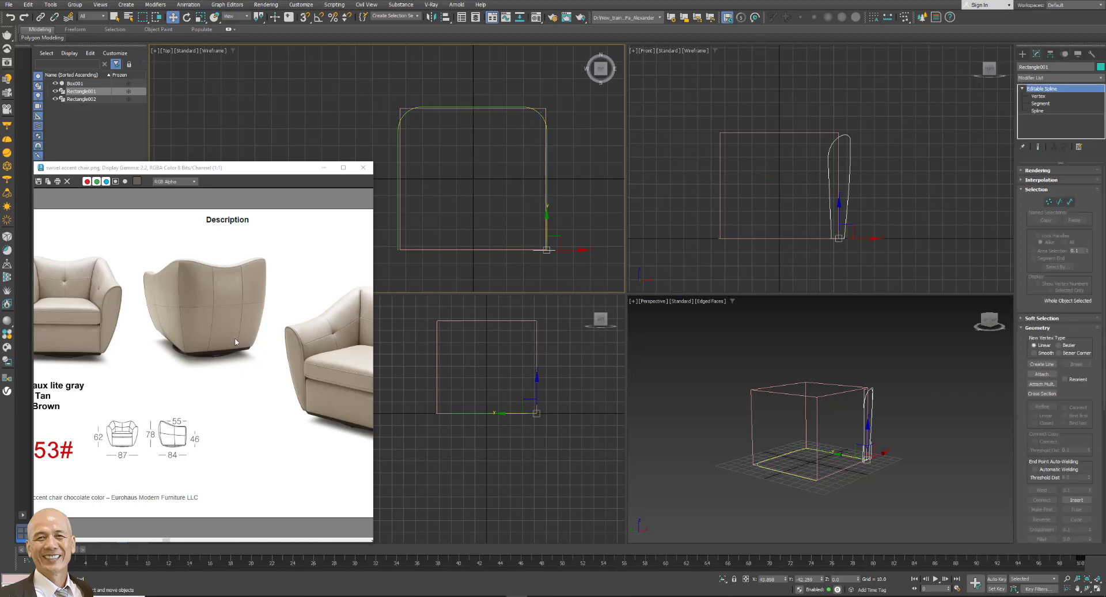
Enable Follow with Y axis on the path constraint and scrub the timeline to check.
drag(114, 565, 191, 551)
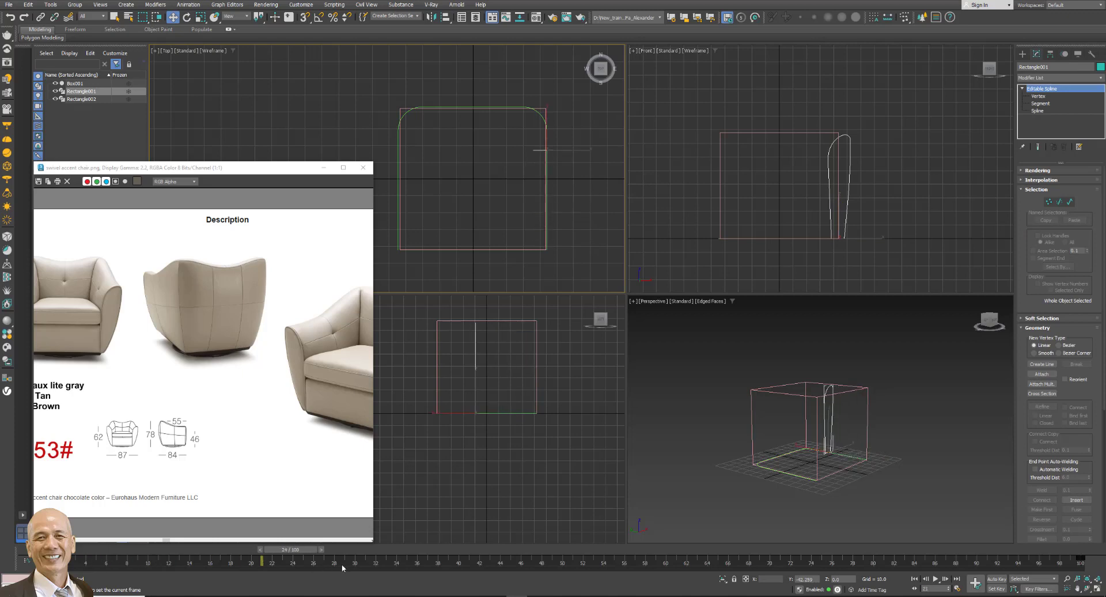
key(w)
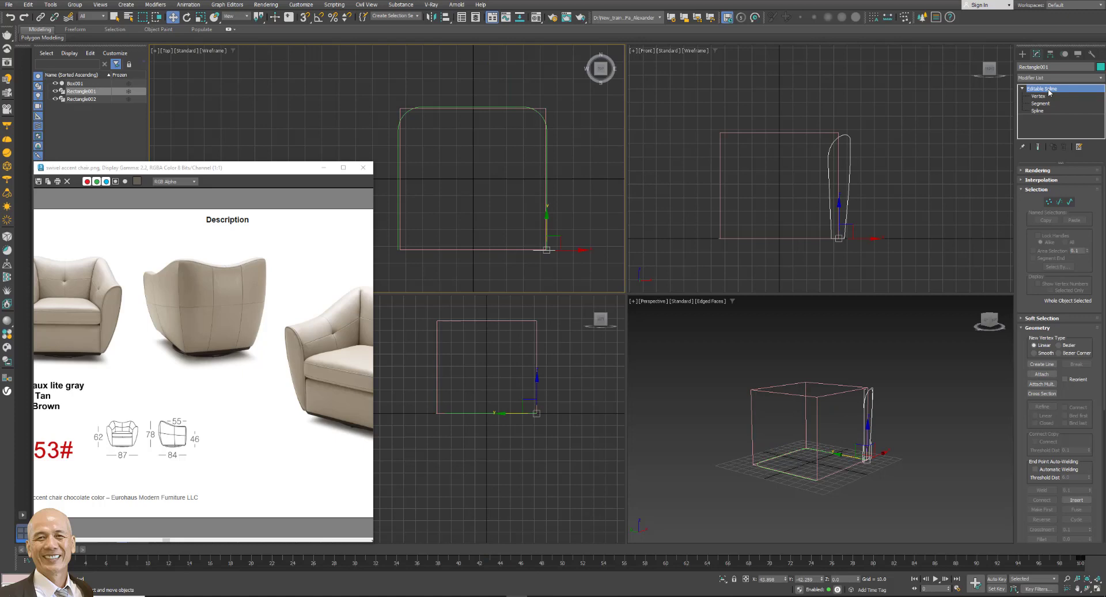
click(1066, 55)
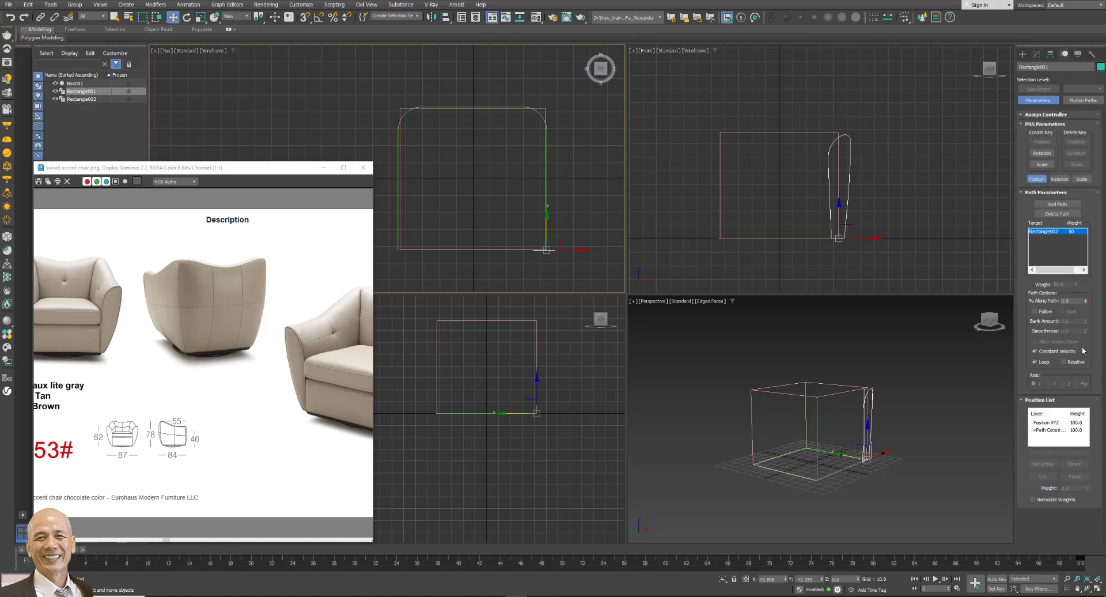
click(1035, 311)
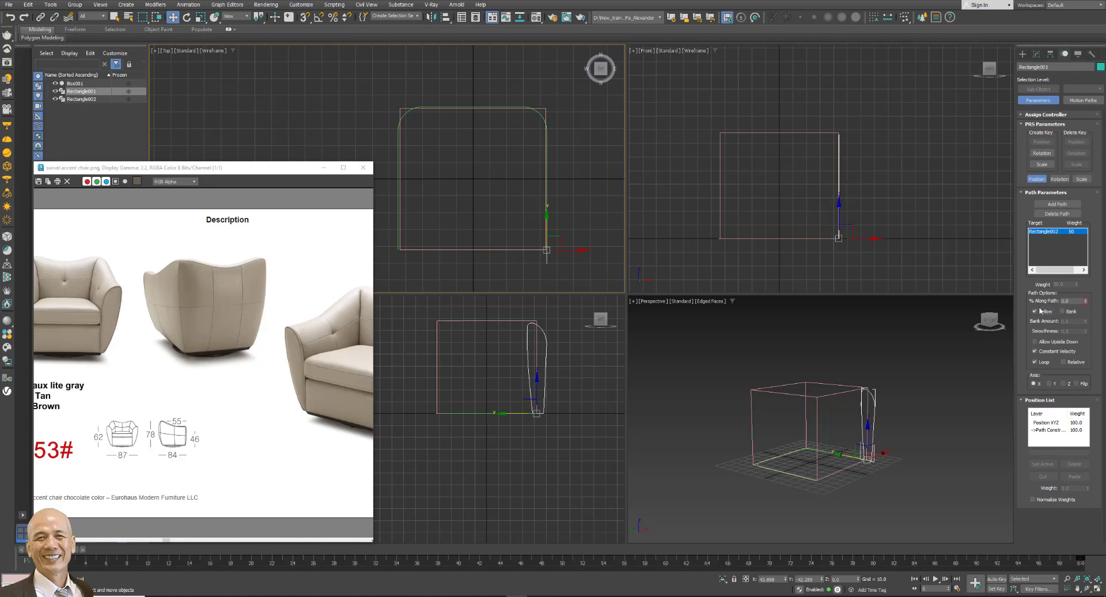
click(1049, 383)
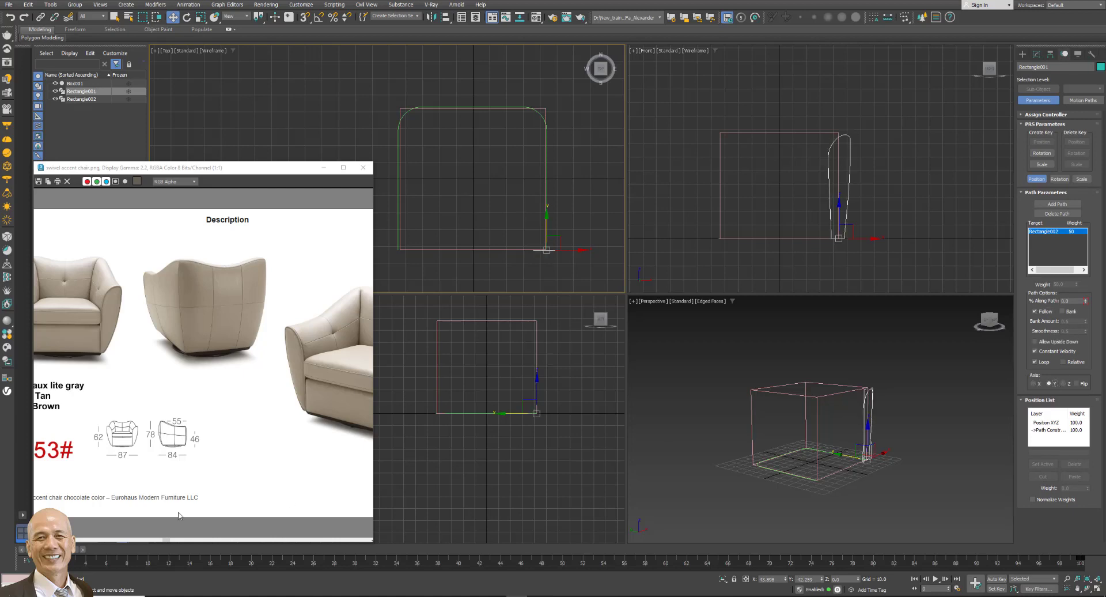
drag(93, 549, 375, 550)
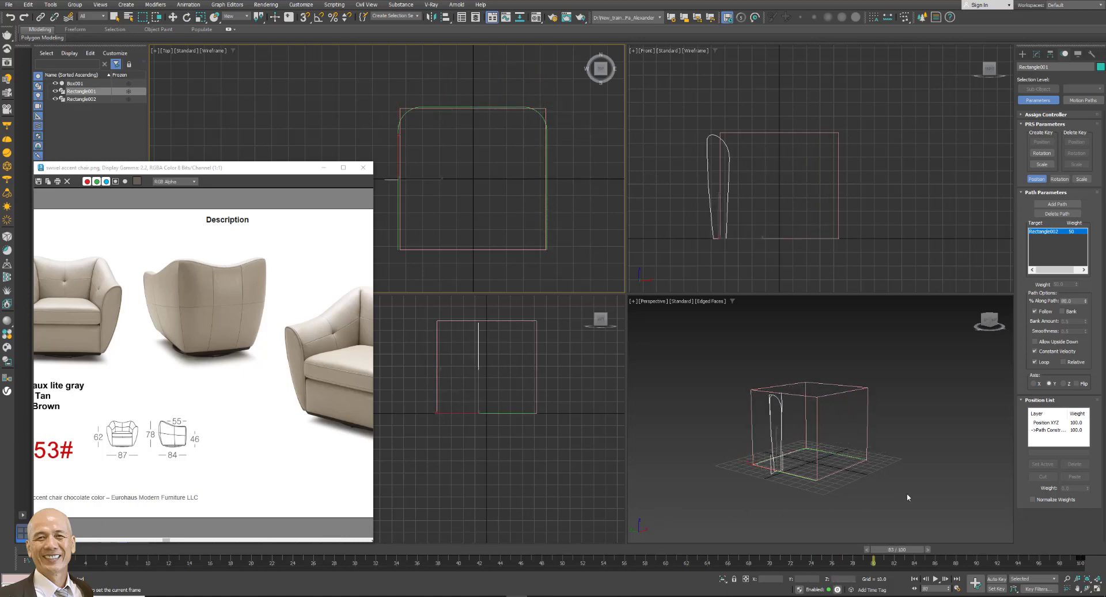
Create 10 Snapshot copies of the profile along the path.
key(w)
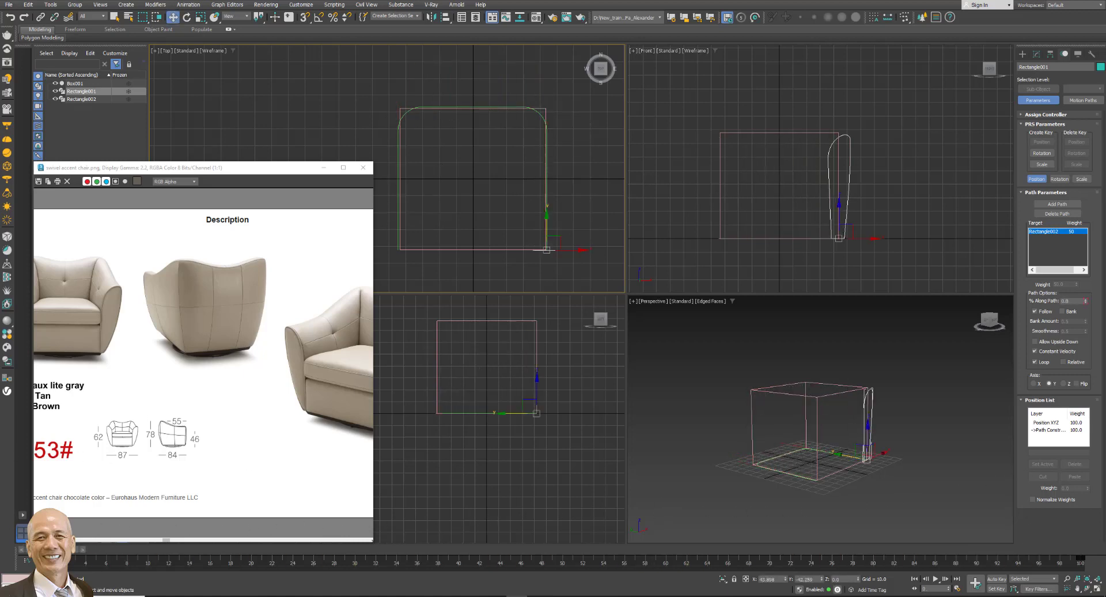
click(906, 17)
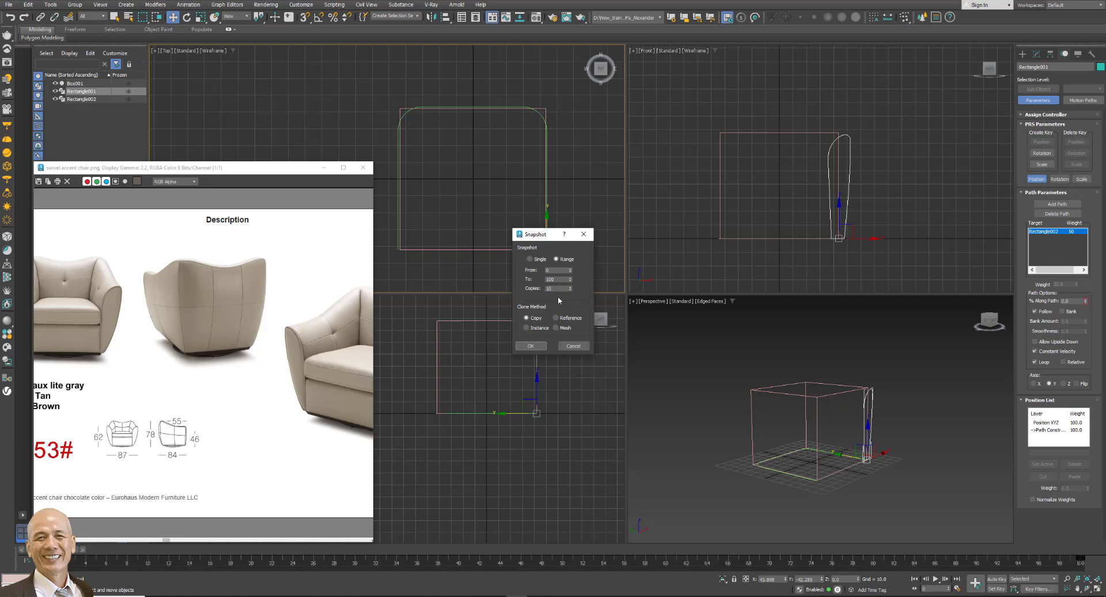
double_click(551, 288)
click(531, 345)
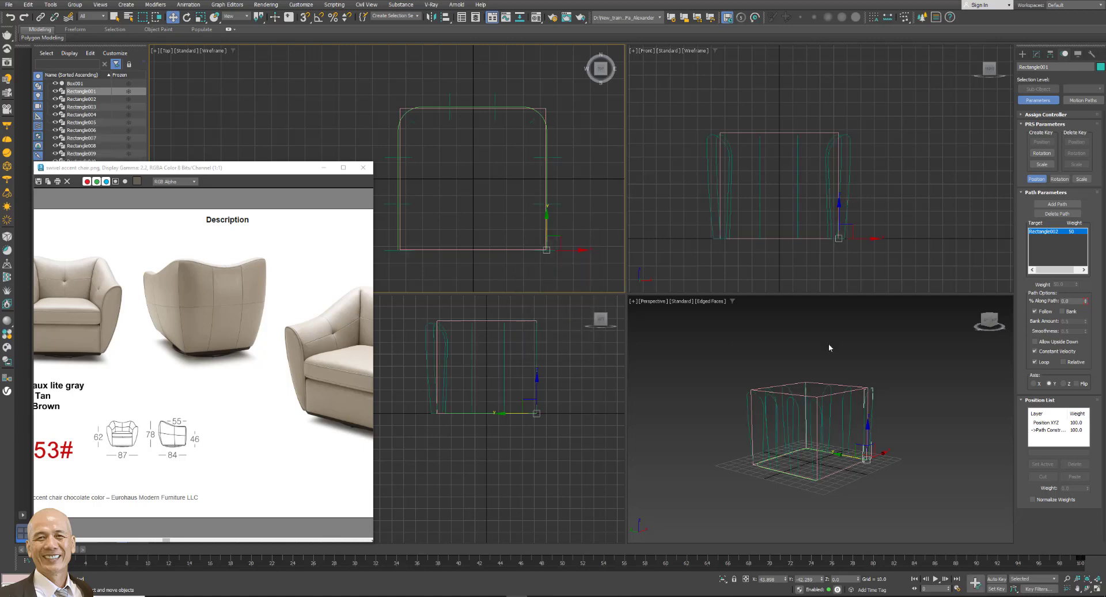
Select several of the profile copies, including Rectangle007, Rectangle010 and Rectangle012.
click(873, 342)
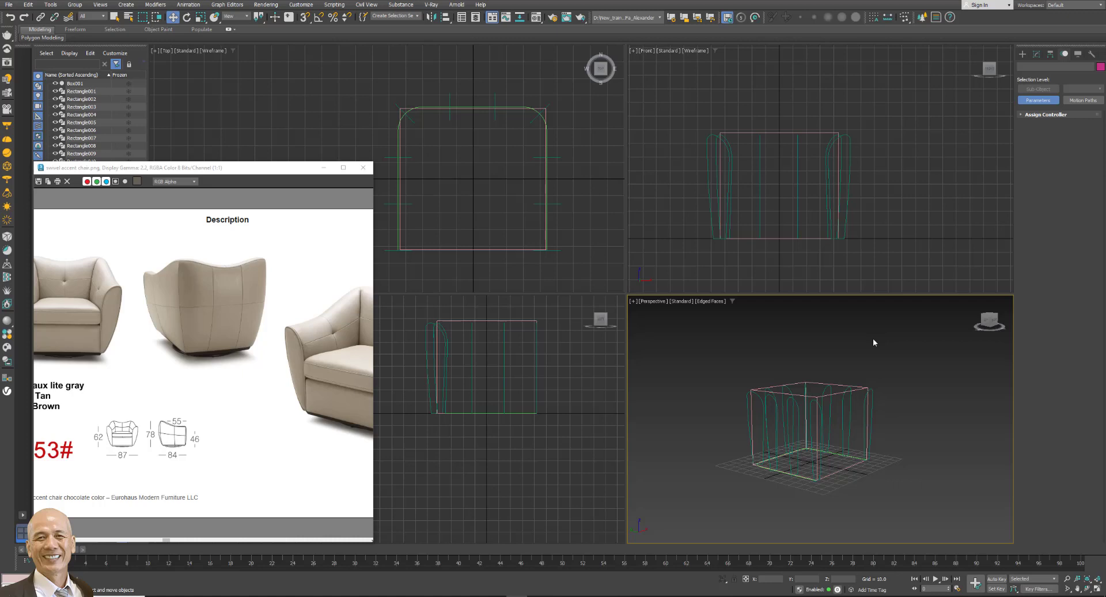
click(496, 103)
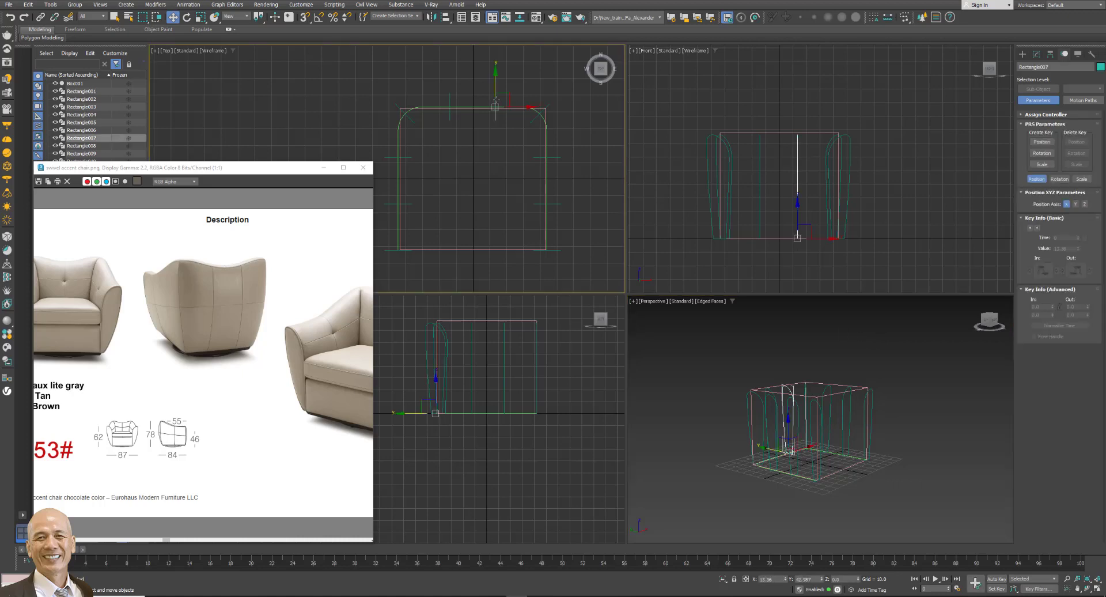
click(450, 99)
click(398, 112)
click(392, 185)
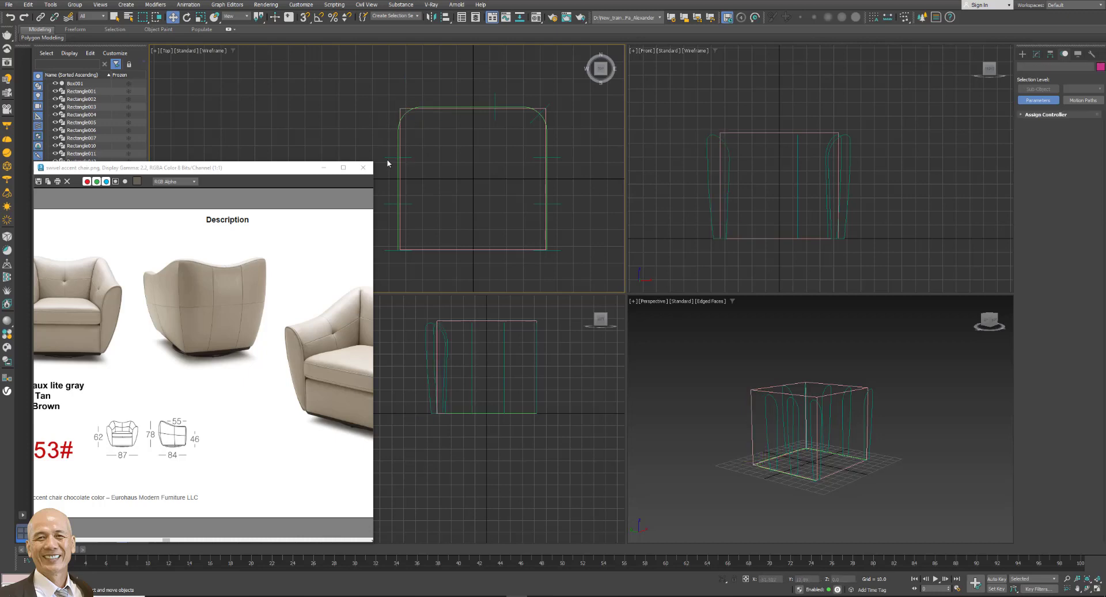
click(398, 157)
click(389, 199)
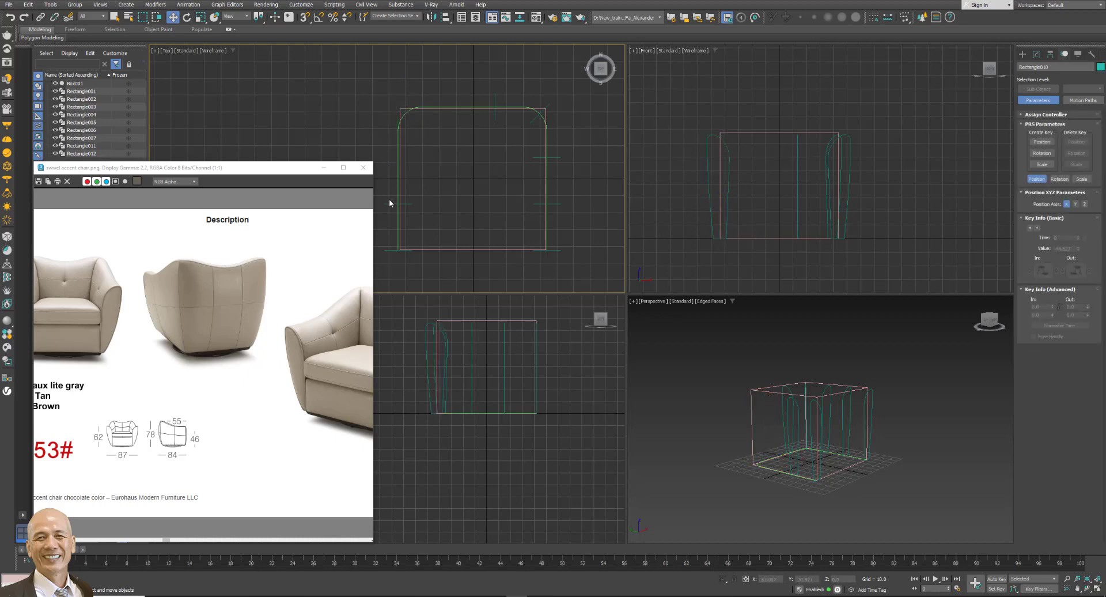
click(392, 250)
click(404, 242)
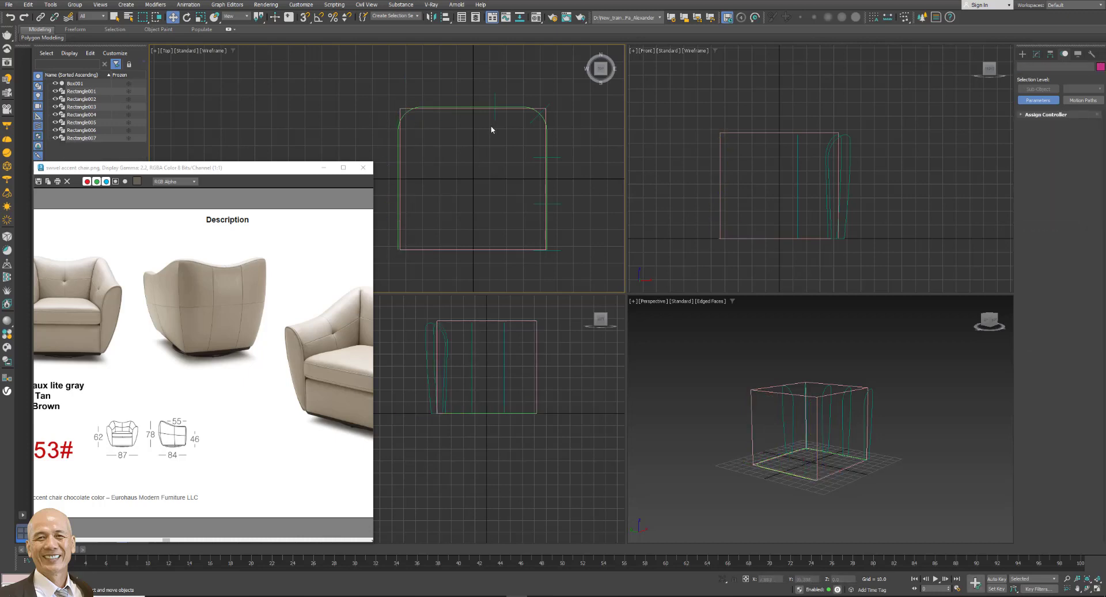
click(497, 109)
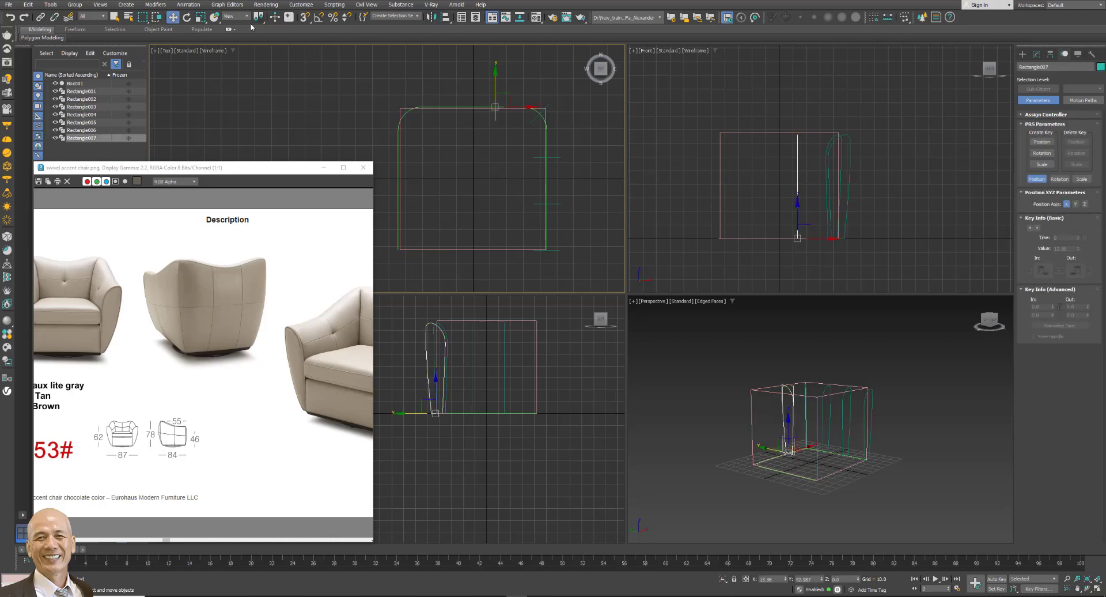
Set Rectangle007's X position to 0, then move it to X 17.219.
right_click(173, 16)
right_click(530, 81)
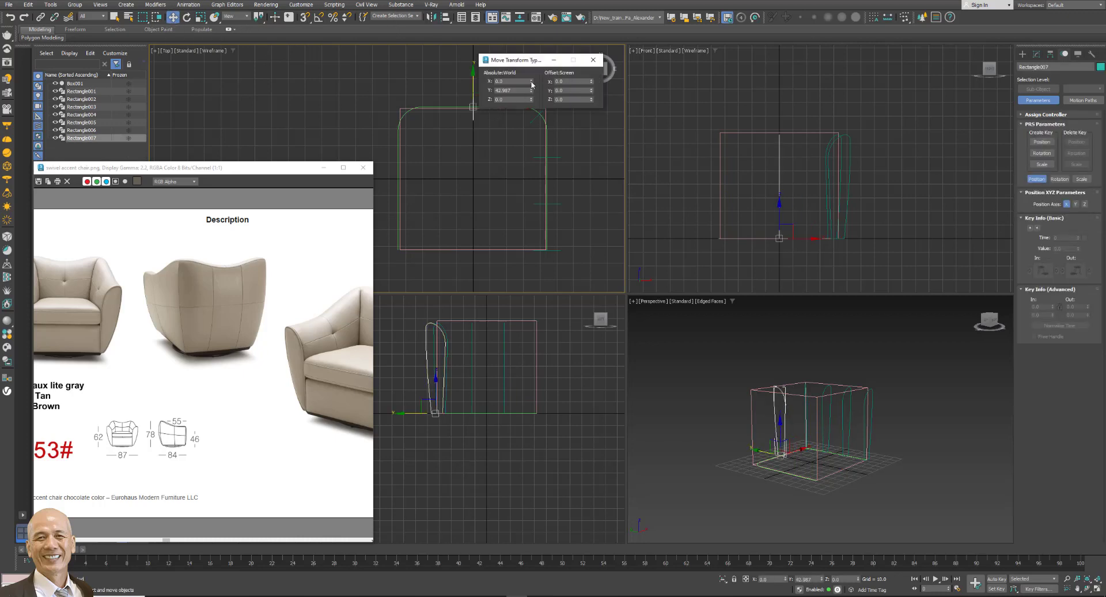
click(593, 59)
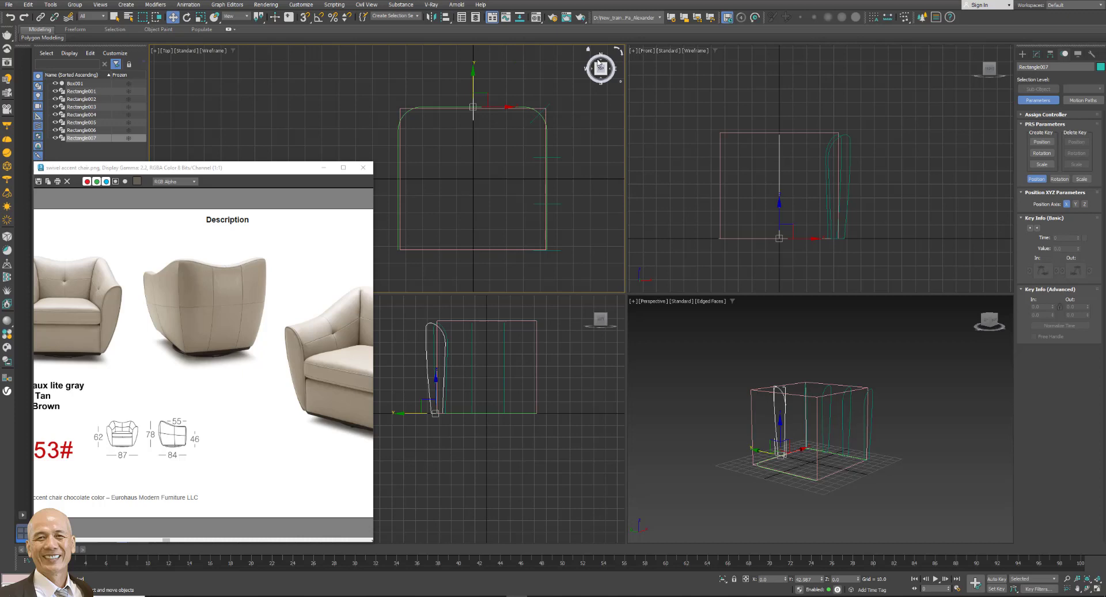
drag(505, 107, 539, 106)
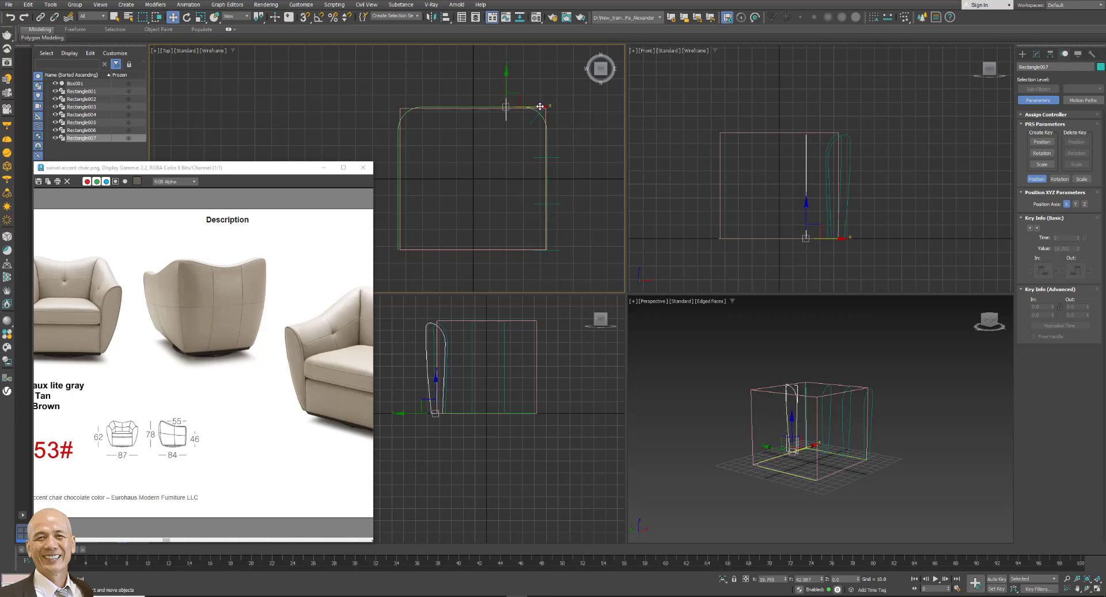
Shift-clone the profile as a Copy and set the clone's X position to 0.
shift+drag(540, 106, 511, 106)
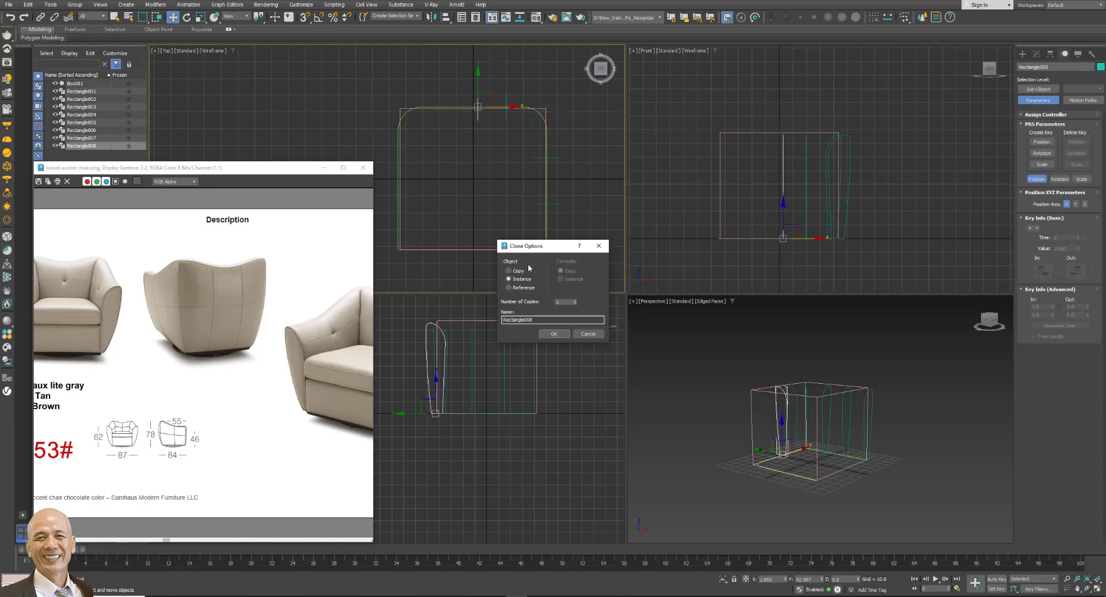
click(508, 270)
click(554, 333)
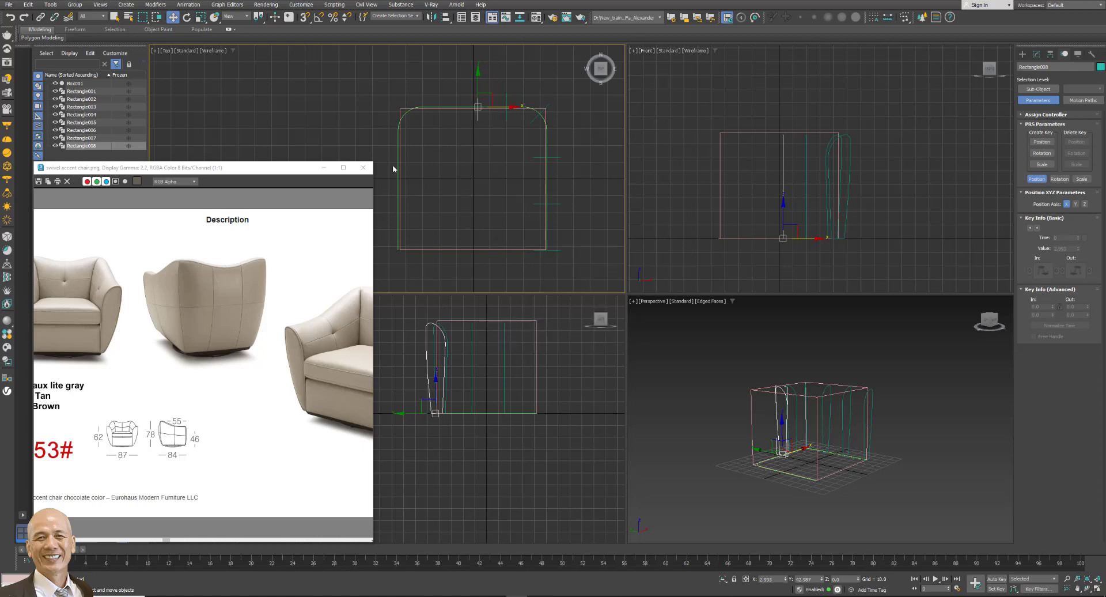
right_click(172, 21)
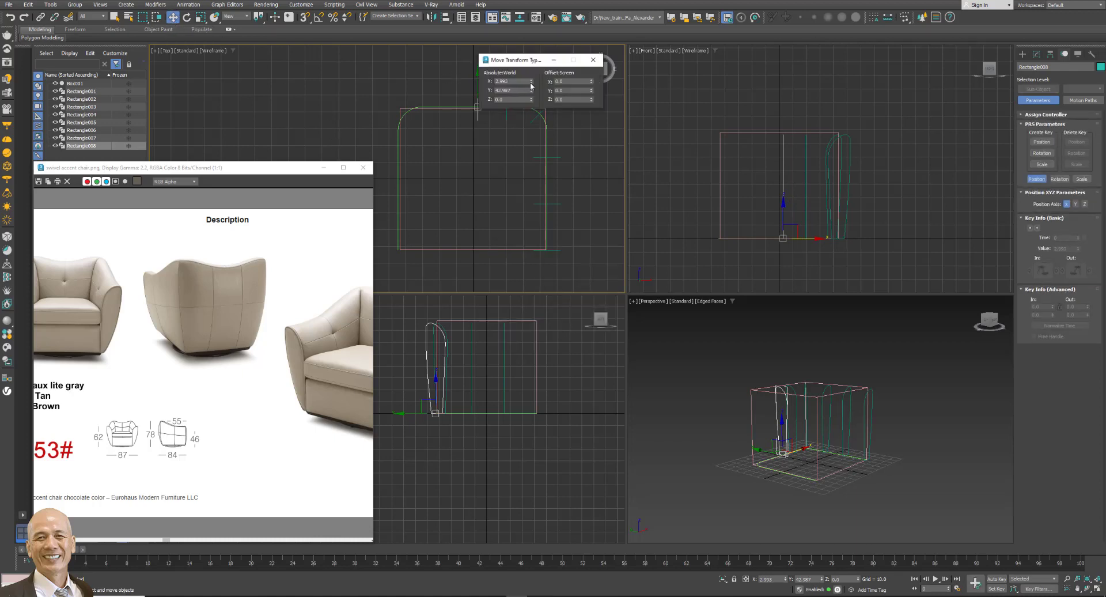
right_click(531, 85)
click(593, 59)
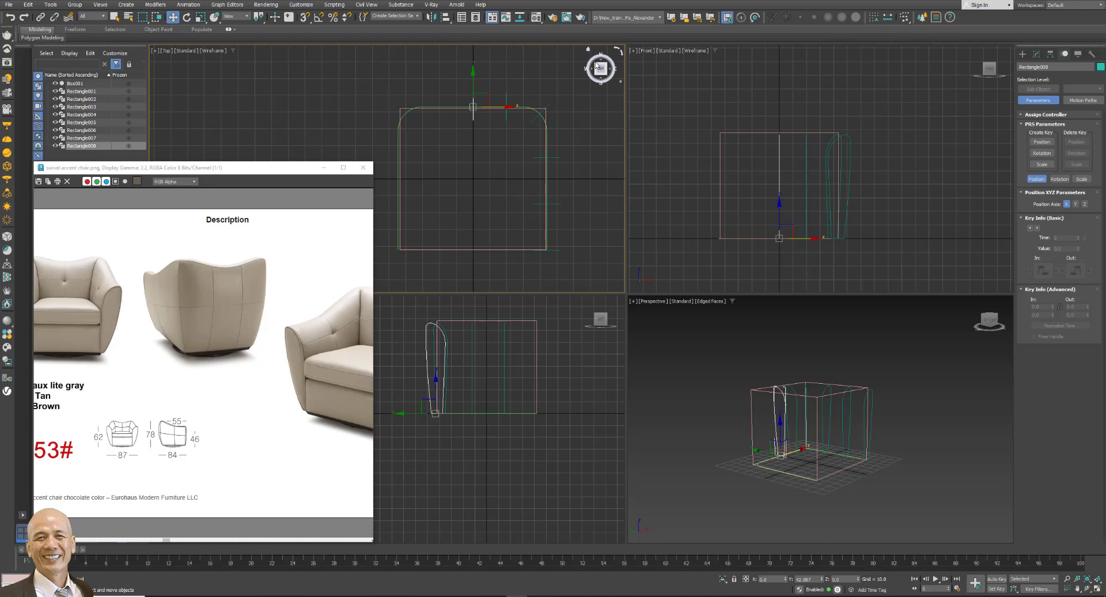
click(738, 351)
click(560, 250)
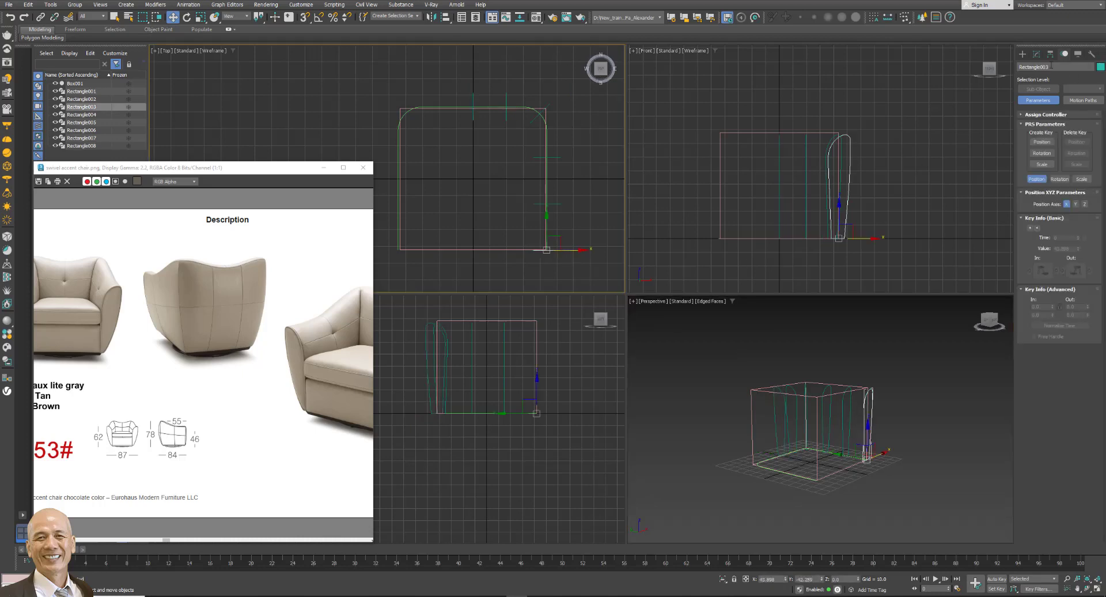
Attach Rectangle004 through Rectangle008 to Rectangle003 as a single spline.
click(1036, 54)
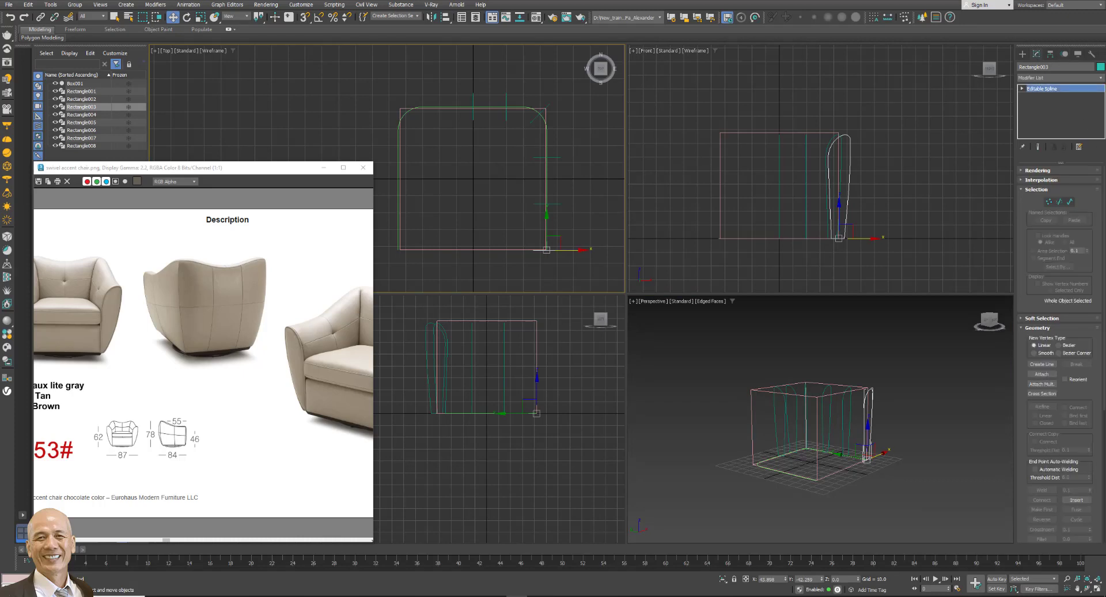
click(1041, 374)
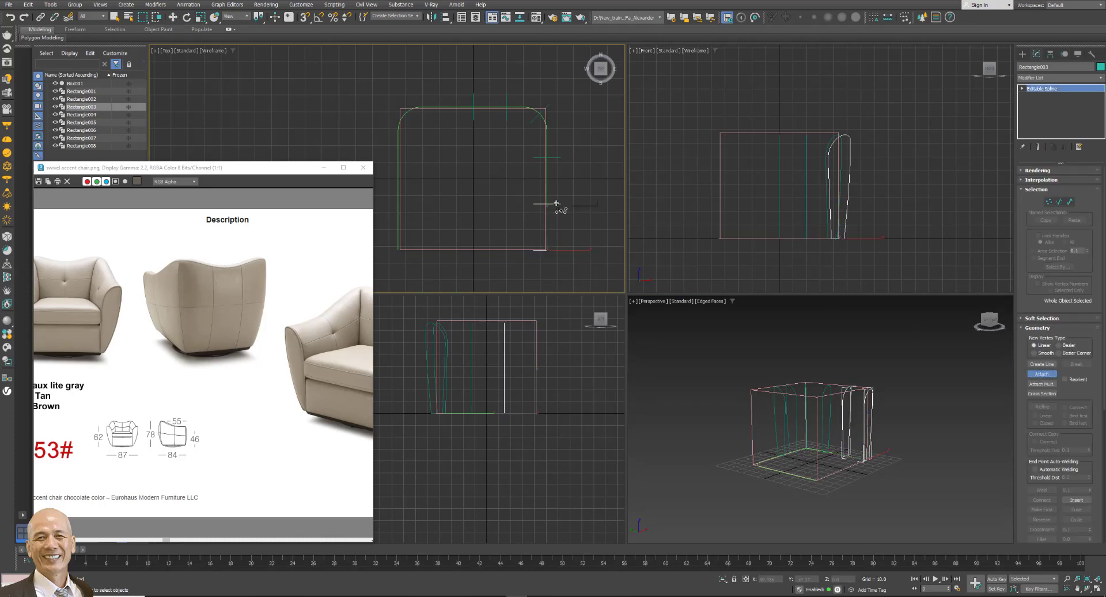
click(556, 204)
click(556, 158)
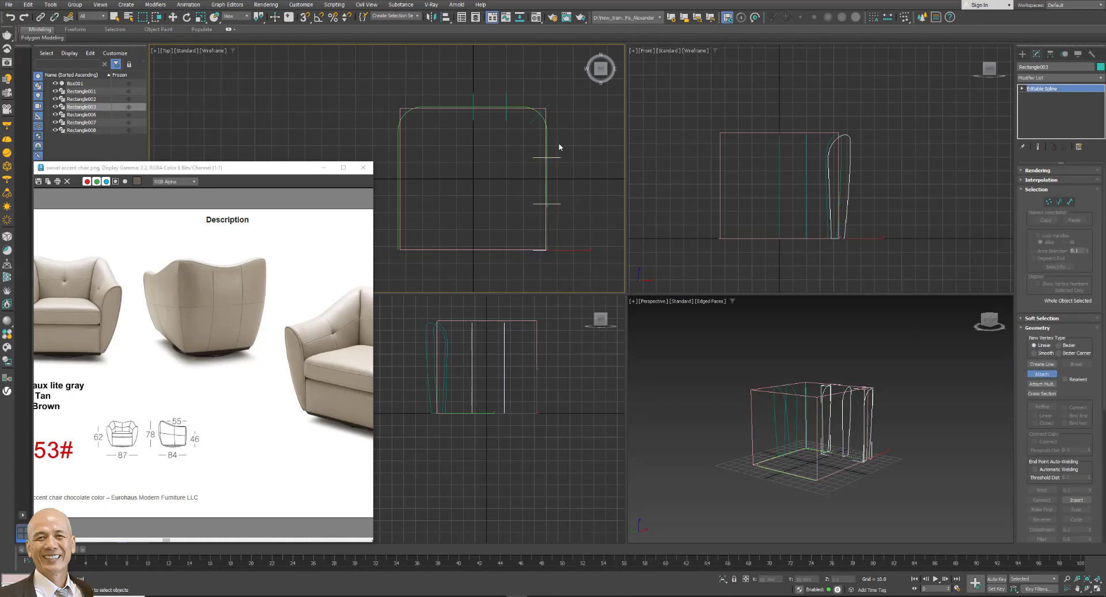
click(539, 114)
click(506, 104)
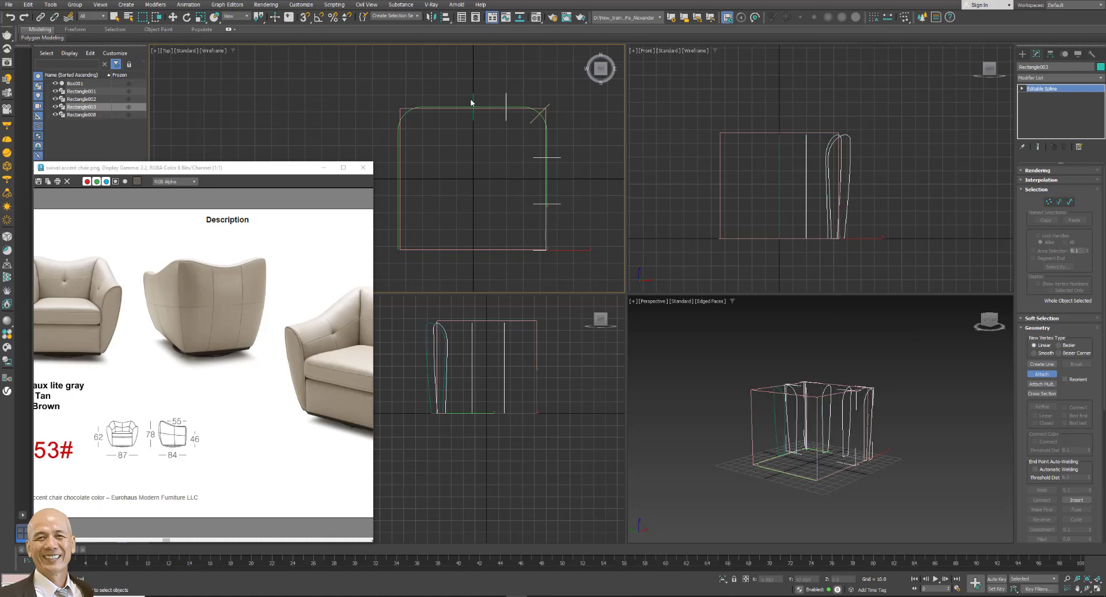
click(472, 103)
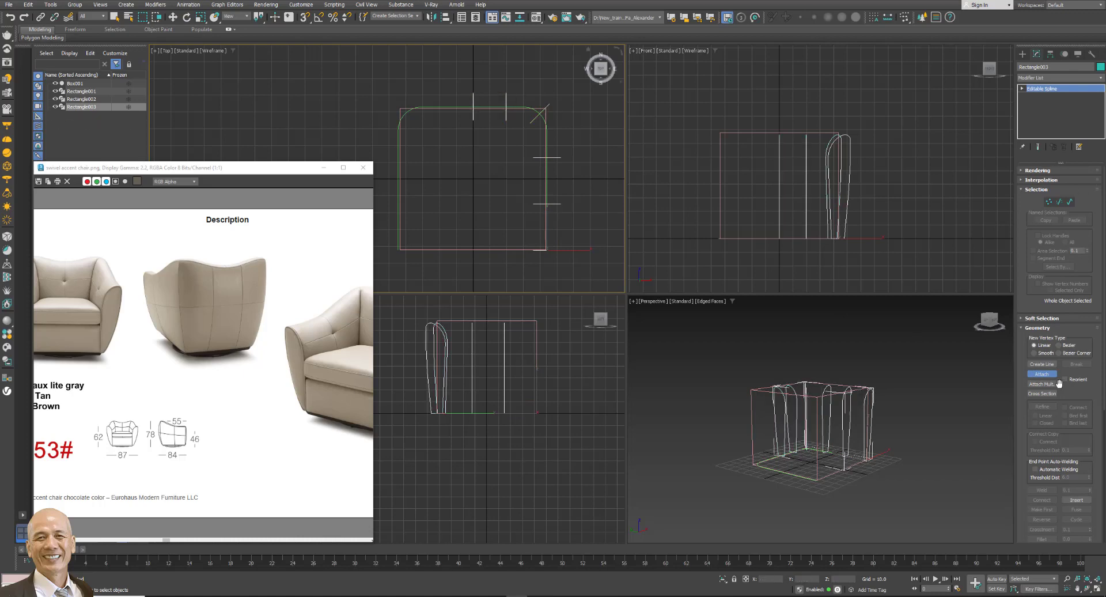
key(w)
alt+middle_drag(932, 402, 911, 420)
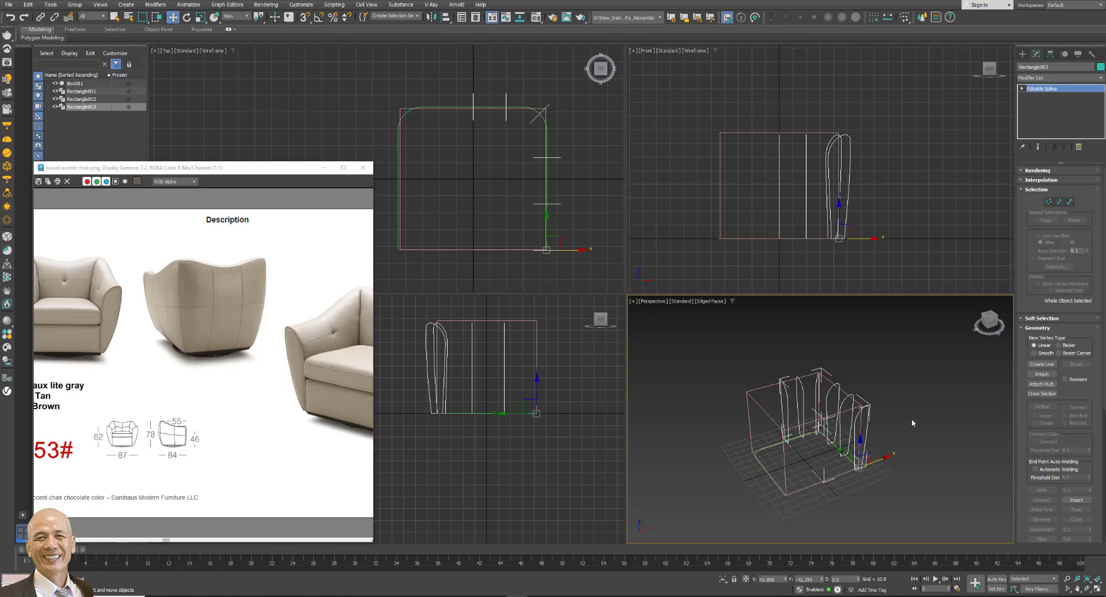
scroll(912, 419, up, 3)
click(946, 429)
Connect the six profile arches, right to left, with Cross Section lines.
key(alt+w)
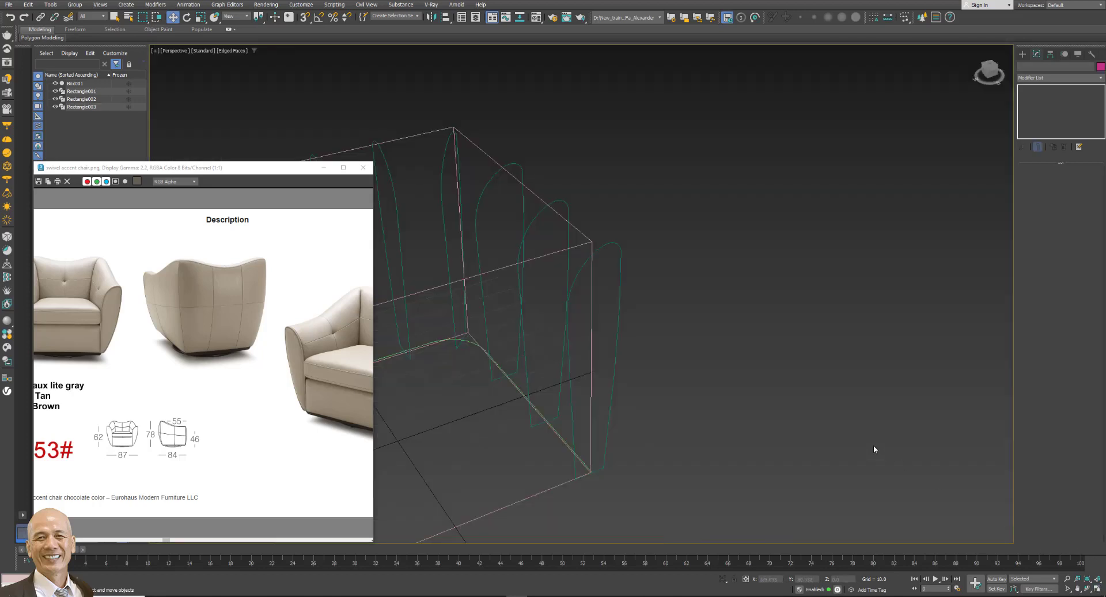
mouse_move(762, 355)
alt+middle_down()
mouse_move(869, 340)
mouse_move(854, 326)
alt+middle_up()
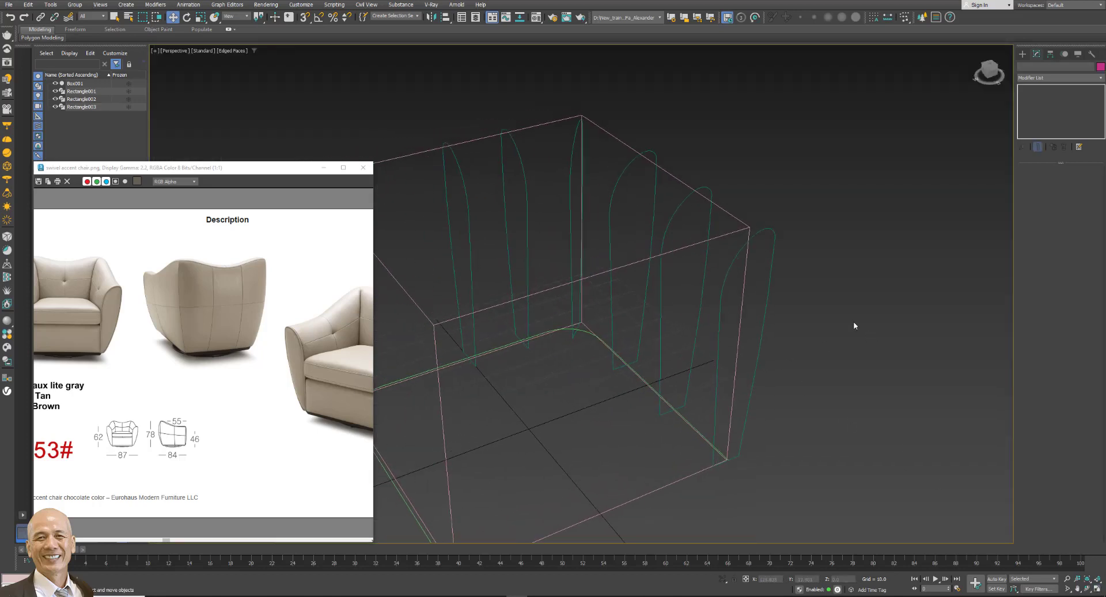
click(775, 243)
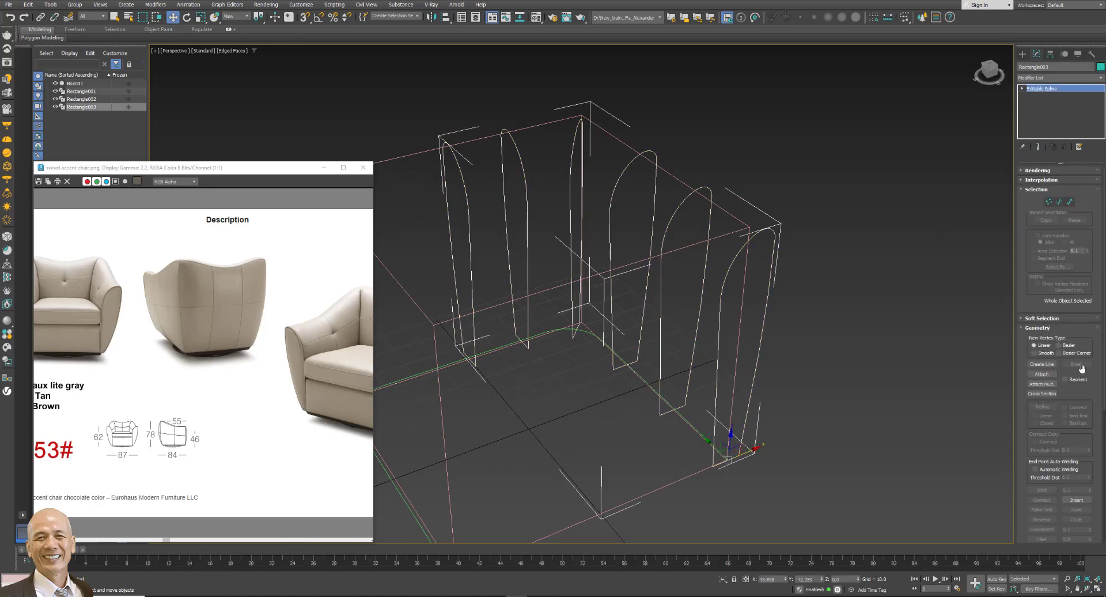
click(1043, 394)
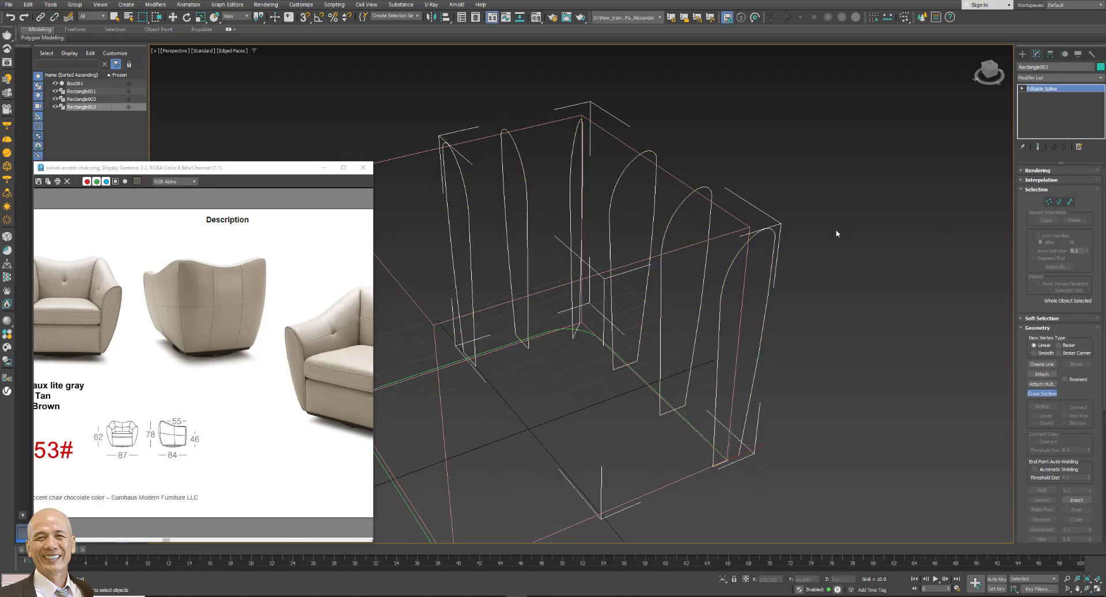
click(778, 233)
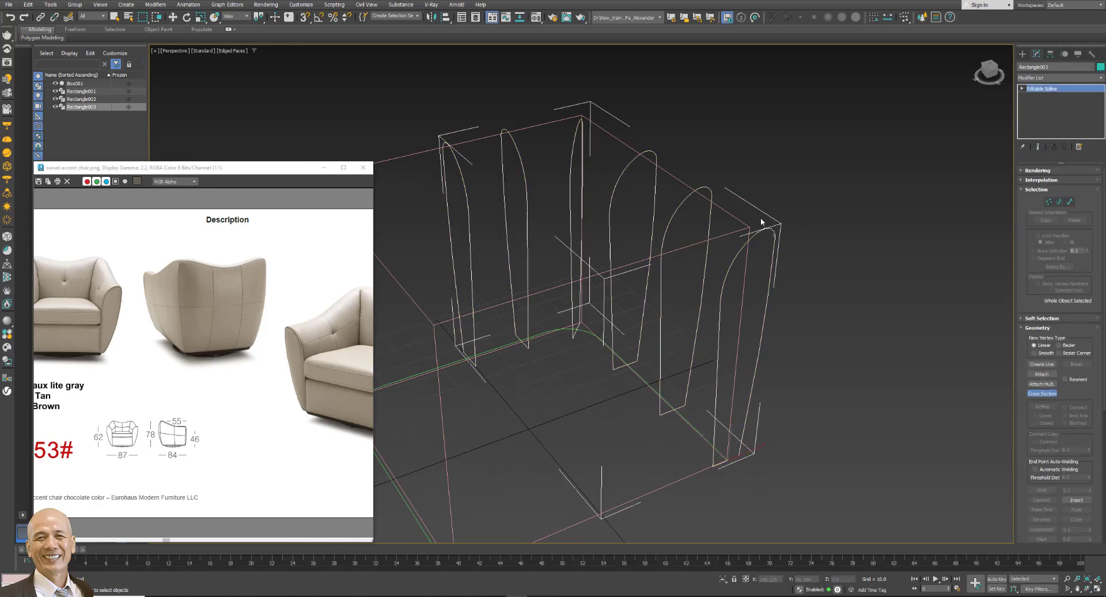
click(706, 185)
click(652, 151)
click(574, 144)
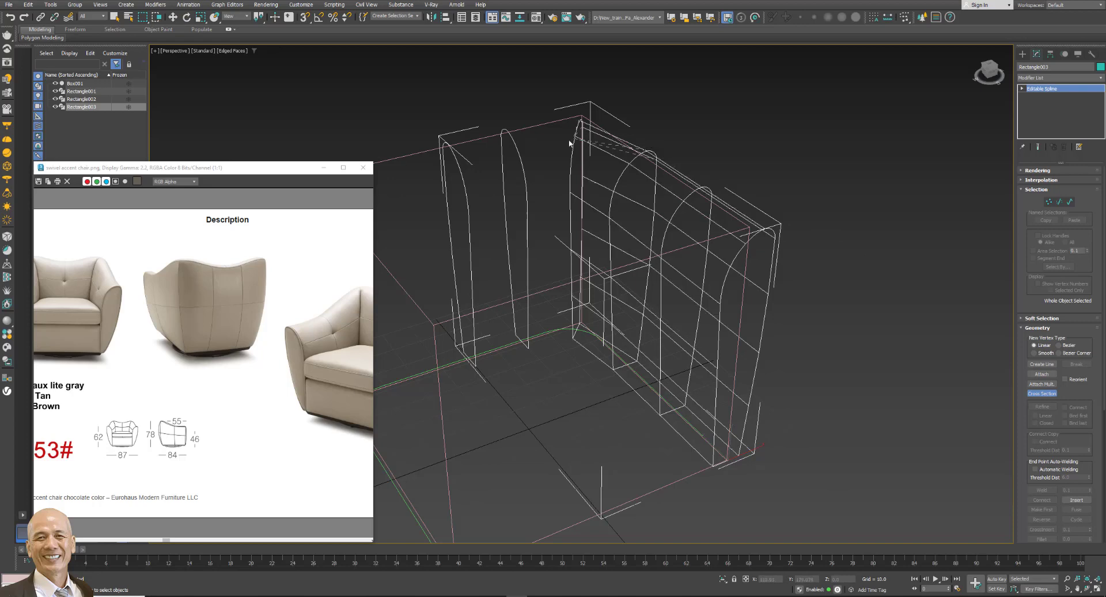
click(503, 136)
click(461, 178)
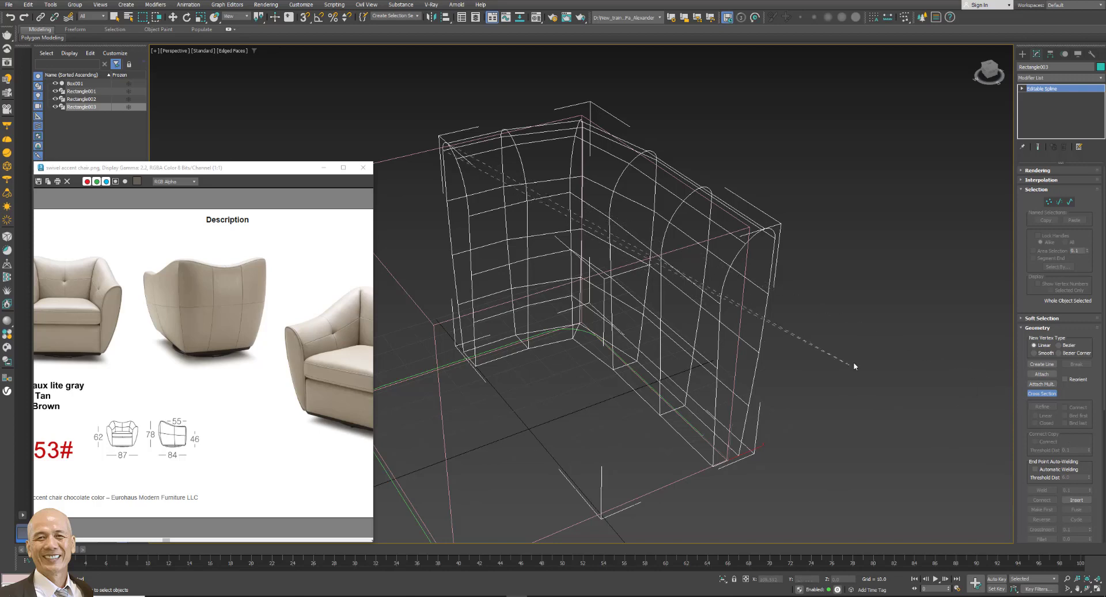
right_click(1011, 375)
Reselect the spline cage and open the Modifiers menu.
click(950, 362)
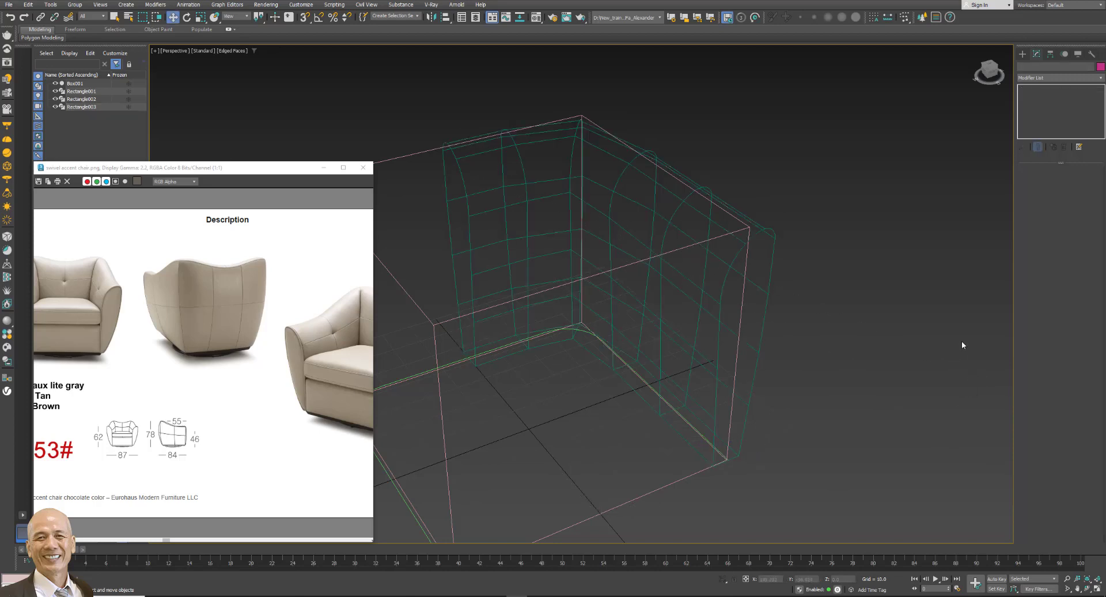
click(774, 236)
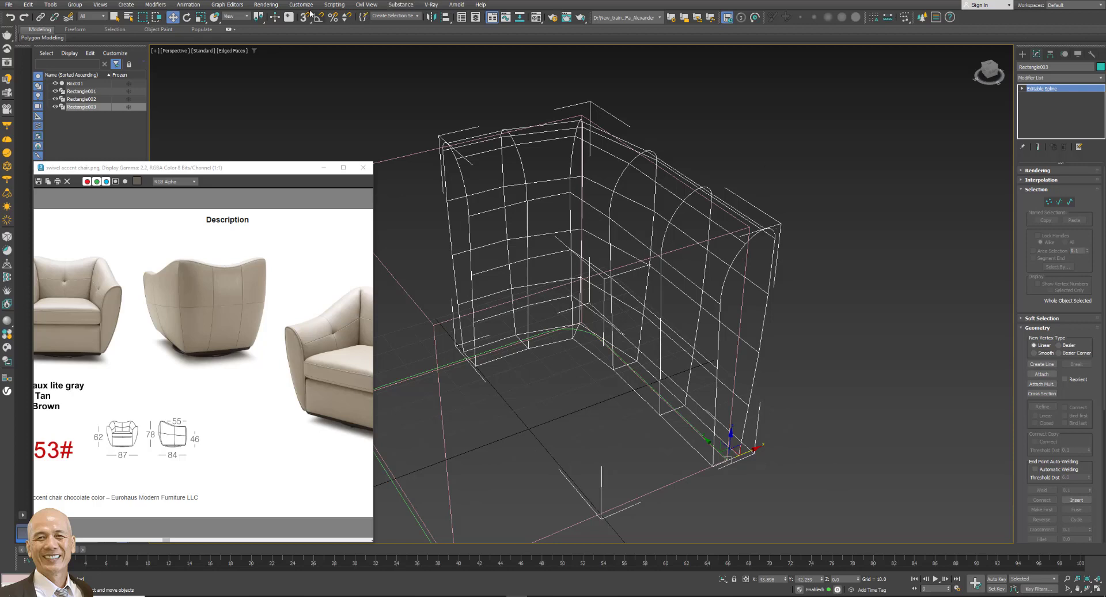
click(155, 6)
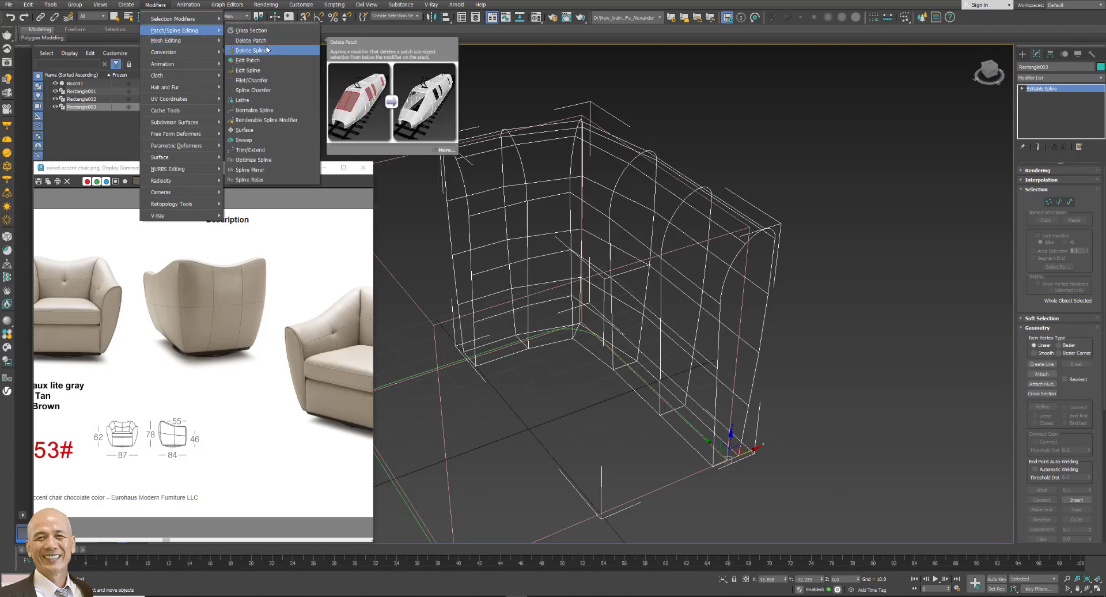
mouse_move(175, 30)
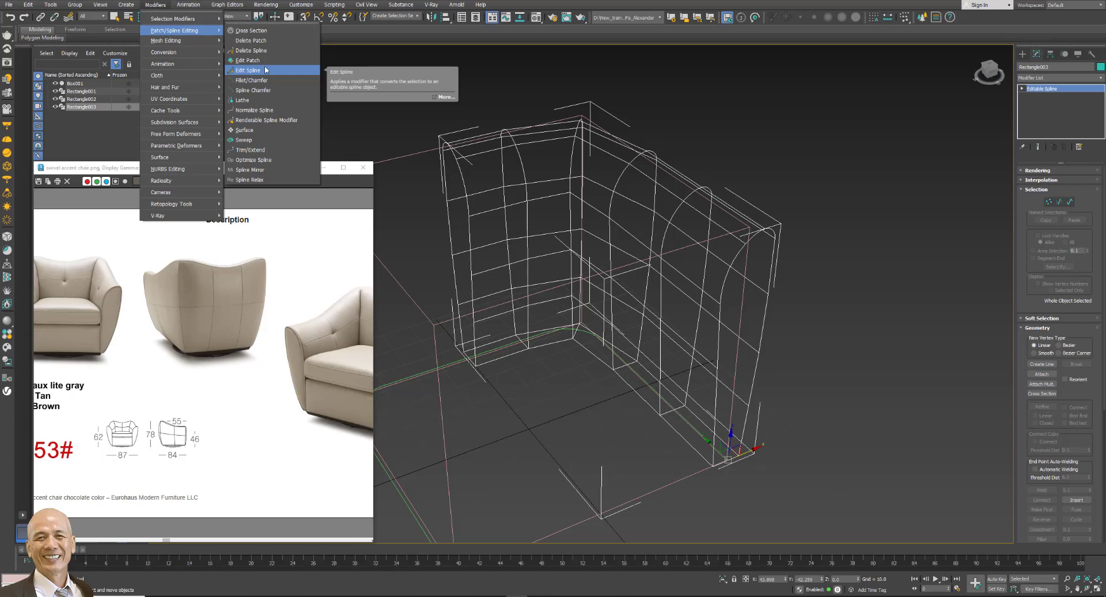
Convert the chair shell to an Editable Poly.
click(257, 130)
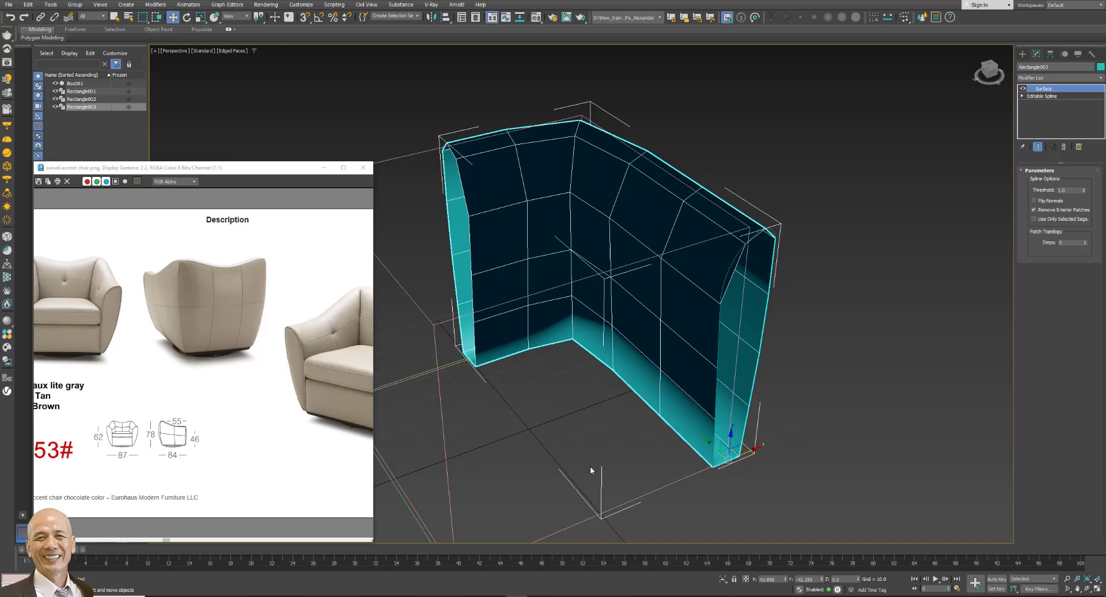
key(ctrl+d)
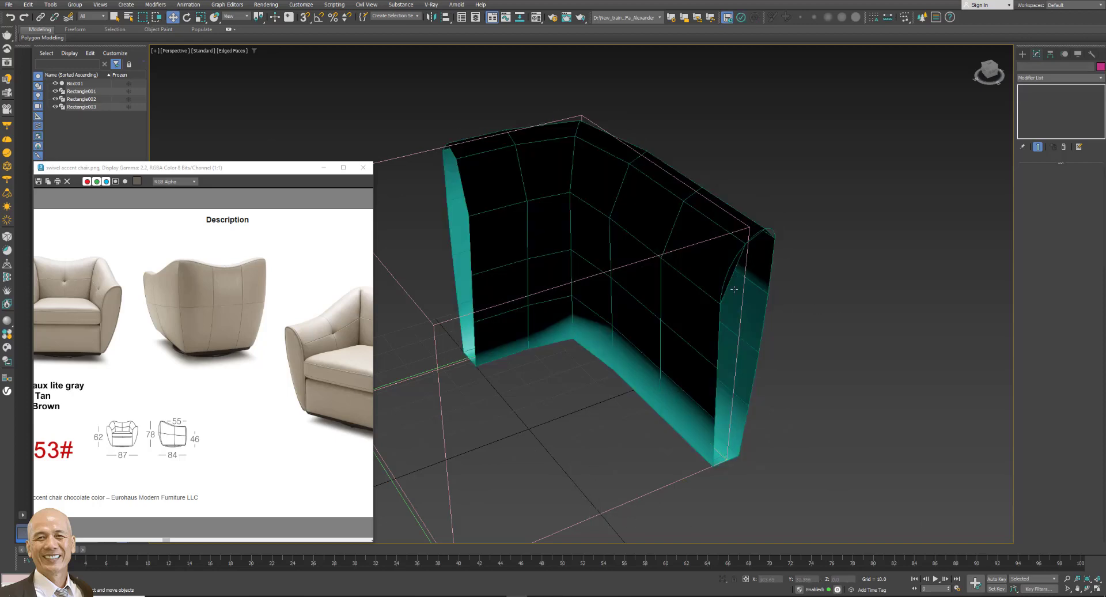
click(734, 289)
right_click(708, 282)
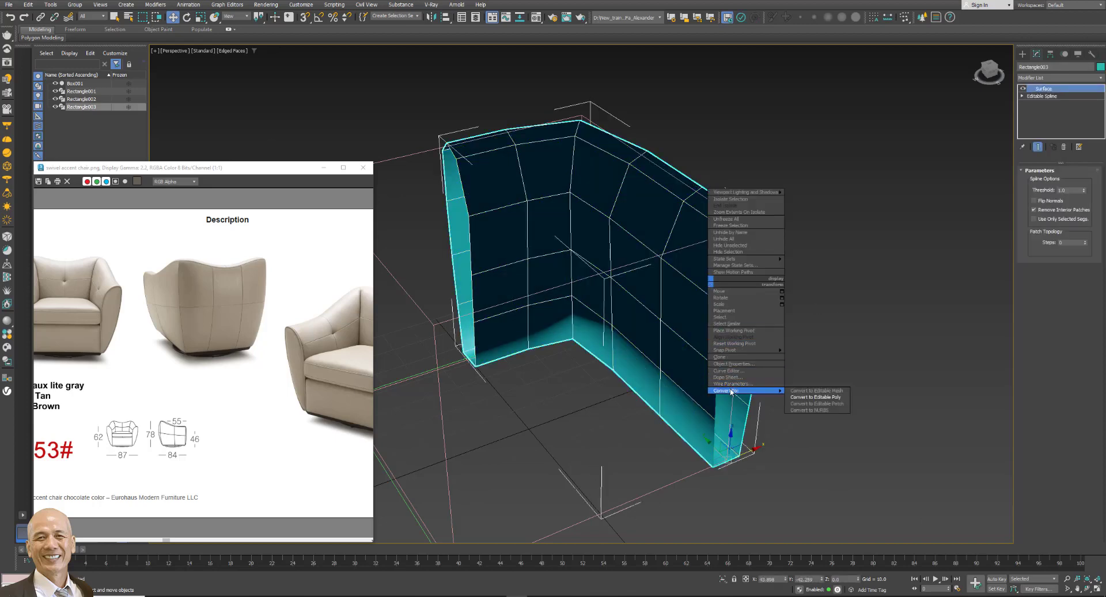
click(816, 397)
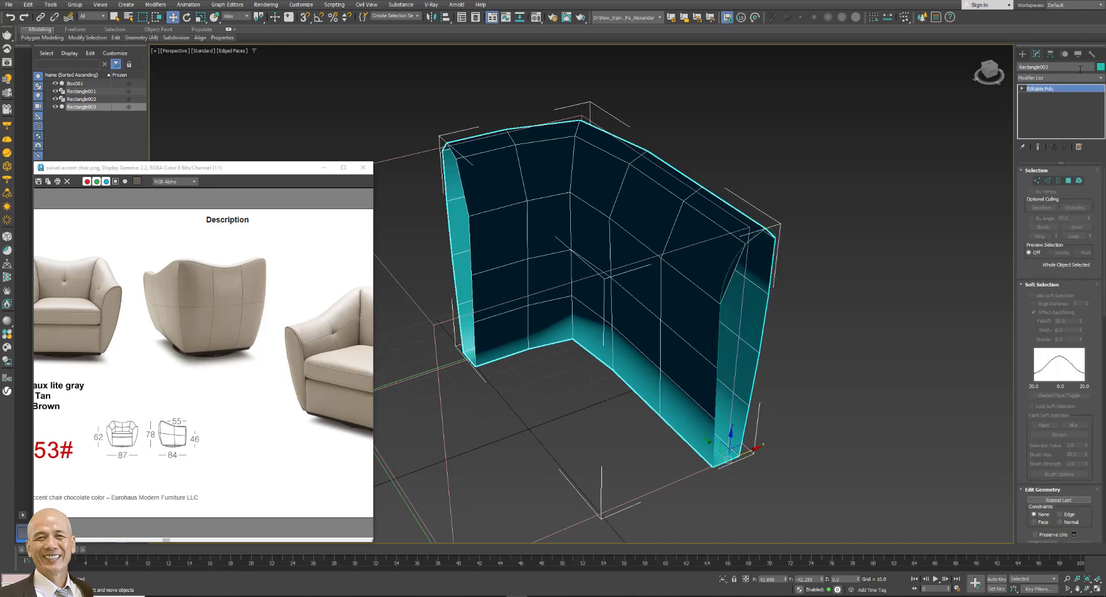
Set the shell's object colour to grey.
click(1101, 67)
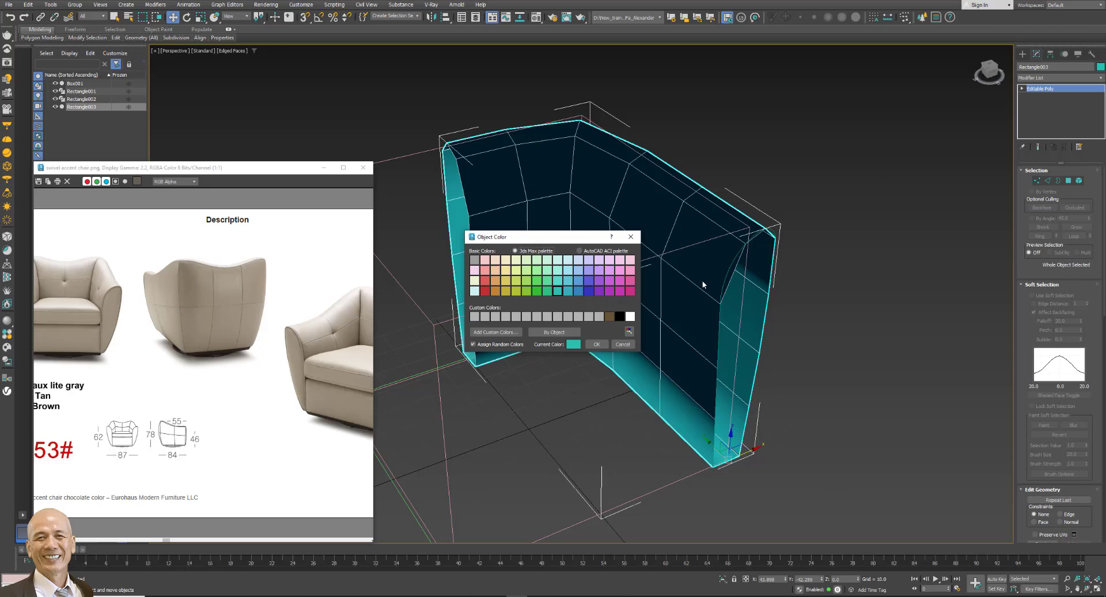
click(599, 316)
click(597, 344)
click(918, 330)
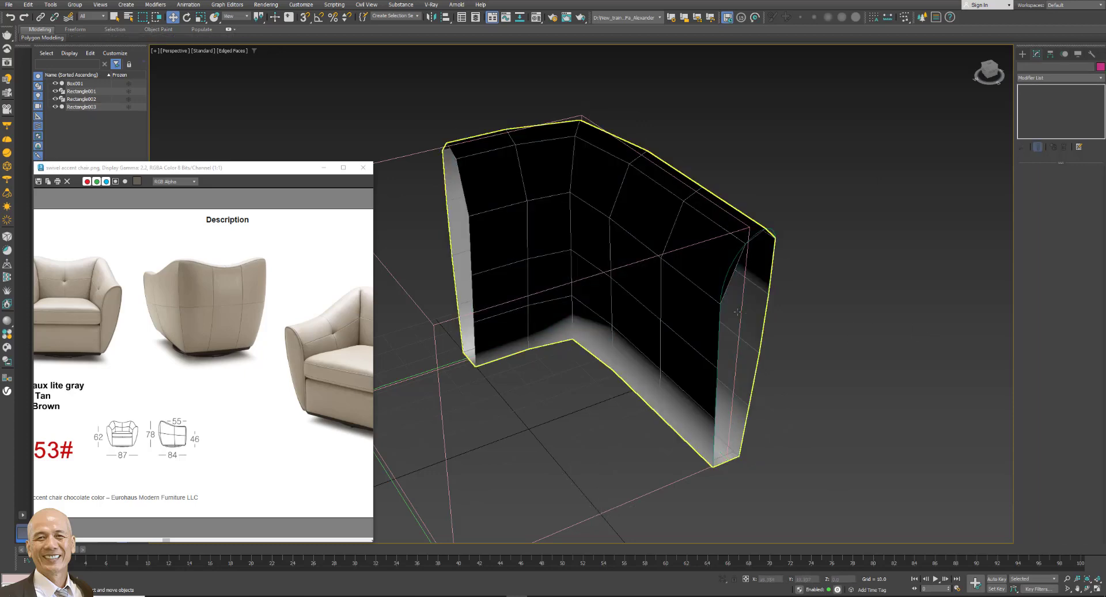
click(713, 314)
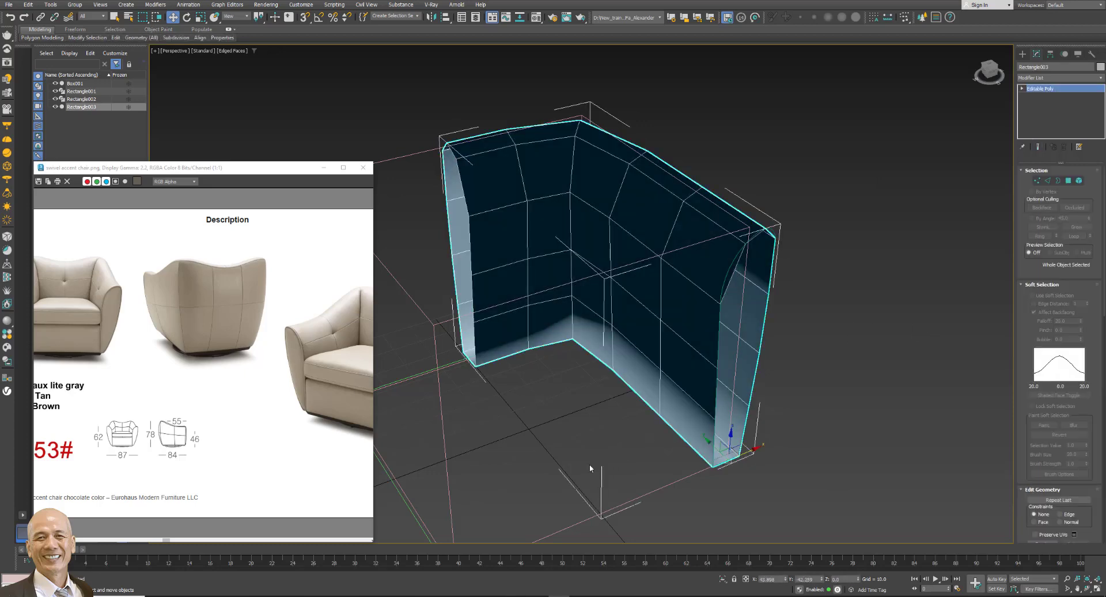
Flip the shell element's face normals outward.
click(1080, 180)
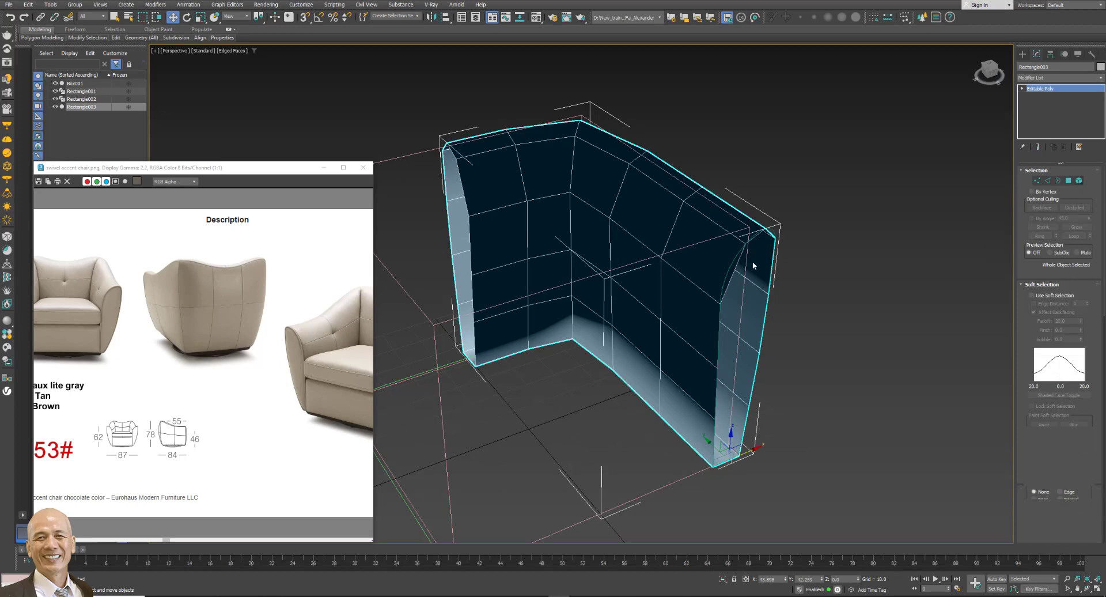
click(749, 257)
scroll(1049, 408, down, 3)
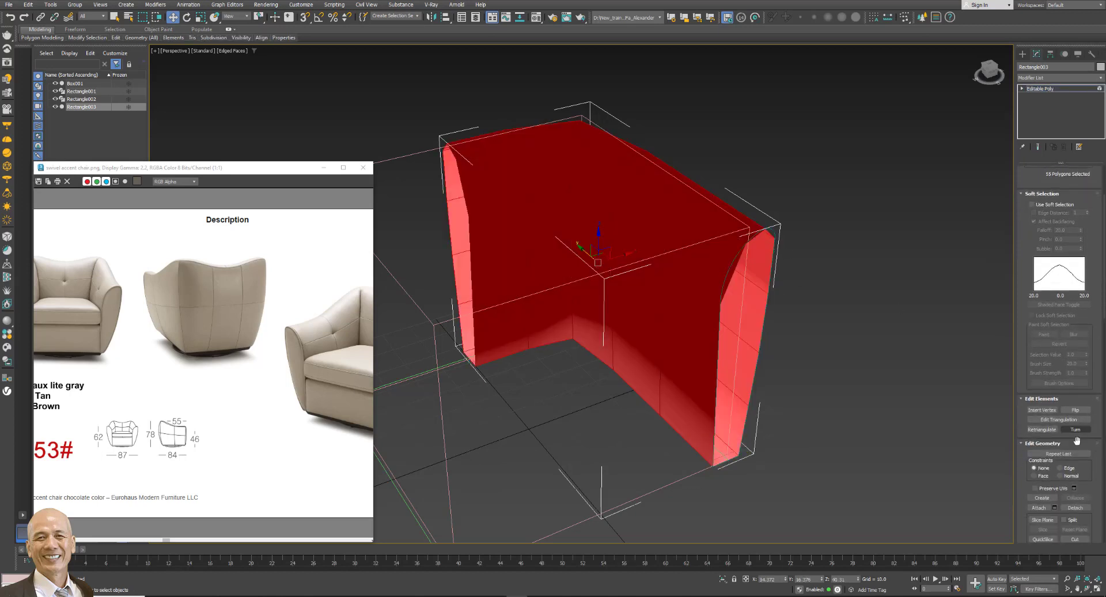
scroll(1083, 453, down, 2)
scroll(1085, 454, down, 2)
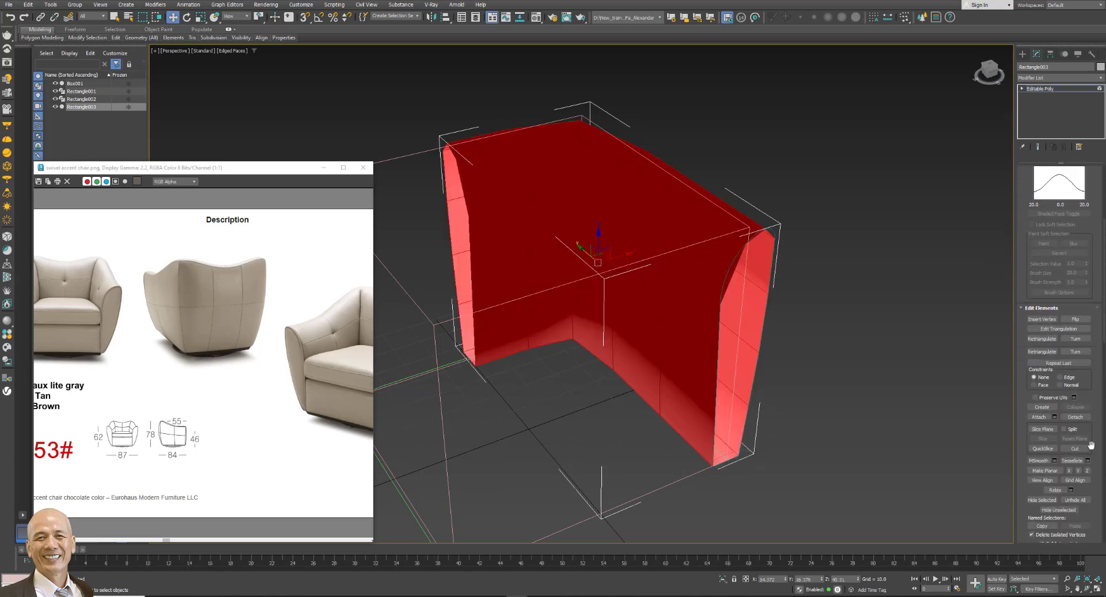
click(1085, 307)
click(935, 317)
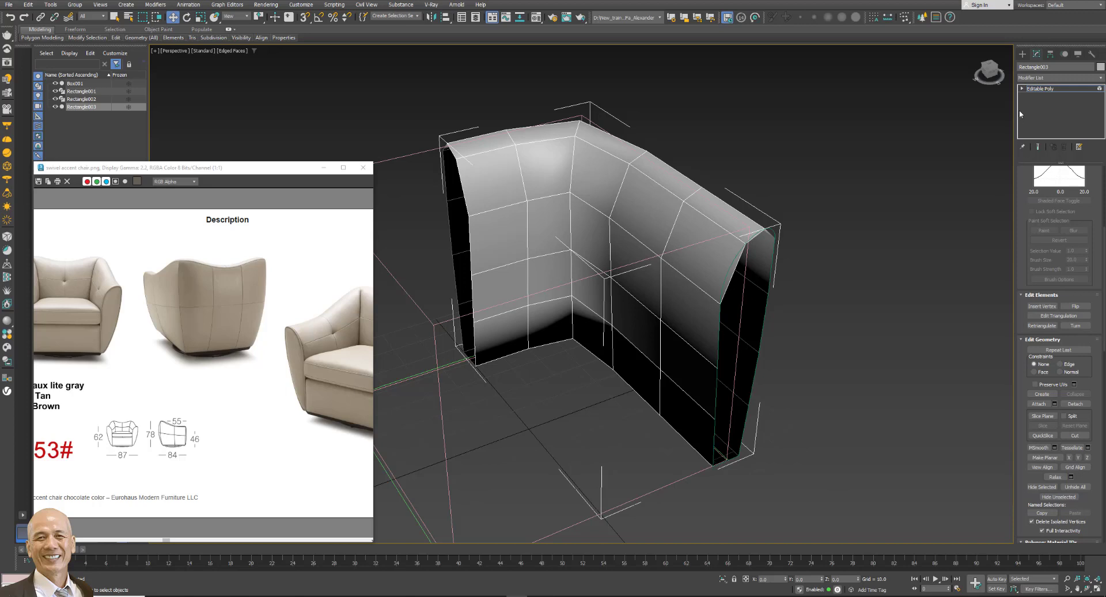
Clear all smoothing groups on the shell for a faceted look, ending at Edge level.
click(1023, 89)
click(715, 258)
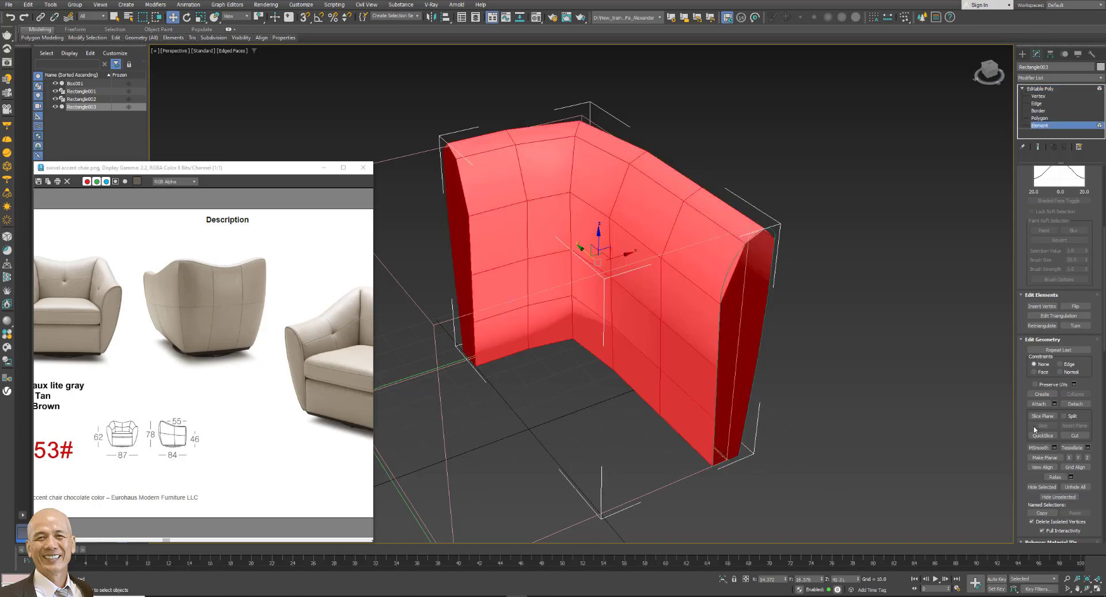
scroll(1066, 374, down, 4)
scroll(1066, 374, down, 3)
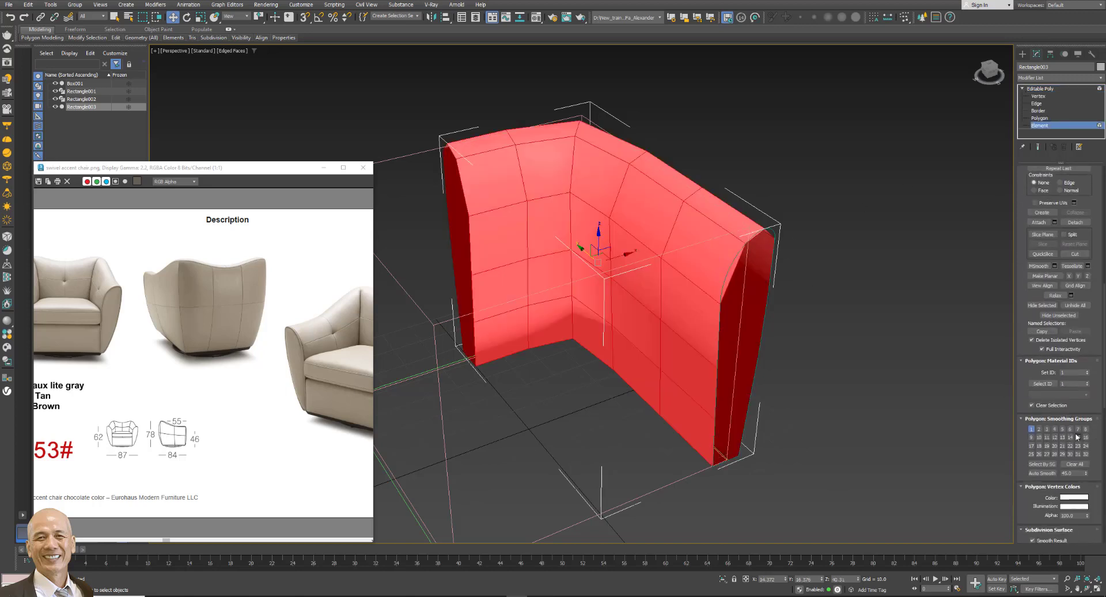
click(1075, 463)
click(959, 465)
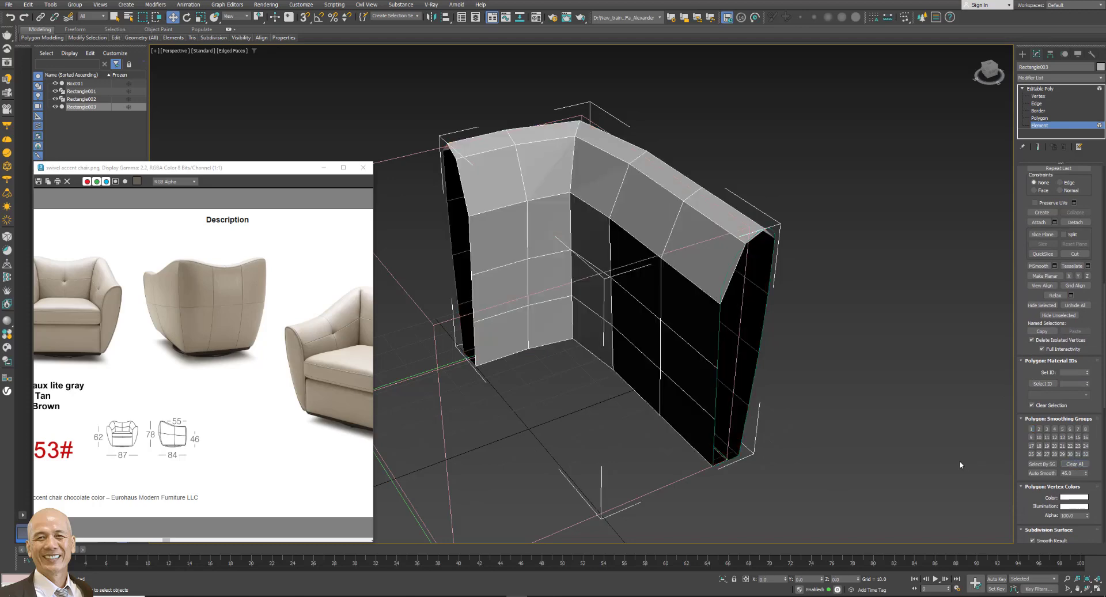
mouse_move(796, 382)
alt+middle_down()
mouse_move(793, 373)
mouse_move(832, 388)
alt+middle_up()
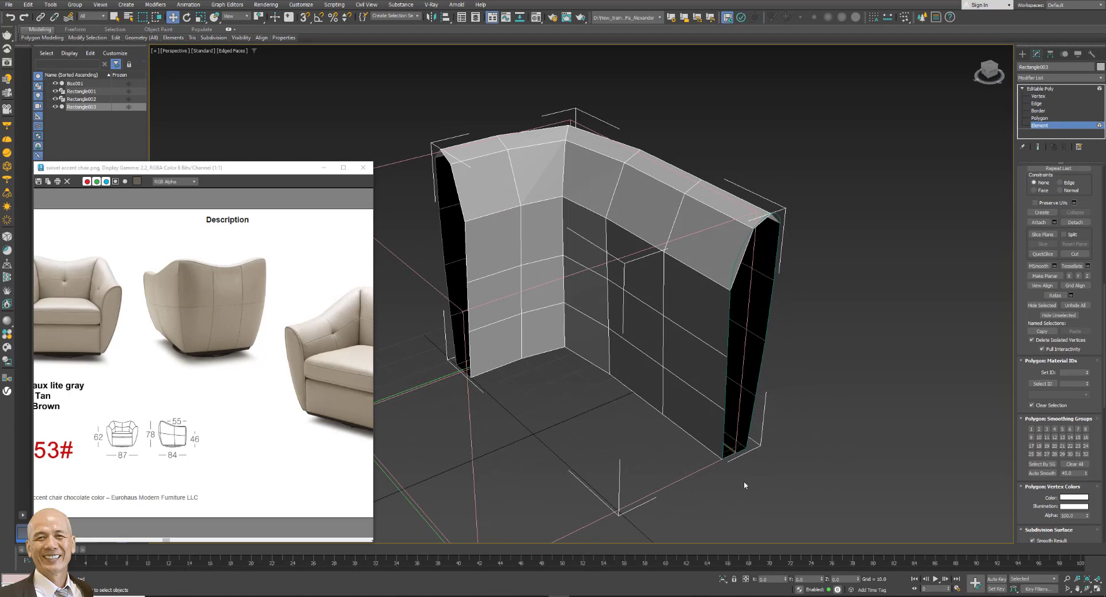
alt+middle_drag(840, 458, 736, 343)
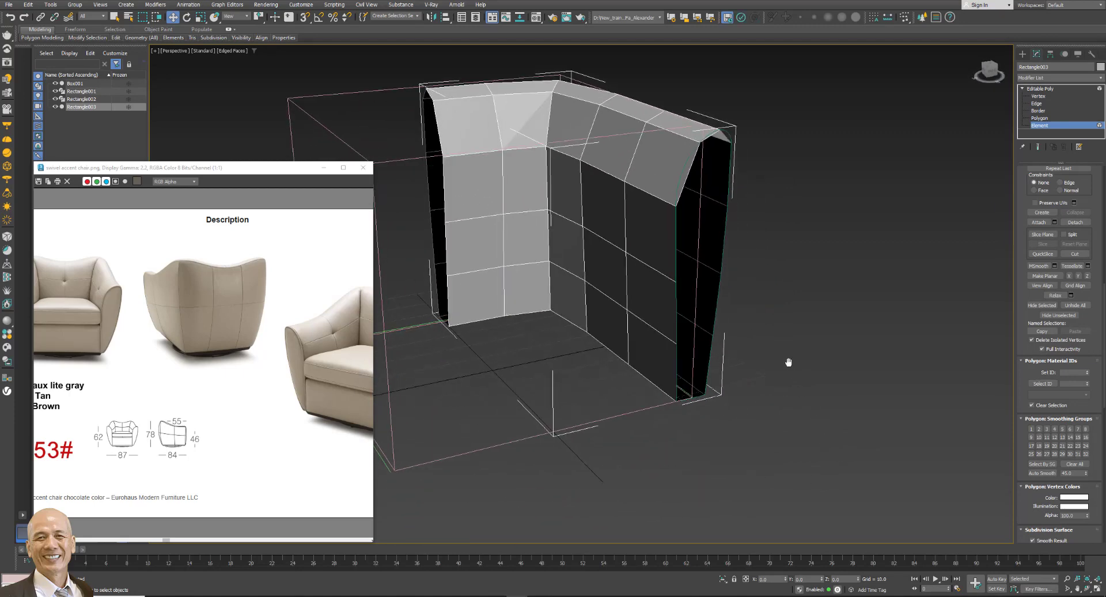
click(711, 324)
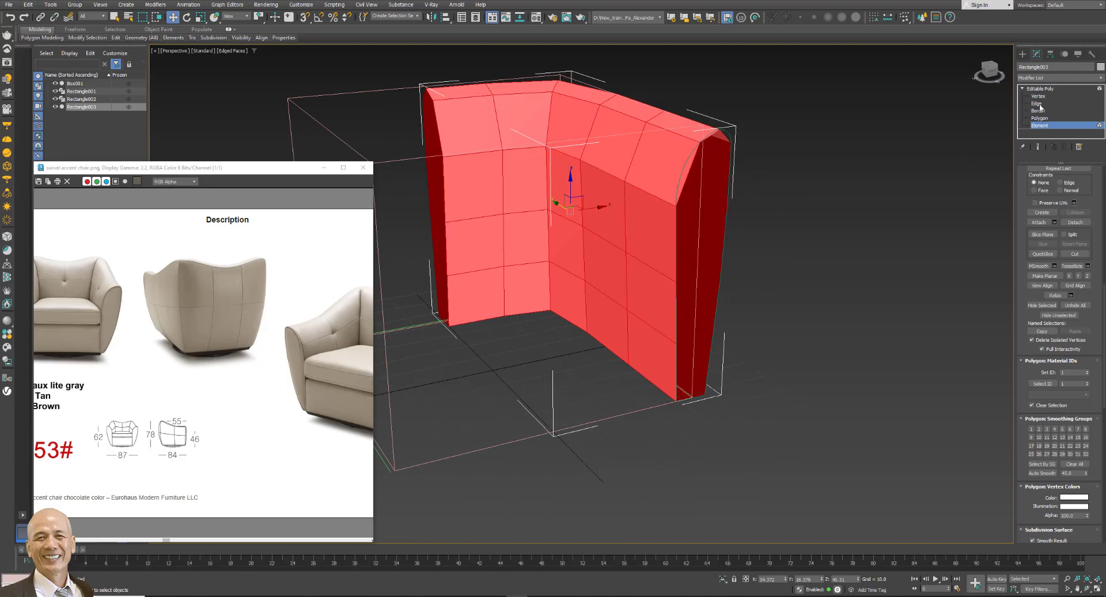
click(1037, 104)
scroll(714, 253, up, 4)
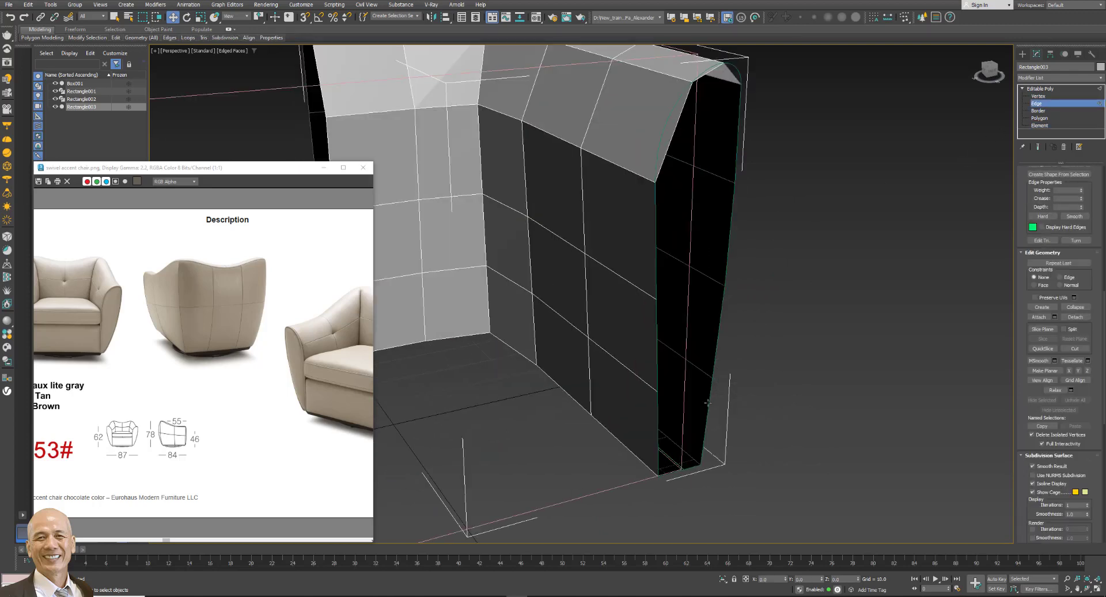
Delete the leftover spline outline Rectangle001.
click(710, 380)
alt+middle_drag(752, 355, 667, 337)
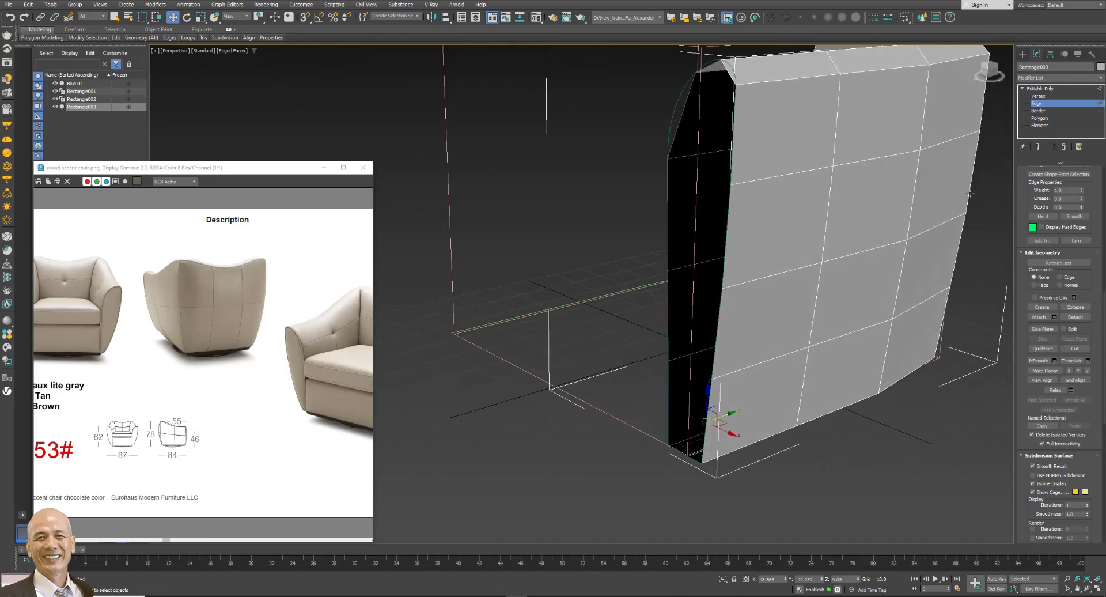
click(713, 351)
click(678, 99)
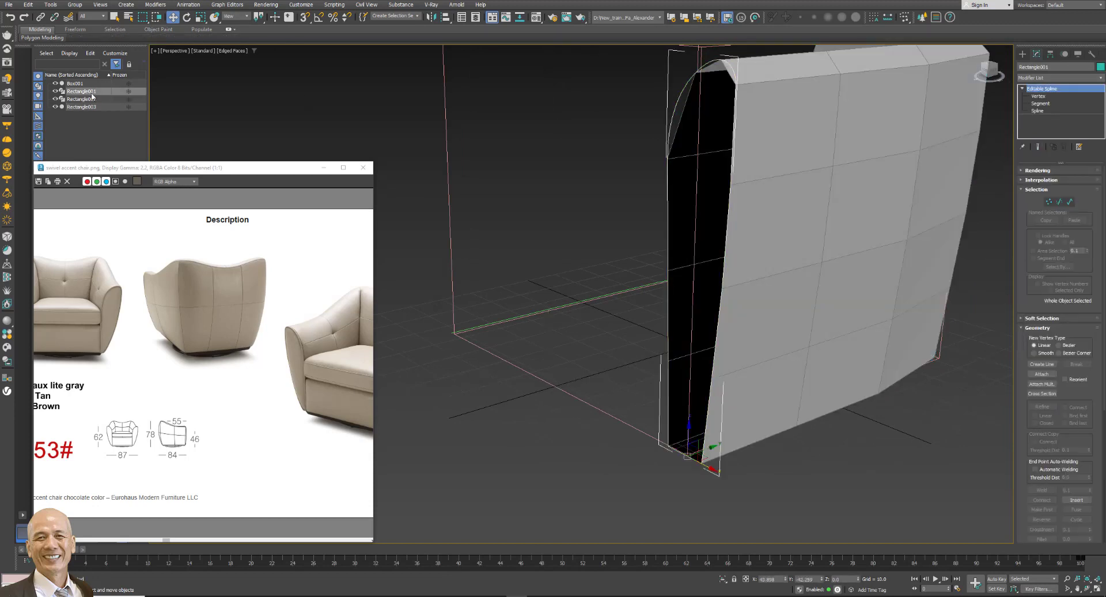
key(Delete)
Bridge the open gap between the side edge loops of the shell.
click(978, 218)
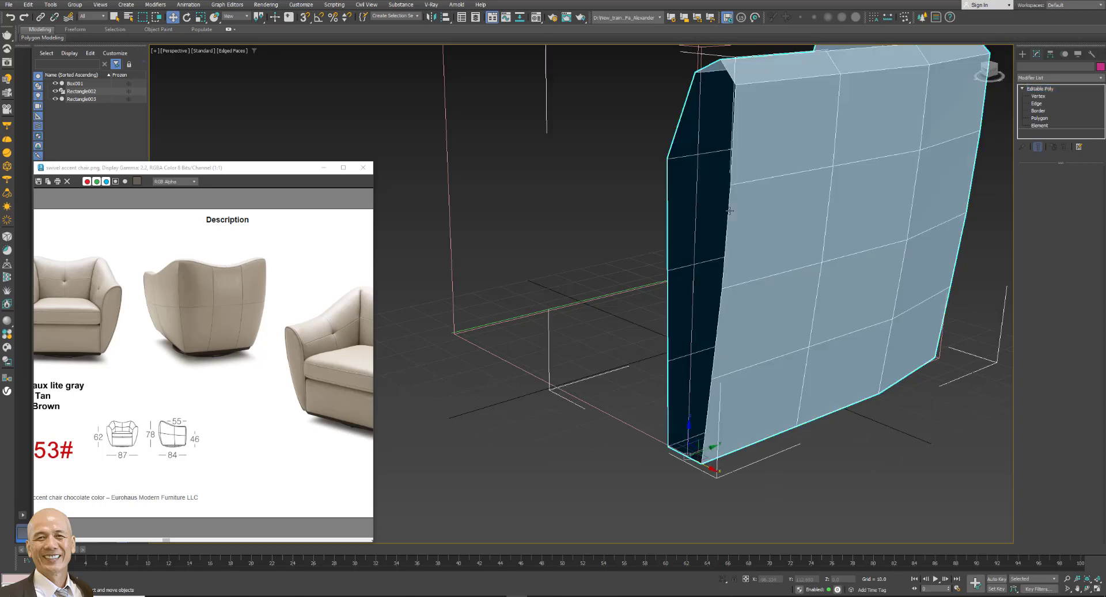
click(1048, 180)
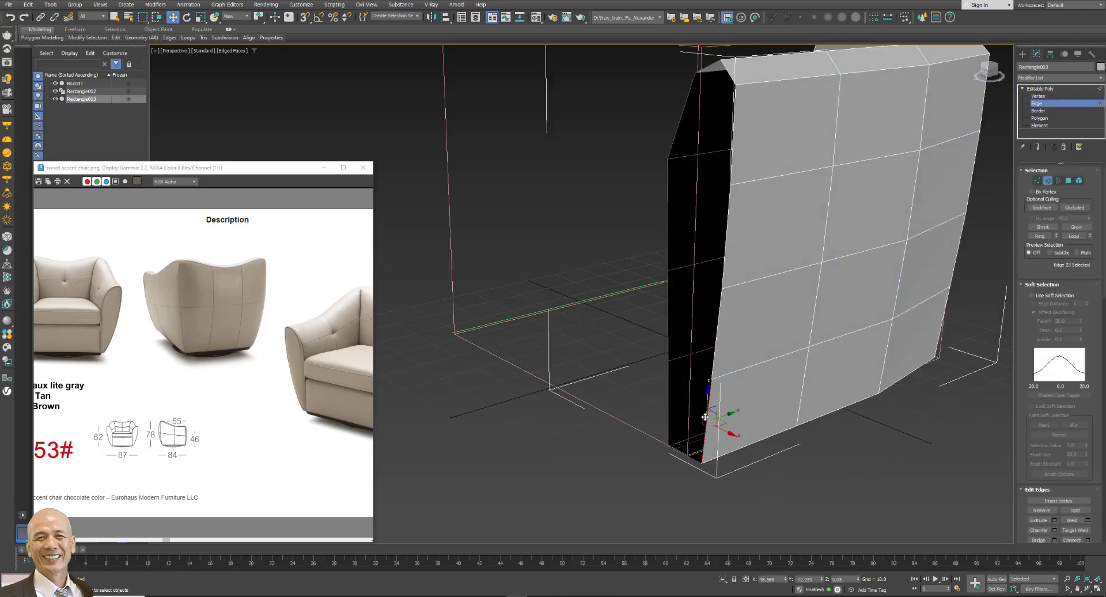
double_click(706, 367)
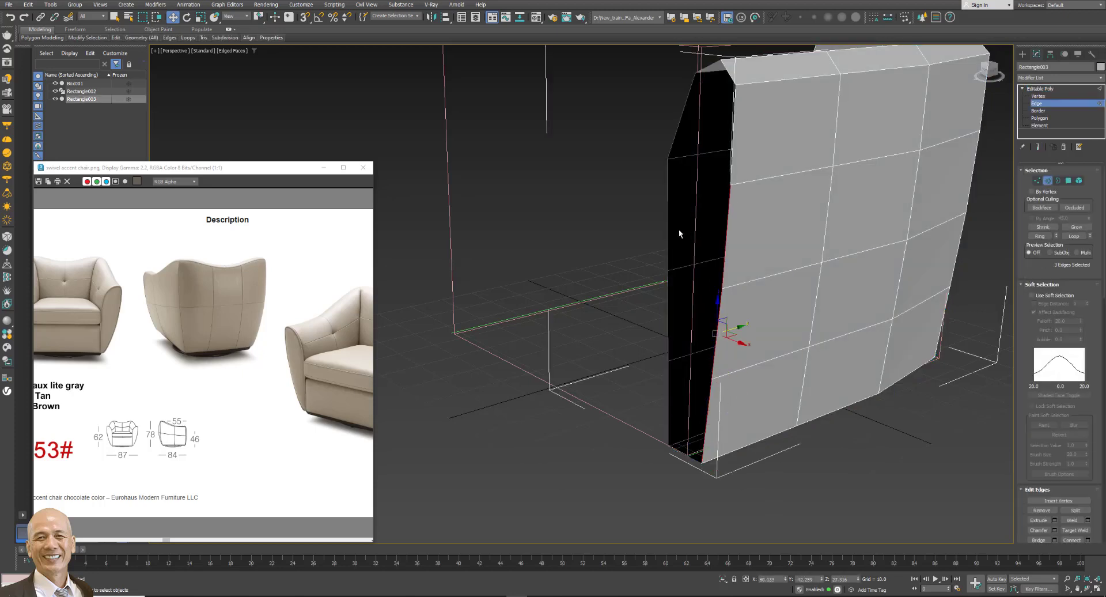
ctrl+click(668, 337)
ctrl+click(668, 398)
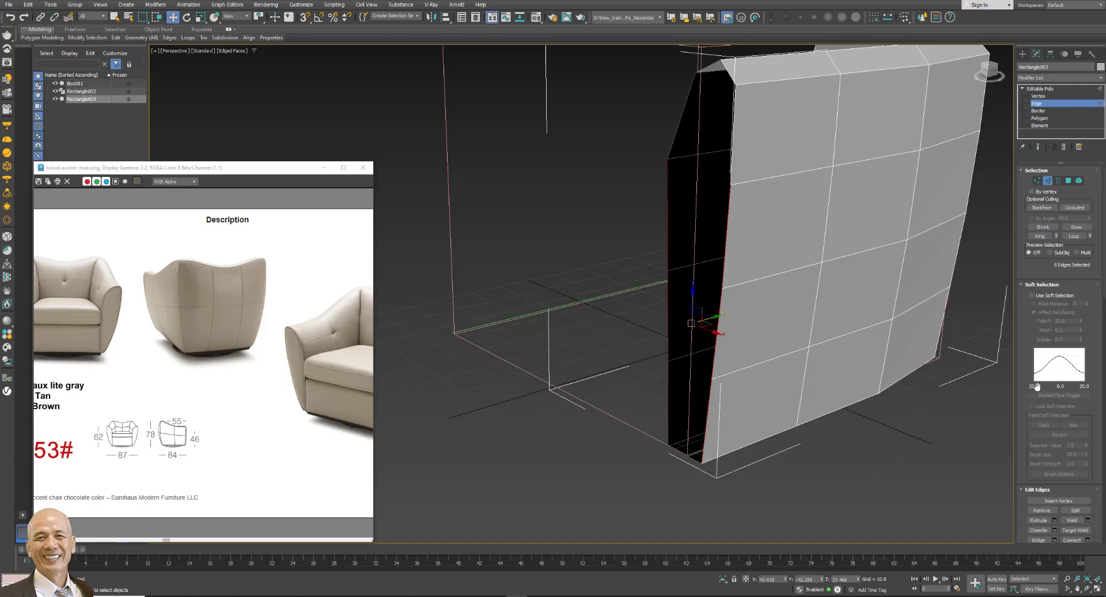
scroll(1036, 386, down, 2)
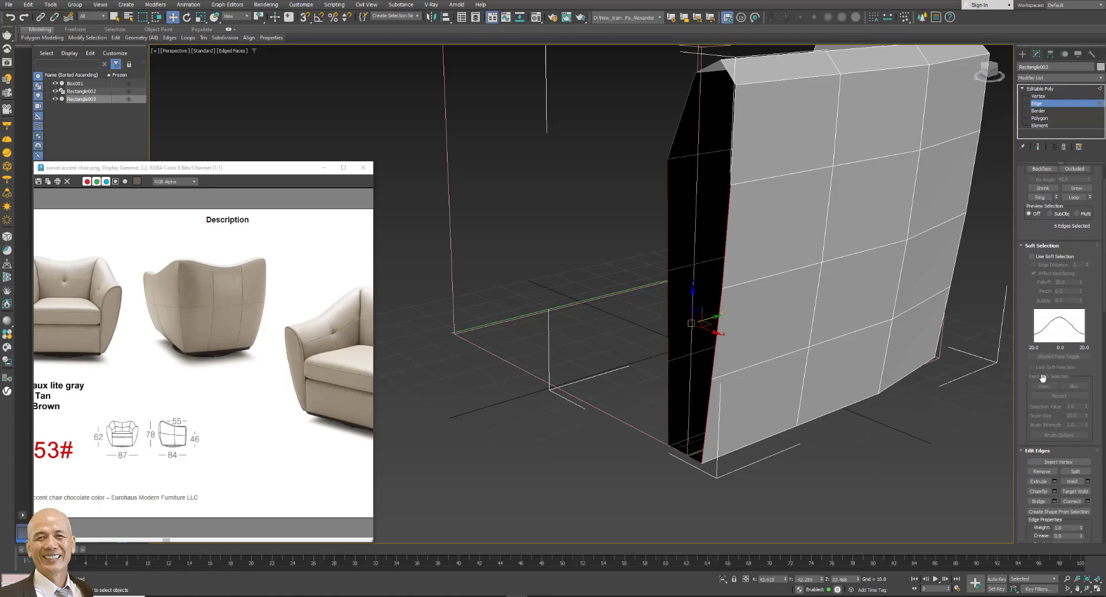
click(1054, 502)
click(586, 336)
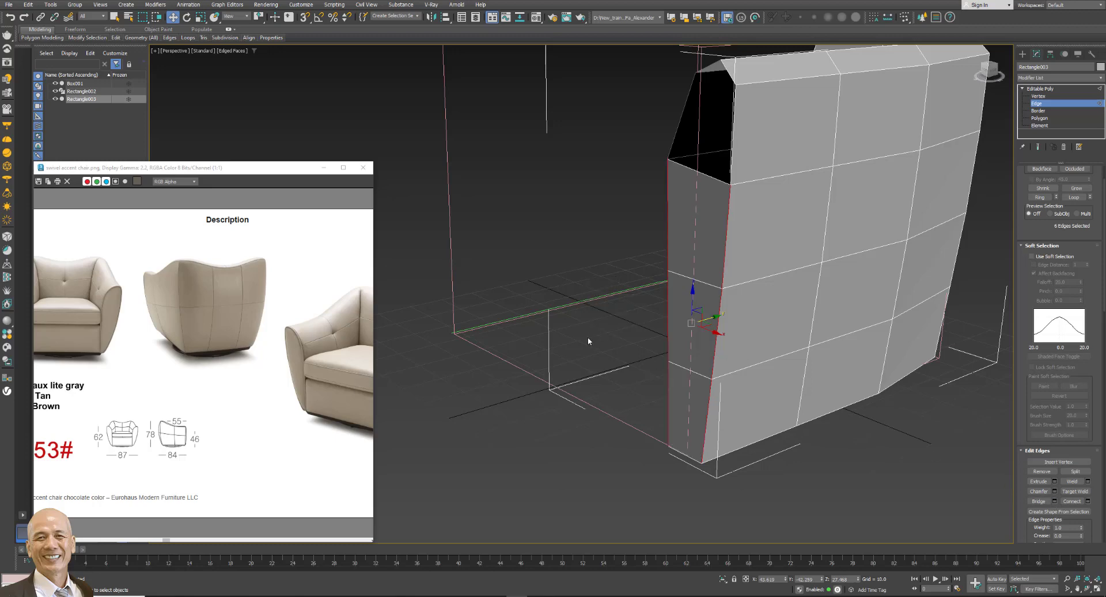
Cap the open border hole at the shell's top corner with a new face.
mouse_move(588, 337)
alt+middle_down()
mouse_move(761, 170)
mouse_move(760, 240)
alt+middle_up()
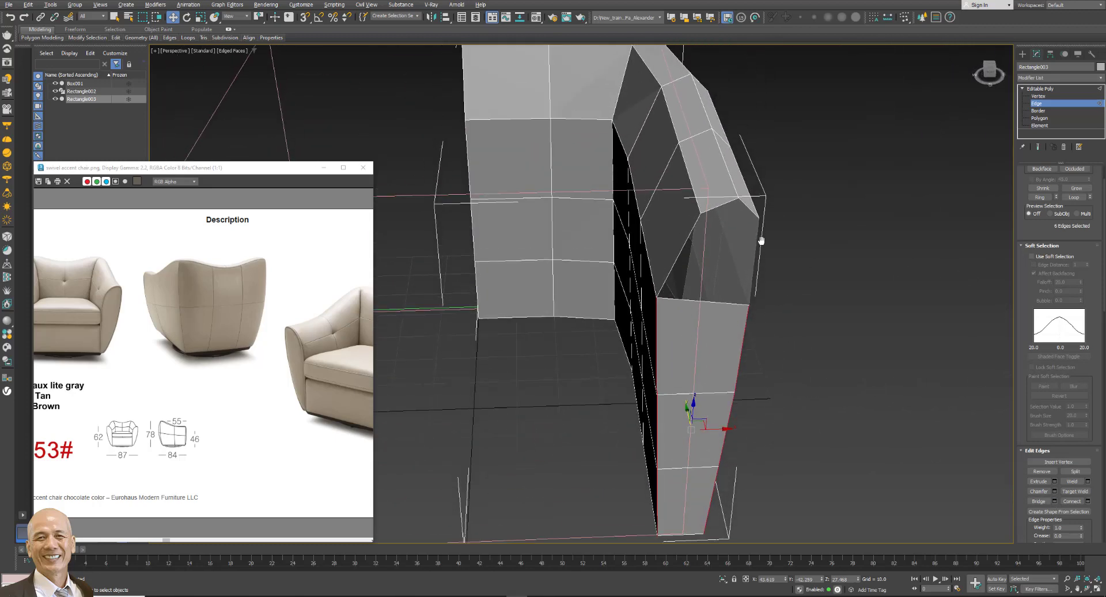
click(755, 267)
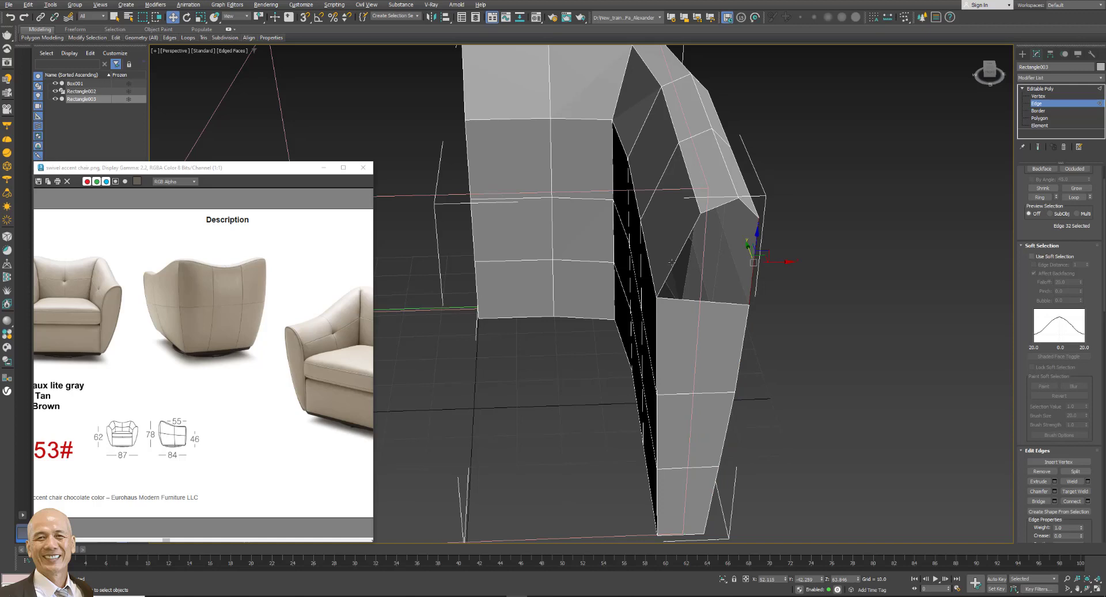
click(1040, 110)
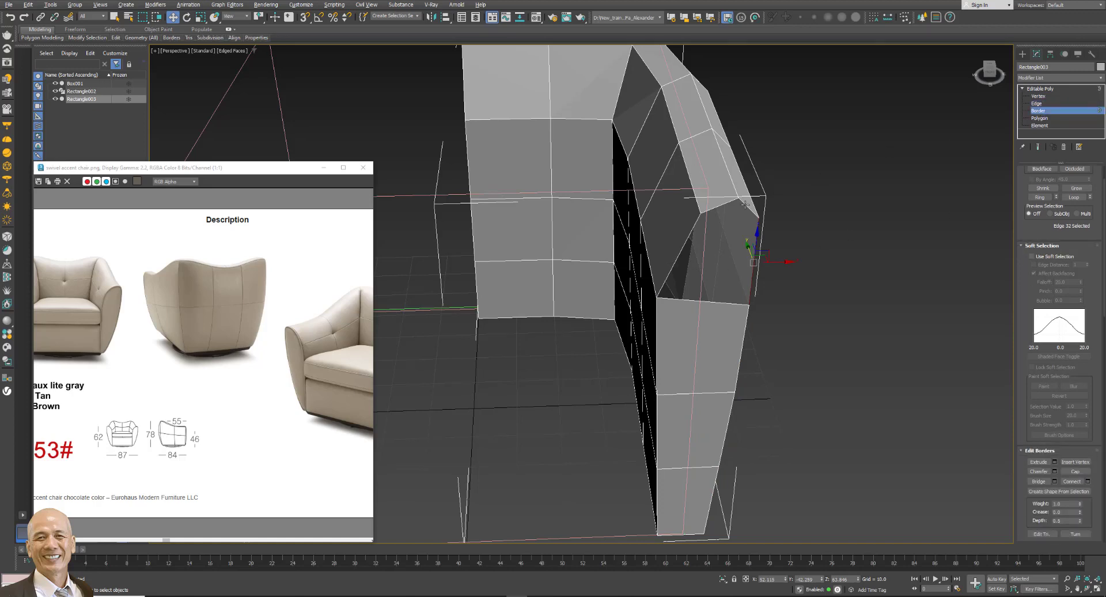
click(745, 205)
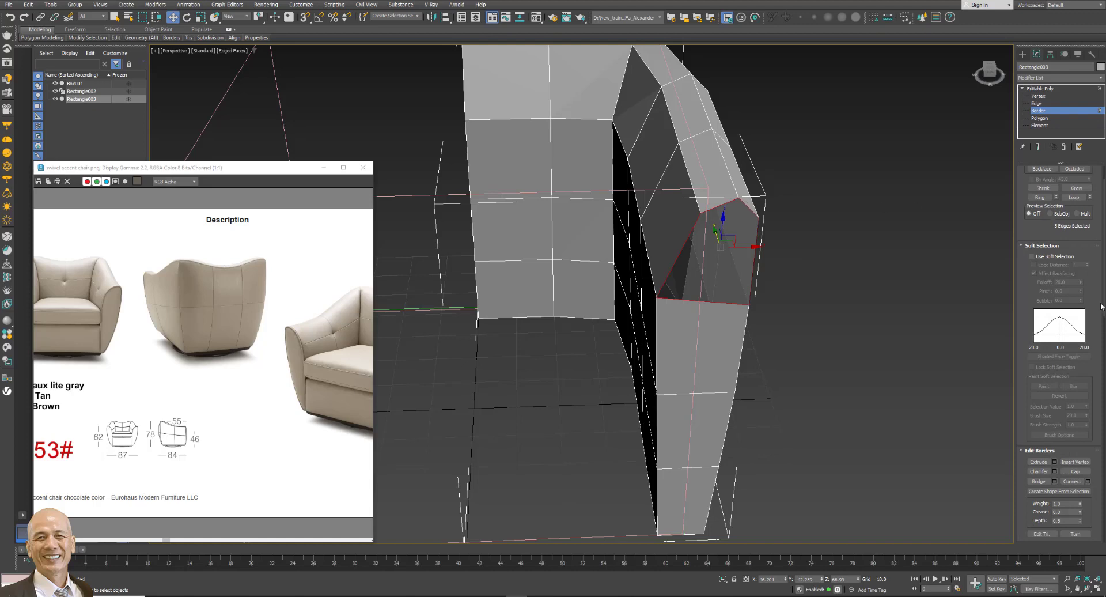
click(1075, 472)
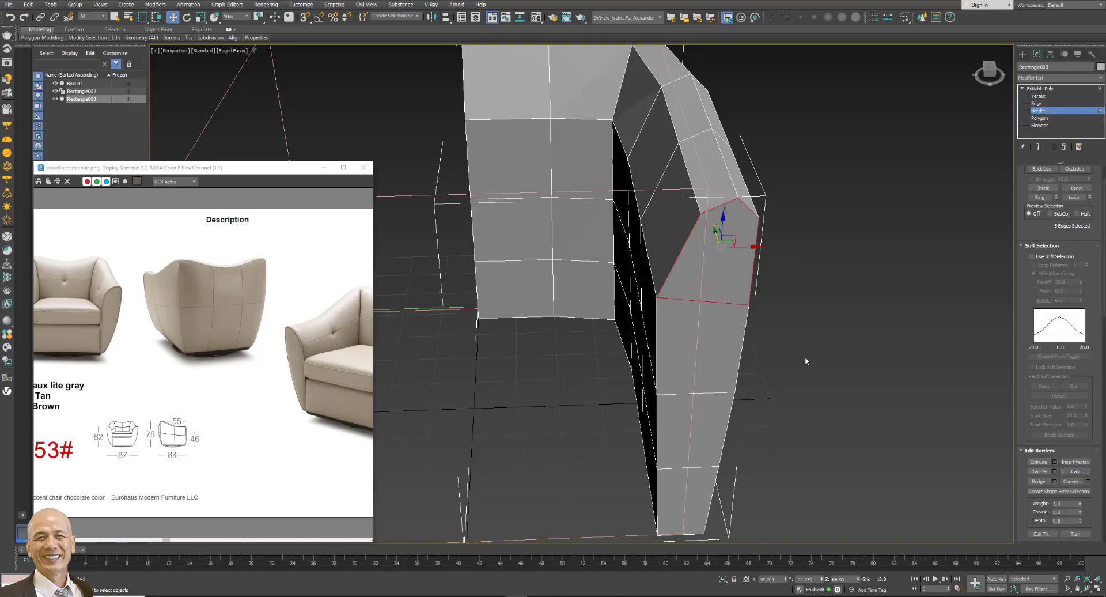
click(806, 361)
alt+middle_drag(806, 361, 844, 266)
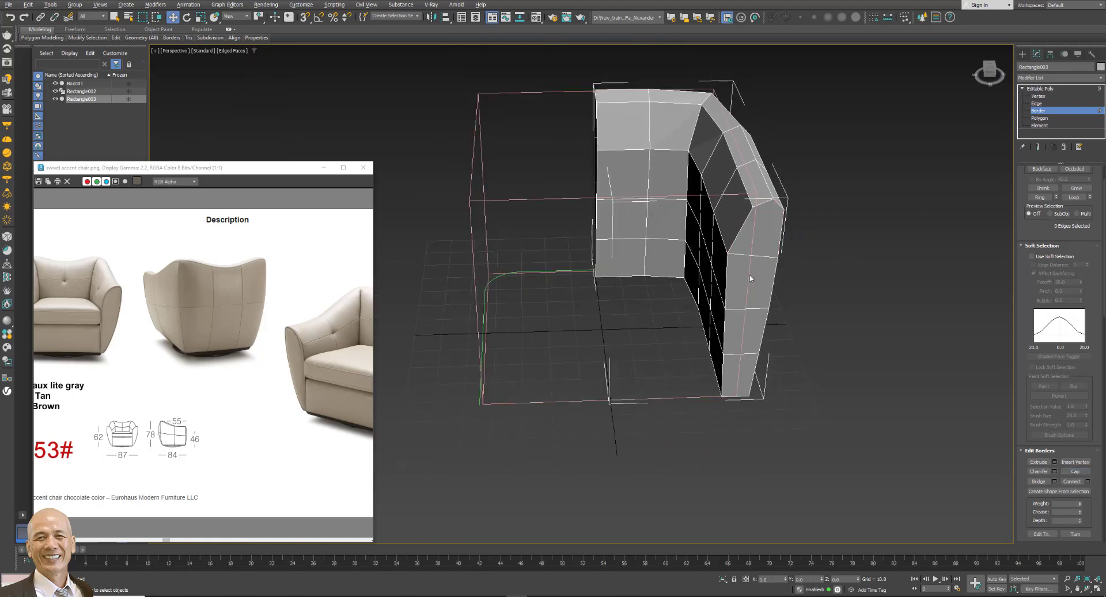
Select four side-panel edges and extend them into a ring selection.
key(2)
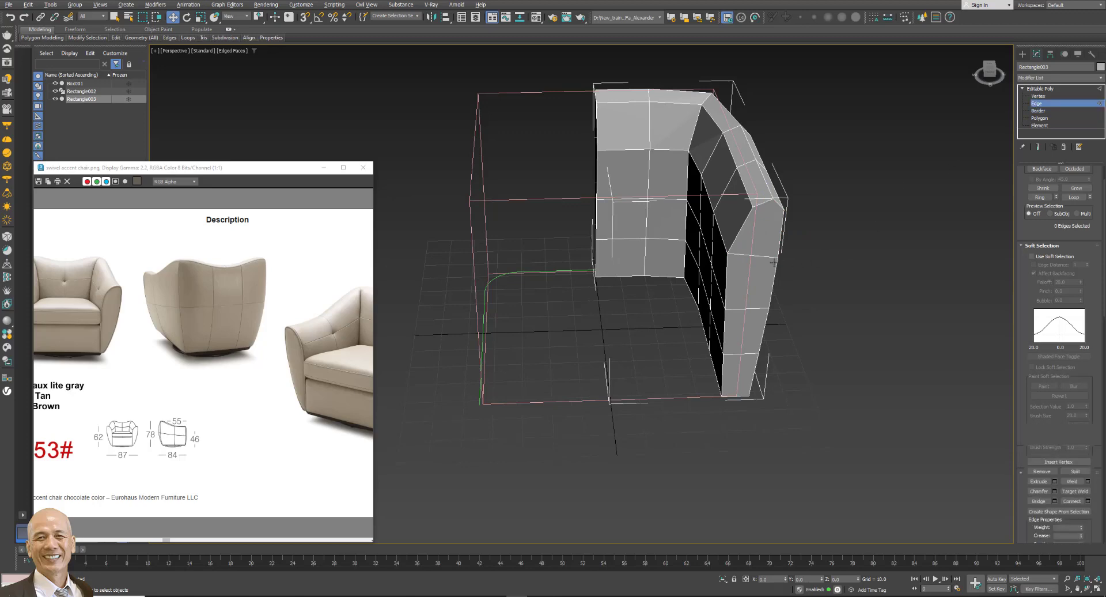
click(752, 255)
ctrl+click(751, 311)
ctrl+click(746, 352)
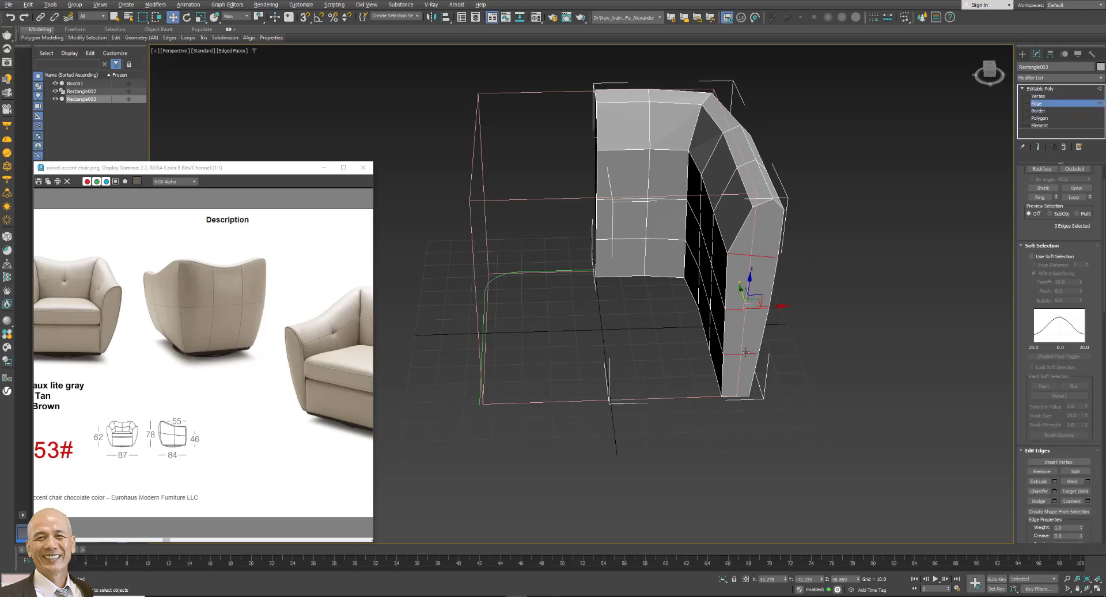
ctrl+click(738, 397)
alt+middle_drag(738, 397, 909, 244)
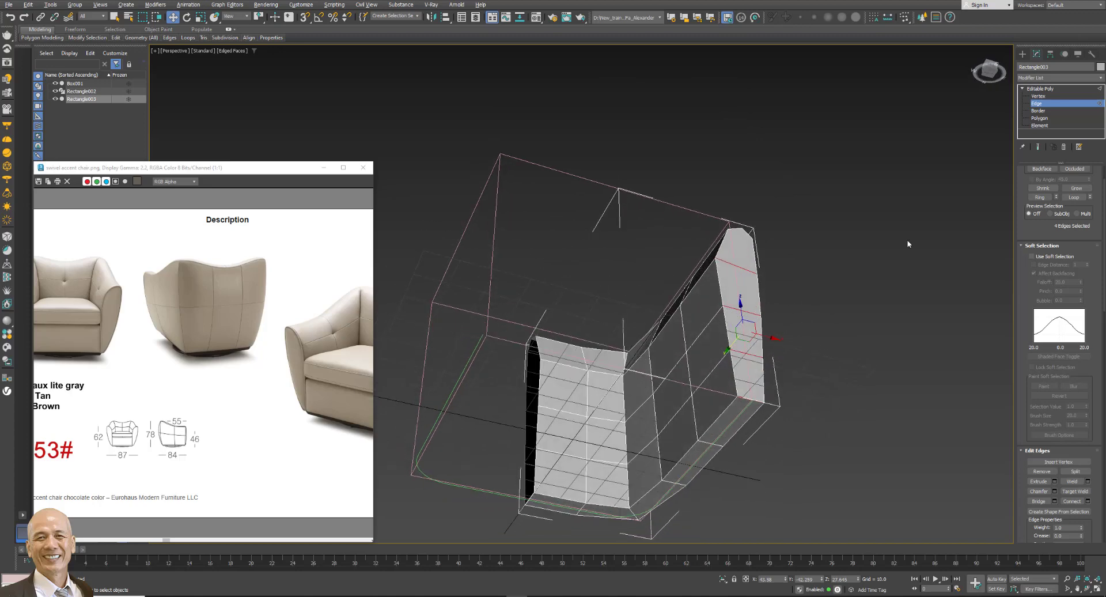
click(1040, 197)
alt+middle_drag(880, 228, 839, 284)
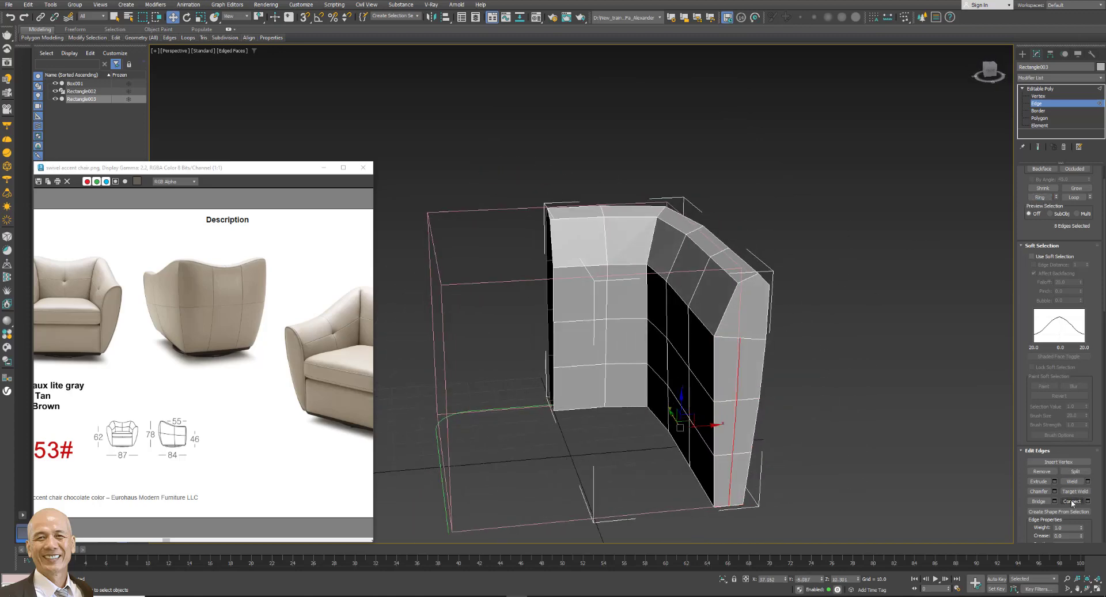
Switch to Vertex level and leave the shell with nothing selected.
click(1040, 96)
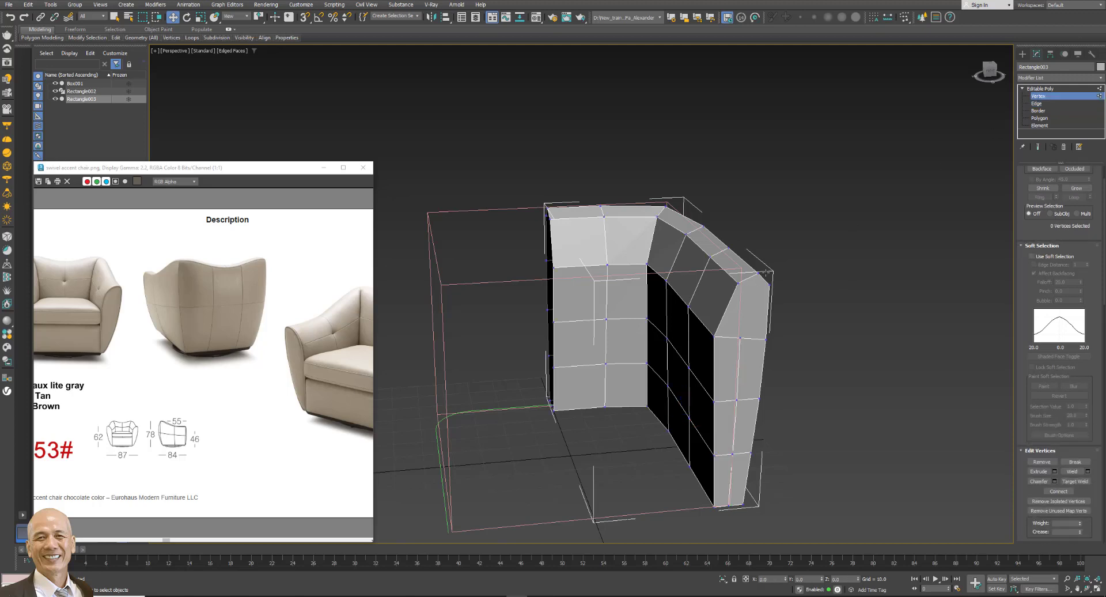
click(758, 272)
click(852, 366)
middle_drag(852, 366, 798, 322)
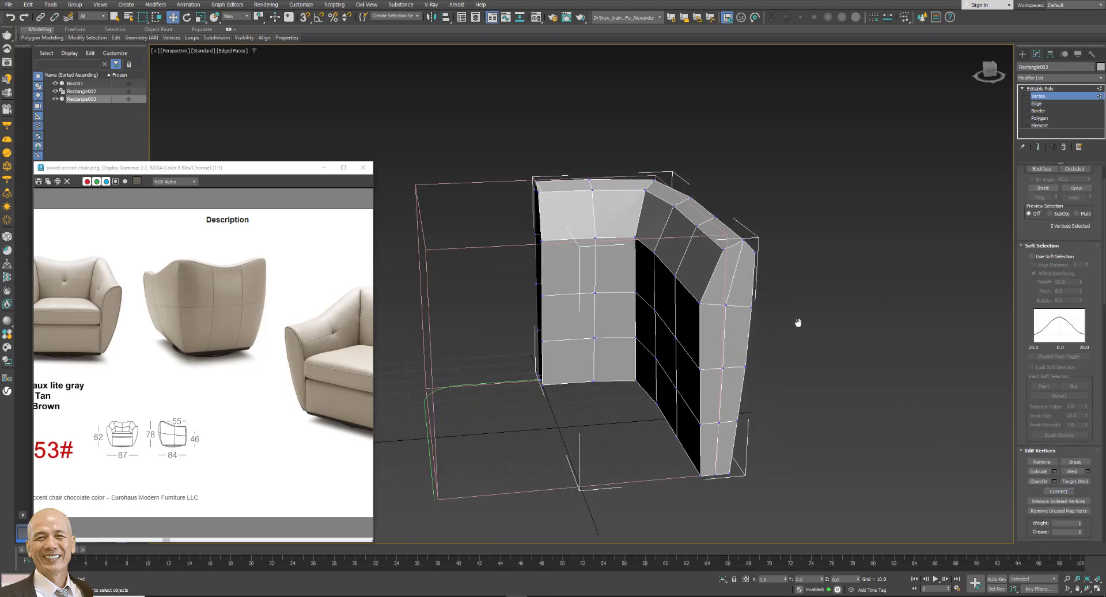
scroll(753, 282, up, 3)
scroll(756, 257, down, 3)
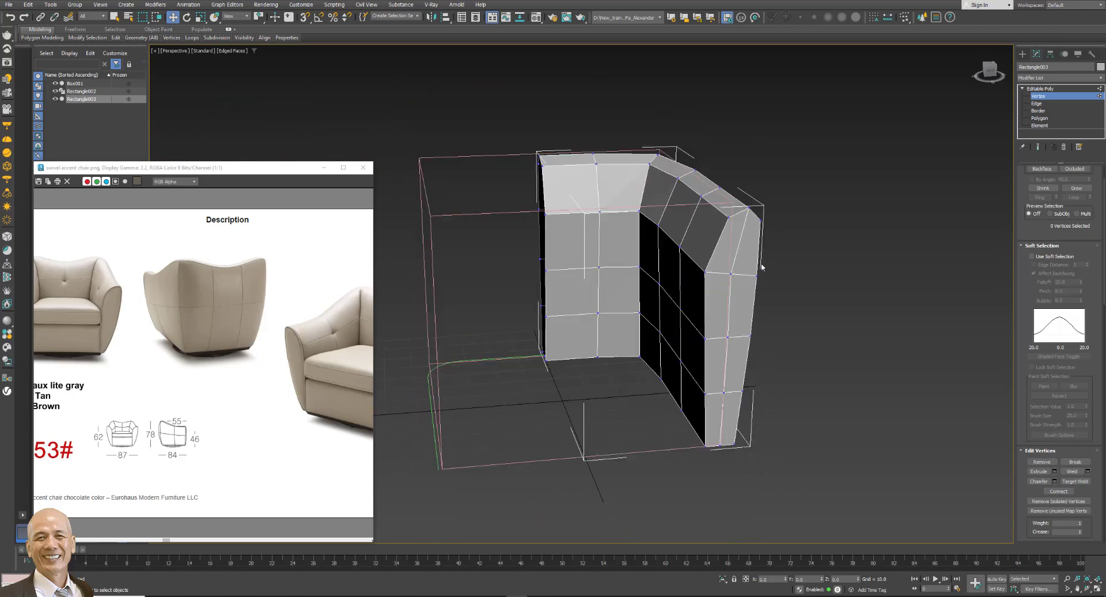
Inset the outer side panel's eight faces so a narrow border frames them.
click(1046, 118)
click(716, 346)
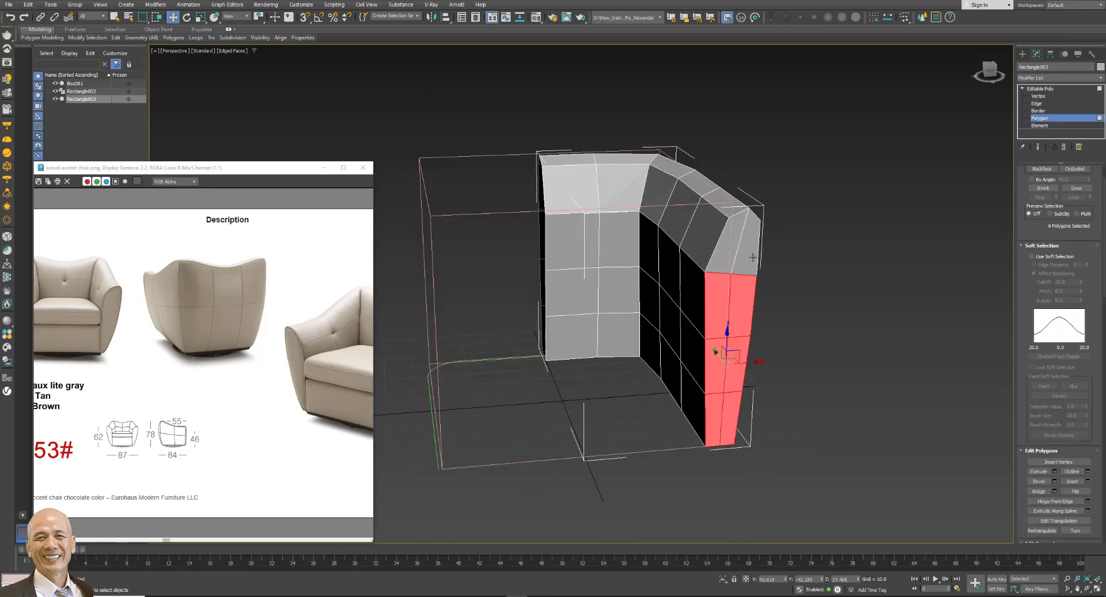
ctrl+click(728, 250)
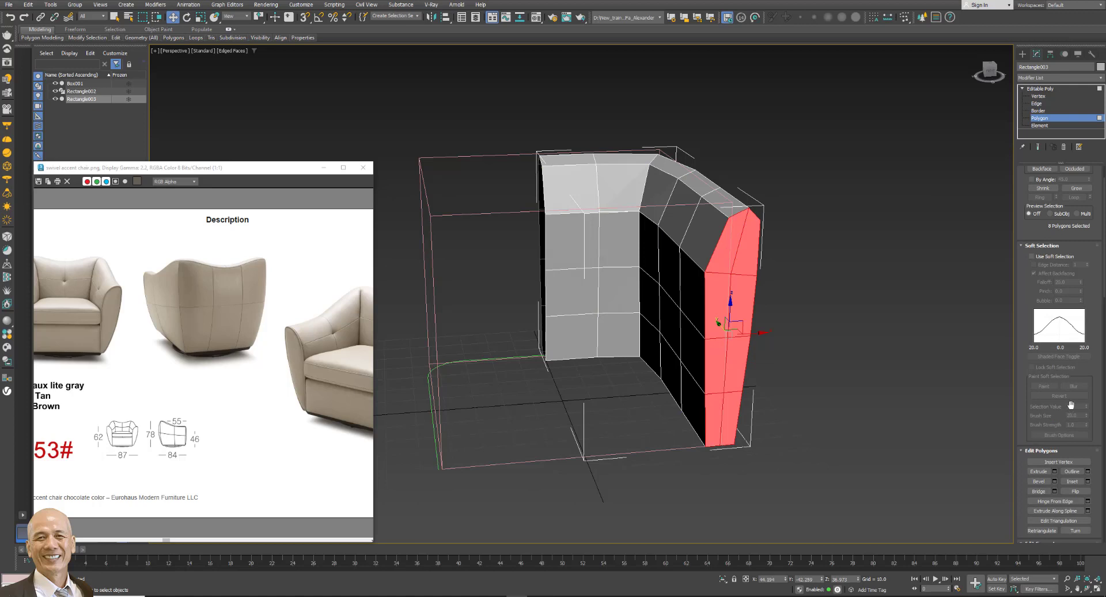
click(1088, 481)
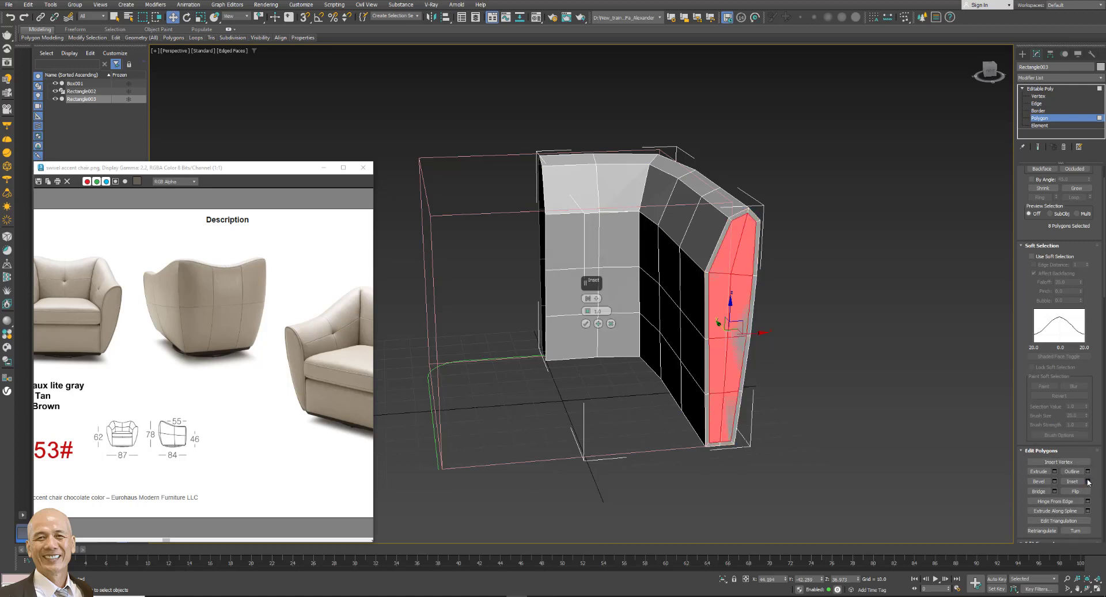
click(588, 324)
scroll(731, 277, up, 3)
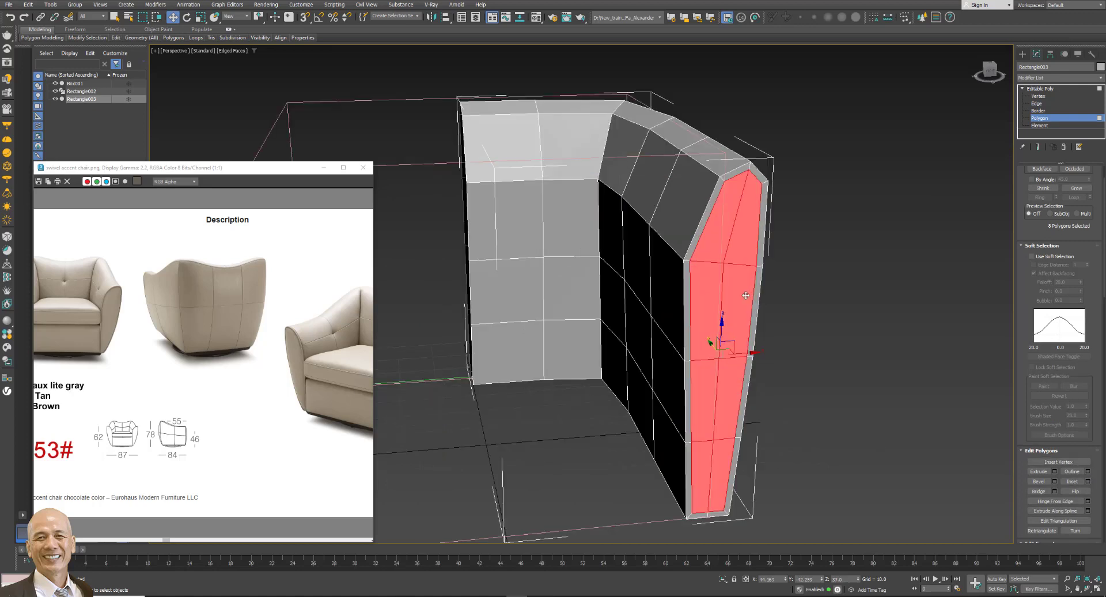
click(855, 304)
alt+middle_drag(816, 301, 826, 308)
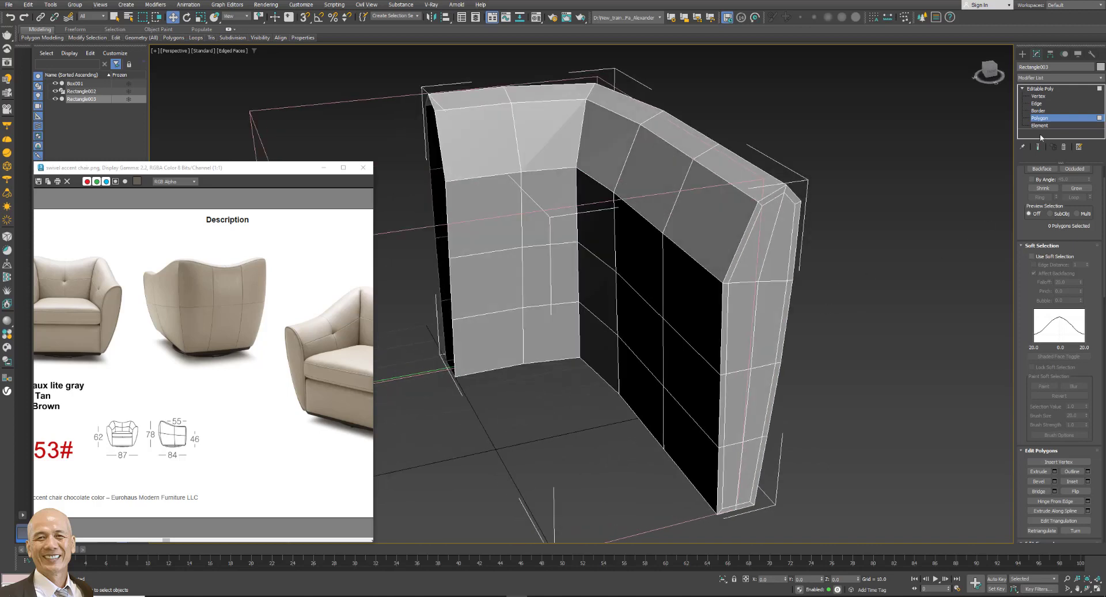
click(1038, 103)
Connect a ring of 12 side-panel edges with a new loop at Slide 85.
click(741, 178)
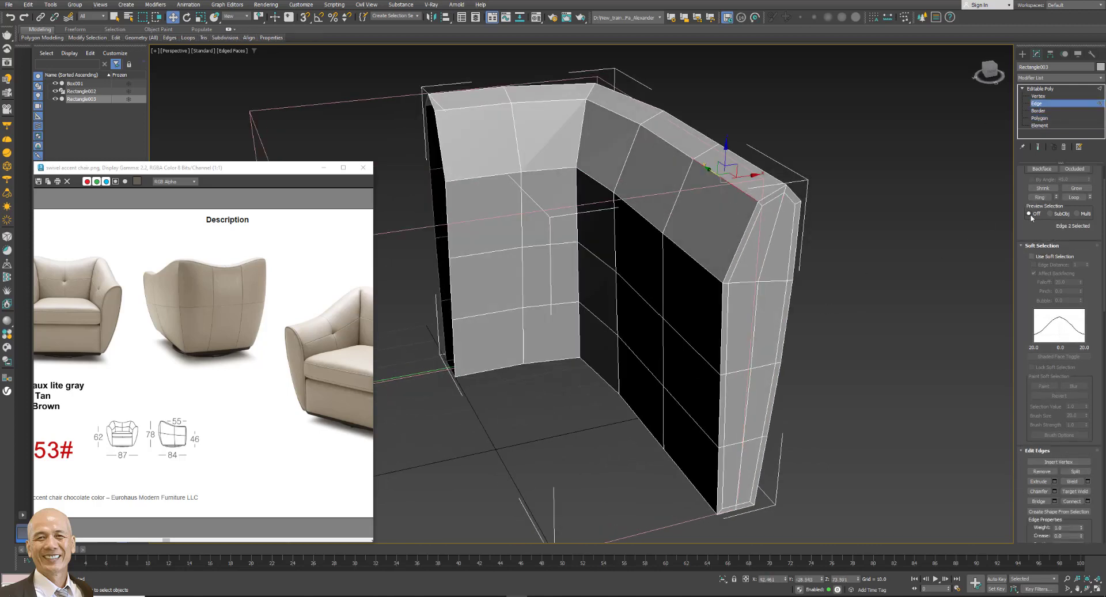
click(1039, 197)
click(1088, 501)
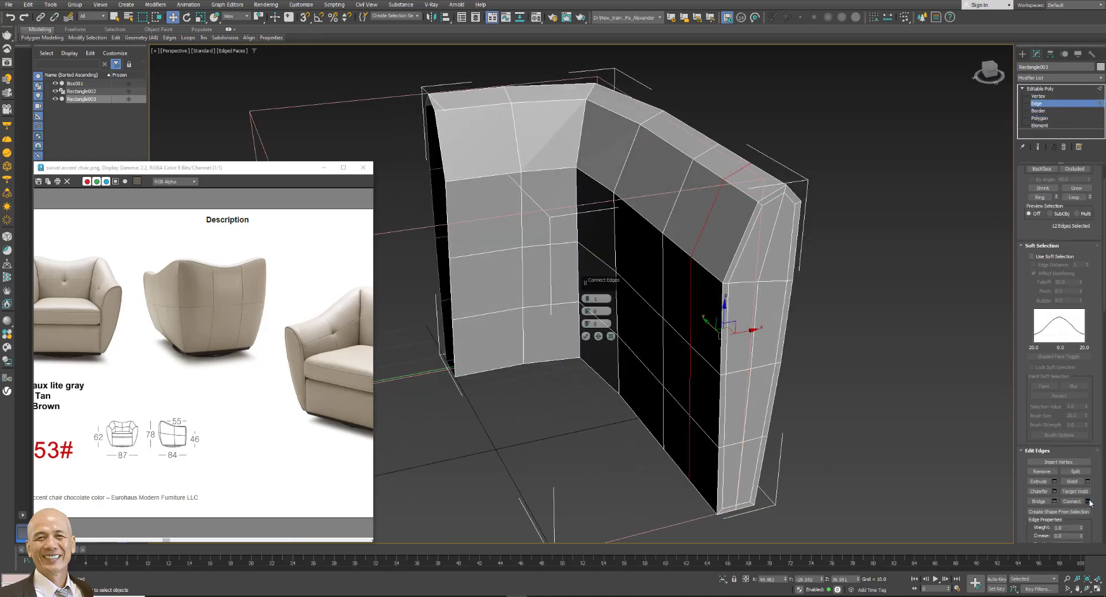
drag(588, 324, 589, 174)
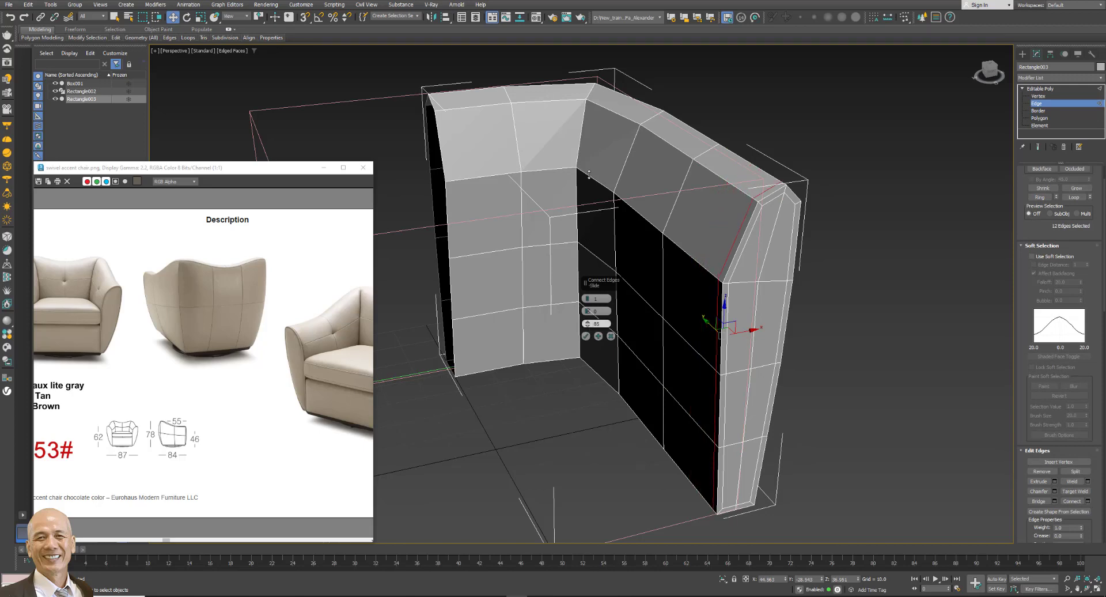
click(586, 336)
scroll(701, 305, up, 2)
Add a second connecting loop at Slide 0 hugging the inset border.
click(700, 300)
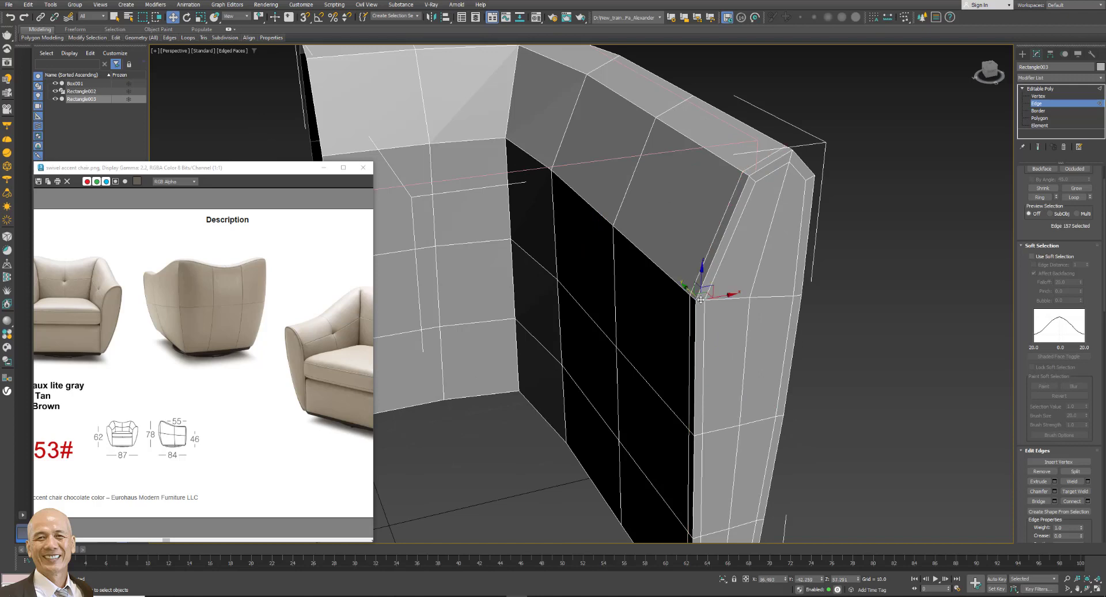
click(1040, 197)
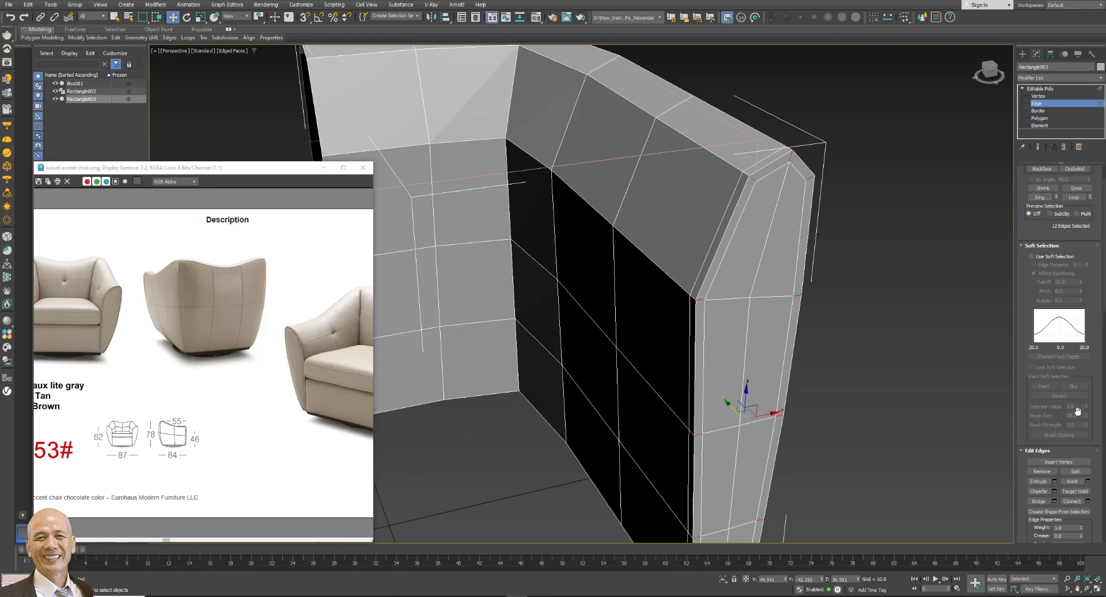
click(1089, 500)
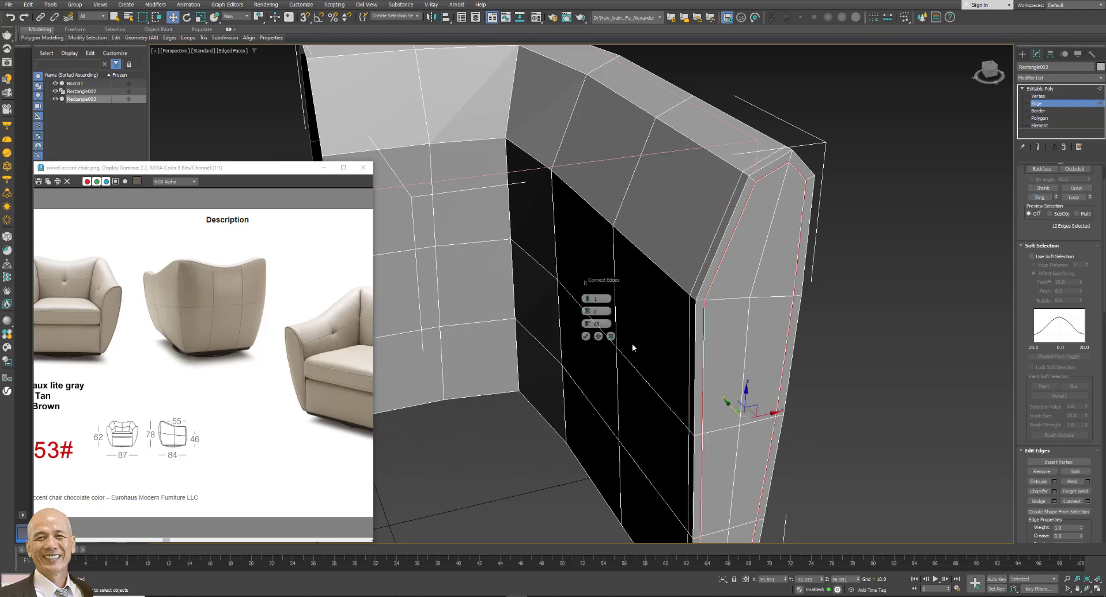
right_click(586, 324)
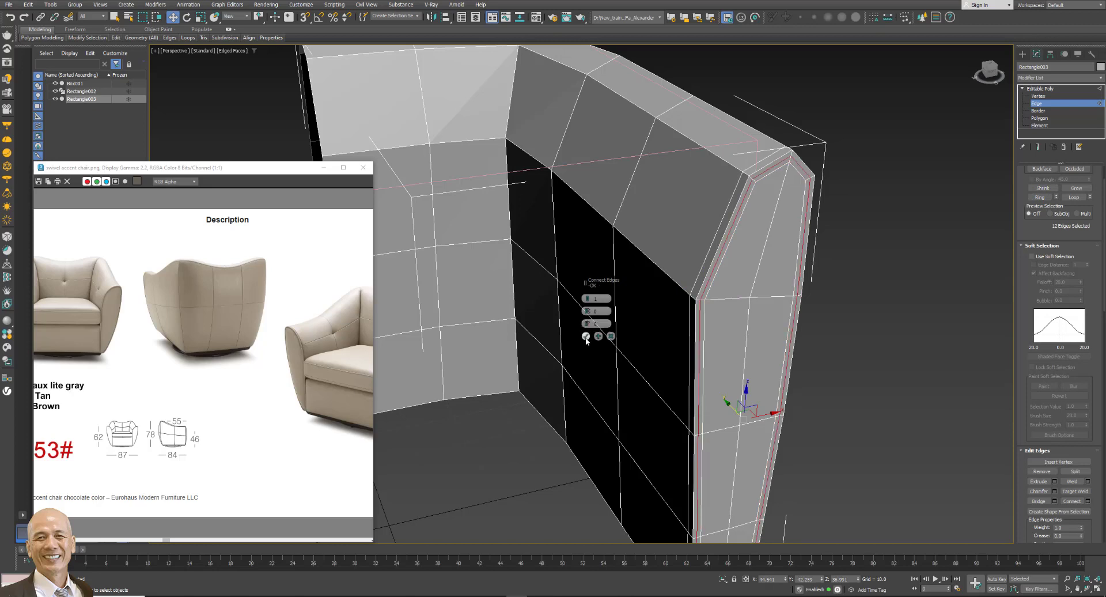
click(586, 340)
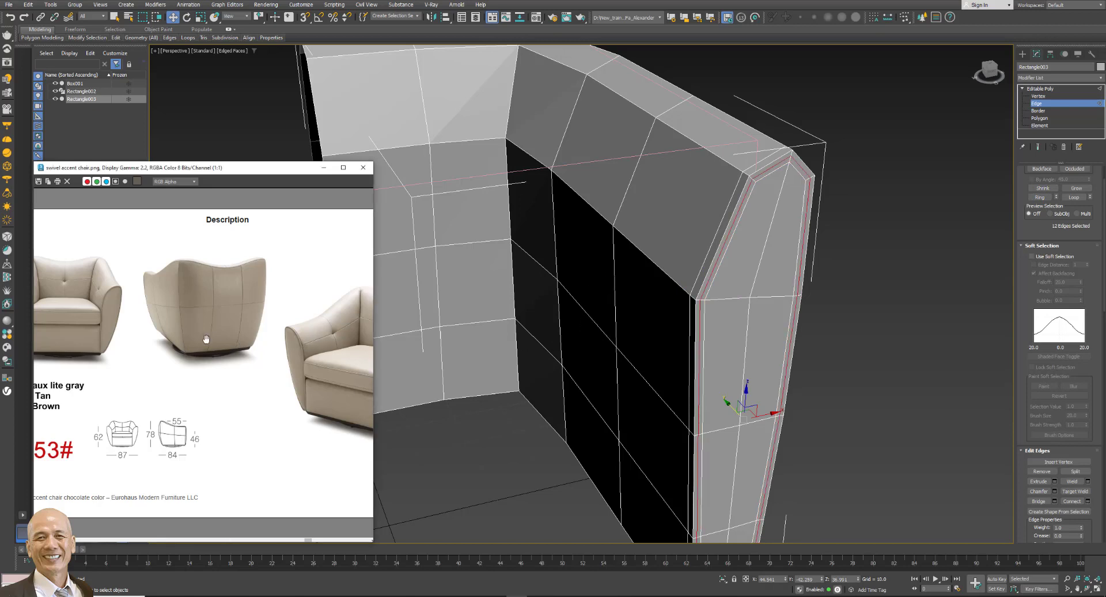
scroll(280, 361, up, 1)
scroll(290, 365, up, 1)
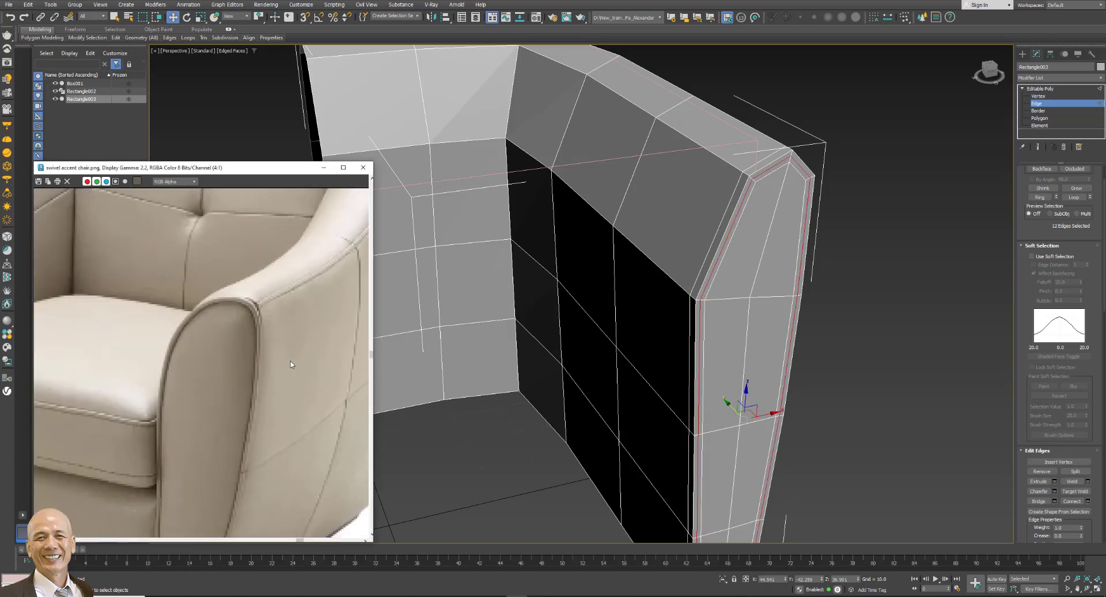
alt+middle_drag(749, 403, 692, 420)
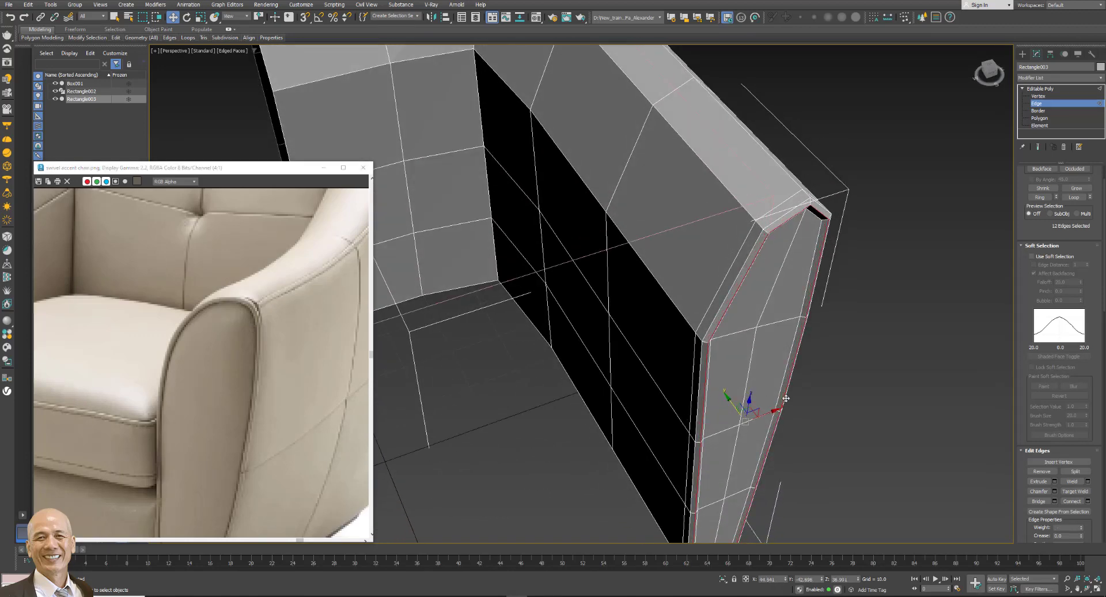
alt+middle_drag(727, 398, 806, 166)
scroll(807, 166, up, 5)
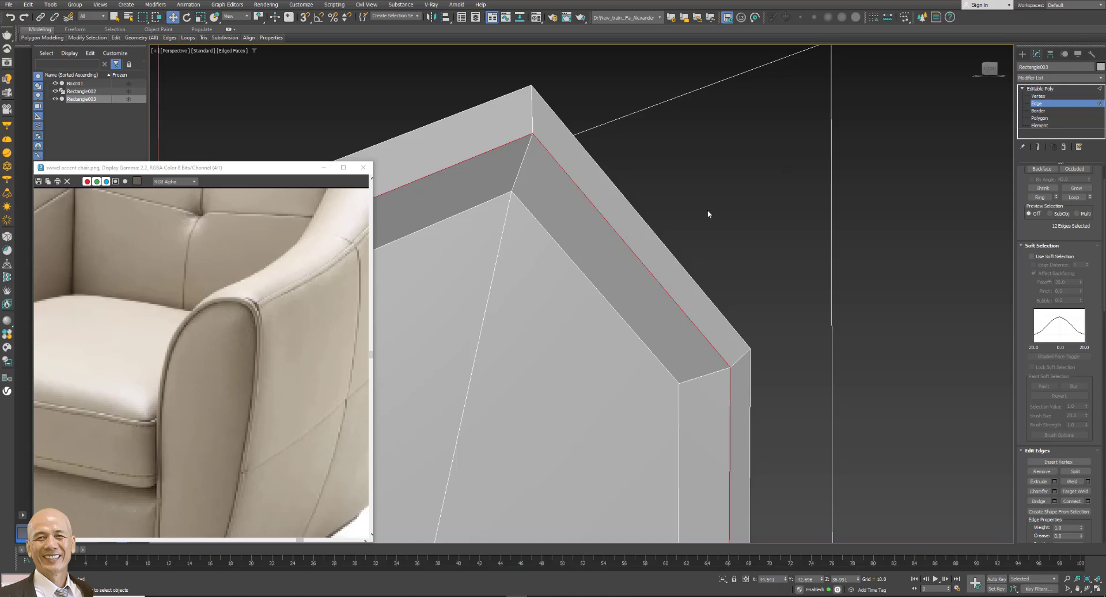
scroll(719, 203, up, 2)
scroll(789, 190, up, 3)
scroll(795, 173, down, 3)
Select the top bevel and vertical outline edges of the side panel along their loop.
scroll(803, 153, down, 2)
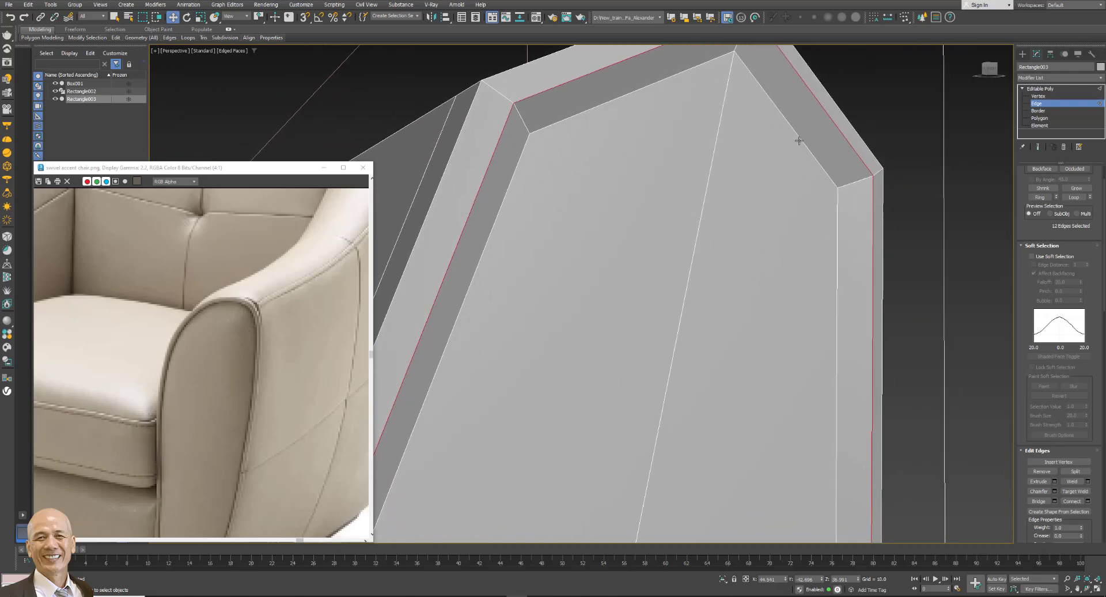
click(800, 139)
click(1074, 197)
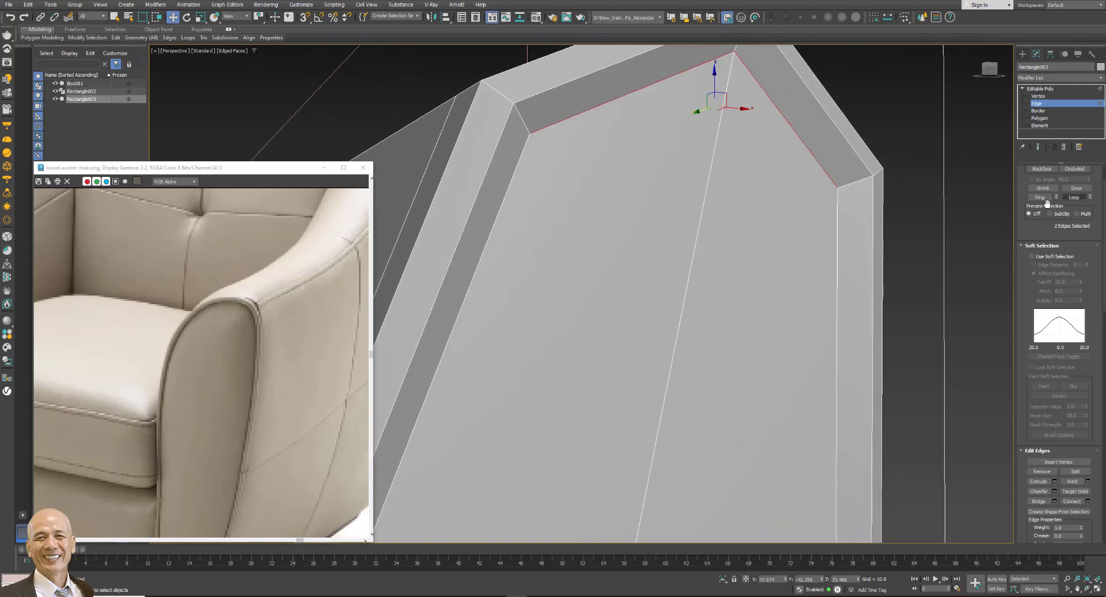
ctrl+click(838, 252)
click(1074, 197)
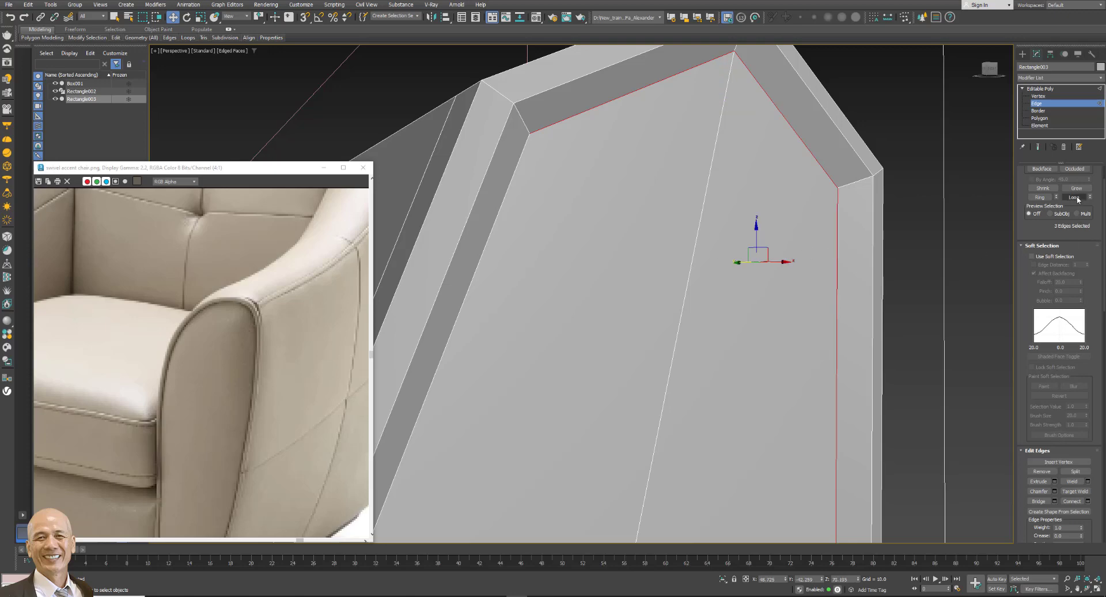
ctrl+click(498, 208)
click(1074, 197)
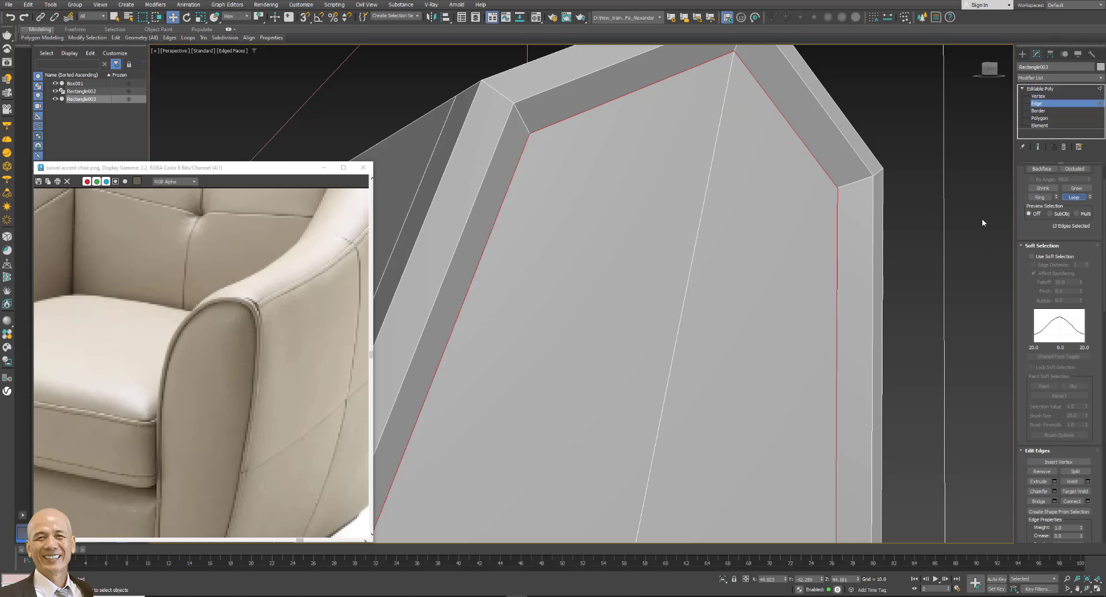
scroll(847, 262, down, 3)
mouse_move(777, 333)
alt+middle_down()
mouse_move(751, 363)
mouse_move(763, 261)
mouse_move(780, 323)
mouse_move(714, 244)
alt+middle_up()
Frame the selection and add the two bottom inner edges to complete the 12-edge outline.
key(z)
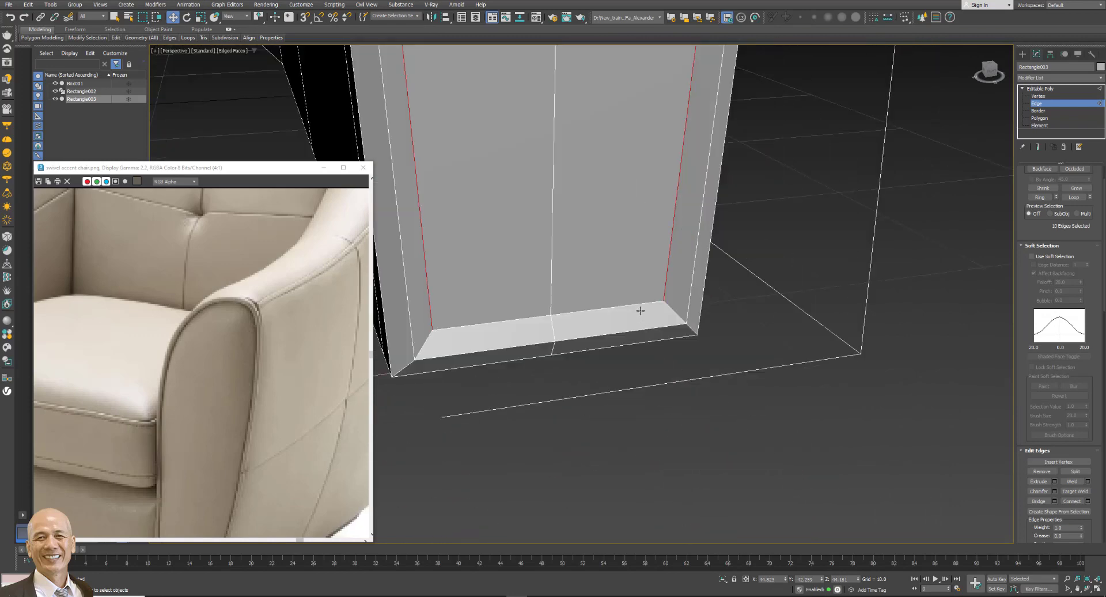
ctrl+click(634, 306)
ctrl+click(497, 322)
scroll(521, 241, down, 3)
scroll(560, 296, up, 5)
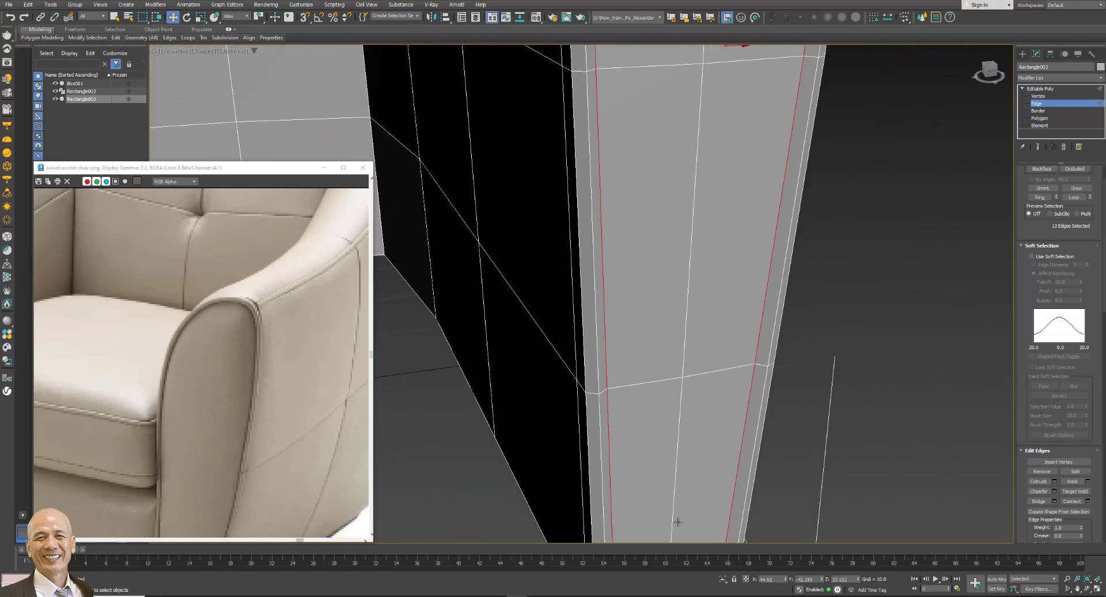
scroll(715, 357, down, 1)
scroll(715, 354, down, 2)
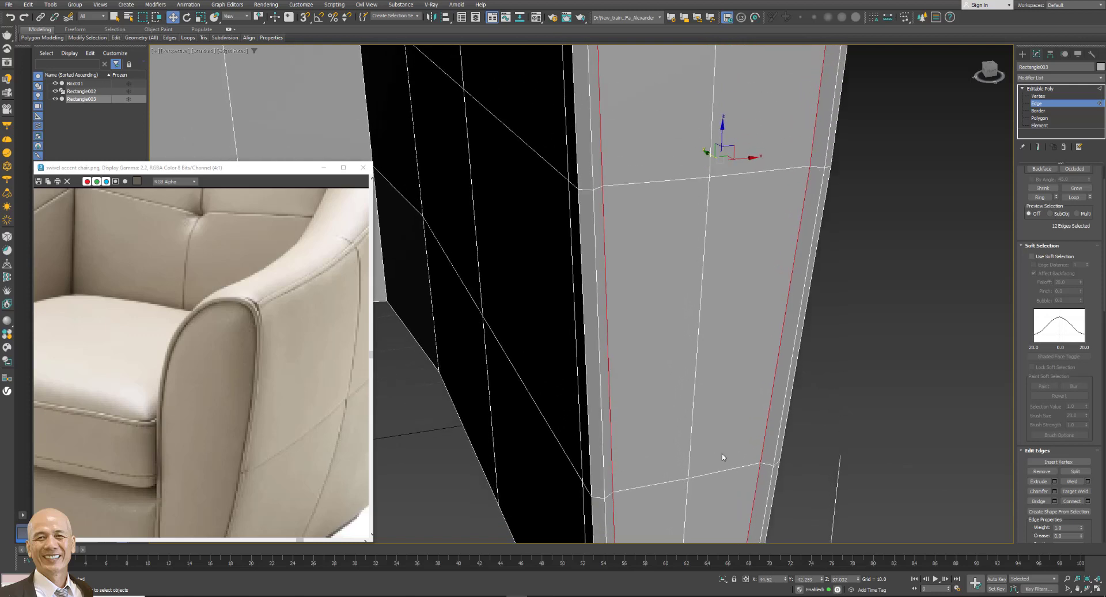
scroll(715, 355, down, 2)
scroll(791, 379, up, 3)
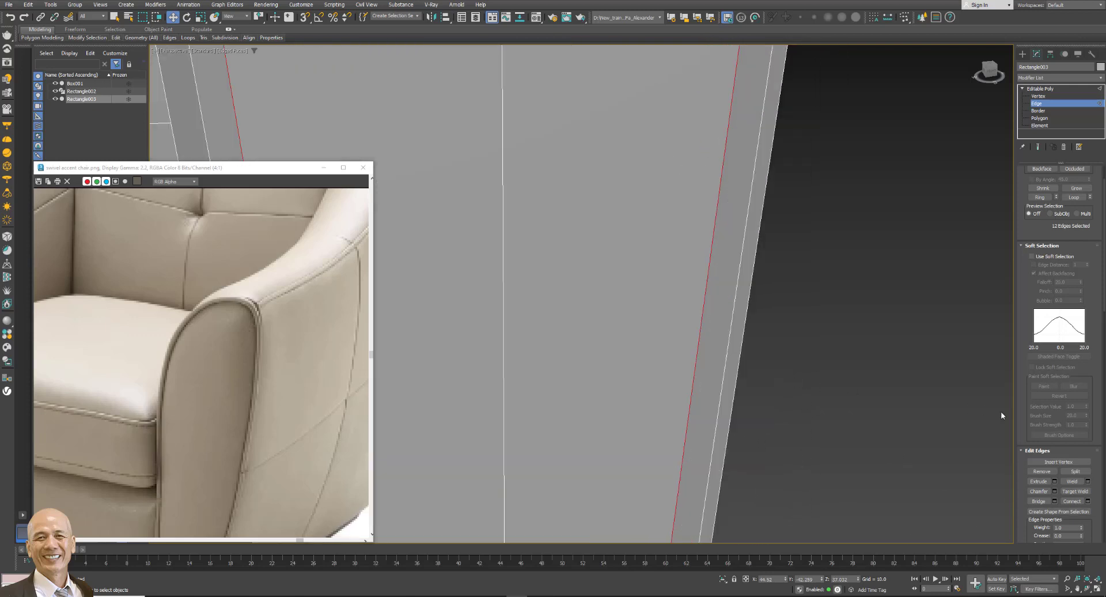
Start an edge extrude on the outline with Height and Width reset to zero.
click(1054, 480)
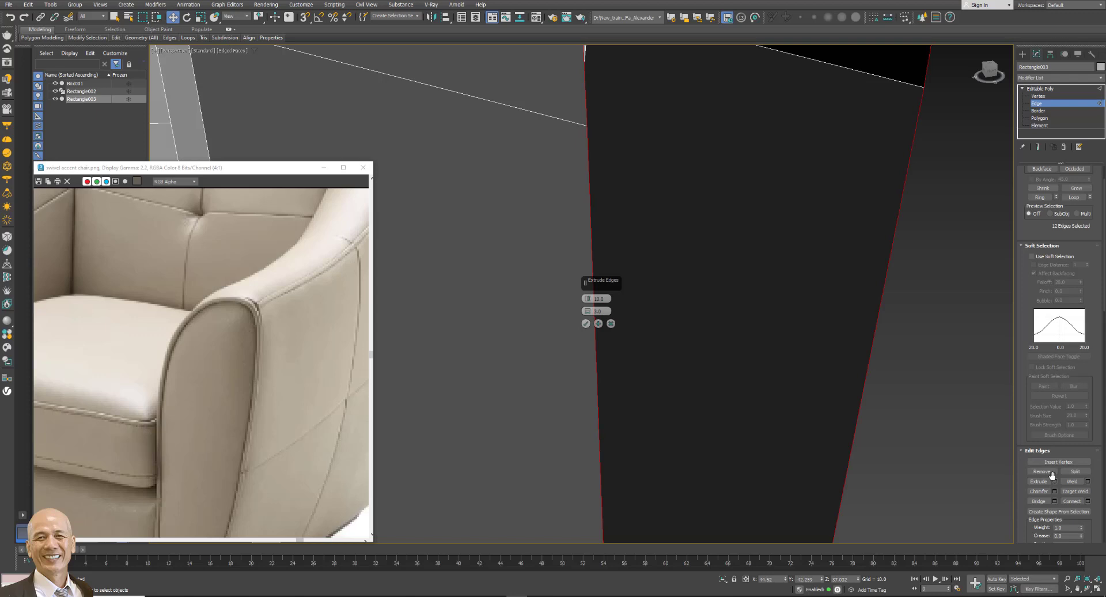
right_click(587, 312)
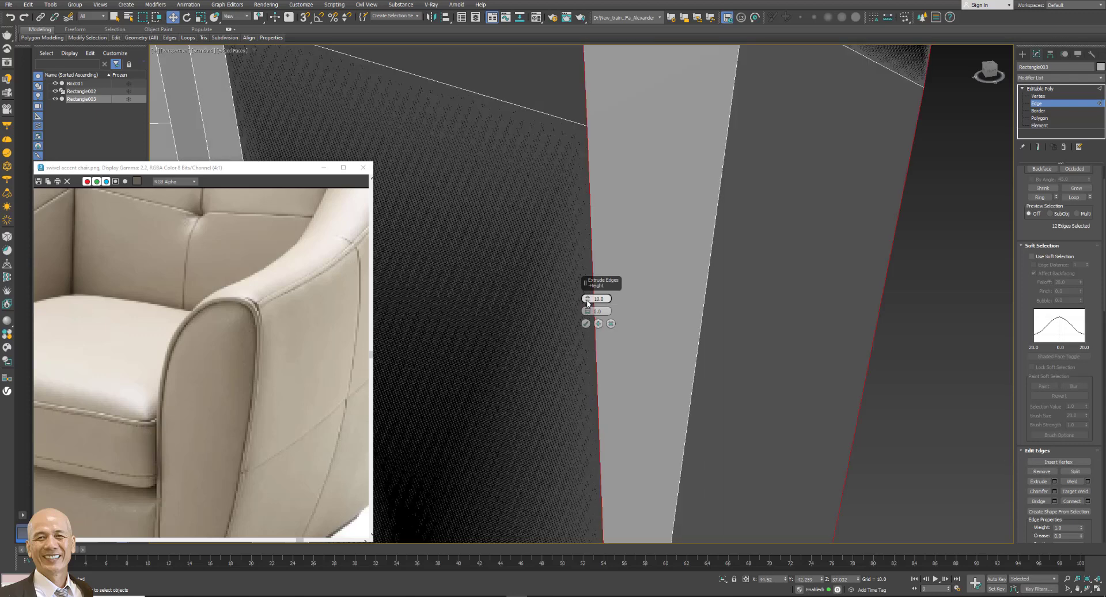
right_click(587, 302)
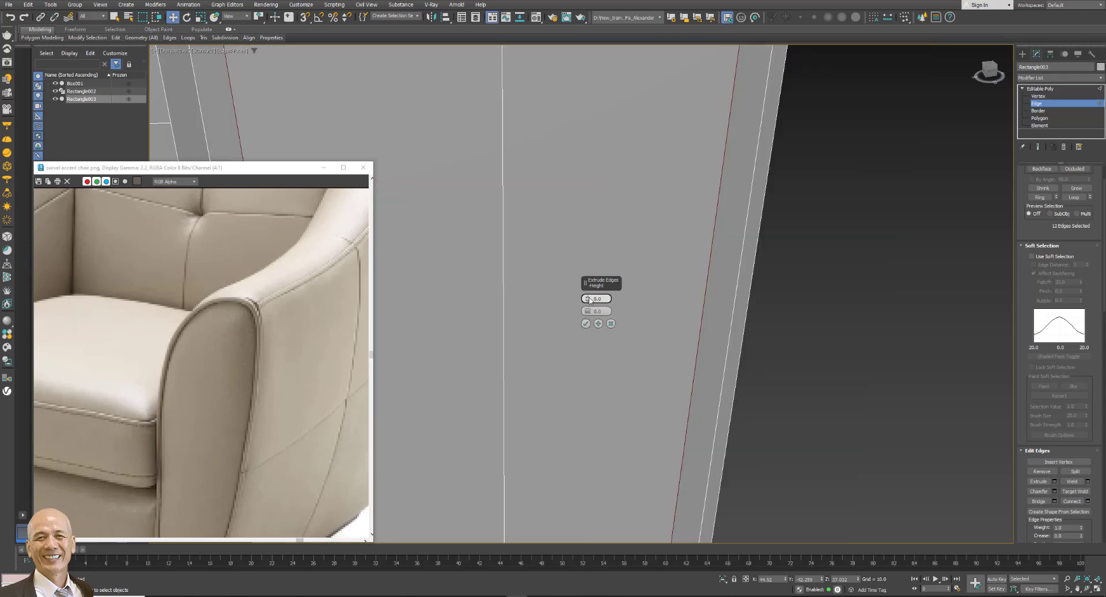
drag(588, 301, 589, 308)
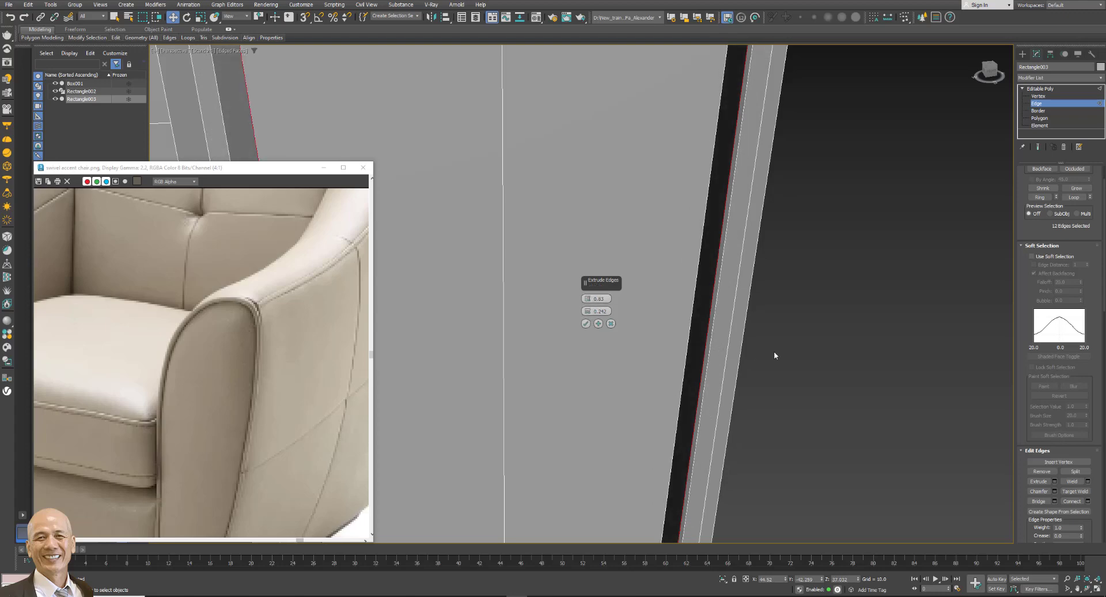
scroll(773, 348, down, 3)
scroll(822, 289, up, 4)
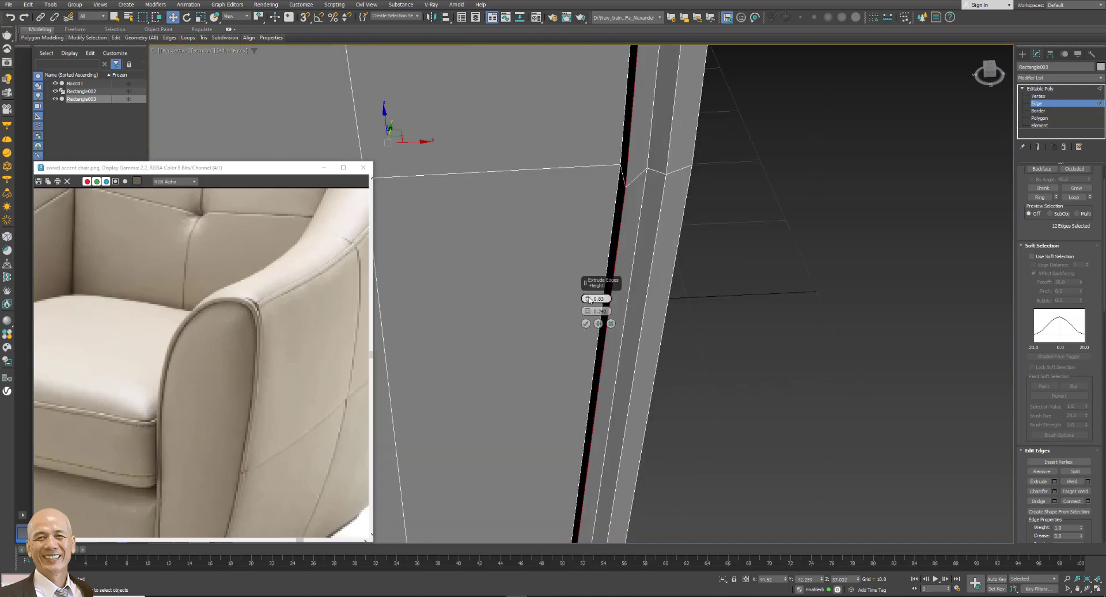
Push the extrusion inward into a 0.162-wide recessed piping groove and commit it.
drag(587, 298, 589, 302)
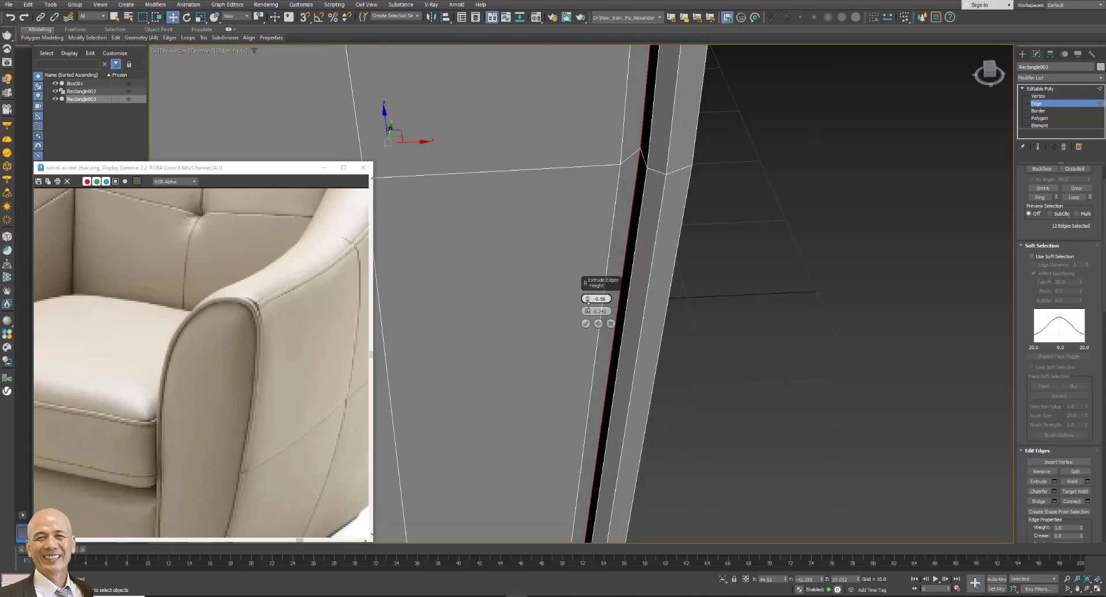
scroll(718, 318, down, 5)
scroll(780, 258, up, 3)
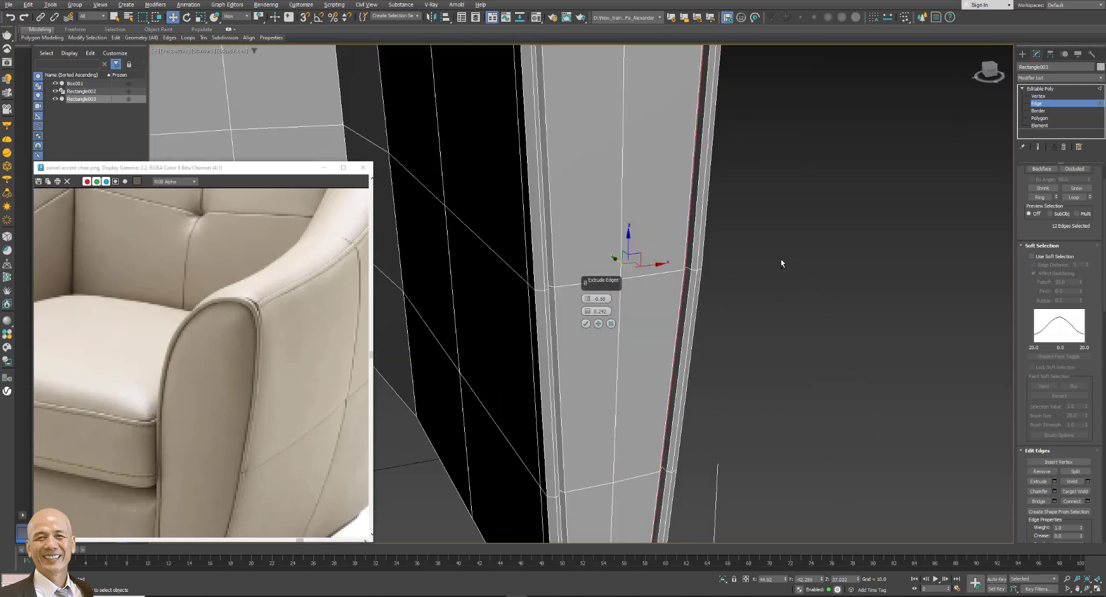
scroll(773, 254, up, 2)
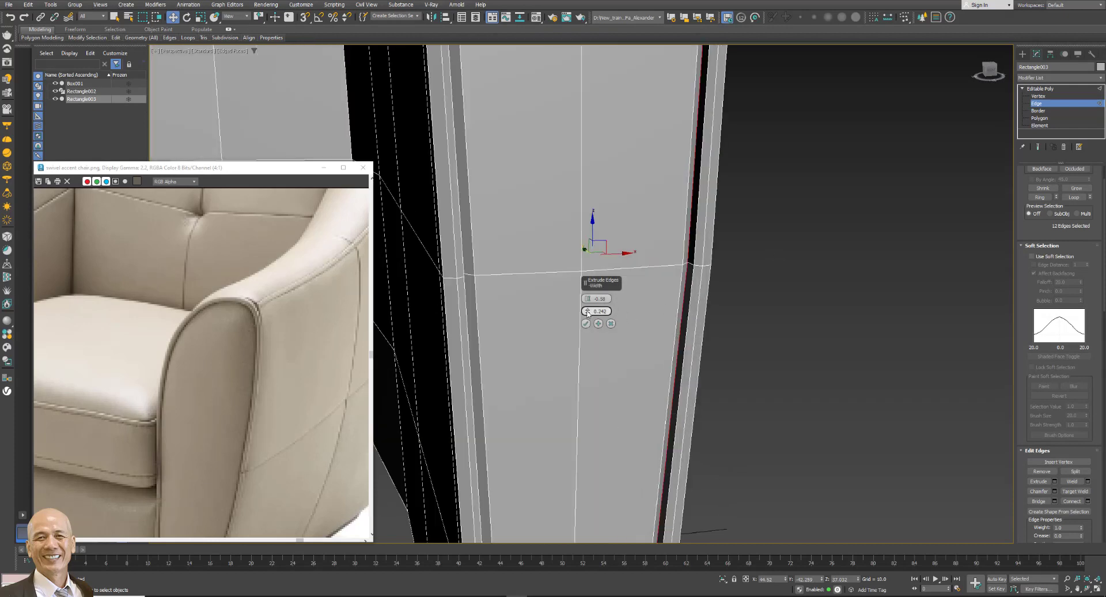
drag(587, 313, 587, 317)
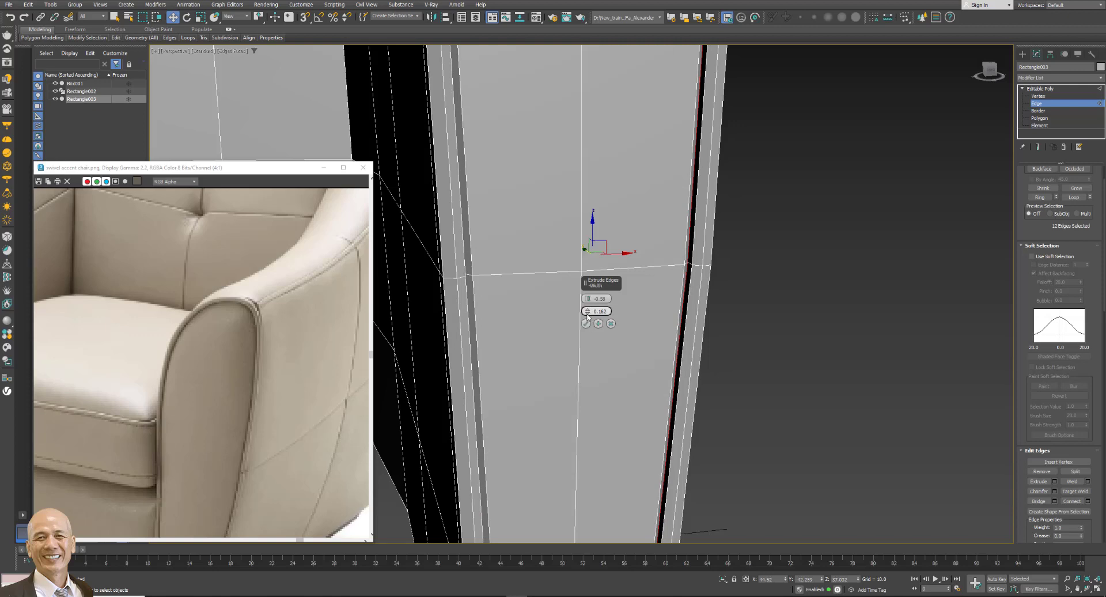
drag(589, 303, 589, 314)
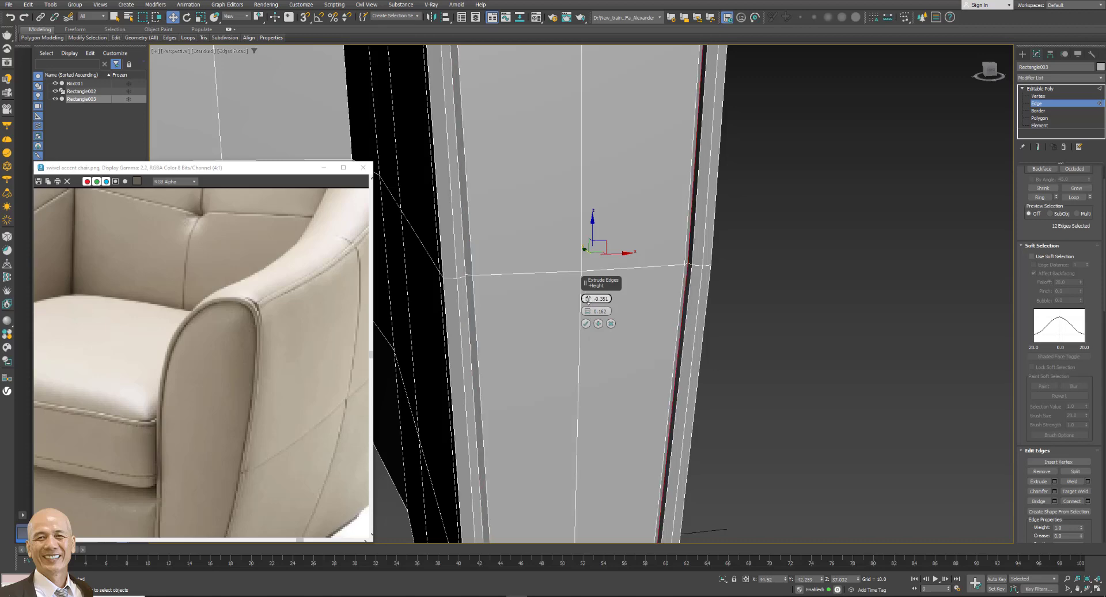
click(587, 324)
middle_drag(706, 190, 741, 355)
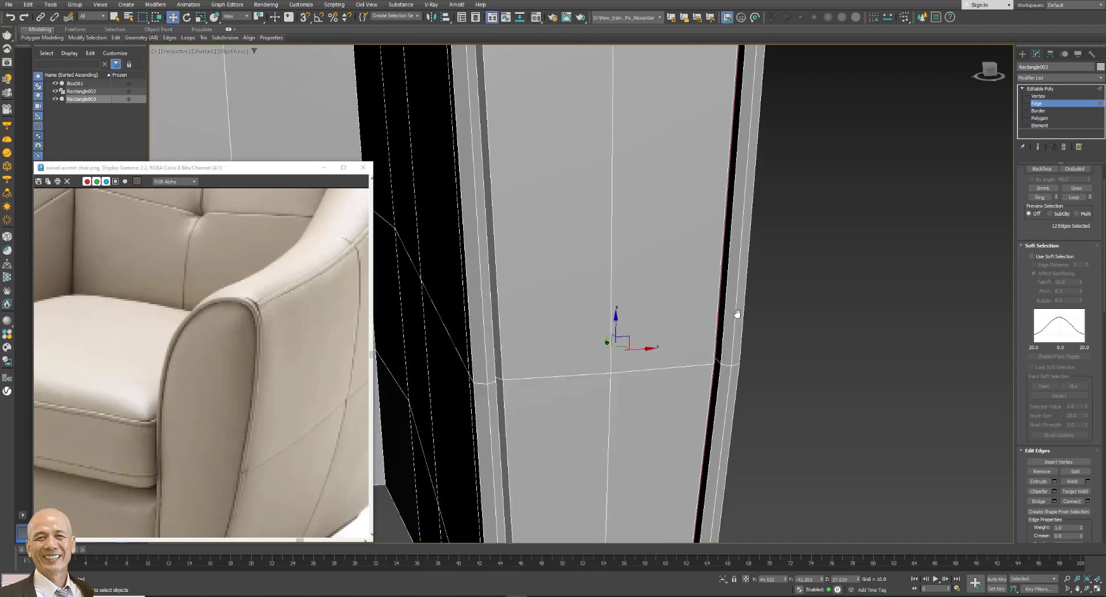
Zoom in close on the piping groove to see both of its rails.
scroll(787, 373, down, 2)
scroll(780, 366, down, 2)
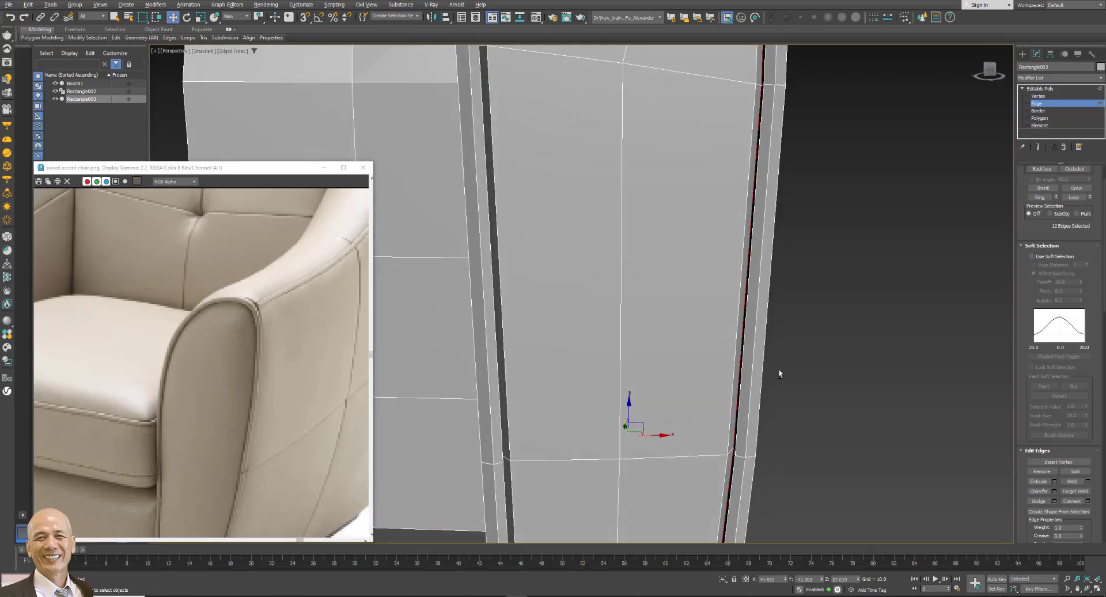
scroll(772, 427, down, 3)
scroll(772, 427, up, 3)
scroll(773, 433, up, 2)
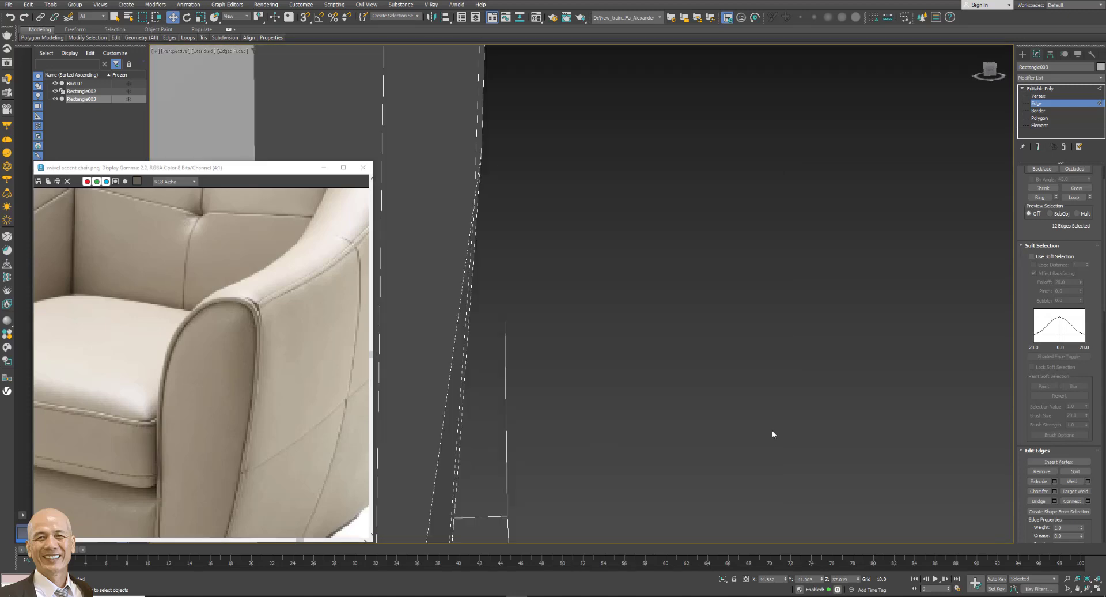
scroll(773, 433, down, 2)
click(1073, 580)
scroll(790, 481, up, 3)
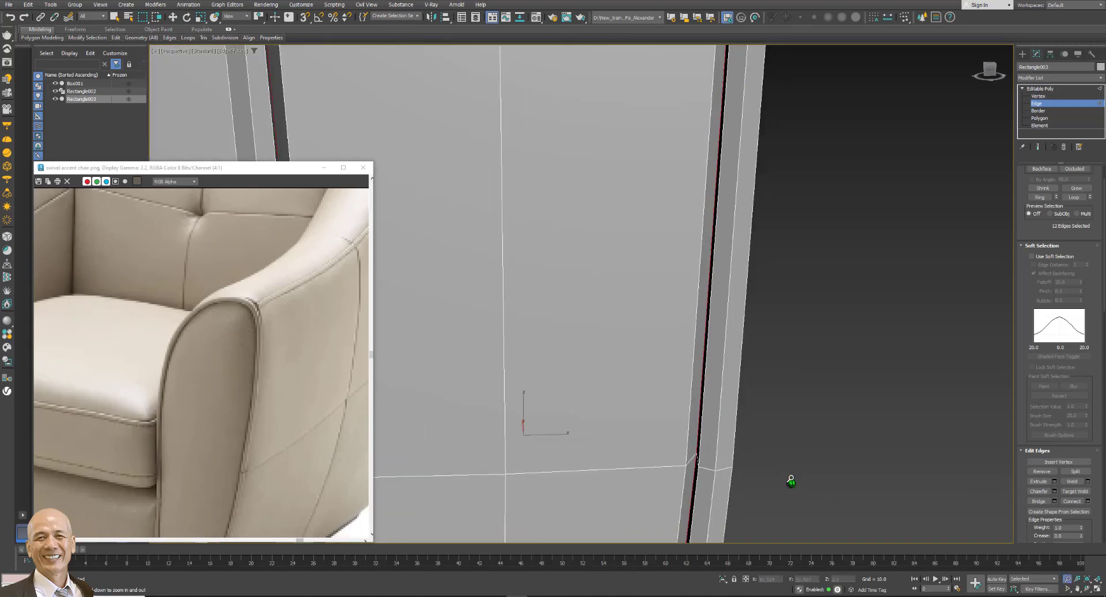
mouse_move(780, 452)
middle_down()
mouse_move(787, 399)
mouse_move(794, 437)
middle_up()
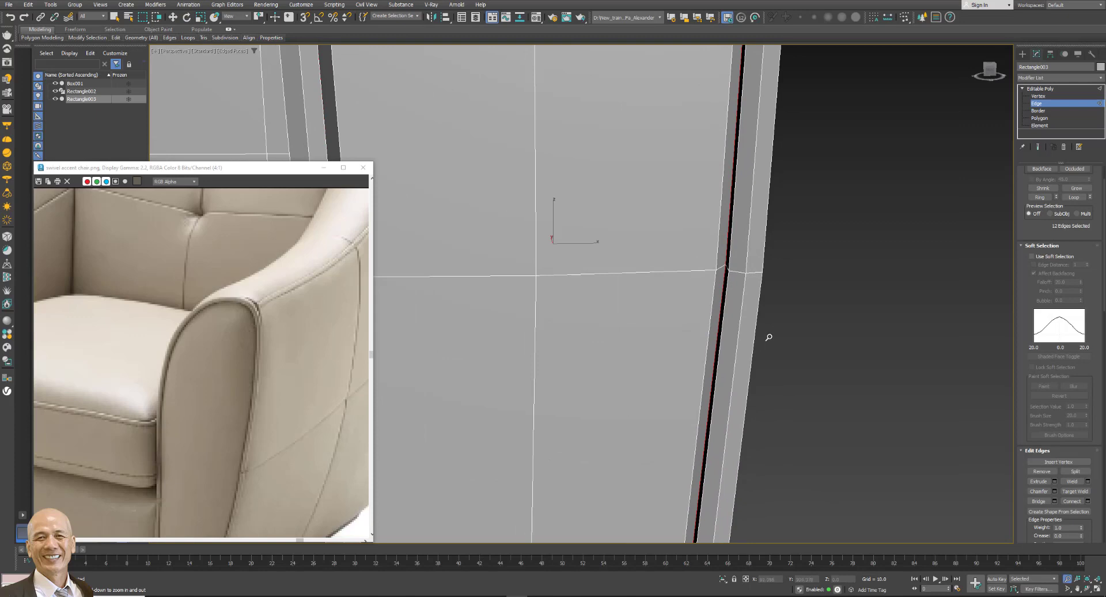
drag(769, 337, 769, 343)
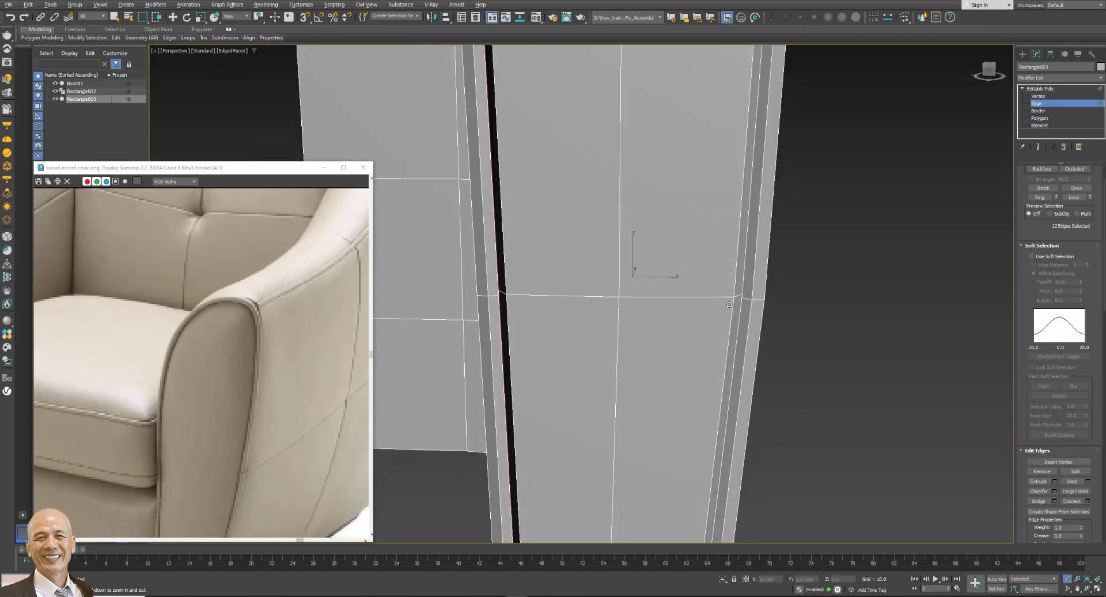
drag(757, 341, 744, 290)
key(w)
Ring an edge across the groove and connect it with a single lengthwise loop.
click(739, 296)
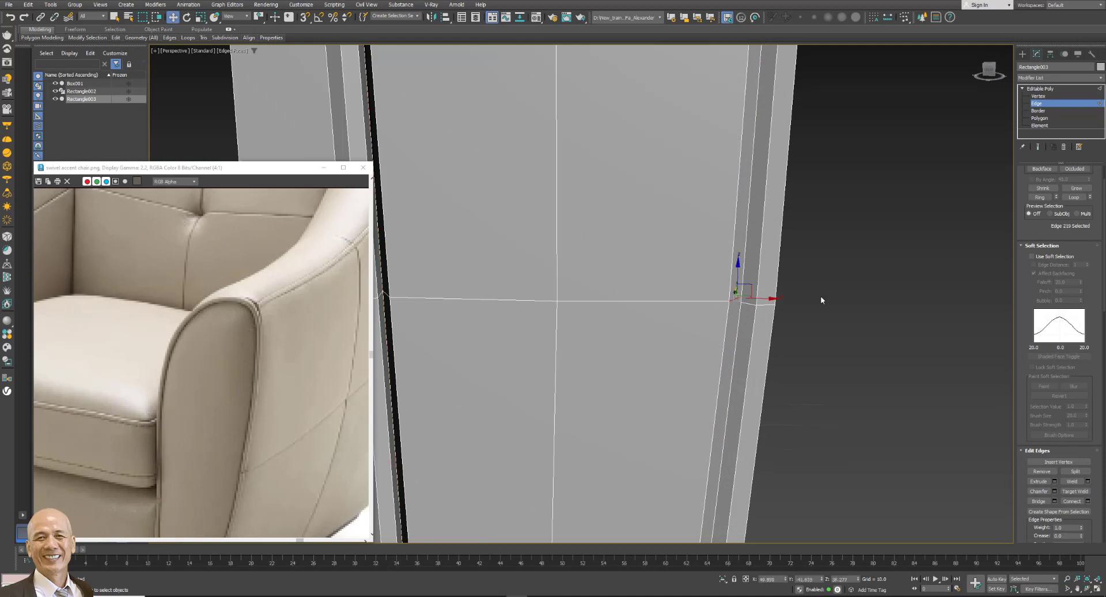
click(1036, 196)
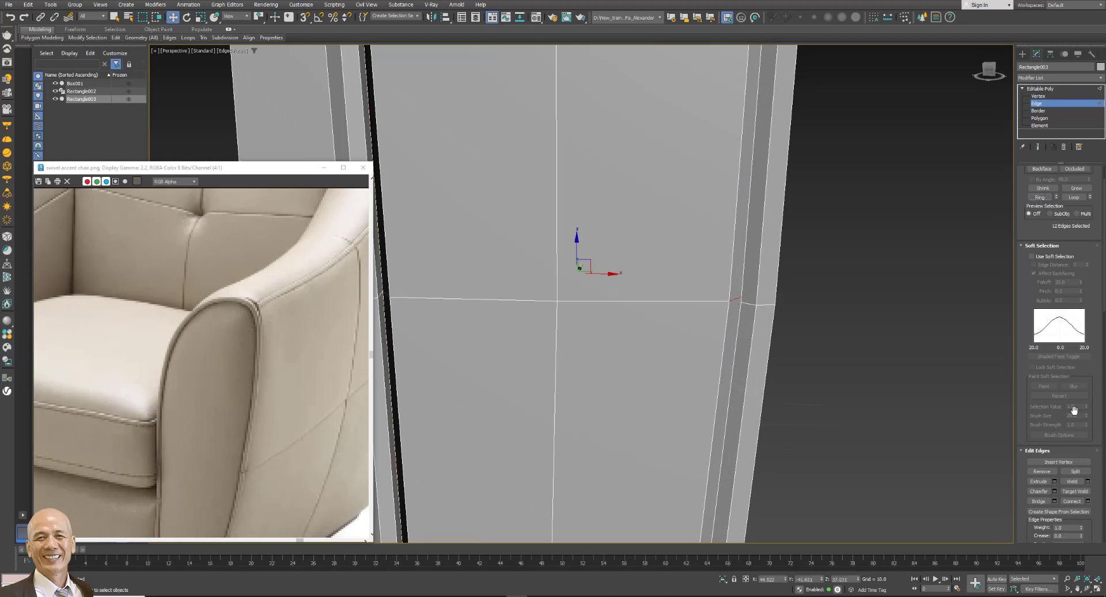
click(1088, 502)
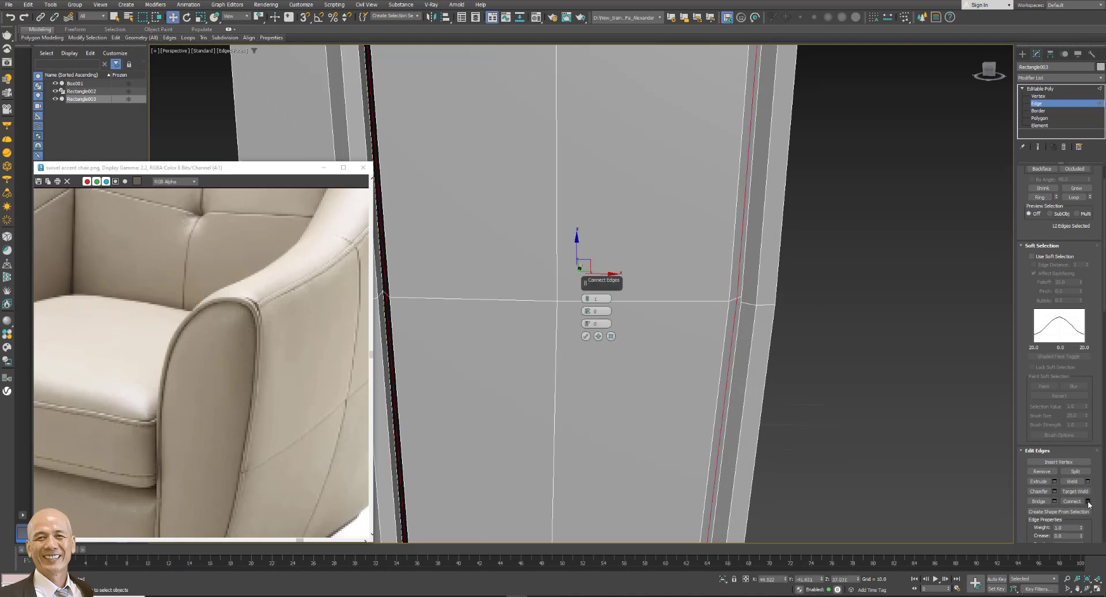
click(585, 336)
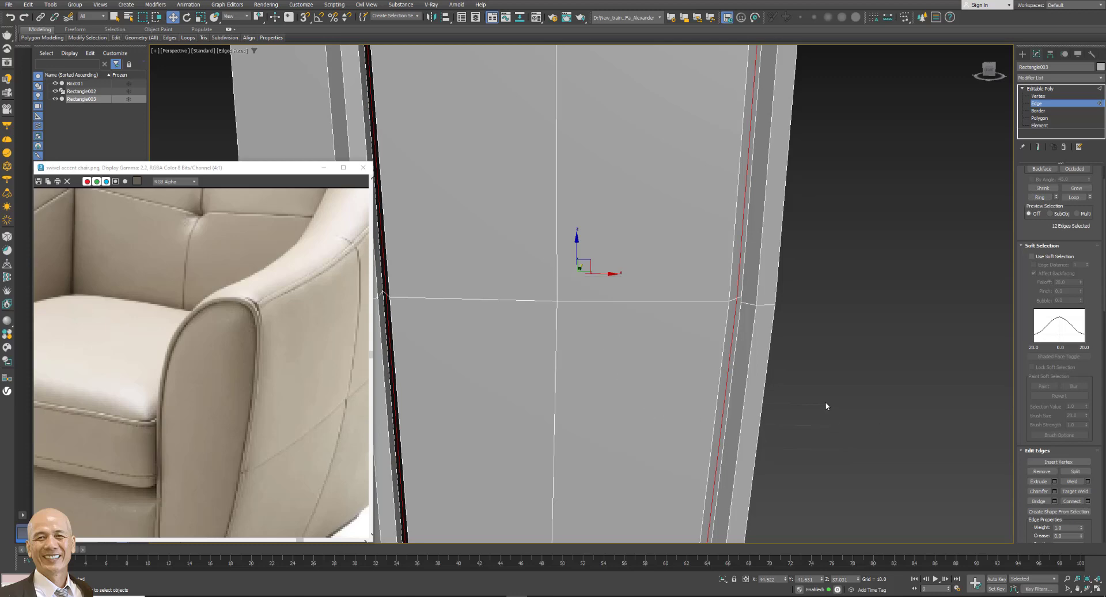
scroll(825, 406, down, 4)
alt+middle_drag(864, 390, 1035, 501)
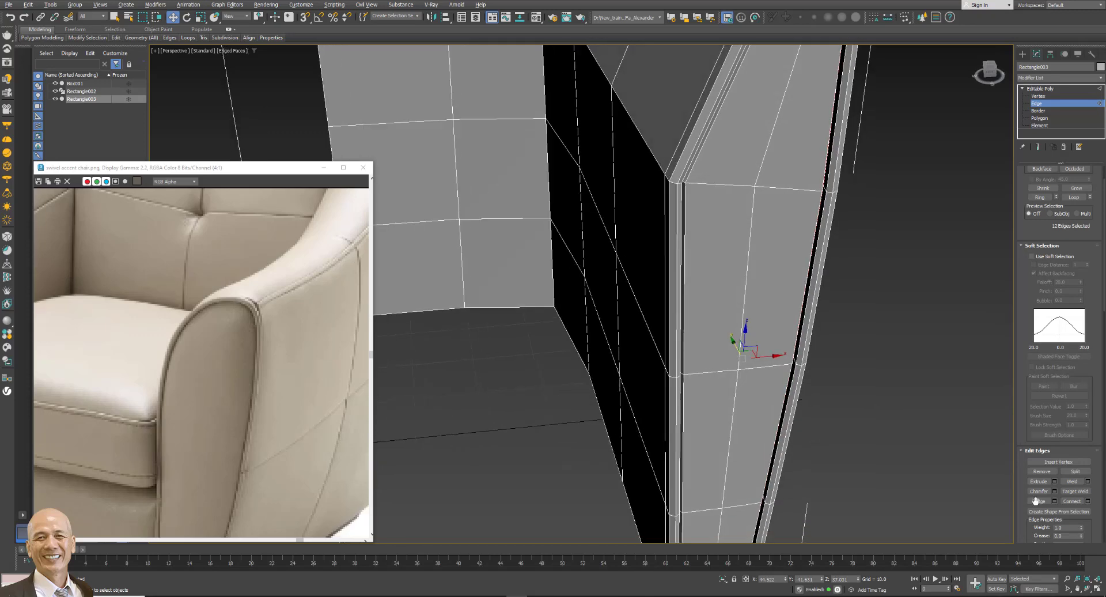
Select the side panel's vertical centre edge loop and move it right across the panel face.
click(1067, 578)
drag(730, 219, 729, 289)
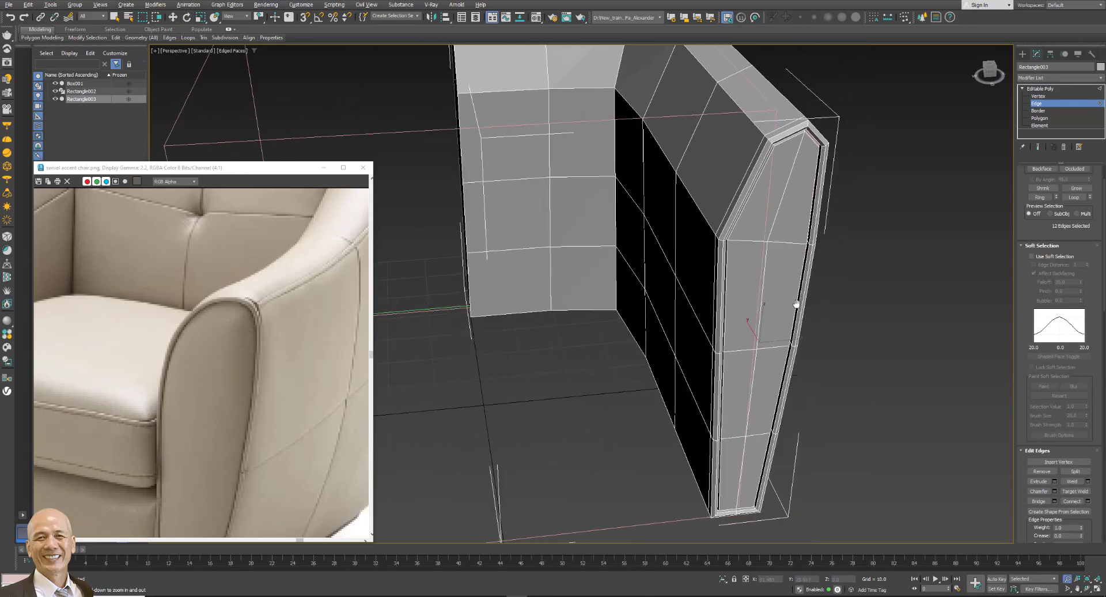
key(w)
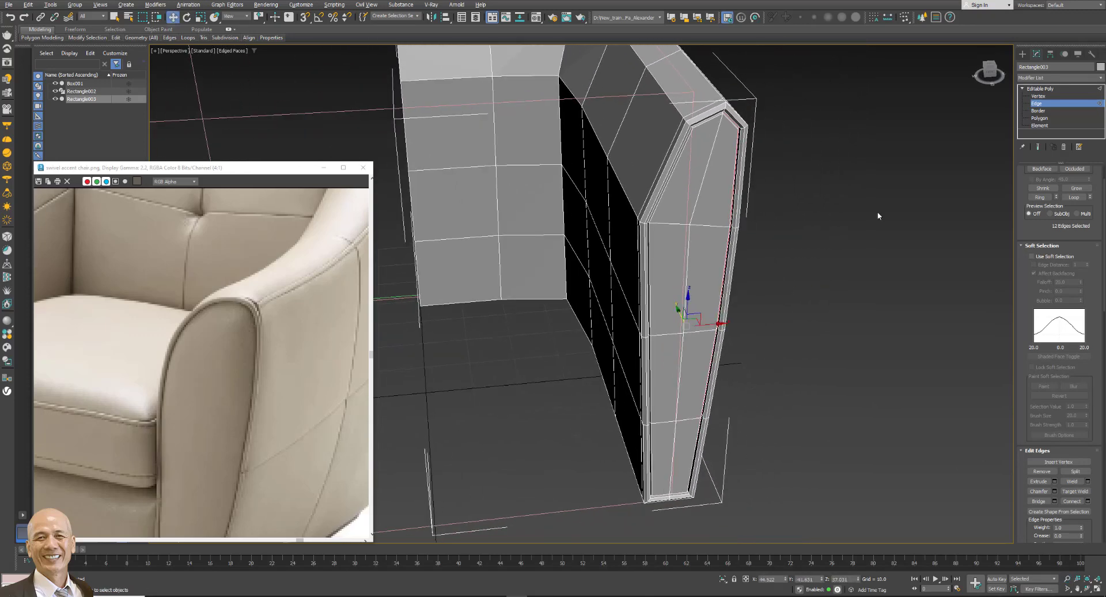
double_click(690, 279)
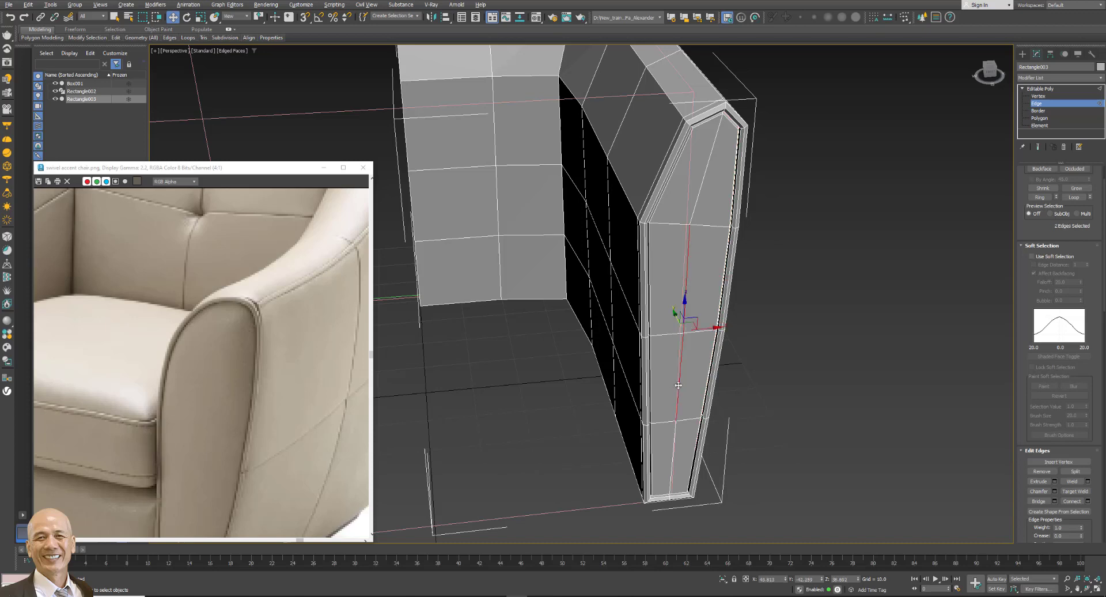
drag(681, 321, 683, 328)
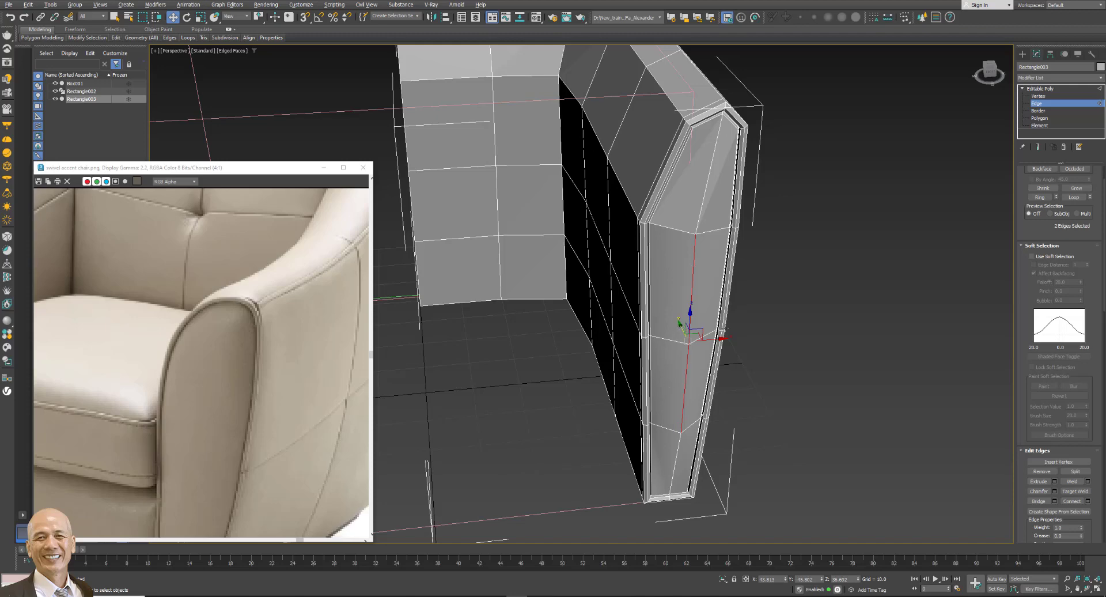
At Vertex level, nudge the shell's upper and lower front-end corner vertices (73, 74) slightly inward.
alt+middle_drag(772, 133, 776, 67)
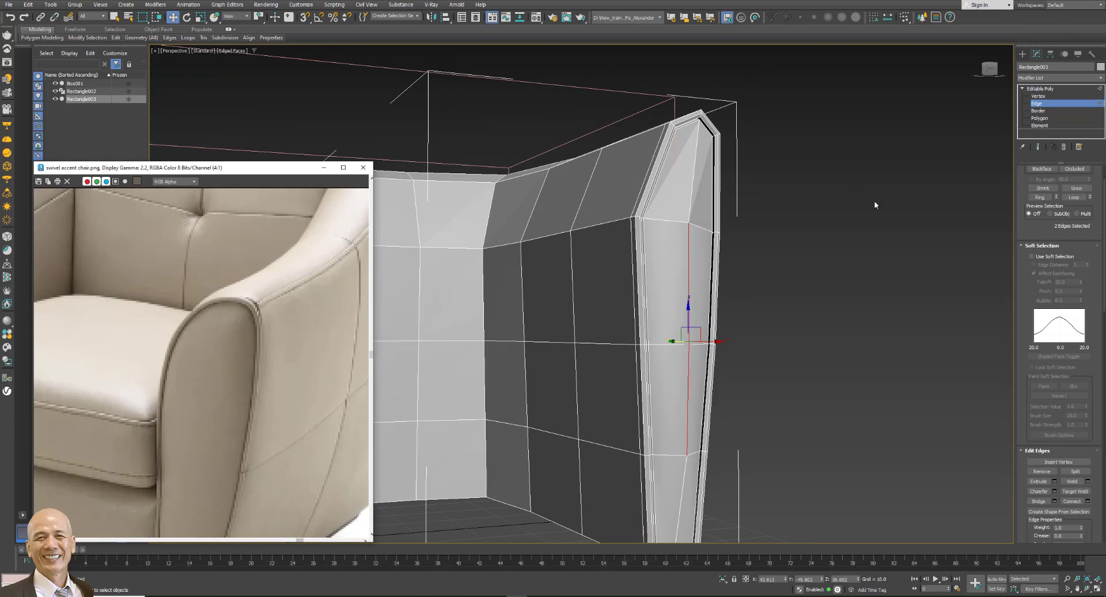
mouse_move(824, 211)
alt+middle_down()
mouse_move(781, 261)
mouse_move(864, 261)
mouse_move(870, 237)
alt+middle_up()
scroll(870, 253, up, 2)
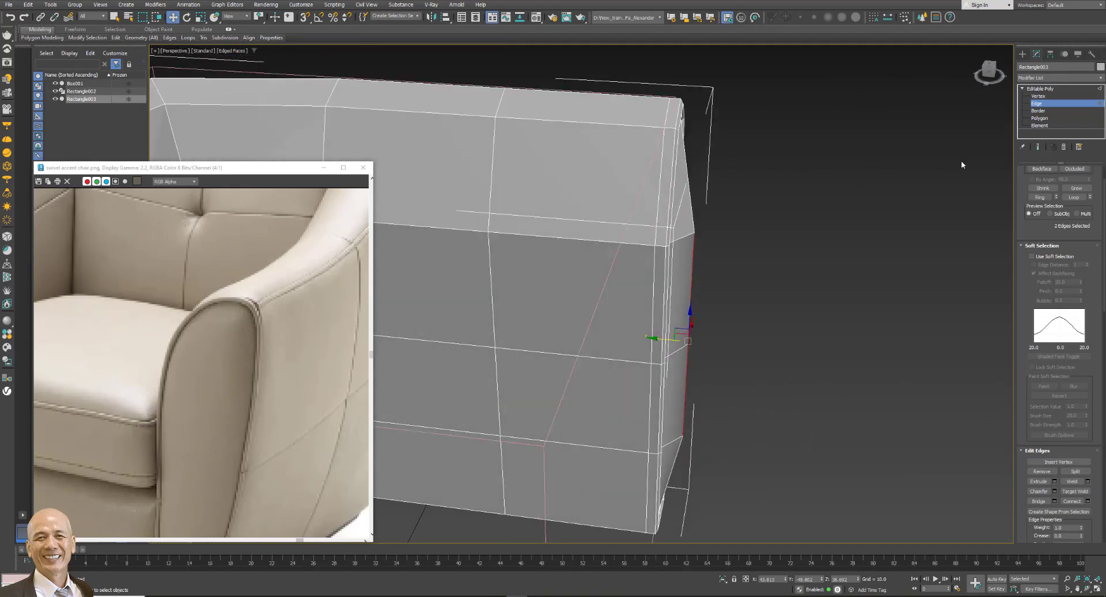
click(1039, 97)
click(670, 231)
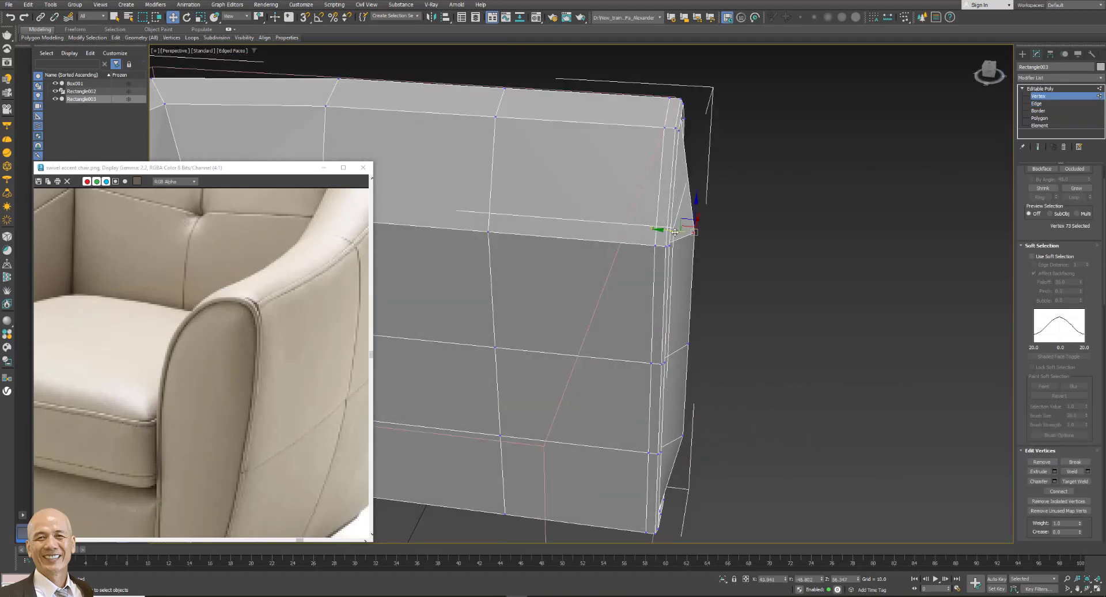
drag(671, 231, 672, 237)
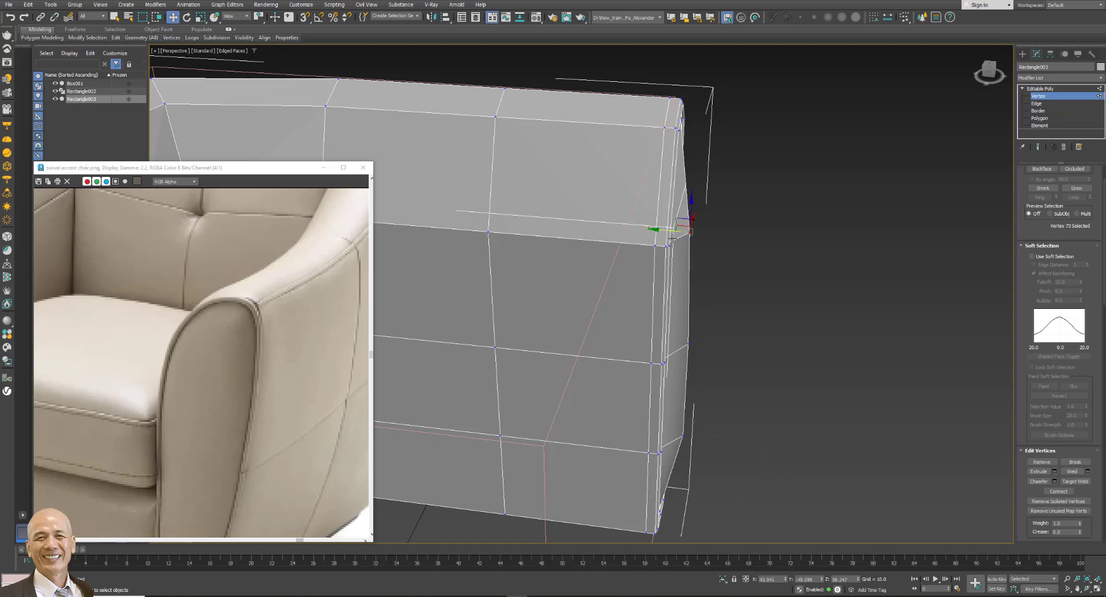
click(683, 436)
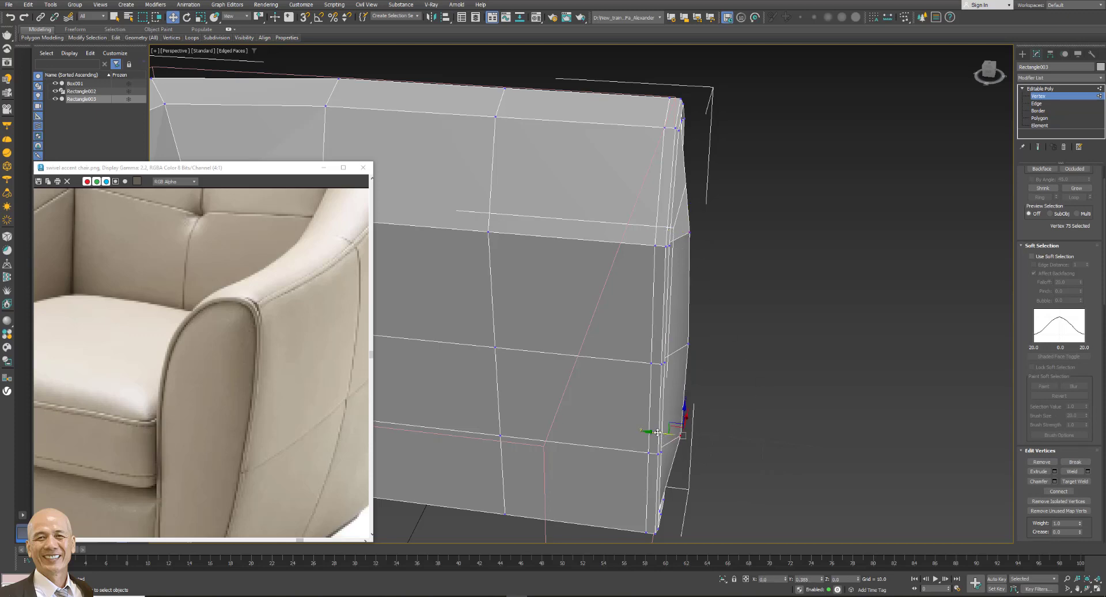
click(682, 239)
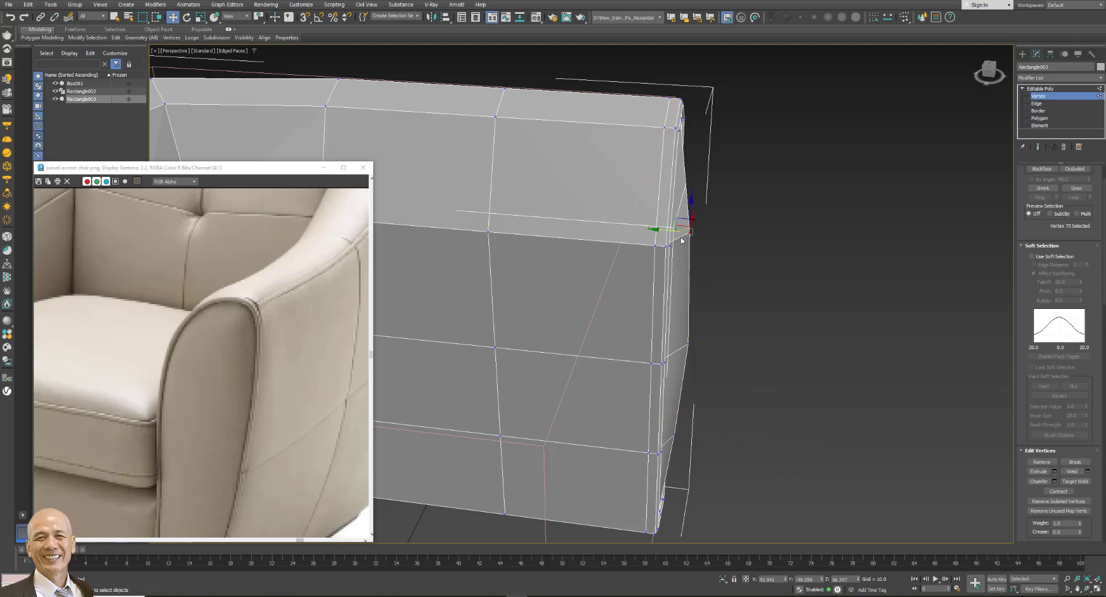
click(687, 345)
drag(669, 348, 671, 342)
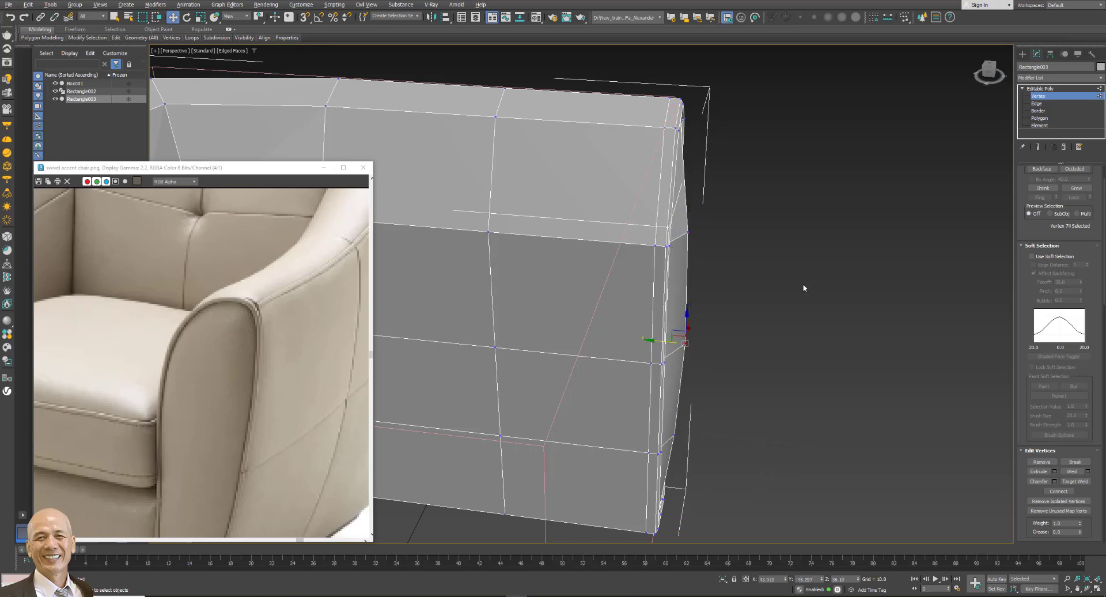
mouse_move(804, 288)
alt+middle_down()
mouse_move(770, 296)
mouse_move(793, 246)
mouse_move(842, 309)
alt+middle_up()
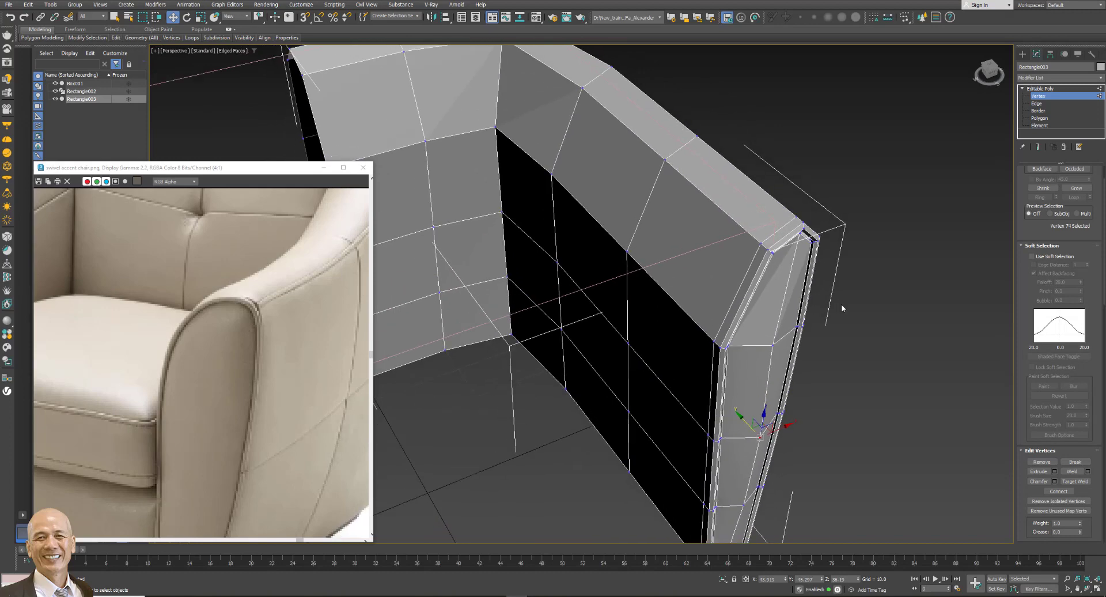
At Polygon level, select the ten polygons forming the strip along the shell's front edge.
click(1039, 118)
click(743, 294)
ctrl+click(781, 231)
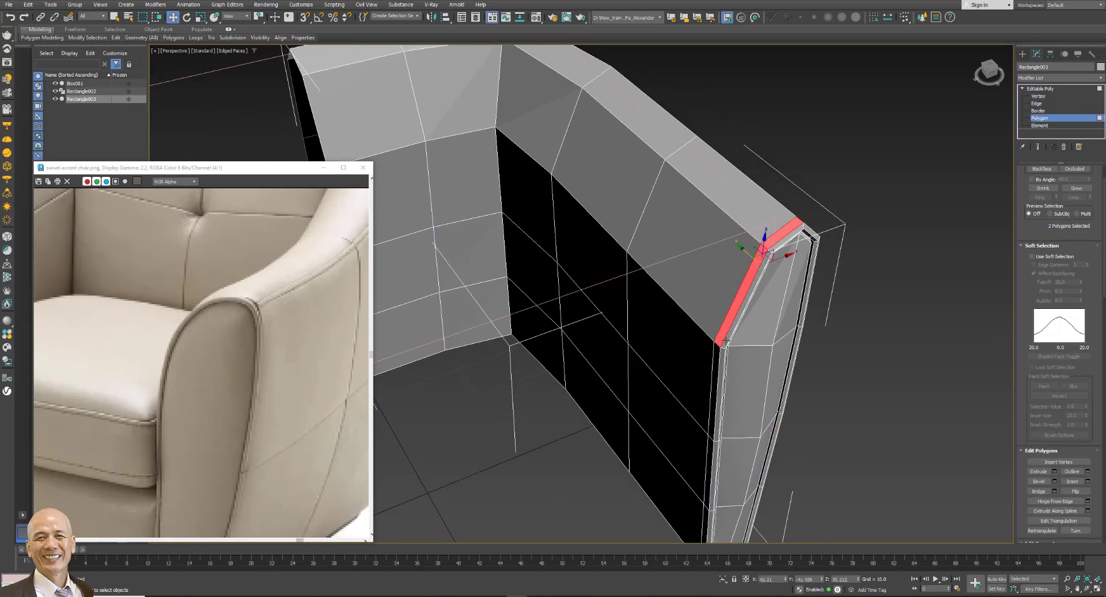
ctrl+click(714, 363)
alt+middle_drag(714, 363, 727, 283)
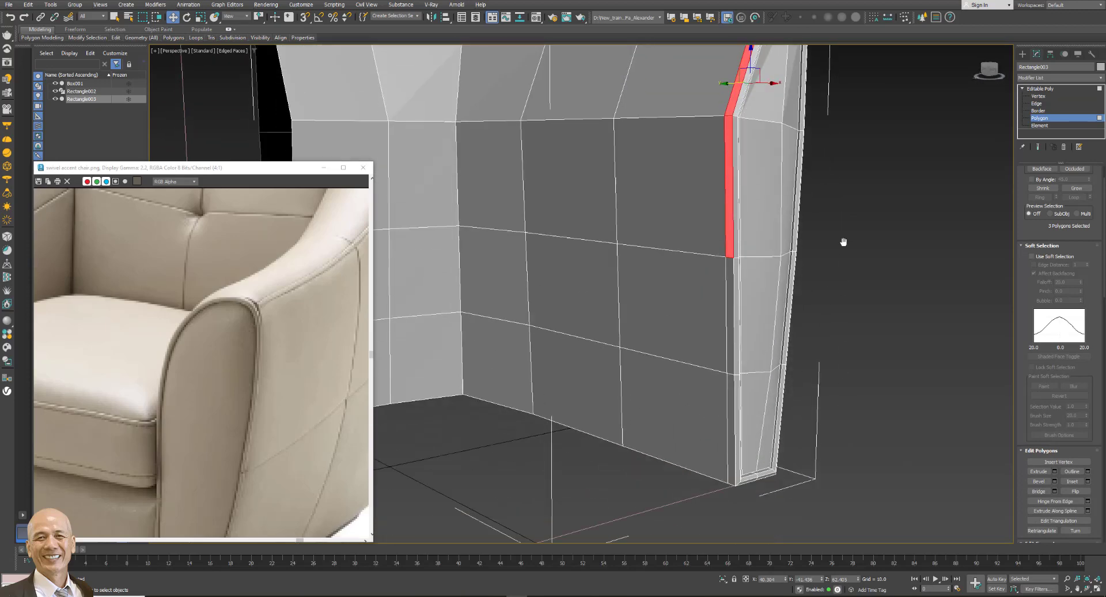
ctrl+click(727, 282)
ctrl+click(729, 395)
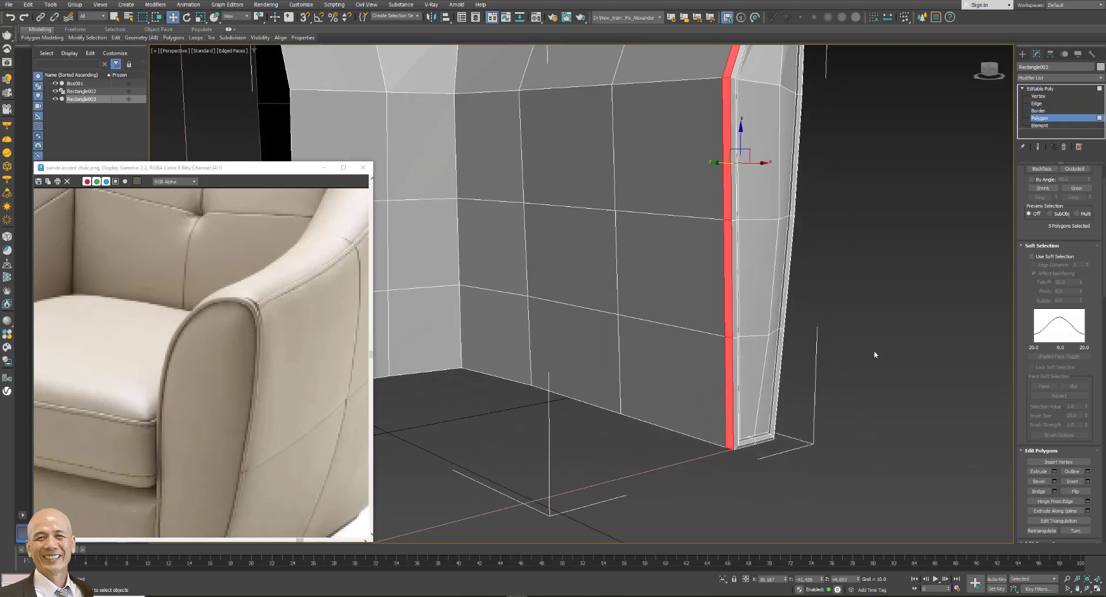
alt+middle_drag(876, 354, 772, 321)
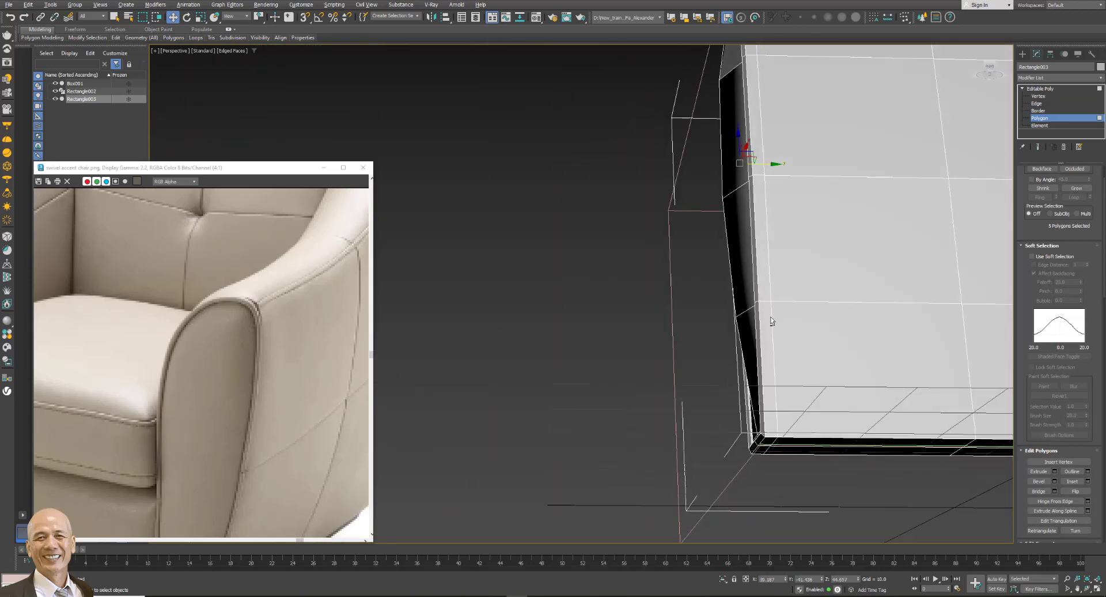
ctrl+click(768, 412)
ctrl+click(767, 287)
mouse_move(815, 223)
alt+middle_down()
mouse_move(786, 224)
mouse_move(843, 252)
mouse_move(714, 298)
alt+middle_up()
ctrl+click(771, 202)
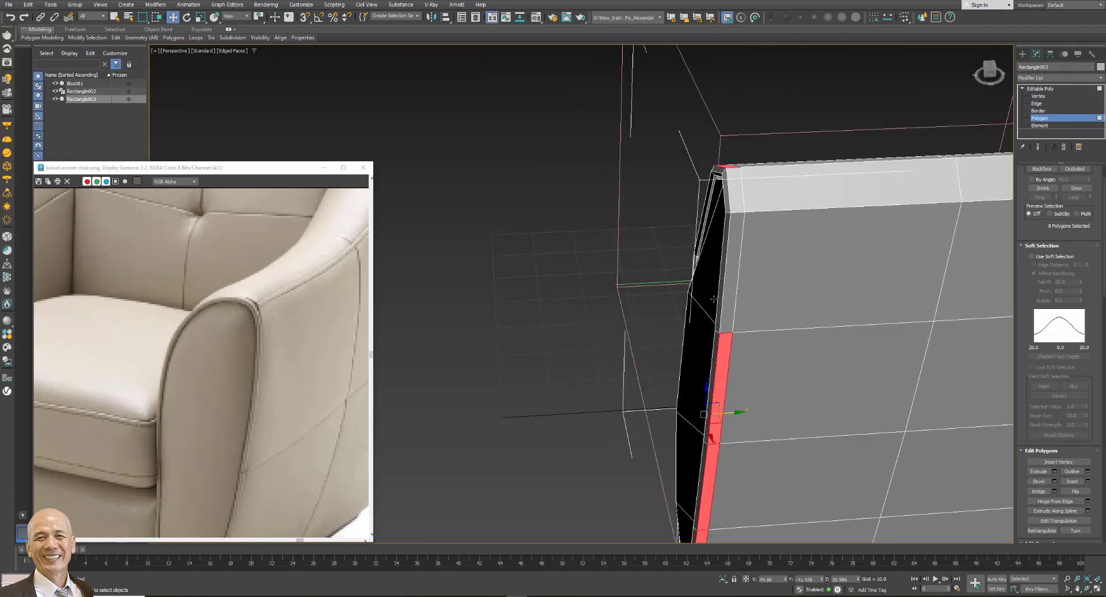
ctrl+click(729, 271)
ctrl+click(733, 190)
mouse_move(672, 346)
alt+middle_down()
mouse_move(672, 323)
mouse_move(736, 324)
mouse_move(710, 324)
alt+middle_up()
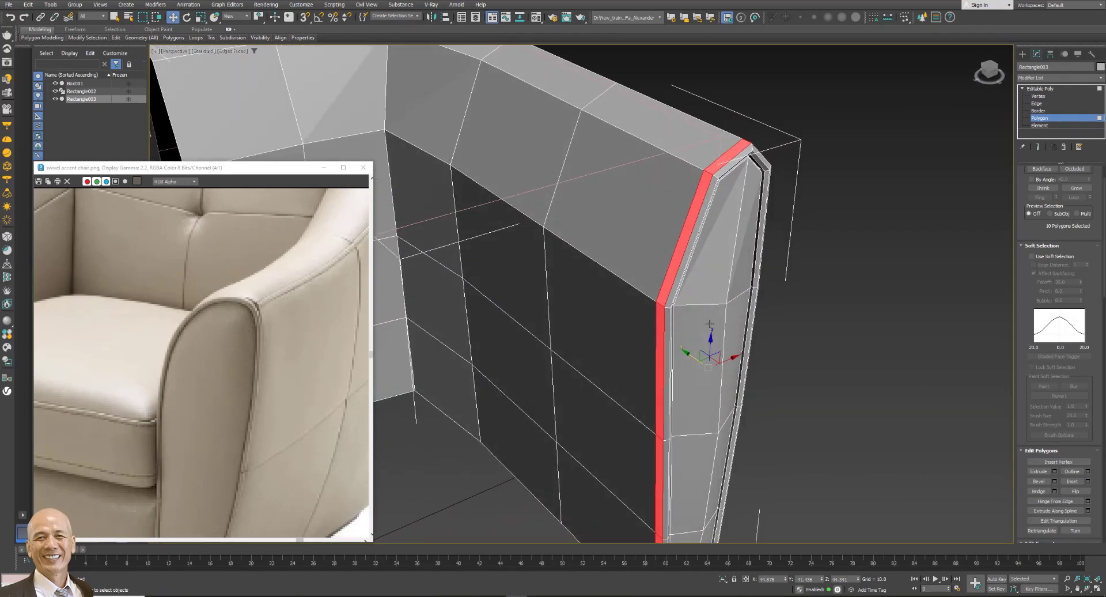
Extrude the strip as a Group by 0.422, then clear the selection.
click(1053, 471)
click(597, 299)
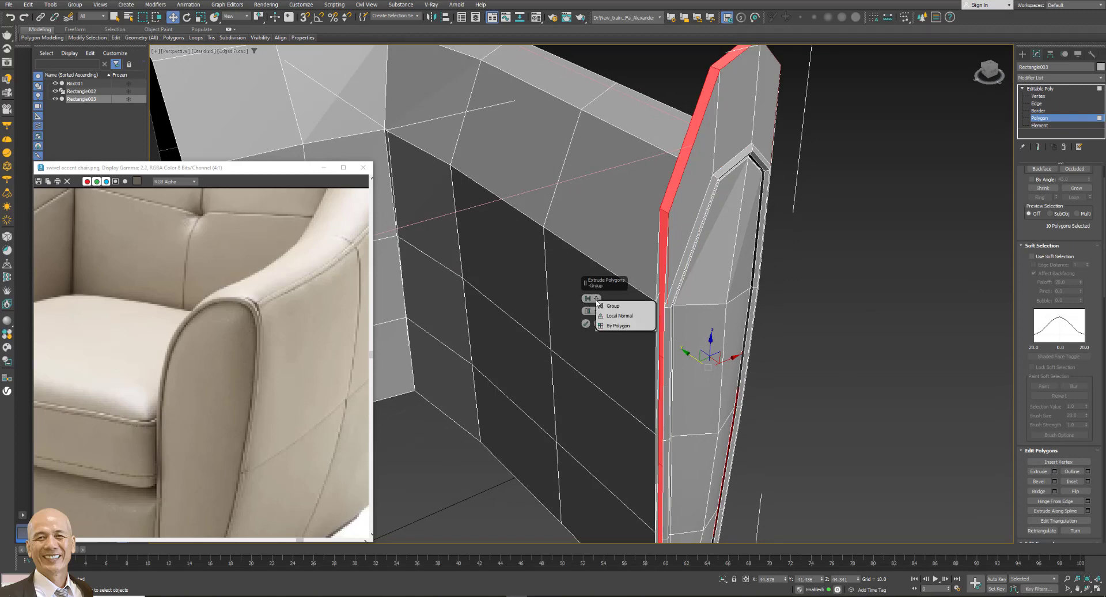
click(611, 306)
drag(586, 323, 587, 309)
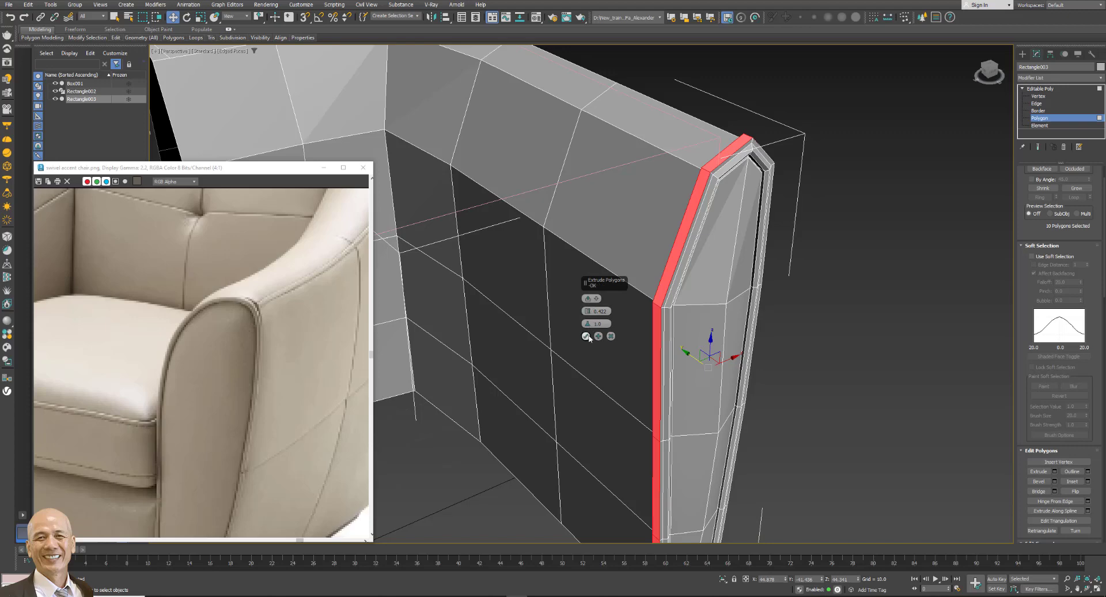
click(586, 336)
click(870, 309)
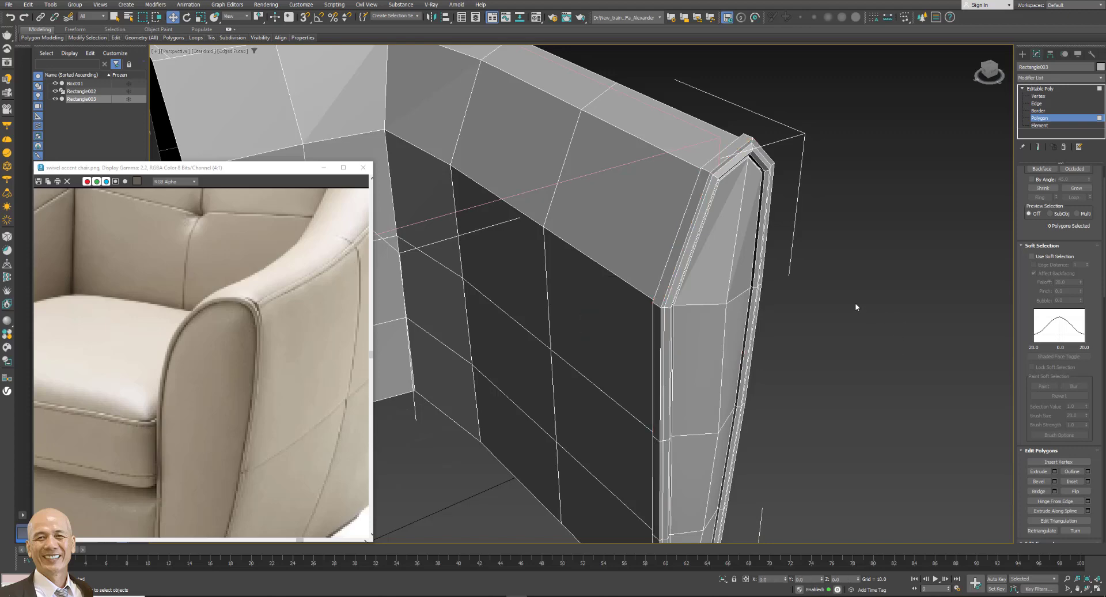
scroll(855, 300, up, 2)
Remove the unneeded edge loop from the shell's front end.
mouse_move(852, 293)
alt+middle_down()
mouse_move(881, 309)
mouse_move(827, 187)
mouse_move(760, 308)
alt+middle_up()
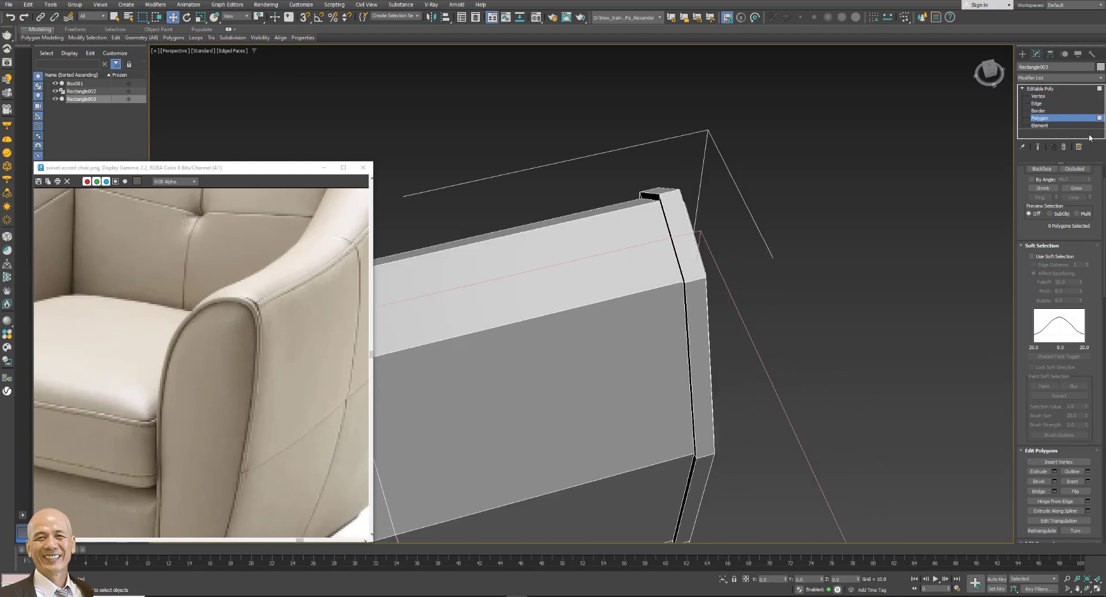
click(657, 196)
click(1035, 104)
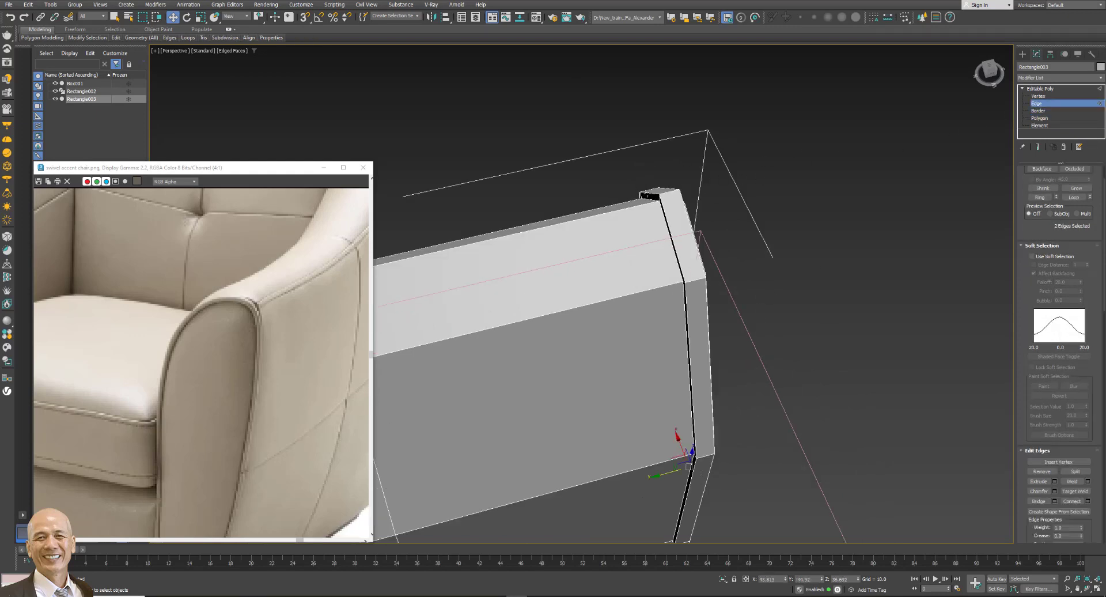
click(662, 202)
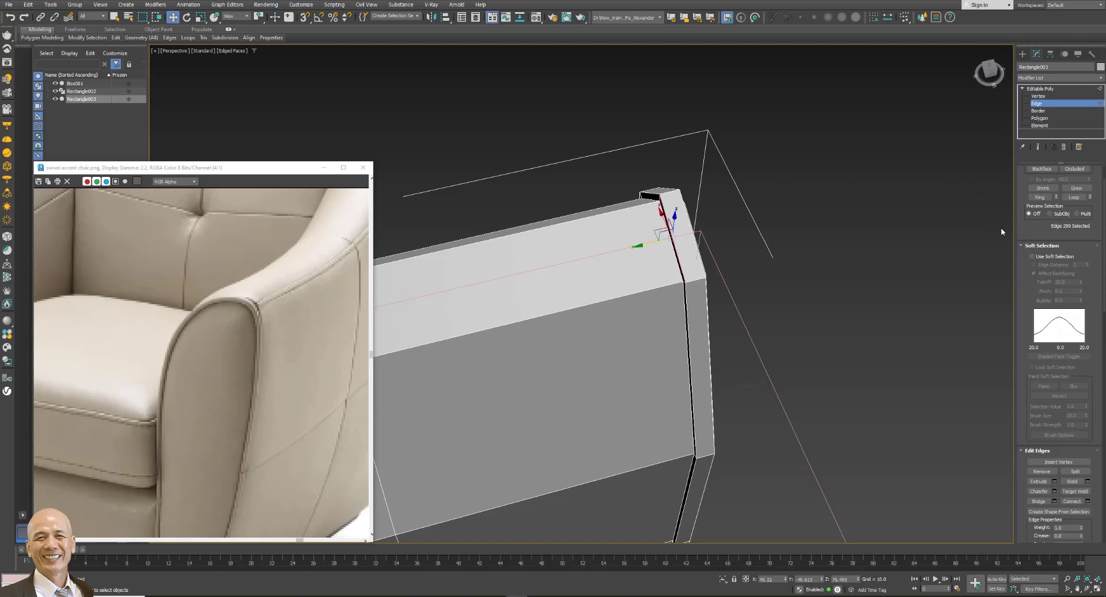
click(1083, 199)
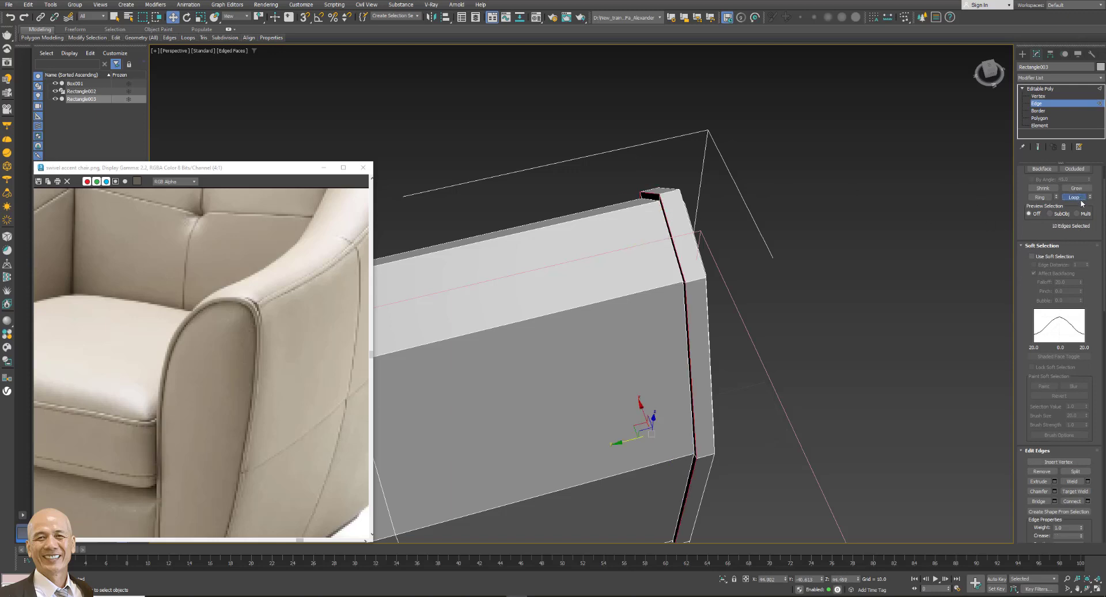
click(1044, 474)
Select the edge loop at the shell corner and slide it slightly sideways.
mouse_move(782, 321)
alt+middle_down()
mouse_move(752, 307)
mouse_move(779, 310)
mouse_move(721, 246)
alt+middle_up()
scroll(766, 284, up, 3)
alt+middle_drag(766, 284, 759, 284)
scroll(766, 285, up, 2)
scroll(766, 286, up, 2)
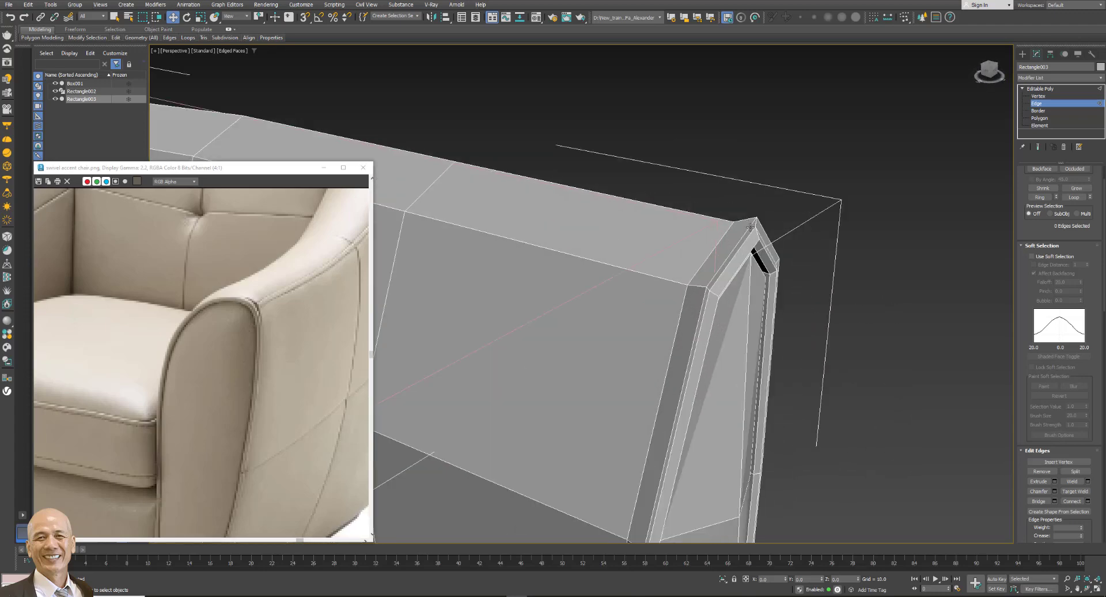
click(750, 227)
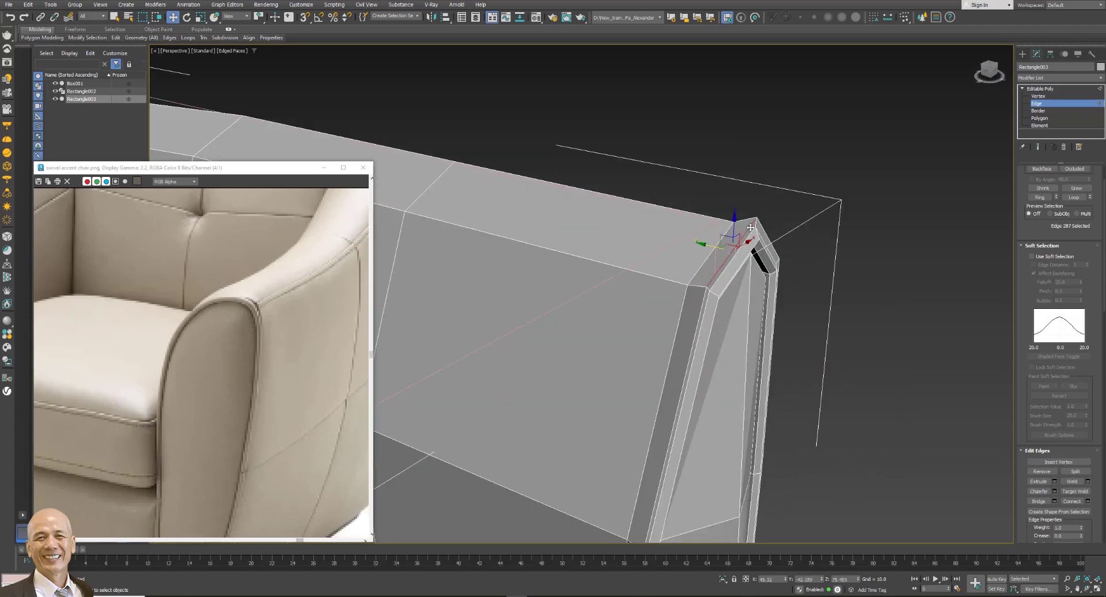
click(1074, 196)
scroll(736, 383, up, 2)
scroll(742, 311, up, 2)
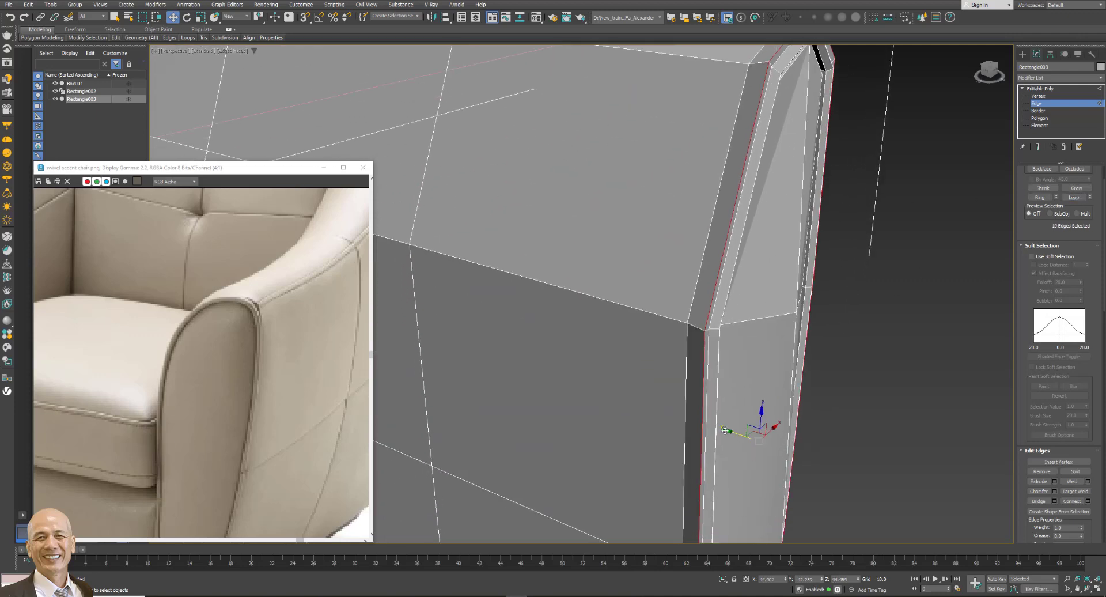
drag(725, 430, 723, 428)
scroll(741, 364, down, 3)
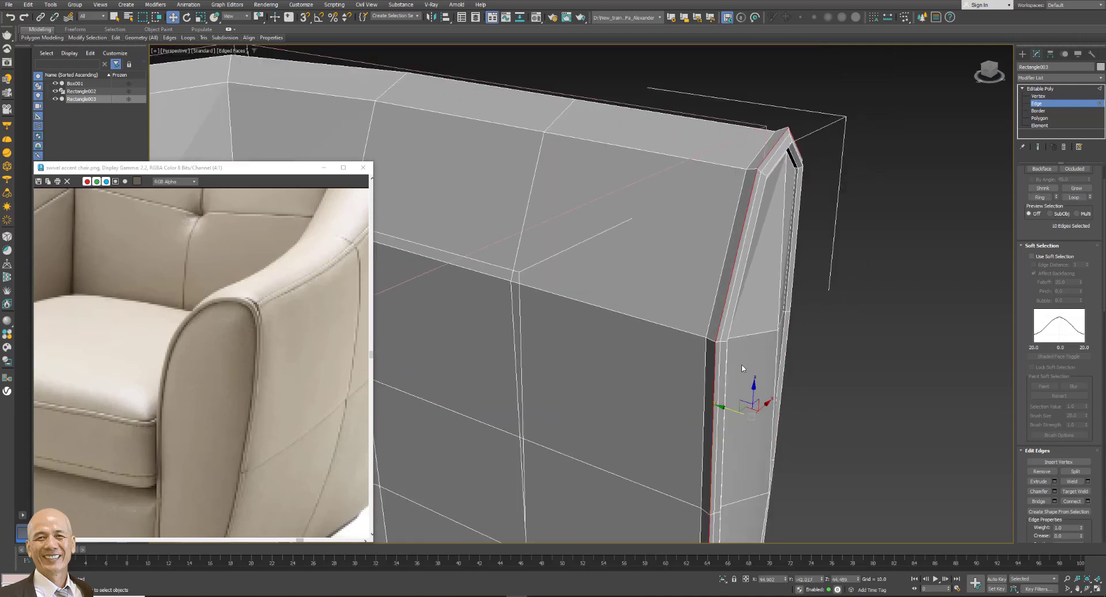
Select the vertical edge loop running from an edge on the top surface.
click(713, 294)
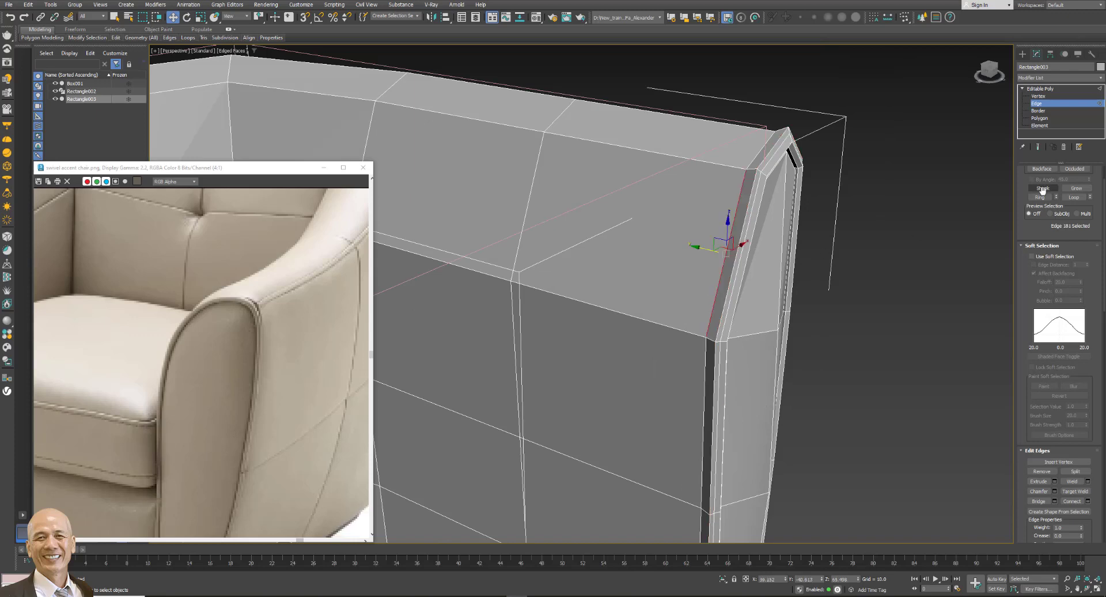
click(1075, 197)
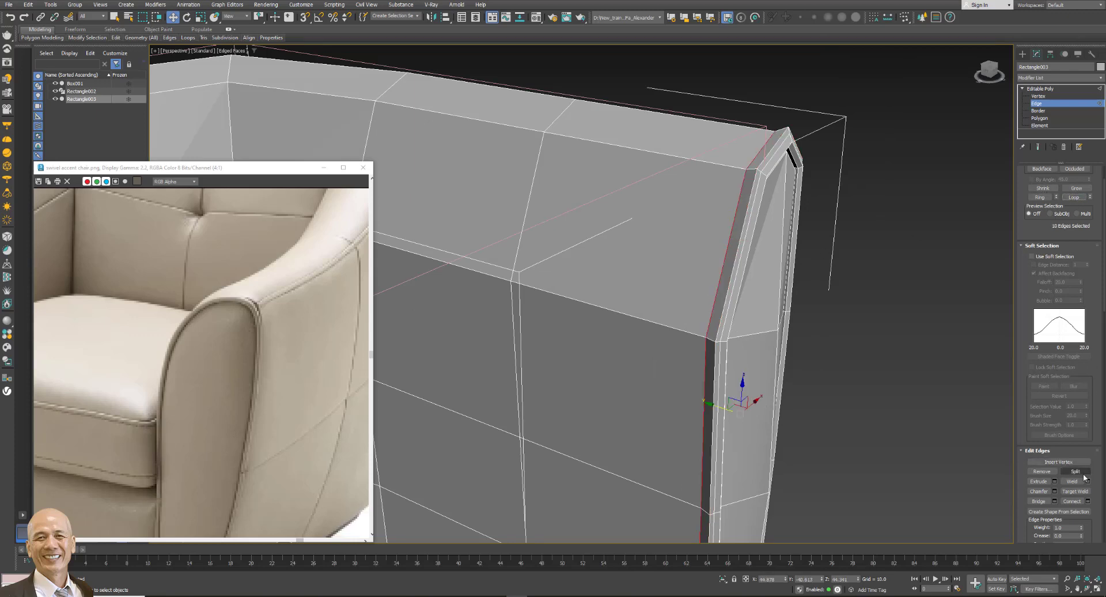
scroll(1083, 483, down, 2)
scroll(1083, 483, down, 1)
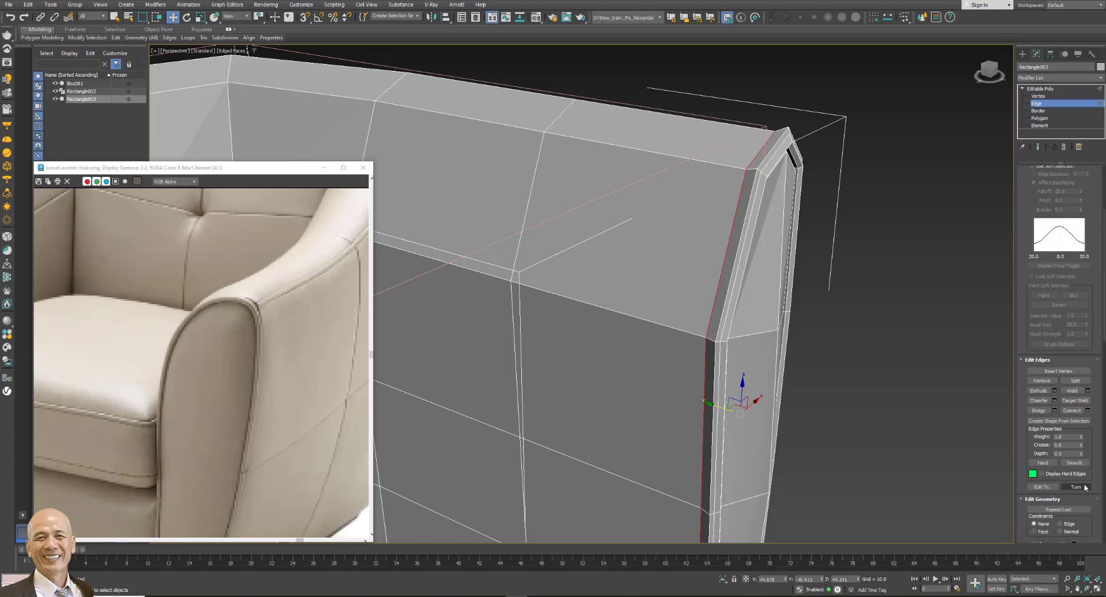
scroll(1086, 488, down, 1)
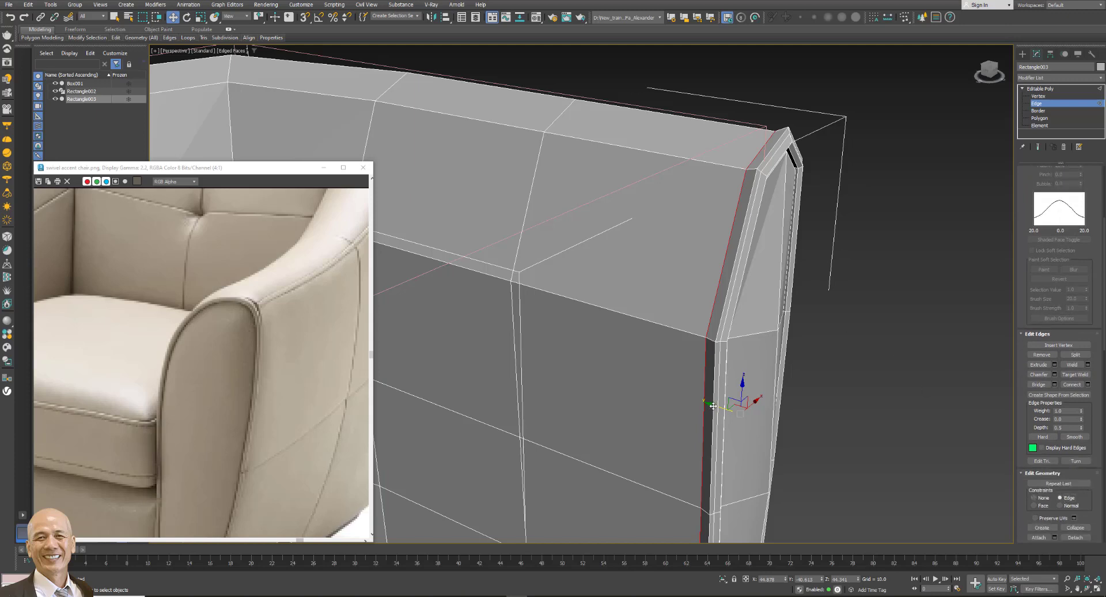
Slide the selected loop toward the trim band and shift a backrest vertical loop left.
drag(713, 406, 662, 402)
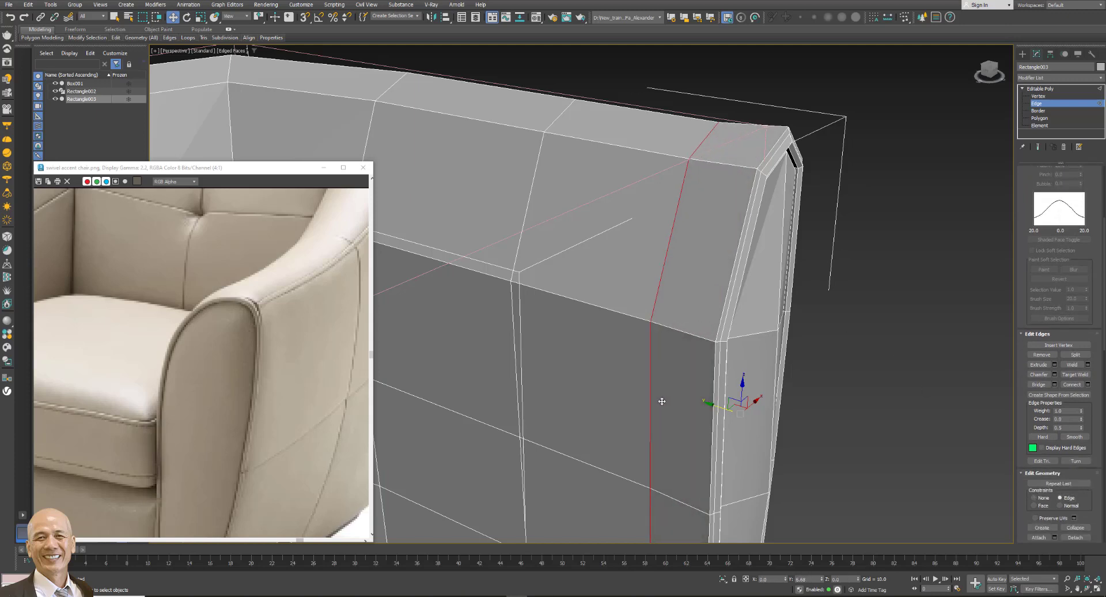
scroll(662, 401, down, 5)
scroll(662, 403, up, 3)
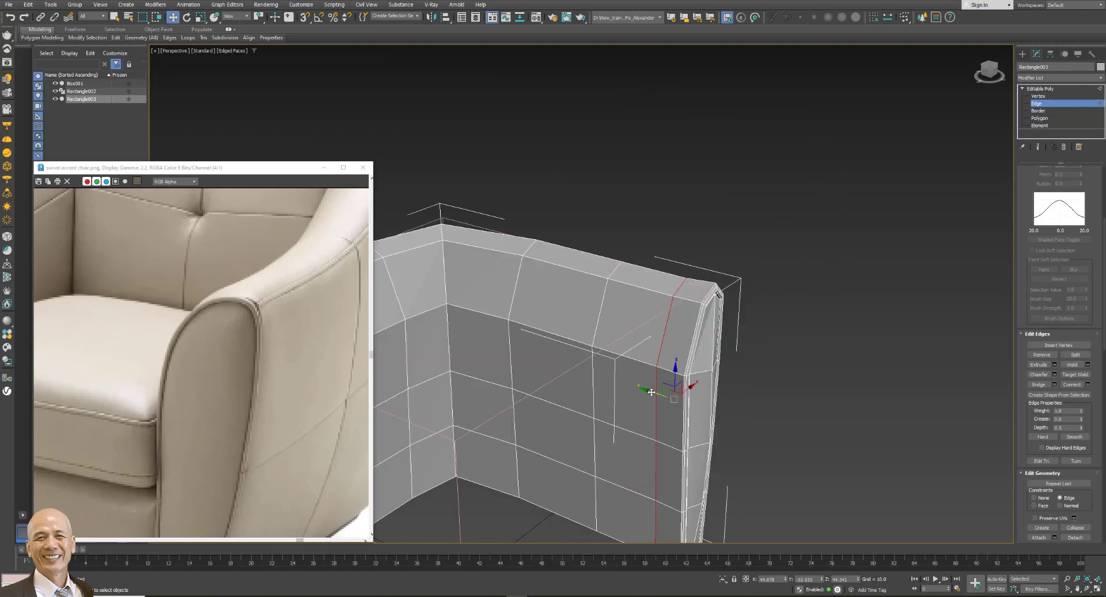
click(592, 389)
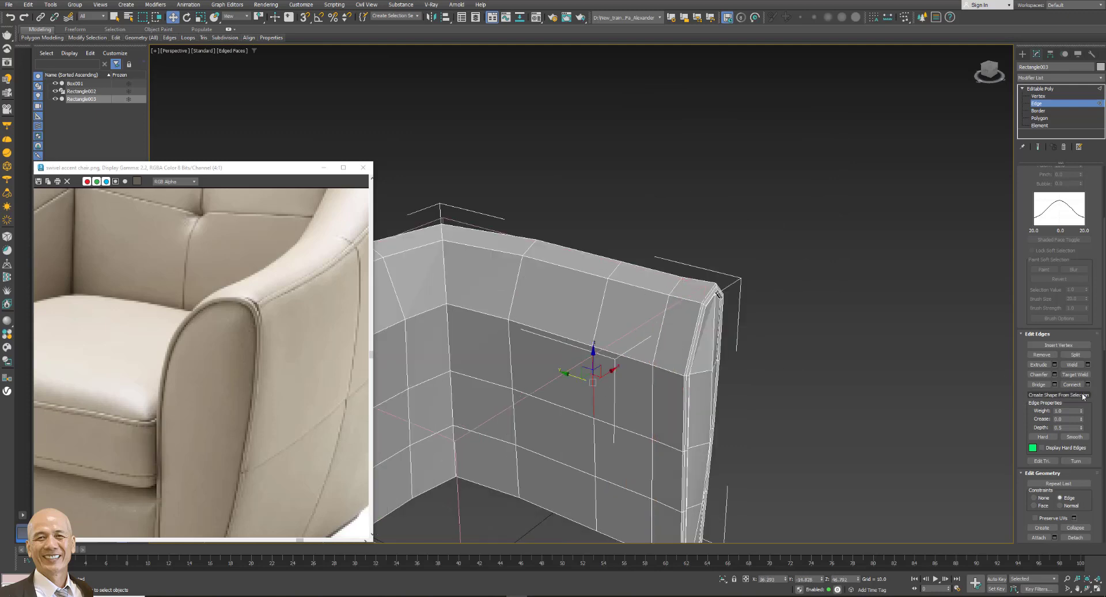
scroll(1101, 495, up, 5)
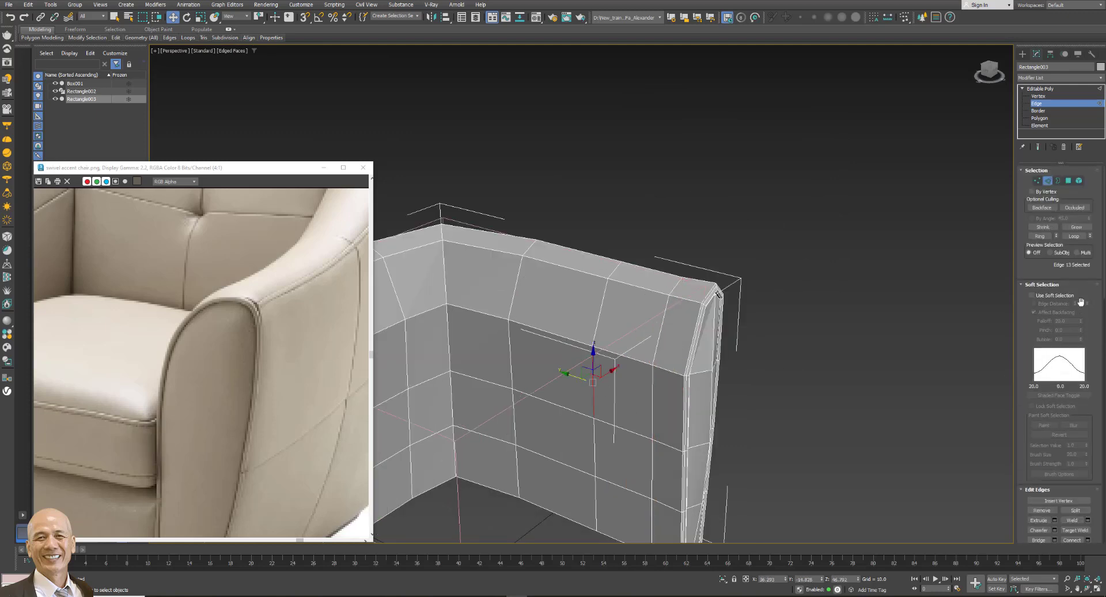
click(1074, 236)
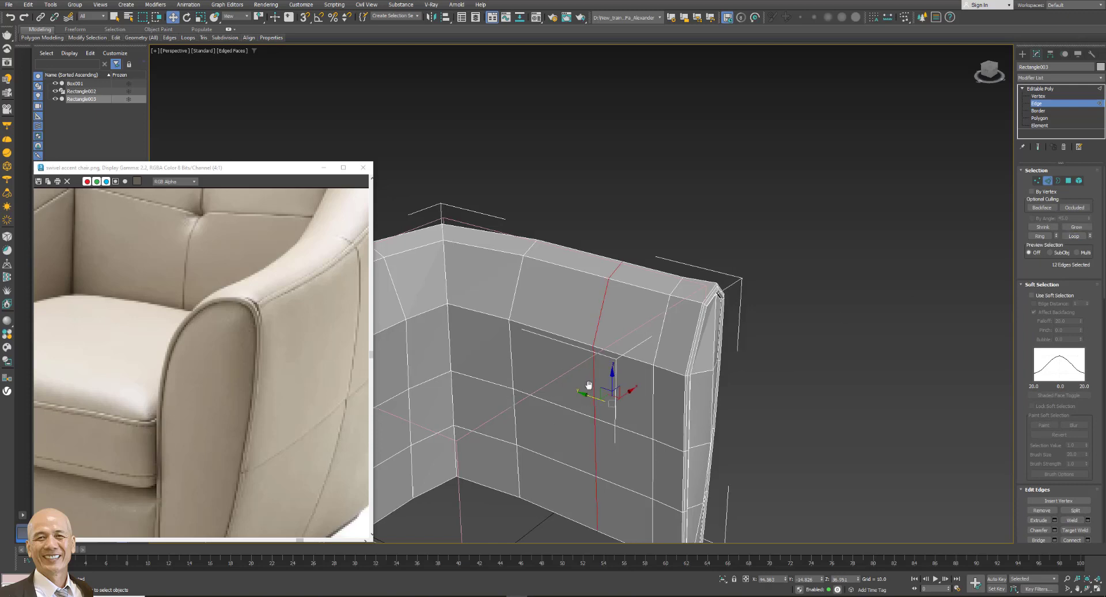
scroll(587, 385, down, 3)
drag(722, 359, 592, 356)
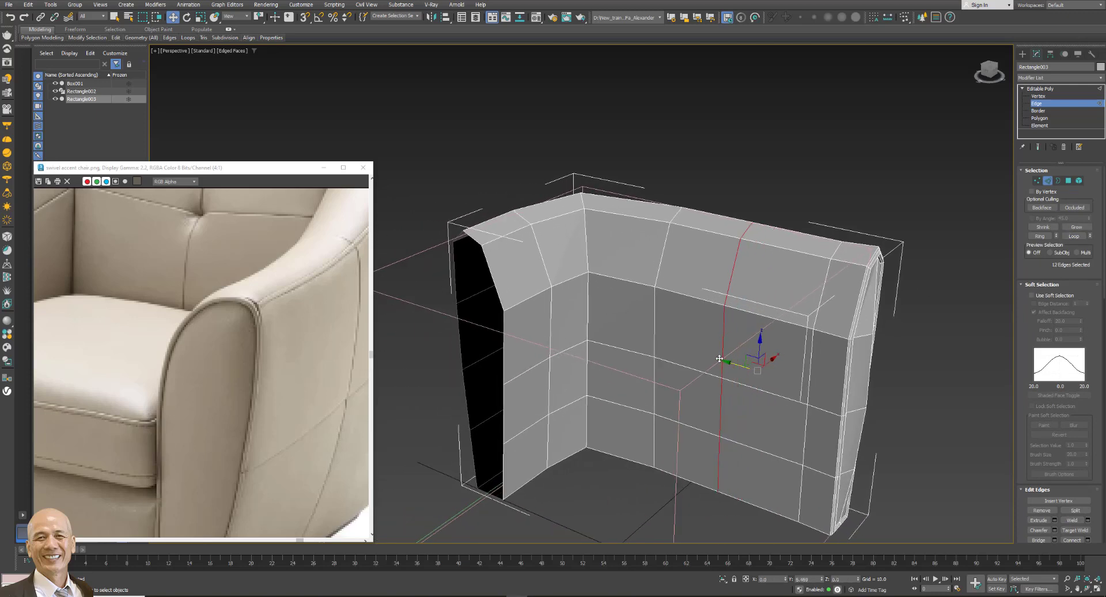
Shift a second vertical backrest loop slightly left and return to object level.
click(653, 338)
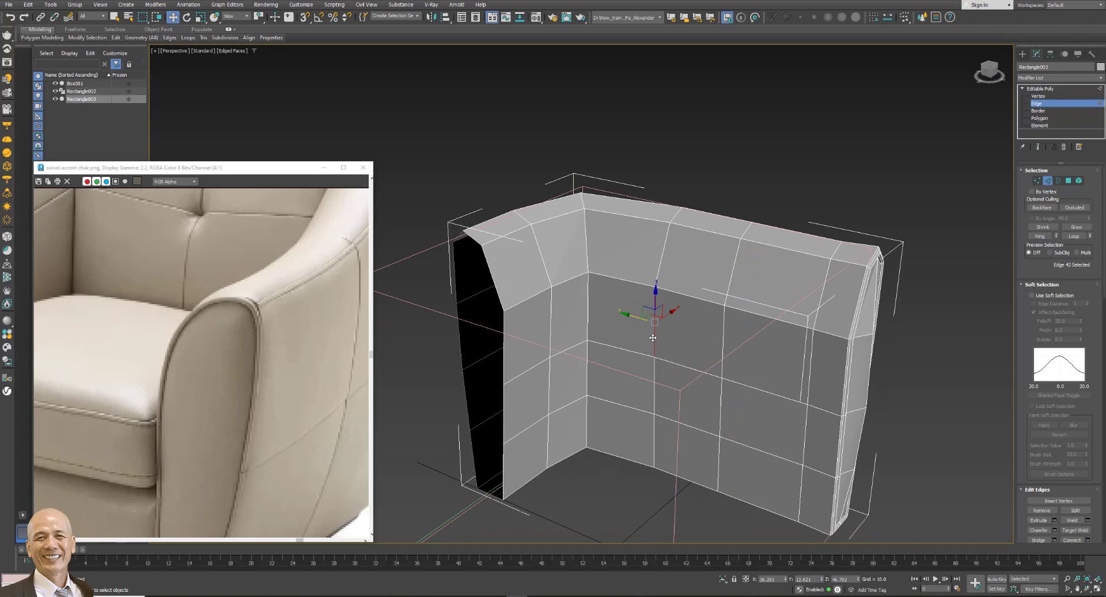
click(1074, 236)
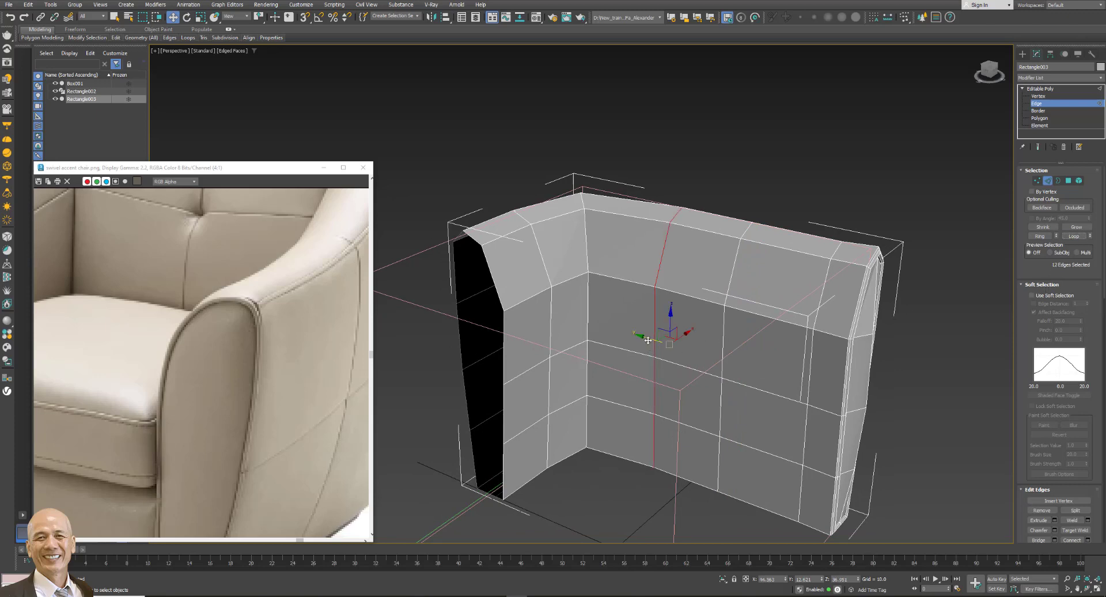
drag(648, 340, 642, 335)
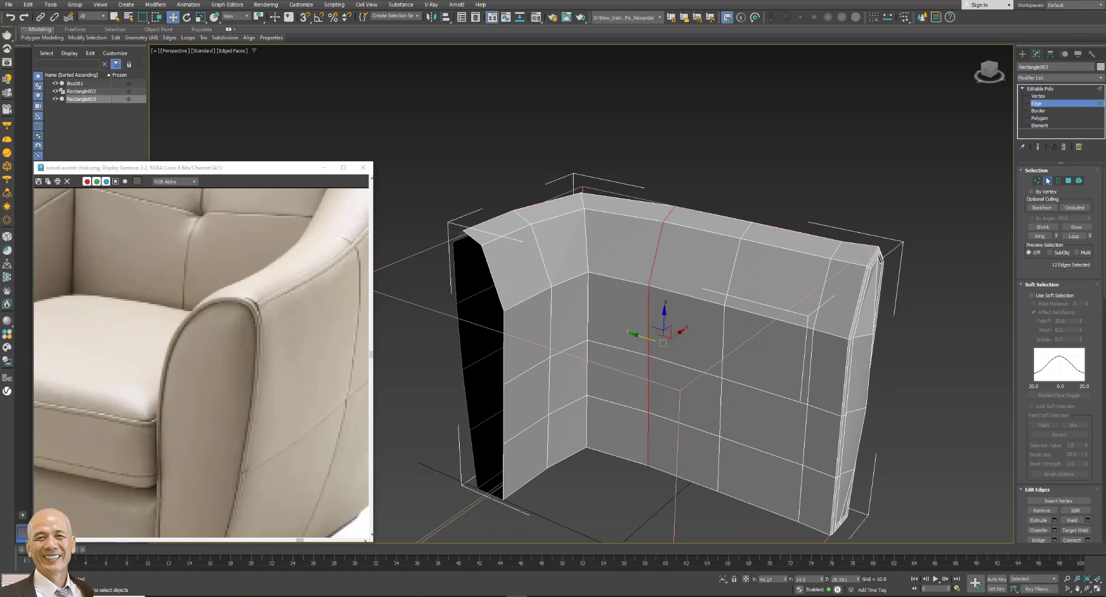
click(1047, 181)
alt+middle_drag(943, 416, 909, 415)
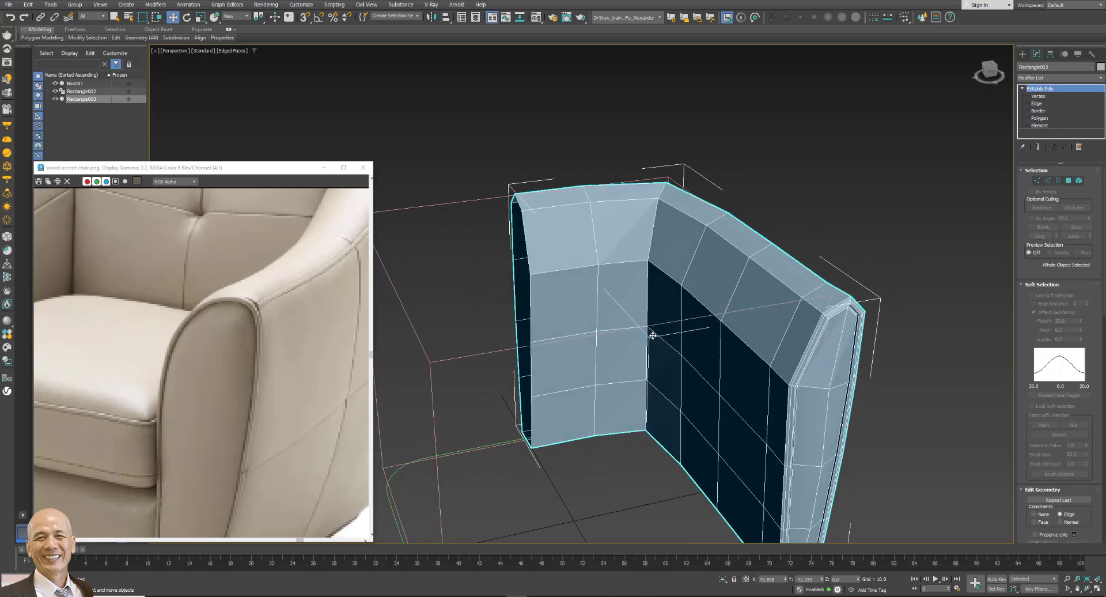
Connect the arm's horizontal edge ring with one vertical edge, then enable Target Weld.
scroll(653, 336, up, 3)
click(1048, 180)
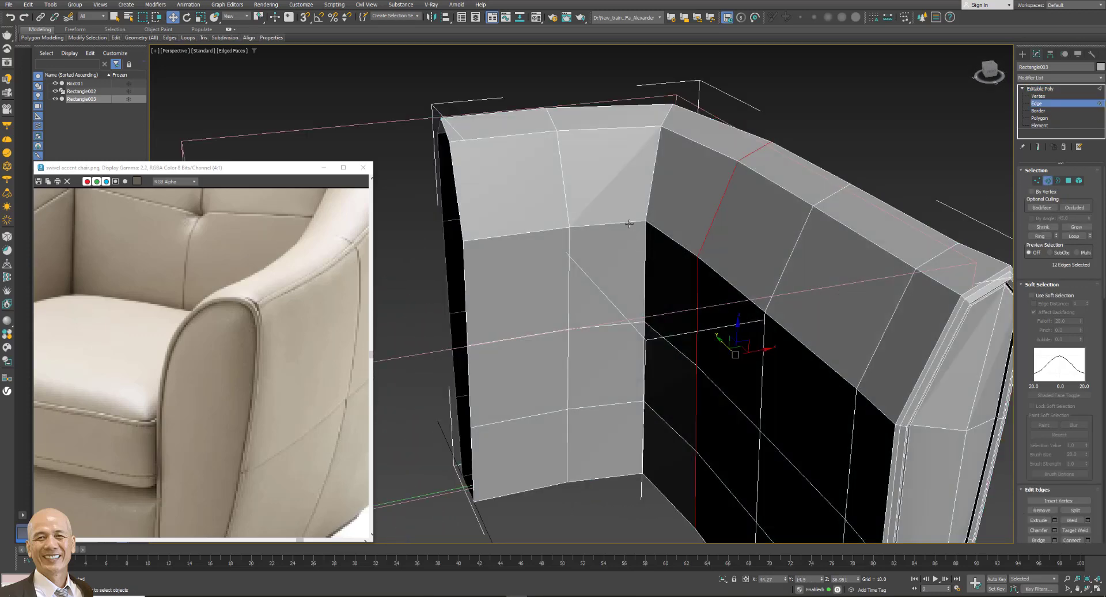
click(608, 223)
click(1040, 236)
scroll(1093, 379, down, 3)
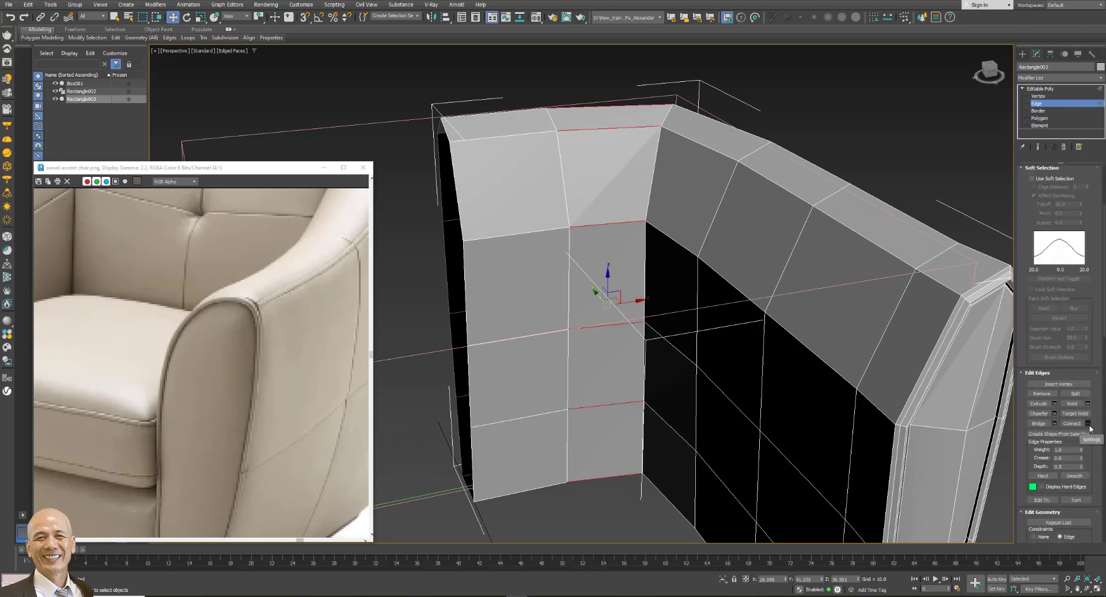
click(1088, 425)
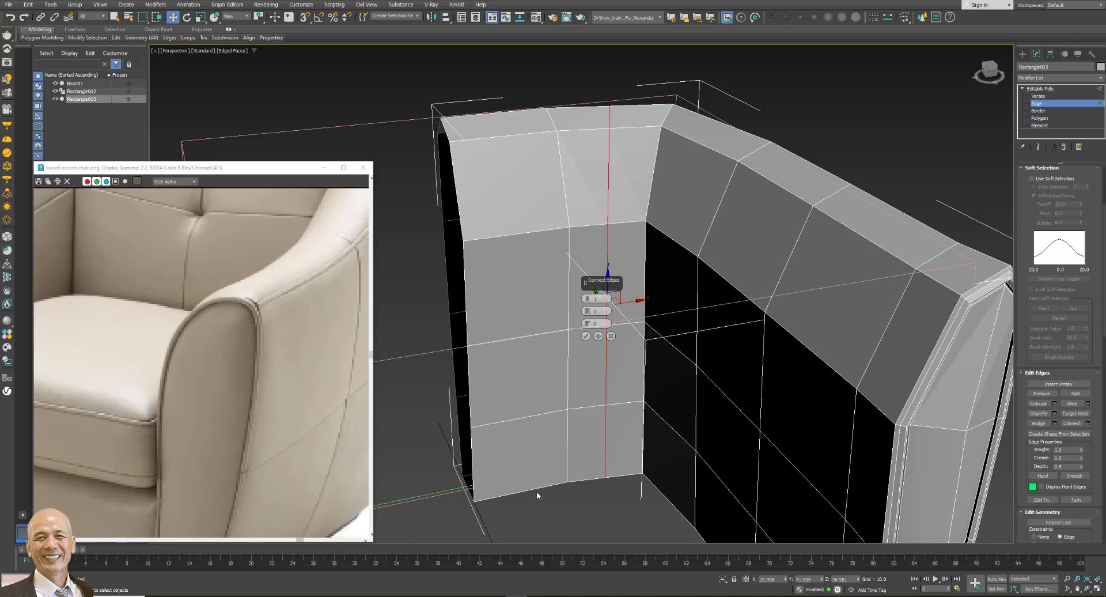
click(586, 336)
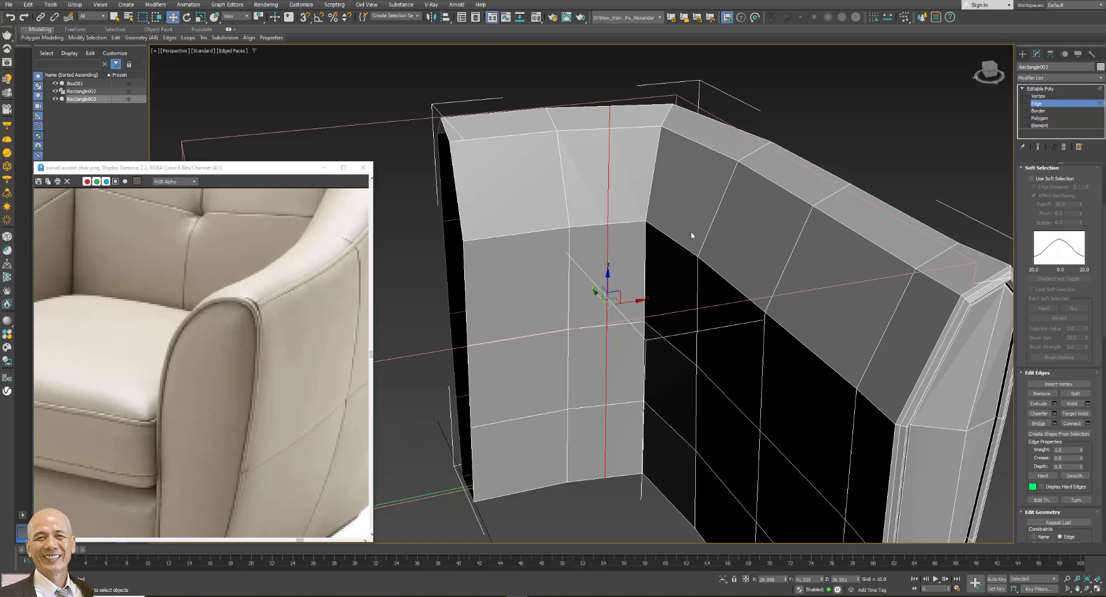
click(1038, 96)
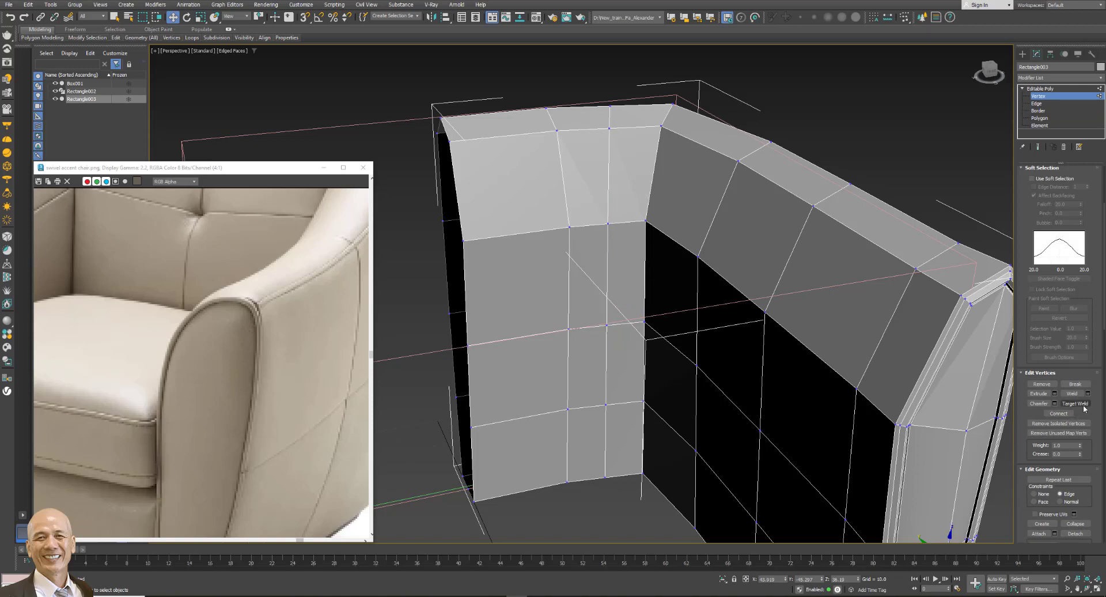
click(1075, 404)
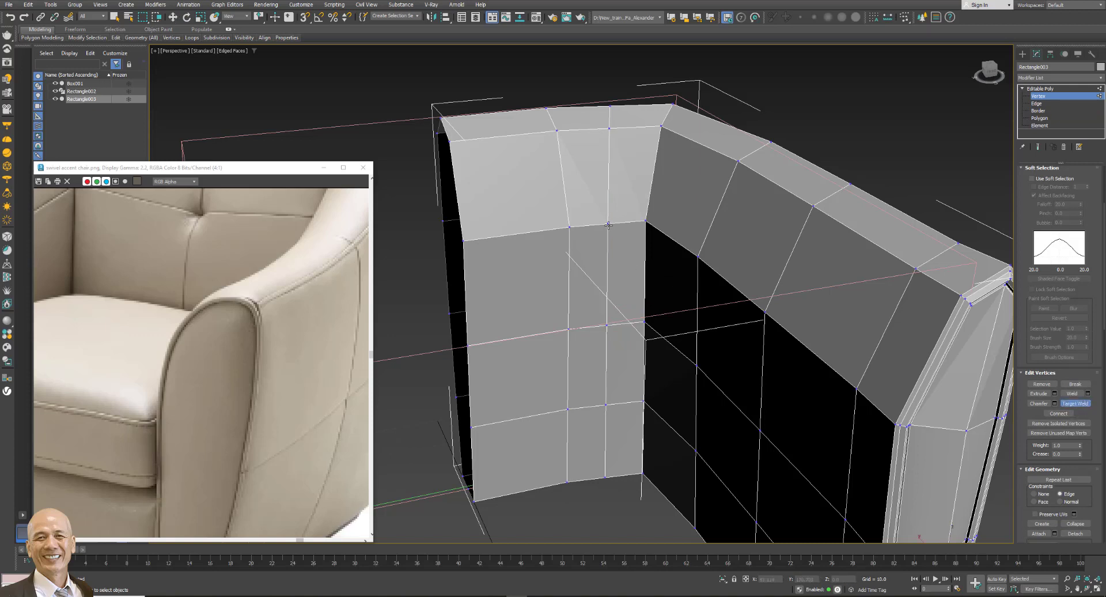
Target-weld the two stray arm vertices onto their neighbouring corners.
click(609, 225)
click(644, 221)
click(611, 129)
click(660, 125)
key(w)
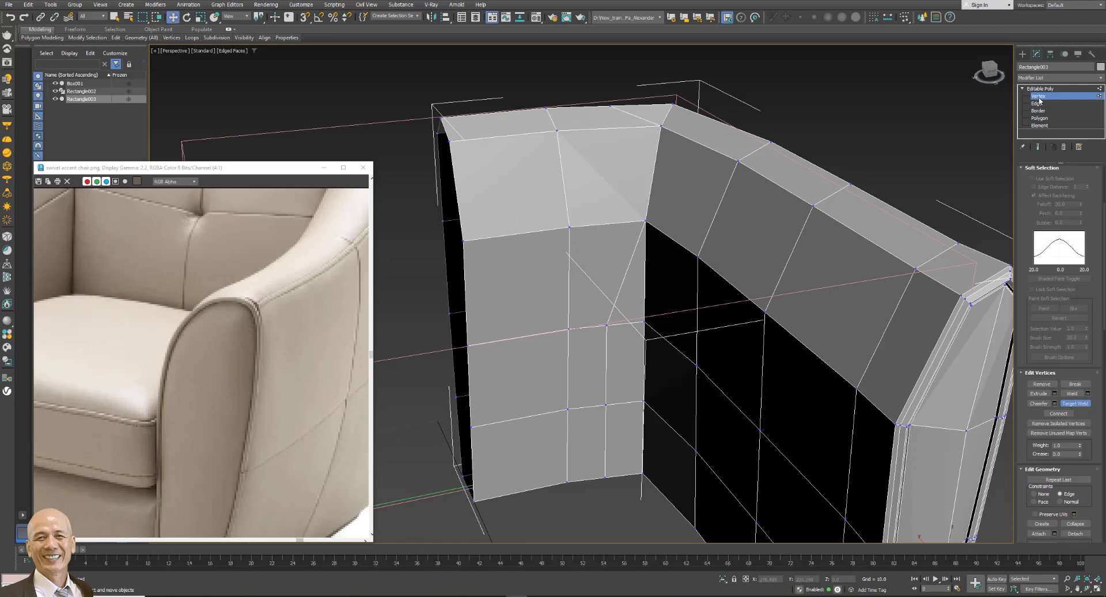
Nudge the arm's inner-edge vertex and middle vertex slightly to the right.
click(1040, 88)
scroll(642, 279, up, 3)
scroll(663, 345, up, 1)
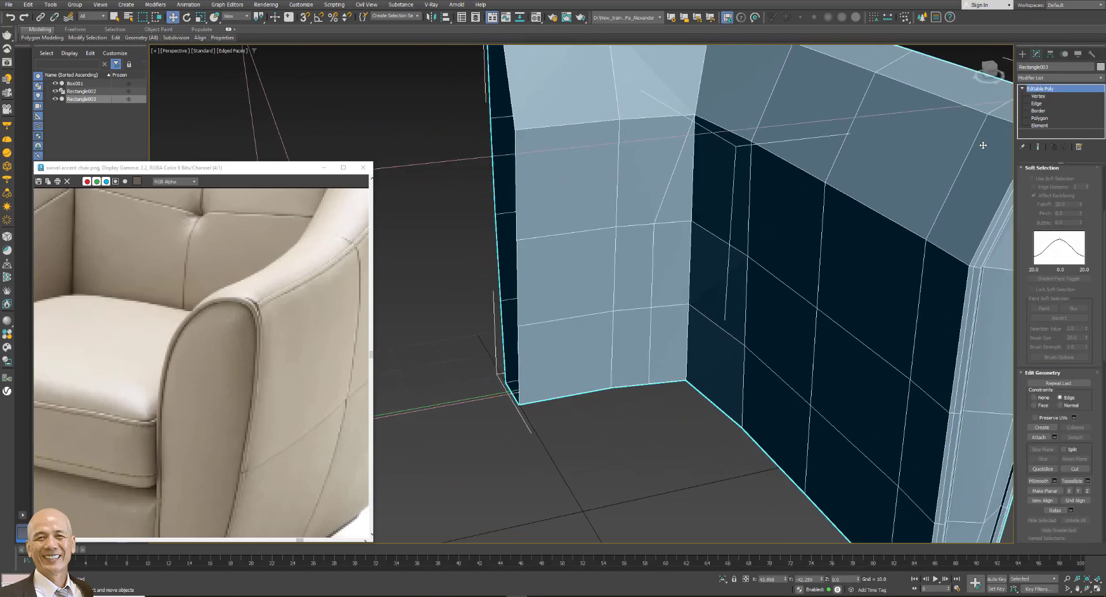
click(1044, 97)
click(655, 221)
drag(656, 222, 667, 297)
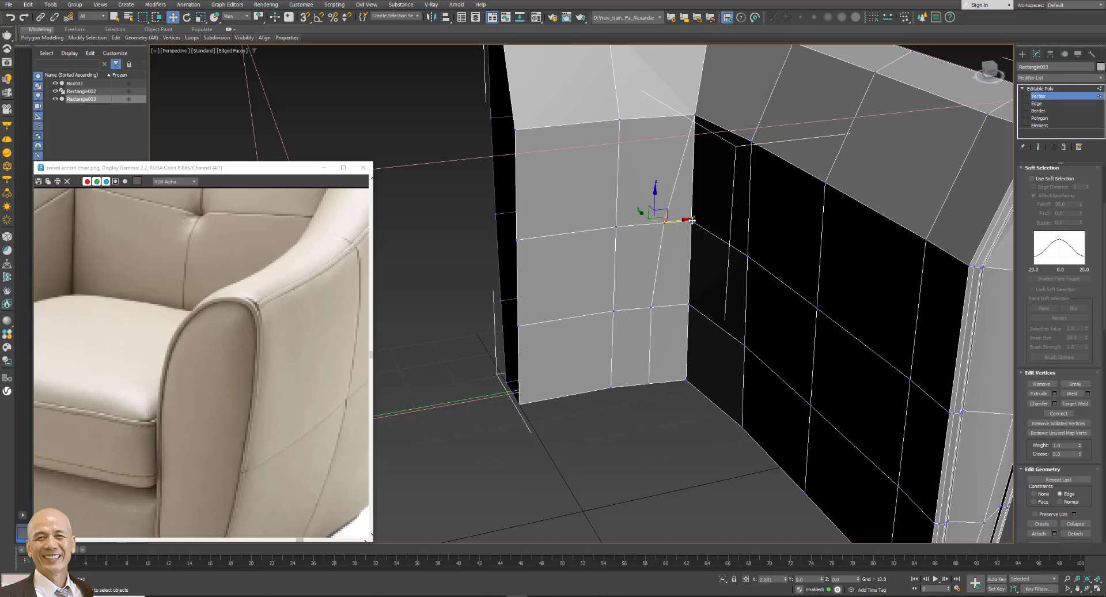
click(651, 307)
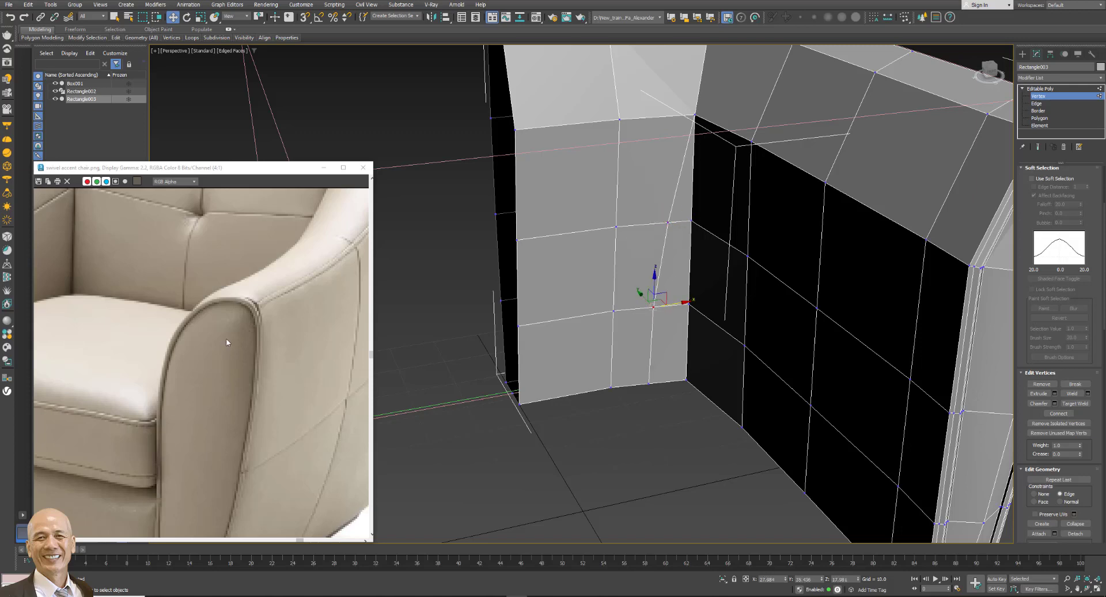
scroll(224, 334, down, 2)
scroll(230, 319, down, 2)
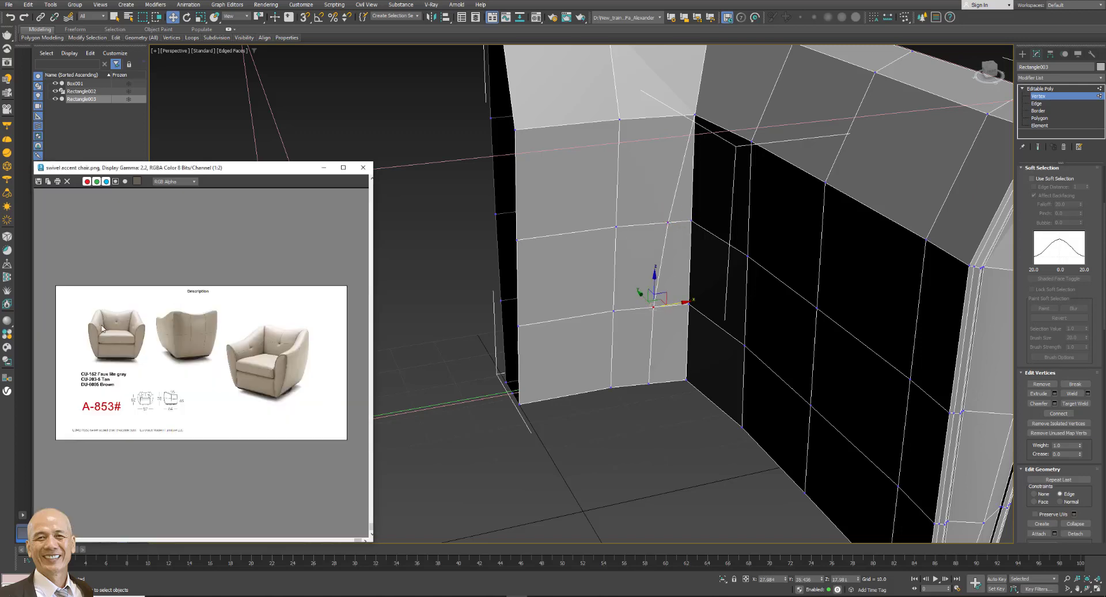
scroll(106, 323, up, 1)
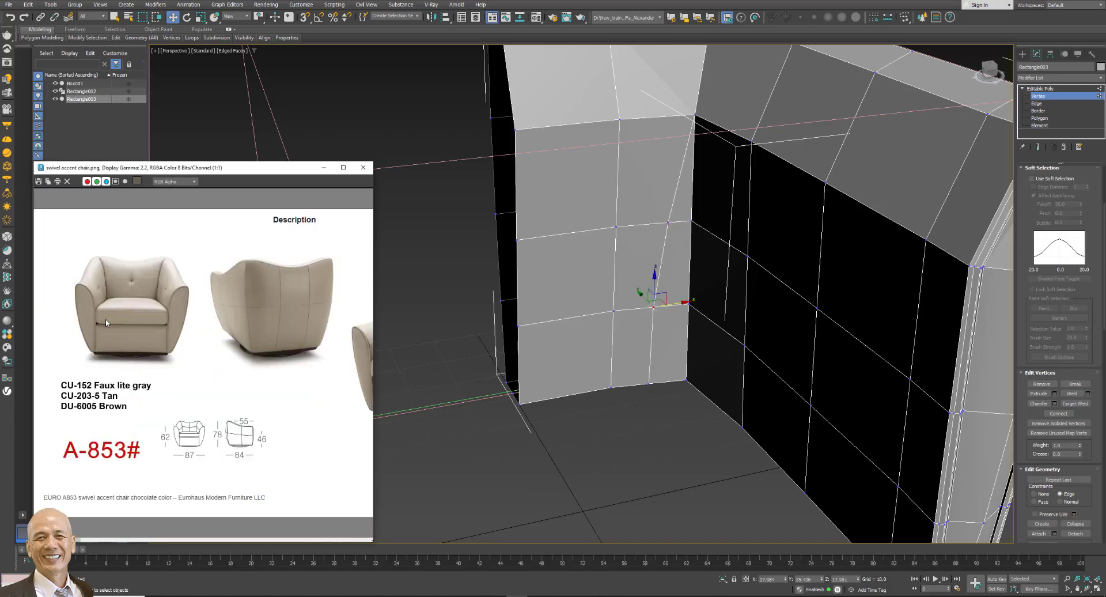
click(649, 382)
click(653, 307)
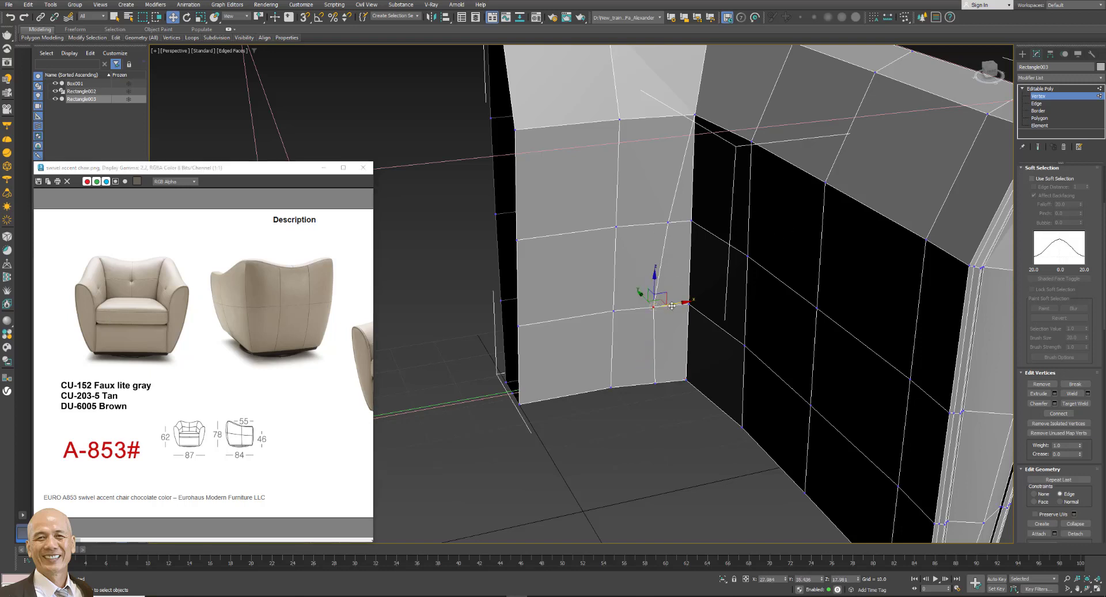
drag(672, 302, 684, 302)
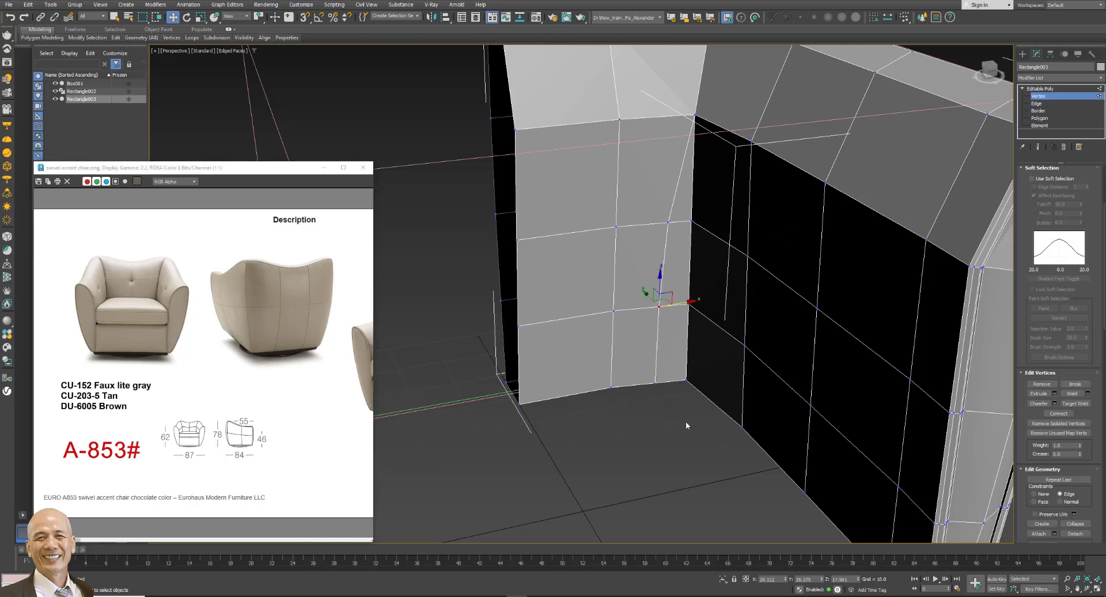
alt+middle_drag(687, 433, 699, 359)
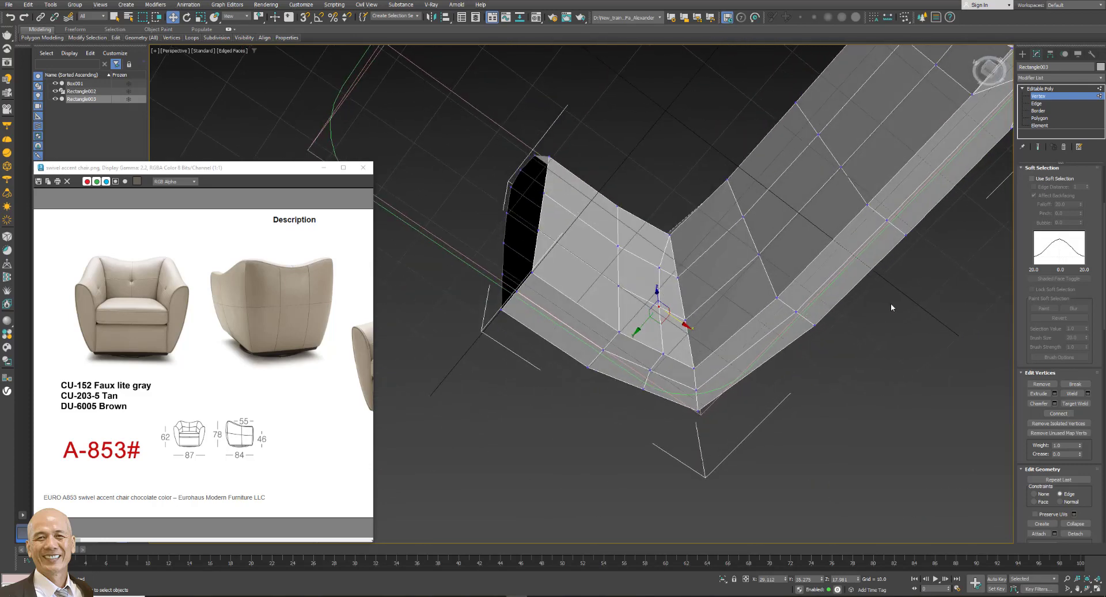
click(1045, 104)
click(656, 362)
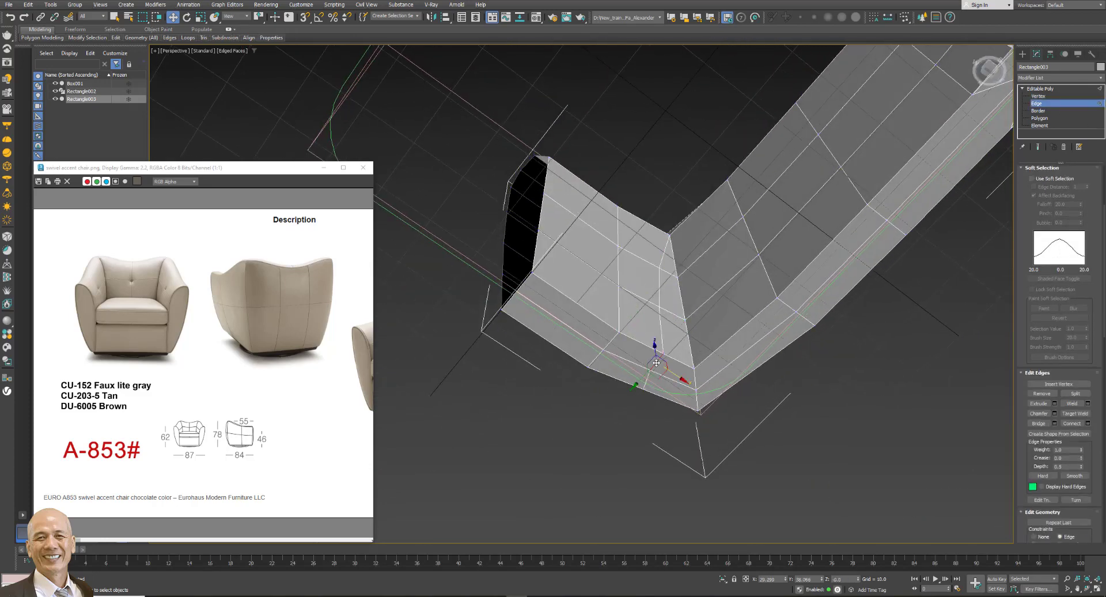
click(646, 383)
alt+middle_drag(688, 283, 814, 356)
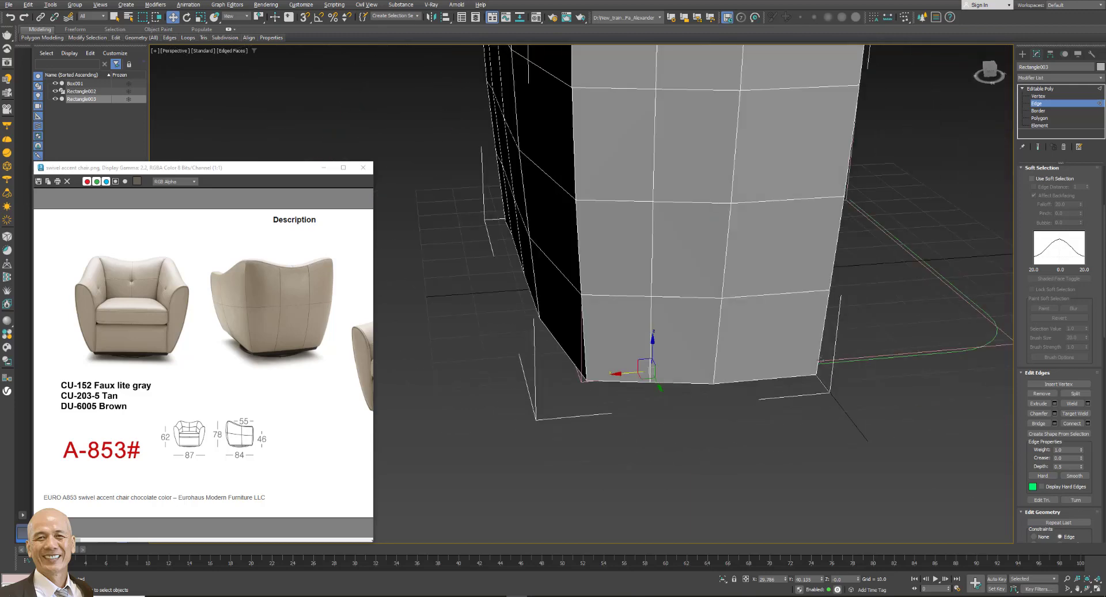
click(656, 369)
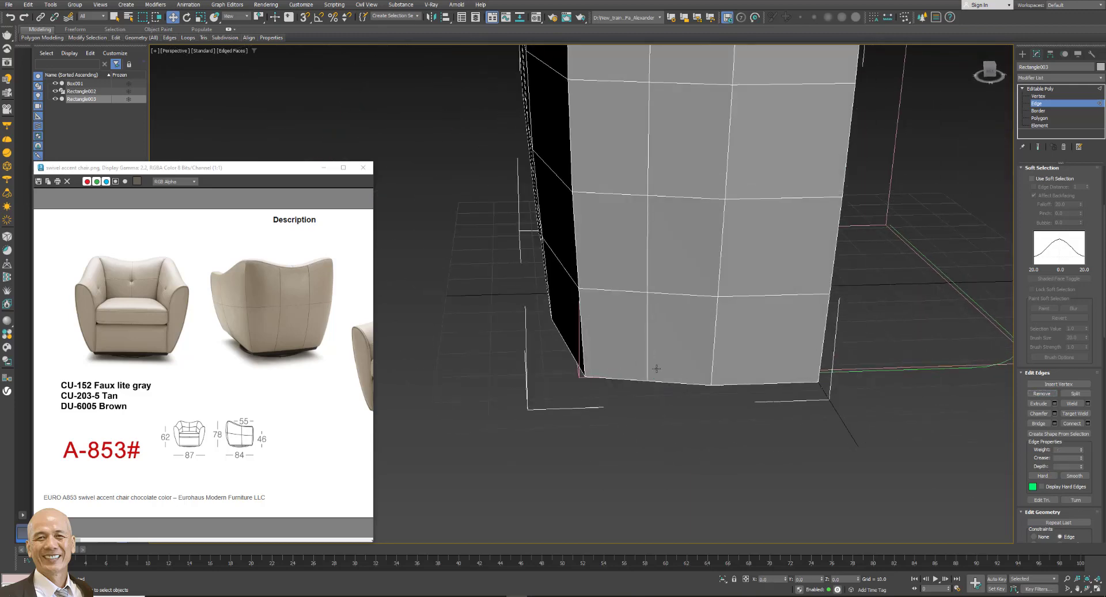
click(649, 371)
scroll(1088, 402, up, 3)
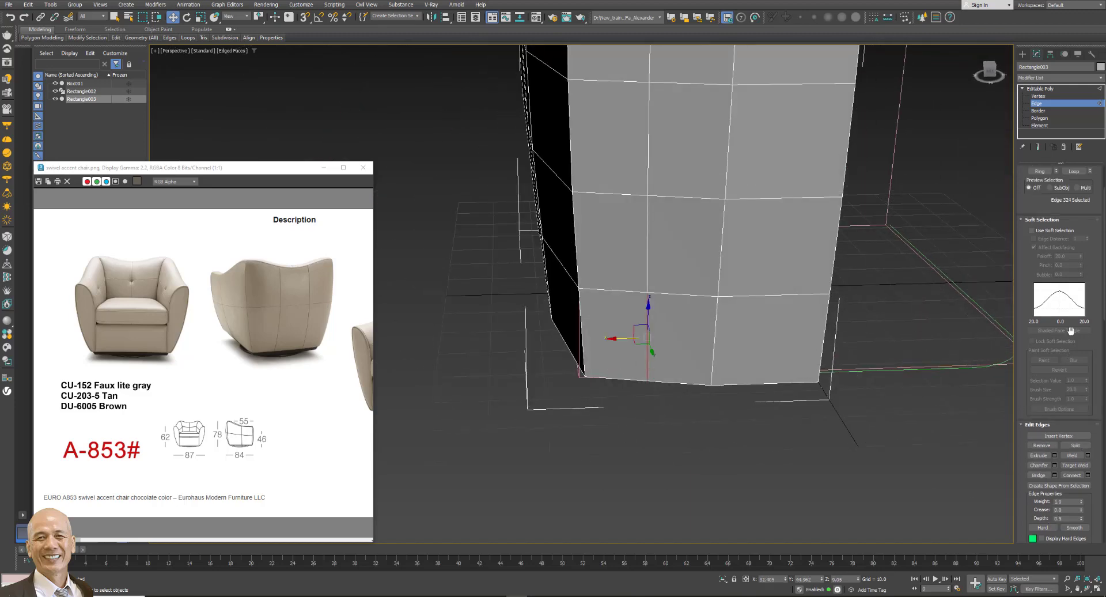
click(1074, 235)
click(1042, 510)
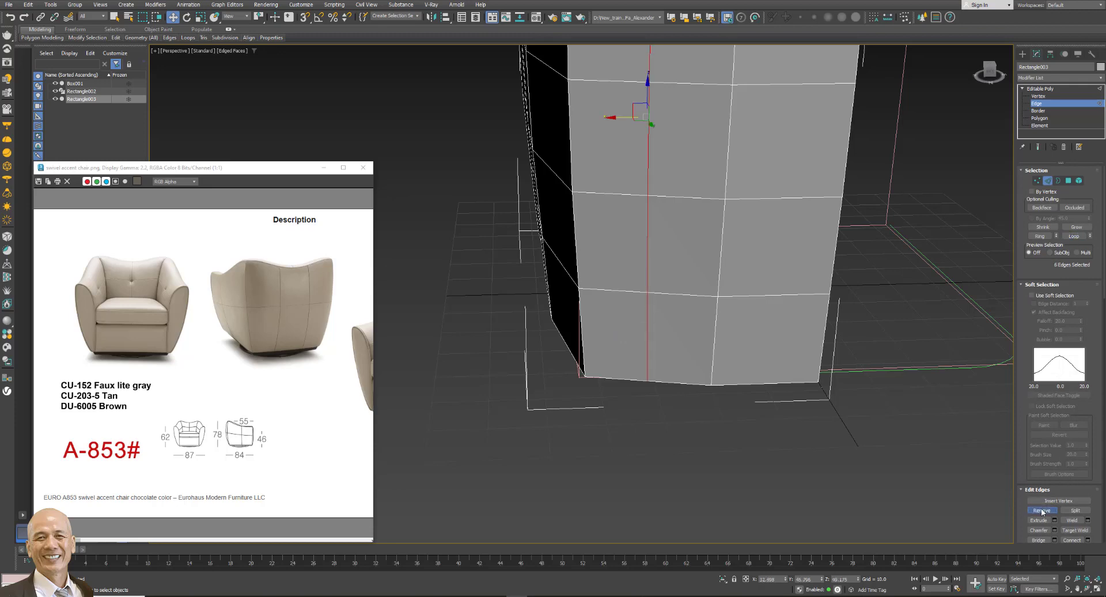
key(z)
mouse_move(798, 259)
alt+middle_down()
mouse_move(693, 193)
mouse_move(717, 297)
alt+middle_up()
scroll(693, 188, up, 4)
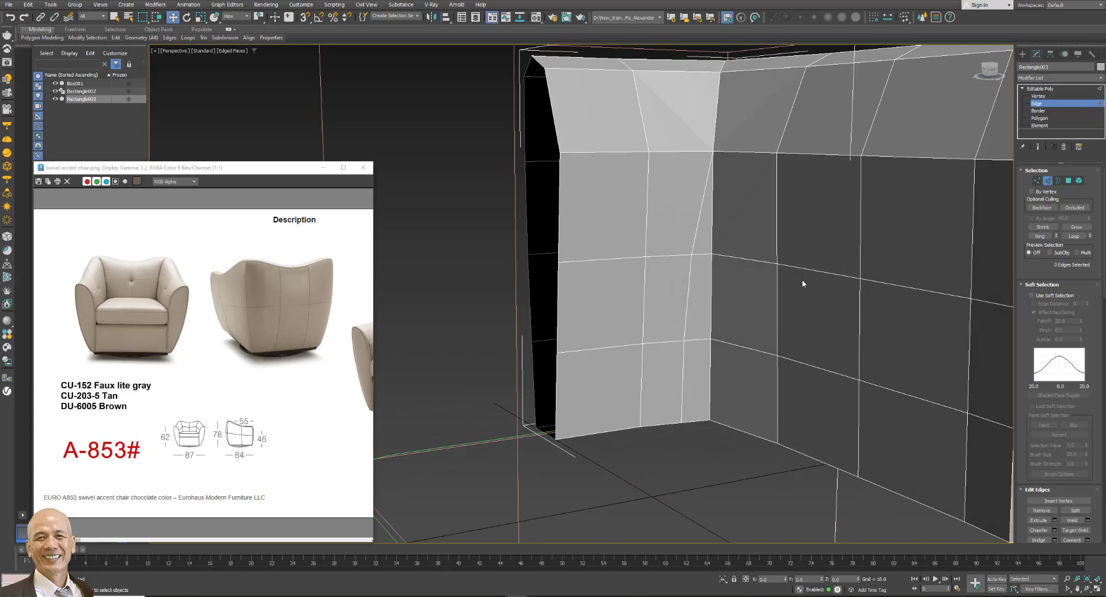
alt+middle_drag(803, 249, 742, 239)
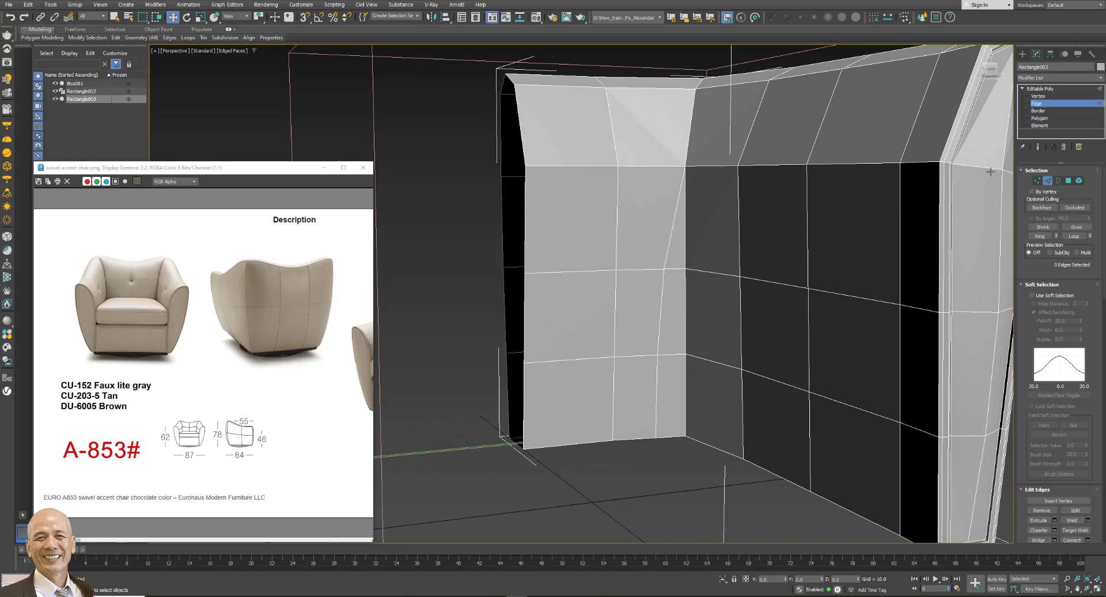
Target-weld the upper, middle and bottom inner-wall vertices onto their left neighbours.
click(1032, 179)
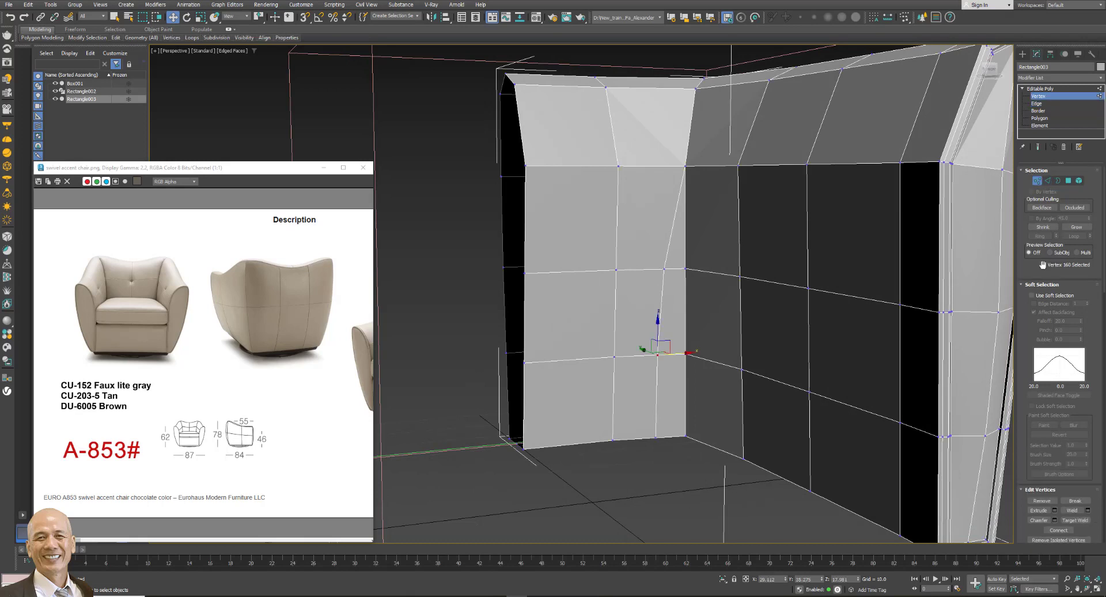
scroll(1083, 495, down, 3)
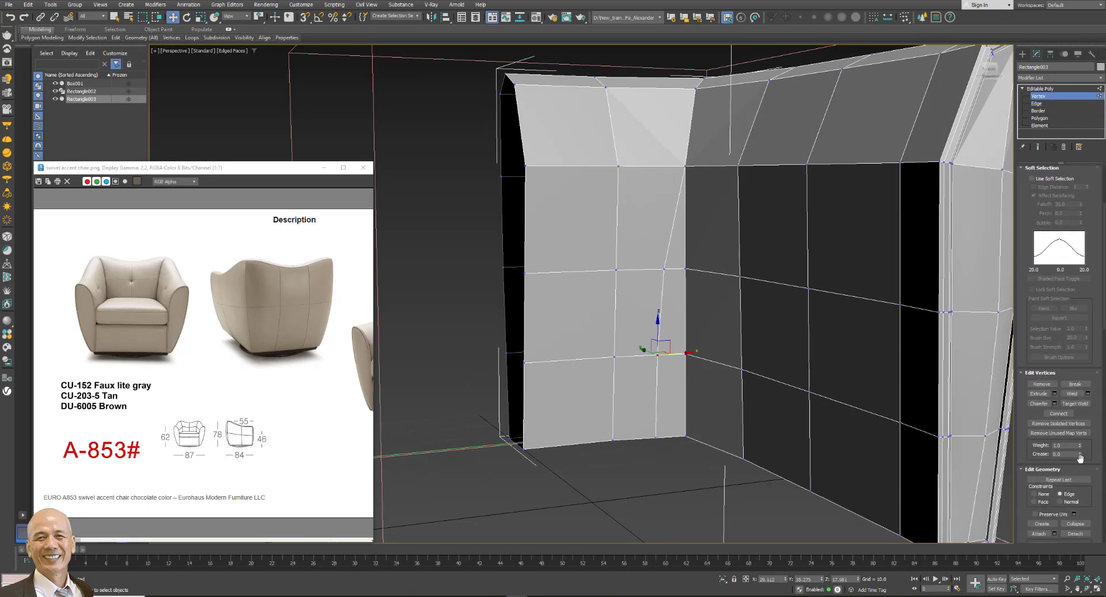
click(1079, 404)
click(685, 269)
click(664, 269)
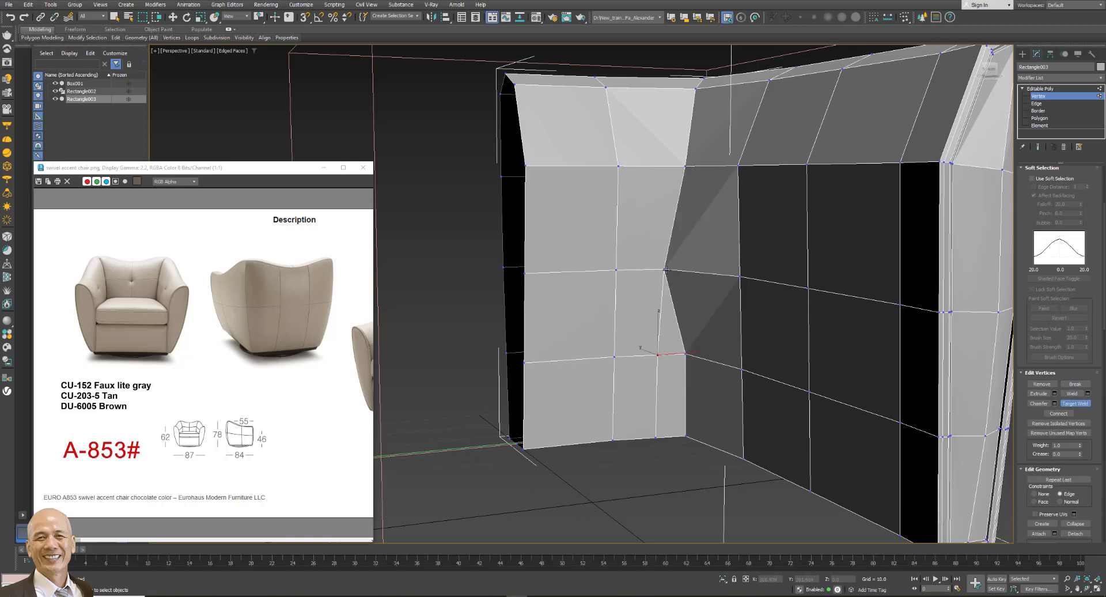
click(659, 355)
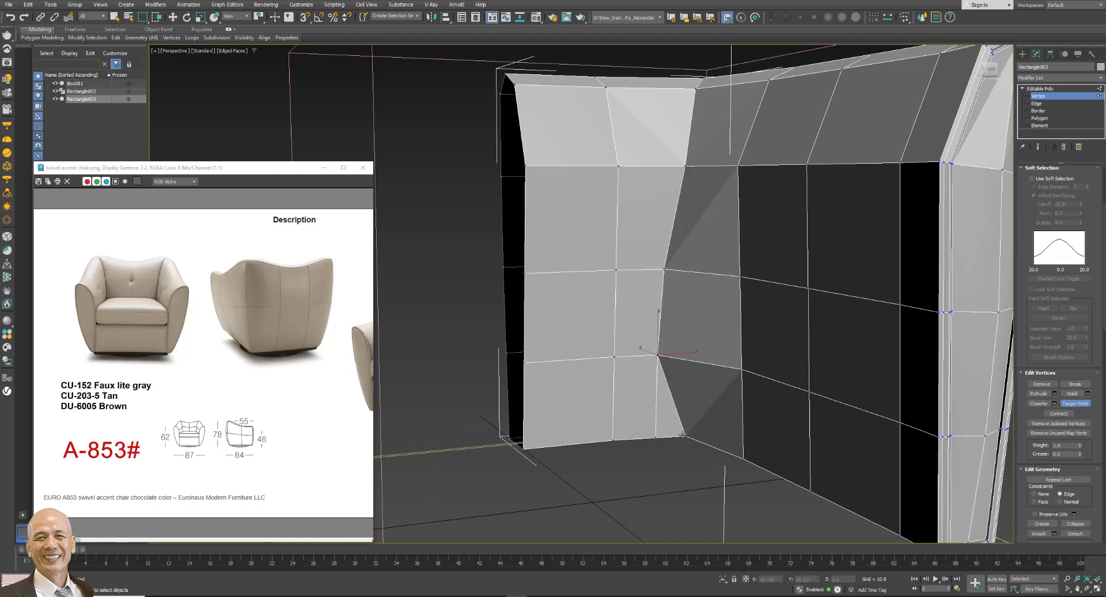
click(656, 436)
click(1075, 404)
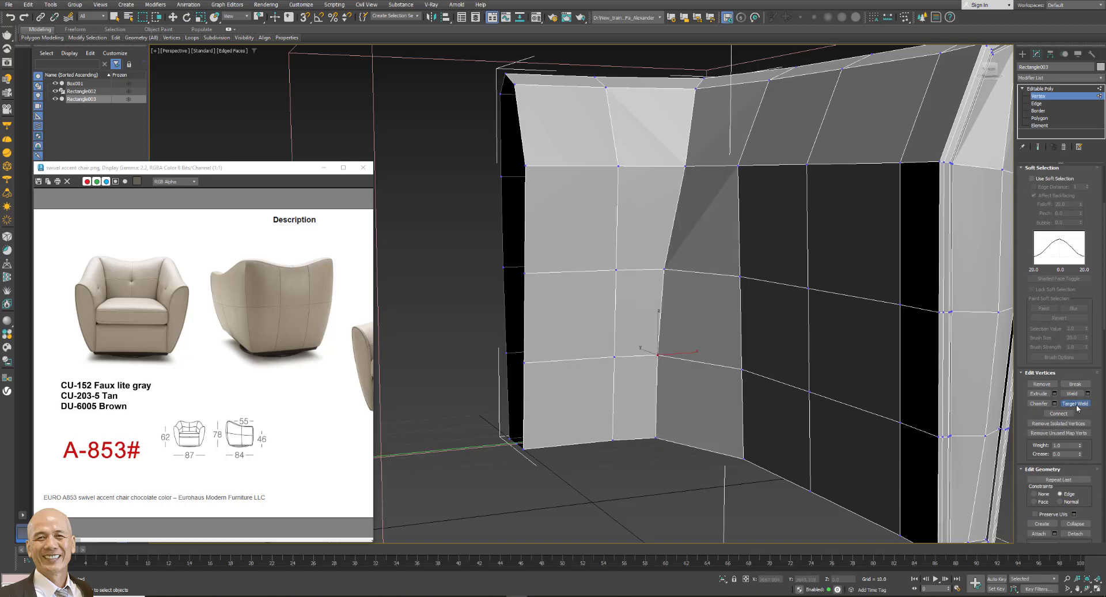
Select the remaining vertices in that column and shift them sideways.
mouse_move(742, 264)
alt+middle_down()
mouse_move(765, 285)
mouse_move(760, 270)
alt+middle_up()
scroll(770, 278, down, 5)
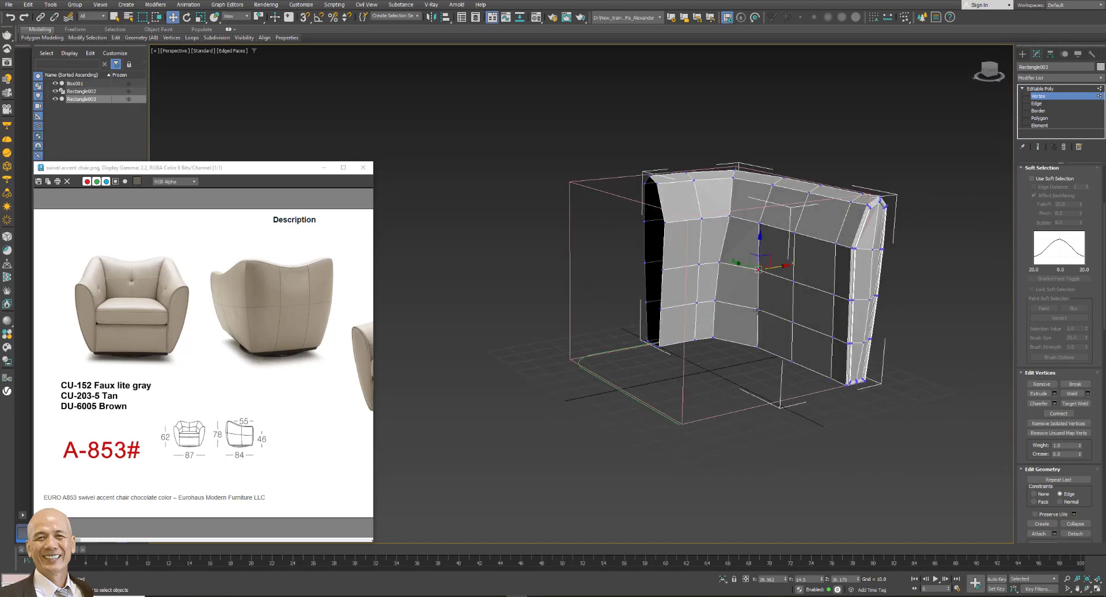
ctrl+click(758, 309)
ctrl+click(757, 346)
drag(741, 298, 733, 299)
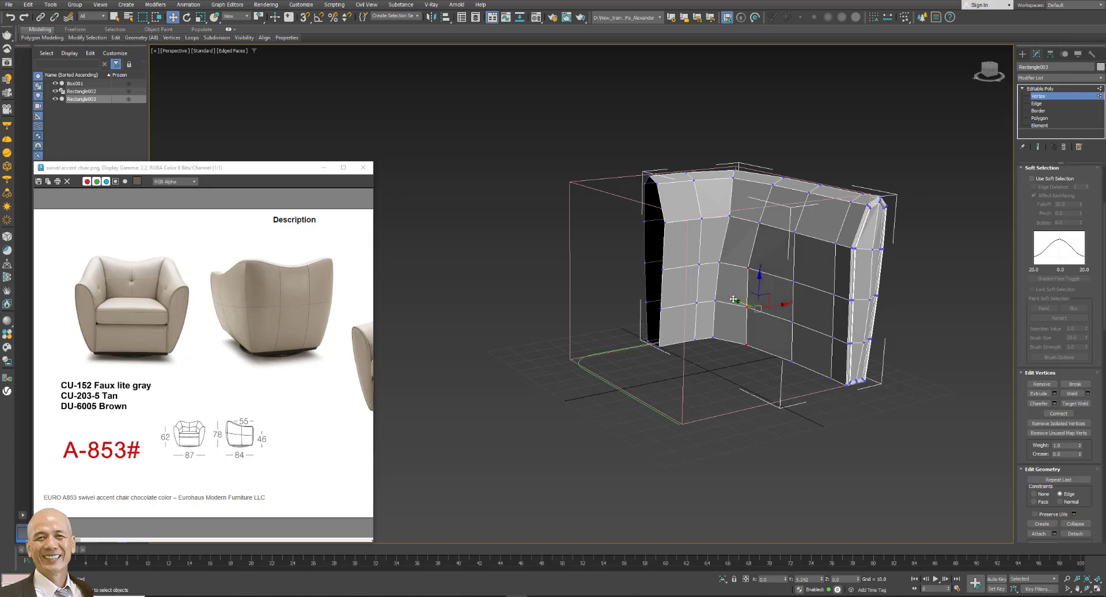
click(726, 359)
Nudge the middle-column vertices slightly up and left to reshape the backrest.
drag(748, 349, 748, 338)
click(748, 306)
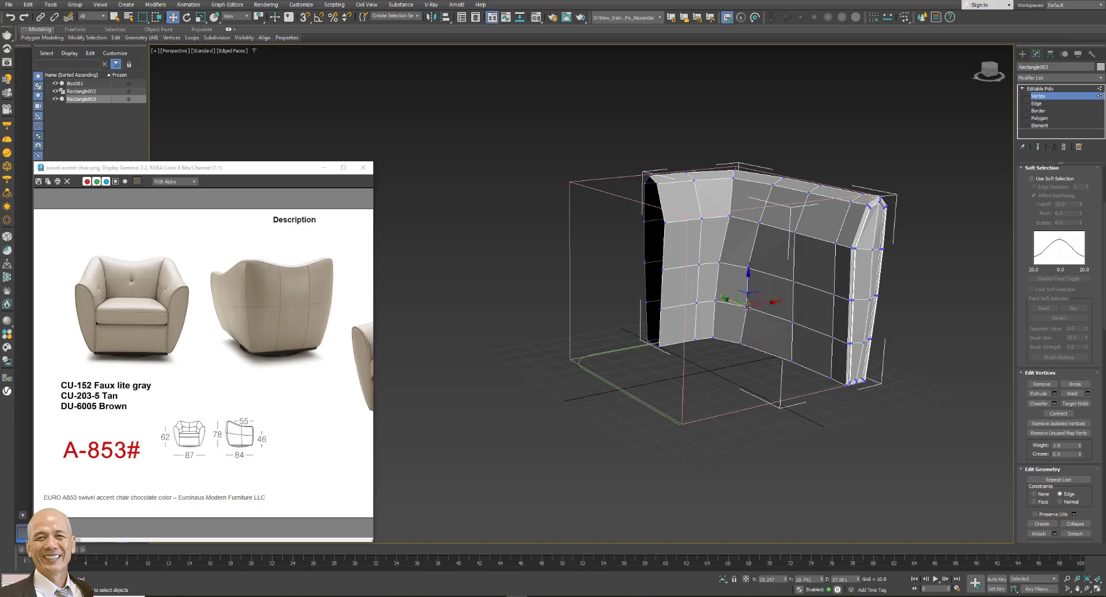
drag(729, 300, 724, 296)
alt+middle_drag(803, 281, 756, 269)
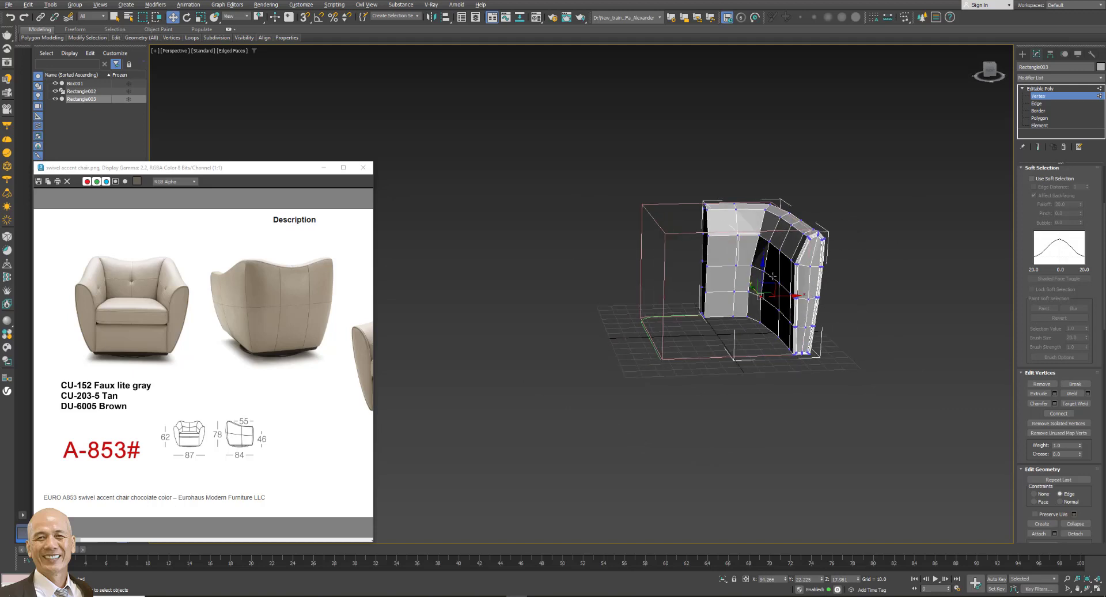
click(754, 270)
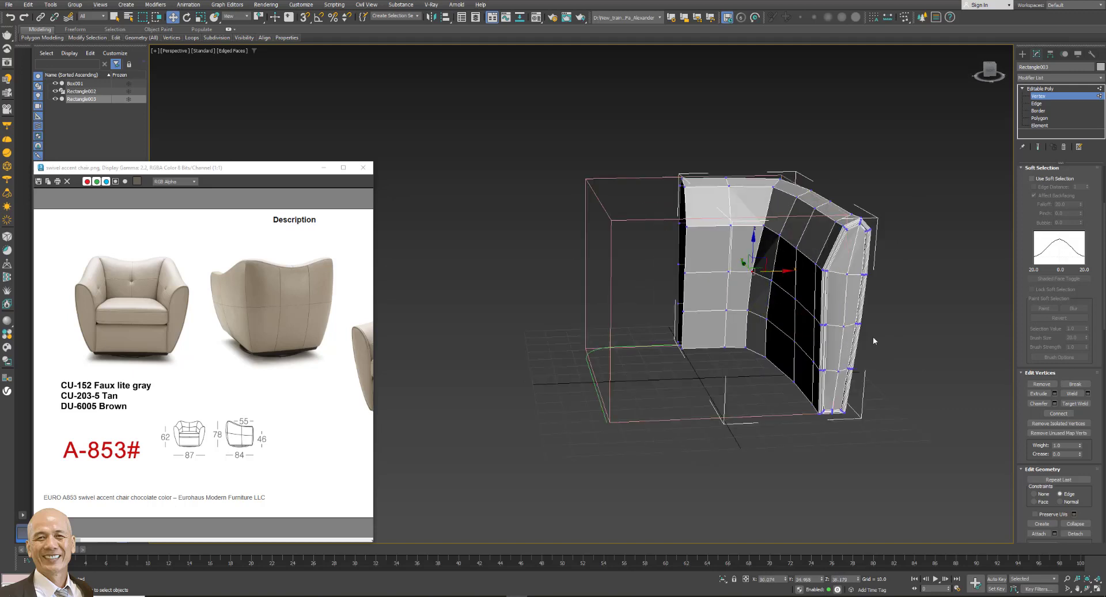
mouse_move(880, 323)
alt+middle_down()
mouse_move(917, 310)
mouse_move(900, 337)
alt+middle_up()
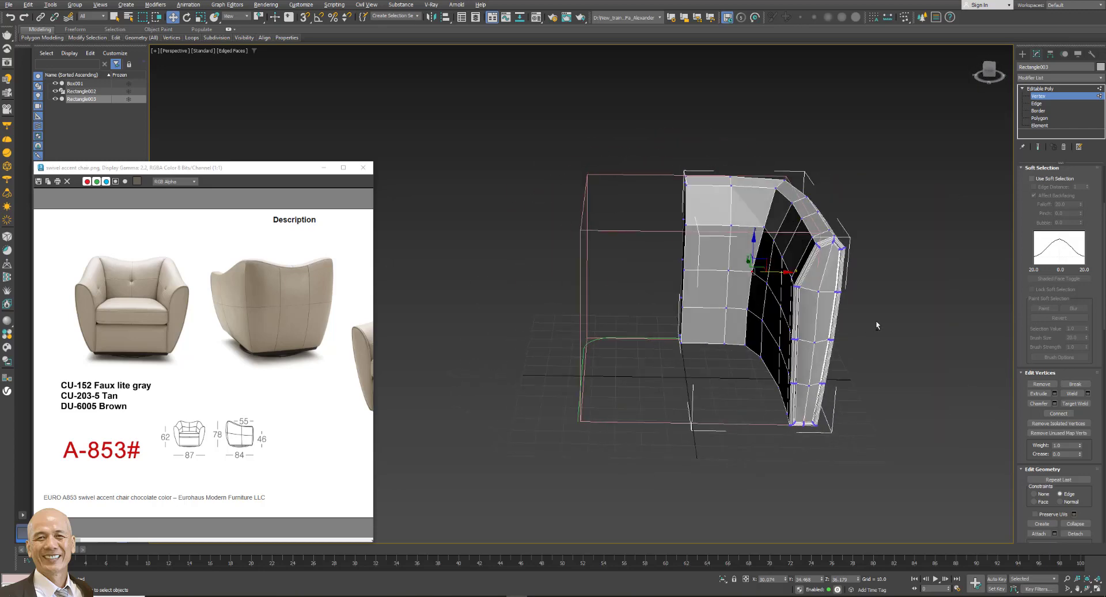
scroll(887, 331, up, 2)
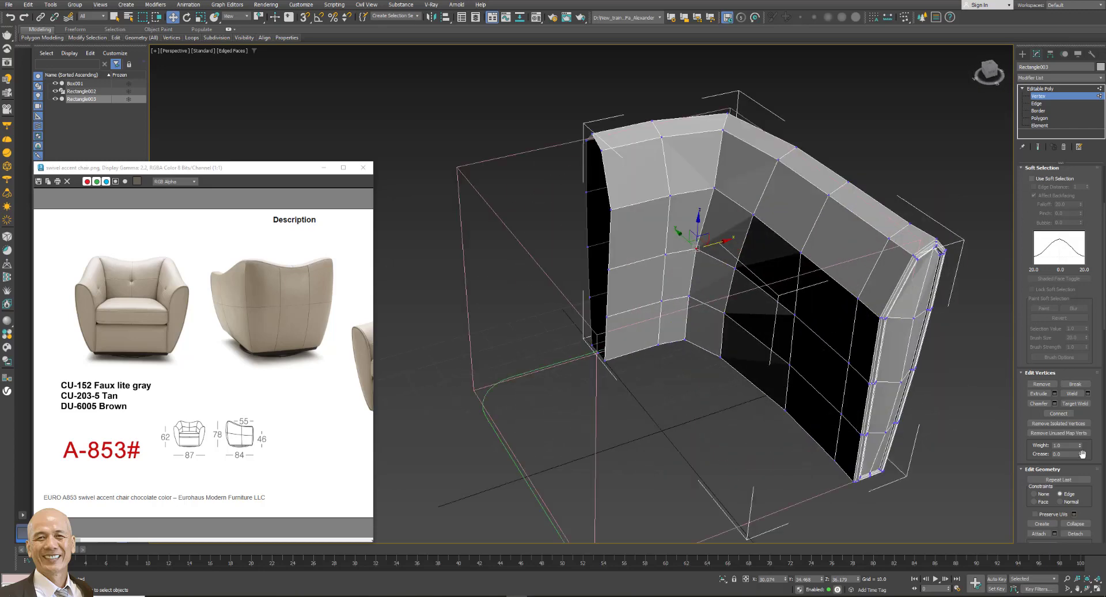
Set move constraints to None and pick edges on the middle panel at Edge level.
click(1037, 494)
click(1041, 103)
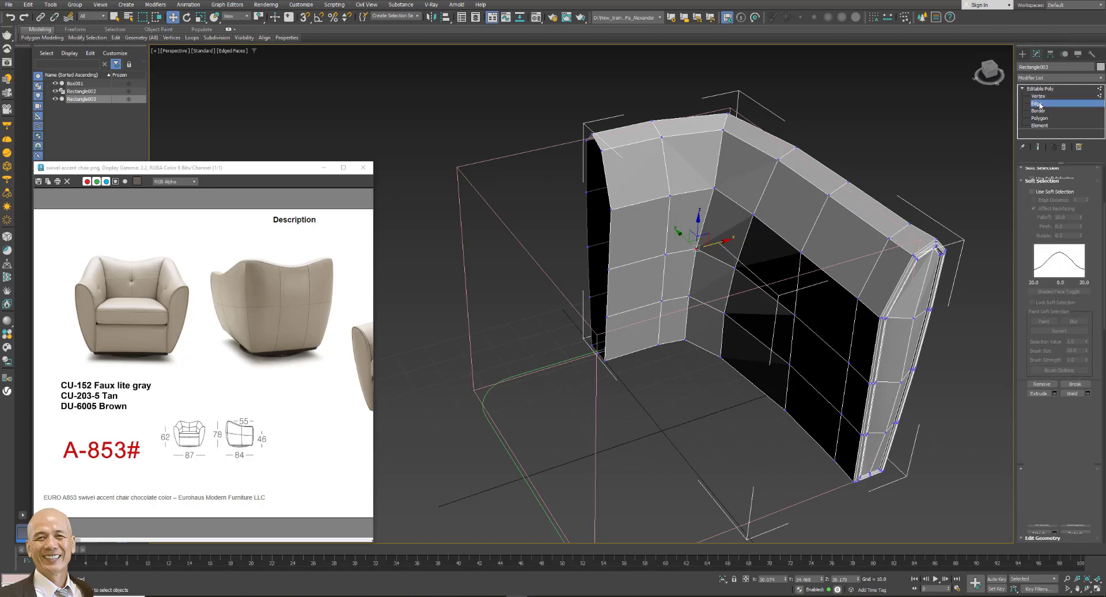
click(793, 337)
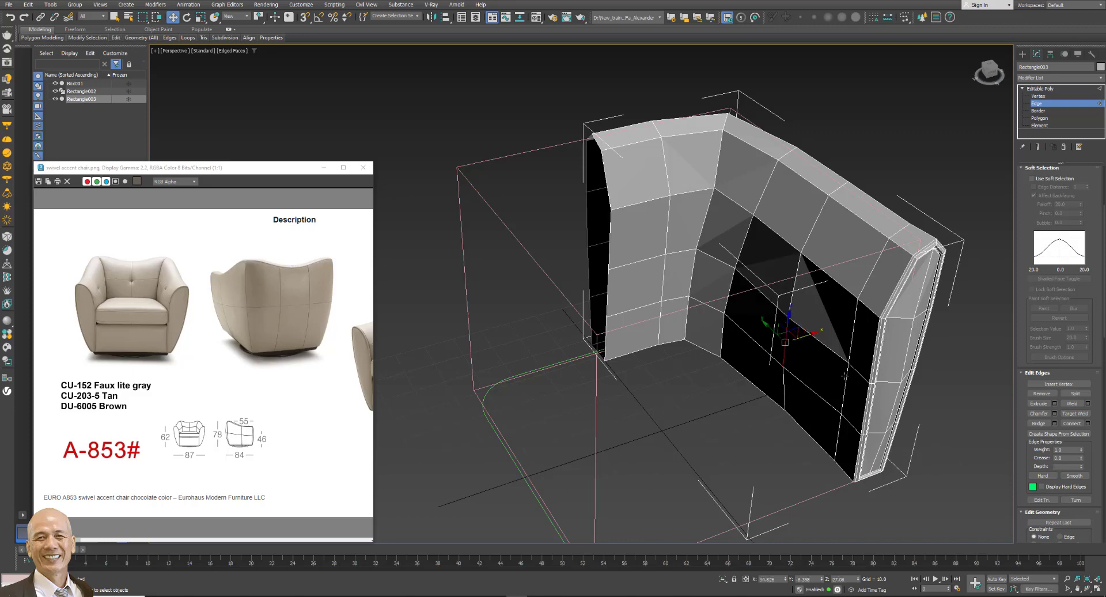
click(851, 385)
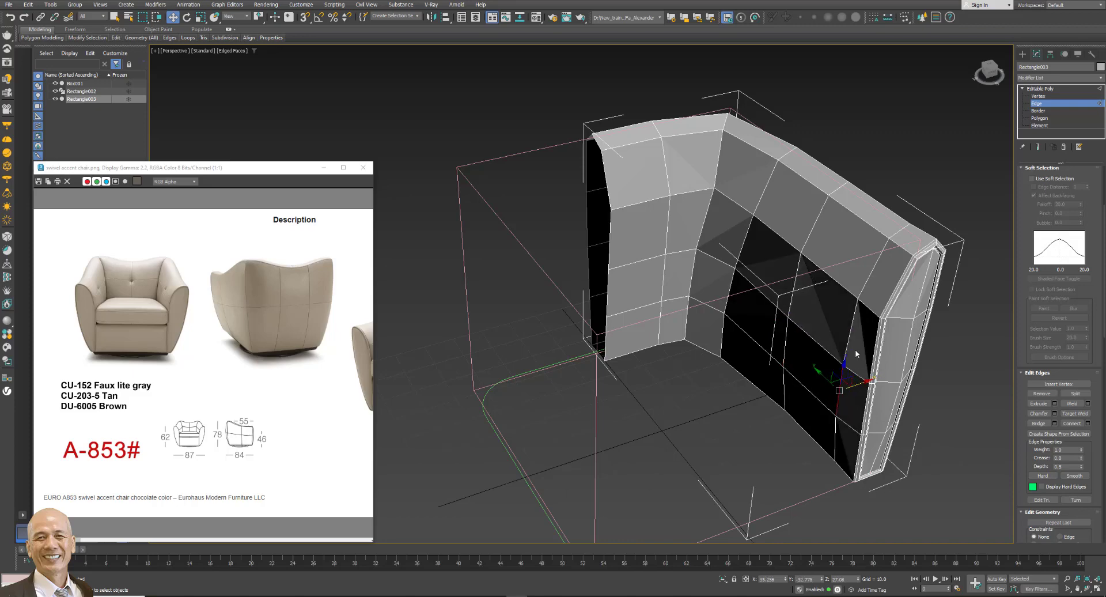
Zoom to the backrest's inner top corner and select the edge there.
mouse_move(856, 385)
alt+middle_down()
mouse_move(807, 327)
mouse_move(754, 330)
mouse_move(692, 306)
mouse_move(704, 299)
mouse_move(717, 209)
mouse_move(748, 211)
alt+middle_up()
scroll(747, 211, up, 3)
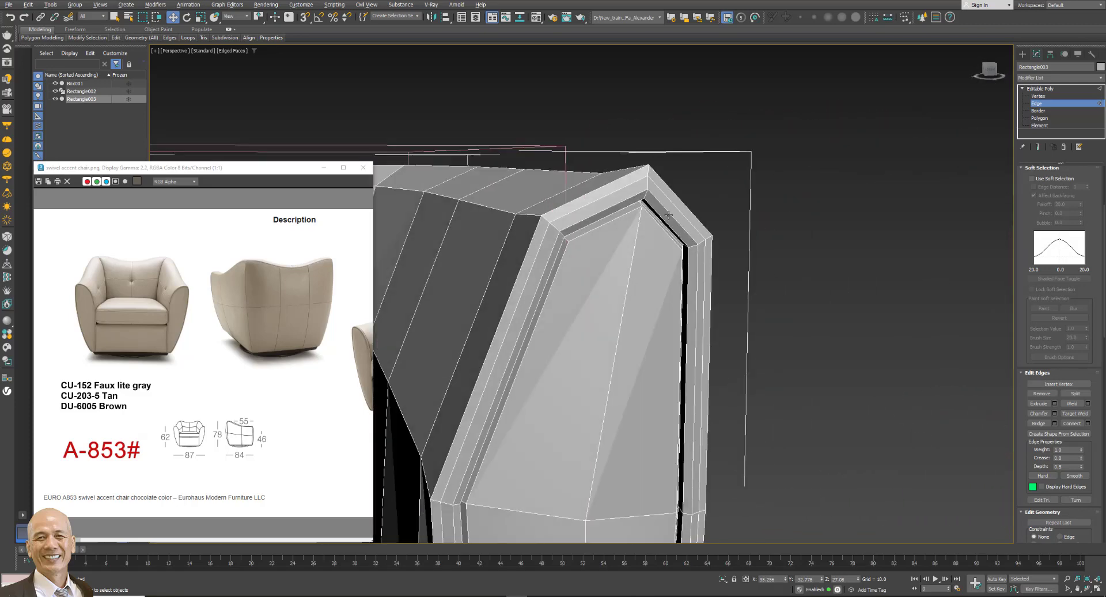
scroll(703, 222, up, 3)
scroll(660, 231, up, 3)
scroll(660, 230, down, 4)
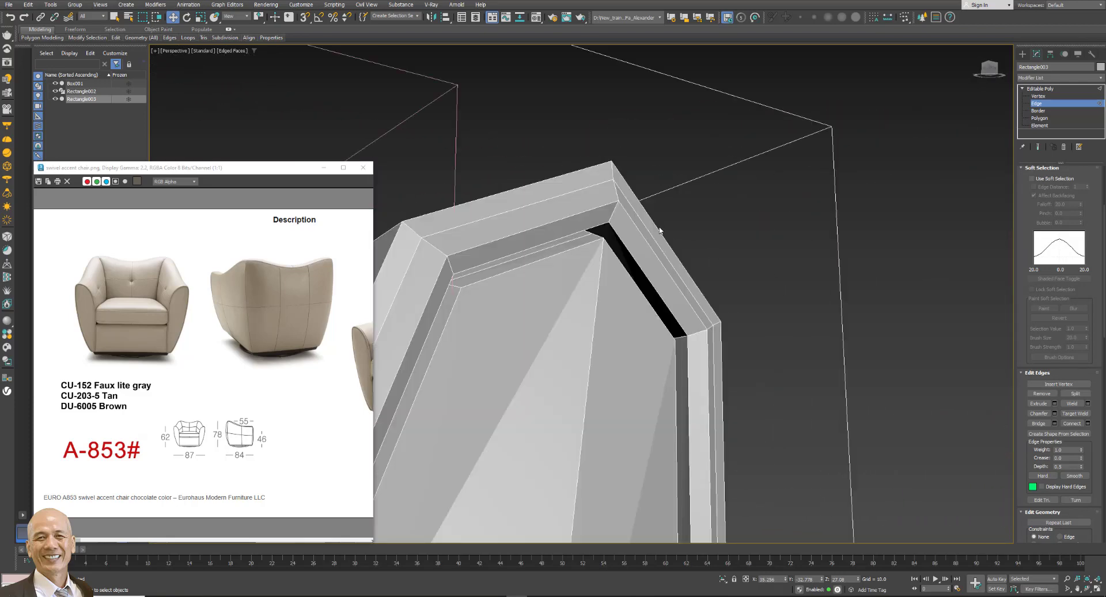
scroll(660, 230, down, 5)
mouse_move(660, 231)
alt+middle_down()
mouse_move(523, 185)
mouse_move(817, 249)
alt+middle_up()
scroll(524, 185, up, 4)
click(717, 223)
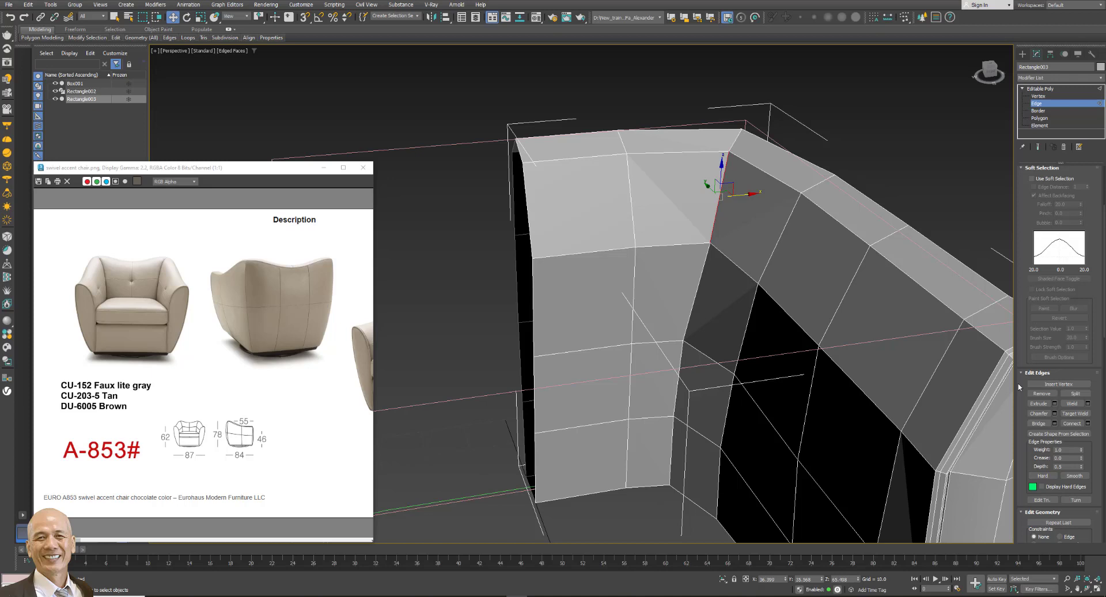
Chamfer the backrest's inner-corner edge loop by about 0.5 with one segment.
scroll(1056, 348, up, 4)
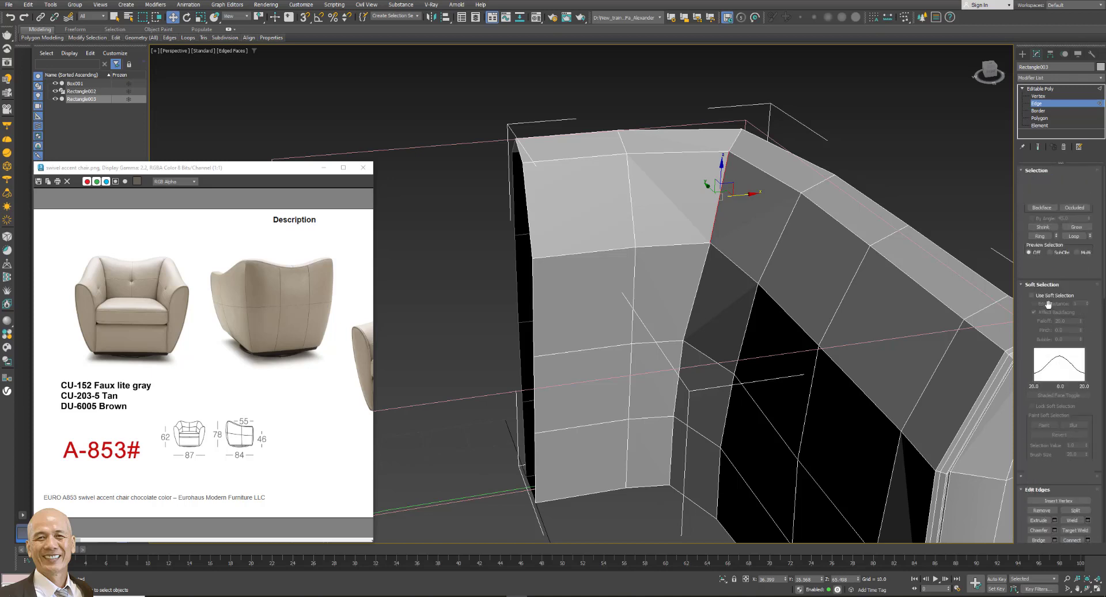
click(1073, 236)
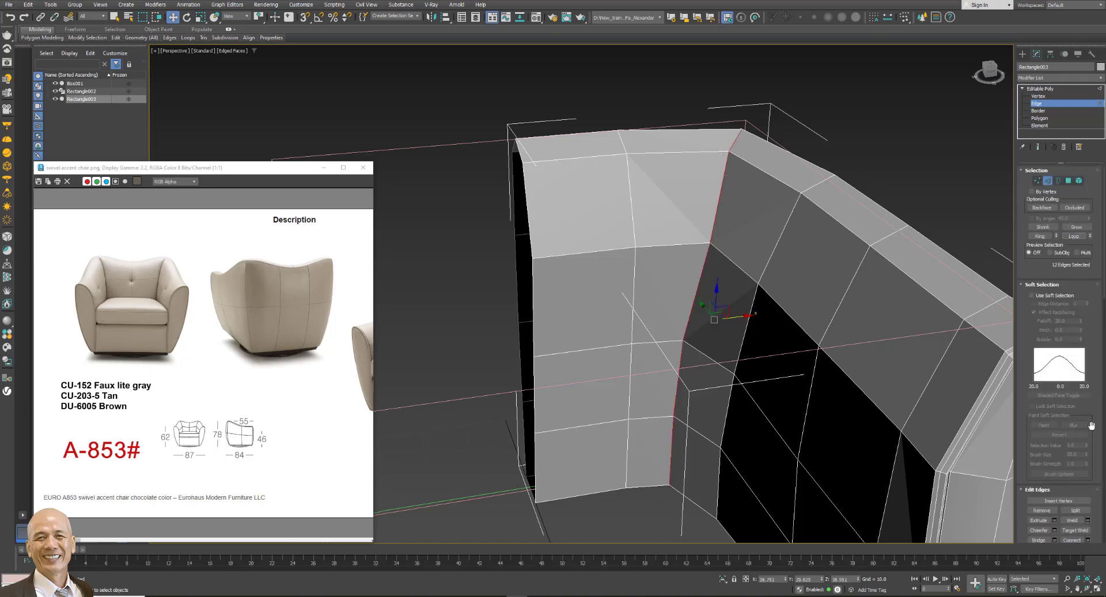
scroll(1092, 427, down, 3)
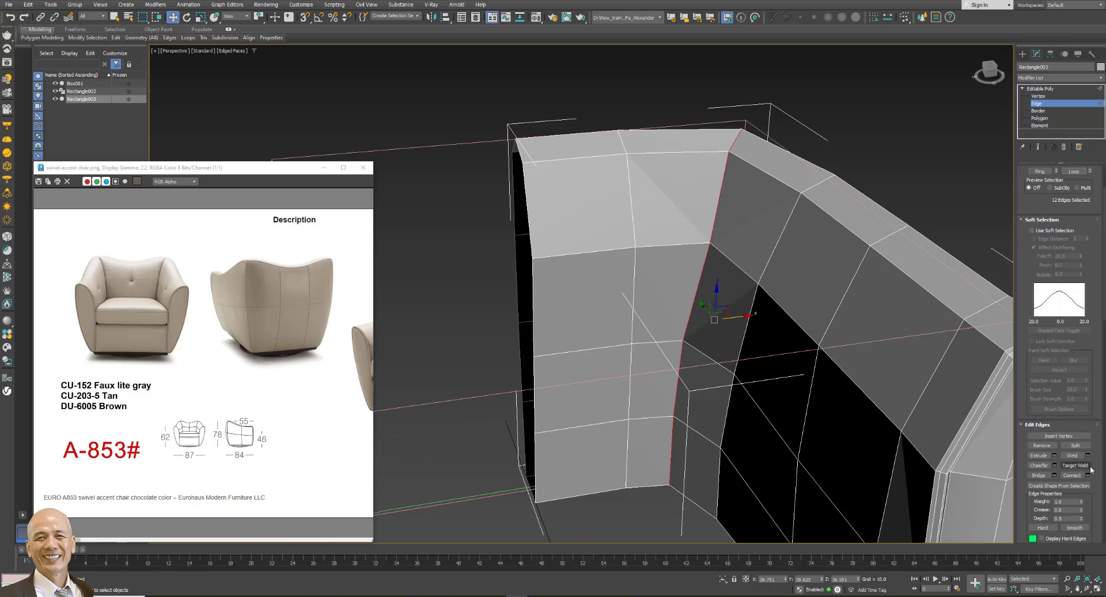
click(1055, 465)
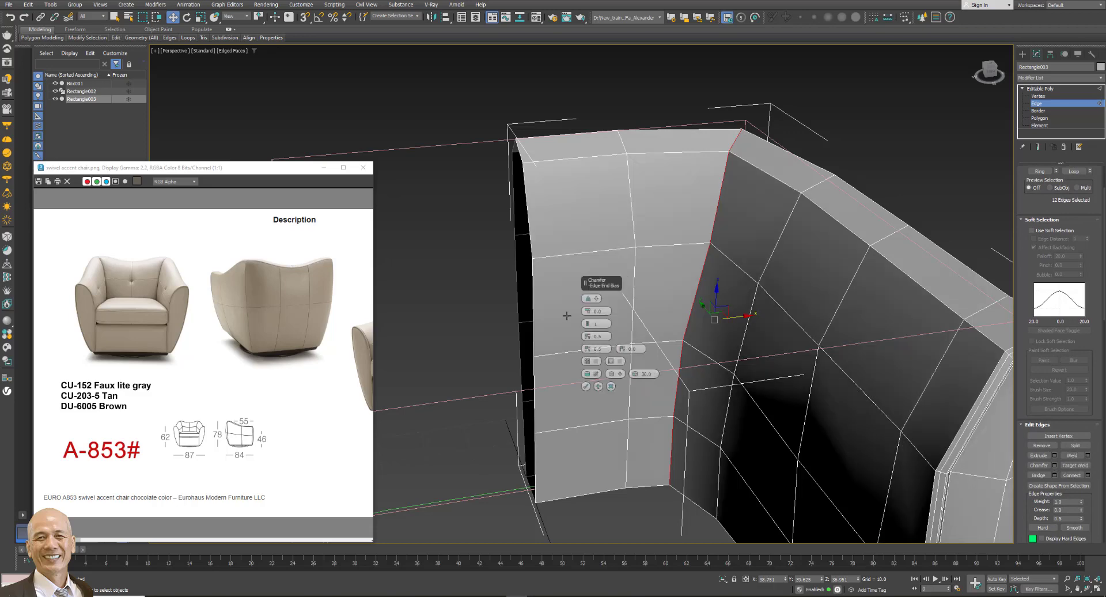
drag(588, 313, 588, 310)
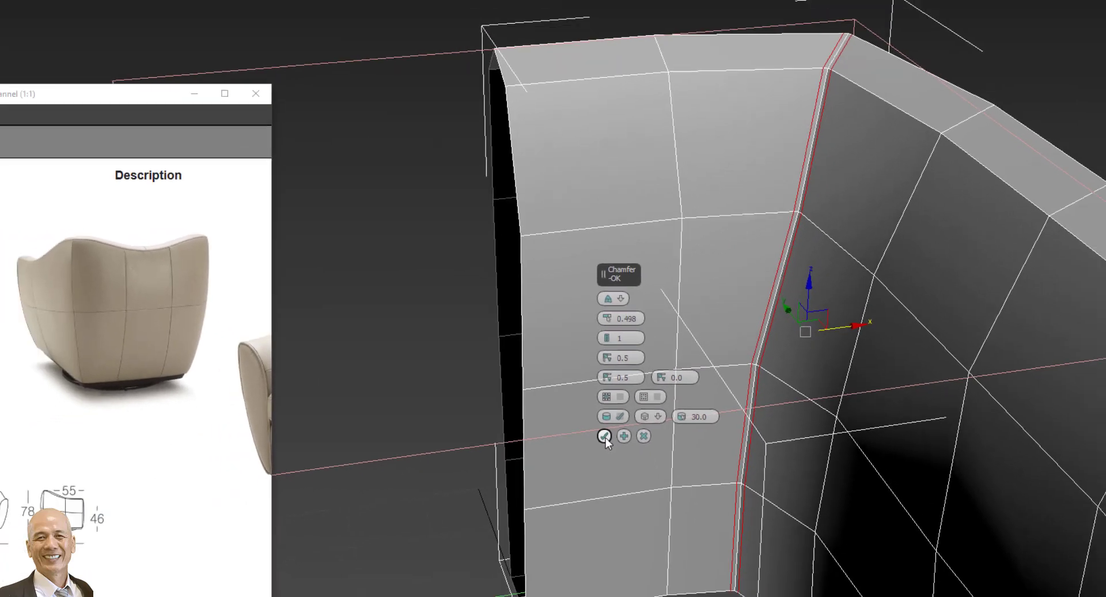
click(616, 466)
Select an edge of the chamfered corner and extend it to its full loop.
scroll(755, 275, up, 2)
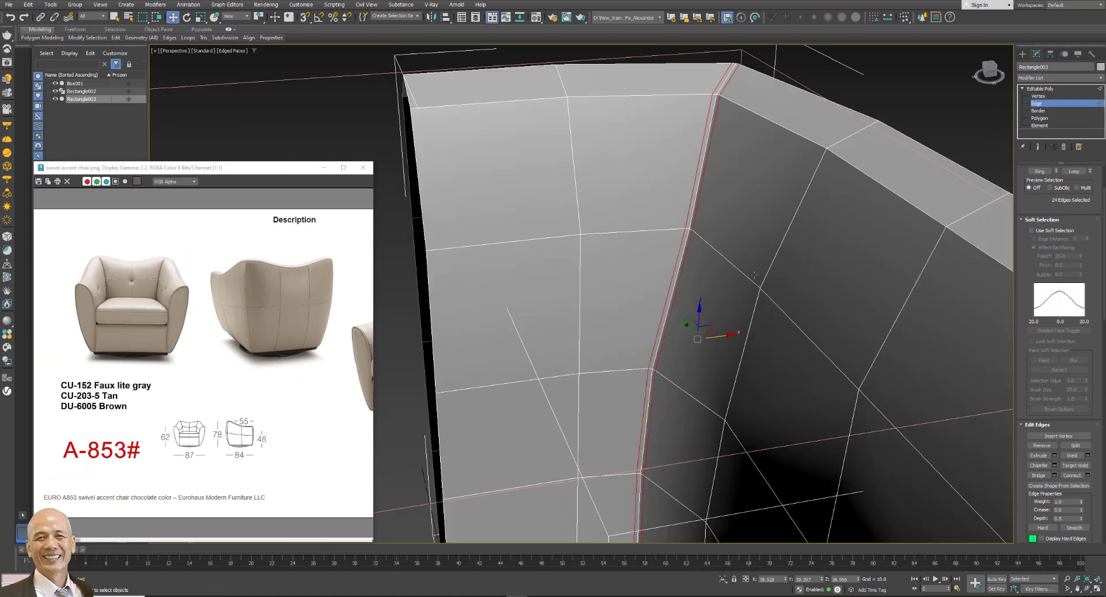
alt+middle_drag(765, 270, 765, 284)
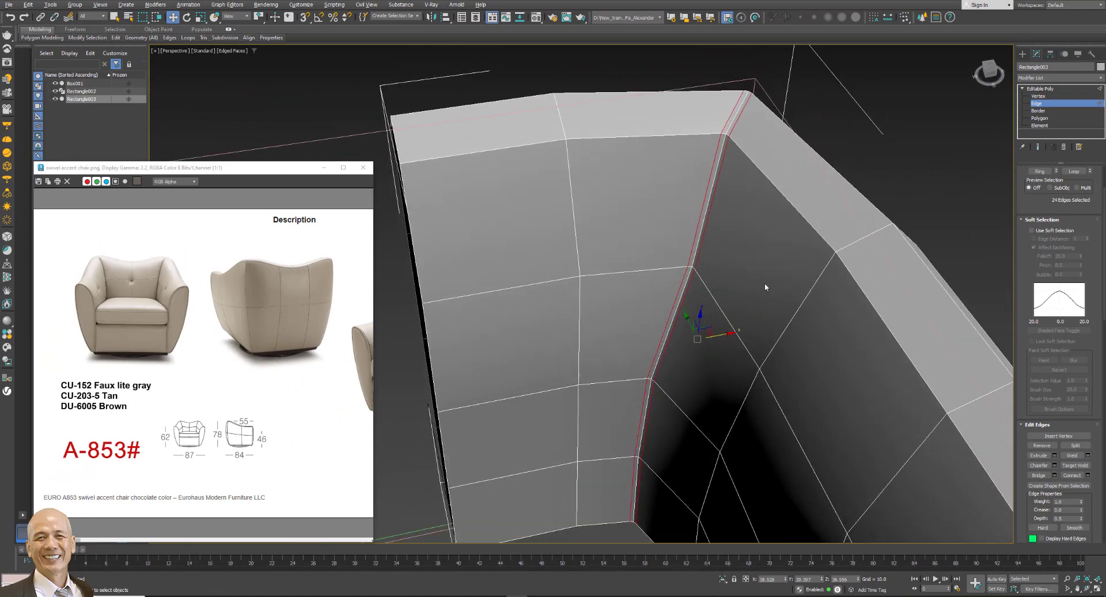
click(696, 245)
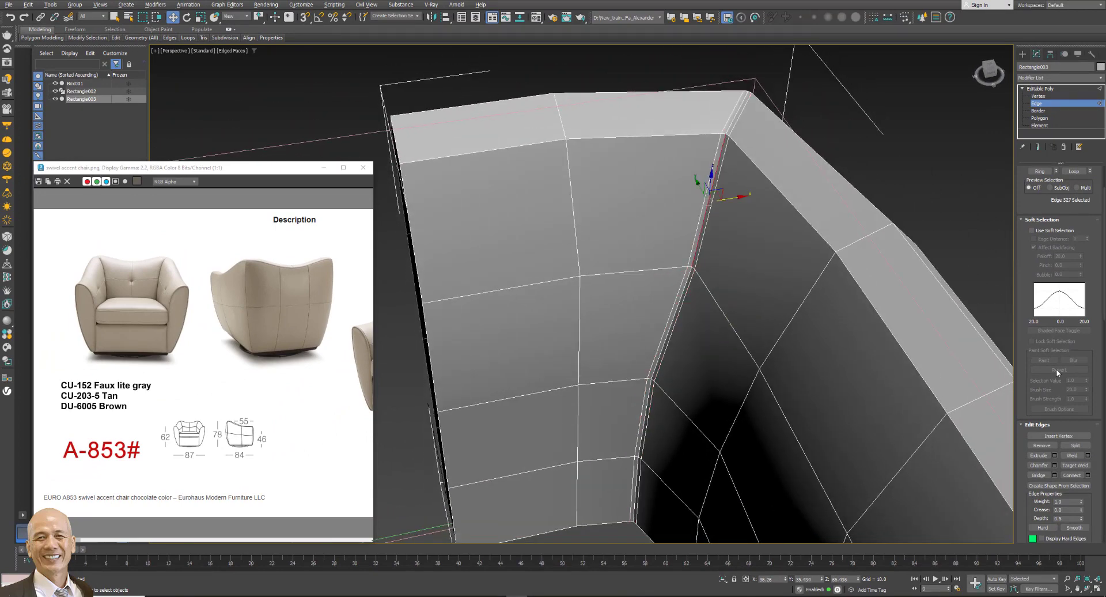
click(1073, 171)
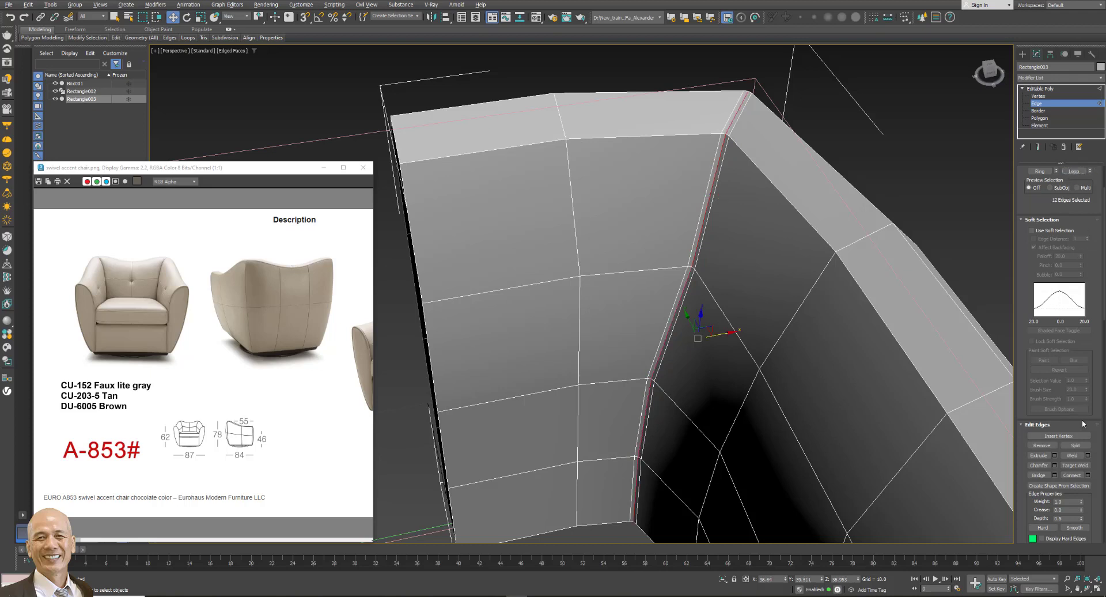
scroll(730, 317, up, 2)
scroll(726, 304, up, 2)
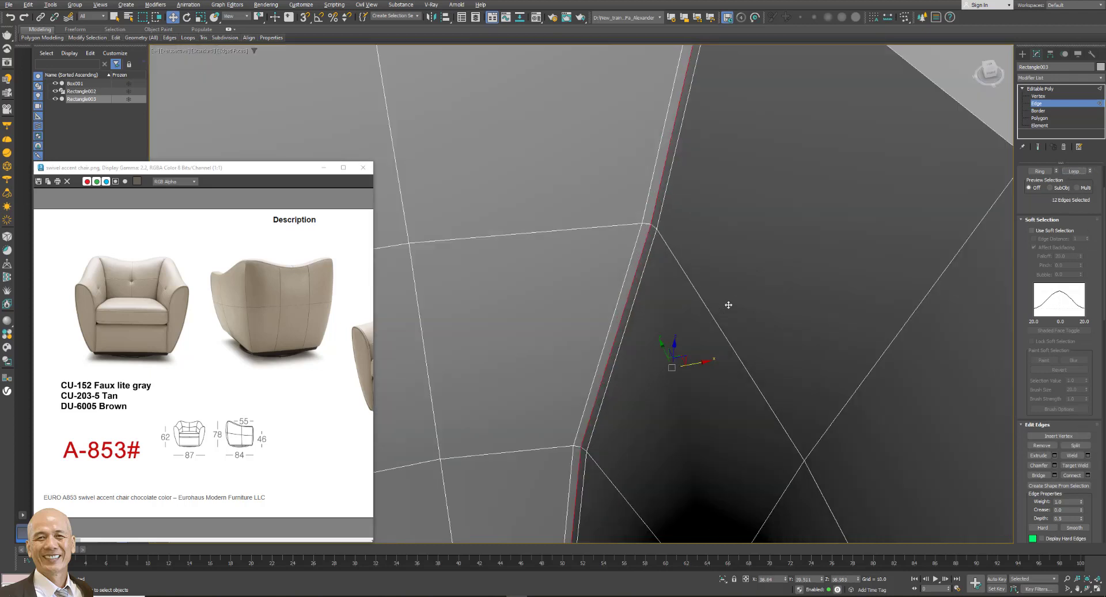
Extrude the corner edges inward with width 0.14 and height about -0.769.
click(1055, 455)
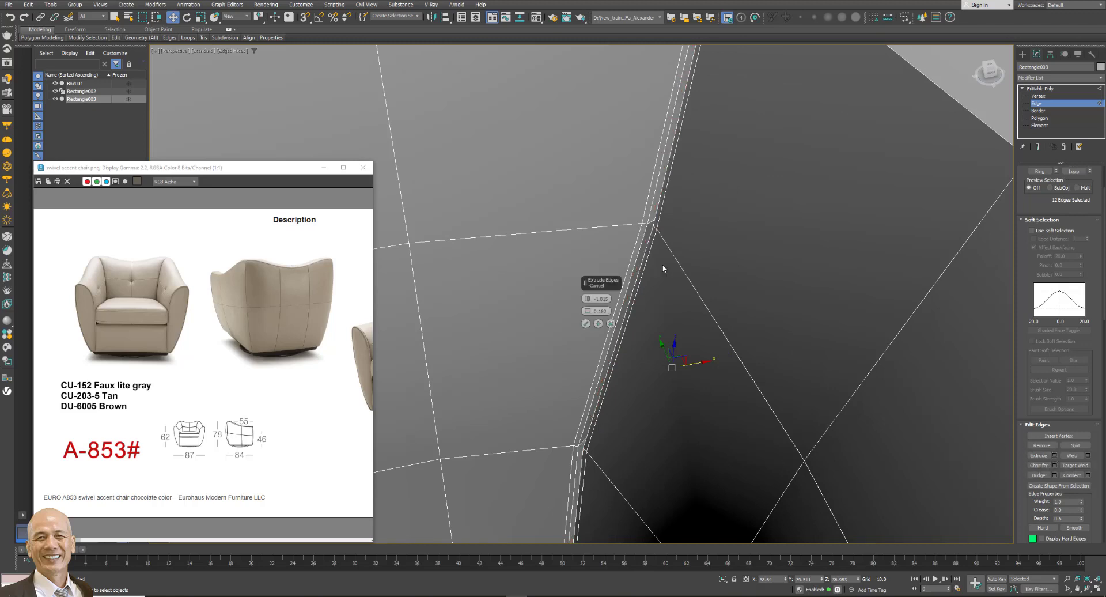
scroll(671, 267, up, 1)
alt+middle_drag(715, 253, 717, 263)
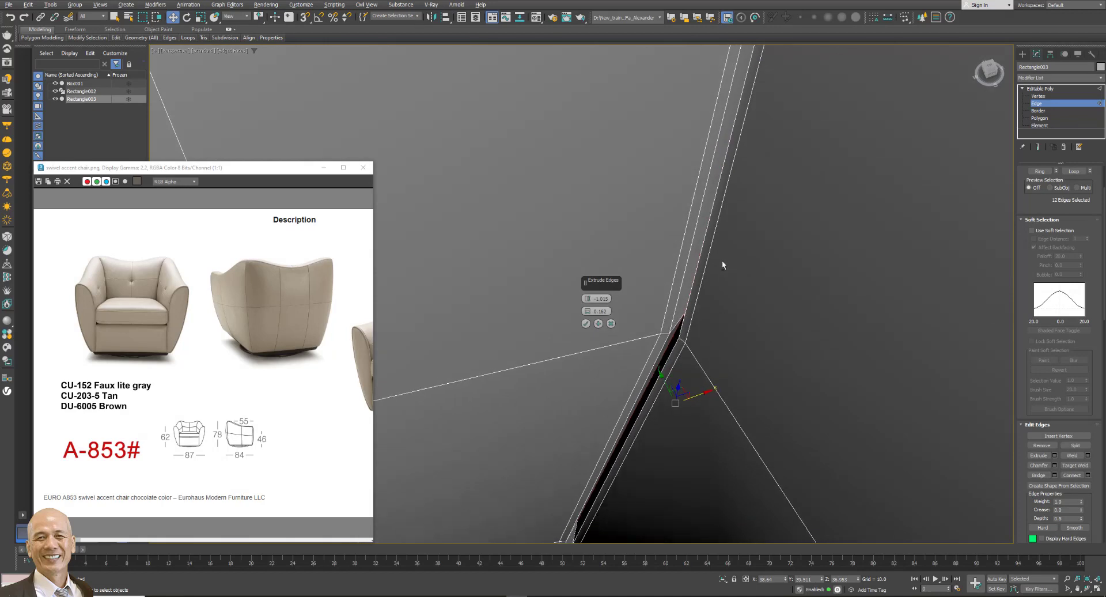
right_click(587, 311)
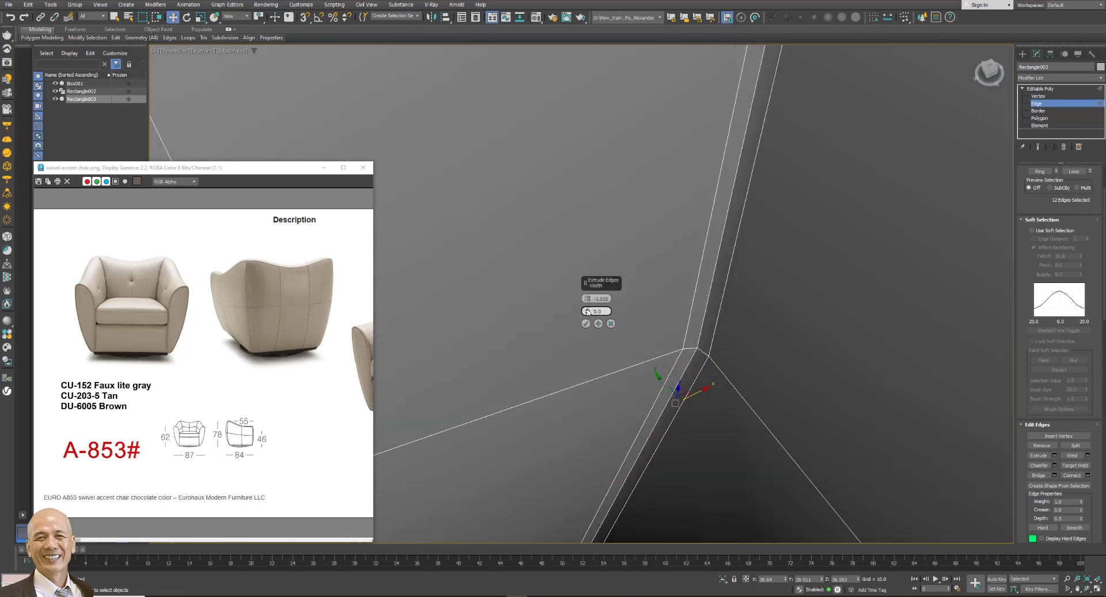
drag(588, 311, 588, 312)
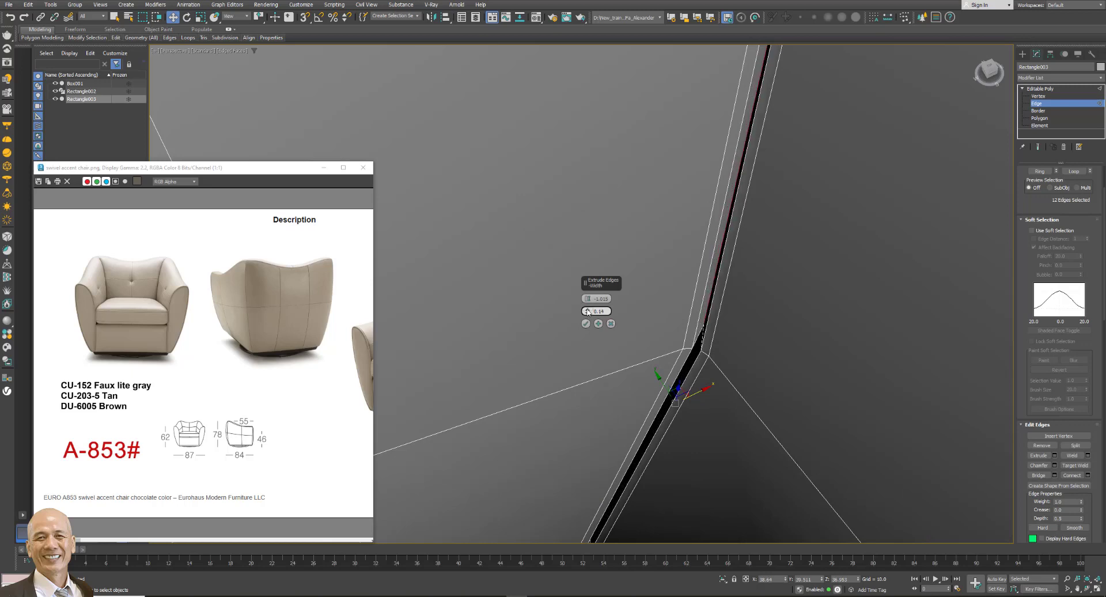
drag(588, 300, 588, 298)
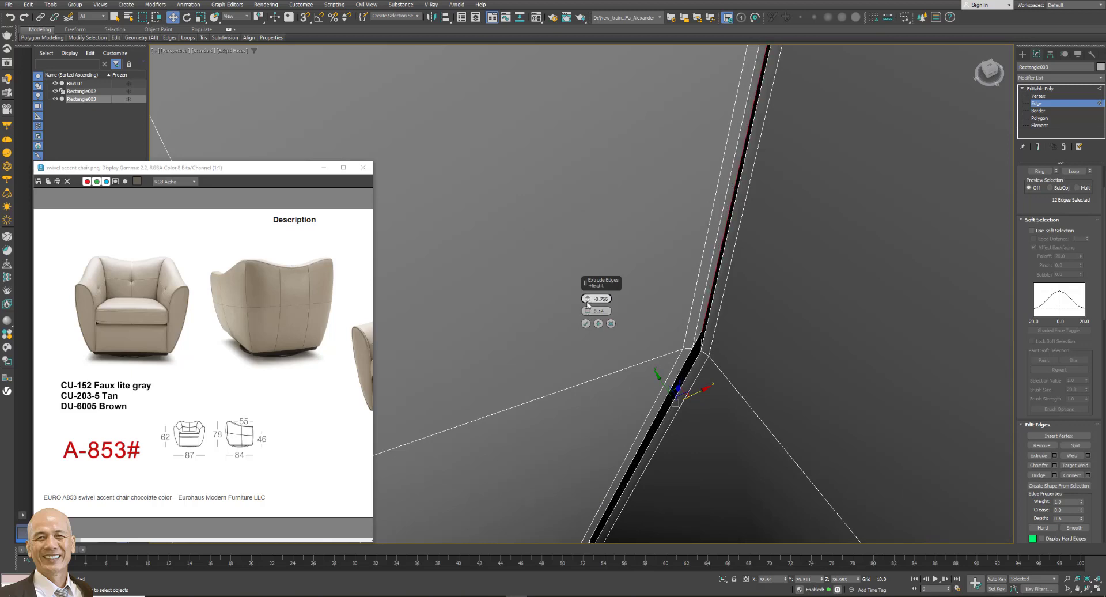
click(587, 324)
Orbit around the shell to inspect the seam groove and the inner faces below it.
scroll(781, 275, down, 5)
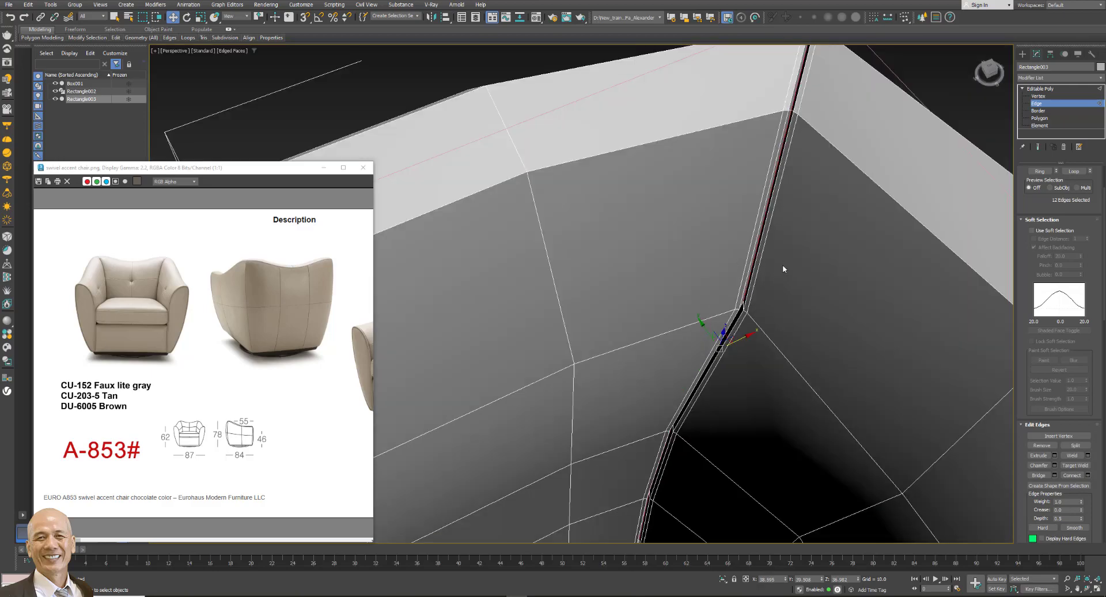
scroll(783, 265, down, 2)
scroll(790, 249, up, 1)
scroll(793, 240, up, 2)
mouse_move(796, 238)
alt+middle_down()
mouse_move(657, 237)
mouse_move(790, 236)
mouse_move(793, 227)
alt+middle_up()
alt+middle_drag(765, 298, 763, 280)
scroll(763, 280, up, 2)
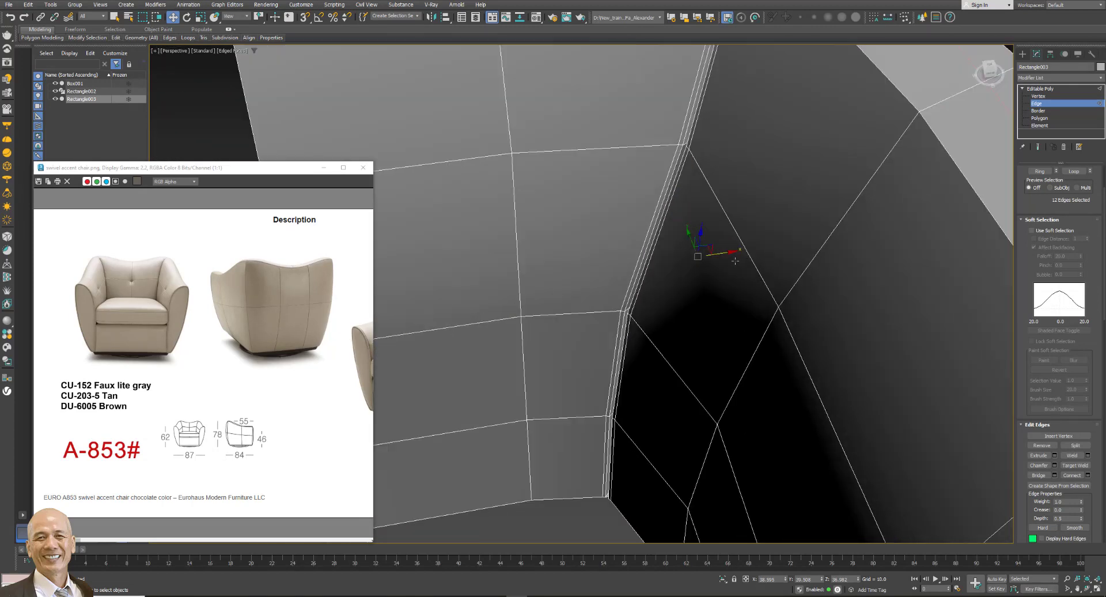
Pick a seam edge and use Loop to select both seam edge loops.
click(1041, 118)
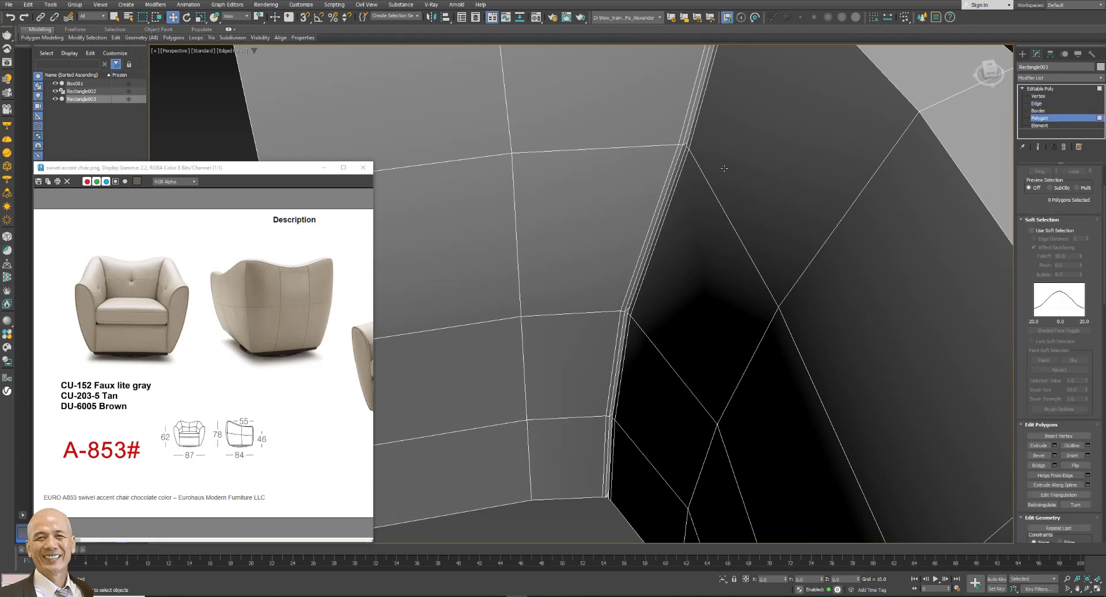
alt+middle_drag(718, 164, 749, 147)
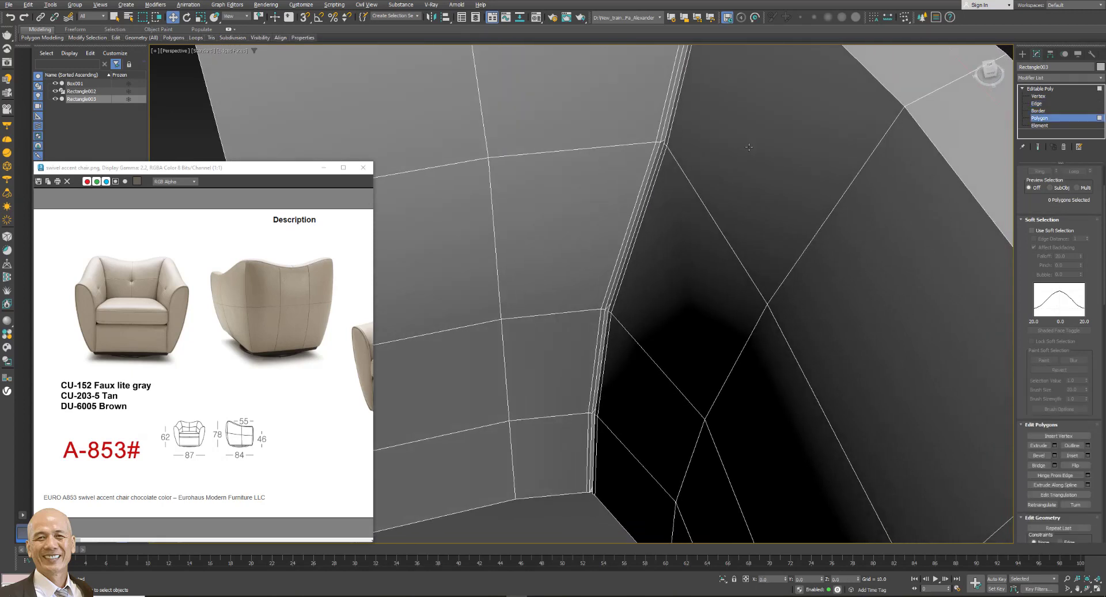
click(1041, 104)
click(653, 188)
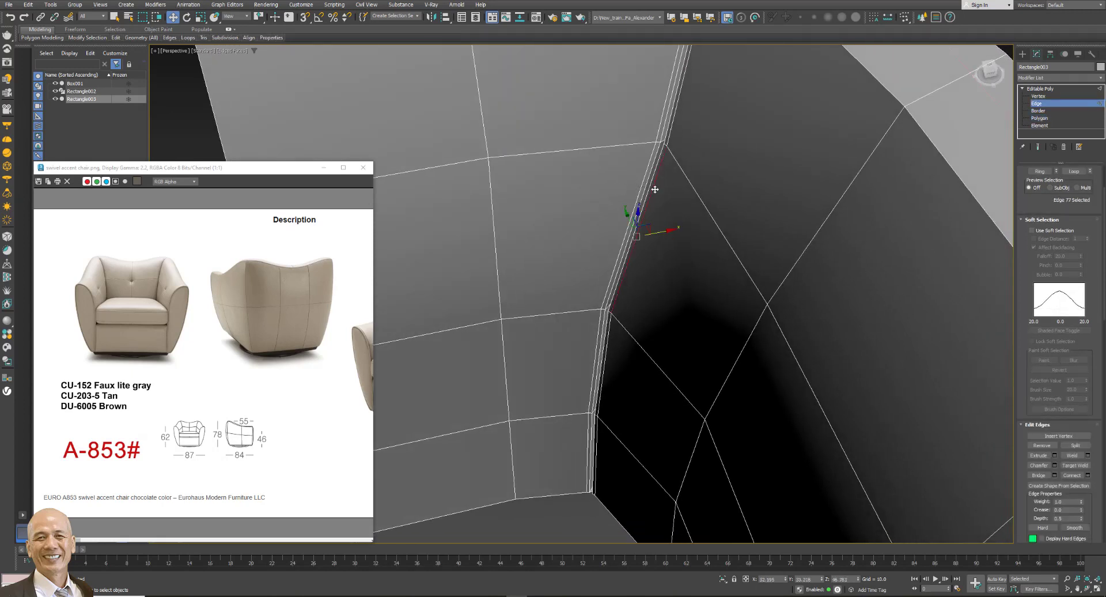
scroll(1090, 174, up, 3)
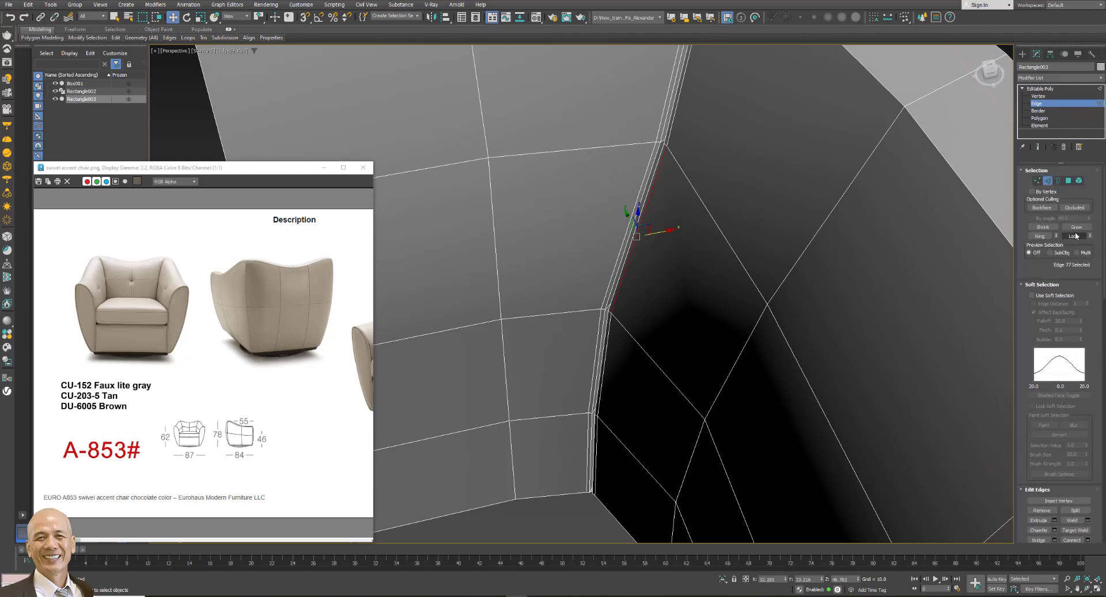
click(1074, 236)
ctrl+click(612, 272)
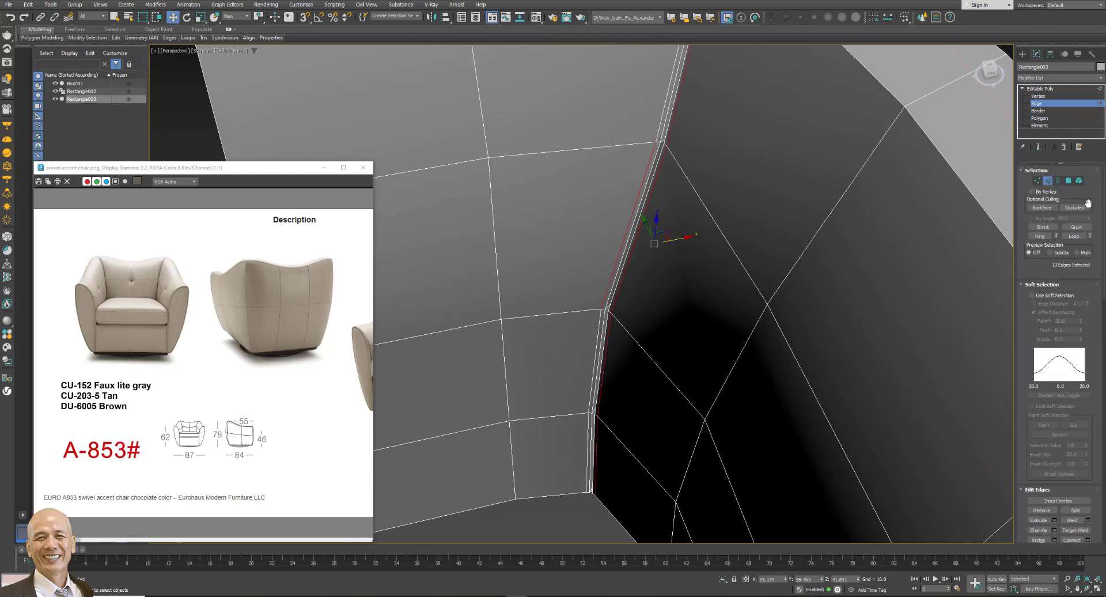
click(1080, 237)
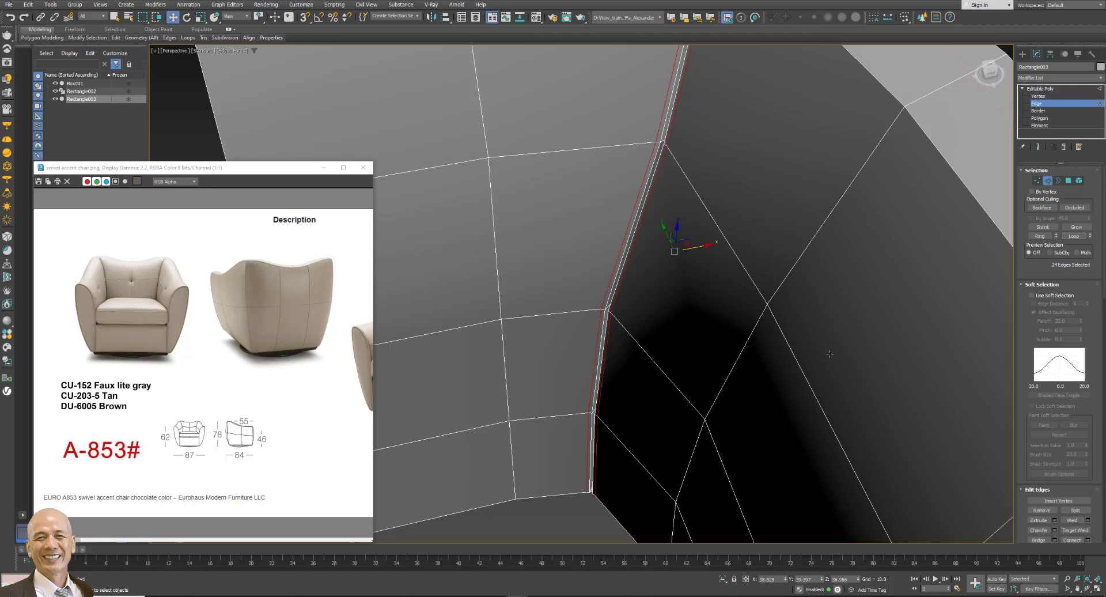
Deselect the four corner edges from the seam selection and view the chair back from above.
scroll(813, 359, down, 3)
scroll(798, 319, down, 3)
scroll(797, 247, down, 3)
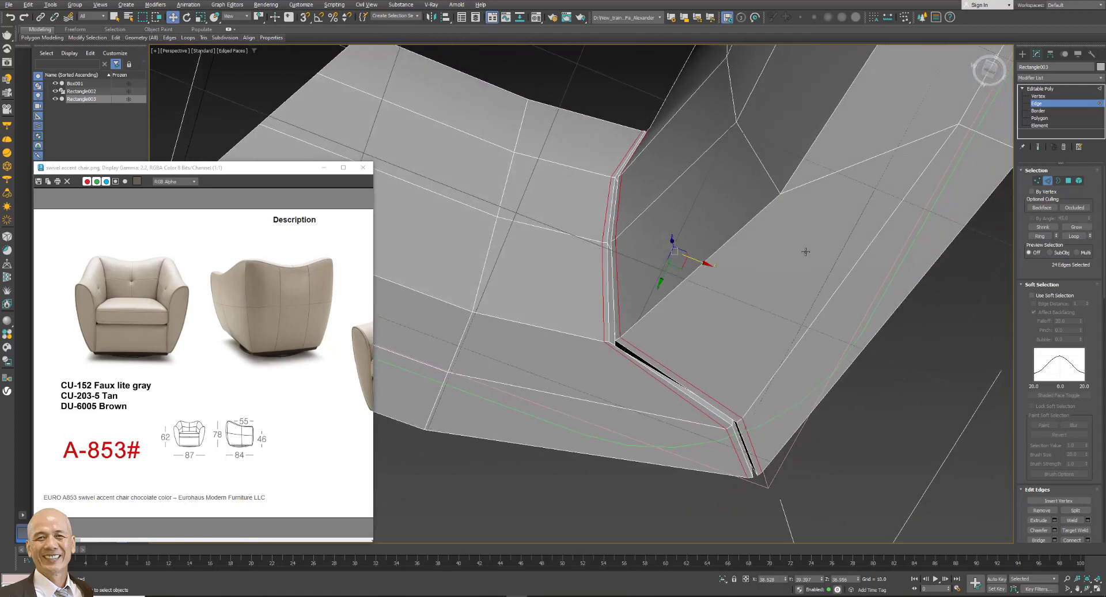
scroll(803, 249, down, 2)
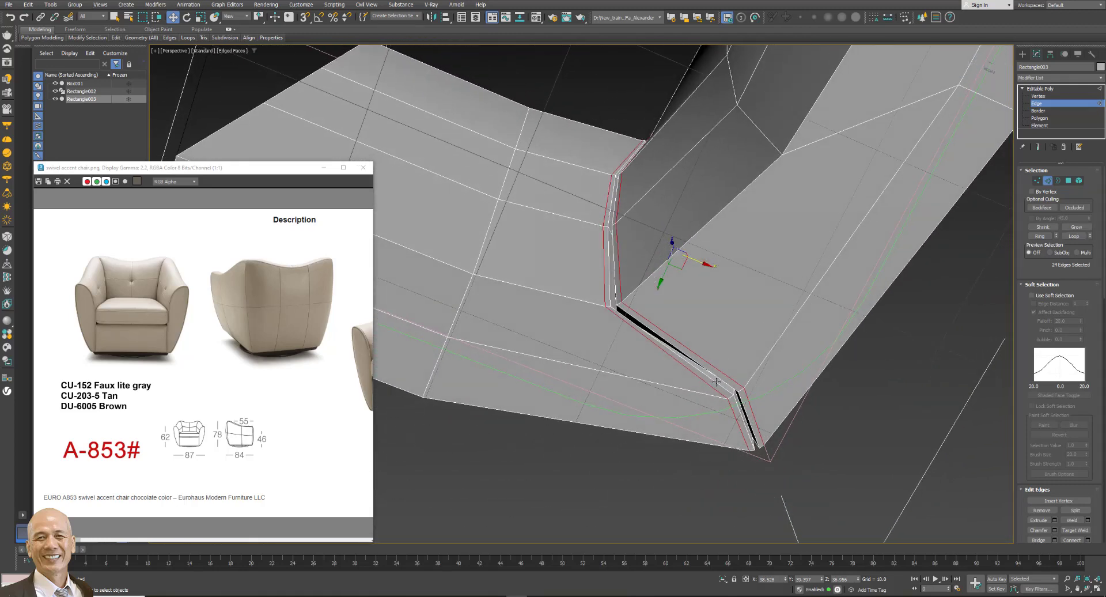
alt+click(751, 397)
alt+click(728, 388)
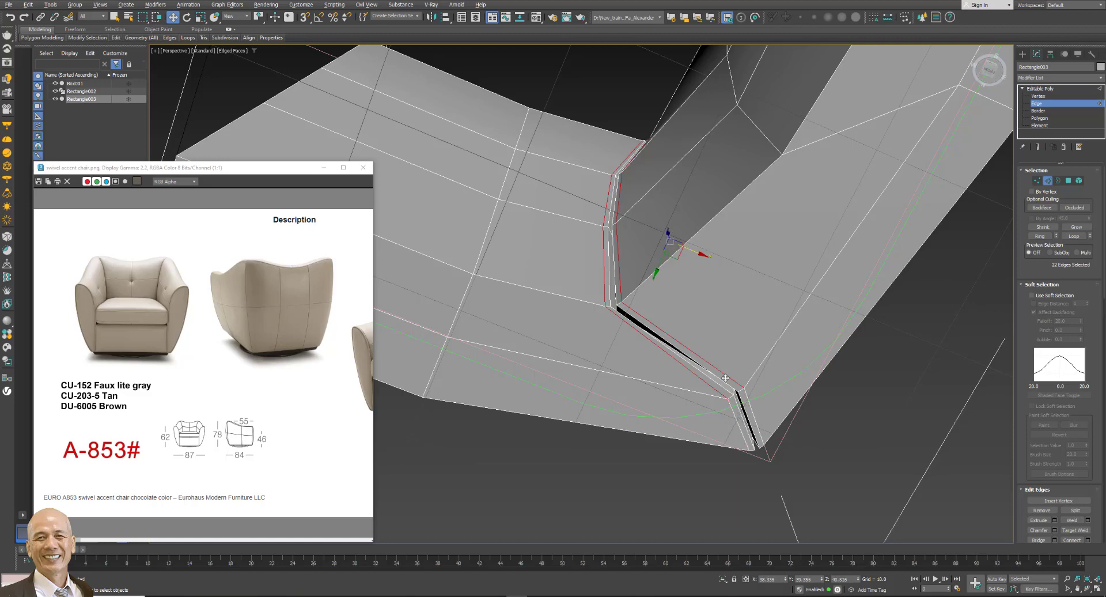
alt+click(724, 378)
alt+click(706, 381)
scroll(775, 288, up, 5)
scroll(767, 357, down, 5)
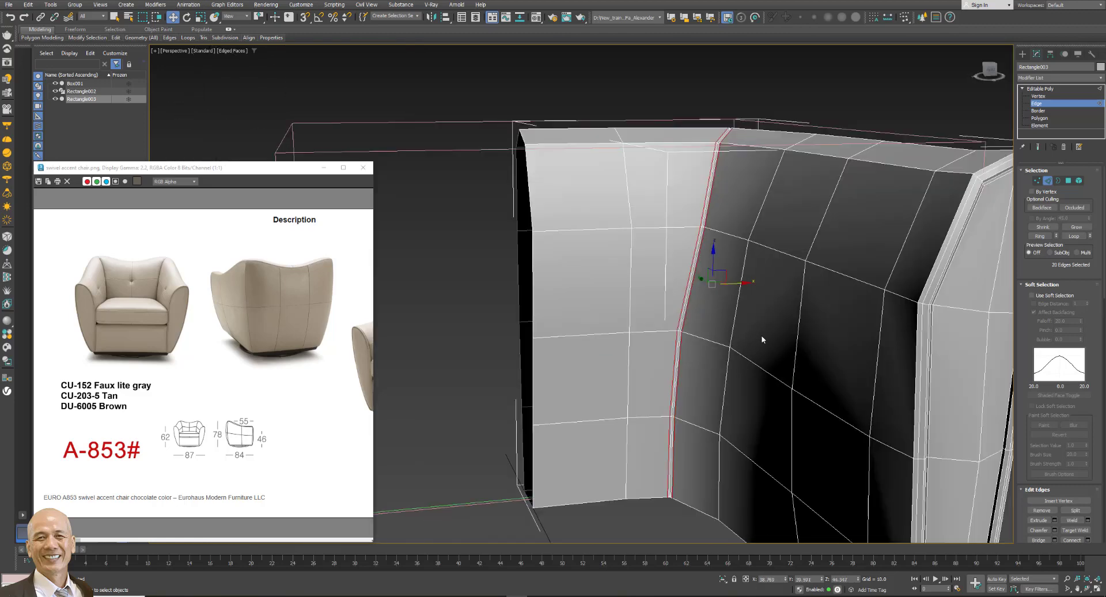
alt+middle_drag(767, 357, 727, 188)
scroll(727, 189, up, 5)
Add a Push modifier to the chair shell.
scroll(726, 189, up, 2)
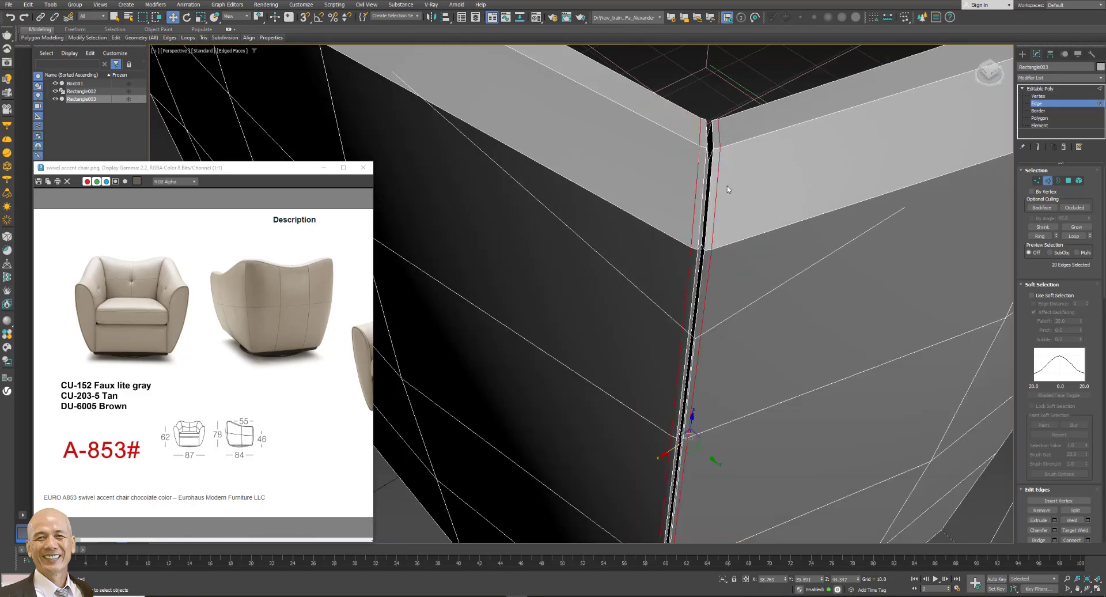
click(1075, 78)
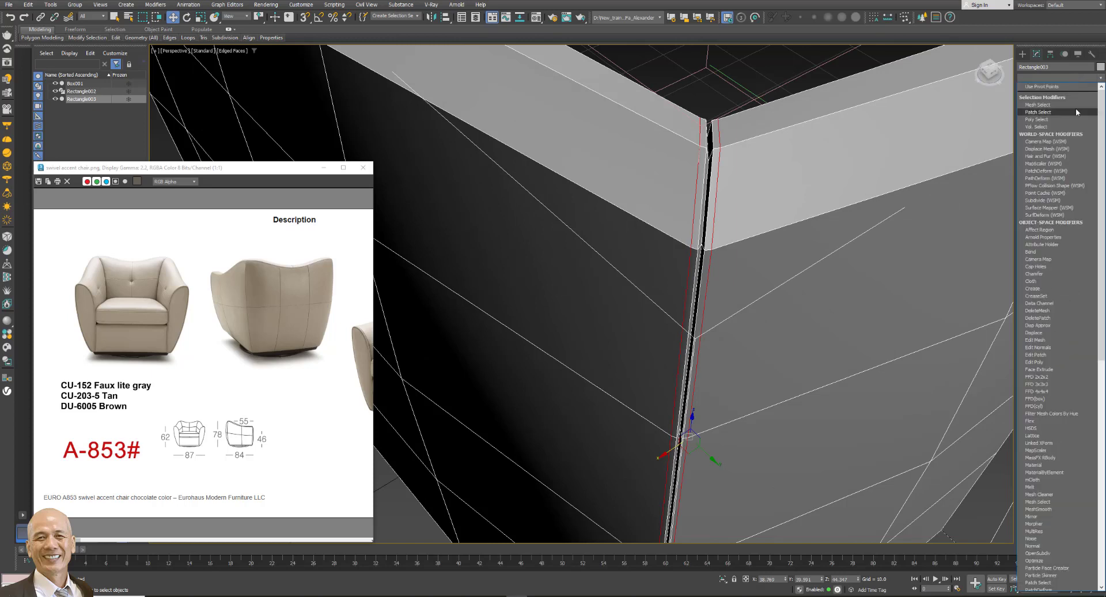
scroll(1076, 109, down, 2)
scroll(1076, 123, down, 8)
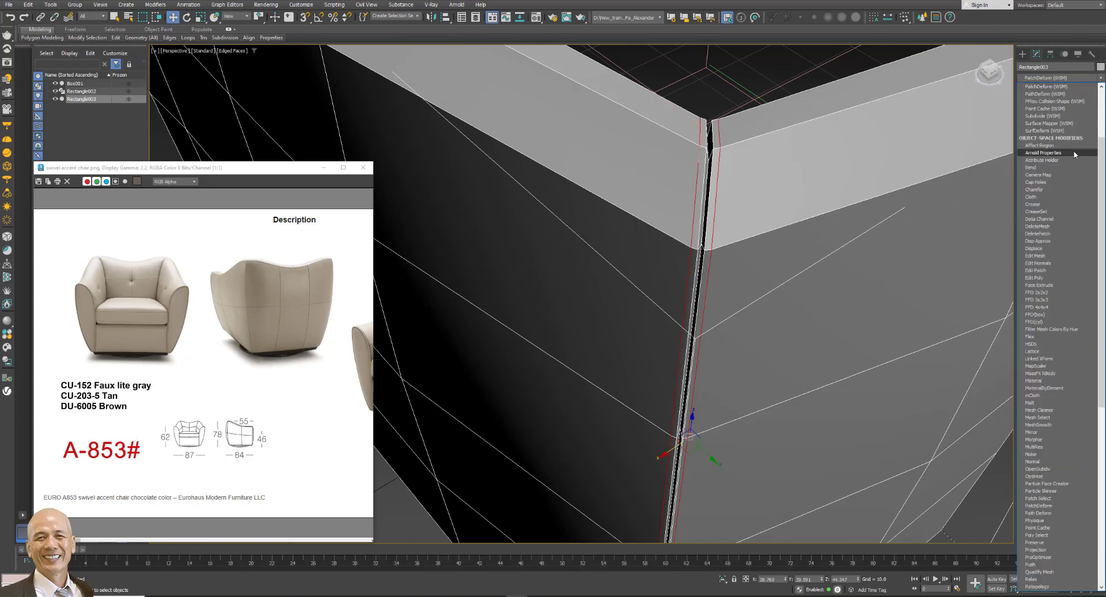
scroll(1074, 155, down, 8)
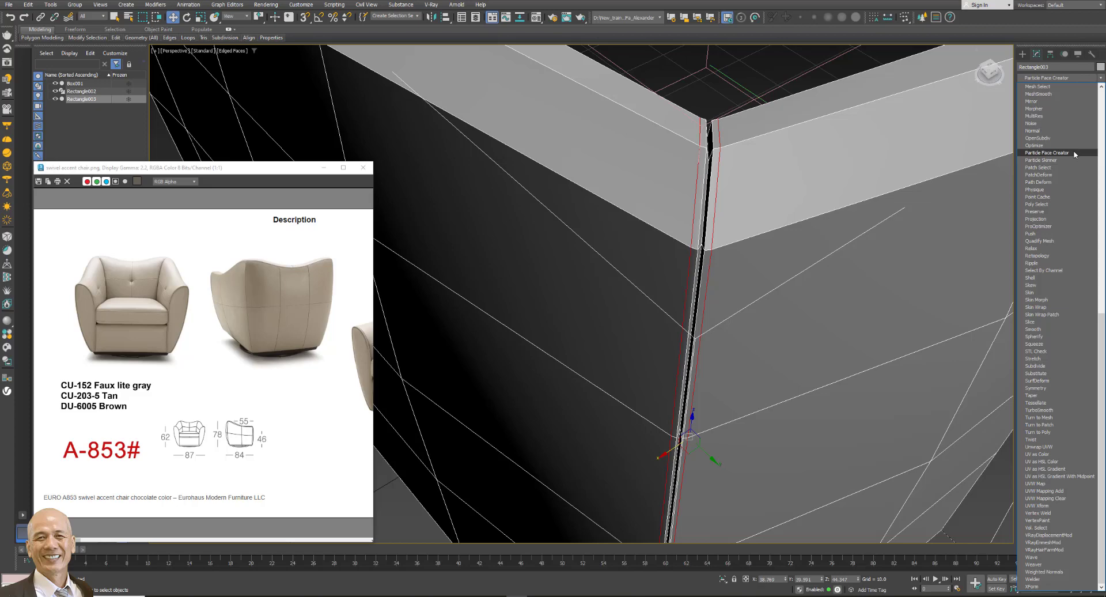
click(1057, 233)
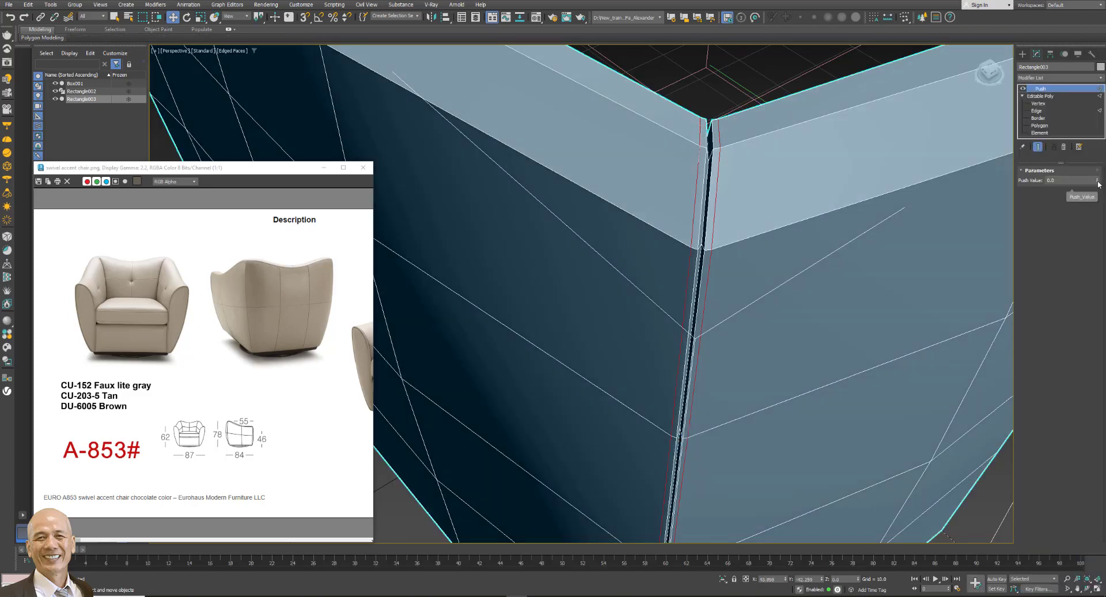
Try Push values of 1.0 and 0.3, settling on 0.7.
drag(1099, 184, 1099, 173)
scroll(855, 239, down, 4)
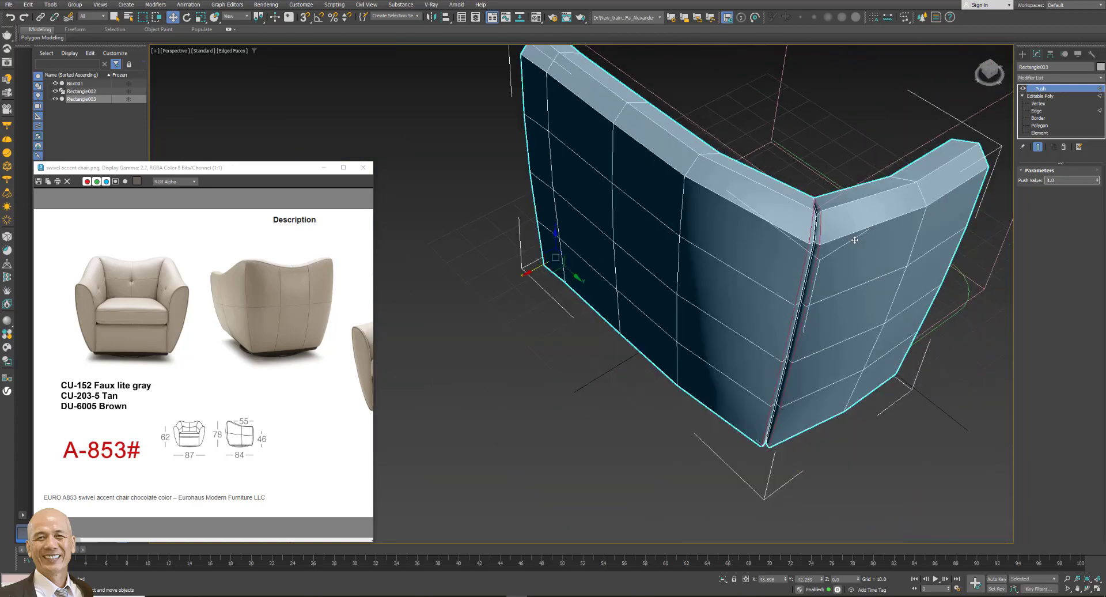
mouse_move(773, 256)
alt+middle_down()
mouse_move(886, 228)
mouse_move(805, 160)
mouse_move(850, 284)
mouse_move(869, 259)
mouse_move(875, 283)
alt+middle_up()
drag(1099, 186, 879, 252)
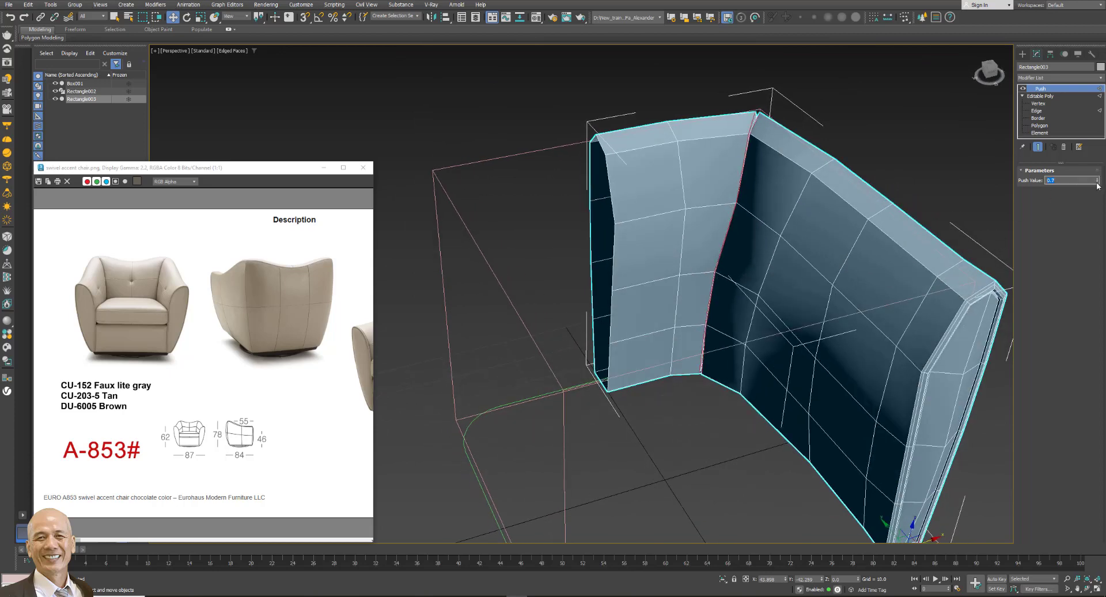
mouse_move(865, 257)
alt+middle_down()
mouse_move(795, 222)
mouse_move(720, 216)
mouse_move(808, 263)
alt+middle_up()
scroll(724, 214, up, 3)
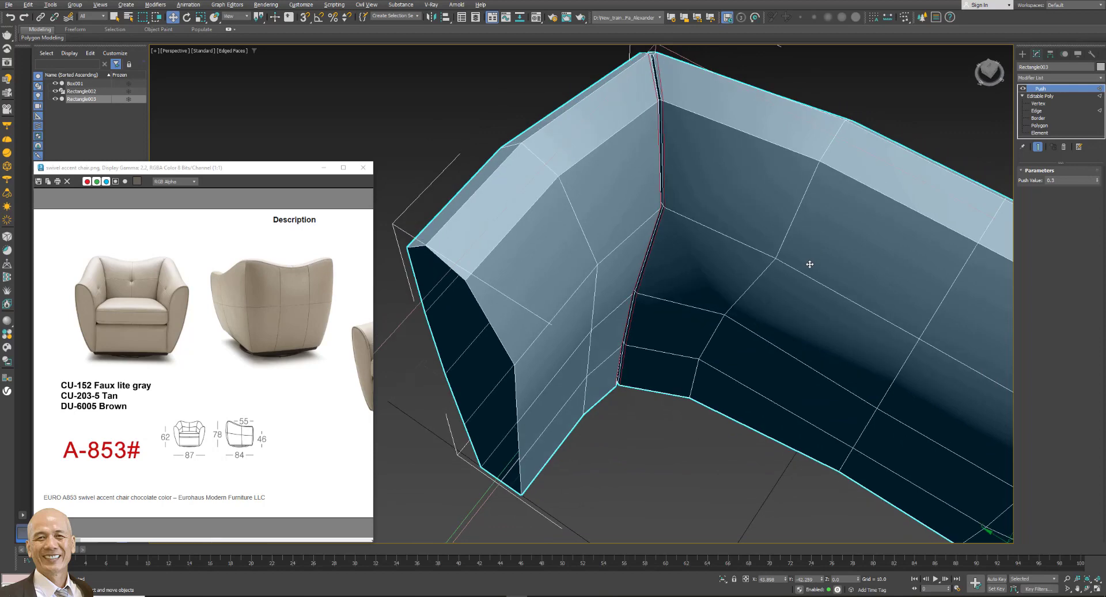
drag(1098, 183, 1099, 164)
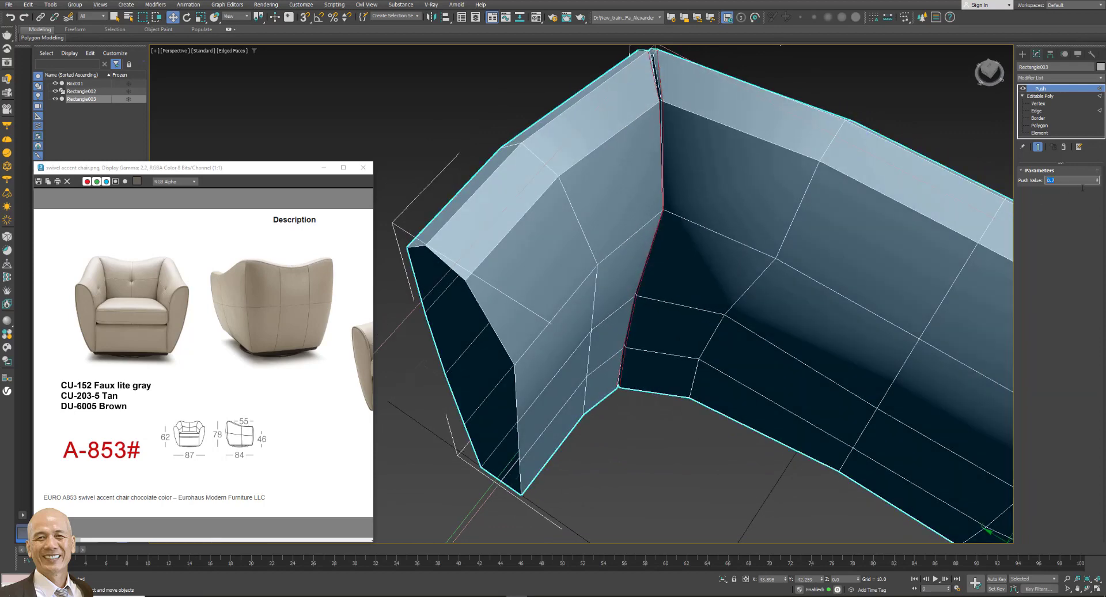
alt+middle_drag(807, 242, 776, 210)
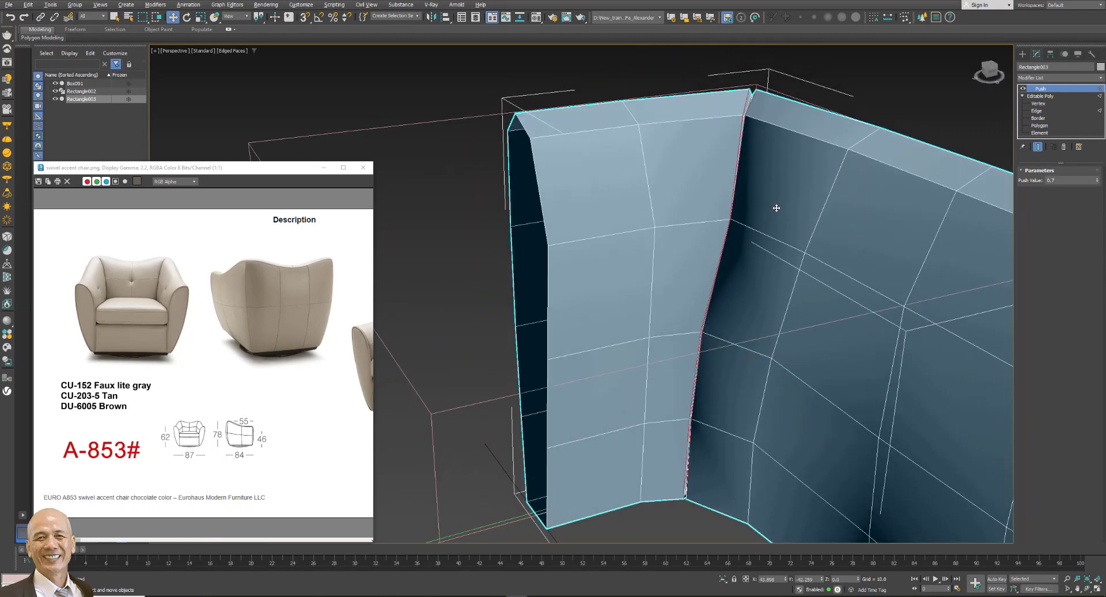
Collapse the whole modifier stack into a plain editable poly.
right_click(1055, 87)
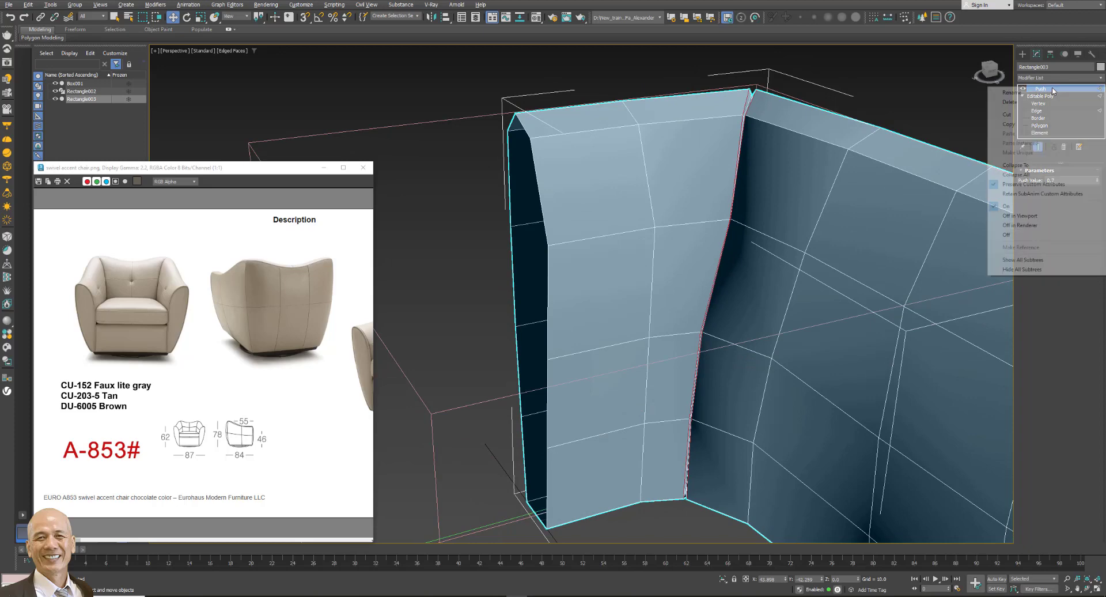
click(1020, 174)
click(604, 323)
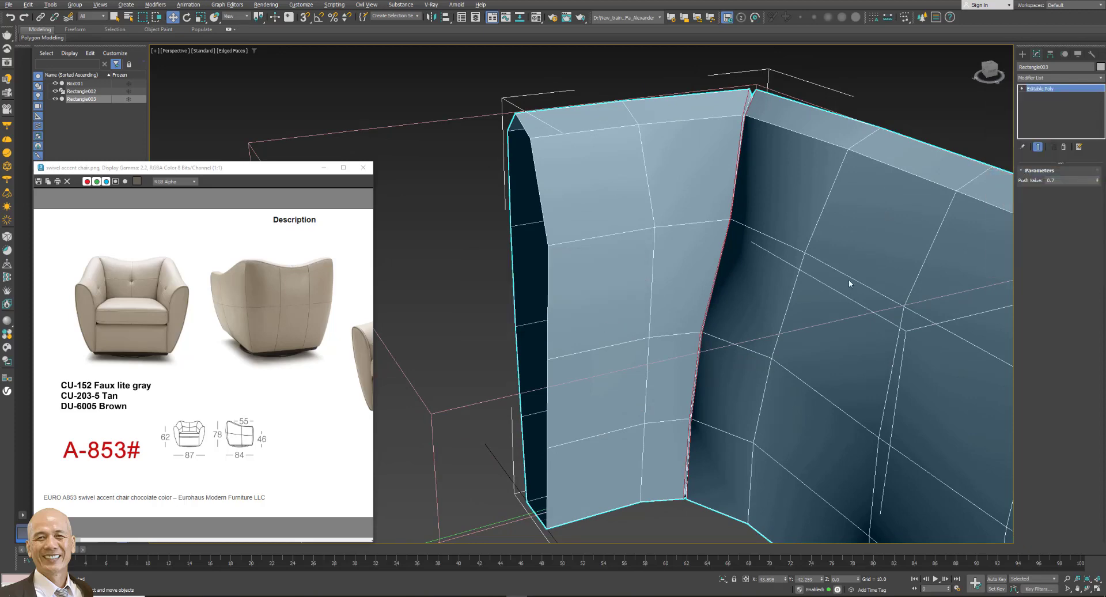
Reselect the Rectangle003 shell and frame it from above.
mouse_move(846, 278)
middle_down()
mouse_move(763, 225)
mouse_move(766, 247)
mouse_move(884, 196)
mouse_move(692, 308)
mouse_move(622, 317)
mouse_move(779, 331)
mouse_move(755, 271)
middle_up()
scroll(759, 221, down, 3)
scroll(752, 215, down, 2)
click(884, 185)
click(691, 309)
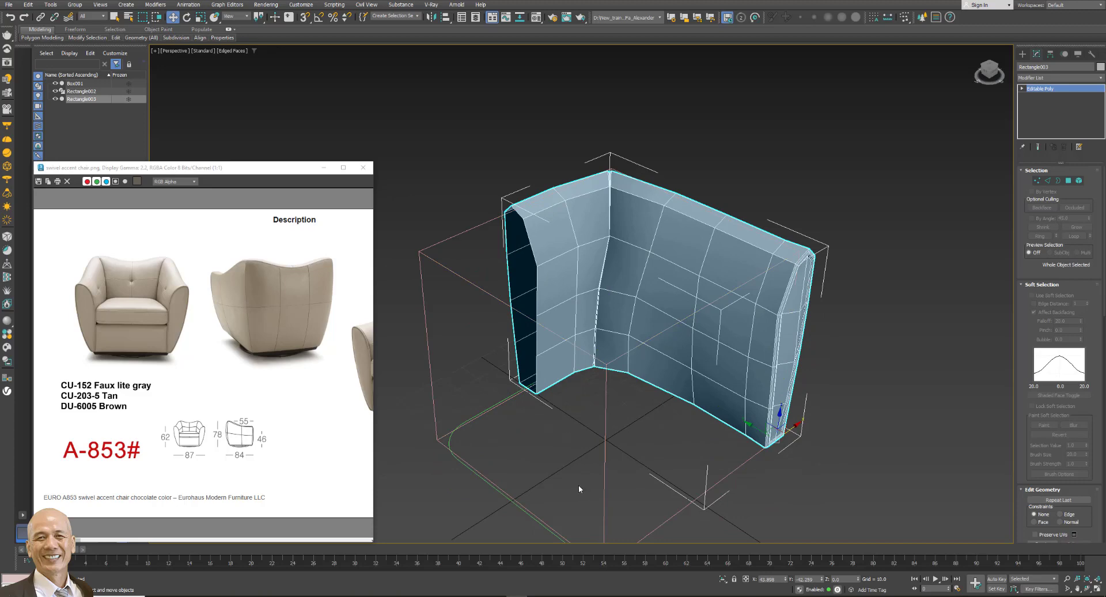
alt+middle_drag(579, 485, 699, 505)
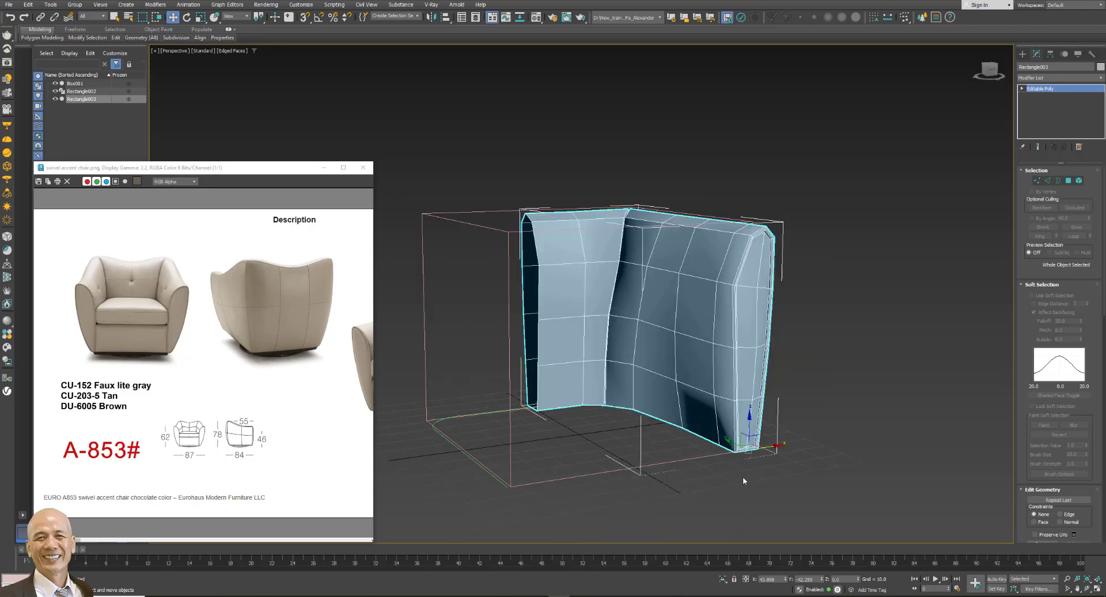
scroll(743, 472, up, 3)
alt+middle_drag(748, 462, 742, 418)
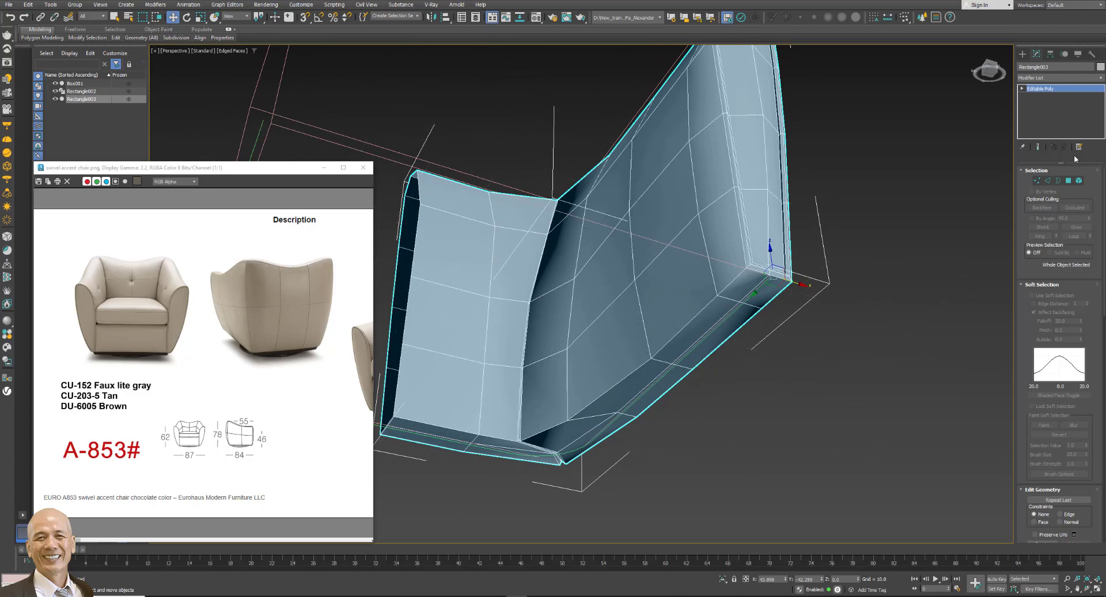
Select the shell's bottom edges and extend them into the full loop.
click(1048, 180)
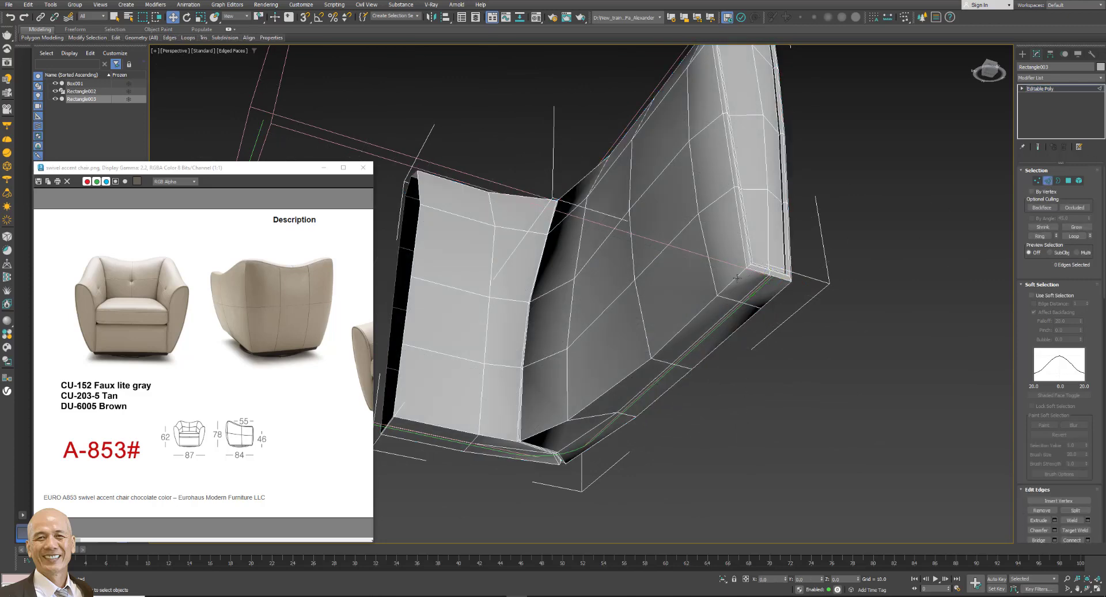
click(1073, 236)
mouse_move(820, 350)
alt+middle_down()
mouse_move(797, 356)
mouse_move(914, 249)
alt+middle_up()
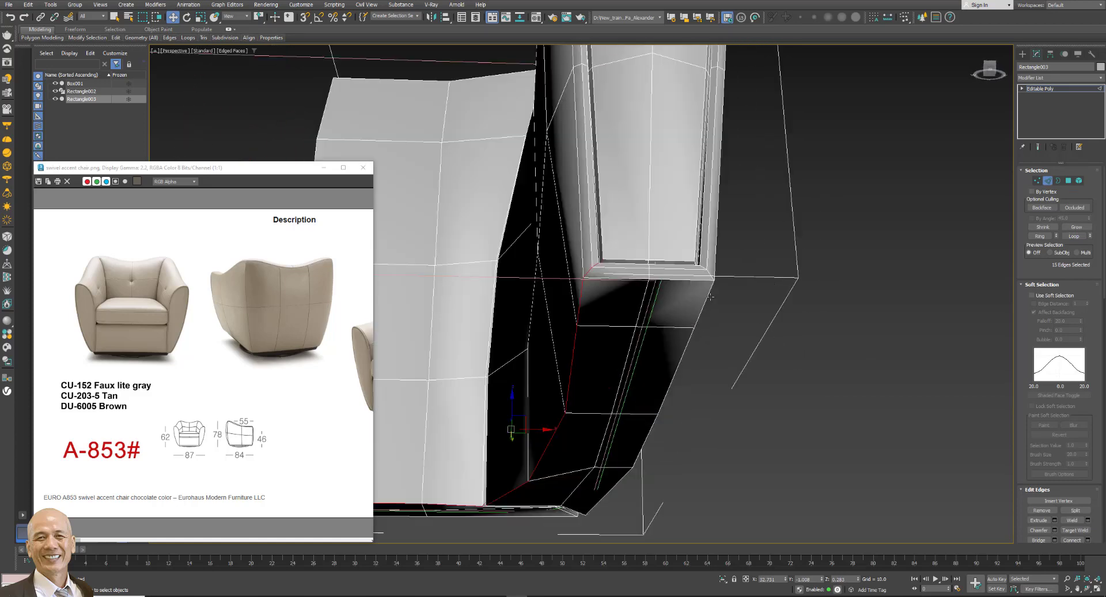
click(1074, 236)
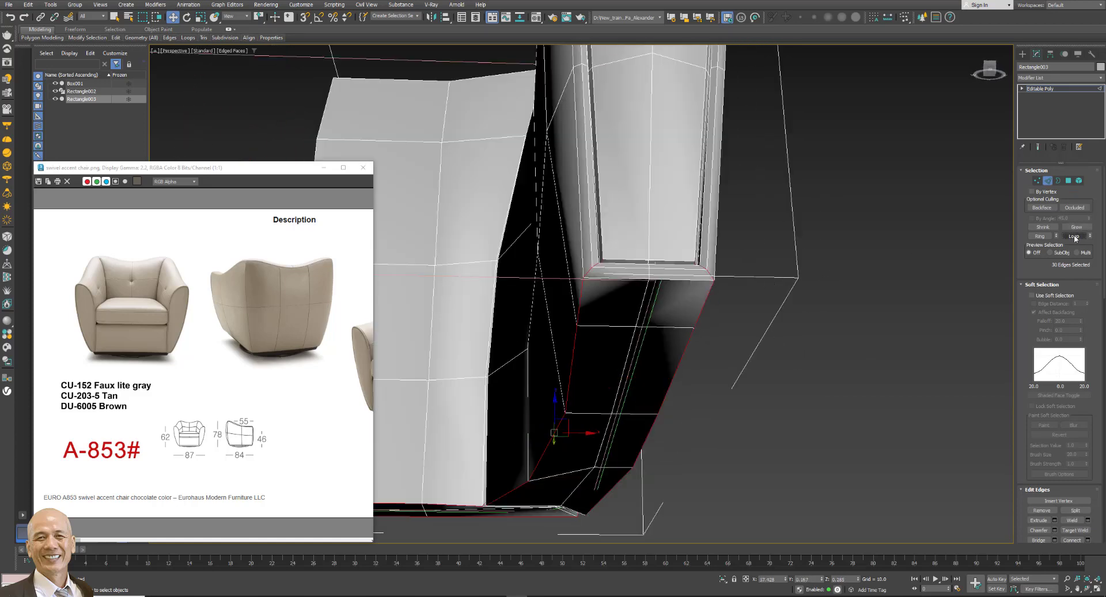
Chamfer the selected bottom edge loop by 1.972.
click(1055, 530)
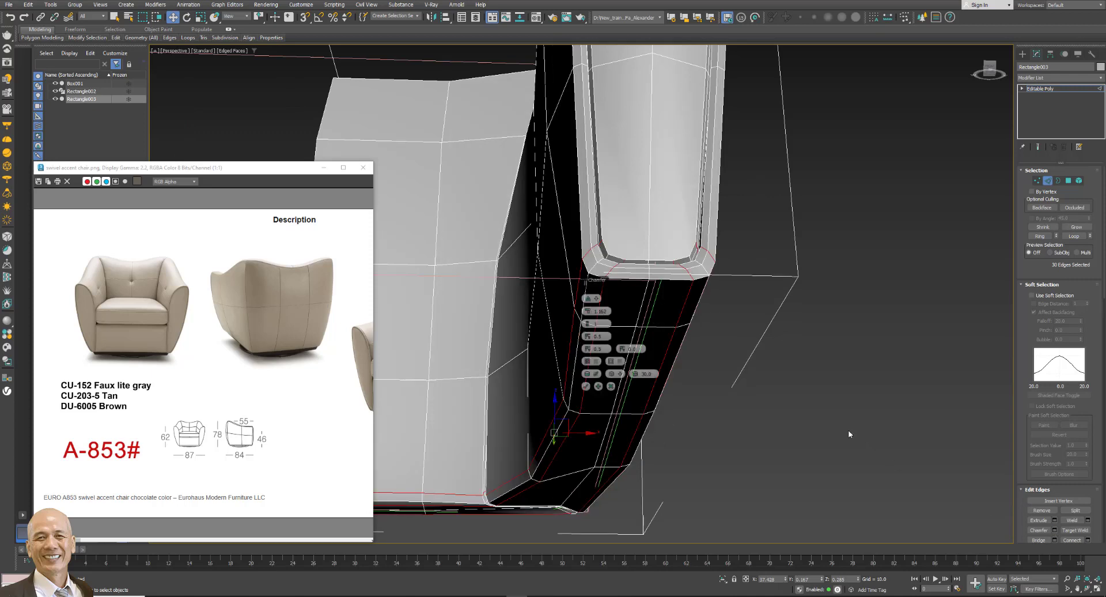
middle_drag(370, 410, 275, 409)
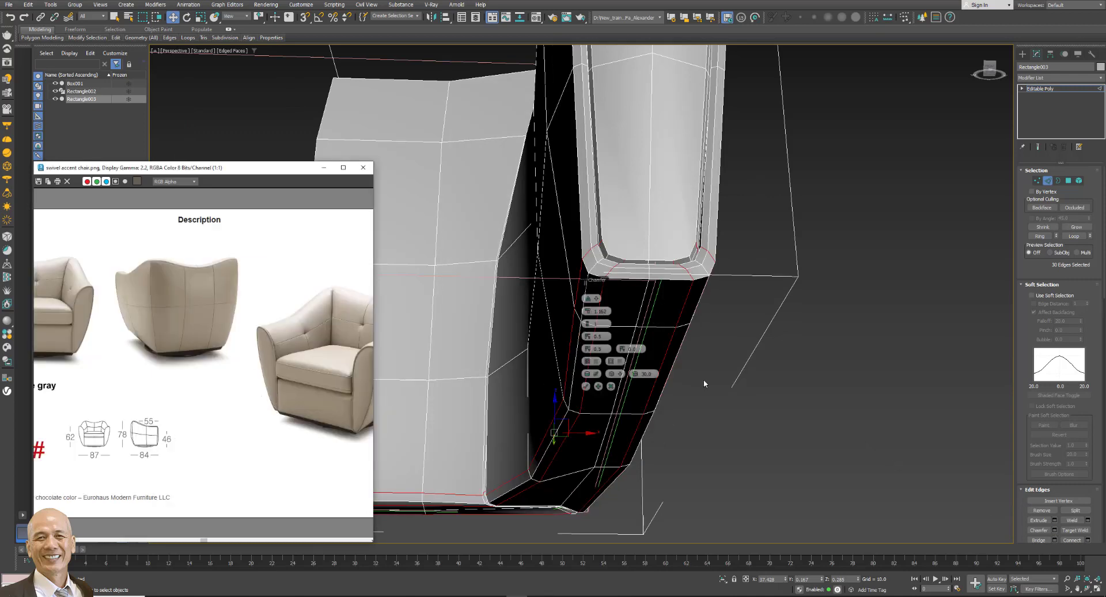
click(599, 387)
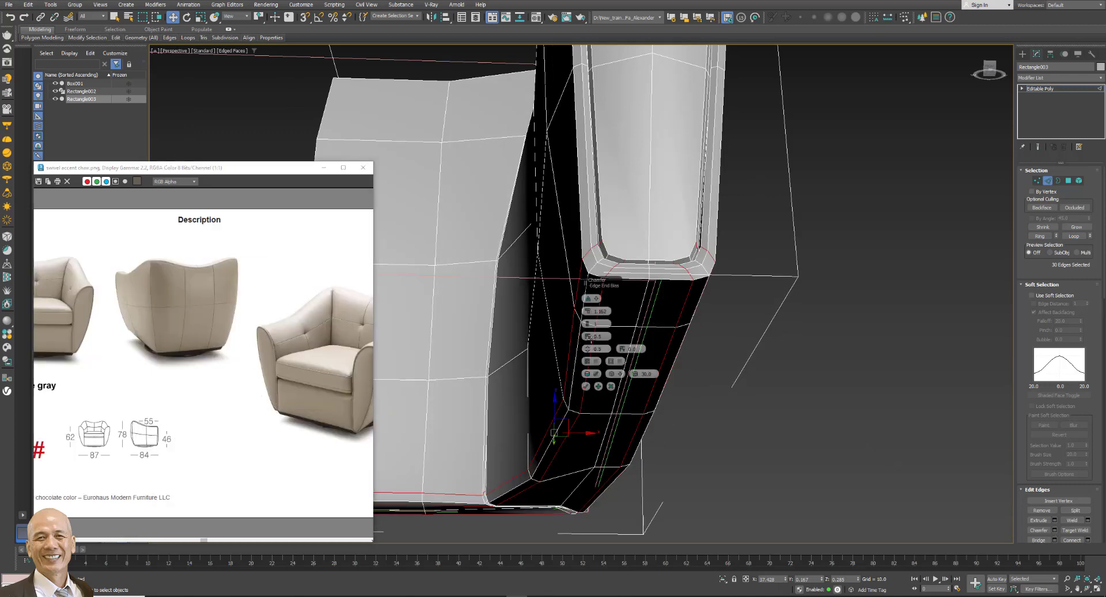
drag(587, 311, 588, 309)
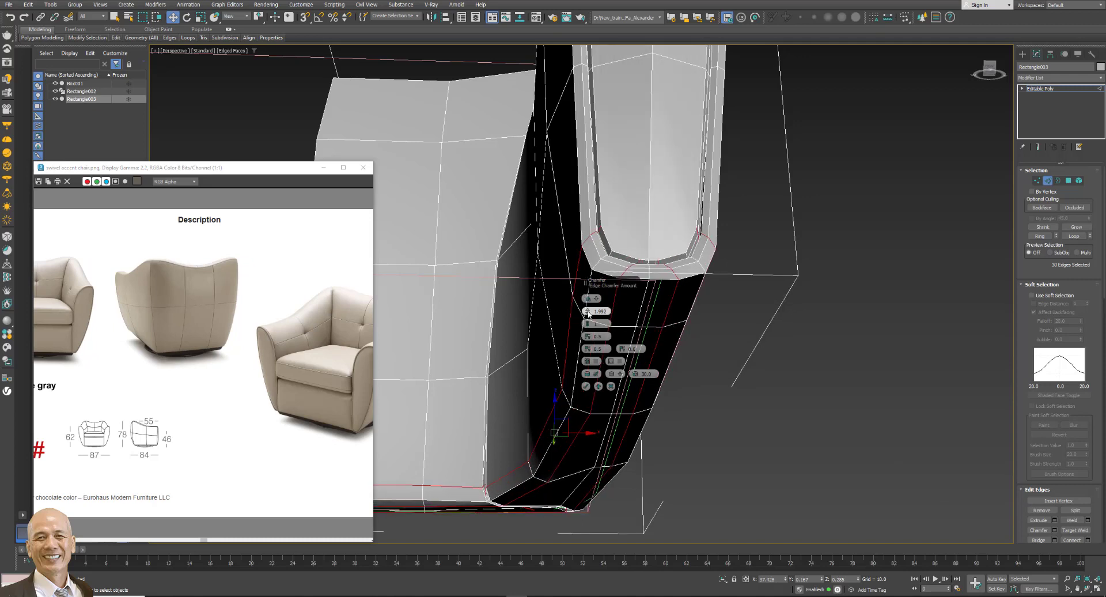
drag(589, 316, 589, 320)
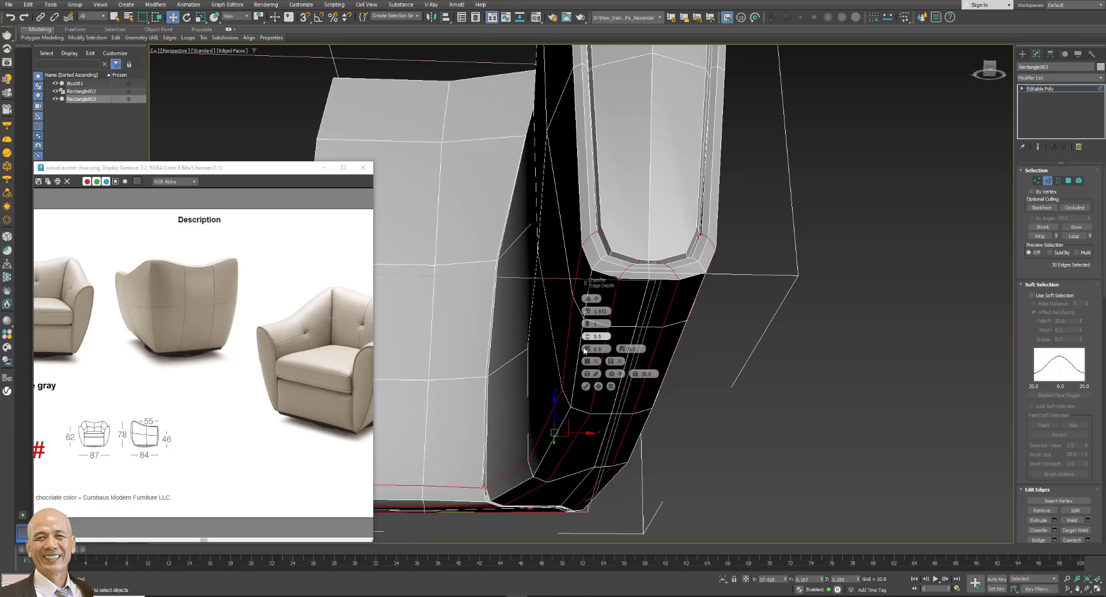
click(585, 387)
mouse_move(742, 340)
alt+middle_down()
mouse_move(790, 370)
mouse_move(809, 301)
alt+middle_up()
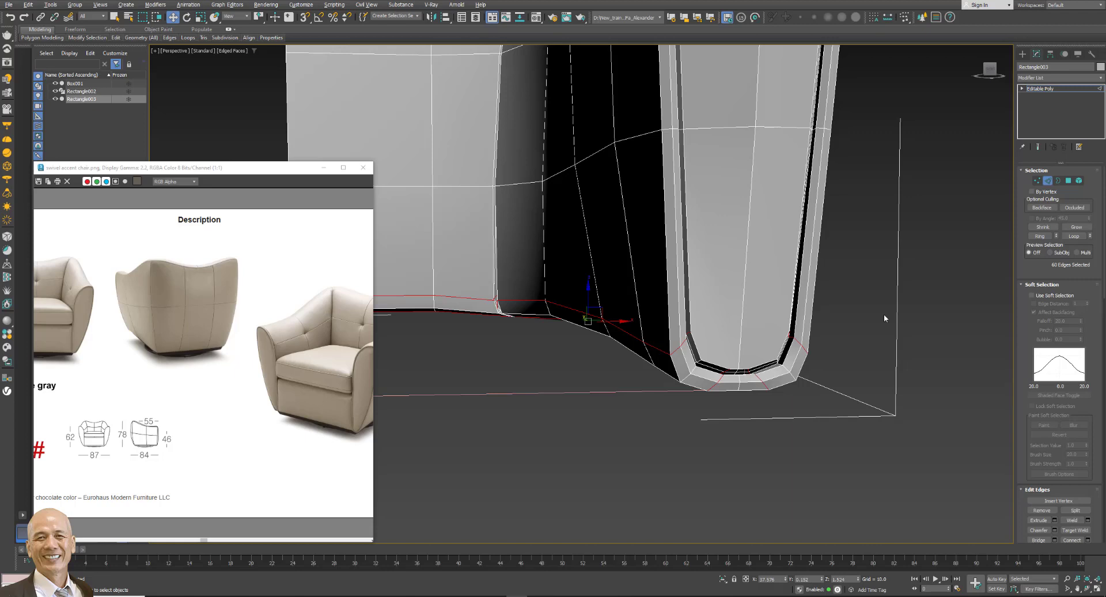
Box-select the shell's vertex rings and scale the bottom ring narrower to taper the arm.
middle_drag(885, 318, 841, 336)
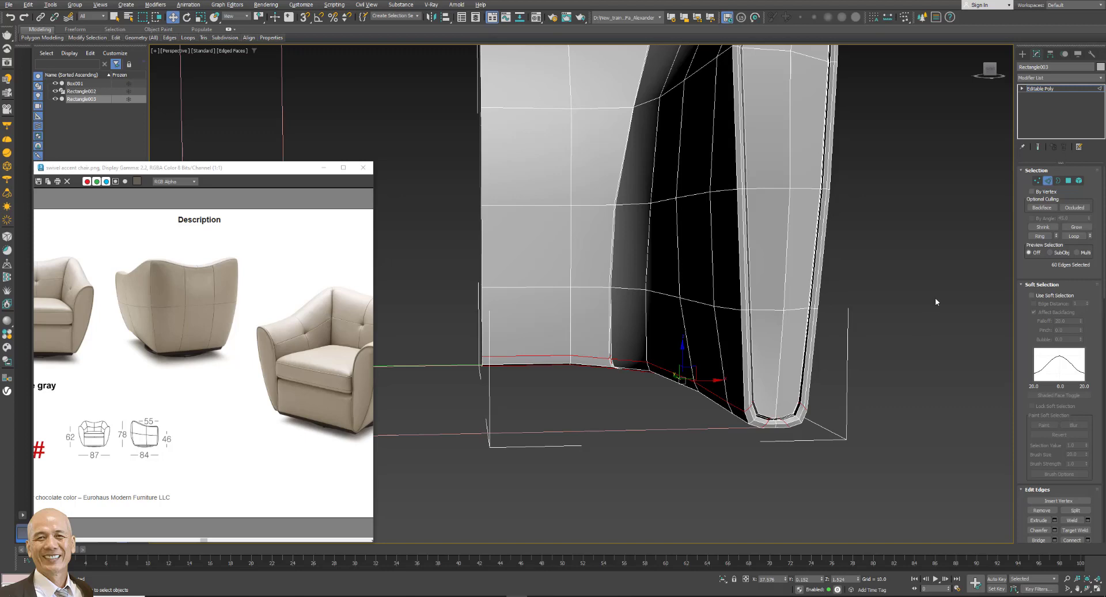
click(1037, 180)
key(z)
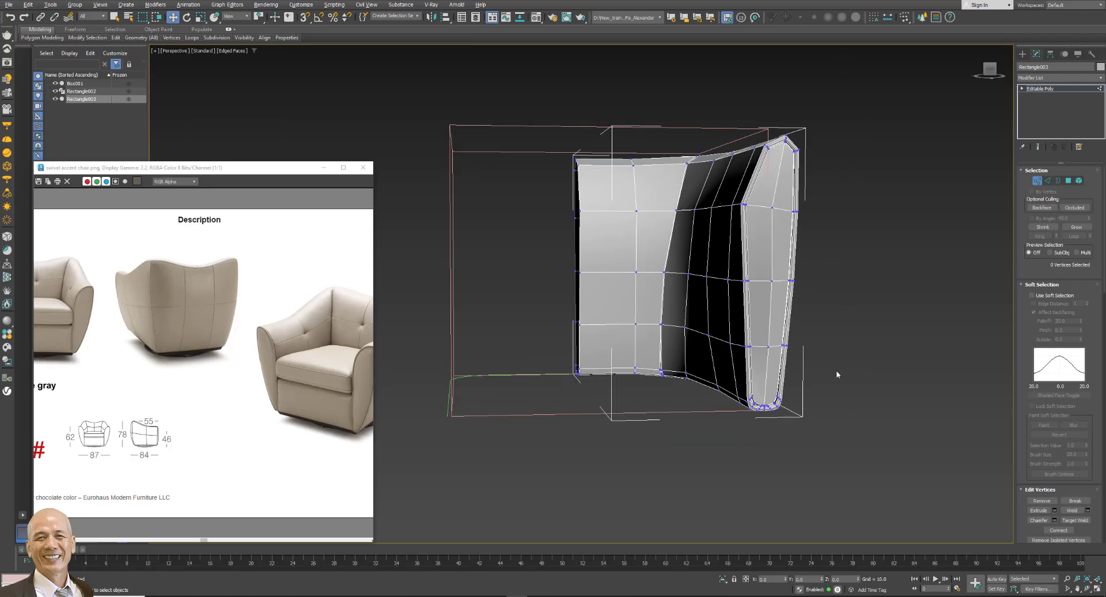
mouse_move(834, 397)
alt+middle_down()
mouse_move(834, 309)
mouse_move(818, 313)
mouse_move(807, 168)
alt+middle_up()
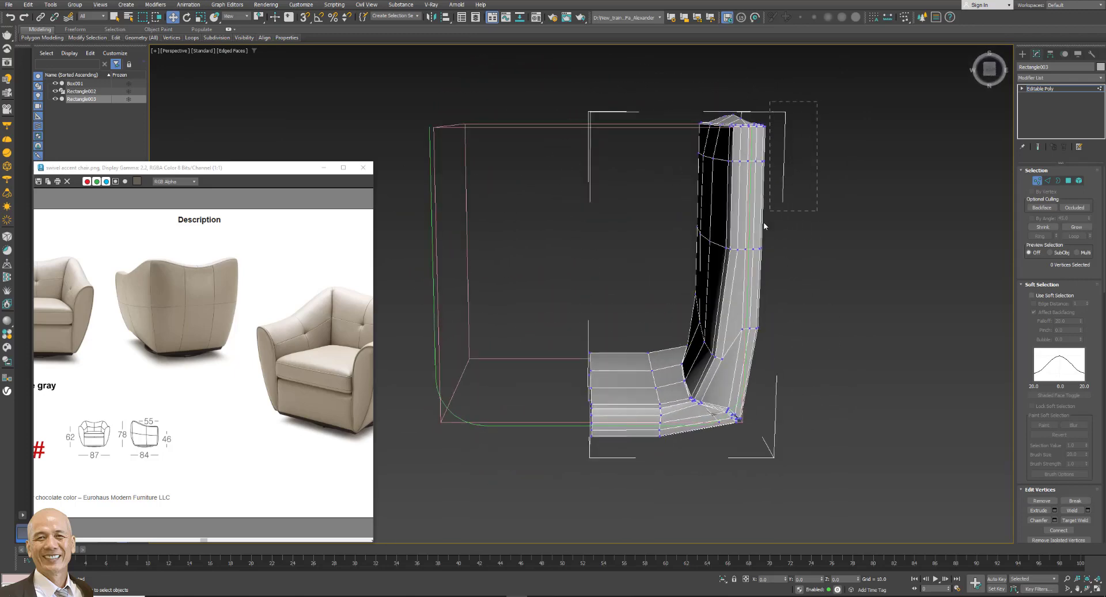
drag(764, 224, 727, 223)
mouse_move(730, 146)
alt+middle_down()
mouse_move(755, 88)
mouse_move(767, 147)
alt+middle_up()
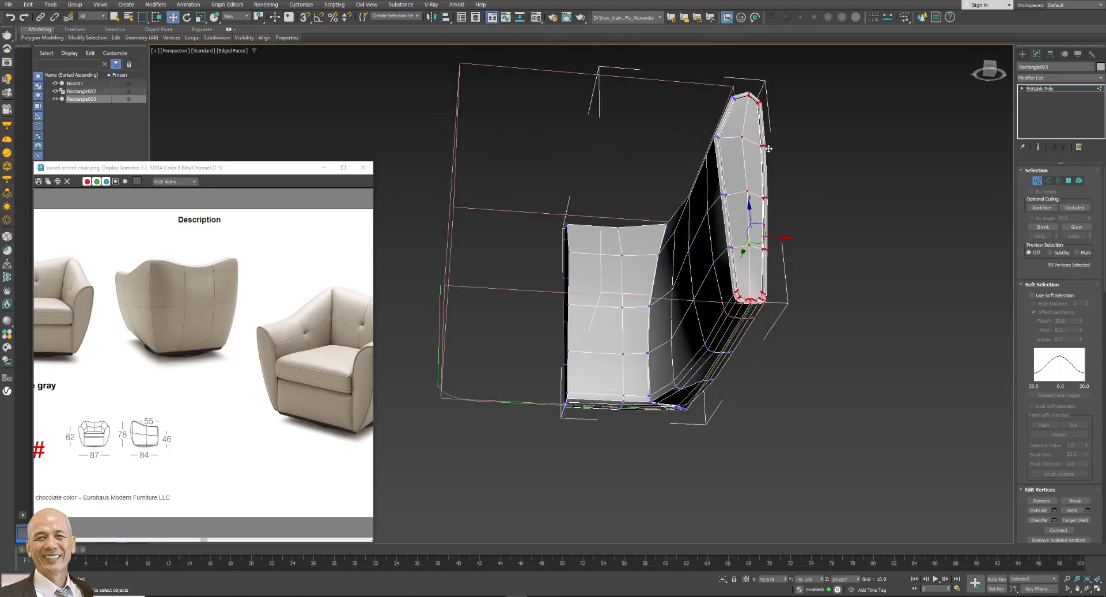
mouse_move(766, 211)
ctrl+mouse_down()
mouse_move(682, 259)
mouse_move(708, 263)
ctrl+mouse_up()
click(200, 18)
drag(717, 298, 725, 299)
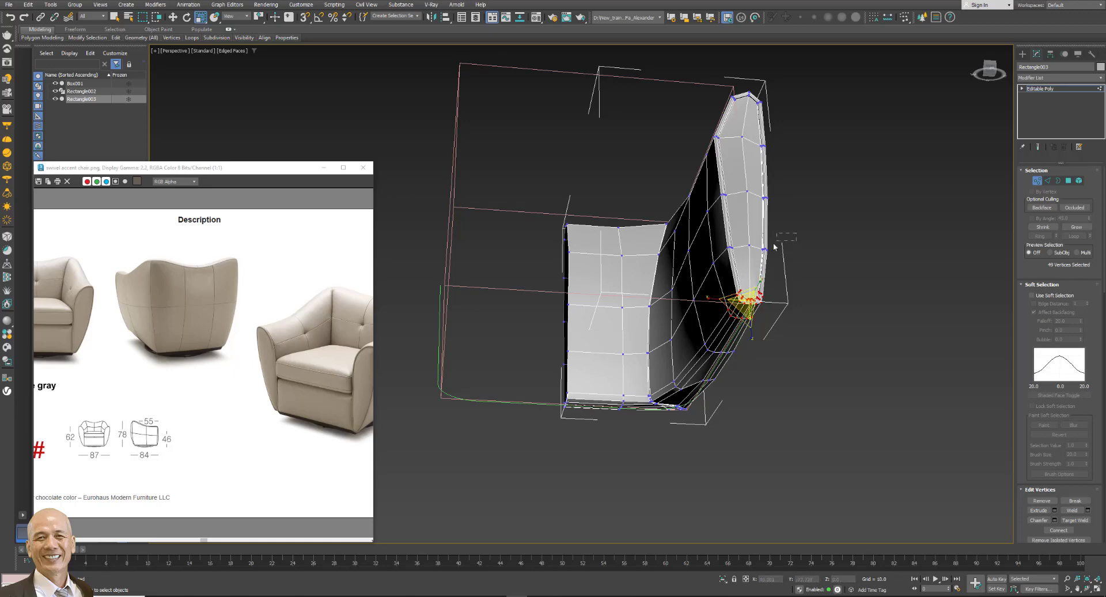
Clear the vertex selection, leave Vertex mode and restore the four-viewport layout.
double_click(727, 247)
click(713, 264)
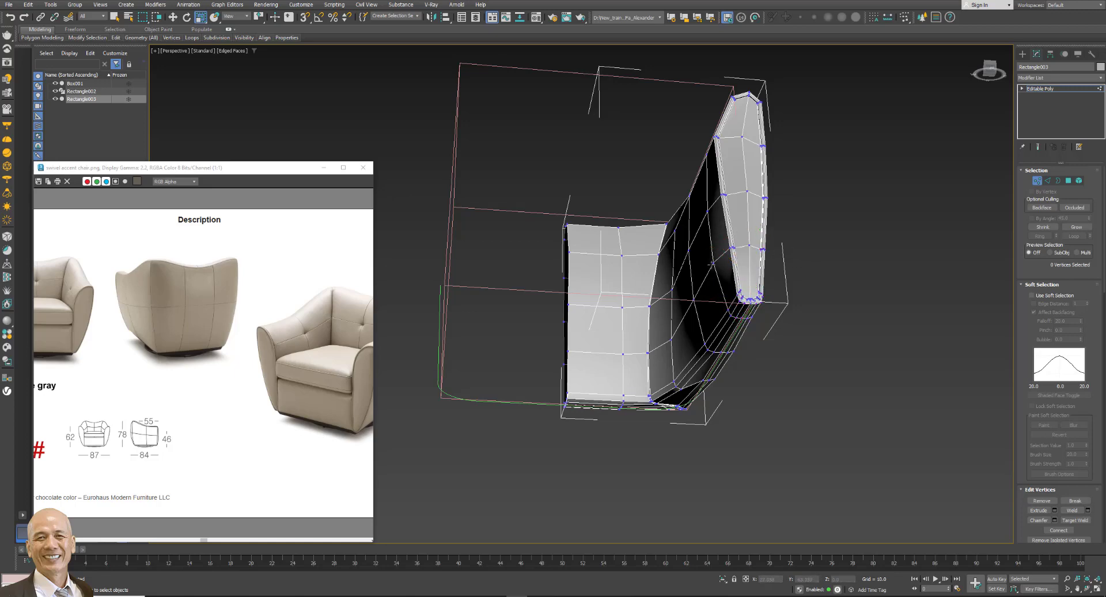
mouse_move(806, 241)
alt+middle_down()
mouse_move(796, 261)
mouse_move(808, 273)
alt+middle_up()
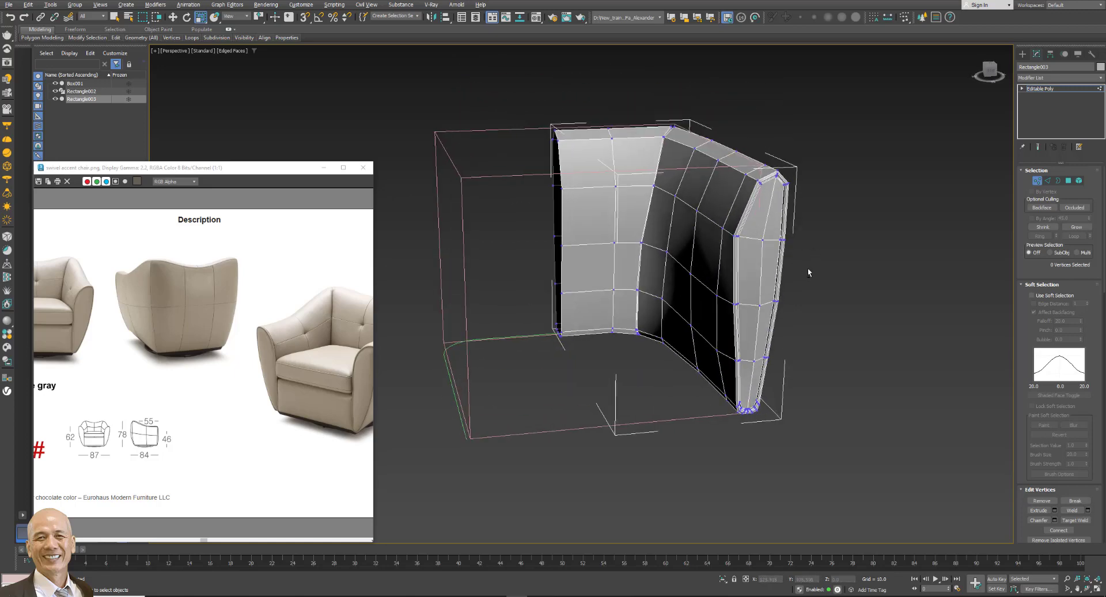
click(1037, 180)
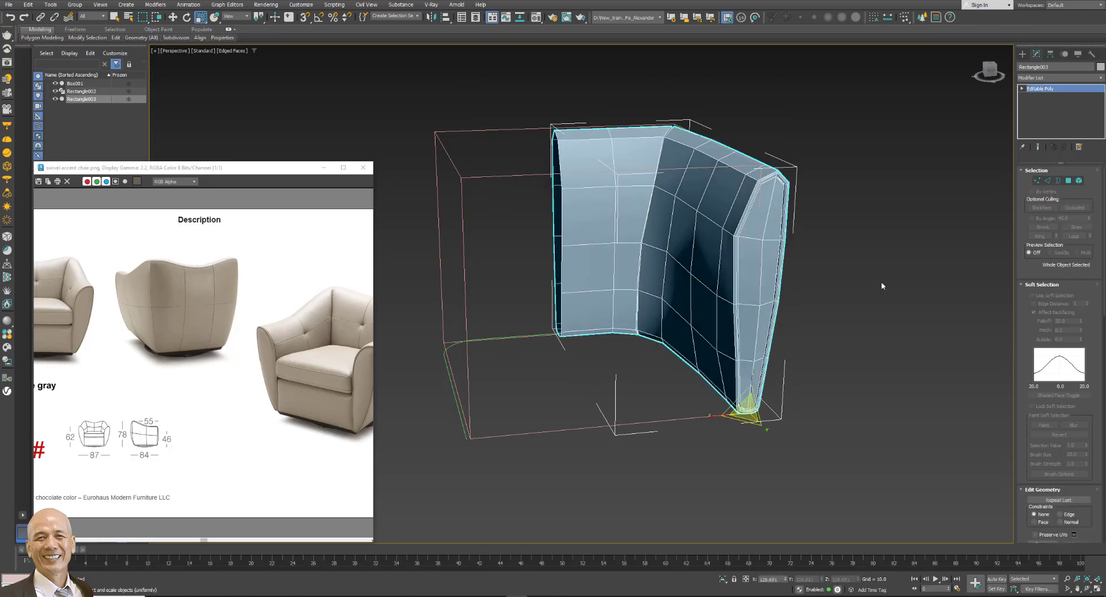
mouse_move(882, 284)
alt+middle_down()
mouse_move(845, 287)
mouse_move(868, 220)
alt+middle_up()
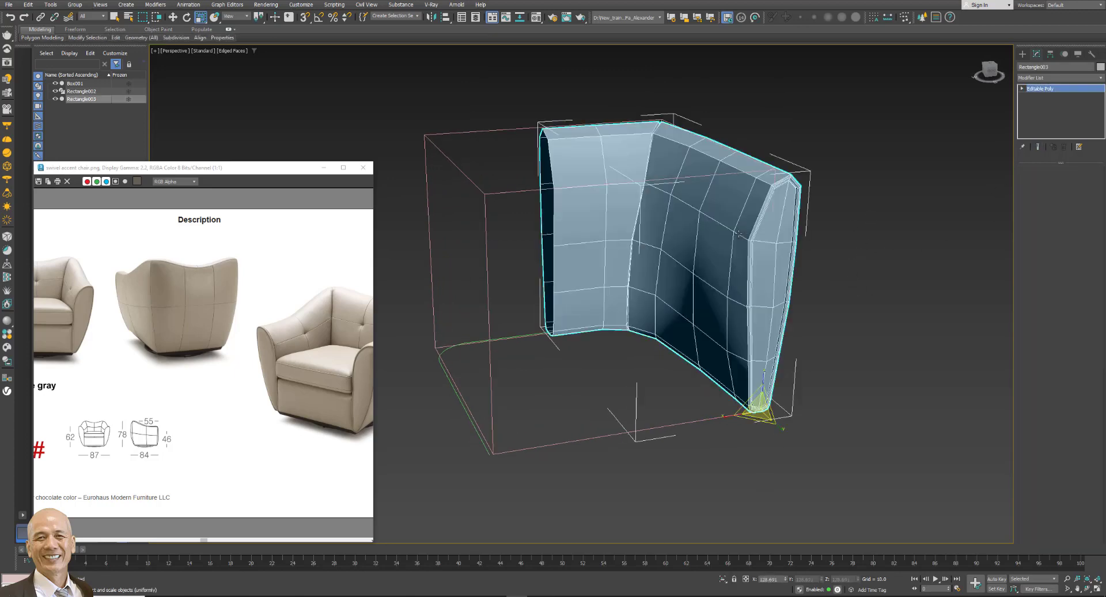
click(1097, 588)
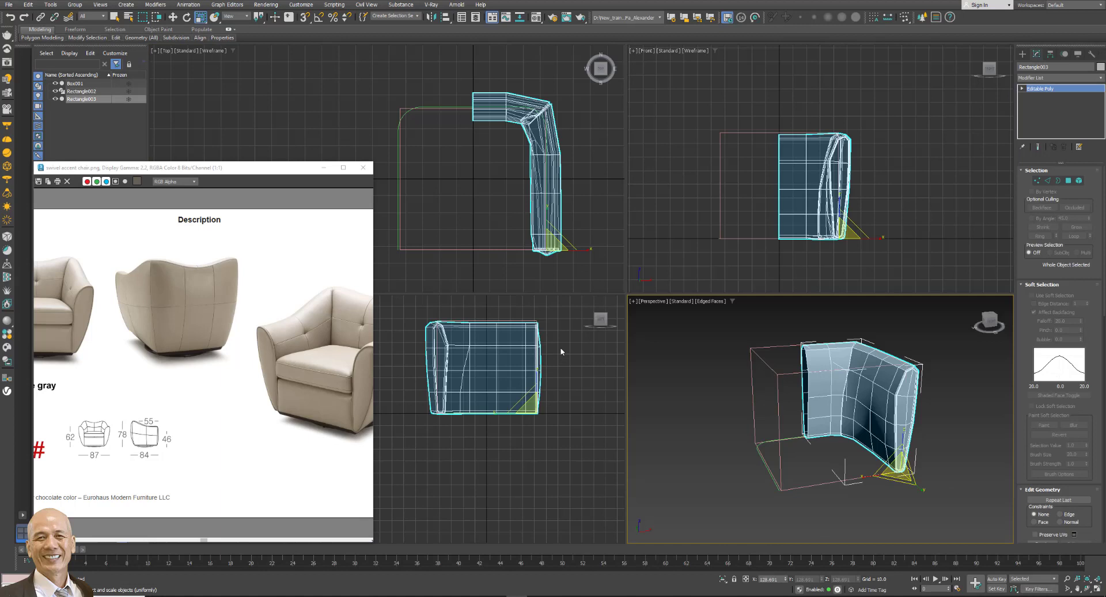
Move the shell's pivot to X 0 via Affect Pivot Only and the Move Type-In.
click(1050, 54)
click(1053, 114)
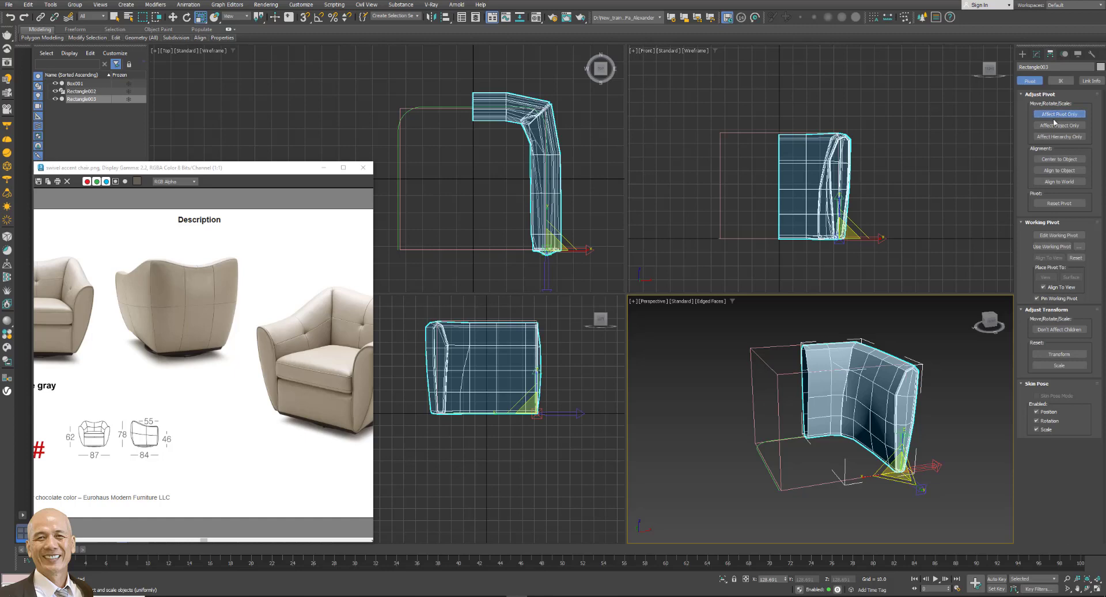
click(173, 17)
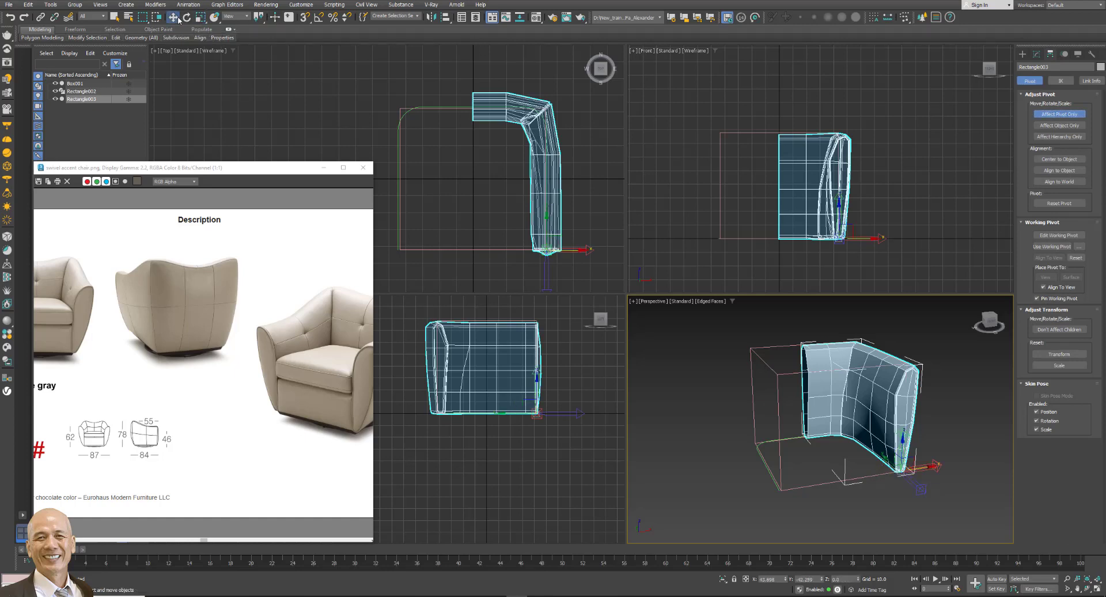
right_click(173, 17)
right_click(532, 83)
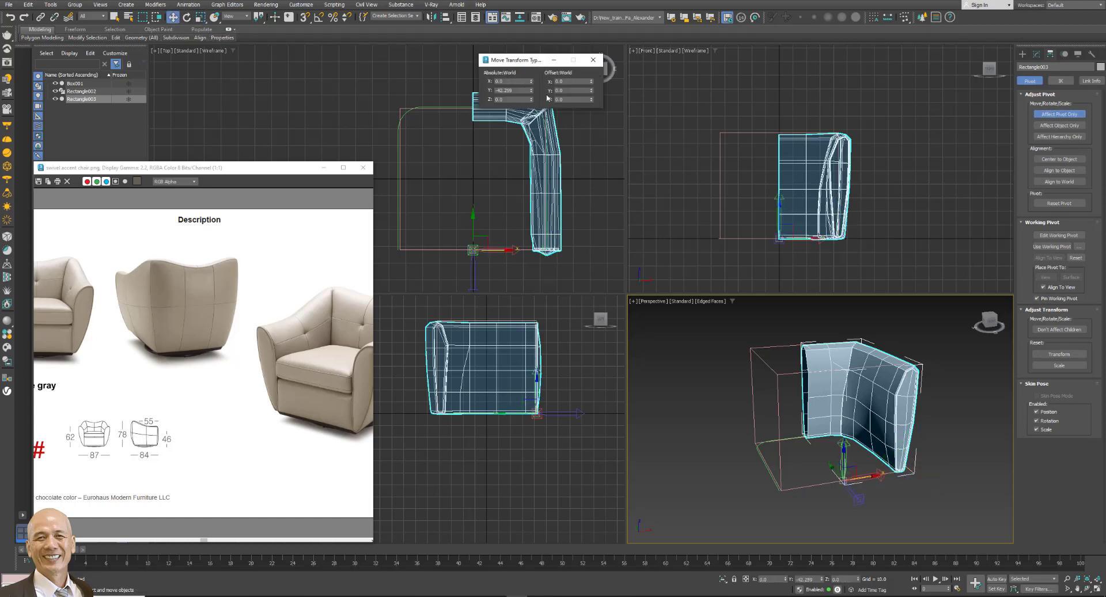
click(1059, 114)
click(593, 60)
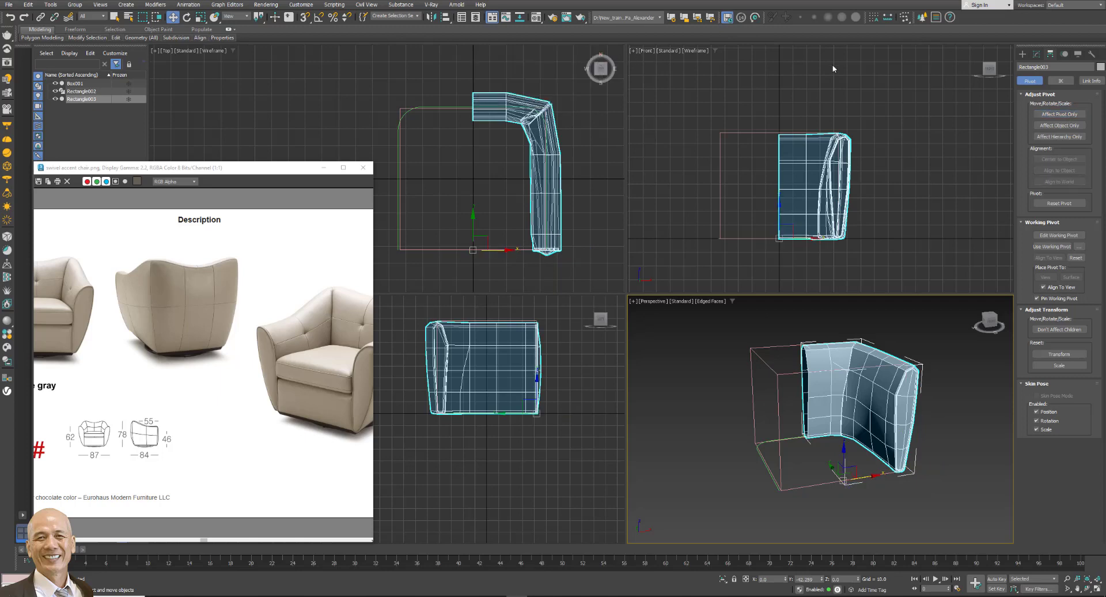
click(802, 131)
click(800, 135)
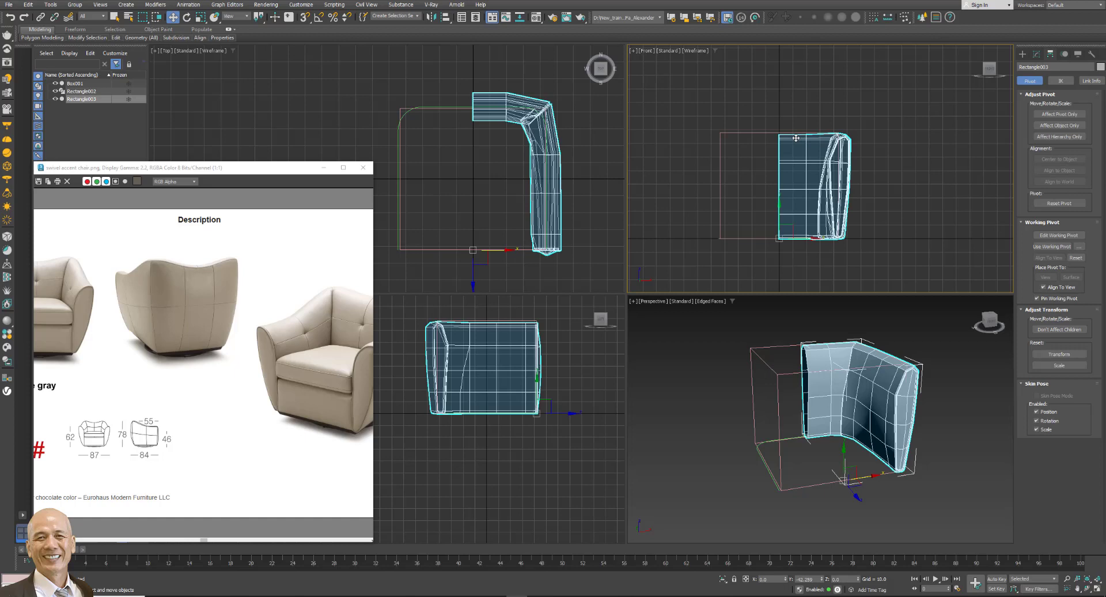
click(432, 18)
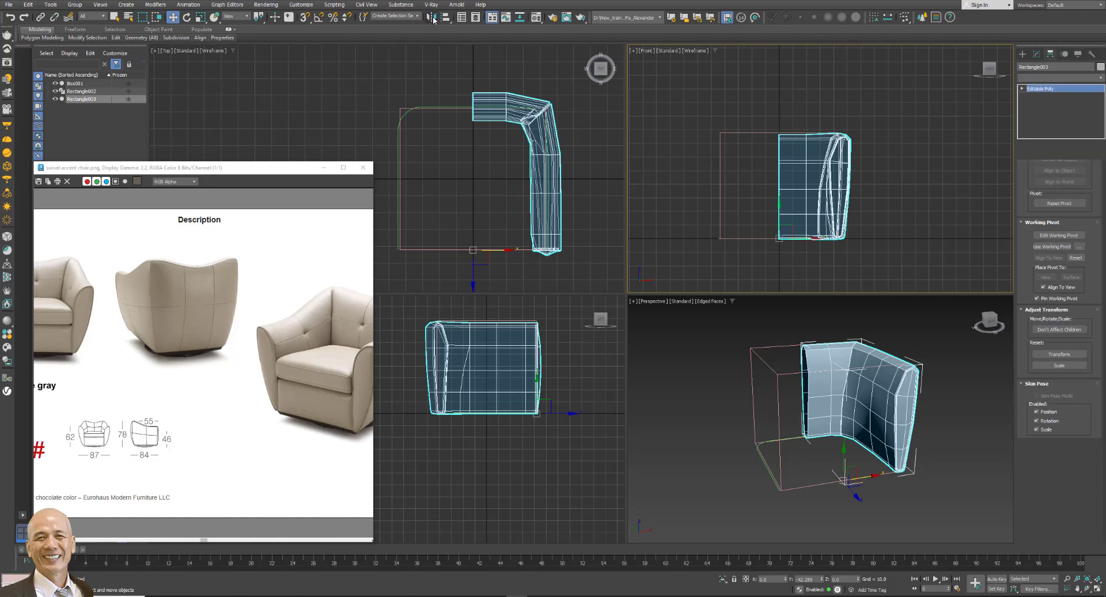
Mirror the shell as an instance to complete the U-shaped chair.
click(432, 18)
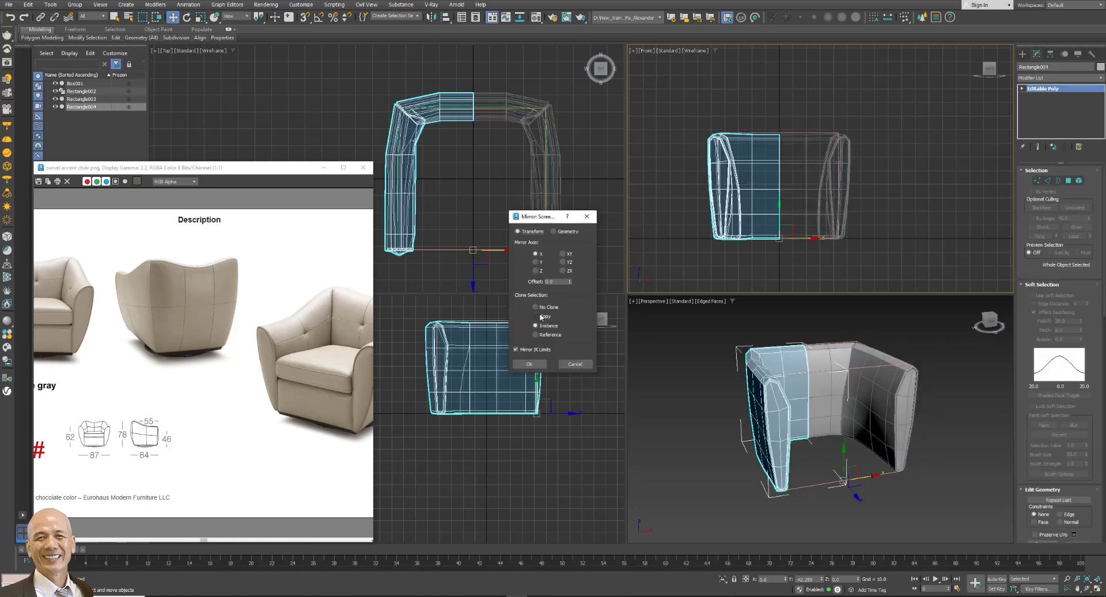
click(531, 365)
click(962, 376)
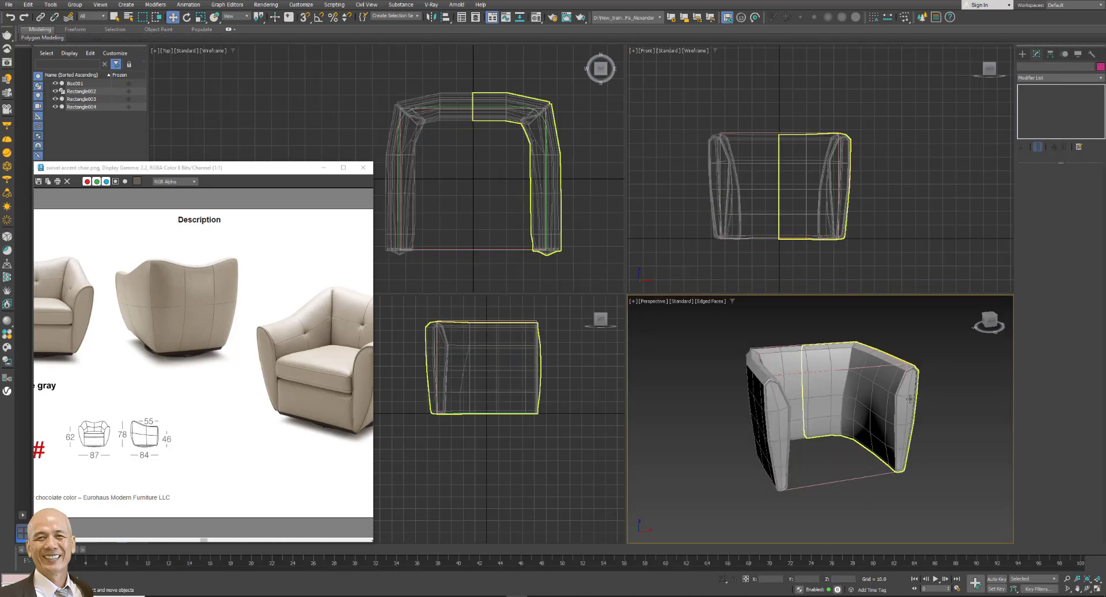
alt+middle_drag(911, 399, 890, 403)
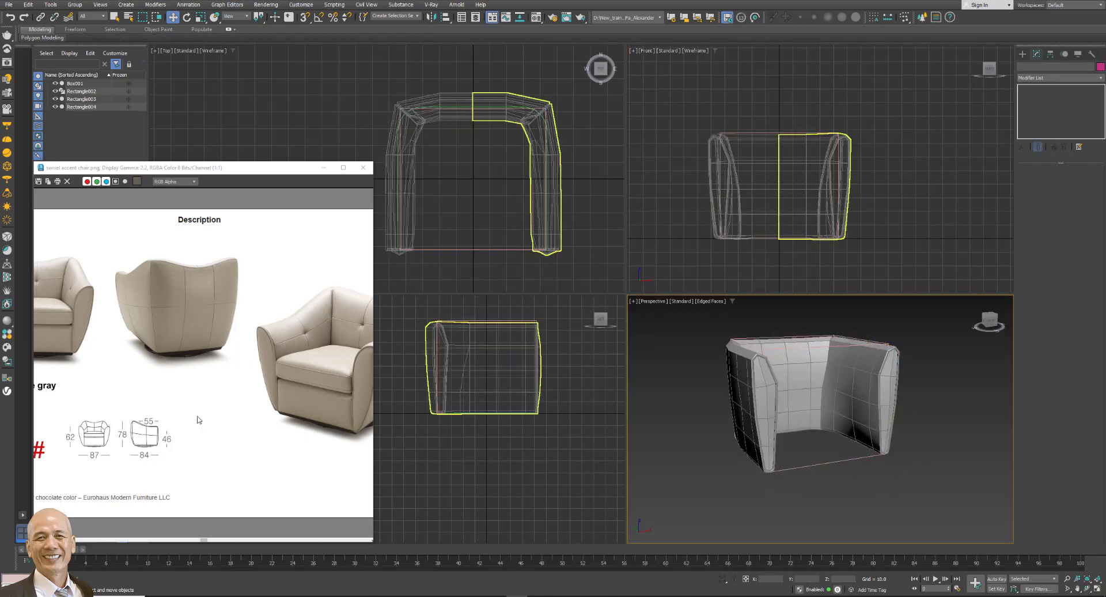
middle_drag(198, 419, 178, 429)
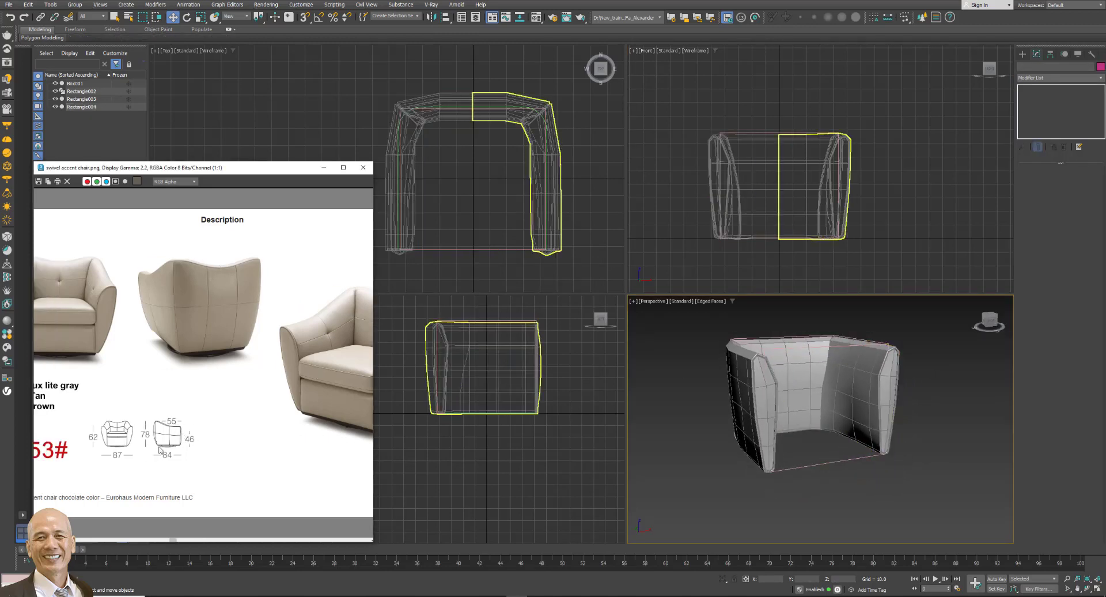
scroll(183, 444, up, 1)
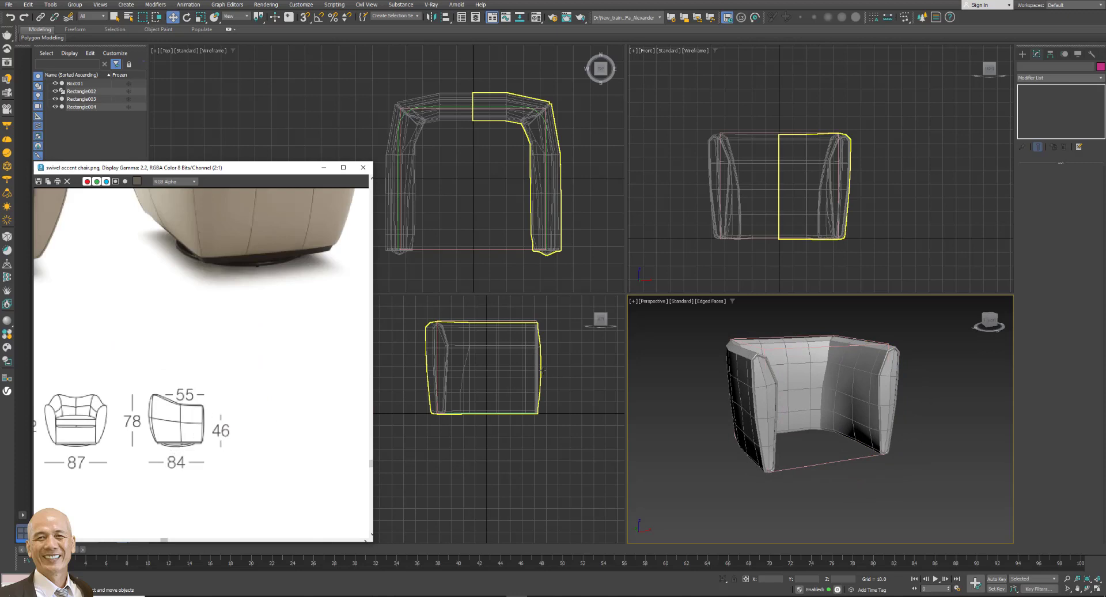
Lower the seat box Box001 height from 78 to 46.
click(856, 457)
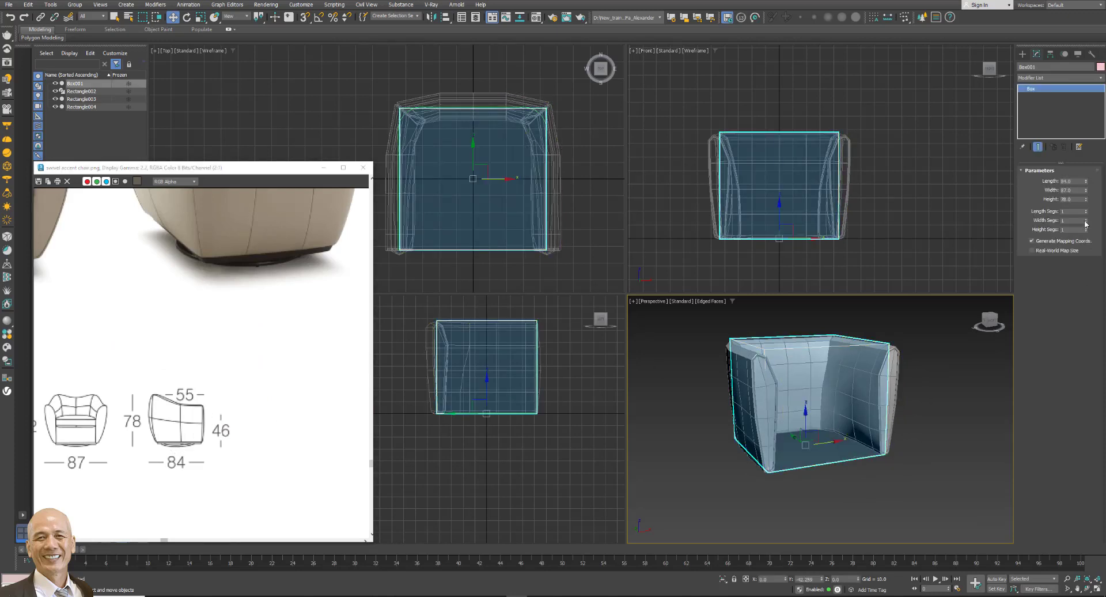
double_click(1082, 201)
text(46)
key(Return)
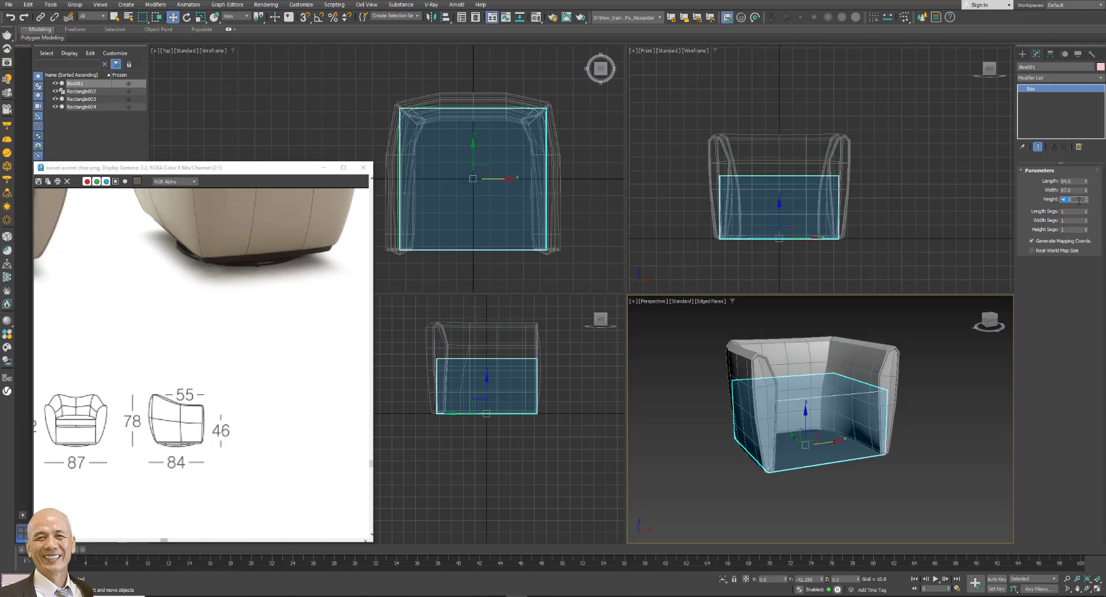
click(533, 328)
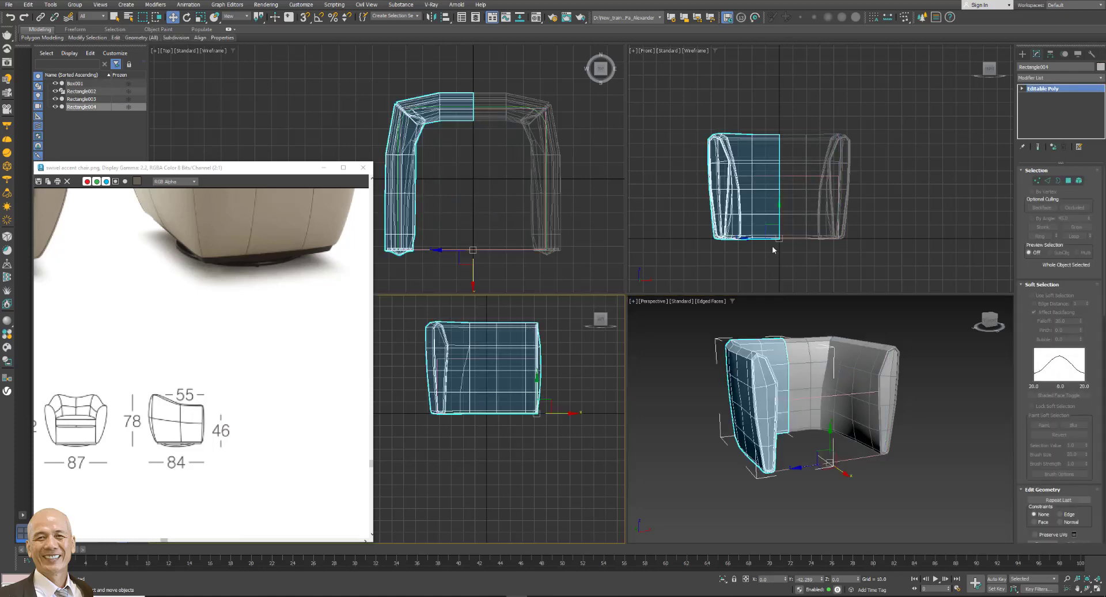
Add an FFD 3x3x3 modifier to the left shell half and edit its control points in a maximized side view.
click(1076, 80)
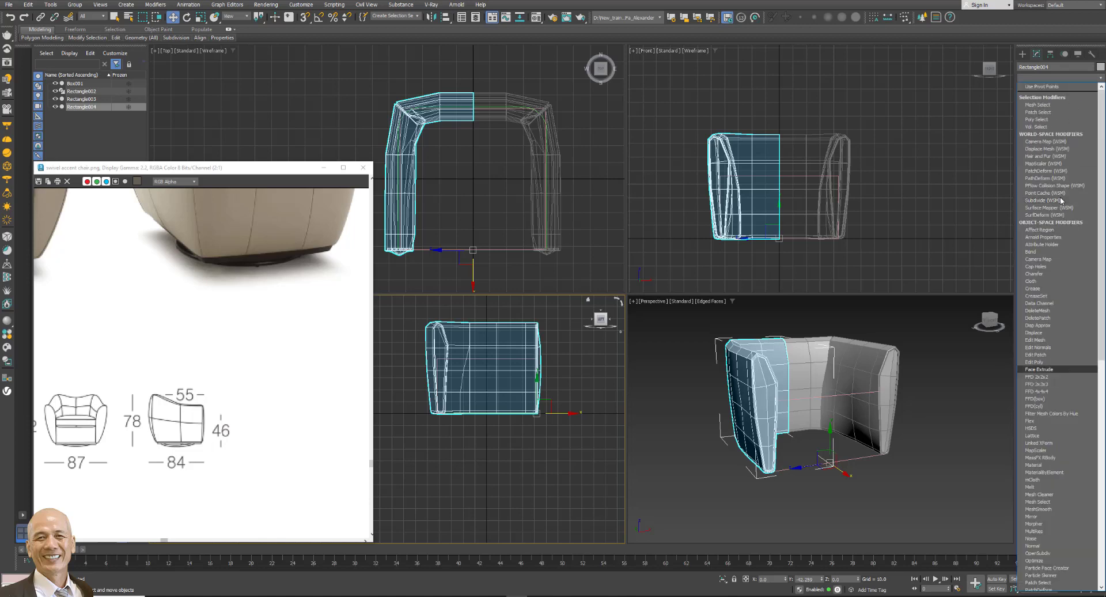
text(f)
click(1051, 101)
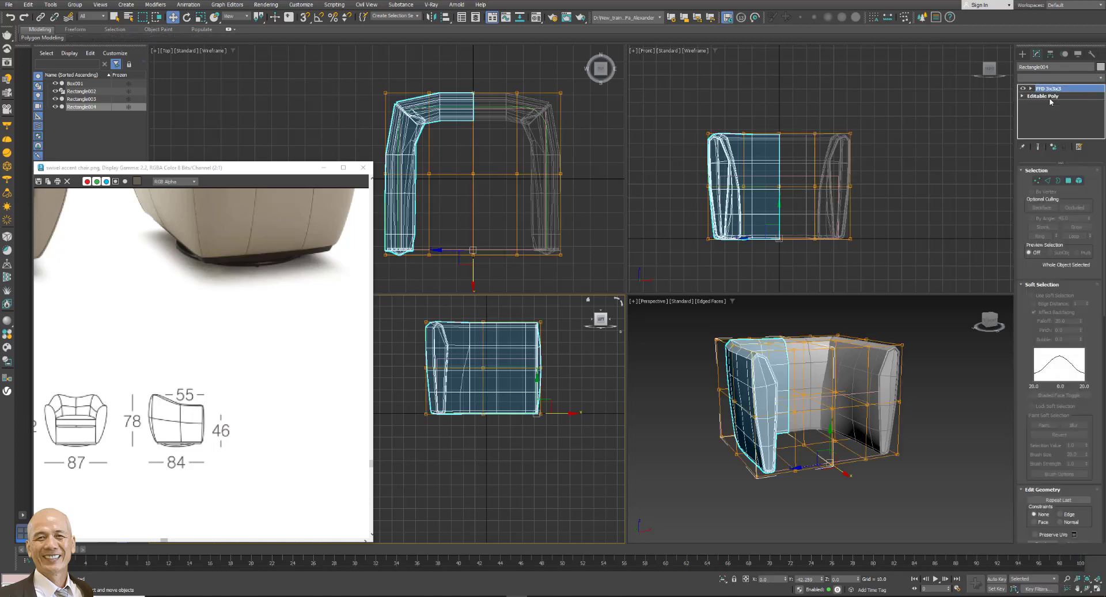
click(1031, 90)
key(1)
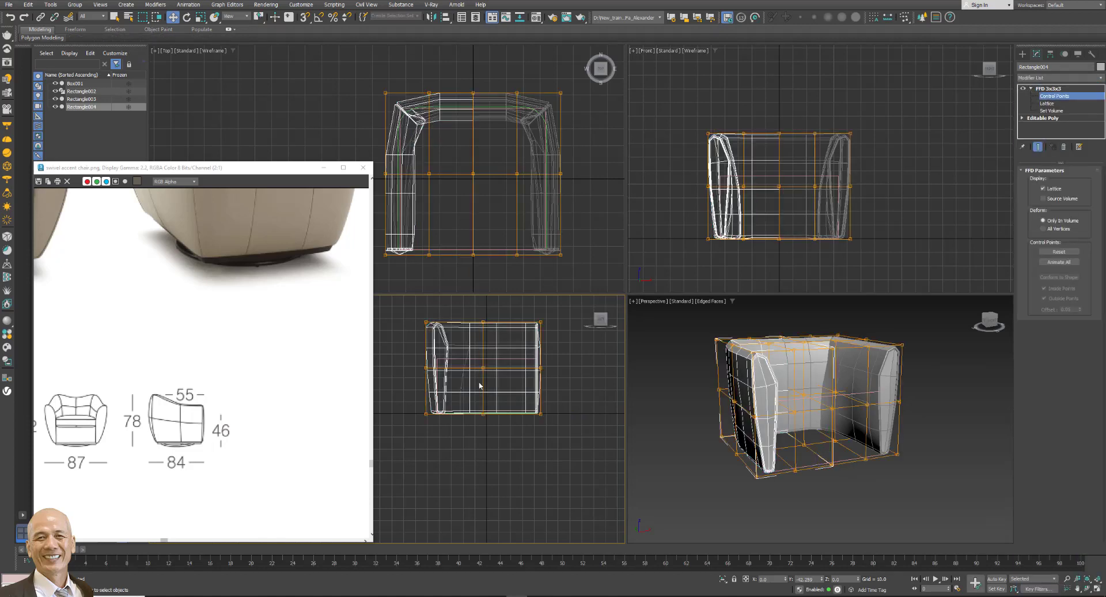
click(1100, 586)
Lower the top lattice points toward the front and shift the bottom-left point right.
drag(901, 116, 853, 179)
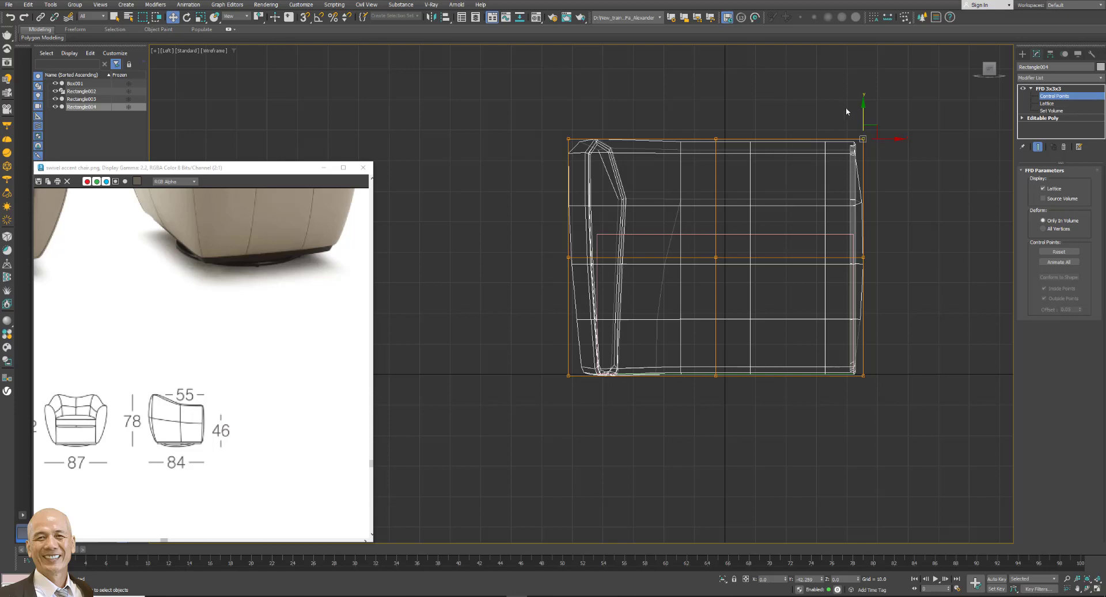
drag(864, 105, 862, 199)
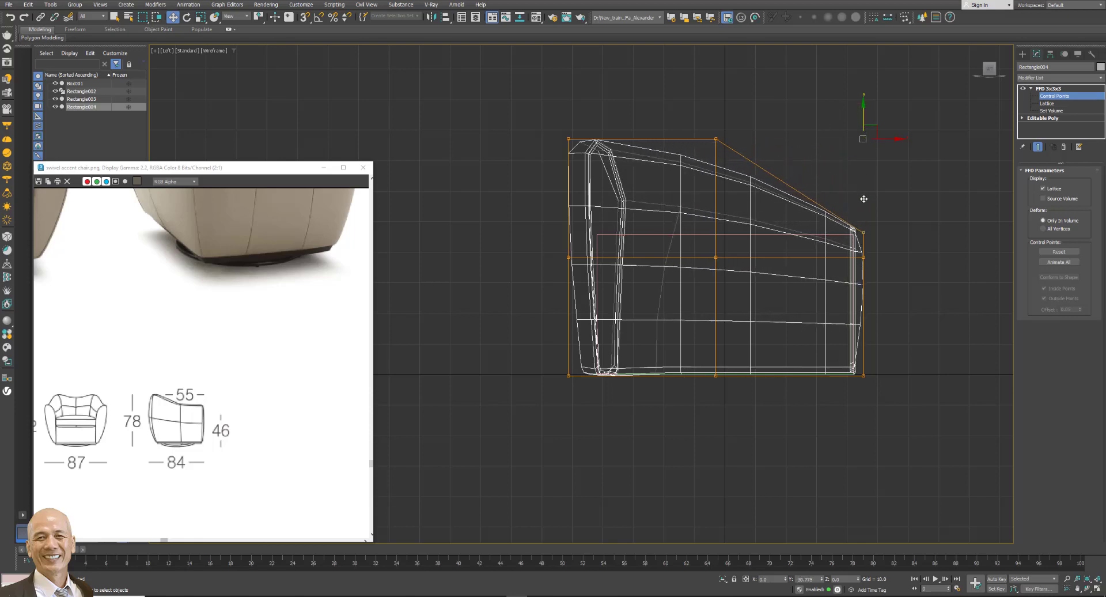
mouse_move(743, 119)
mouse_down()
mouse_move(697, 166)
mouse_move(757, 217)
mouse_up()
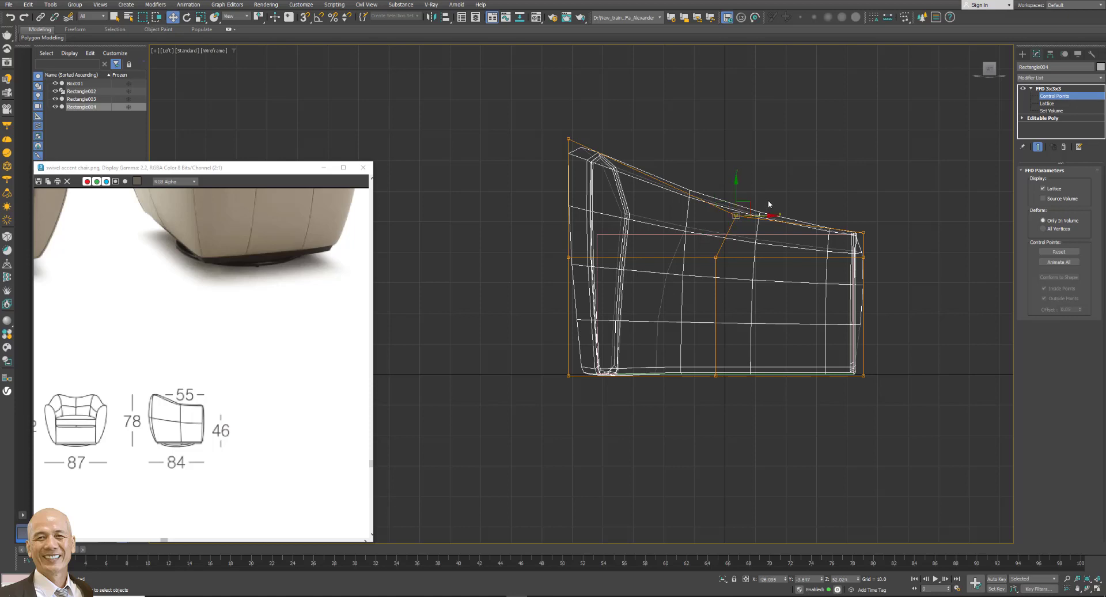
key(ctrl+z)
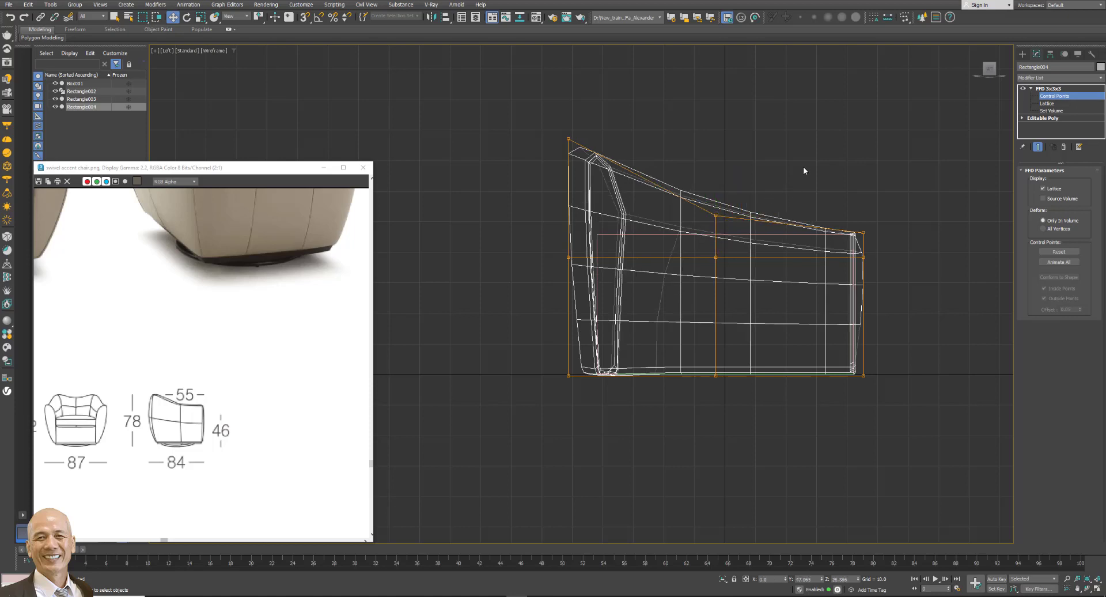
drag(499, 375, 639, 416)
drag(604, 380, 620, 380)
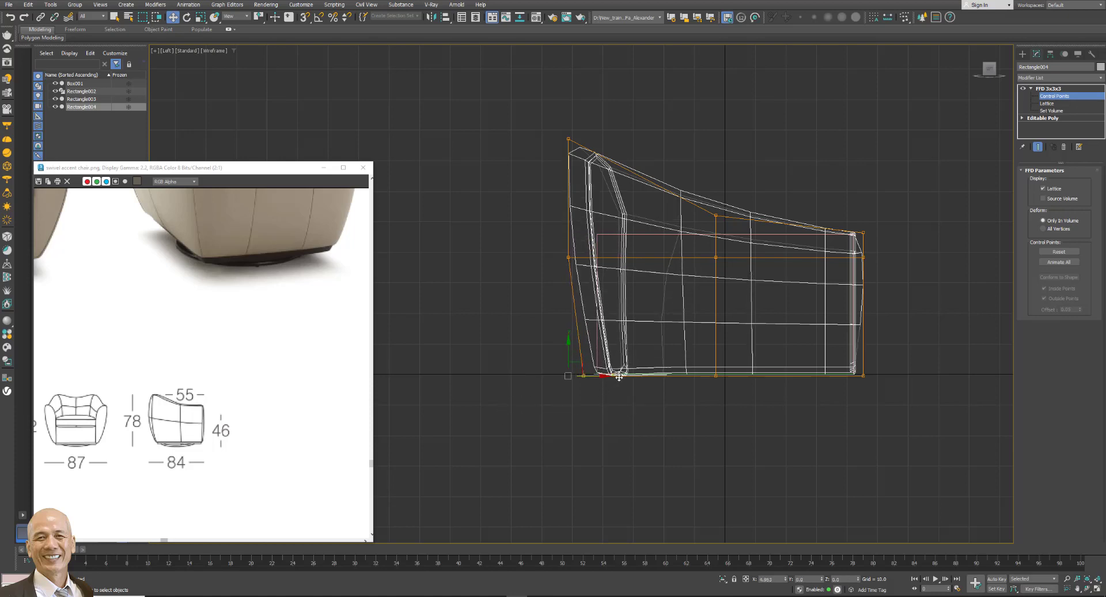
key(ctrl+d)
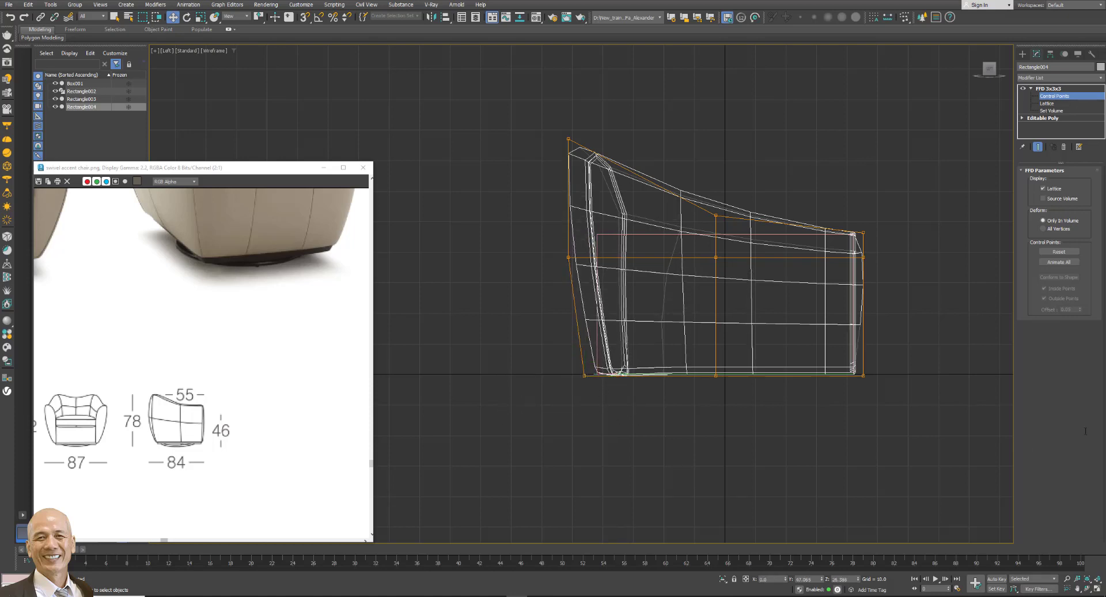
click(1100, 588)
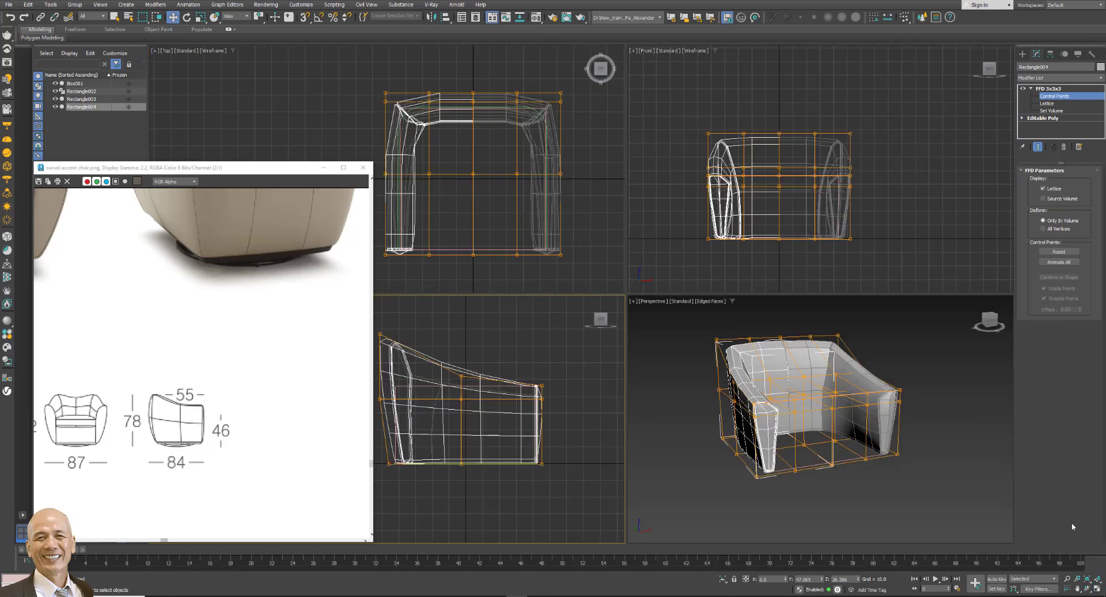
Shift the lattice side columns and lower the top-middle point to notch the backrest.
drag(800, 236, 839, 233)
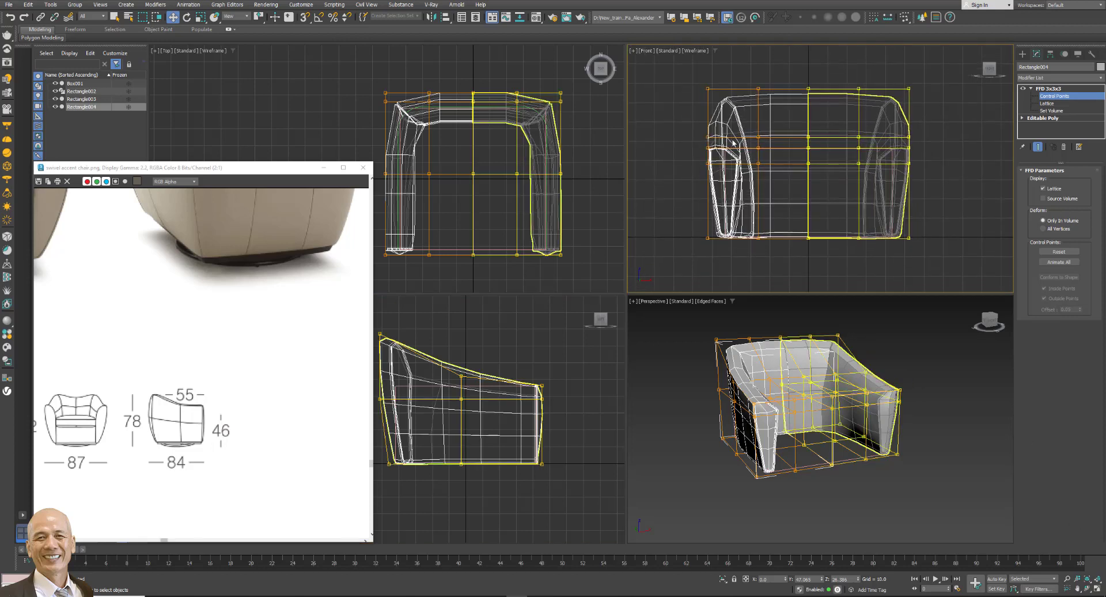
drag(794, 251, 786, 253)
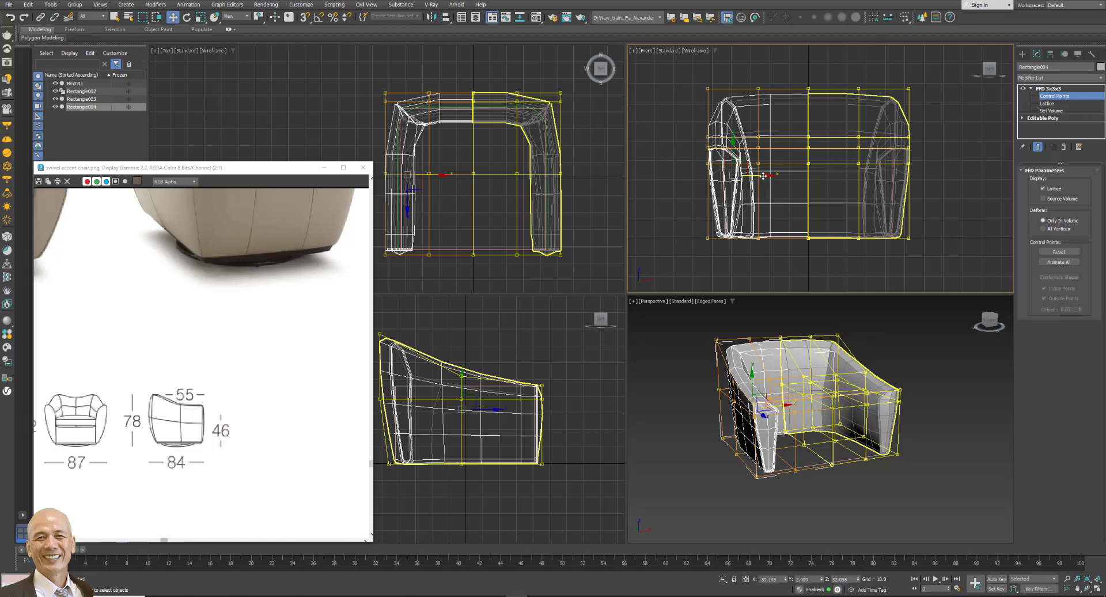
drag(763, 175, 779, 176)
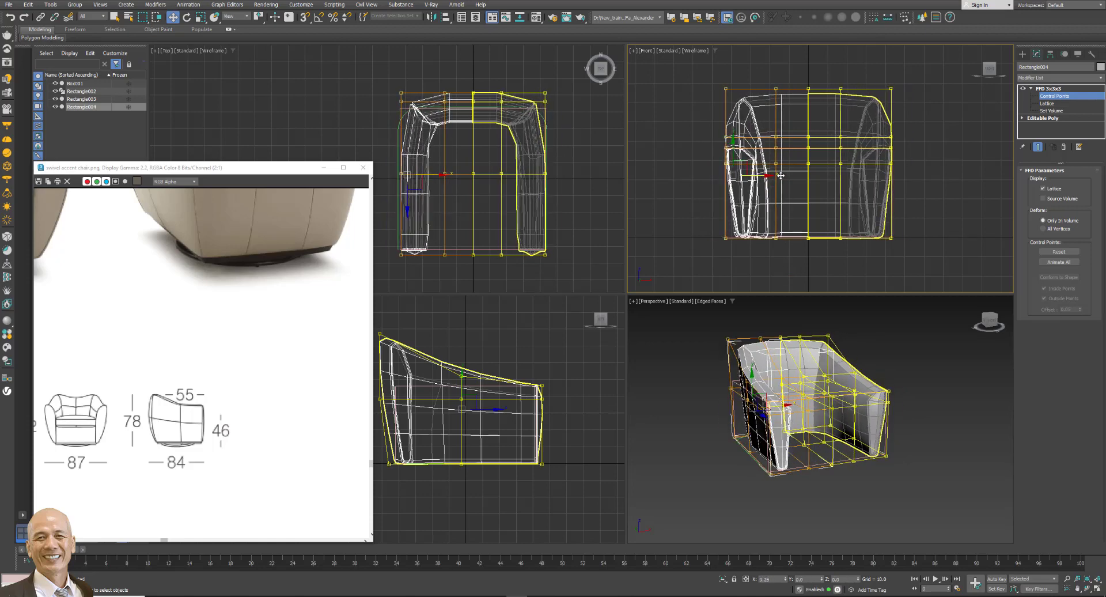
click(781, 254)
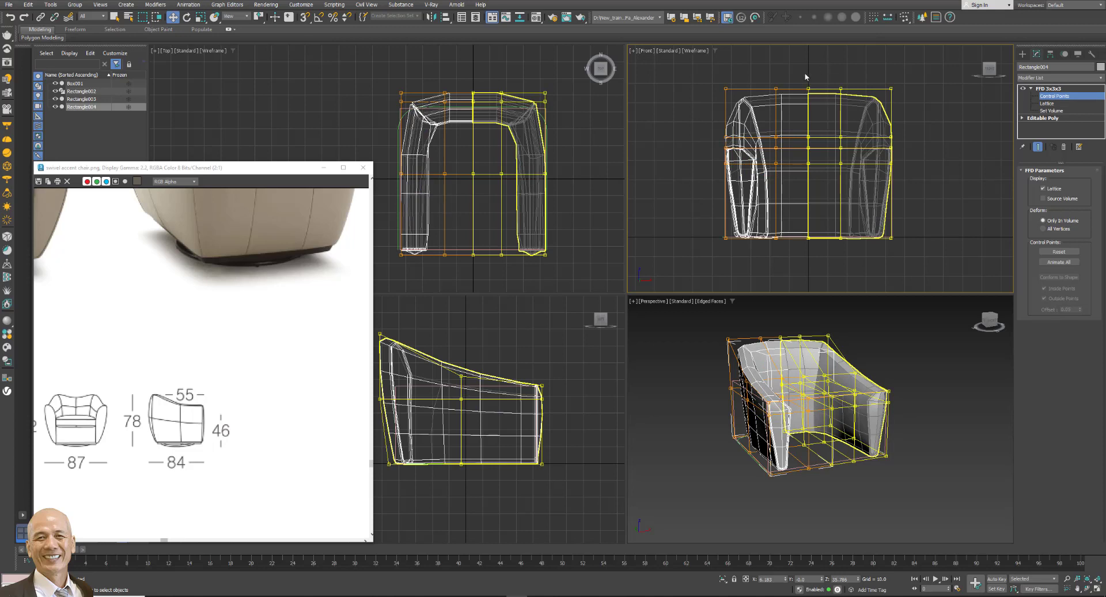
drag(807, 86, 807, 84)
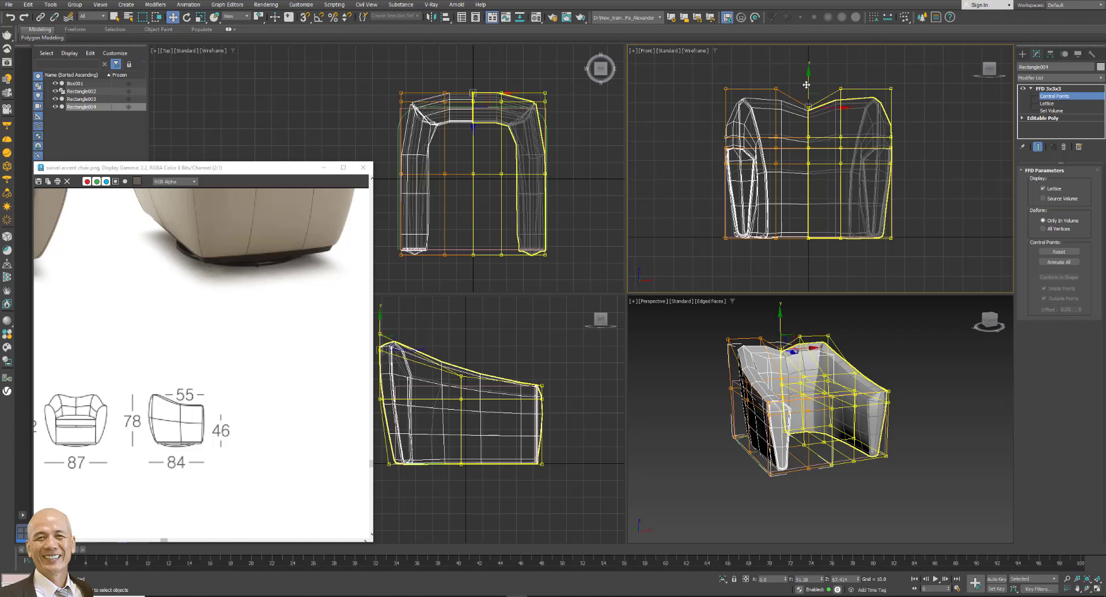
scroll(248, 355, up, 2)
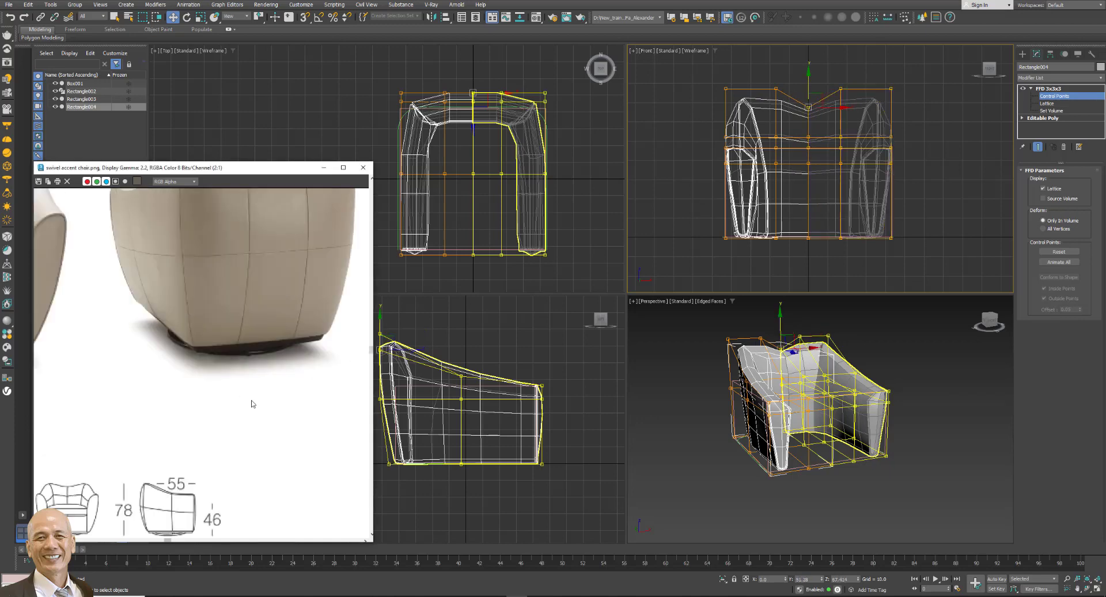
click(776, 127)
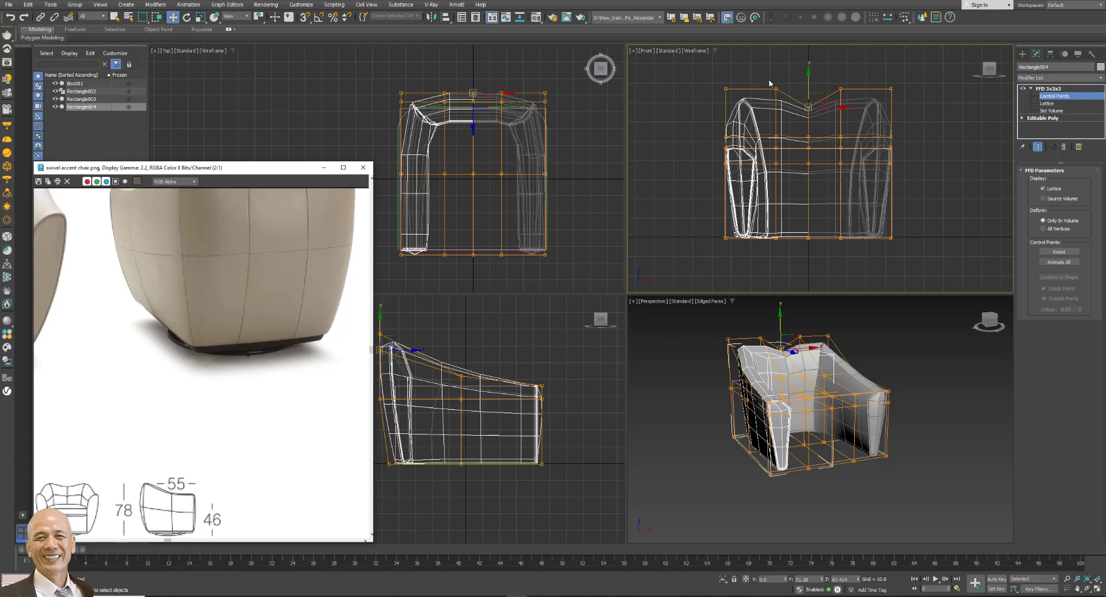
click(806, 81)
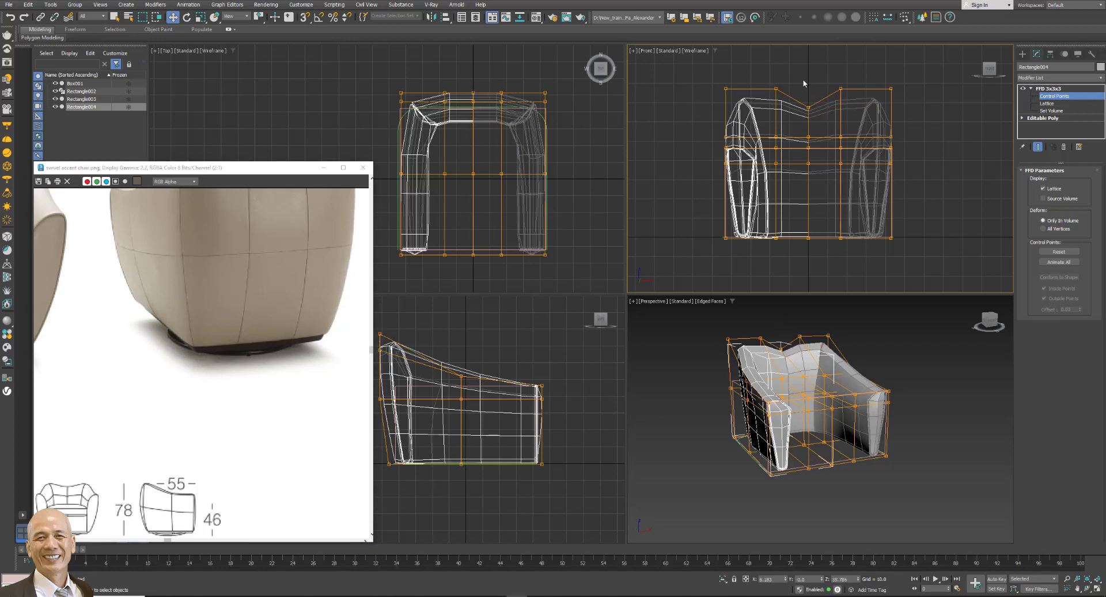
Collapse the left shell half's FFD modifier stack into its mesh.
click(1049, 89)
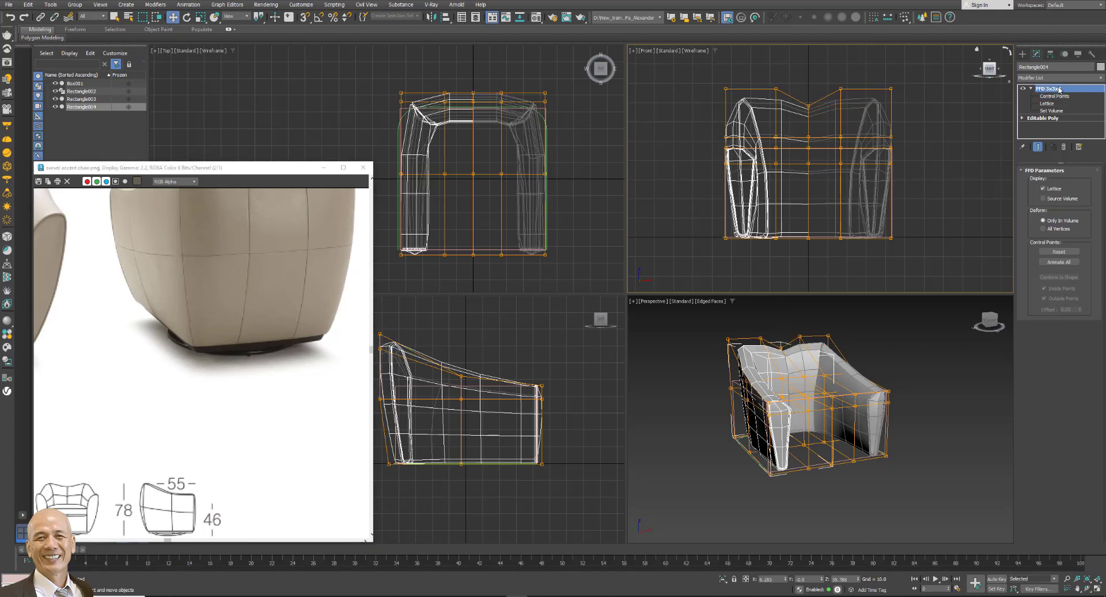
right_click(1071, 91)
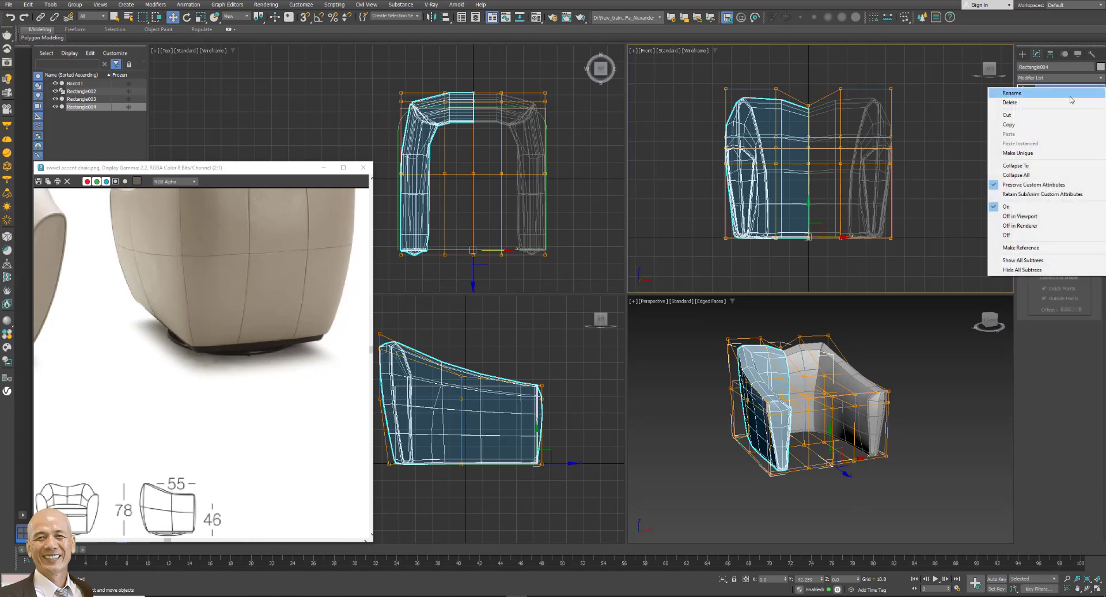
click(1020, 167)
click(594, 324)
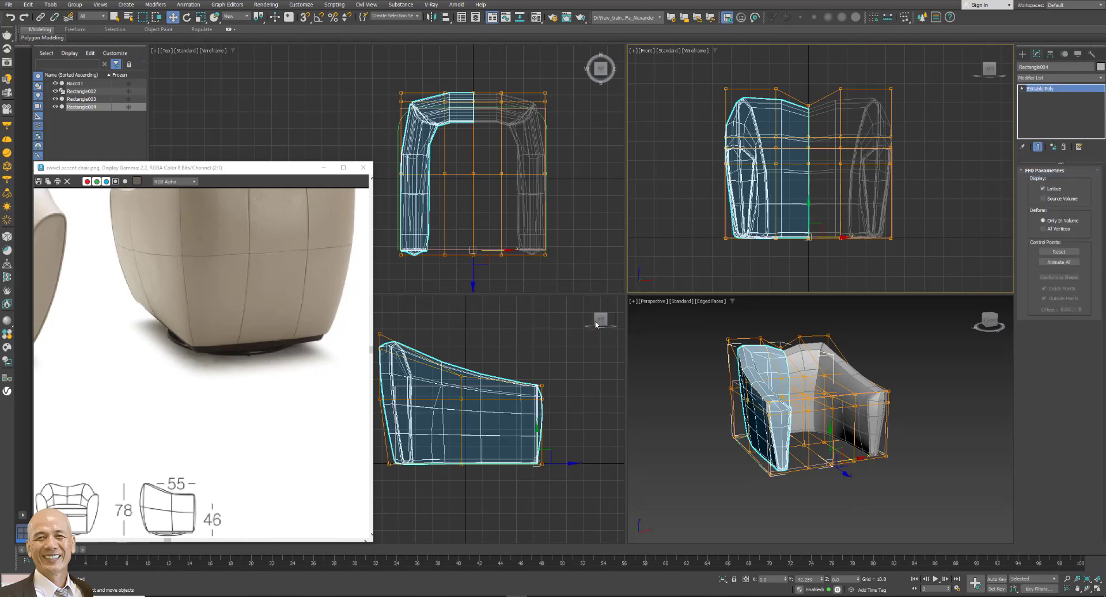
Delete the right shell half and replace it with an X-mirrored instance of the left half.
click(835, 367)
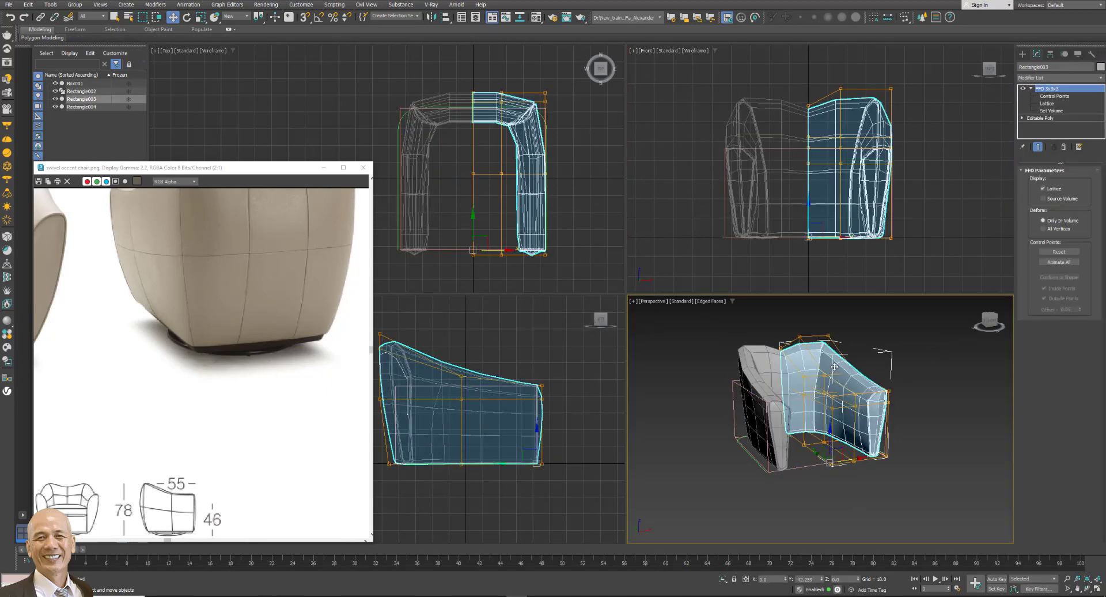
key(Delete)
click(771, 362)
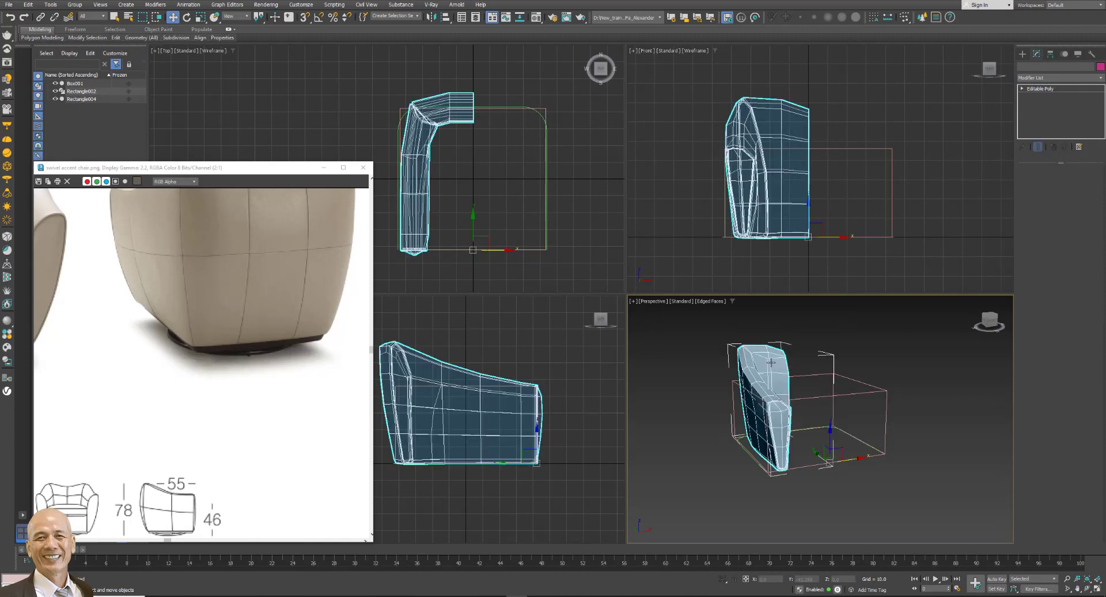
click(435, 18)
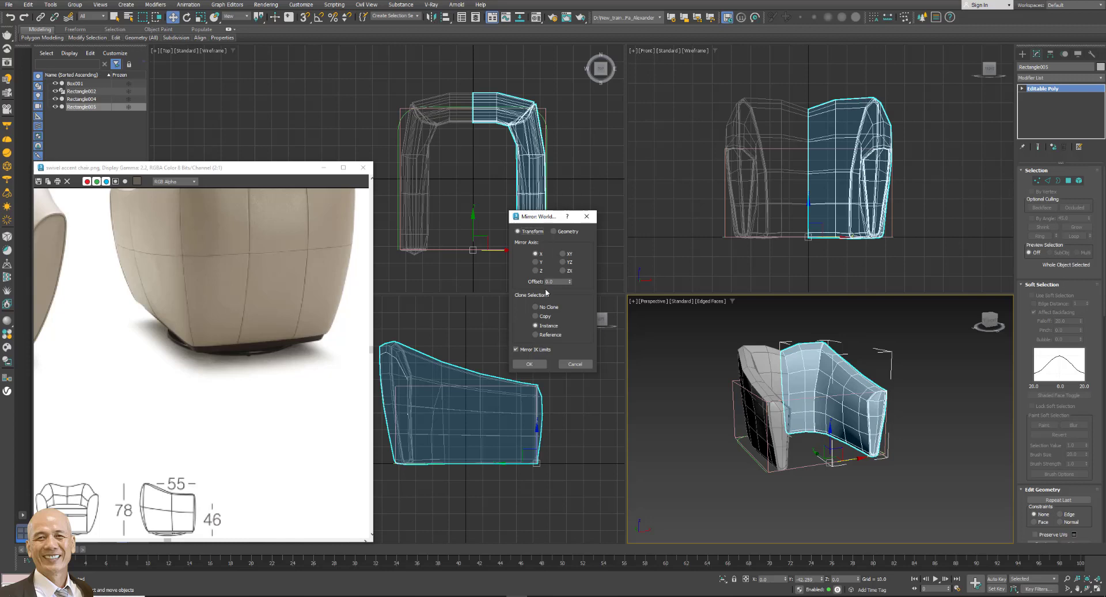
click(529, 364)
click(733, 439)
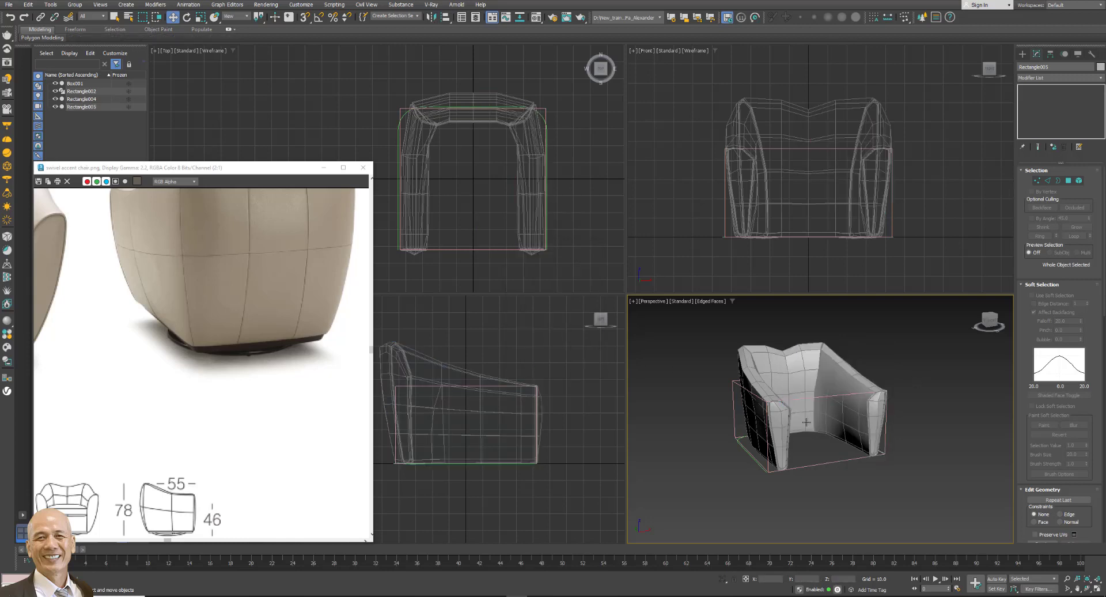
click(733, 438)
Check the reference chair image zoomed to 1:1.
click(257, 309)
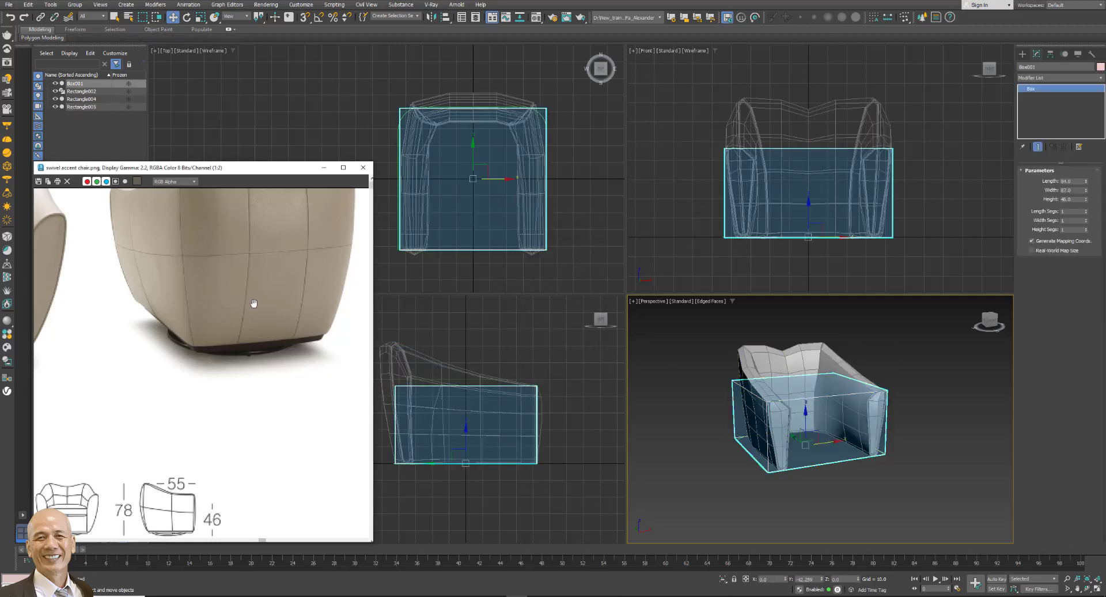
scroll(257, 309, down, 2)
scroll(100, 429, up, 1)
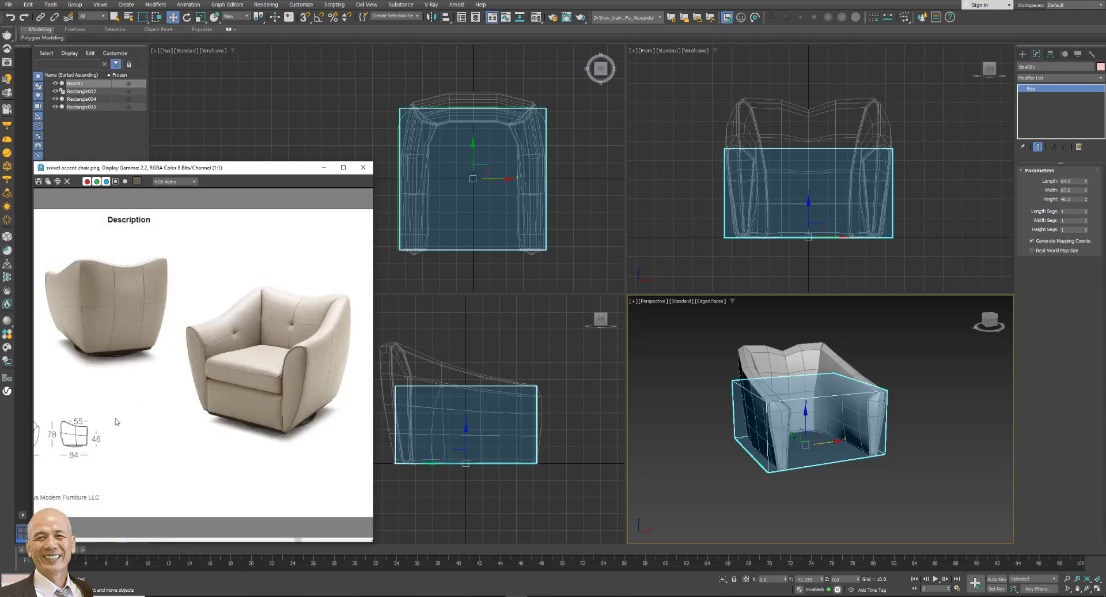
scroll(133, 381, left, 1)
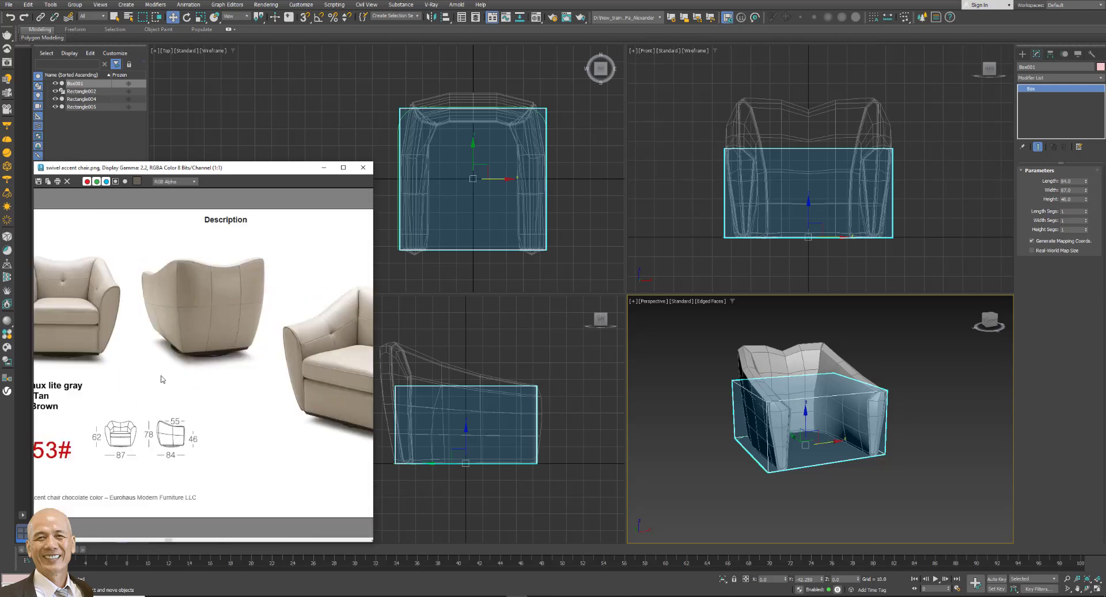
scroll(173, 369, left, 1)
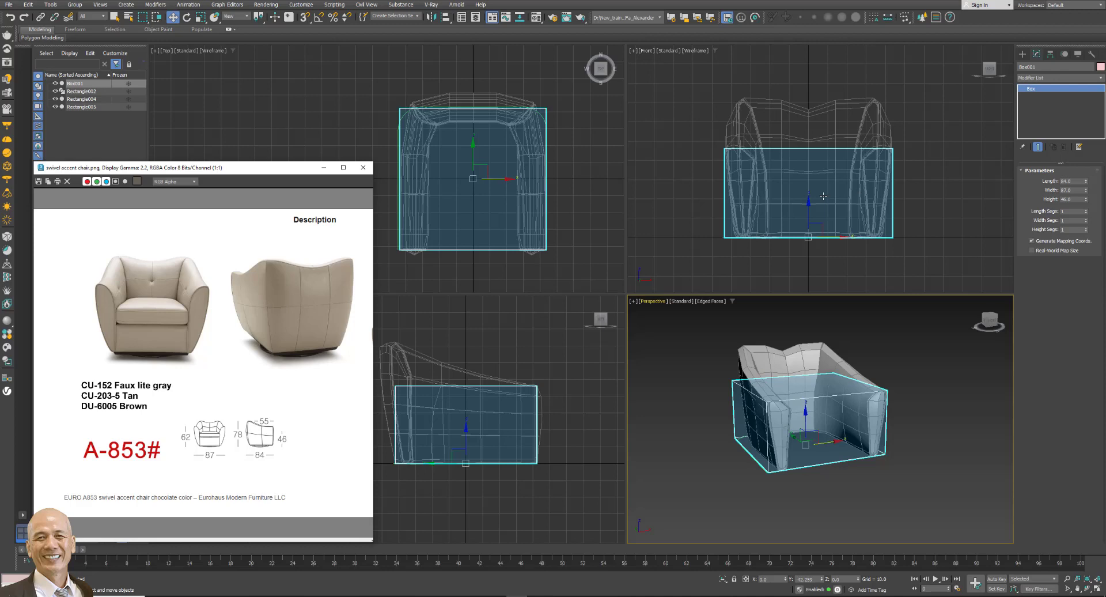
Scale the seat box slightly and turn off Display as Box so it shows solid.
key(r)
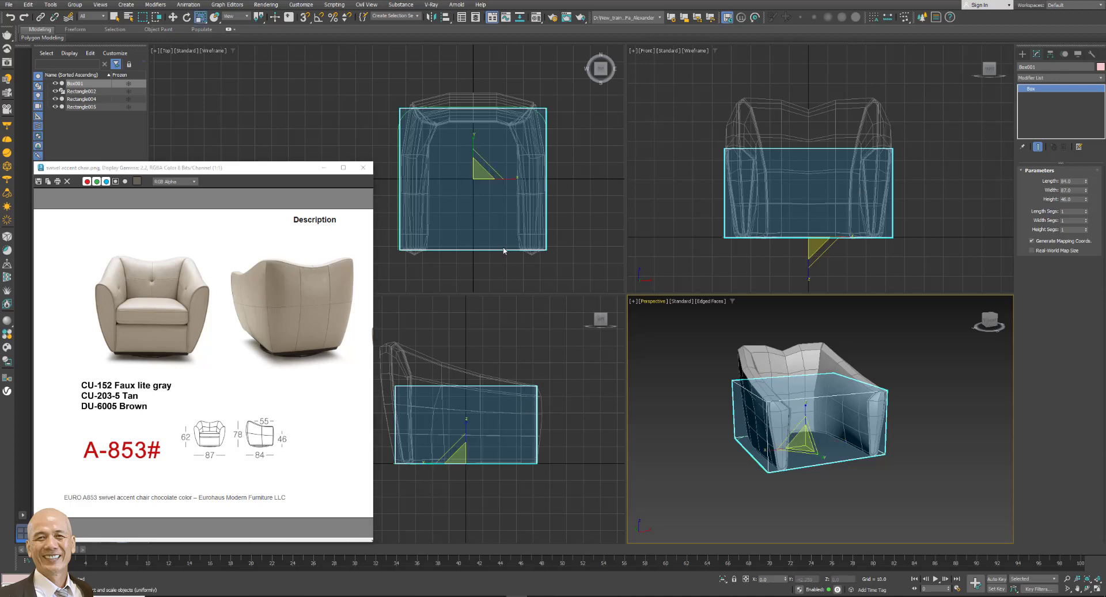
middle_drag(503, 251, 508, 238)
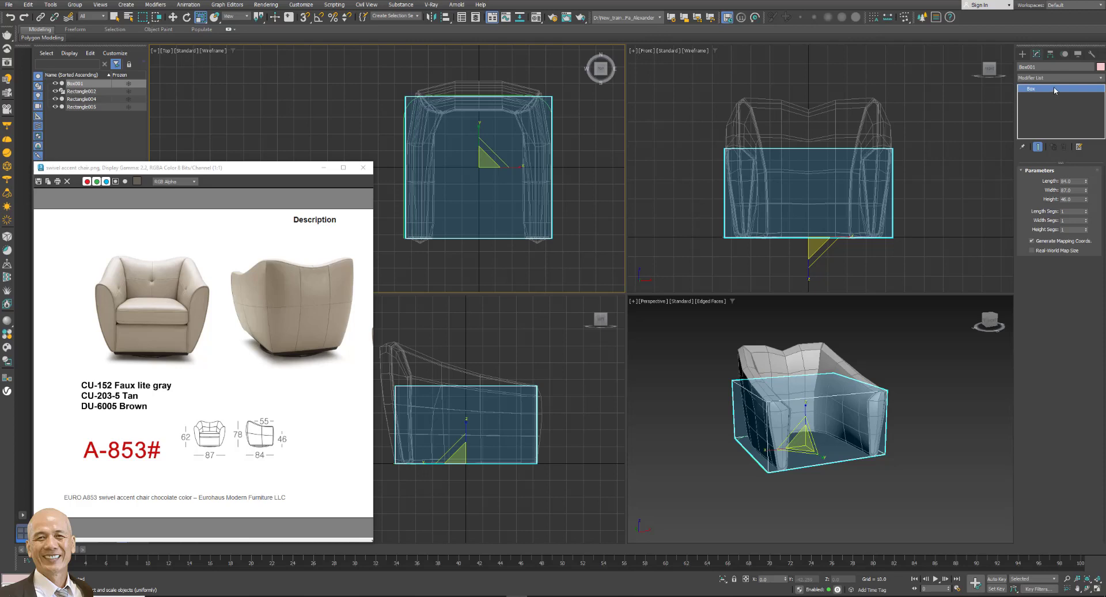
click(1078, 54)
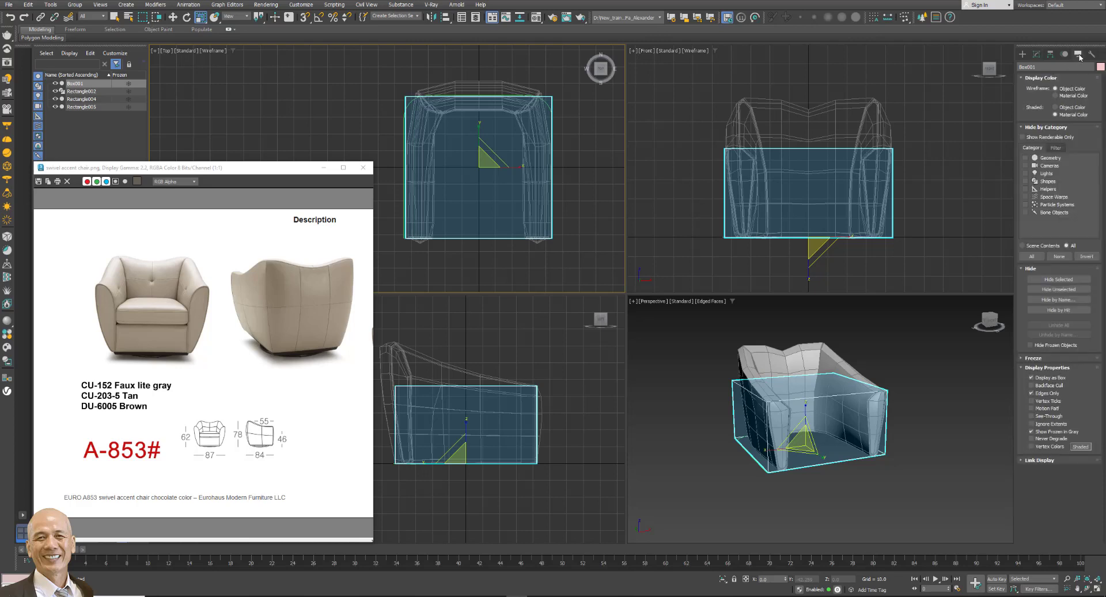
click(1032, 378)
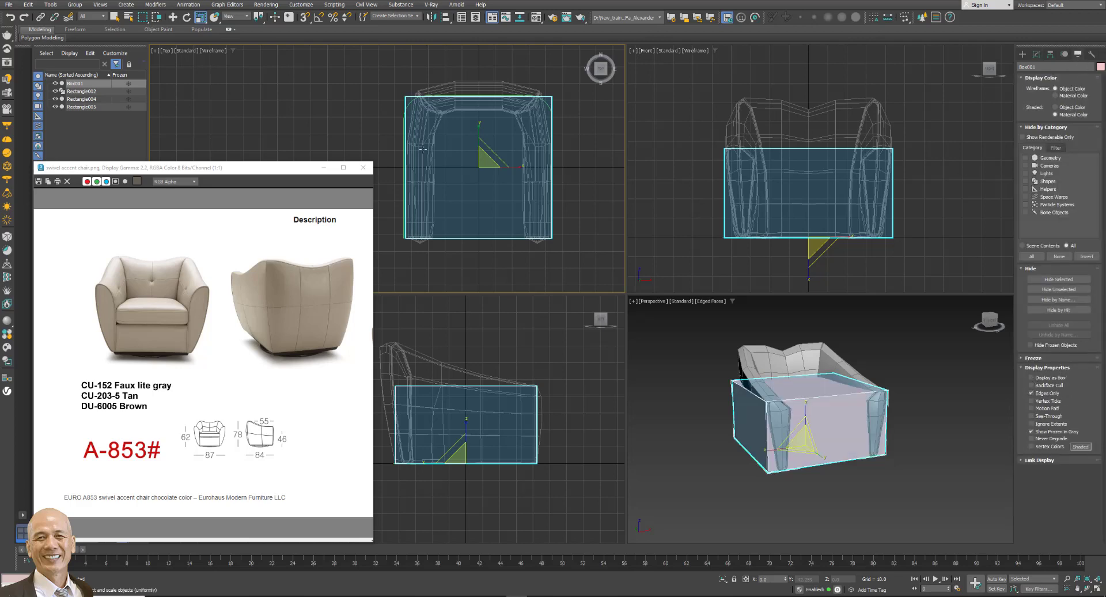
click(1037, 54)
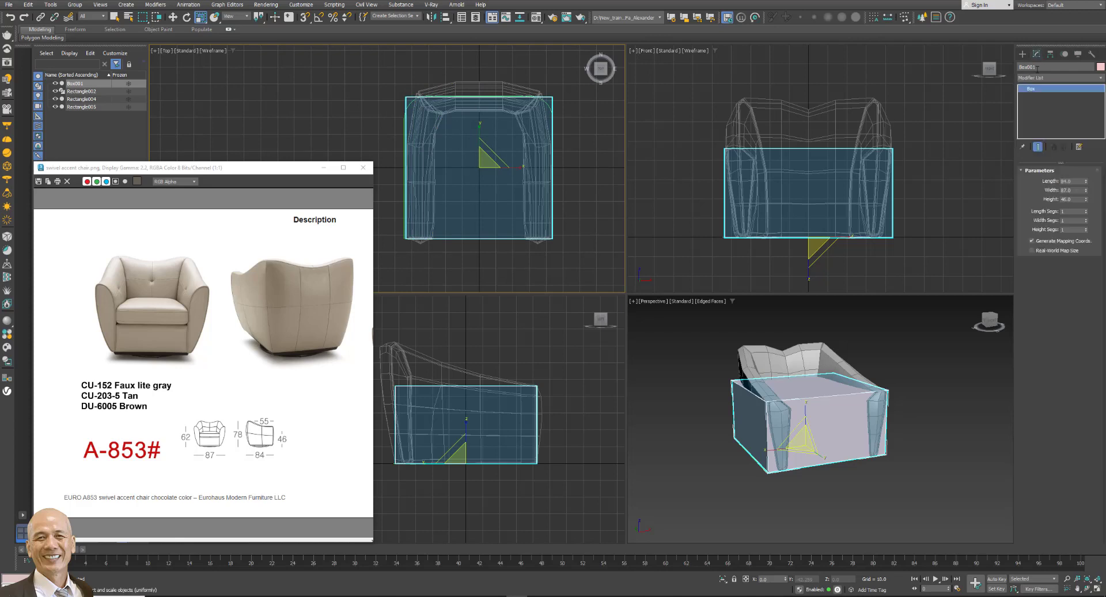
Convert the seat box to Editable Poly and move its back vertices toward the backrest.
right_click(1051, 90)
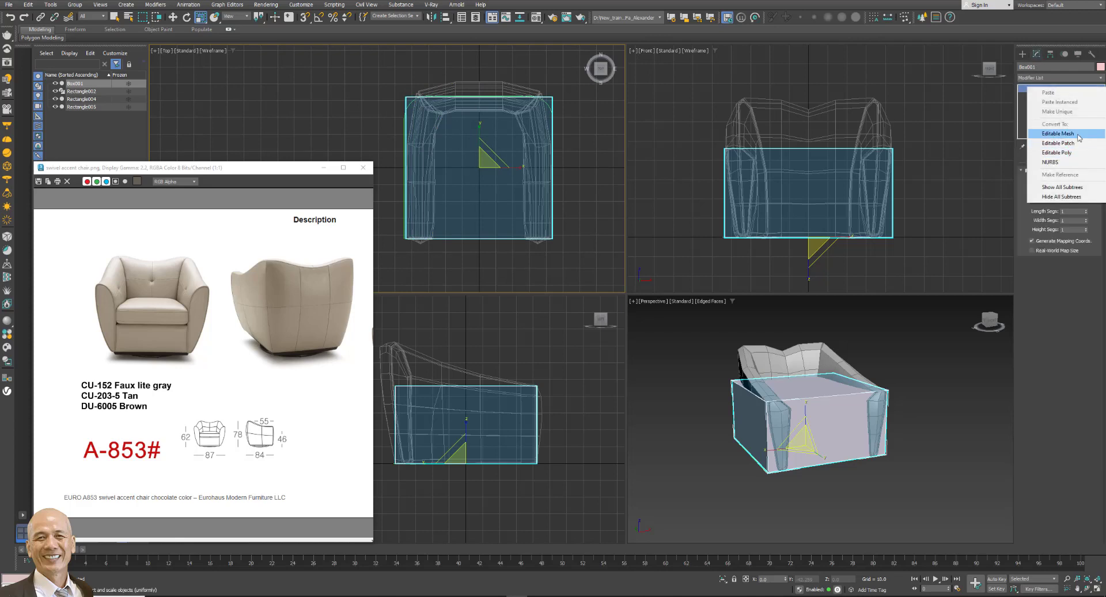
click(1075, 152)
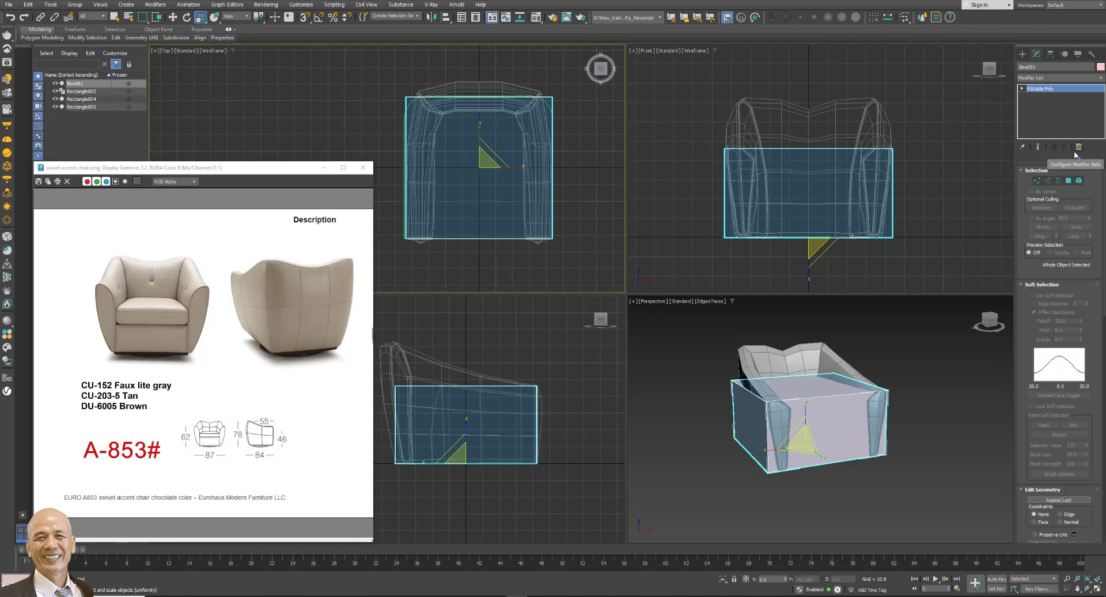
click(1037, 181)
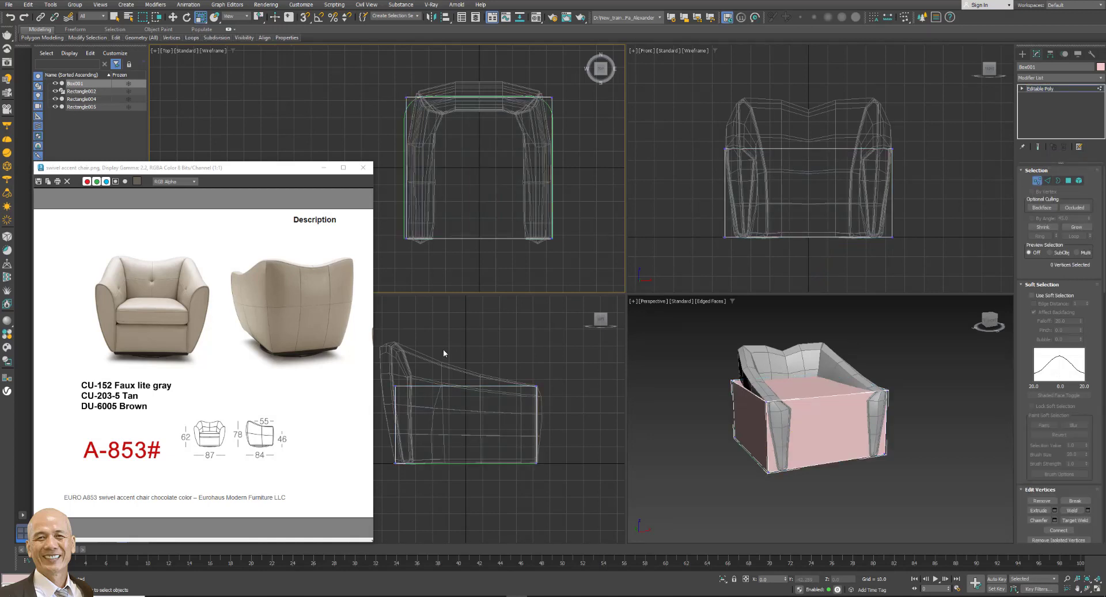
middle_drag(444, 353, 429, 348)
drag(459, 445, 459, 443)
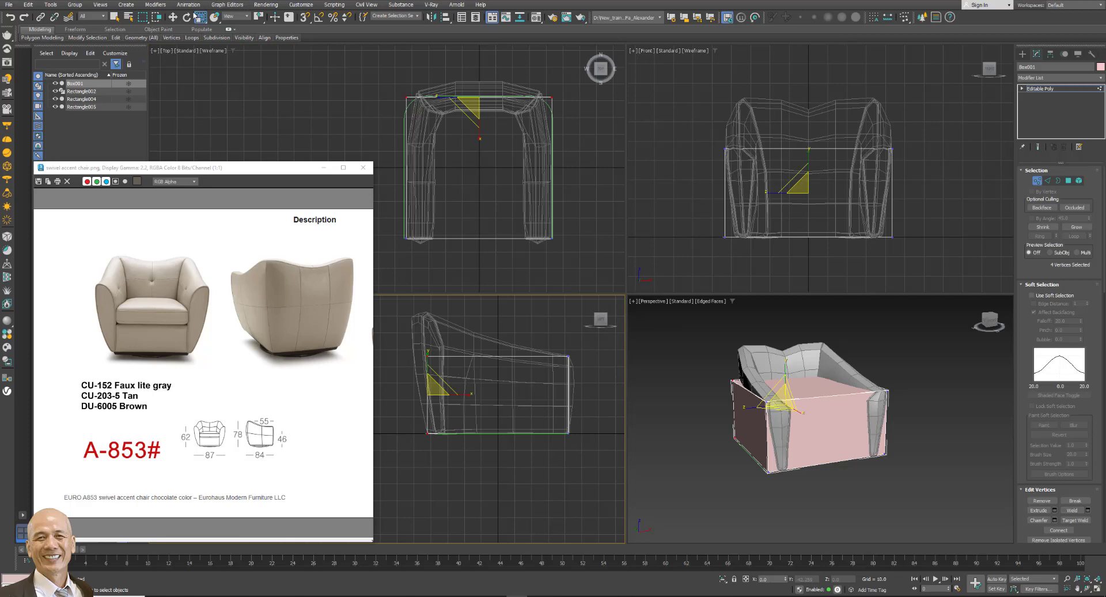
click(172, 17)
drag(462, 396, 472, 394)
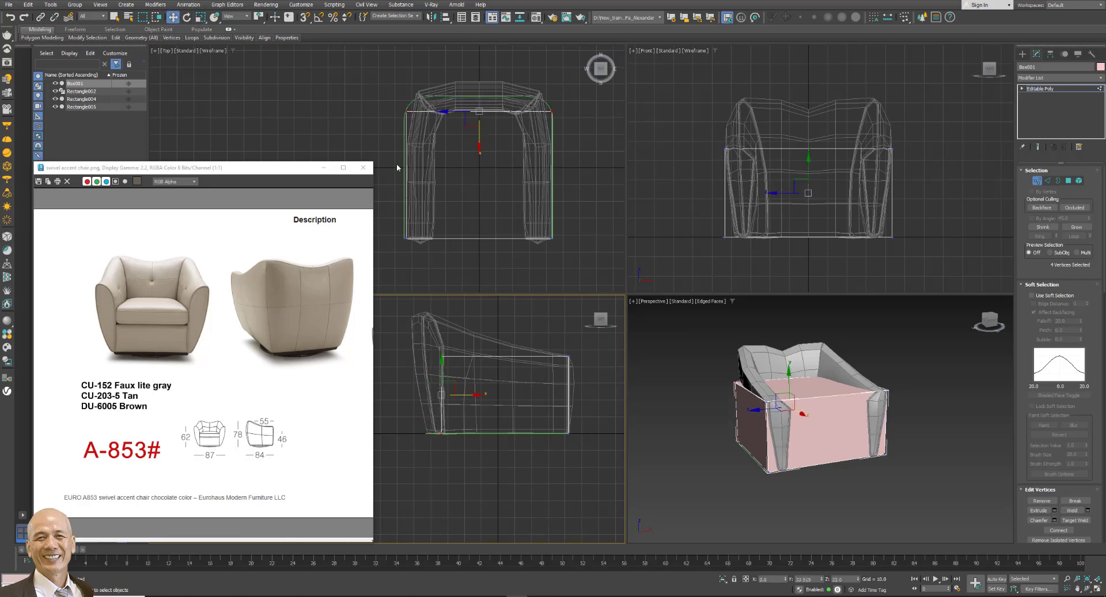
Scale the seat's side vertices inward, then shift and lower its top vertices.
drag(371, 92, 578, 265)
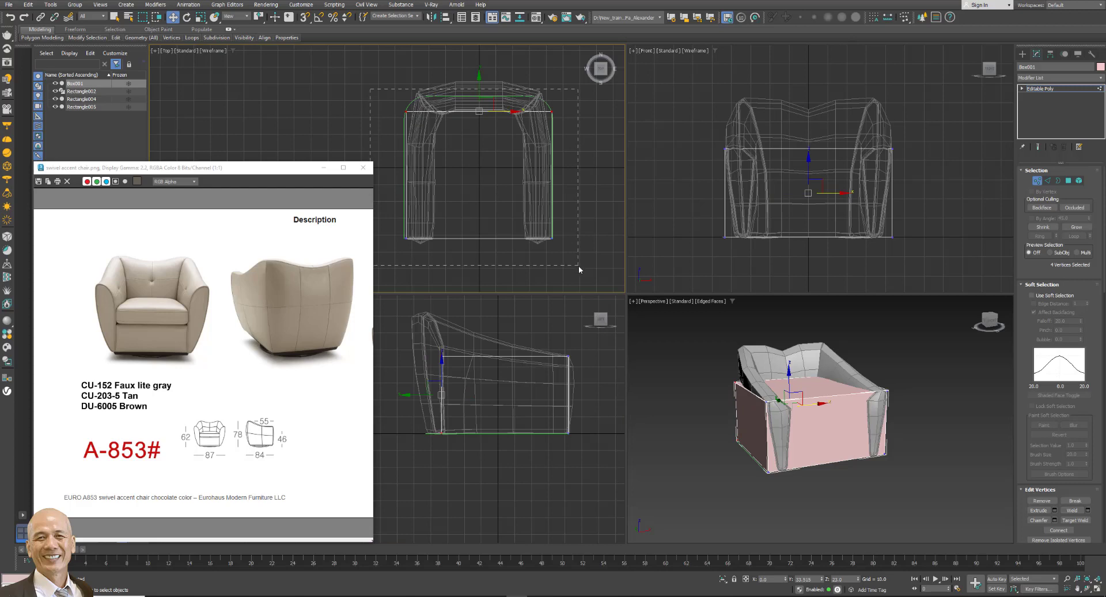
click(200, 16)
drag(518, 174, 534, 172)
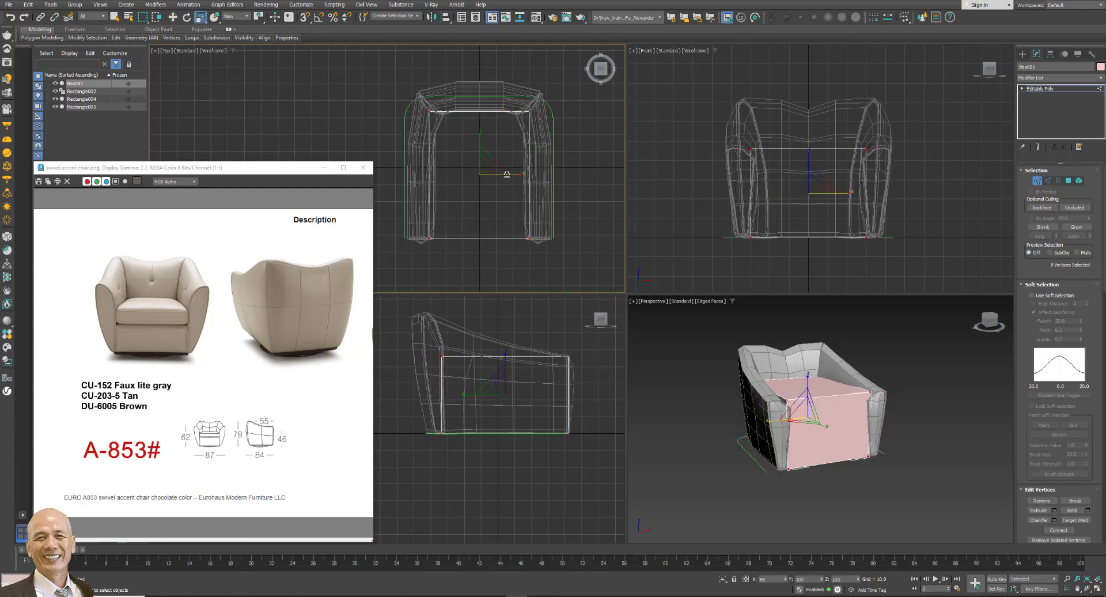
drag(703, 142, 899, 164)
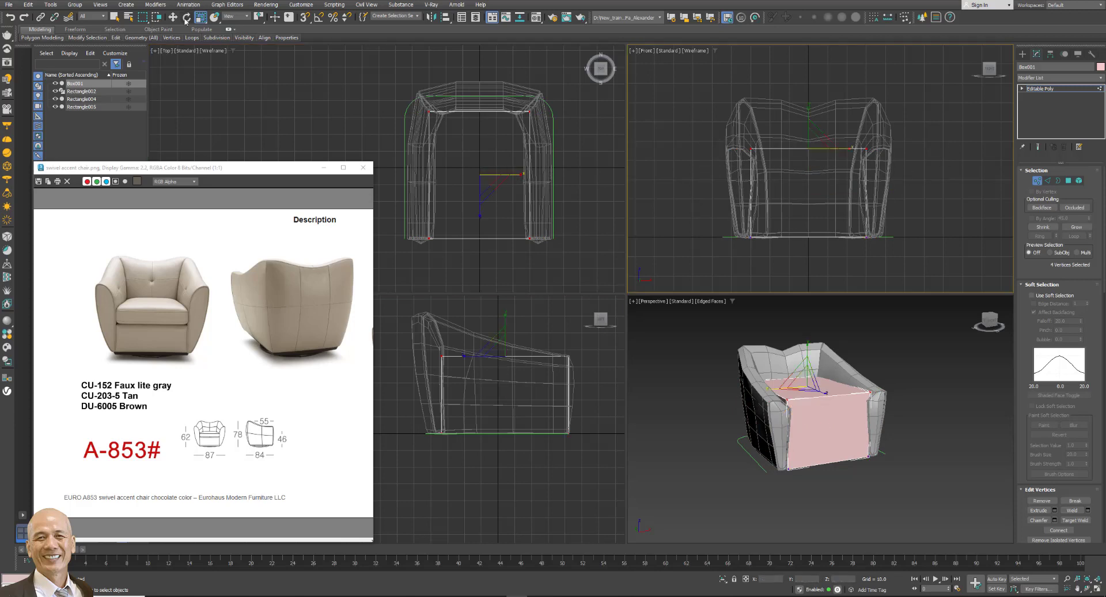
key(w)
drag(807, 121, 808, 186)
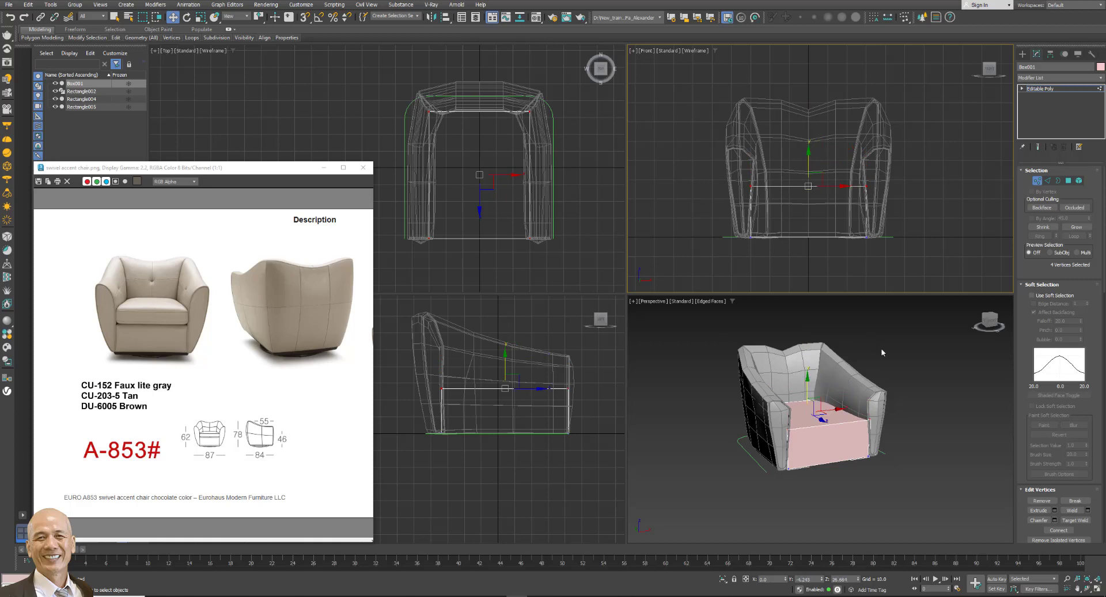
alt+middle_drag(894, 354, 823, 403)
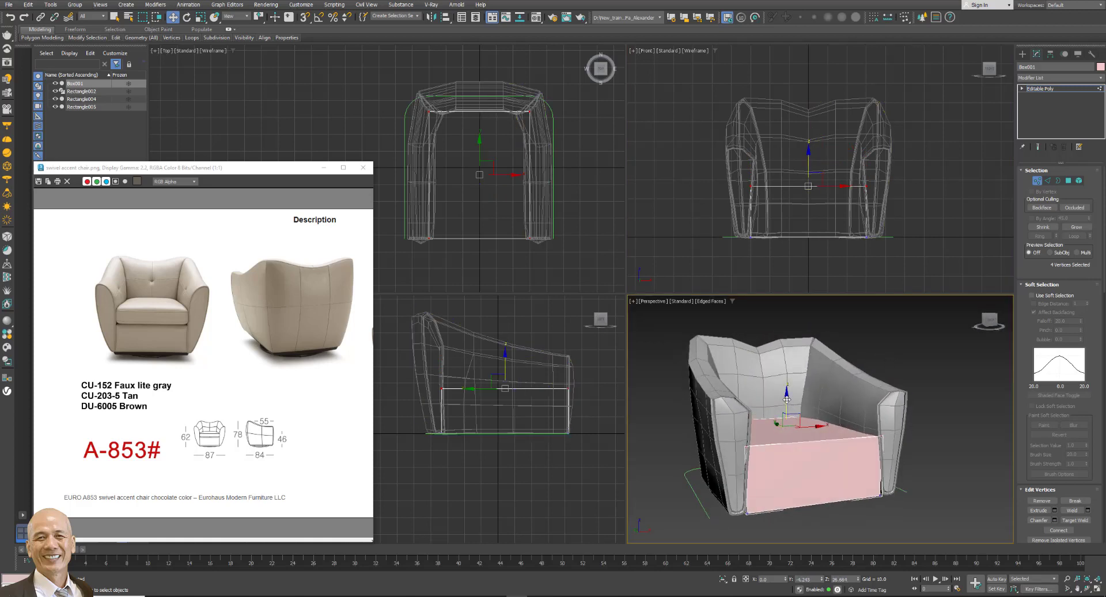
drag(786, 400, 788, 429)
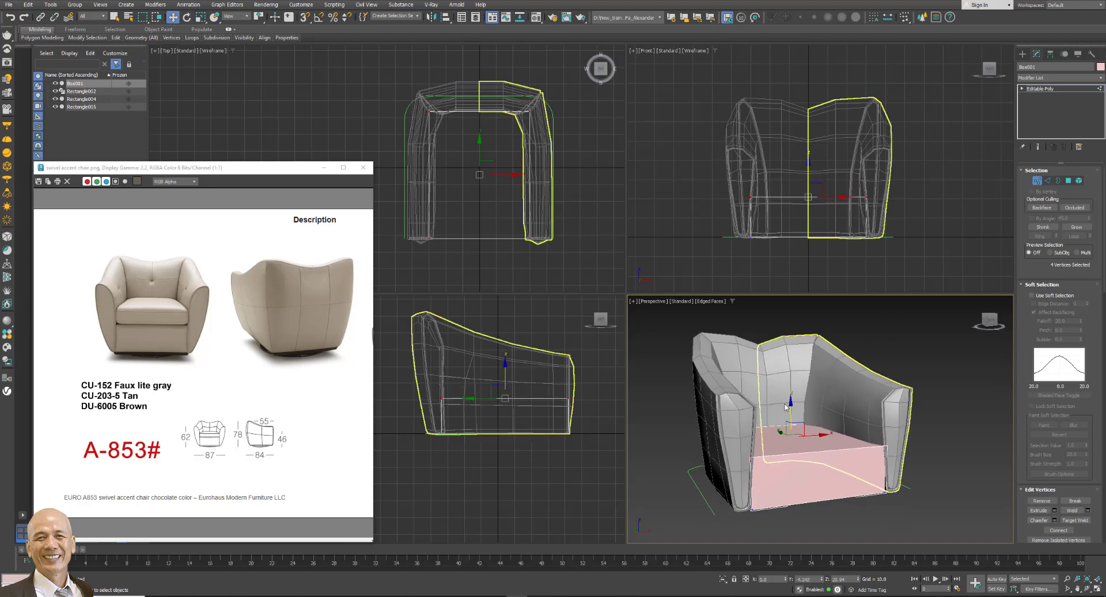
key(1)
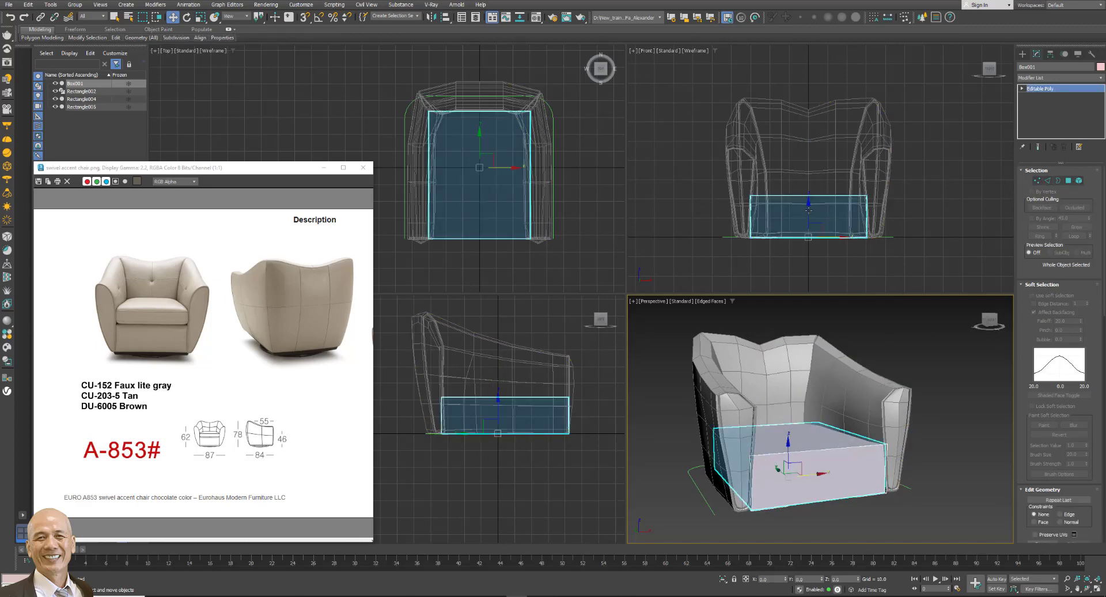
Clone the seat box upward as Box002 and lower its top vertices into a thin cushion.
shift+drag(808, 209, 810, 167)
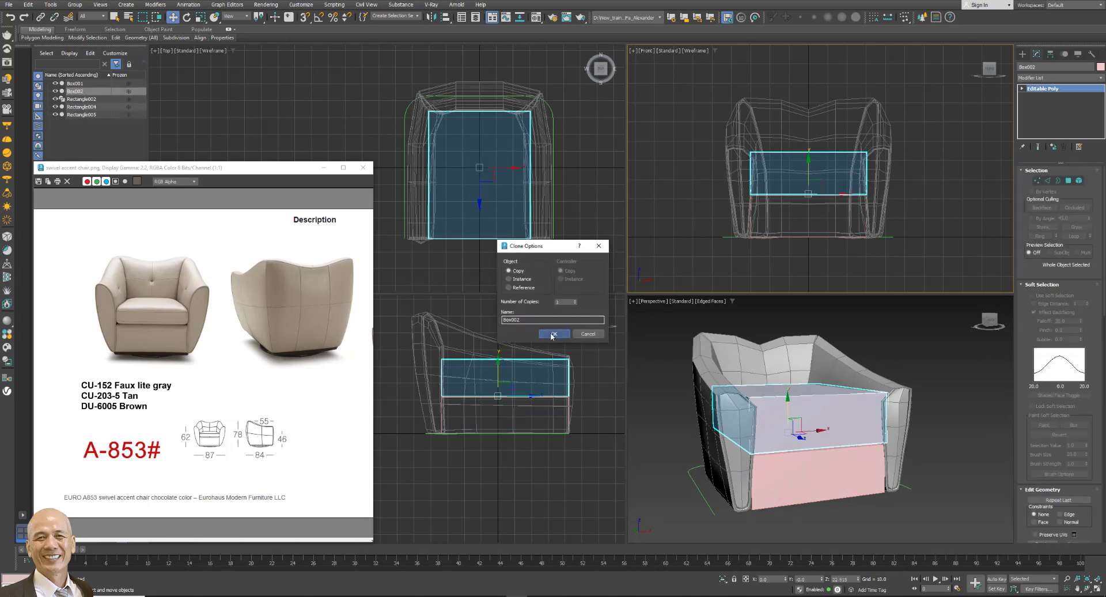
click(553, 334)
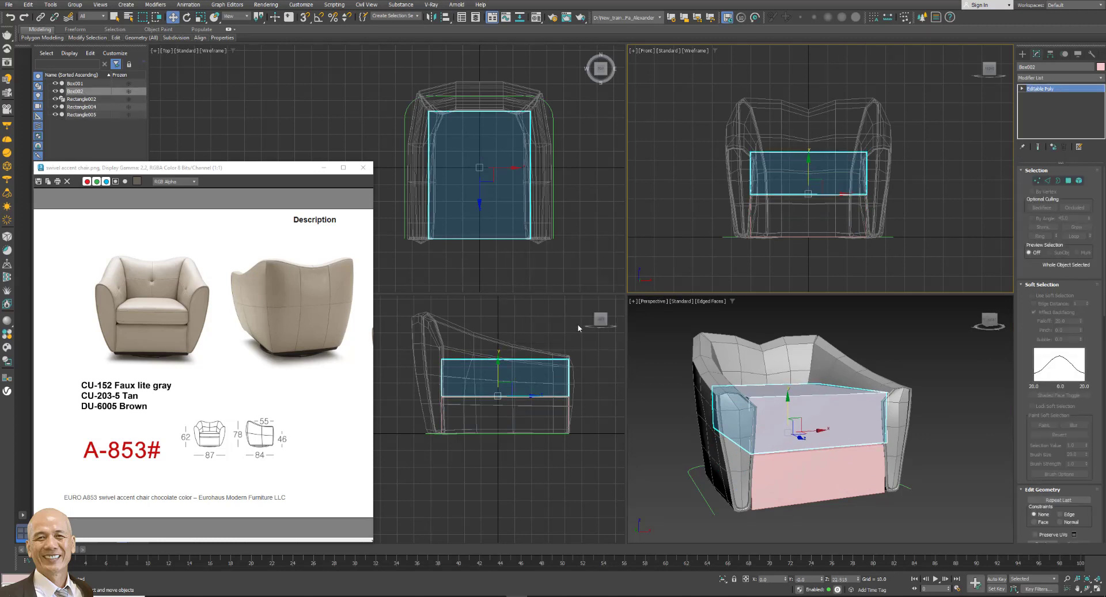
click(1035, 184)
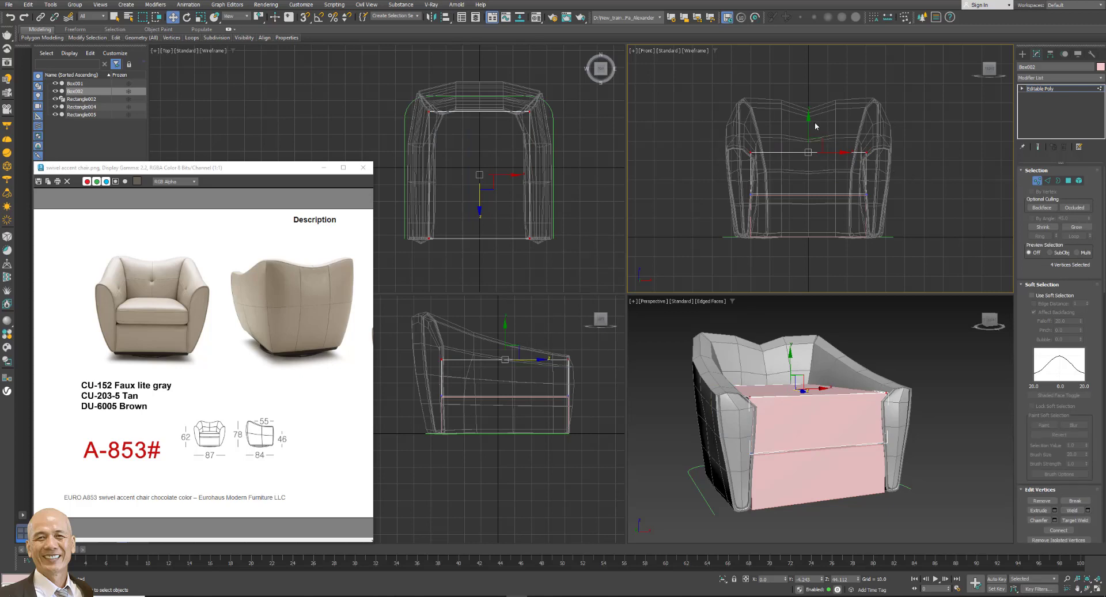
drag(812, 126, 814, 145)
click(1037, 180)
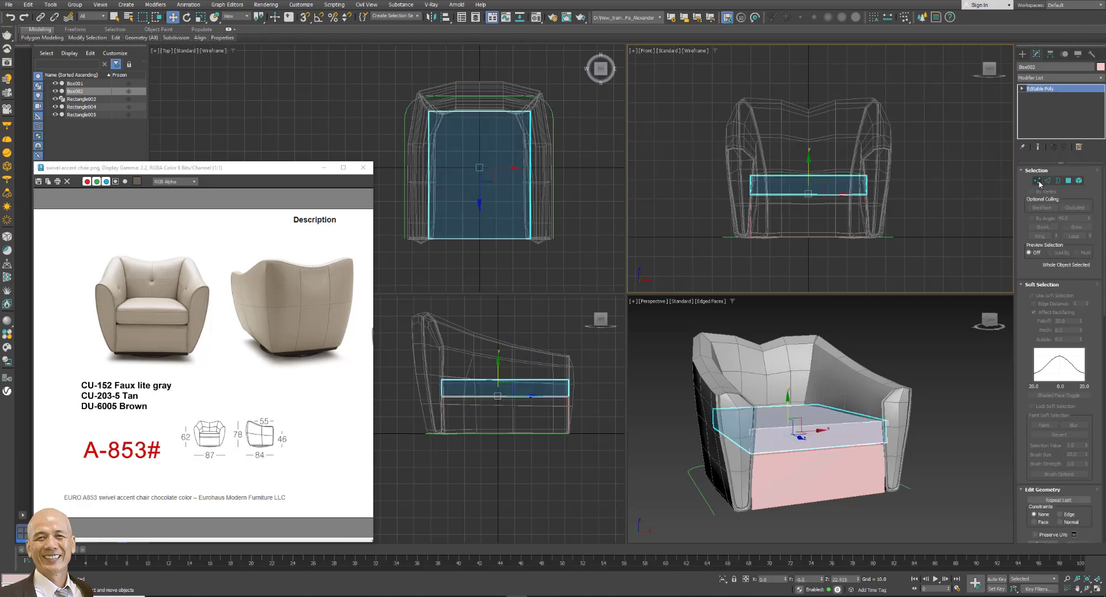
click(917, 444)
alt+middle_drag(824, 443, 812, 441)
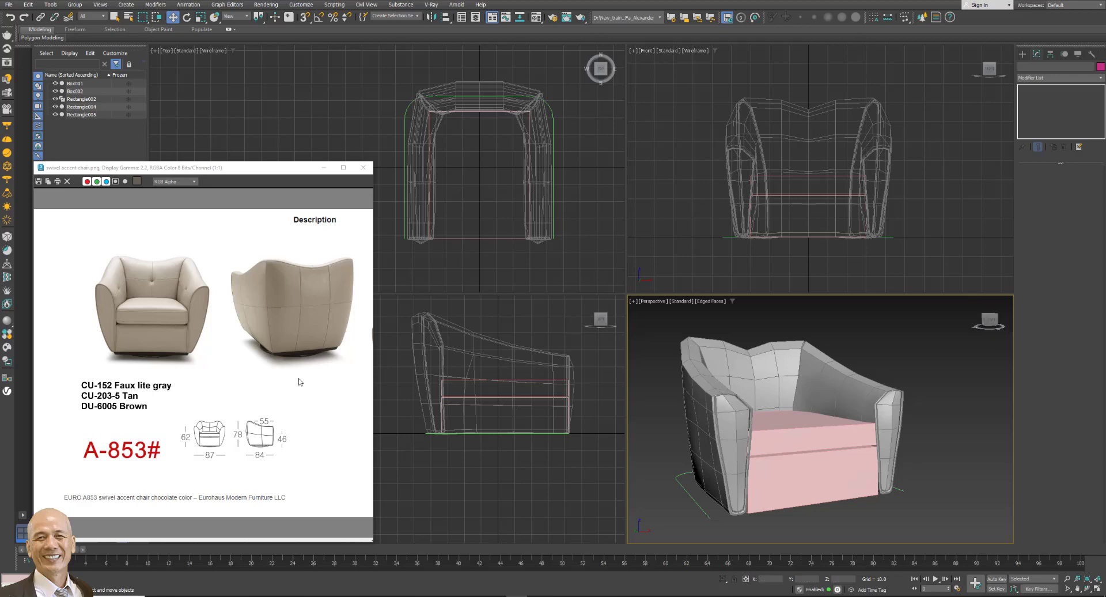
scroll(205, 359, up, 2)
scroll(180, 359, down, 1)
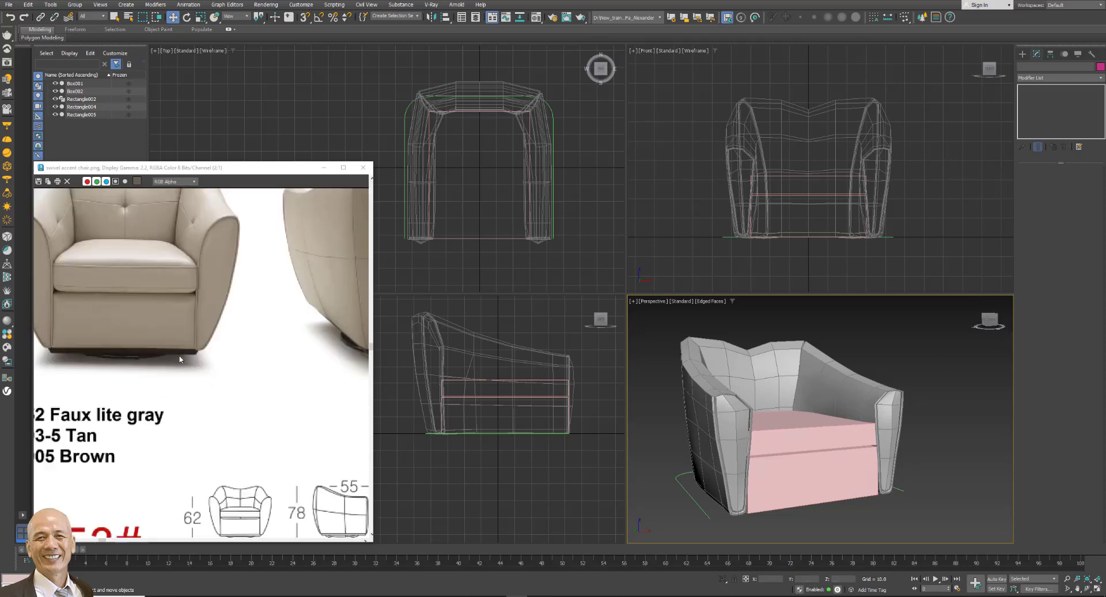
Lower the seat box and clone it as Box003 for the base slab.
click(812, 481)
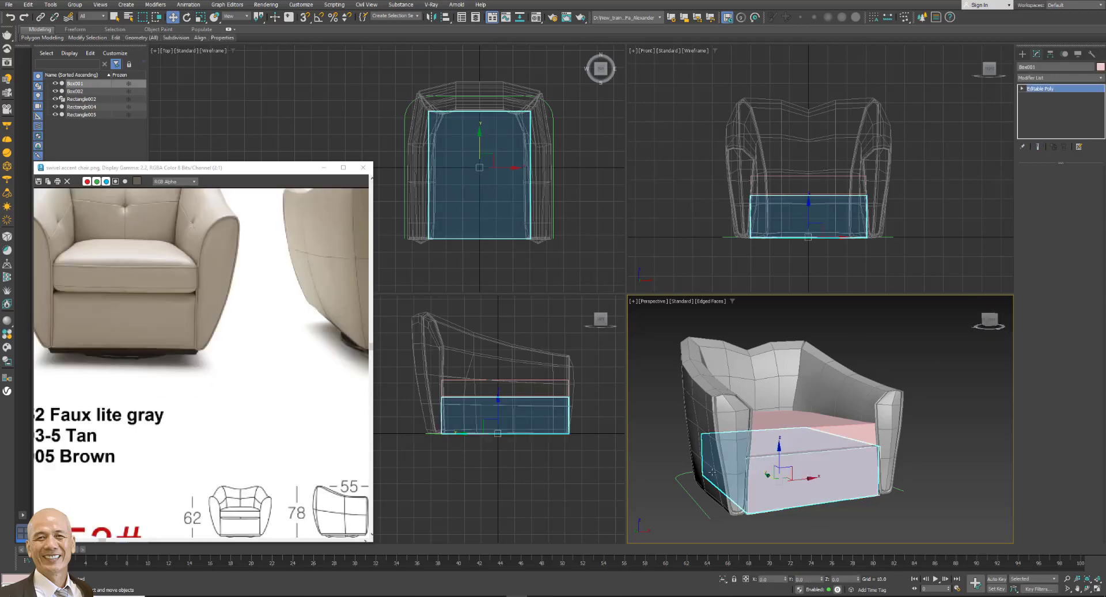
click(558, 362)
middle_drag(557, 362, 554, 391)
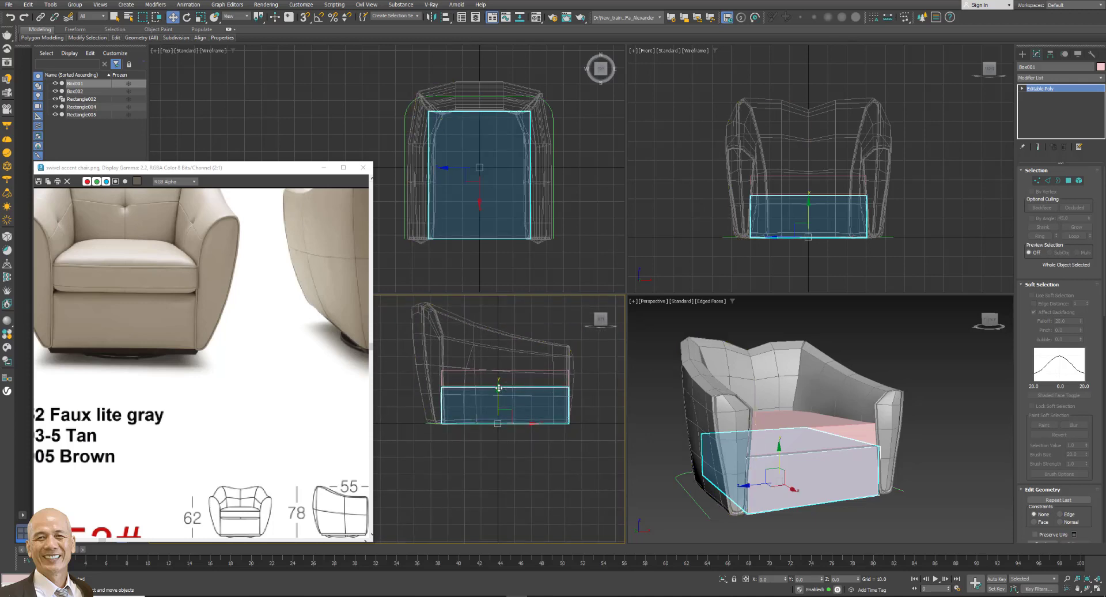
drag(499, 387, 497, 395)
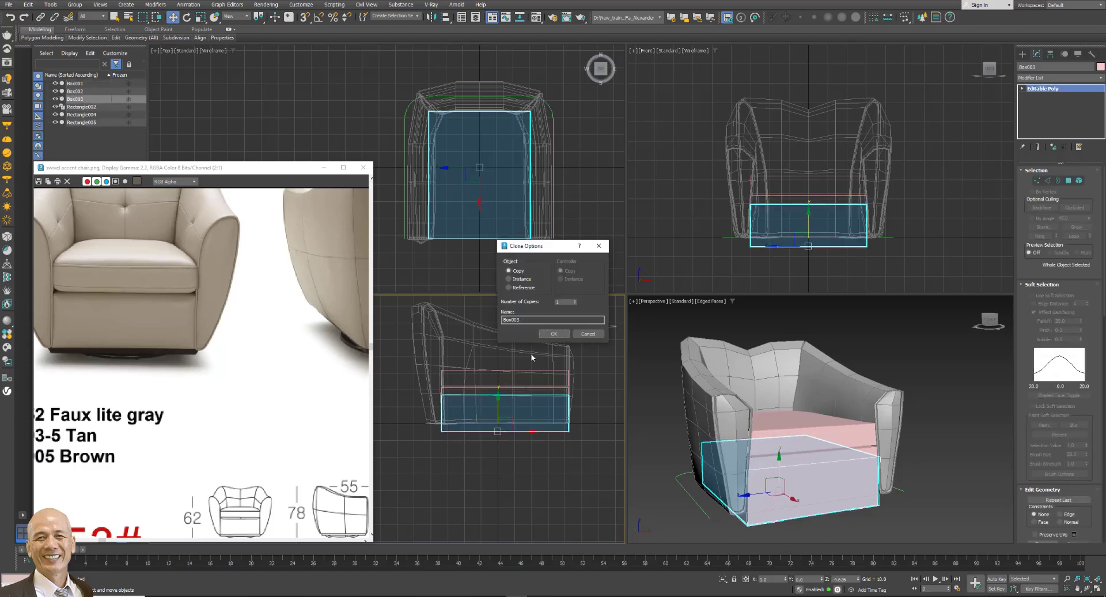
click(555, 336)
click(1037, 181)
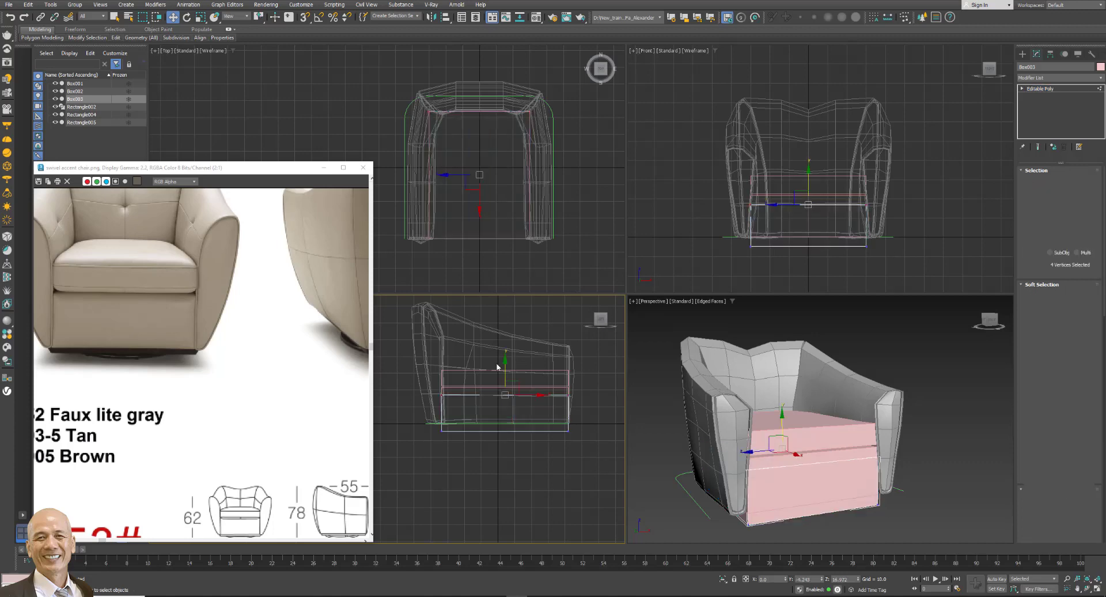
mouse_move(429, 380)
mouse_down()
mouse_move(538, 406)
mouse_move(508, 396)
mouse_up()
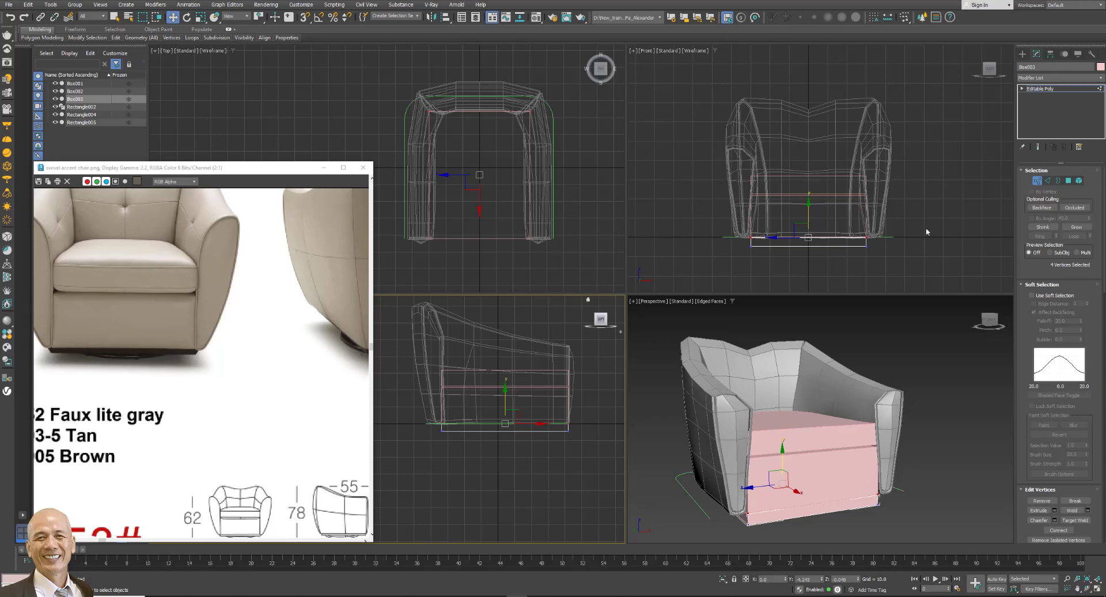
click(1037, 181)
Scale Box003 flat into a thin slab and colour it dark brown.
key(r)
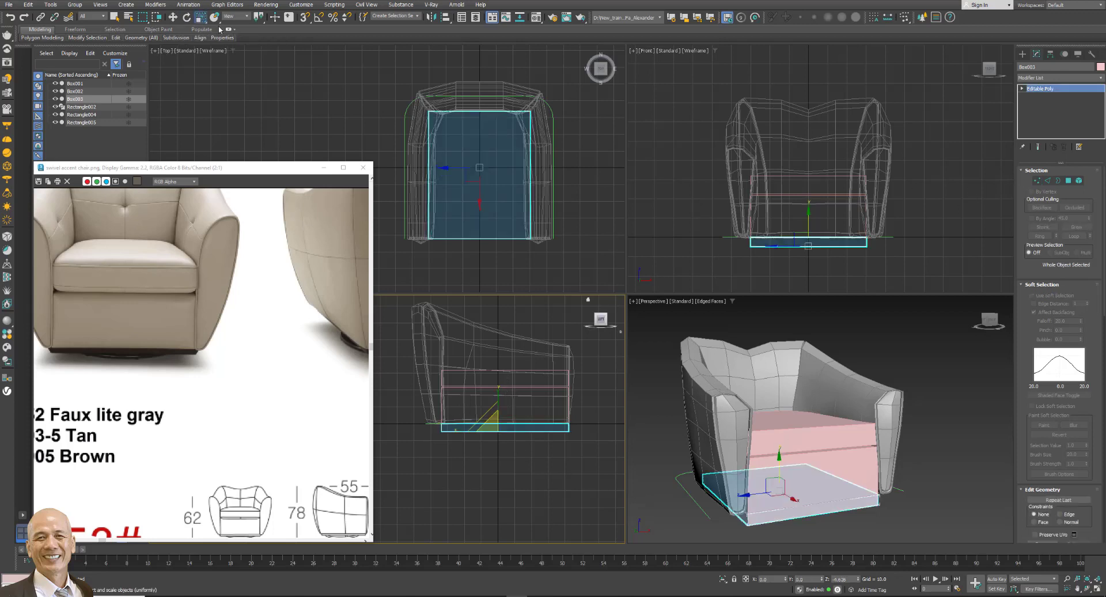
drag(483, 124, 518, 167)
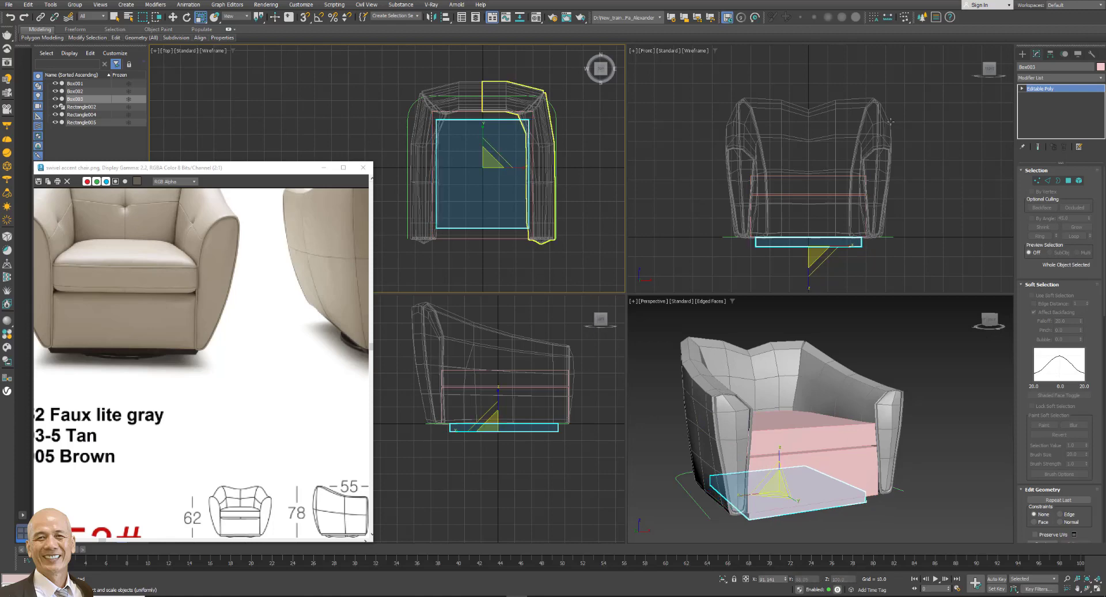
click(1101, 67)
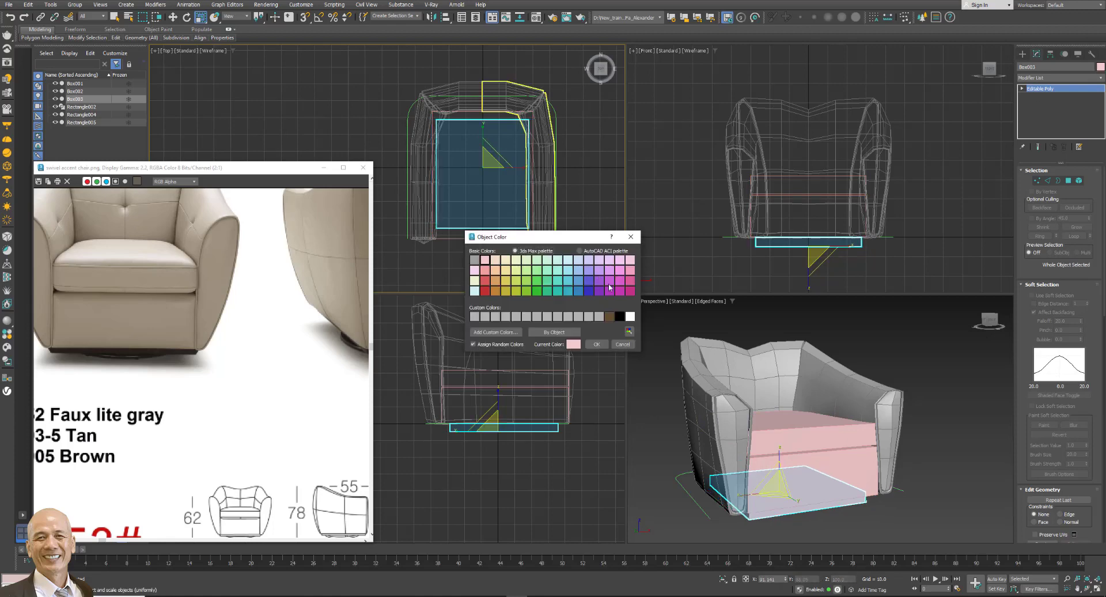
click(611, 316)
click(597, 344)
click(957, 420)
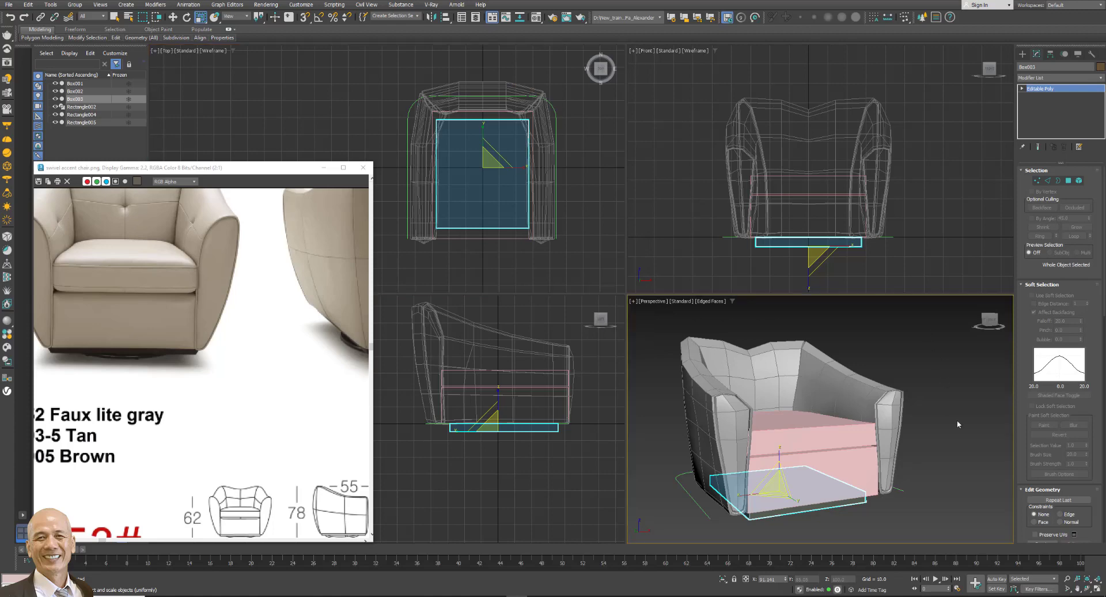
alt+middle_drag(888, 472, 883, 408)
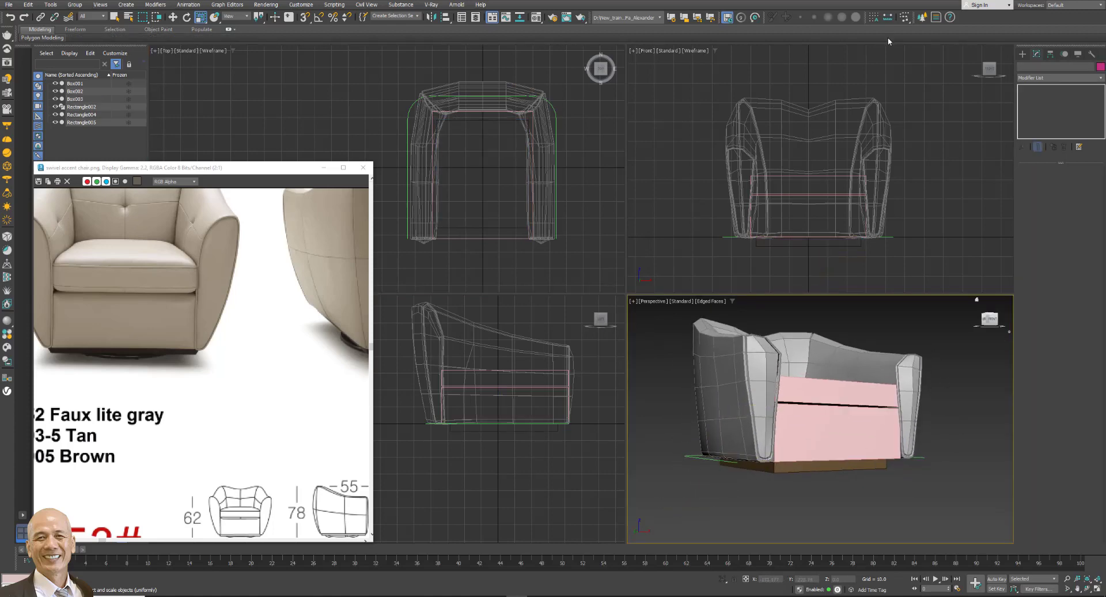
Draw a cylinder in the Top view centred under the chair.
scroll(455, 369, down, 2)
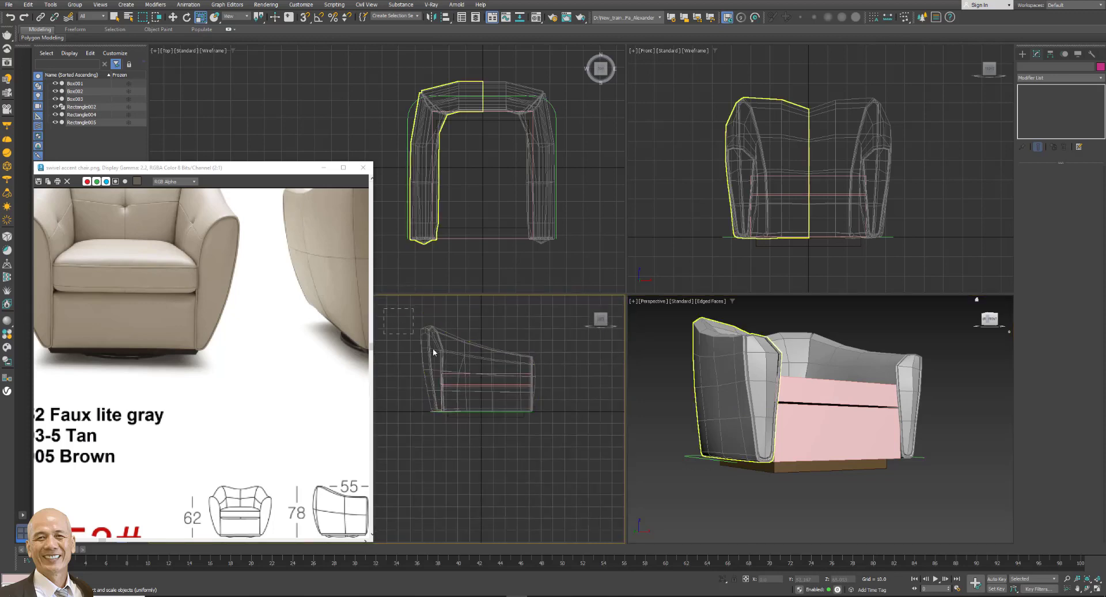
drag(384, 309, 425, 391)
click(1026, 53)
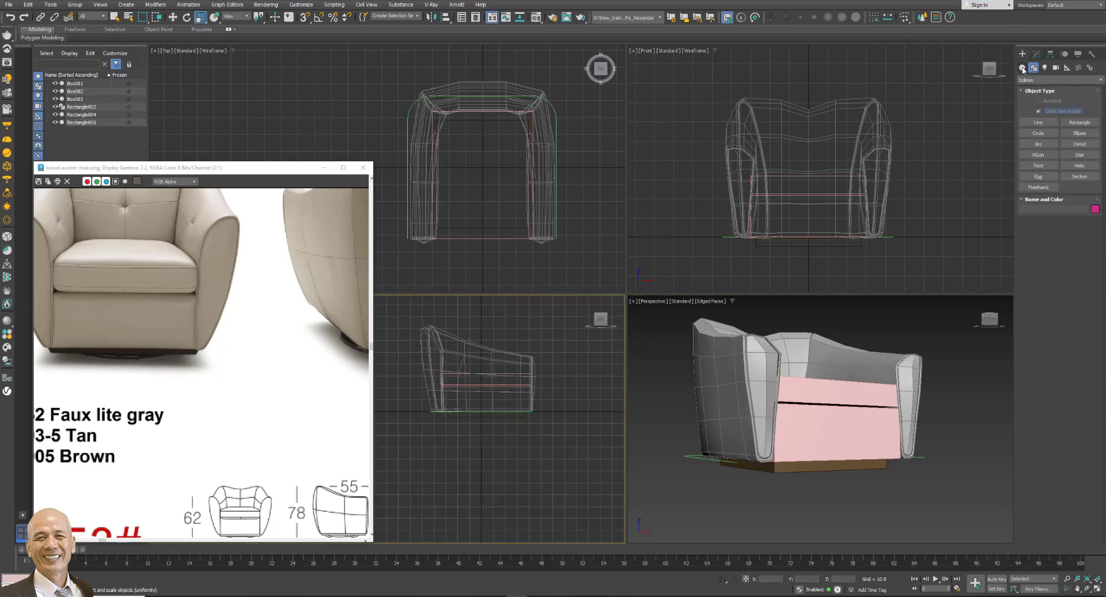
click(1022, 67)
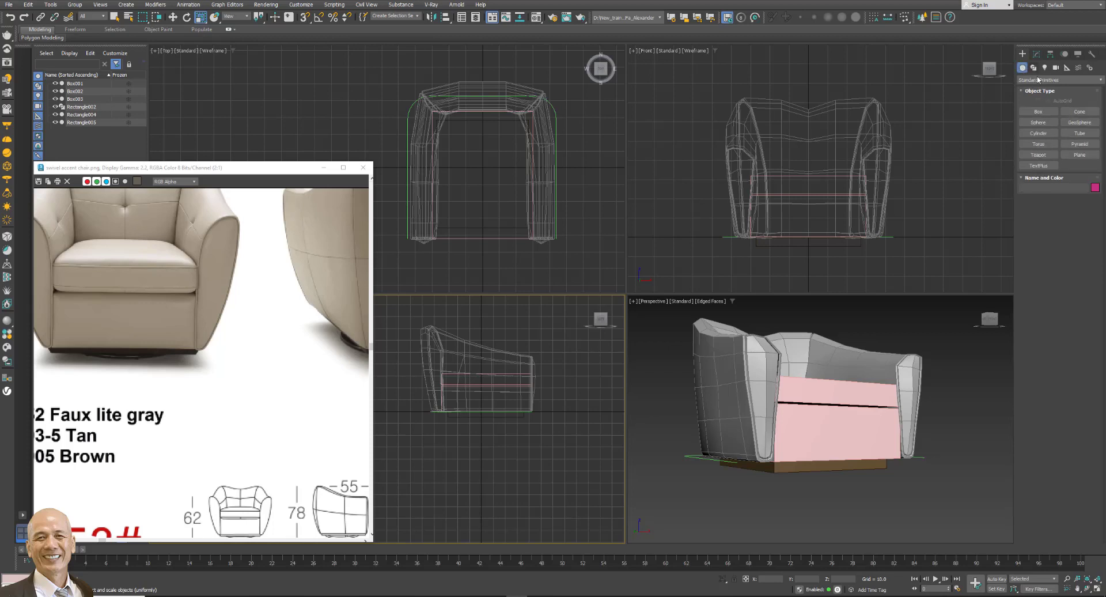
click(1042, 136)
drag(480, 167, 501, 118)
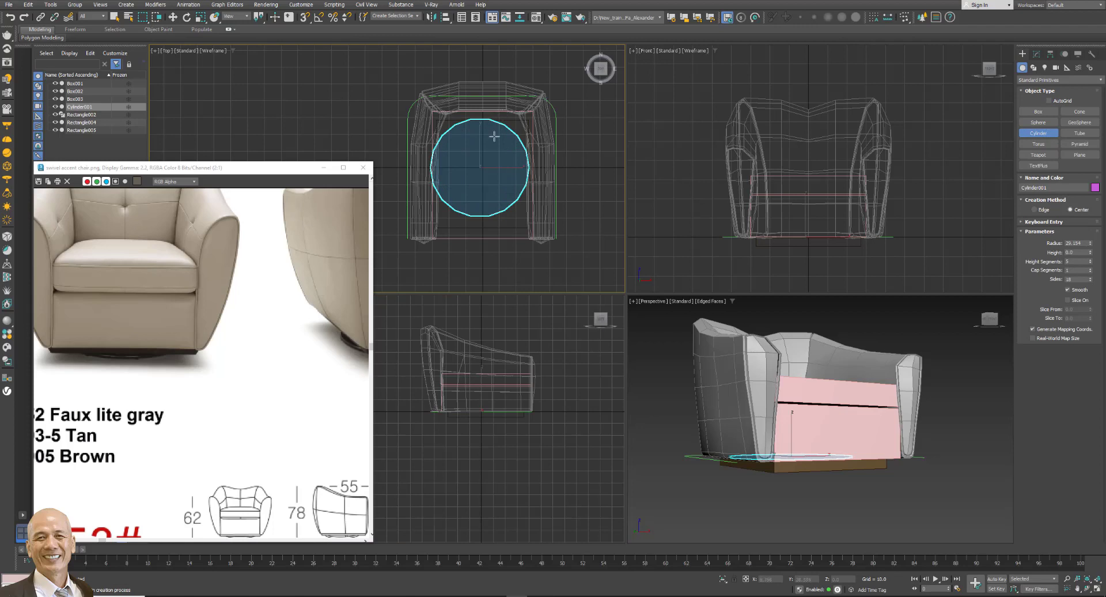
click(520, 138)
Set the cylinder's height to 2.76 with 1 height segment.
click(592, 214)
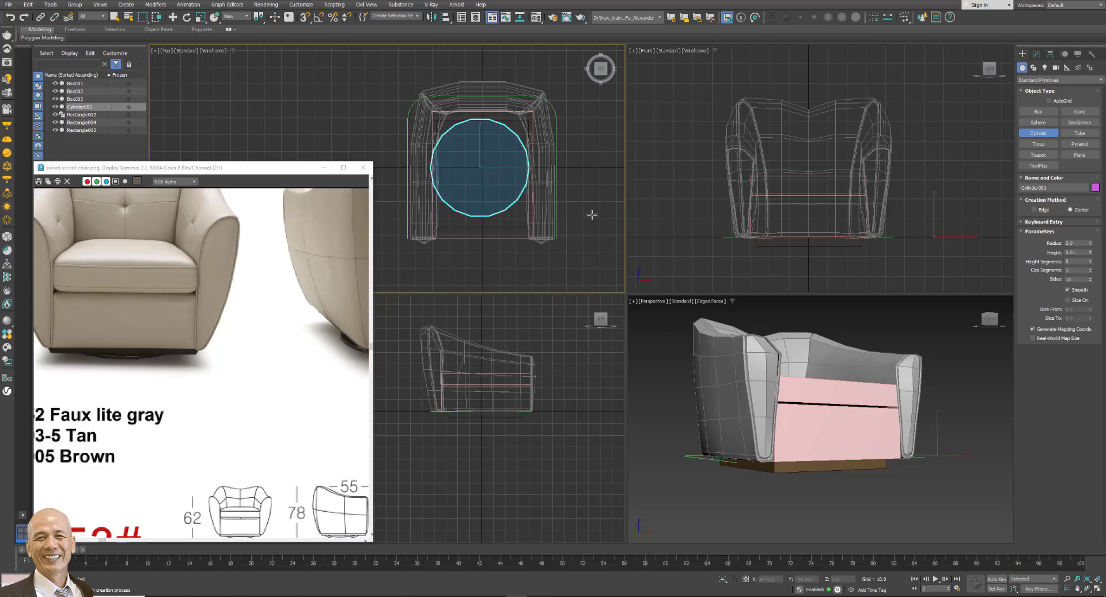
key(r)
click(1035, 55)
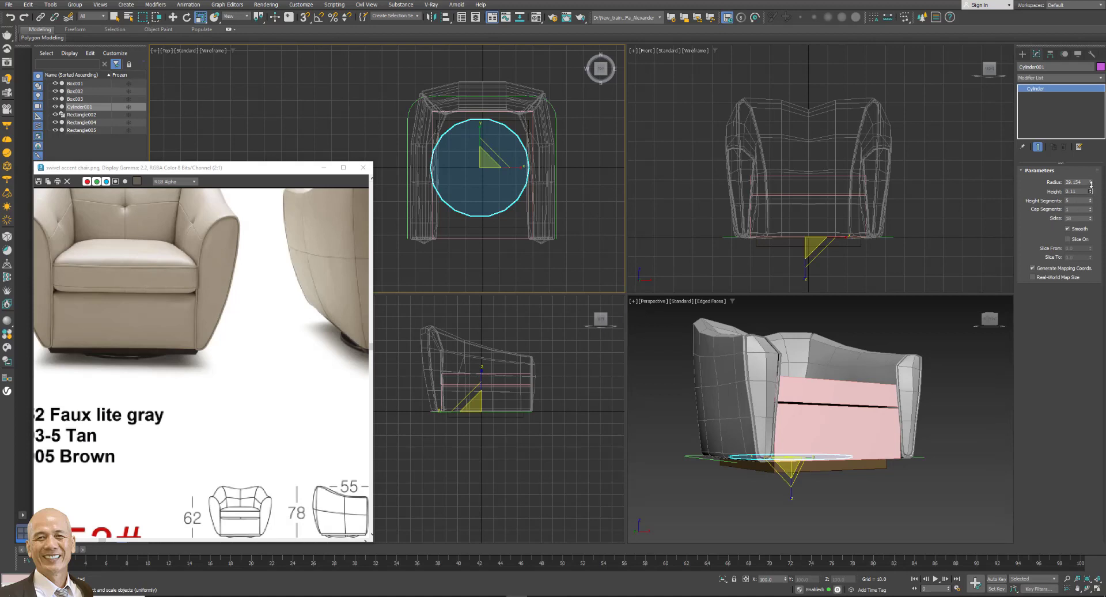
drag(1090, 192, 1090, 190)
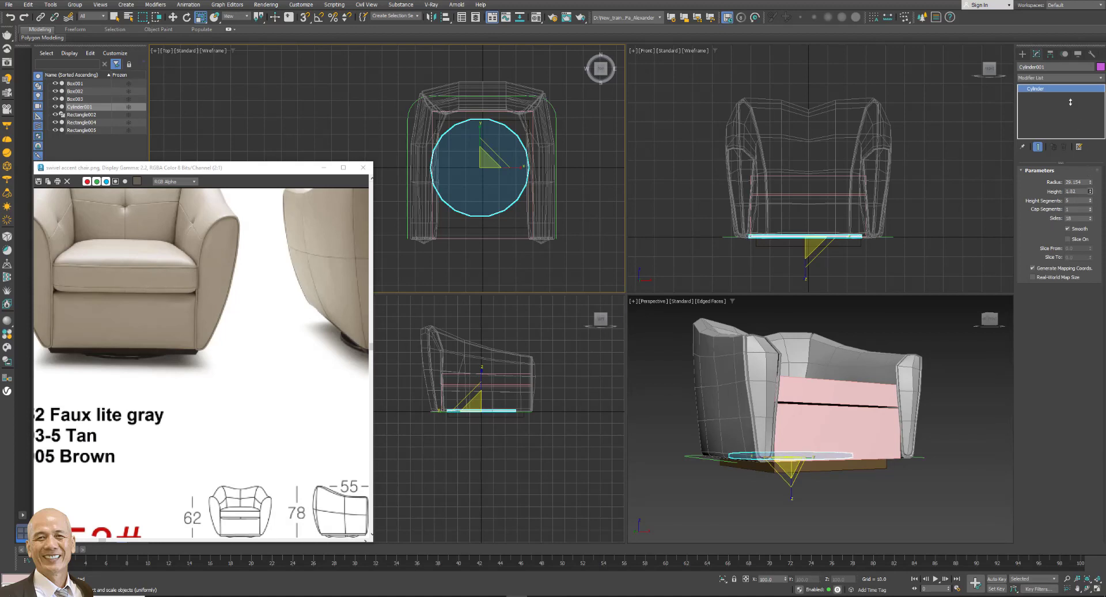
right_click(1091, 202)
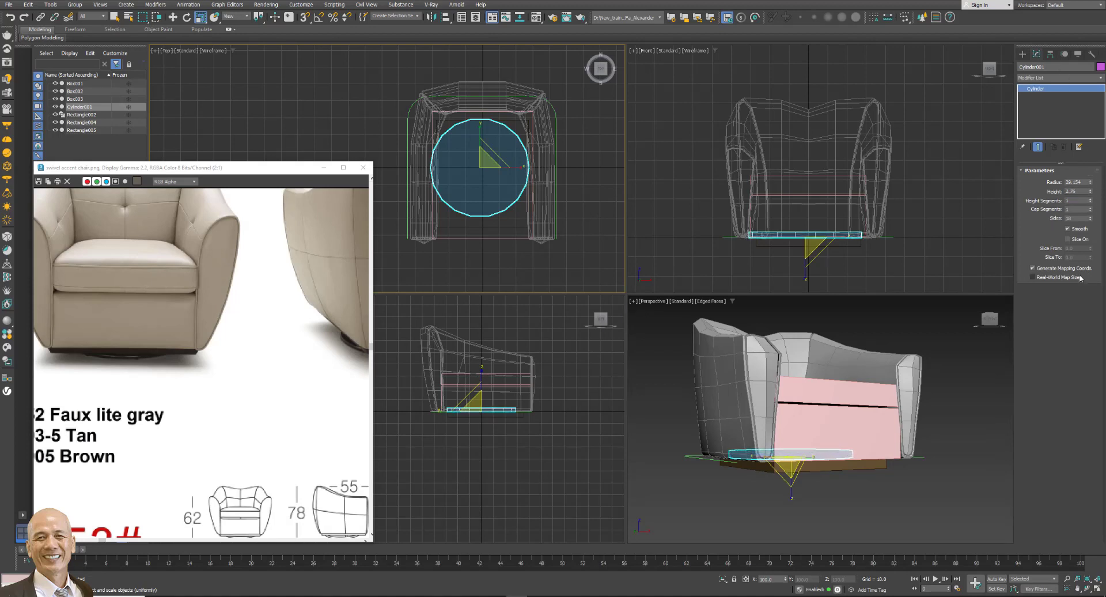
Raise the shell and seat parts and move the base slab up beneath them.
key(w)
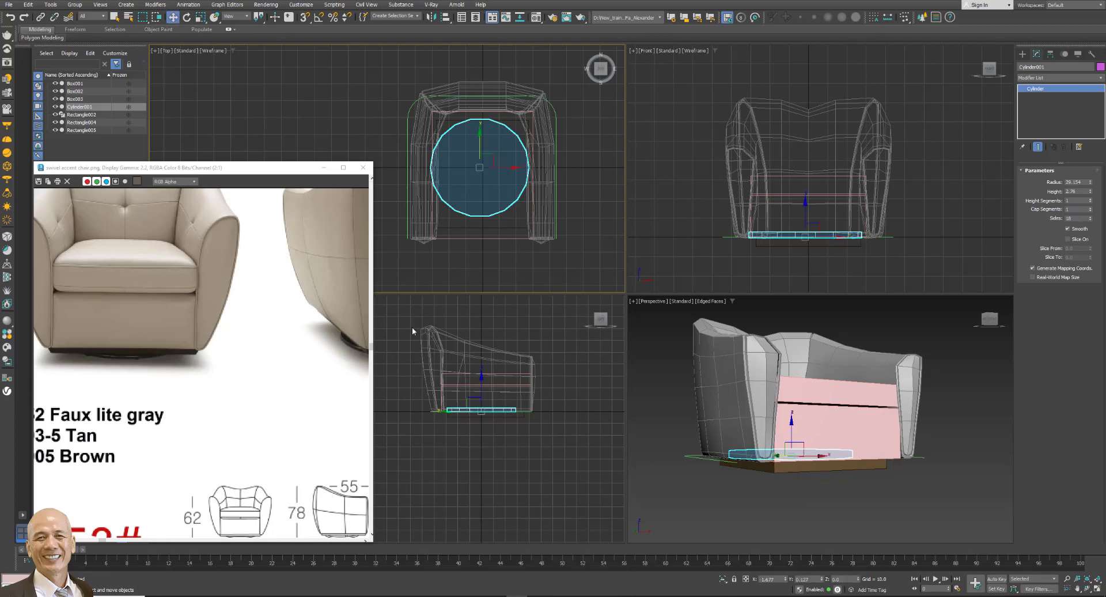
click(505, 358)
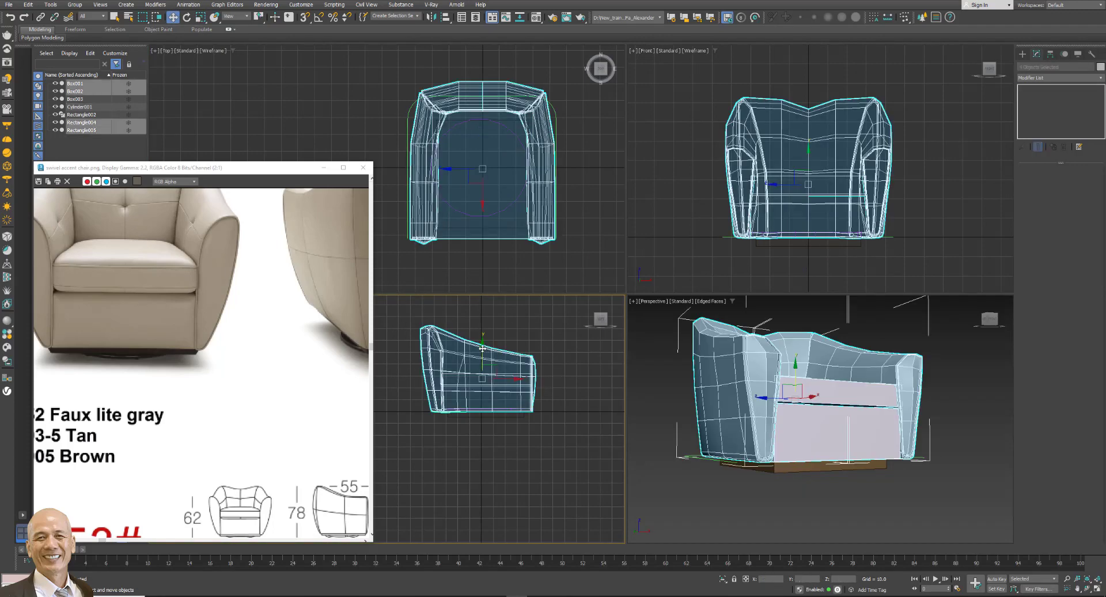
drag(482, 348, 485, 343)
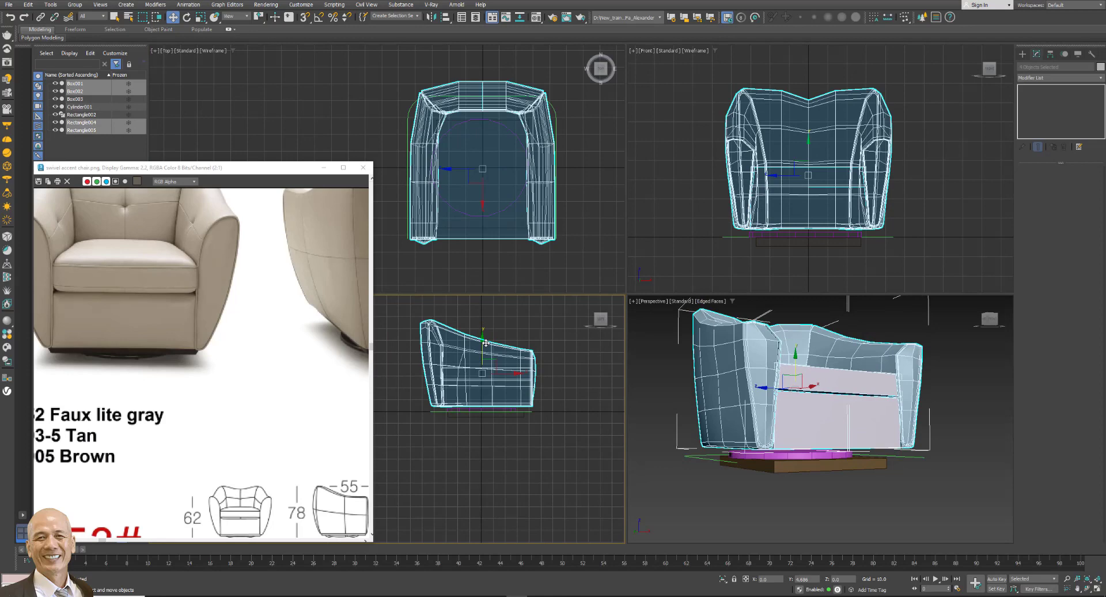
drag(906, 235, 852, 245)
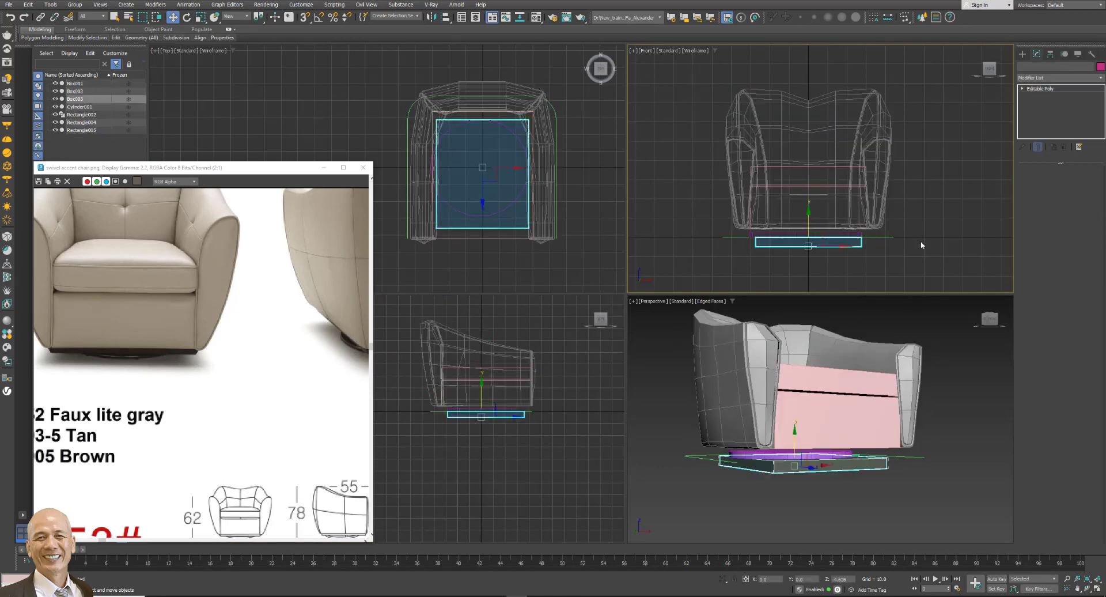
click(951, 403)
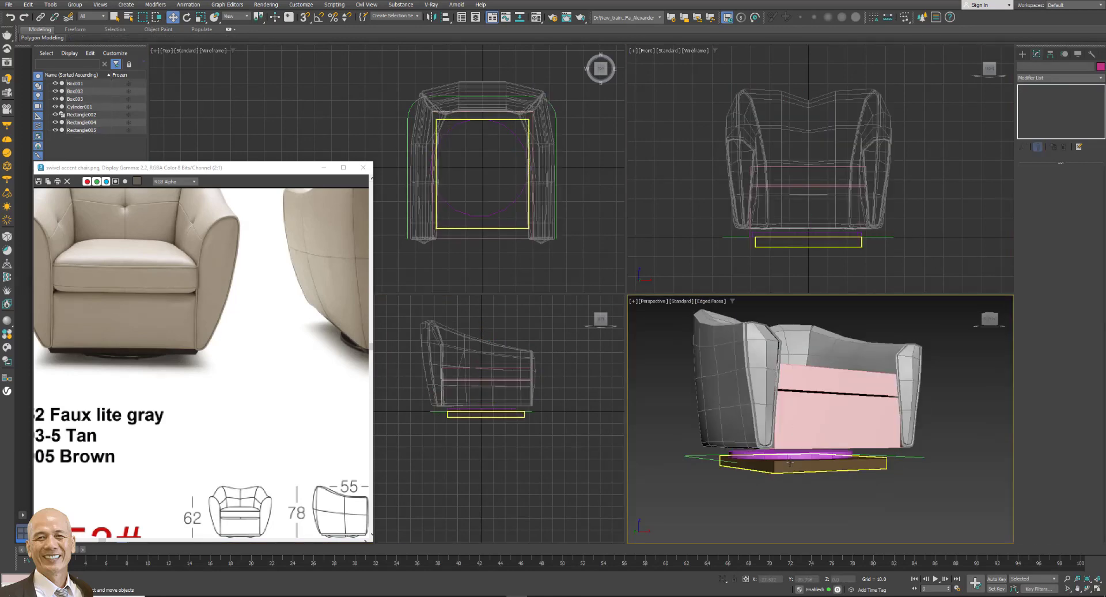
click(486, 413)
click(1098, 588)
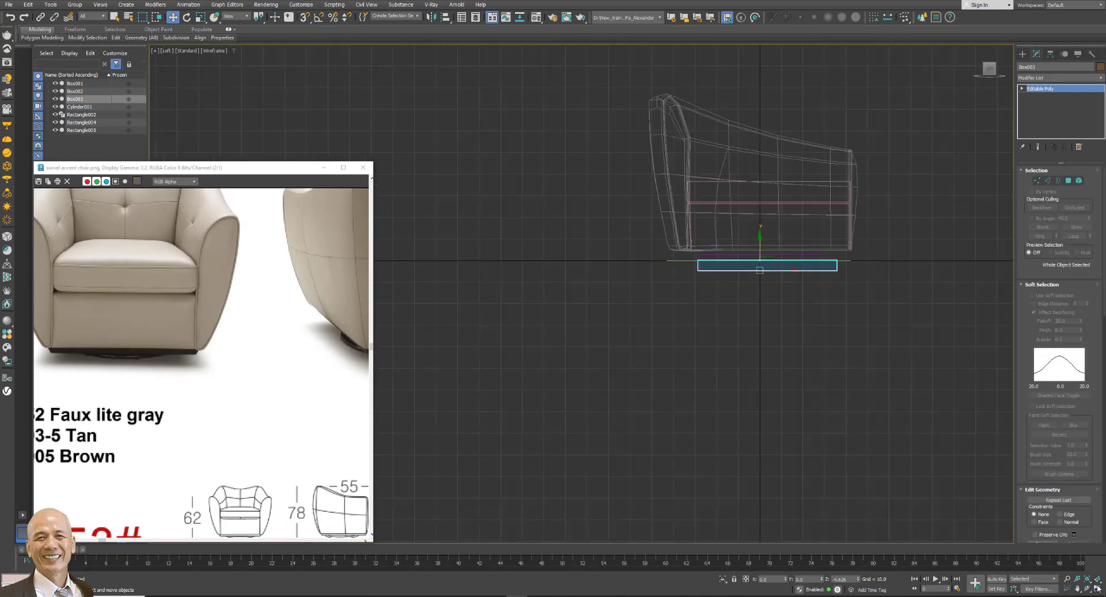
scroll(743, 311, up, 5)
middle_drag(774, 228, 727, 292)
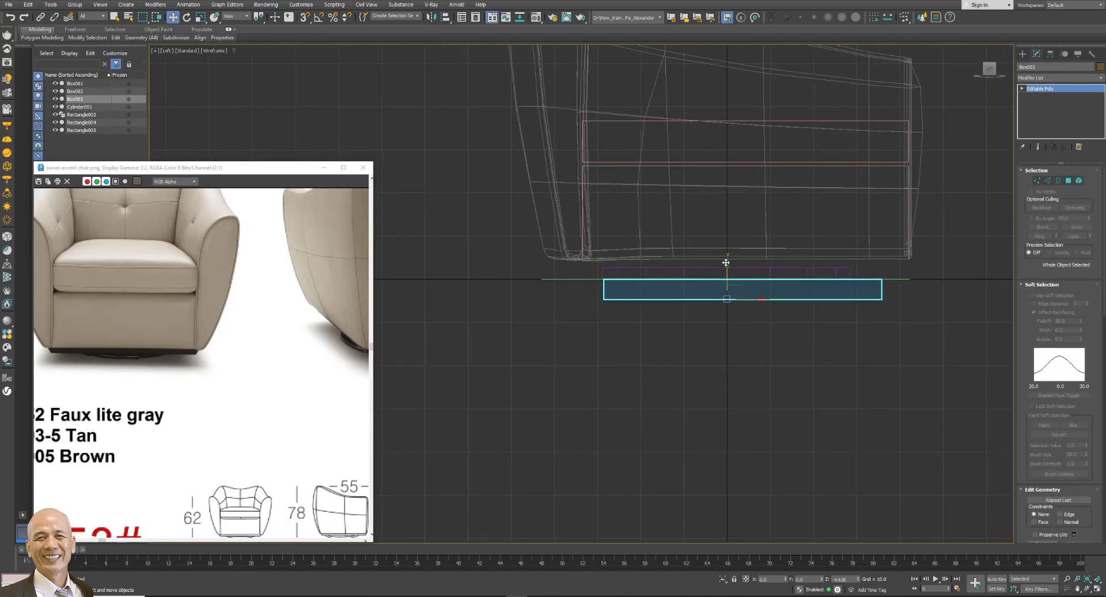
drag(726, 260, 724, 230)
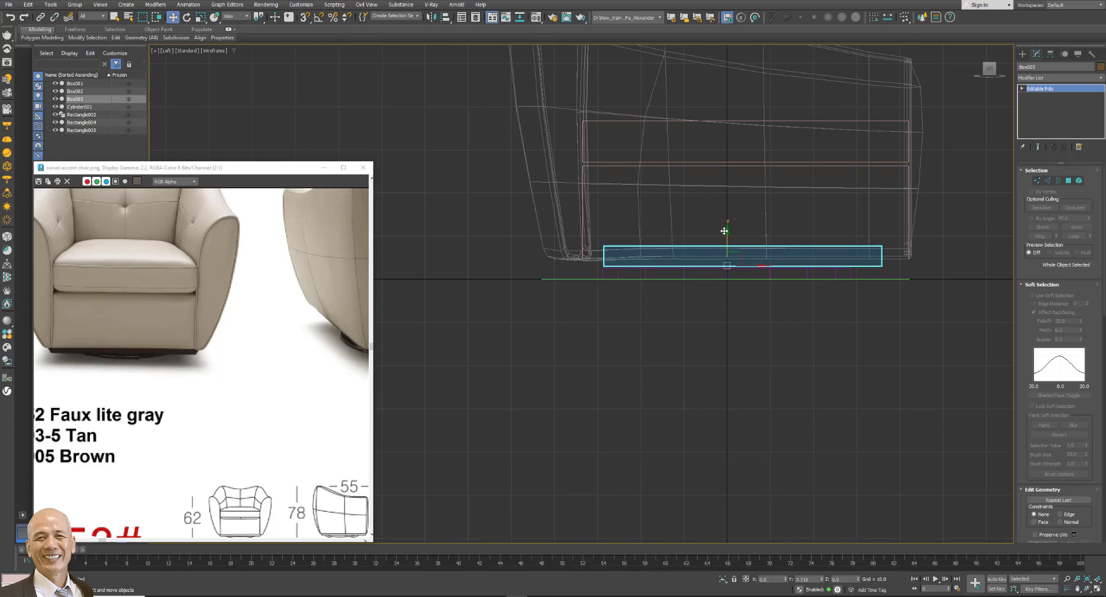
drag(725, 230, 726, 237)
Lower Cylinder001 just below the slab and restore the four-viewport layout.
scroll(727, 242, up, 3)
scroll(720, 288, up, 1)
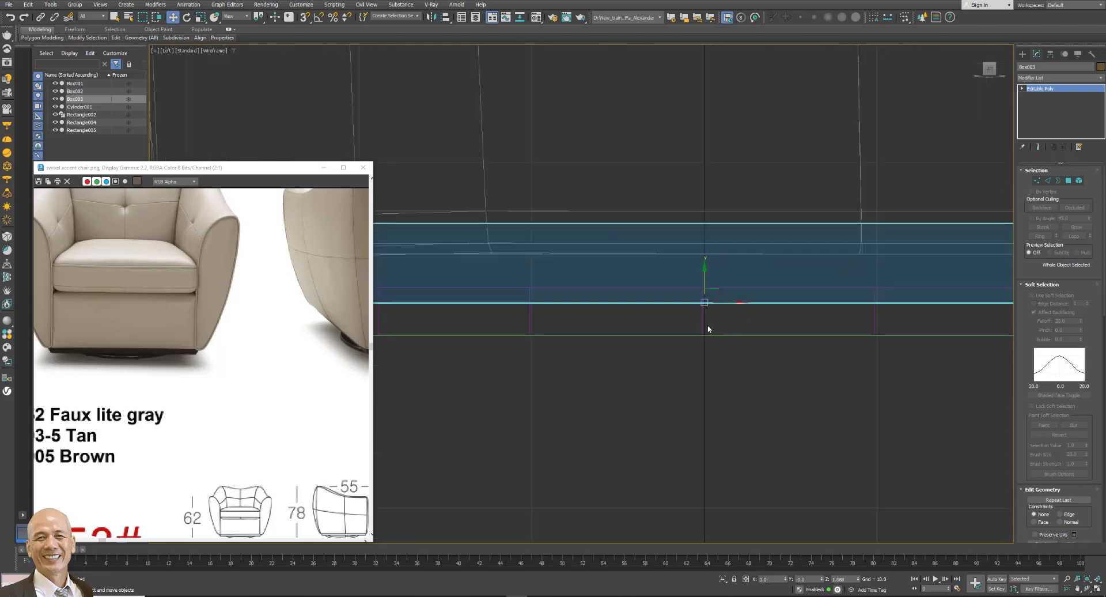
click(708, 325)
scroll(705, 314, down, 5)
drag(702, 300, 734, 312)
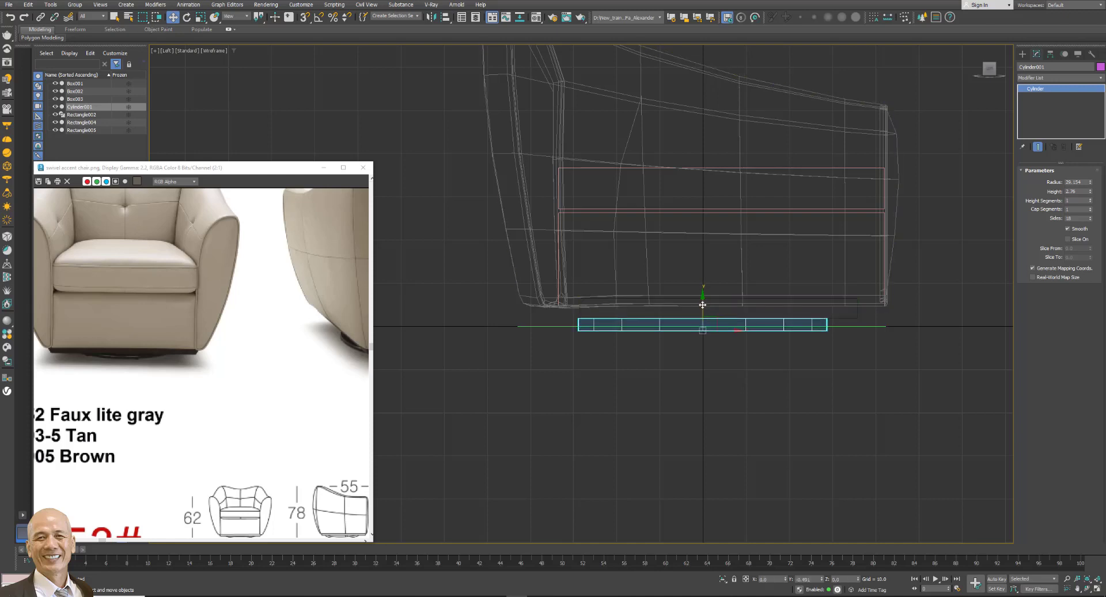
ctrl+click(844, 317)
scroll(921, 283, down, 3)
key(ctrl+a)
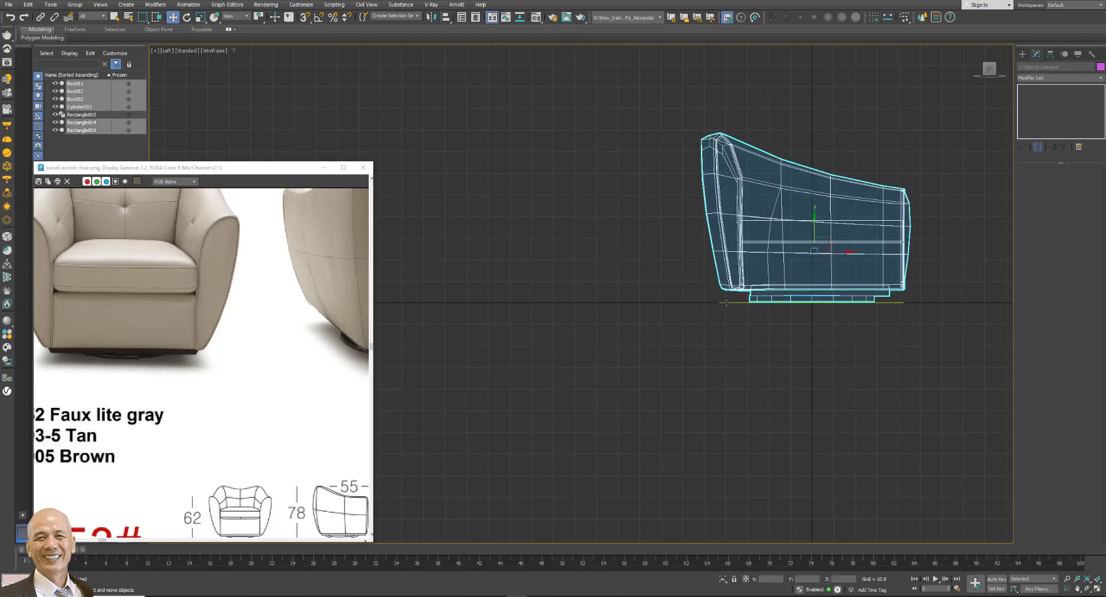
click(836, 361)
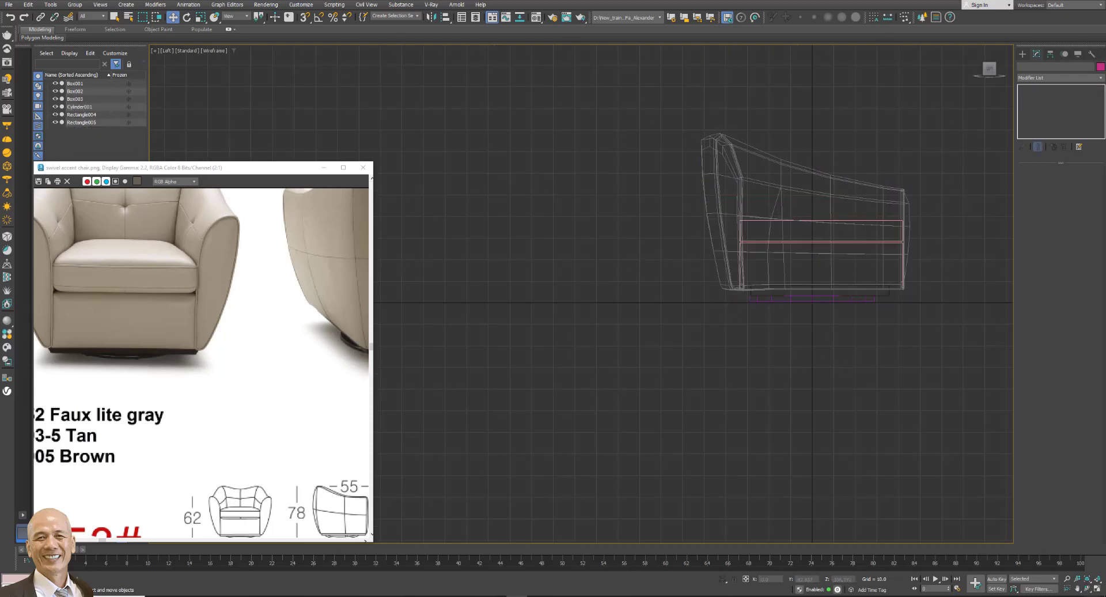
click(1096, 589)
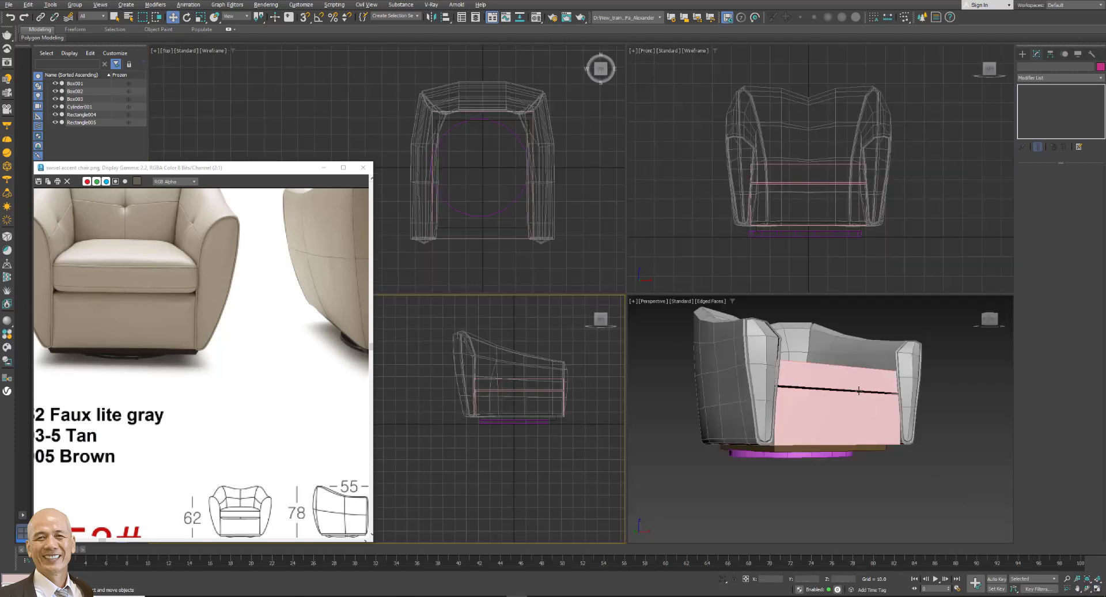
Select the right shell half and pick its top backrest vertices in Vertex mode.
alt+middle_drag(870, 403, 906, 337)
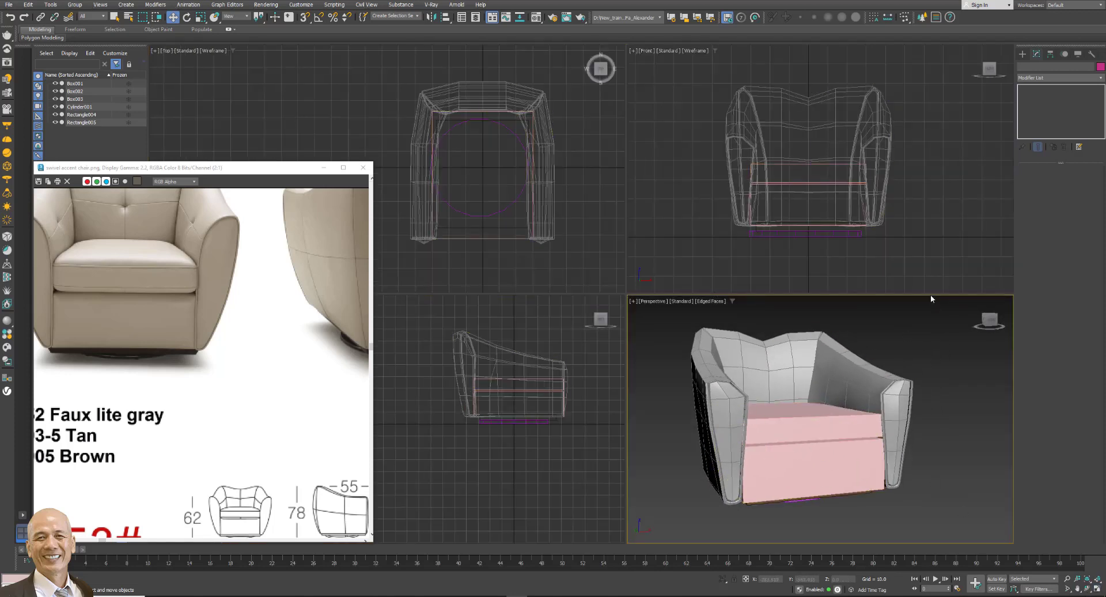
scroll(251, 354, down, 1)
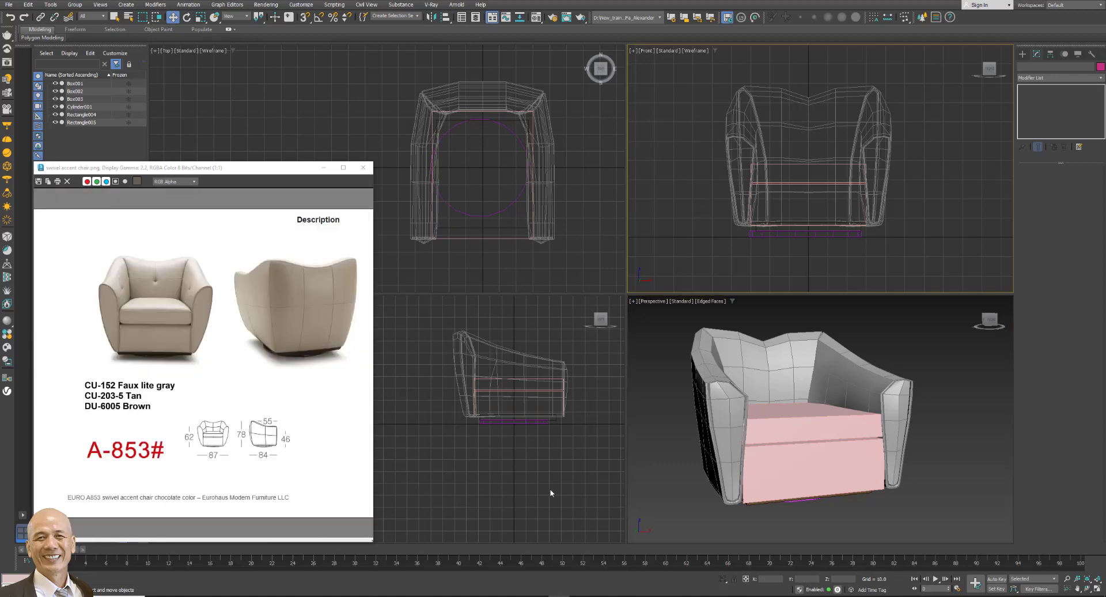
click(870, 111)
click(1035, 179)
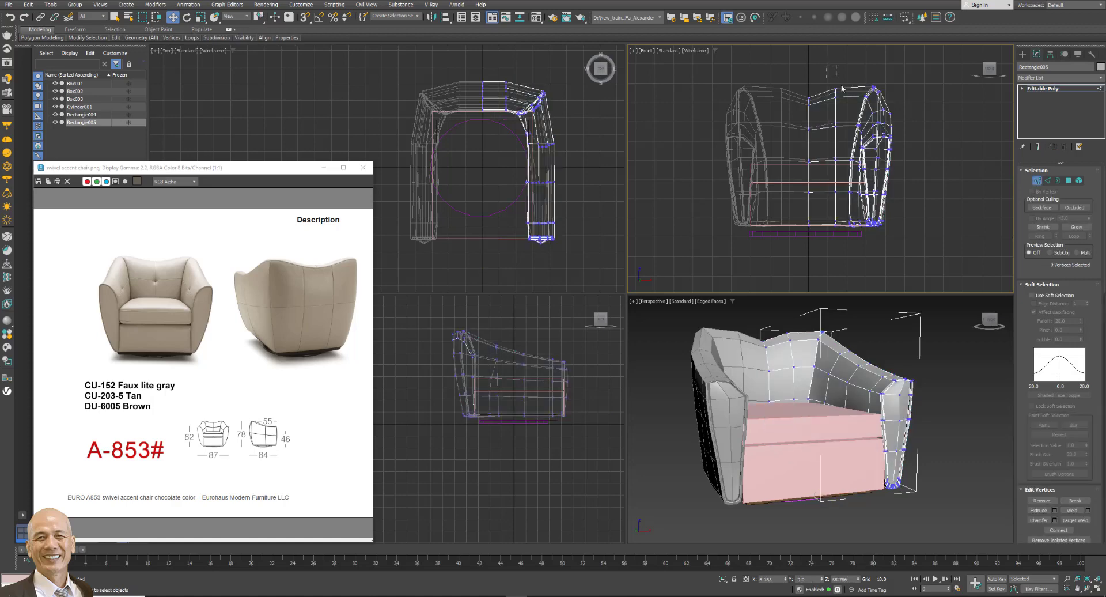
drag(879, 99, 836, 67)
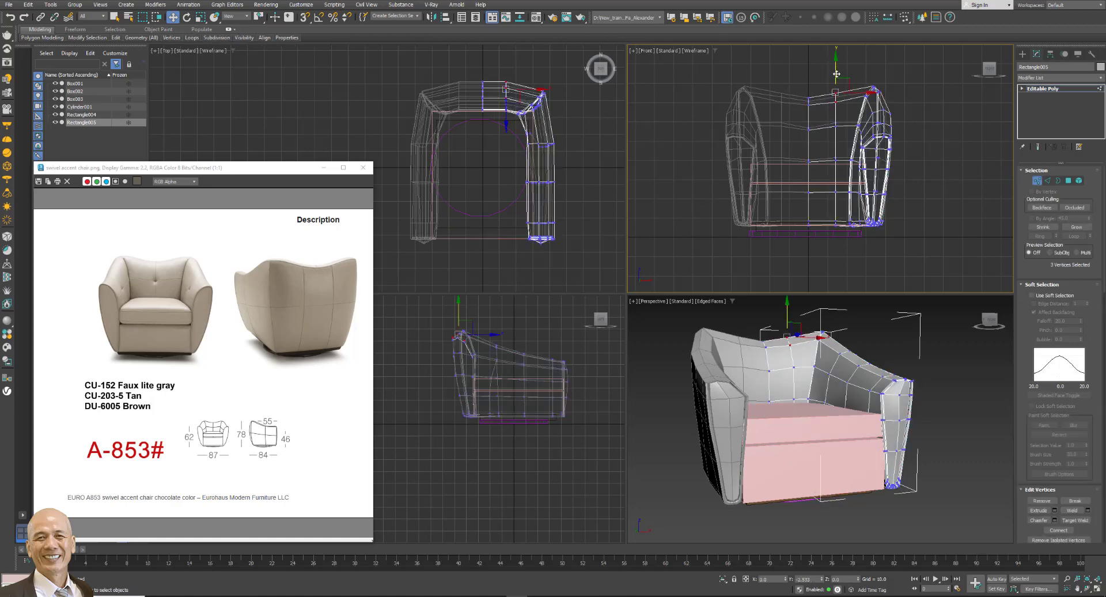
click(910, 63)
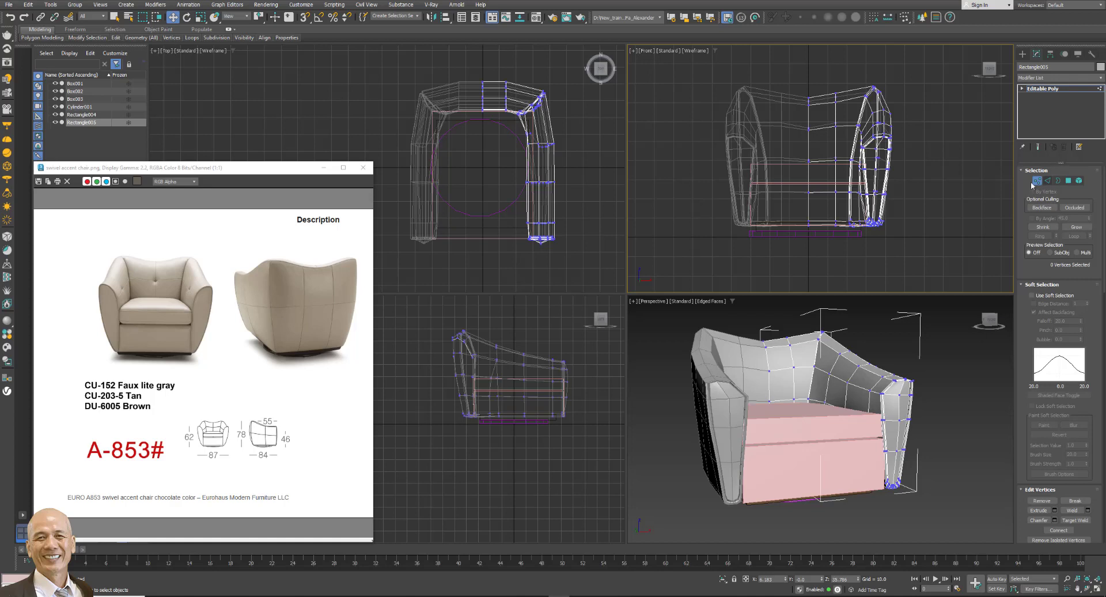
Lower three backrest vertices in the Left view so the side profile slopes down.
mouse_move(494, 338)
mouse_down()
mouse_move(512, 360)
mouse_move(501, 356)
mouse_up()
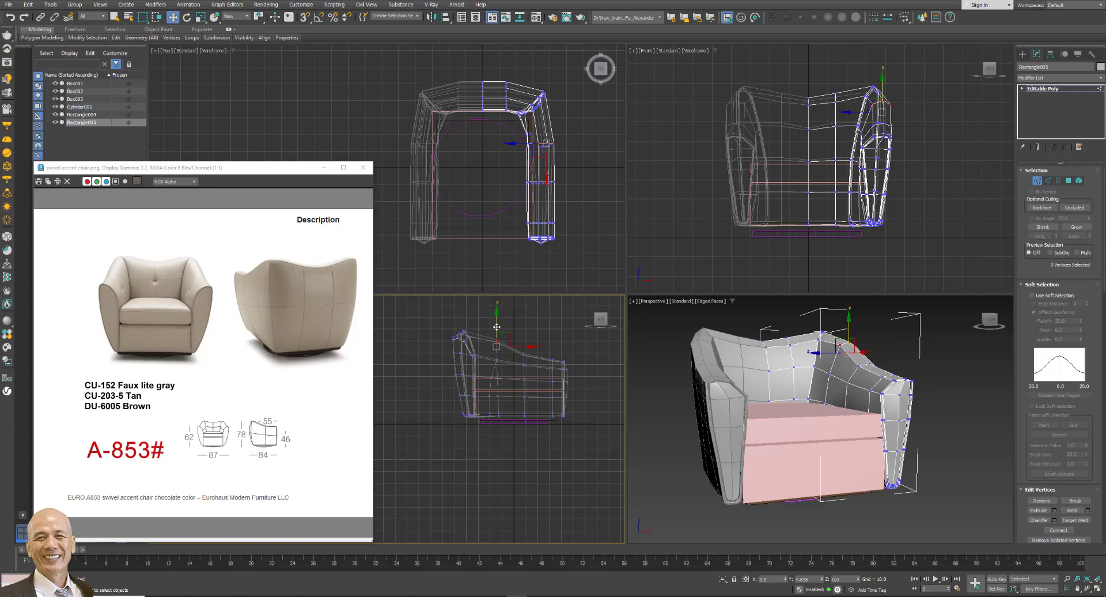
click(545, 317)
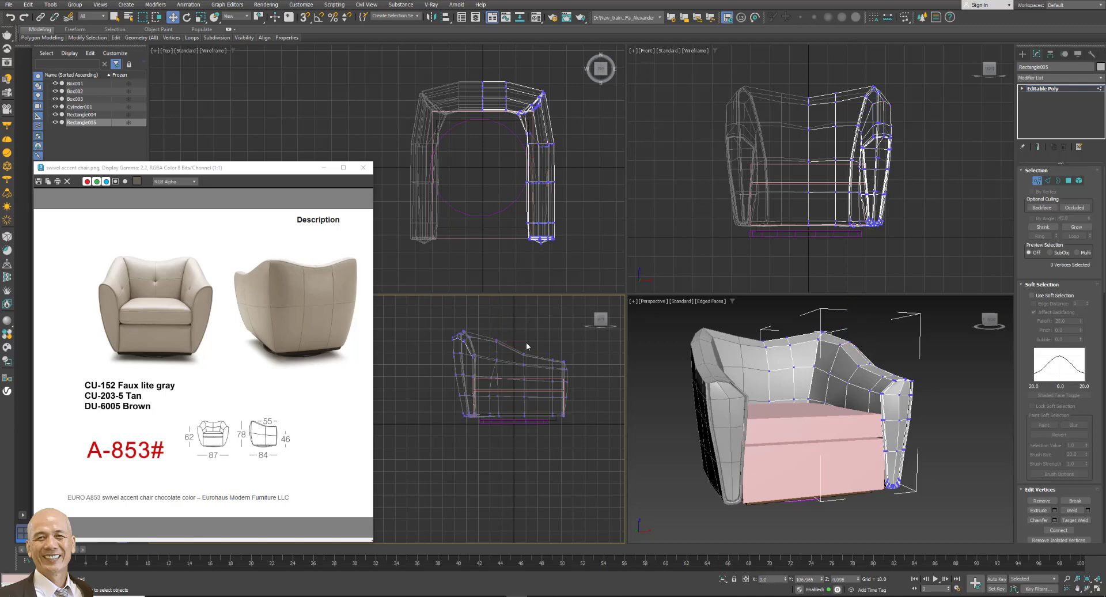
drag(529, 358, 538, 367)
drag(523, 332, 522, 346)
click(538, 328)
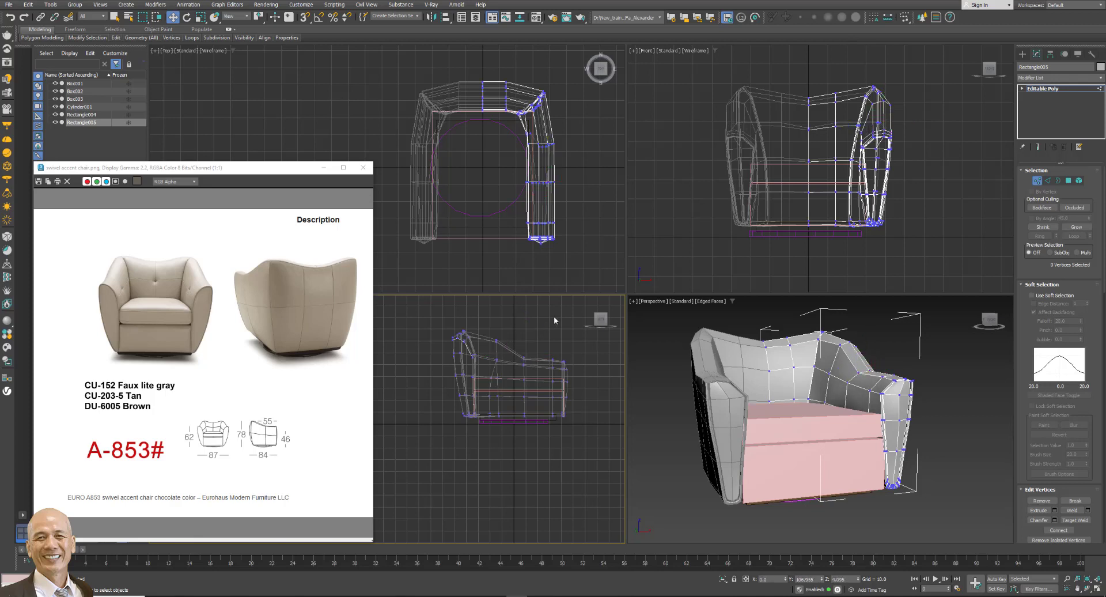
click(1035, 181)
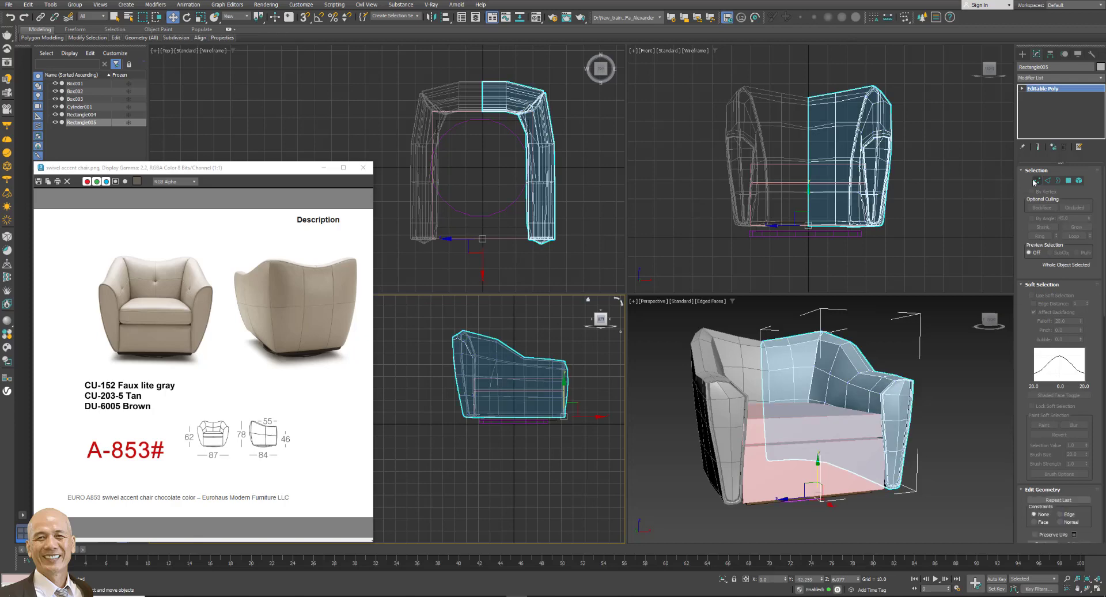
click(1047, 180)
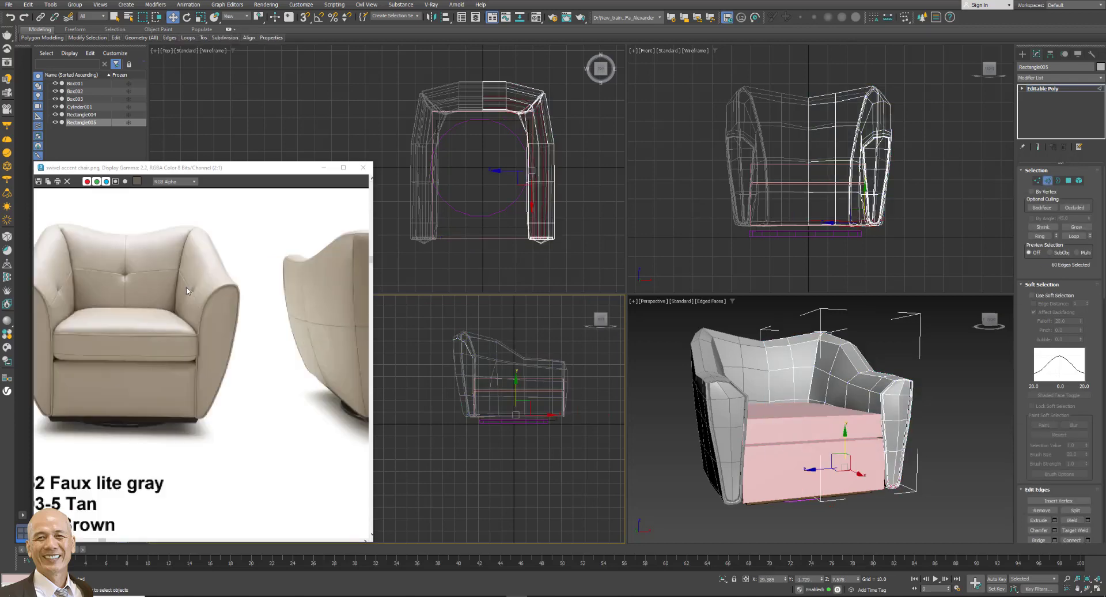
Select the edge loop around the shell's back and arms and lower it slightly on Z.
scroll(147, 284, up, 1)
double_click(862, 389)
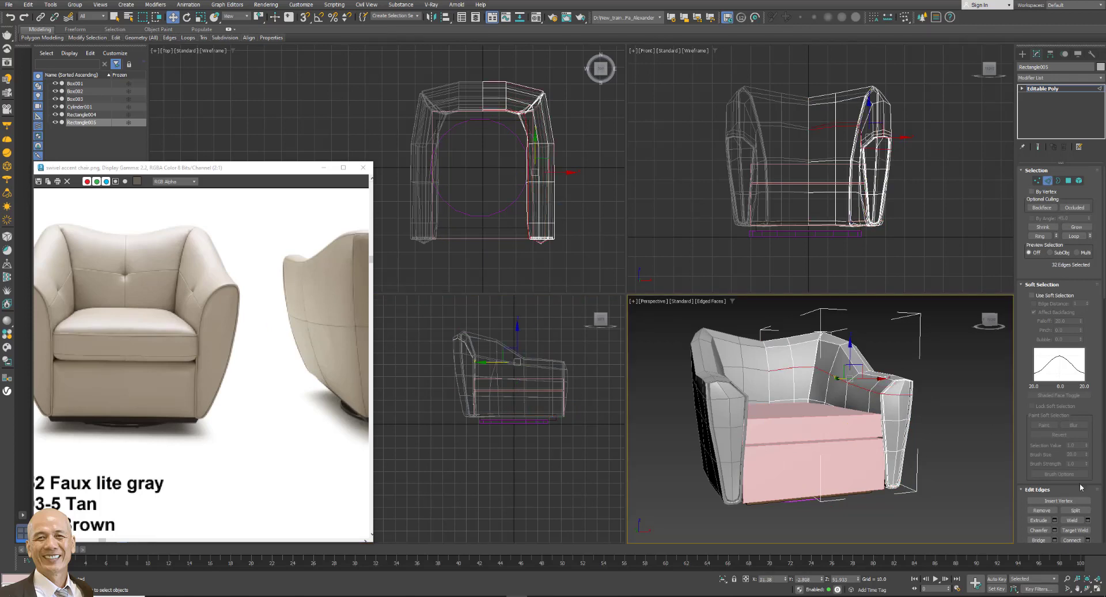
scroll(1081, 478, down, 5)
scroll(1081, 478, up, 4)
scroll(1081, 479, up, 1)
scroll(1080, 479, down, 2)
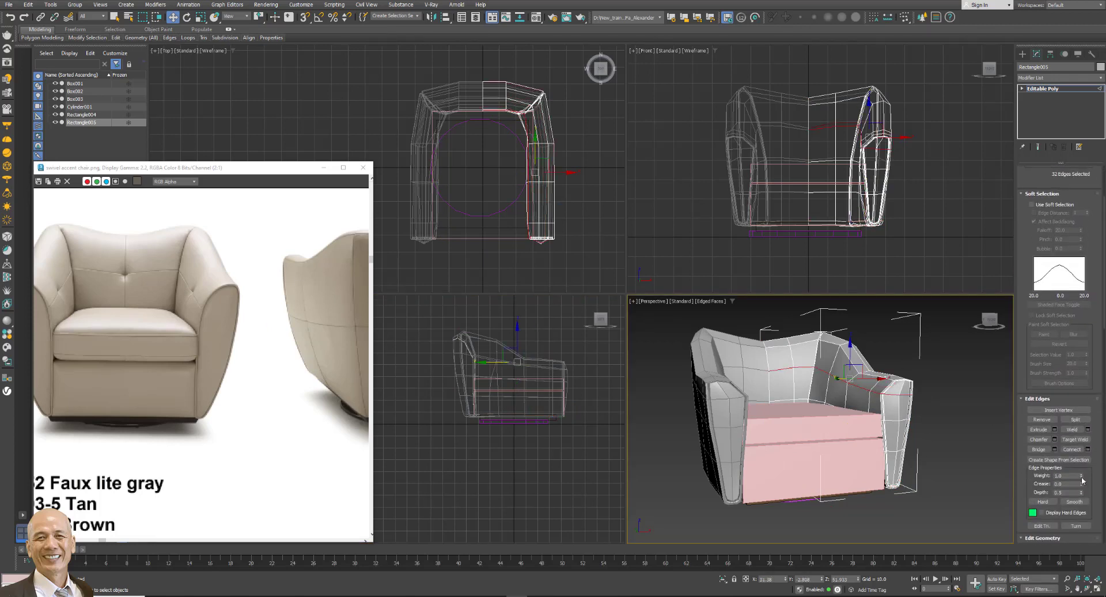
scroll(1081, 479, down, 2)
scroll(1081, 478, down, 1)
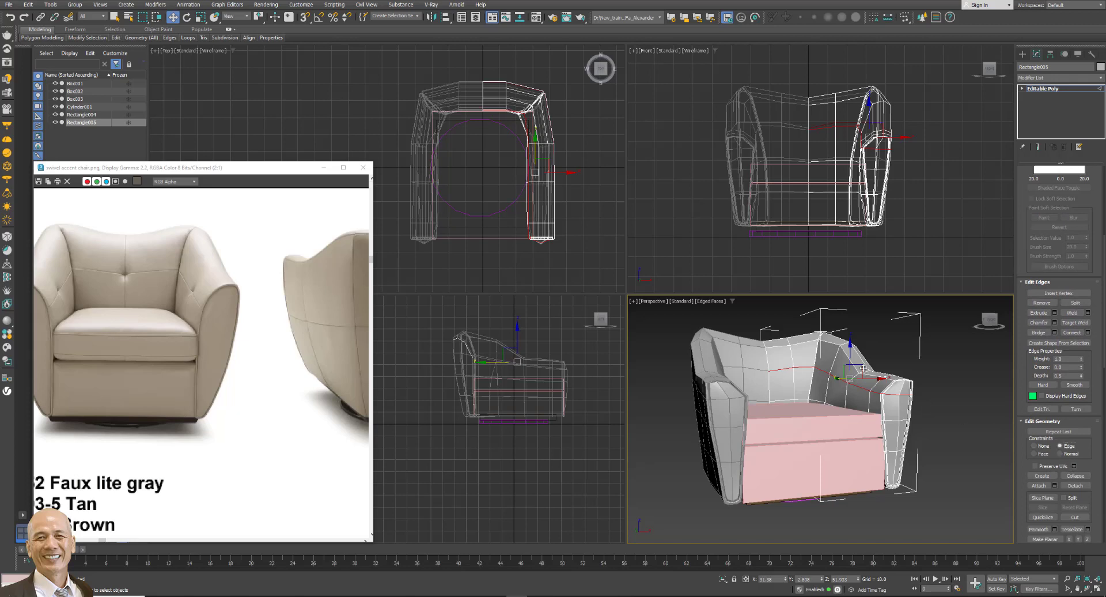
drag(863, 368, 851, 357)
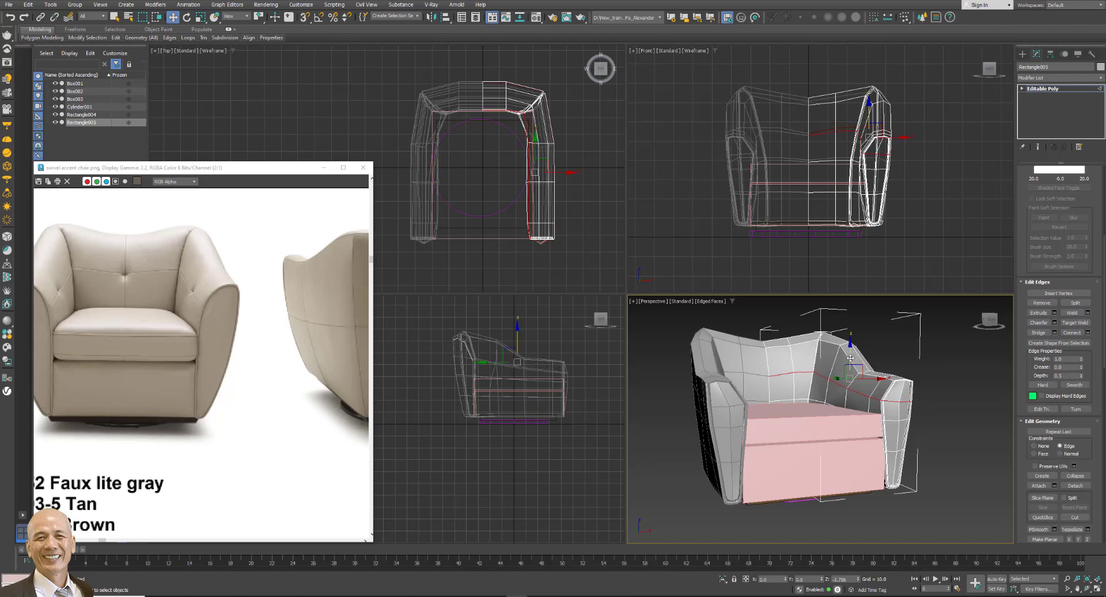
drag(850, 358, 851, 363)
click(1026, 91)
click(1028, 95)
Pull the shell's back-centre vertex backward along Y.
scroll(828, 144, up, 5)
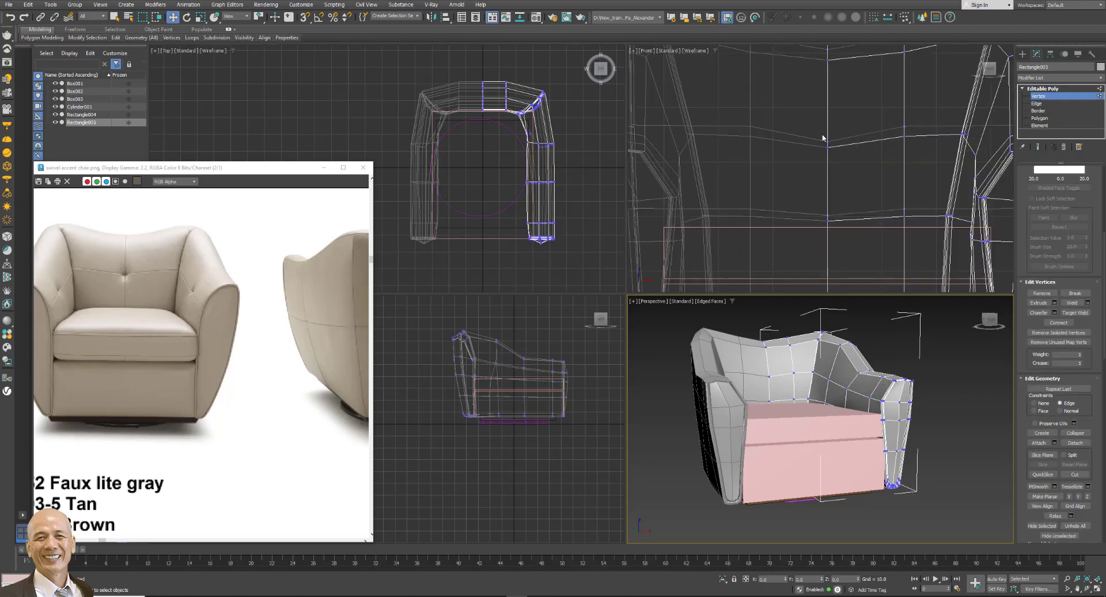
click(828, 143)
drag(830, 148, 855, 390)
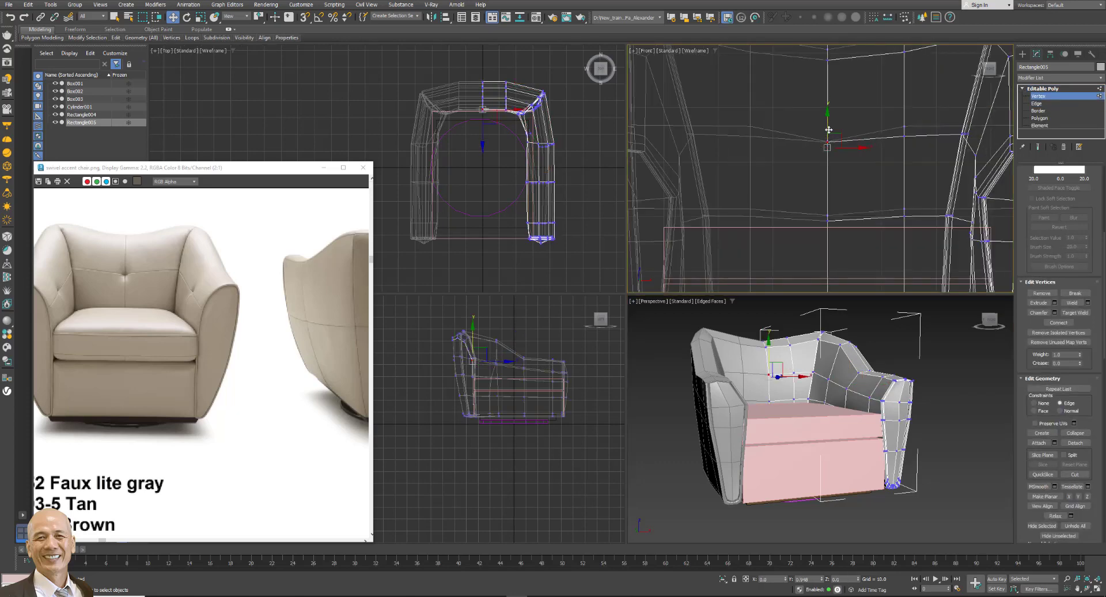
scroll(856, 390, up, 3)
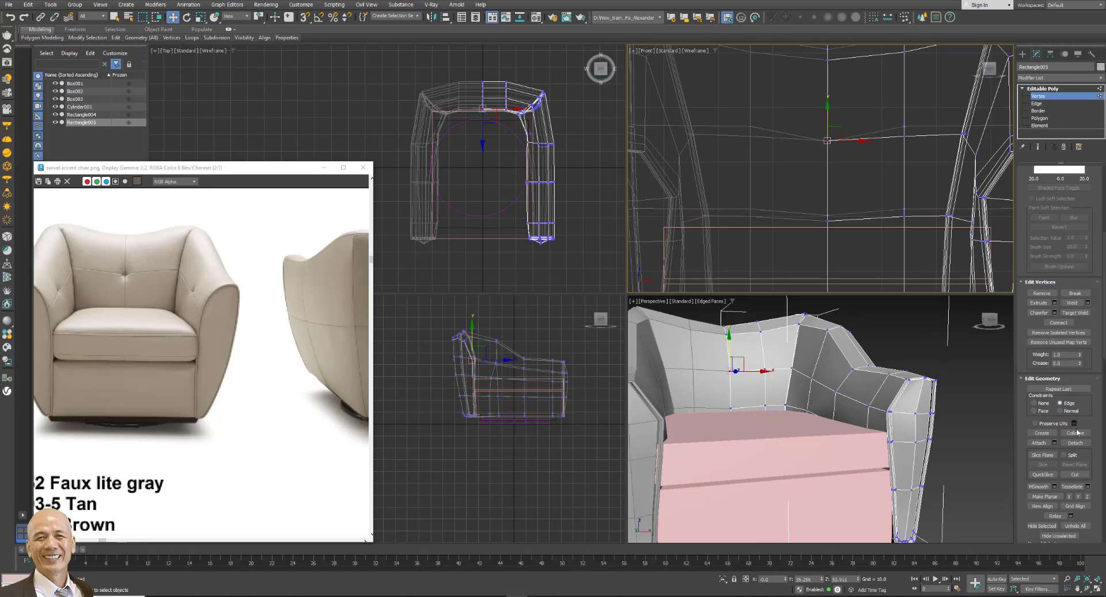
With constraints set to None, nudge the armrest's front corner vertex into shape.
click(1034, 403)
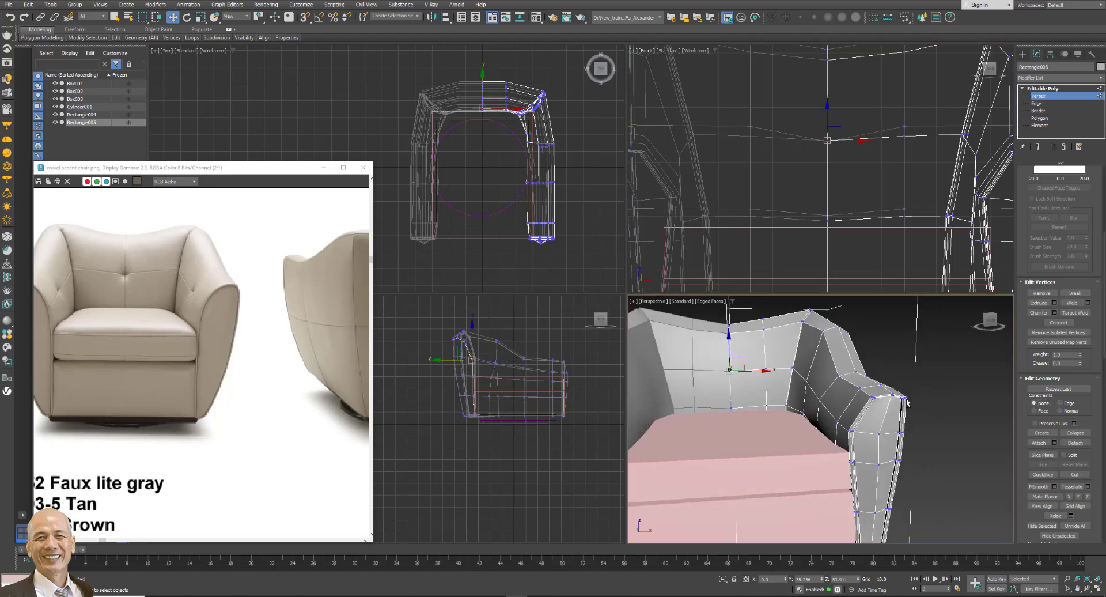
alt+middle_drag(920, 400, 901, 409)
mouse_move(887, 415)
mouse_down()
mouse_move(856, 384)
mouse_move(871, 366)
mouse_up()
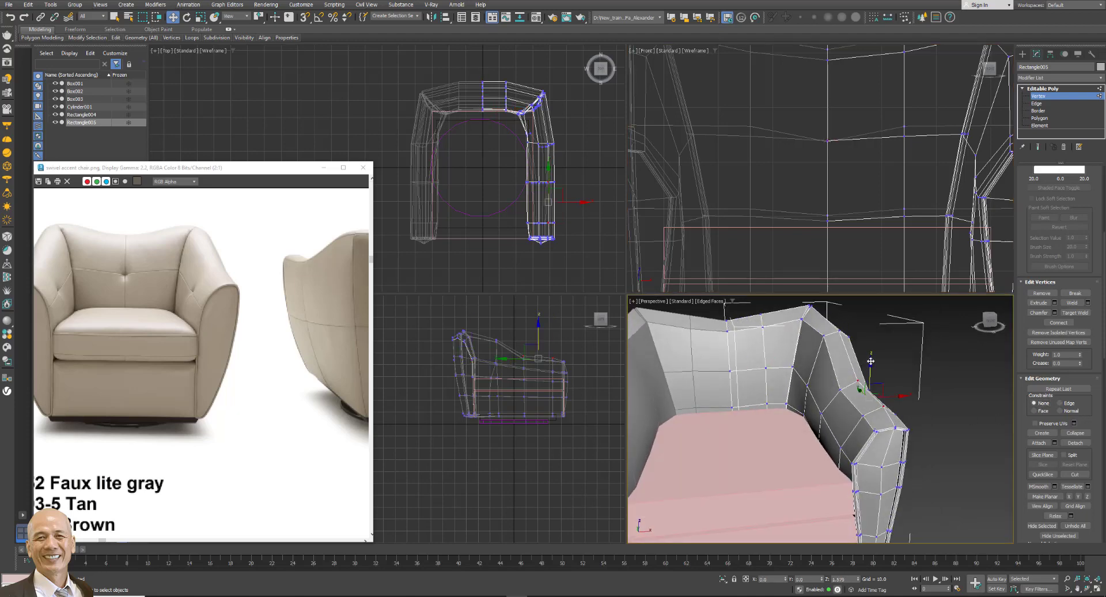
click(976, 387)
mouse_move(936, 389)
alt+middle_down()
mouse_move(968, 361)
mouse_move(946, 361)
alt+middle_up()
scroll(946, 360, up, 3)
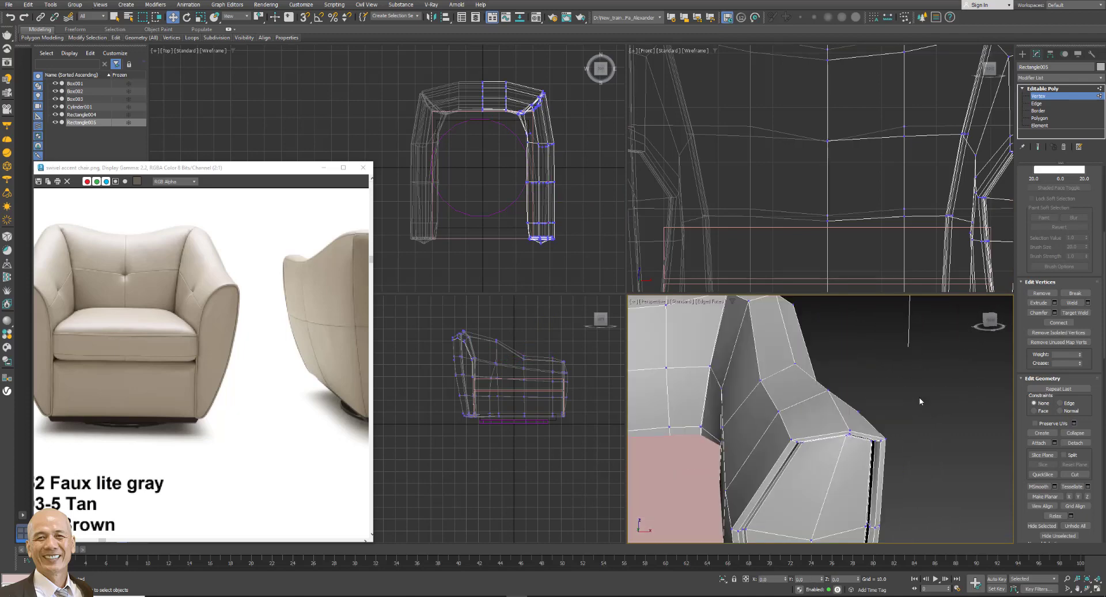
click(850, 432)
drag(852, 421, 851, 417)
alt+middle_drag(850, 417, 830, 353)
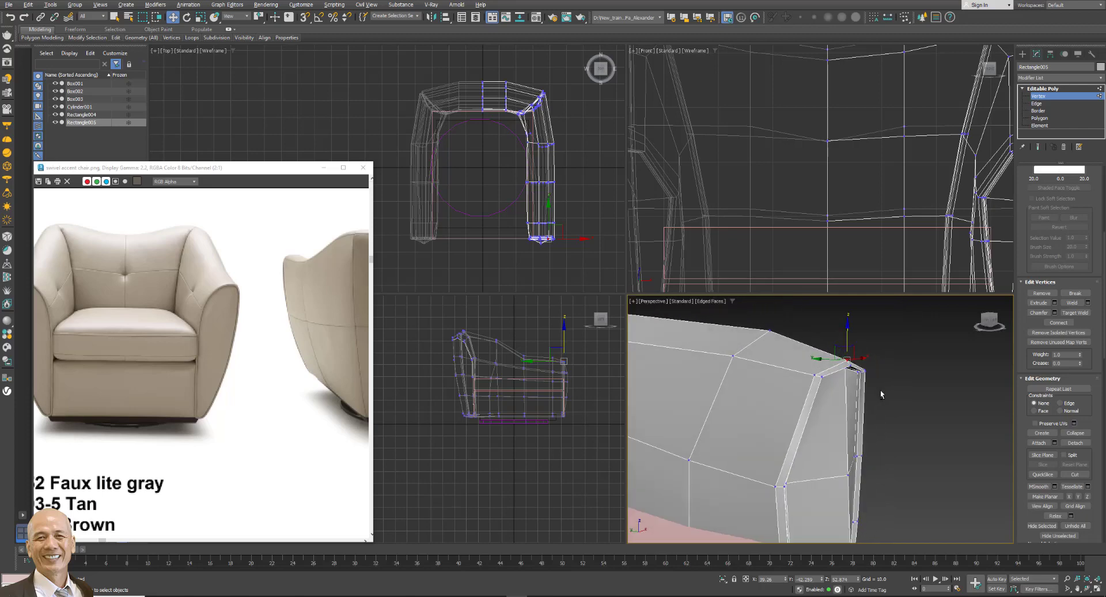
scroll(830, 353, up, 3)
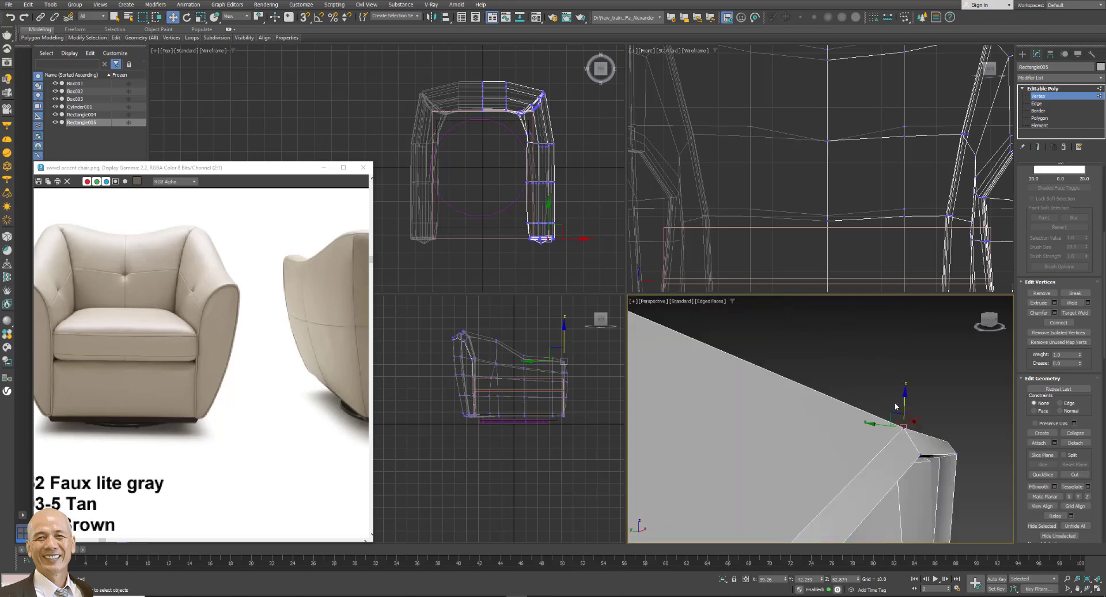
drag(903, 404, 903, 402)
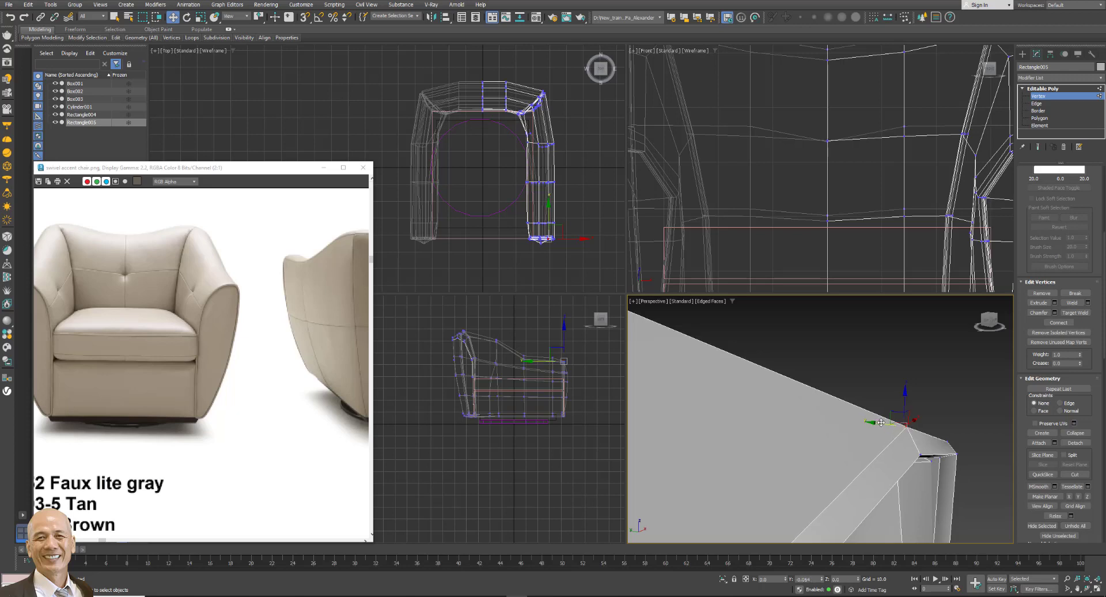
alt+middle_drag(902, 402, 861, 378)
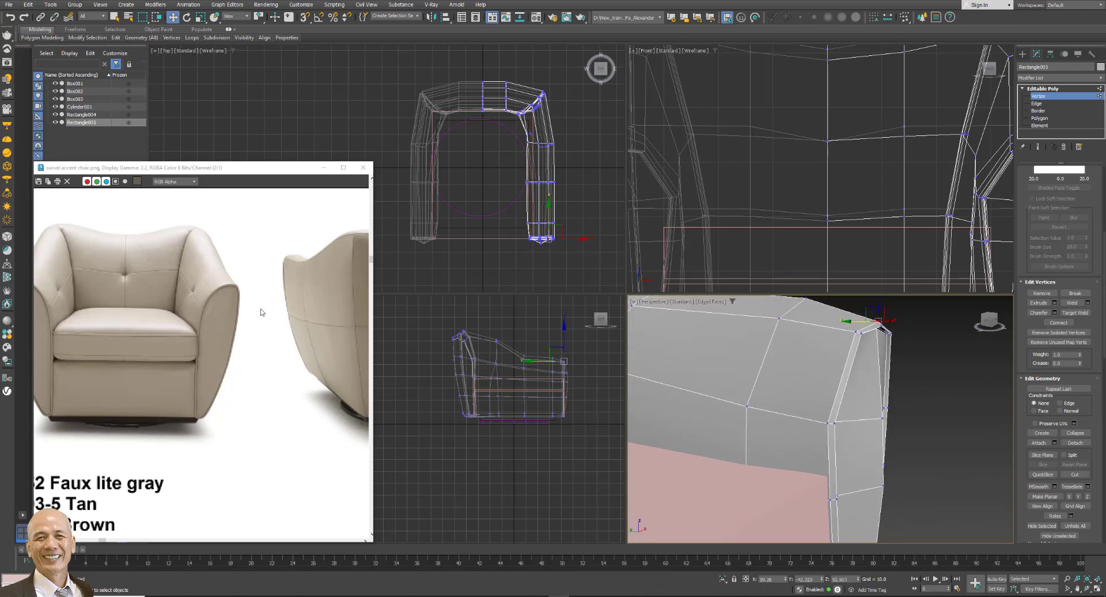
Pan the reference image from the chair's back view to its front view, then zoom to 4:1 on the arm.
scroll(249, 328, up, 3)
scroll(248, 328, down, 2)
middle_drag(248, 328, 170, 347)
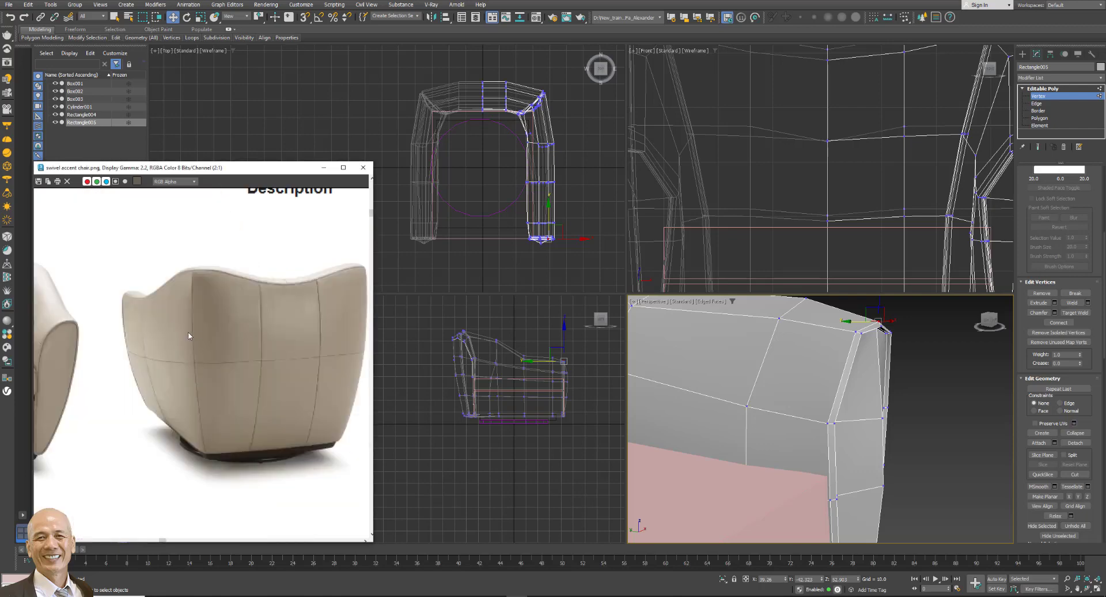
mouse_move(270, 355)
middle_down()
mouse_move(136, 363)
mouse_move(217, 344)
mouse_move(154, 357)
mouse_move(213, 329)
mouse_move(106, 332)
mouse_move(144, 291)
mouse_move(23, 239)
middle_up()
scroll(361, 416, up, 1)
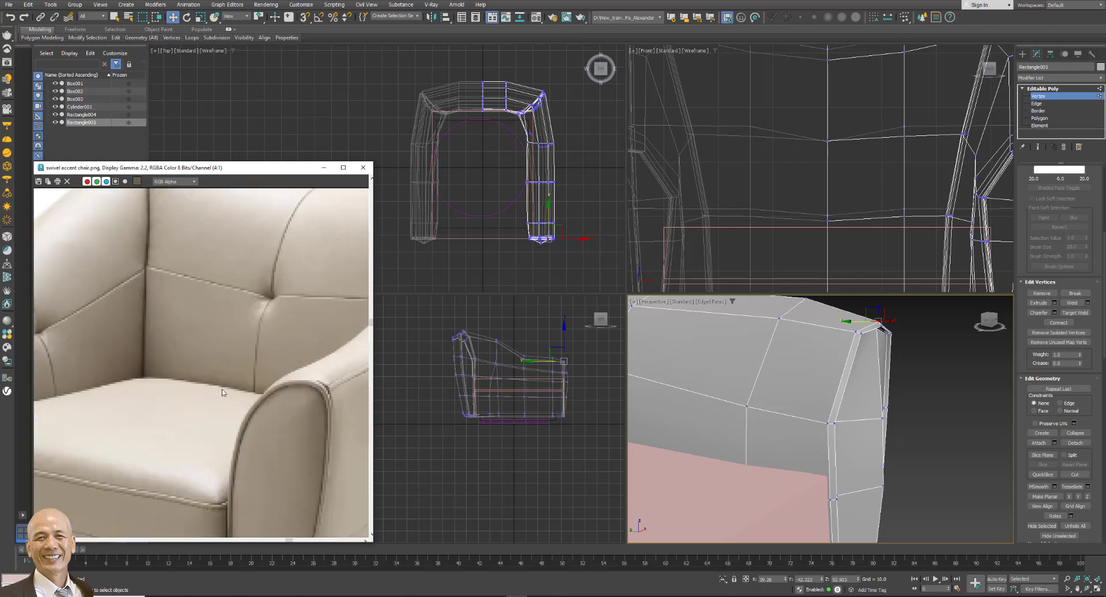
scroll(225, 393, up, 1)
scroll(277, 393, up, 1)
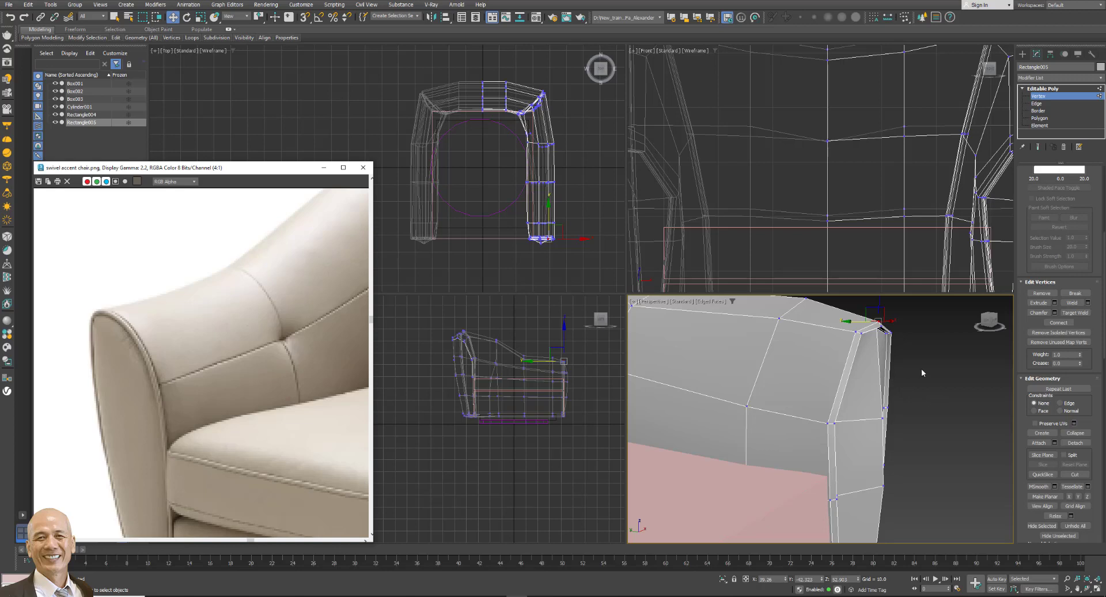
Connect the armrest side's edge ring with a new edge loop, Slide 60 toward the outer edge.
middle_drag(922, 369, 907, 376)
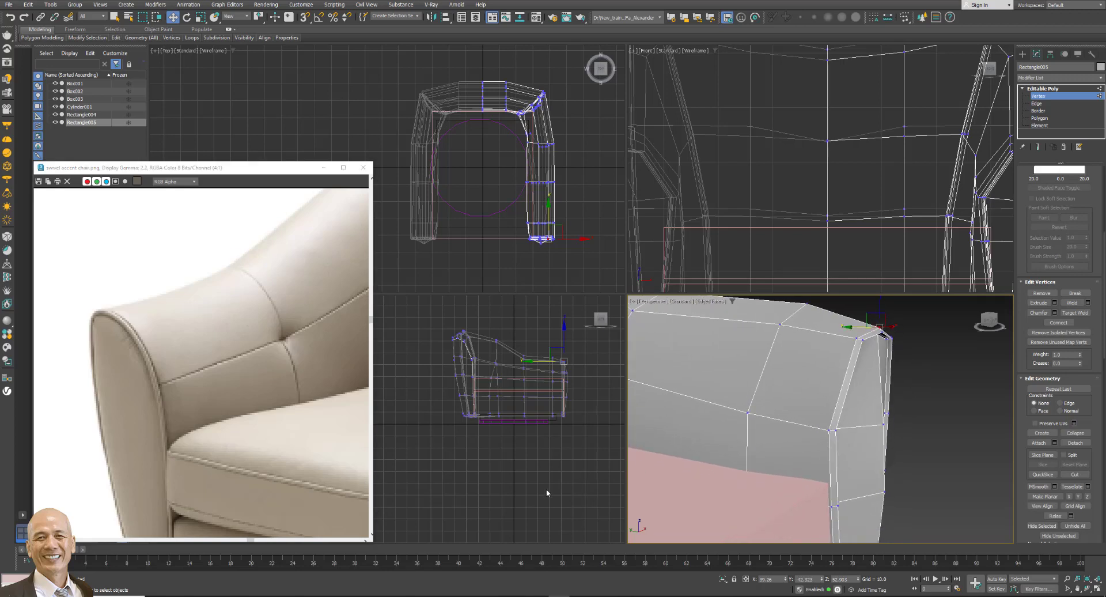
click(1037, 104)
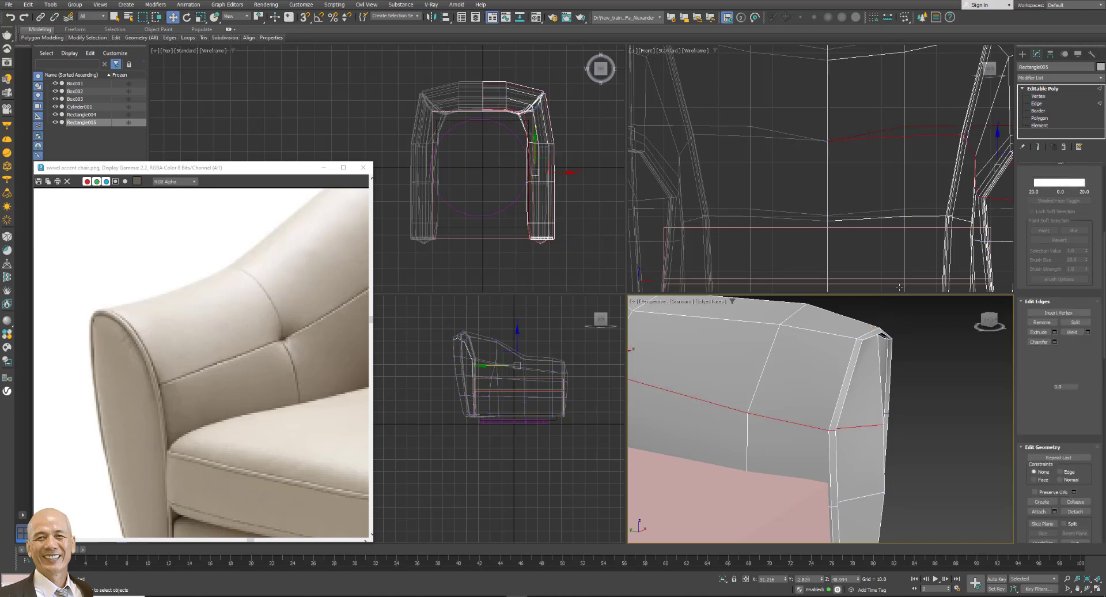
click(845, 337)
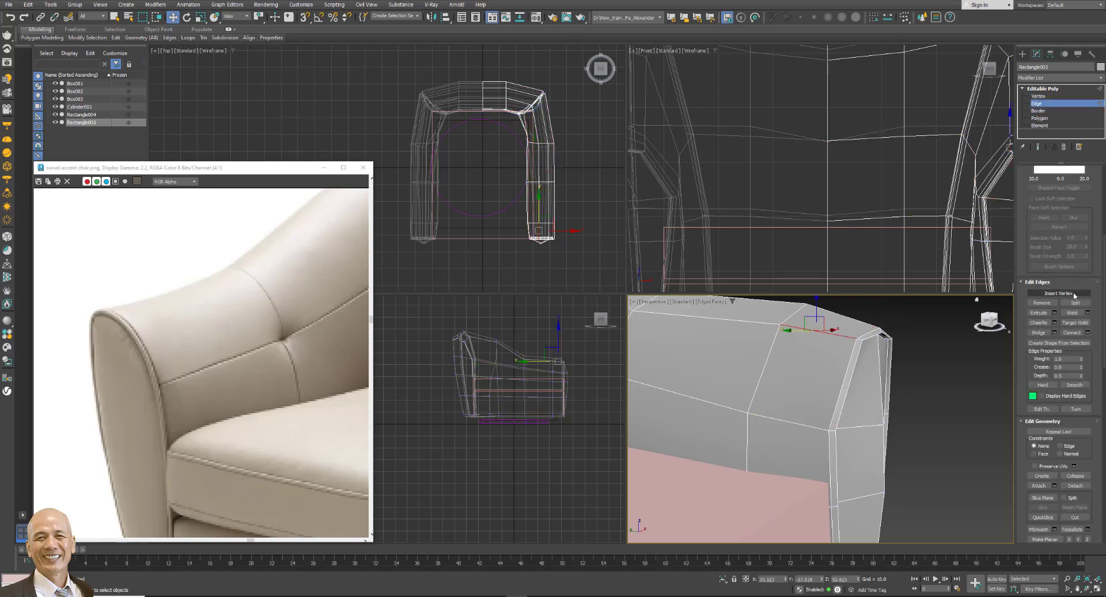
scroll(1066, 297, up, 5)
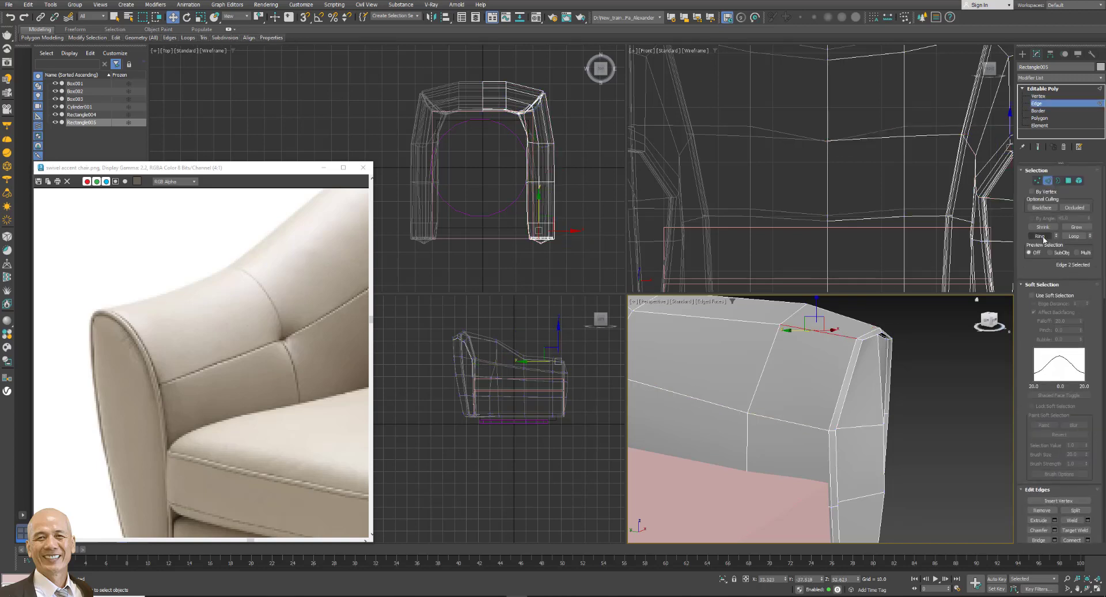
click(1040, 235)
scroll(1071, 346, down, 4)
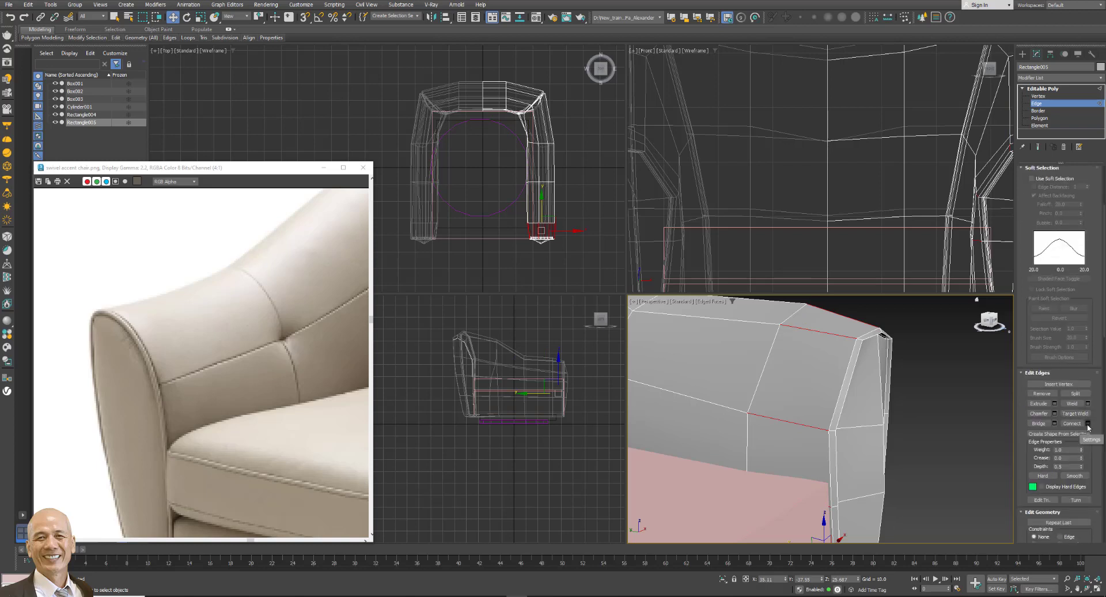
click(1088, 423)
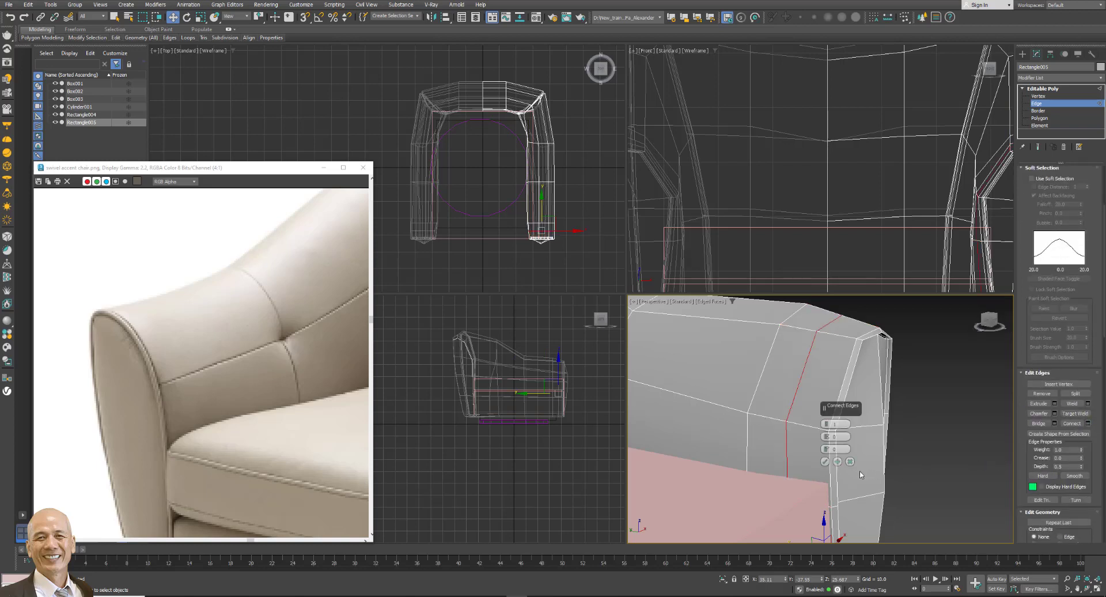
drag(826, 449, 837, 305)
click(825, 461)
Maximize the Perspective view and isolate the chair shell with Alt+Q.
click(1098, 590)
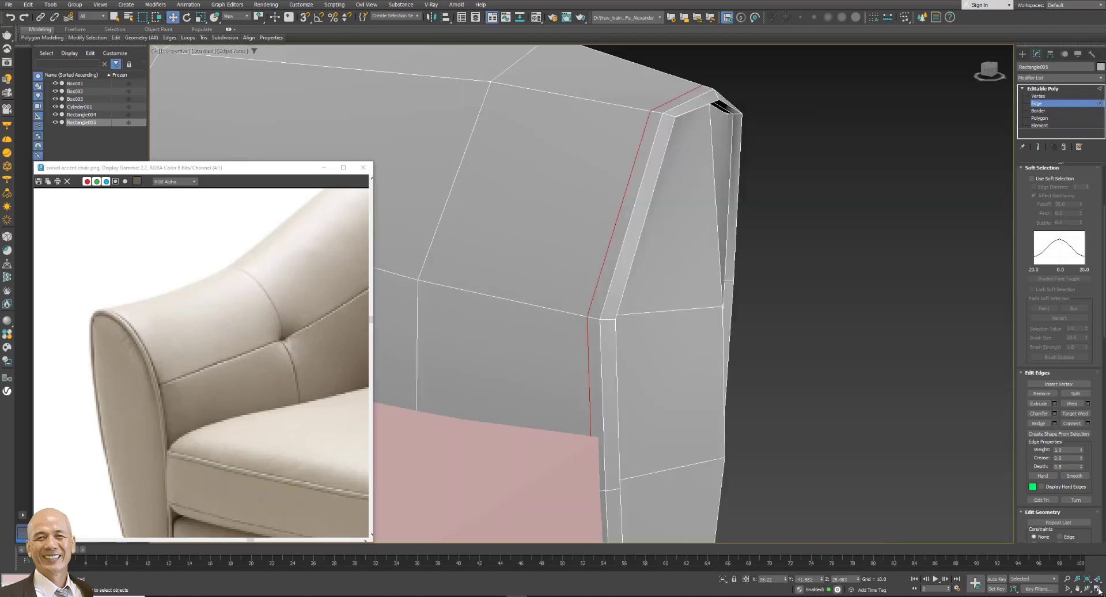
scroll(810, 357, down, 3)
mouse_move(810, 354)
alt+middle_down()
mouse_move(794, 356)
mouse_move(802, 313)
mouse_move(810, 329)
alt+middle_up()
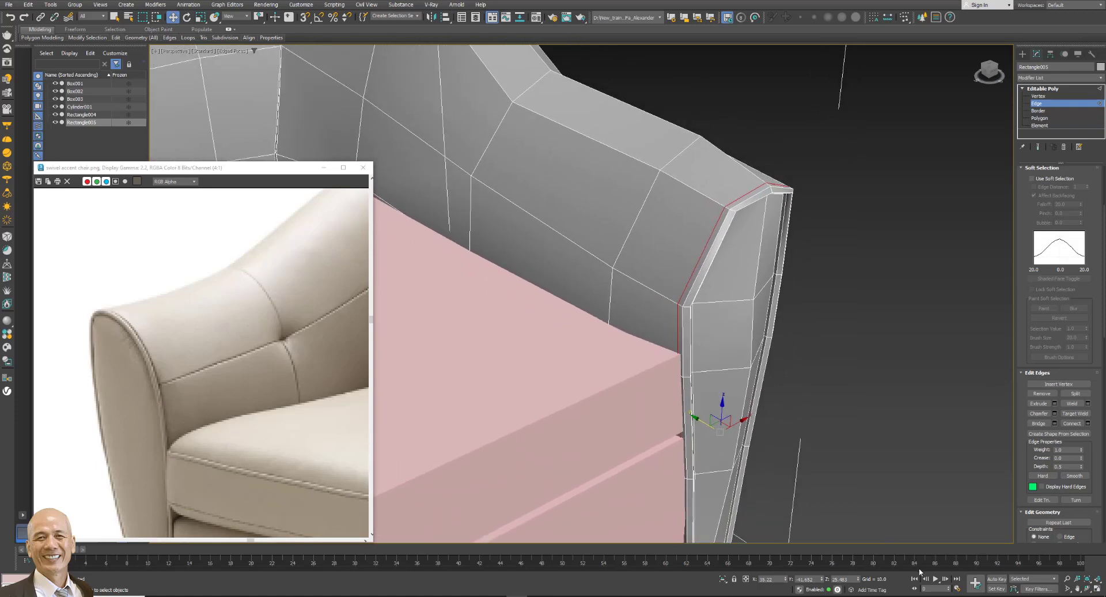
key(alt+q)
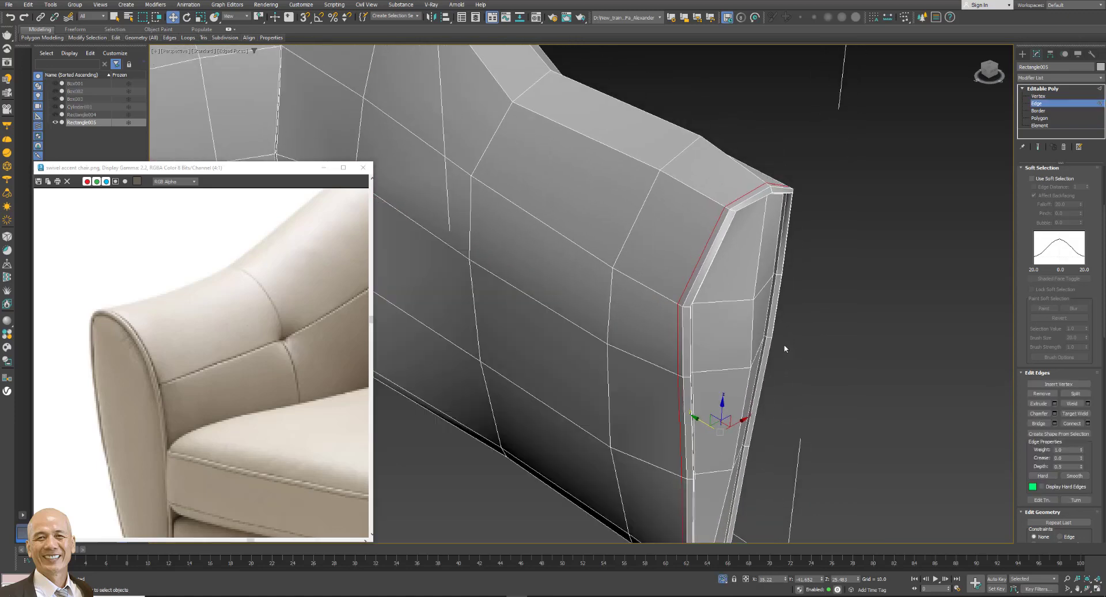
scroll(789, 352, down, 2)
mouse_move(795, 353)
alt+middle_down()
mouse_move(814, 309)
mouse_move(814, 251)
mouse_move(814, 290)
alt+middle_up()
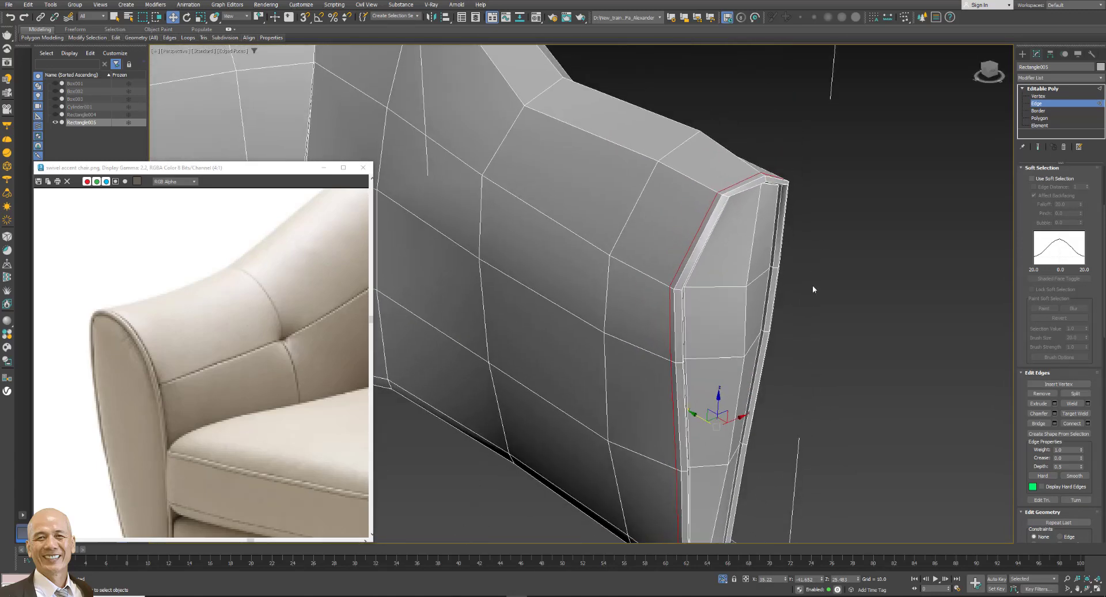
Apply a Push modifier to the chair shell with a Push Value of 0.8.
click(1066, 77)
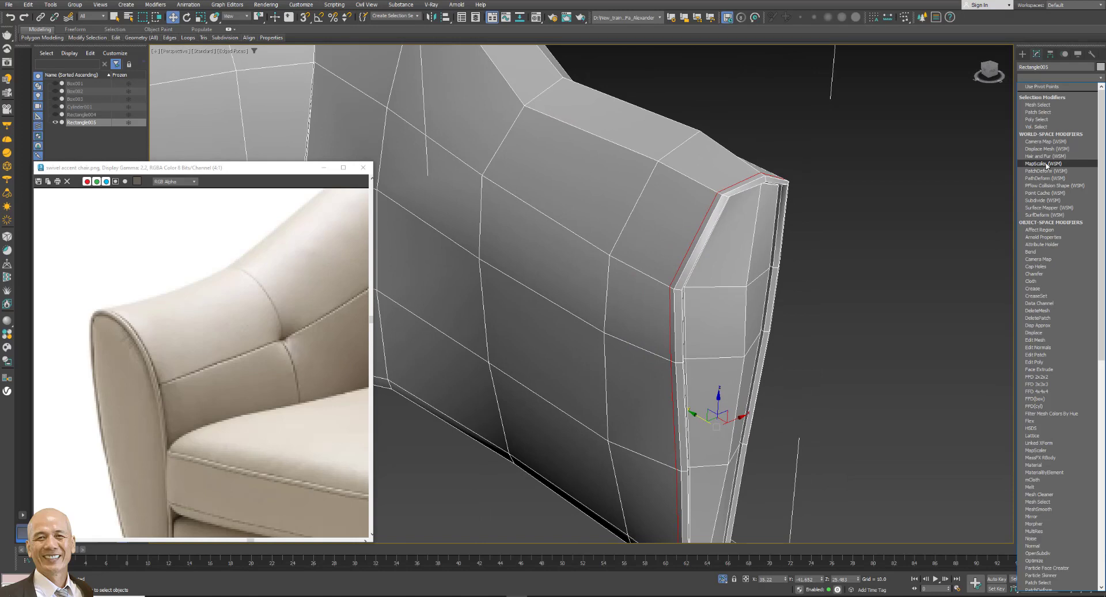
scroll(1049, 230, down, 4)
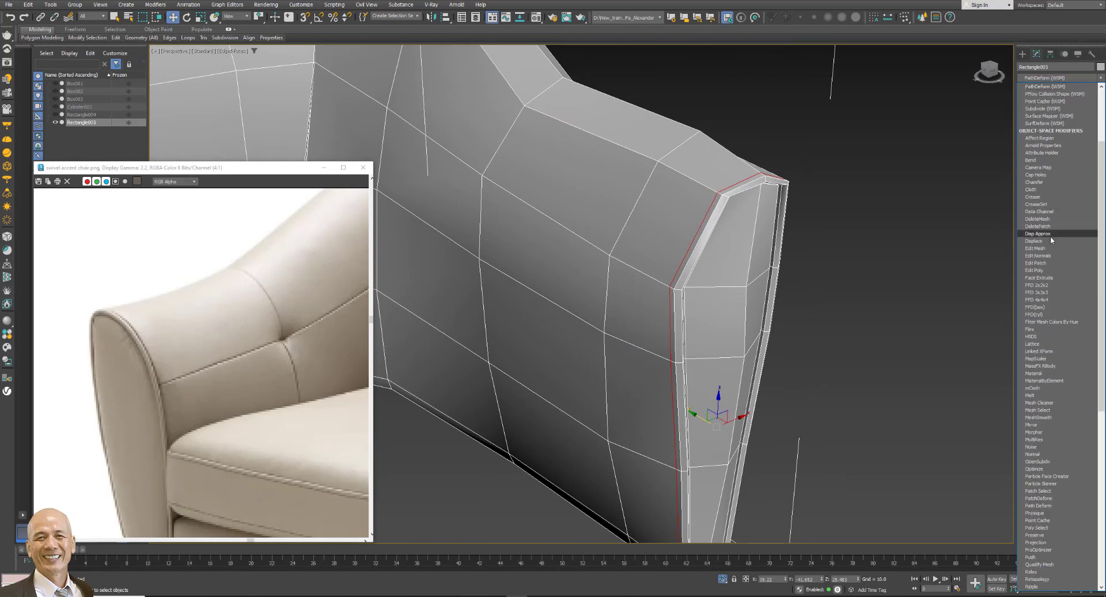
scroll(1057, 276, down, 15)
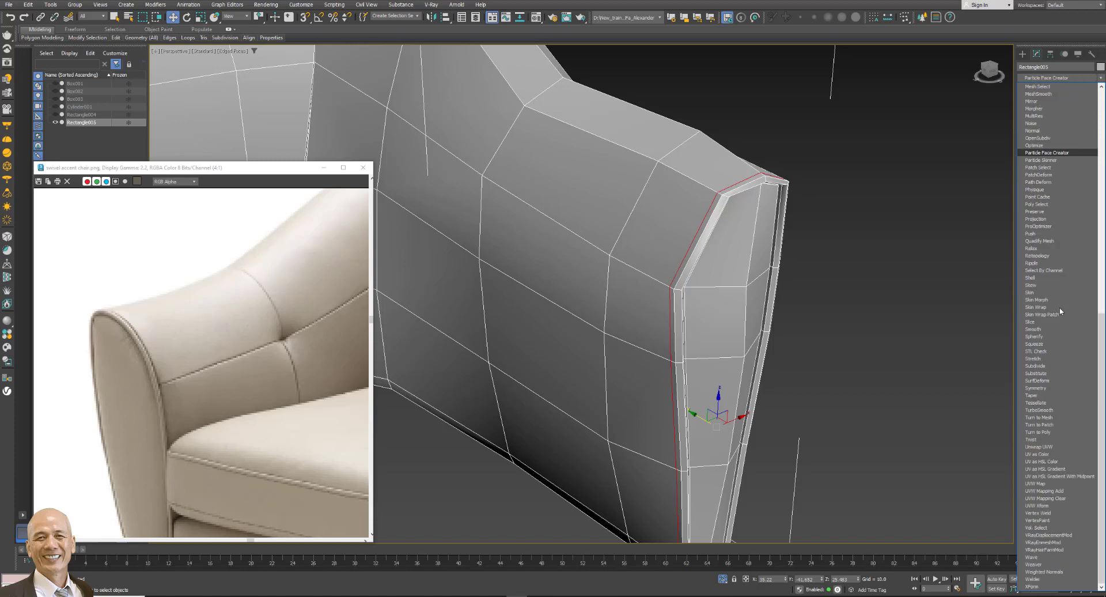
click(1041, 234)
drag(1100, 182, 1099, 179)
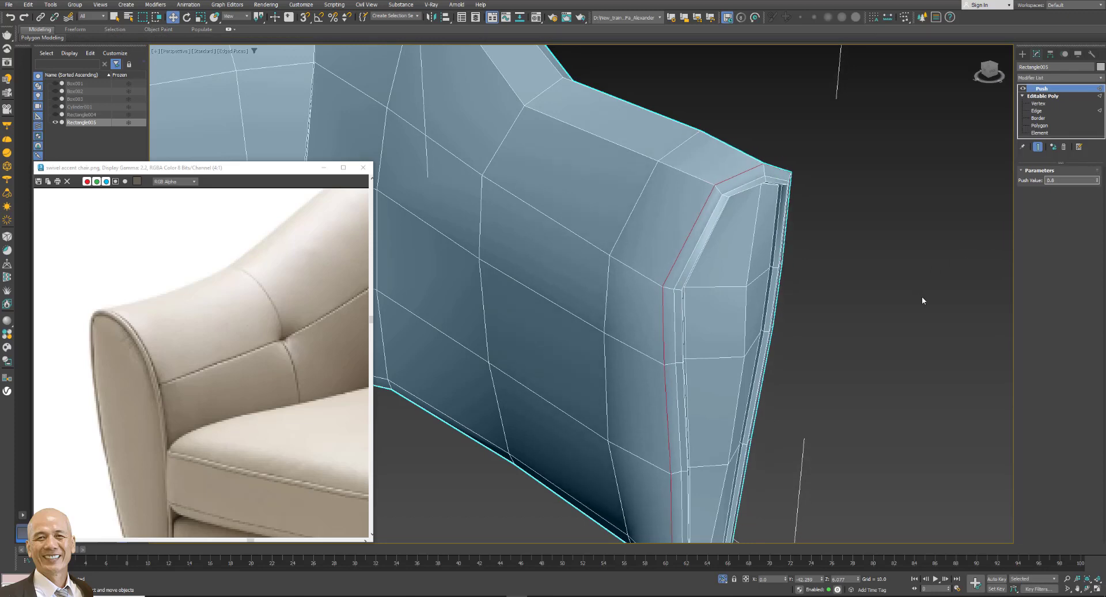
alt+middle_drag(940, 313, 961, 313)
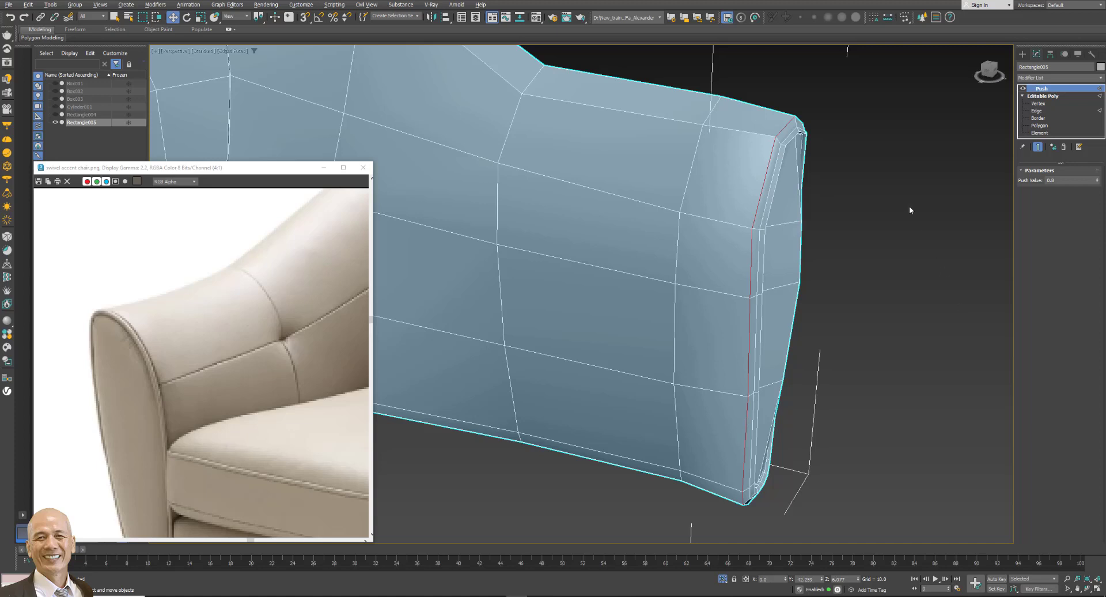
scroll(911, 210, up, 2)
scroll(872, 248, up, 2)
scroll(845, 237, up, 2)
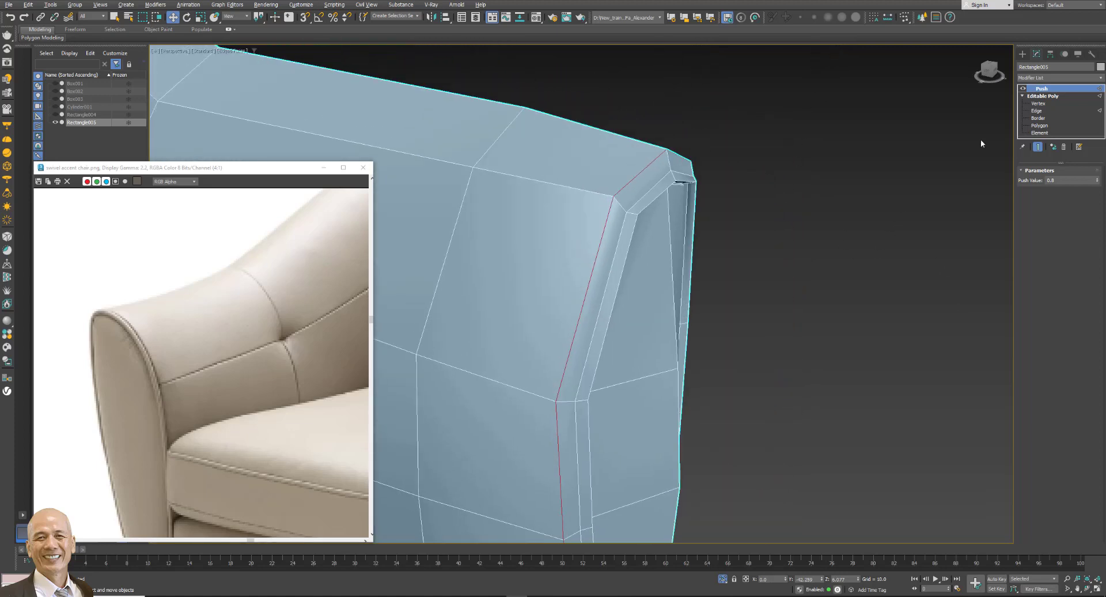
click(1060, 77)
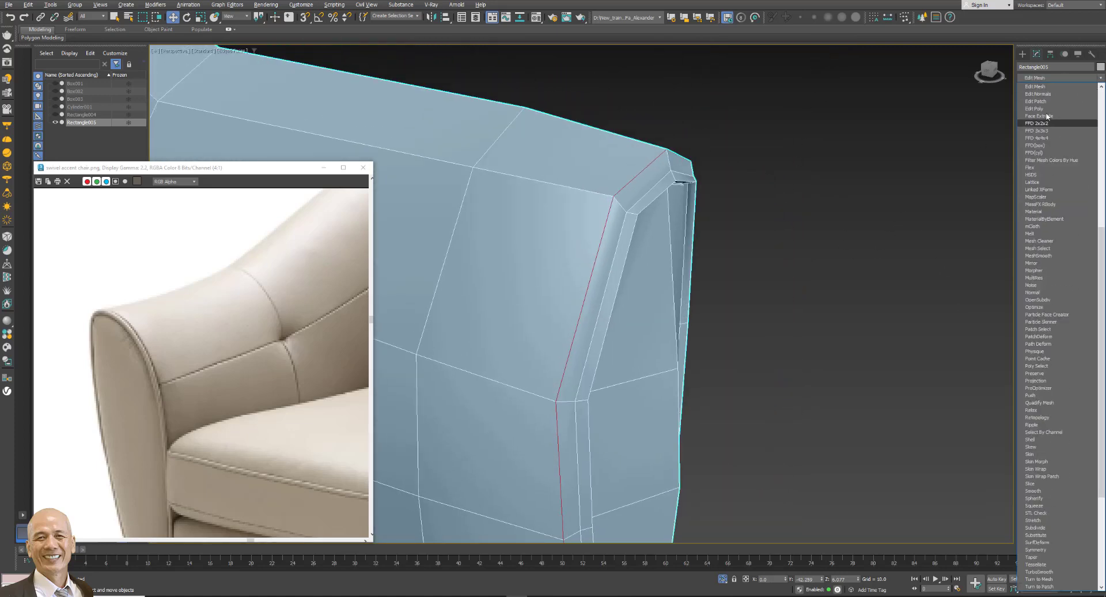
Add an Edit Poly modifier and connect the armrest top's edge ring with a new edge loop.
key(Escape)
click(1031, 88)
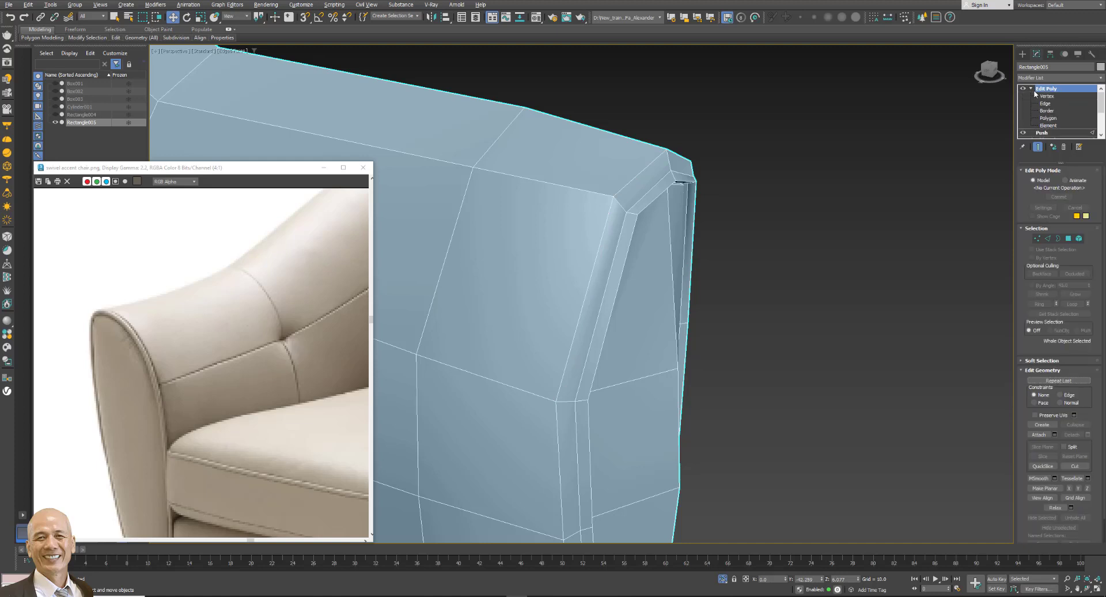
click(1027, 106)
click(670, 163)
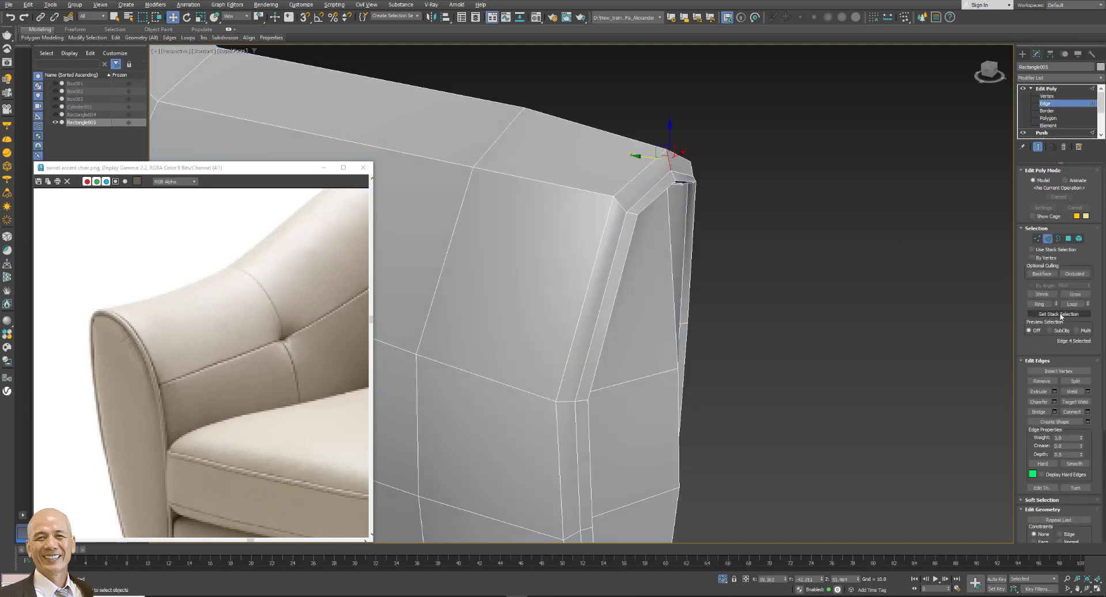
click(1040, 303)
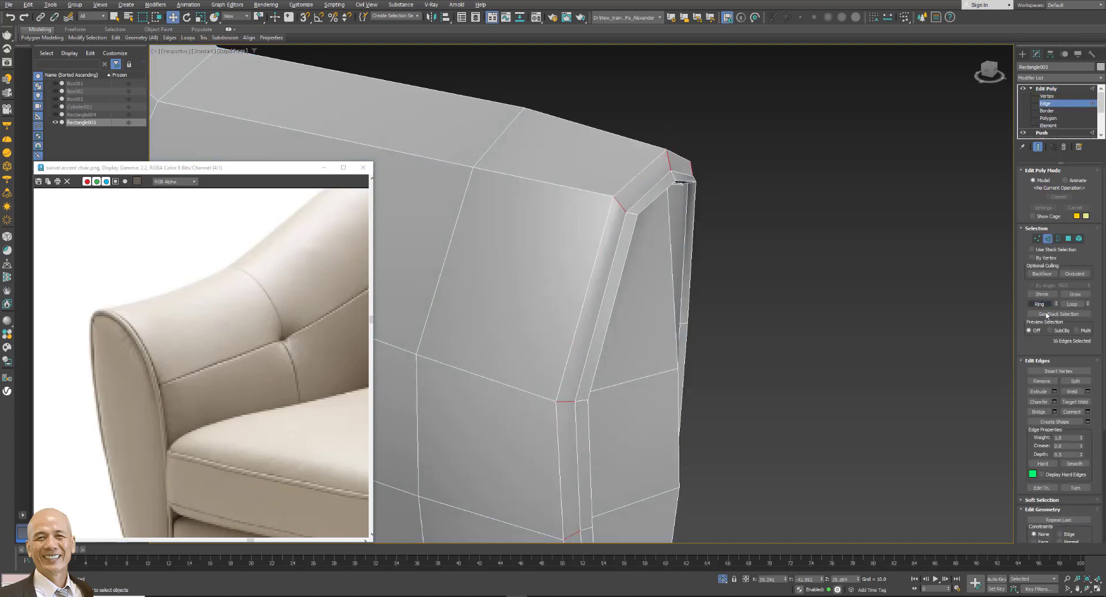
click(1088, 412)
click(586, 336)
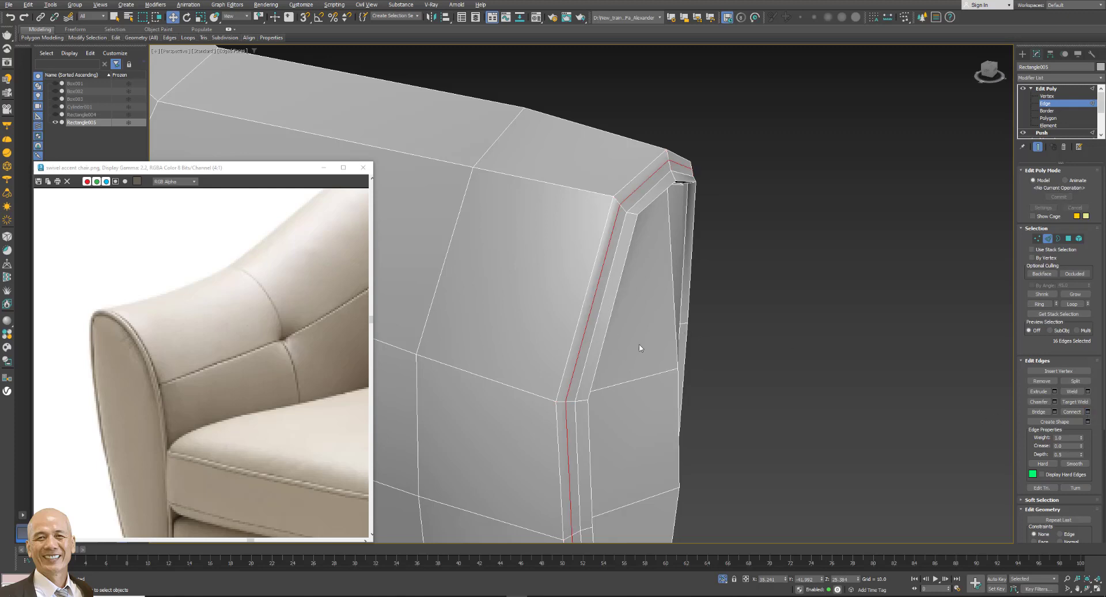
mouse_move(509, 200)
alt+middle_down()
mouse_move(731, 217)
mouse_move(669, 360)
alt+middle_up()
drag(655, 381, 651, 381)
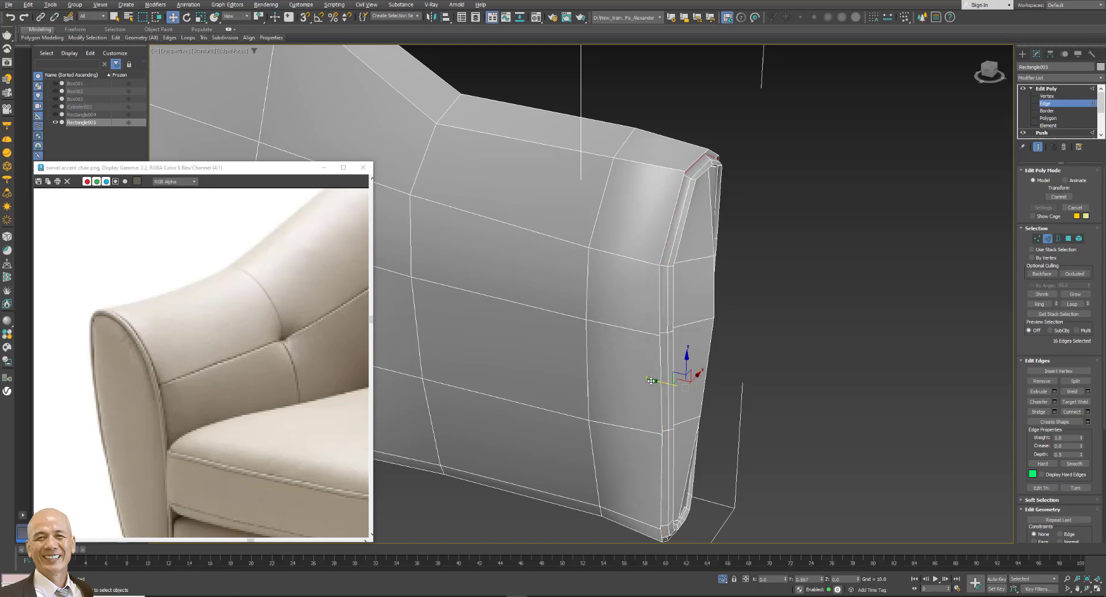
key(ctrl+z)
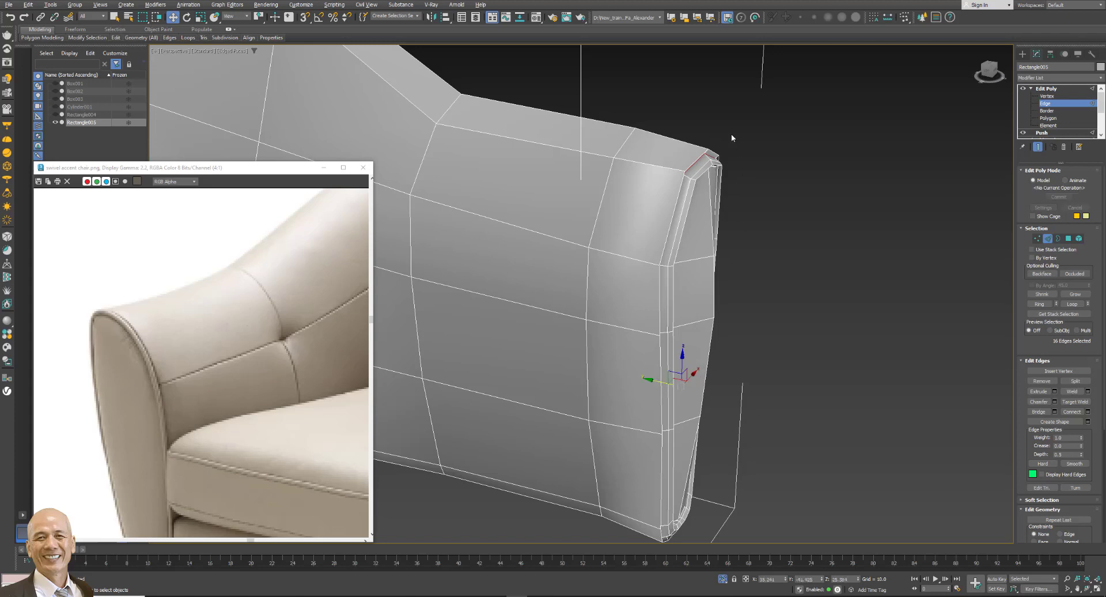
scroll(731, 138, up, 2)
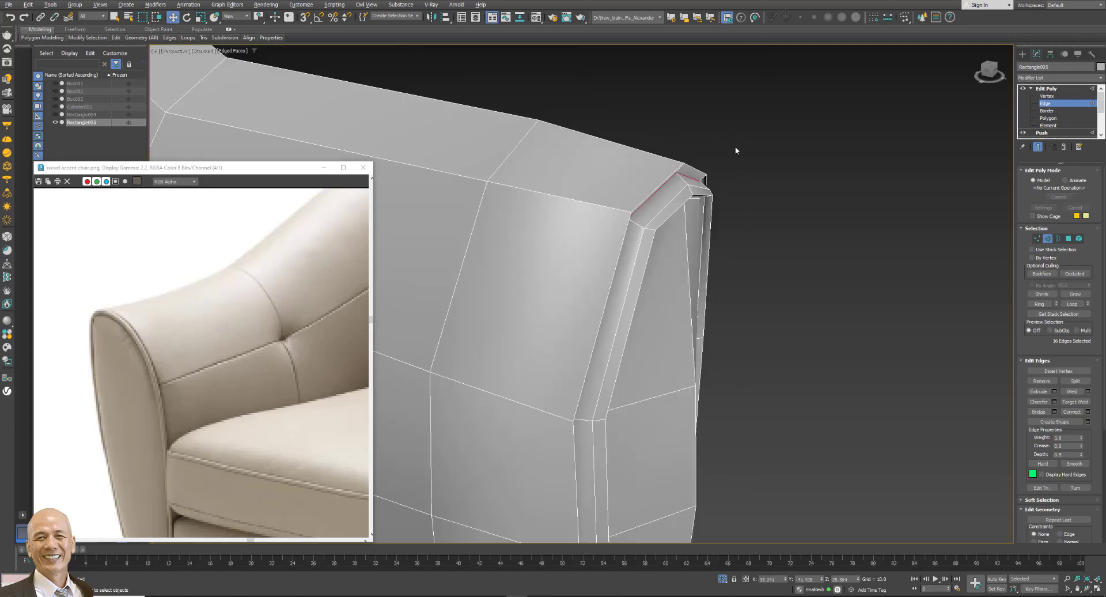
Chamfer the selected edges by 0.166 and nudge the armrest rim edge loop slightly along Y.
click(1055, 402)
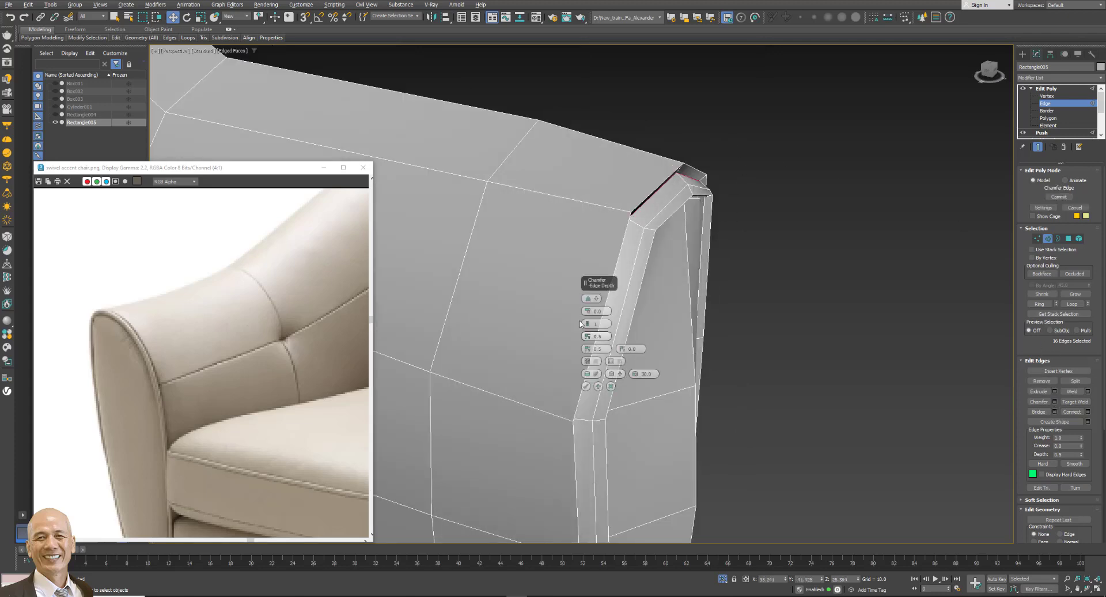
drag(590, 307, 589, 308)
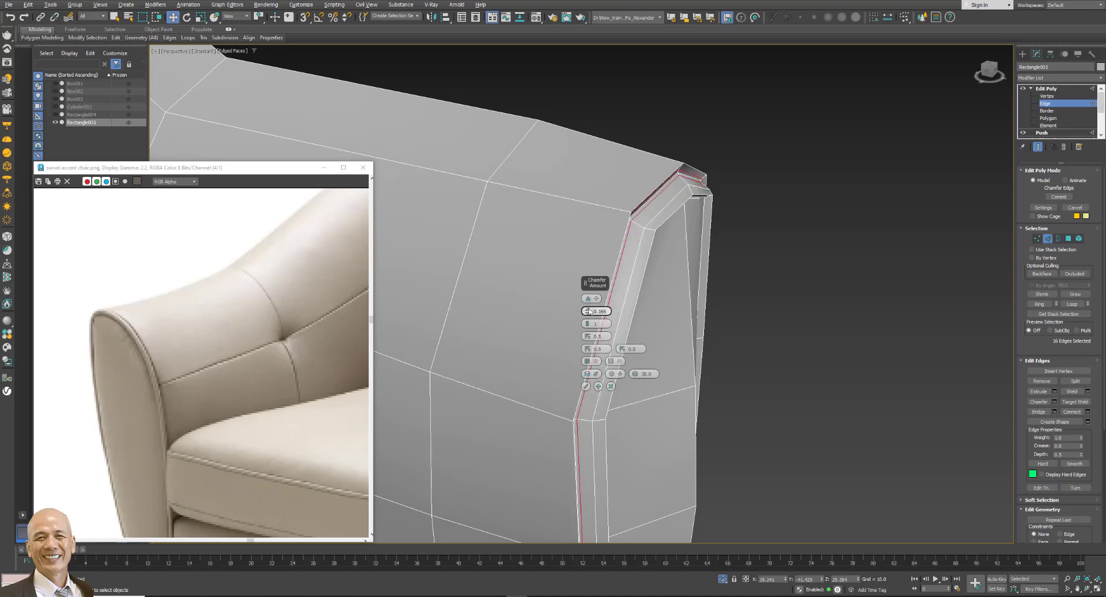
click(586, 386)
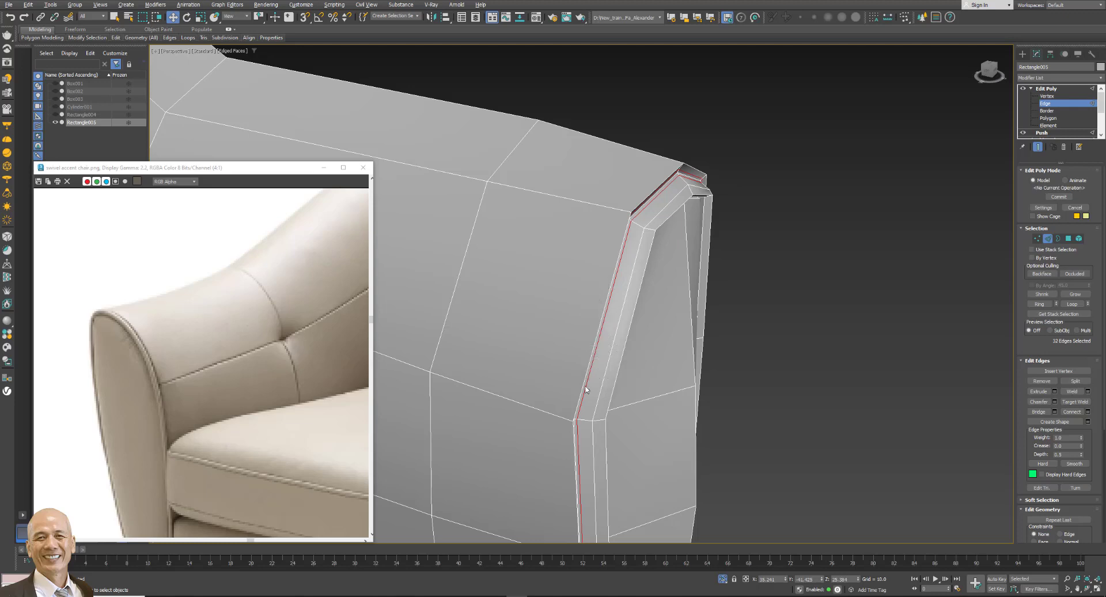
alt+middle_drag(737, 150, 710, 180)
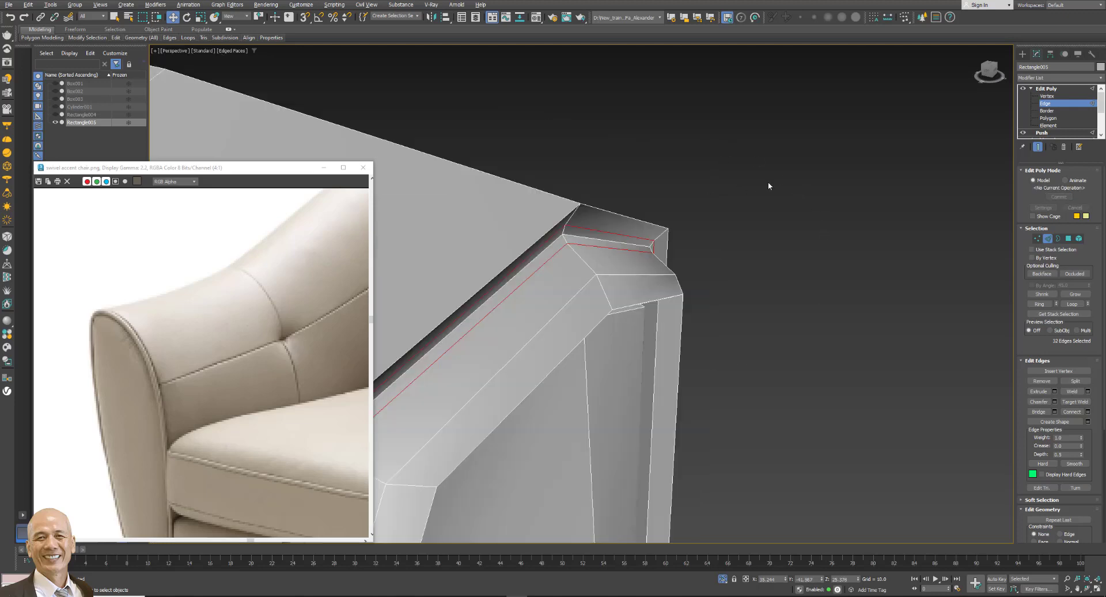
click(624, 233)
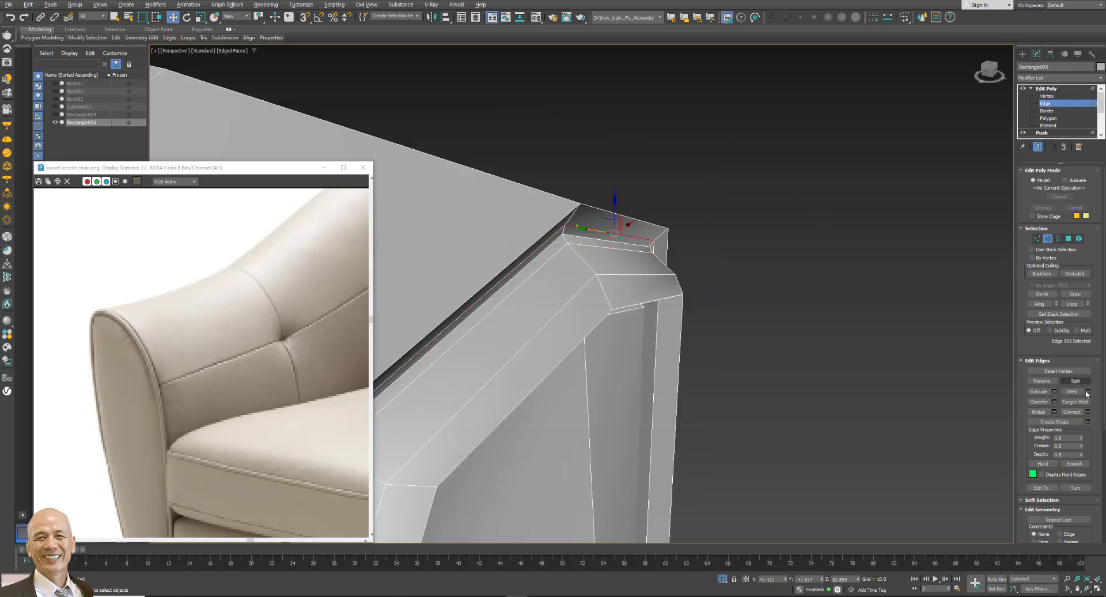
click(1073, 303)
mouse_move(704, 291)
alt+middle_down()
mouse_move(741, 242)
mouse_move(710, 223)
mouse_move(676, 332)
alt+middle_up()
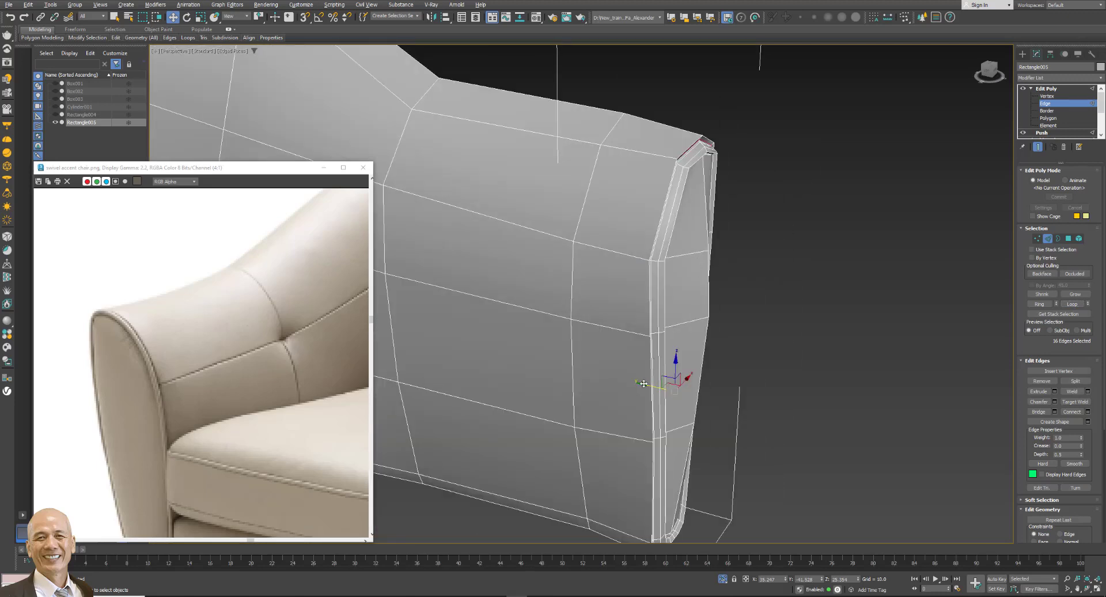
drag(643, 383, 649, 383)
Collapse All modifiers into a single Editable Poly, confirming the warning.
click(1053, 242)
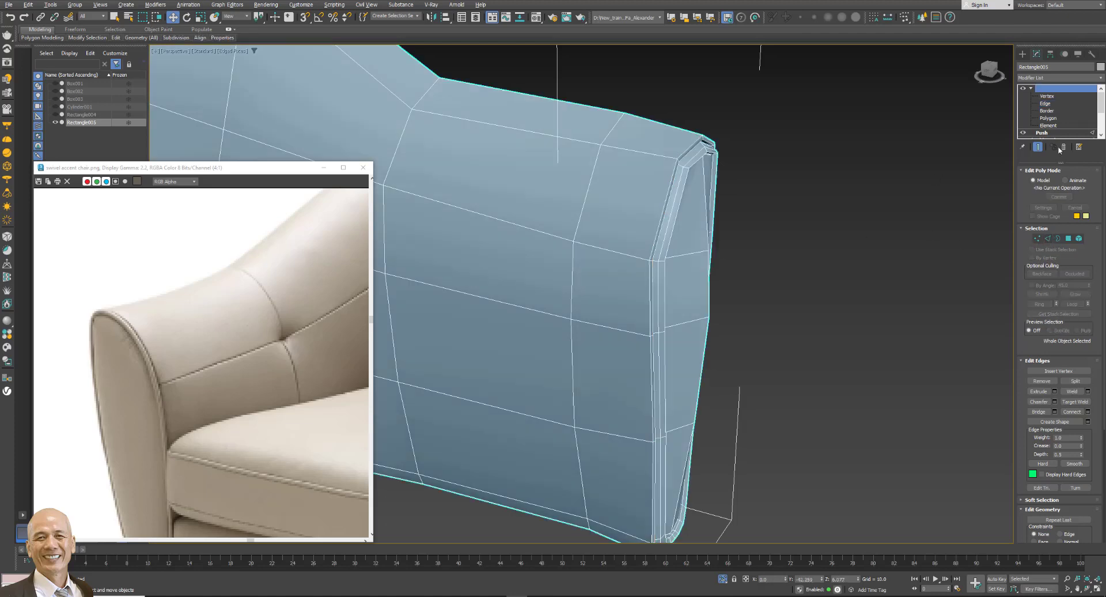
right_click(1048, 88)
click(1017, 175)
click(617, 322)
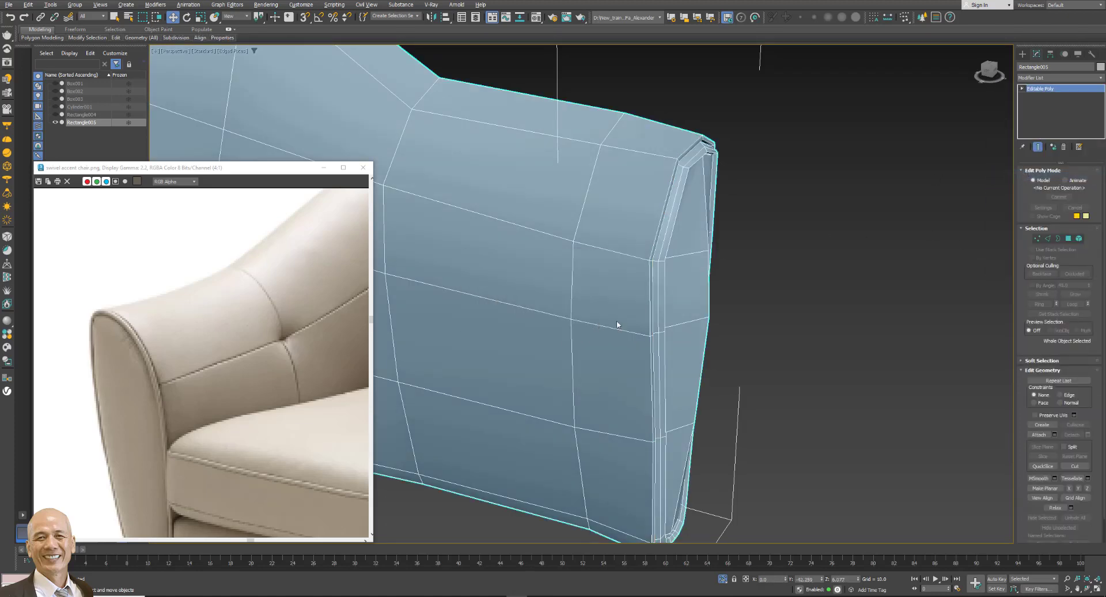
click(785, 278)
scroll(757, 249, down, 2)
scroll(758, 248, down, 3)
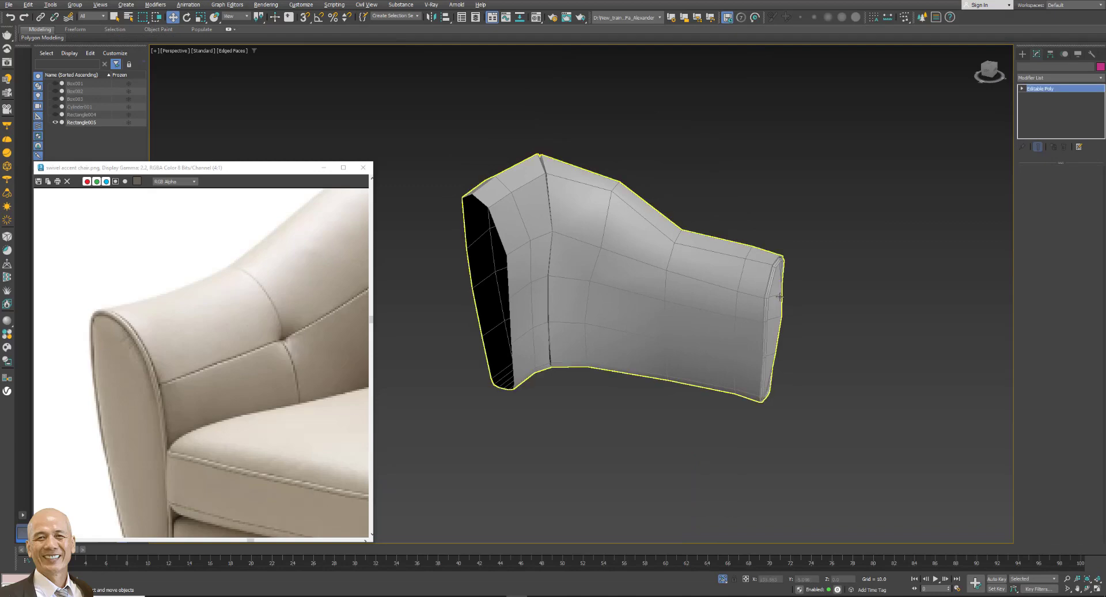
End Isolate Selection and select the reworked chair back piece.
click(634, 311)
click(723, 579)
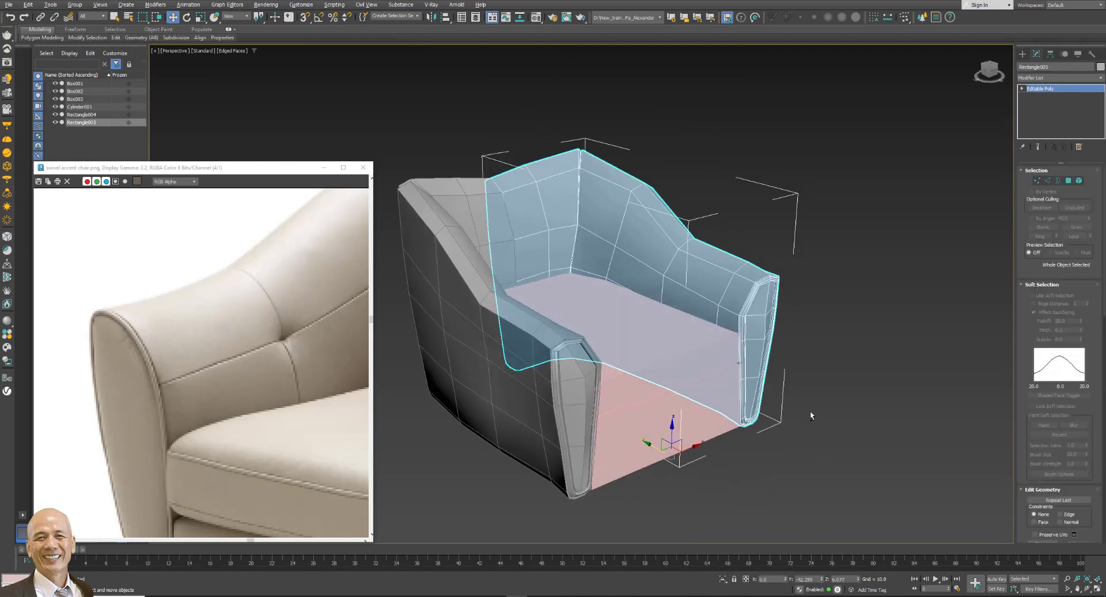
click(805, 251)
click(745, 269)
alt+middle_drag(745, 268, 794, 267)
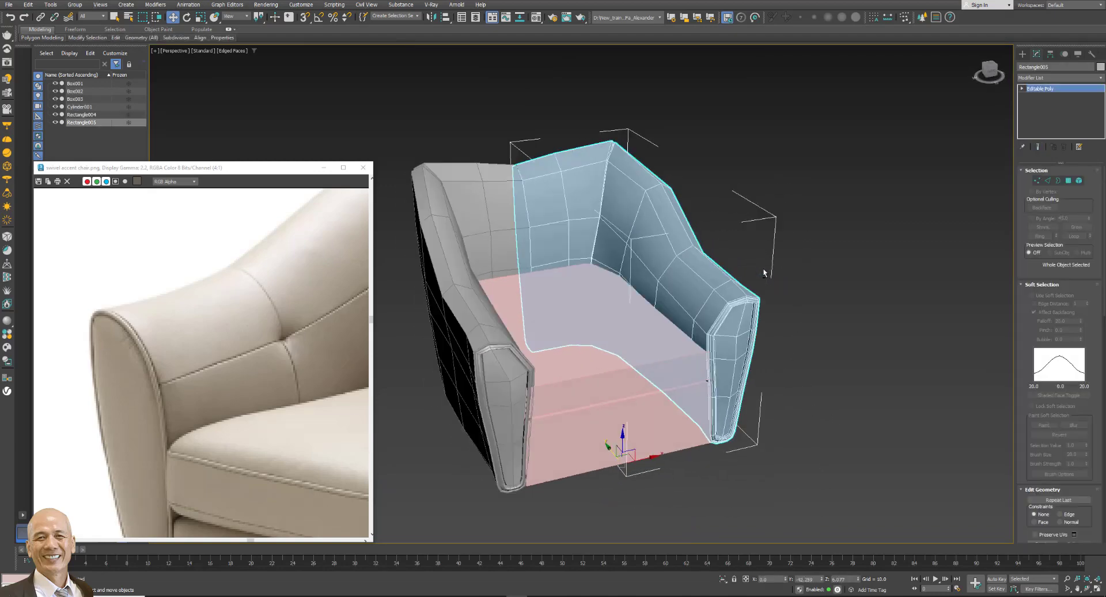
scroll(242, 340, down, 3)
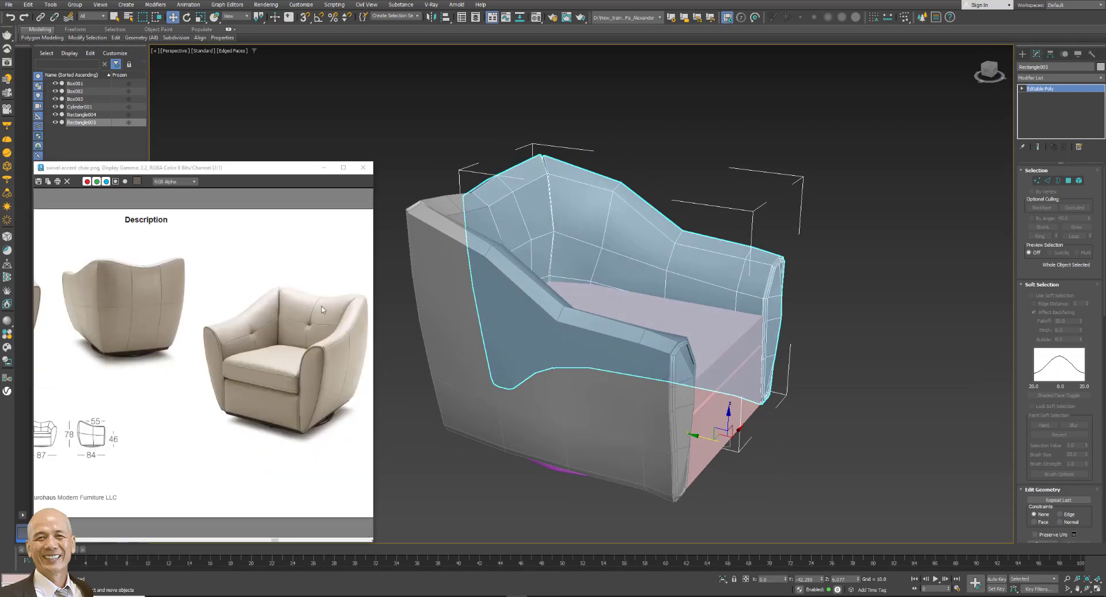
click(605, 277)
alt+middle_drag(605, 277, 687, 278)
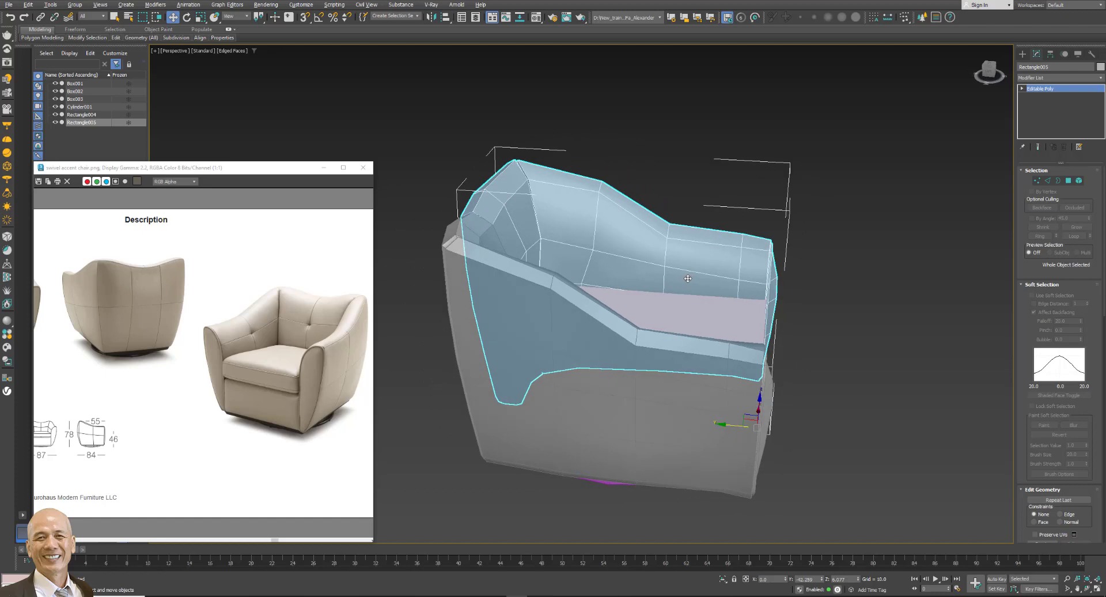
Slide two vertical edge loops along the backrest.
click(1050, 181)
click(597, 234)
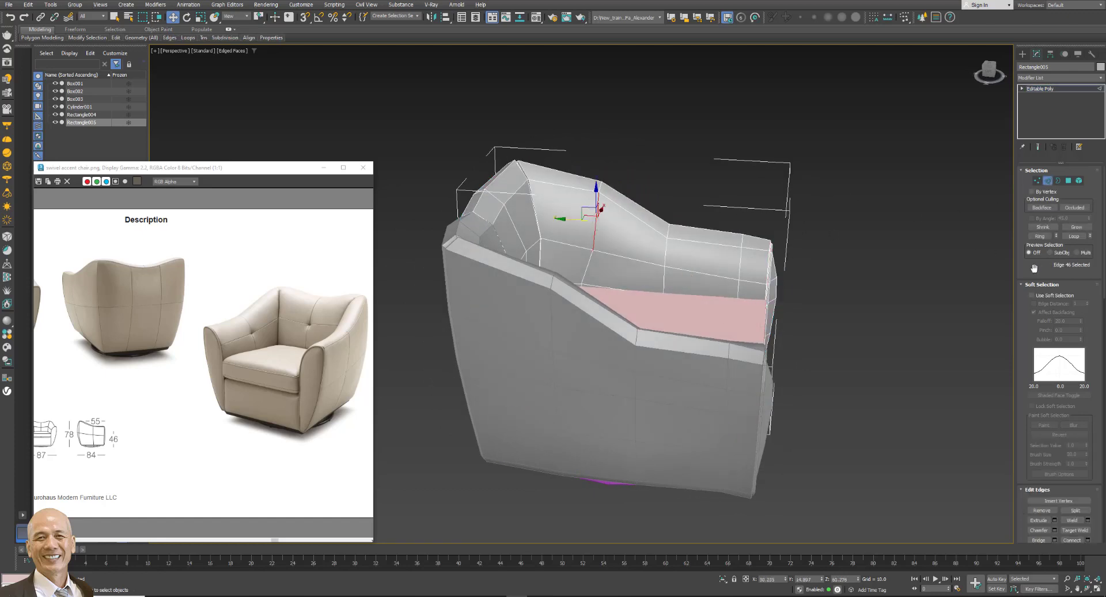
click(1074, 235)
drag(567, 298, 557, 294)
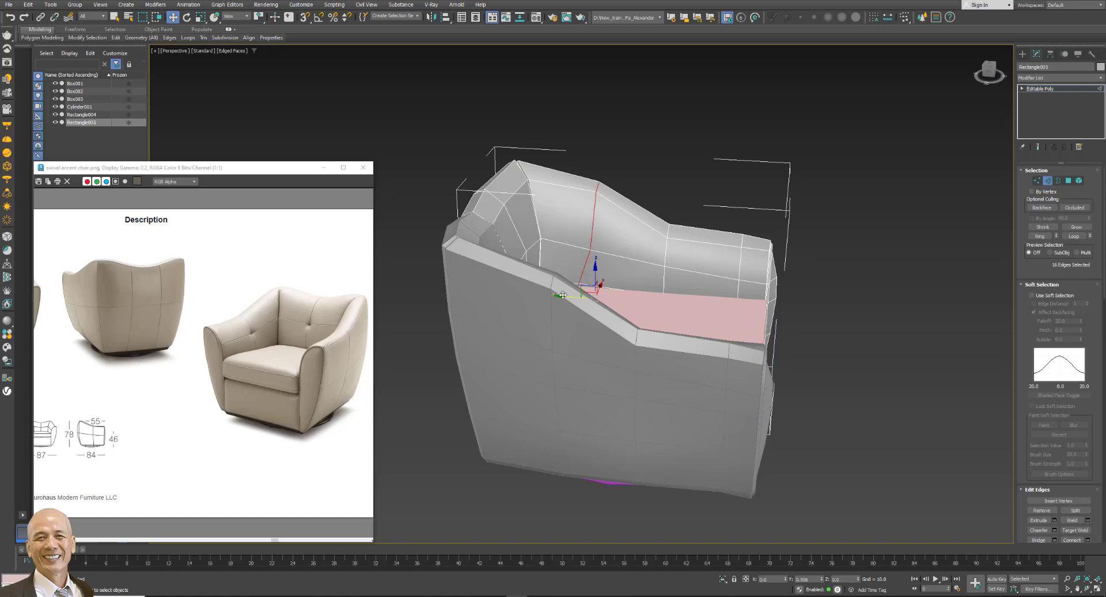
click(664, 276)
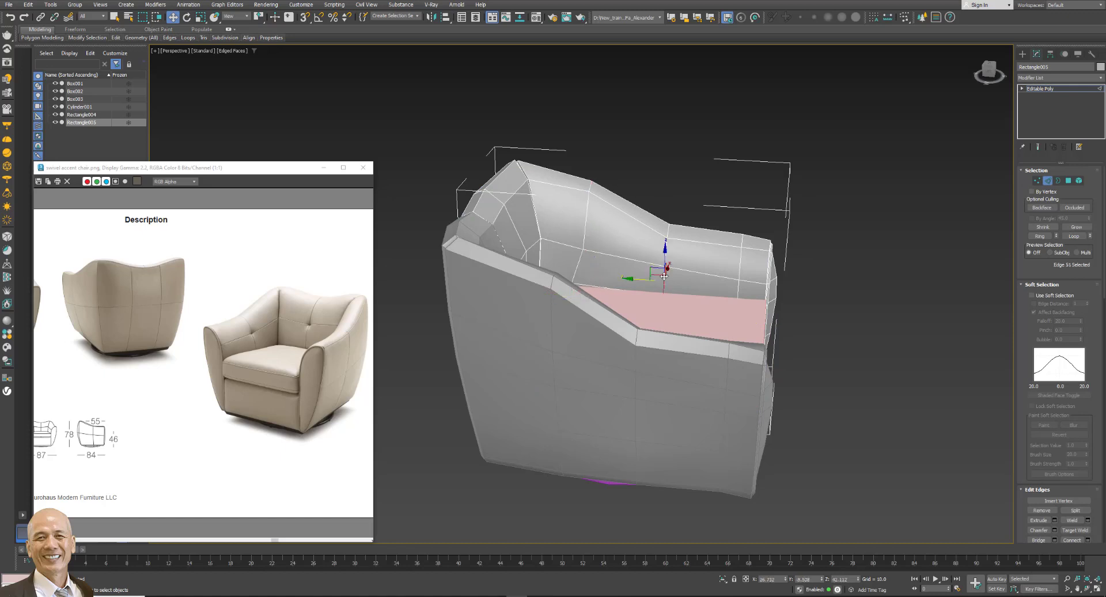
click(1074, 236)
scroll(1089, 444, down, 2)
scroll(1089, 444, down, 1)
drag(635, 313, 626, 309)
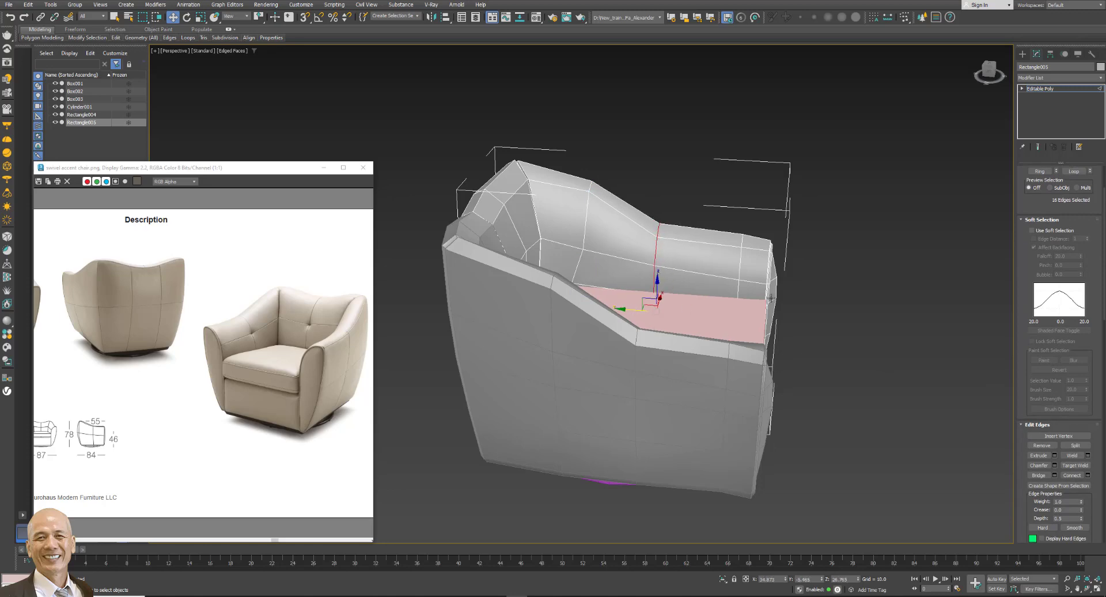
Lower the backrest's horizontal edge loop slightly along Z.
alt+middle_drag(770, 299, 739, 265)
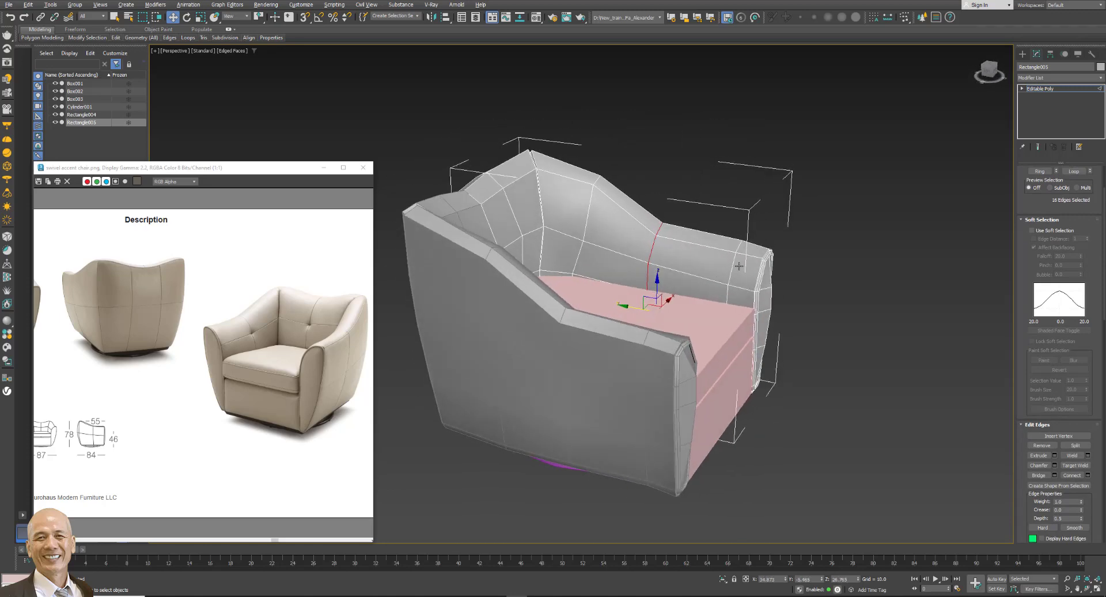
click(699, 276)
click(1072, 171)
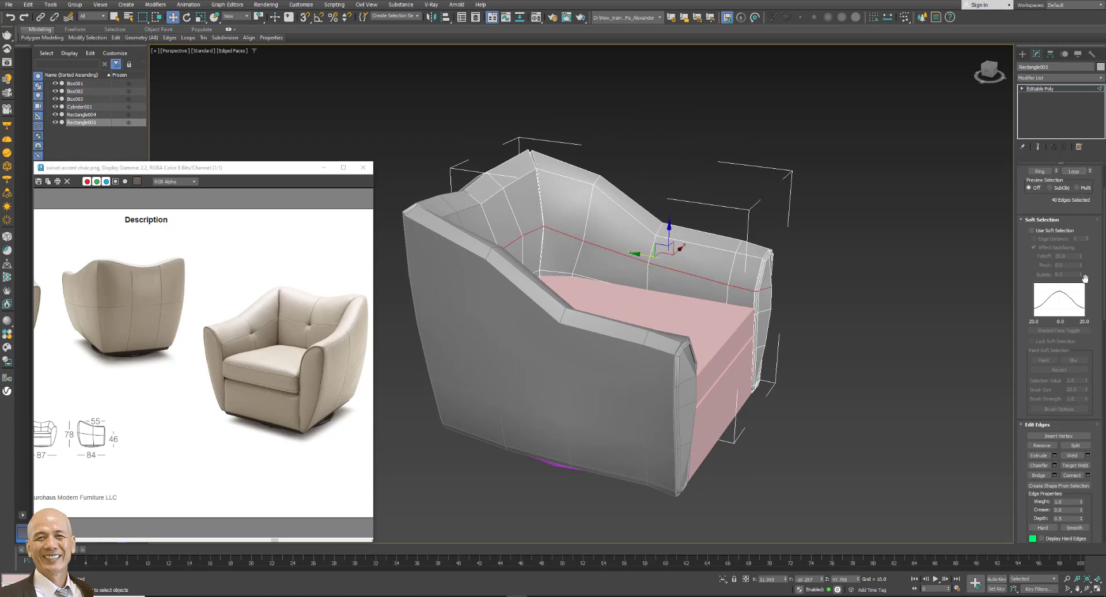
scroll(1084, 346, down, 2)
scroll(1084, 403, down, 3)
scroll(1087, 416, down, 2)
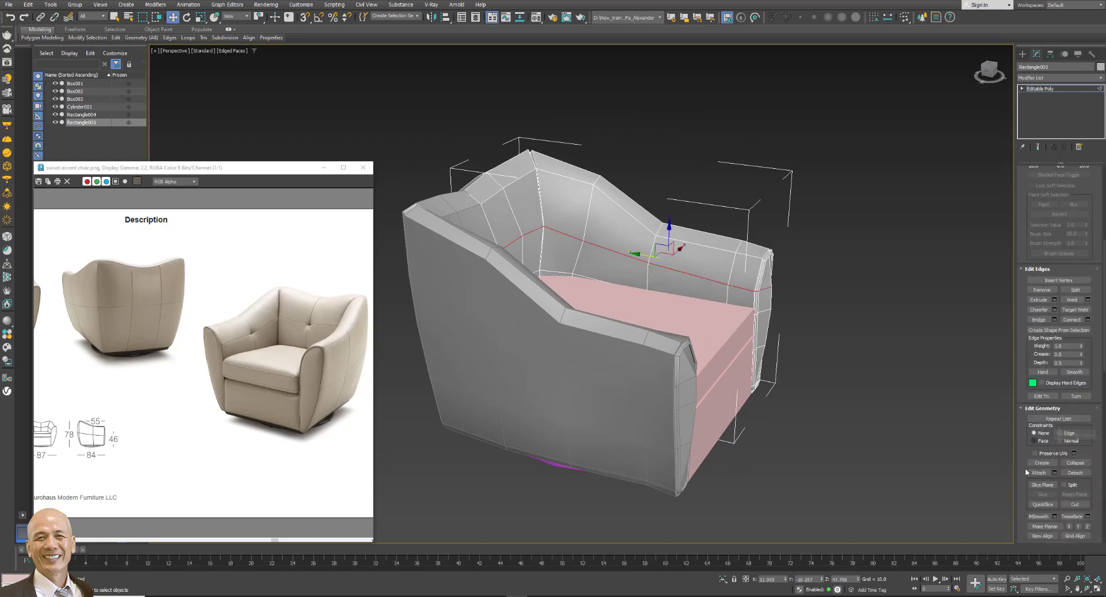
alt+middle_drag(839, 287, 812, 268)
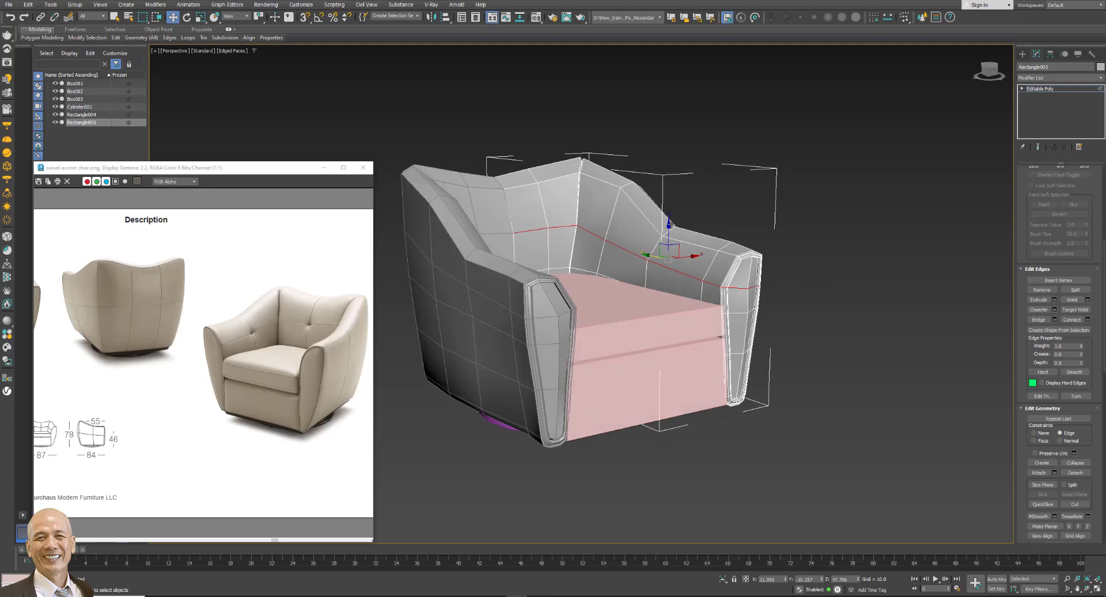
drag(668, 228, 668, 230)
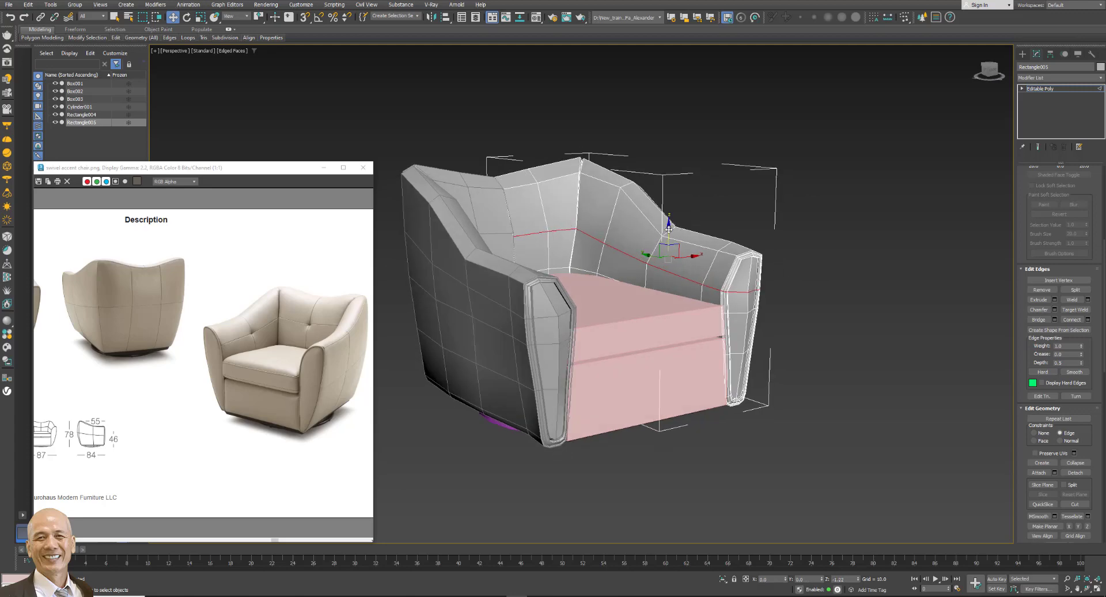
alt+middle_drag(669, 229, 807, 234)
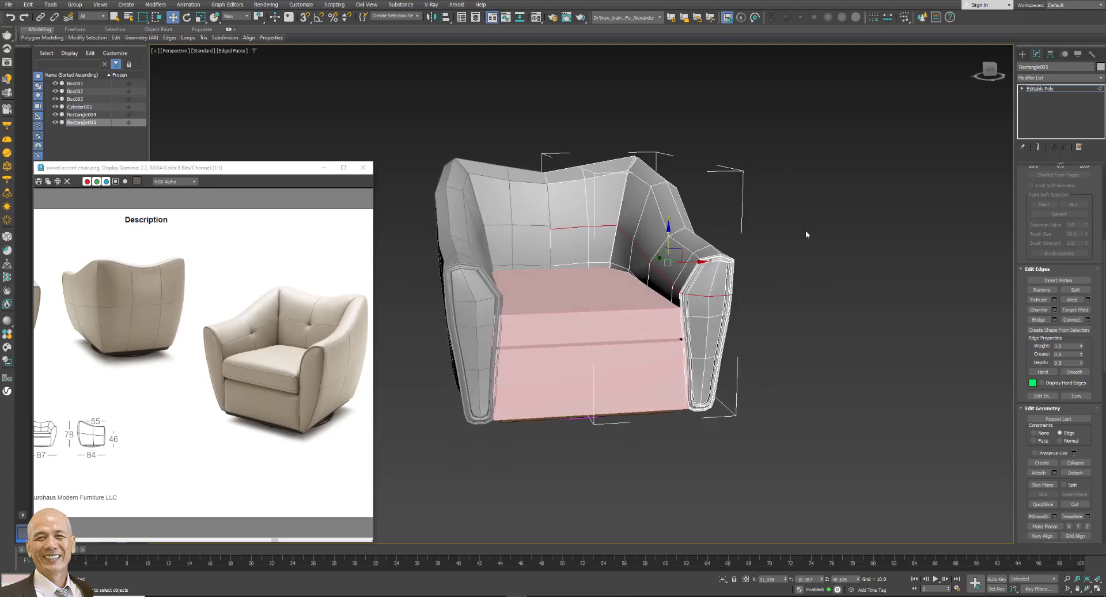
Delete the old left back/arm piece, Rectangle004.
key(2)
click(906, 128)
click(509, 179)
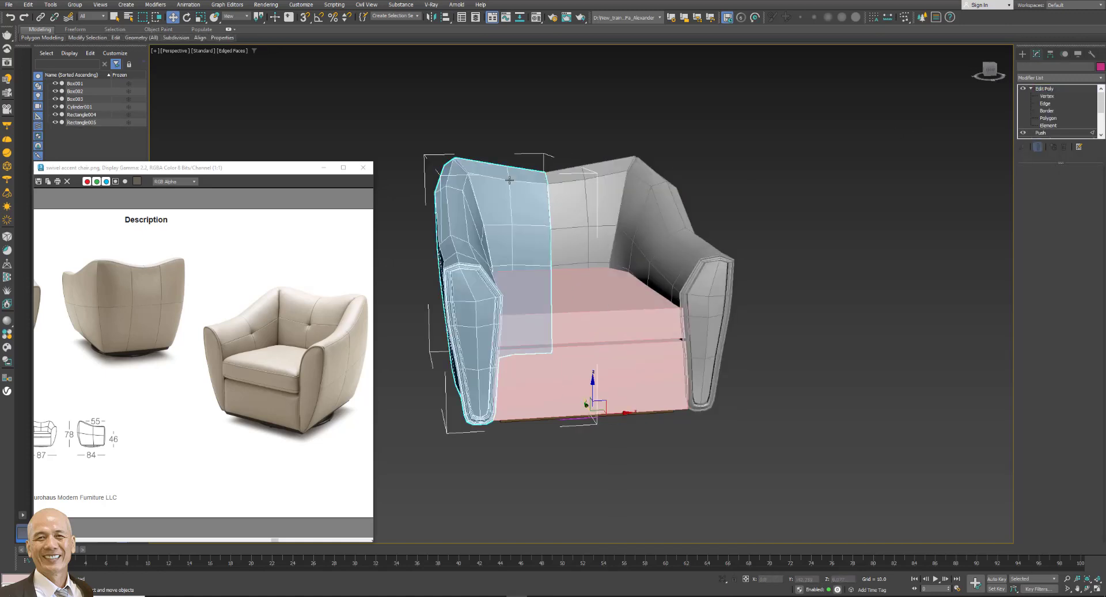
key(Delete)
Mirror Rectangle005 across X as an Instance to rebuild the left side.
click(588, 208)
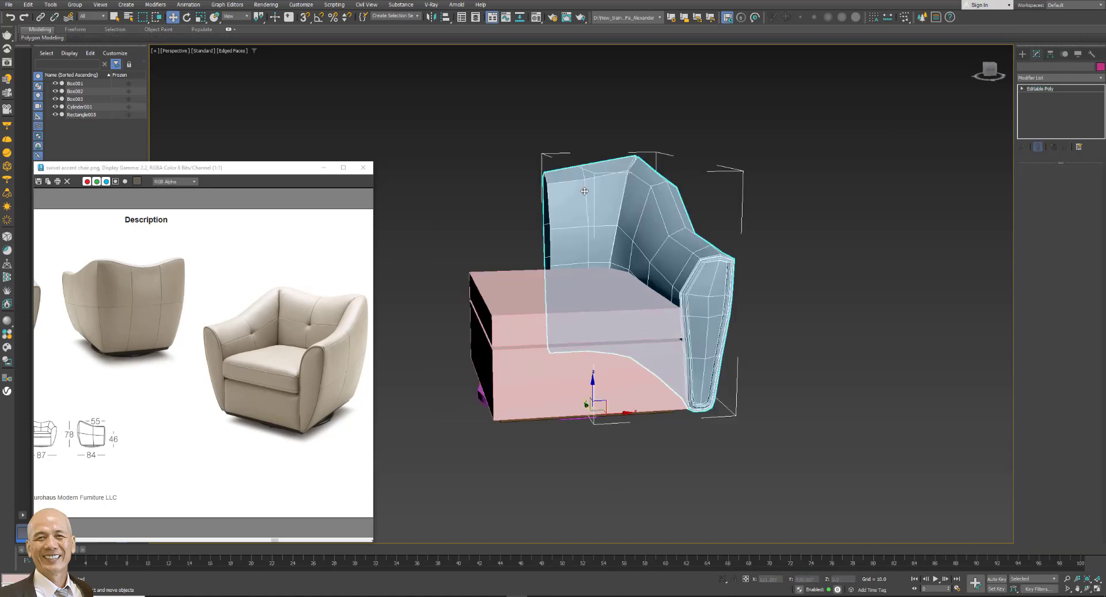
click(432, 18)
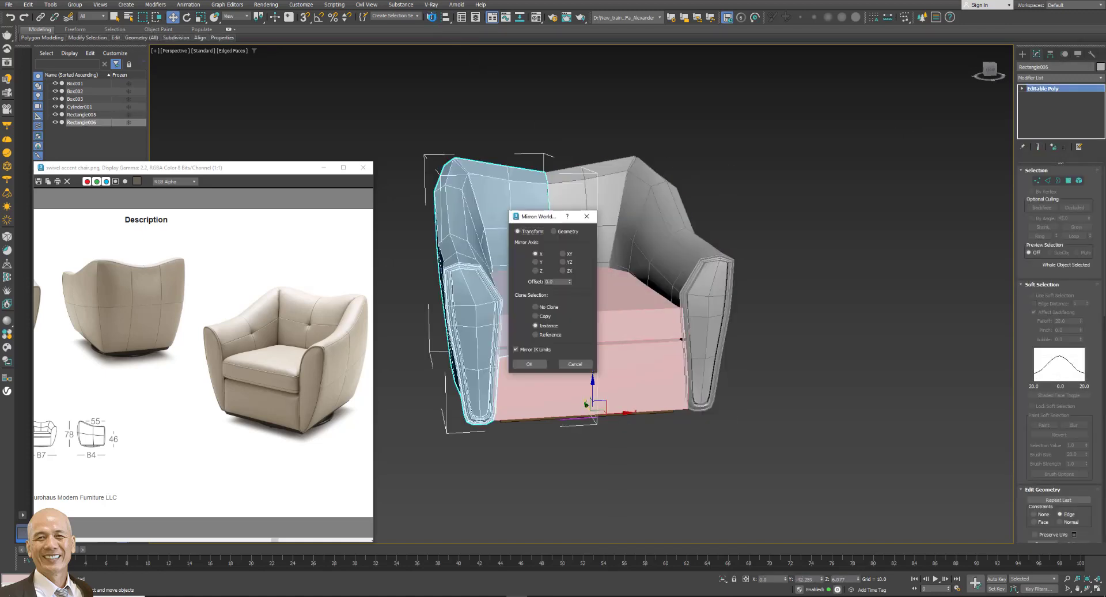
click(536, 362)
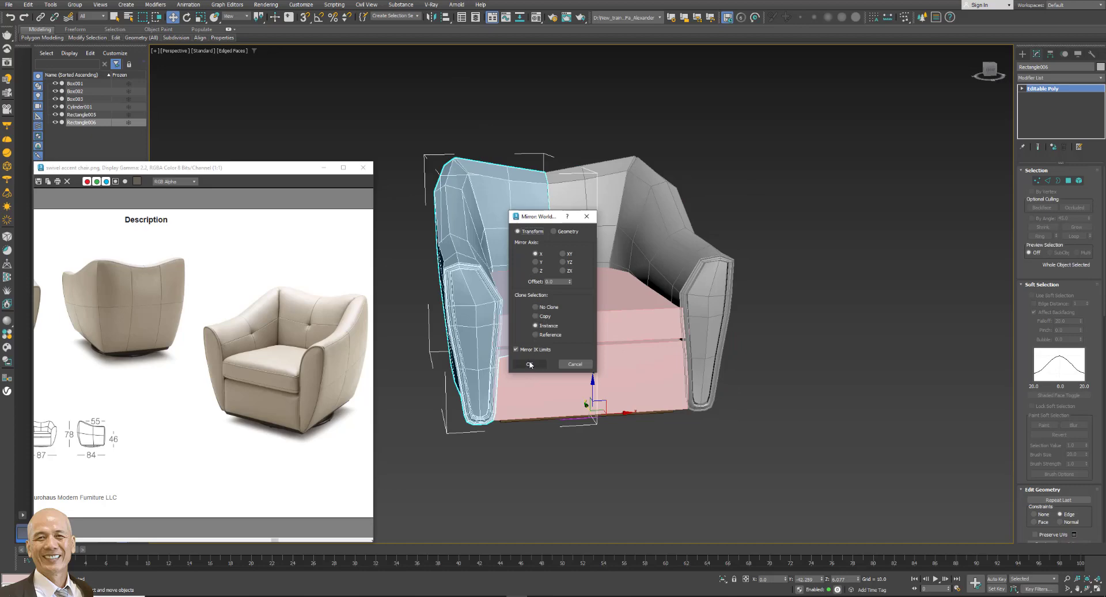
click(769, 246)
click(667, 236)
key(z)
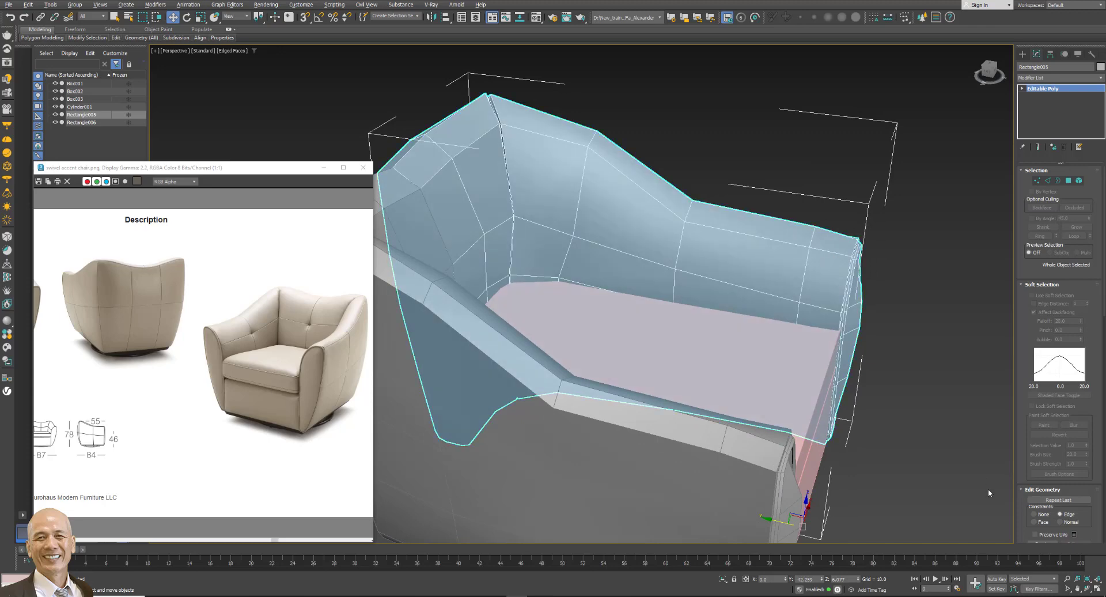
alt+middle_drag(888, 326, 903, 313)
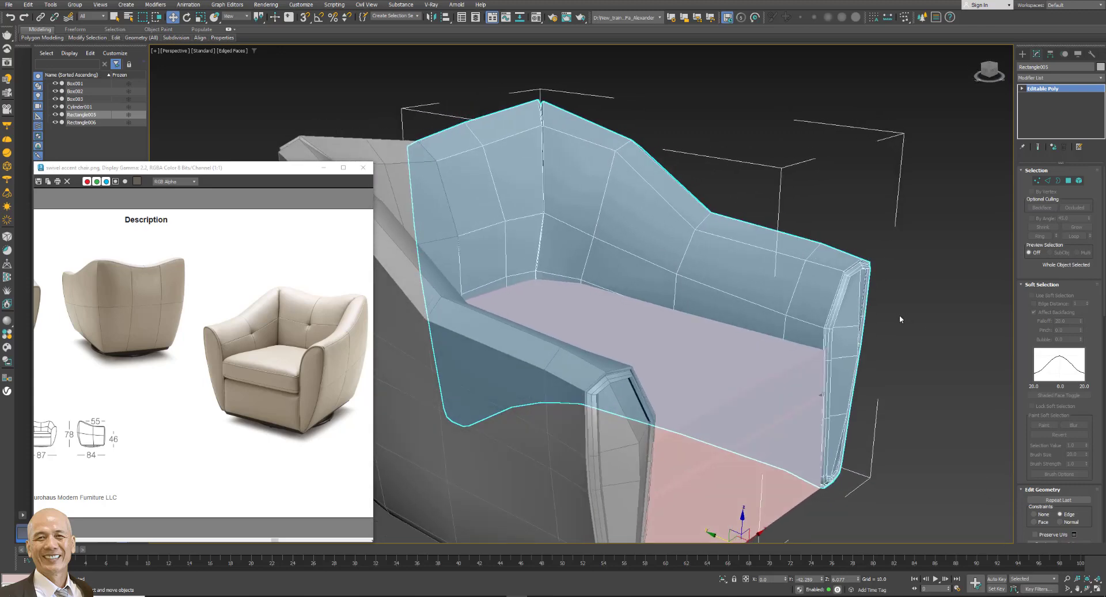
alt+middle_drag(864, 385, 958, 293)
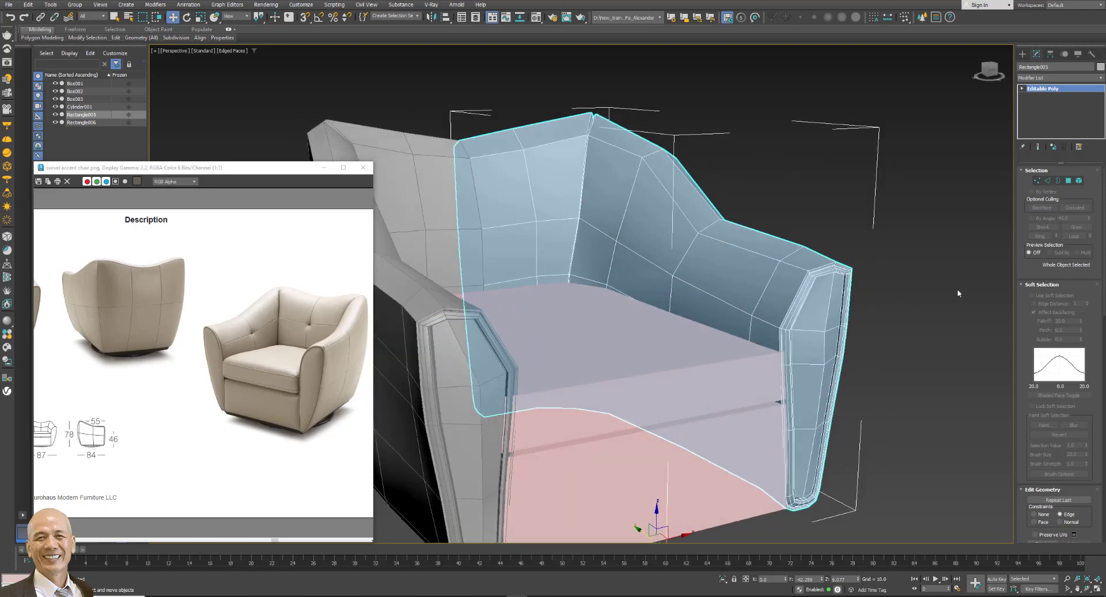
click(959, 293)
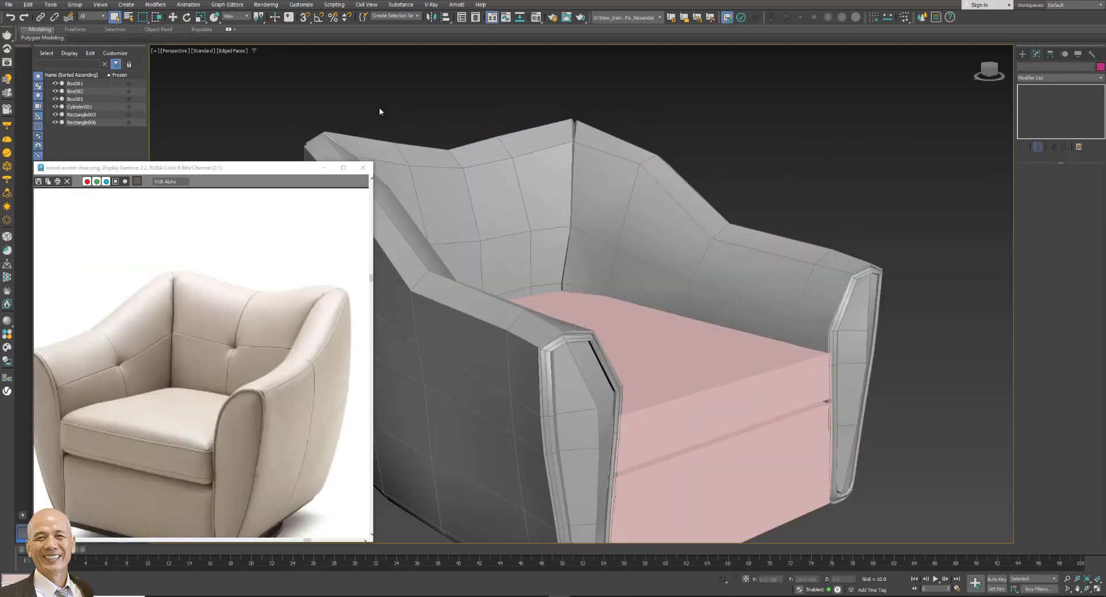
Delete the mirrored left piece, keeping only the right back/arm piece selected.
click(771, 319)
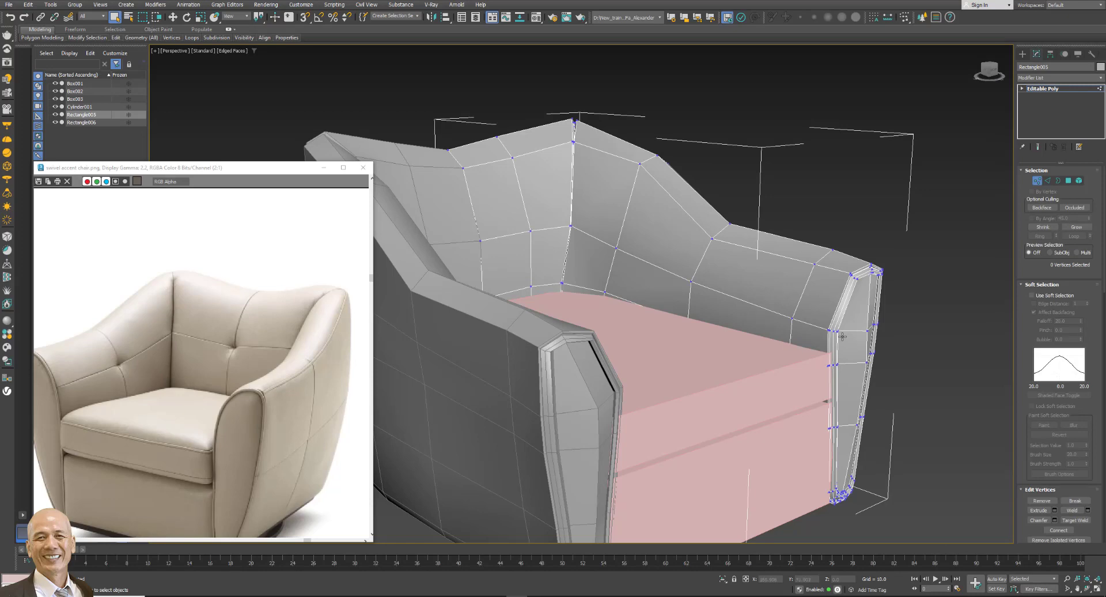
alt+middle_drag(875, 342, 841, 353)
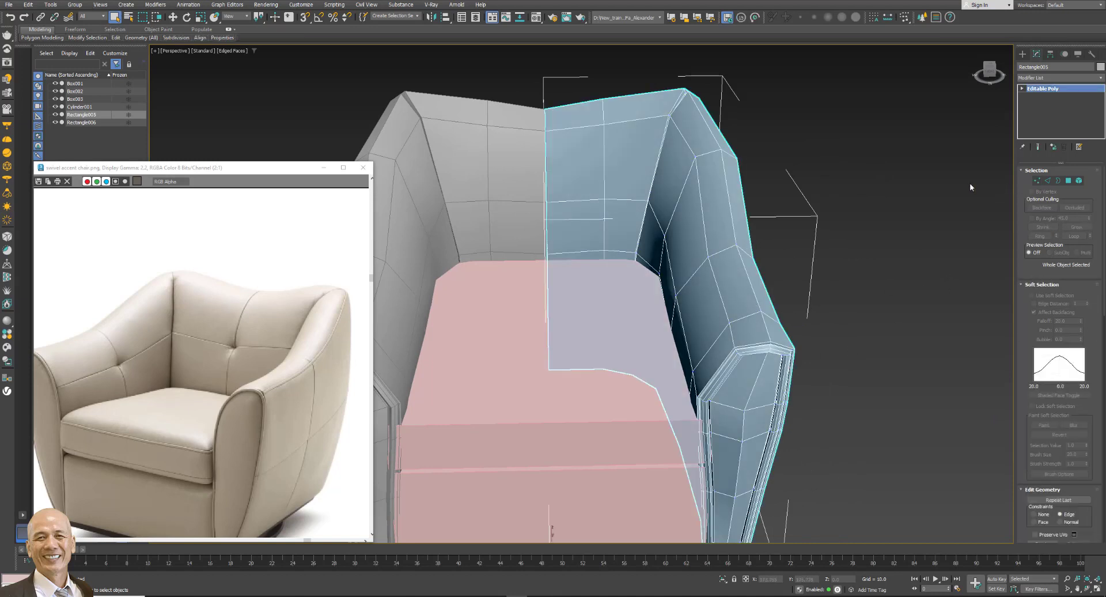
key(ctrl+d)
click(741, 231)
click(472, 173)
key(Delete)
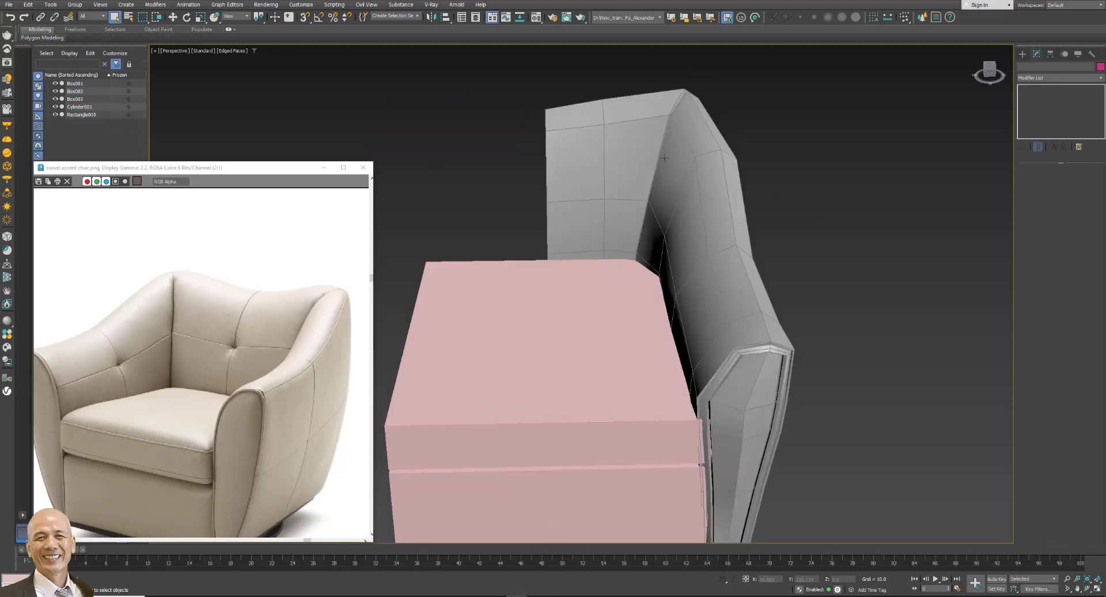
click(678, 158)
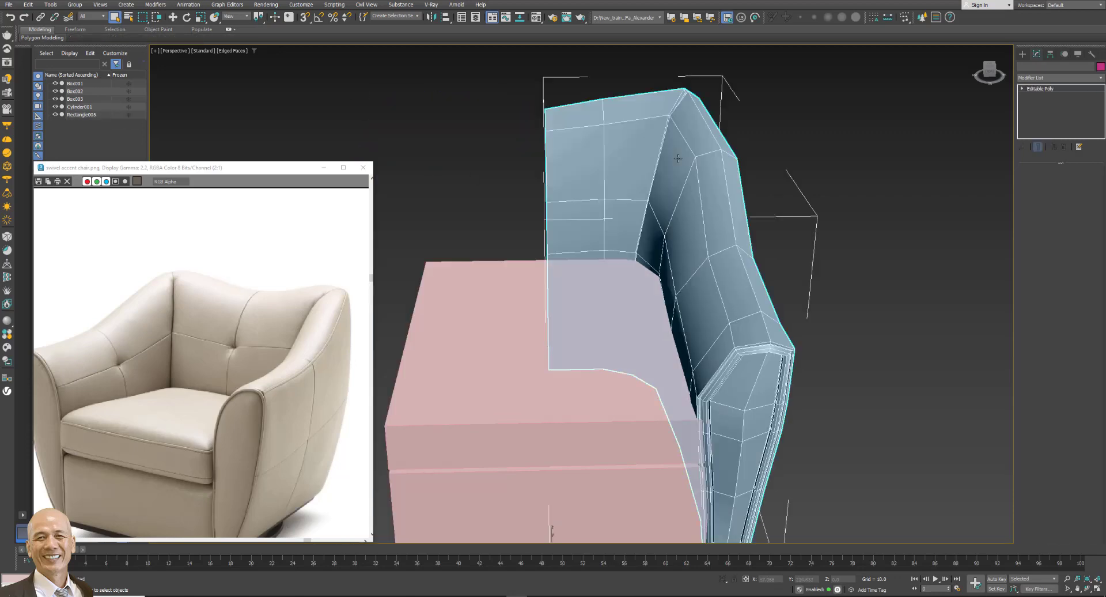
Add a Symmetry modifier on X, collapse it into the Editable Poly, and isolate the shell.
click(1060, 77)
scroll(1060, 212, down, 15)
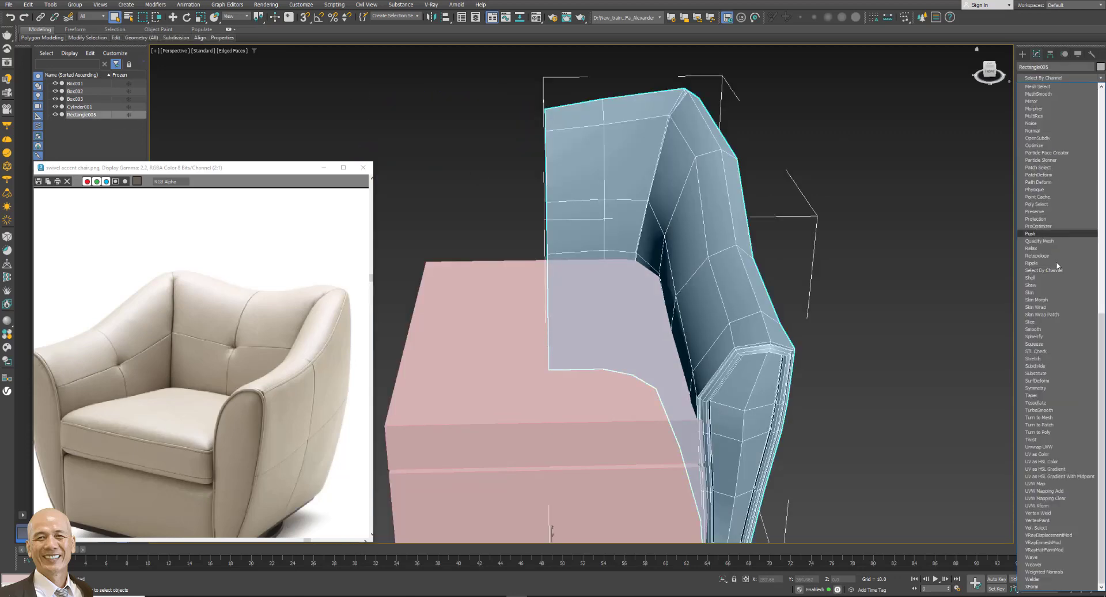
click(1052, 388)
click(1040, 198)
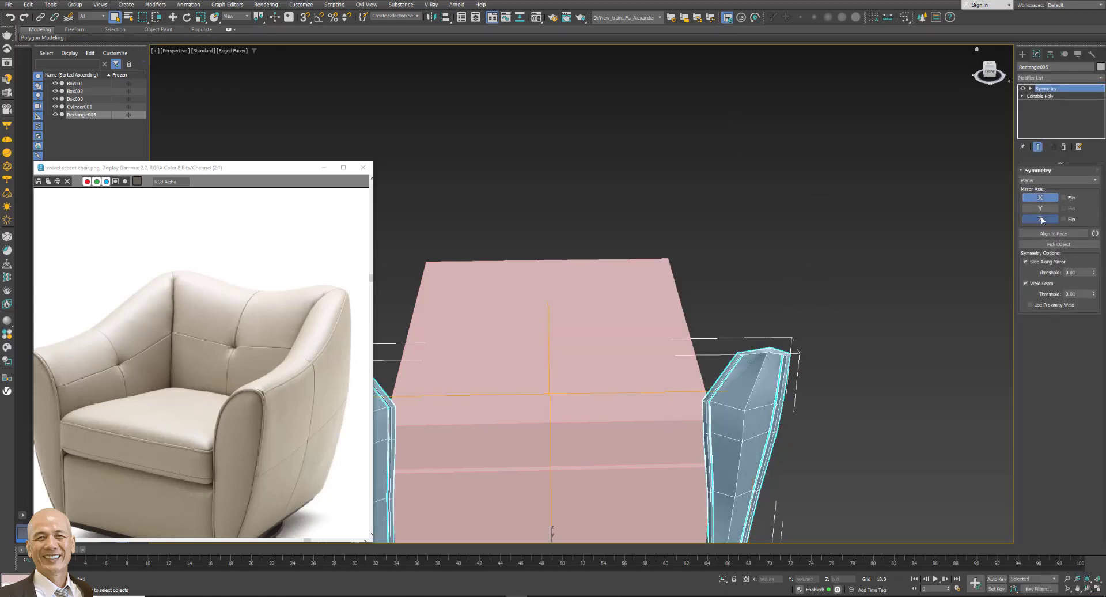
right_click(1058, 90)
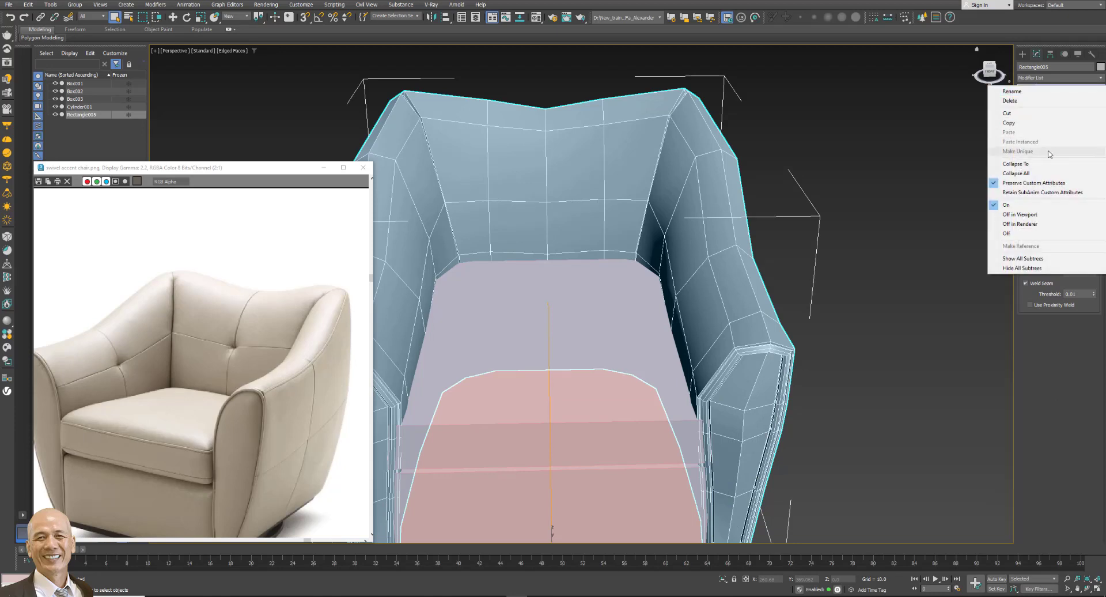
click(1060, 174)
click(590, 326)
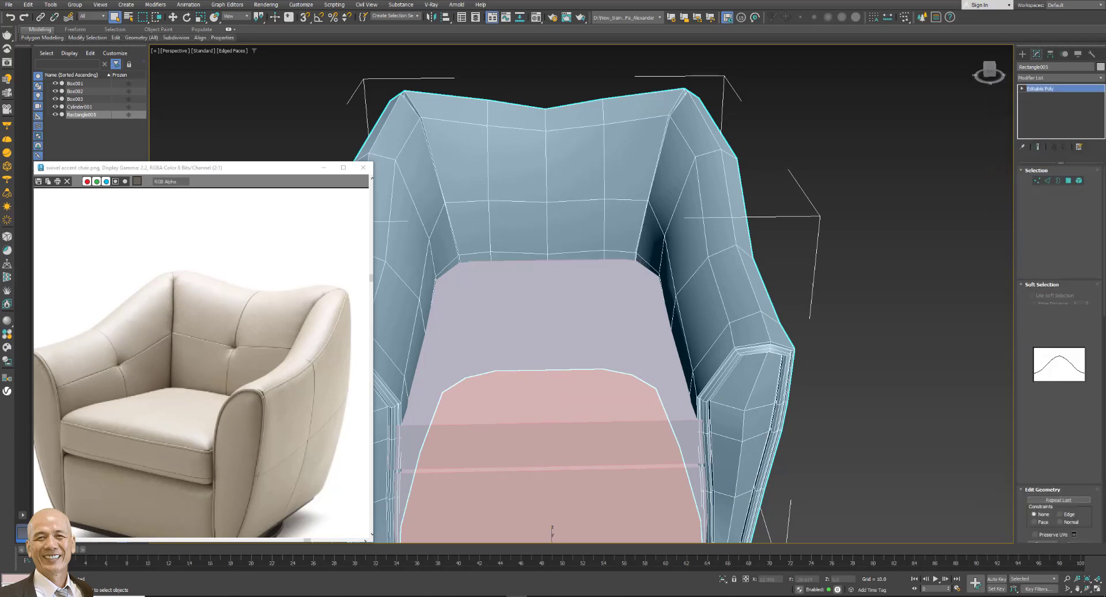
click(723, 578)
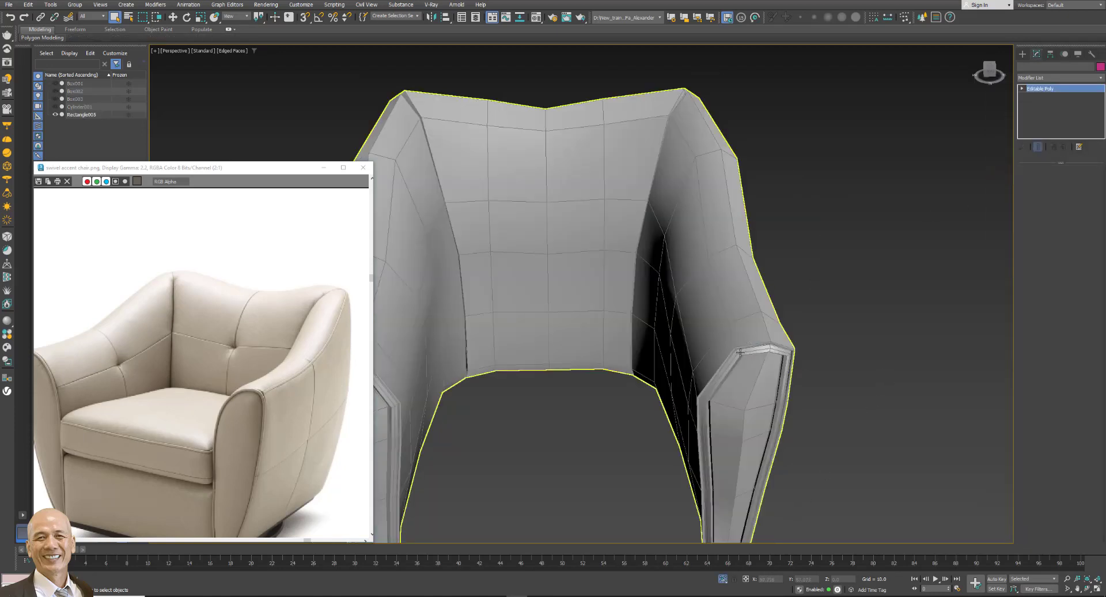
click(707, 344)
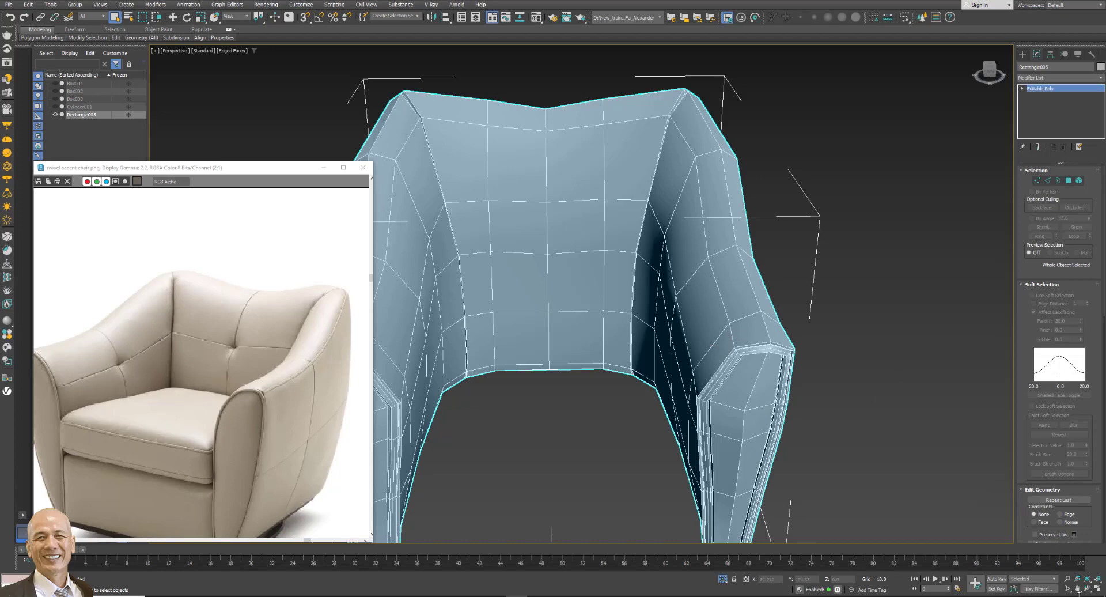
Switch to the four-view layout, then maximize the Perspective viewport.
key(alt+w)
scroll(915, 218, down, 5)
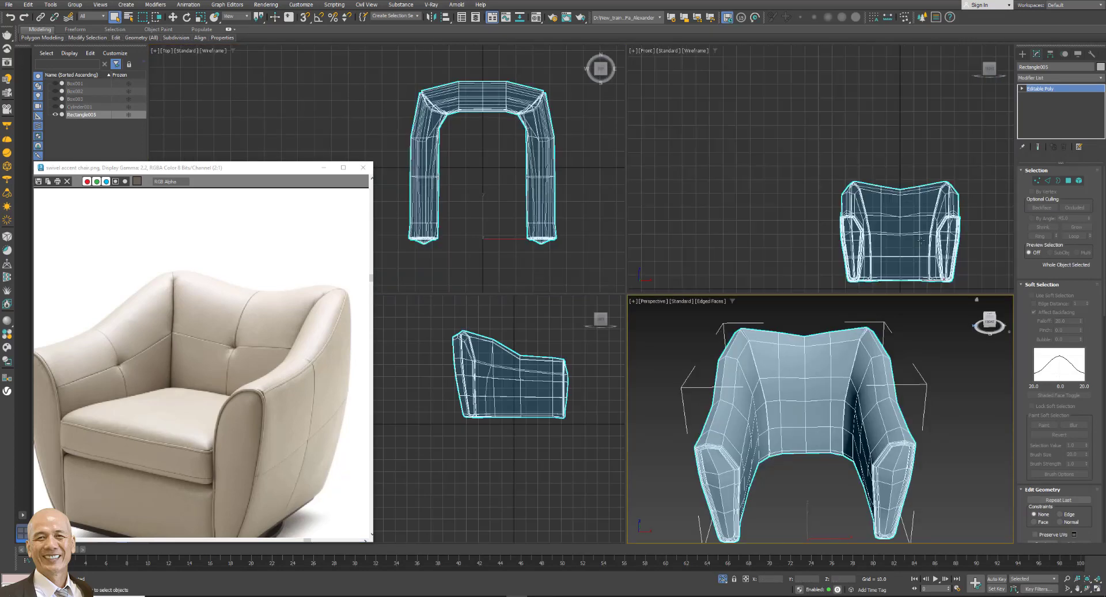
scroll(915, 218, up, 5)
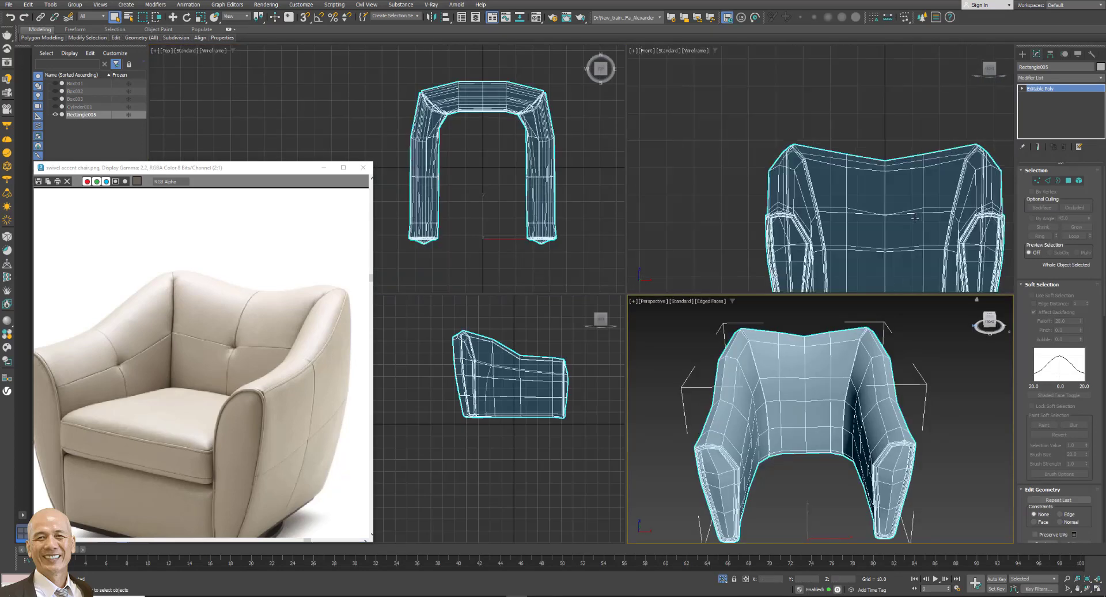
click(1097, 590)
scroll(768, 261, down, 3)
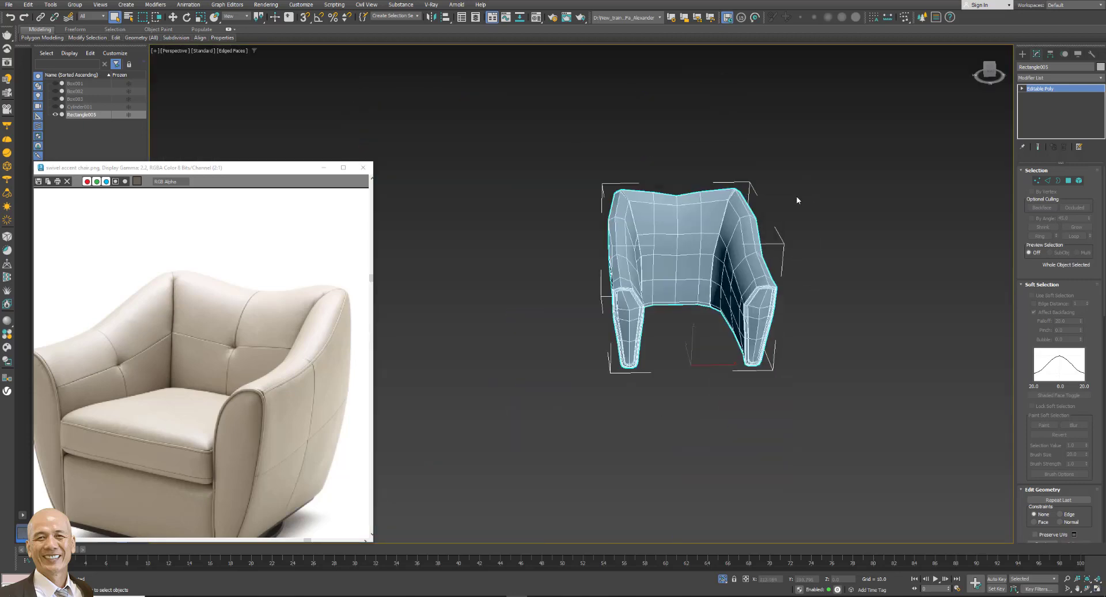
scroll(795, 199, up, 2)
Move the six top-centre backrest vertices slightly down in Z.
key(1)
scroll(635, 179, up, 3)
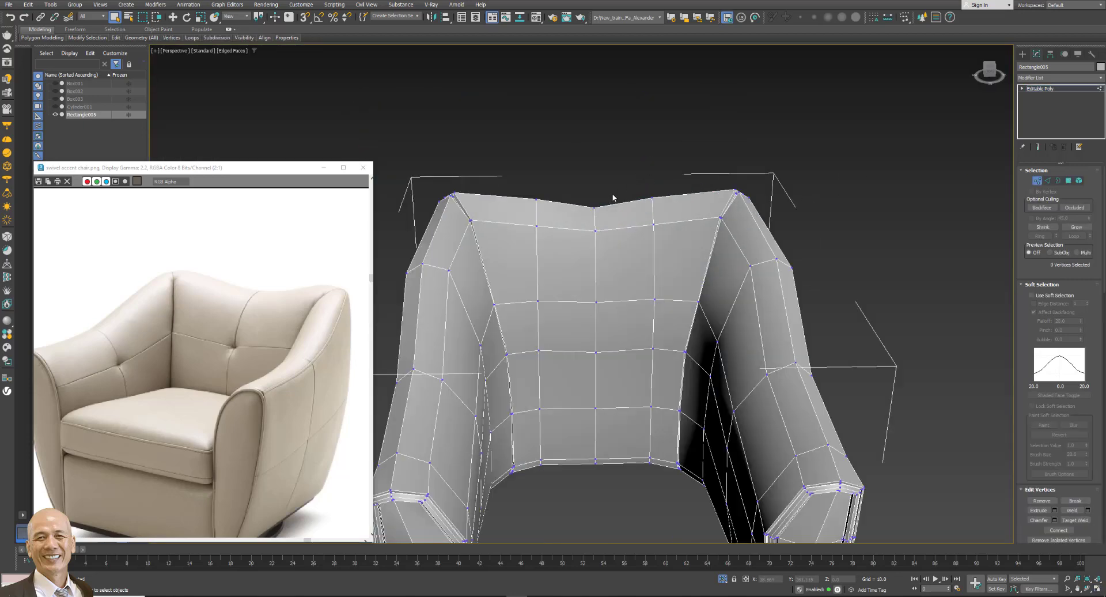
alt+middle_drag(618, 284, 612, 269)
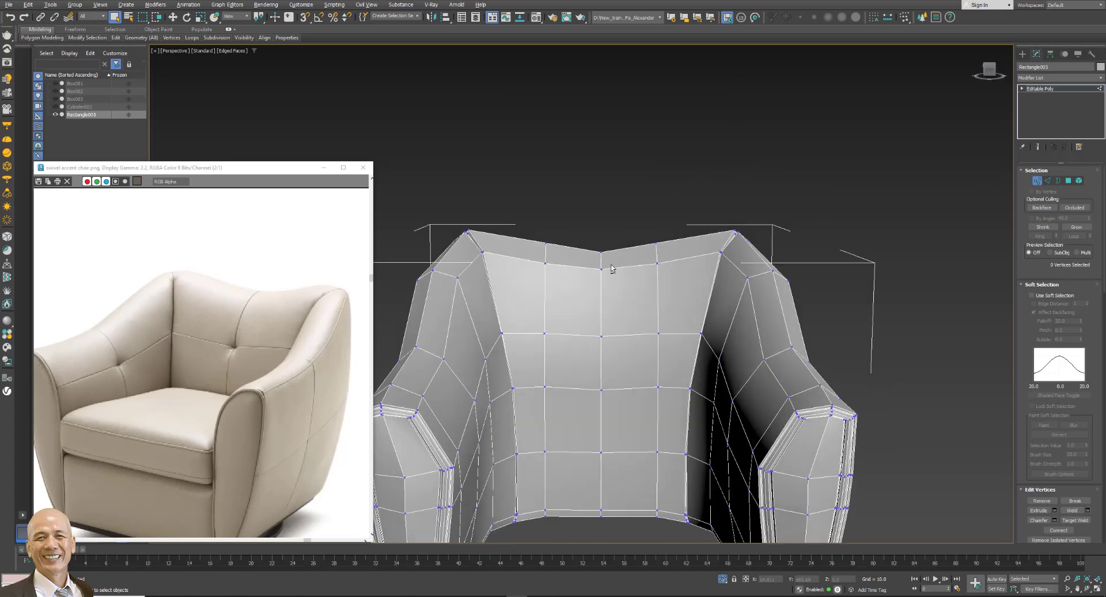
drag(536, 233, 663, 300)
click(174, 18)
drag(601, 217, 601, 223)
click(668, 177)
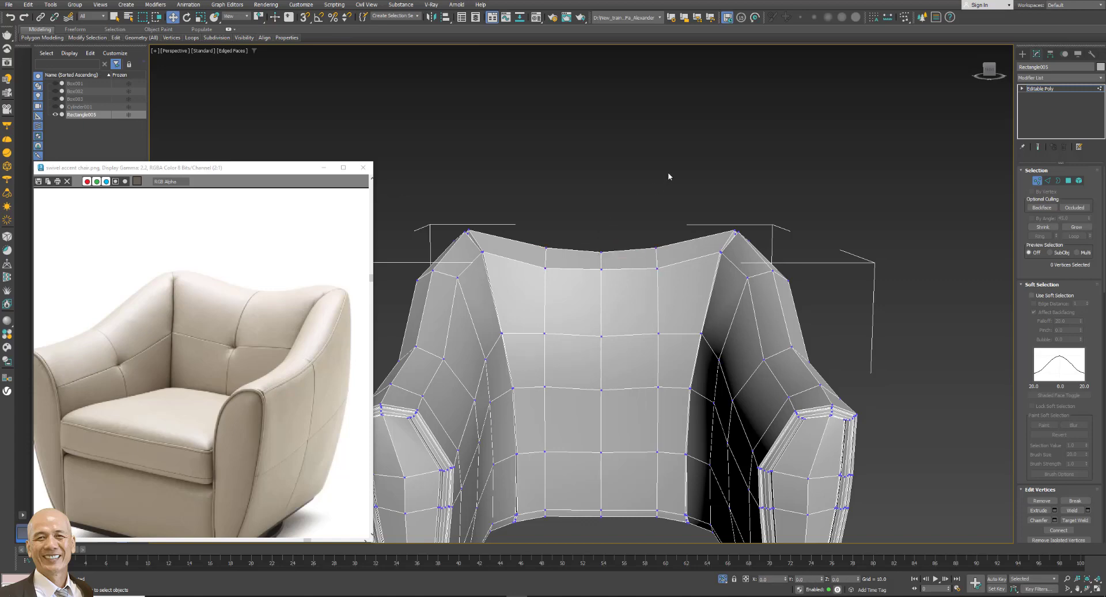
click(1037, 181)
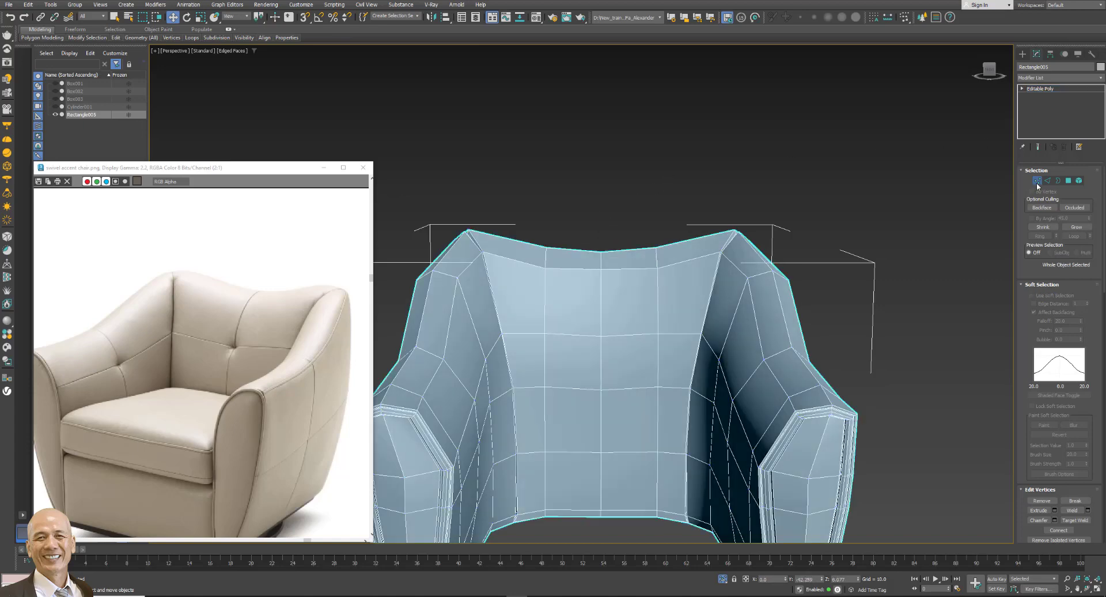
Restore the four-view layout and check the chair's bottom vertices in the side view.
mouse_move(827, 289)
middle_down()
mouse_move(813, 232)
mouse_move(812, 242)
middle_up()
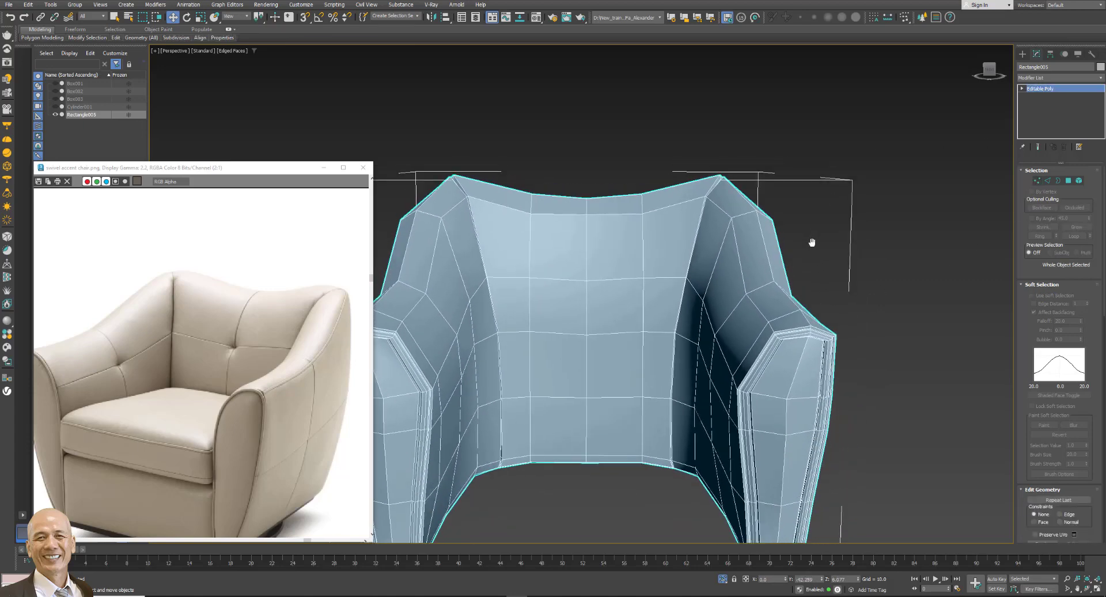
click(1097, 588)
scroll(553, 415, up, 3)
scroll(553, 415, up, 4)
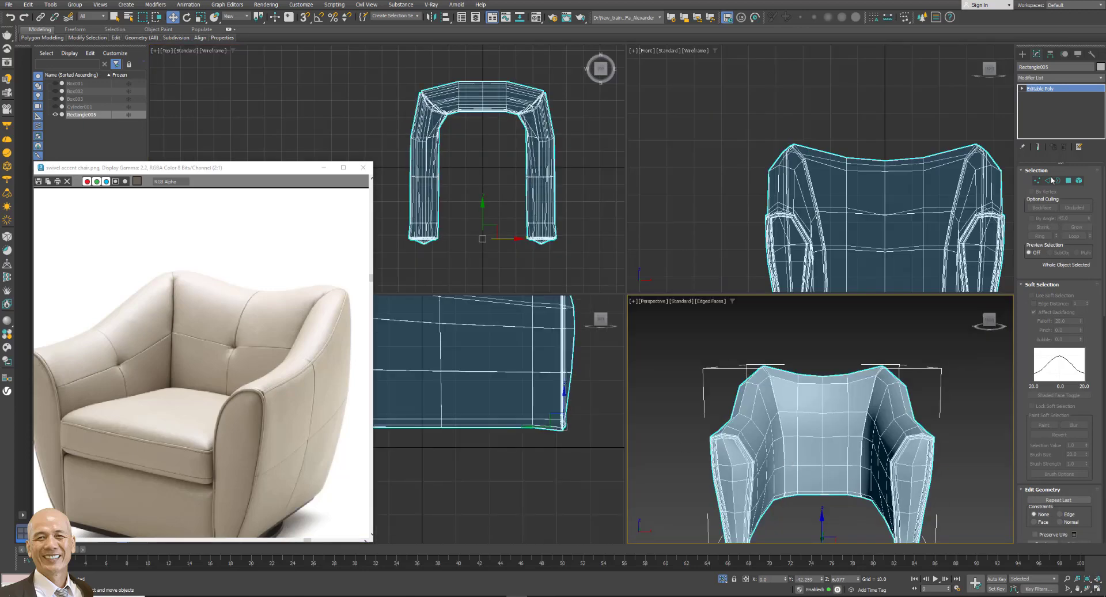
key(1)
scroll(542, 482, down, 2)
drag(520, 430, 555, 396)
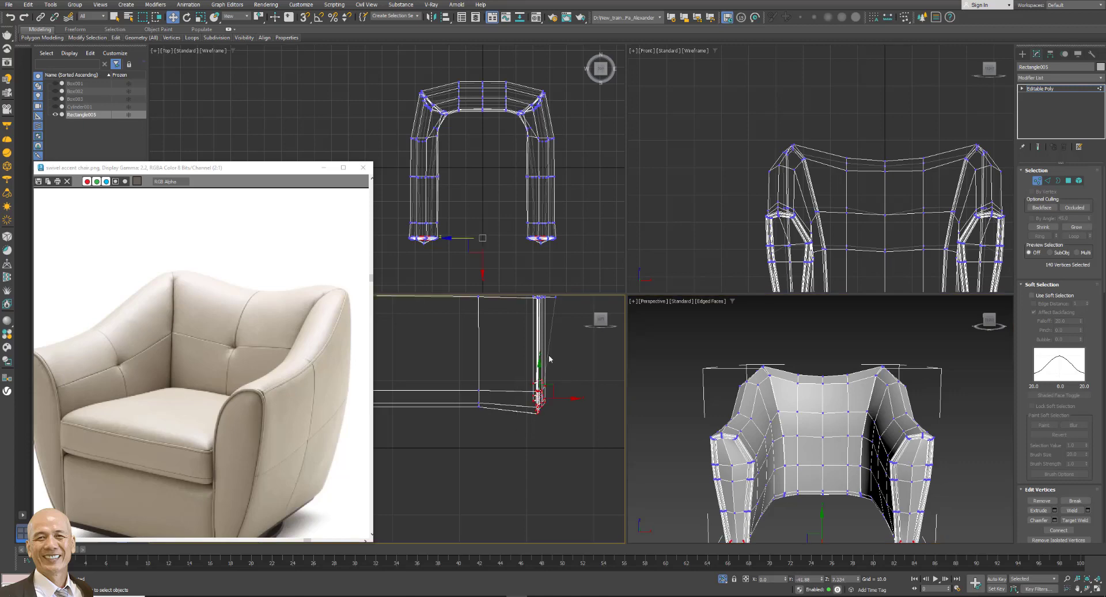
click(828, 378)
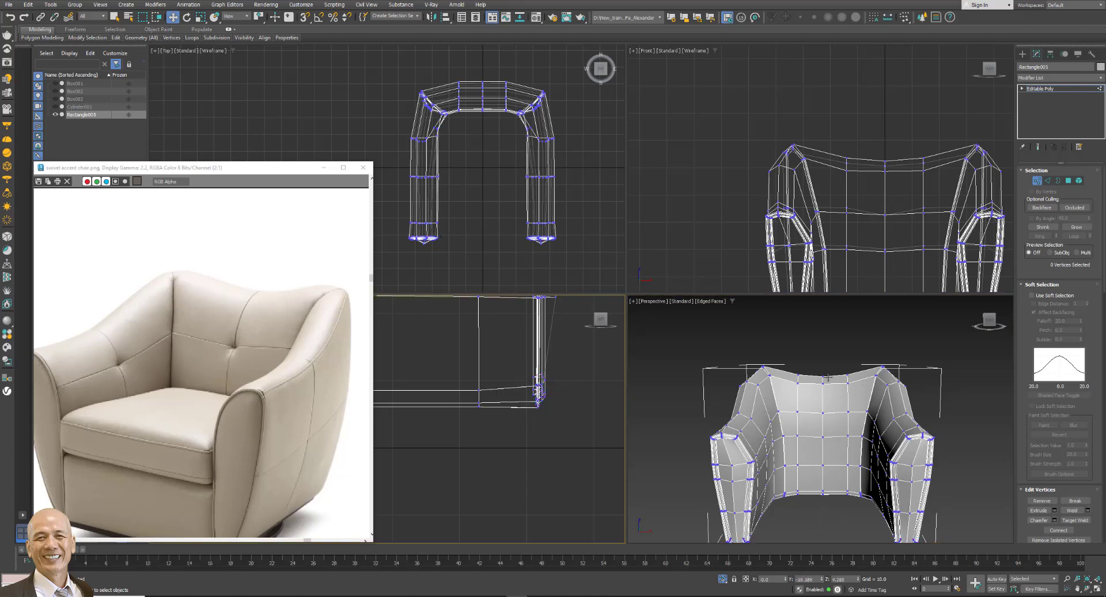
click(1037, 181)
alt+middle_drag(839, 439, 882, 429)
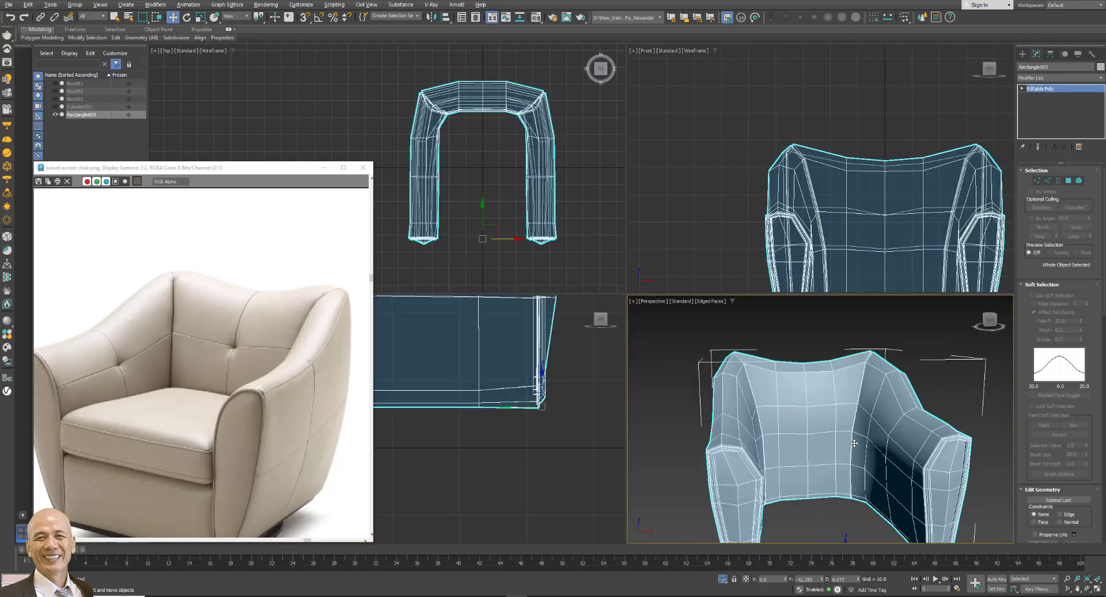
Add a MeshSmooth modifier with the Classic subdivision method.
click(1060, 77)
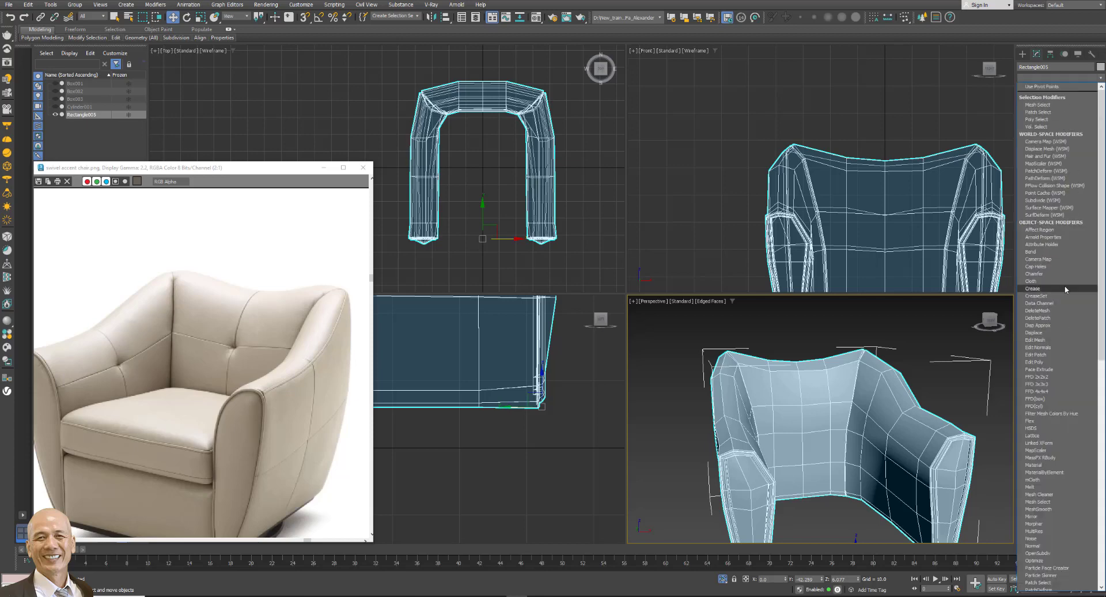
key(m)
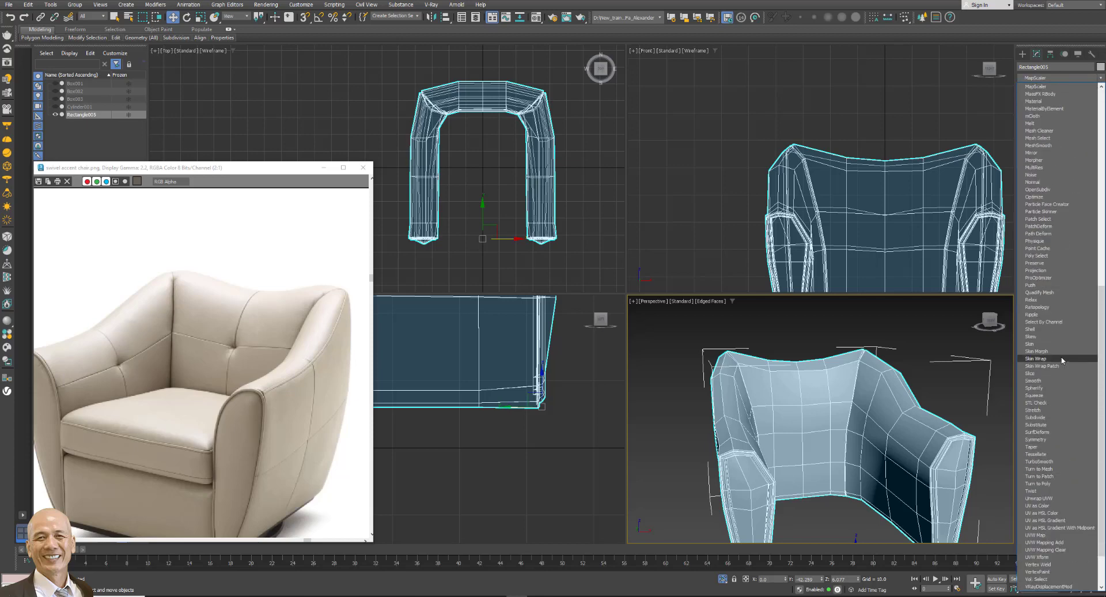
click(1042, 145)
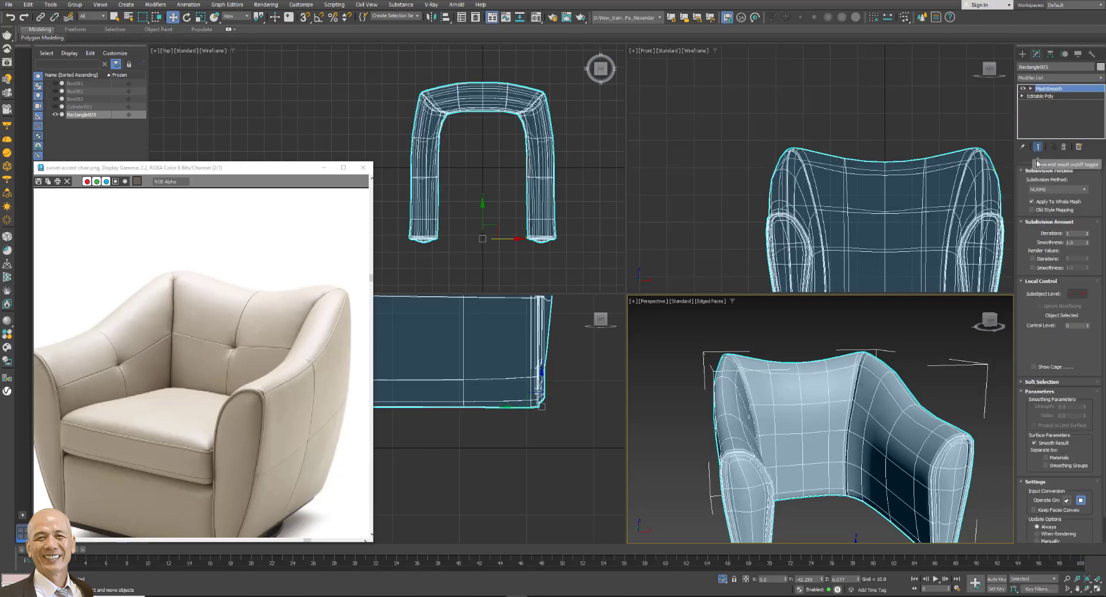
click(1056, 189)
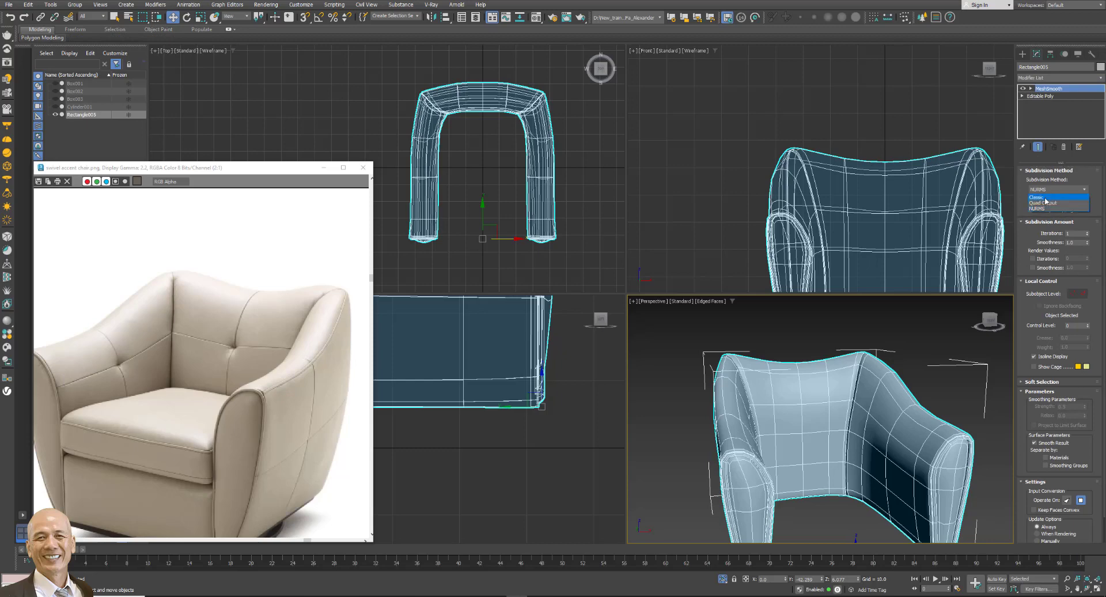
click(1040, 197)
Inspect the smoothed chair in a maximized Perspective view, then delete MeshSmooth.
middle_drag(958, 411, 940, 403)
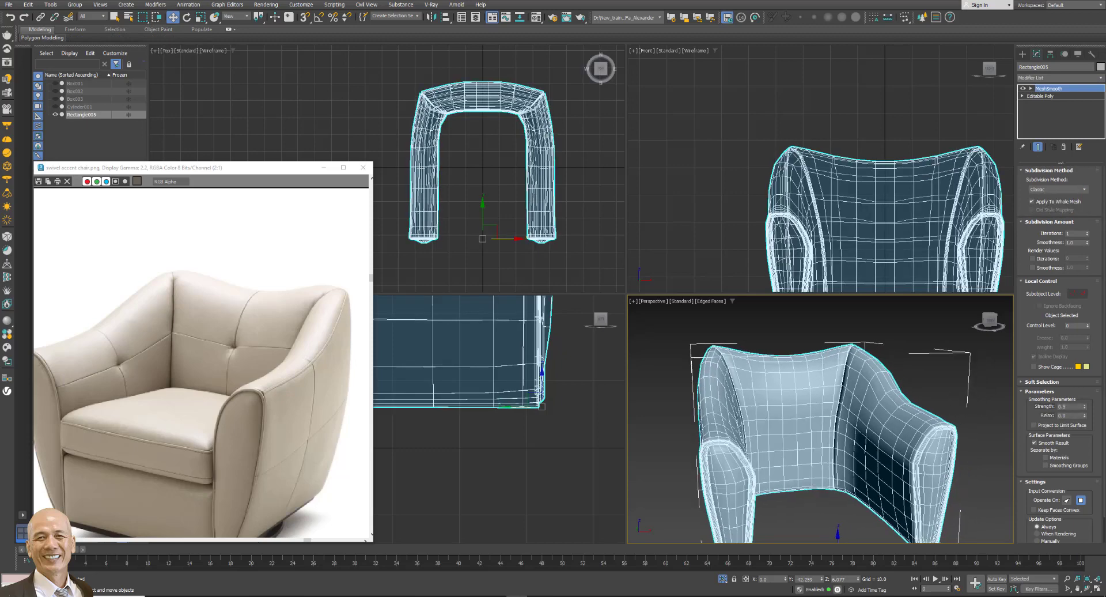
click(1097, 589)
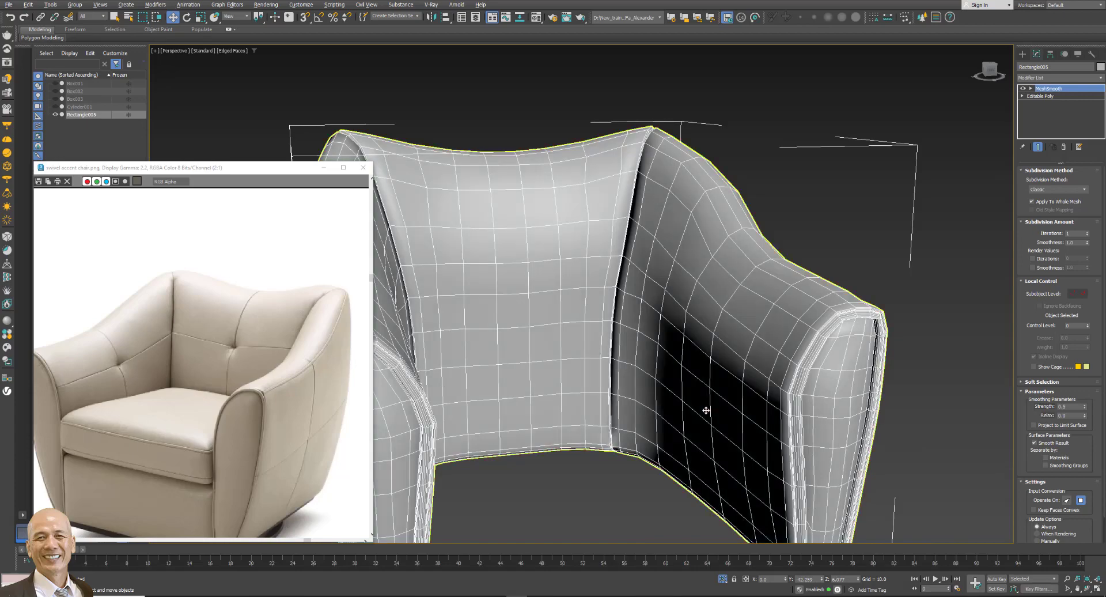
scroll(720, 415, up, 5)
mouse_move(730, 422)
alt+middle_down()
mouse_move(724, 451)
mouse_move(731, 420)
mouse_move(753, 420)
mouse_move(647, 405)
mouse_move(746, 422)
alt+middle_up()
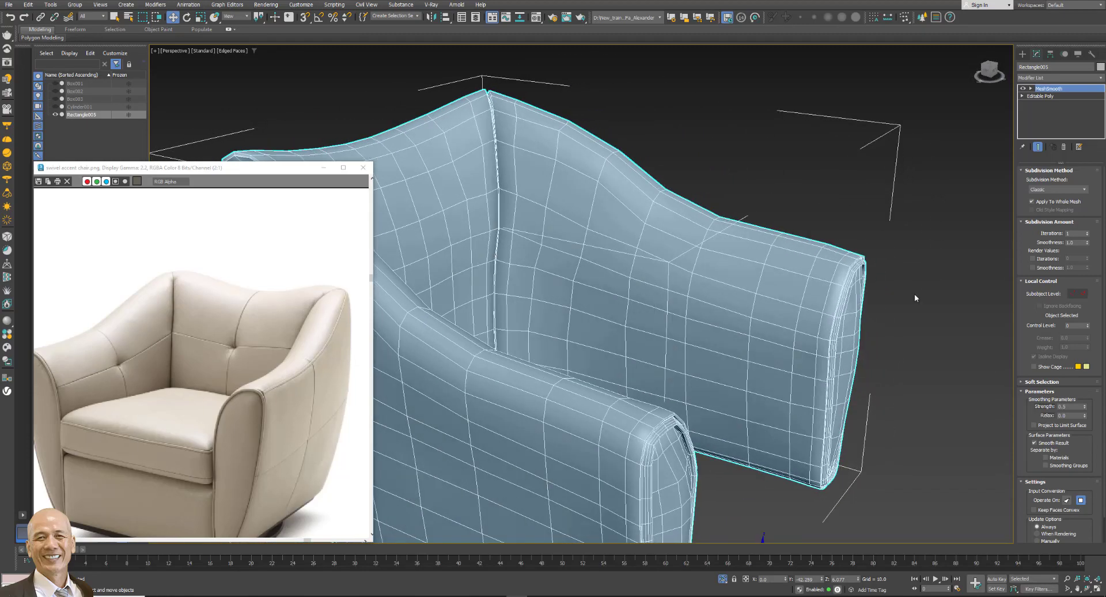
click(1064, 148)
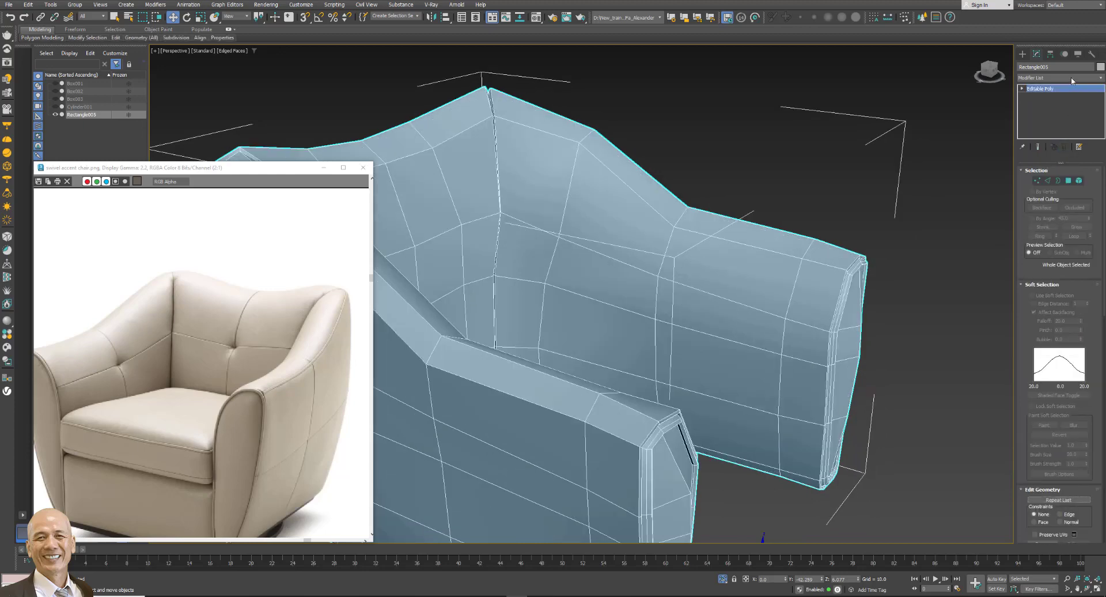
Add a TurboSmooth modifier to the chair shell and collapse the modifier stack.
click(1066, 77)
scroll(1073, 159, down, 10)
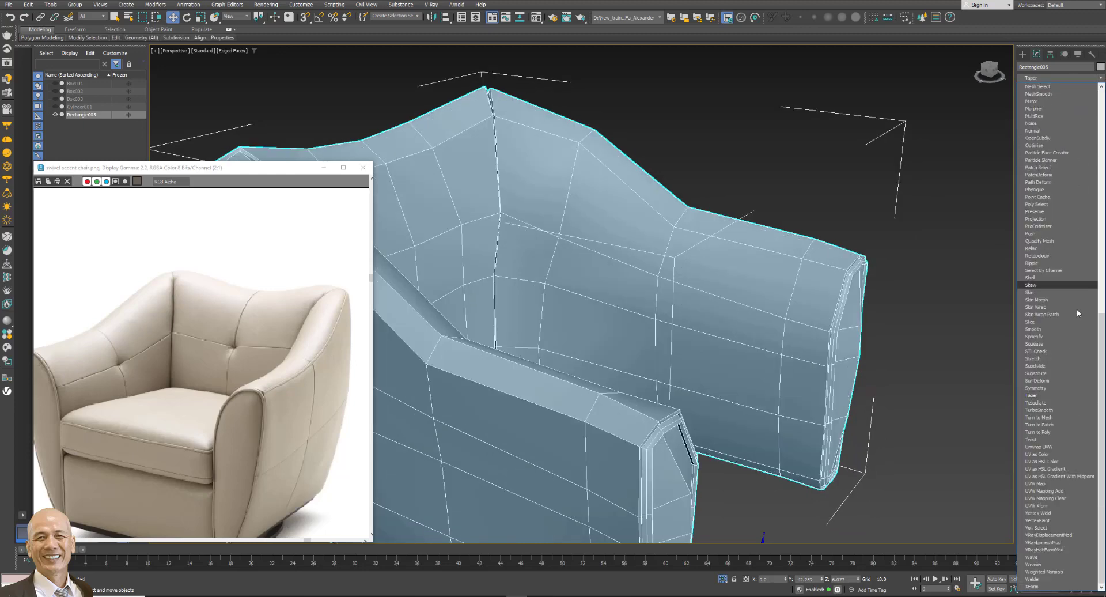
click(1059, 410)
mouse_move(928, 375)
alt+middle_down()
mouse_move(877, 337)
mouse_move(867, 311)
alt+middle_up()
scroll(881, 318, down, 5)
scroll(866, 310, up, 5)
right_click(1081, 96)
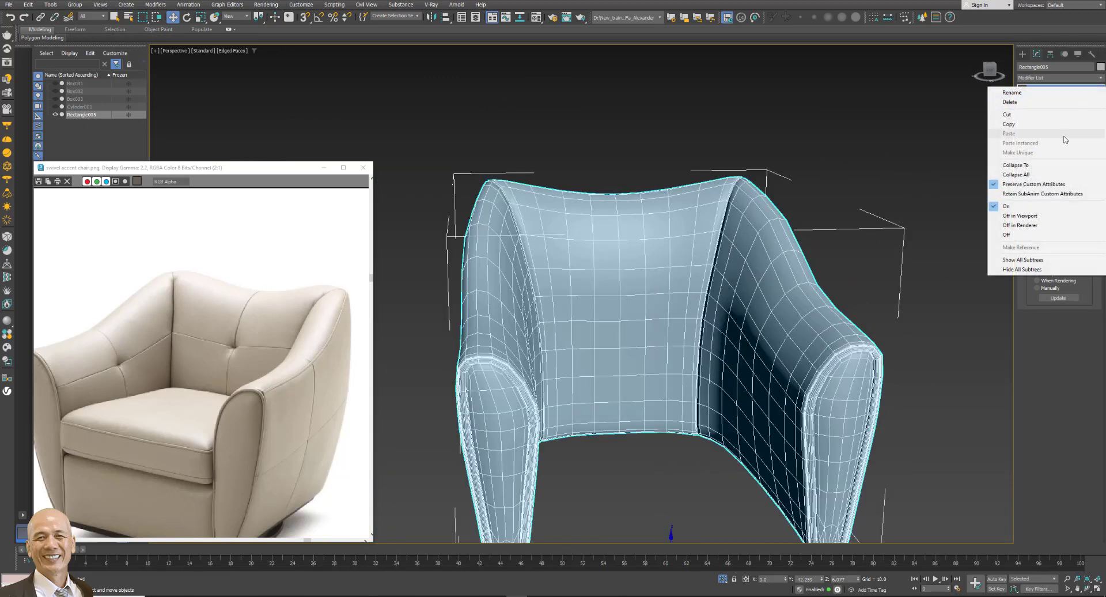
click(1030, 177)
click(599, 324)
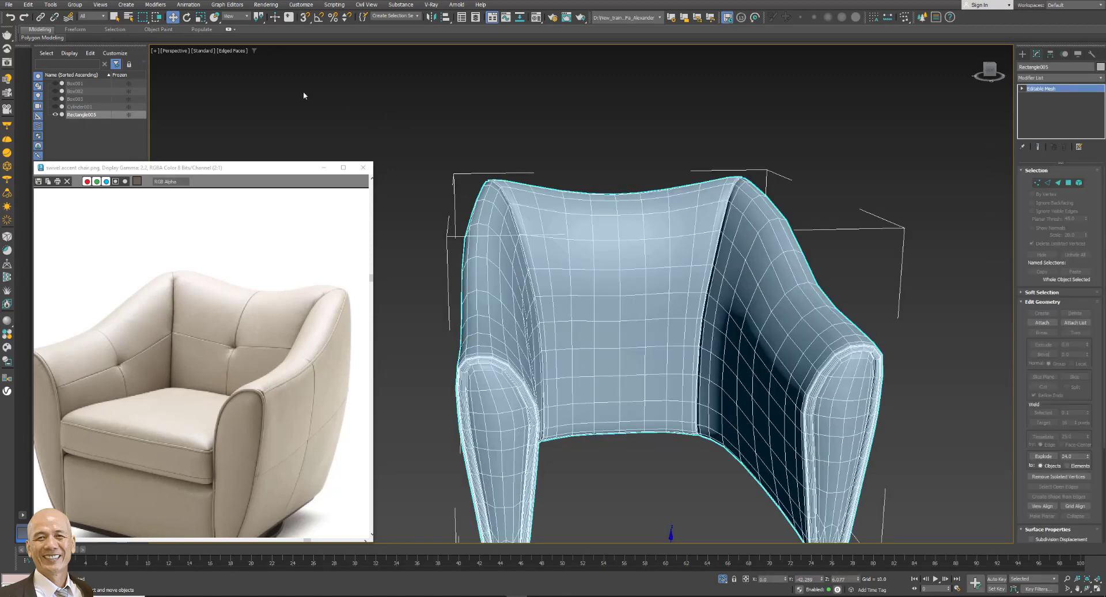
Apply a Relax modifier with 20 iterations to smooth the chair shell.
key(q)
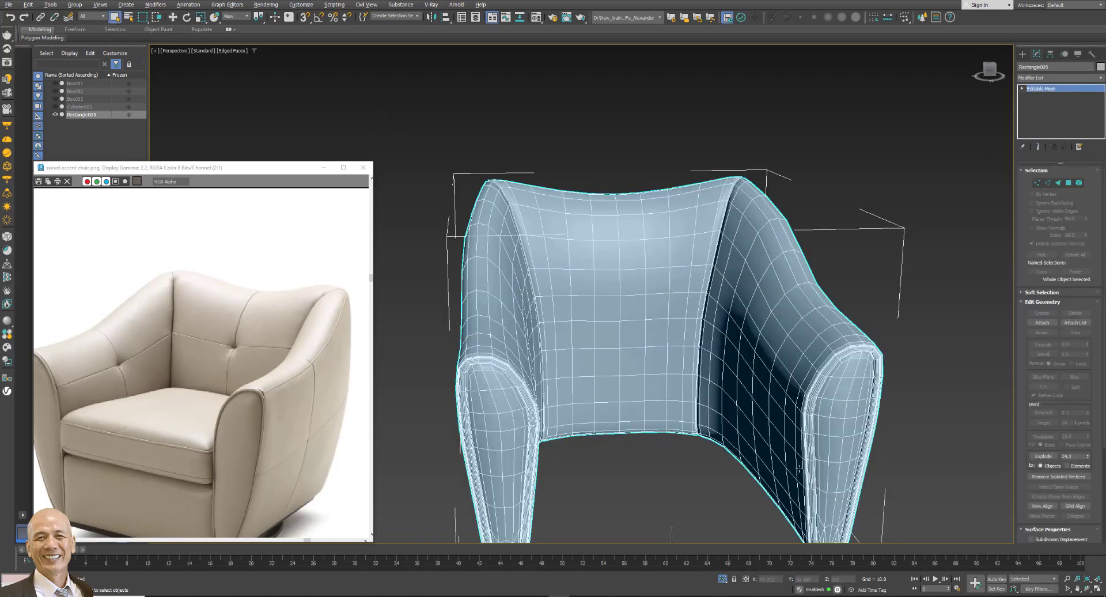
middle_drag(763, 486, 727, 414)
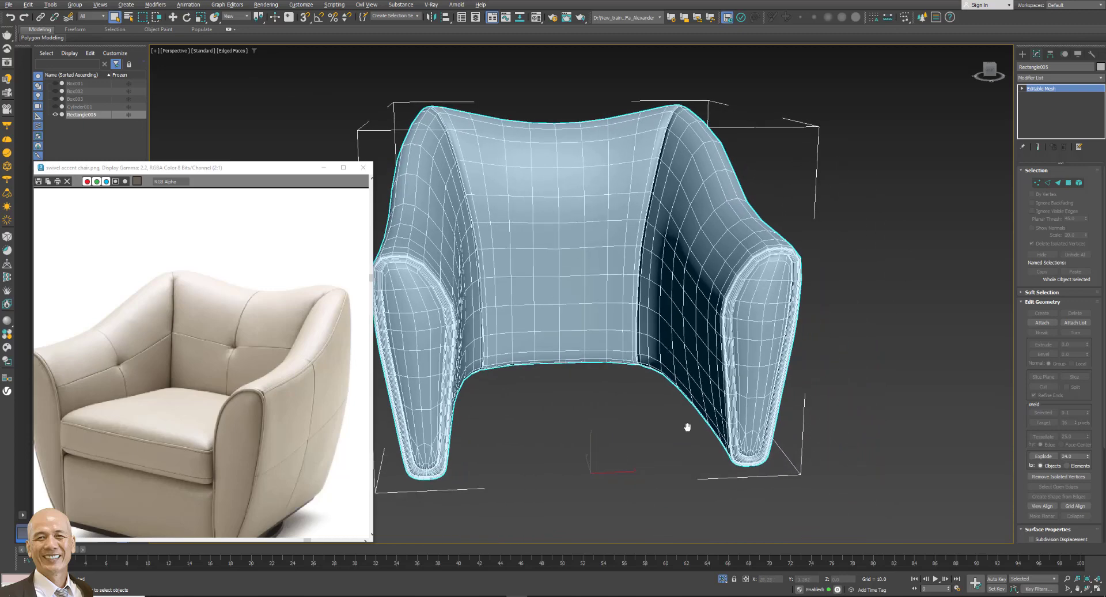
alt+middle_drag(630, 364, 638, 376)
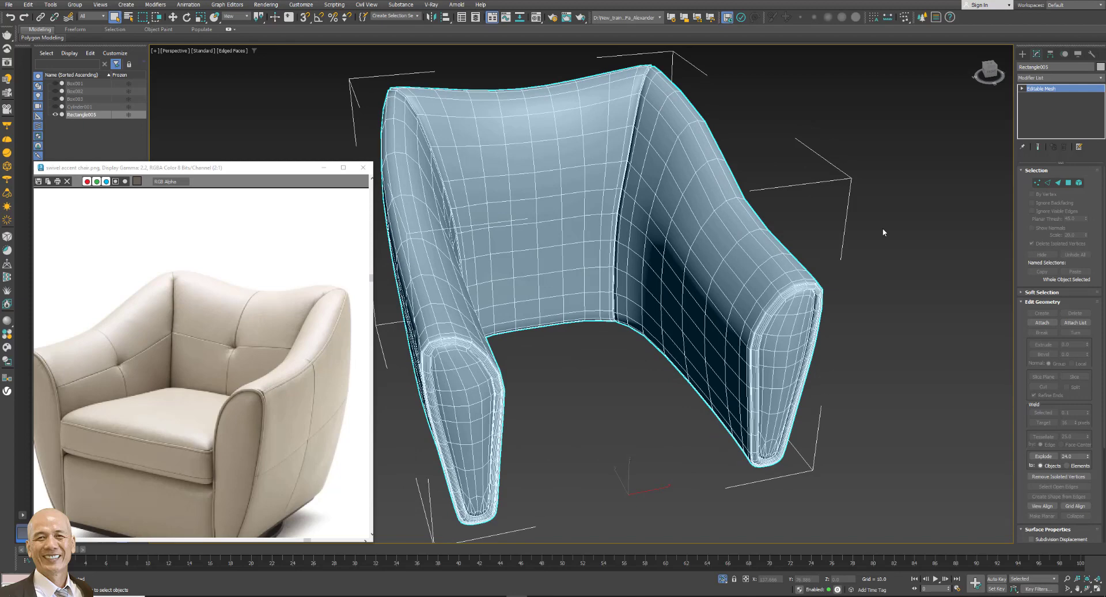
click(1064, 78)
scroll(1067, 183, down, 1)
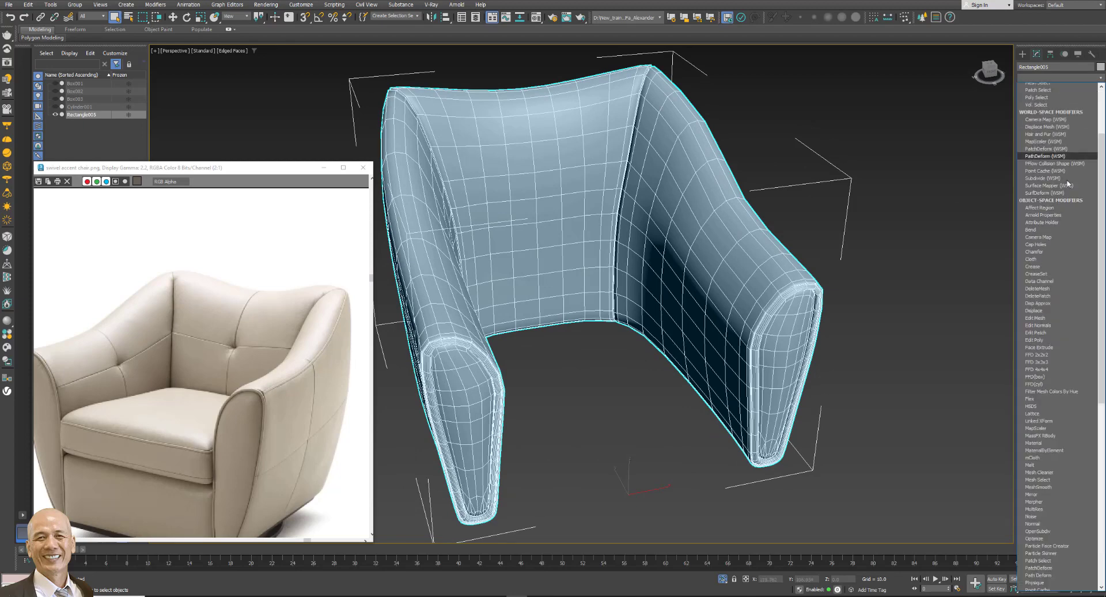
key(r)
click(1043, 248)
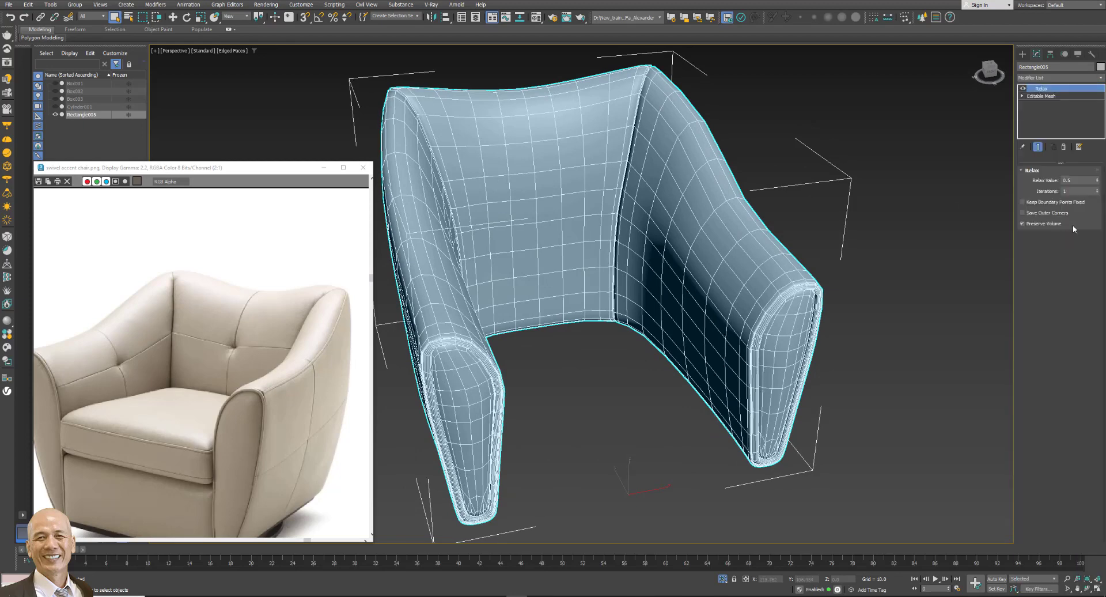
drag(1097, 190, 1099, 188)
mouse_move(802, 294)
alt+middle_down()
mouse_move(670, 297)
mouse_move(796, 292)
alt+middle_up()
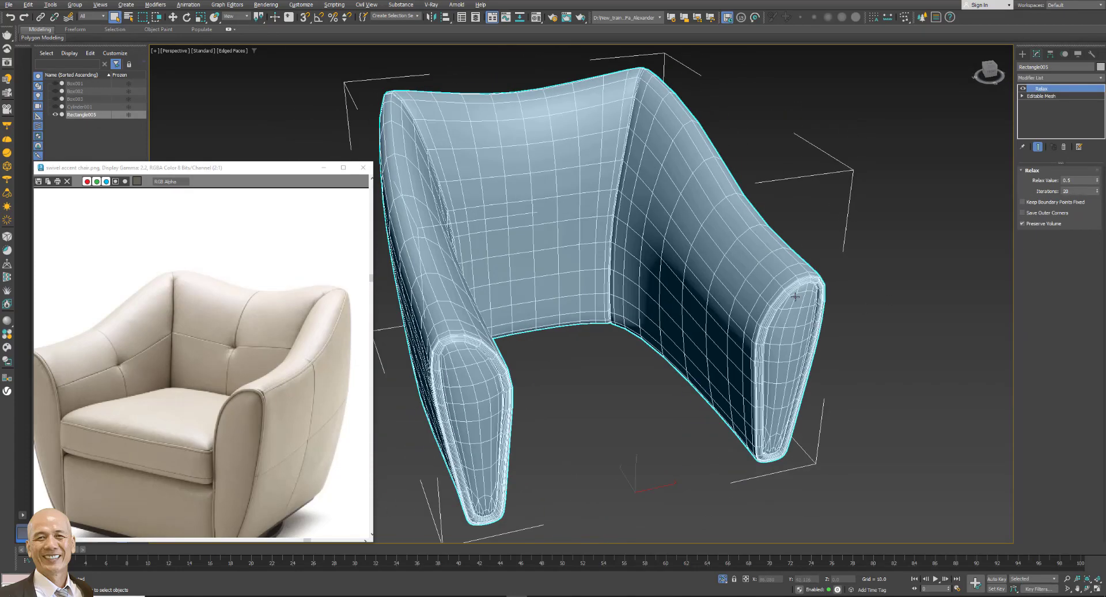
Convert the relaxed chair shell to an Editable Poly.
right_click(1087, 89)
click(806, 239)
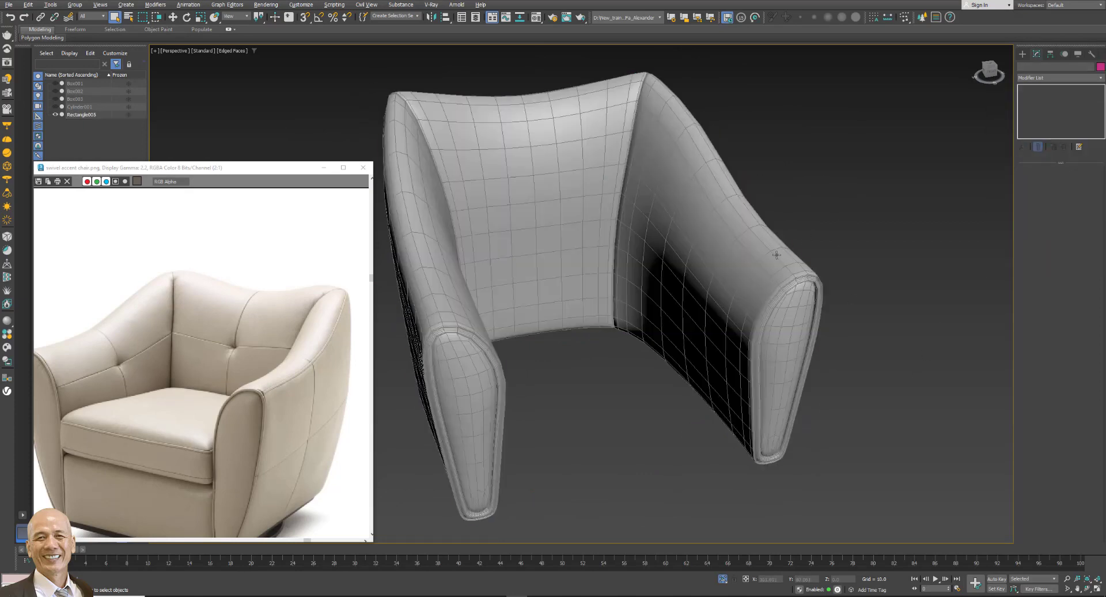
right_click(850, 256)
mouse_move(808, 365)
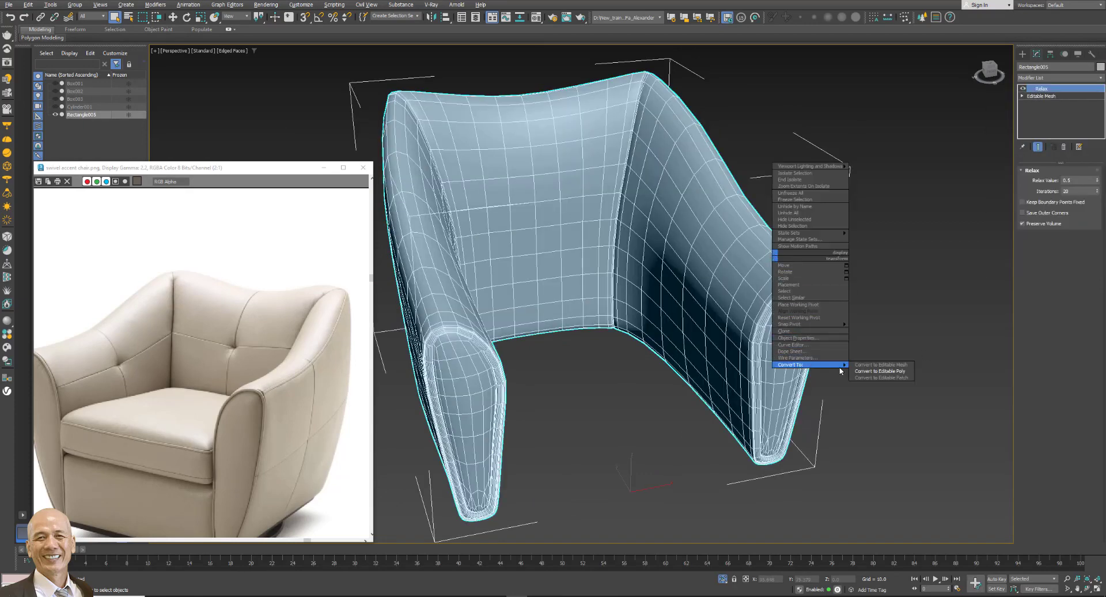
click(879, 371)
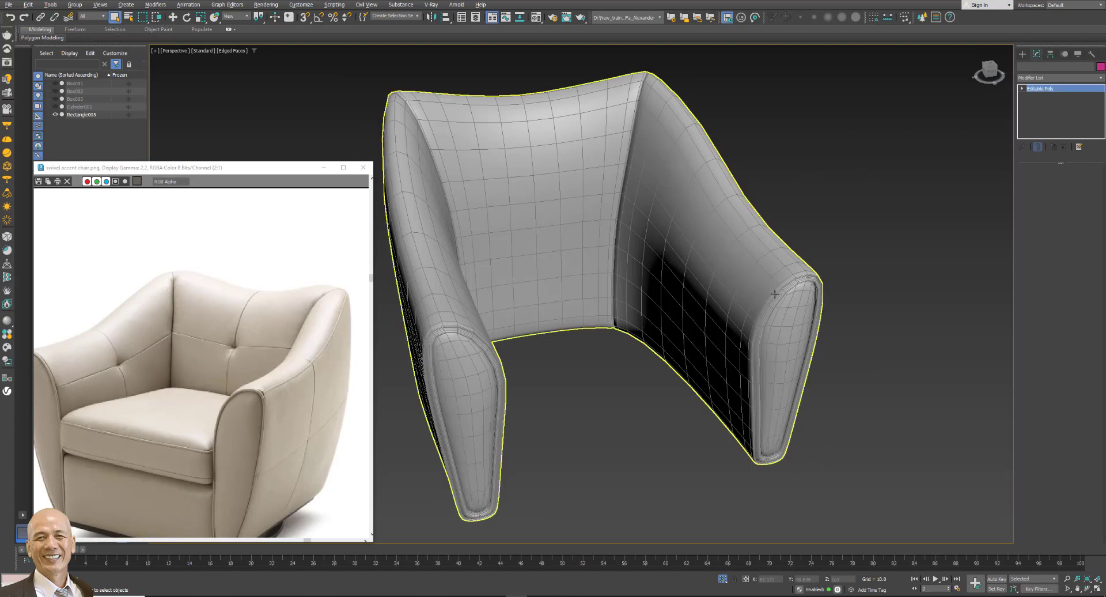
Connect the side tuft's centre vertex to four surrounding vertices with new edges.
click(777, 294)
mouse_move(777, 295)
alt+middle_down()
mouse_move(739, 277)
mouse_move(674, 358)
alt+middle_up()
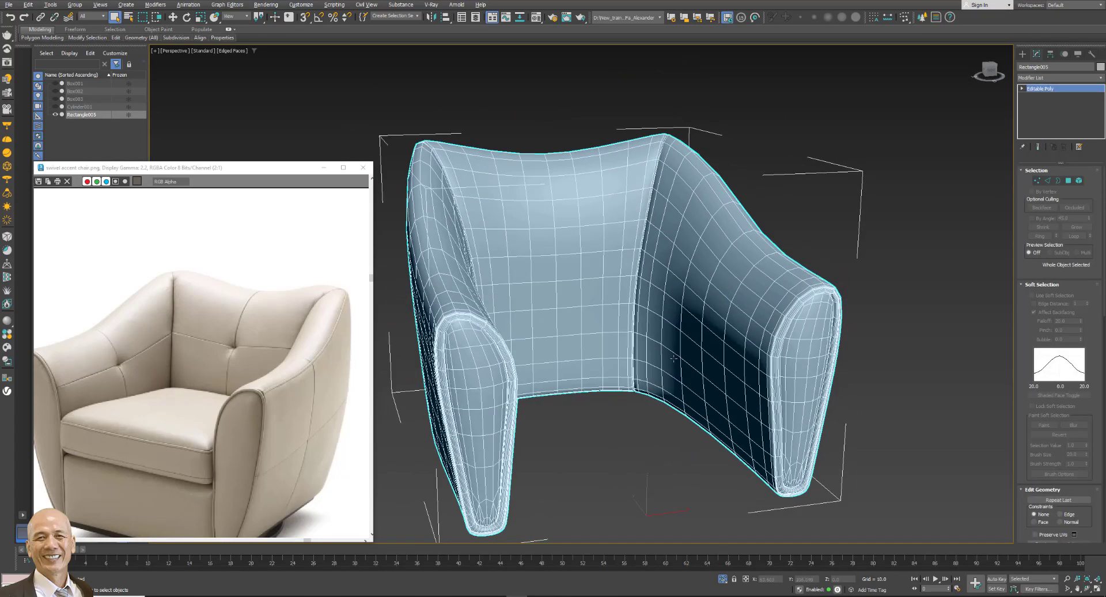
alt+middle_drag(590, 482, 695, 325)
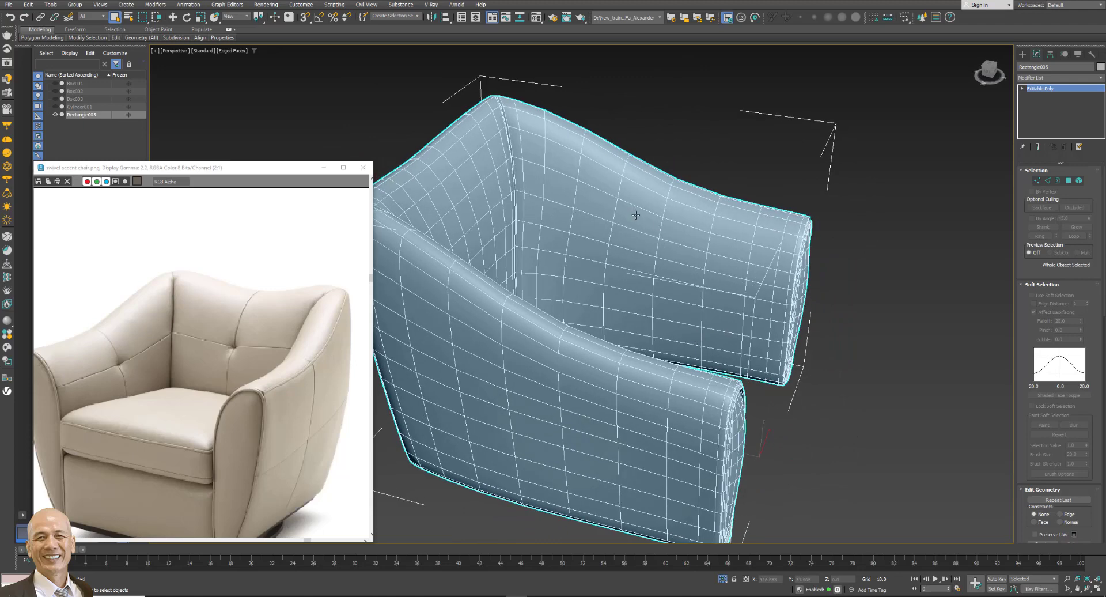
scroll(636, 216, up, 4)
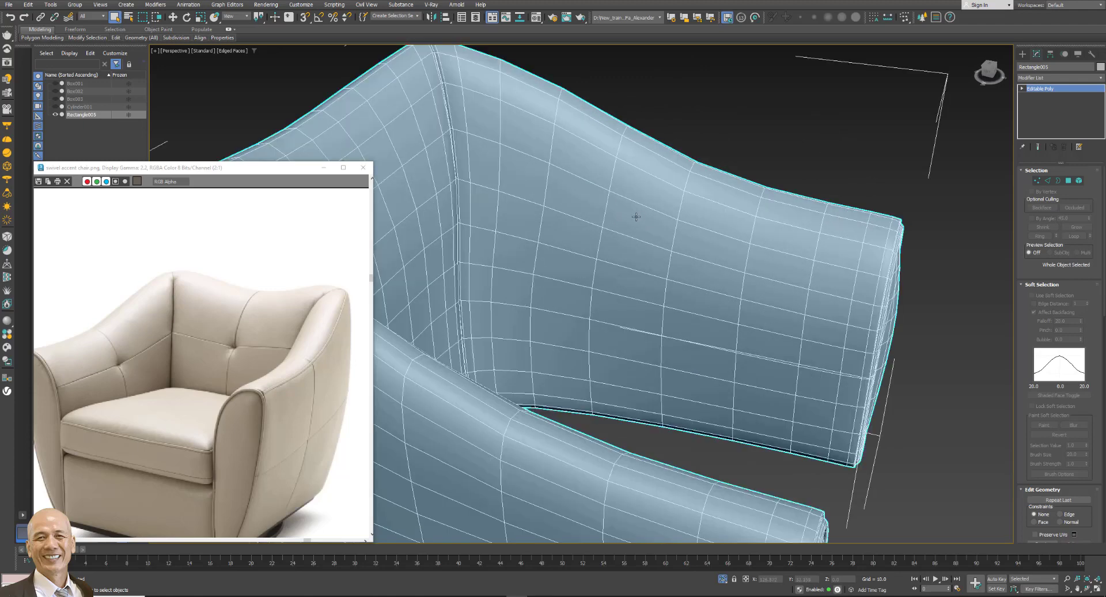
click(1038, 180)
click(602, 228)
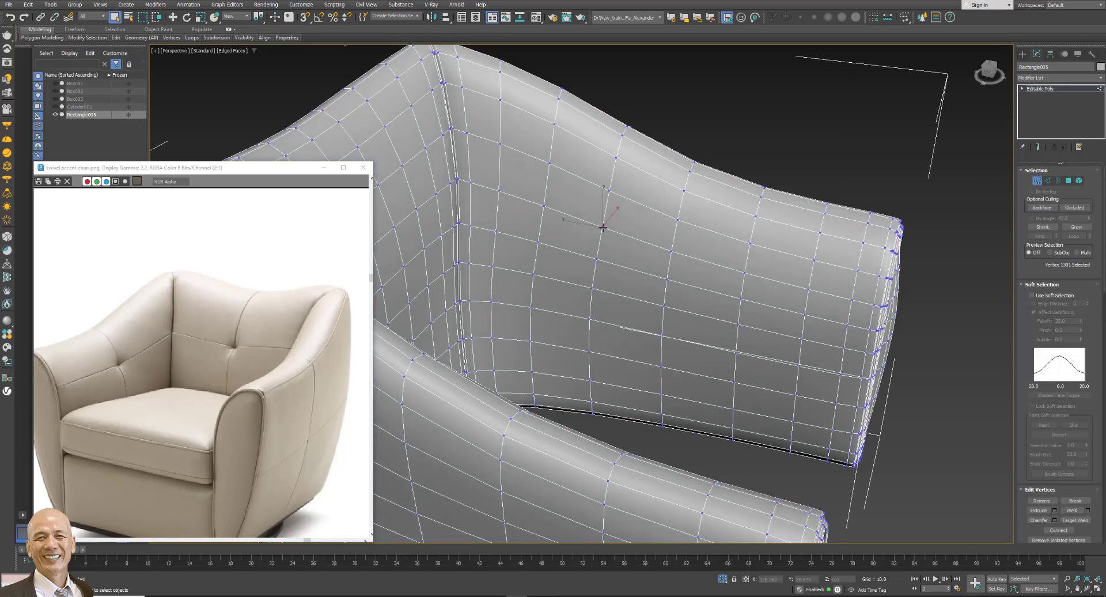
ctrl+click(677, 219)
ctrl+click(539, 242)
ctrl+click(550, 164)
ctrl+click(666, 279)
click(1059, 530)
Connect three vertices along one backrest diagonal with a new edge.
mouse_move(699, 264)
alt+middle_down()
mouse_move(655, 265)
mouse_move(634, 242)
mouse_move(804, 295)
mouse_move(617, 196)
alt+middle_up()
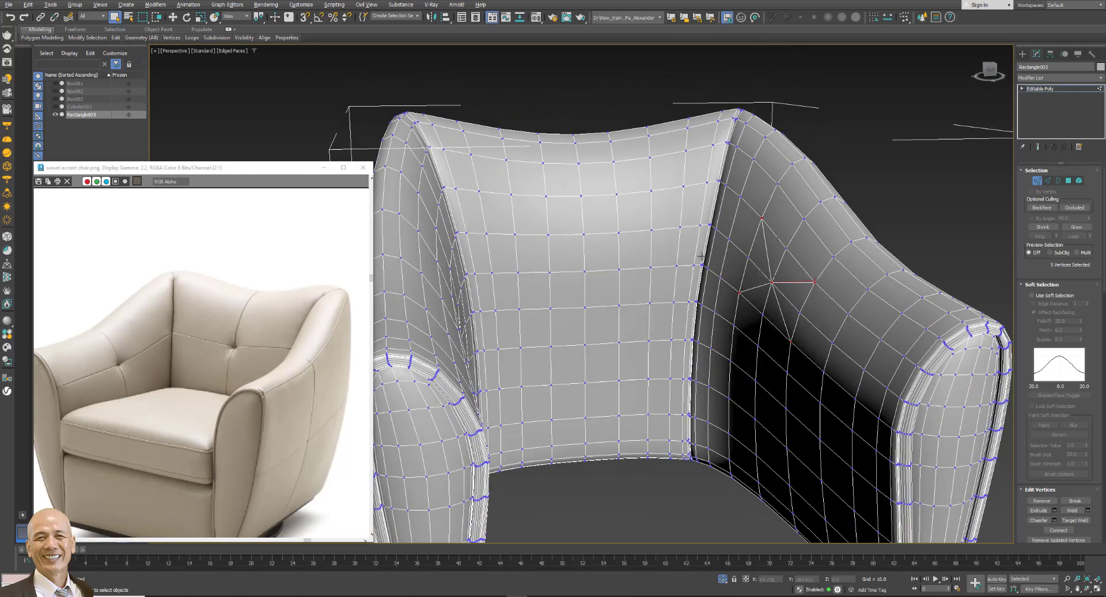
click(616, 195)
ctrl+click(583, 233)
ctrl+click(550, 270)
click(1058, 530)
Connect the three vertices on the opposite backrest diagonal to complete the star.
click(546, 196)
ctrl+click(583, 233)
ctrl+click(619, 269)
click(1060, 529)
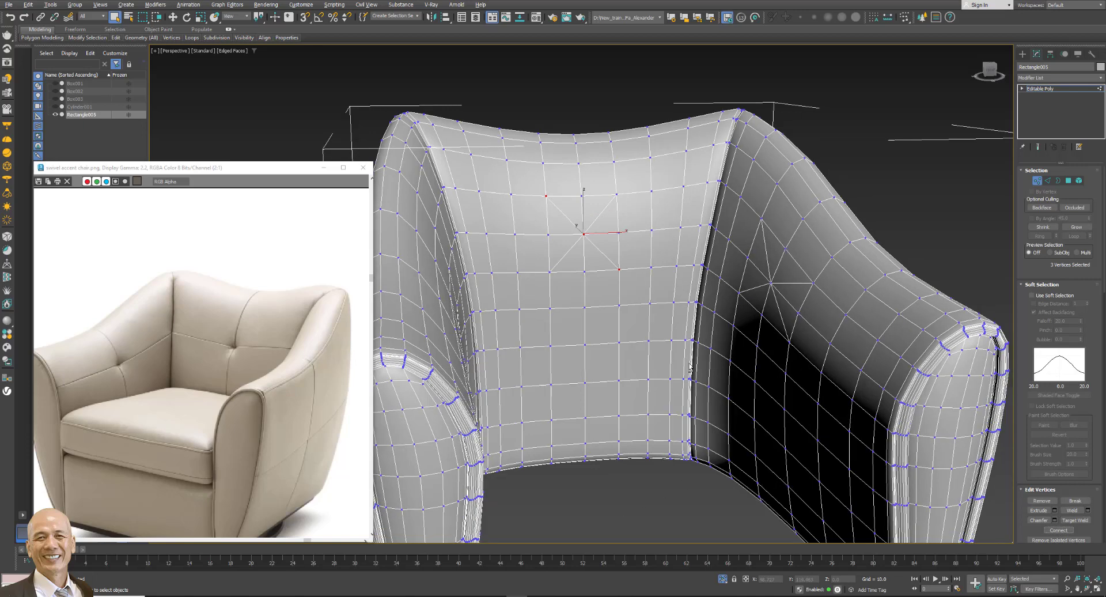
mouse_move(1015, 426)
alt+middle_down()
mouse_move(787, 327)
mouse_move(761, 328)
alt+middle_up()
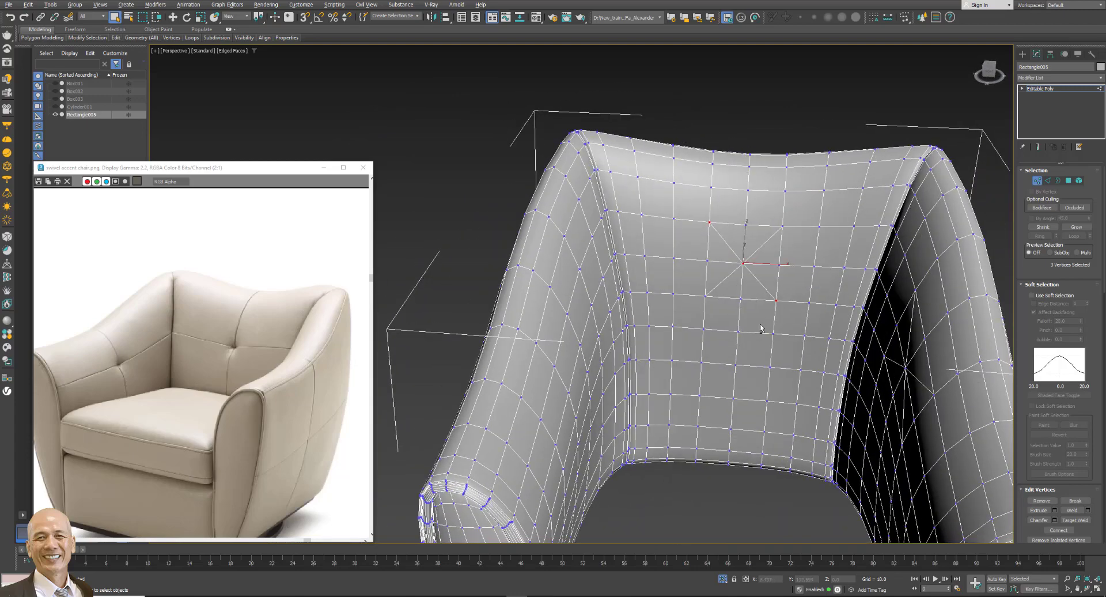
scroll(761, 328, down, 2)
scroll(759, 317, down, 3)
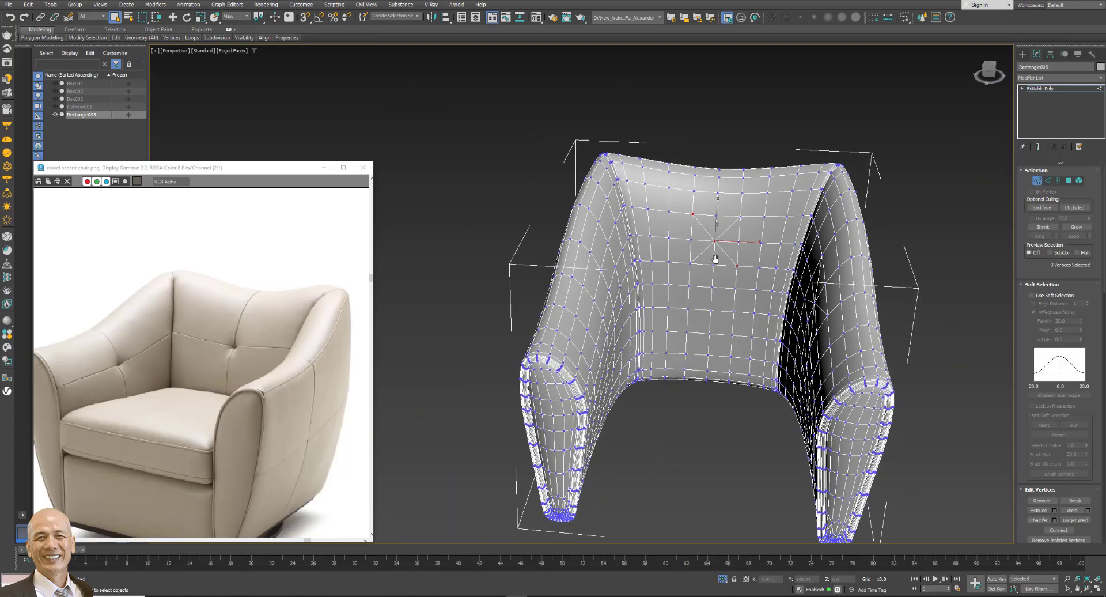
click(1068, 180)
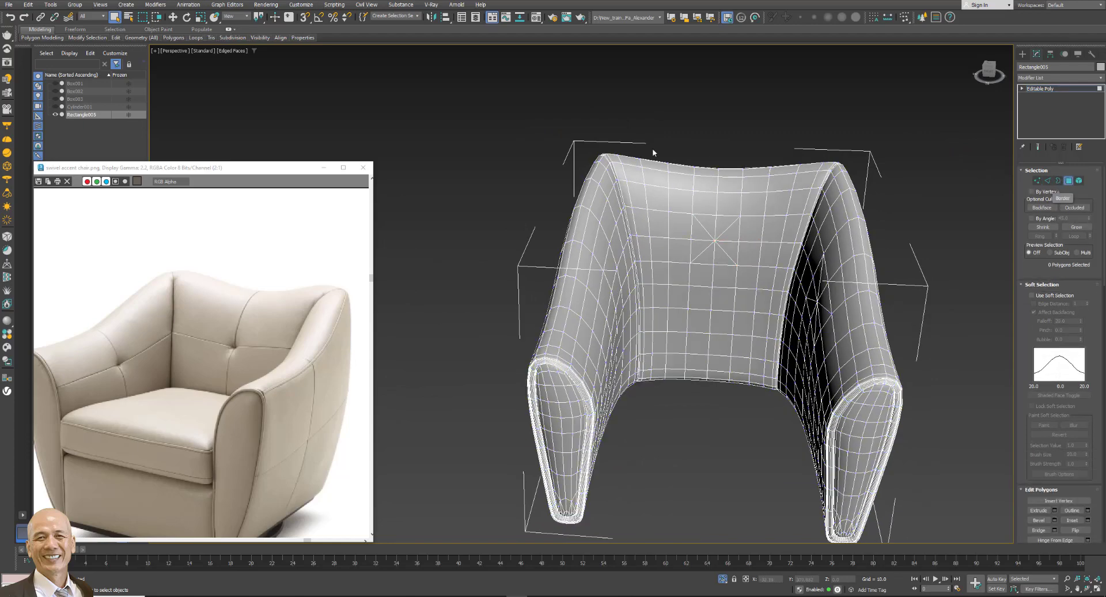
alt+middle_drag(570, 173, 547, 163)
drag(480, 137, 696, 539)
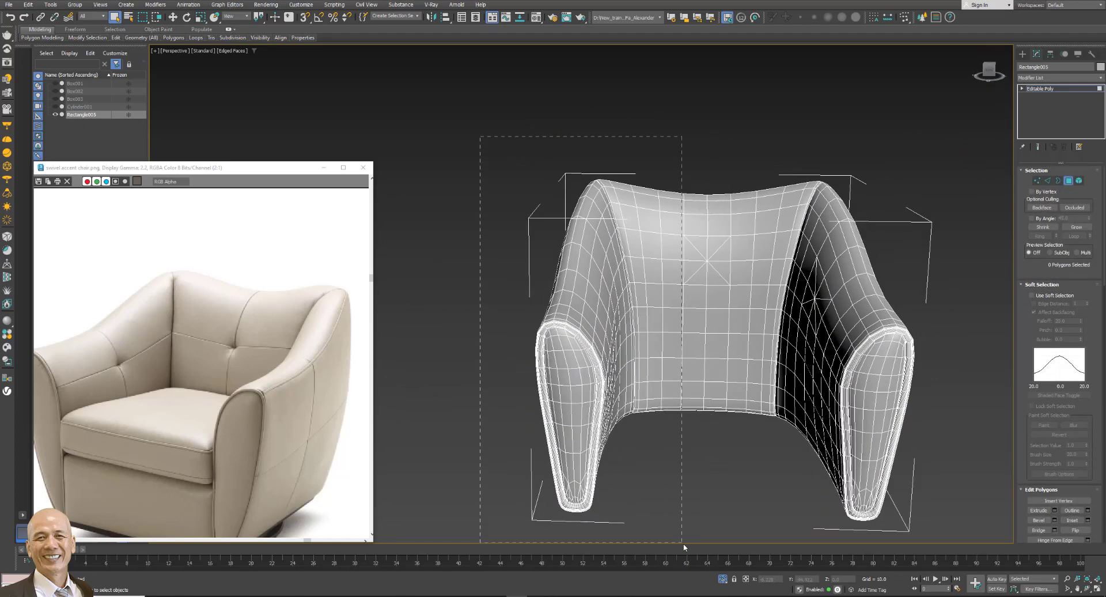
click(407, 15)
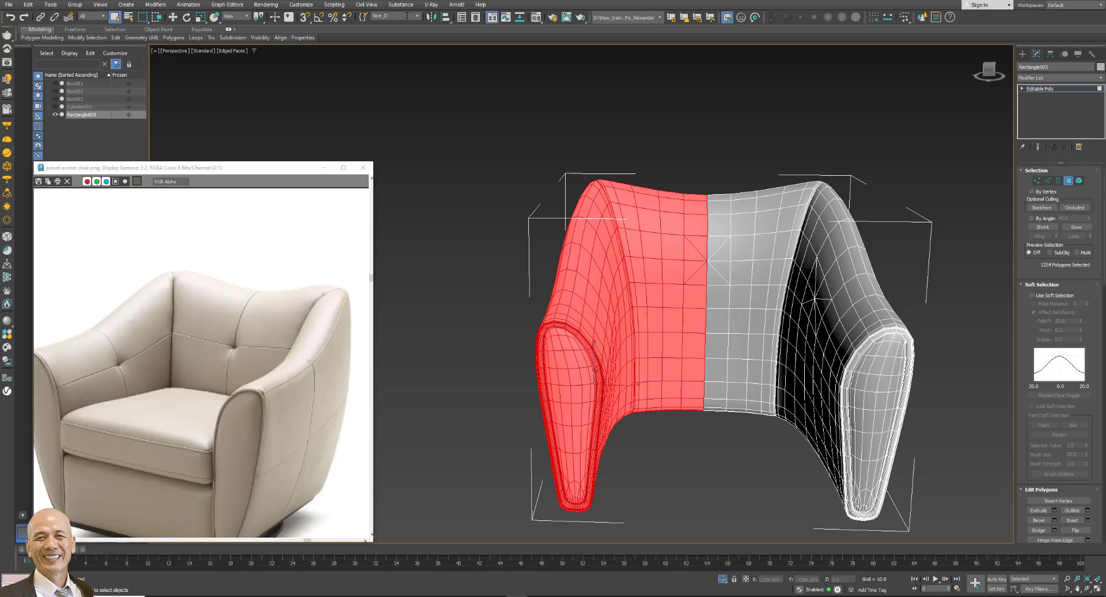
click(416, 81)
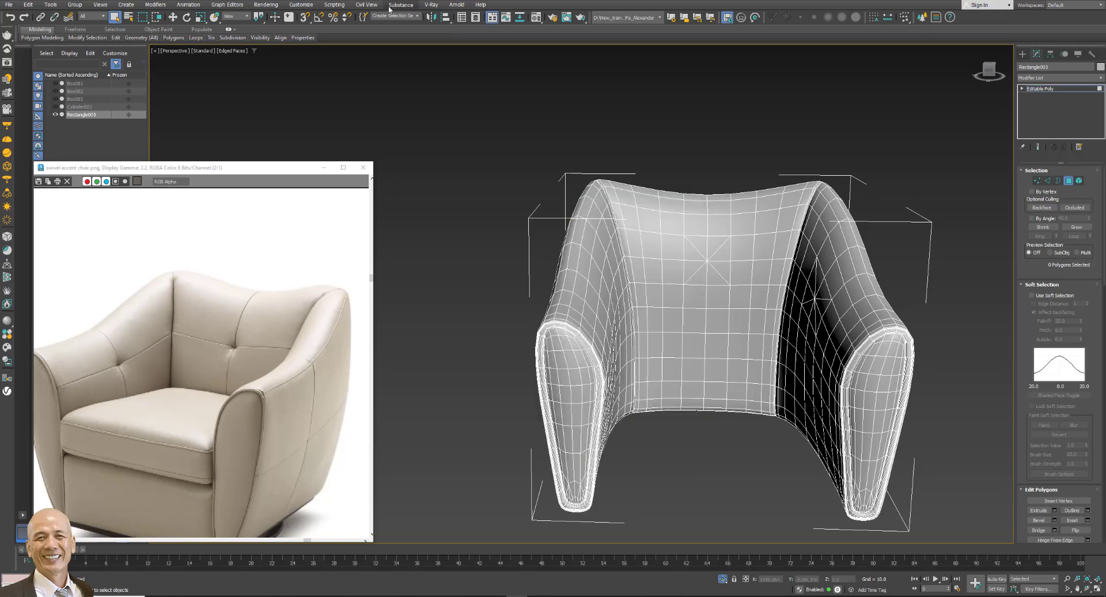
click(410, 16)
click(418, 20)
click(397, 26)
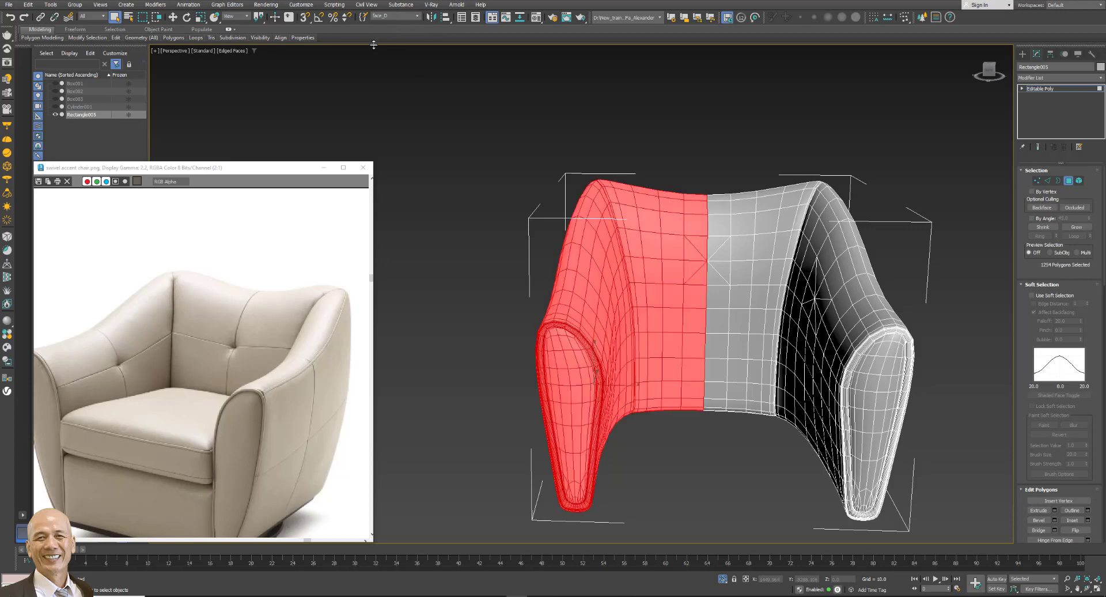
click(820, 105)
click(1068, 181)
scroll(608, 178, up, 2)
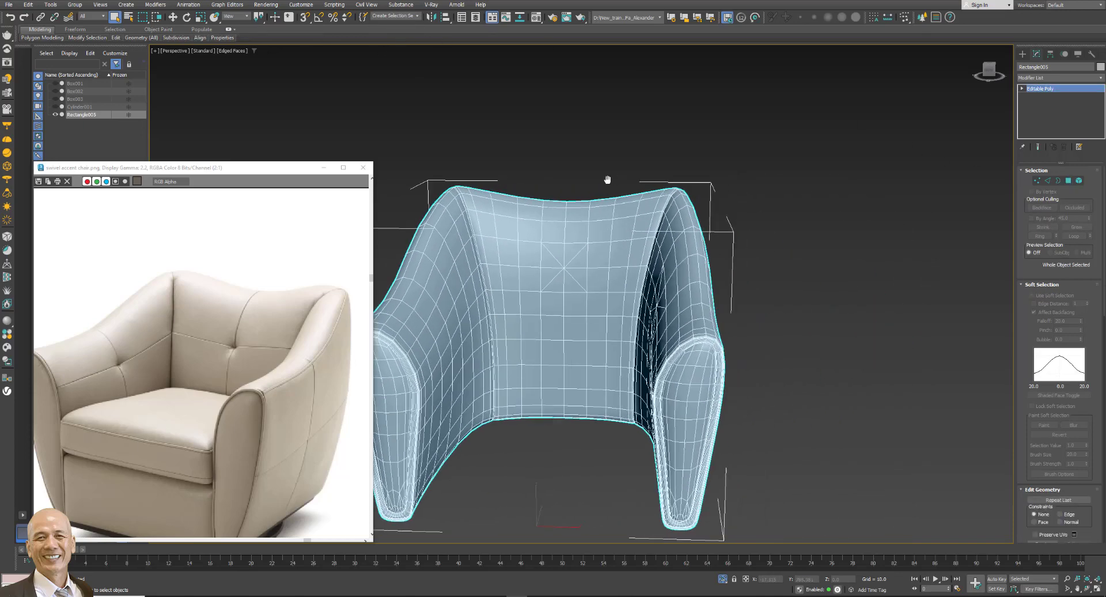
Chamfer the two backrest star-centre vertices with amount 1.161 and 0 segments.
scroll(631, 259, up, 4)
alt+middle_drag(631, 259, 785, 302)
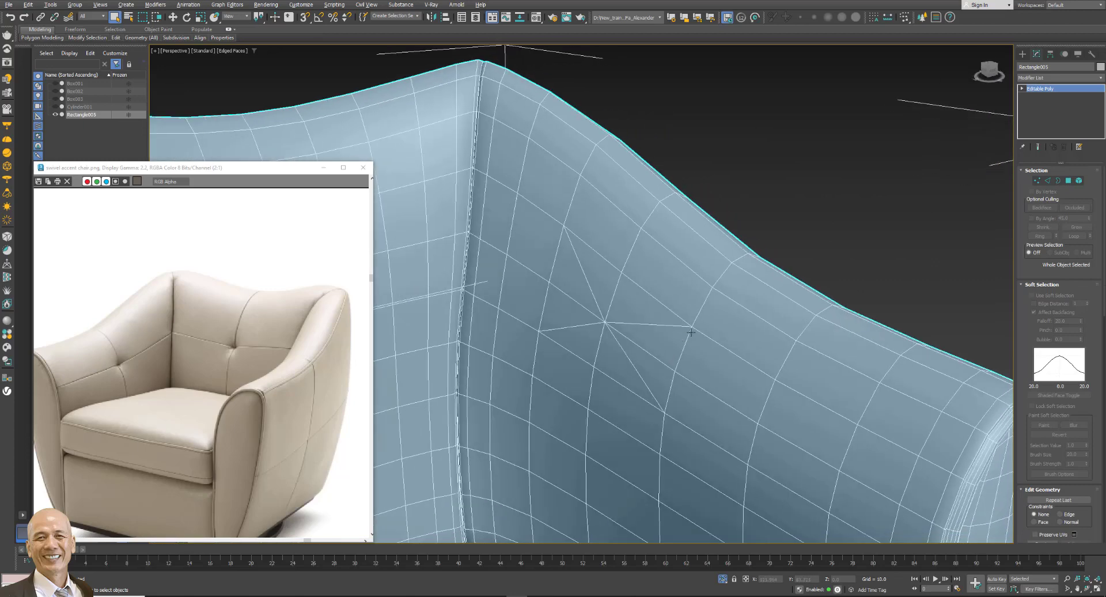
click(1041, 182)
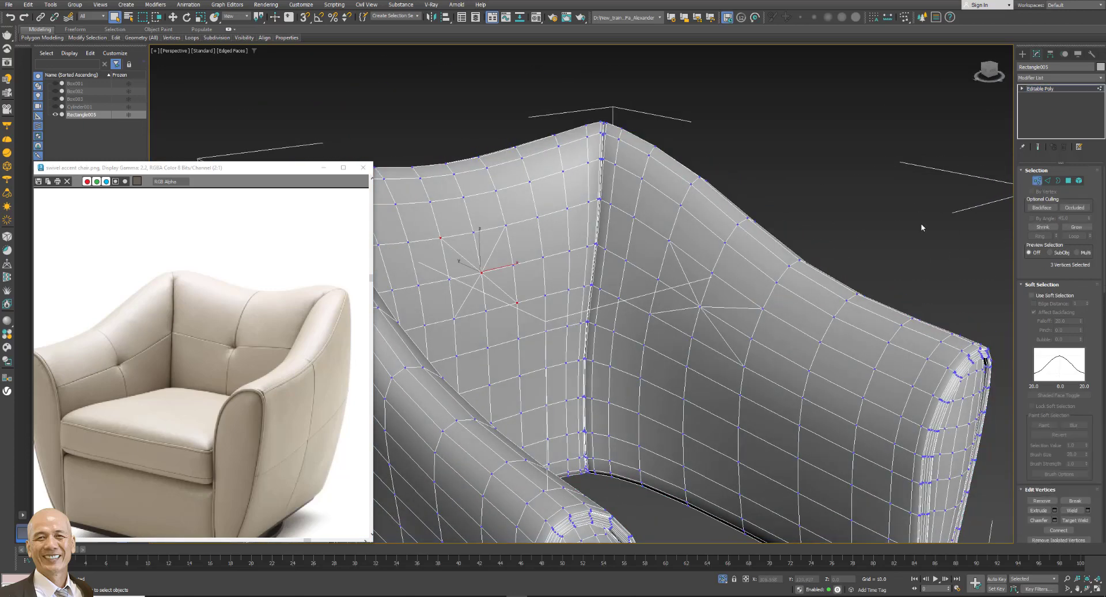
click(702, 306)
ctrl+click(480, 272)
click(1055, 521)
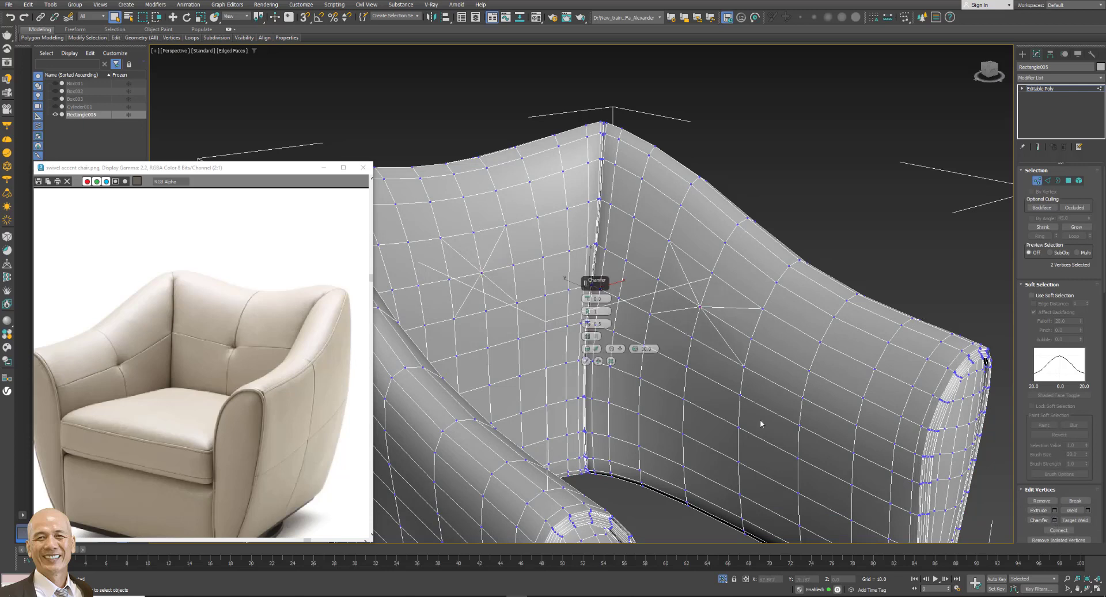
drag(589, 301, 591, 292)
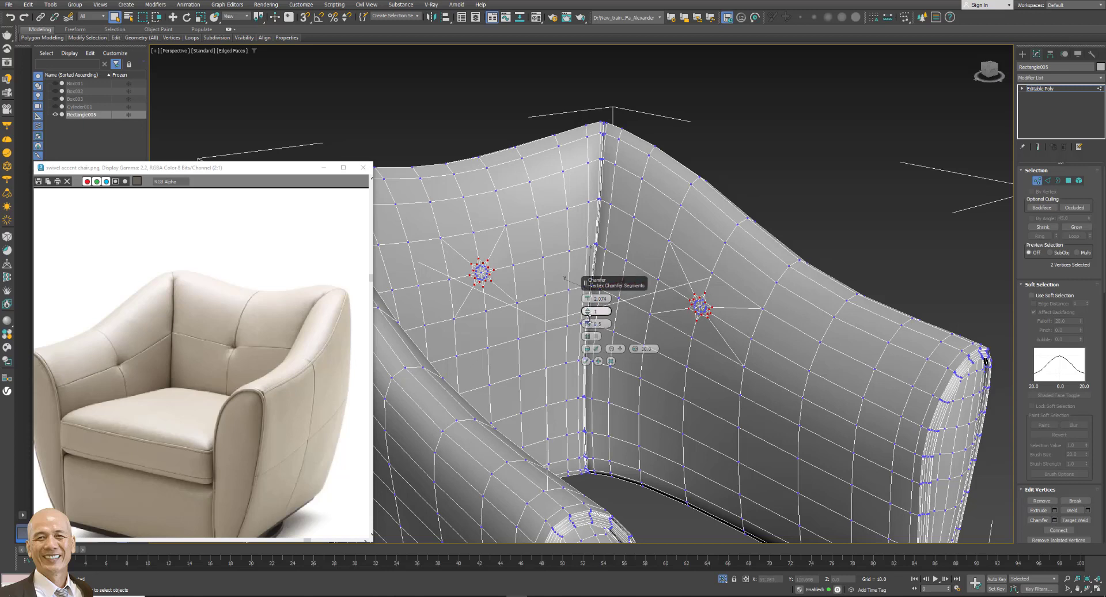
drag(588, 311, 588, 318)
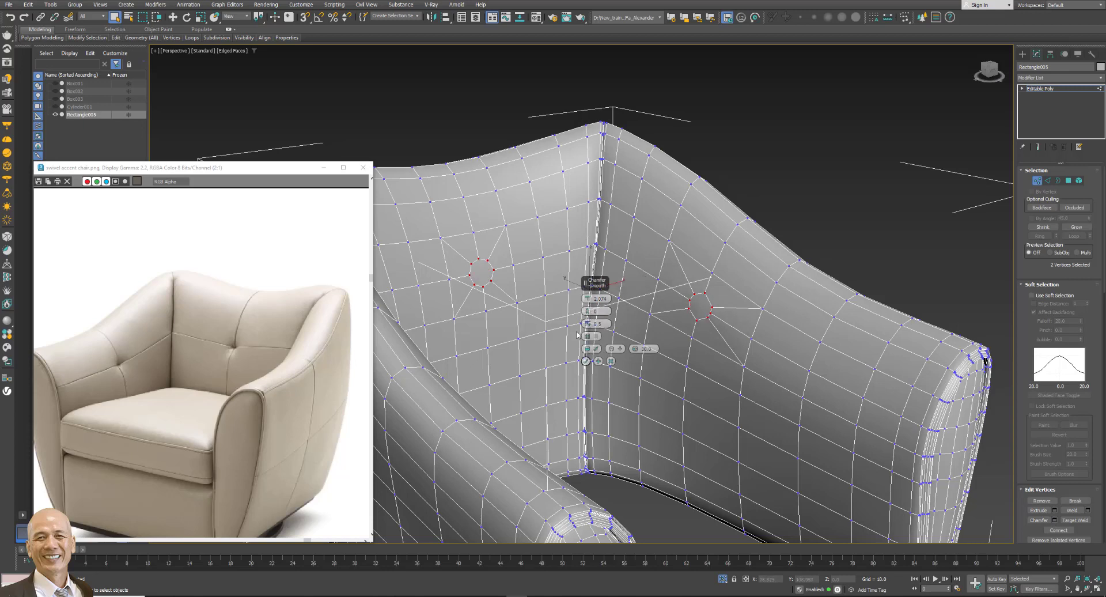
drag(589, 302, 589, 305)
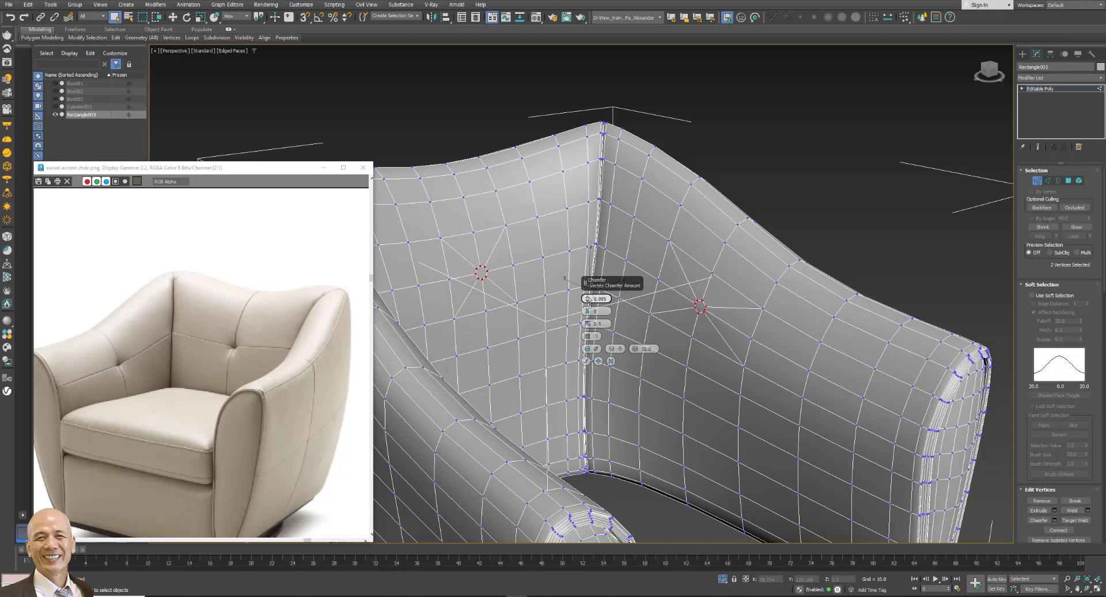
click(586, 360)
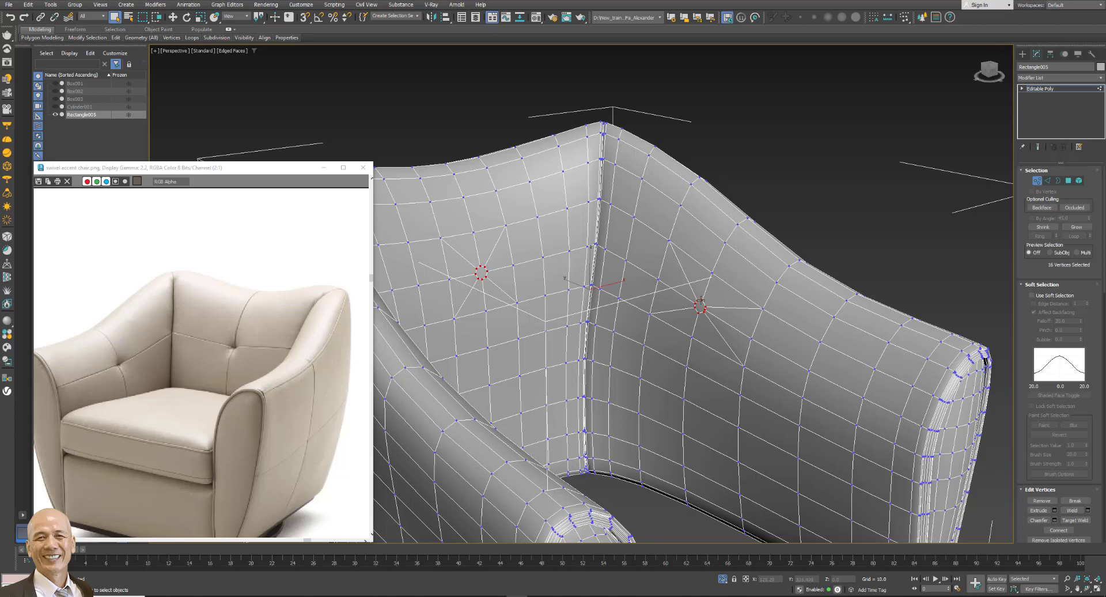
Select a ring vertex and slide it right and down along its edges.
scroll(702, 301, up, 5)
scroll(715, 332, up, 3)
scroll(716, 333, up, 2)
scroll(736, 326, down, 2)
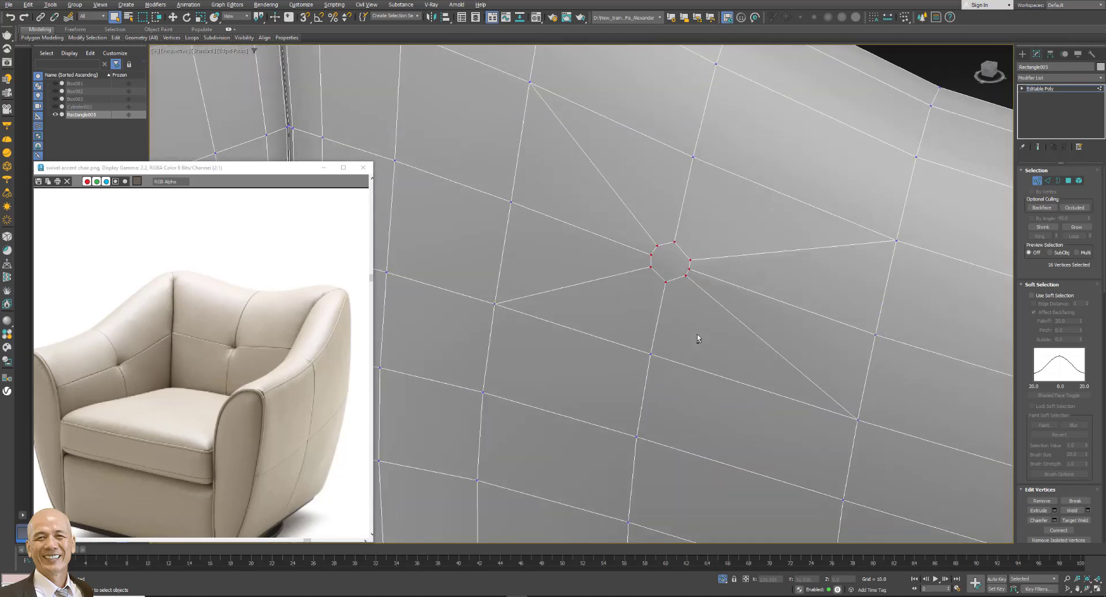
scroll(700, 299, up, 2)
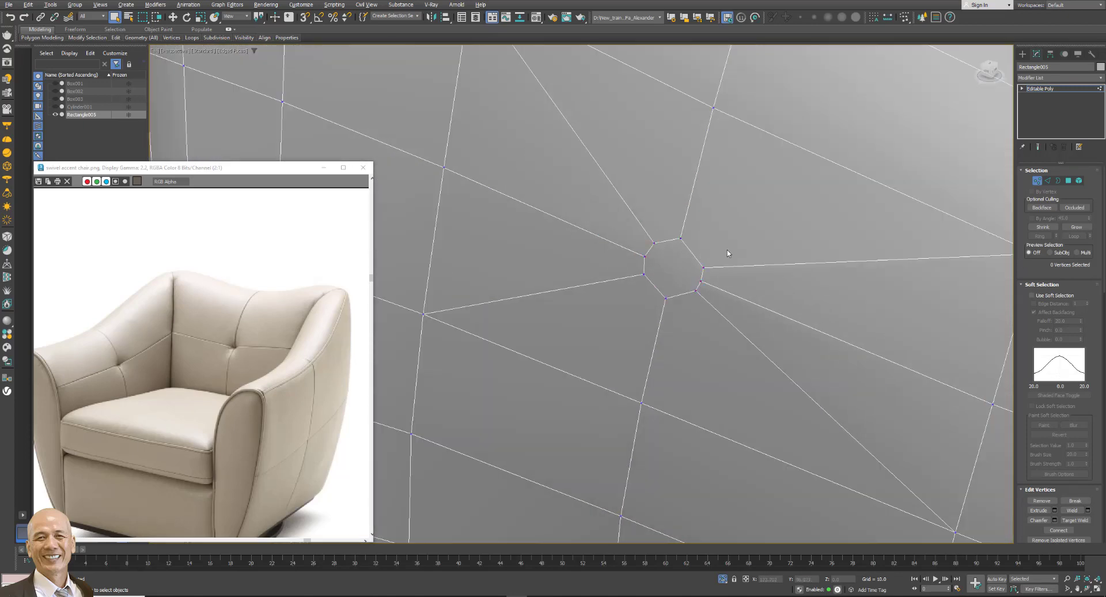
click(655, 243)
scroll(1081, 461, down, 3)
scroll(1082, 461, down, 3)
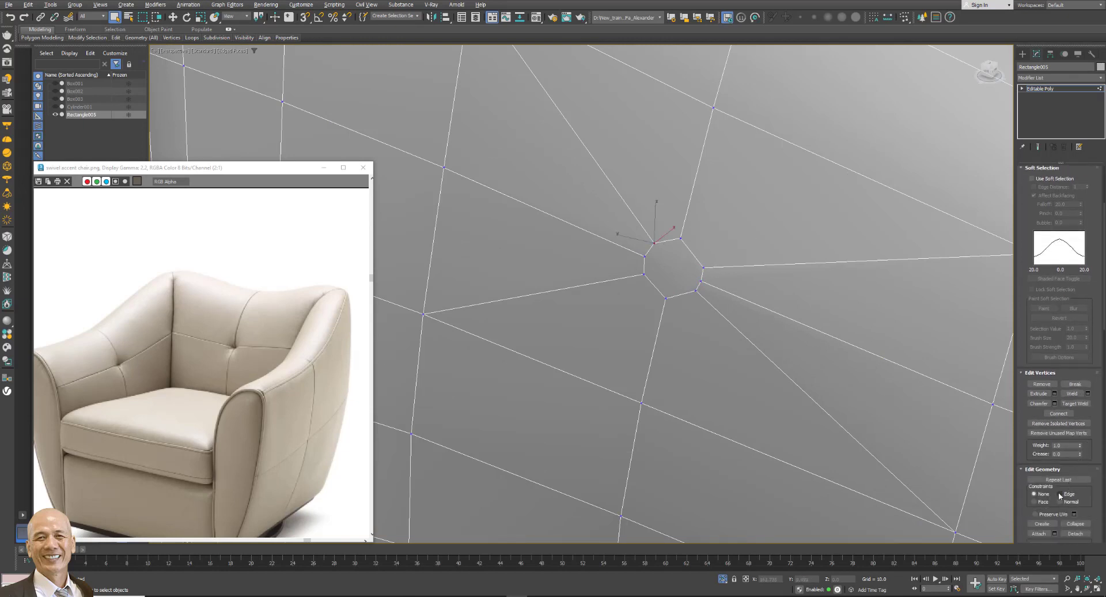
click(173, 17)
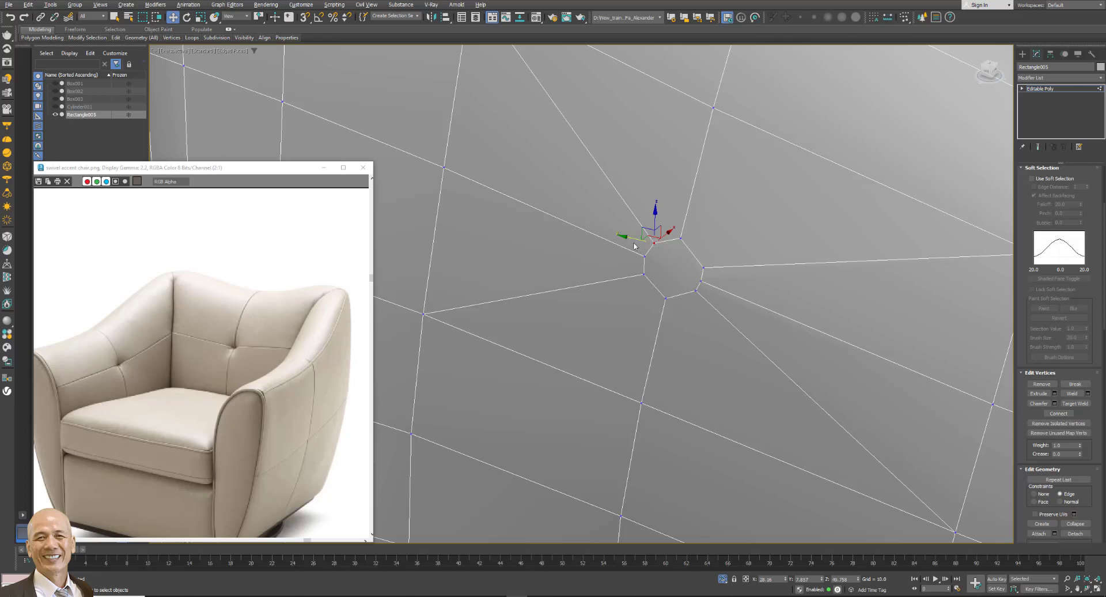
drag(631, 237, 706, 243)
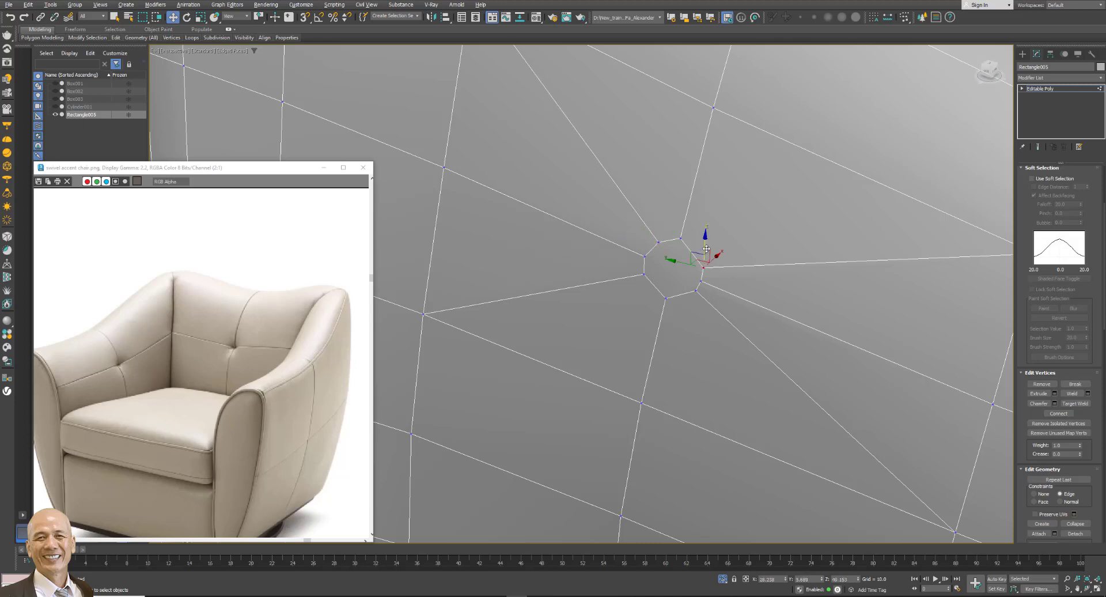
alt+middle_drag(705, 243, 772, 284)
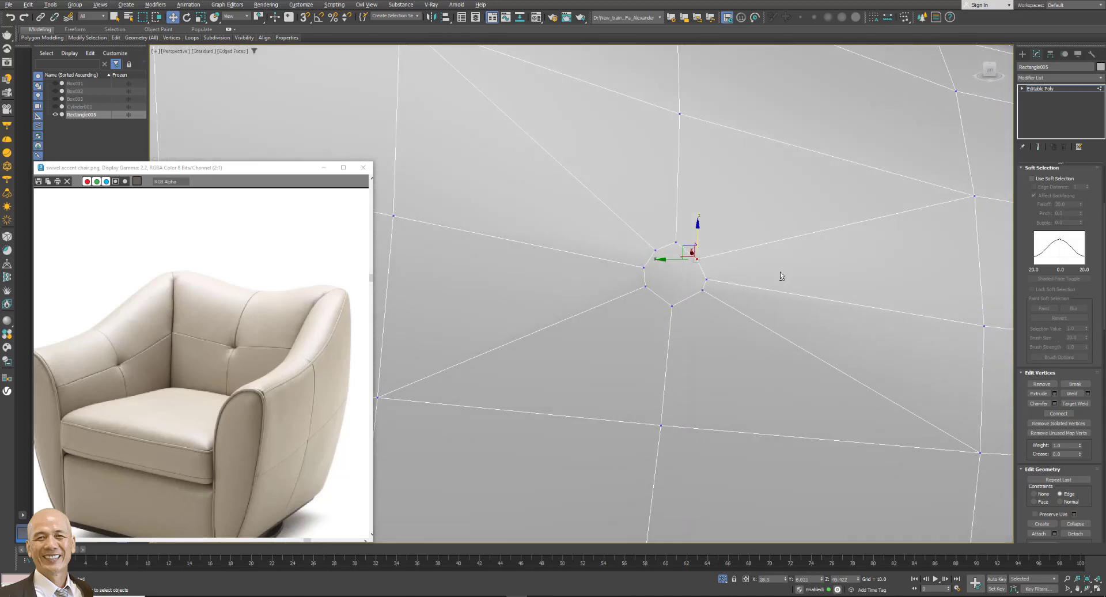
drag(701, 290, 702, 276)
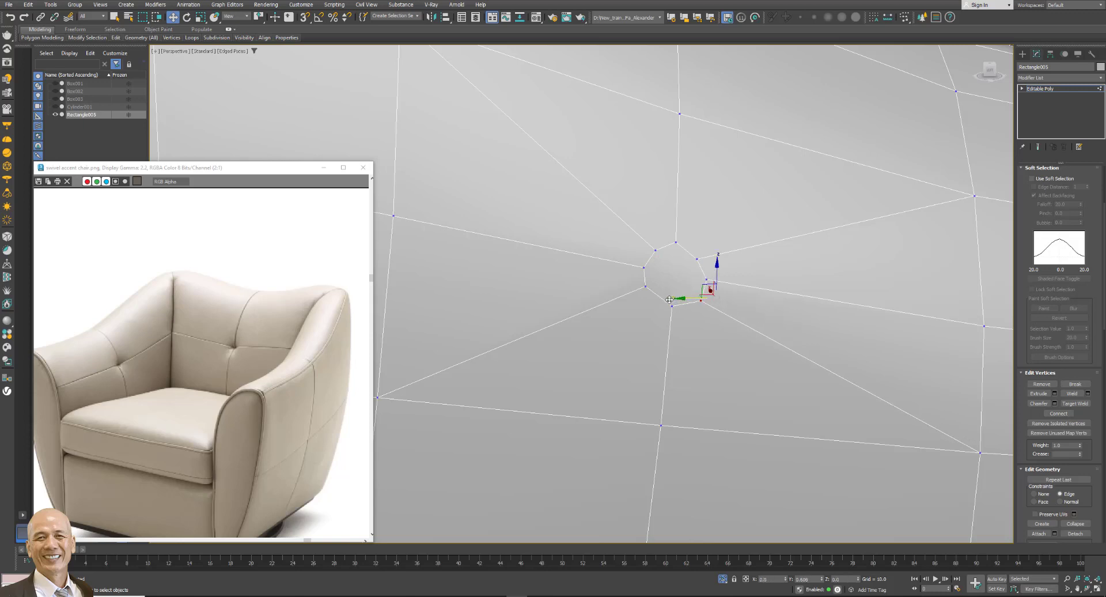
Nudge the ring's lower-left and right vertices slightly right to even the octagon.
alt+middle_drag(749, 301, 762, 321)
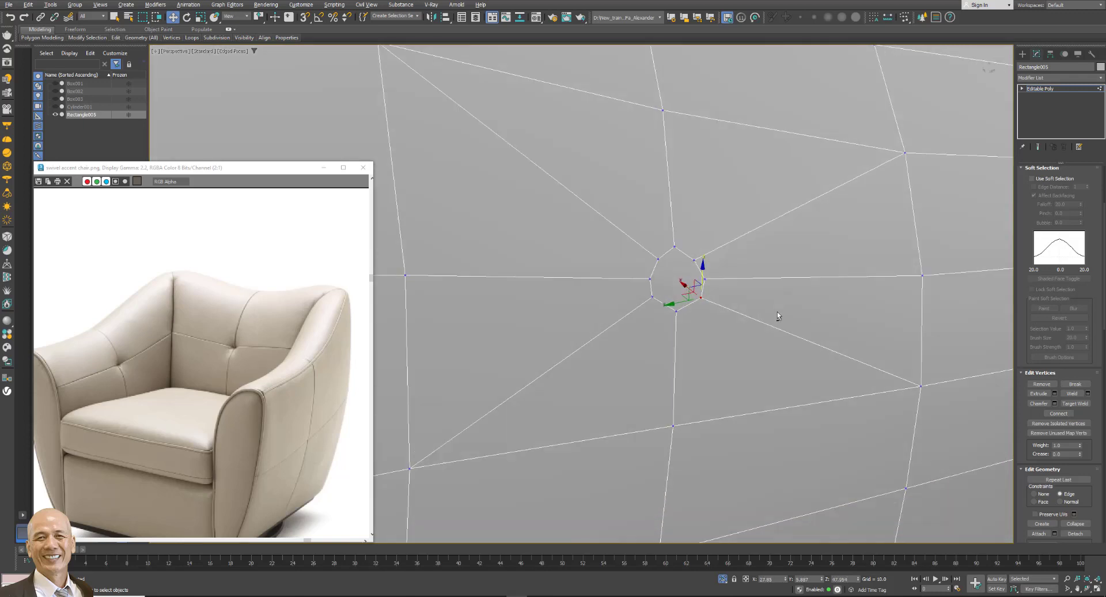
click(650, 303)
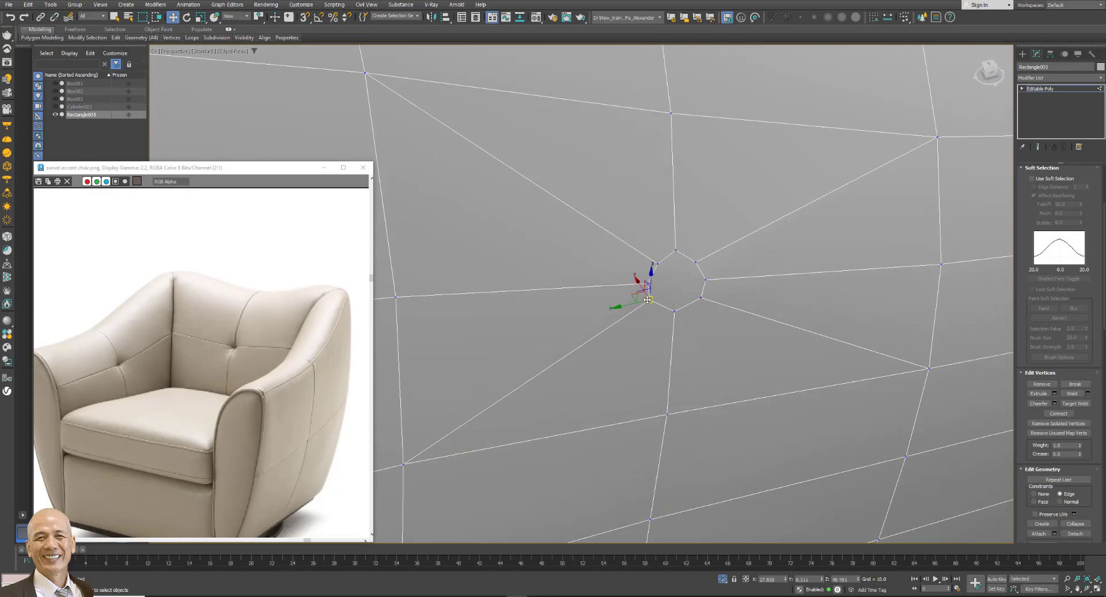
drag(650, 303, 697, 281)
alt+middle_drag(727, 303, 701, 330)
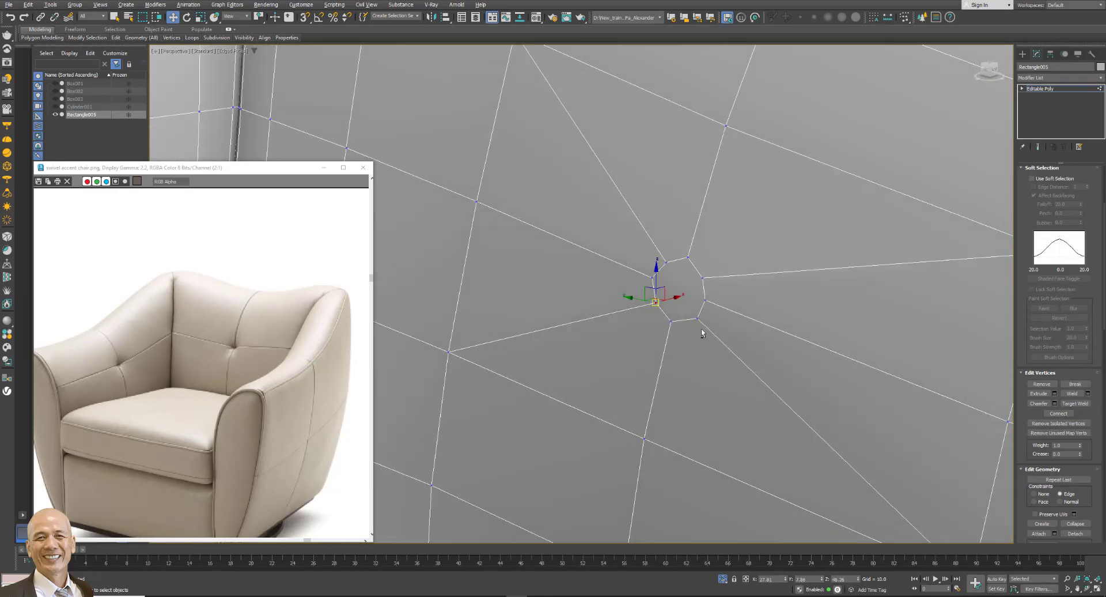
click(703, 277)
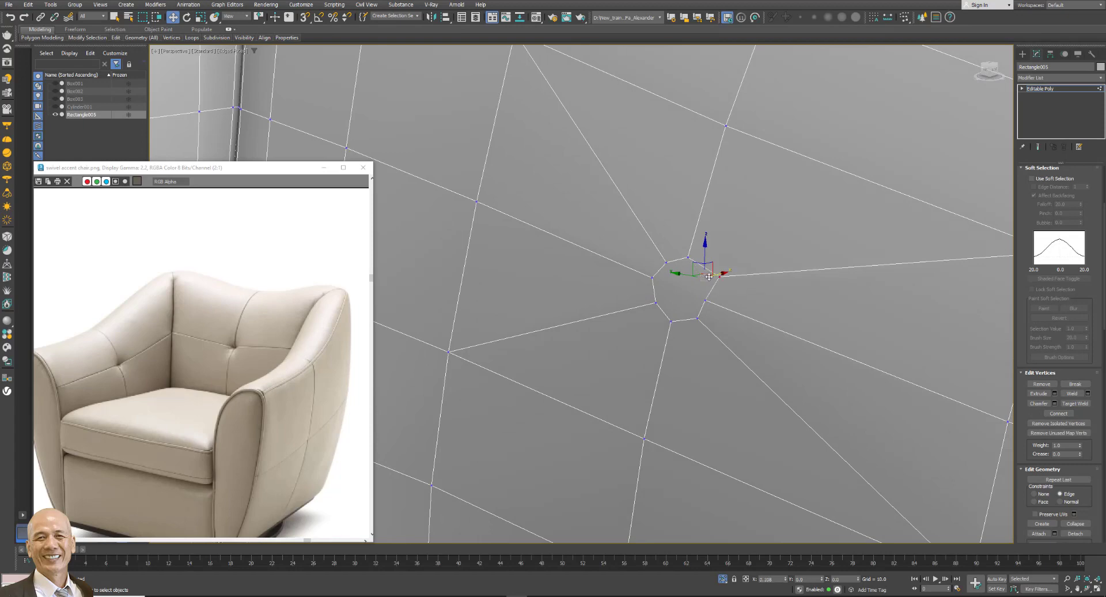
drag(703, 278, 712, 282)
alt+middle_drag(712, 281, 993, 172)
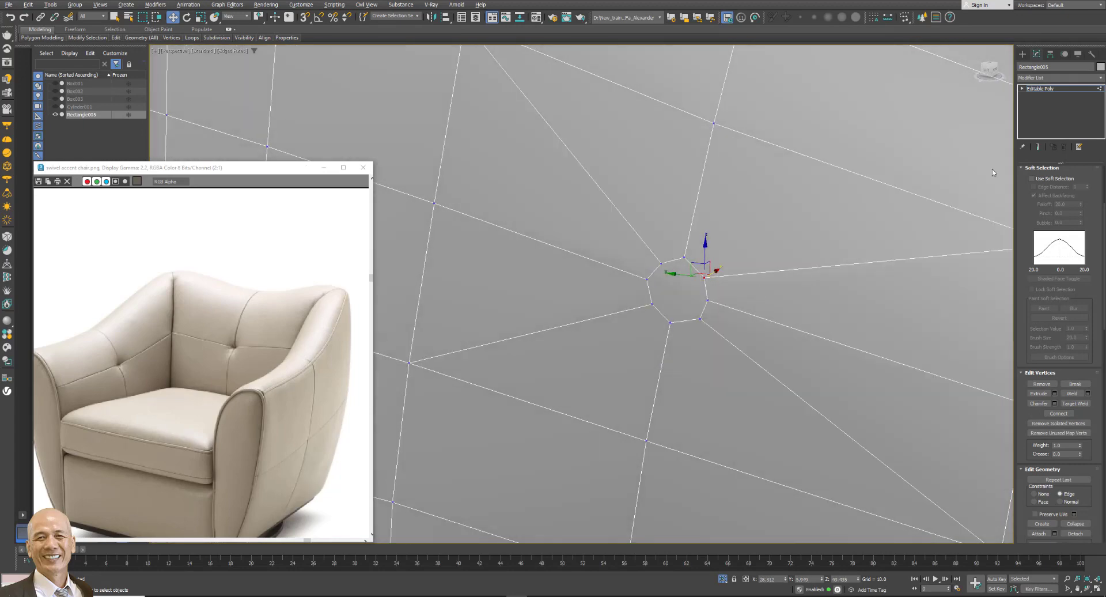
scroll(762, 227, down, 5)
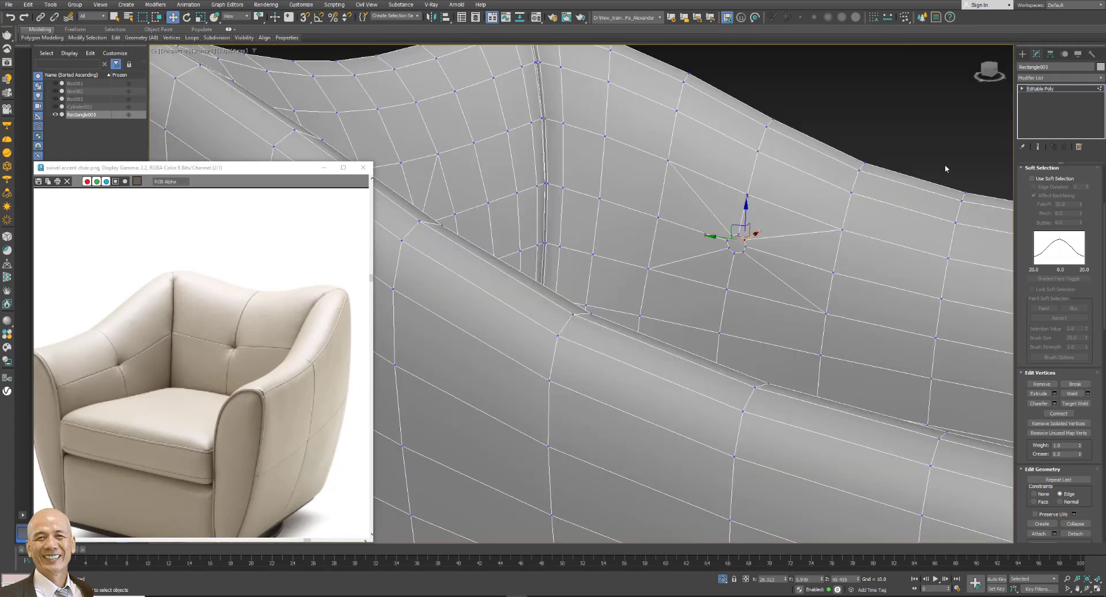
At Polygon level, select and delete the first octagonal polygon on the backrest.
click(1022, 88)
click(1039, 118)
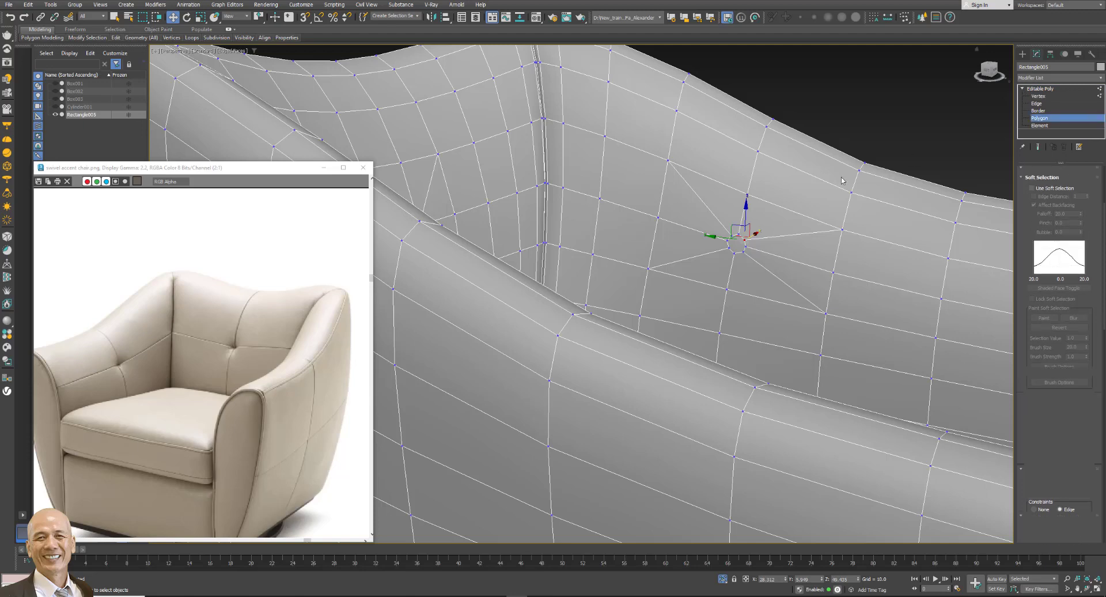
click(736, 242)
alt+middle_drag(737, 242, 760, 236)
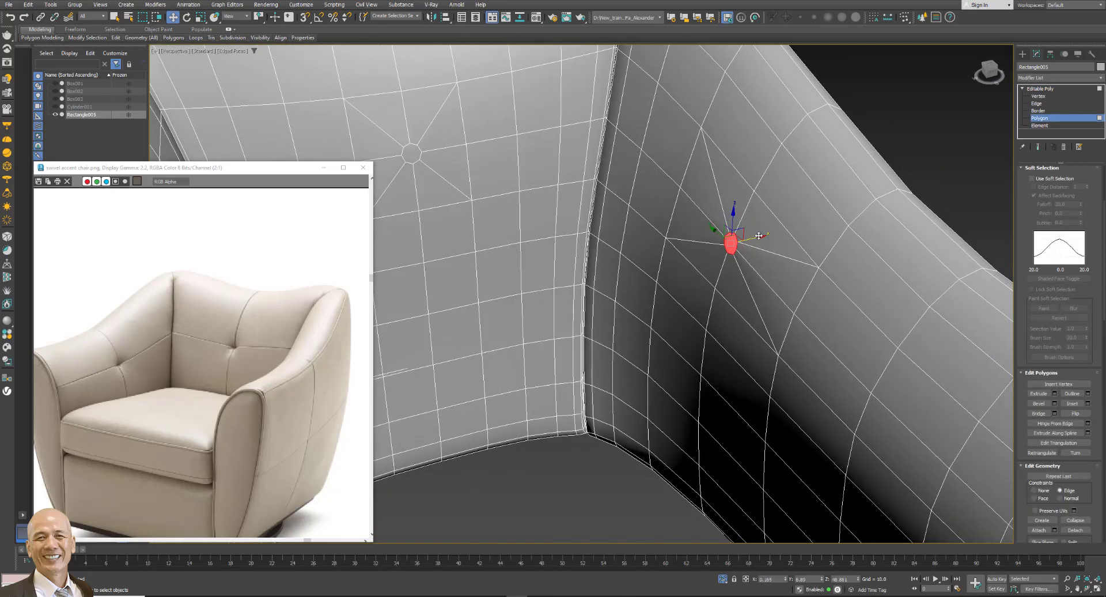
drag(760, 235, 758, 236)
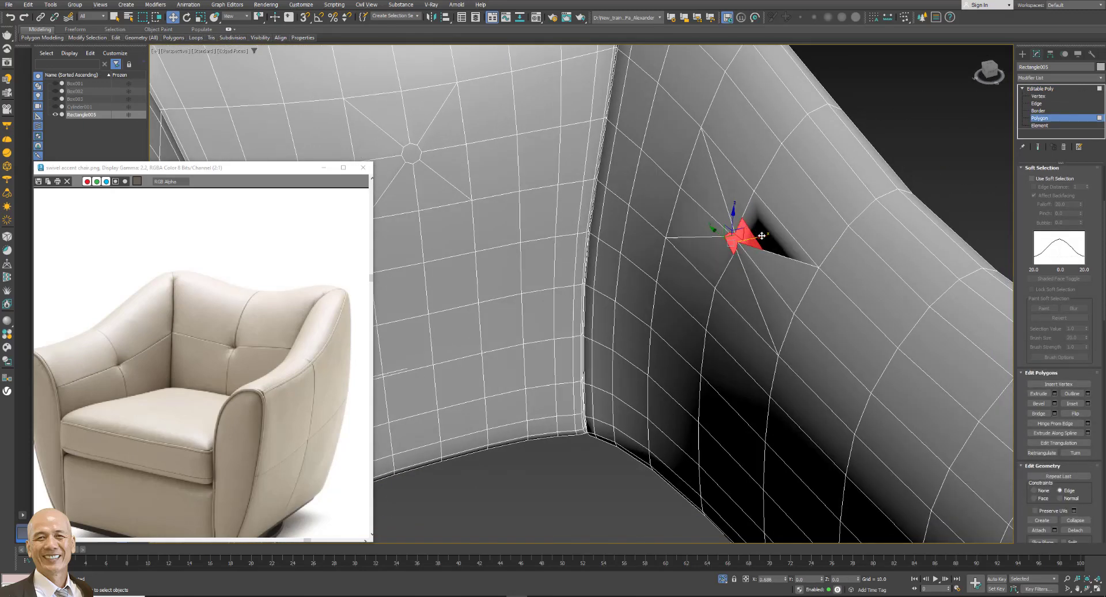
click(1034, 491)
drag(754, 237, 744, 239)
mouse_move(745, 239)
alt+middle_down()
mouse_move(737, 261)
mouse_move(651, 128)
mouse_move(688, 342)
alt+middle_up()
alt+middle_drag(639, 284, 761, 375)
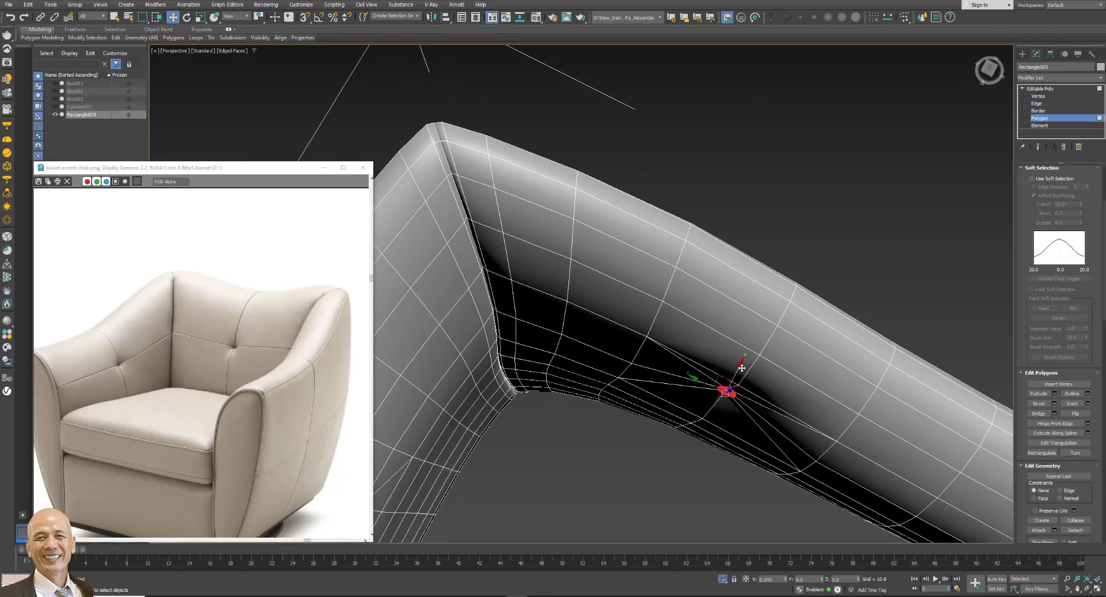
key(Delete)
Delete the second octagonal polygon to open the other tuft hole.
mouse_move(741, 347)
alt+middle_down()
mouse_move(731, 300)
mouse_move(541, 375)
alt+middle_up()
drag(470, 390, 448, 359)
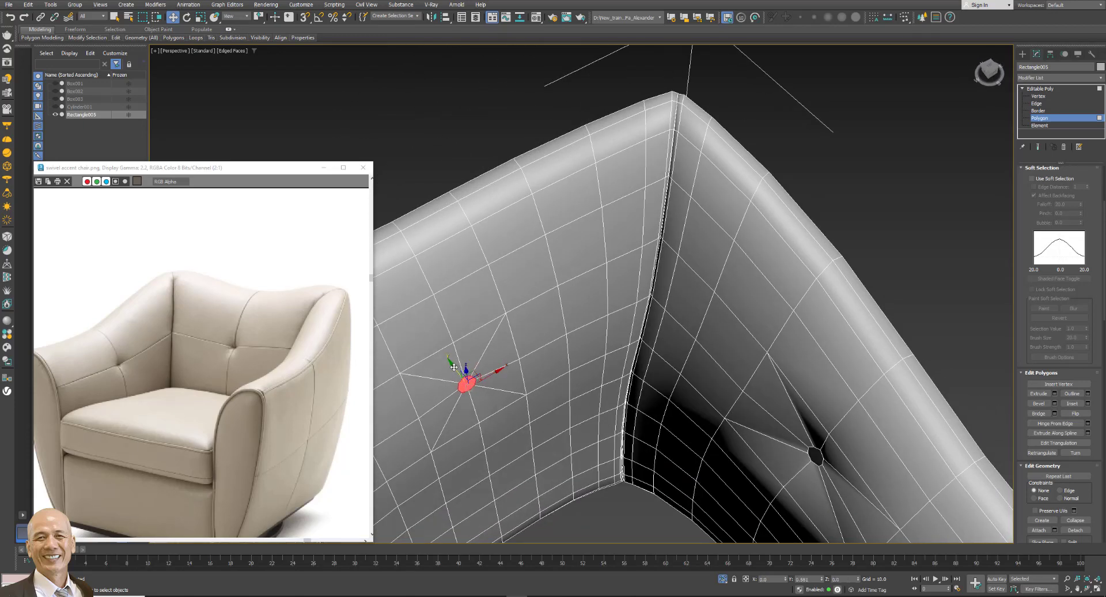
key(Delete)
scroll(461, 368, down, 5)
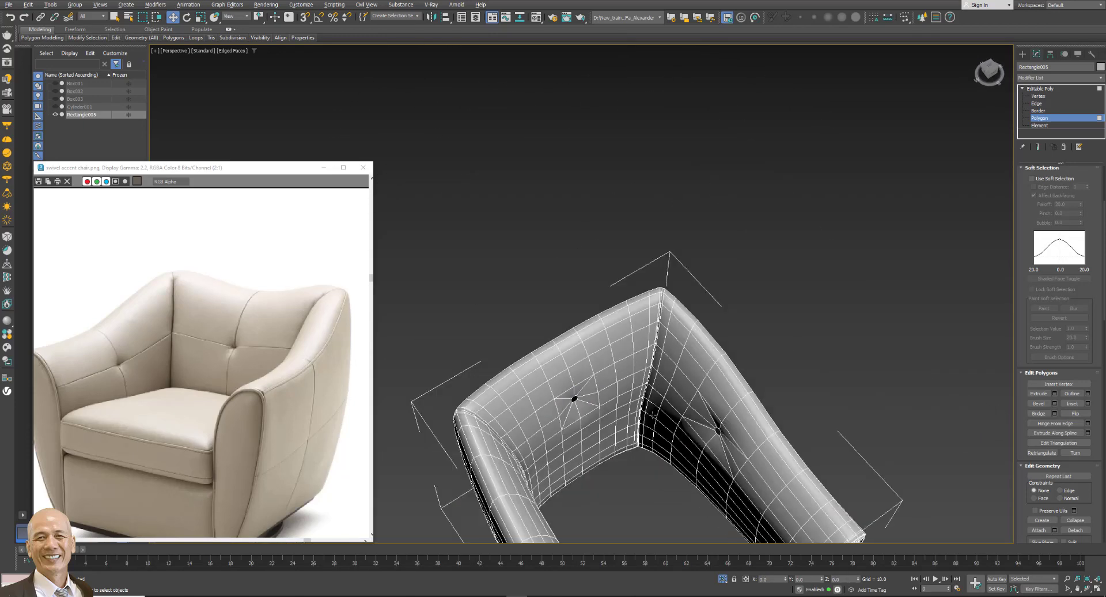
mouse_move(548, 374)
alt+middle_down()
mouse_move(623, 380)
mouse_move(627, 318)
mouse_move(662, 324)
alt+middle_up()
scroll(627, 318, up, 3)
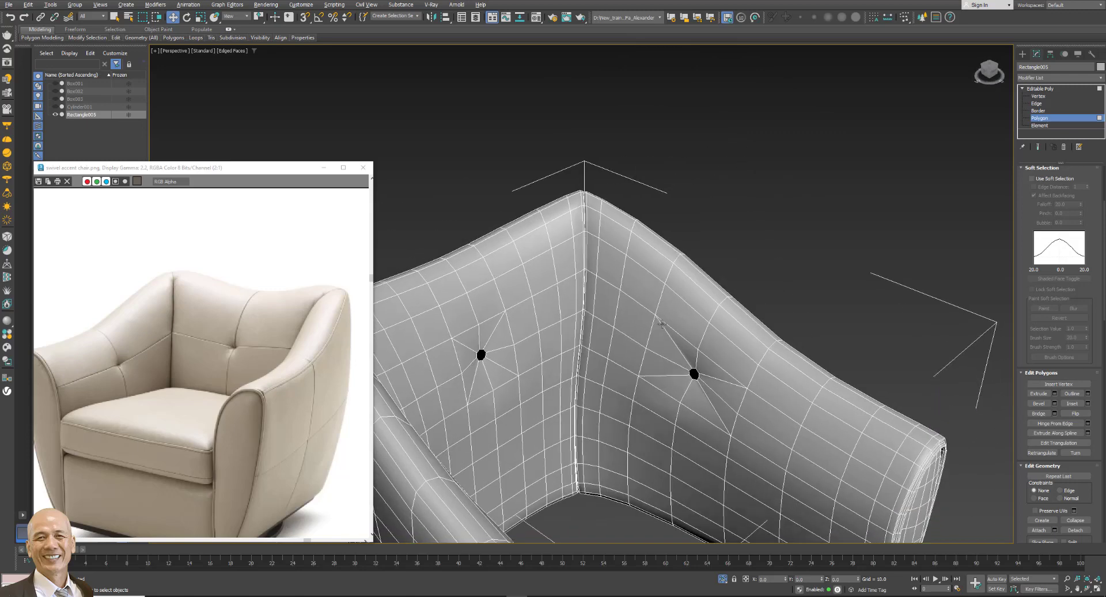
Switch to Edge level and zoom in on the right-hand tuft hole.
key(2)
scroll(708, 424, up, 4)
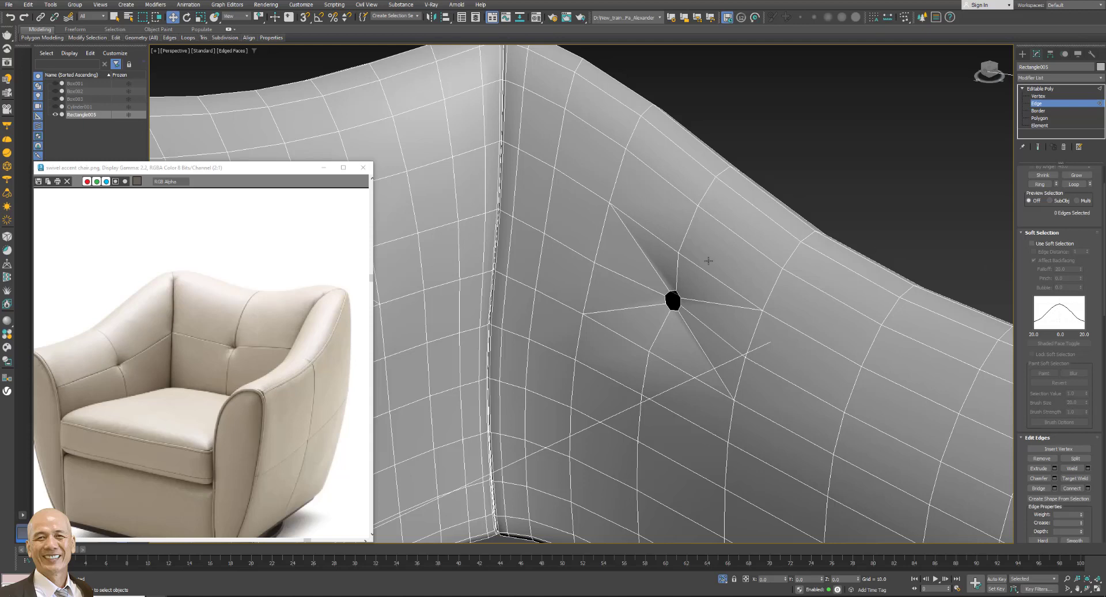
Select the edges radiating from both tuft holes and extend them into full loops.
click(673, 278)
ctrl+click(656, 338)
ctrl+click(705, 328)
ctrl+click(615, 305)
alt+middle_drag(566, 295, 598, 289)
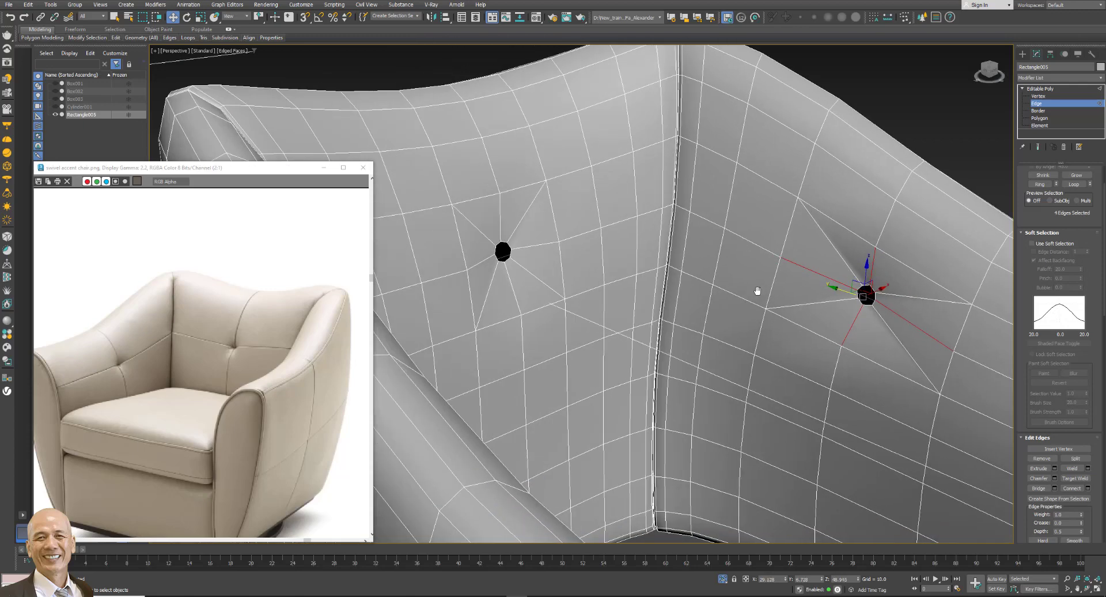
ctrl+click(590, 293)
ctrl+click(576, 214)
ctrl+click(605, 241)
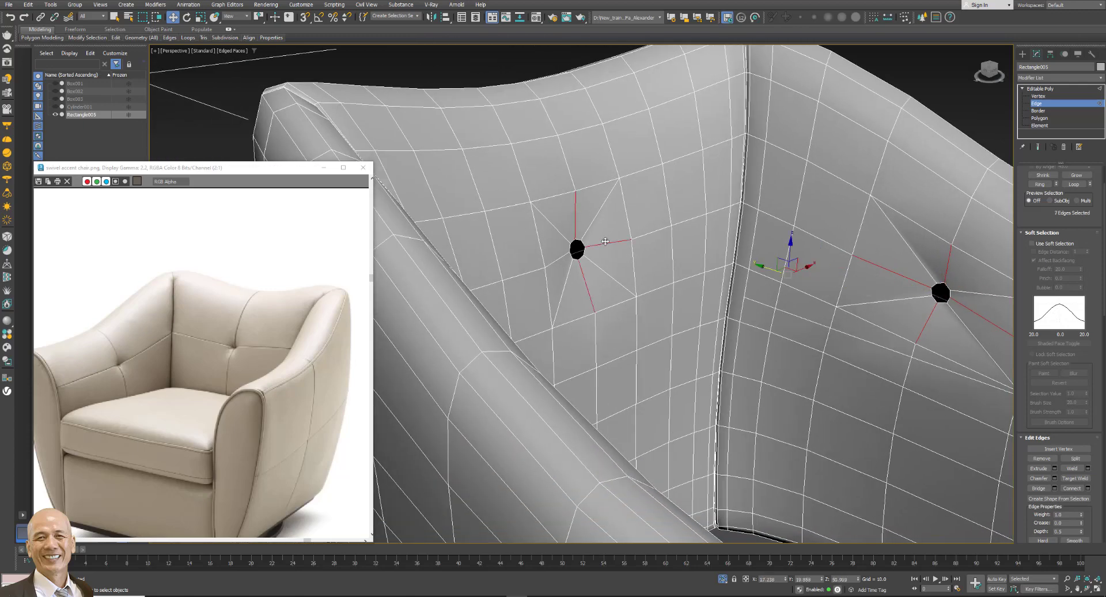
ctrl+click(558, 258)
click(1074, 184)
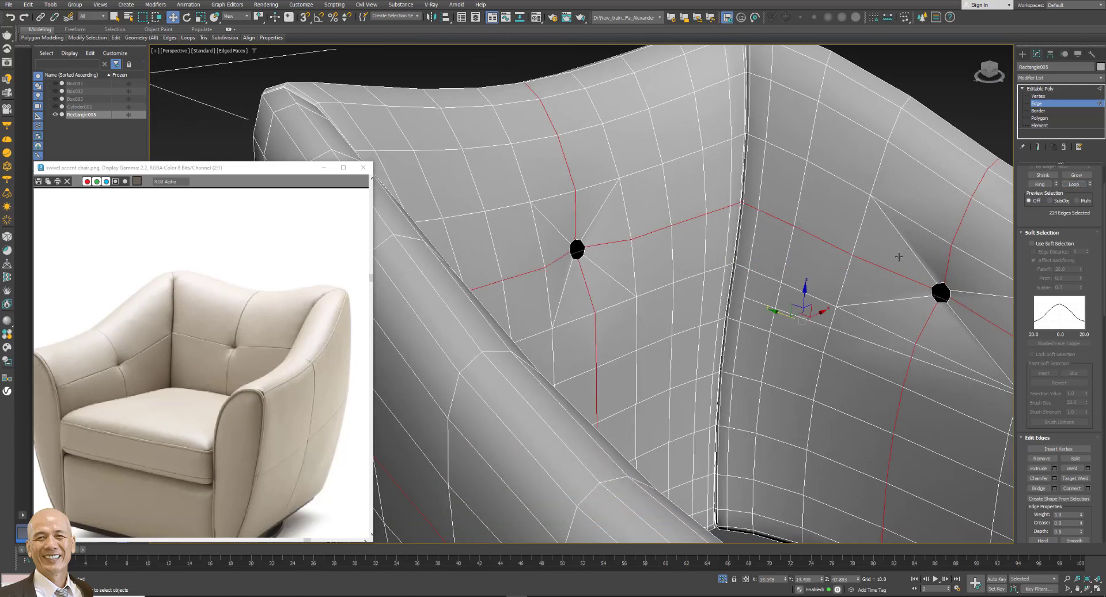
middle_drag(891, 257, 662, 274)
scroll(698, 277, up, 2)
scroll(704, 292, up, 2)
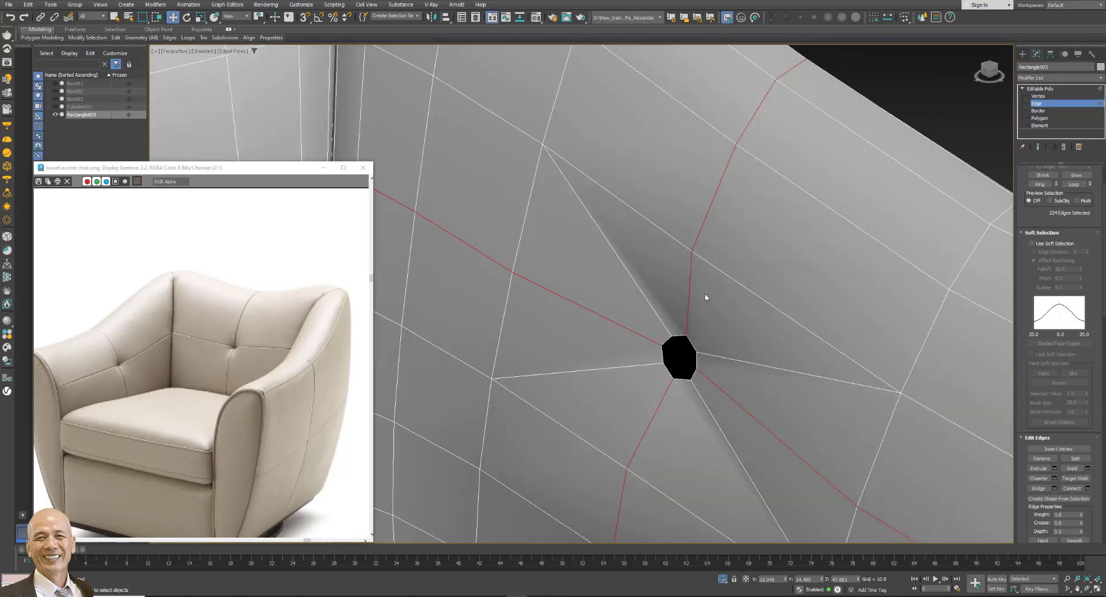
scroll(718, 339, up, 3)
alt+middle_drag(718, 338, 721, 323)
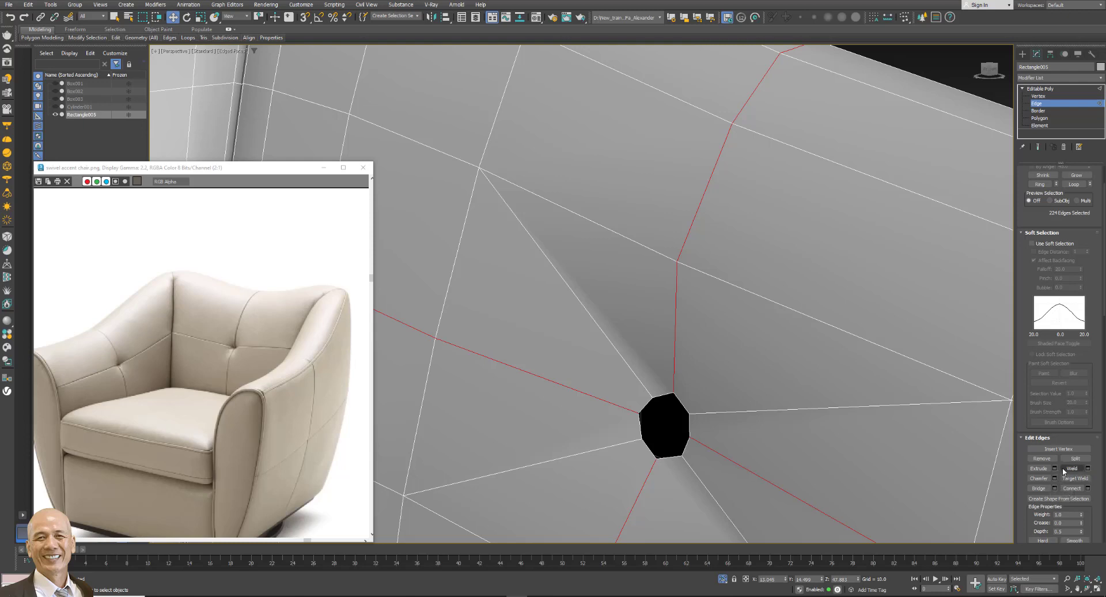
Extrude the looped edges inward with height -0.33 and width 0.09.
click(1056, 468)
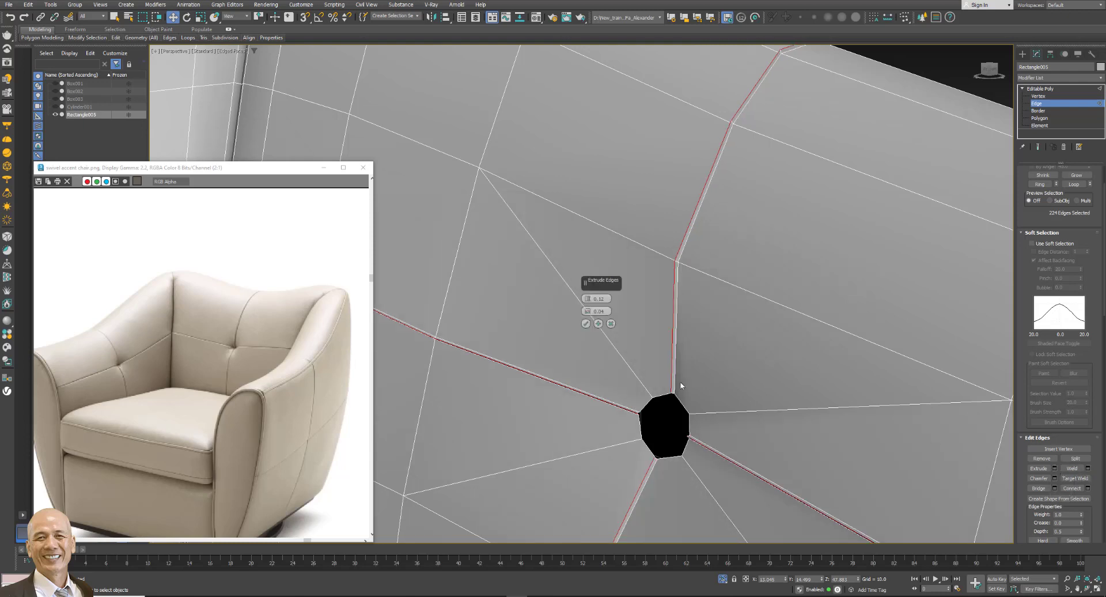
scroll(668, 327, up, 2)
alt+middle_drag(707, 359, 727, 363)
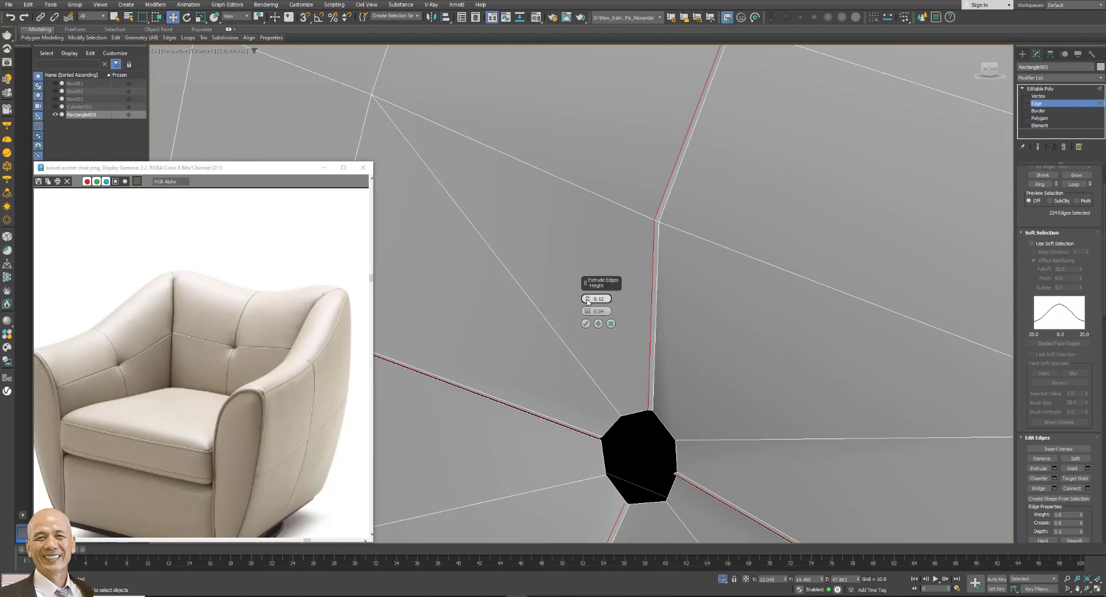
right_click(588, 299)
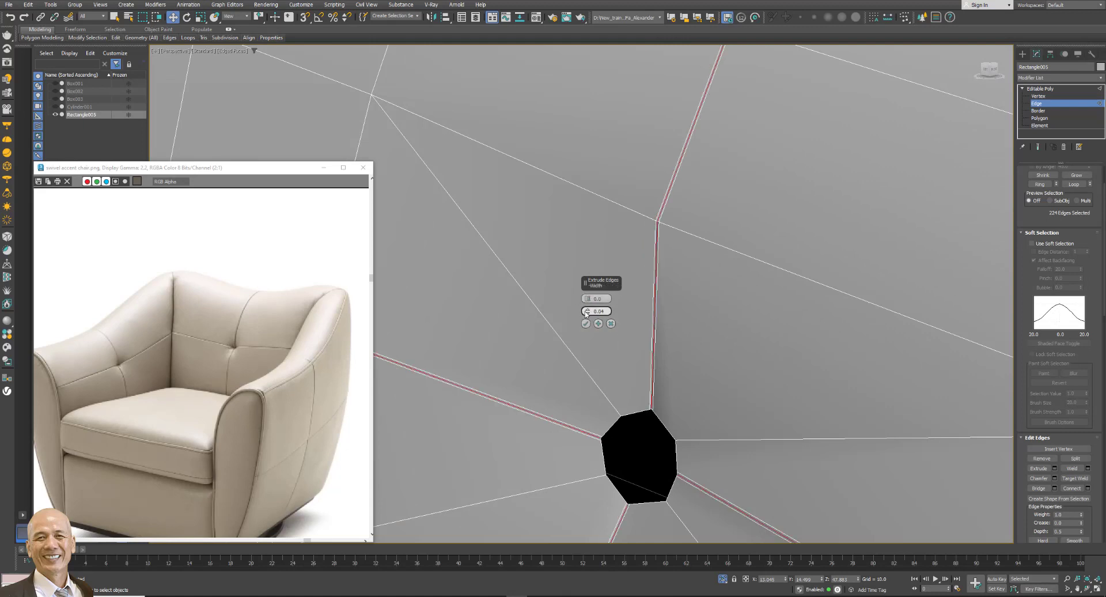
drag(587, 313, 591, 301)
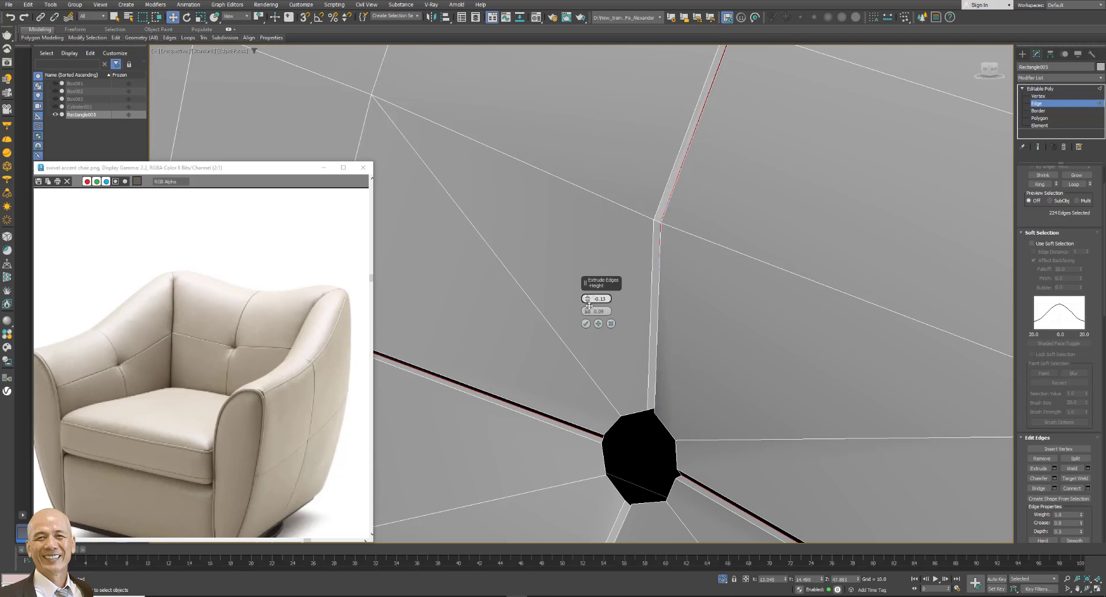
click(585, 323)
middle_drag(680, 329, 681, 237)
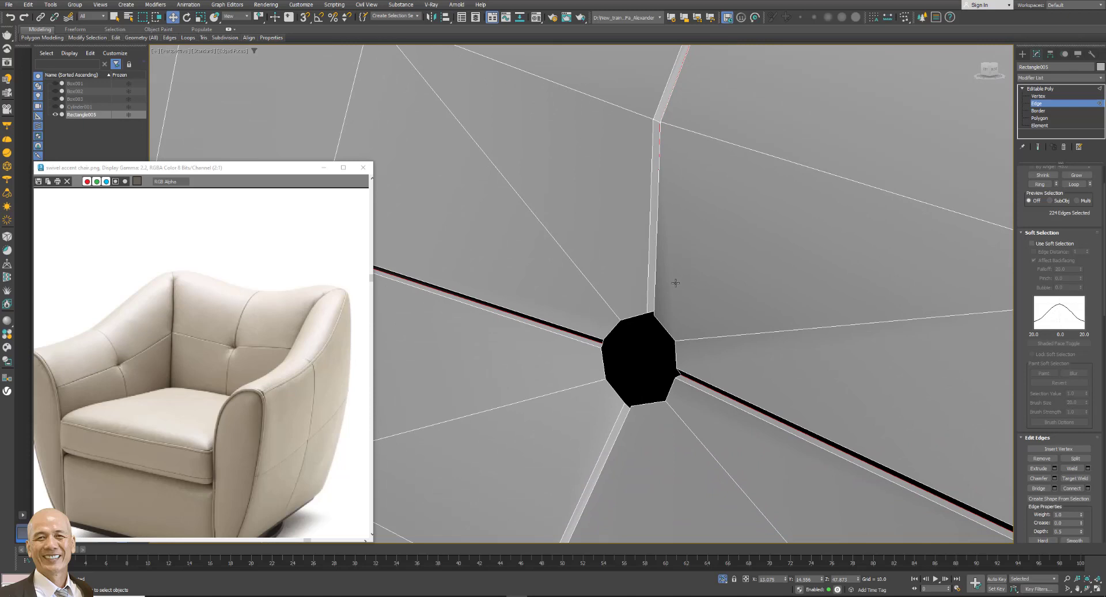
Collapse the three doubled vertices at the top of the tuft hole into one.
key(1)
drag(657, 304, 633, 325)
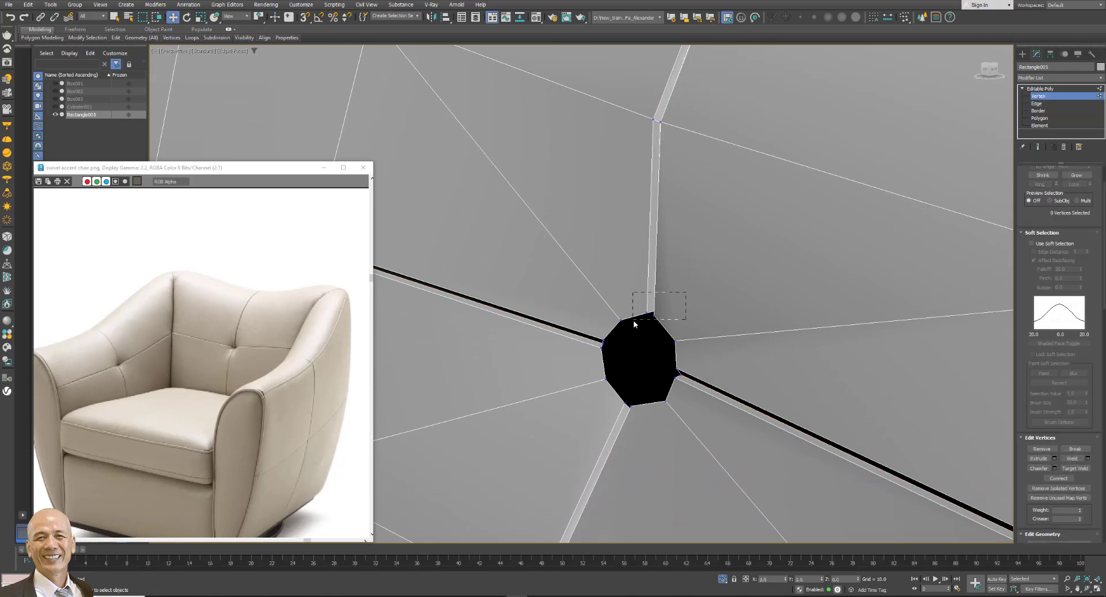
alt+middle_drag(719, 310, 746, 282)
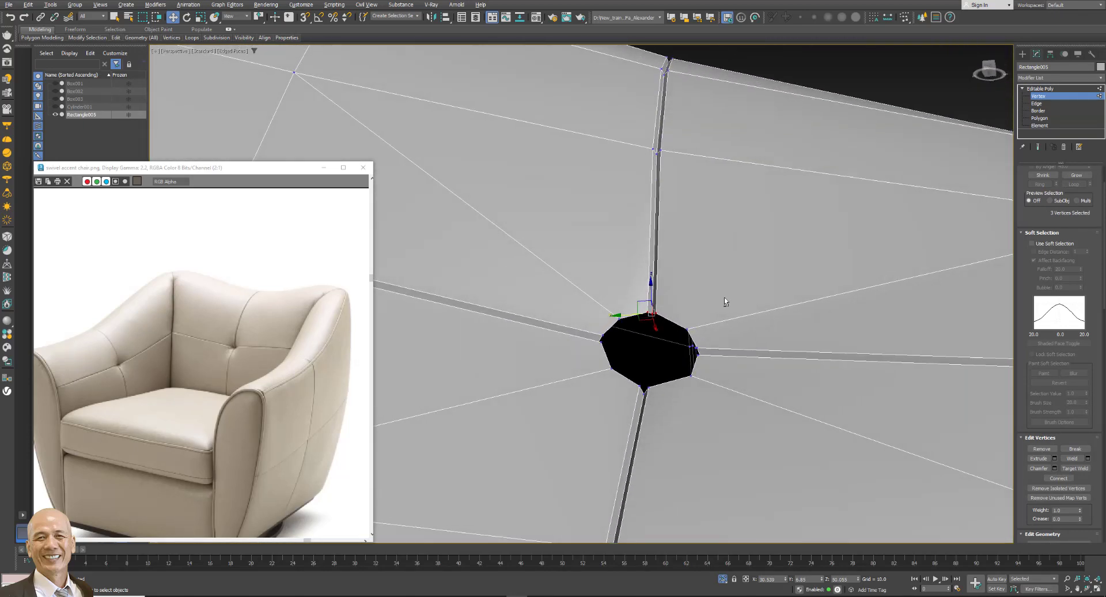
scroll(650, 327, up, 2)
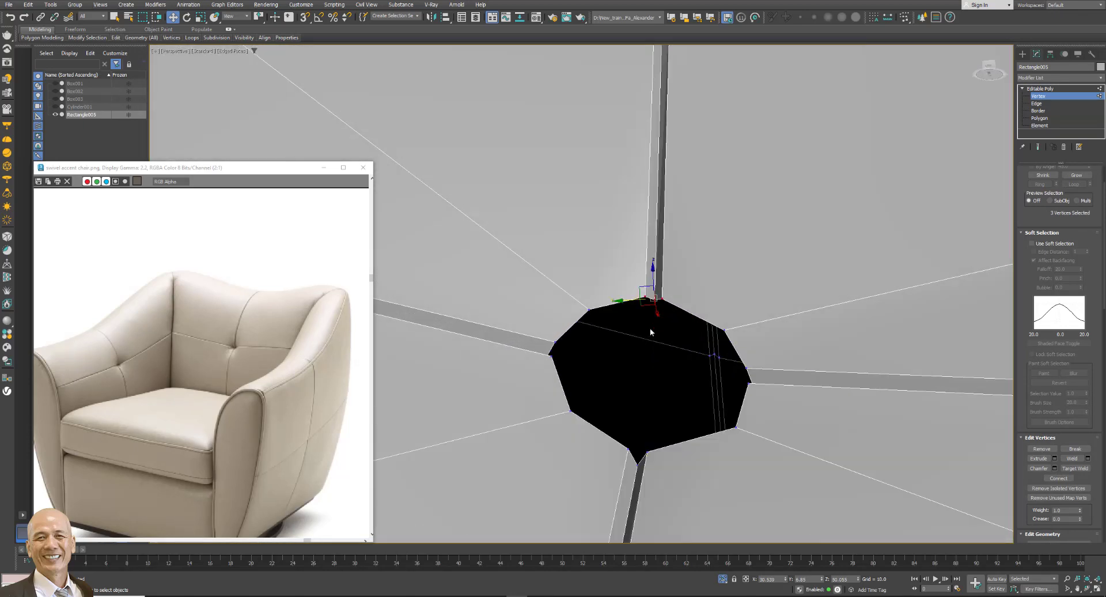
scroll(1087, 443, down, 2)
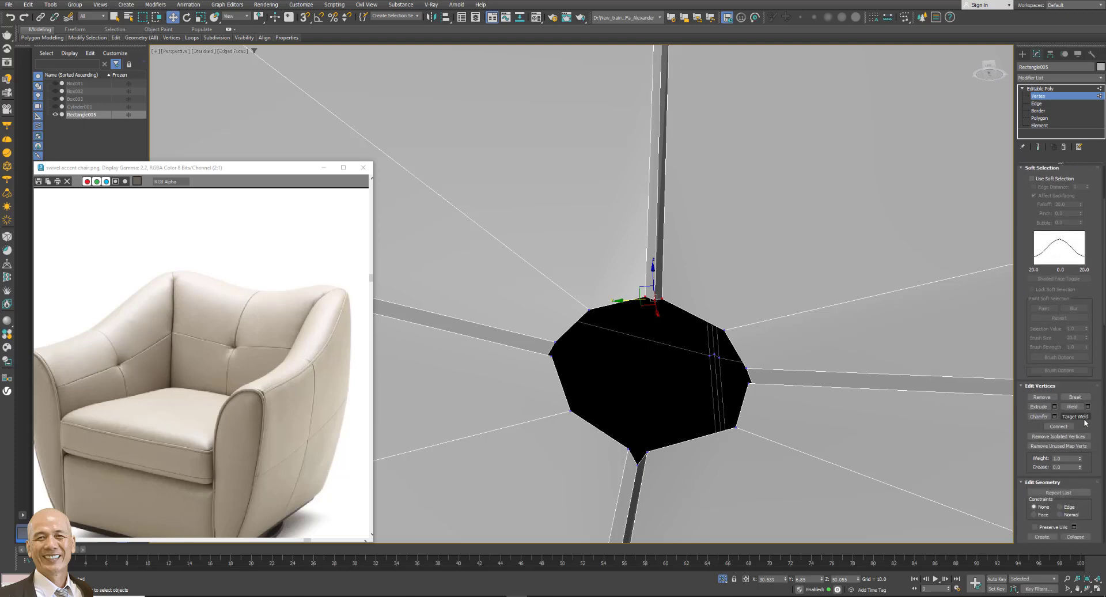
scroll(1085, 422, down, 3)
click(1076, 497)
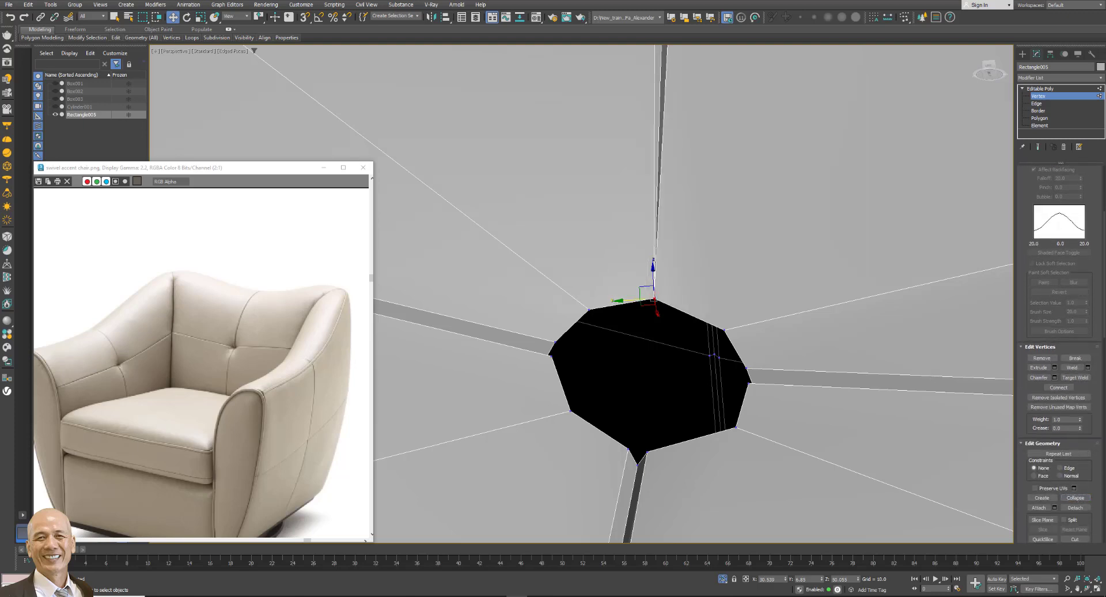
Collapse the doubled vertices on the hole's right, left and bottom sides.
click(750, 369)
alt+middle_drag(753, 375, 795, 420)
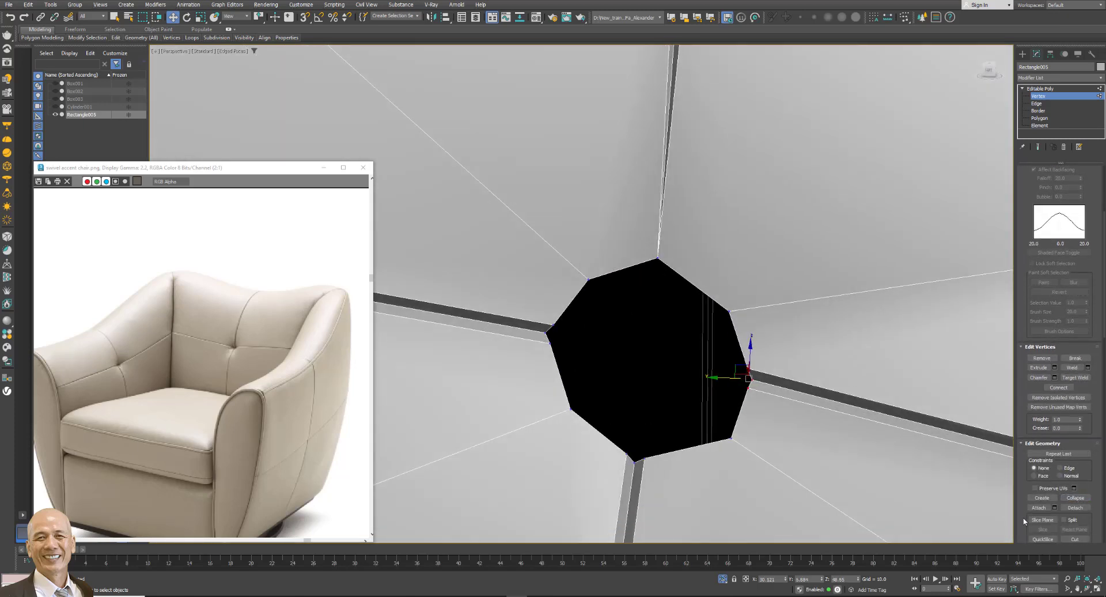
click(1076, 497)
drag(533, 353, 531, 350)
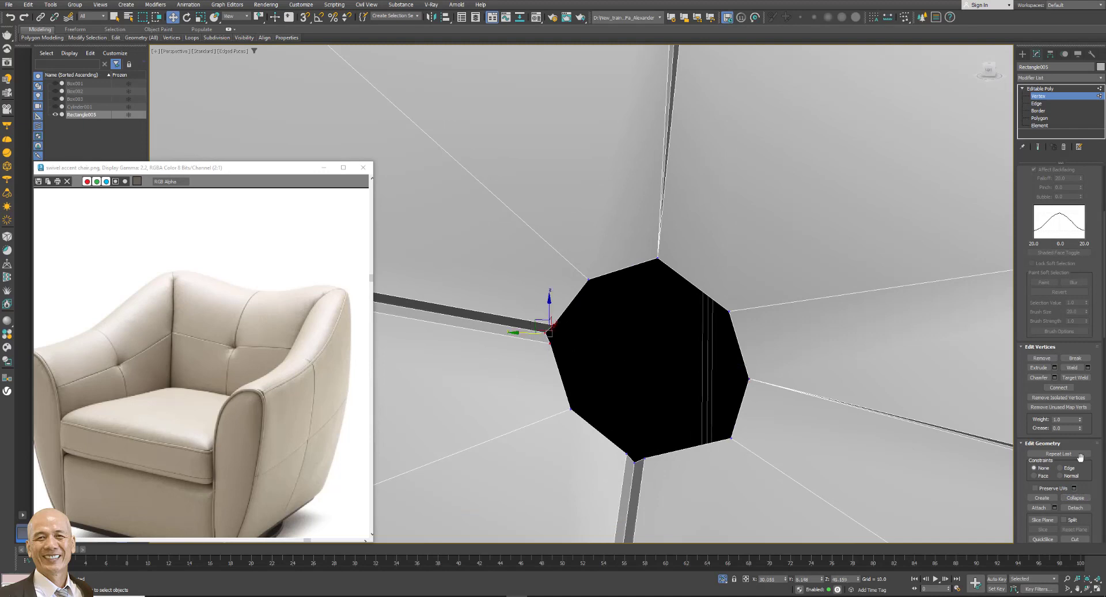
click(1076, 497)
drag(666, 448, 625, 468)
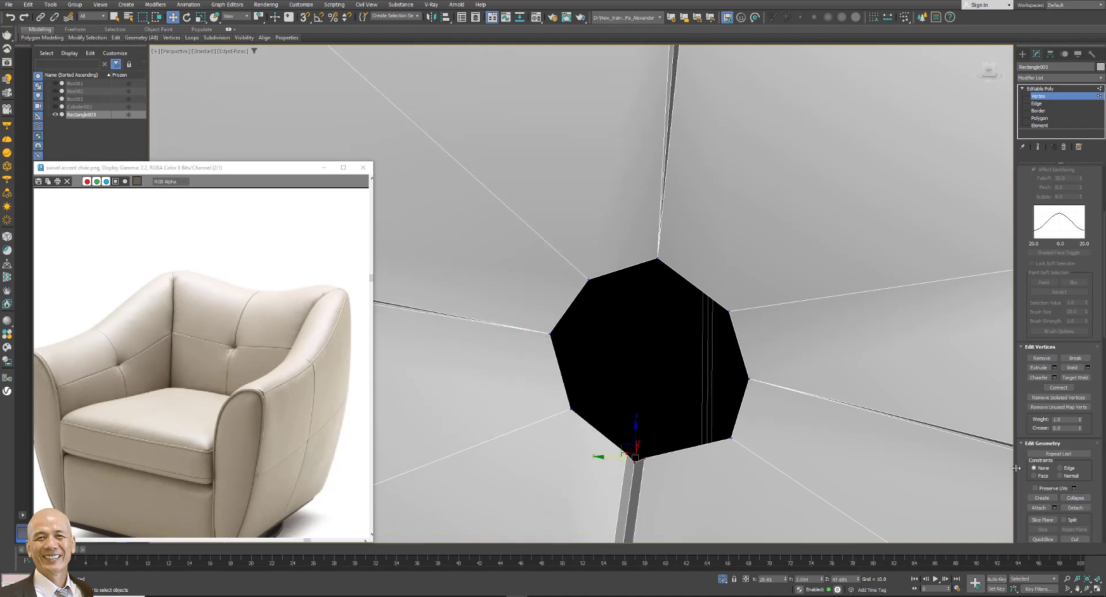
click(1079, 499)
scroll(785, 373, down, 3)
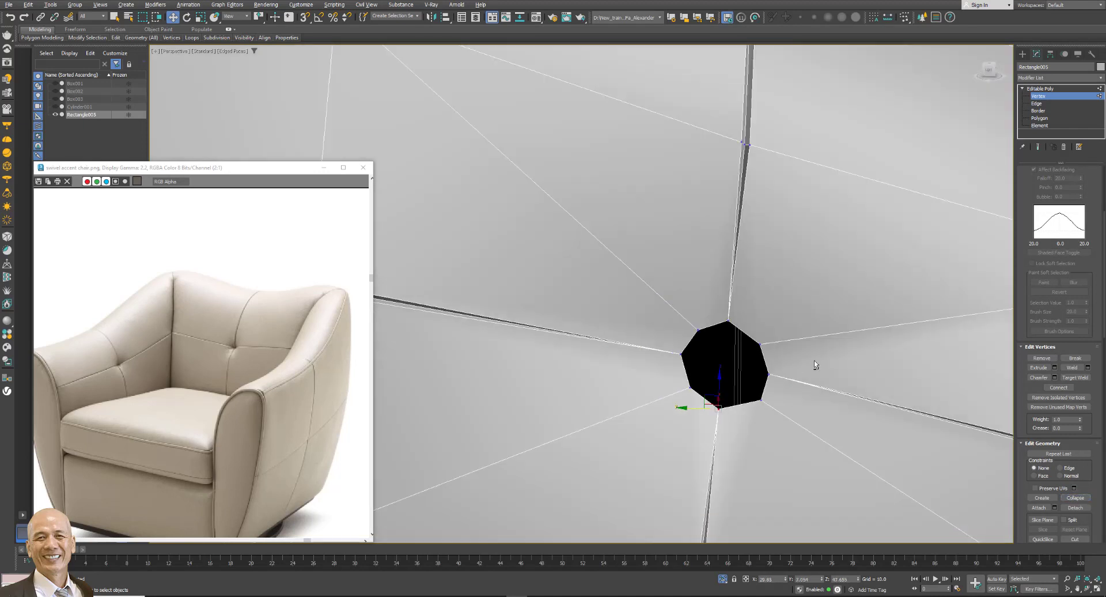
scroll(784, 375, down, 4)
scroll(782, 367, up, 1)
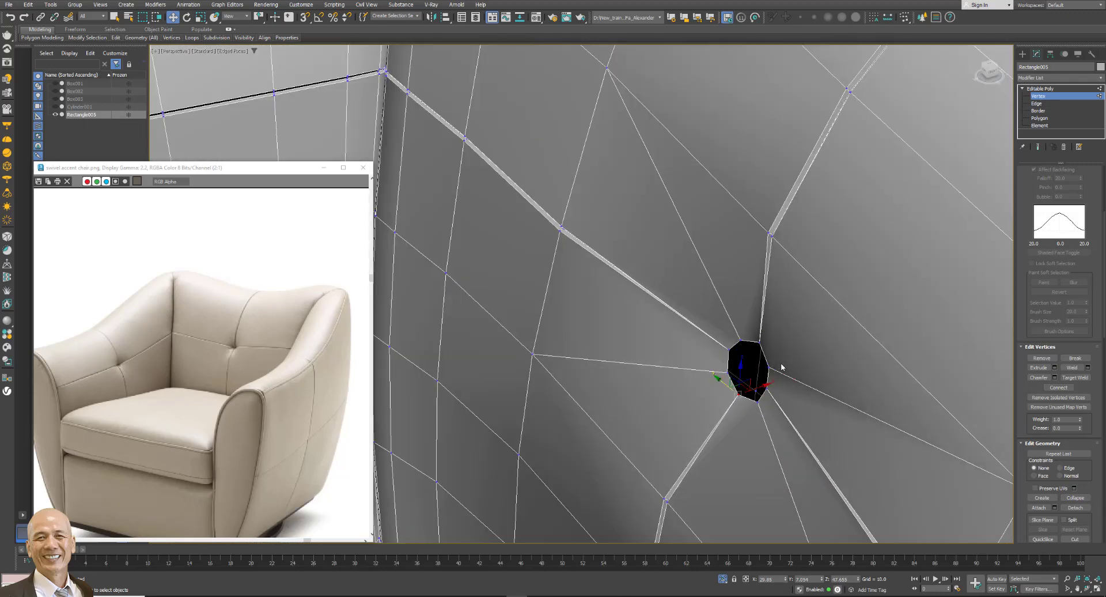
click(1037, 103)
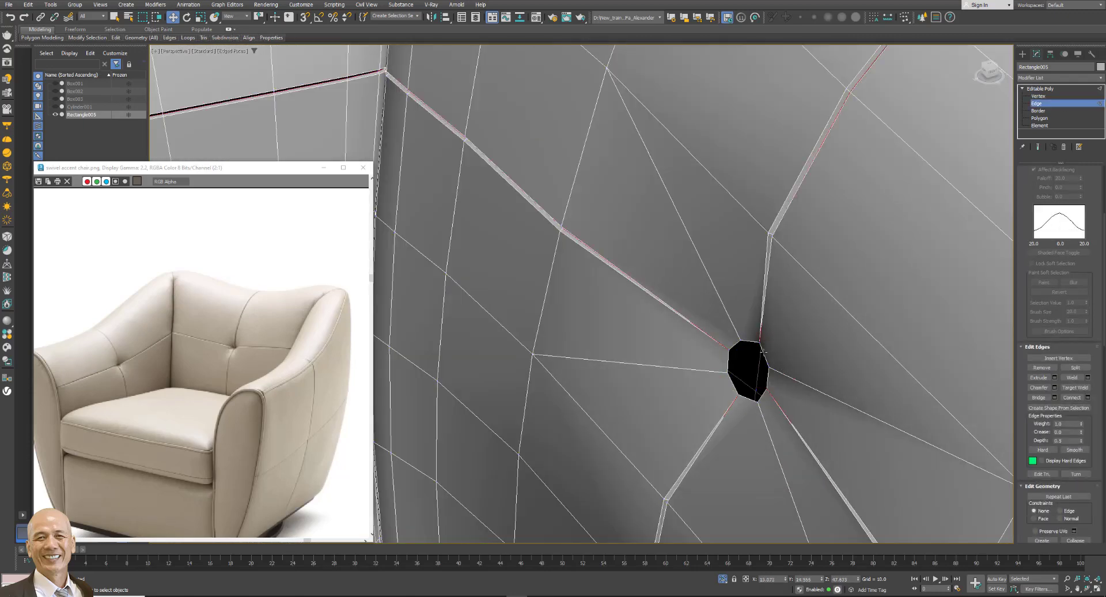
Select the right tuft hole's open border and zoom in to inspect it.
click(1039, 110)
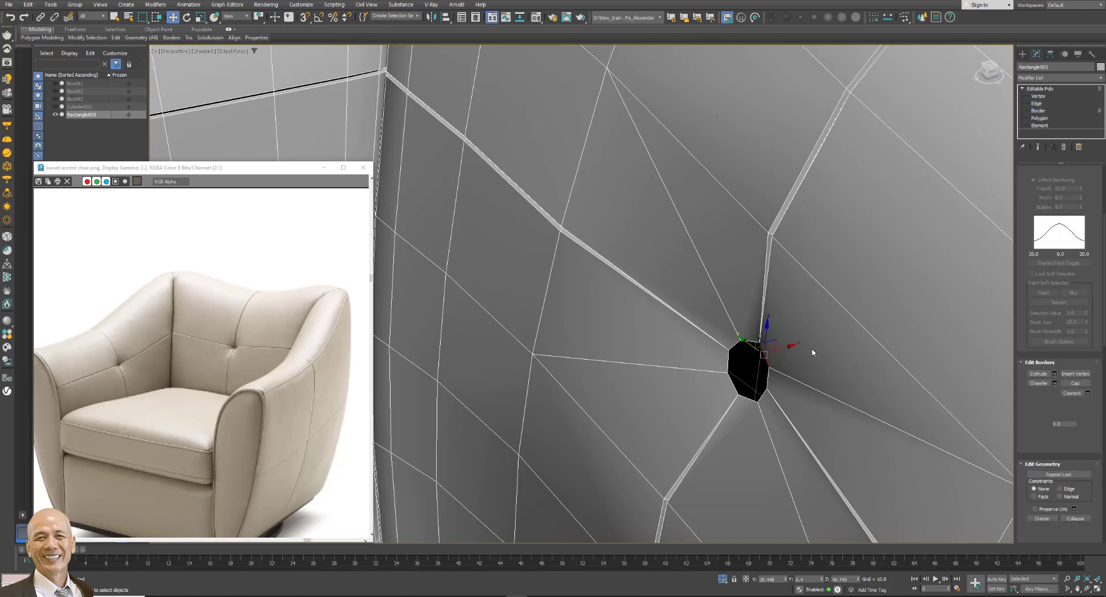
click(771, 364)
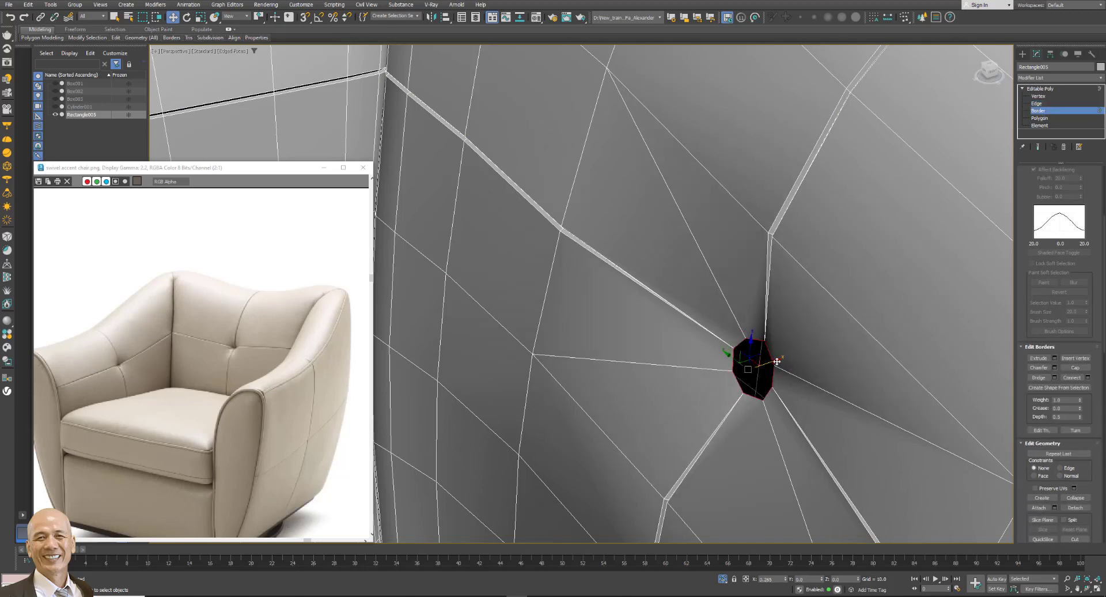
mouse_move(775, 361)
alt+middle_down()
mouse_move(792, 333)
mouse_move(781, 313)
mouse_move(789, 318)
alt+middle_up()
scroll(776, 309, down, 2)
scroll(776, 309, up, 3)
scroll(781, 307, down, 1)
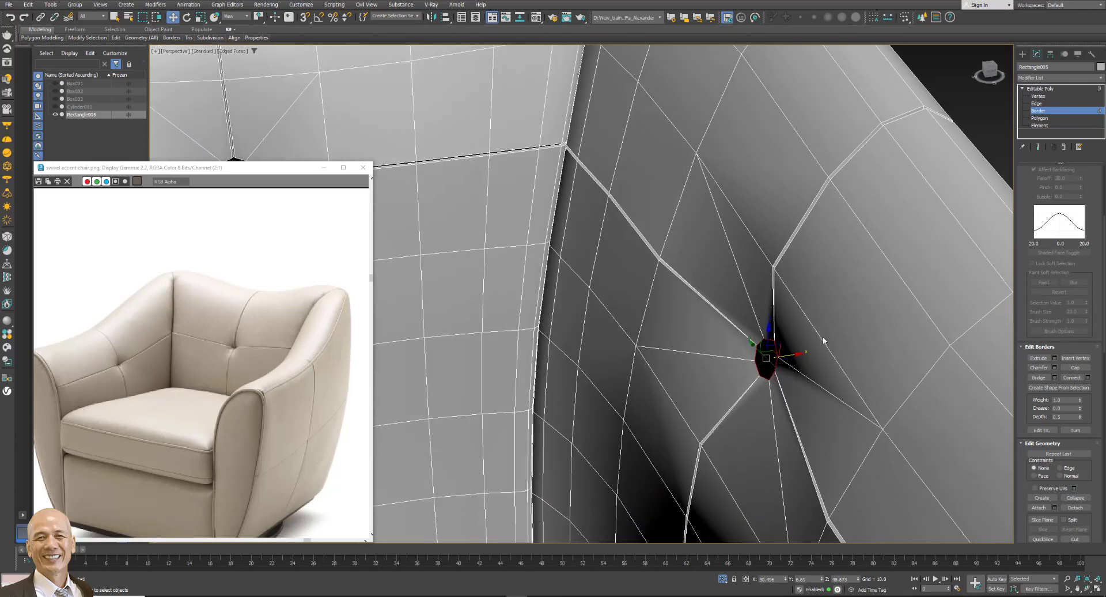
scroll(823, 338, up, 1)
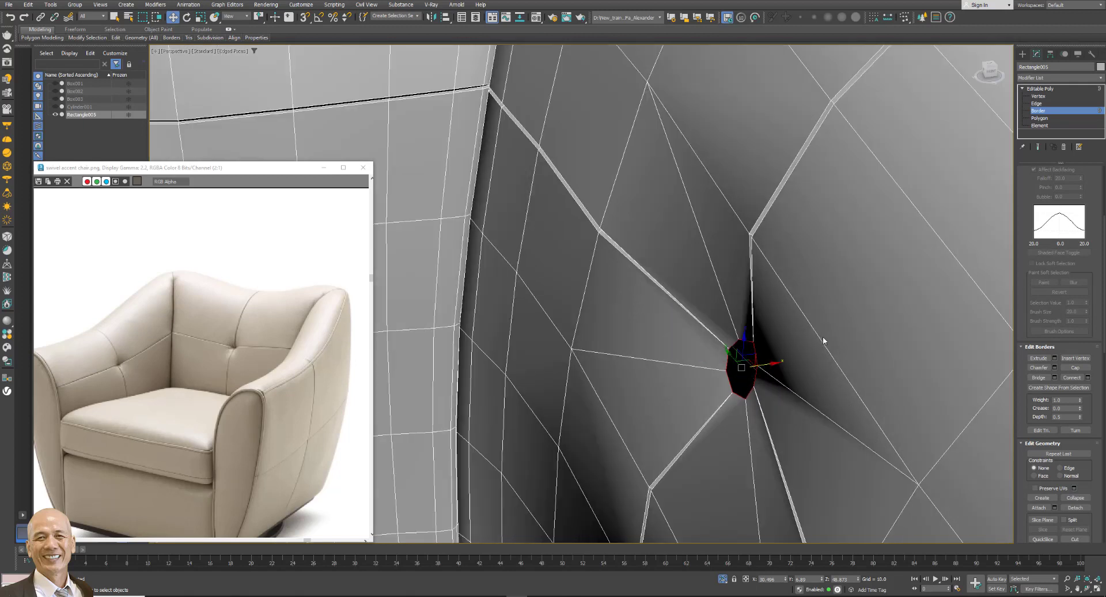
Extrude the hole border inward, scale it, and collapse it to a single point.
shift+drag(769, 364, 786, 363)
click(200, 17)
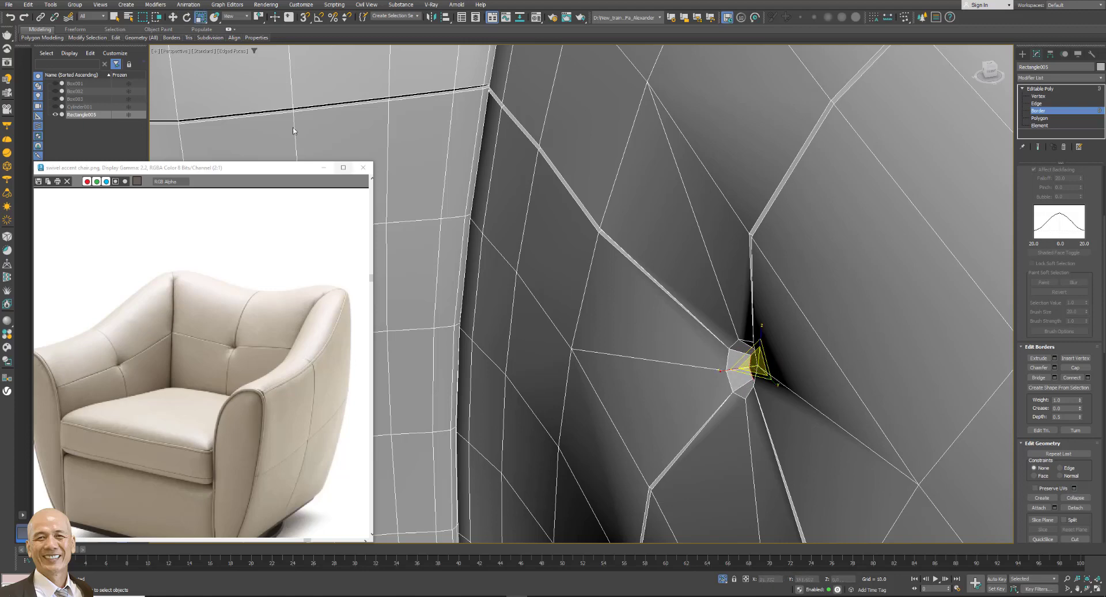
key(w)
scroll(727, 329, up, 1)
alt+middle_drag(727, 329, 737, 331)
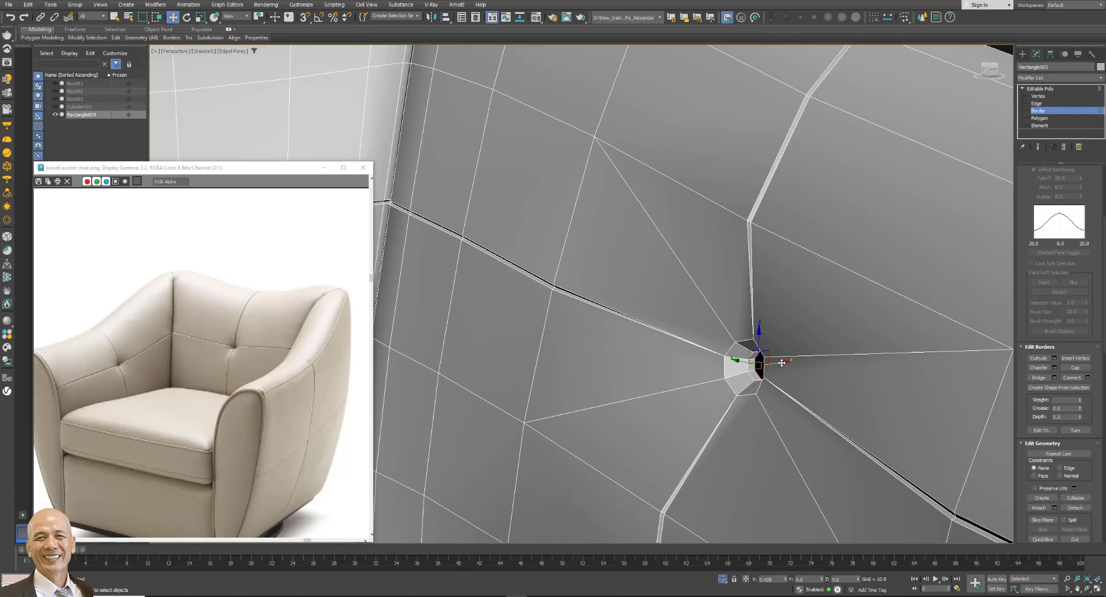
drag(773, 365, 782, 364)
click(201, 16)
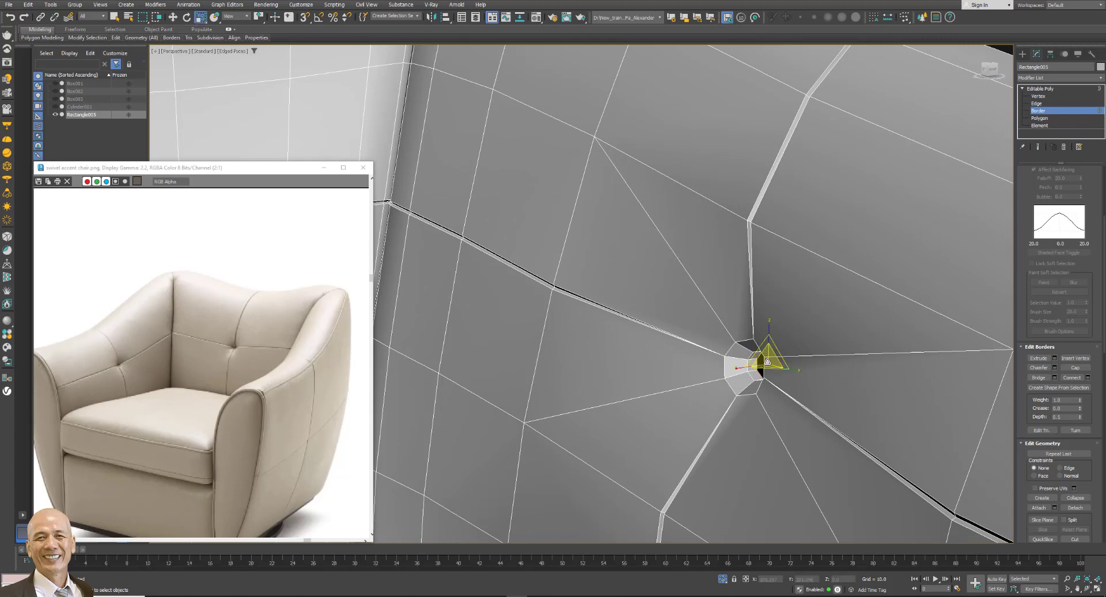
click(1082, 499)
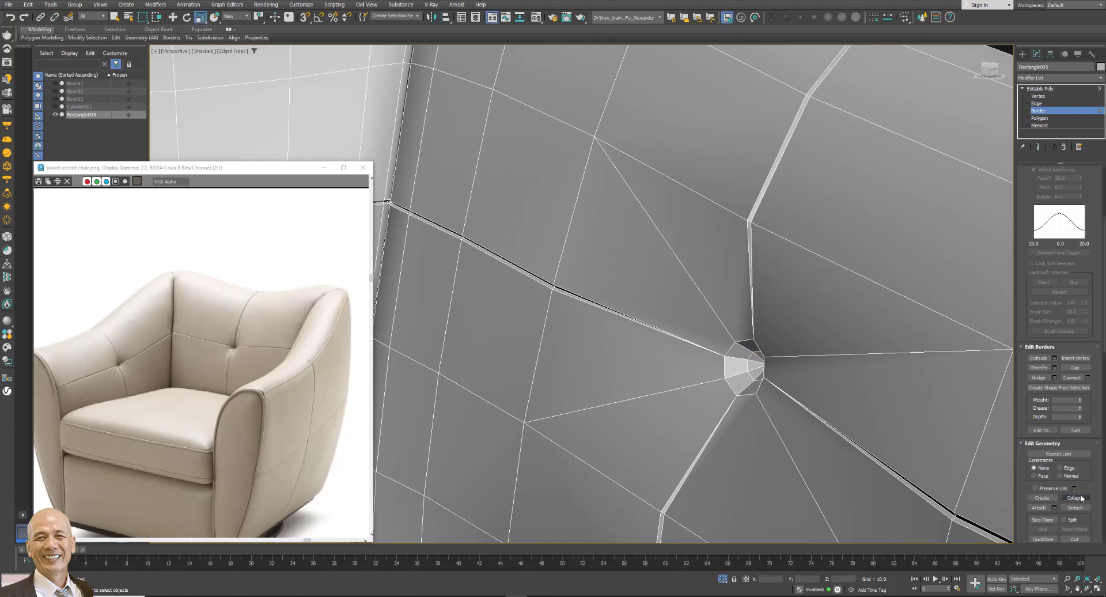
Switch to Vertex level and select a vertex near the pinched tuft.
scroll(830, 311, down, 4)
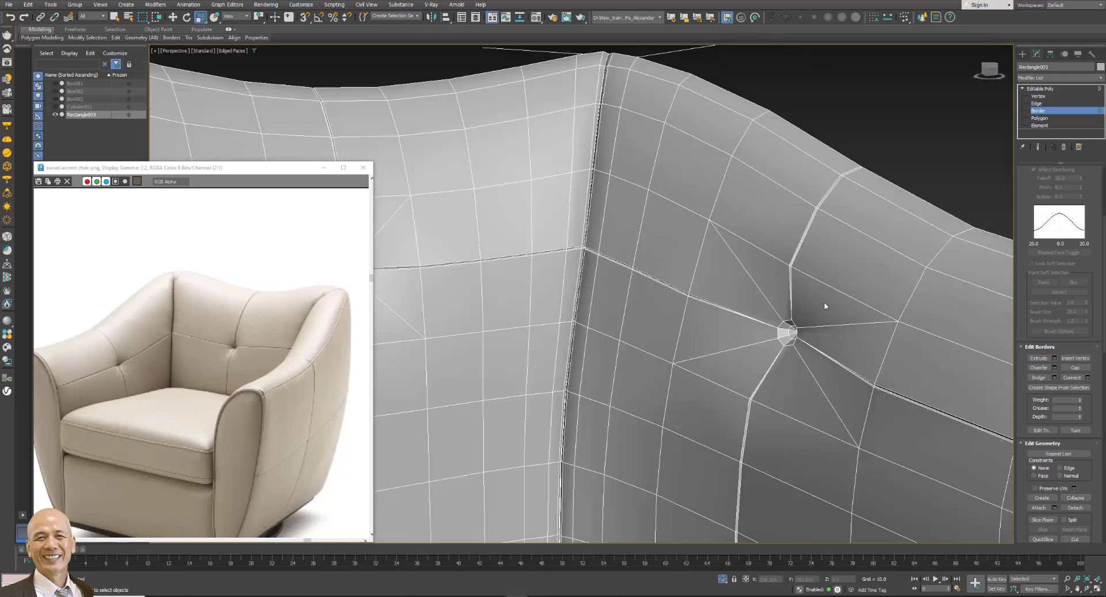
click(1038, 95)
click(815, 197)
alt+middle_drag(749, 288, 634, 259)
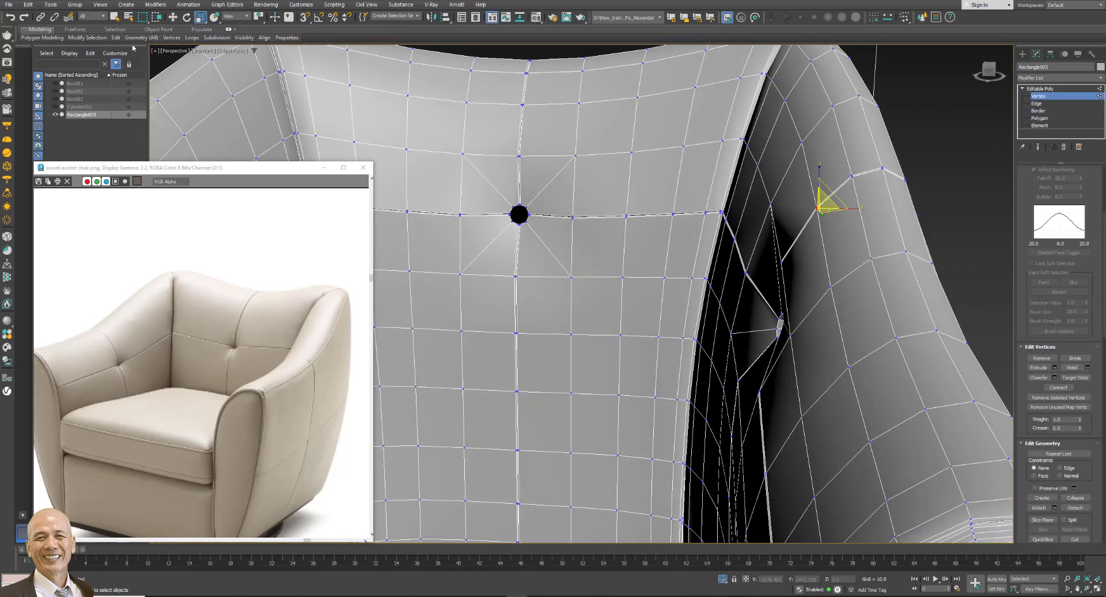
Nudge a seam vertex slightly near the inner corner by the pinched tuft.
click(173, 16)
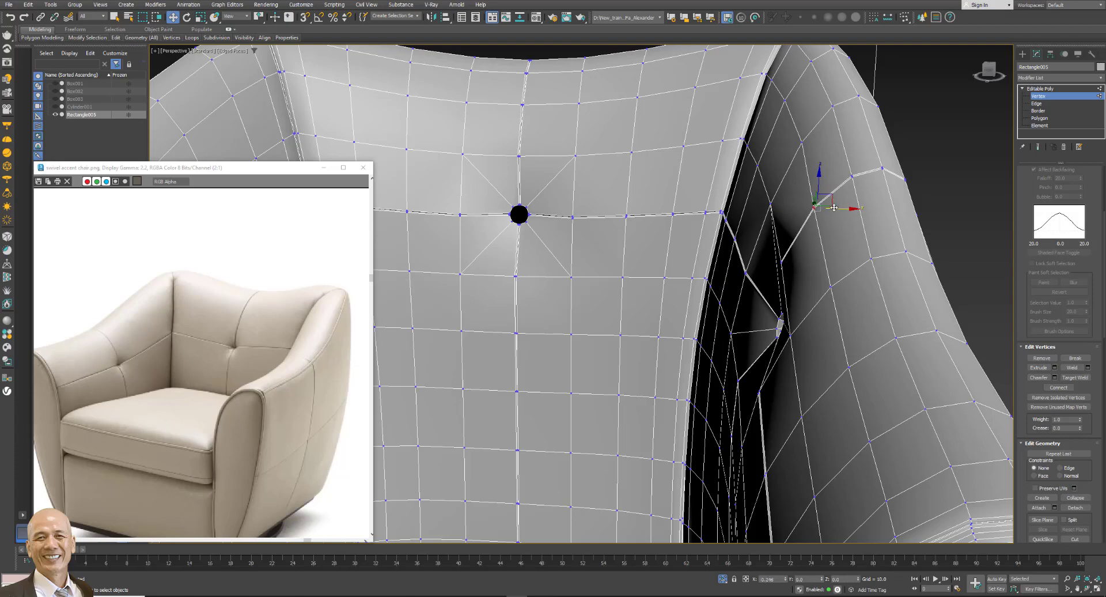
mouse_move(836, 210)
alt+middle_down()
mouse_move(846, 264)
mouse_move(896, 344)
alt+middle_up()
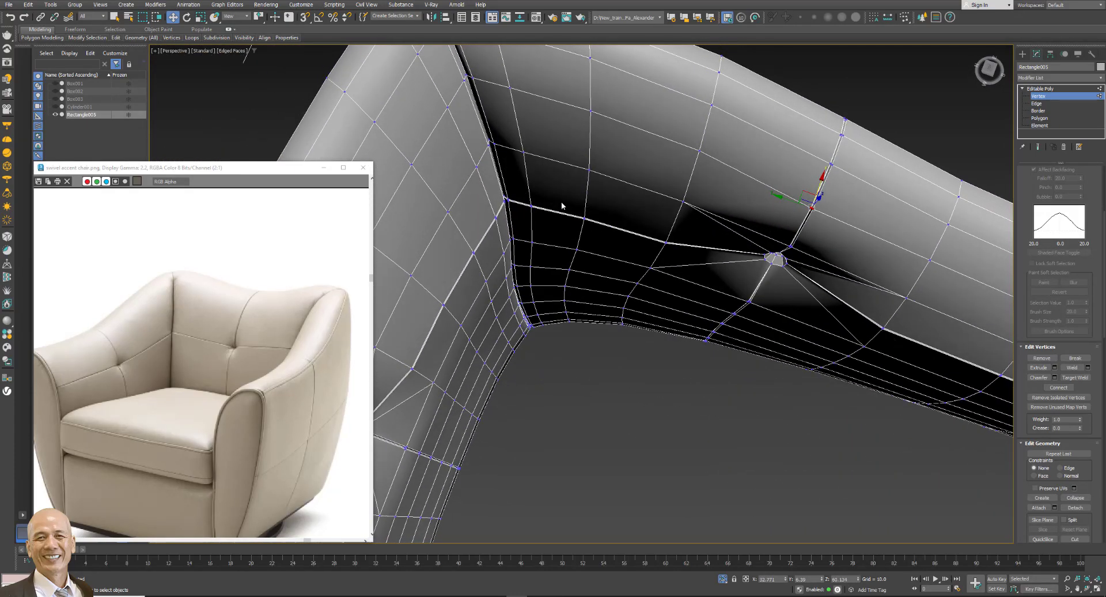
click(584, 218)
drag(599, 199, 599, 190)
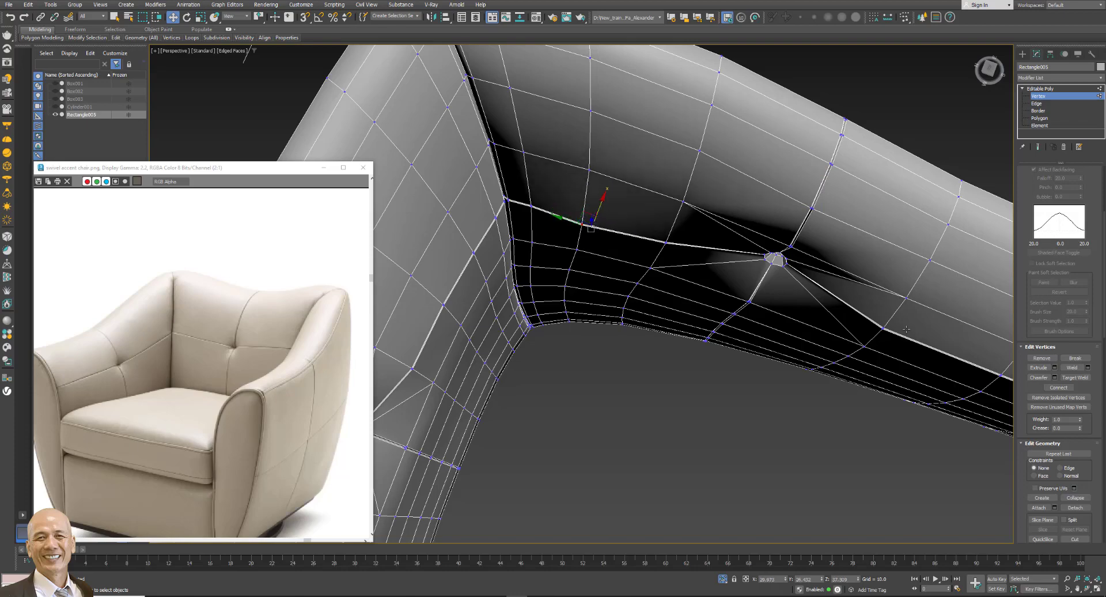
alt+middle_drag(599, 190, 876, 285)
scroll(875, 285, down, 6)
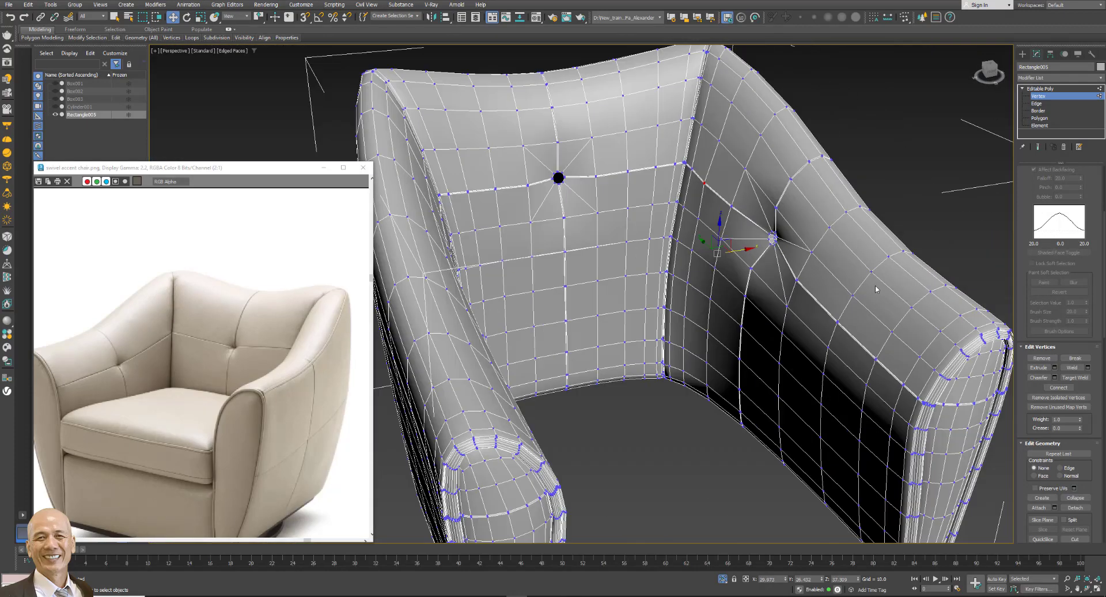
scroll(876, 285, up, 4)
scroll(620, 233, down, 5)
scroll(556, 202, up, 5)
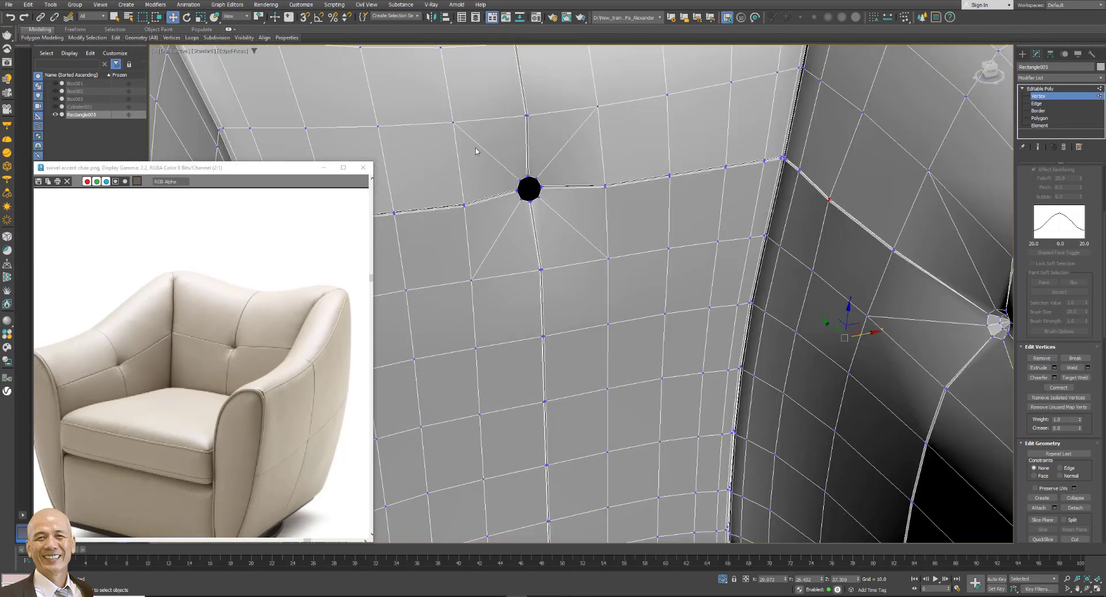
scroll(558, 202, up, 3)
scroll(559, 201, up, 3)
scroll(587, 235, down, 2)
scroll(583, 245, down, 1)
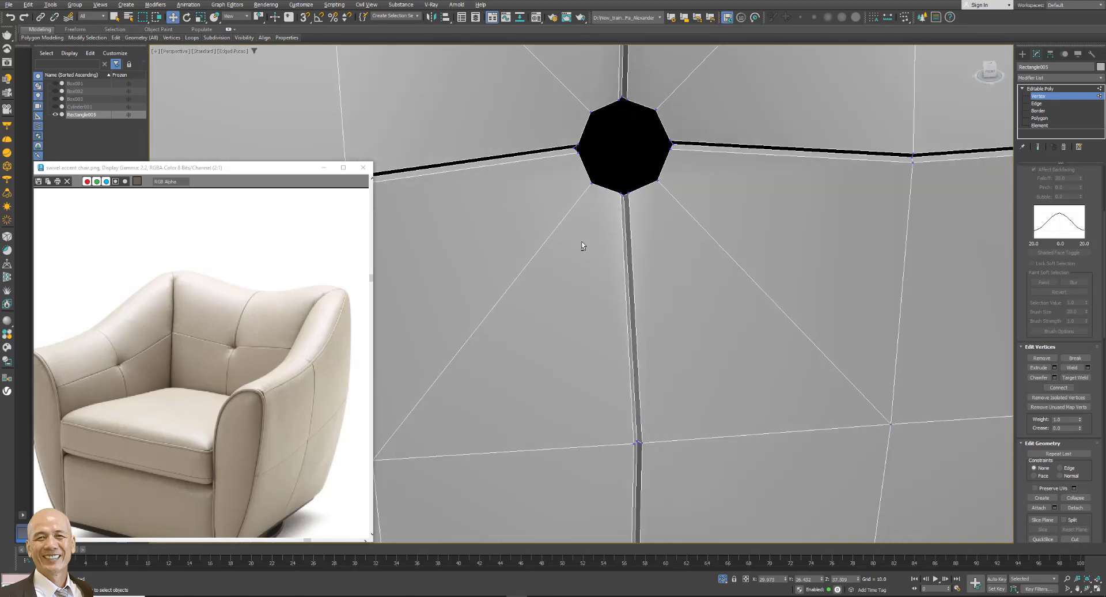
Select the other backrest hole's rim vertices, nudging its left vertex down slightly.
drag(657, 180, 656, 180)
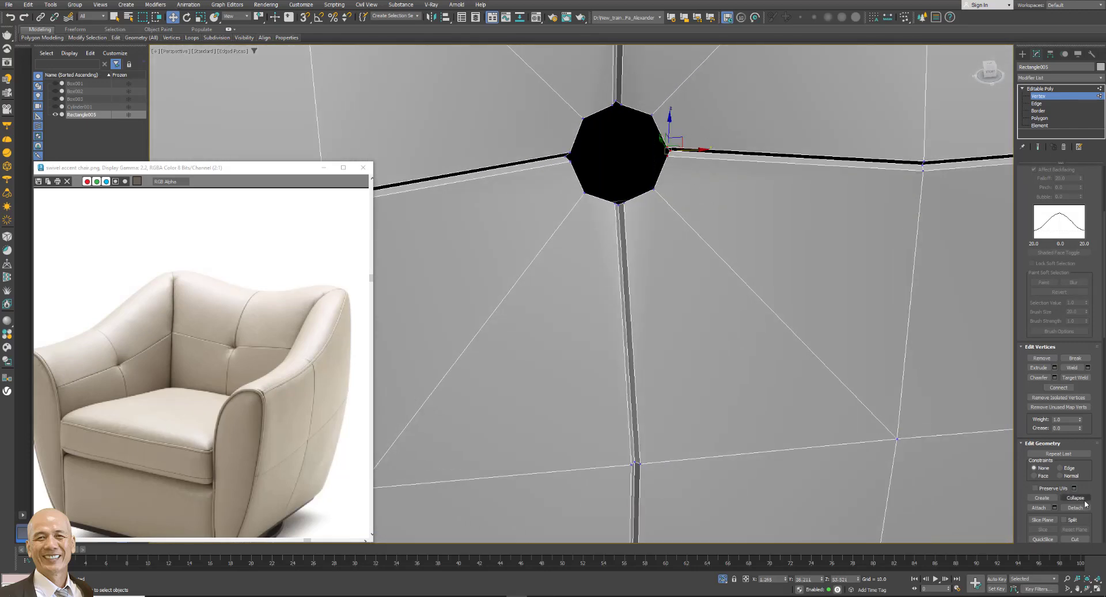
click(615, 205)
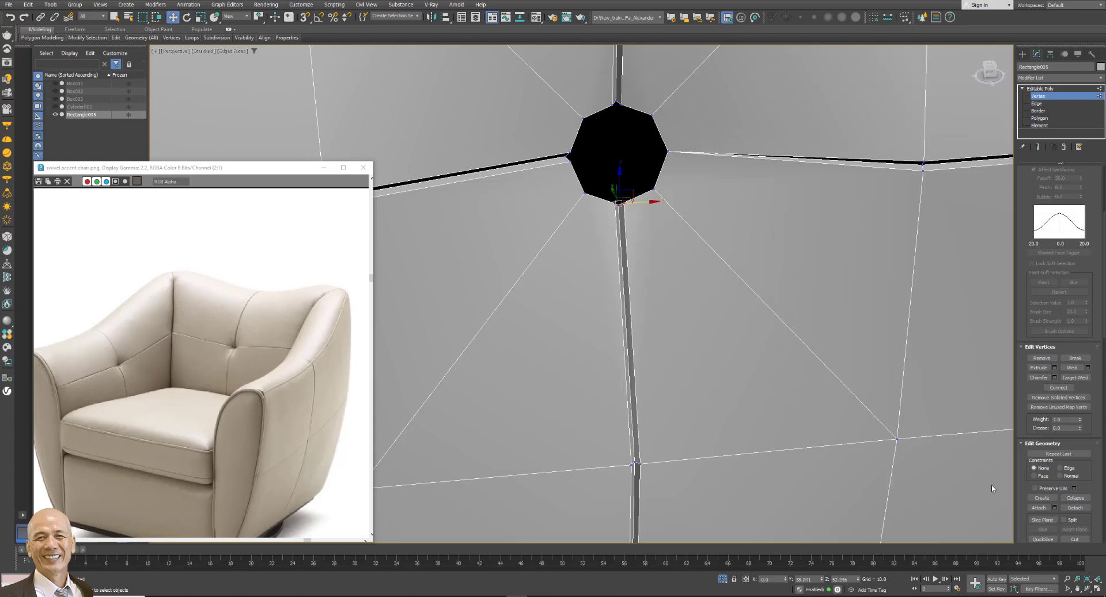
click(577, 150)
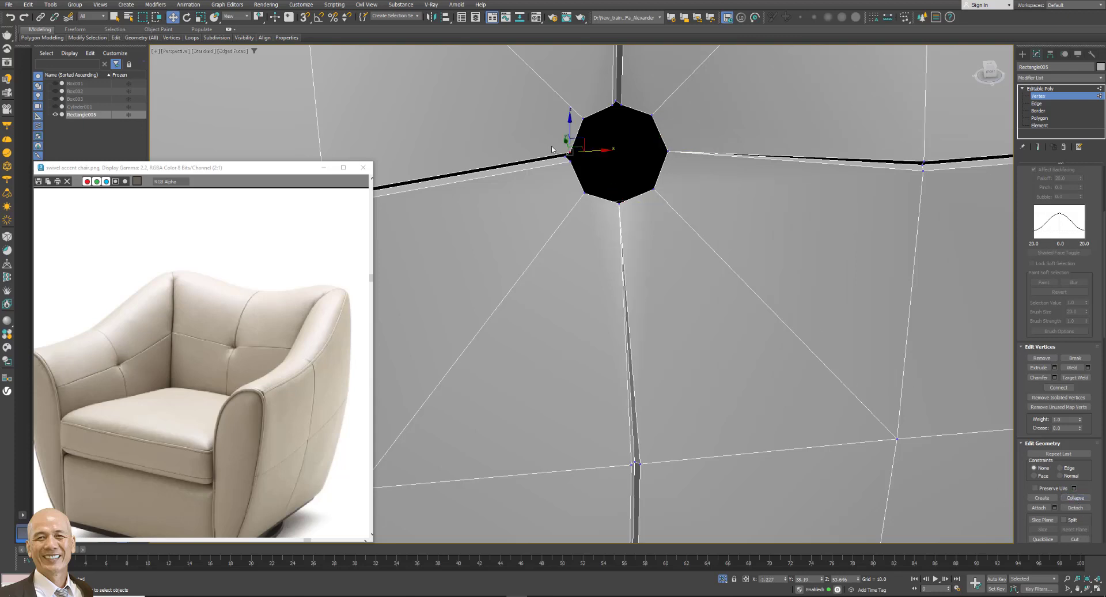
drag(566, 162, 566, 167)
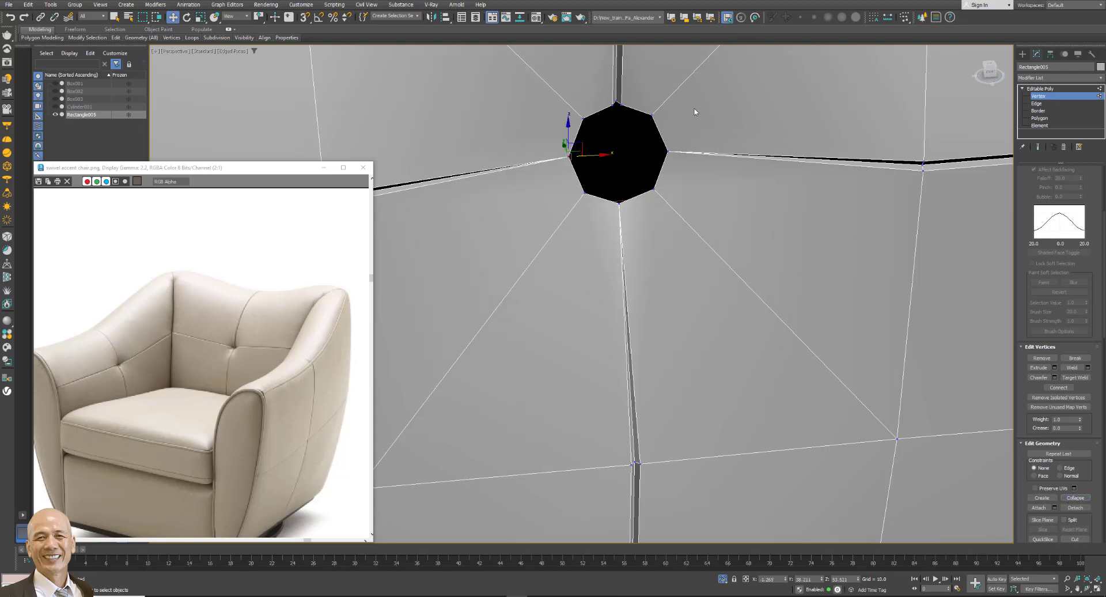
click(617, 104)
Select the second backrest hole's border at Border level.
click(1076, 499)
click(1038, 110)
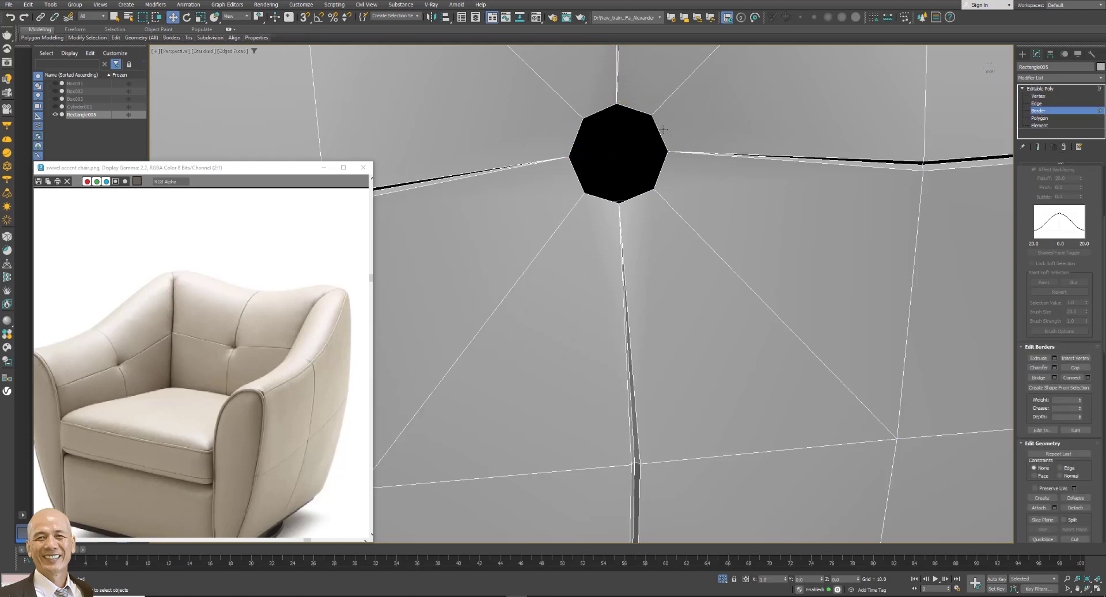
click(661, 132)
scroll(696, 147, down, 3)
alt+middle_drag(699, 144, 628, 245)
scroll(683, 153, up, 3)
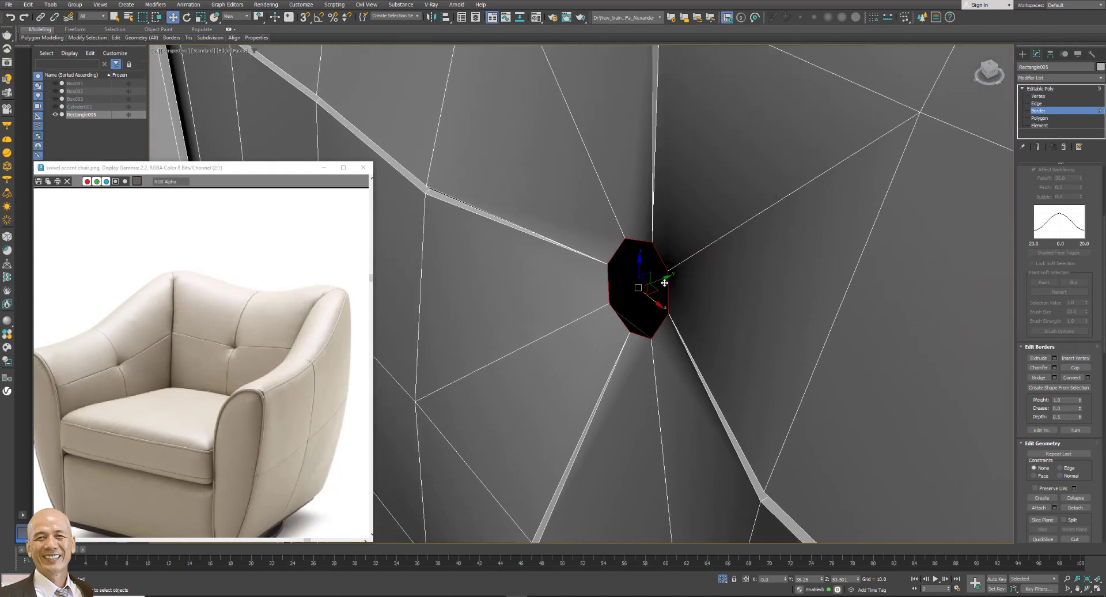
Extrude the hole border twice with a scale-down between, then collapse it to a point.
shift+drag(662, 278, 695, 267)
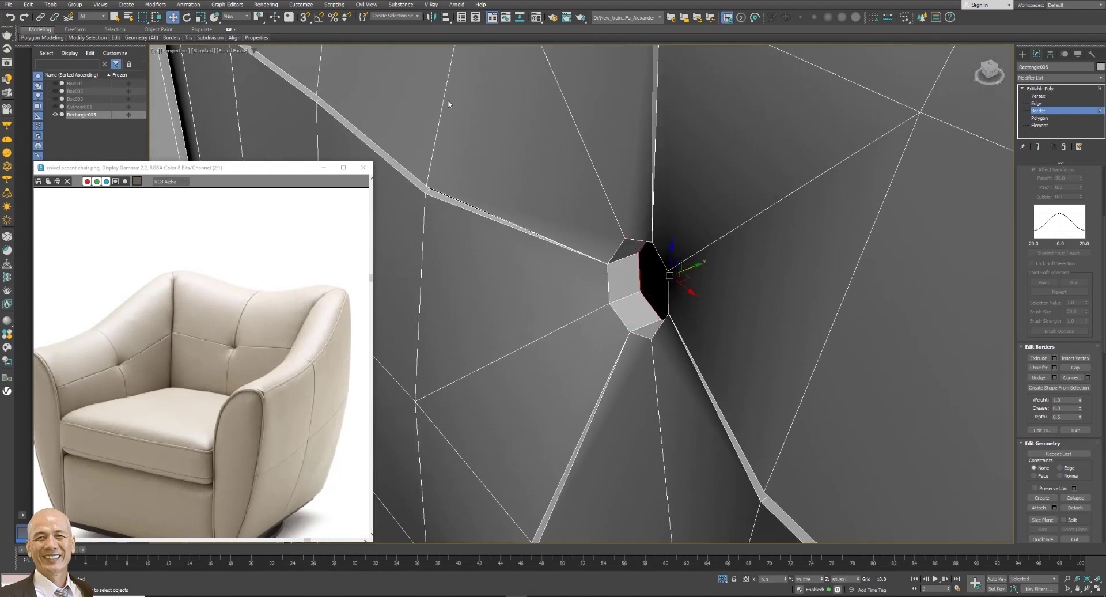
click(201, 17)
drag(671, 272, 662, 288)
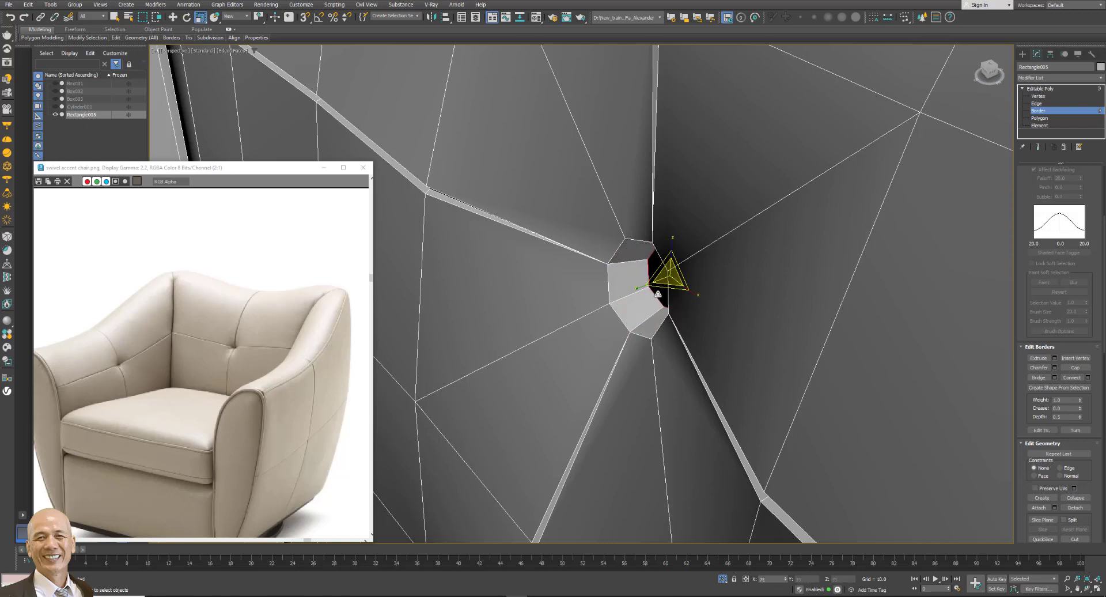
click(173, 17)
alt+middle_drag(547, 153, 655, 241)
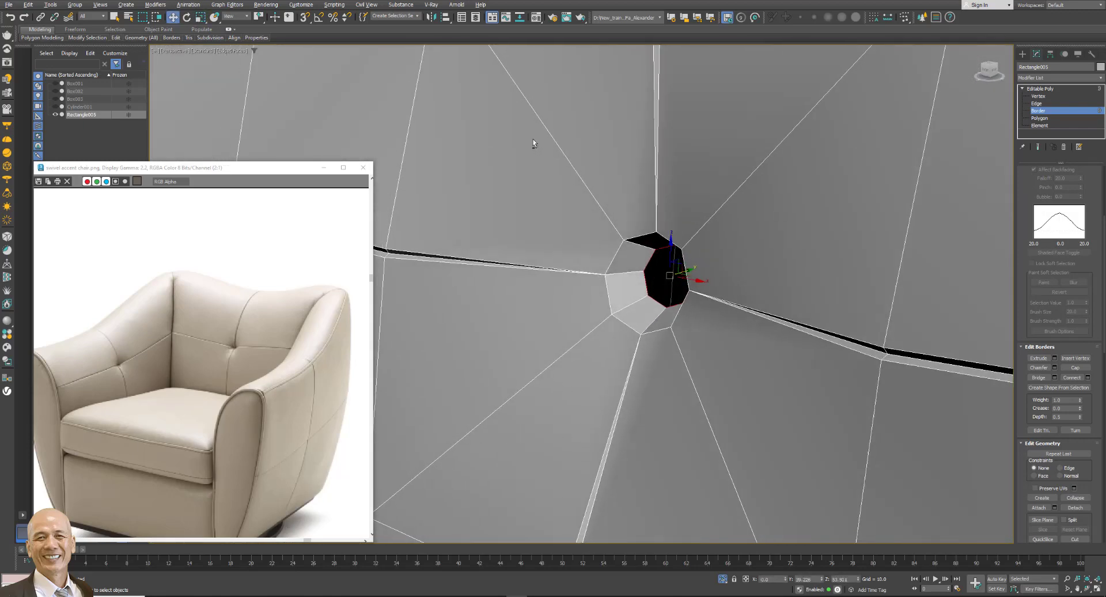
shift+drag(686, 272, 699, 271)
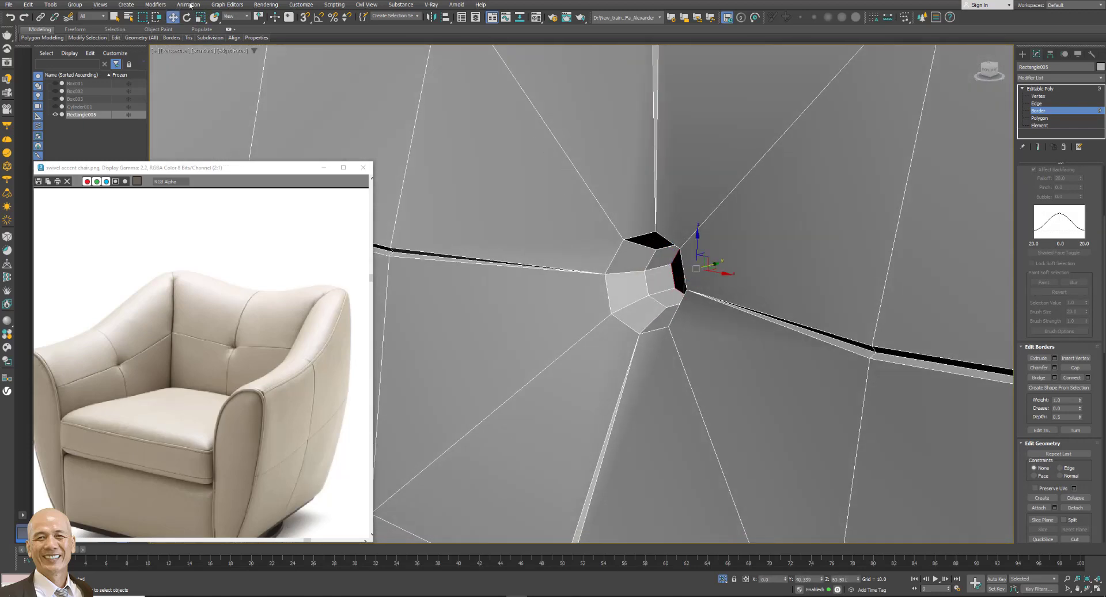
click(201, 17)
click(1076, 497)
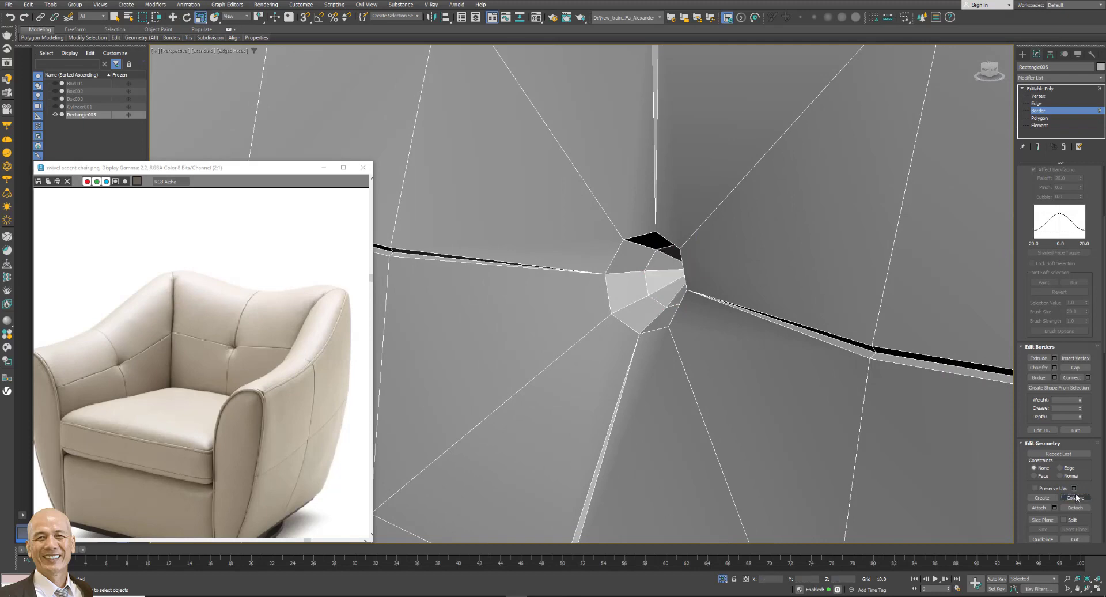
Orbit and zoom around the closed dimple to inspect it.
scroll(717, 291, down, 3)
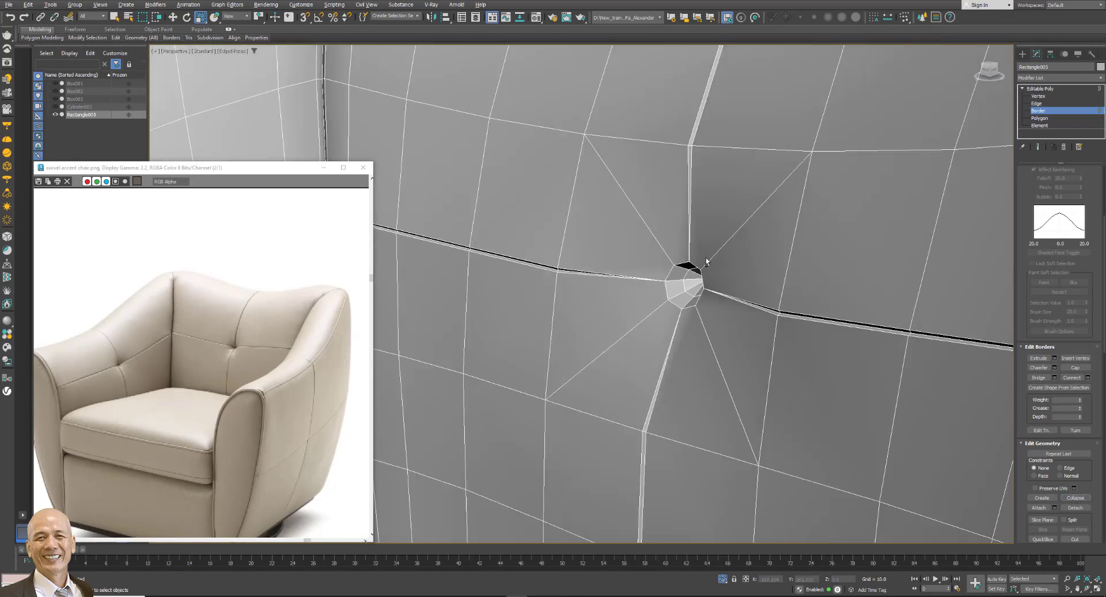
mouse_move(707, 260)
alt+middle_down()
mouse_move(725, 266)
mouse_move(563, 131)
mouse_move(725, 229)
mouse_move(755, 221)
alt+middle_up()
scroll(726, 230, down, 3)
scroll(731, 235, down, 4)
scroll(740, 228, up, 4)
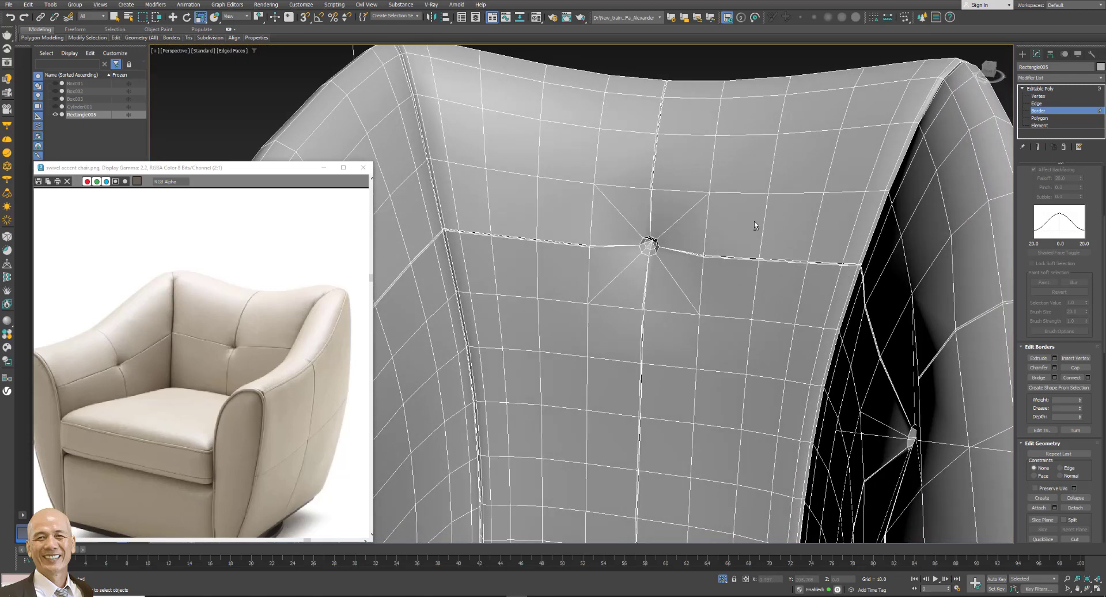
Ring an edge above the dimple and connect it into one vertical edge loop.
key(3)
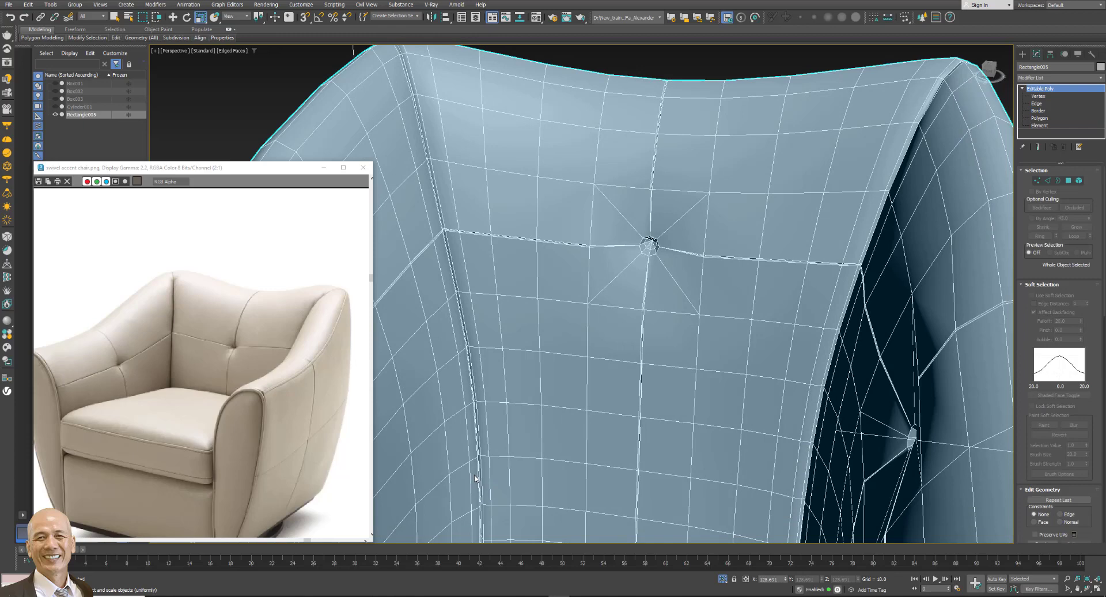
click(1049, 181)
click(675, 190)
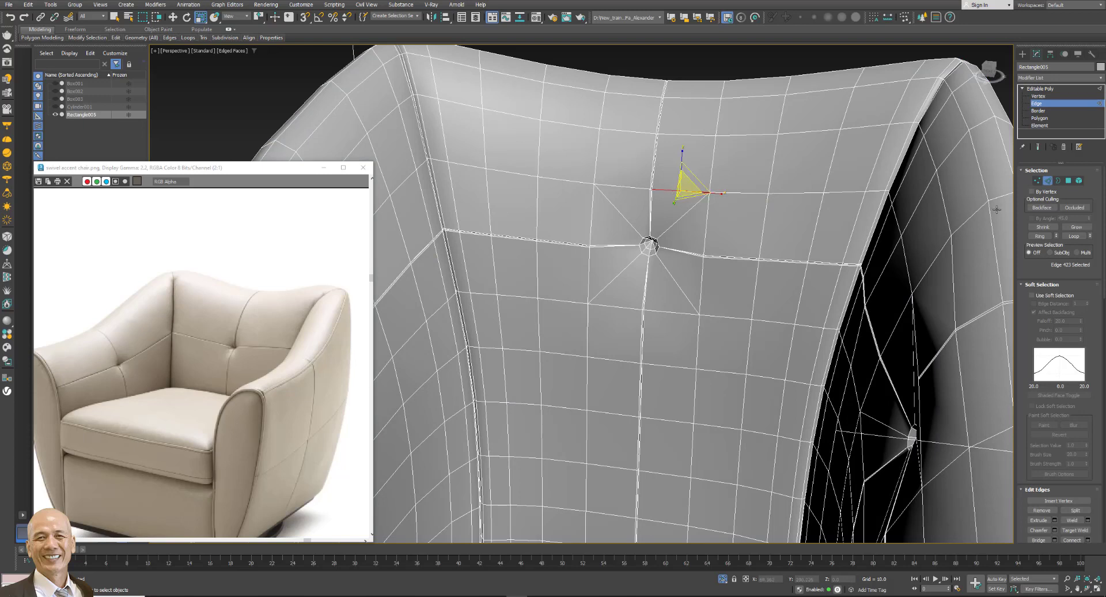
click(1040, 236)
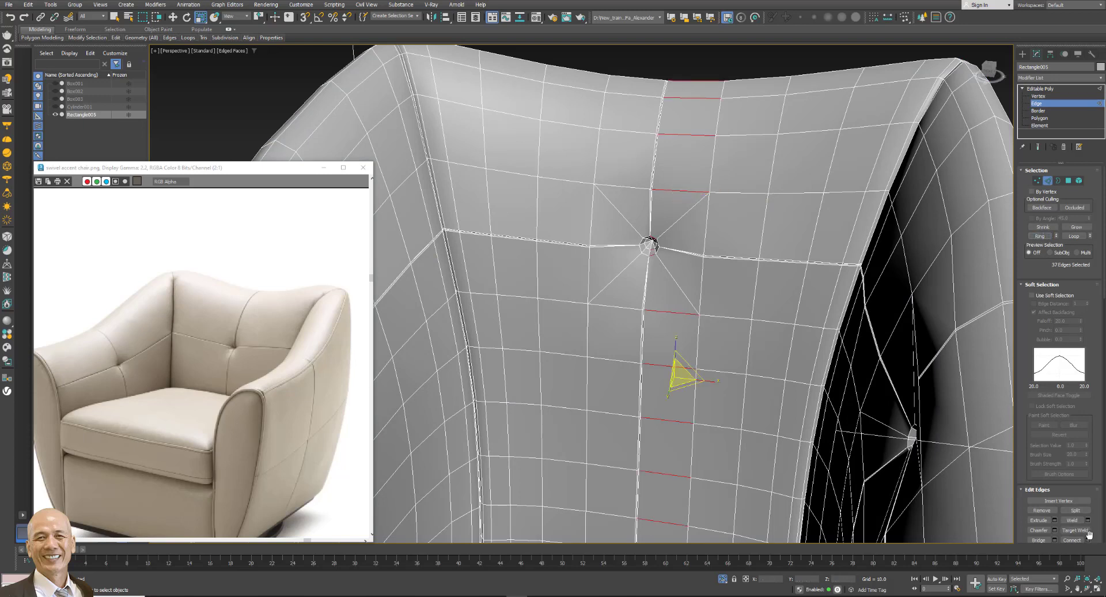
click(1088, 540)
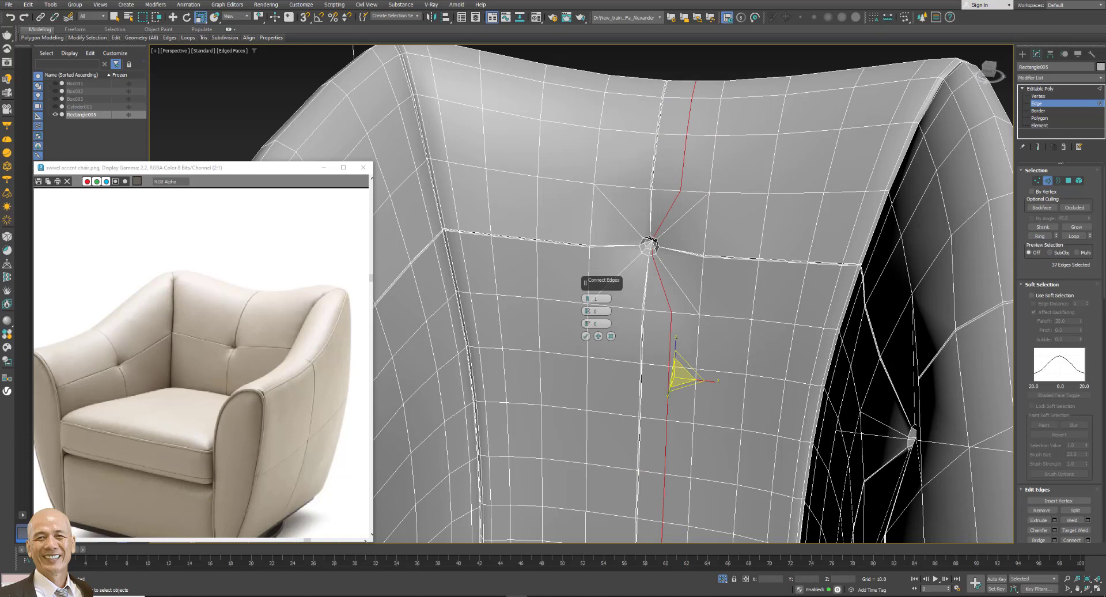
click(586, 335)
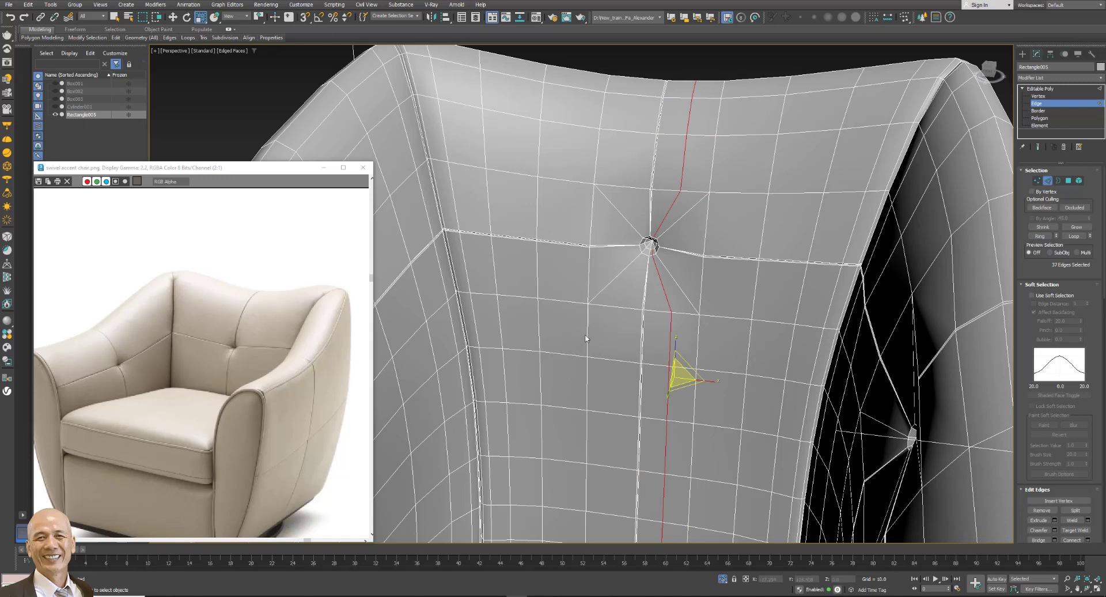
Add a second vertical loop from an adjacent edge ring and clear the selection.
click(621, 188)
click(1041, 236)
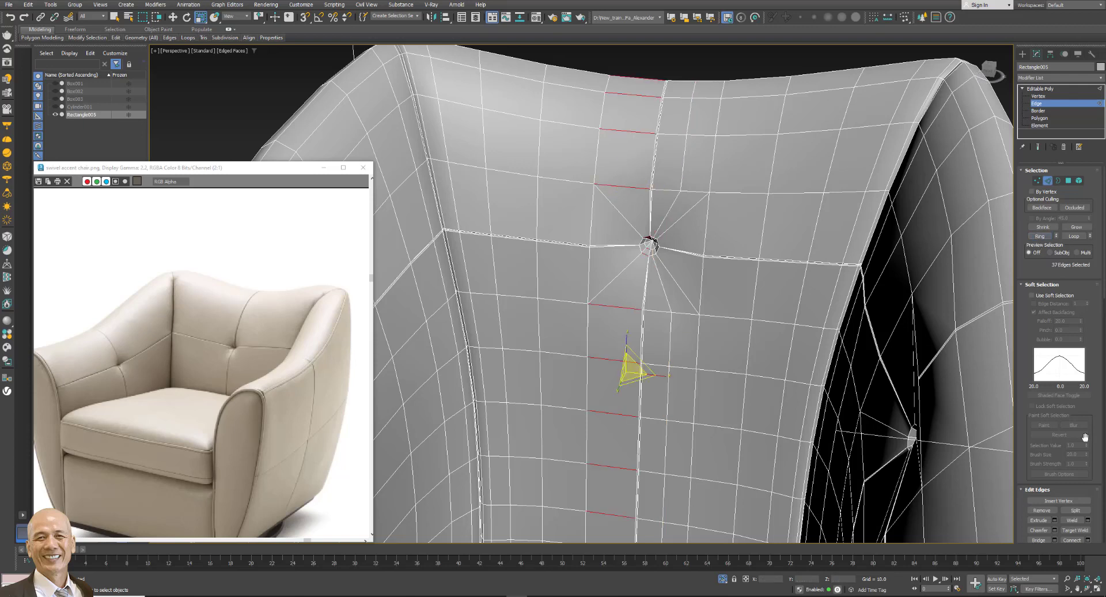
click(1073, 540)
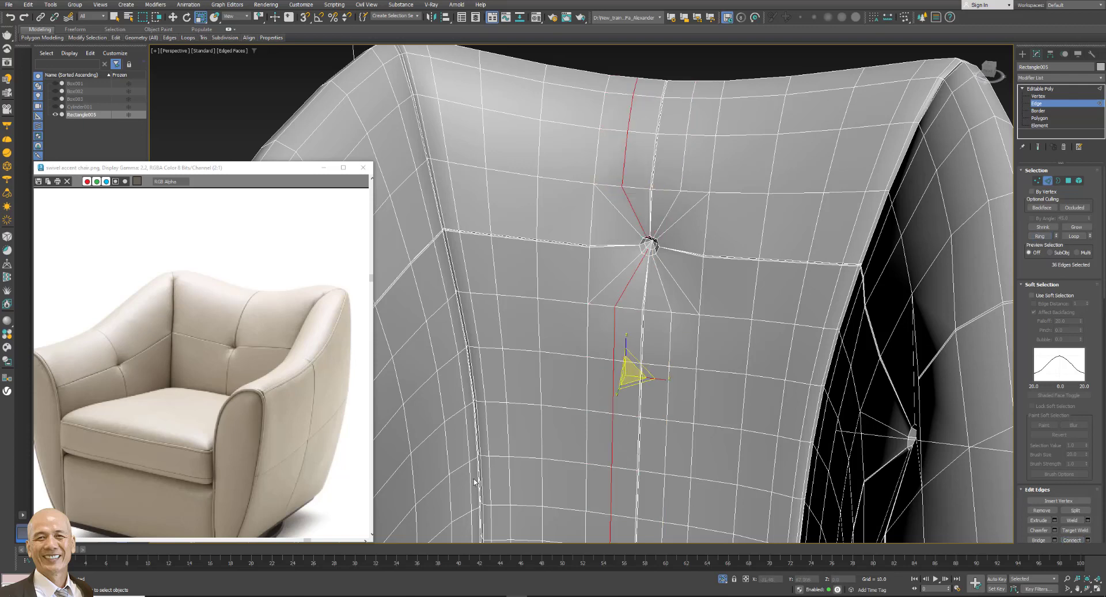
click(536, 338)
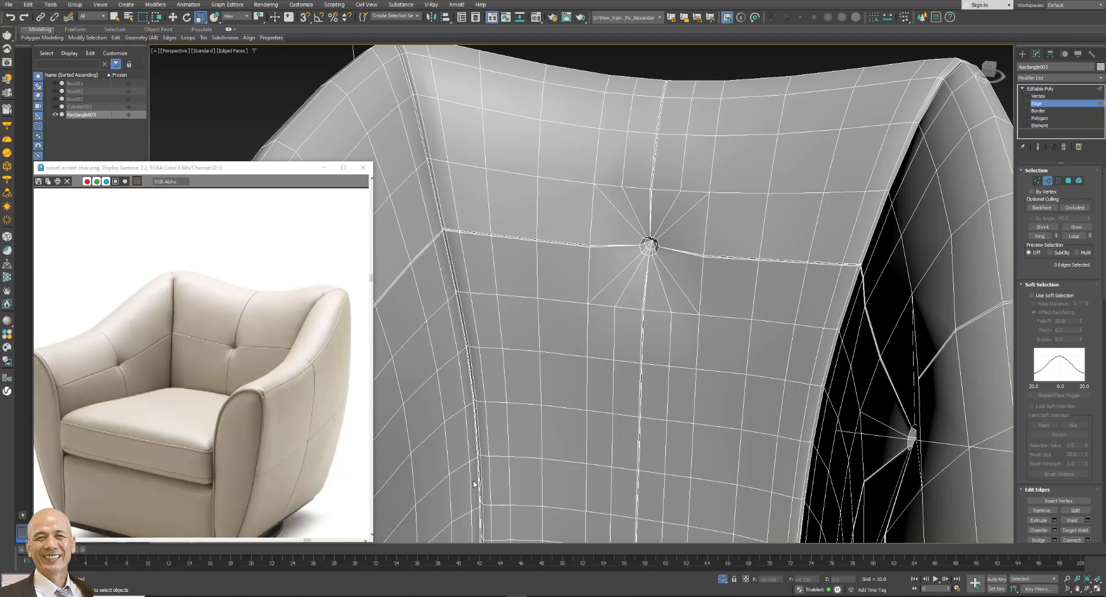
Slide the upper stray edges sideways into line beside the centre seam.
key(2)
click(1047, 180)
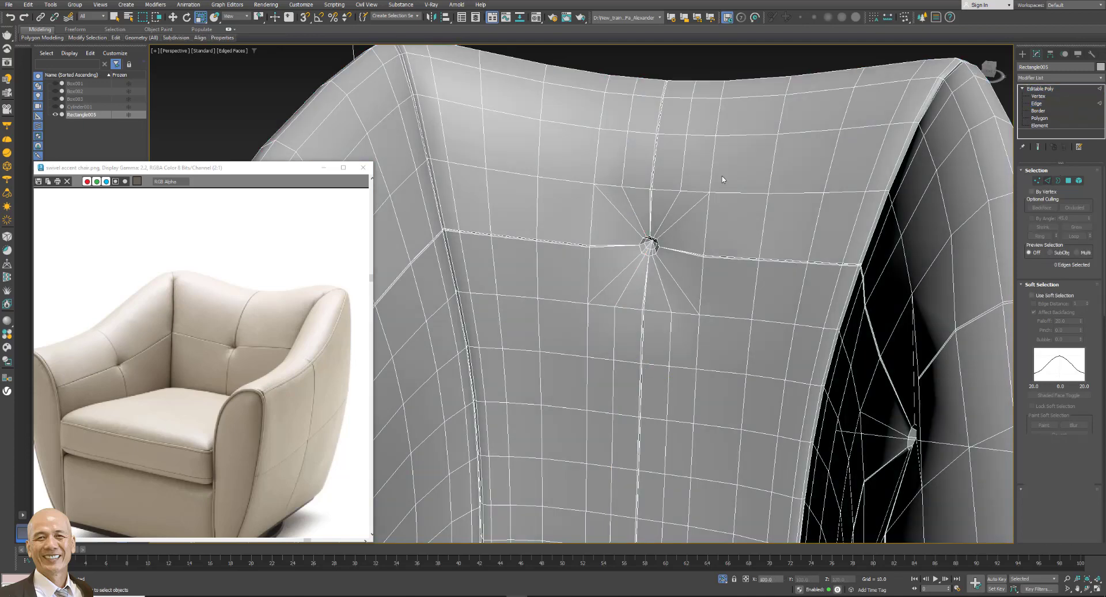
click(684, 167)
ctrl+click(687, 114)
ctrl+click(691, 91)
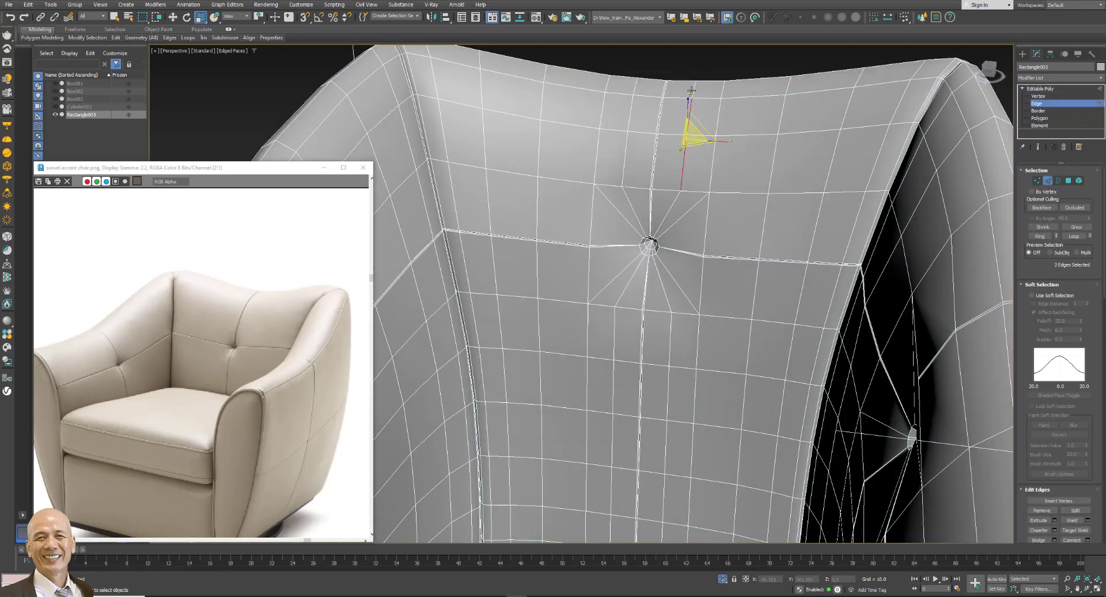
click(173, 17)
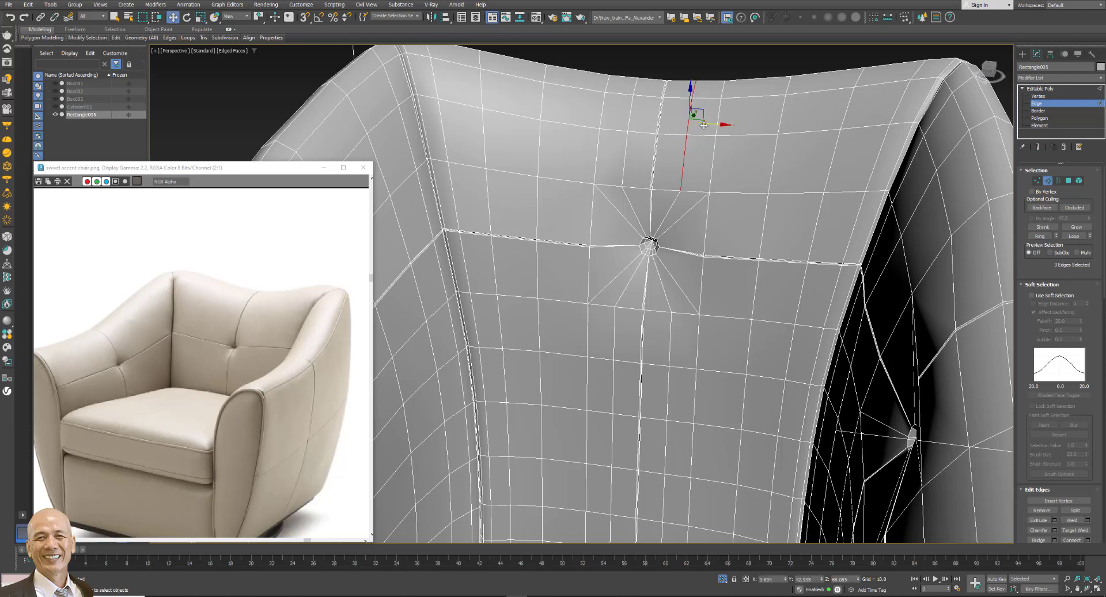
drag(704, 125, 690, 121)
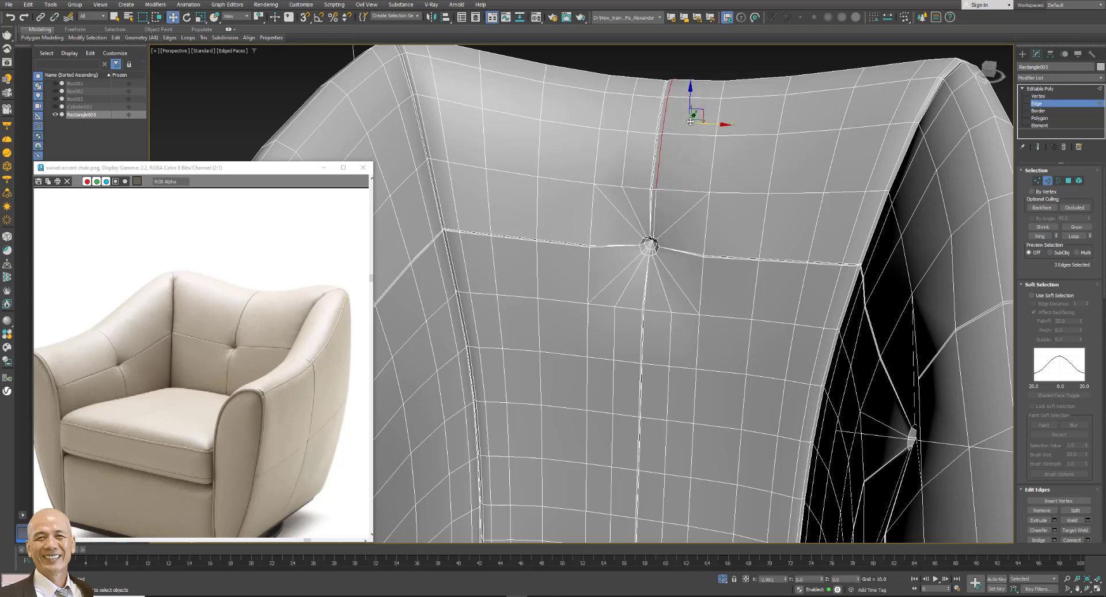
click(630, 123)
ctrl+click(635, 91)
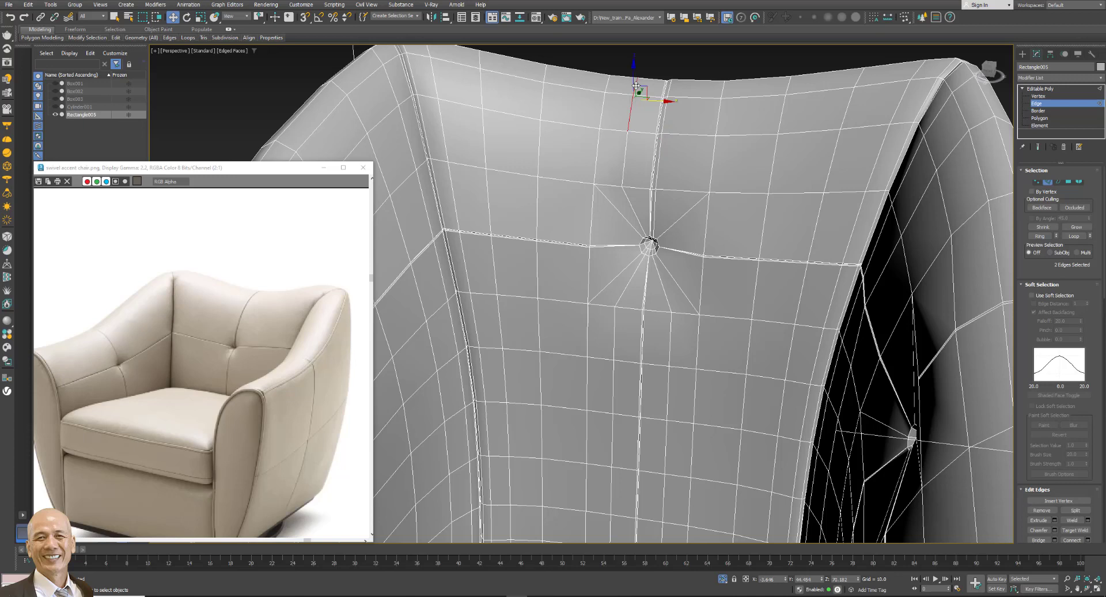
ctrl+click(618, 175)
drag(659, 122, 685, 121)
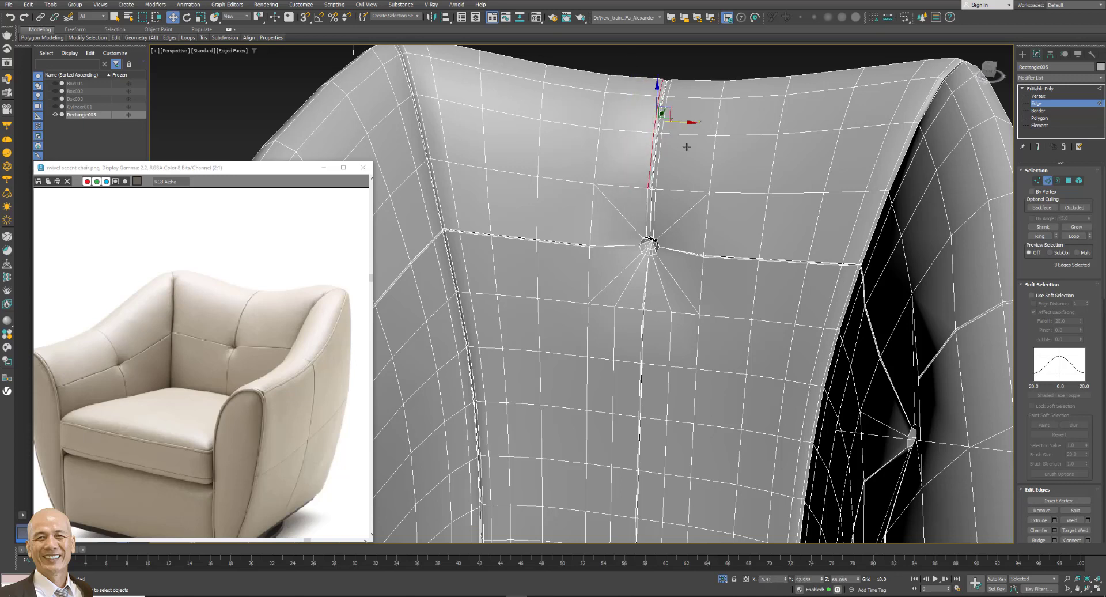
Shift two lower vertical edges left into line with the centre seam.
click(666, 346)
ctrl+click(667, 372)
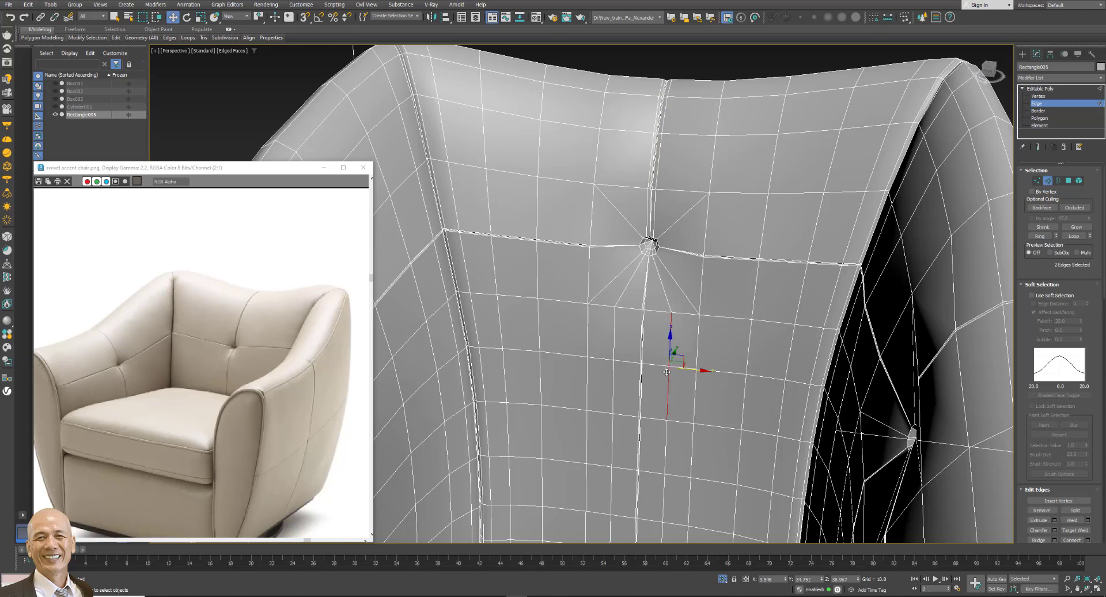
ctrl+click(615, 337)
ctrl+click(611, 386)
click(615, 329)
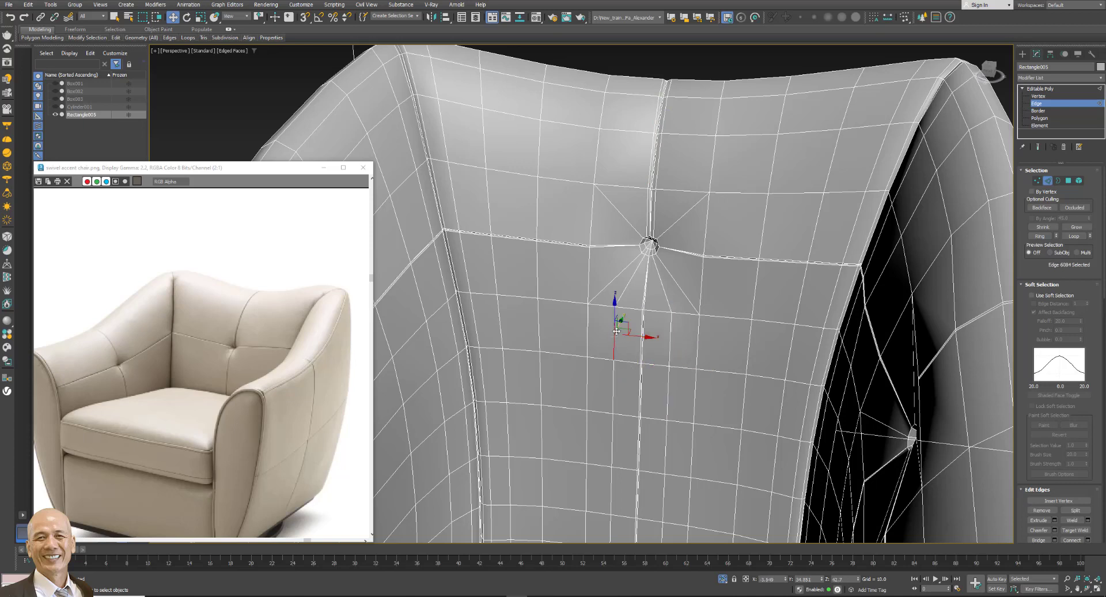
ctrl+click(613, 383)
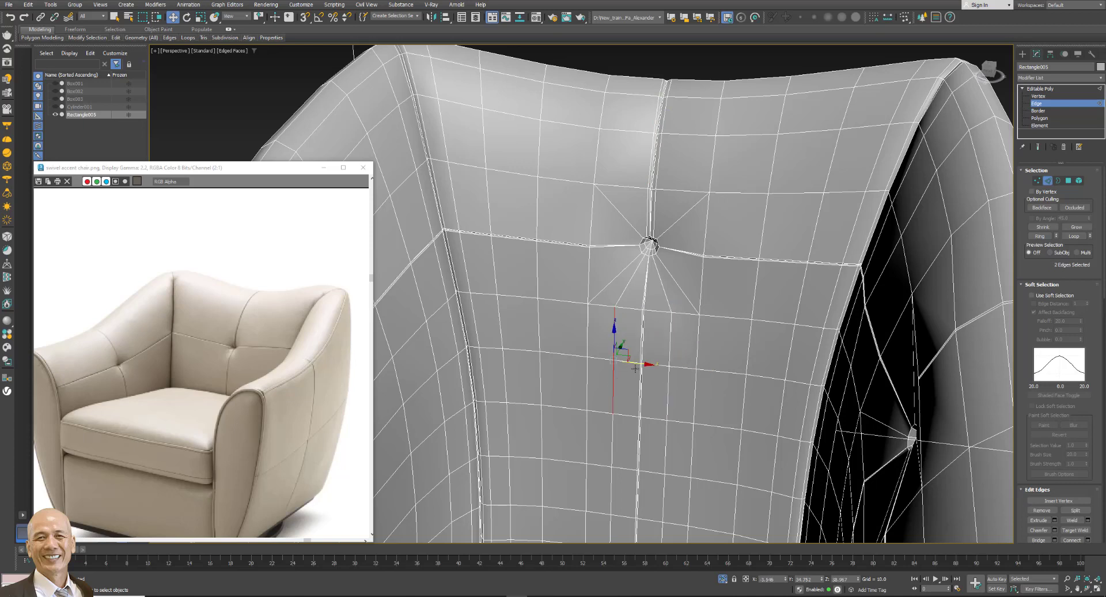
click(669, 369)
ctrl+click(668, 389)
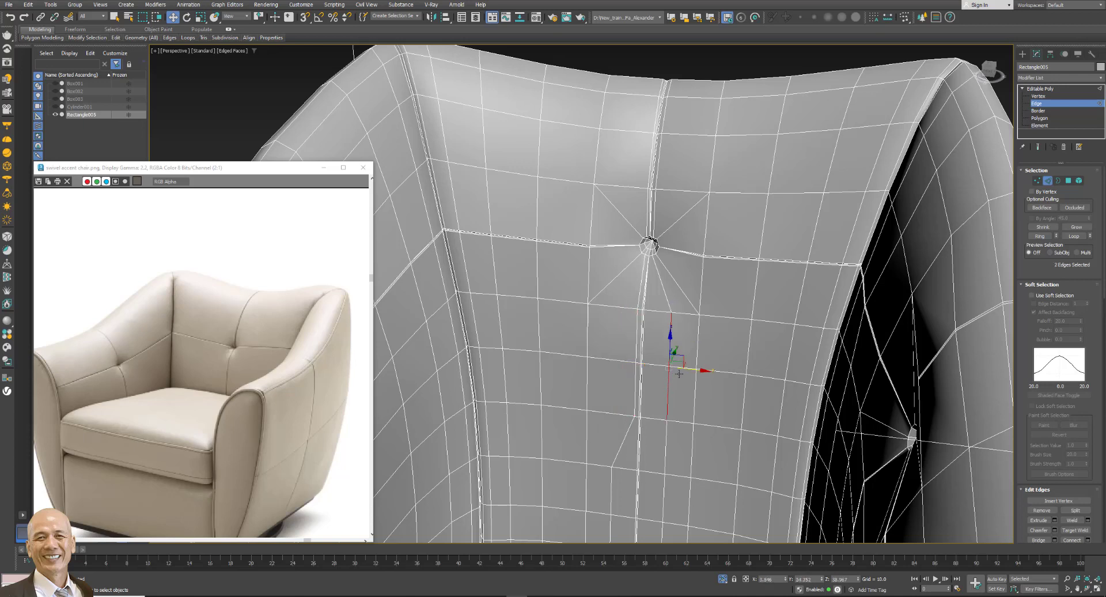
drag(690, 369, 681, 368)
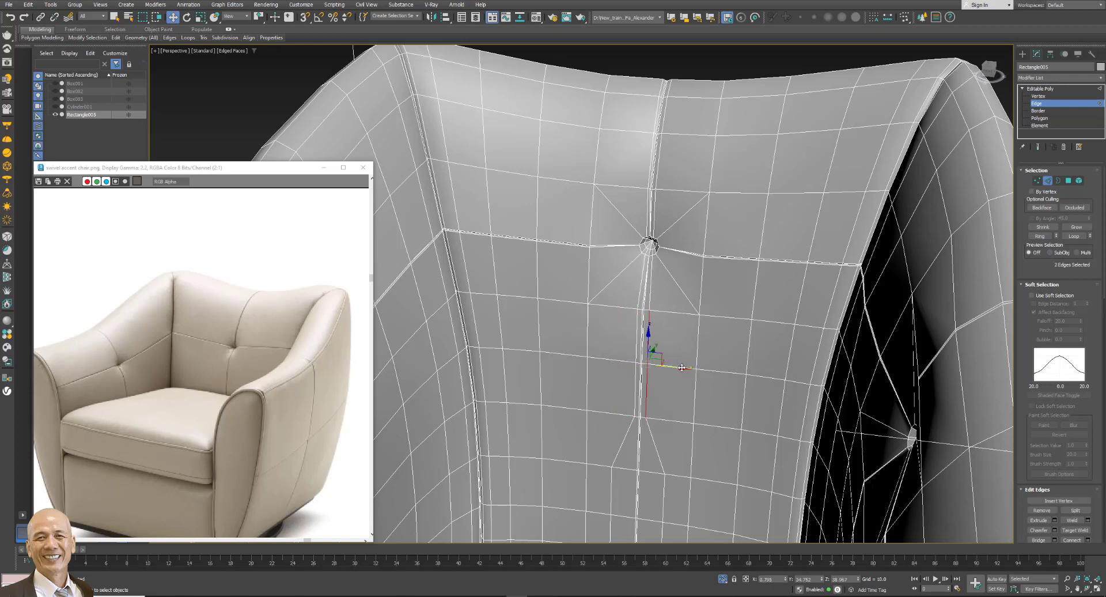
middle_drag(711, 362, 708, 380)
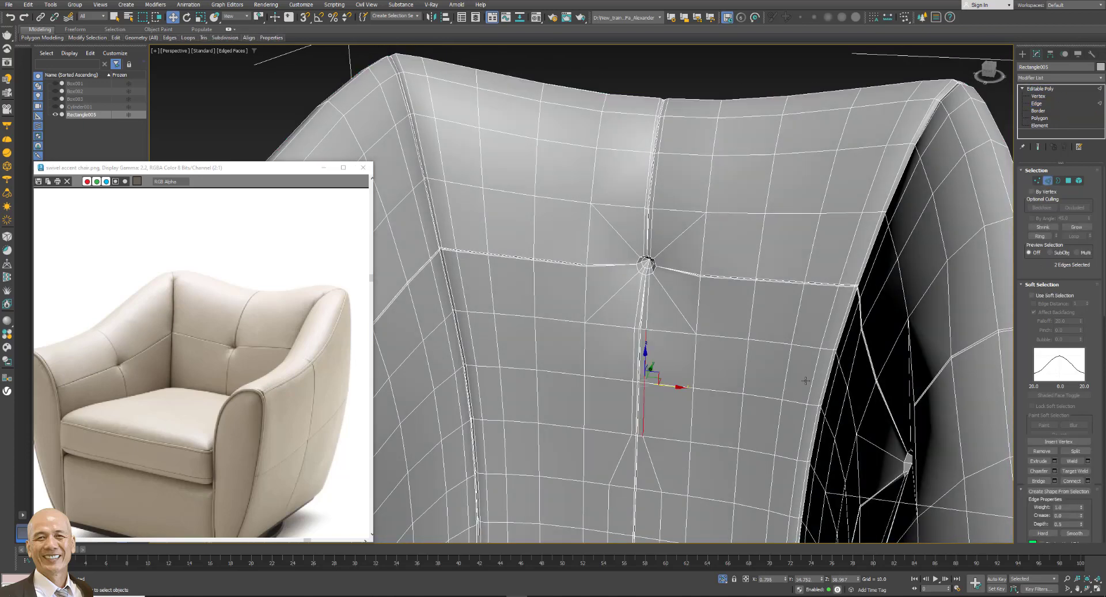
middle_drag(770, 391, 728, 239)
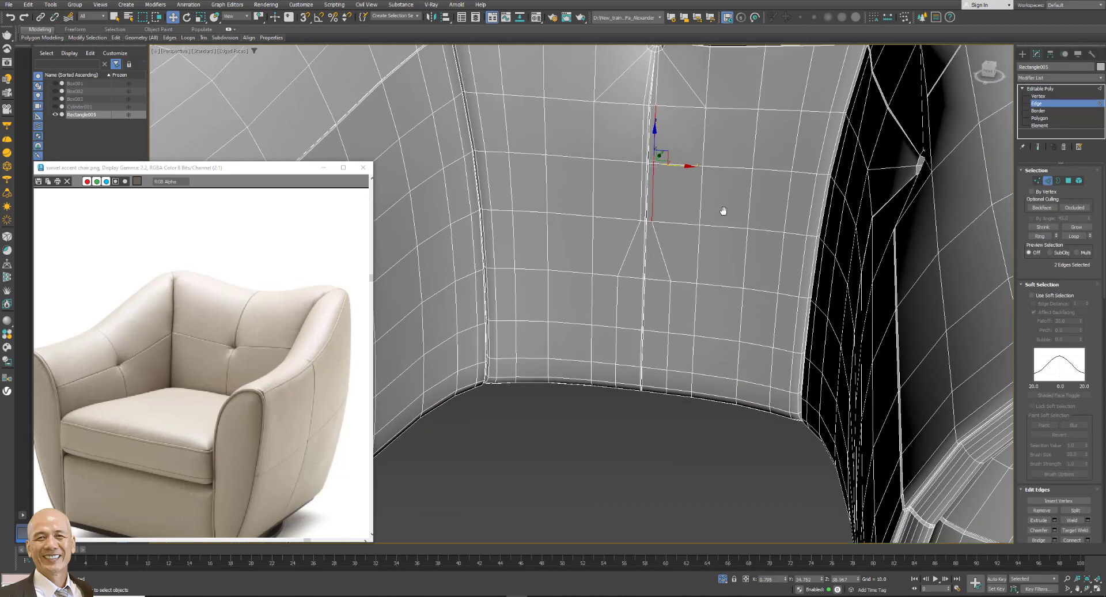
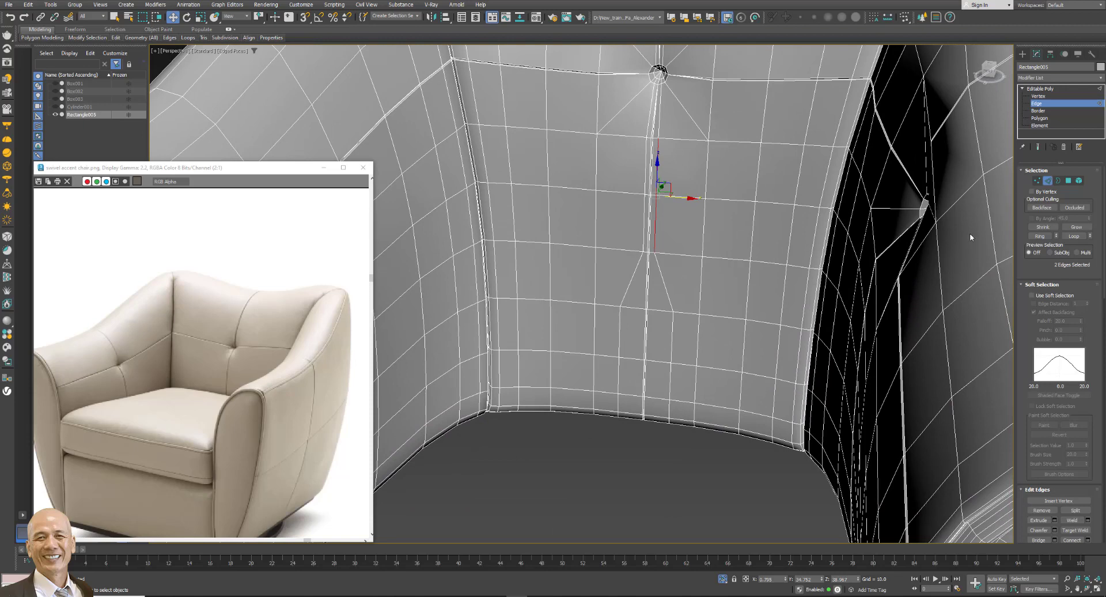
Preview the chair shell with a TurboSmooth modifier, then remove it again.
click(1046, 90)
middle_drag(723, 324, 758, 327)
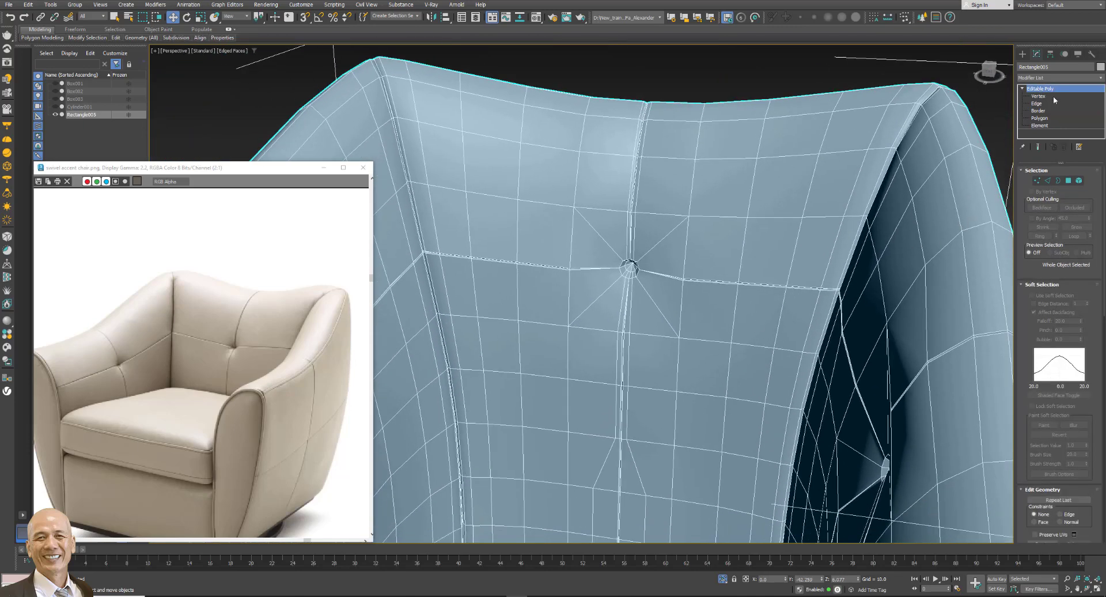
click(1060, 77)
key(t)
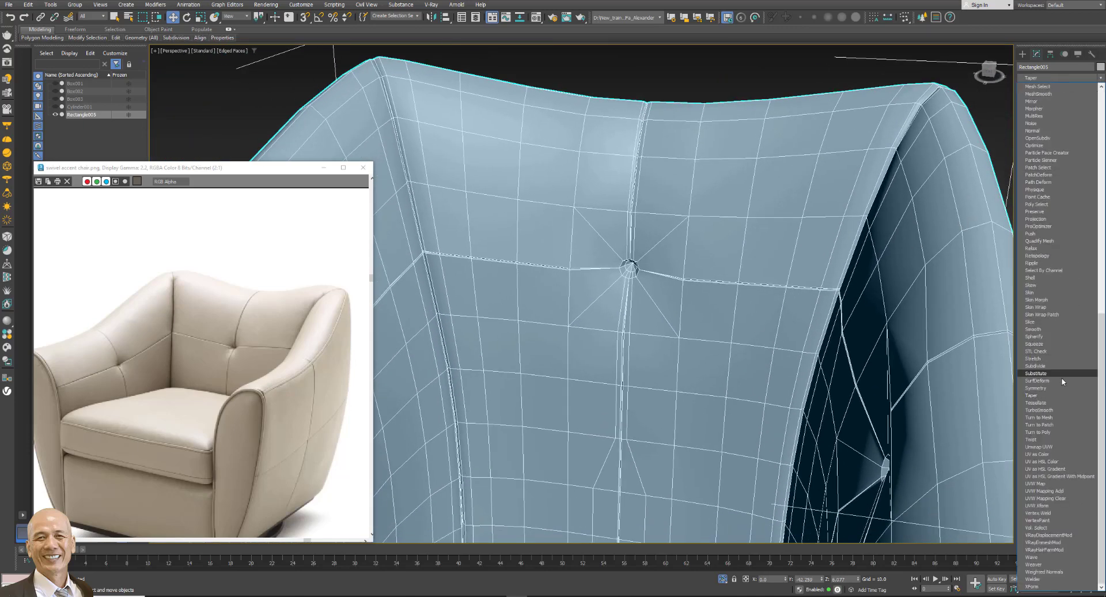
click(1052, 410)
key(ctrl+d)
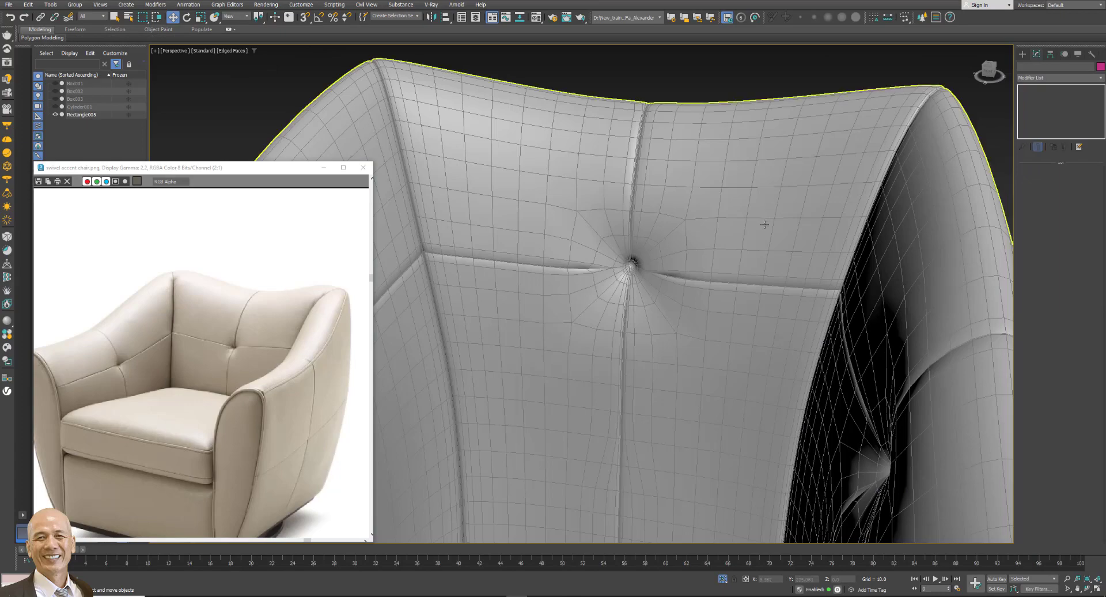
mouse_move(752, 231)
alt+middle_down()
mouse_move(724, 242)
mouse_move(724, 254)
mouse_move(814, 227)
mouse_move(647, 227)
alt+middle_up()
click(734, 236)
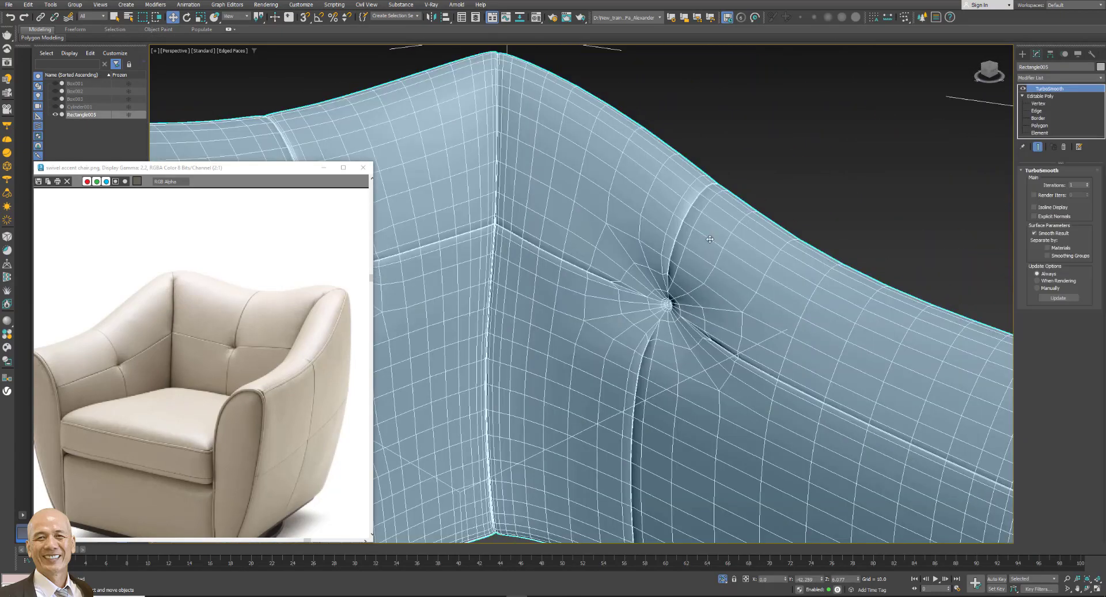
click(1063, 146)
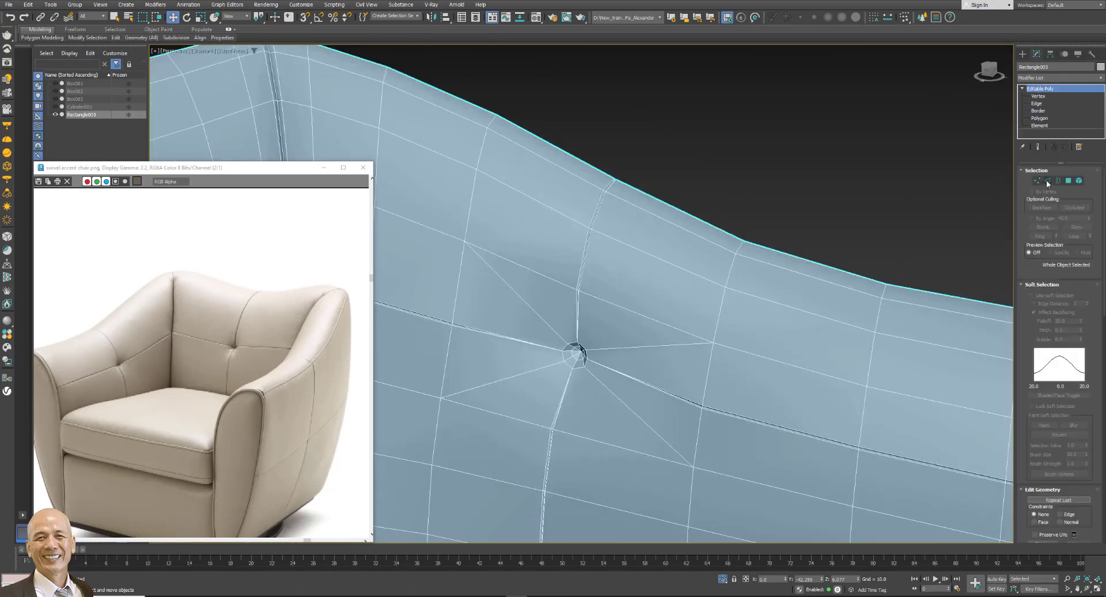
Add two edge loops across the chair back by connecting edge rings near the button.
click(1048, 181)
click(628, 312)
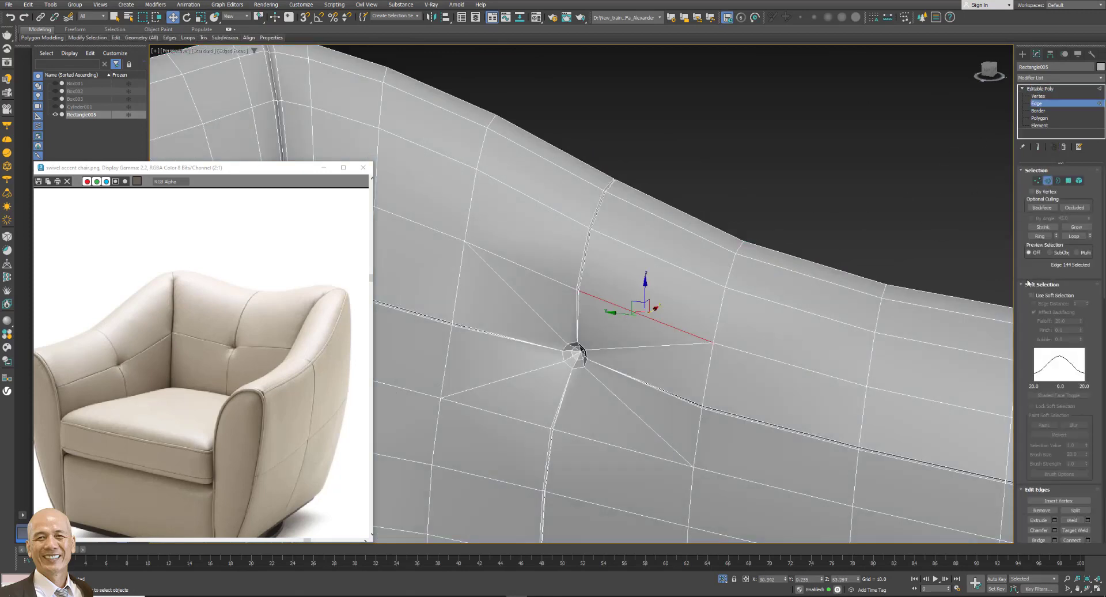
click(1040, 236)
click(1088, 540)
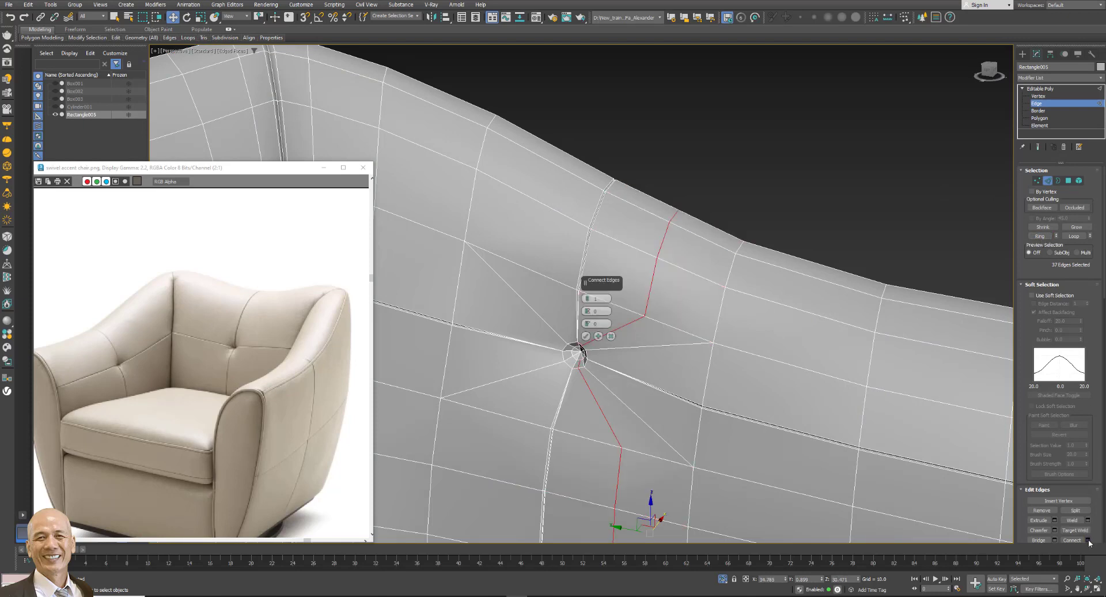
click(585, 335)
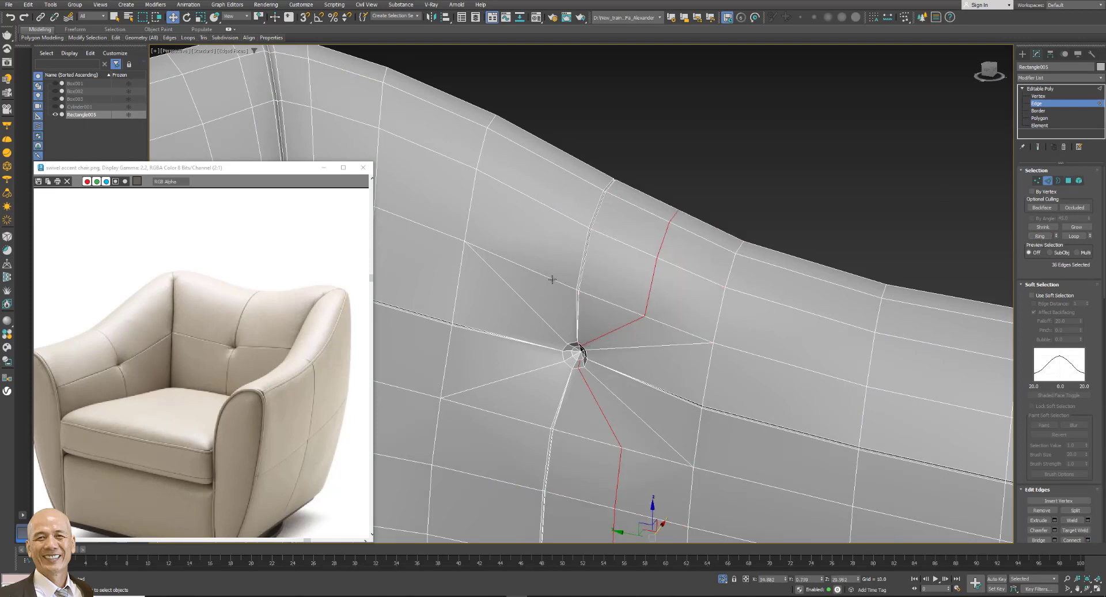
click(519, 263)
click(1040, 236)
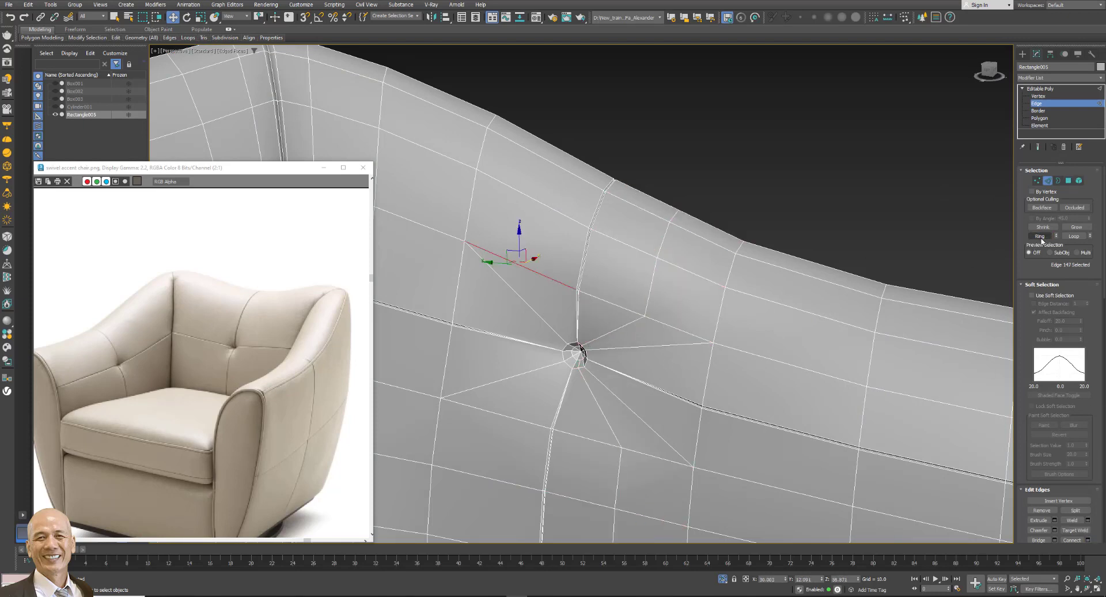
click(1088, 540)
click(585, 336)
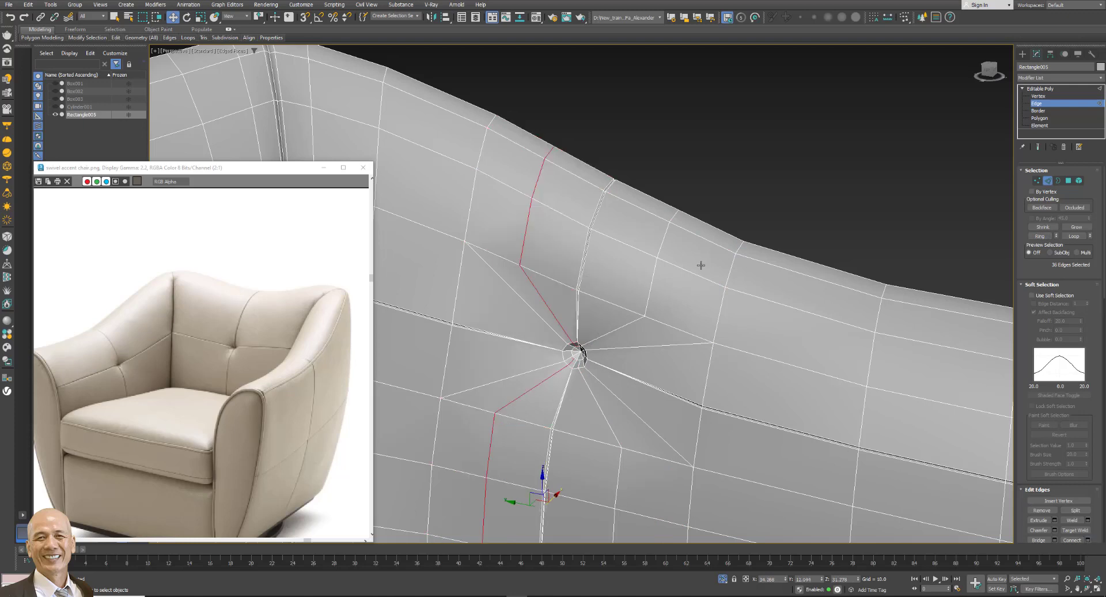
Slide the short edge above the button onto the vertical seam.
click(650, 288)
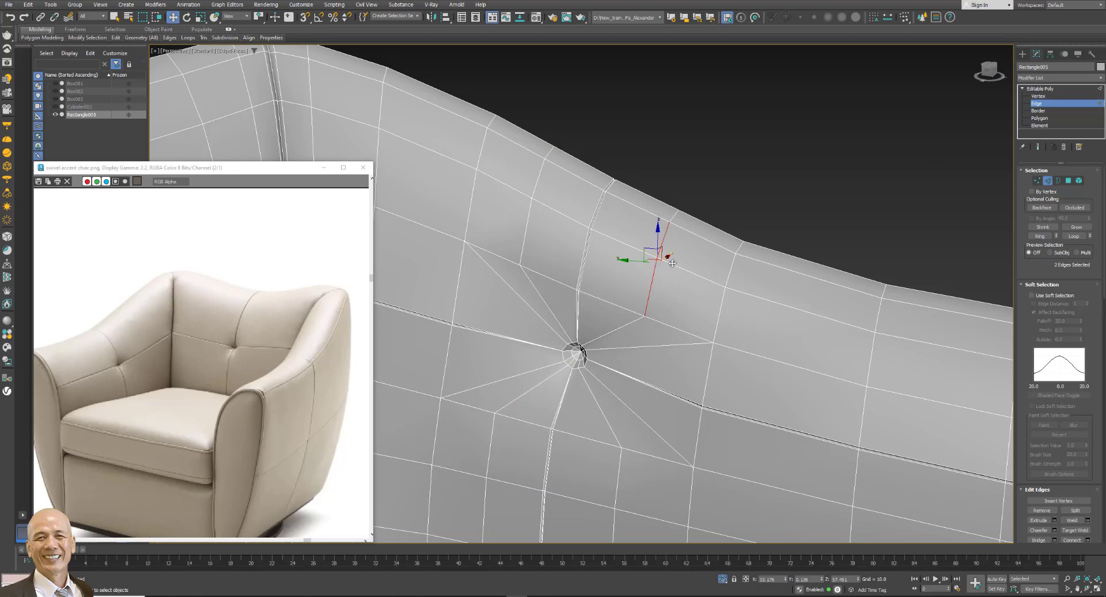
alt+middle_drag(671, 263, 619, 269)
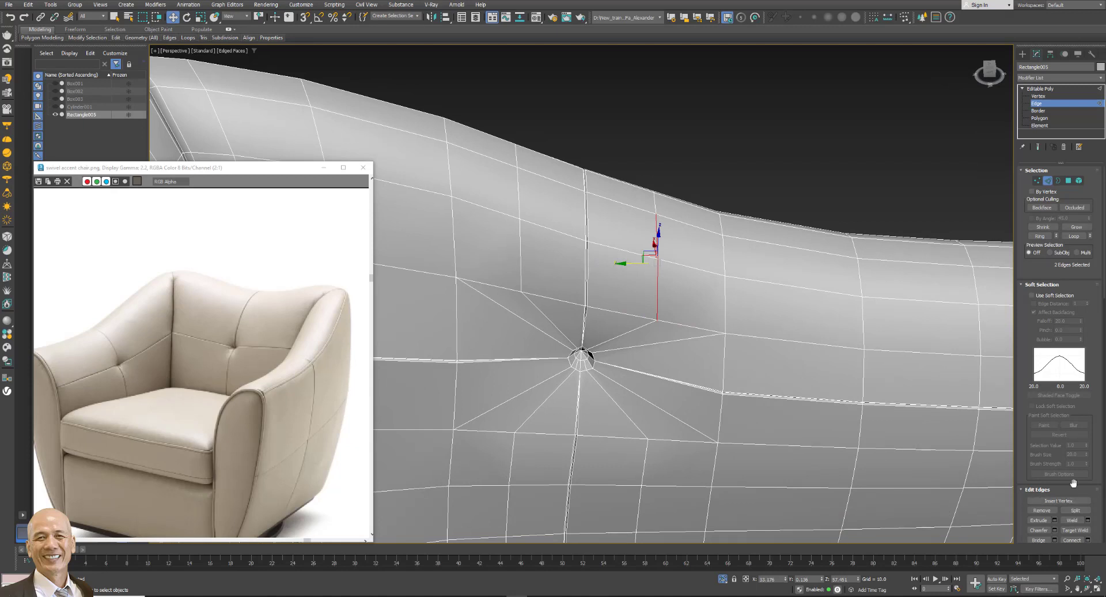
scroll(1074, 483, down, 3)
scroll(1074, 484, down, 2)
scroll(1075, 487, down, 1)
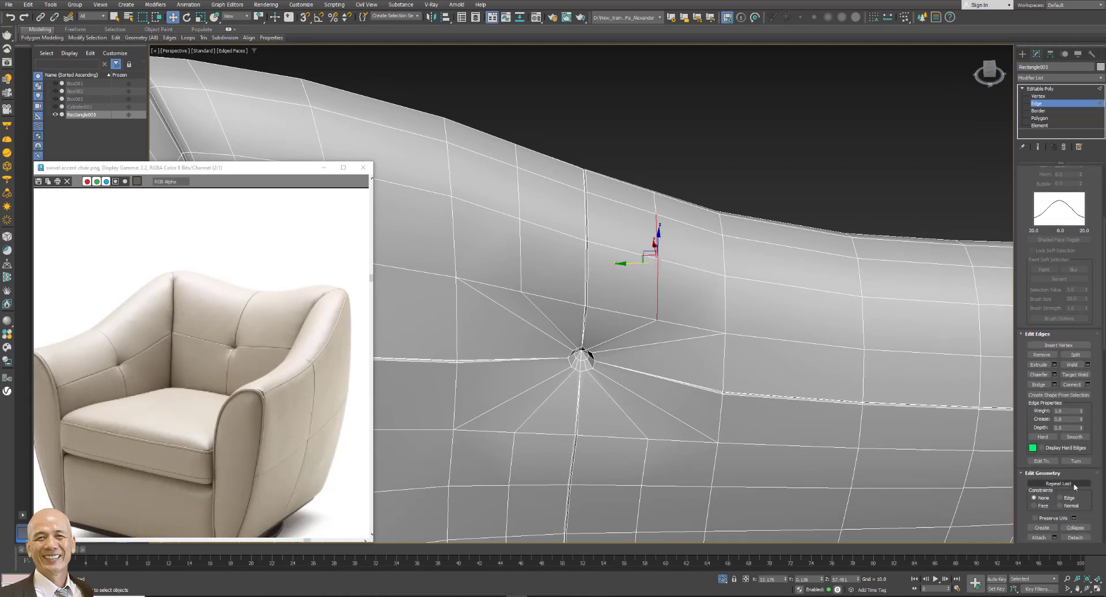
mouse_move(622, 263)
mouse_down()
mouse_move(497, 224)
mouse_move(556, 234)
mouse_up()
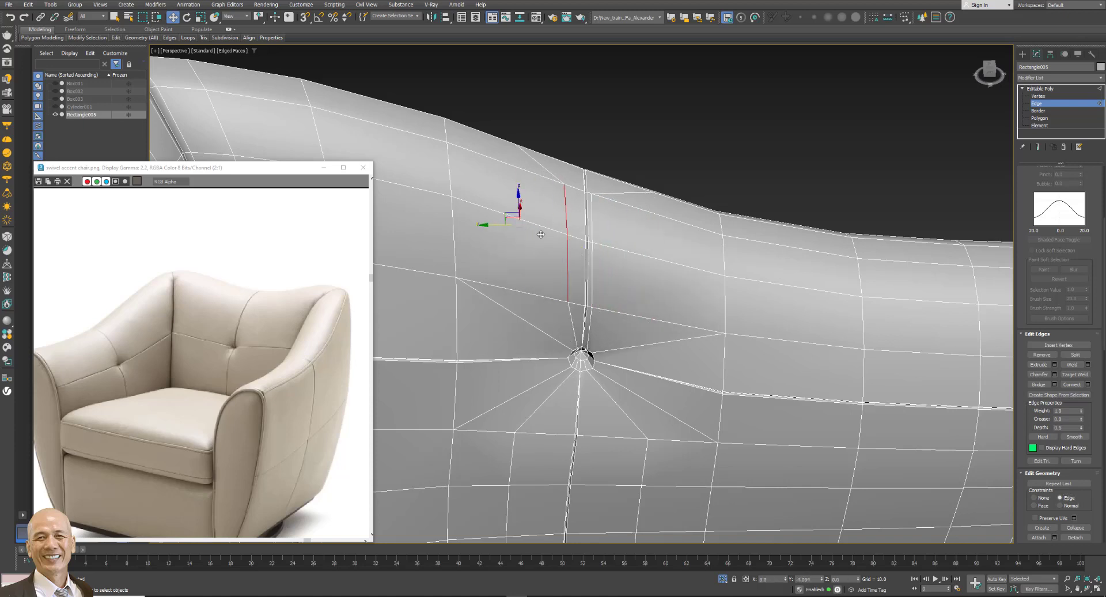
middle_drag(600, 414, 631, 276)
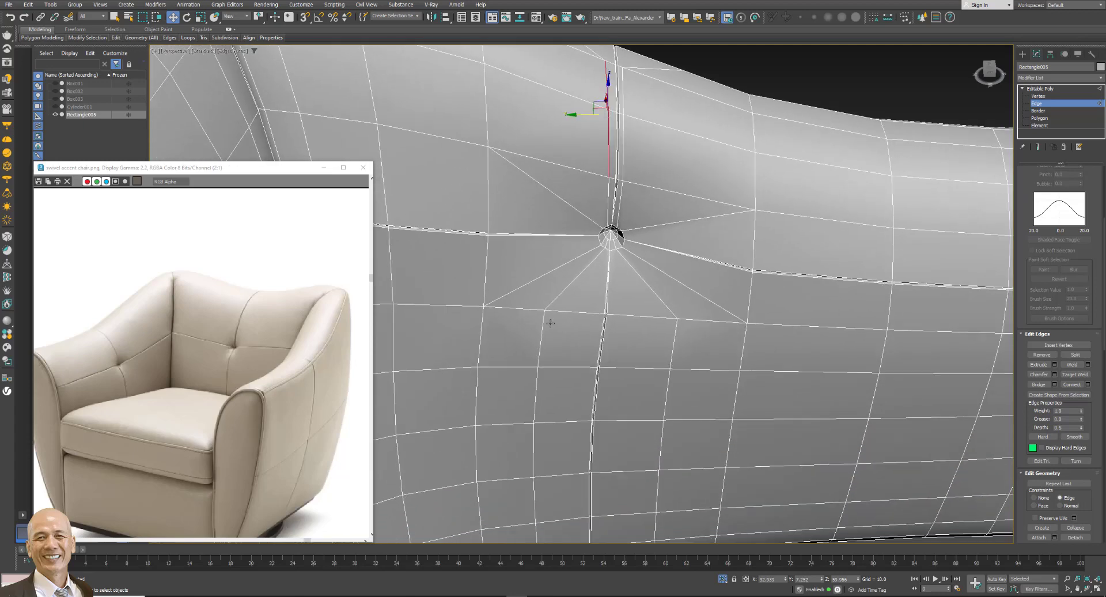
Move the two edges below the button onto the vertical seam.
click(558, 329)
drag(532, 339, 616, 351)
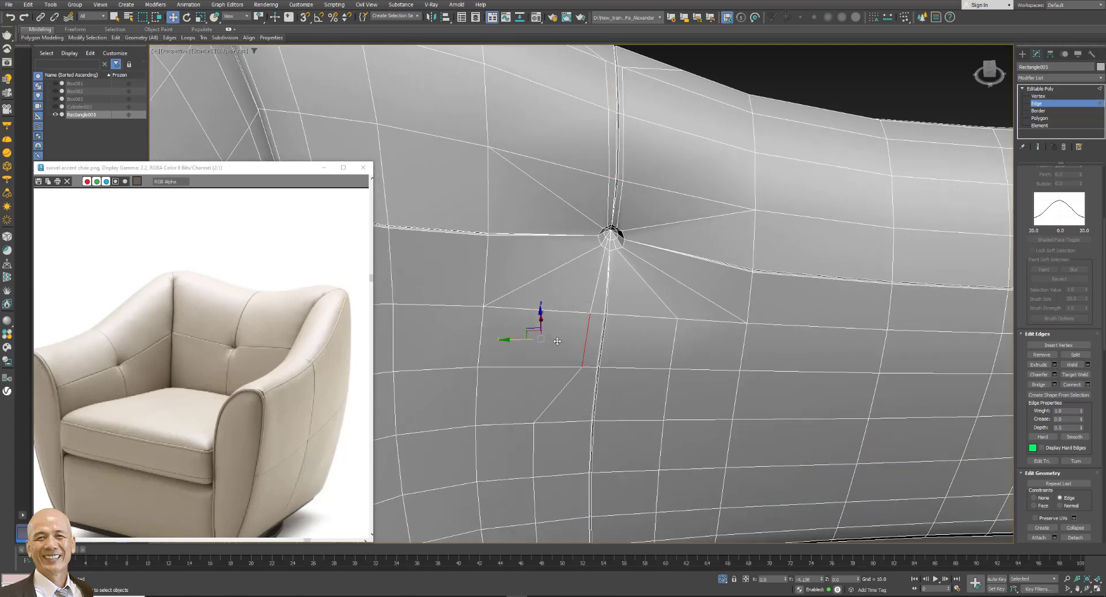
click(669, 358)
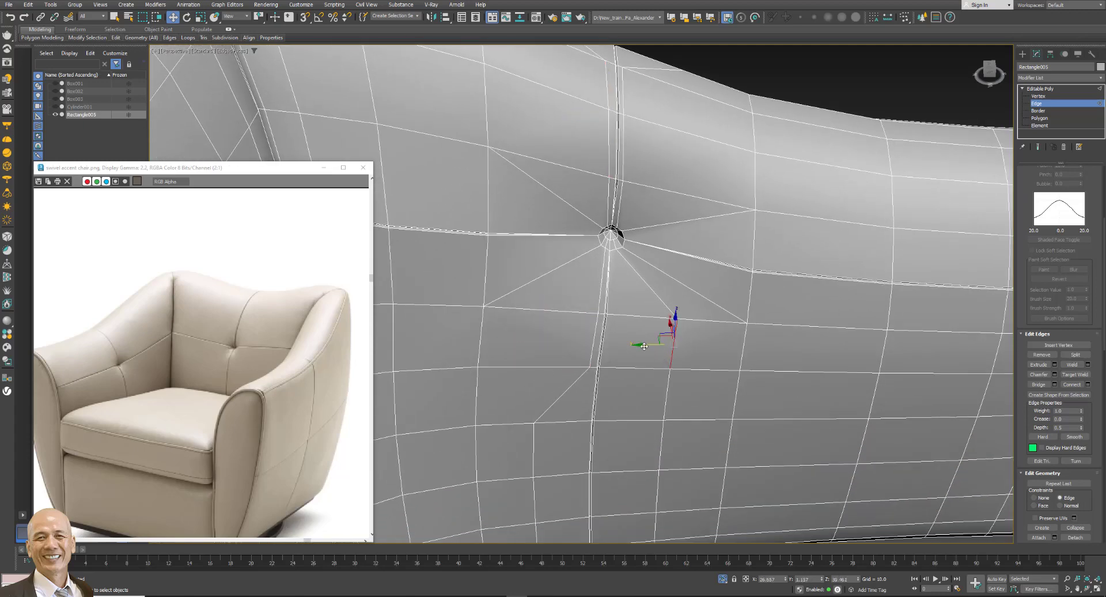
drag(646, 346, 578, 344)
Select seam vertices below the button and nudge one slightly right.
key(1)
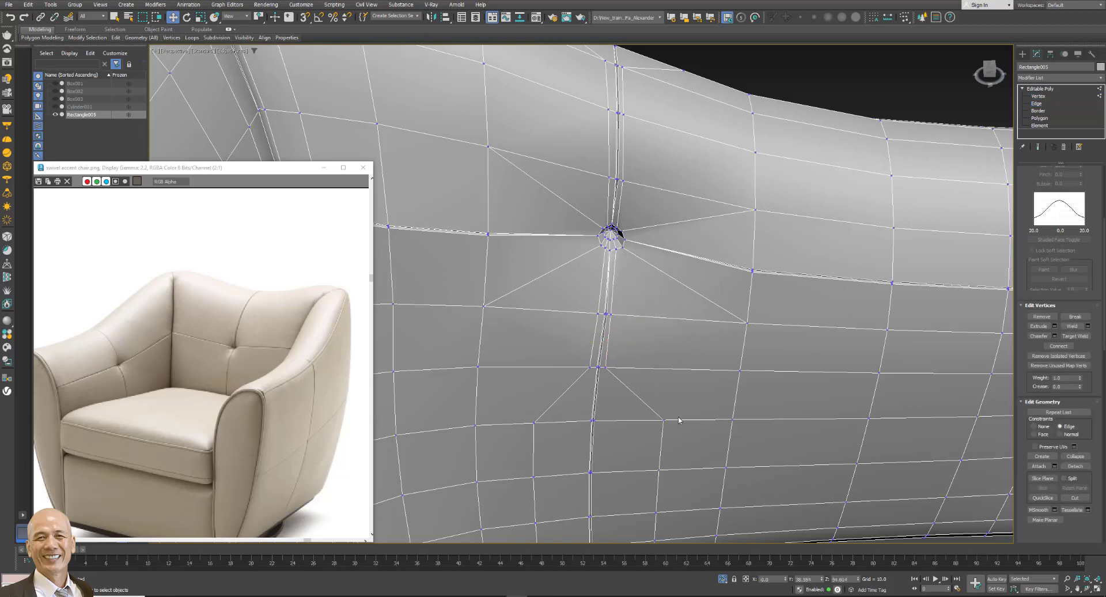
click(638, 421)
click(530, 422)
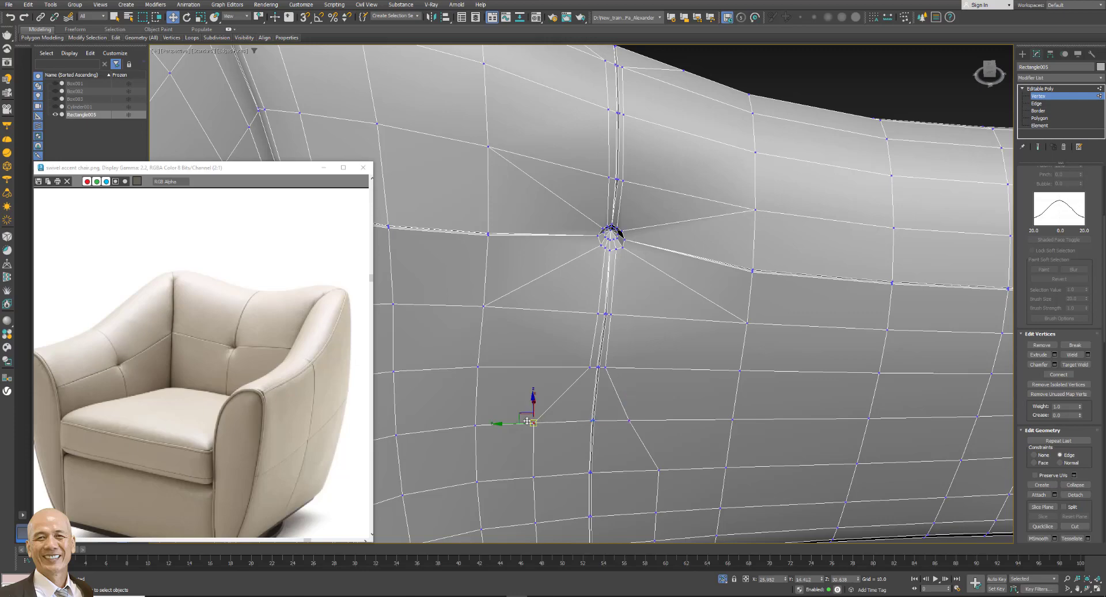
drag(507, 424, 531, 427)
scroll(734, 294, down, 5)
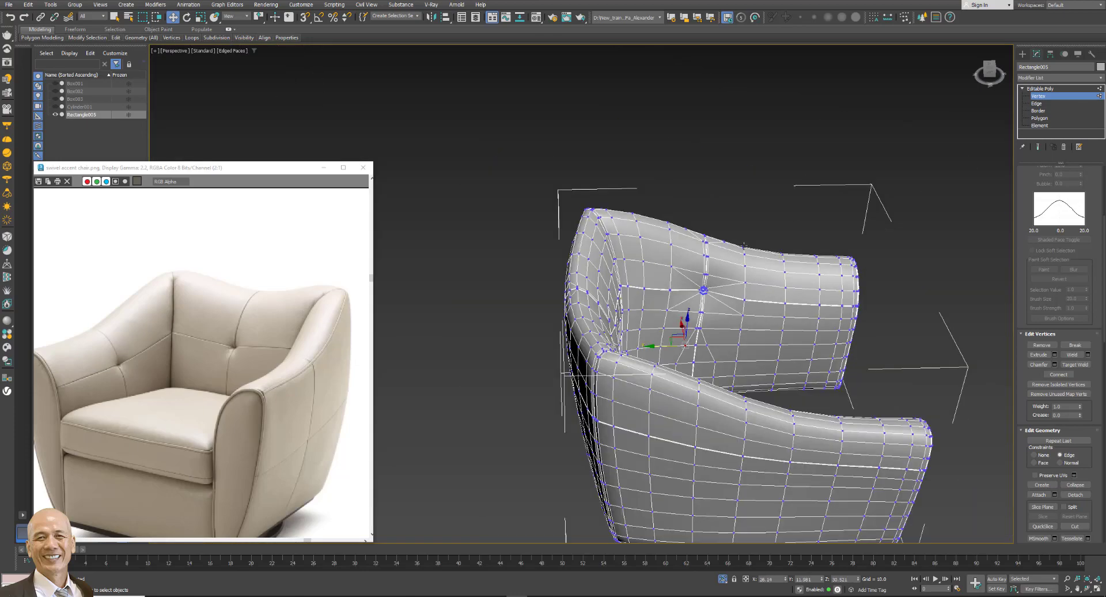
scroll(745, 259, up, 2)
scroll(745, 260, up, 3)
scroll(745, 260, up, 3)
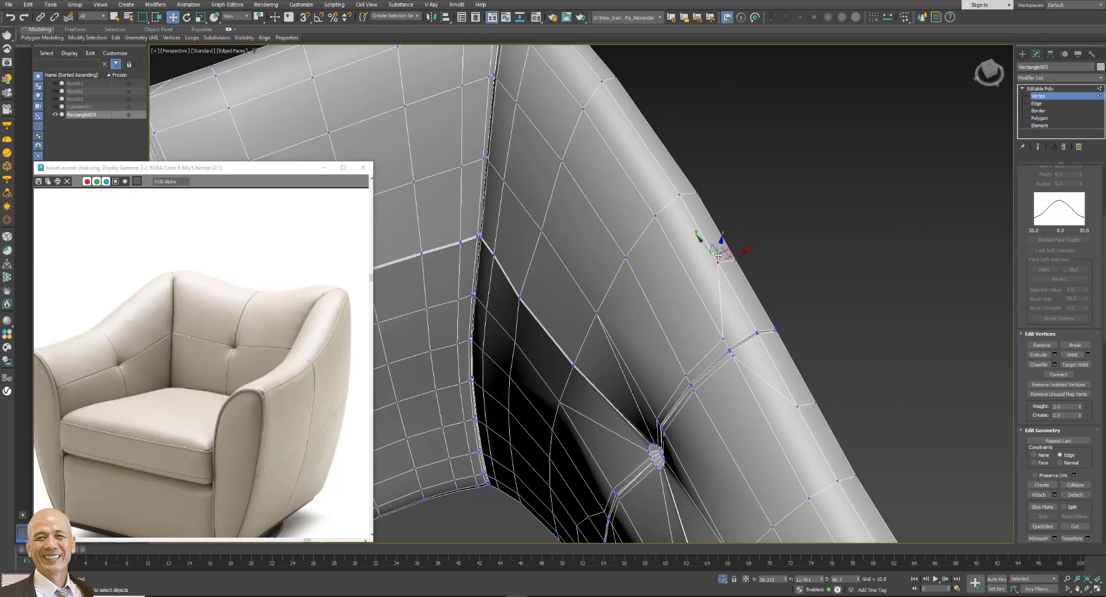
Reposition the armrest-edge vertex toward the seam, undoing one misplaced move.
click(709, 252)
mouse_move(709, 249)
mouse_down()
mouse_move(776, 372)
mouse_move(757, 318)
mouse_up()
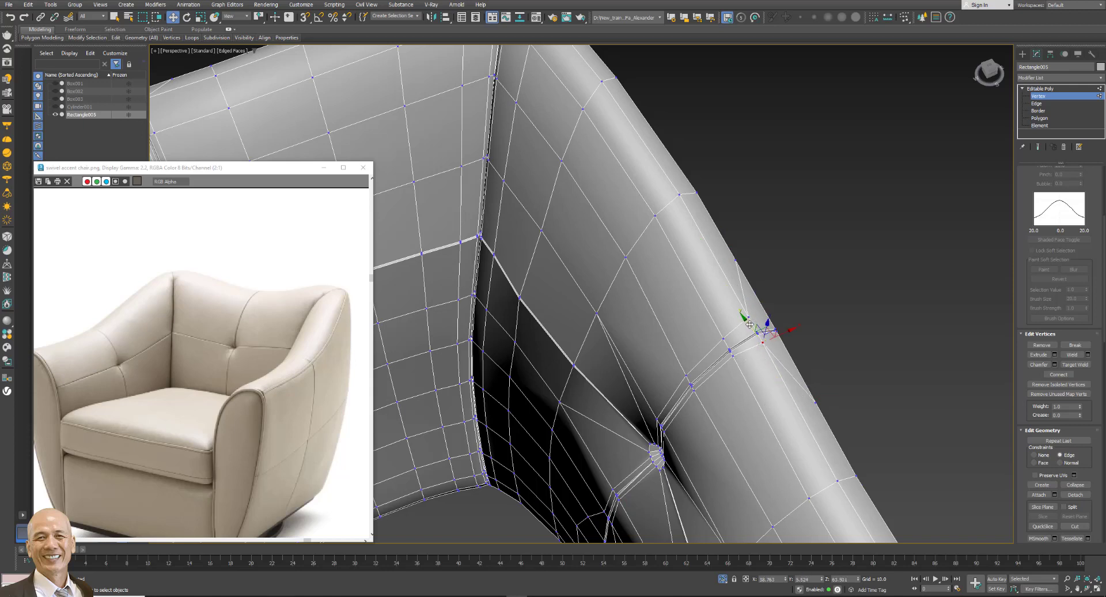
mouse_move(749, 324)
mouse_down()
mouse_move(744, 310)
mouse_move(675, 364)
mouse_up()
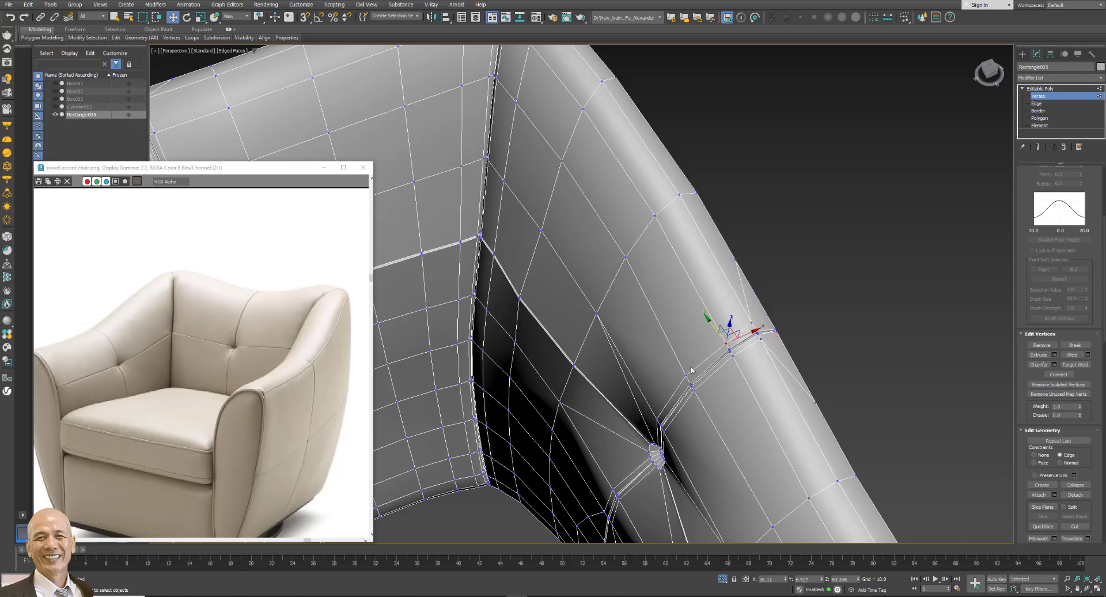
mouse_move(837, 364)
alt+middle_down()
mouse_move(781, 348)
mouse_move(794, 352)
alt+middle_up()
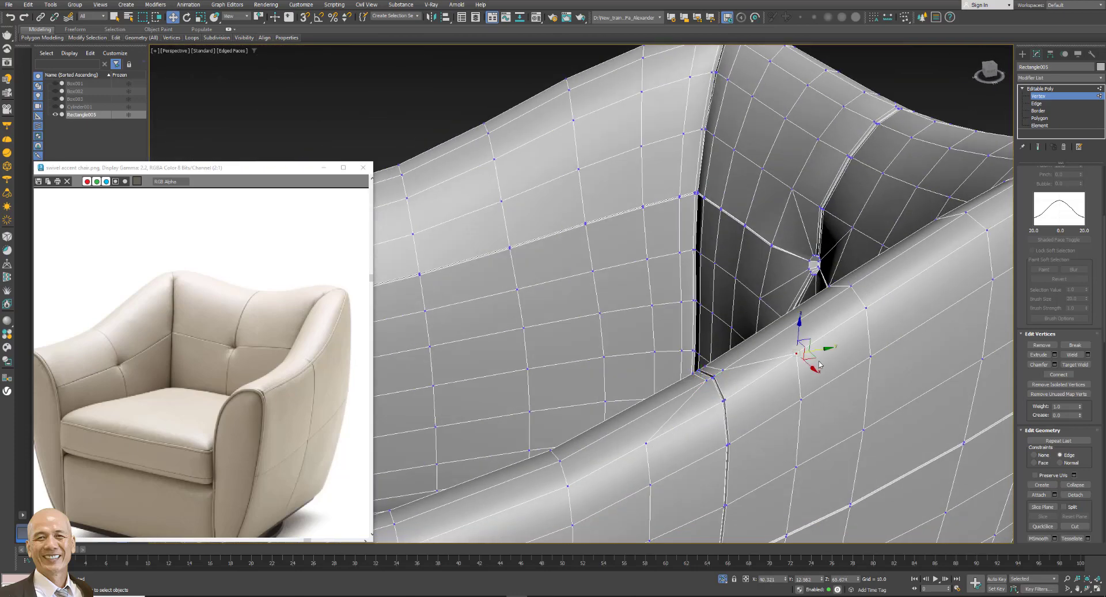
drag(820, 348, 778, 375)
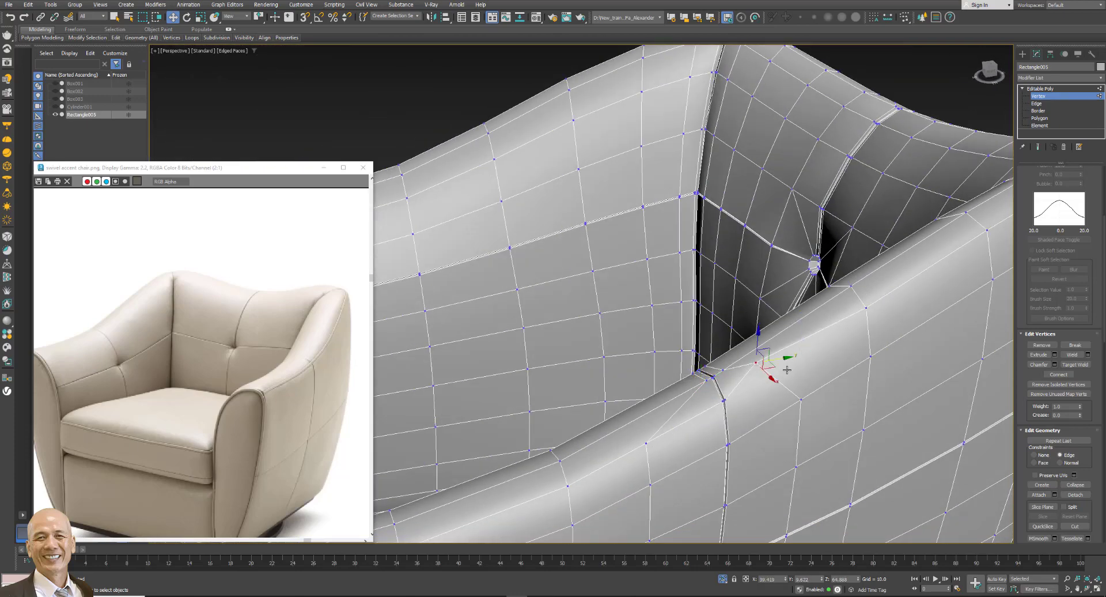
key(ctrl+z)
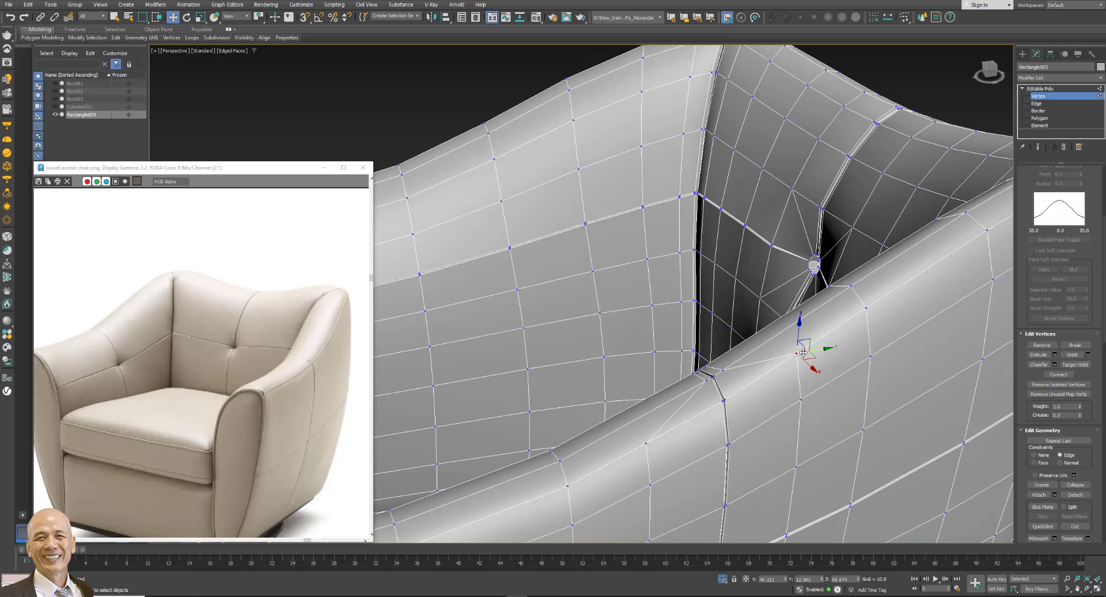
drag(802, 350, 727, 397)
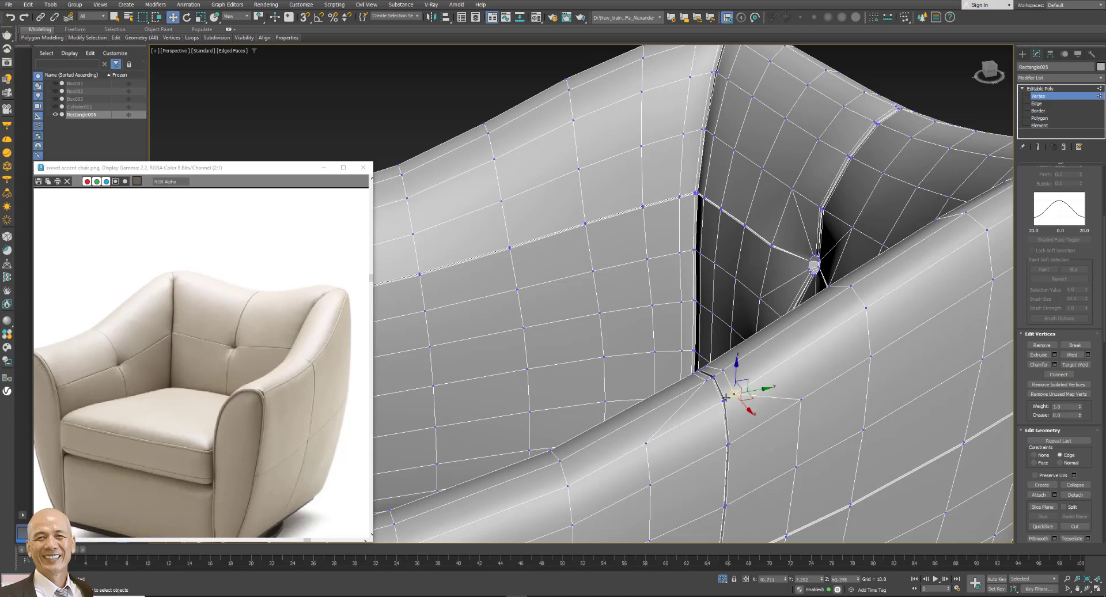
drag(644, 445, 727, 369)
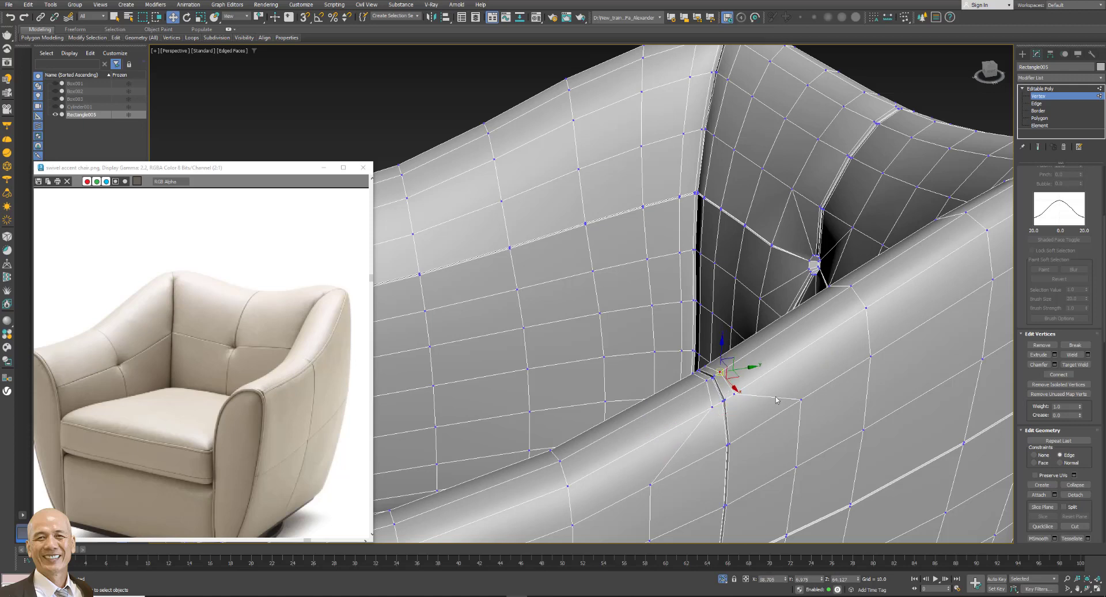
mouse_move(719, 379)
mouse_down()
mouse_move(785, 407)
mouse_move(680, 484)
mouse_move(702, 455)
mouse_up()
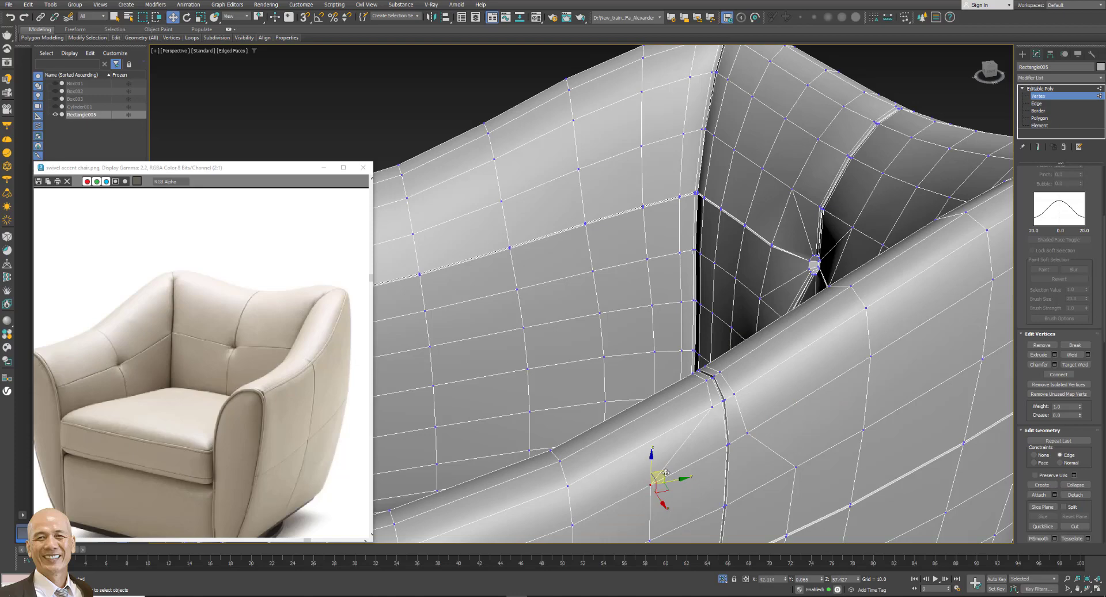
Return to object level and orbit out to view the whole chair shell.
scroll(701, 455, down, 5)
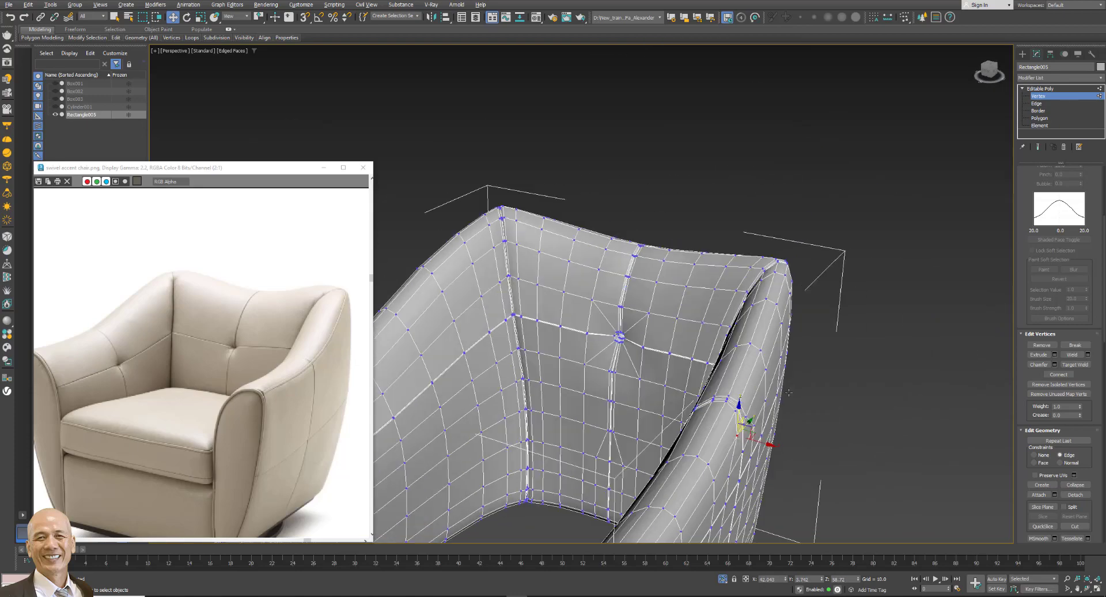
alt+middle_drag(702, 455, 835, 370)
click(1057, 88)
mouse_move(874, 286)
alt+middle_down()
mouse_move(829, 313)
mouse_move(815, 204)
mouse_move(846, 223)
alt+middle_up()
click(847, 223)
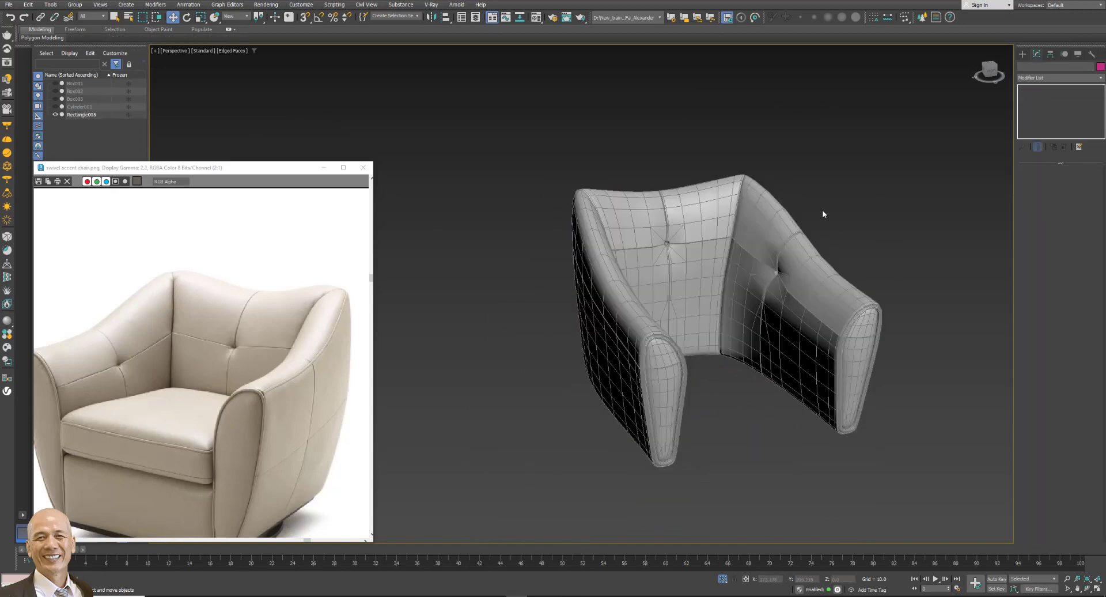
Add a MeshSmooth modifier to the chair shell and deselect it.
click(801, 231)
scroll(809, 223, up, 3)
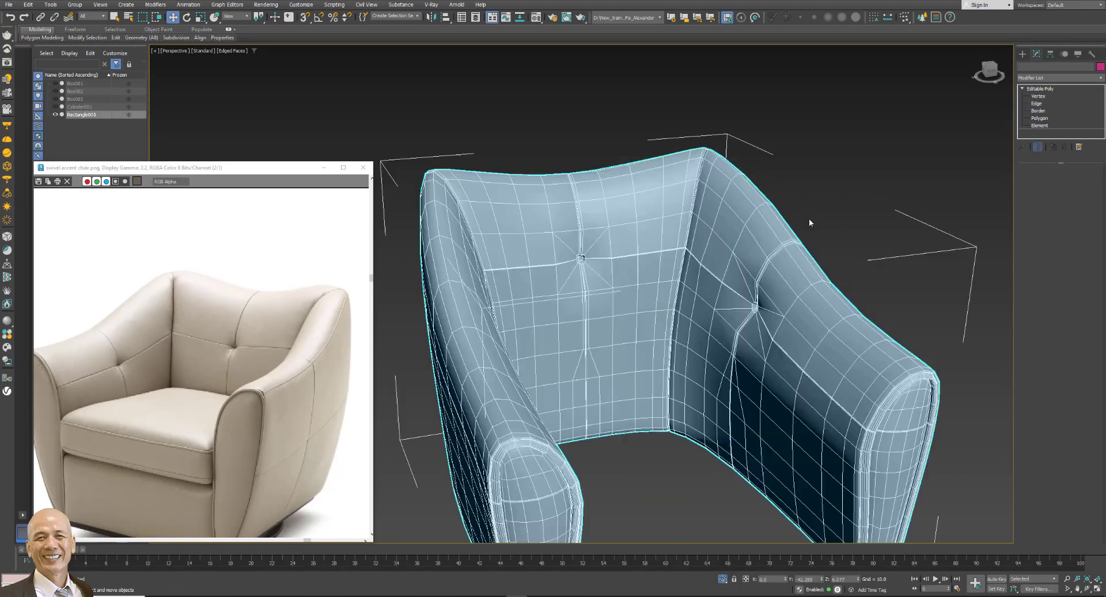
click(1076, 79)
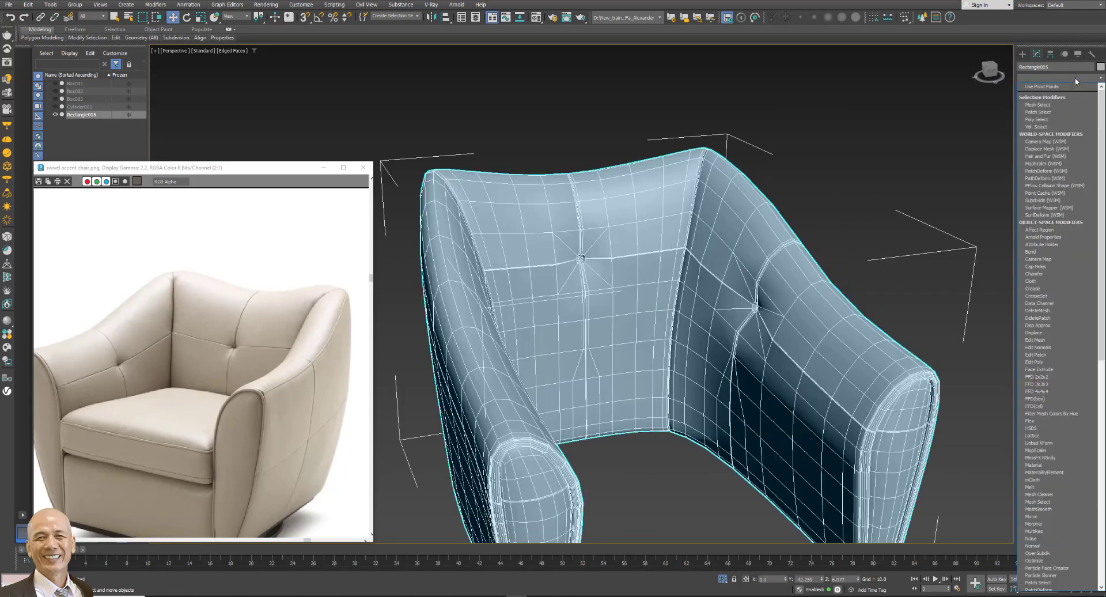
click(752, 234)
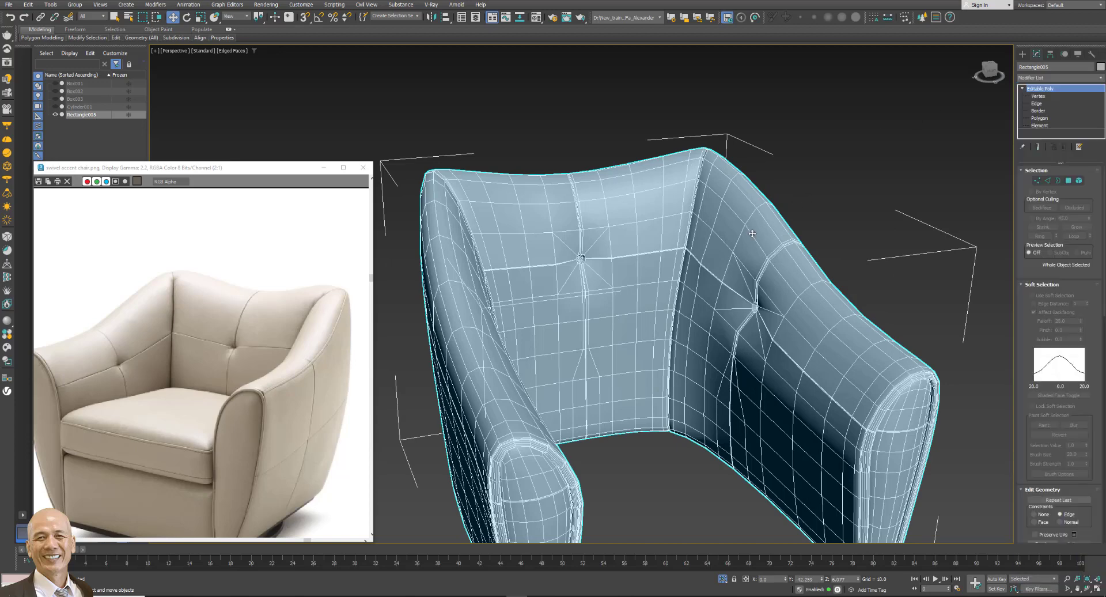
click(1061, 77)
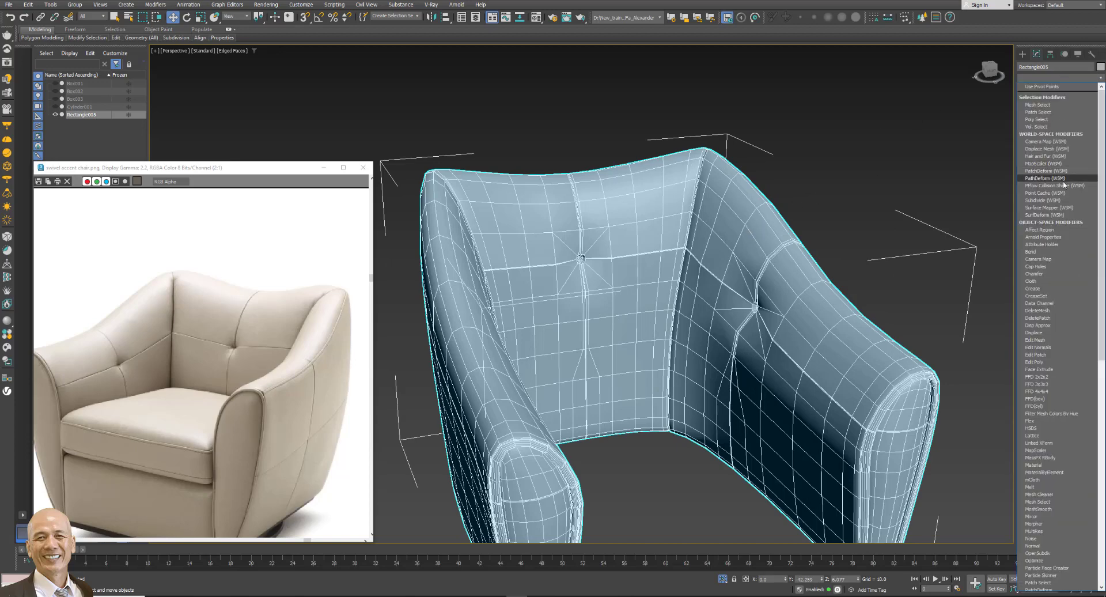
scroll(1065, 185, down, 3)
key(m)
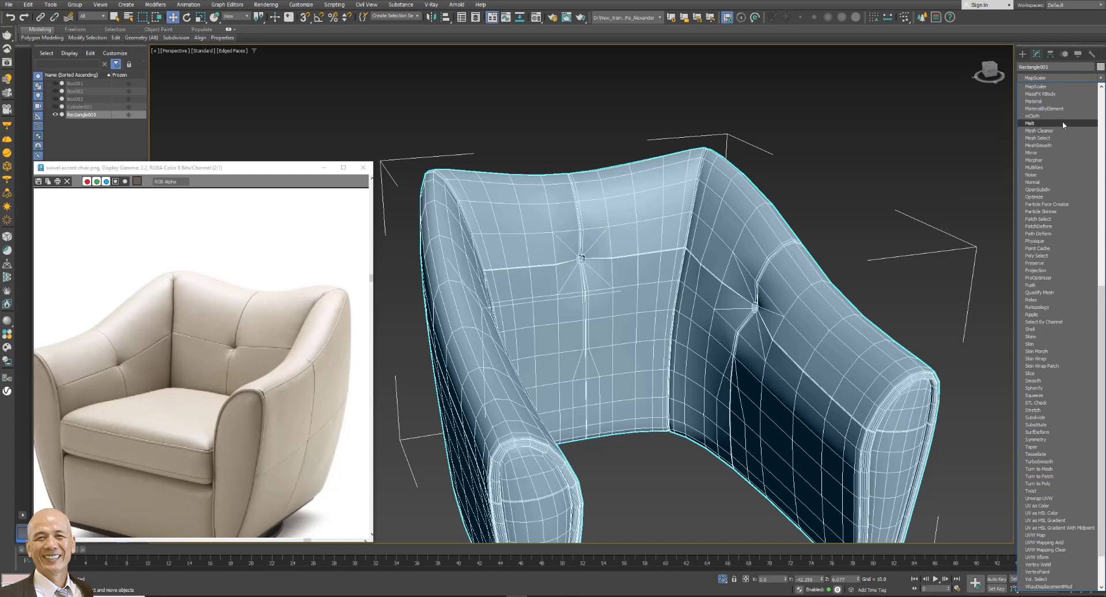
click(1060, 145)
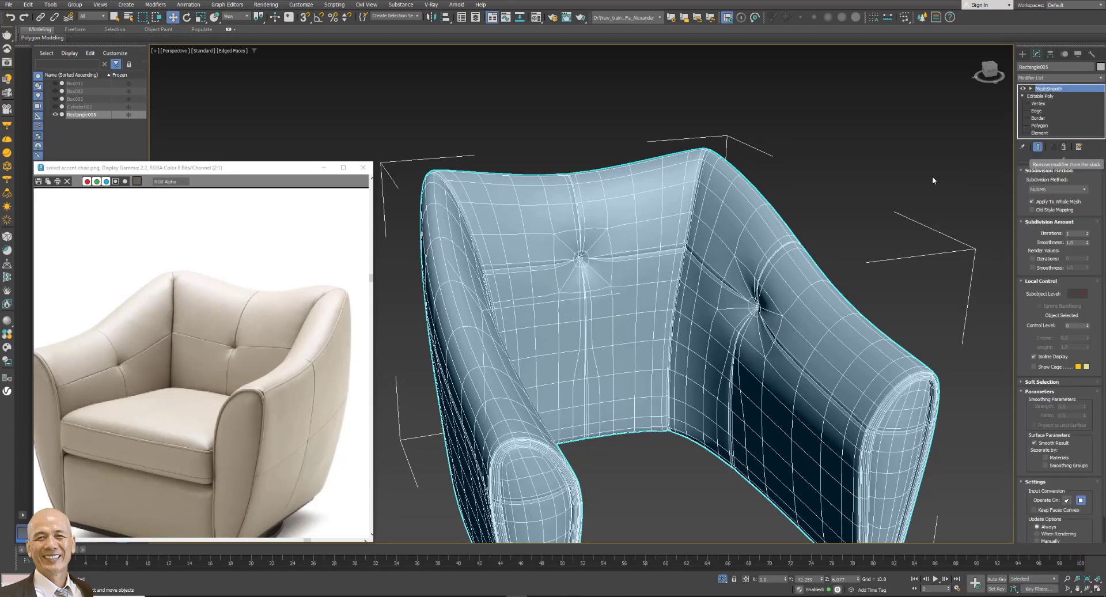
click(885, 153)
Turn off isolation to show the seat objects and orbit to a front view.
middle_drag(703, 340, 685, 311)
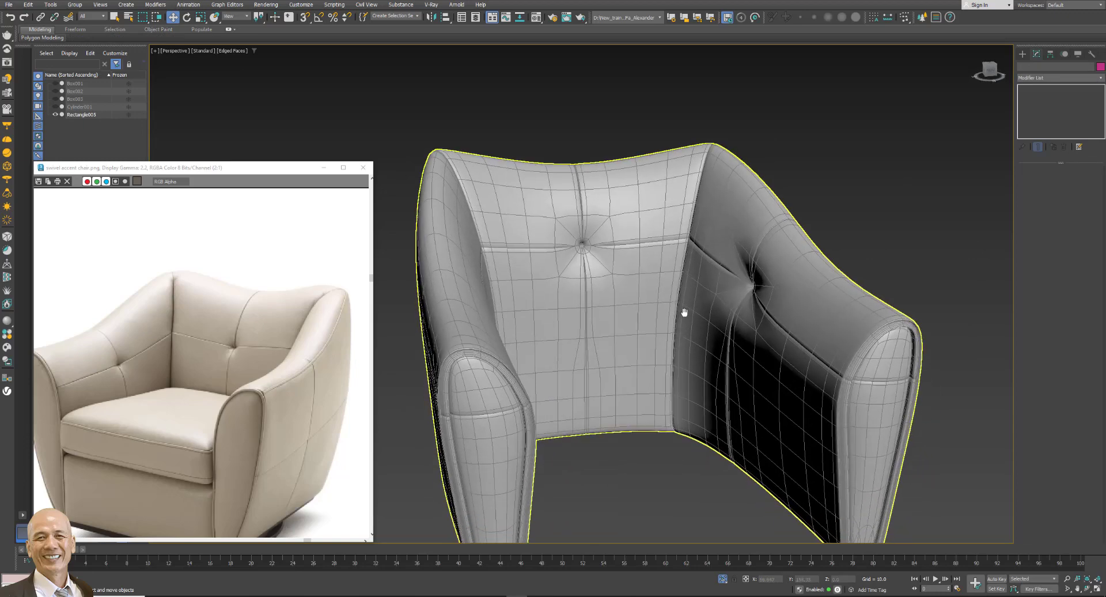
scroll(685, 312, down, 4)
click(723, 578)
mouse_move(919, 434)
alt+middle_down()
mouse_move(901, 375)
mouse_move(824, 375)
mouse_move(874, 381)
mouse_move(629, 431)
mouse_move(733, 398)
mouse_move(704, 367)
mouse_move(745, 350)
mouse_move(710, 280)
alt+middle_up()
Remove MeshSmooth and select the named polygon set face_D on the shell's left half.
click(699, 256)
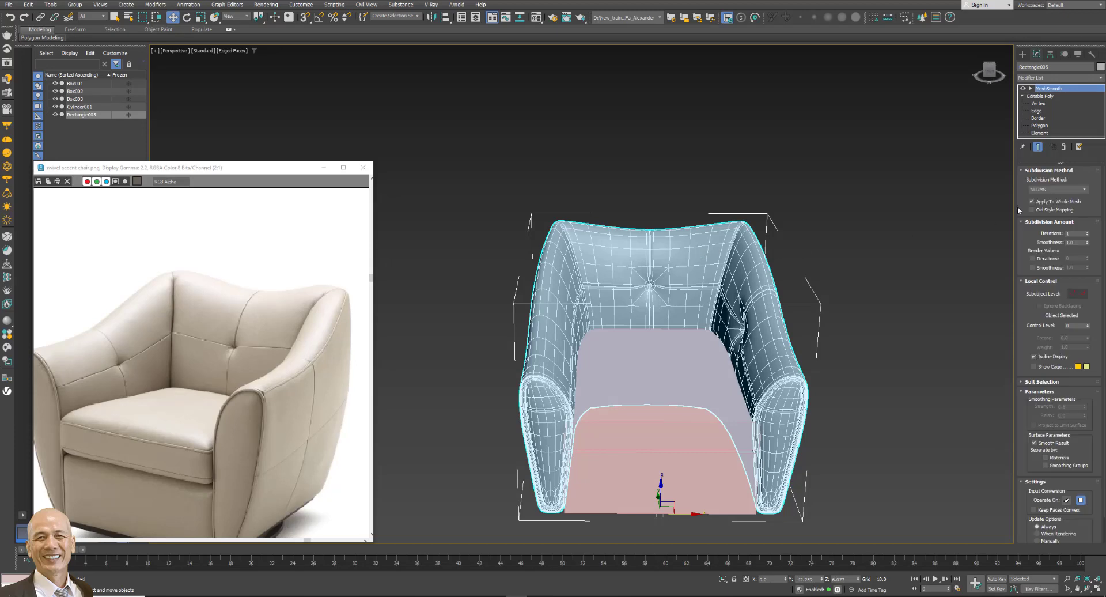
click(1064, 147)
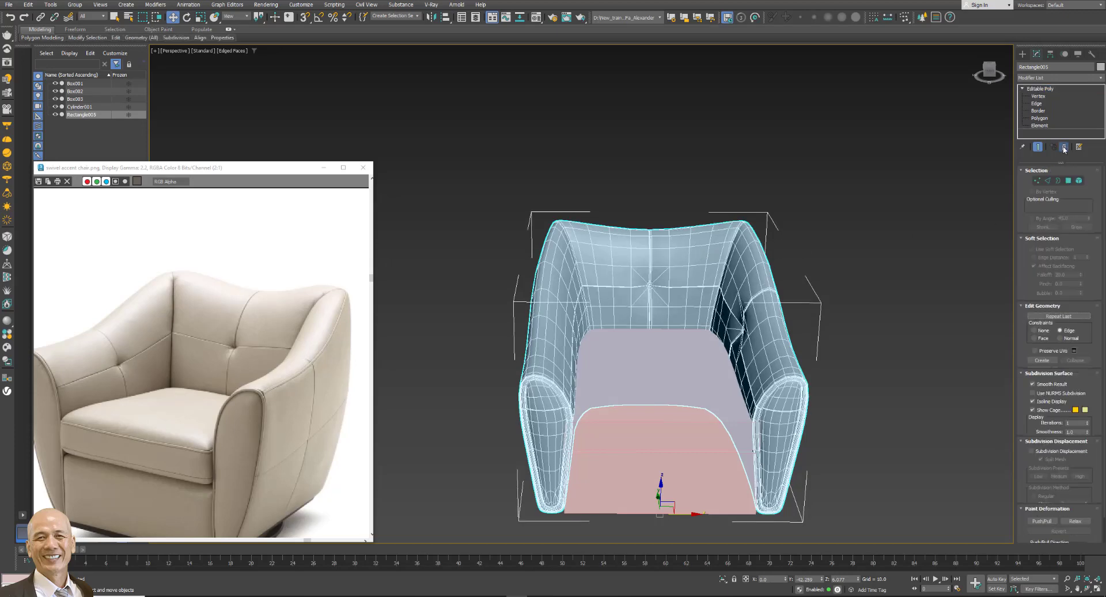
click(1068, 181)
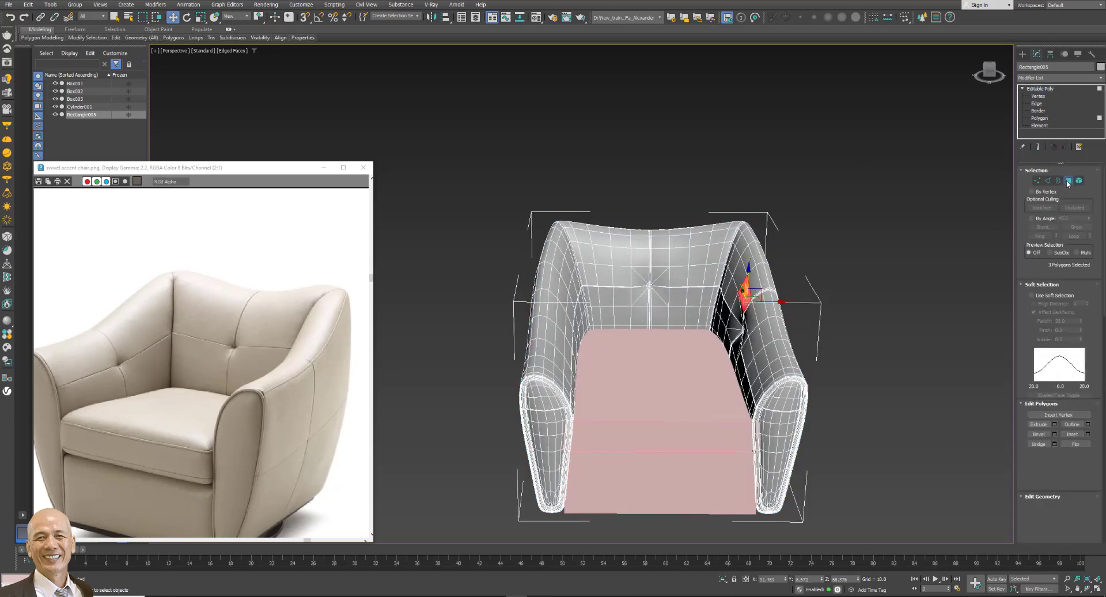
click(385, 20)
click(393, 27)
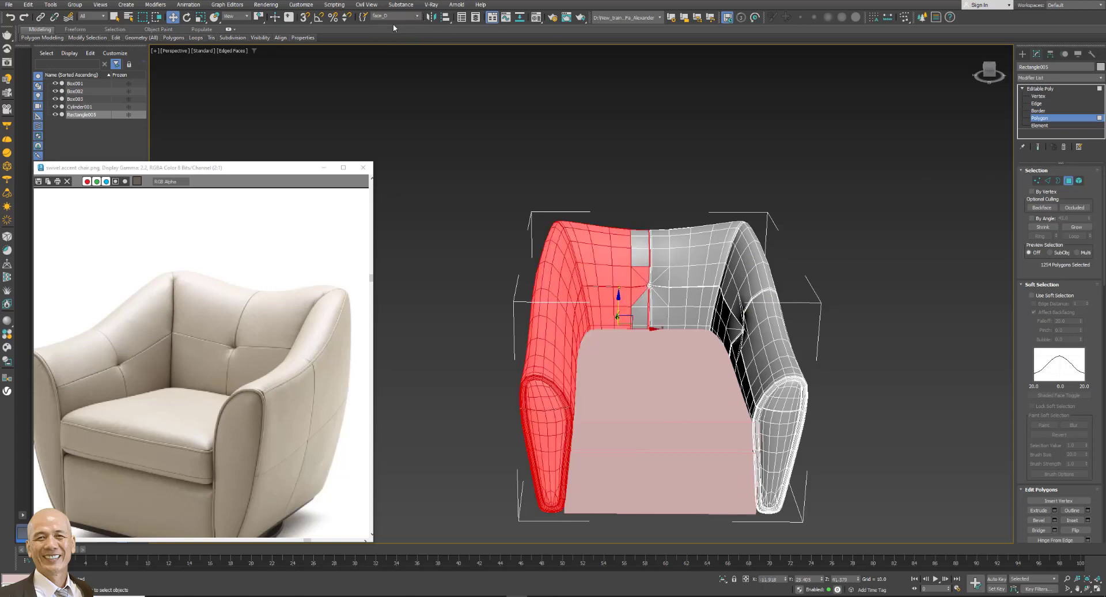
Isolate the shell and marquee-add the remaining left-half polygons to the selection.
scroll(555, 188, up, 2)
scroll(630, 247, up, 4)
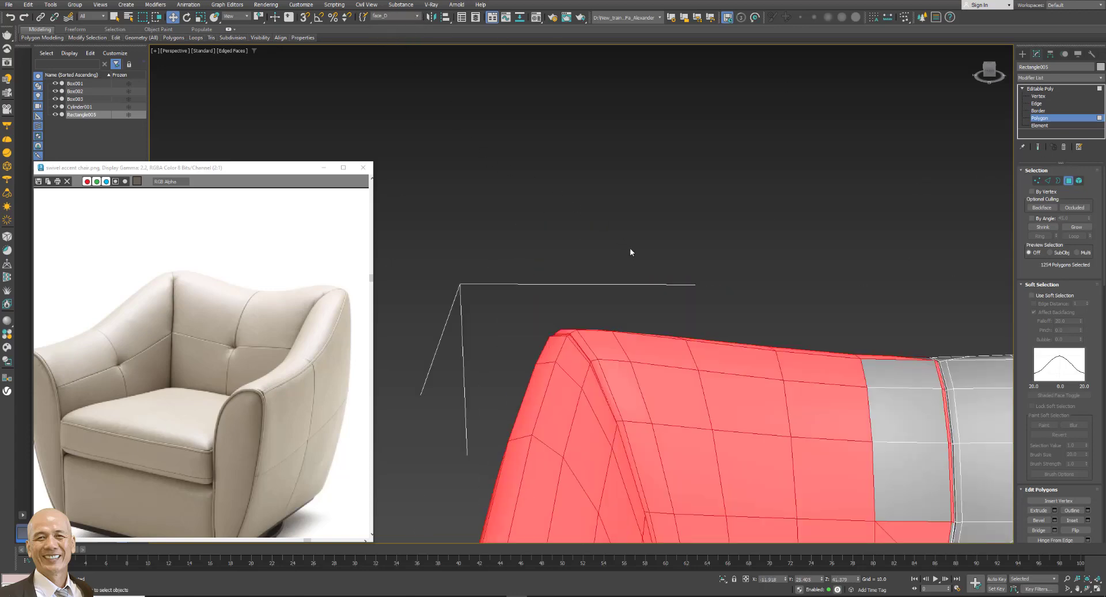
scroll(630, 248, down, 3)
middle_drag(651, 246, 585, 95)
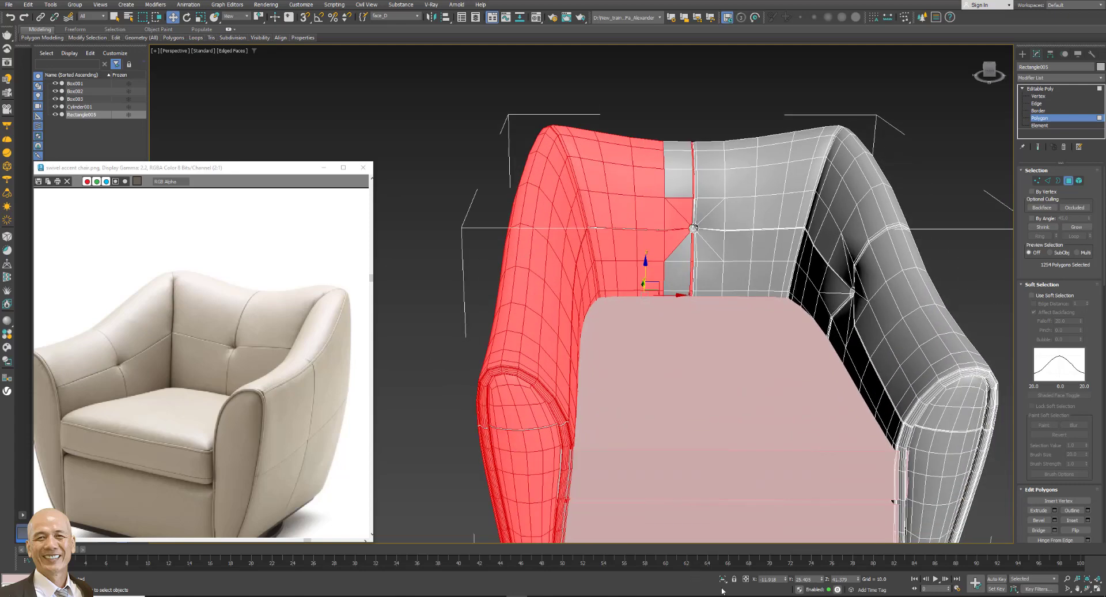
click(723, 579)
scroll(561, 167, down, 4)
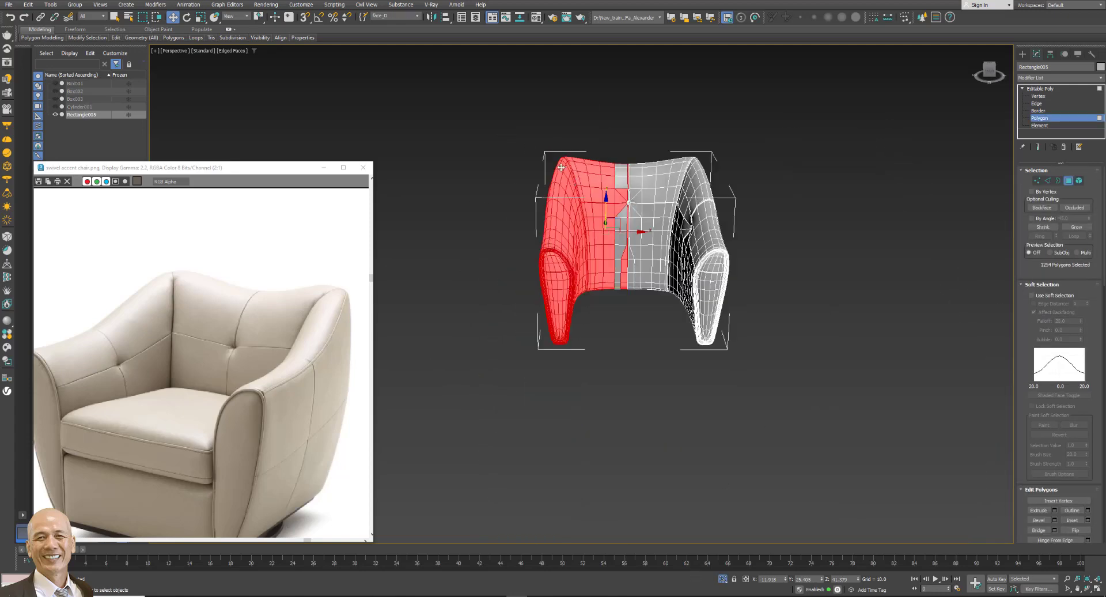
drag(470, 126, 625, 416)
Delete the selected left-half polygons and select the leftover sliver along the cut.
scroll(644, 163, up, 8)
scroll(615, 344, up, 2)
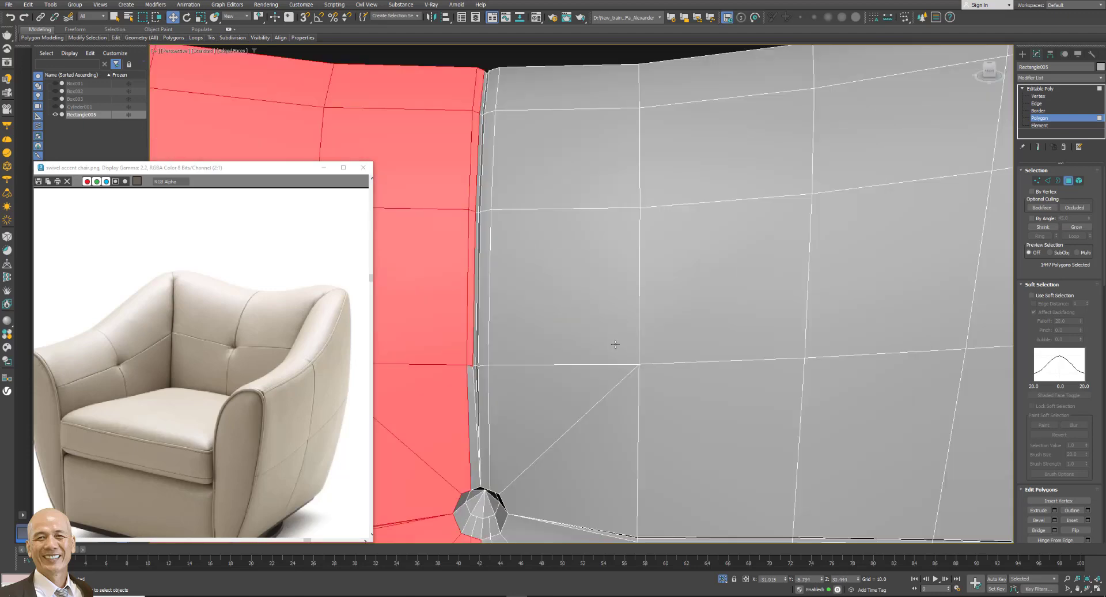
scroll(603, 358, down, 2)
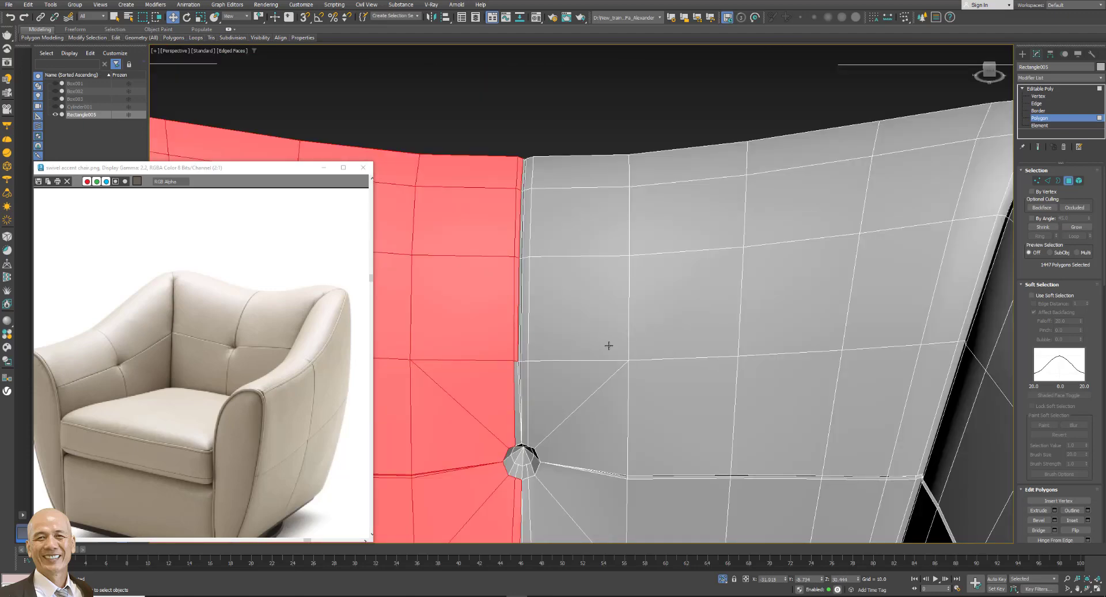
middle_drag(609, 345, 690, 215)
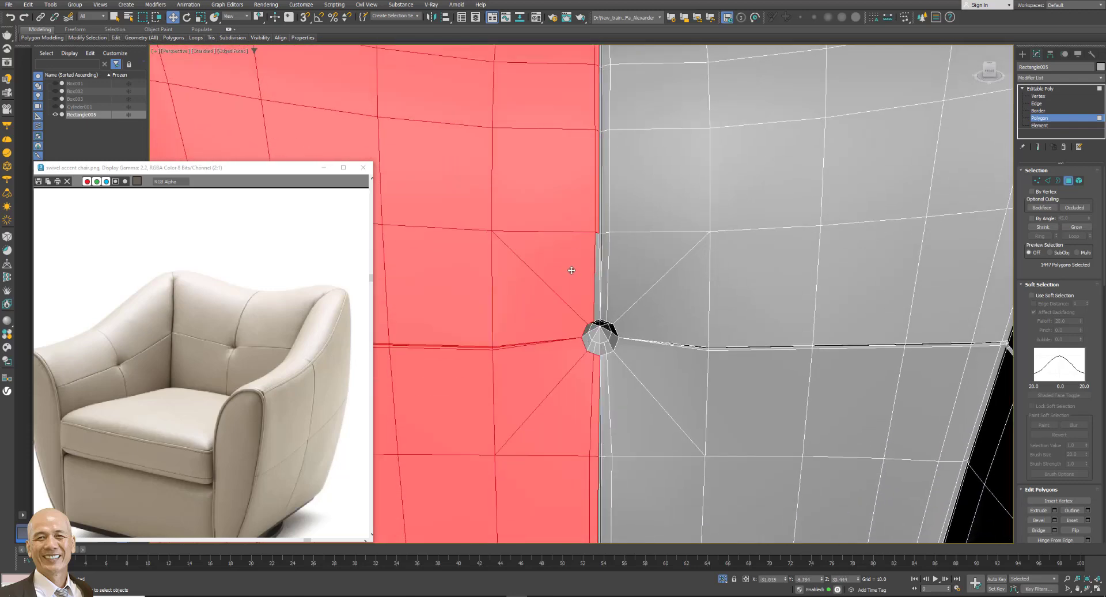
key(Delete)
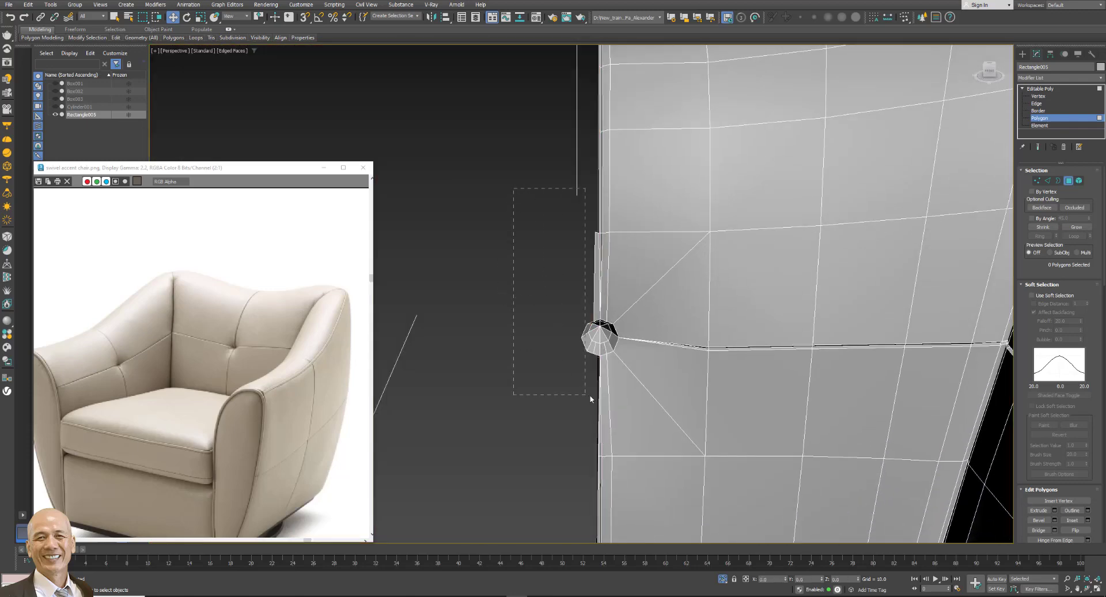
drag(599, 399, 597, 399)
Delete the leftover sliver polygons and inspect the clean cut edge.
key(Delete)
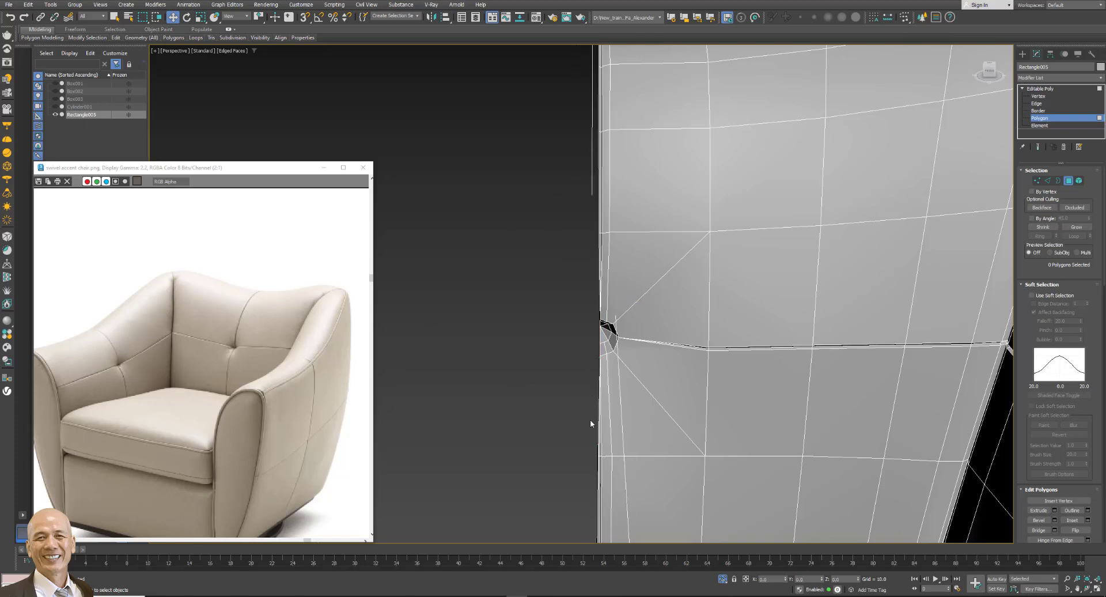
scroll(612, 461, up, 3)
scroll(615, 472, up, 3)
scroll(615, 472, down, 4)
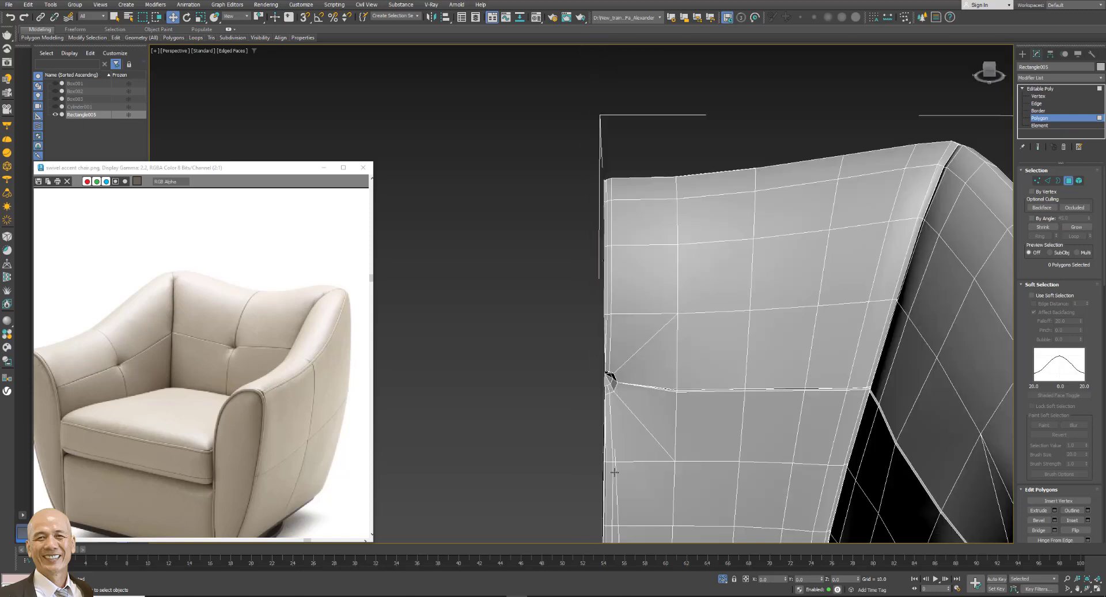
alt+middle_drag(629, 449, 649, 438)
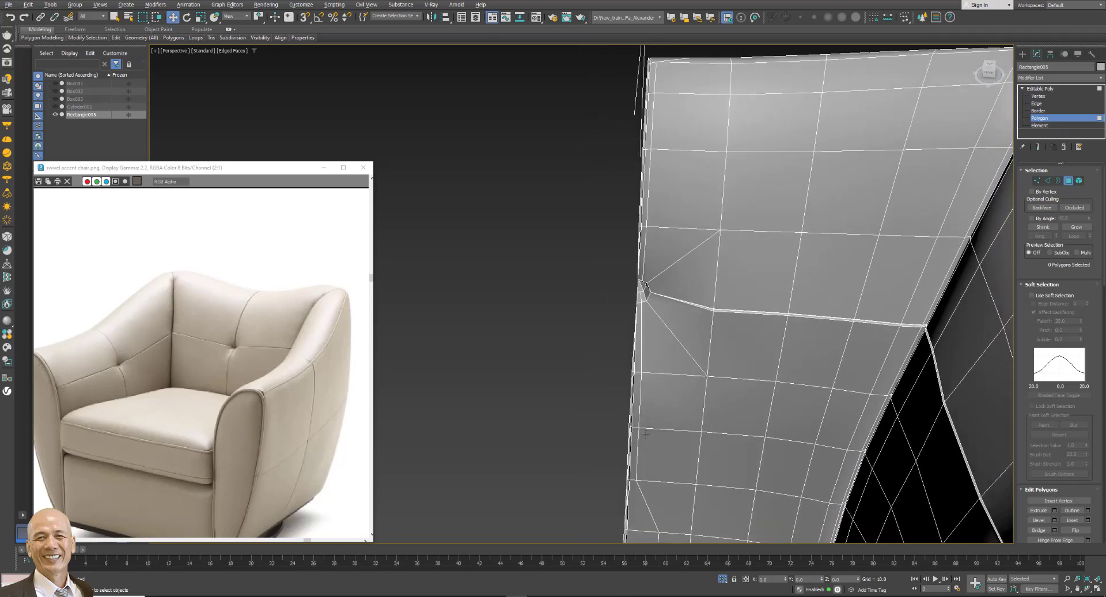
scroll(649, 438, down, 3)
alt+middle_drag(649, 438, 676, 401)
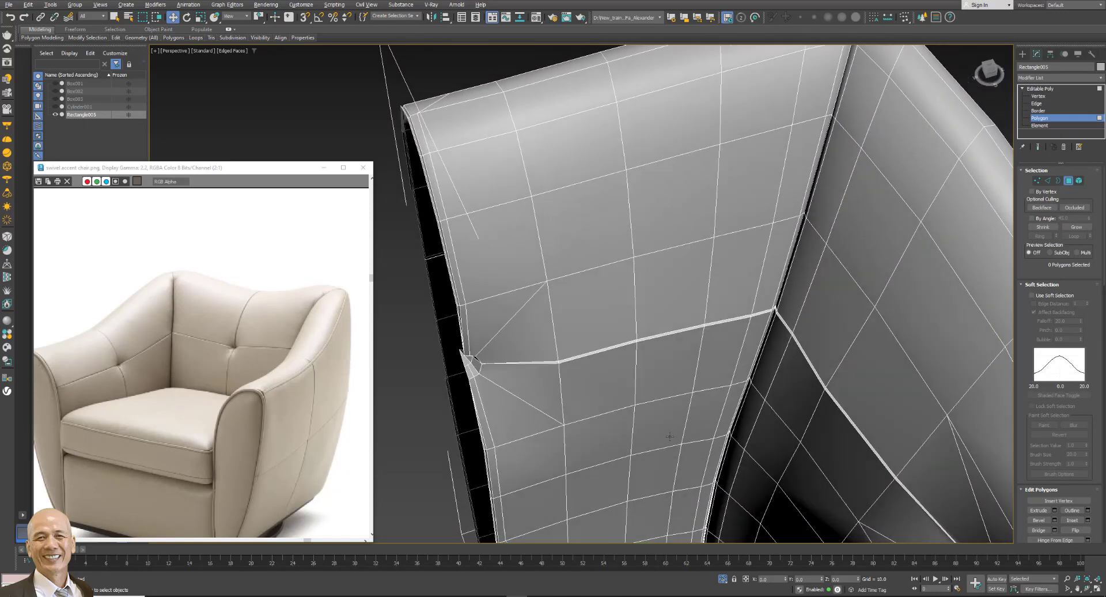
scroll(676, 402, down, 2)
Return to object level and restore the four-viewport layout.
click(1048, 93)
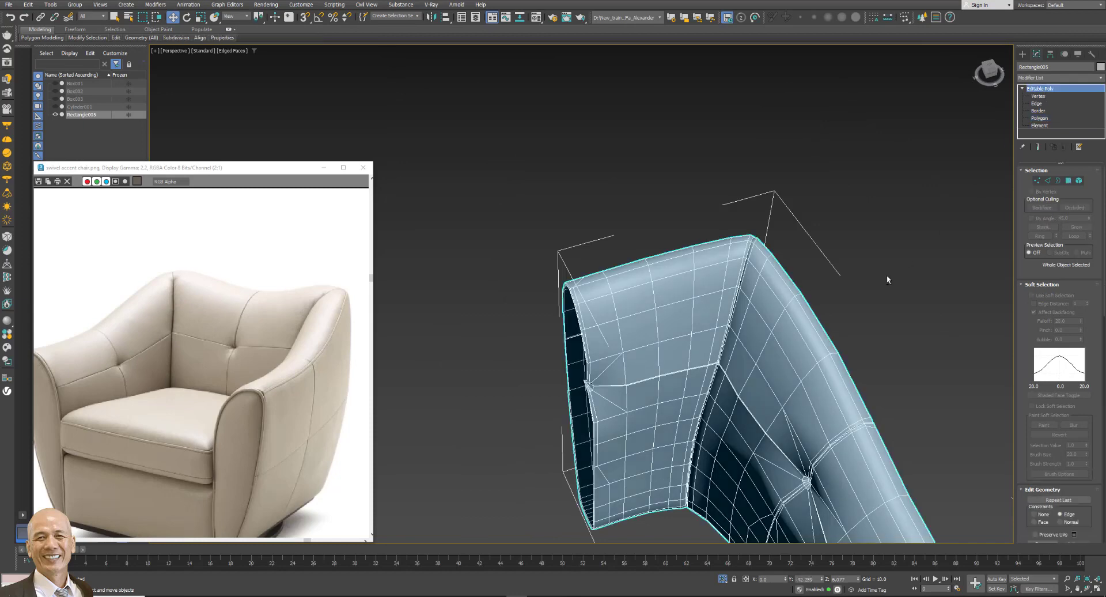
alt+middle_drag(887, 275, 864, 269)
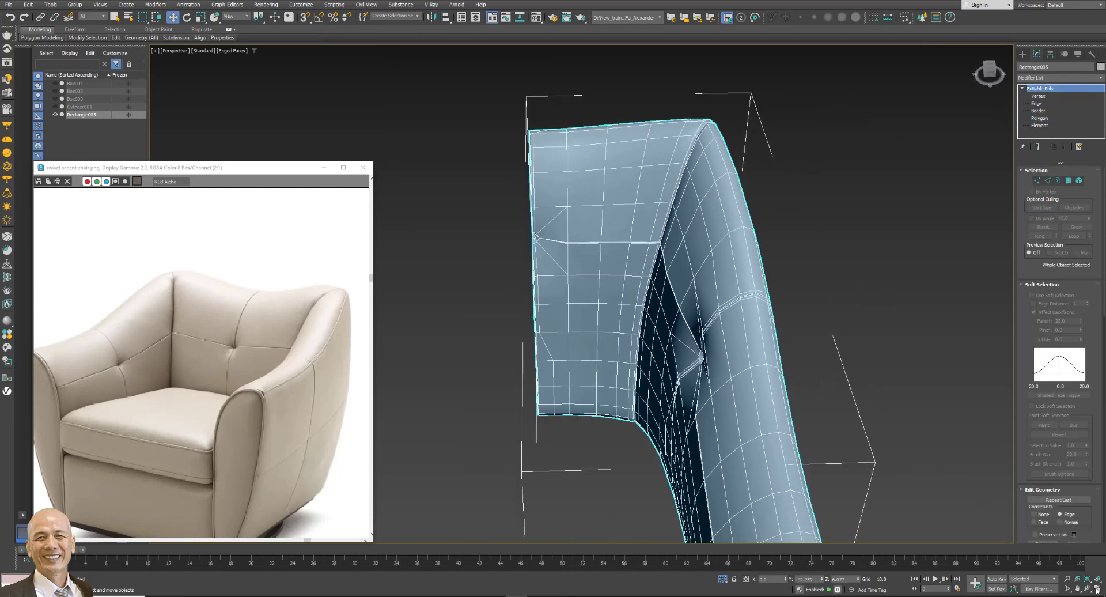
click(1097, 588)
scroll(486, 67, up, 4)
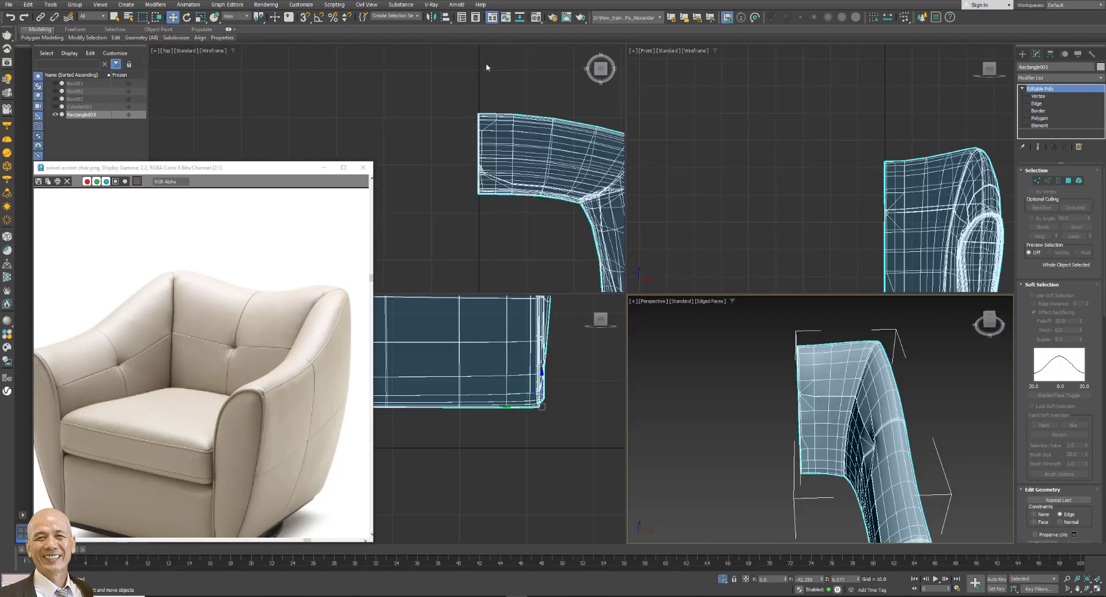
Add a Symmetry modifier mirrored across X to rebuild the full chair shell.
key(4)
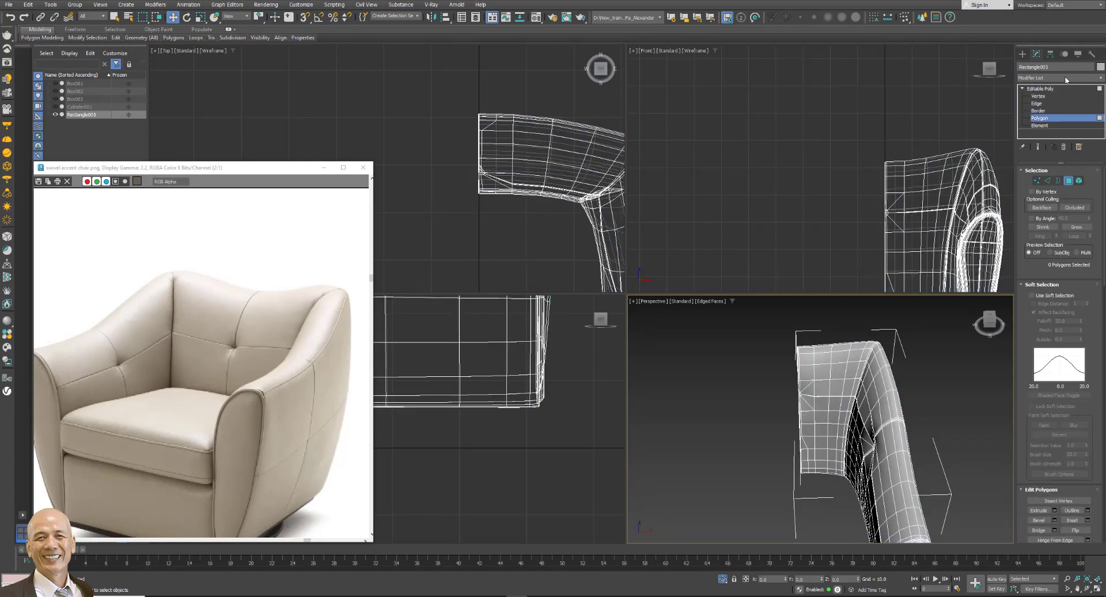
click(1054, 90)
click(1063, 78)
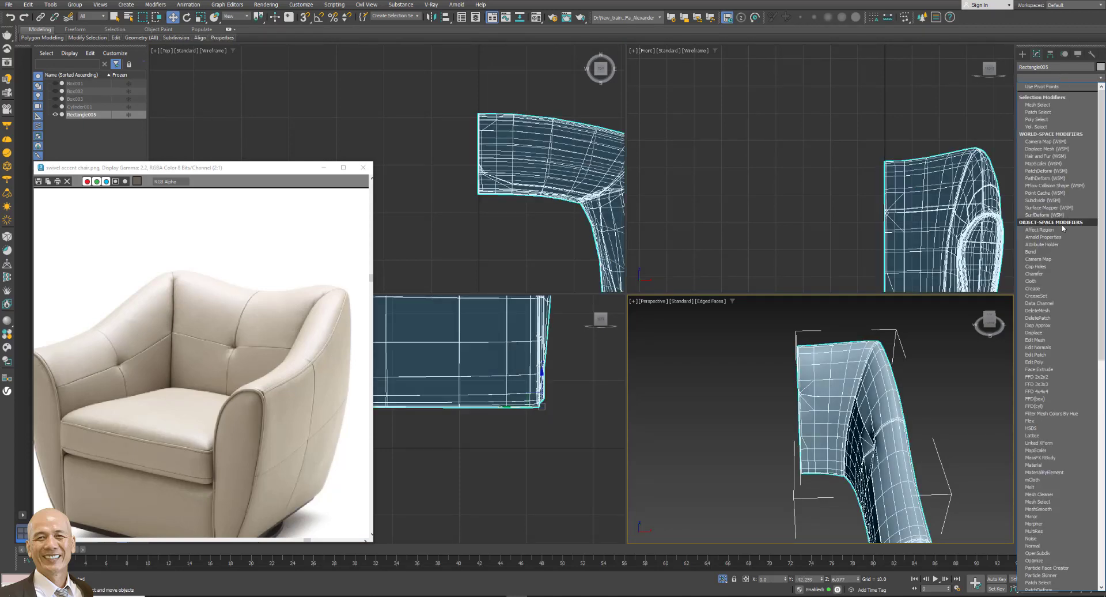
scroll(1063, 228, down, 3)
key(s)
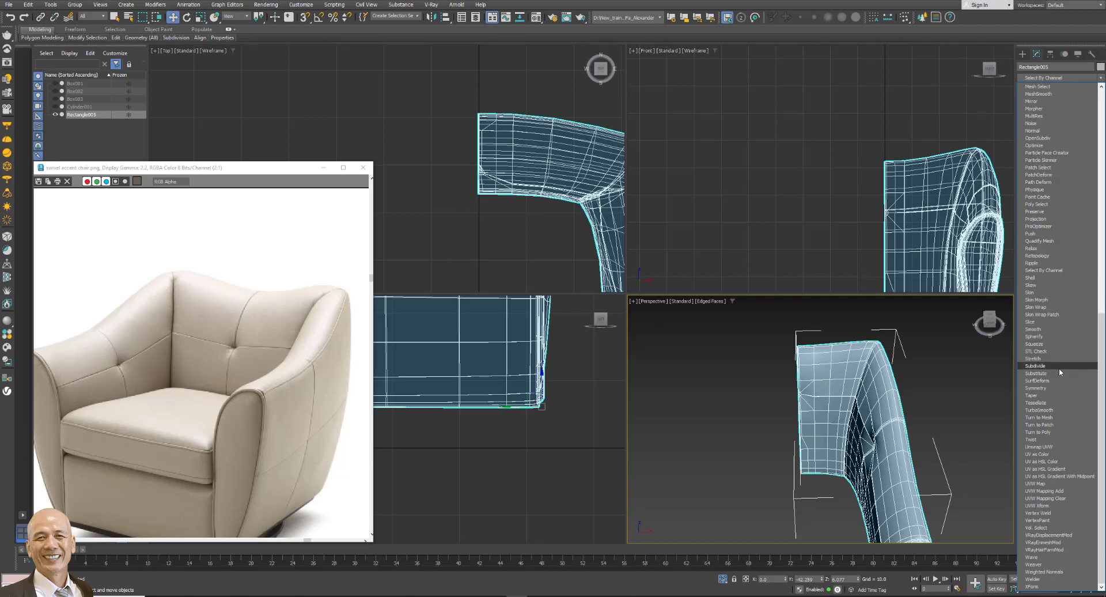
click(1052, 389)
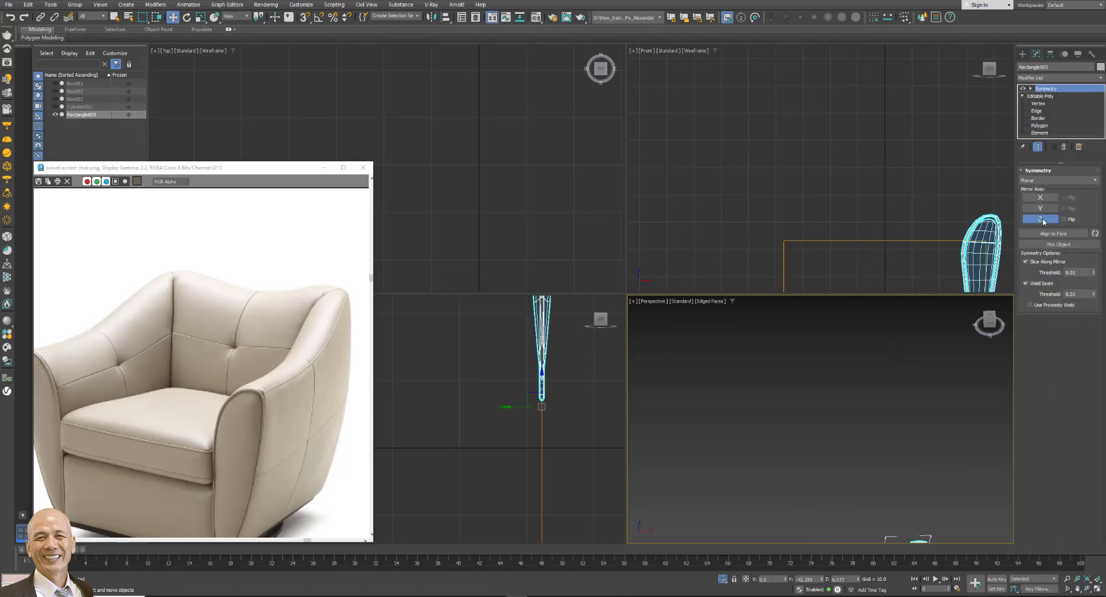
click(1052, 197)
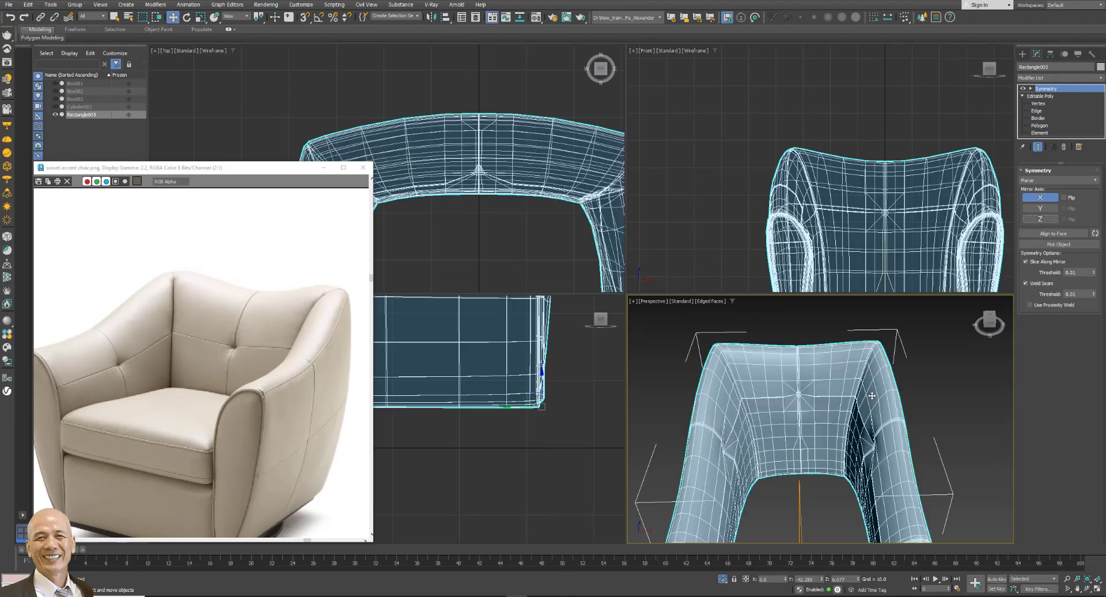
middle_drag(895, 274, 861, 147)
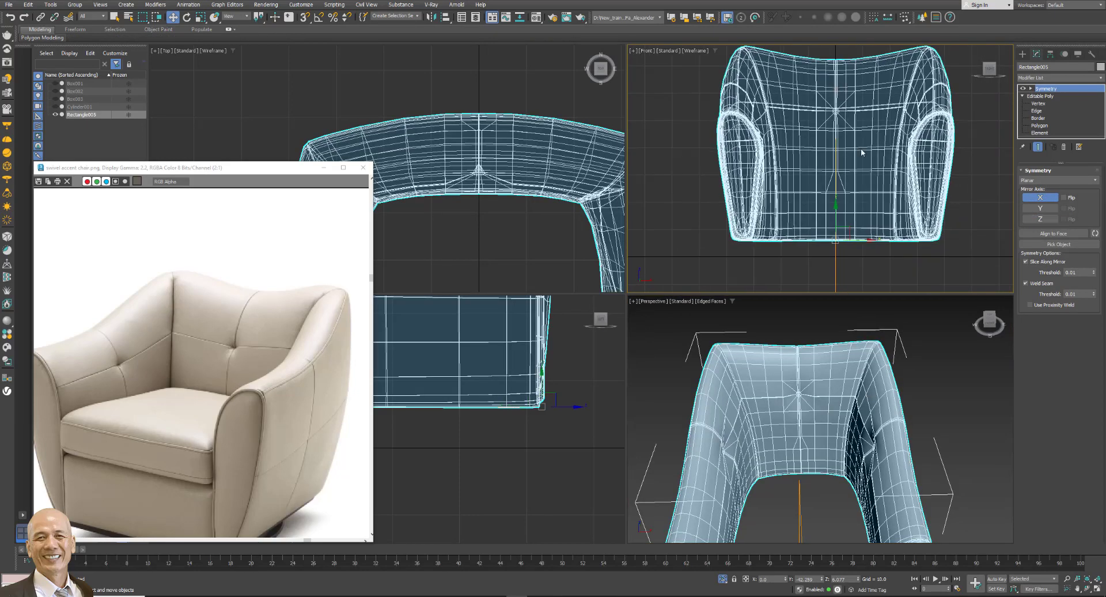
scroll(810, 387, down, 4)
scroll(810, 387, up, 3)
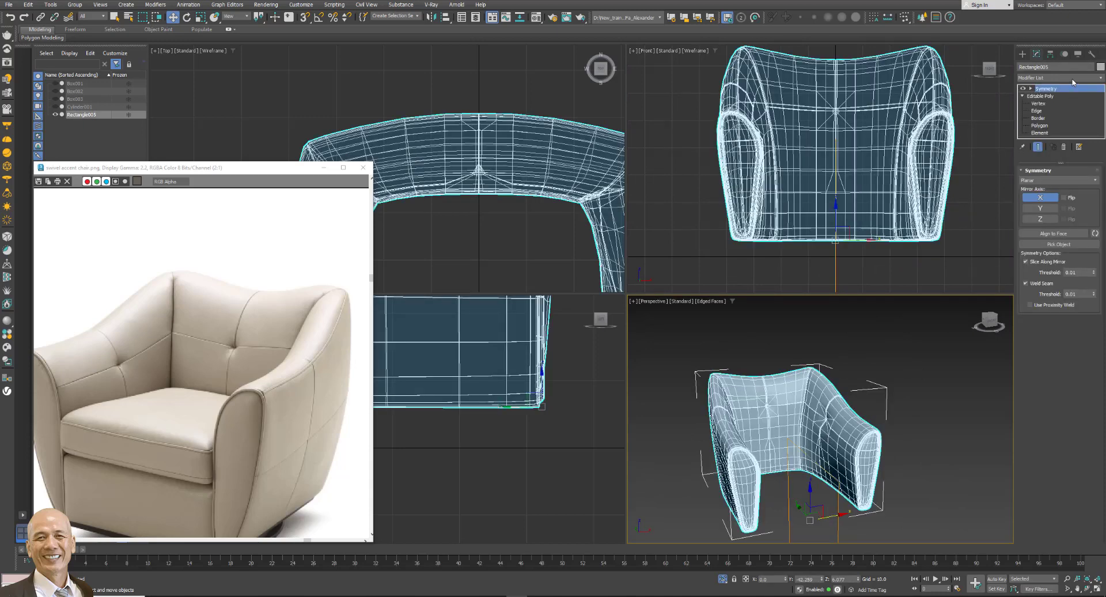
Collapse the whole stack to an editable poly and add MeshSmooth.
right_click(1070, 88)
click(1031, 173)
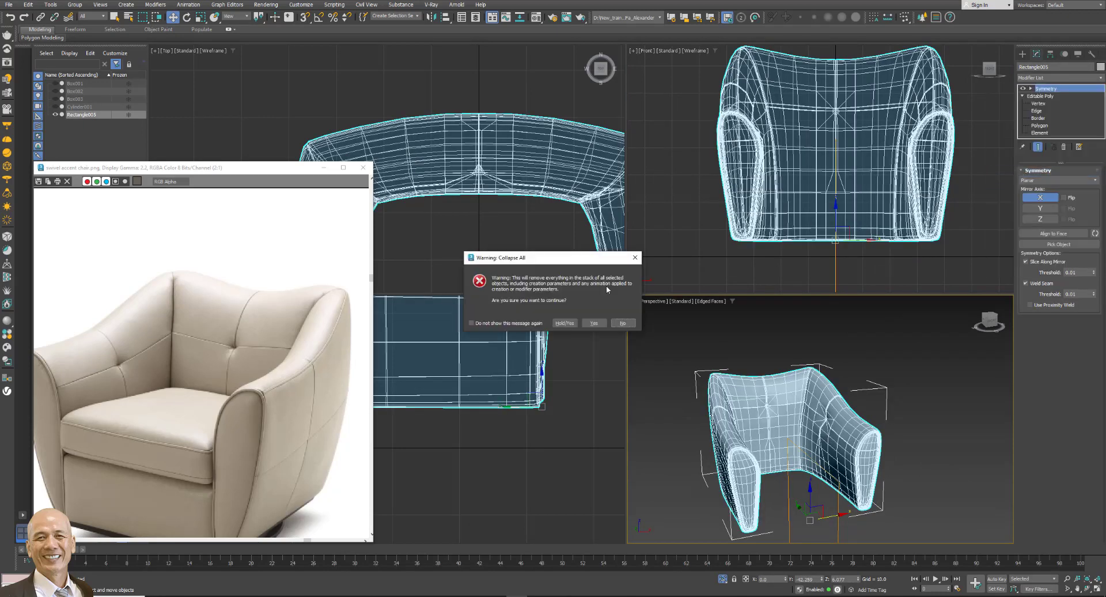
click(597, 322)
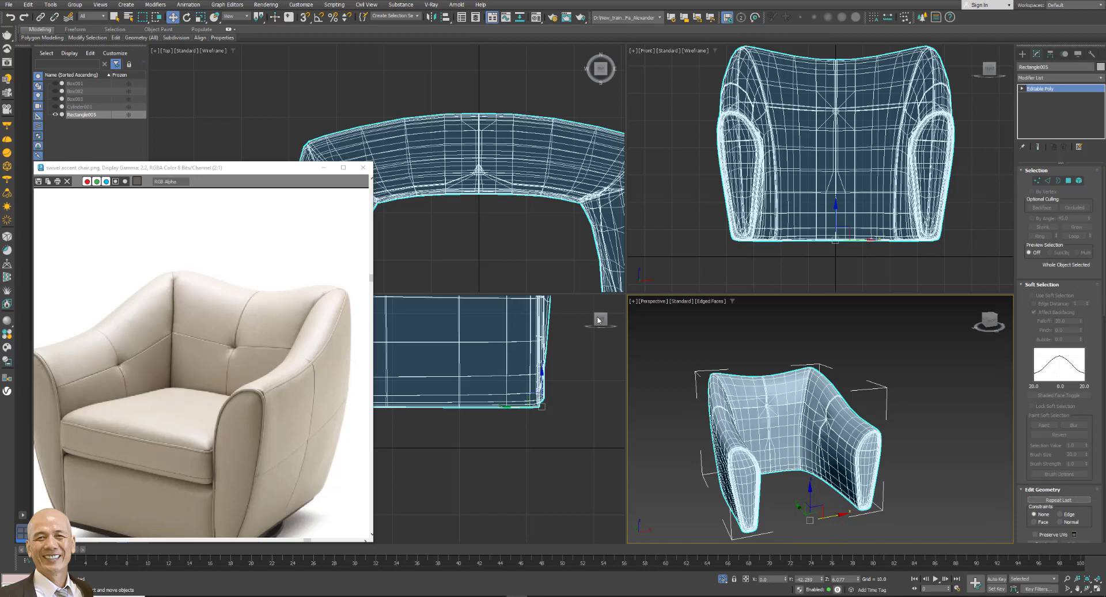
click(1048, 77)
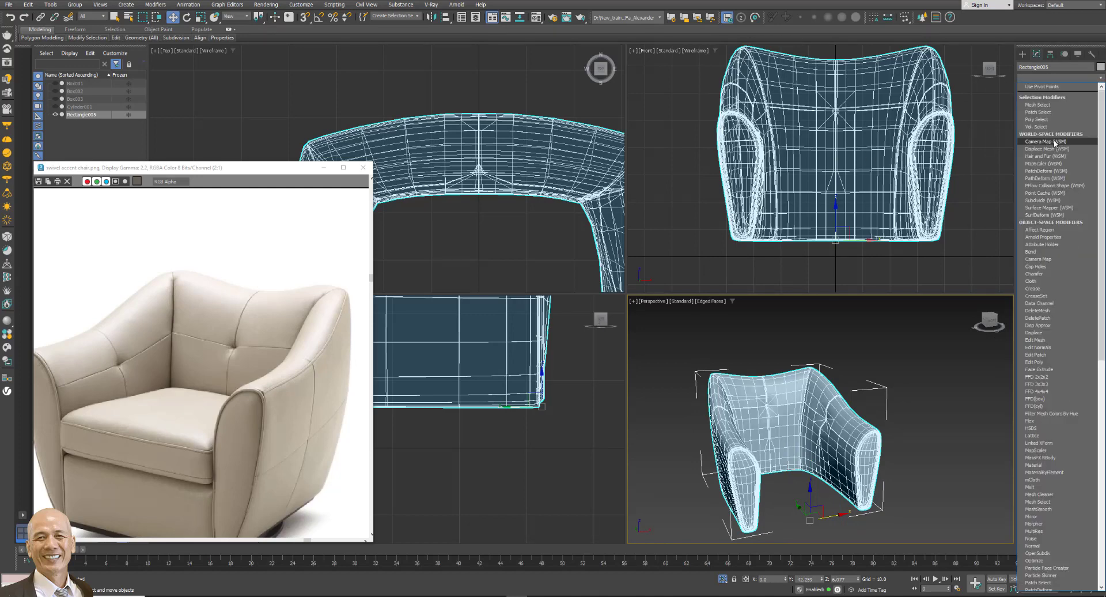
key(m)
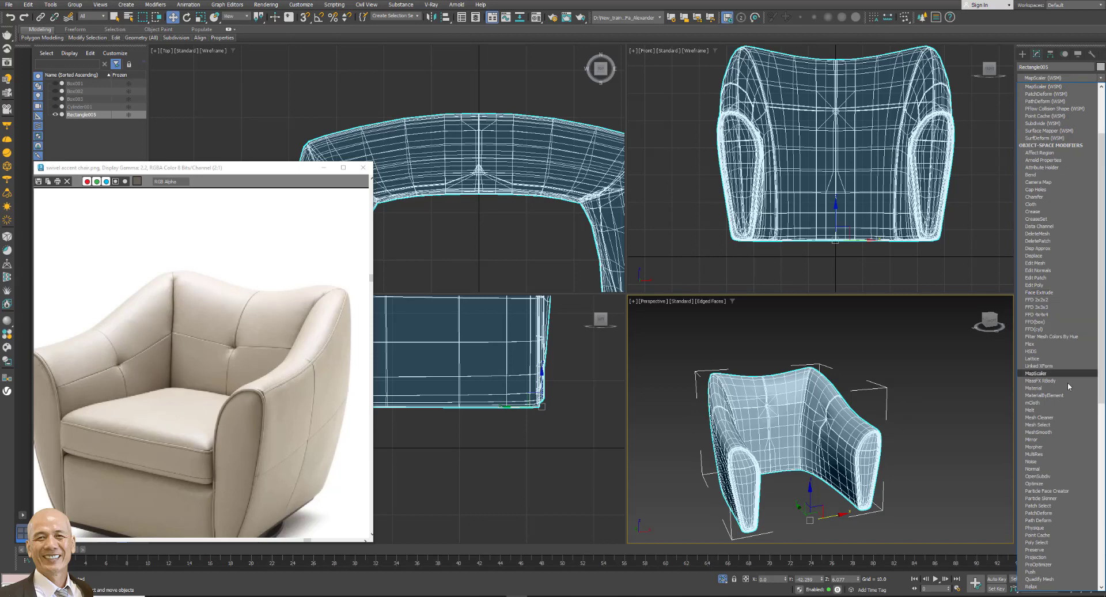
click(1060, 431)
Show the hidden seat objects, select the pink box Box002 and isolate it.
click(949, 425)
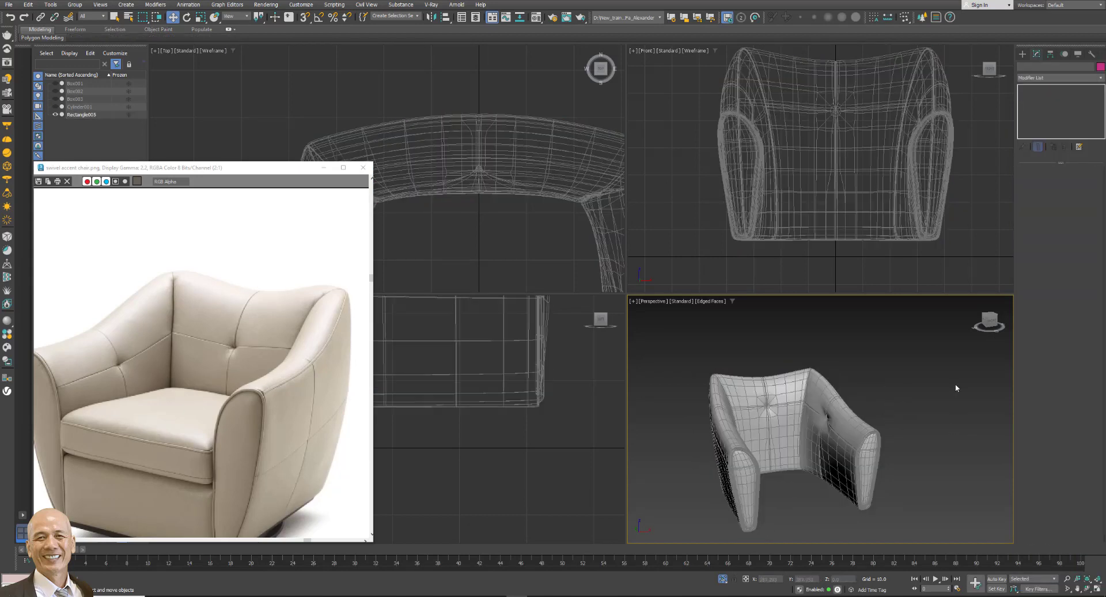
click(723, 579)
click(757, 500)
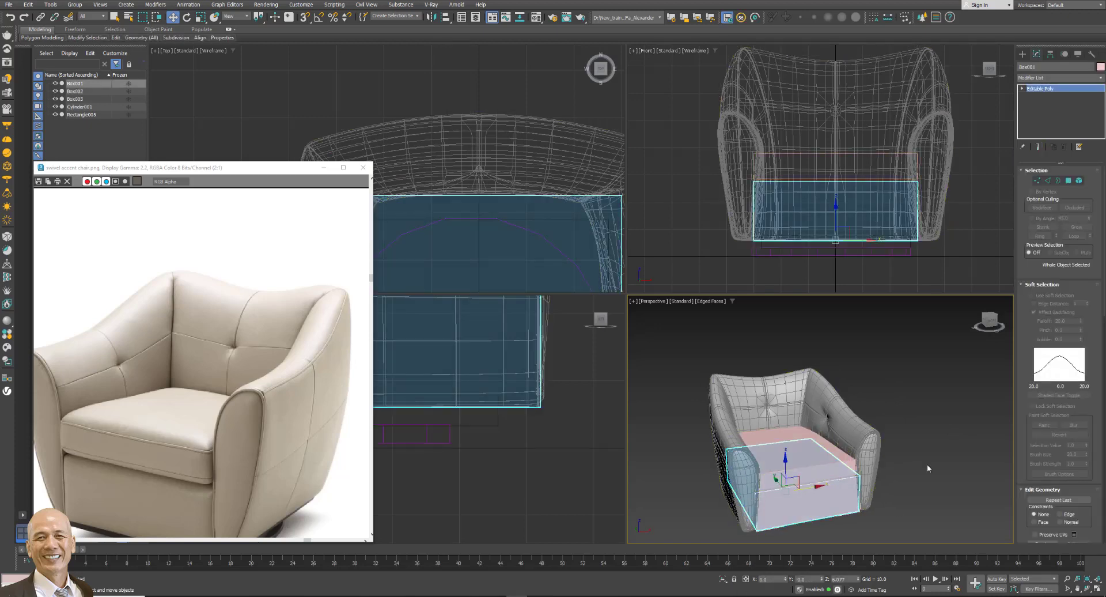
click(921, 466)
click(816, 451)
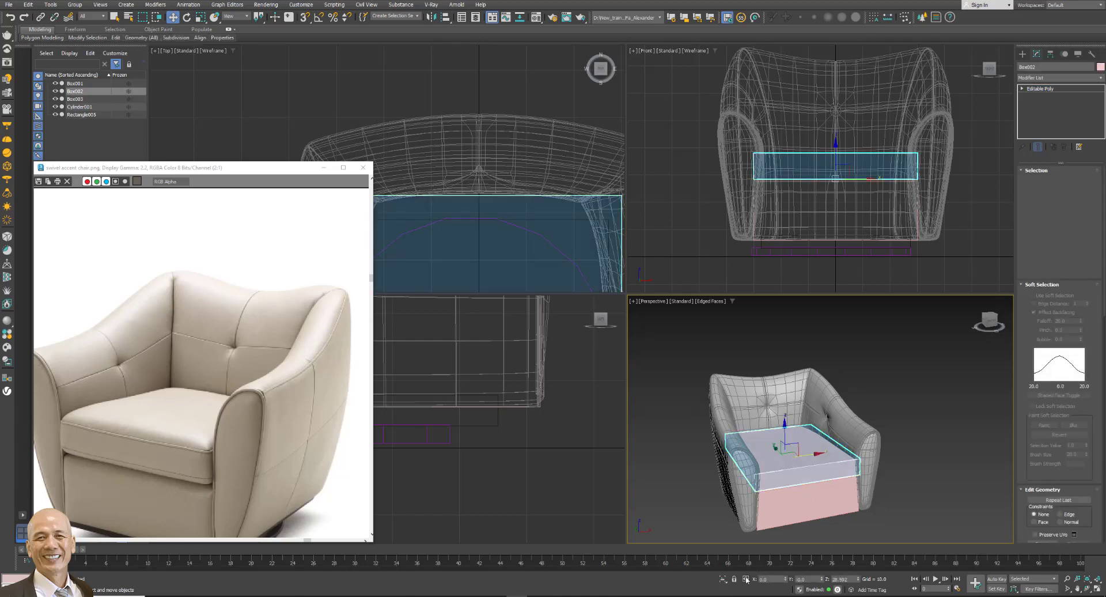
click(724, 579)
scroll(792, 477, up, 2)
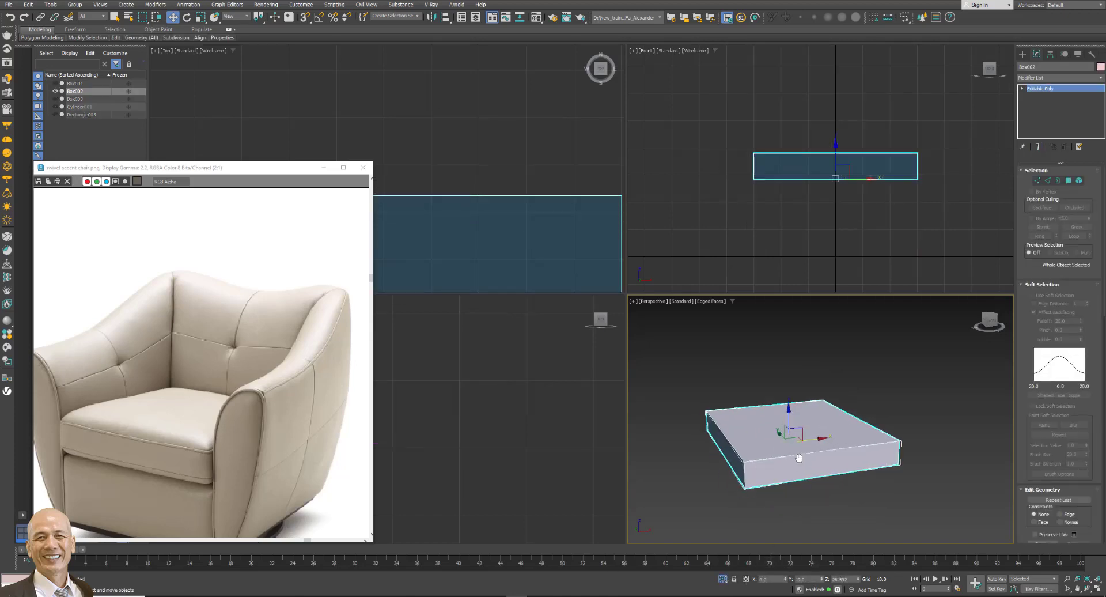
scroll(795, 461, up, 3)
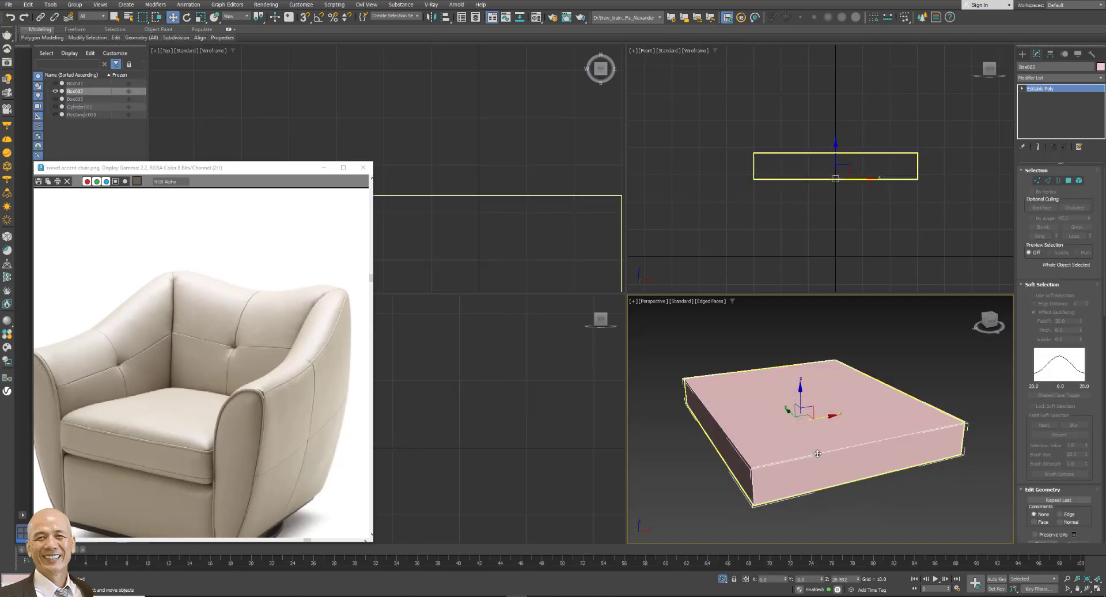
scroll(424, 150, down, 3)
middle_drag(457, 183, 503, 131)
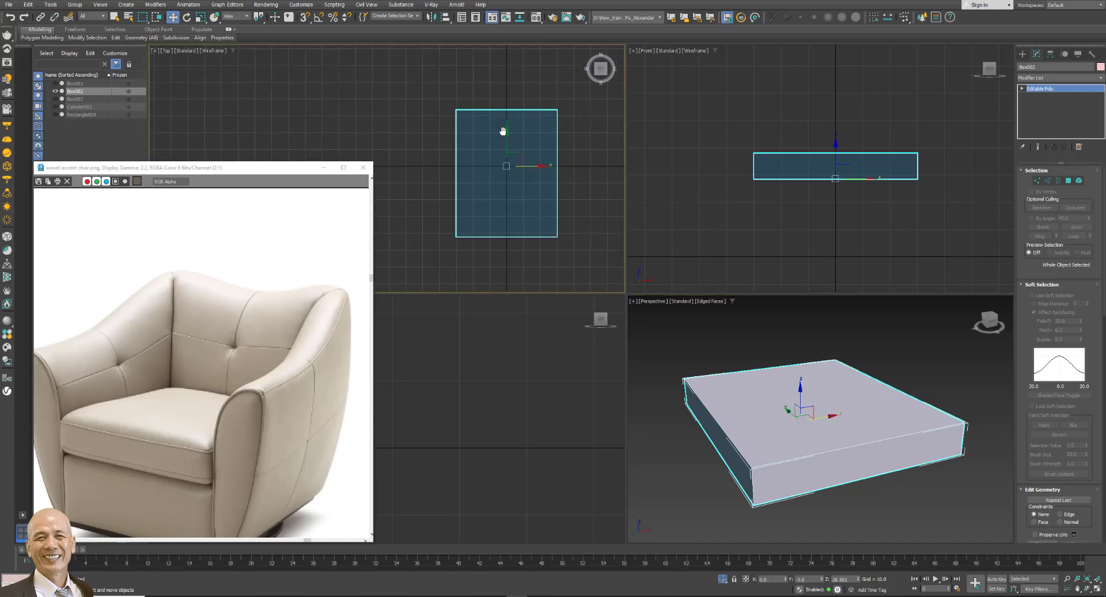
scroll(801, 375, up, 2)
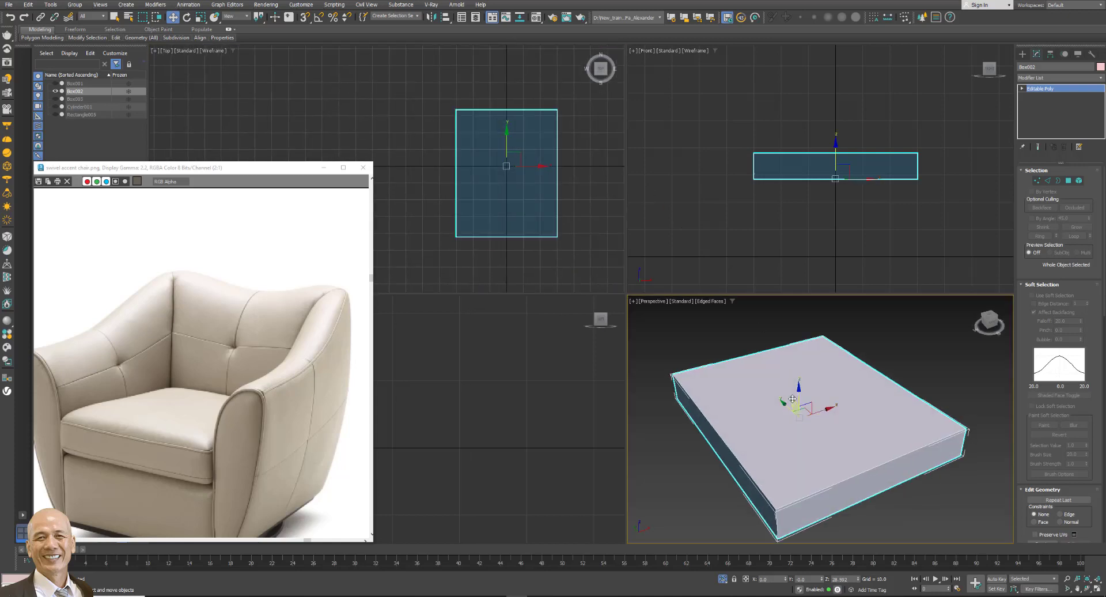
Exit isolation, check Box002's back-edge vertices, then re-isolate the box at object level.
click(723, 579)
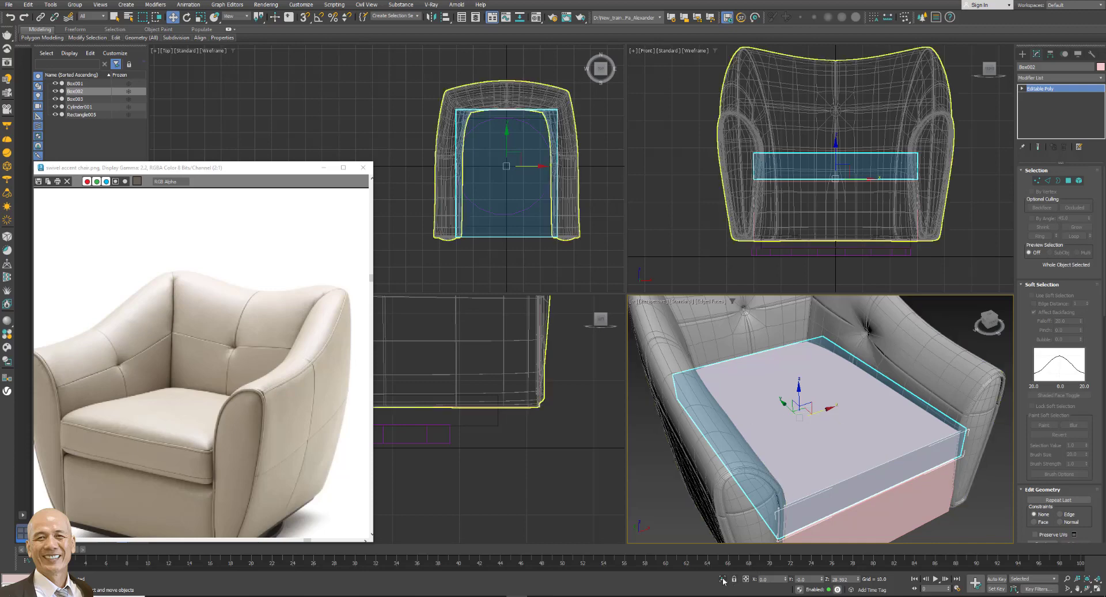
click(1037, 180)
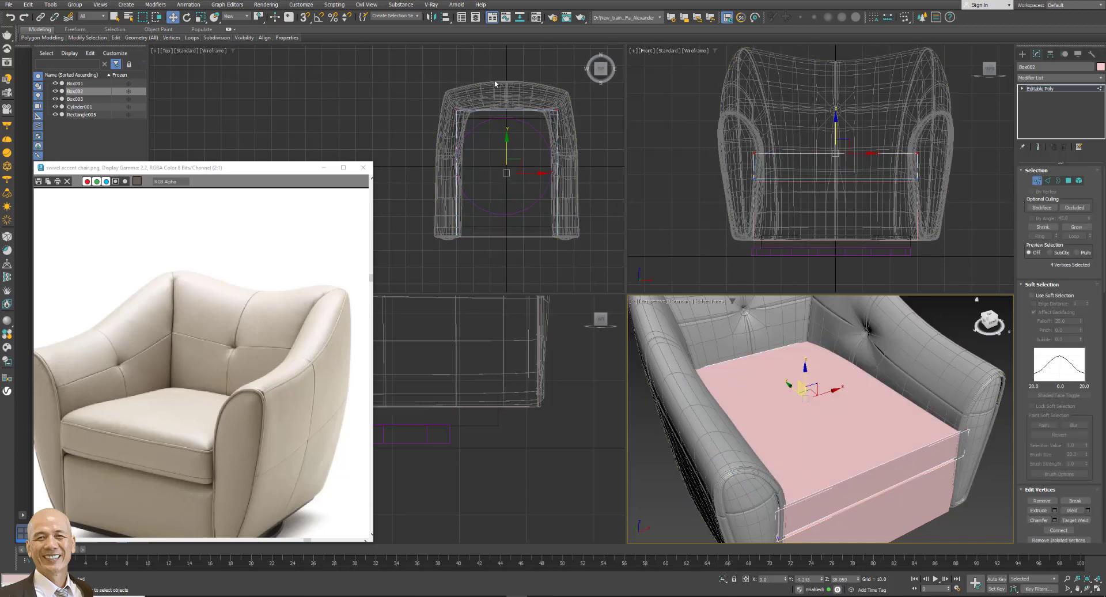
mouse_move(495, 84)
mouse_down()
mouse_move(521, 124)
mouse_move(549, 100)
mouse_up()
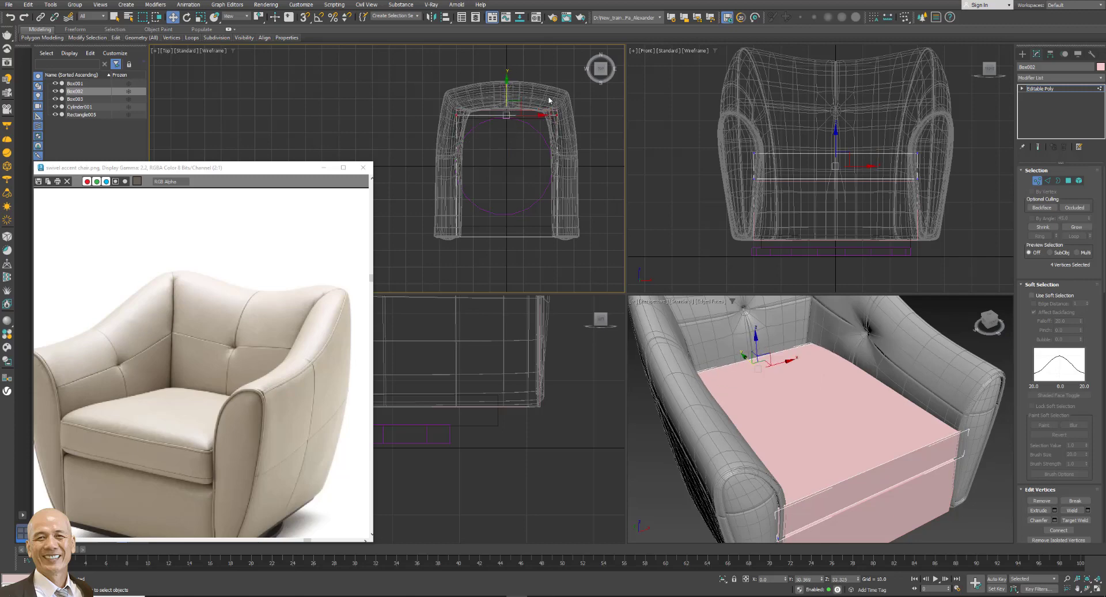
click(1037, 181)
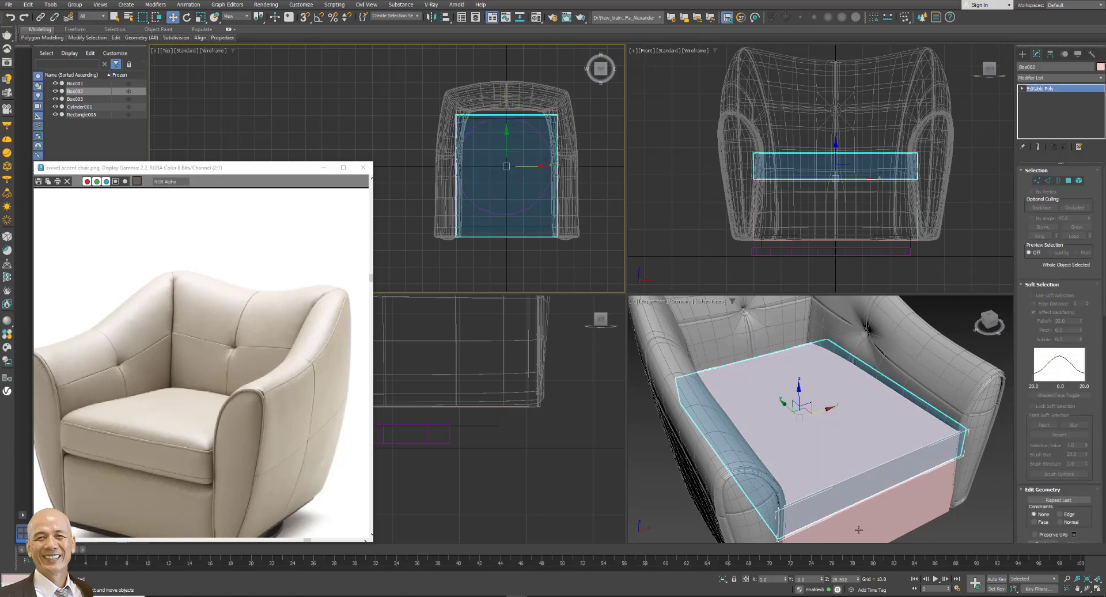
click(721, 579)
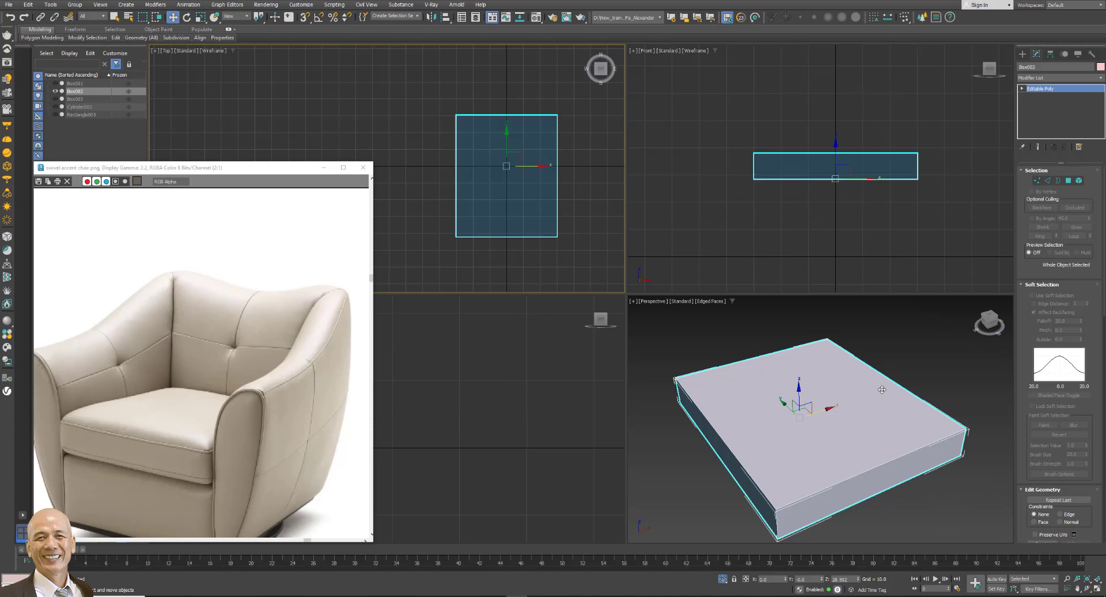
Add TurboSmooth to Box002 with smoothing groups on and 3 iterations.
click(1075, 78)
scroll(1074, 182, down, 10)
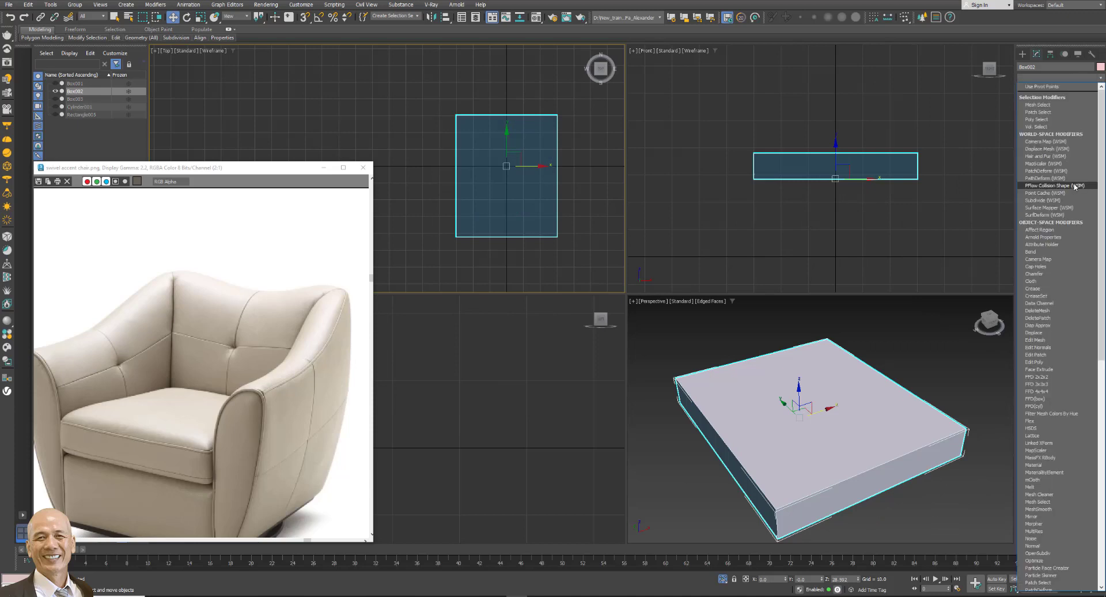
click(1053, 411)
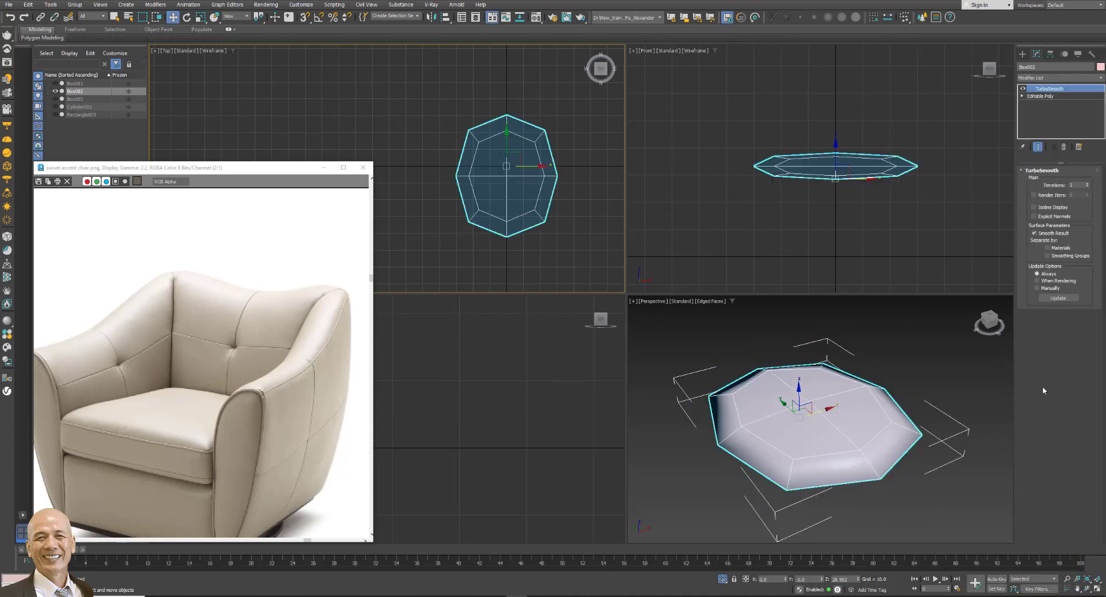
click(1049, 255)
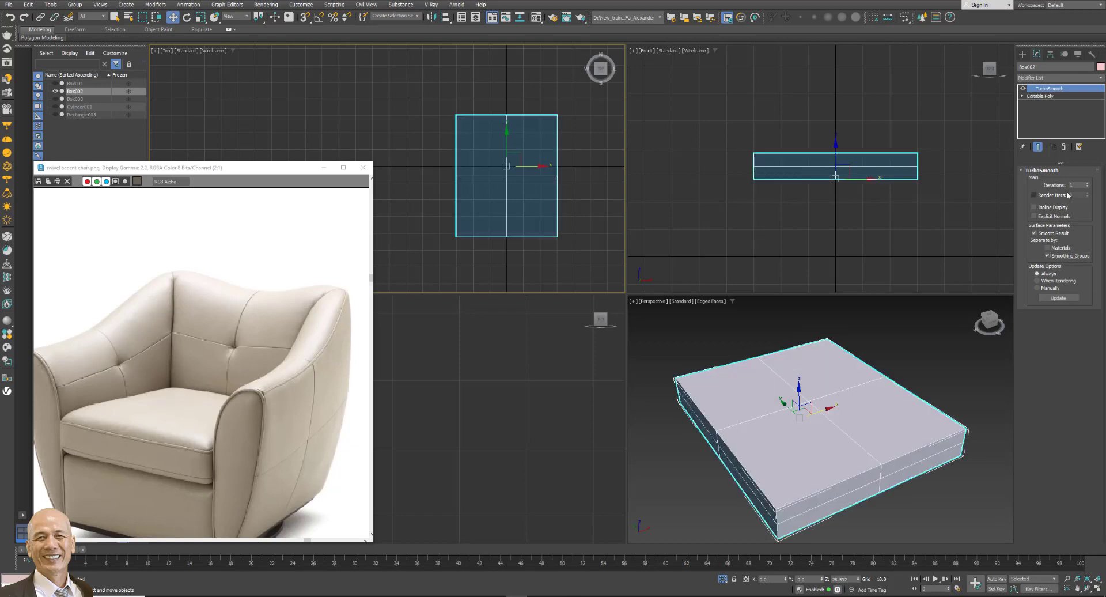
click(1088, 184)
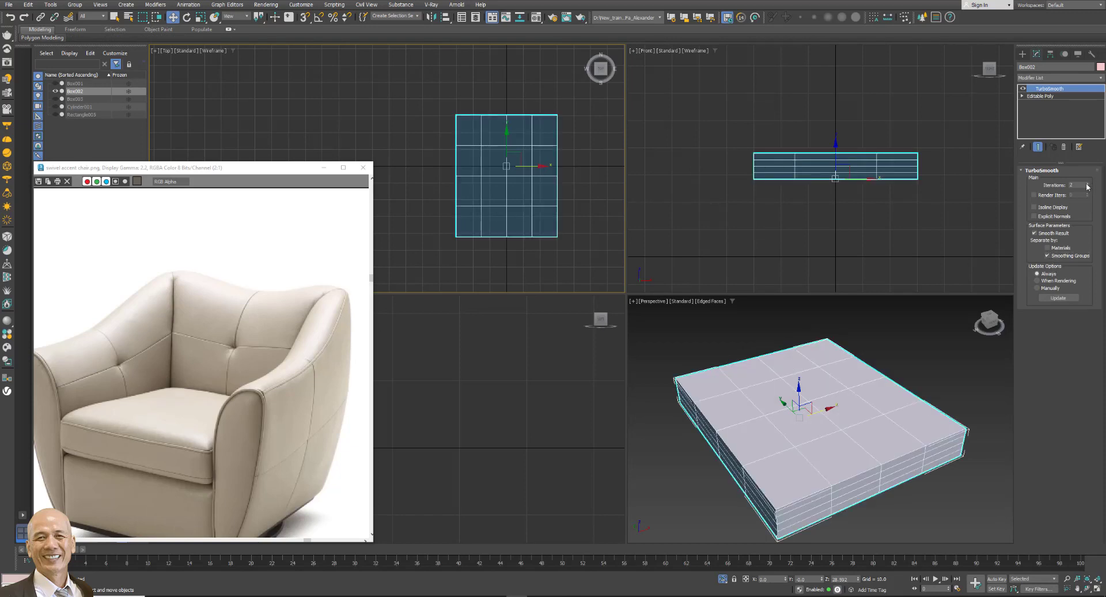
click(1087, 184)
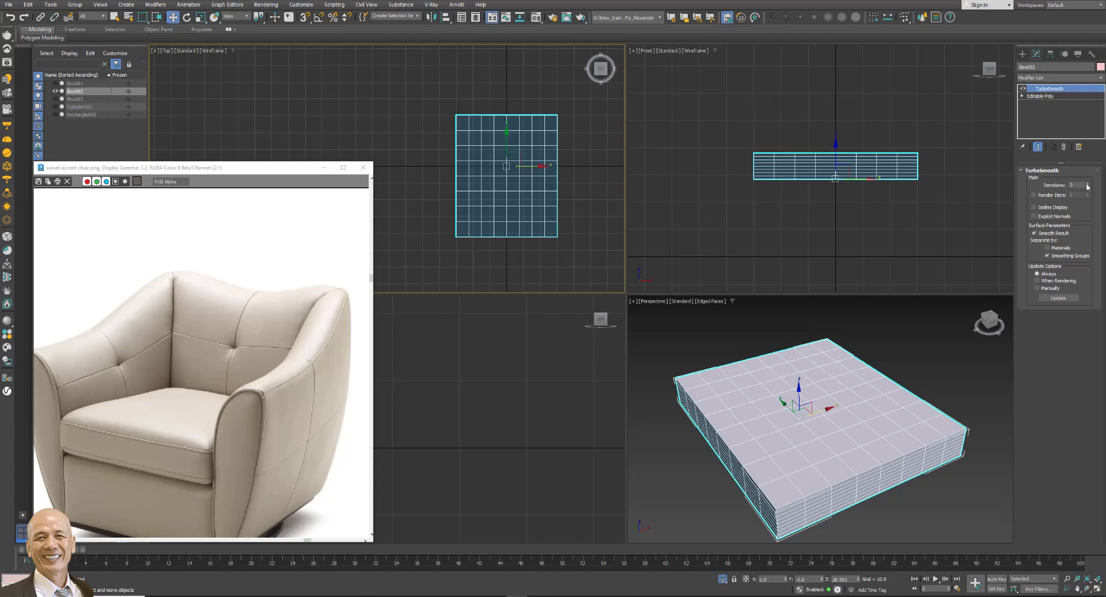
Stack MeshSmooth and a high-iteration Relax on Box002, then open the stack's right-click menu.
click(1061, 77)
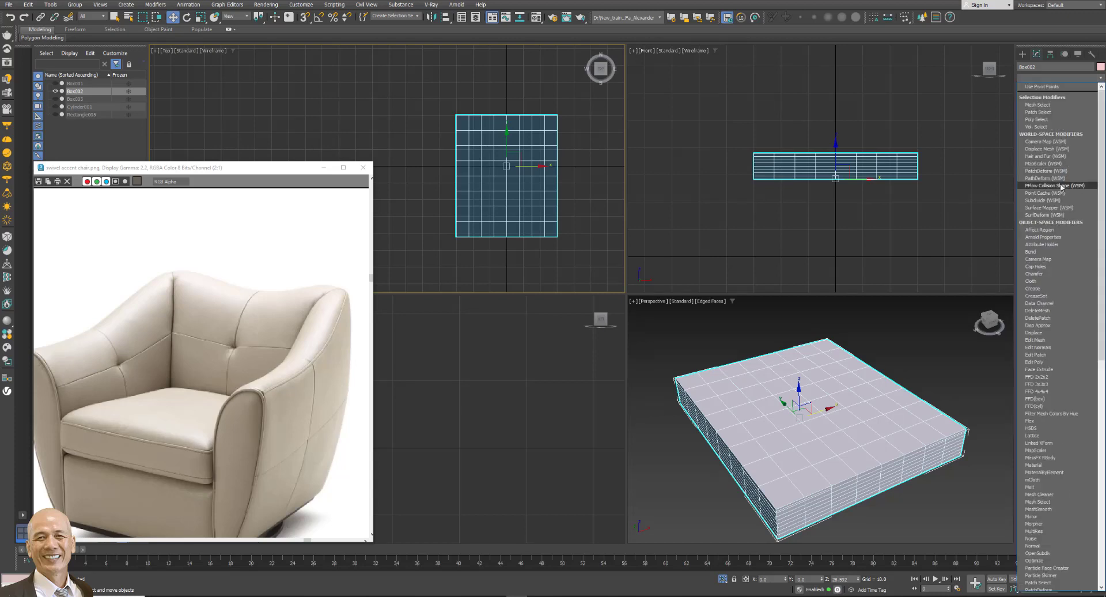
key(m)
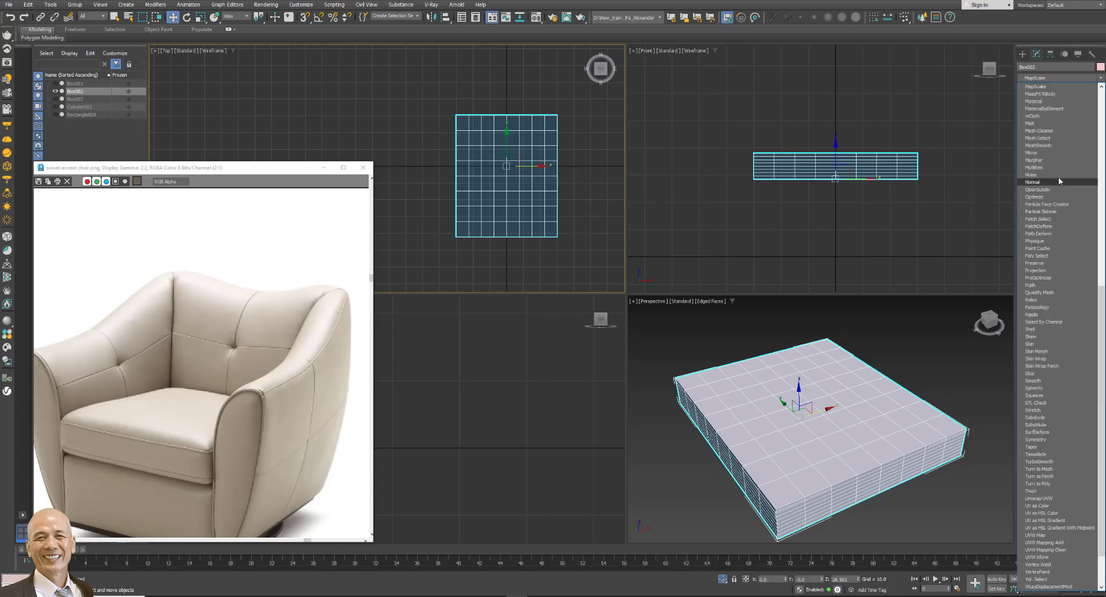
click(1052, 144)
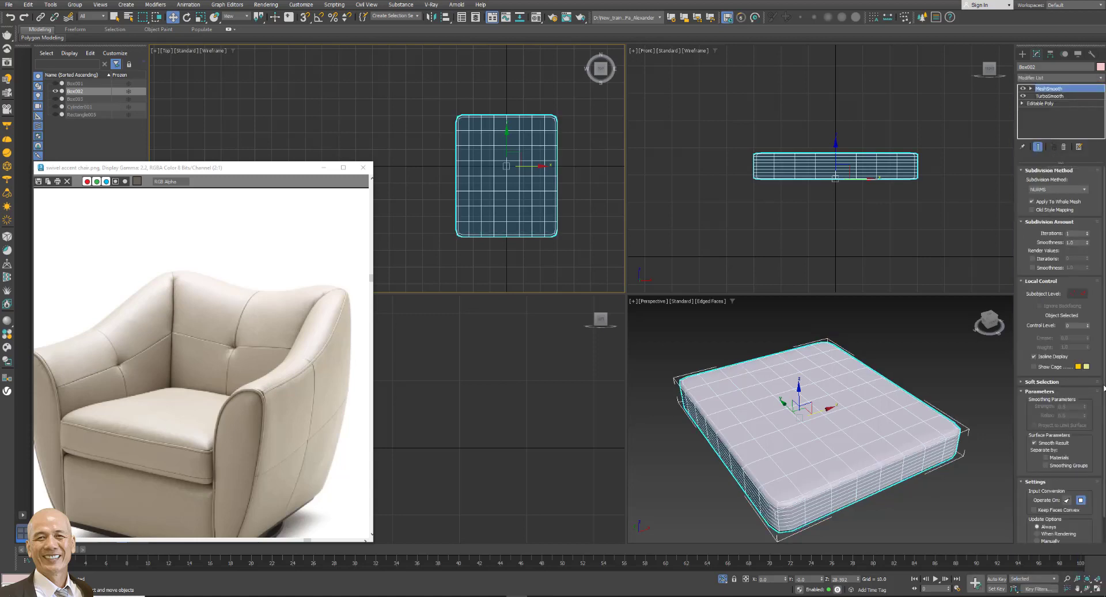
click(1059, 78)
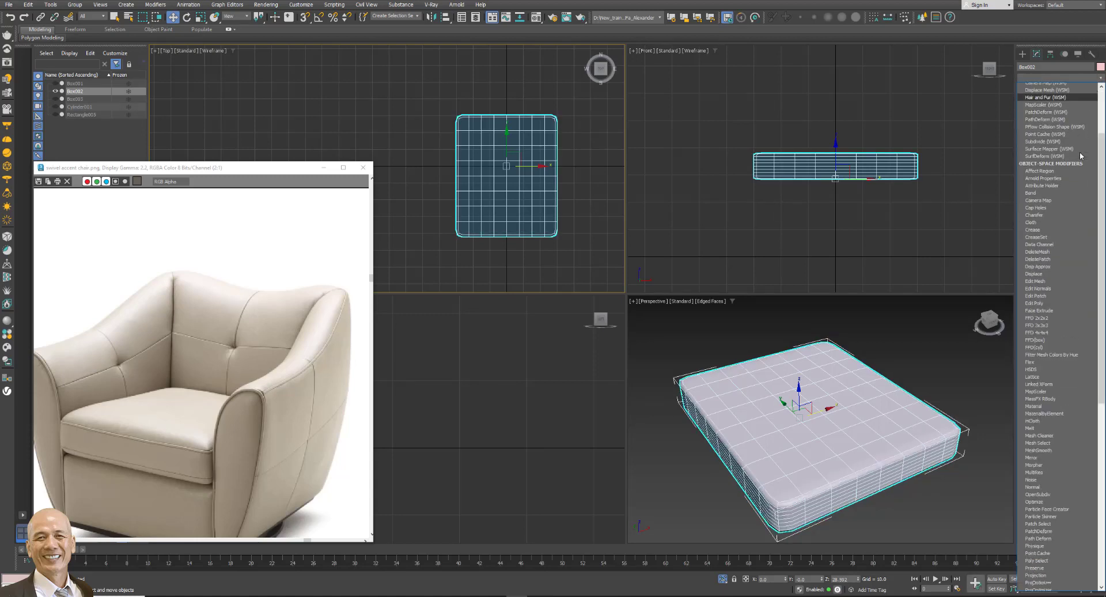
scroll(1081, 156, down, 5)
click(1051, 251)
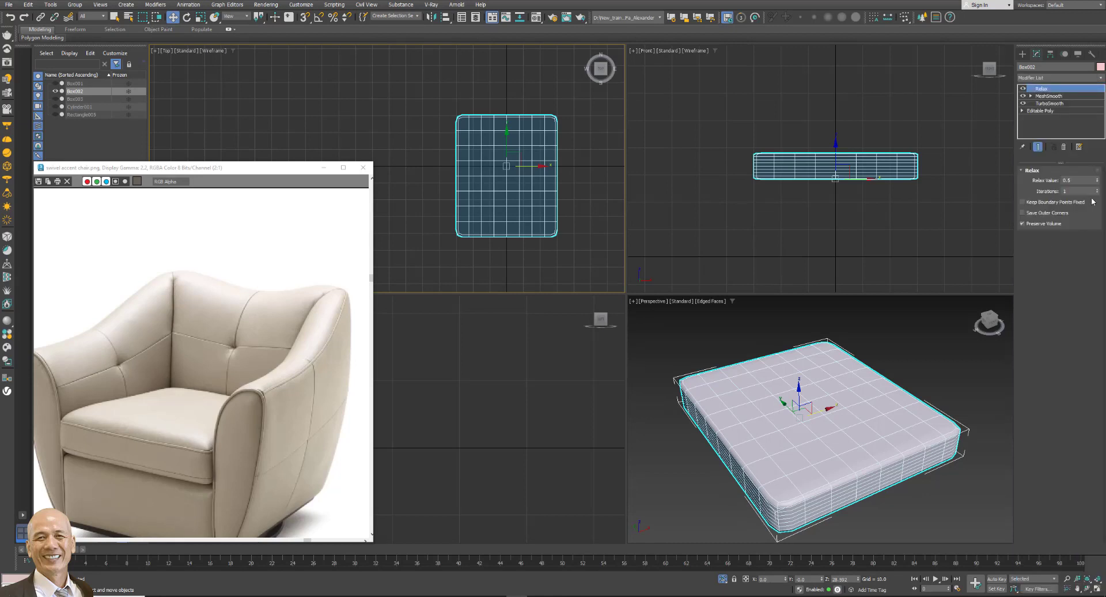
mouse_move(1097, 191)
mouse_down()
mouse_move(1088, 133)
mouse_move(1089, 154)
mouse_up()
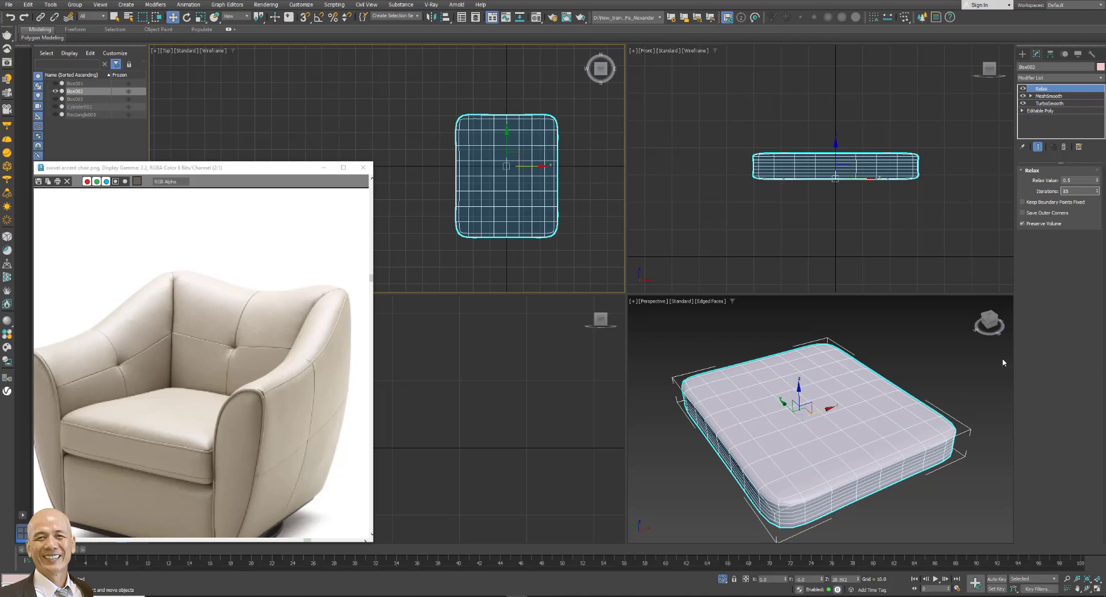
right_click(1073, 104)
Collapse Box002's modifier stack to an editable poly and maximize the perspective view.
click(1014, 114)
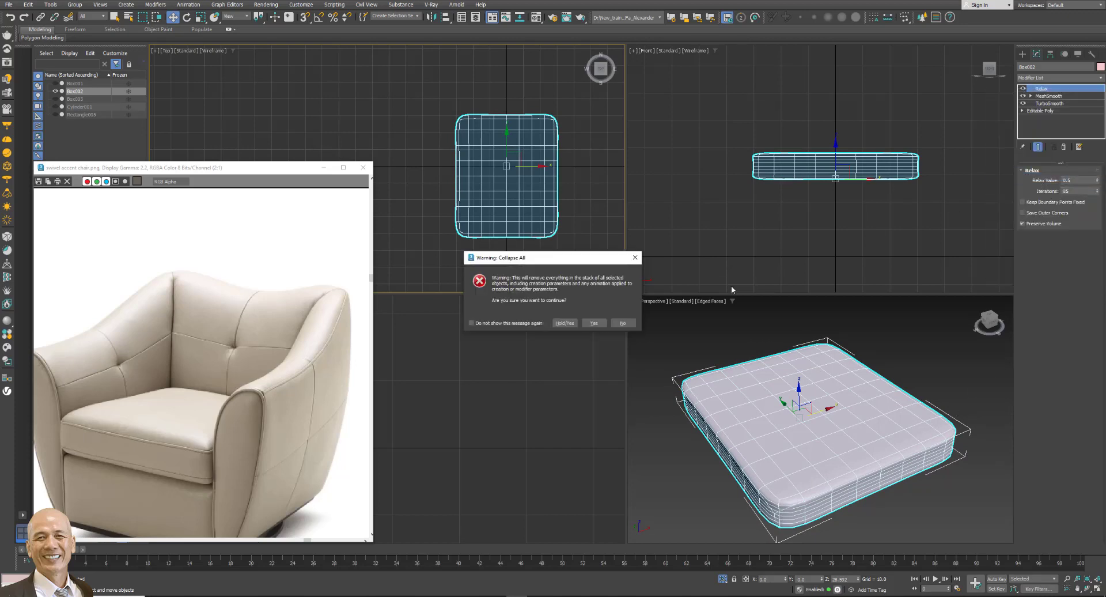
click(605, 323)
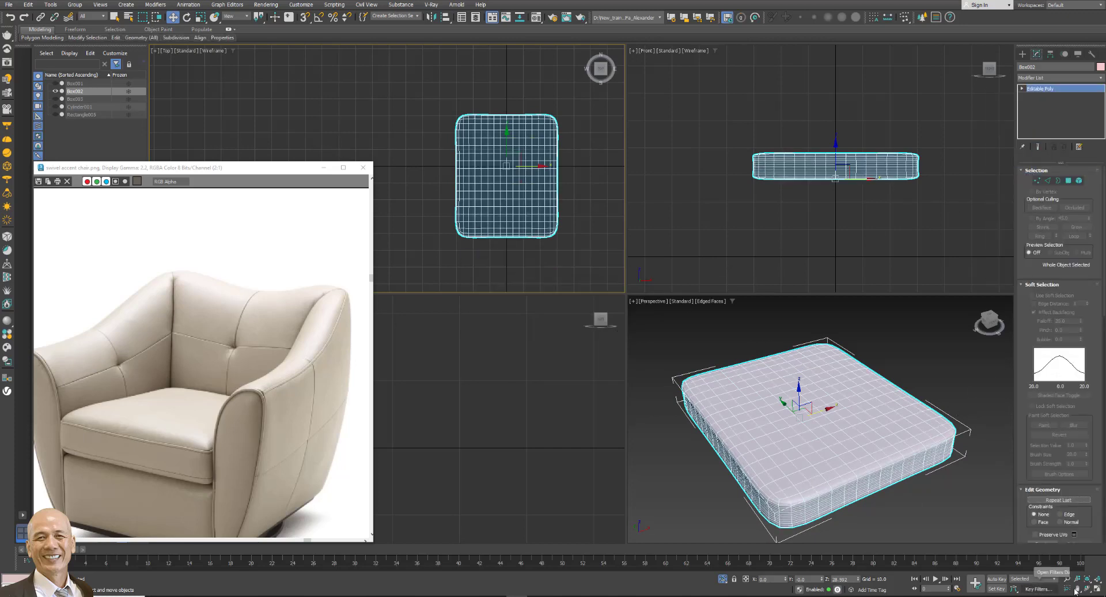
click(1096, 588)
click(1098, 589)
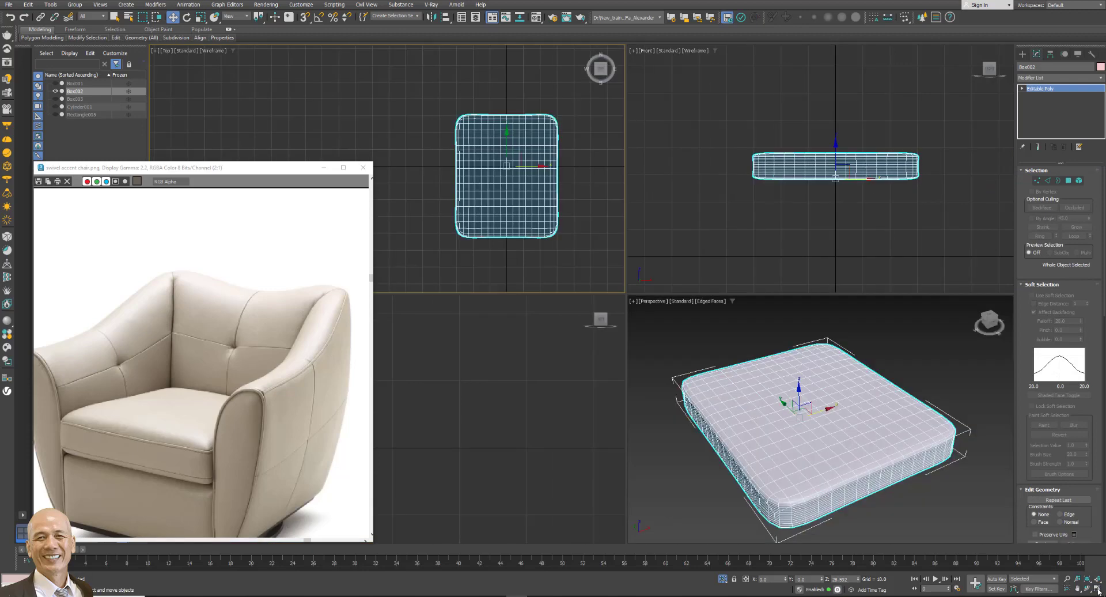
click(1097, 589)
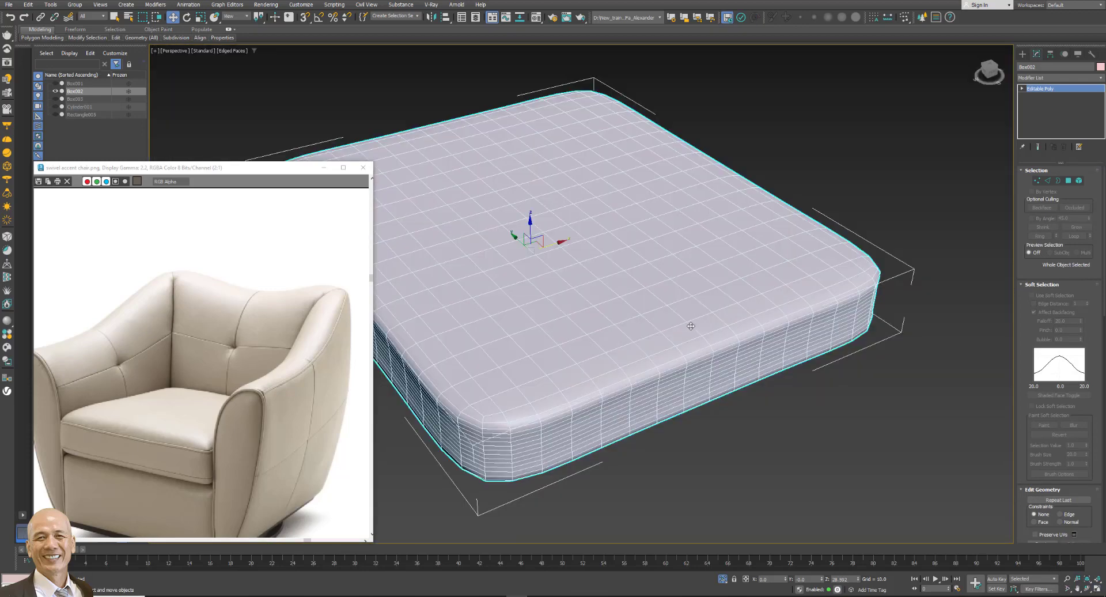
alt+middle_drag(691, 321, 752, 311)
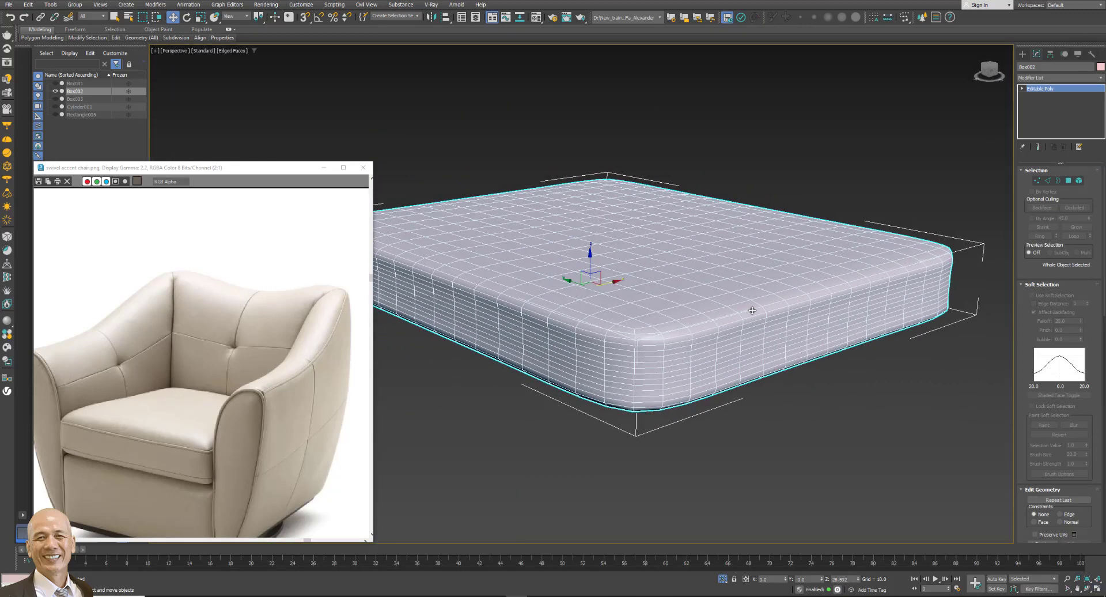
Select the front-corner edges, extend them to loops, and remove those horizontal side loops.
click(1049, 181)
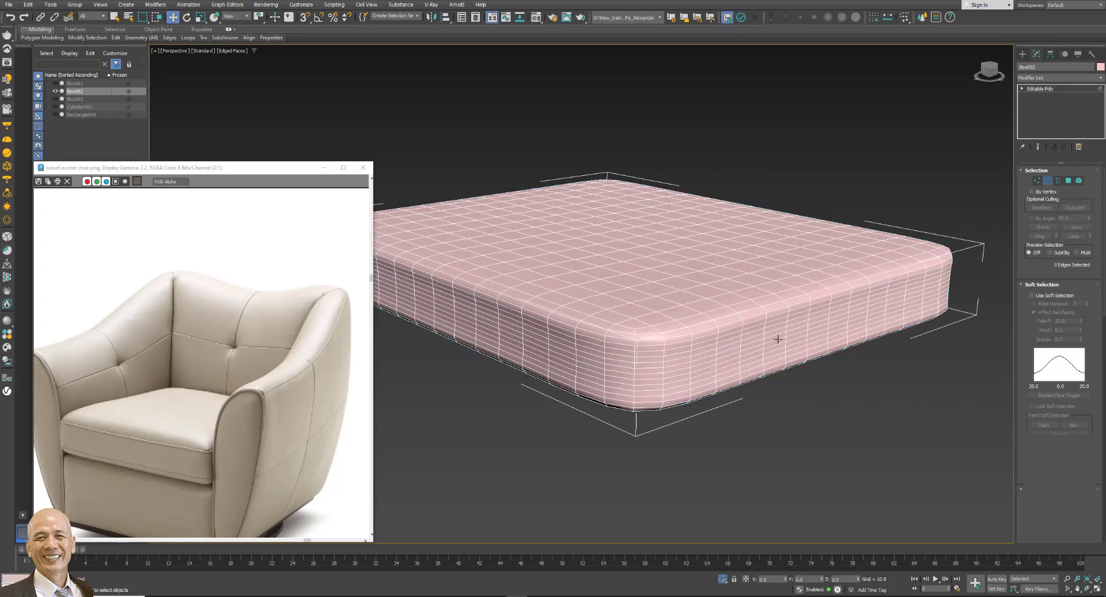
click(706, 347)
ctrl+click(705, 362)
ctrl+click(702, 368)
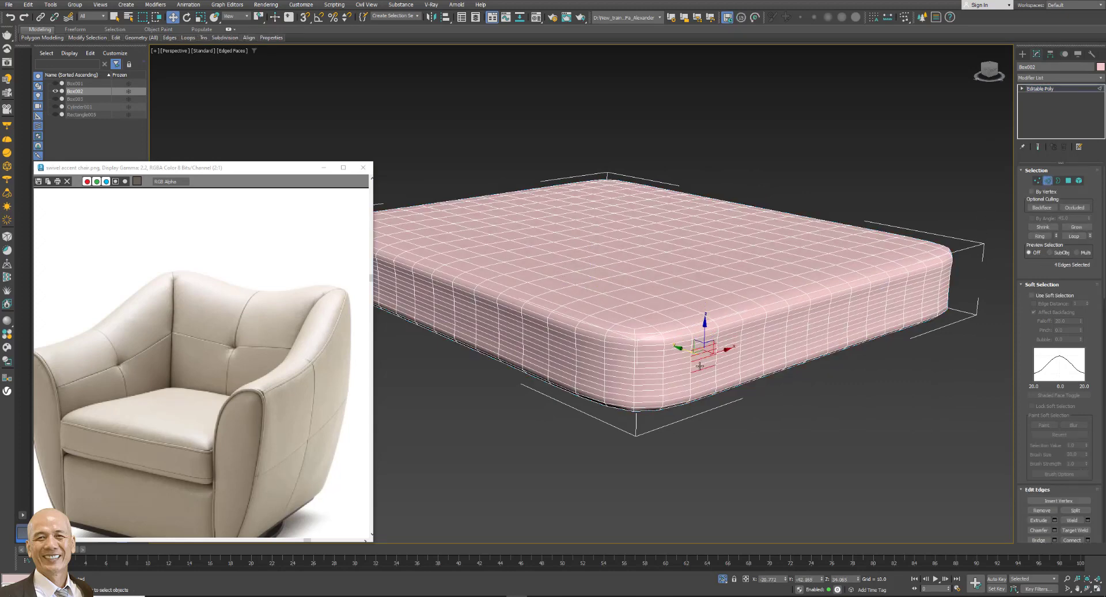
ctrl+click(699, 375)
ctrl+click(697, 382)
ctrl+click(699, 383)
ctrl+click(705, 342)
click(1072, 236)
click(1042, 510)
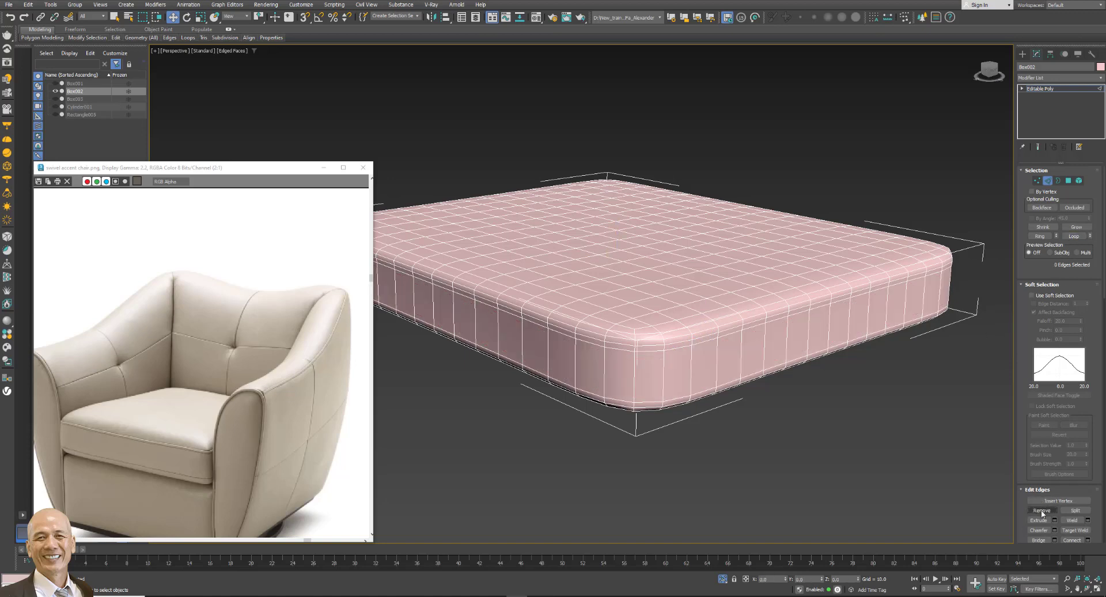
Remove one more side edge loop and switch to Polygon sub-object level.
click(724, 336)
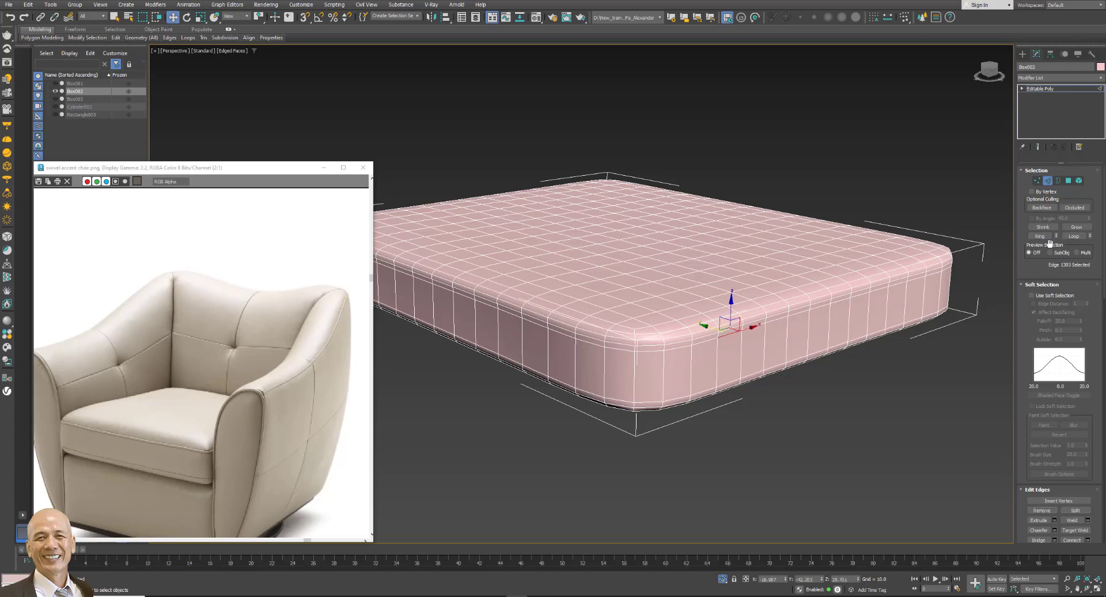
click(1075, 238)
click(1042, 510)
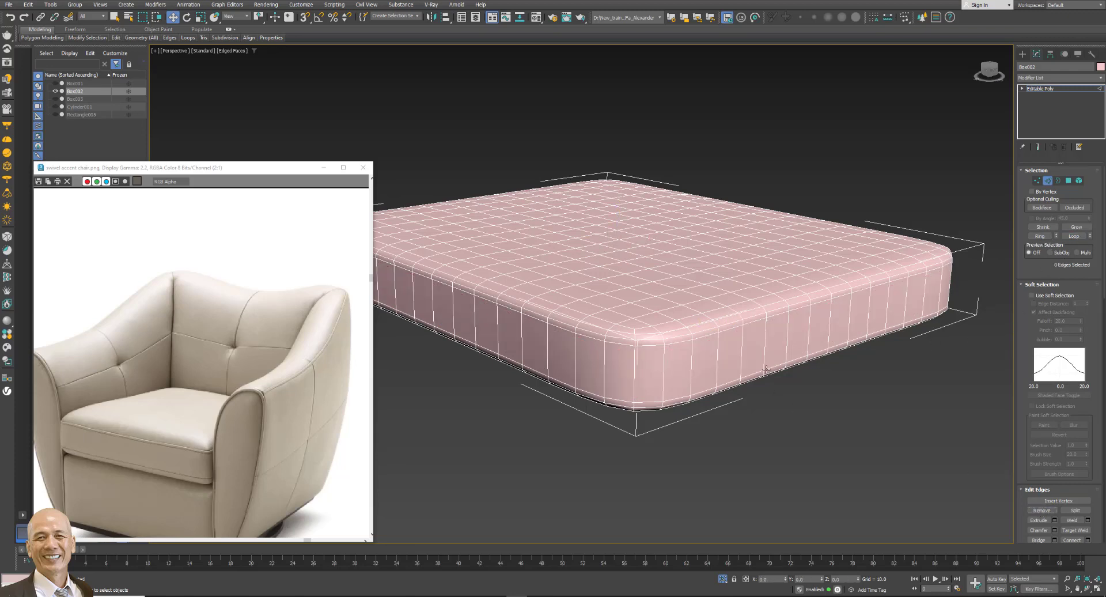
middle_drag(772, 367, 794, 372)
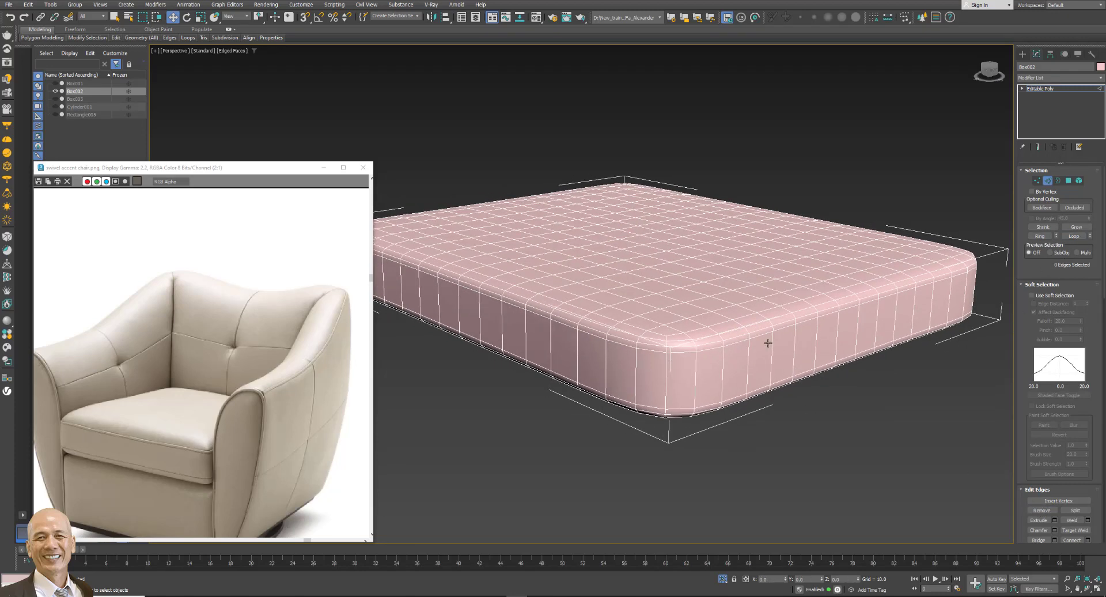
click(1069, 181)
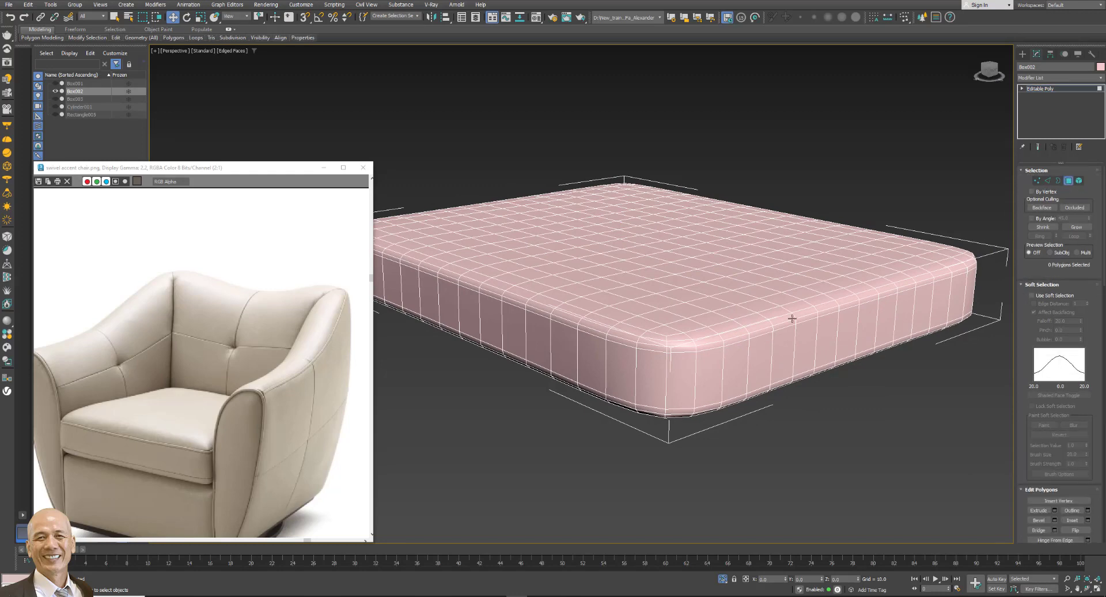
Select full polygon loops around the top and bottom rim bands.
scroll(758, 327, up, 2)
click(727, 345)
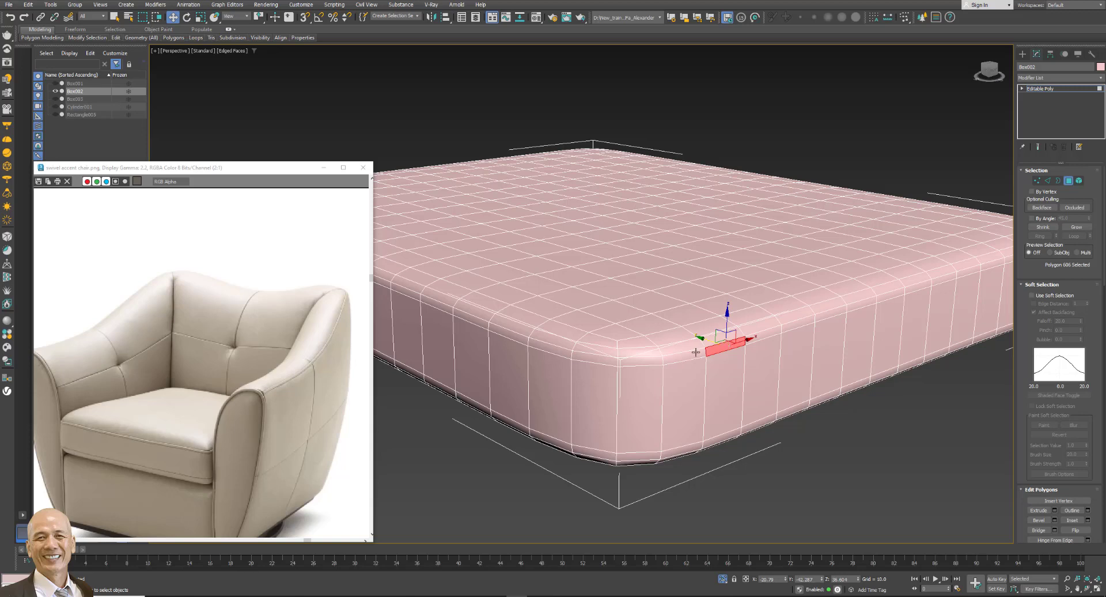
click(794, 325)
ctrl+click(726, 347)
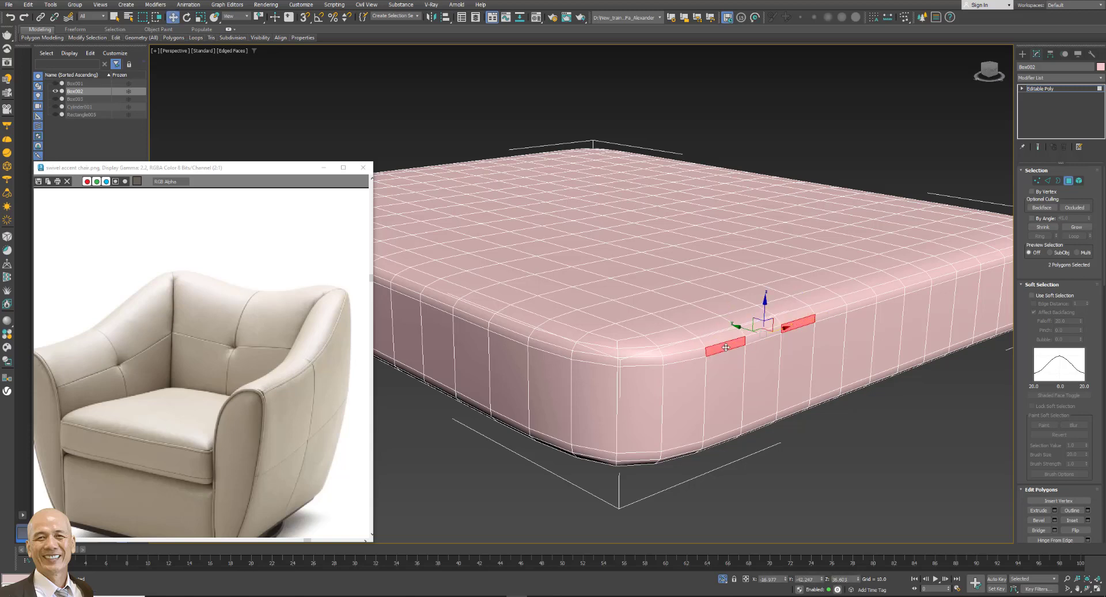
click(831, 313)
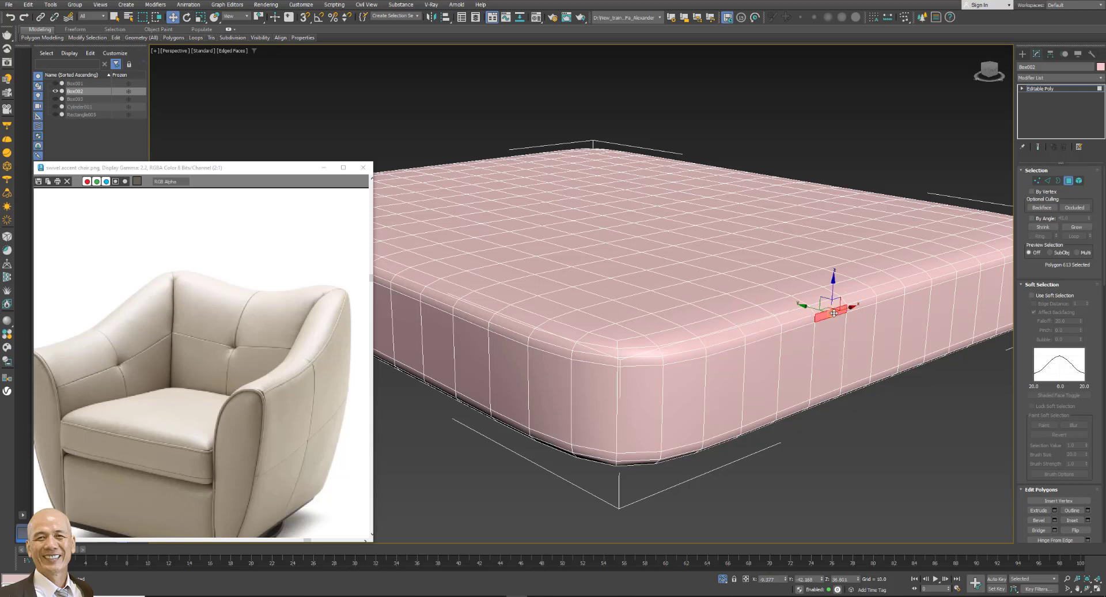
shift+click(863, 303)
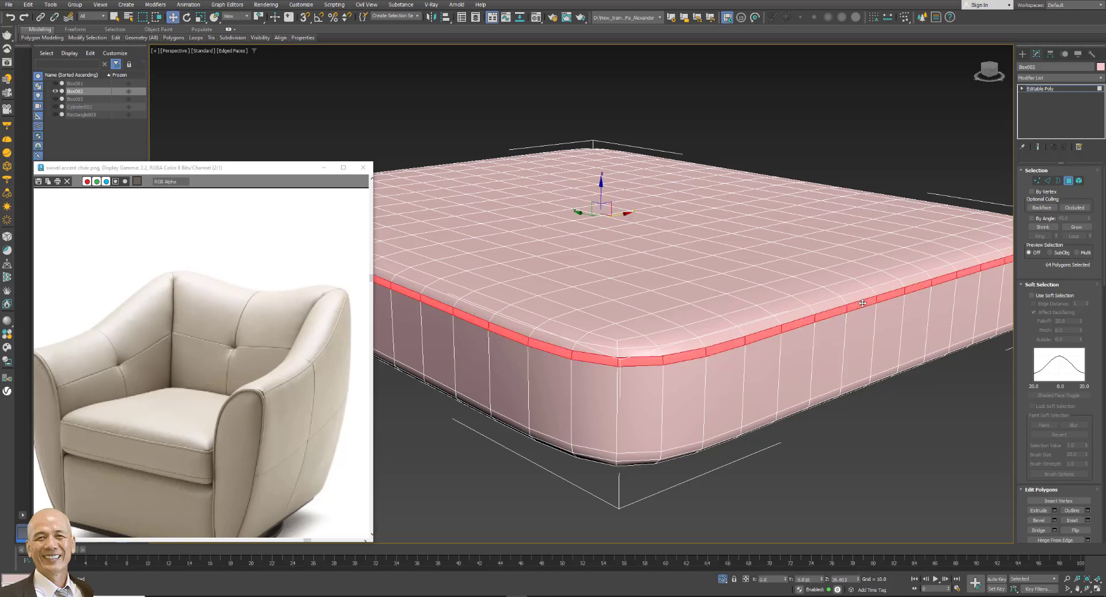
ctrl+click(828, 395)
shift+click(856, 387)
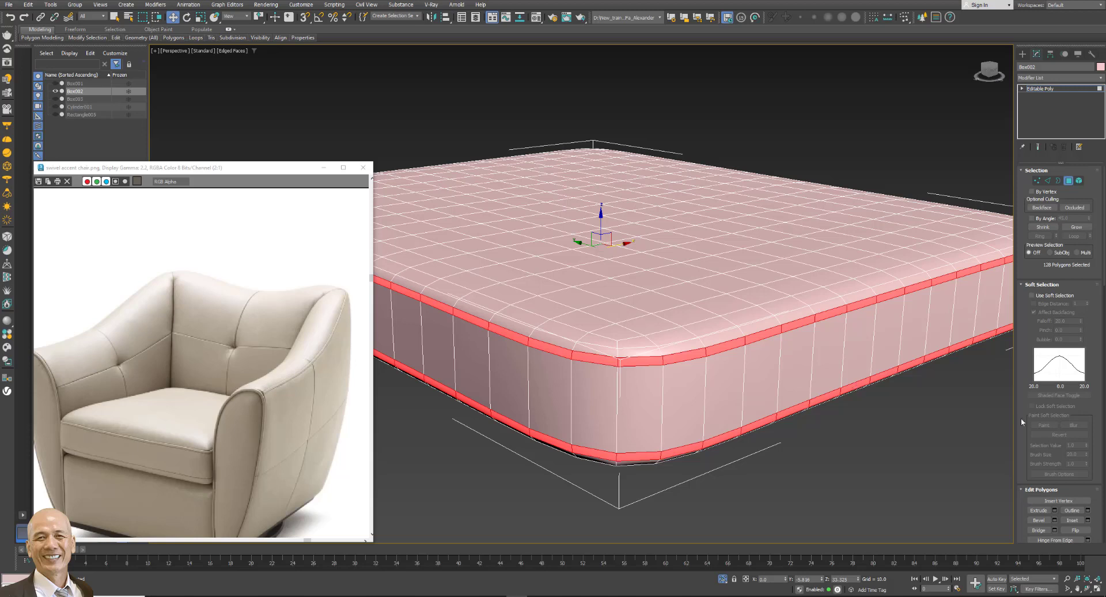
Extrude the rim polygons along Local Normal with a height of about 0.2.
click(1055, 509)
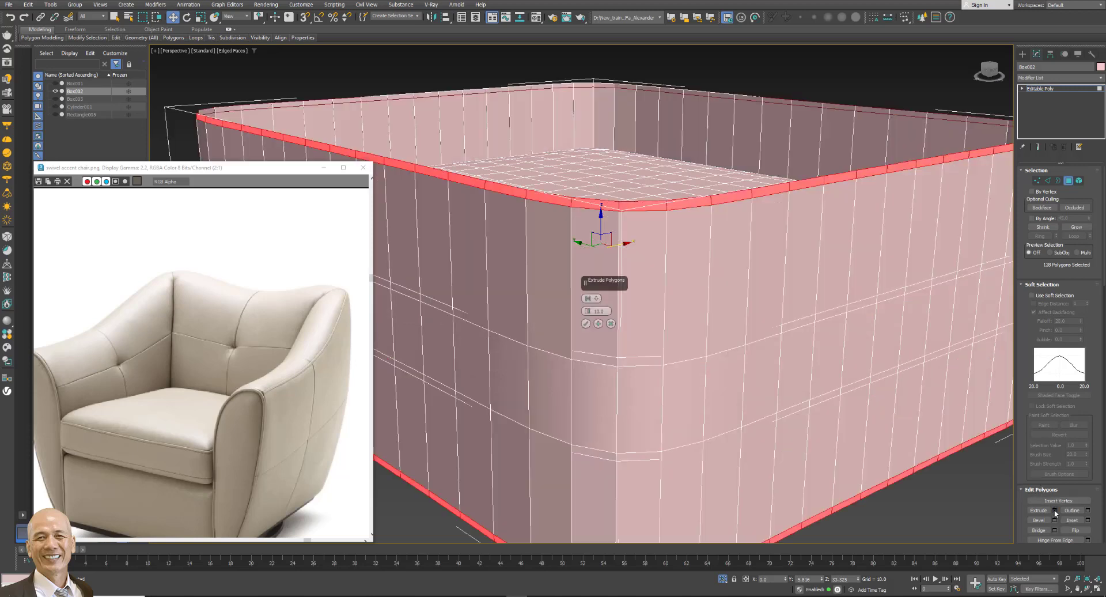
click(599, 299)
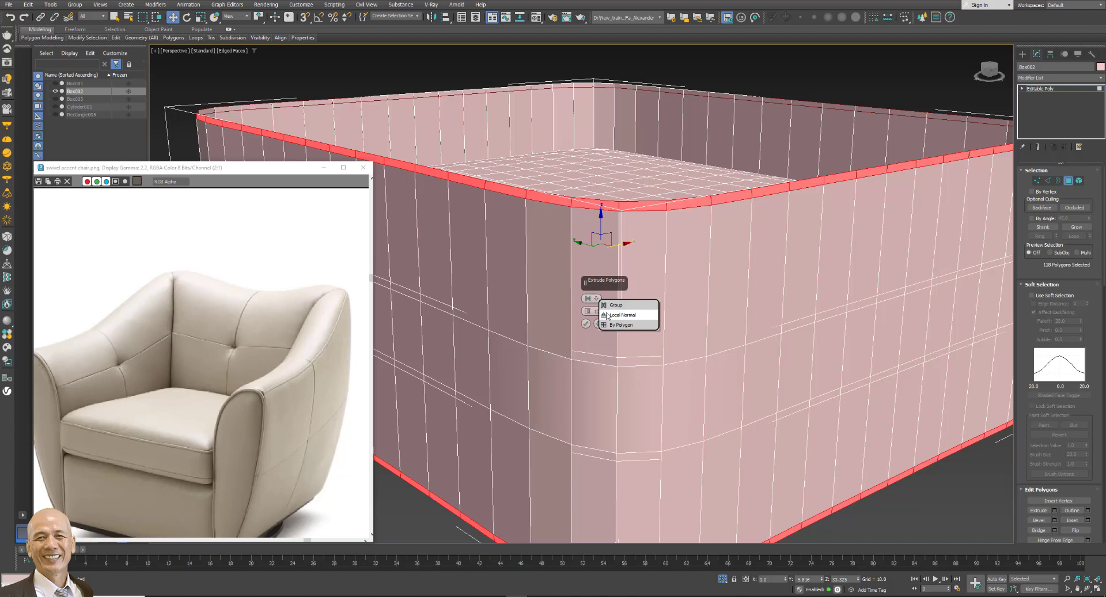
click(608, 315)
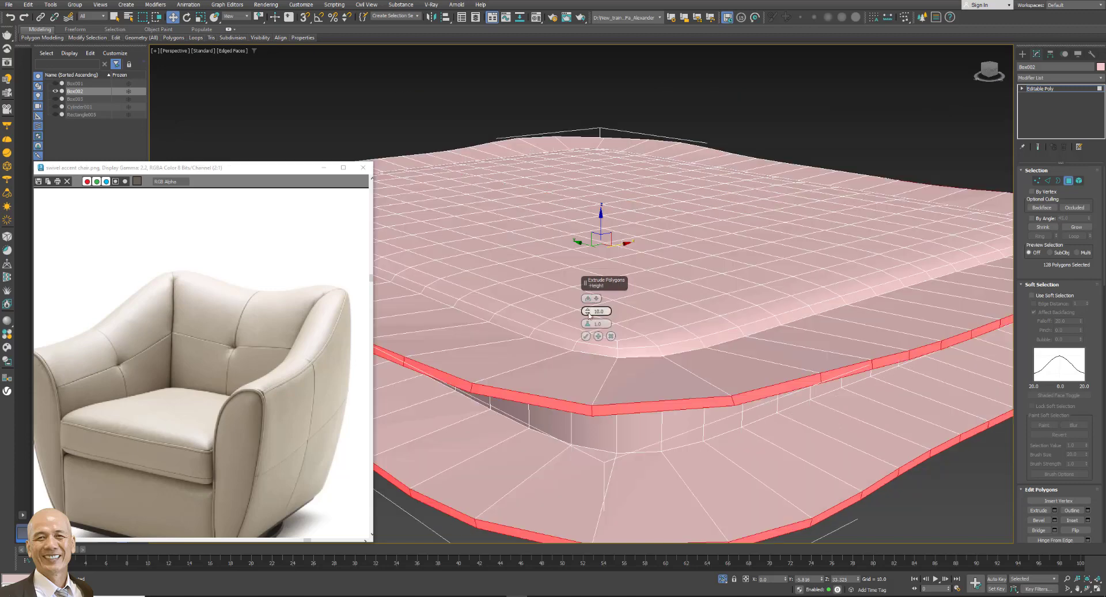
drag(588, 314, 589, 306)
key(ctrl+a)
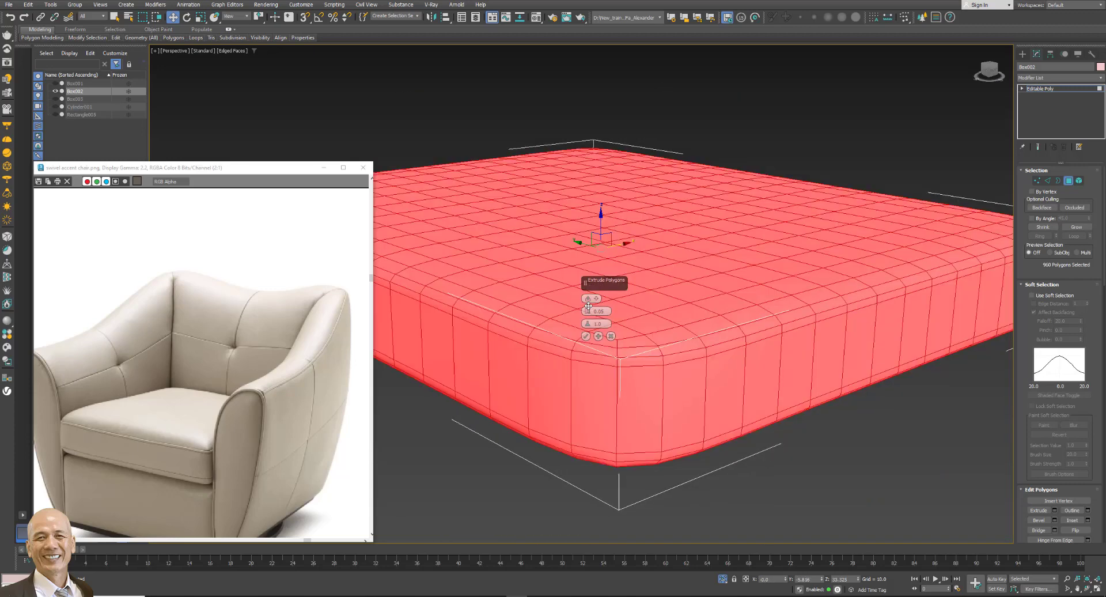
key(ctrl+z)
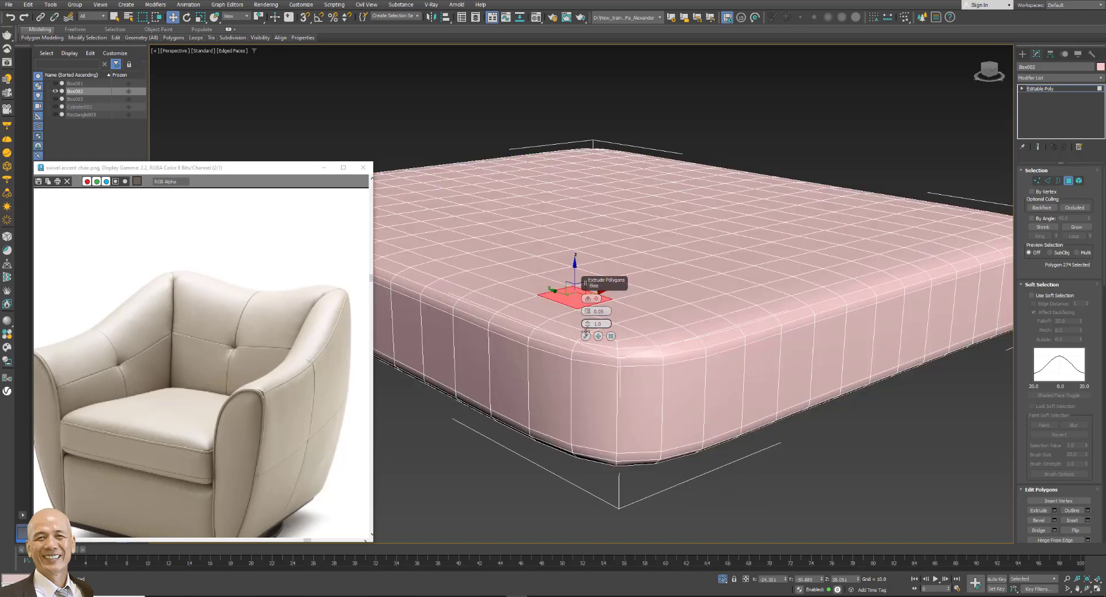
key(ctrl+z)
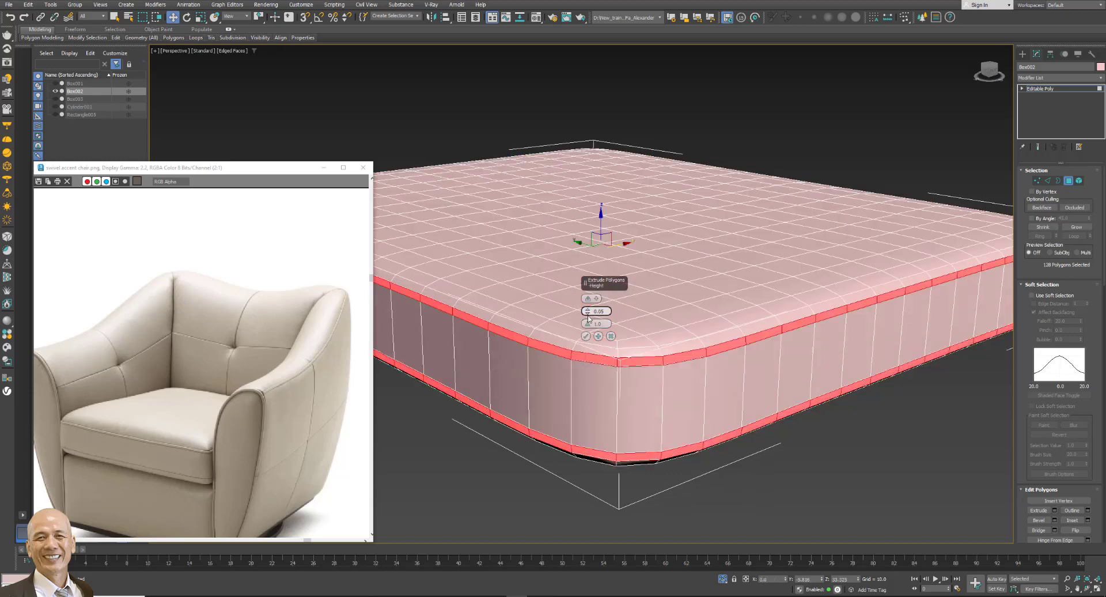
drag(589, 310, 589, 309)
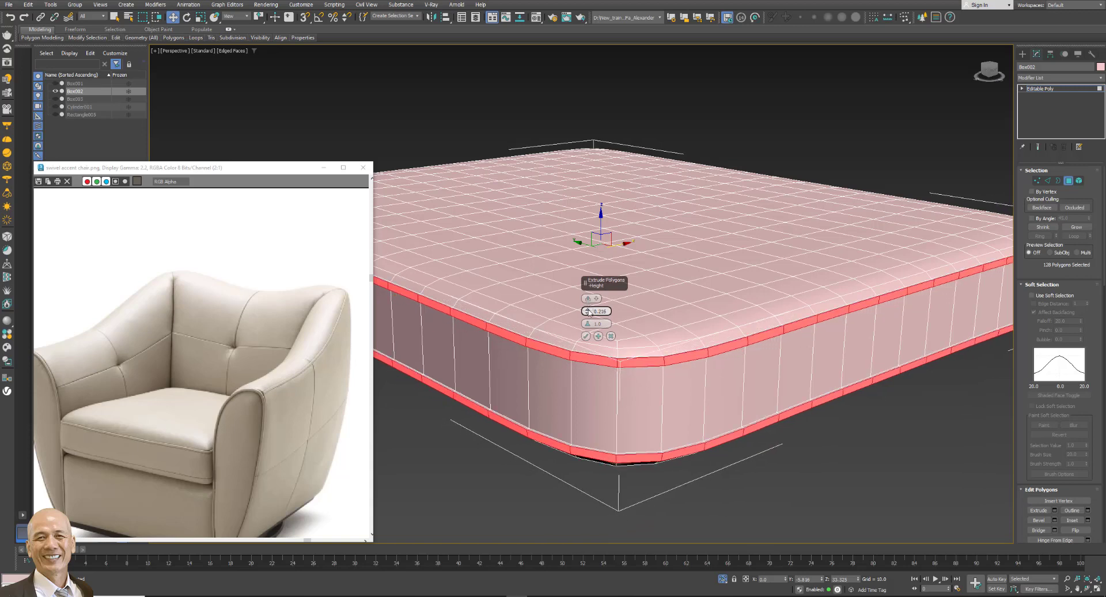
Accept the rim extrusion and zoom to review the box.
click(586, 336)
scroll(663, 367, up, 1)
scroll(670, 368, up, 1)
scroll(670, 368, up, 2)
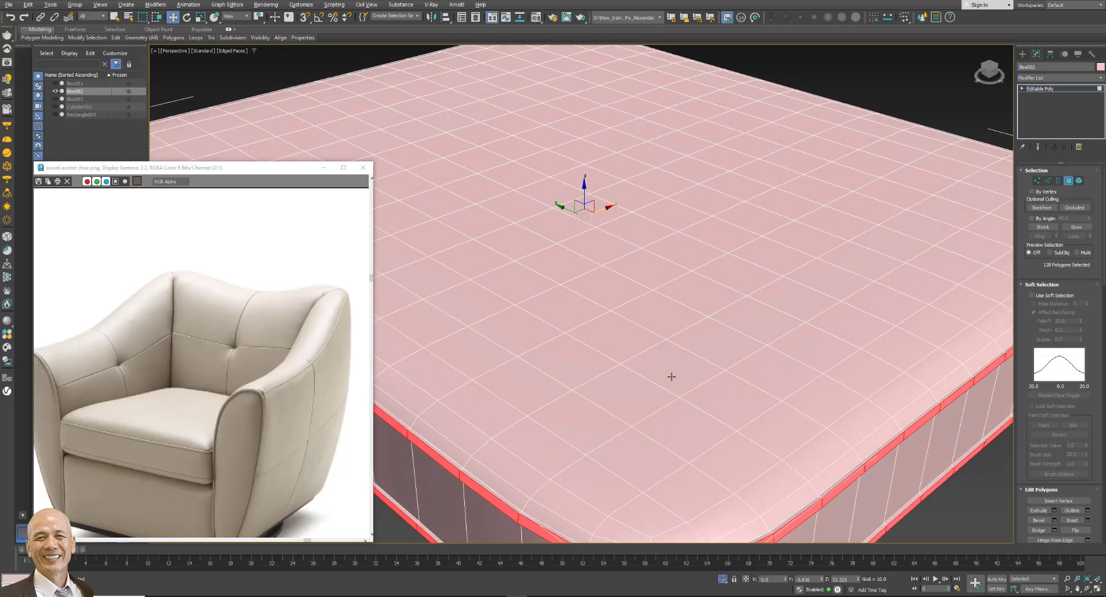
scroll(686, 362, down, 1)
scroll(682, 338, down, 2)
scroll(656, 207, down, 1)
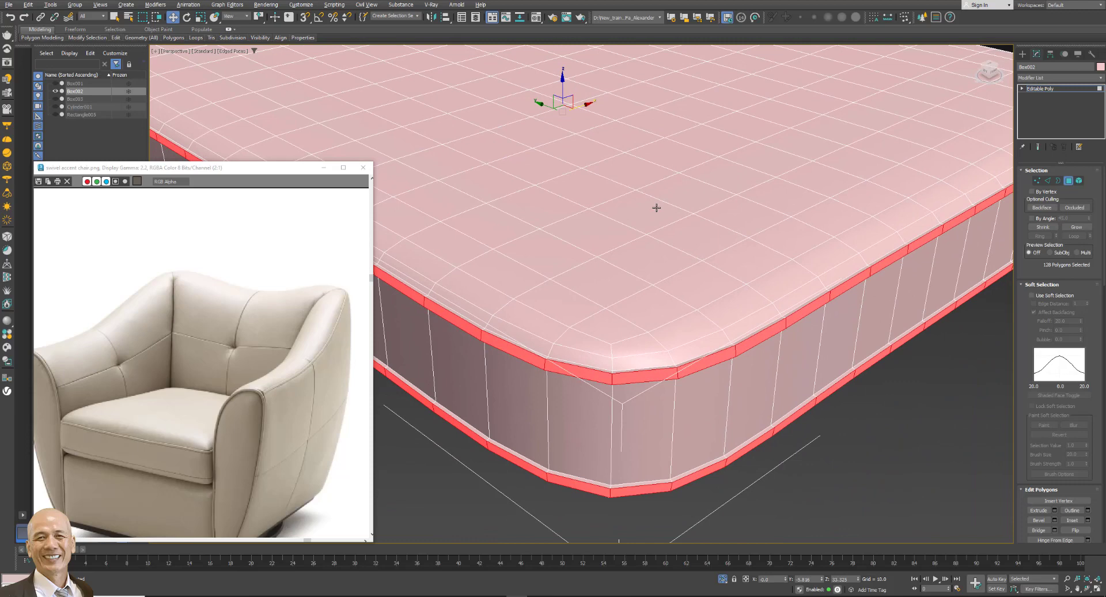
Ring-select the side edges and connect them into a new loop around the rim bands.
click(1048, 180)
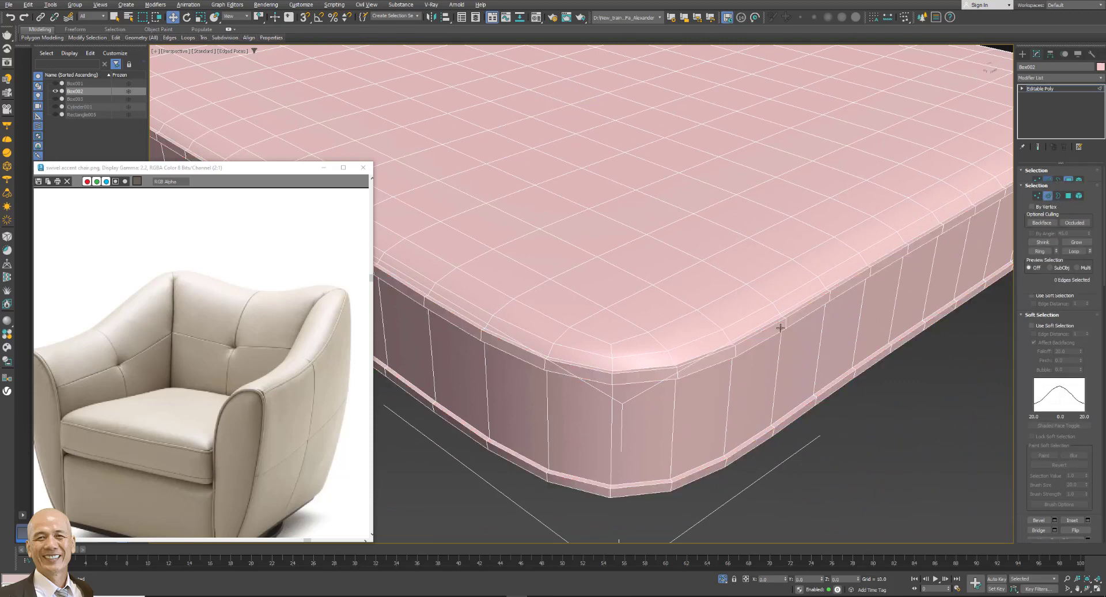
click(736, 350)
ctrl+click(772, 431)
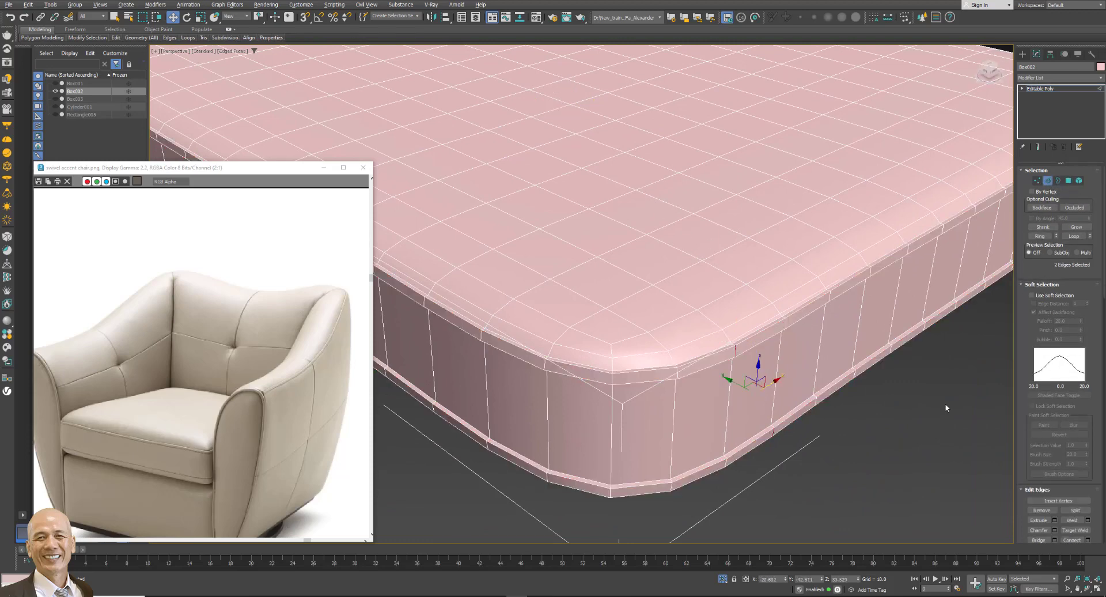
click(1039, 236)
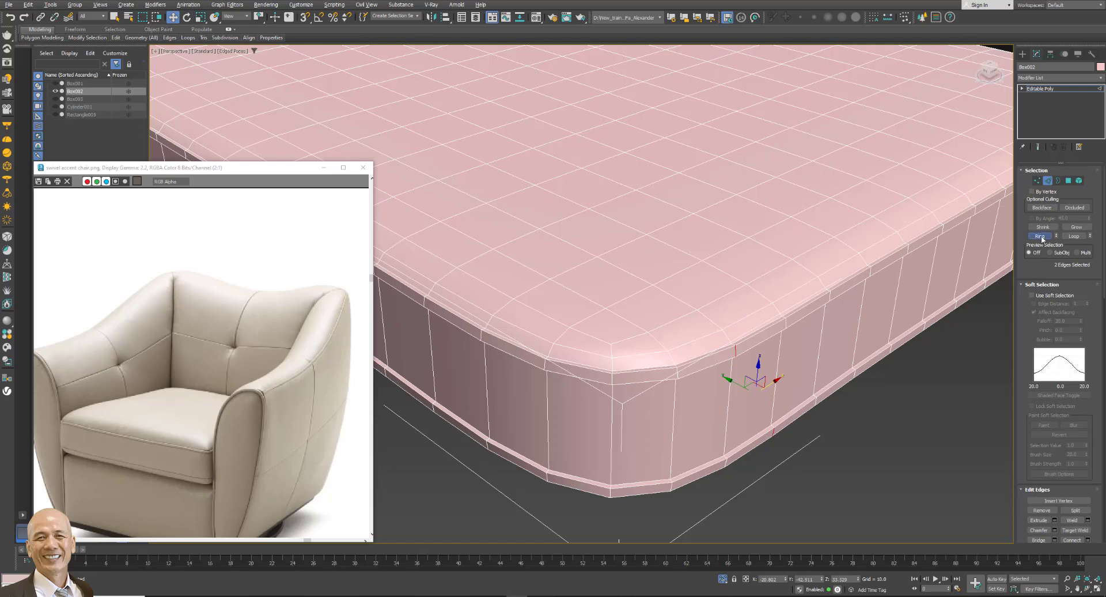
click(1088, 540)
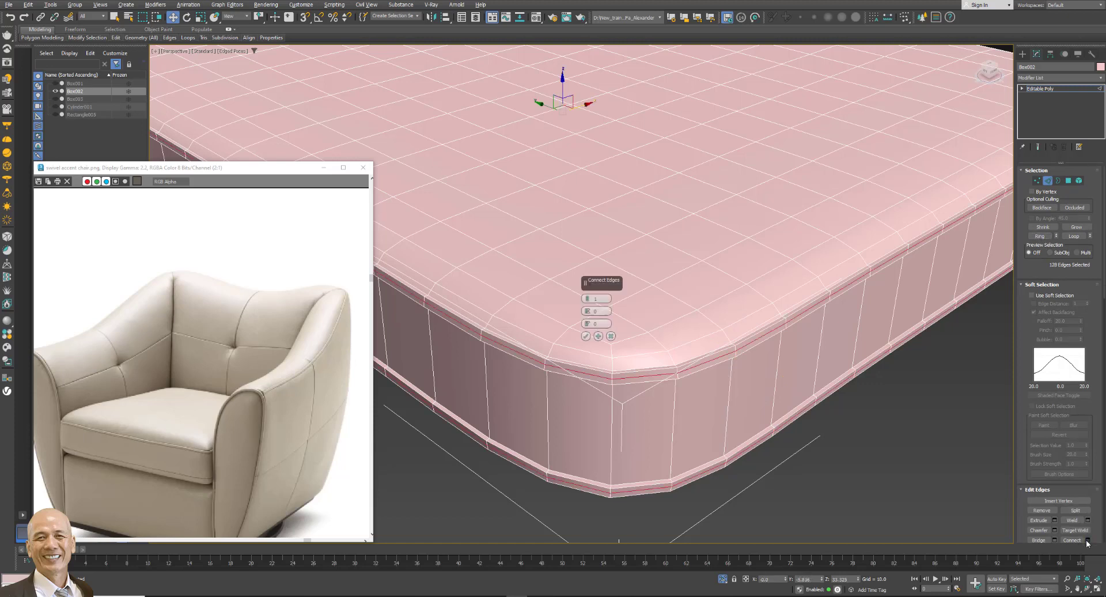
click(586, 337)
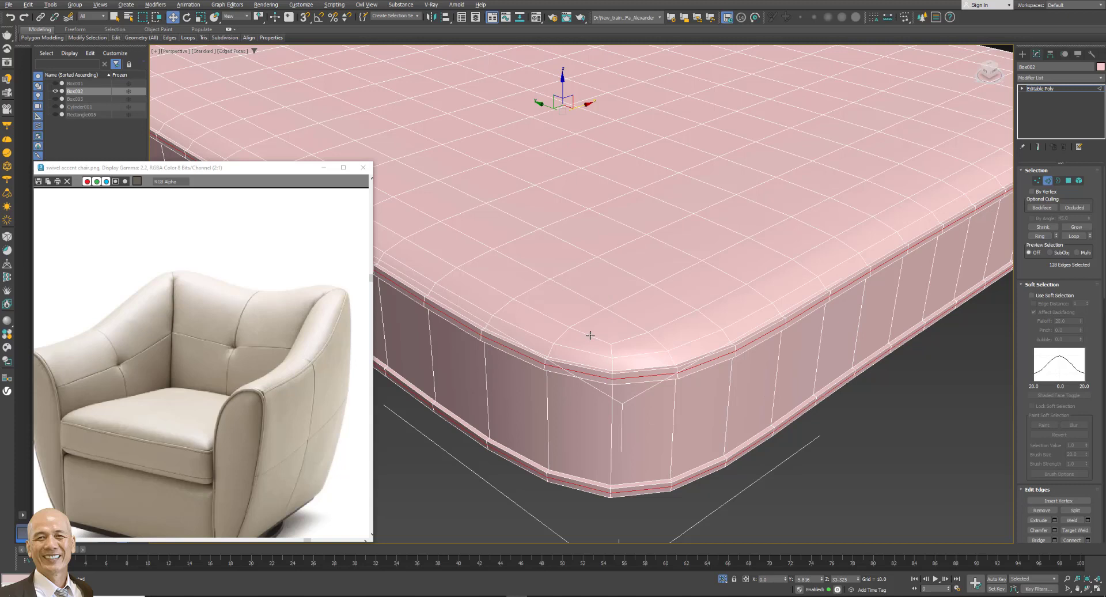
click(1090, 79)
Add a Push modifier of 0.2 and collapse the stack to an editable poly.
key(p)
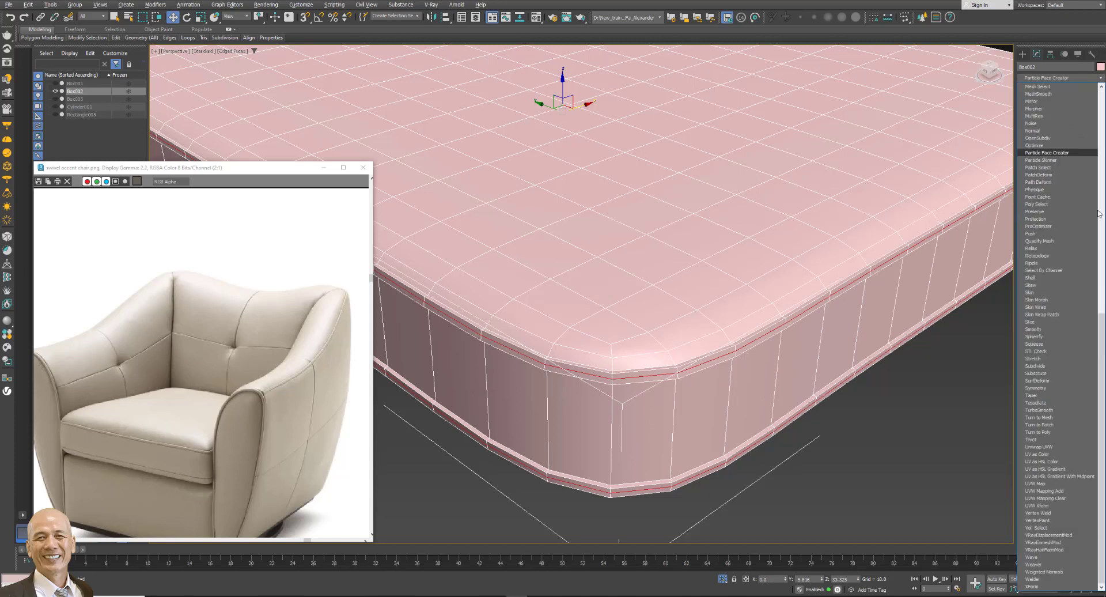
click(1053, 234)
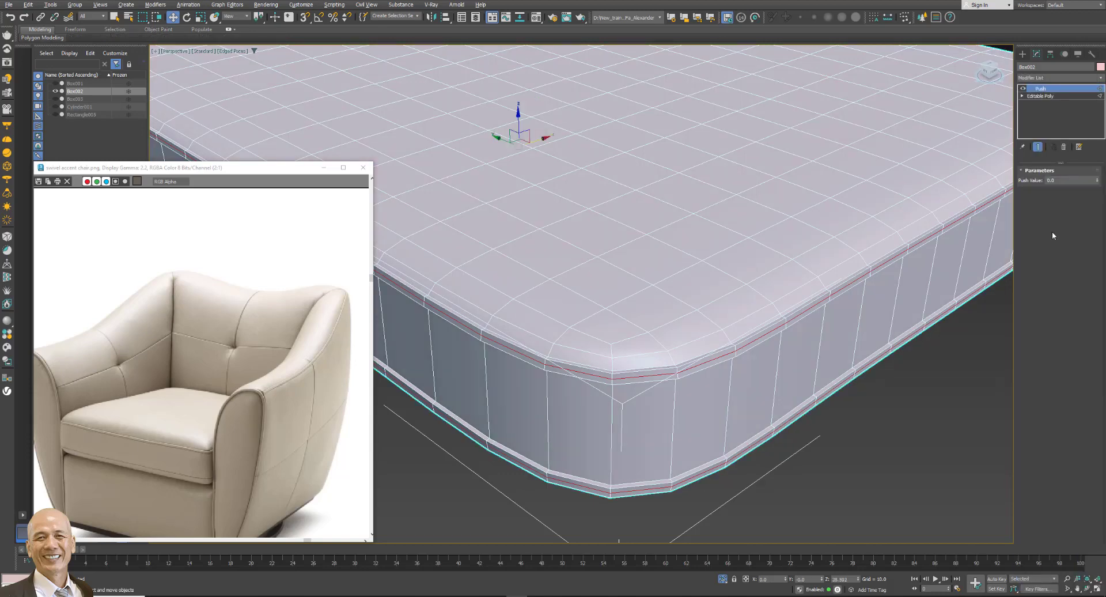
click(1099, 179)
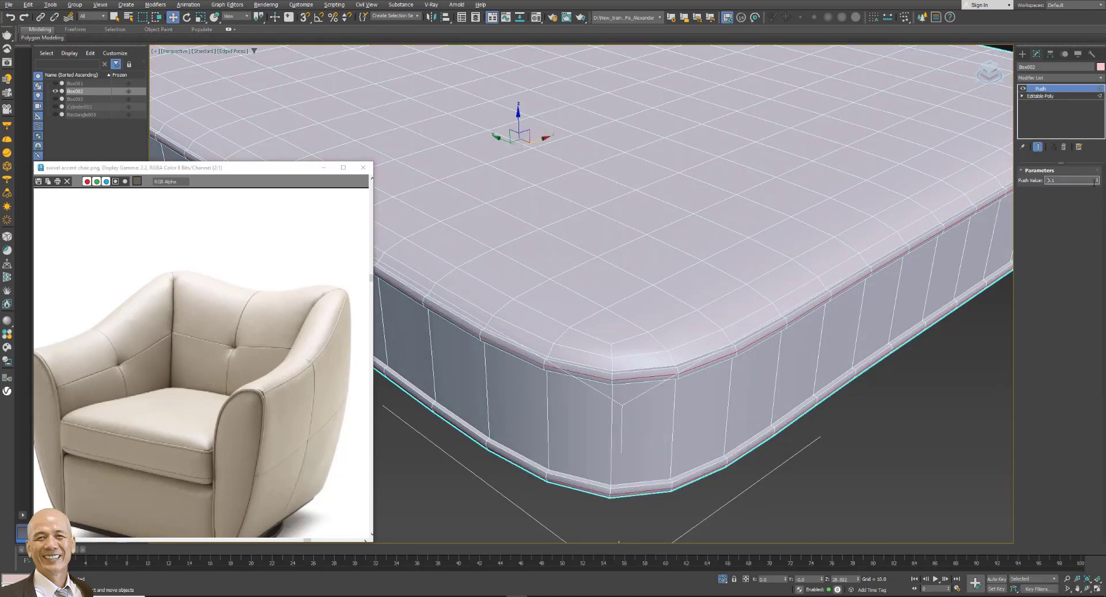
click(1099, 179)
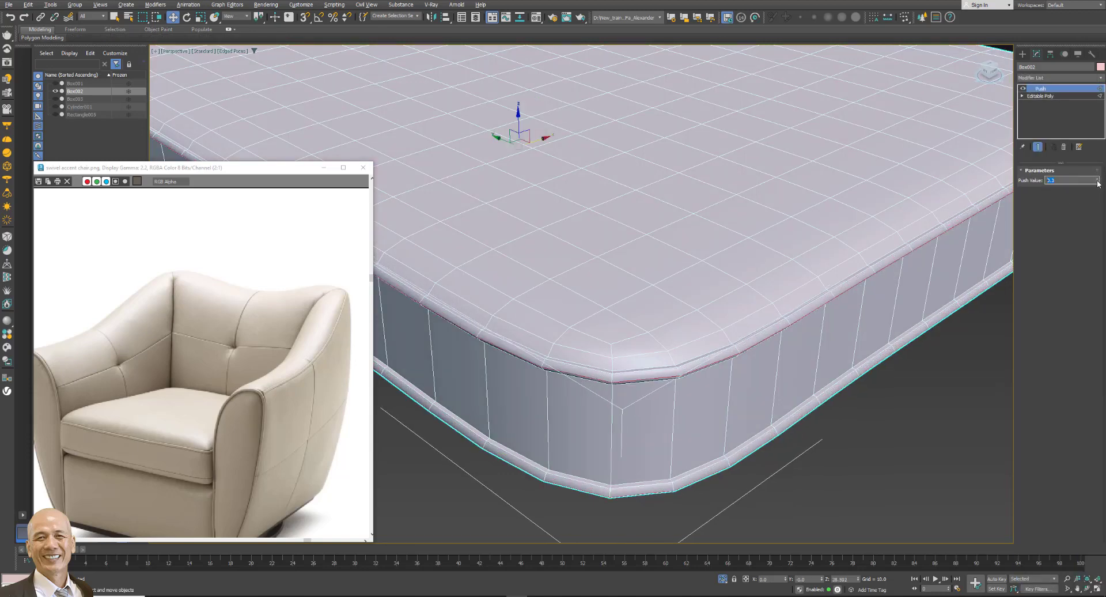
click(1098, 182)
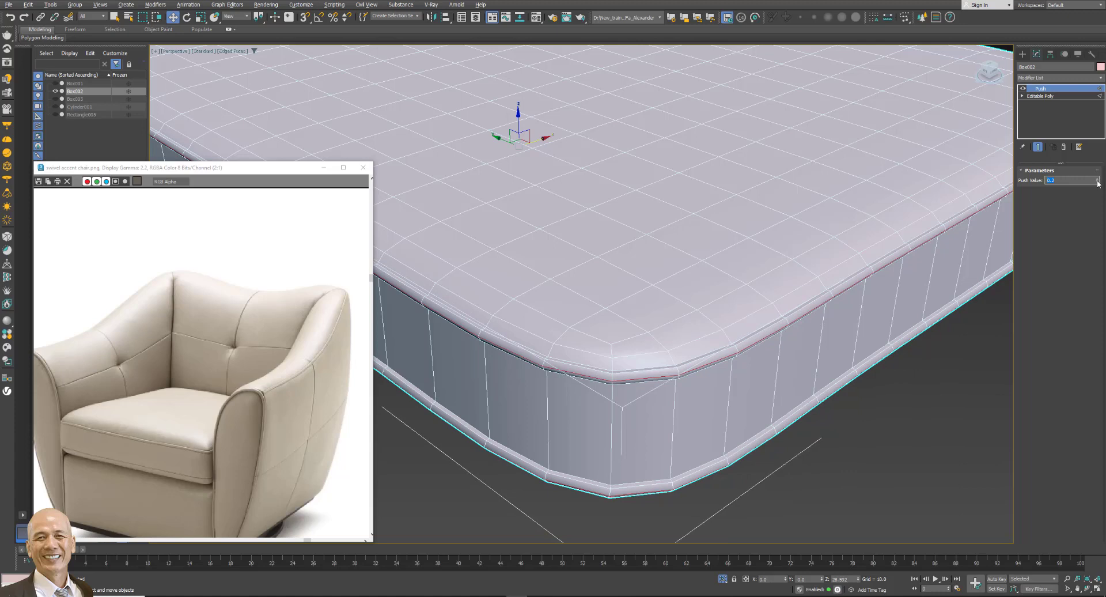
right_click(1071, 89)
click(1032, 173)
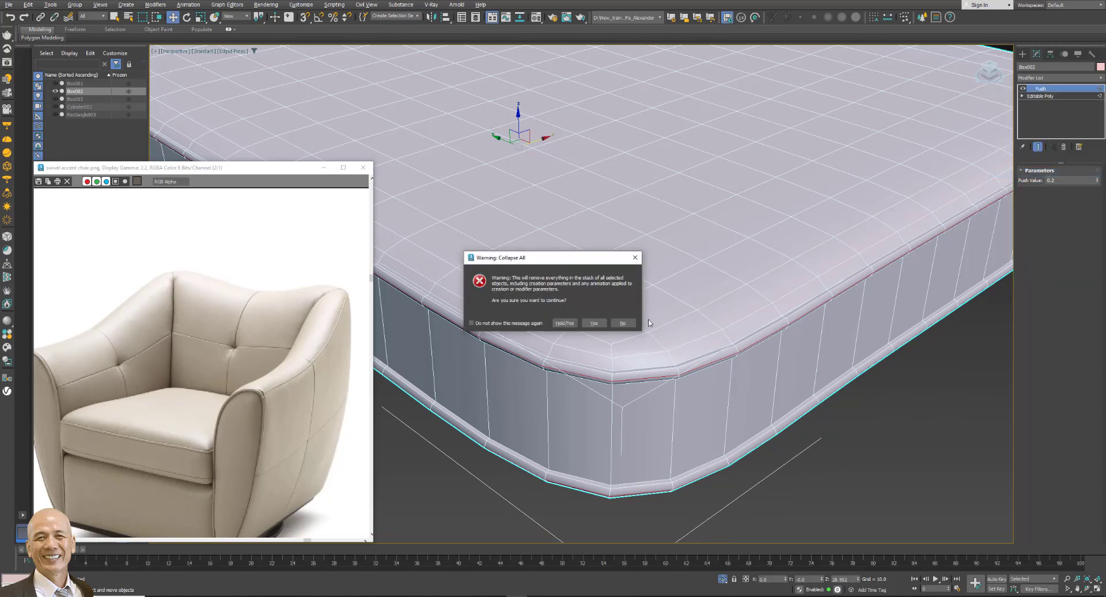
click(594, 323)
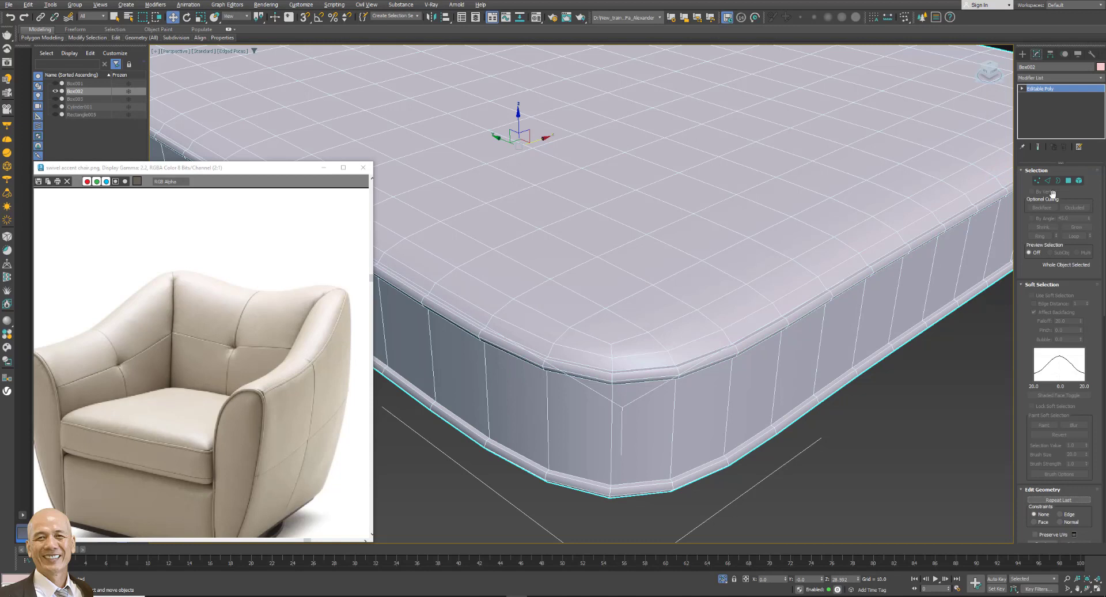
Connect a ring of rim edges into a new loop slid toward the lower bevel.
click(1049, 180)
click(832, 280)
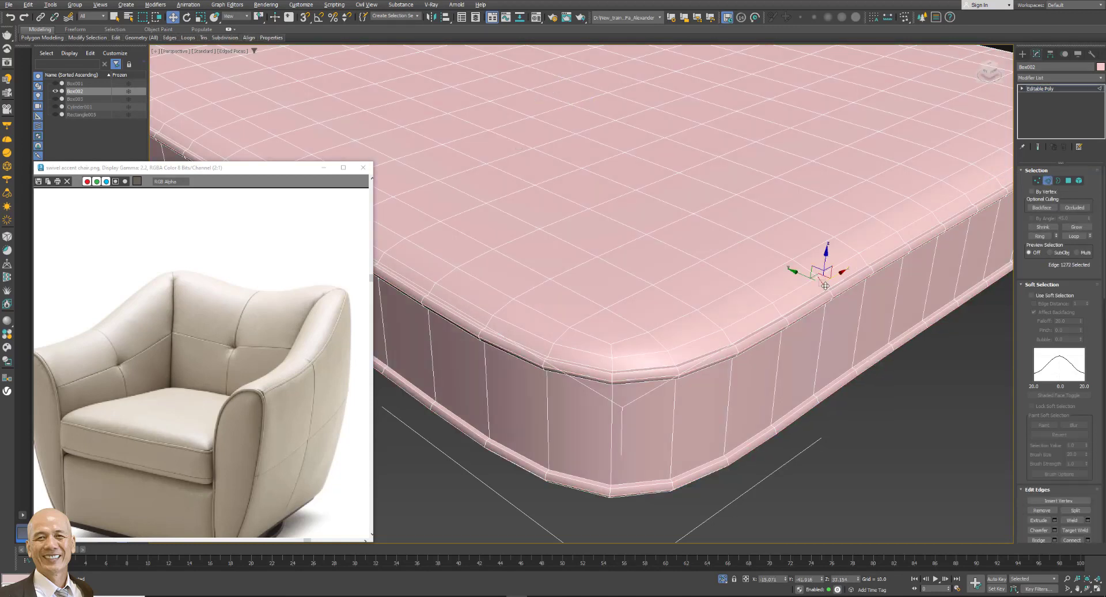
click(1039, 237)
click(1088, 540)
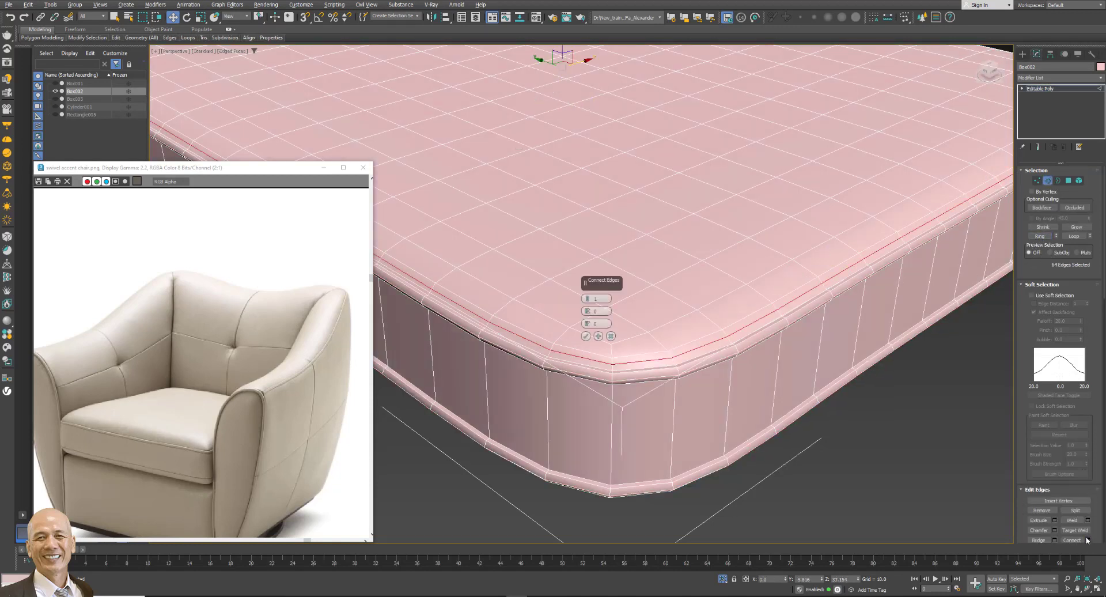
drag(588, 323, 644, 465)
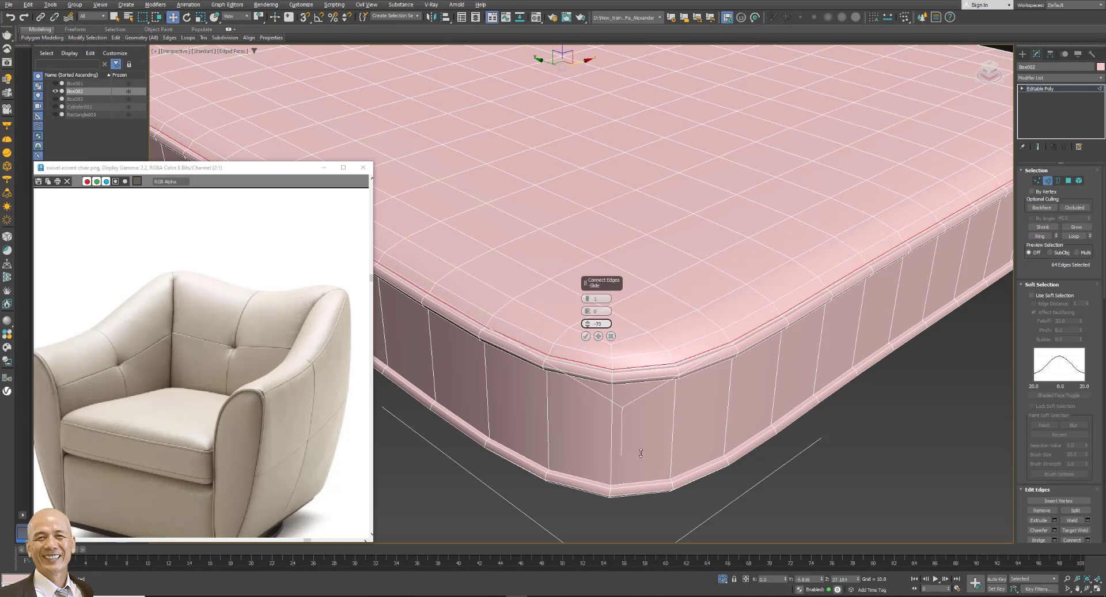
click(586, 336)
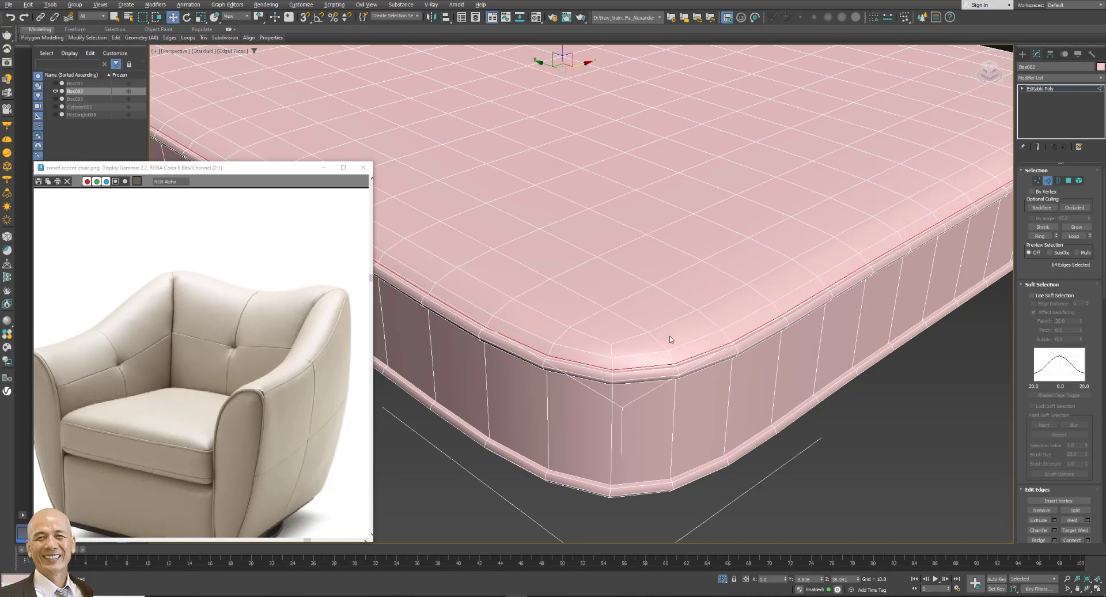
Connect the vertical side edge ring into two new loops spread apart.
alt+middle_drag(675, 324, 689, 370)
click(732, 413)
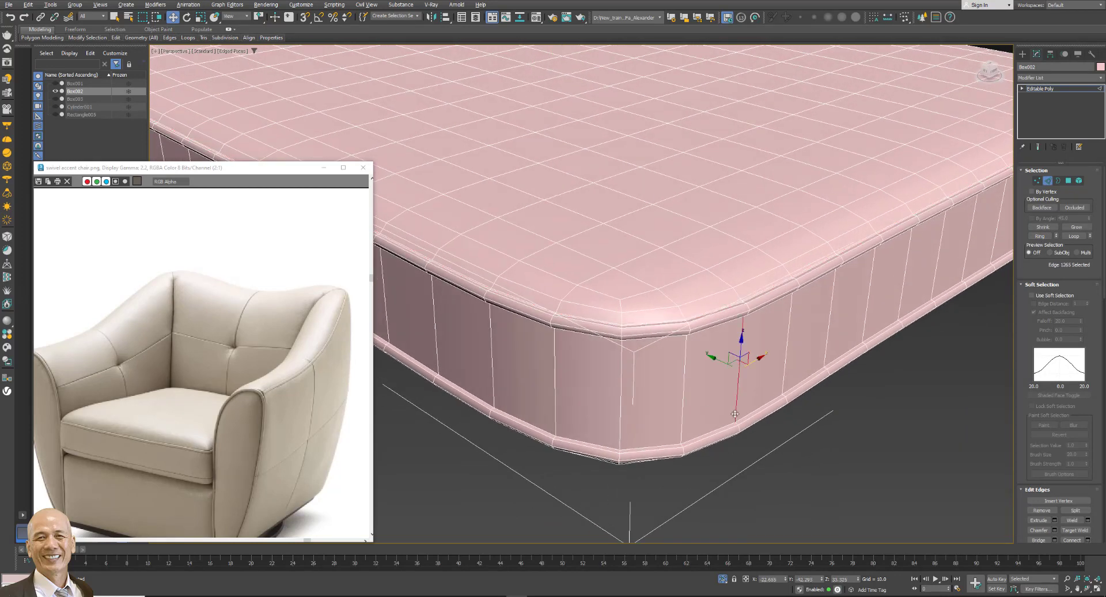
click(1041, 236)
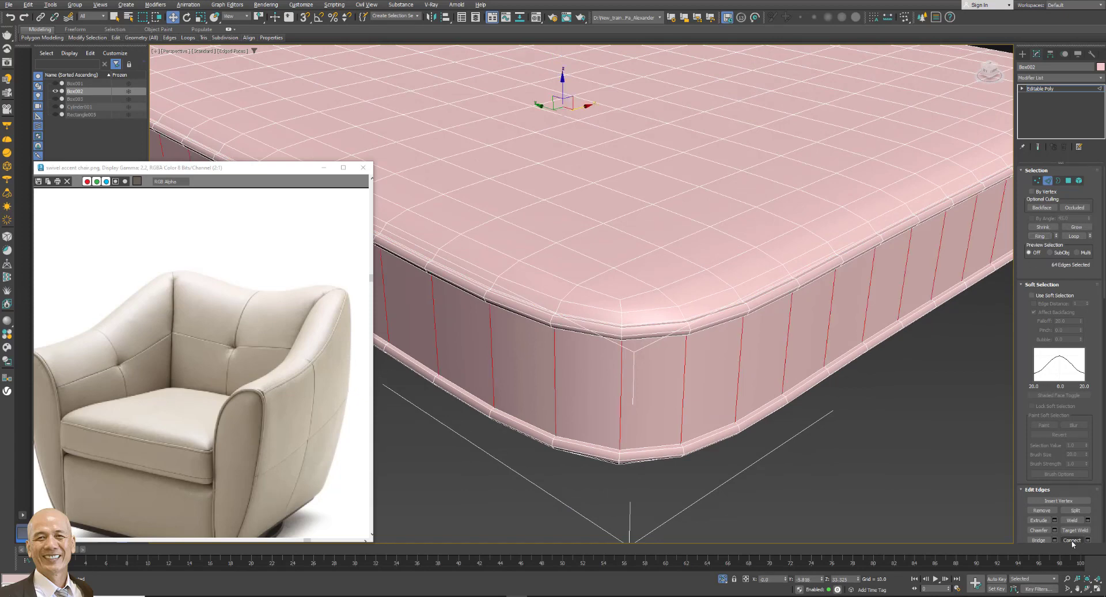
click(1088, 540)
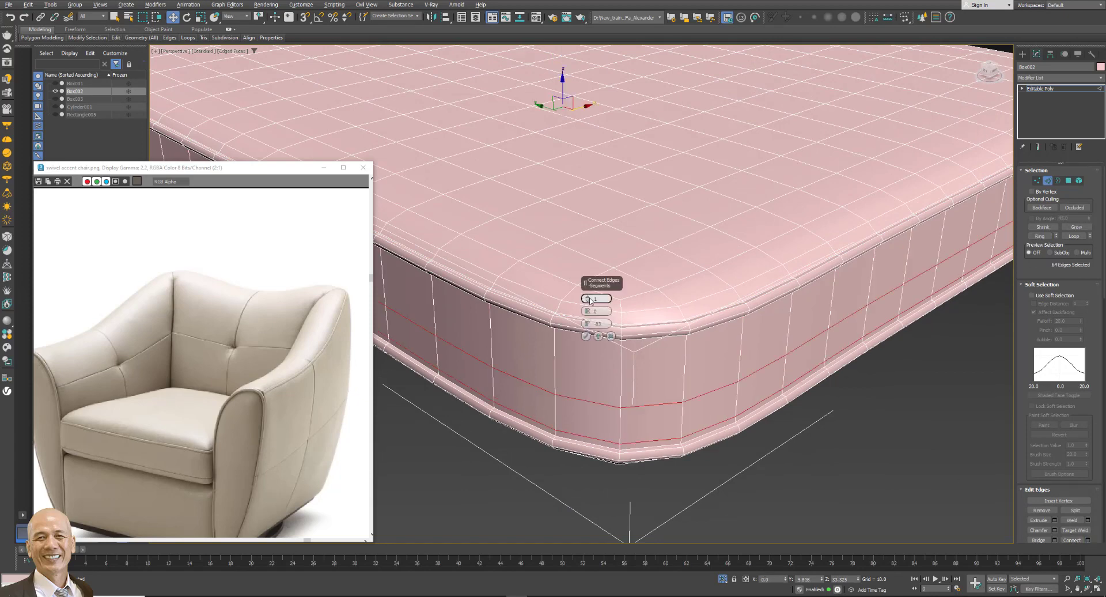
right_click(587, 323)
drag(588, 311, 592, 145)
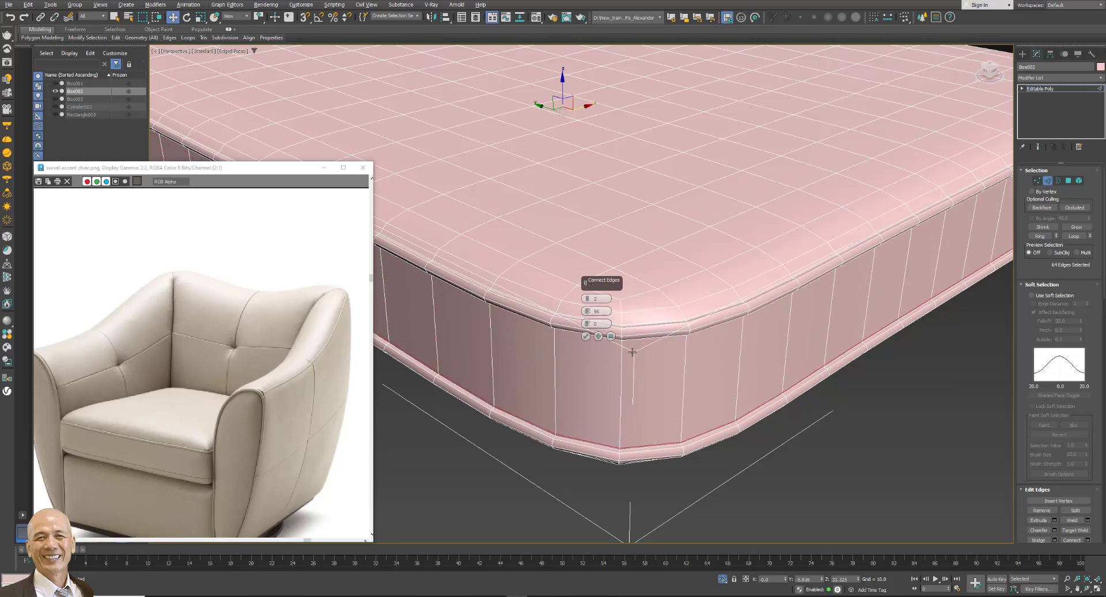
click(586, 336)
Add a supporting edge loop beside the underside bevel of the cushion.
alt+middle_drag(718, 390, 665, 549)
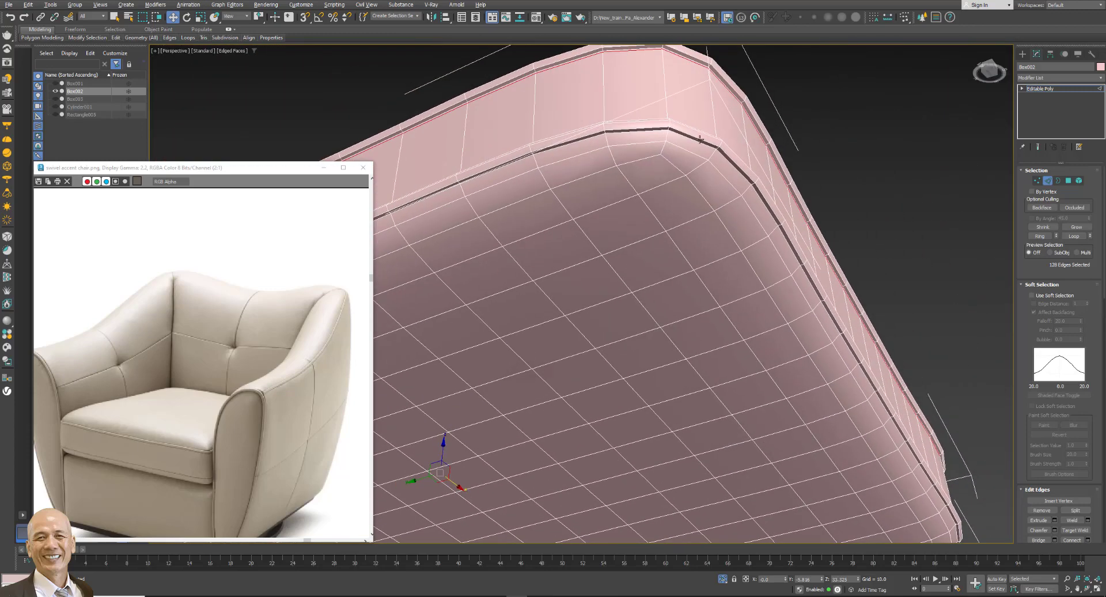
scroll(700, 139, up, 5)
click(726, 176)
click(1039, 236)
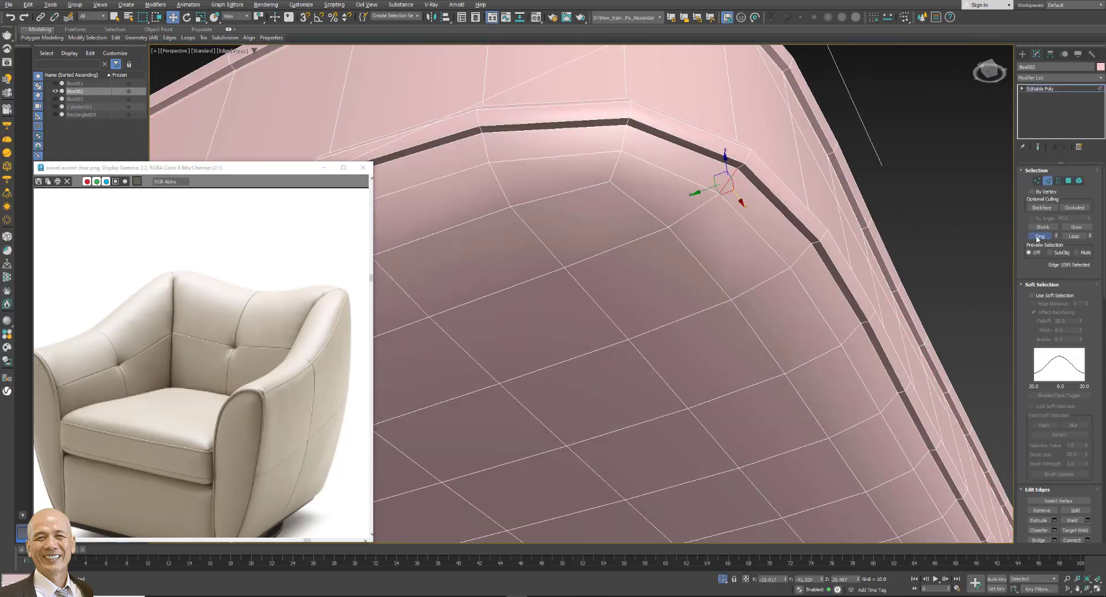
click(1088, 540)
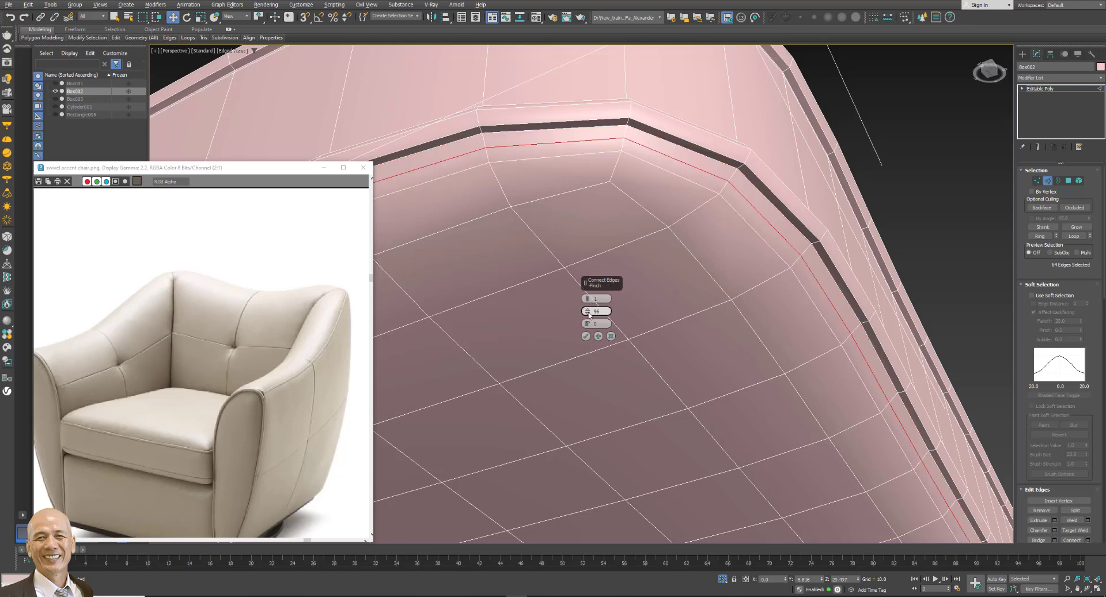
right_click(588, 311)
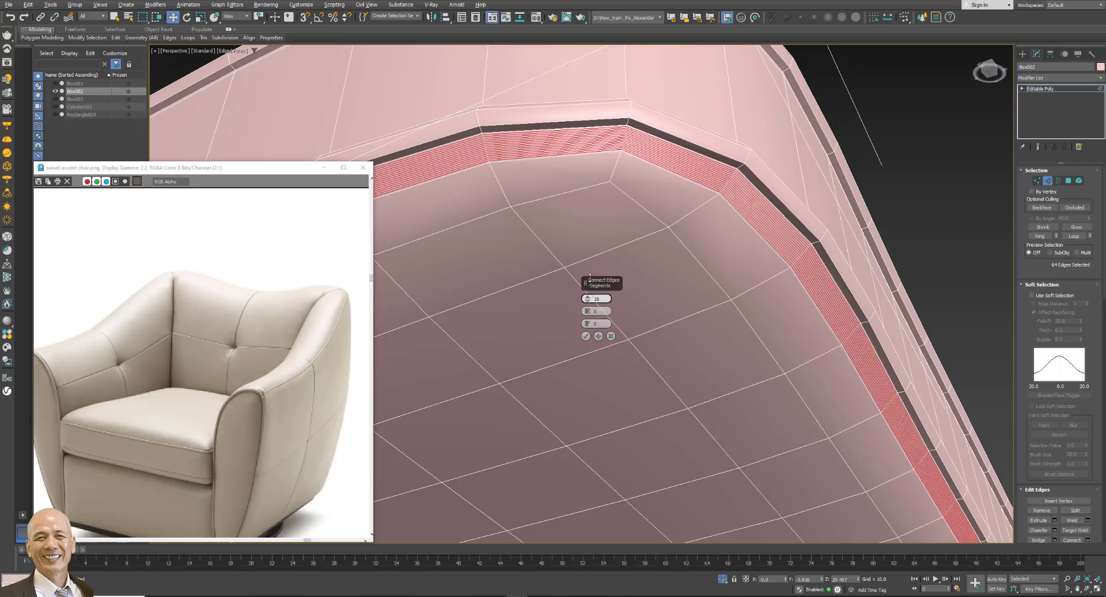
drag(587, 315, 598, 479)
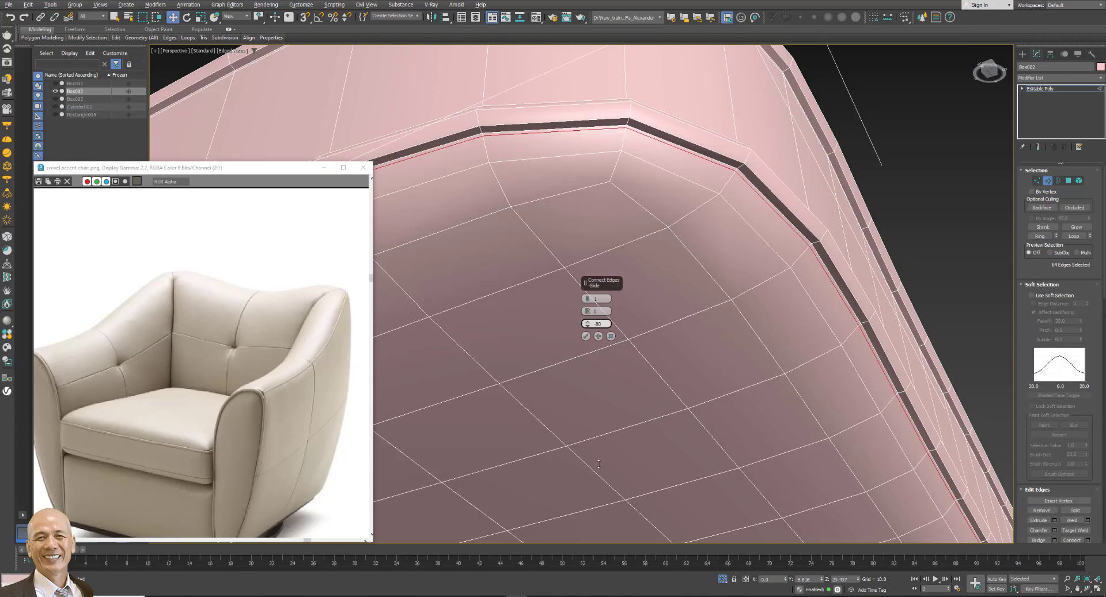
click(585, 336)
Review the whole cushion, leave edge mode, and reselect Box002 from a low side view.
scroll(630, 314, down, 5)
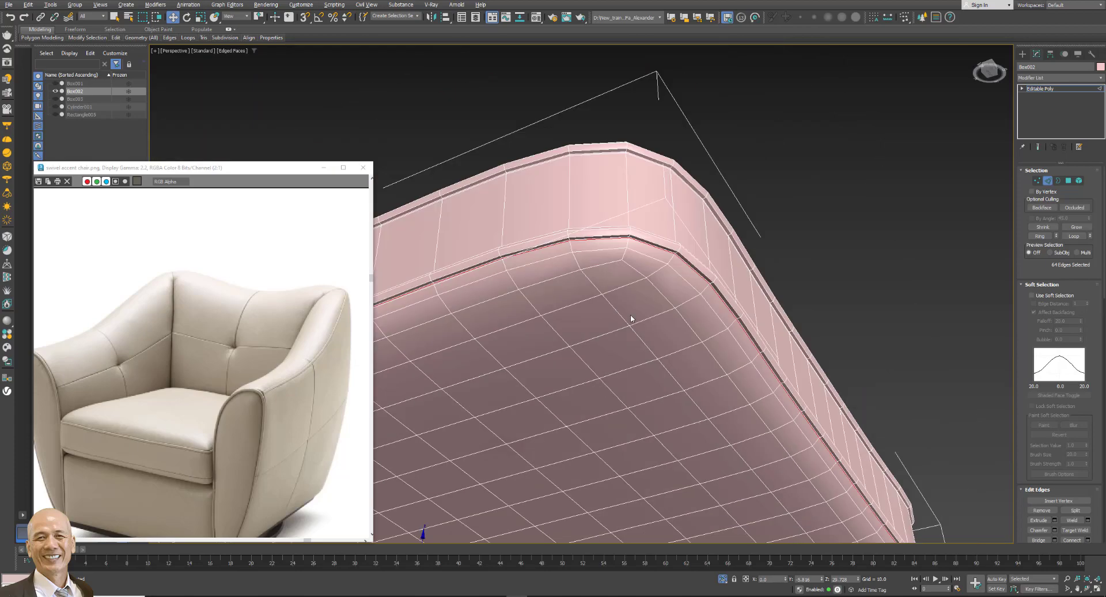
alt+middle_drag(630, 315, 663, 259)
scroll(720, 223, up, 2)
scroll(721, 223, down, 3)
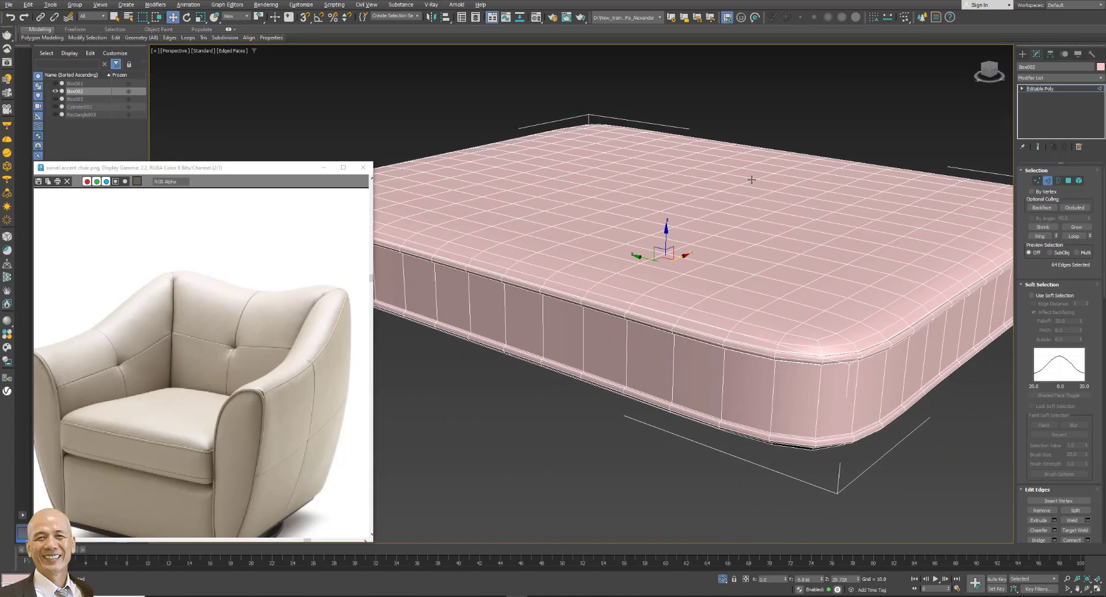
alt+middle_drag(763, 160, 719, 230)
scroll(719, 233, down, 3)
scroll(721, 237, up, 2)
scroll(731, 233, up, 2)
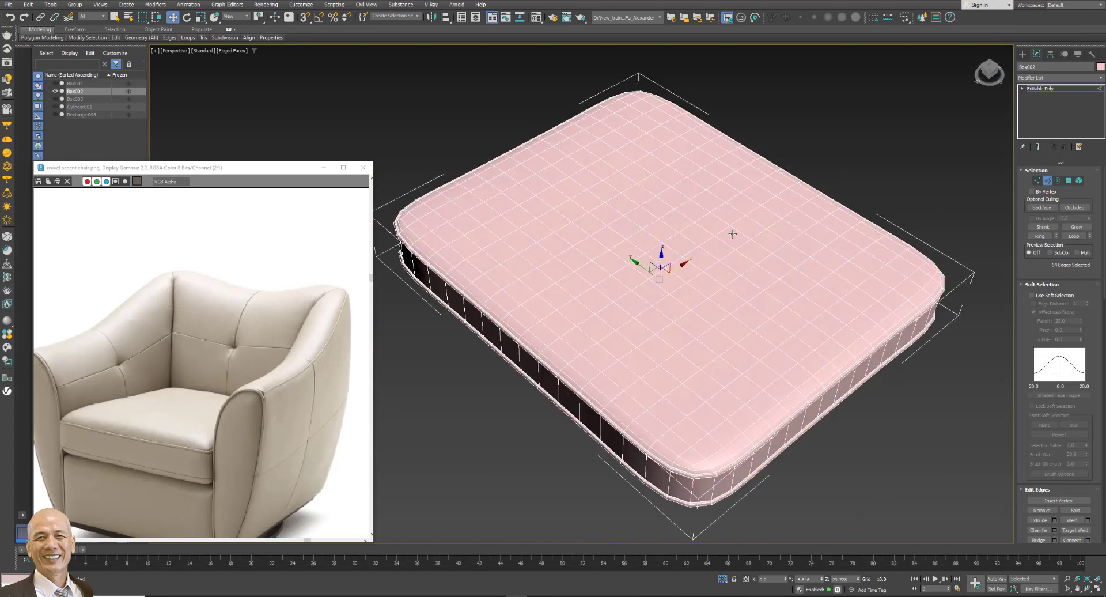
click(1046, 179)
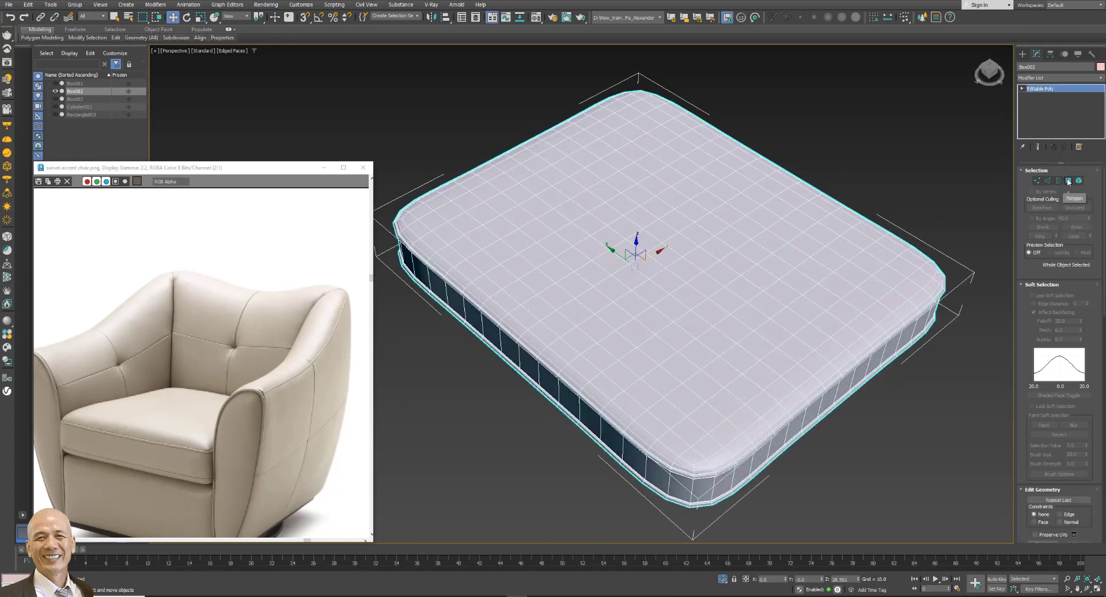
click(860, 202)
click(814, 227)
mouse_move(814, 227)
alt+middle_down()
mouse_move(807, 188)
mouse_move(746, 191)
alt+middle_up()
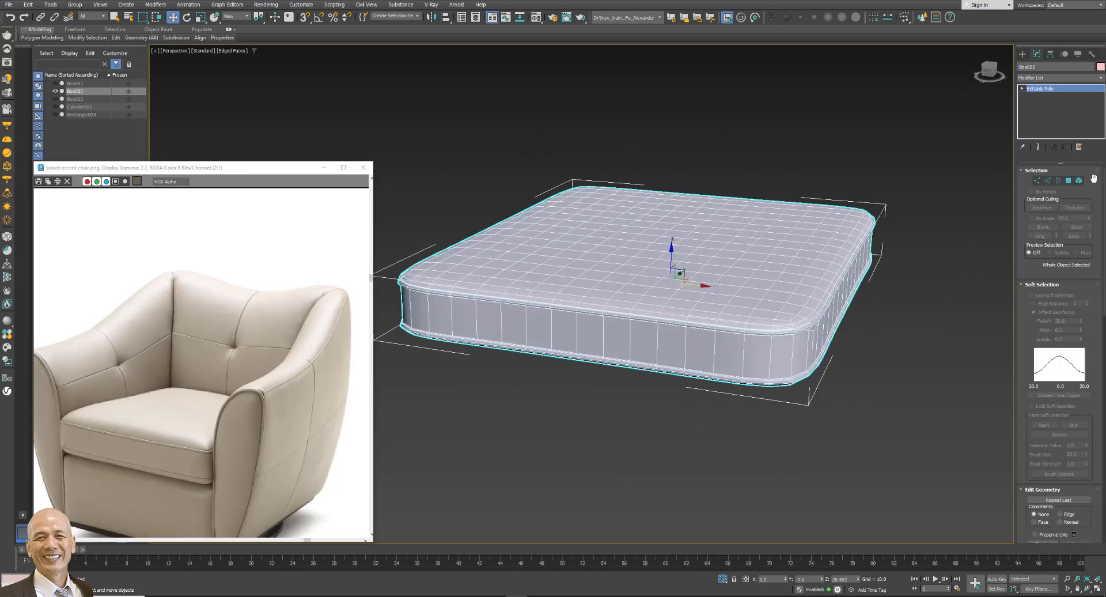
Add an edge loop at mid-height of the cushion sides and return to object level.
click(1047, 180)
click(797, 344)
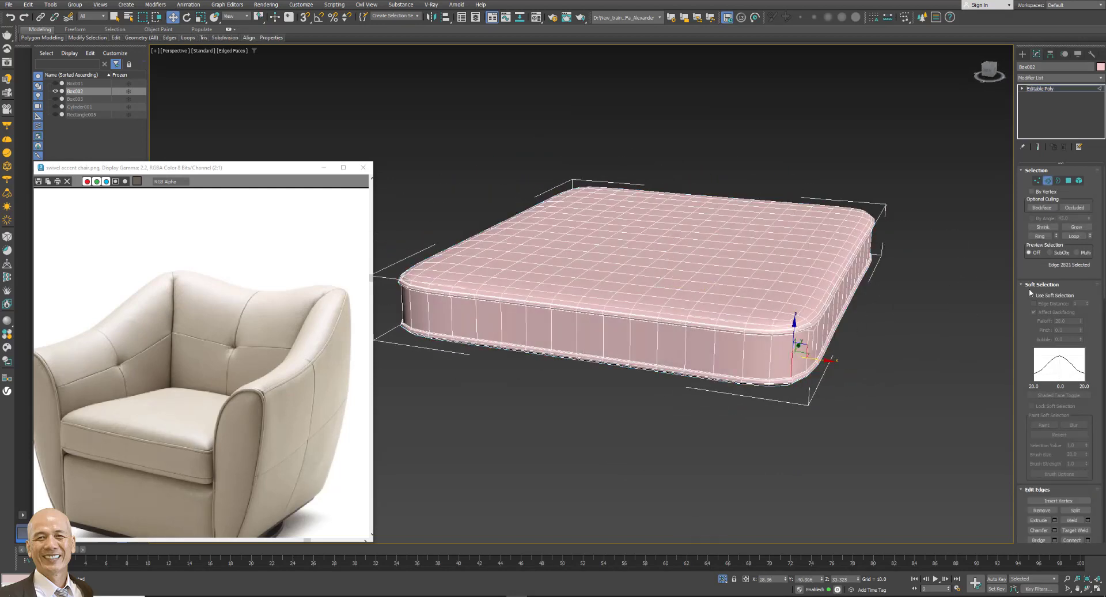
click(1040, 236)
click(1088, 540)
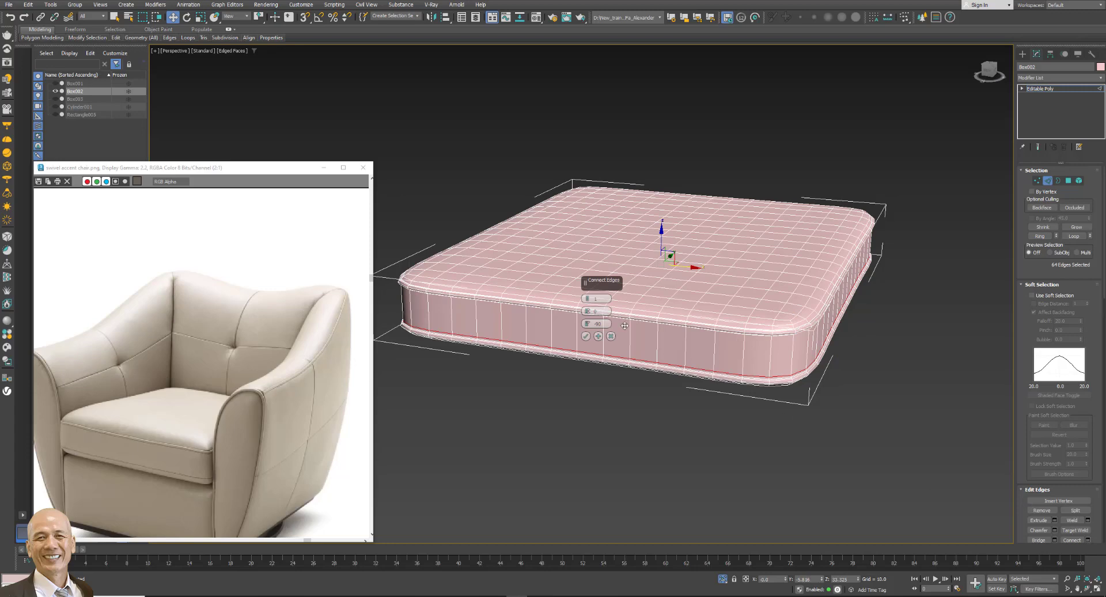
drag(596, 323, 596, 316)
click(586, 336)
mouse_move(726, 216)
alt+middle_down()
mouse_move(710, 185)
mouse_move(744, 159)
mouse_move(704, 236)
alt+middle_up()
click(756, 142)
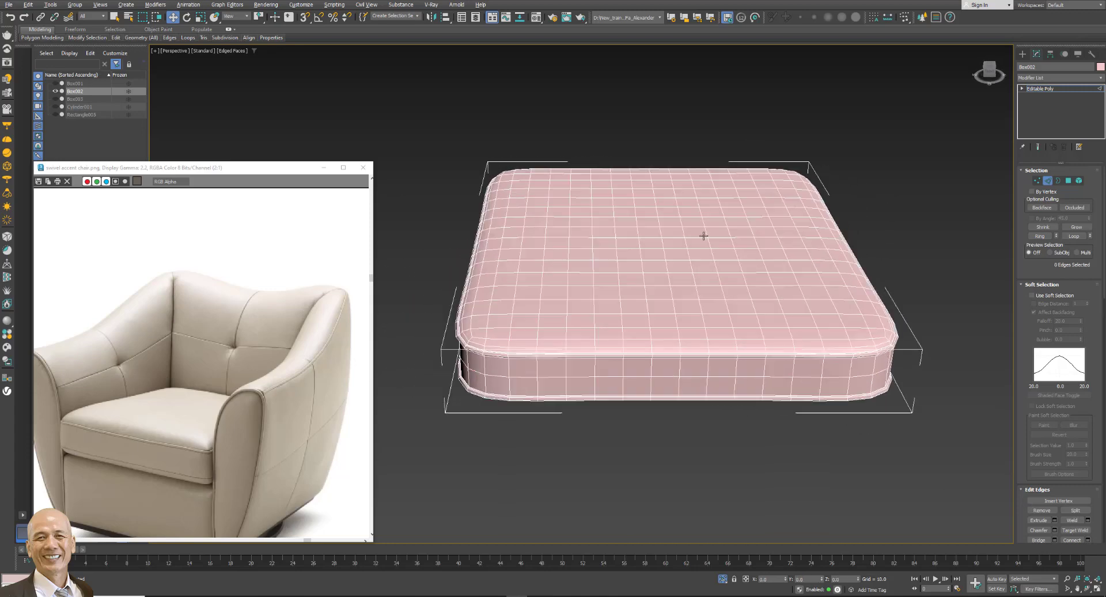
click(1047, 180)
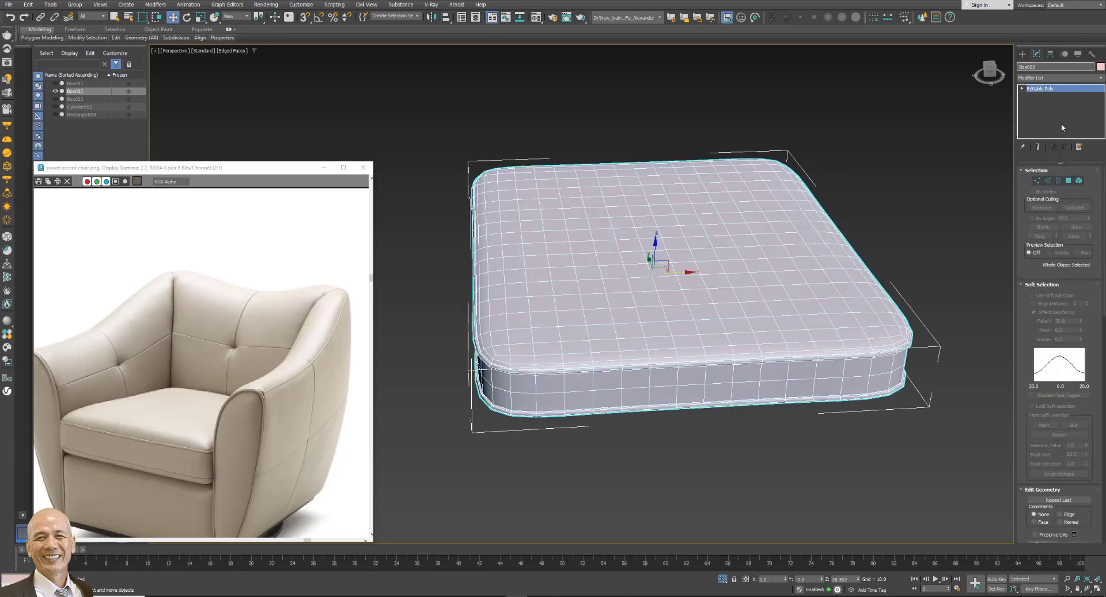
Add an FFD 4x4x4 modifier to the cushion and enter its Control Points level.
click(1070, 78)
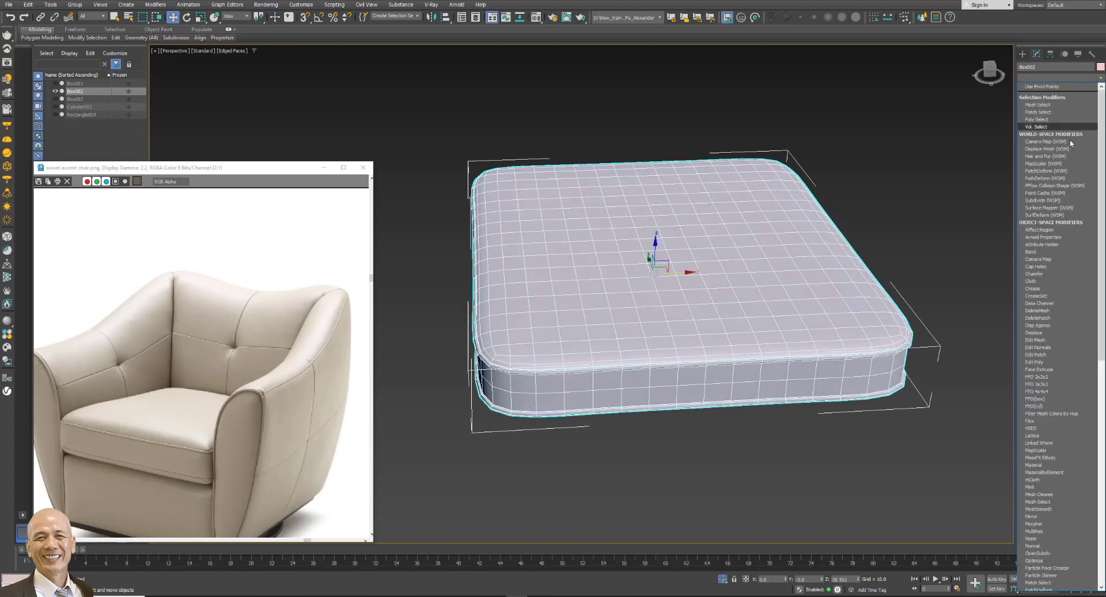
key(f)
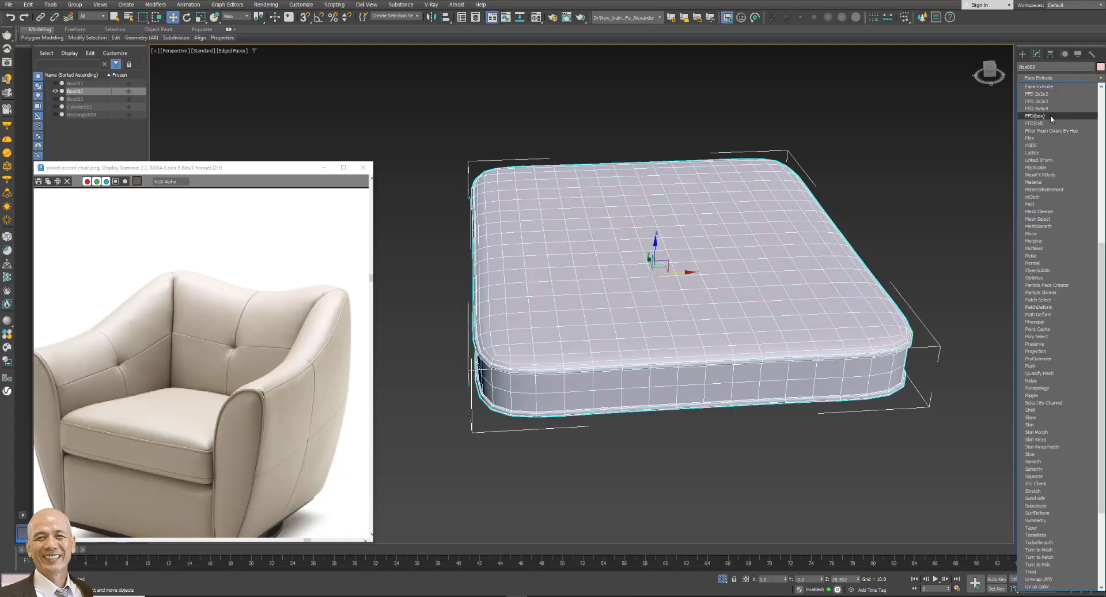
click(1050, 115)
click(1030, 88)
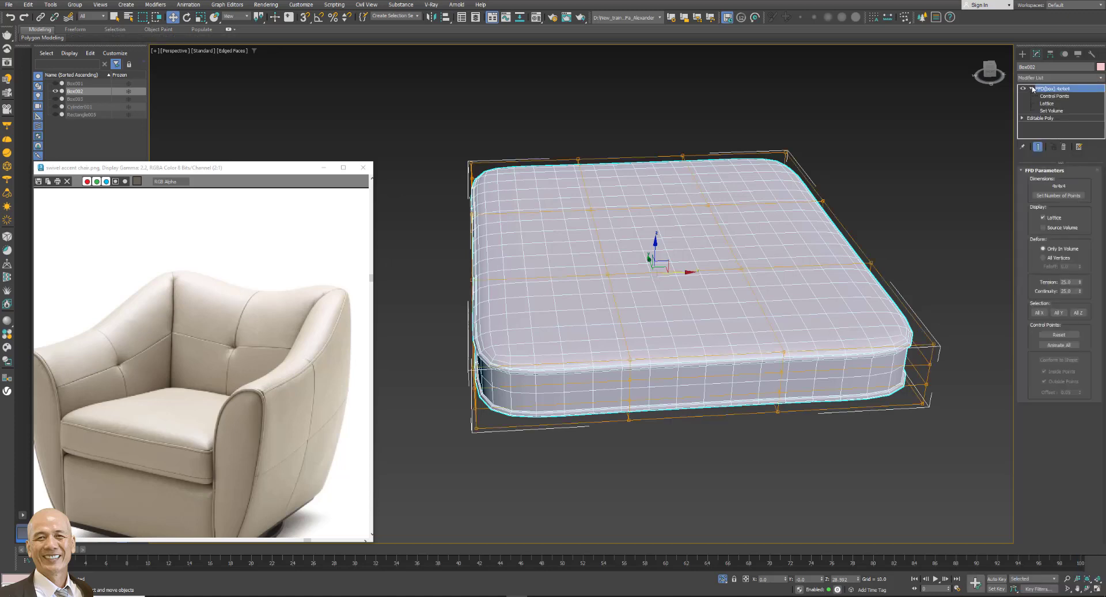
click(1043, 97)
Select four top control points and scale them outward.
click(591, 208)
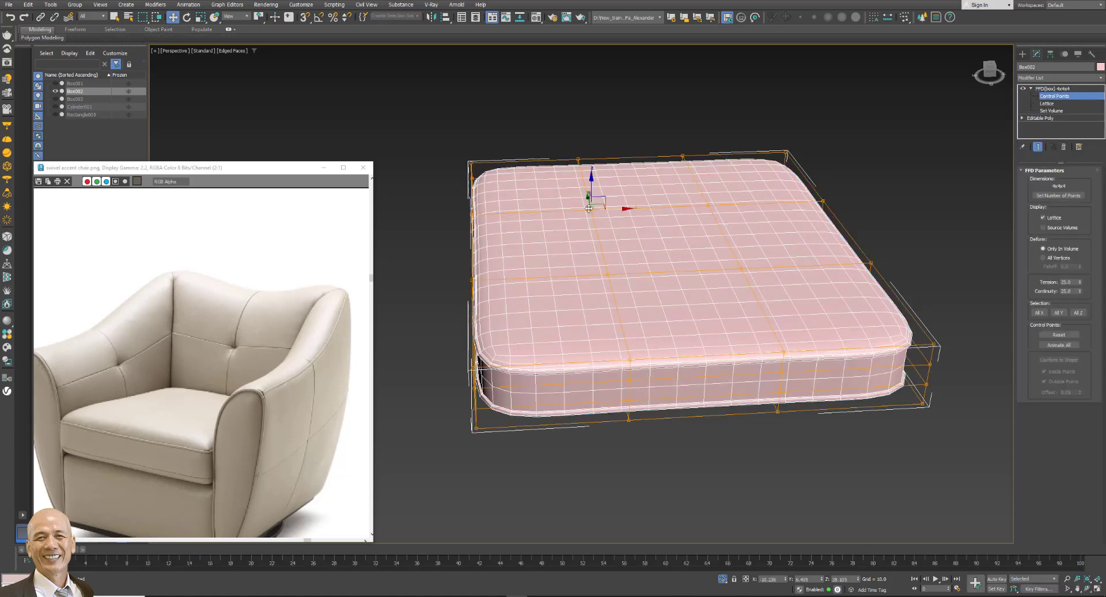
ctrl+click(712, 207)
ctrl+click(740, 268)
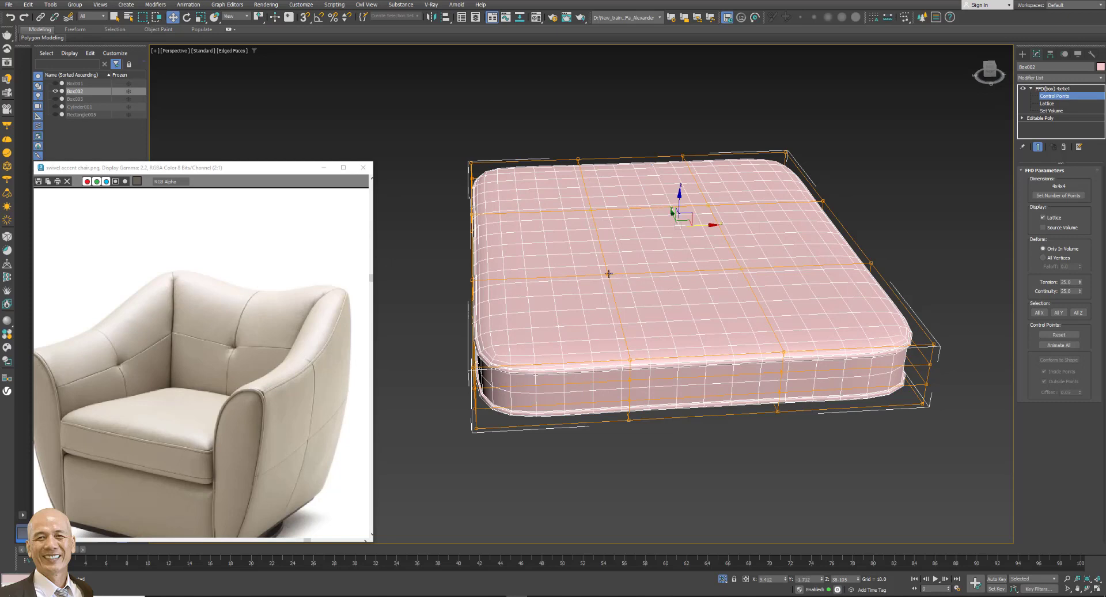
ctrl+click(607, 272)
key(r)
drag(660, 233, 685, 223)
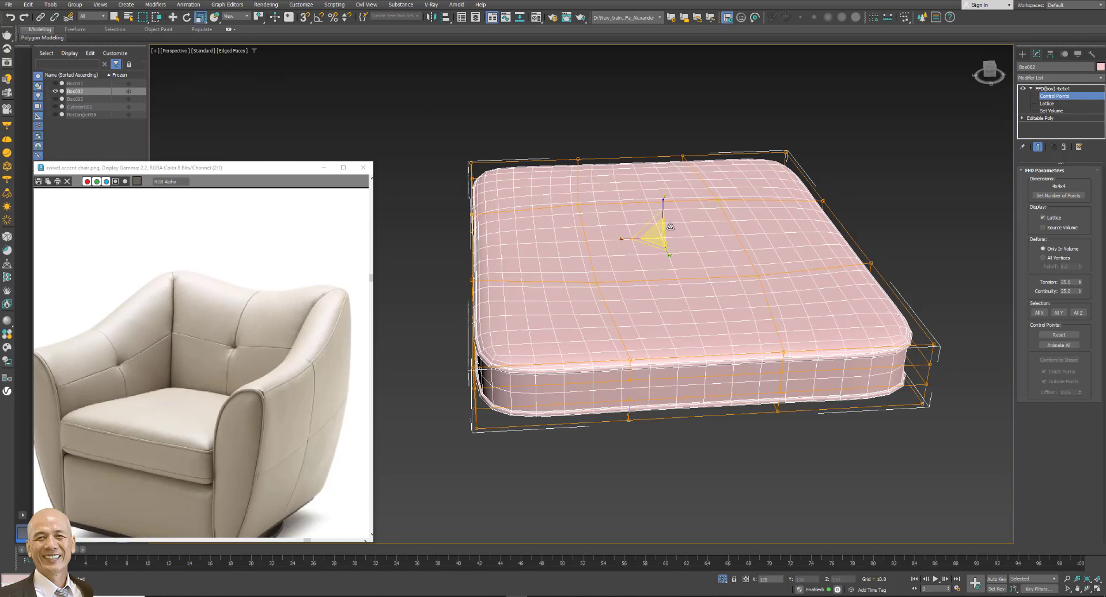
key(w)
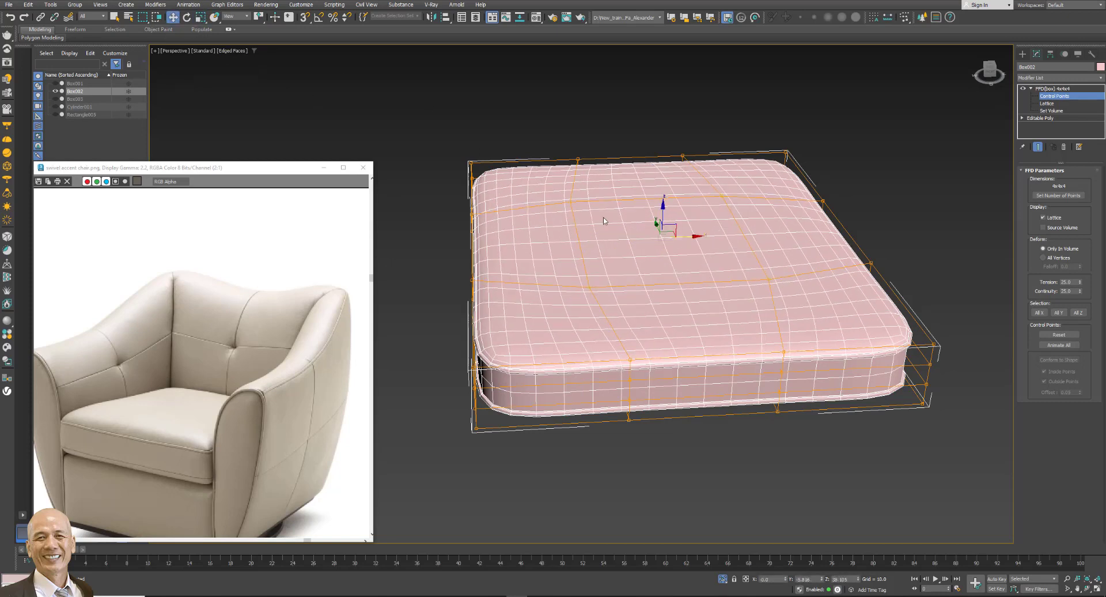
Raise the selected control points to dome the top, scale them to 124%, and exit.
alt+middle_drag(657, 211, 689, 192)
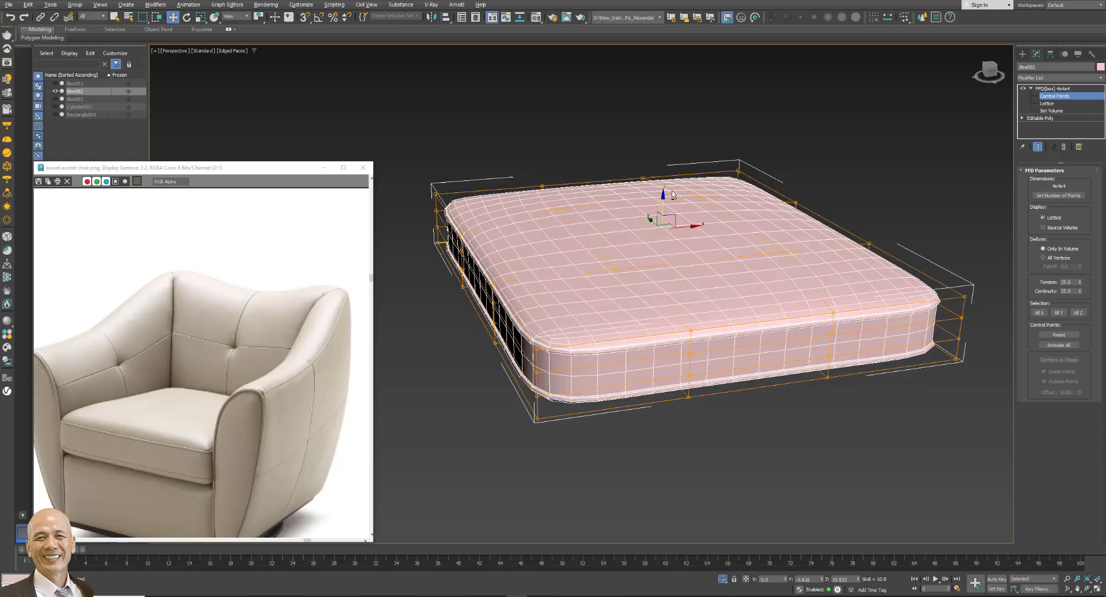
drag(664, 196, 641, 175)
click(201, 18)
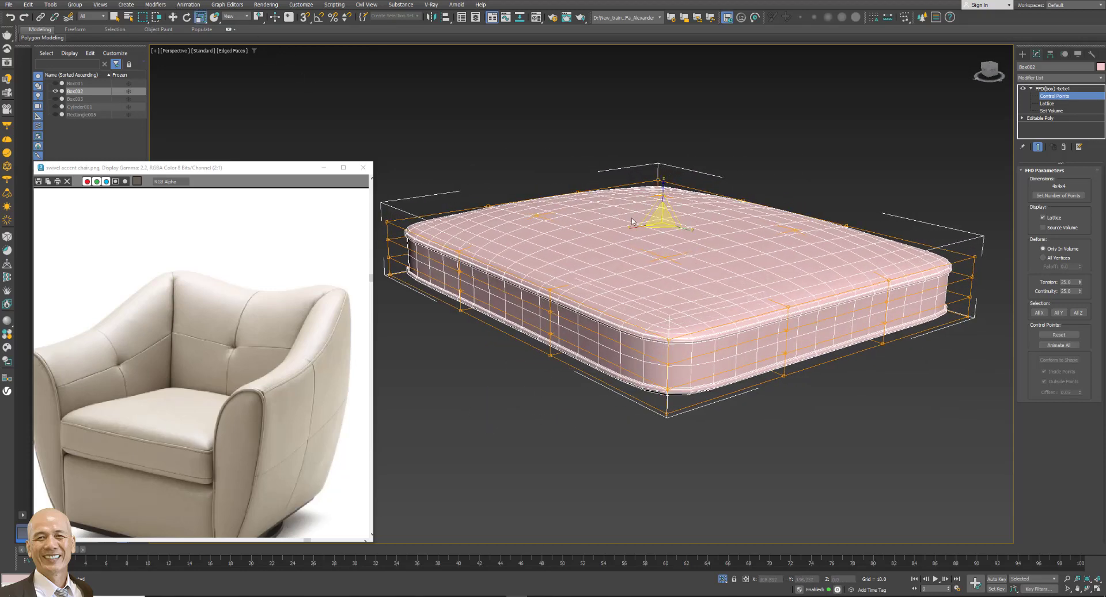
drag(663, 216, 743, 206)
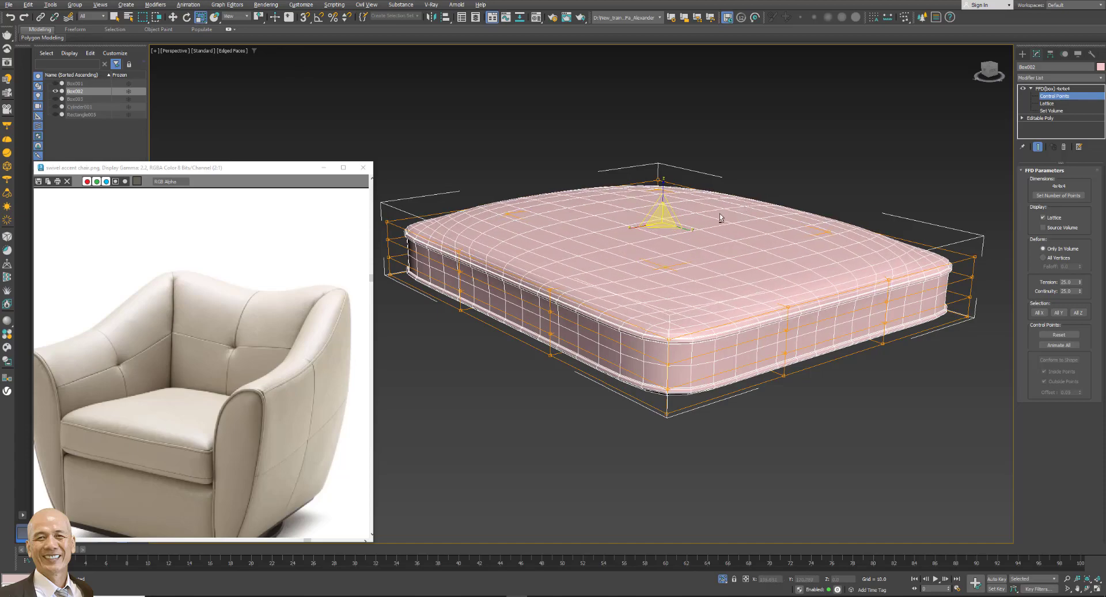
mouse_move(744, 207)
alt+middle_down()
mouse_move(641, 232)
mouse_move(676, 235)
alt+middle_up()
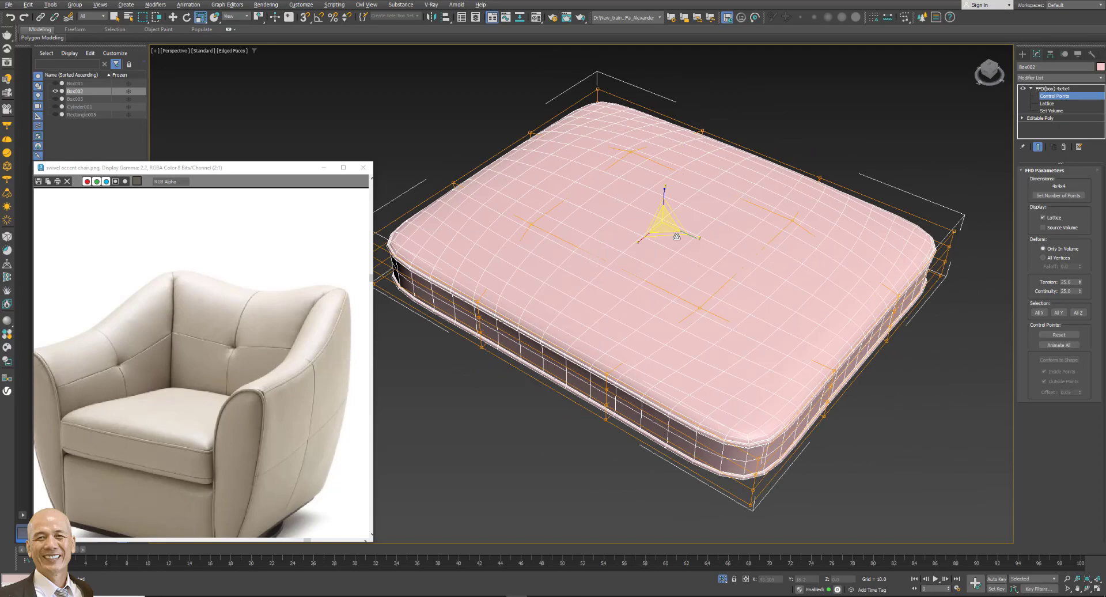
alt+middle_drag(676, 235, 712, 202)
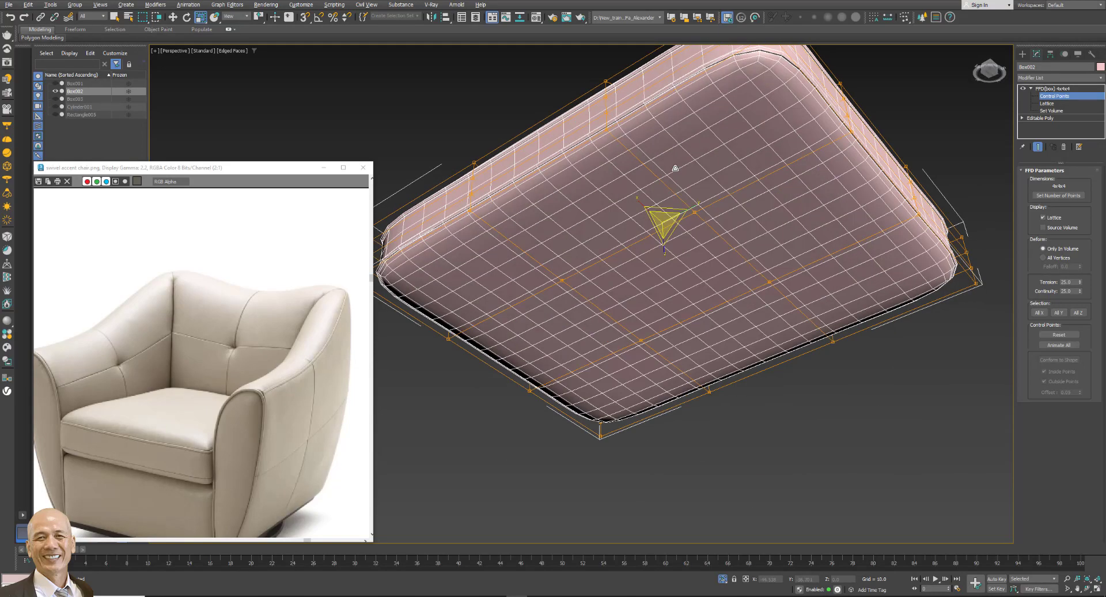
key(ctrl+b)
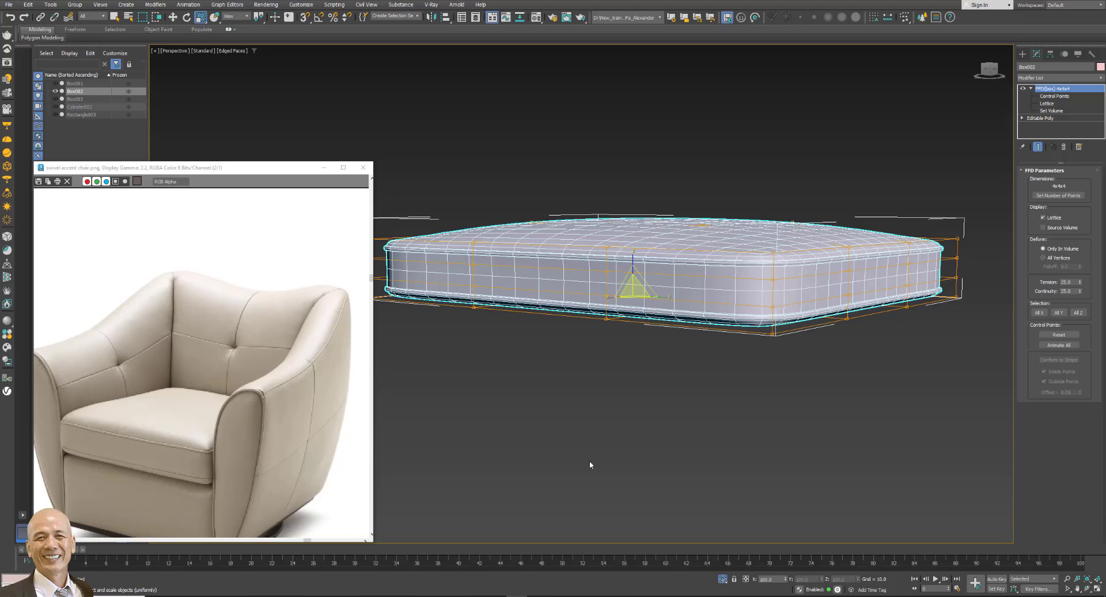
Exit isolation to show the whole chair and view it from the front.
click(724, 578)
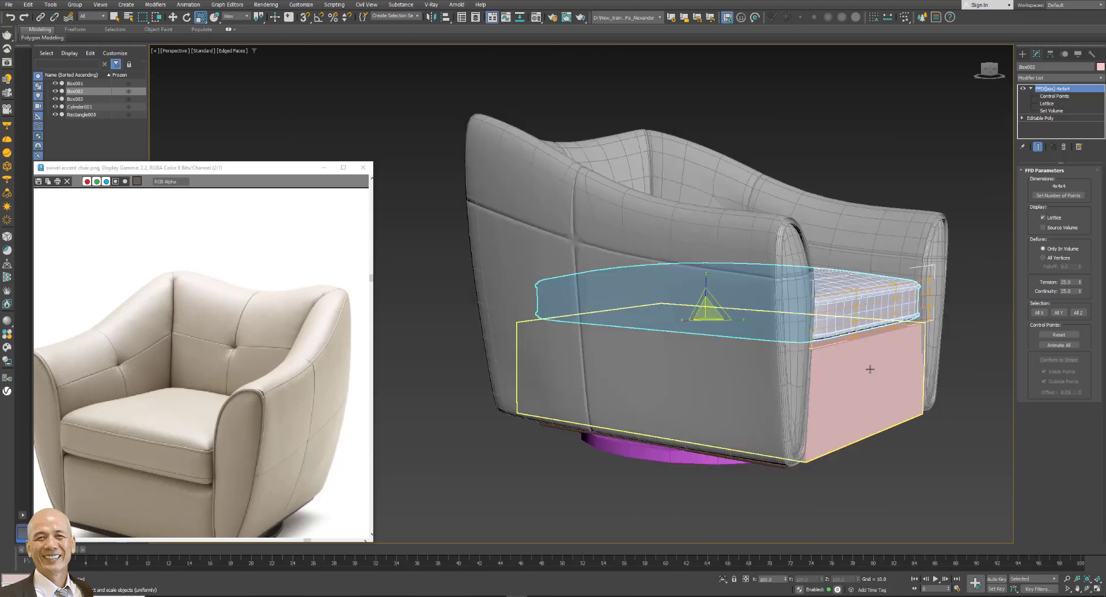
alt+middle_drag(870, 379, 804, 461)
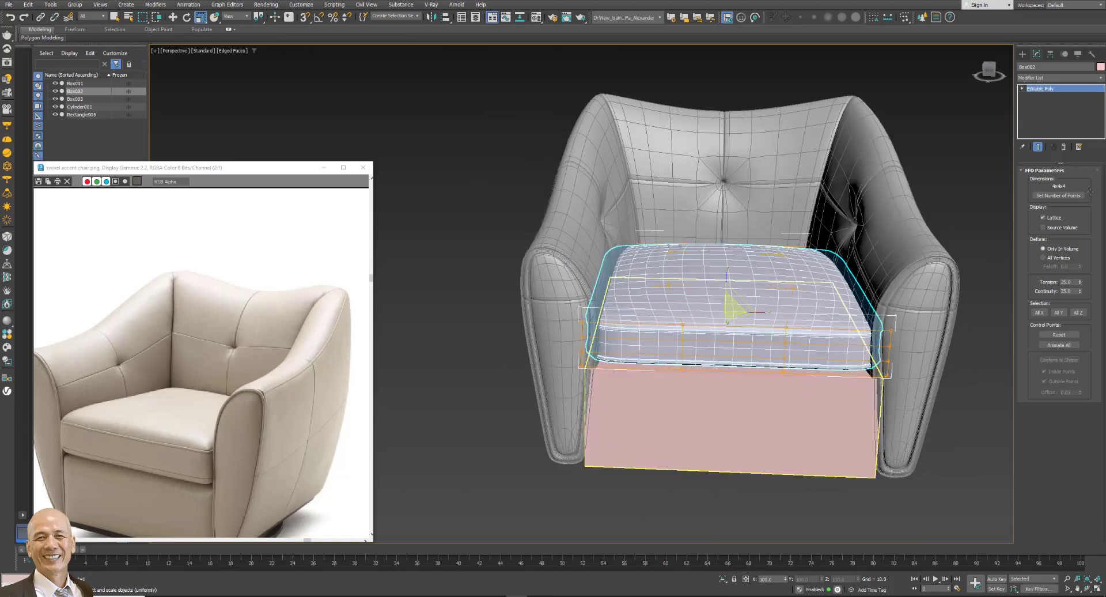
click(767, 363)
key(ctrl+d)
click(800, 420)
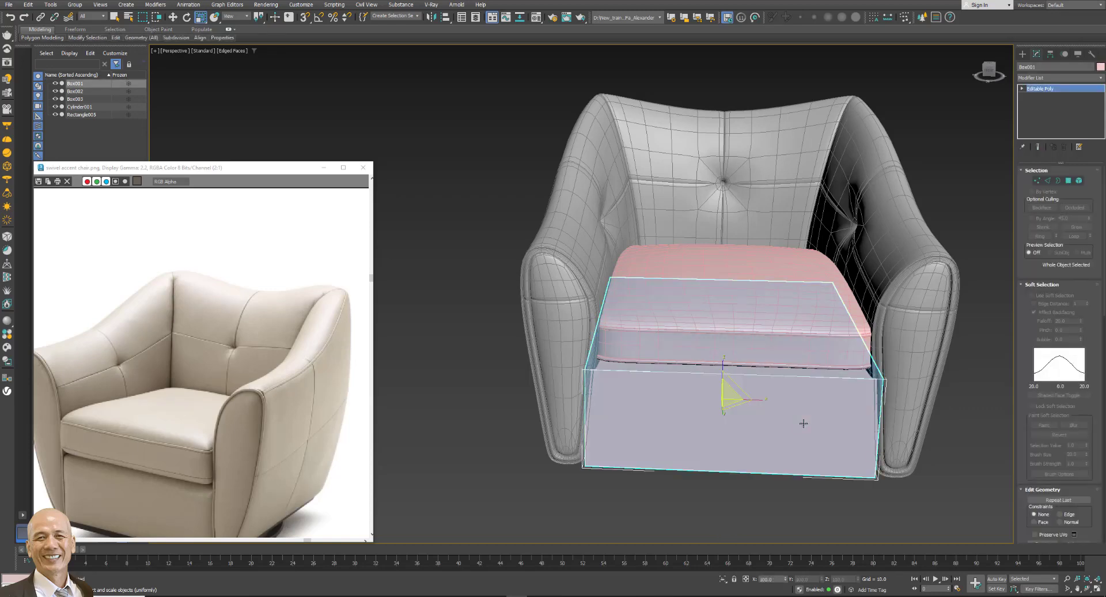
Recolour the Box002 seat cushion from pink to grey, then select Box001.
click(807, 264)
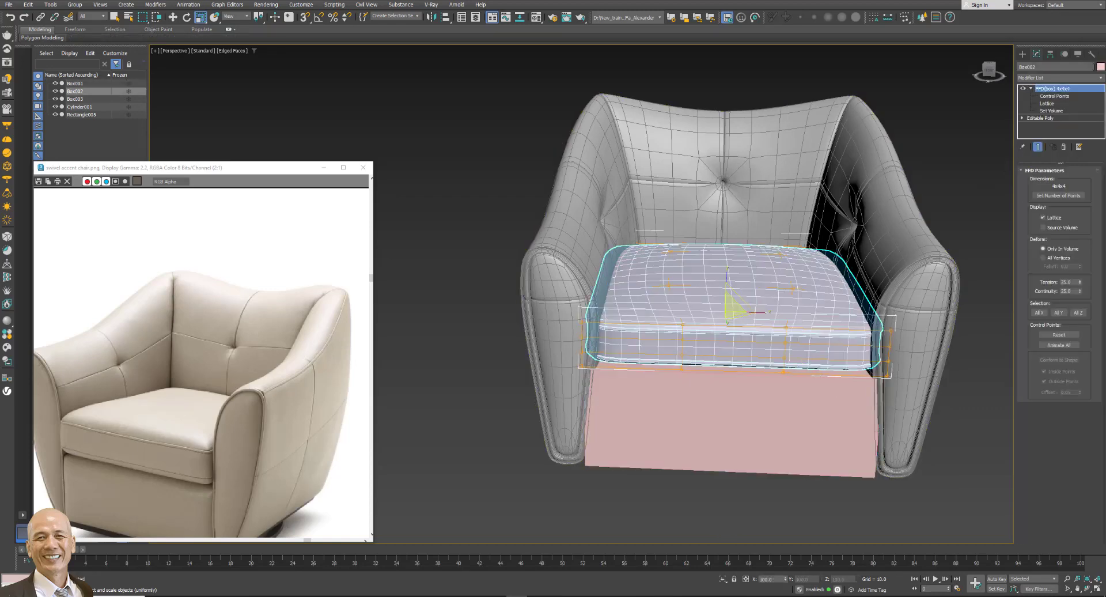
click(600, 315)
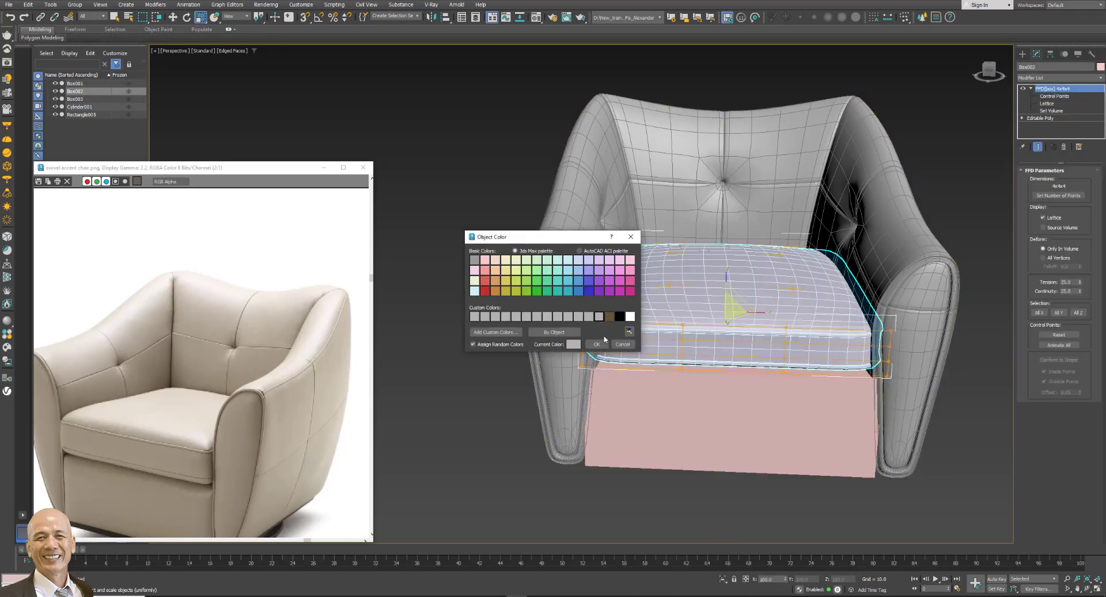
click(597, 344)
key(ctrl+d)
click(687, 453)
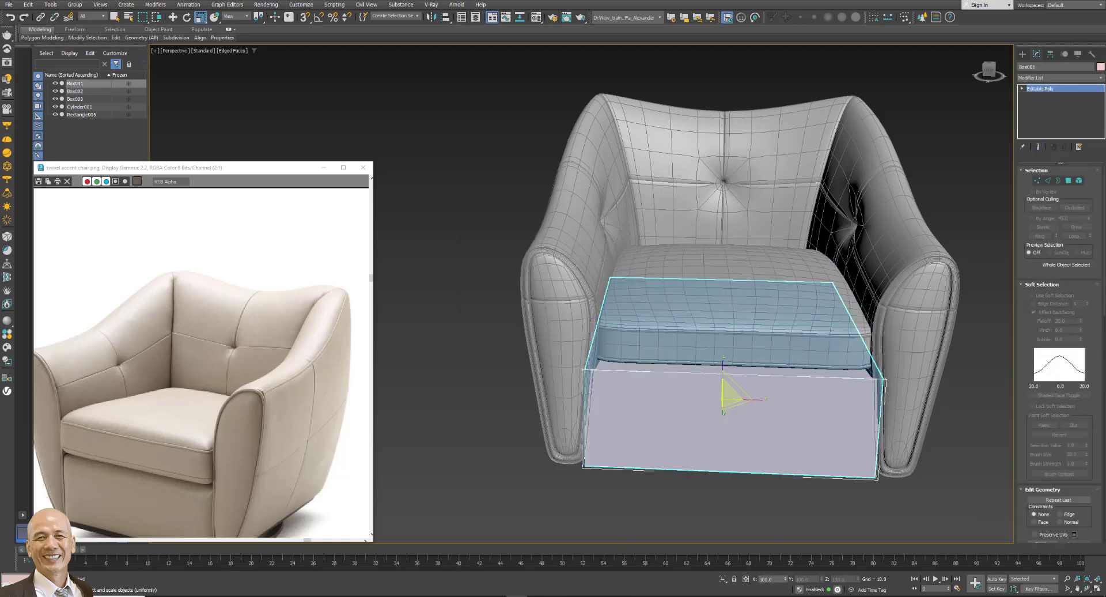
Isolate Box001 and add TurboSmooth with Smoothing Groups on and 3 iterations.
click(725, 579)
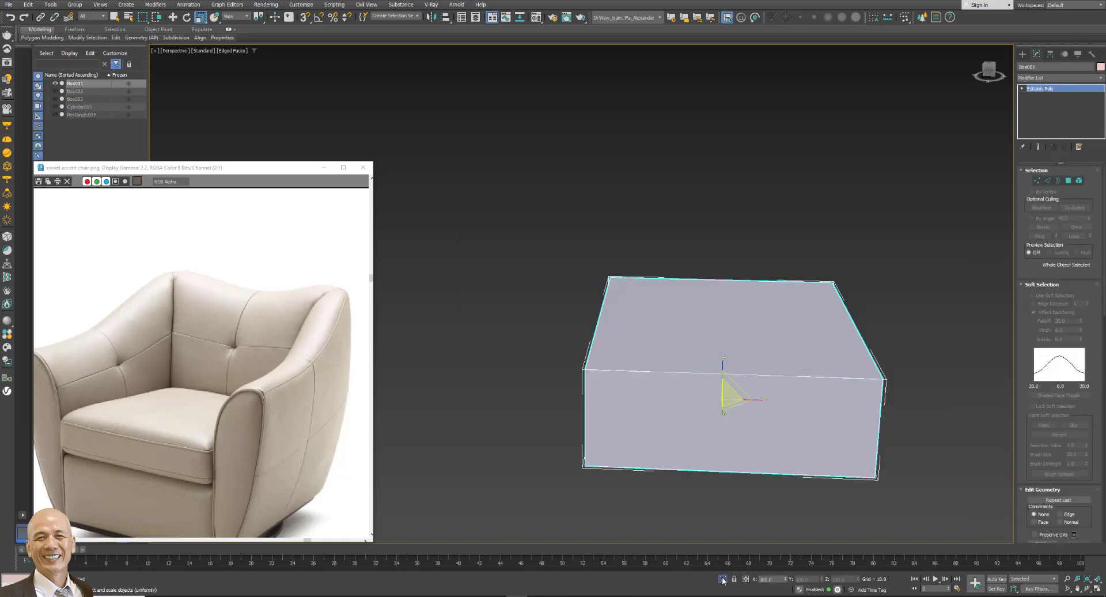
click(1079, 78)
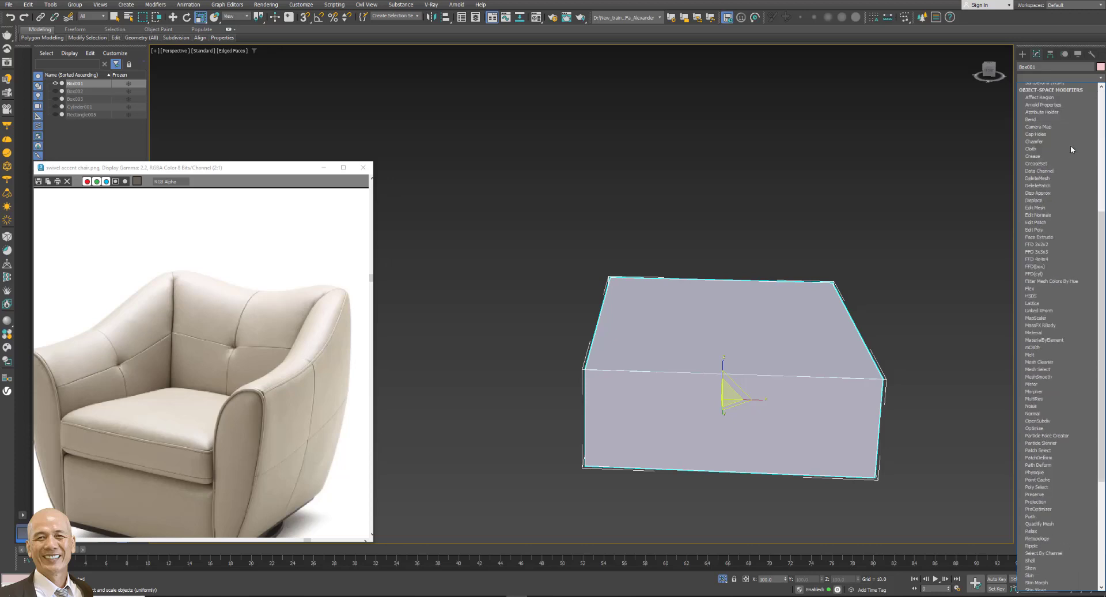
scroll(1060, 288, down, 5)
click(1064, 409)
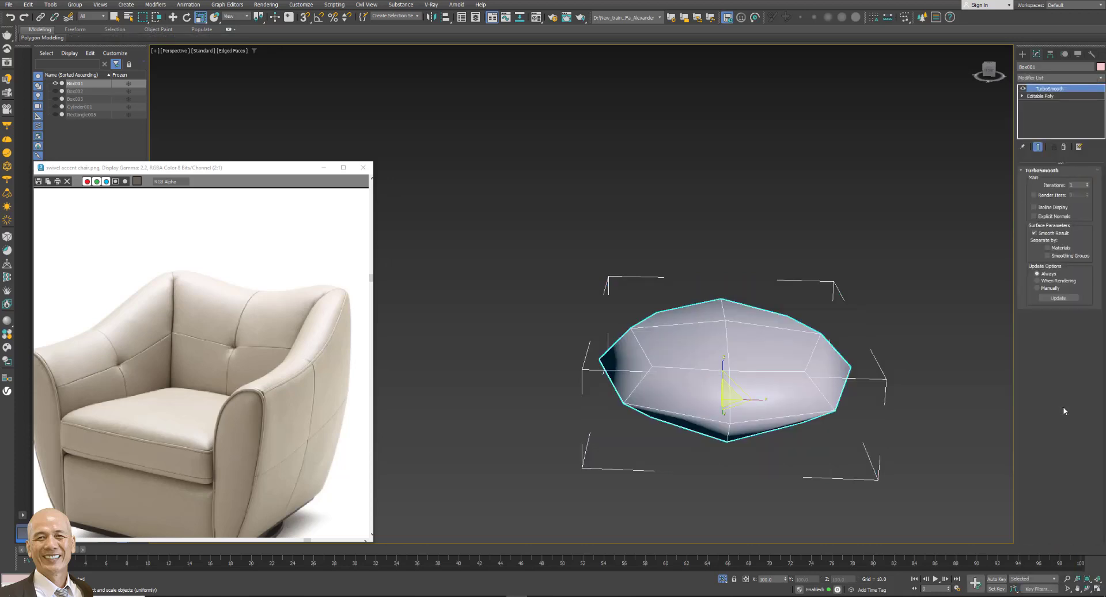
click(1048, 256)
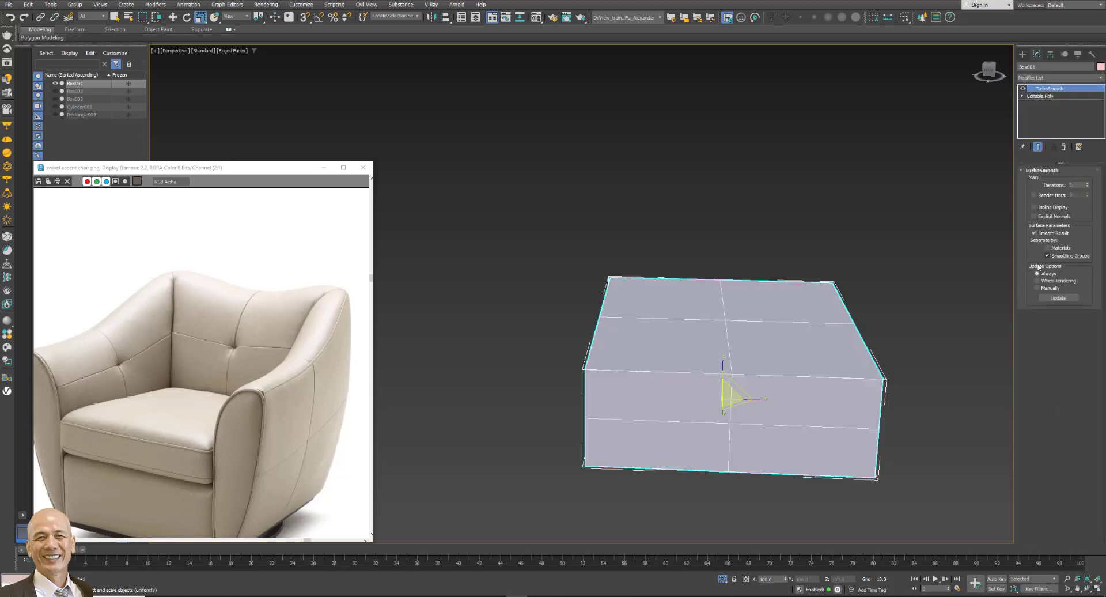
alt+middle_drag(904, 272, 891, 283)
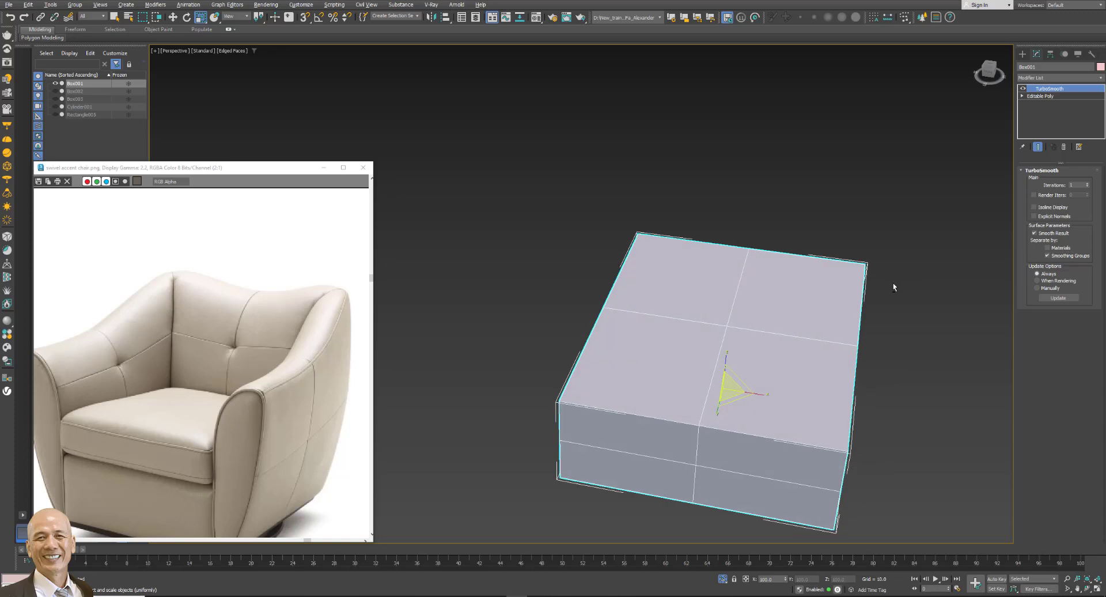
click(1088, 183)
click(1088, 184)
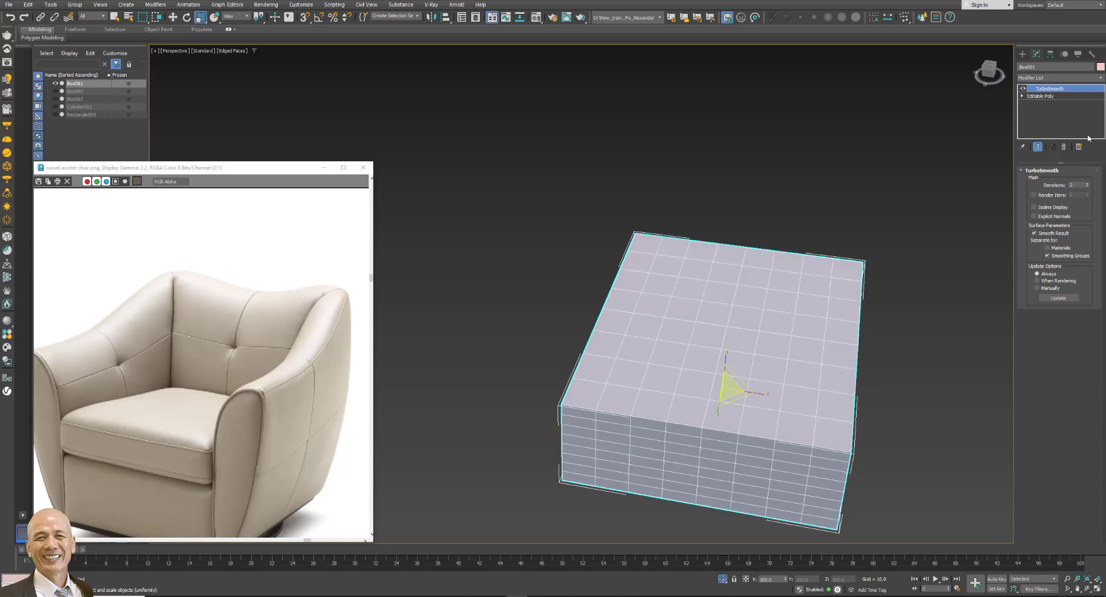
Add a MeshSmooth modifier to Box001, then exit Isolate mode.
click(1078, 78)
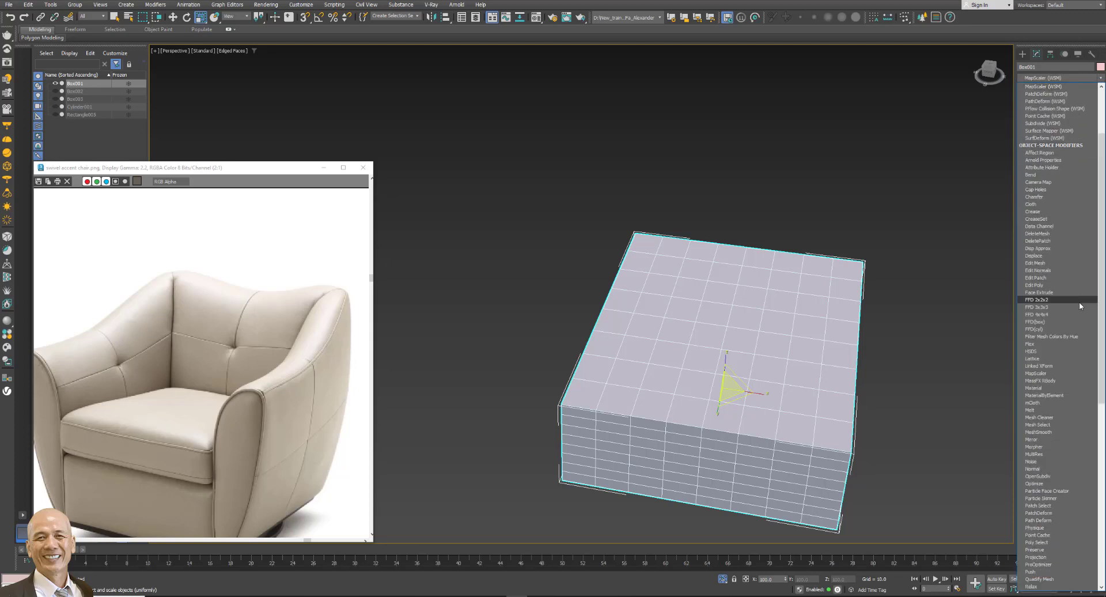
key(m)
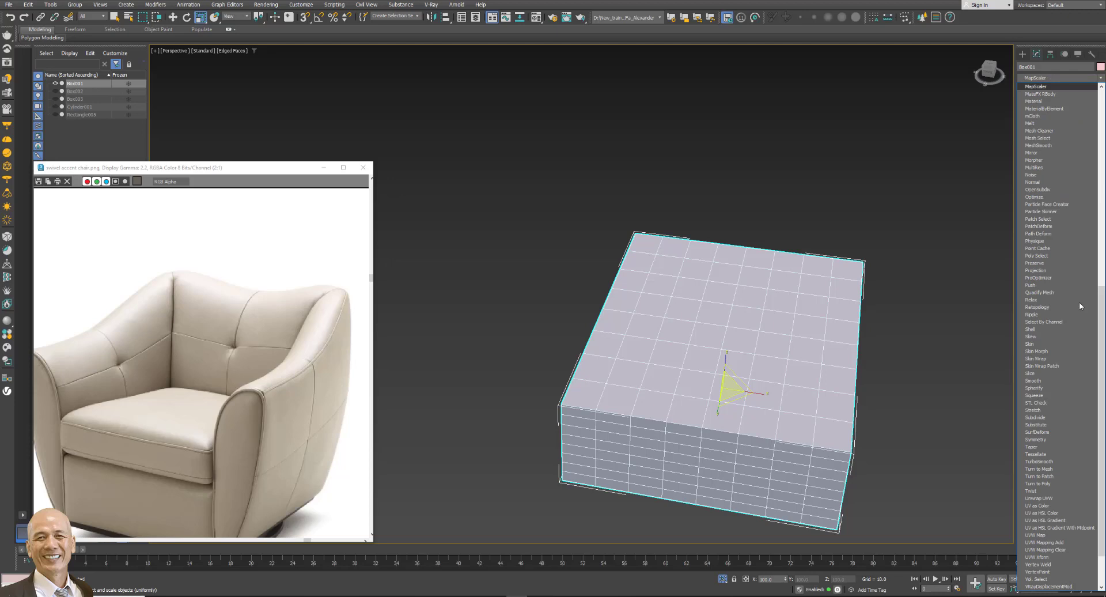
scroll(1066, 445, down, 1)
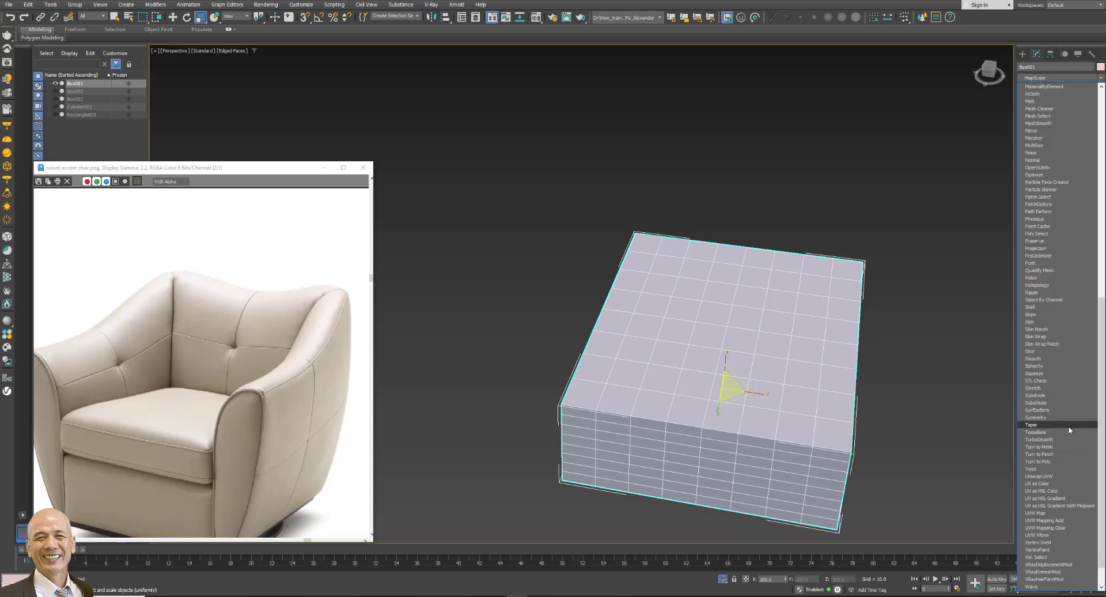
scroll(1070, 427, up, 15)
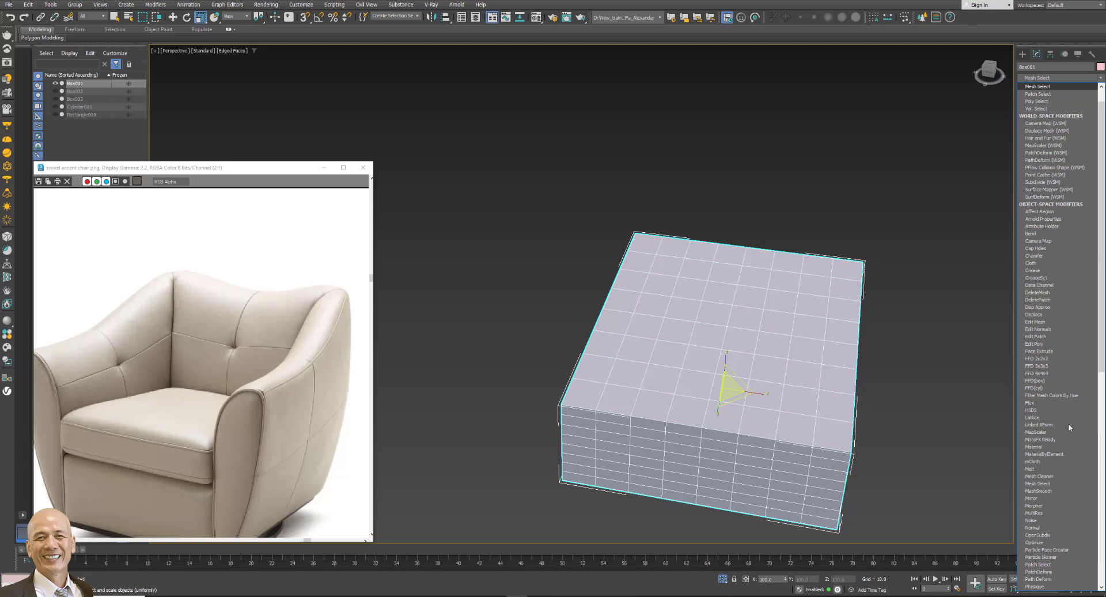
click(1052, 491)
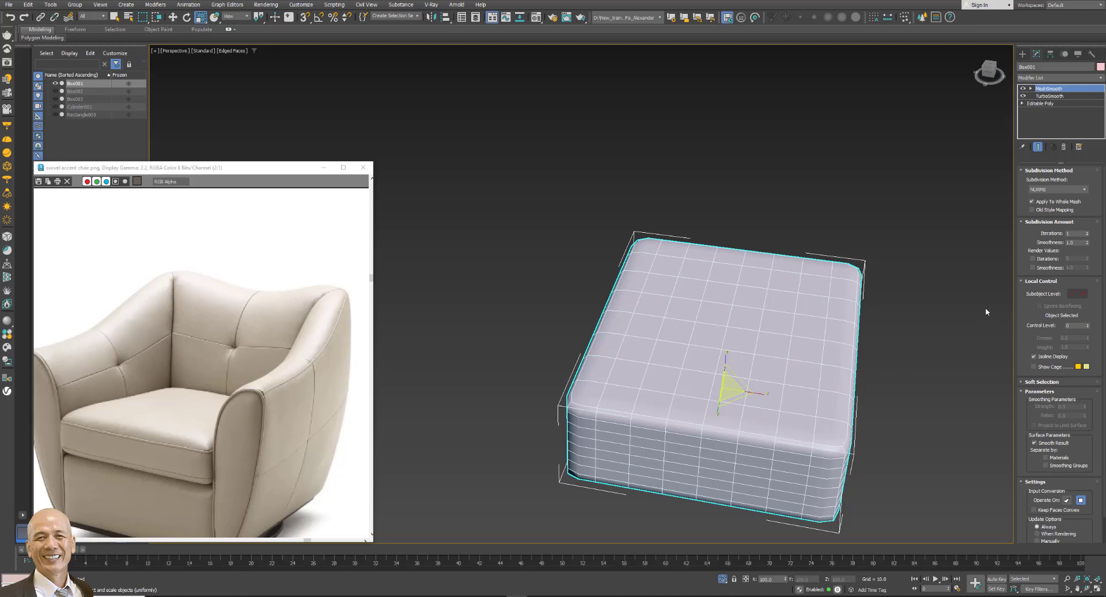
key(alt+q)
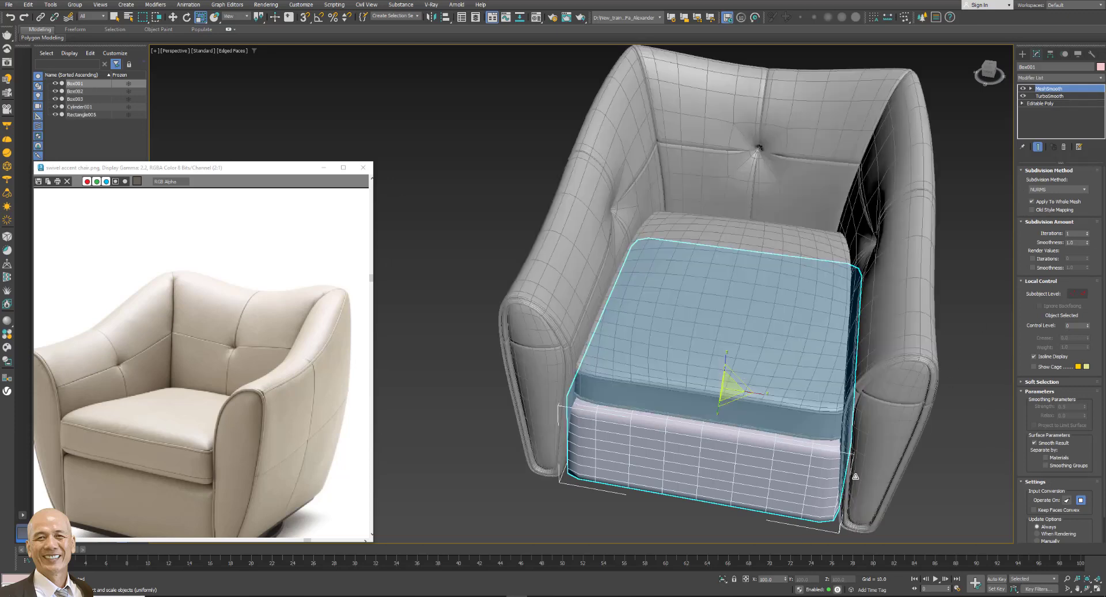
Lower the seat cushion Box002 slightly along Z and restore the four viewports.
click(984, 380)
alt+middle_drag(823, 382, 855, 348)
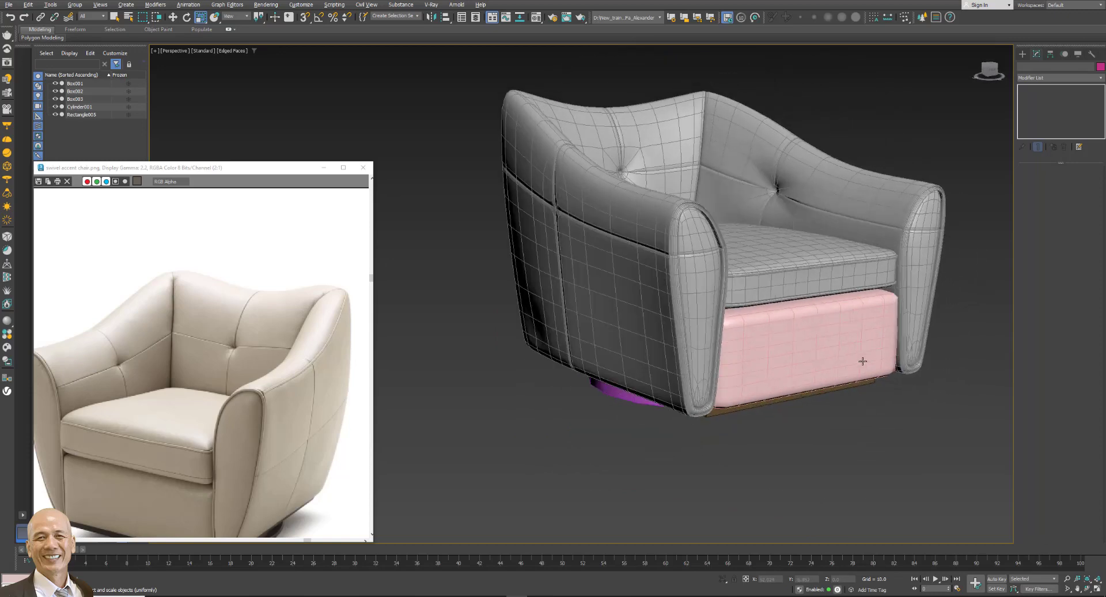
click(830, 285)
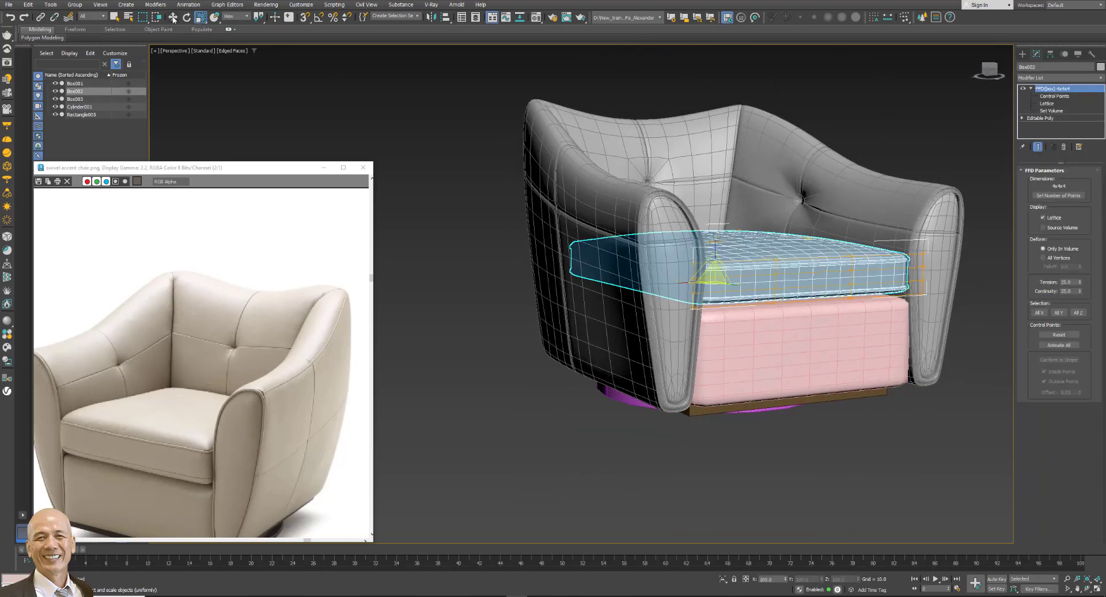
click(173, 18)
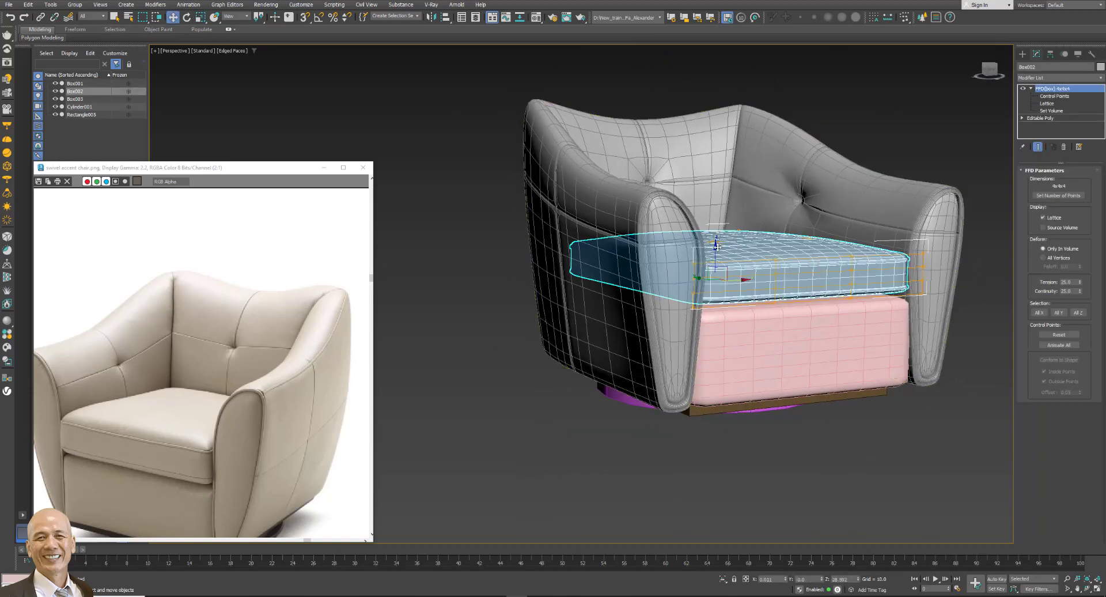
drag(717, 246, 717, 257)
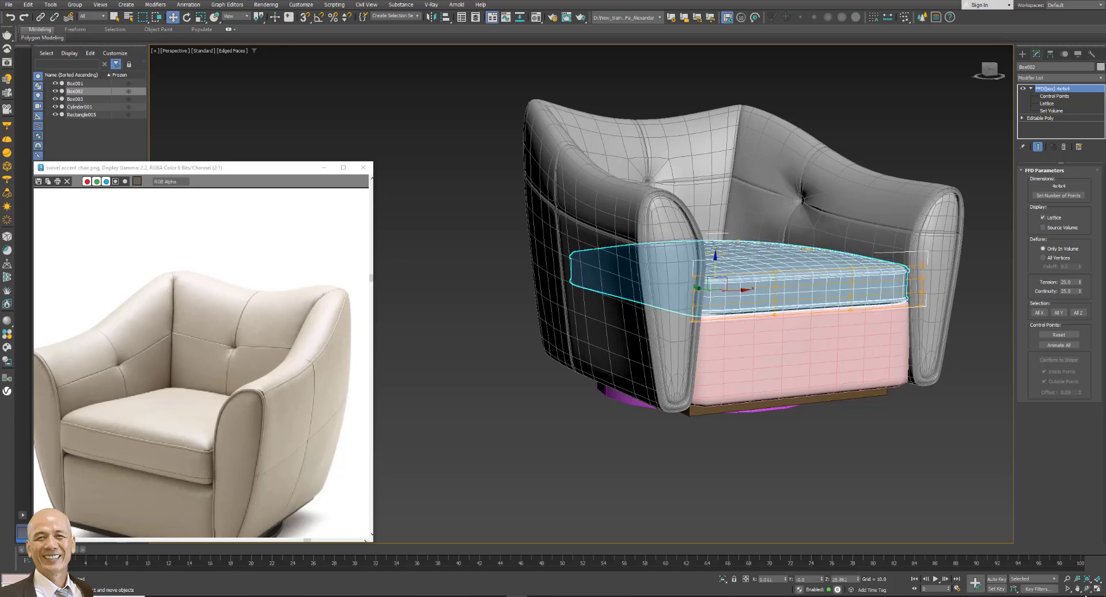
key(alt+w)
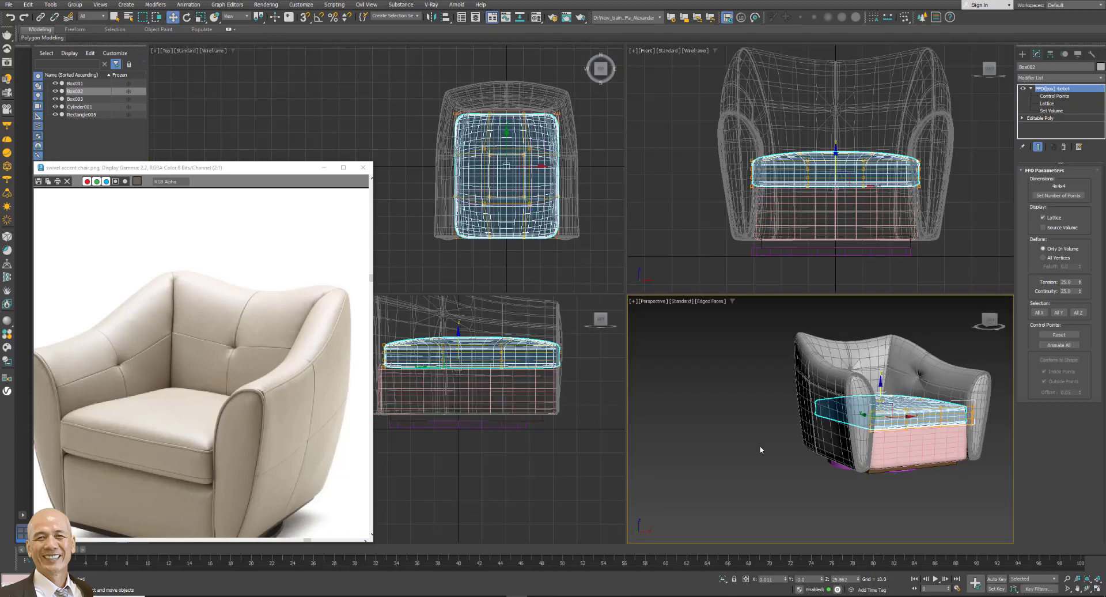
Select every object in the scene and set their object colour to grey.
click(761, 450)
mouse_move(782, 413)
alt+middle_down()
mouse_move(734, 429)
mouse_move(909, 435)
alt+middle_up()
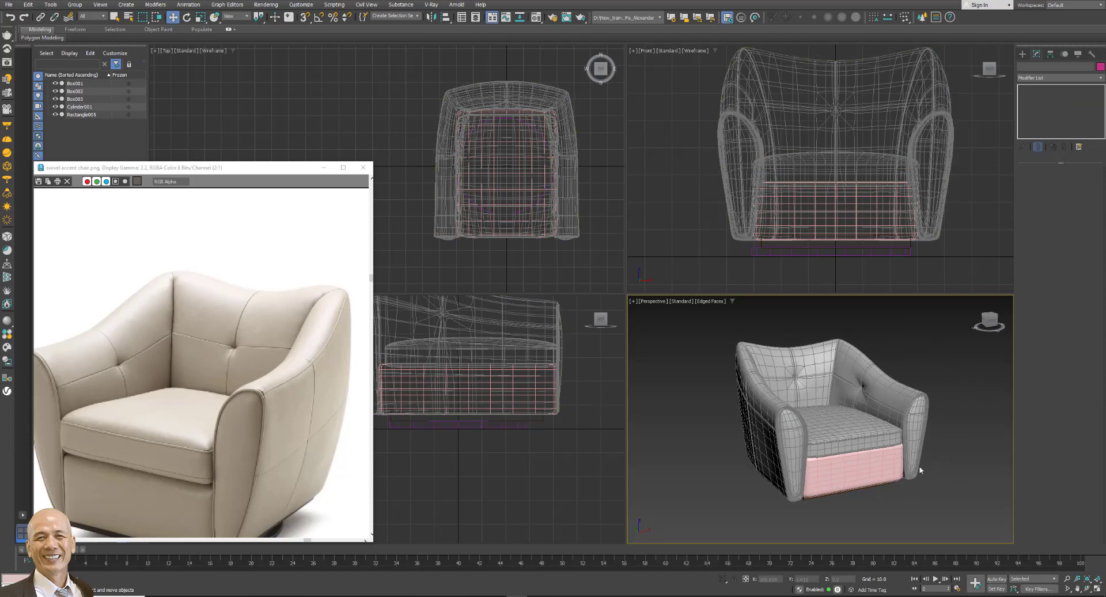
click(853, 466)
scroll(831, 151, down, 2)
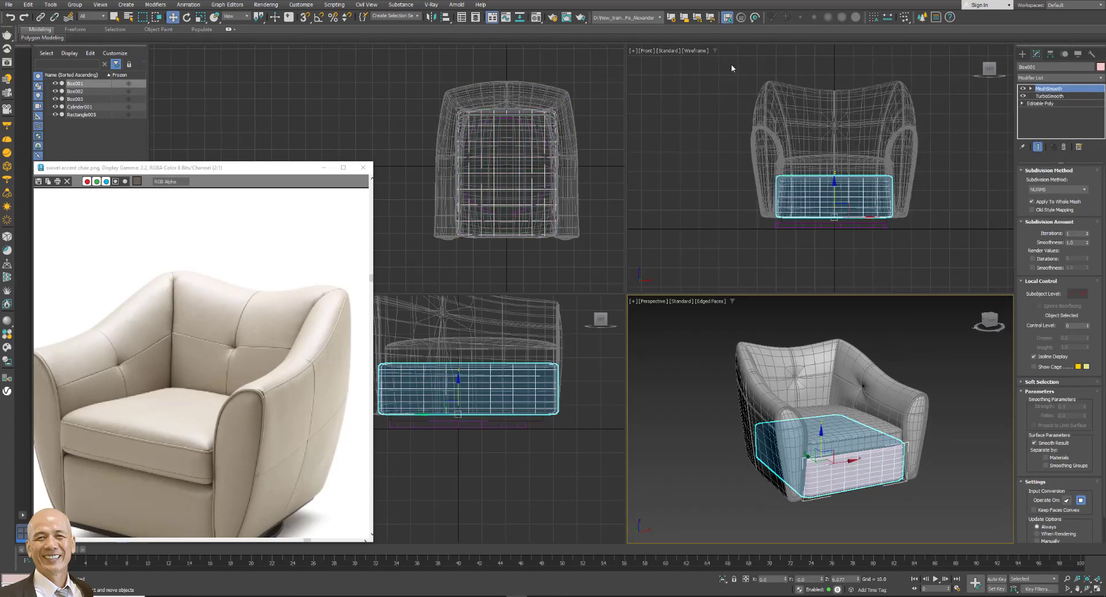
key(ctrl+a)
click(1101, 68)
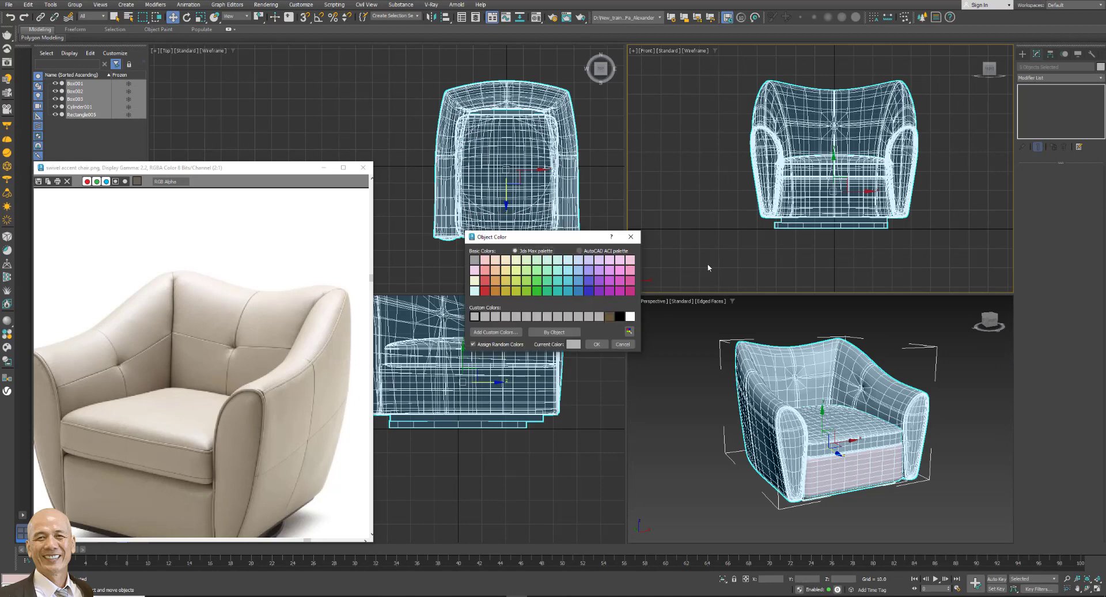
click(597, 344)
click(720, 369)
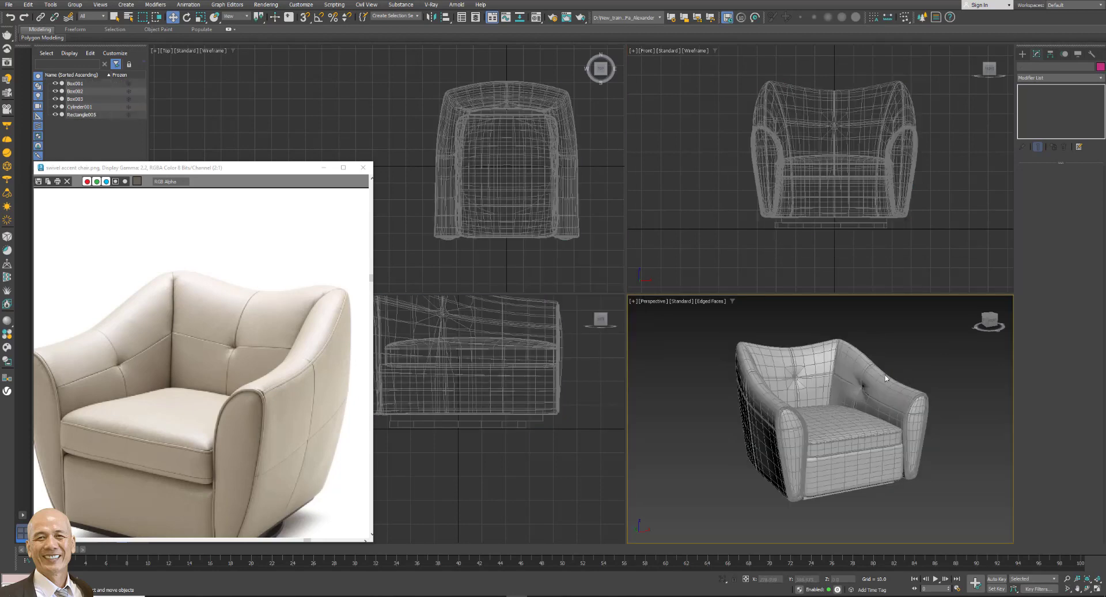
Open the Material Editor and select the chair shell Rectangle005.
alt+middle_drag(873, 369, 938, 365)
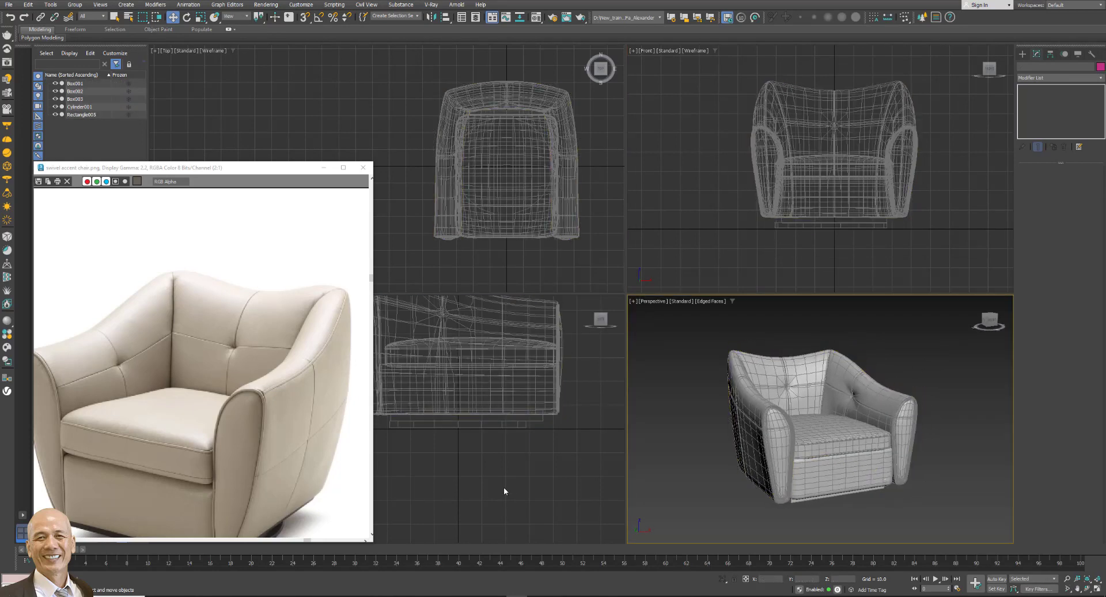
key(q)
key(m)
click(880, 396)
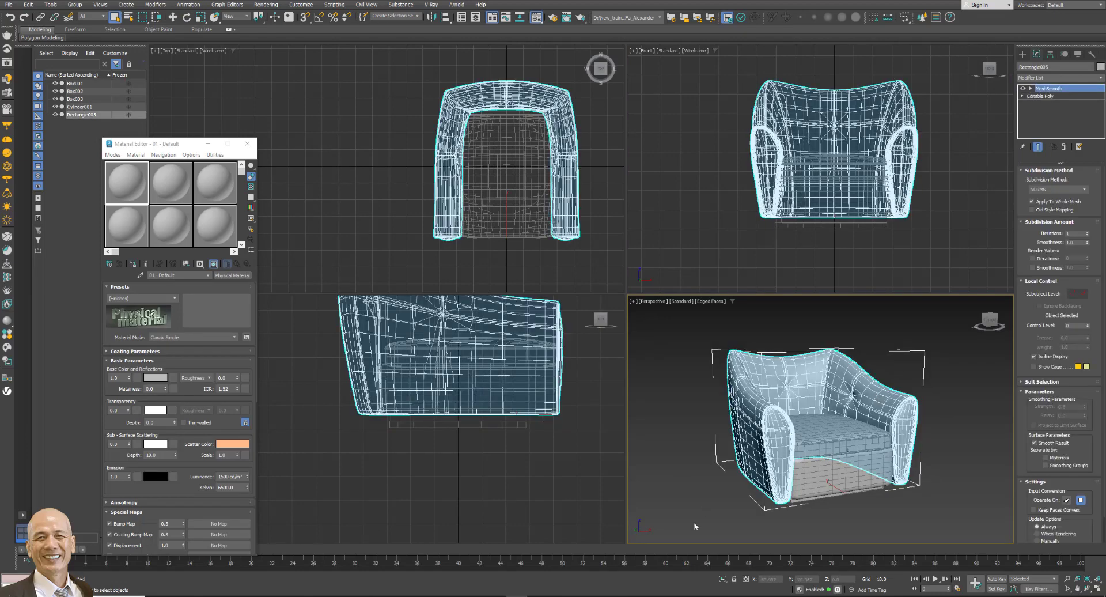
Delete MeshSmooth from Rectangle005, maximize the Perspective view, and isolate the shell.
click(1064, 147)
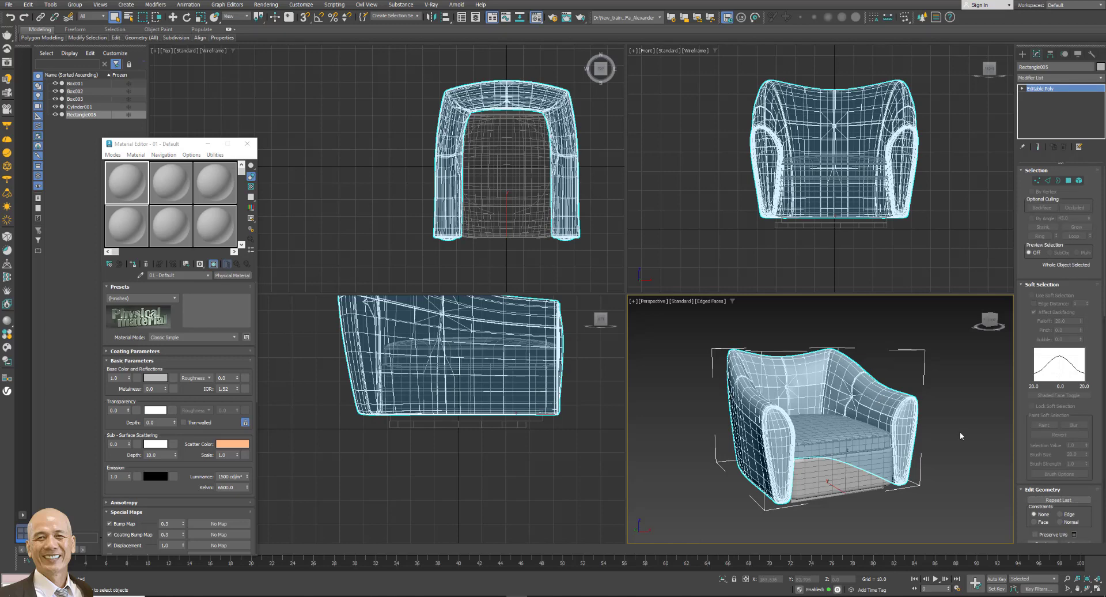
click(1097, 589)
click(1098, 589)
click(1097, 589)
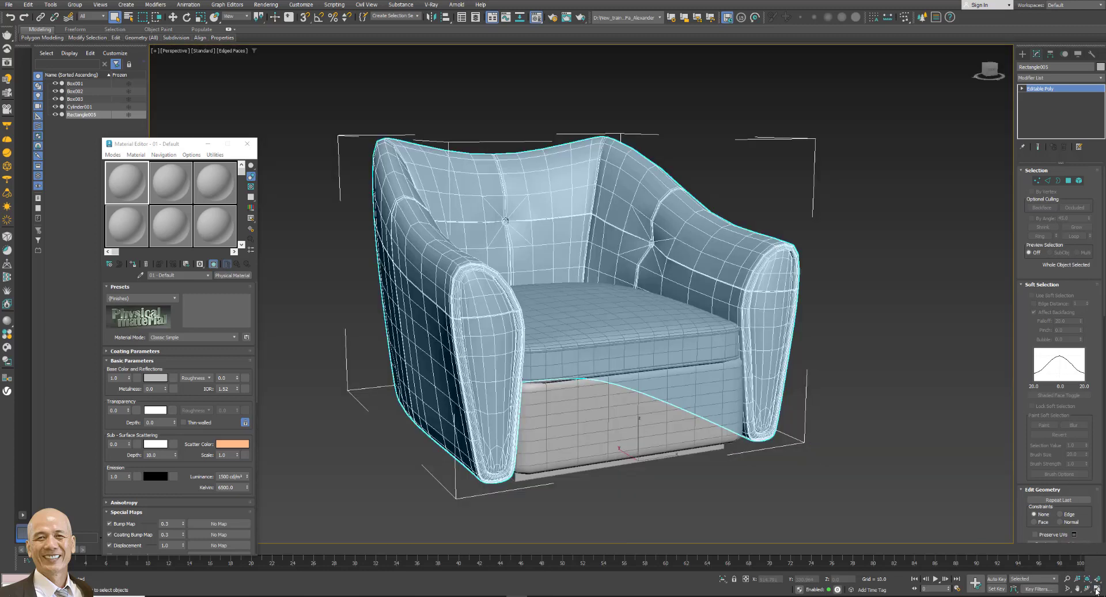
click(723, 578)
scroll(781, 289, up, 5)
scroll(782, 289, up, 3)
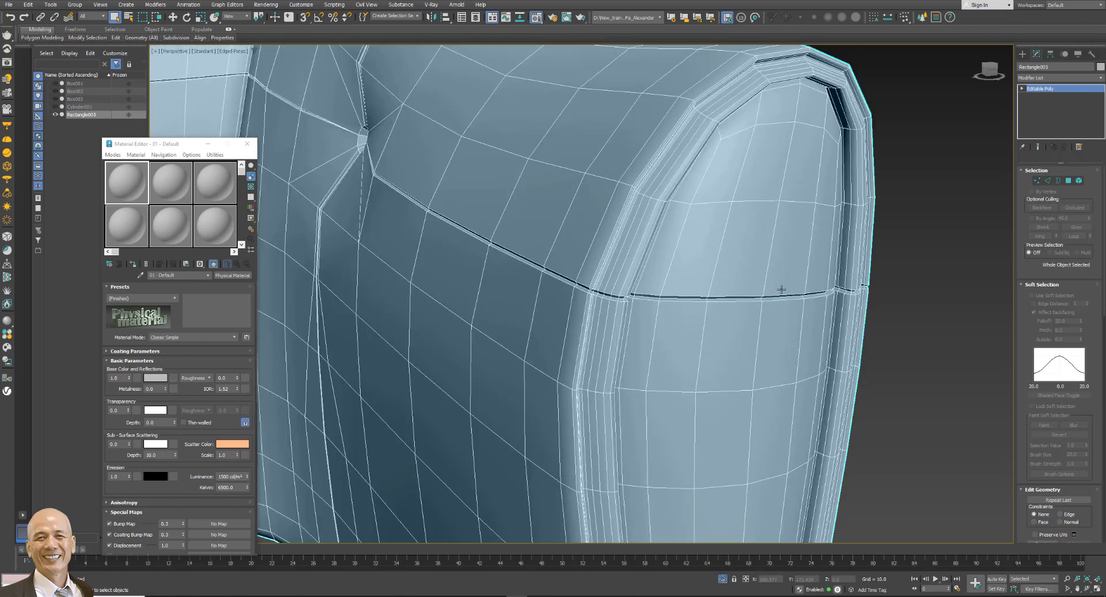
scroll(781, 289, down, 8)
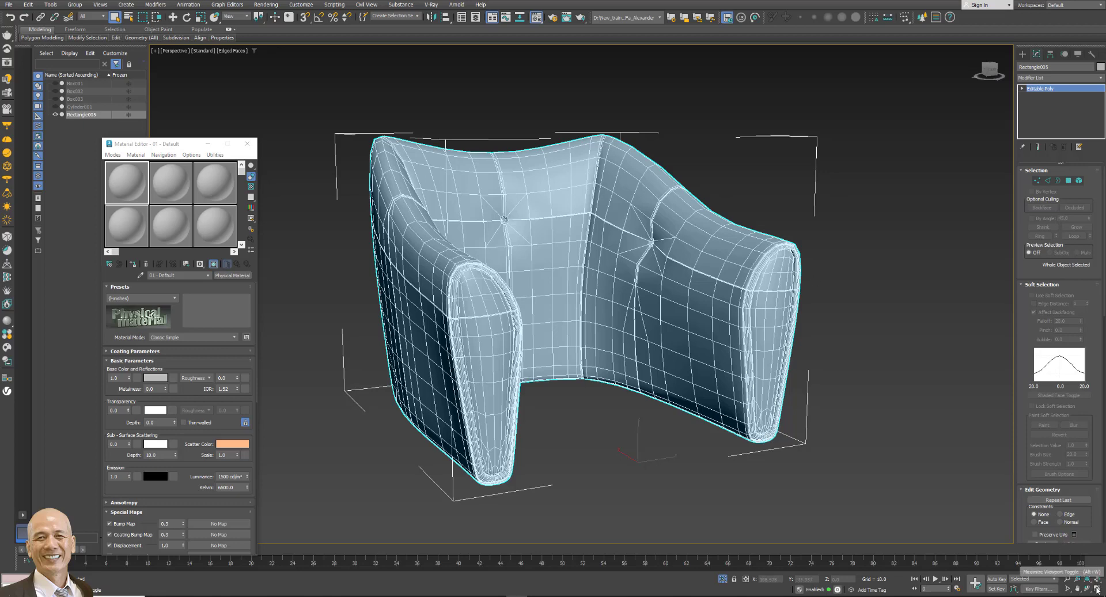
scroll(744, 305, up, 3)
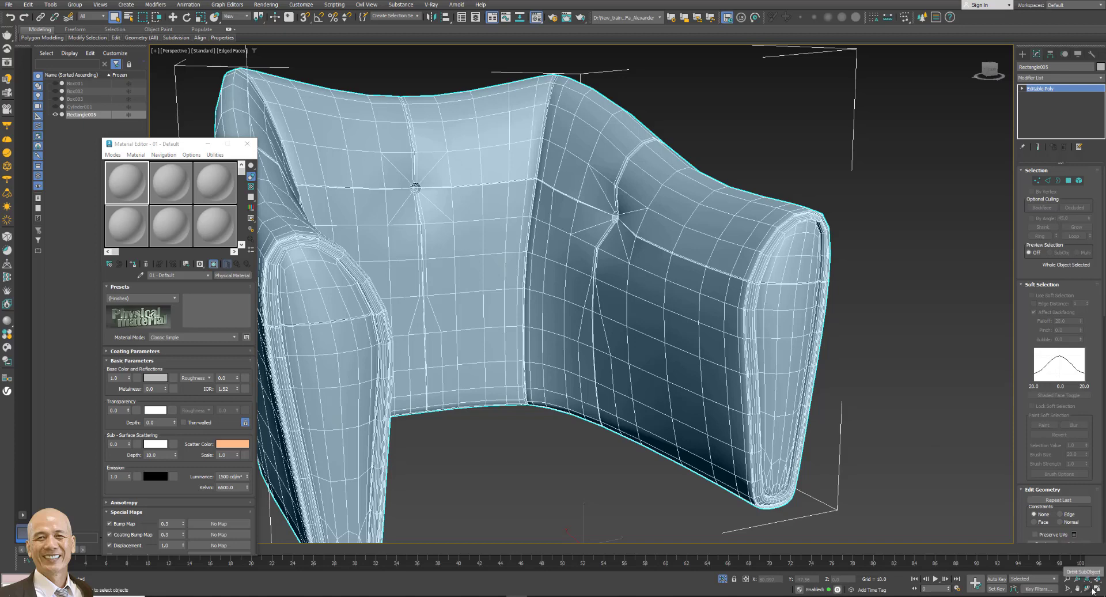
scroll(840, 326, up, 3)
scroll(841, 326, up, 2)
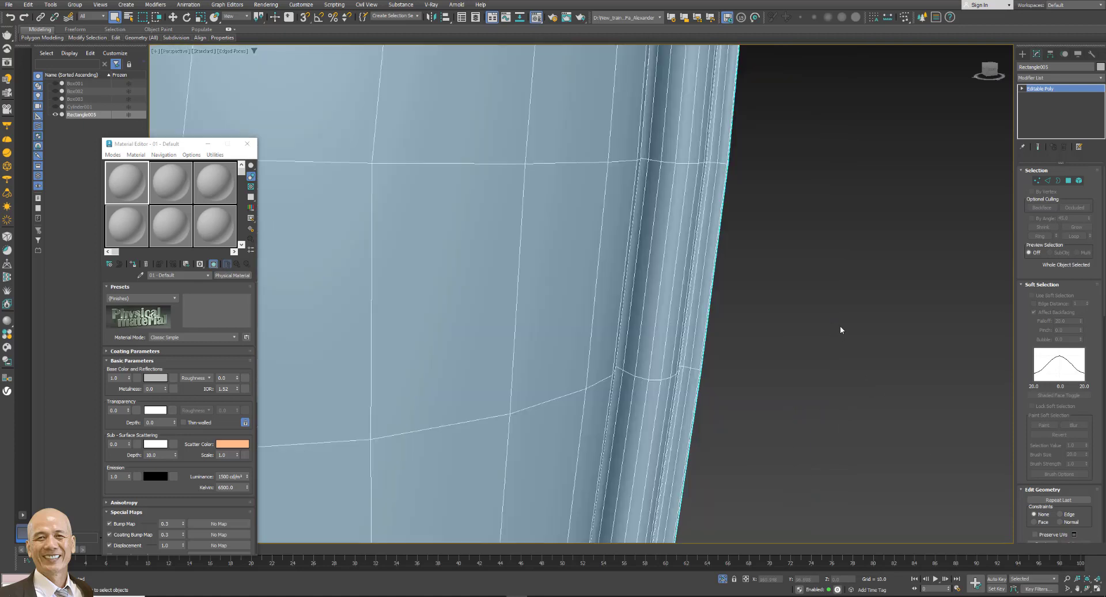
scroll(841, 327, down, 2)
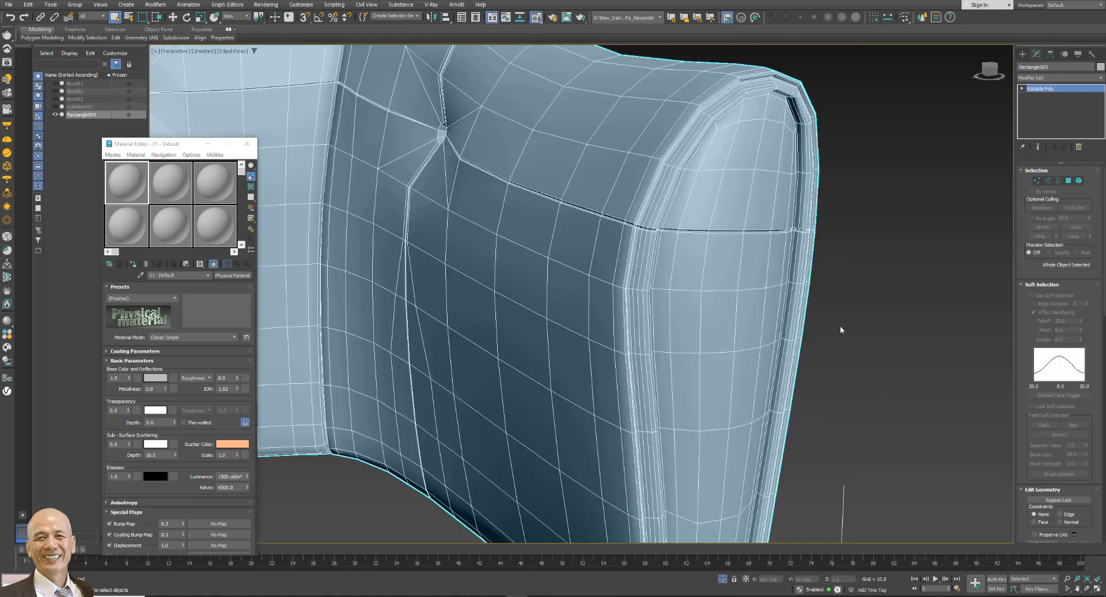
scroll(841, 326, down, 3)
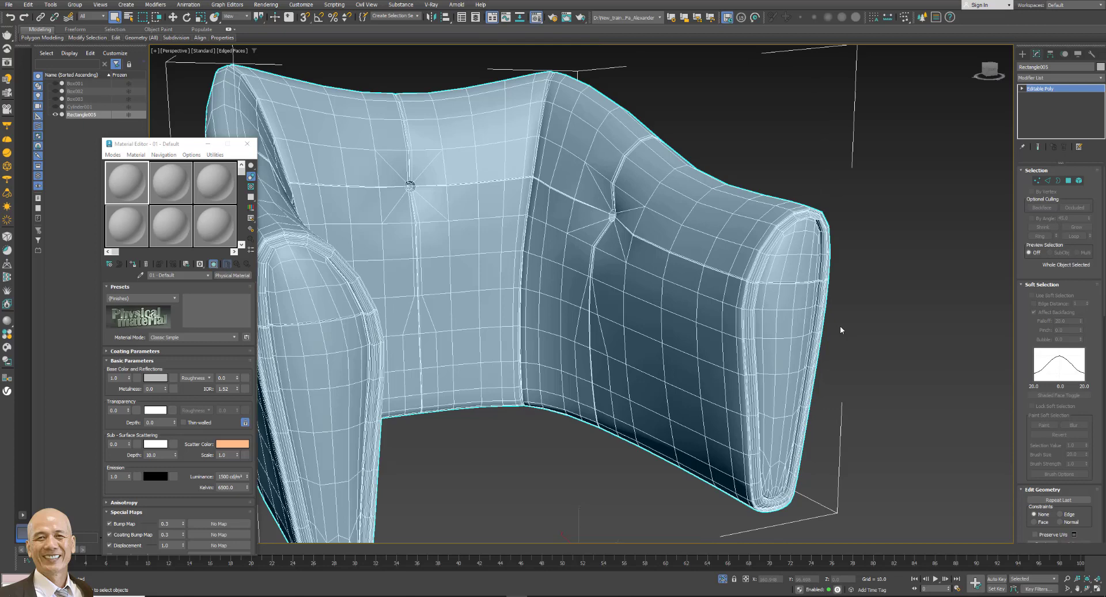
scroll(652, 253, up, 2)
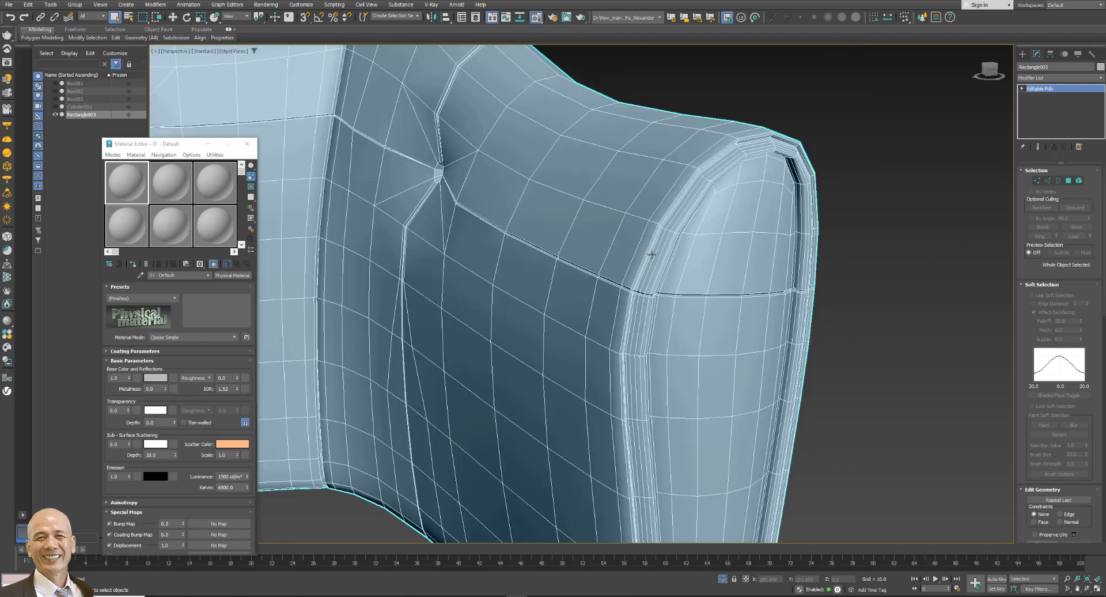
scroll(656, 253, up, 2)
scroll(686, 311, up, 2)
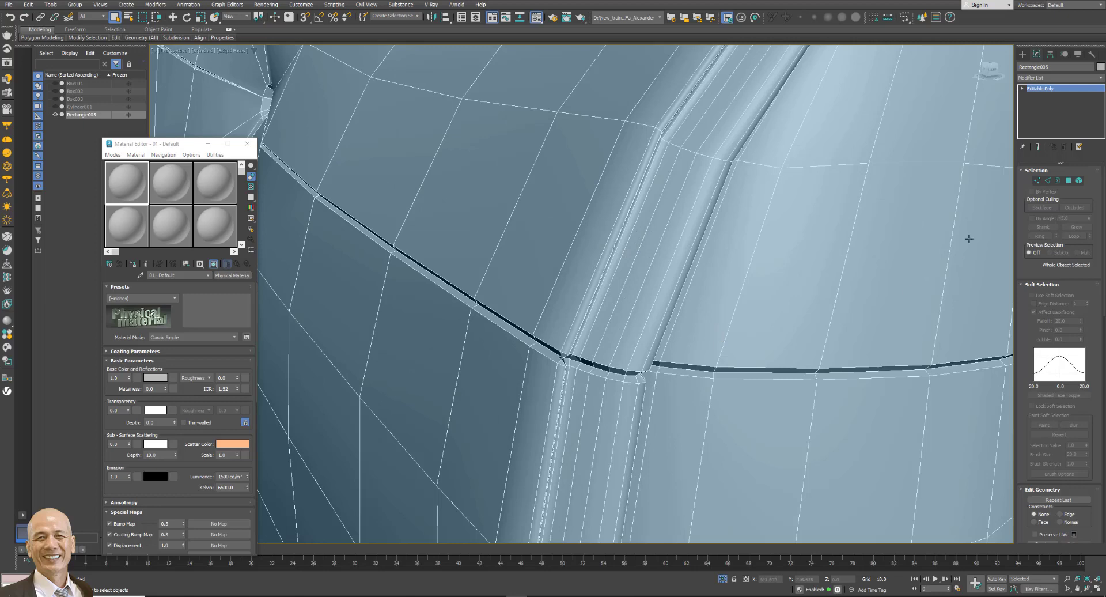
In Vertex mode, collapse three seam-gap vertices into one.
click(1037, 180)
scroll(739, 328, up, 2)
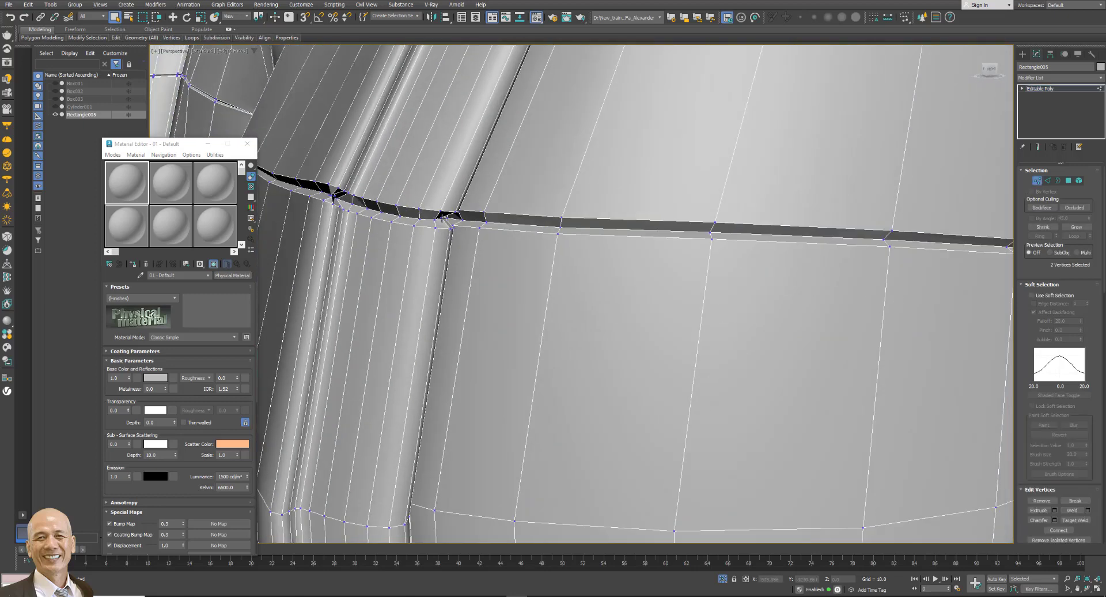
scroll(445, 206, up, 2)
scroll(445, 207, up, 2)
drag(581, 217, 559, 265)
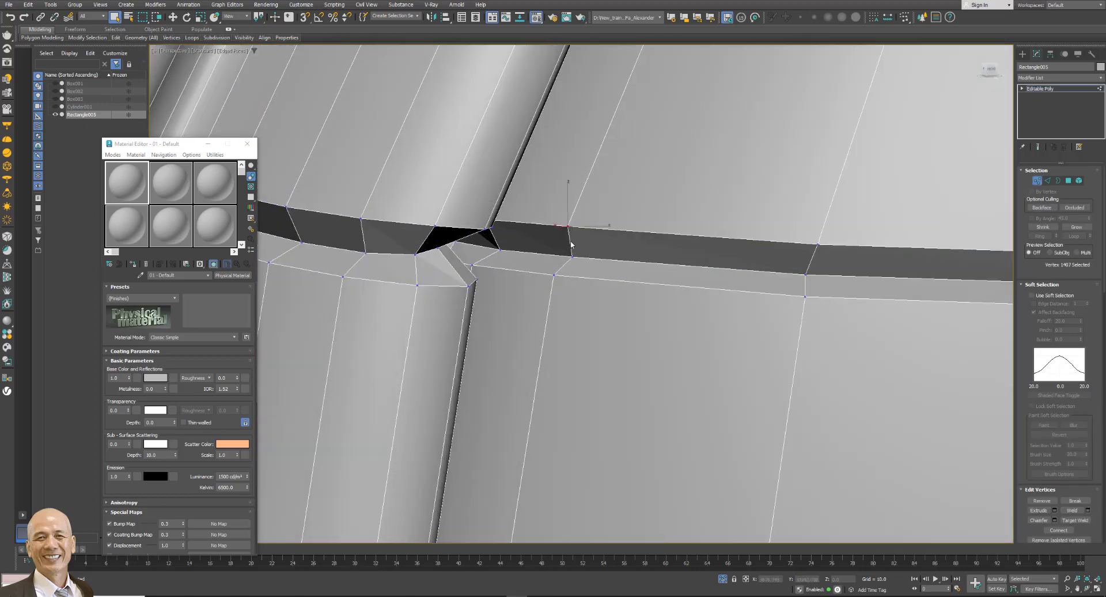
ctrl+click(554, 275)
scroll(1086, 432, down, 1)
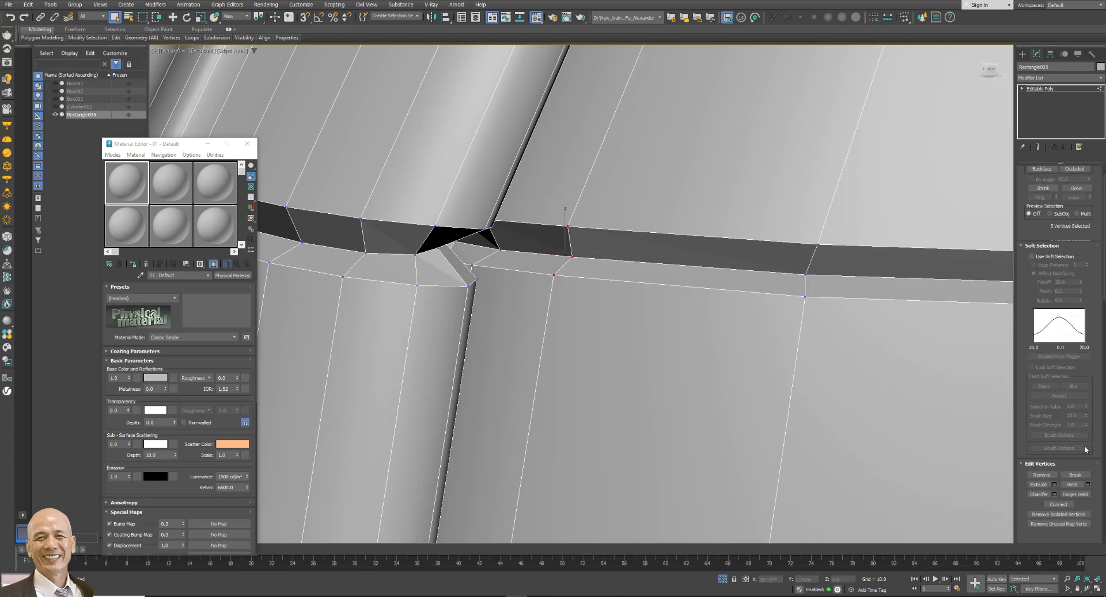
scroll(1085, 440, down, 2)
scroll(1085, 443, down, 1)
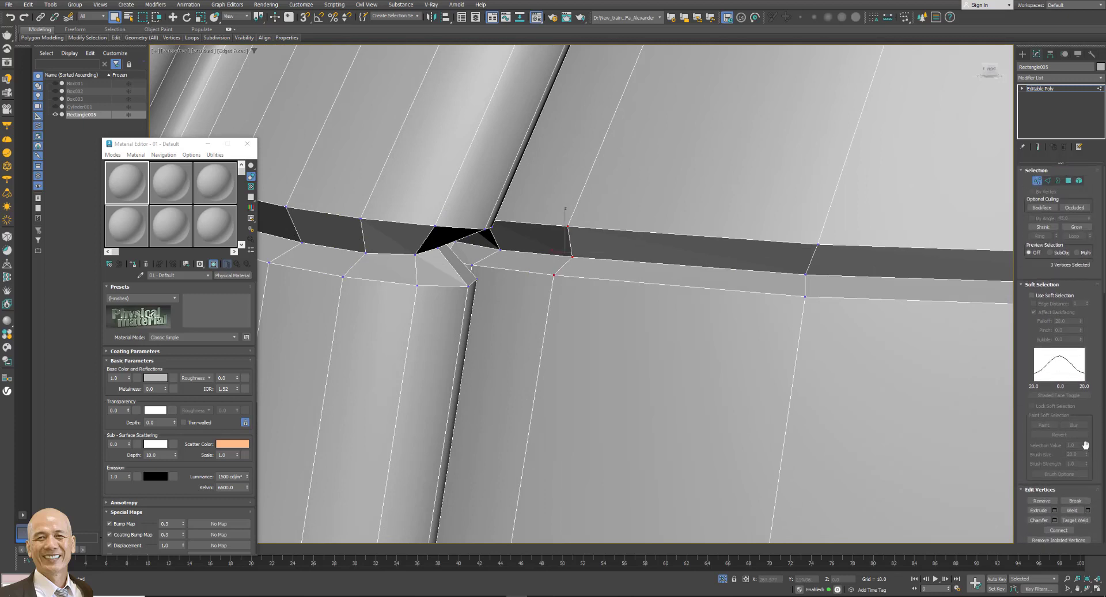
scroll(1083, 461, down, 1)
click(1076, 484)
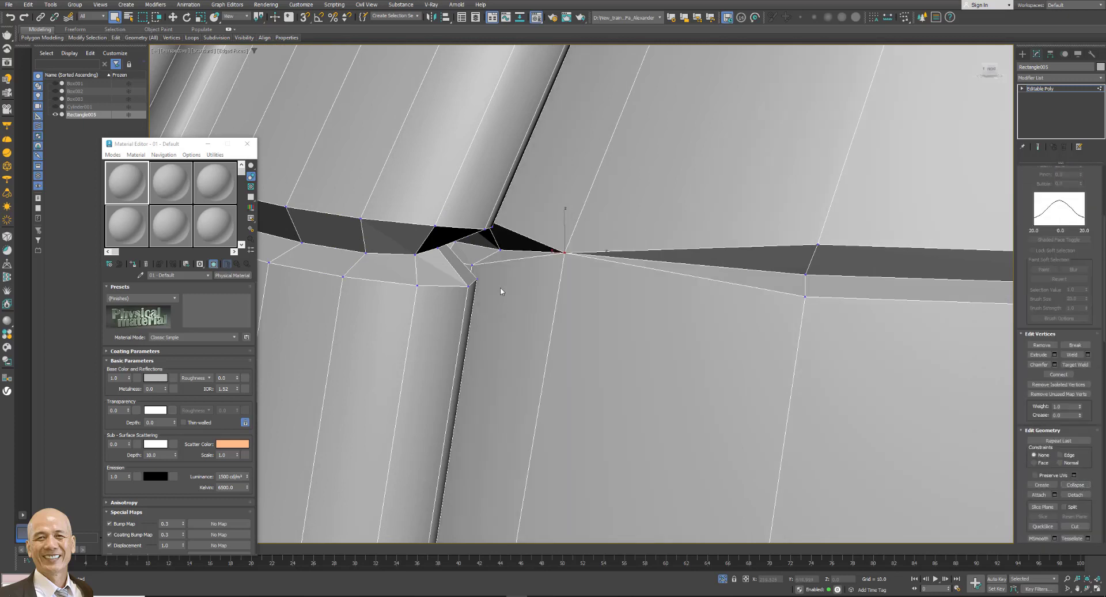
Collapse three more vertices across the gap to close it.
scroll(492, 240, up, 3)
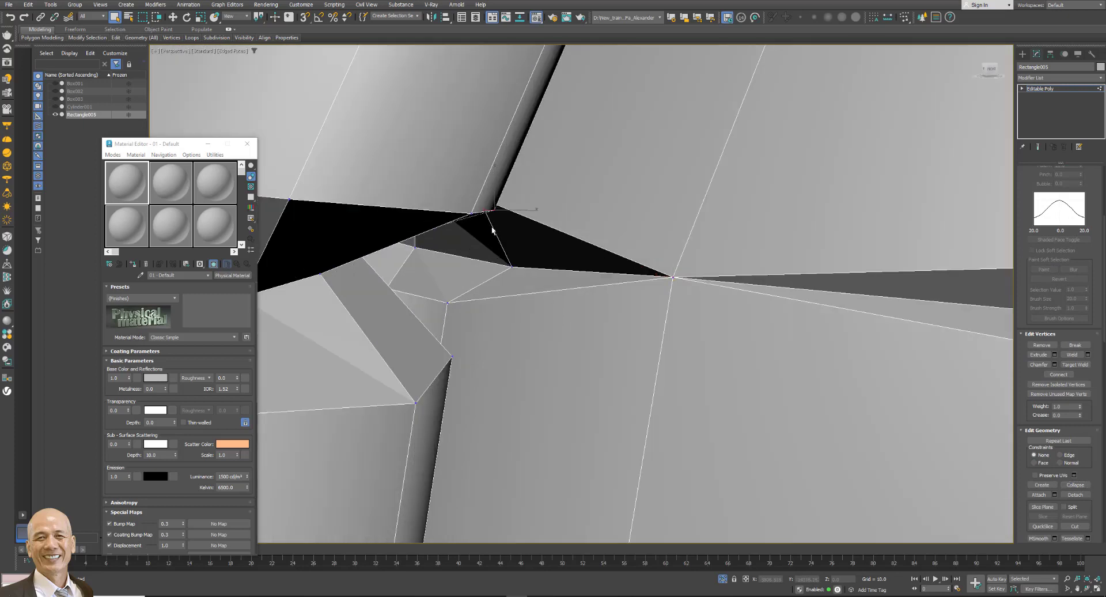
scroll(493, 237, up, 2)
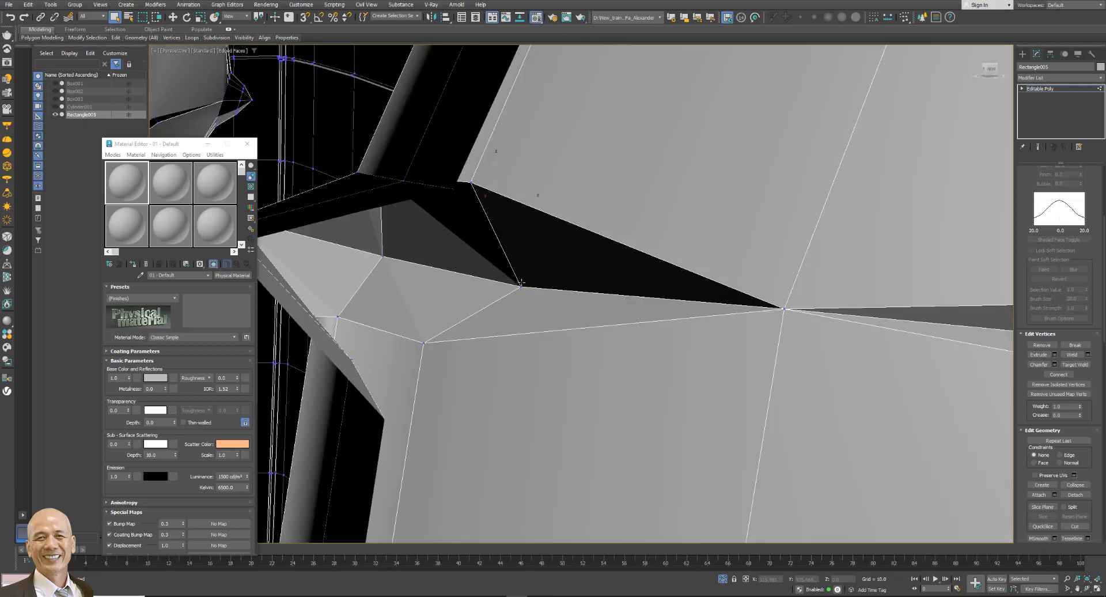
ctrl+click(424, 343)
ctrl+click(471, 182)
ctrl+click(521, 287)
click(1075, 484)
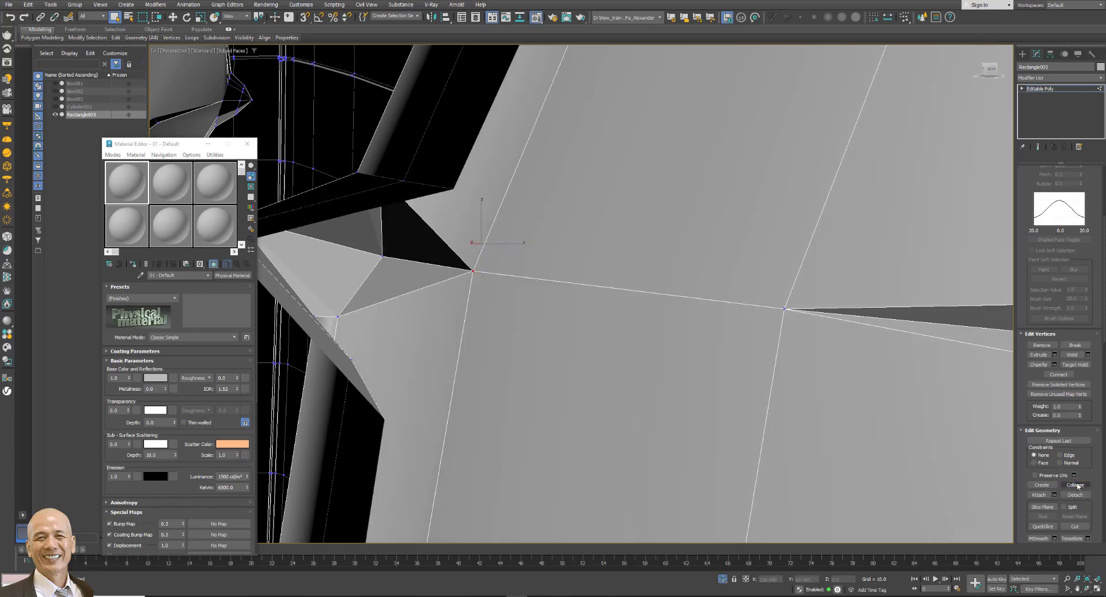
Collapse the vertices at the gap's right end.
scroll(767, 290, down, 2)
scroll(818, 293, down, 2)
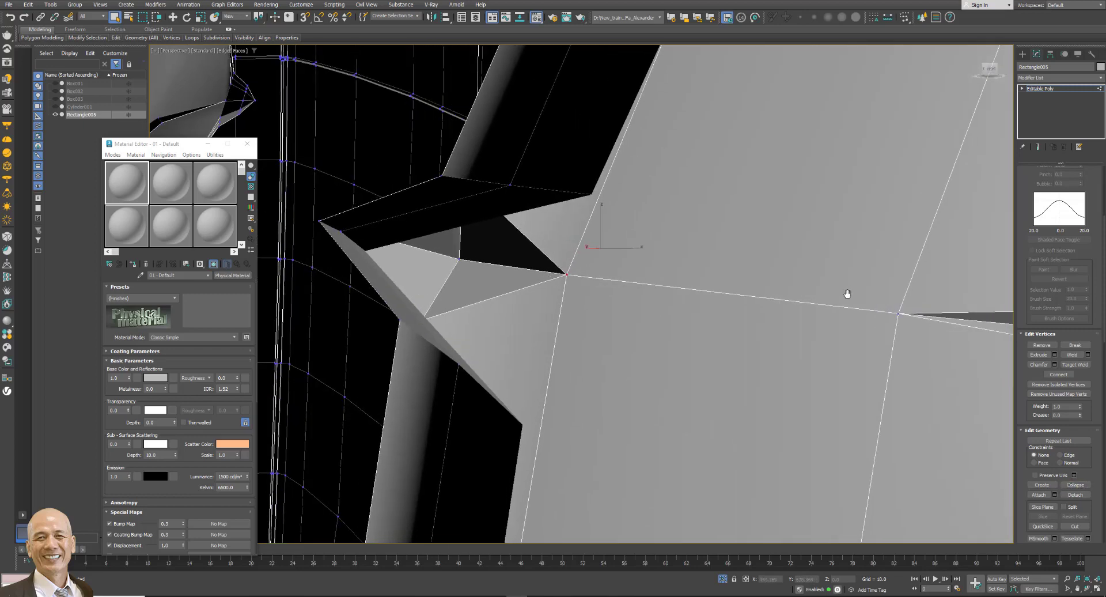
scroll(836, 288, down, 2)
alt+middle_drag(831, 295, 780, 287)
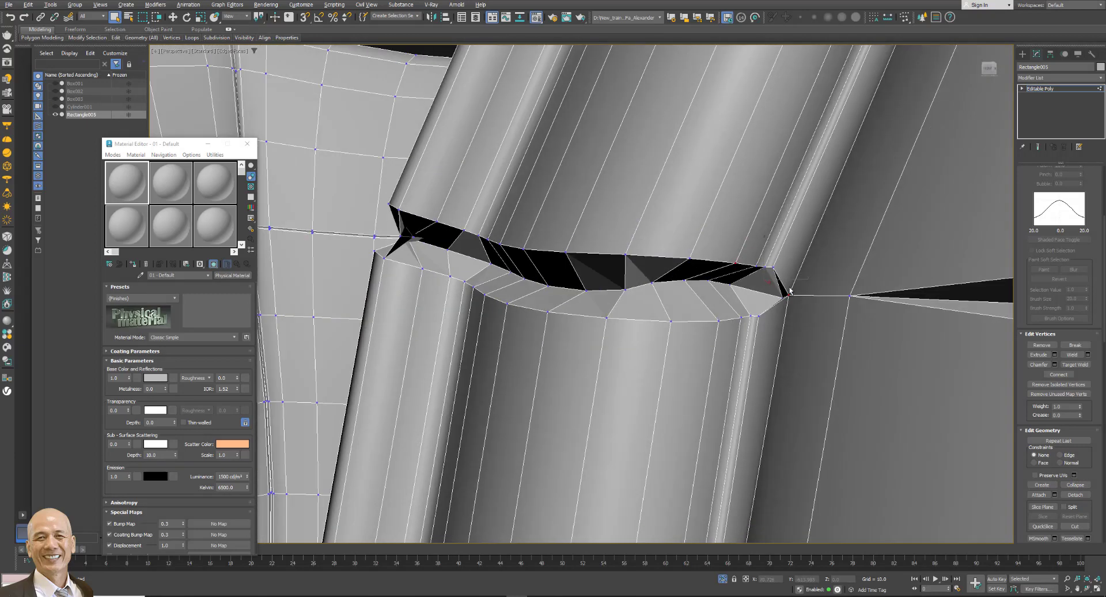
scroll(780, 287, up, 1)
scroll(784, 288, up, 2)
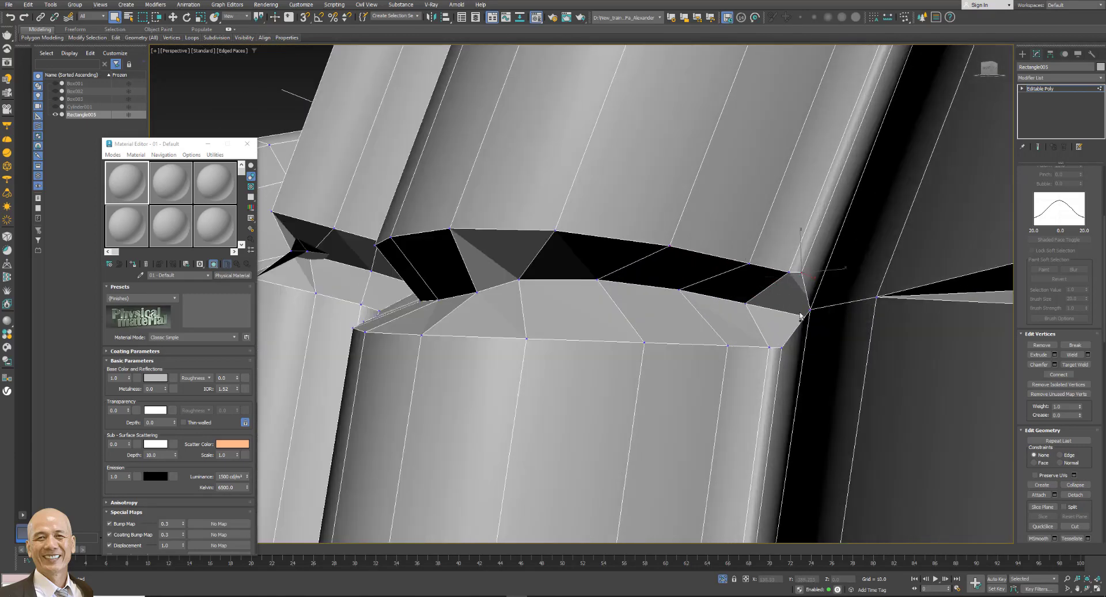
click(1077, 484)
Collapse the four corners of the dark quad to remove it.
click(789, 271)
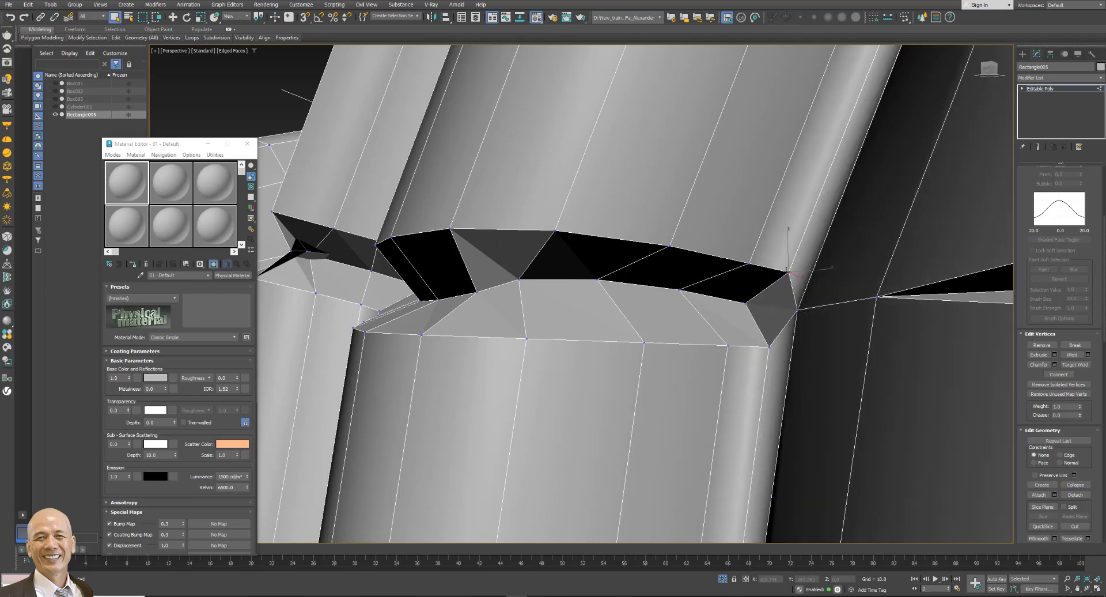
ctrl+click(746, 305)
mouse_move(766, 345)
alt+middle_down()
mouse_move(813, 338)
mouse_move(832, 358)
alt+middle_up()
click(787, 272)
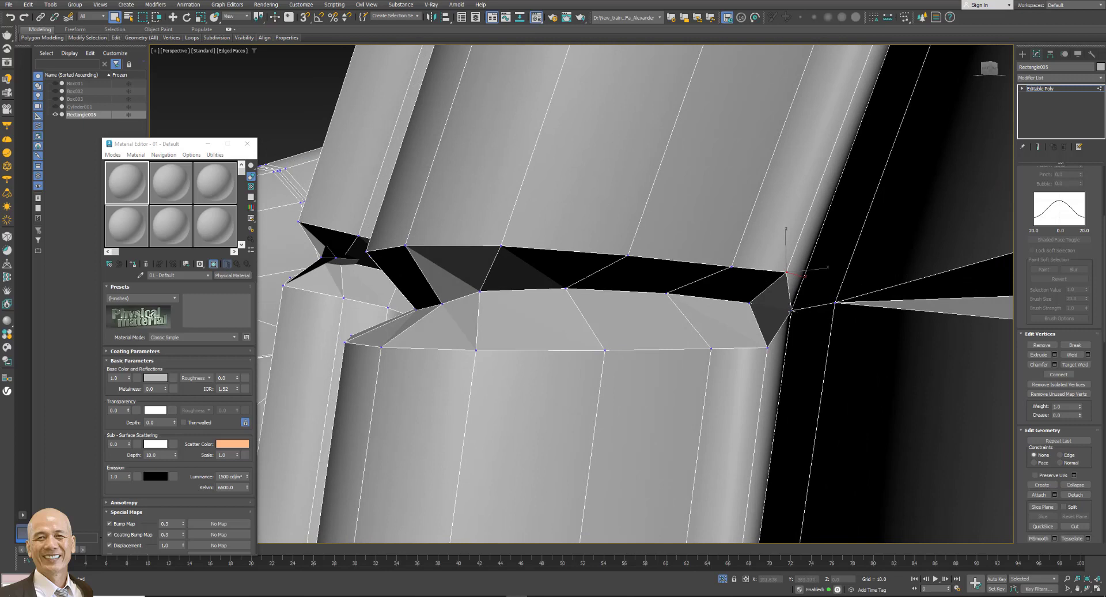
ctrl+click(791, 311)
ctrl+click(750, 302)
ctrl+click(768, 347)
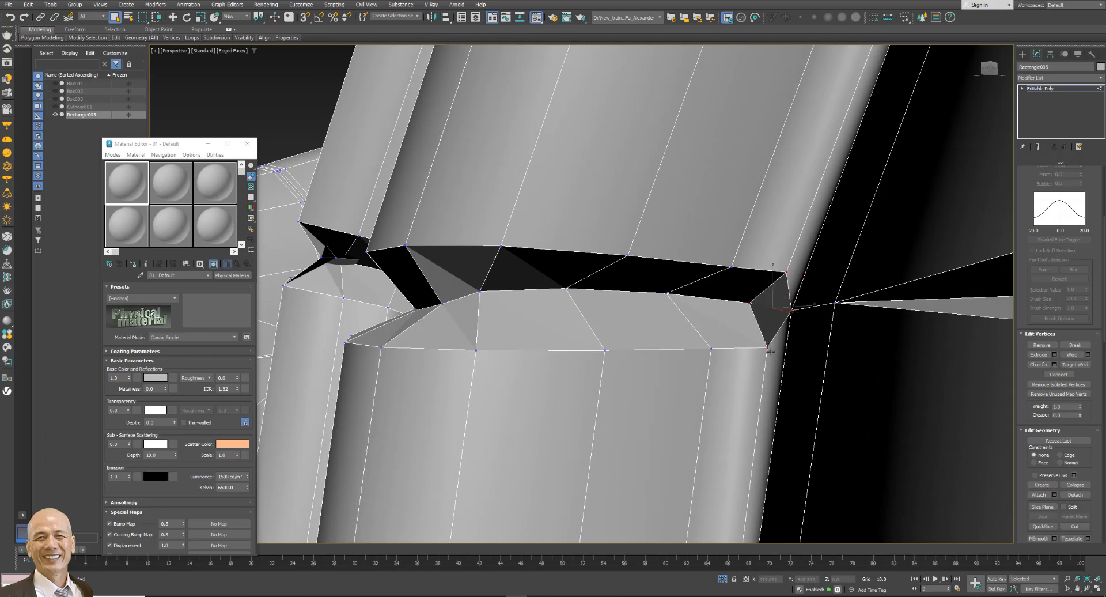
click(1075, 486)
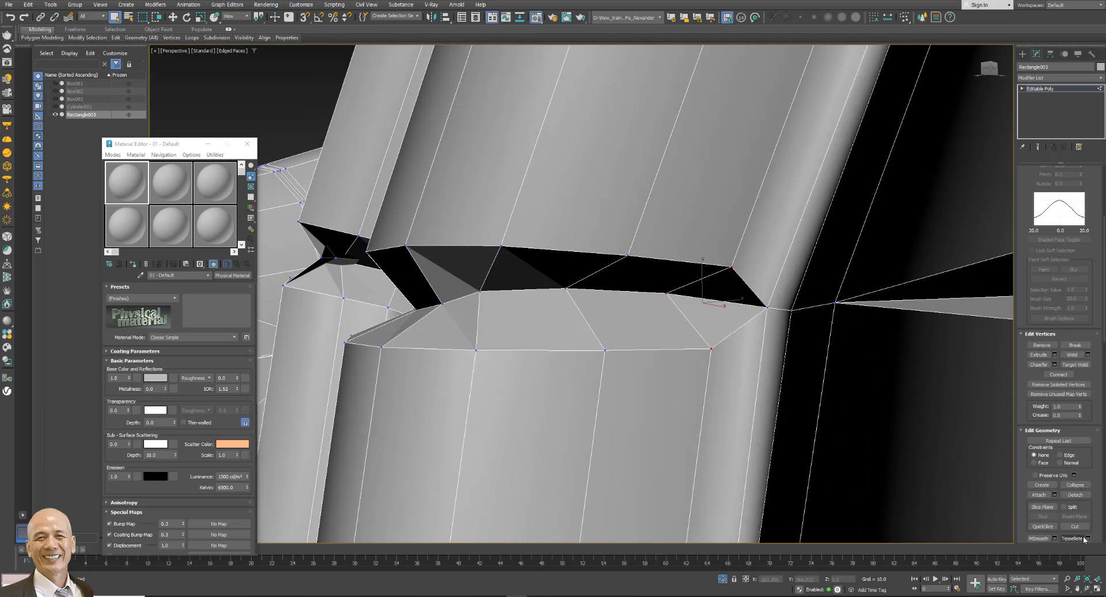
Collapse successive vertex pairs along the gap strip to narrow it.
alt+middle_drag(660, 321, 845, 436)
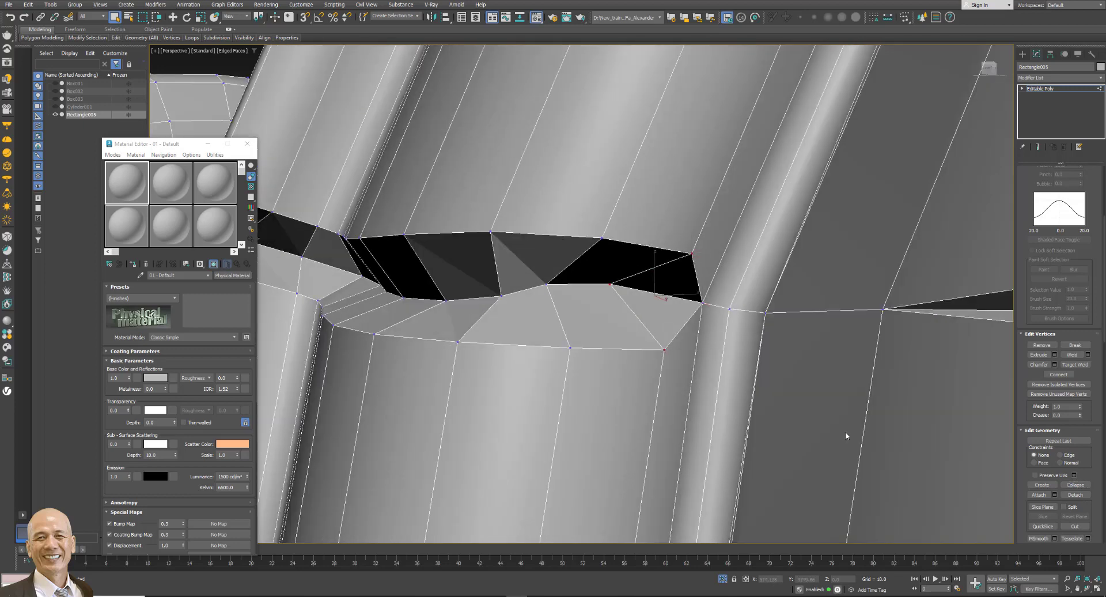
scroll(559, 259, up, 3)
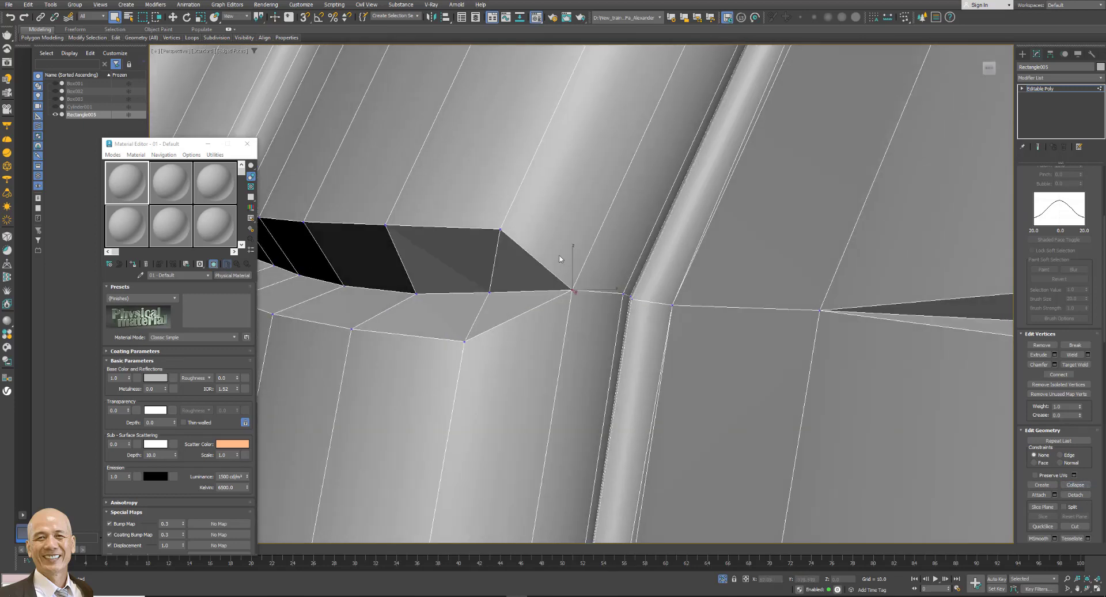
alt+middle_drag(559, 259, 840, 288)
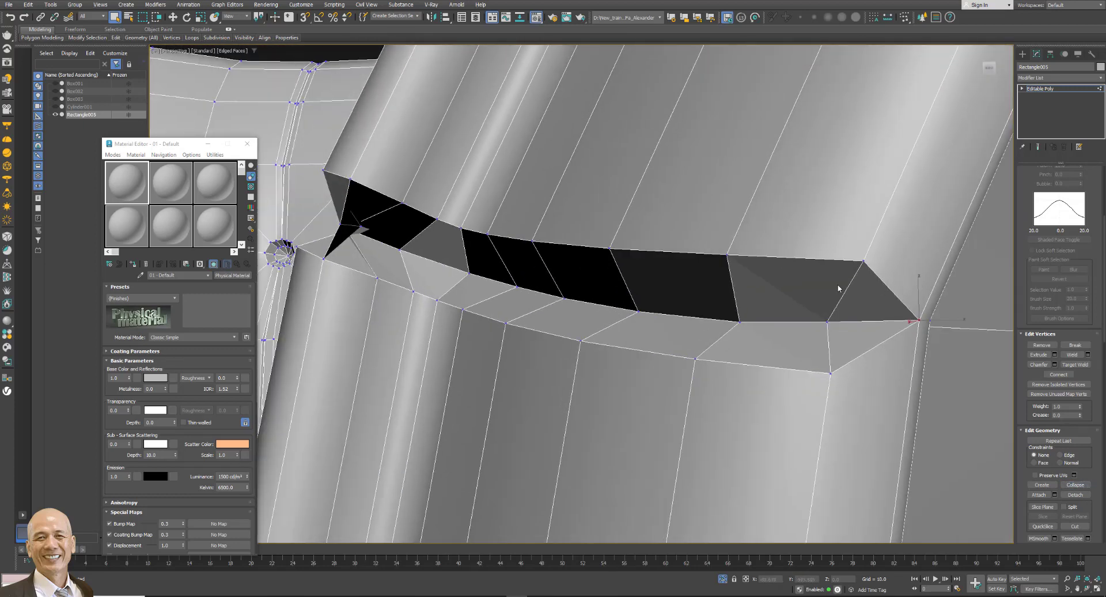
click(726, 254)
click(739, 321)
click(611, 249)
click(638, 311)
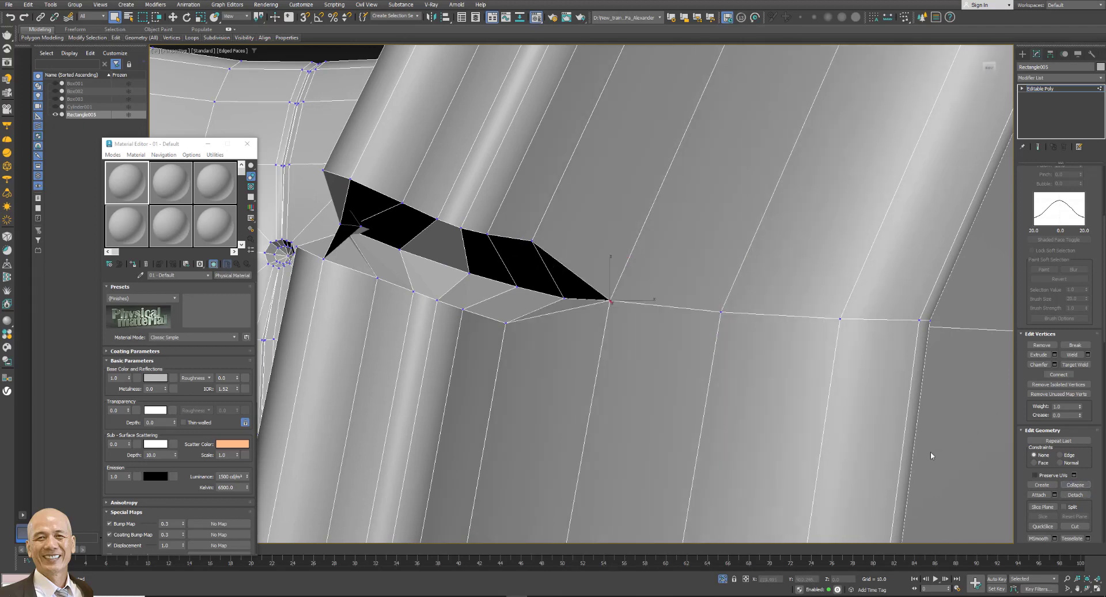
mouse_move(932, 456)
alt+middle_down()
mouse_move(777, 365)
mouse_move(753, 304)
alt+middle_up()
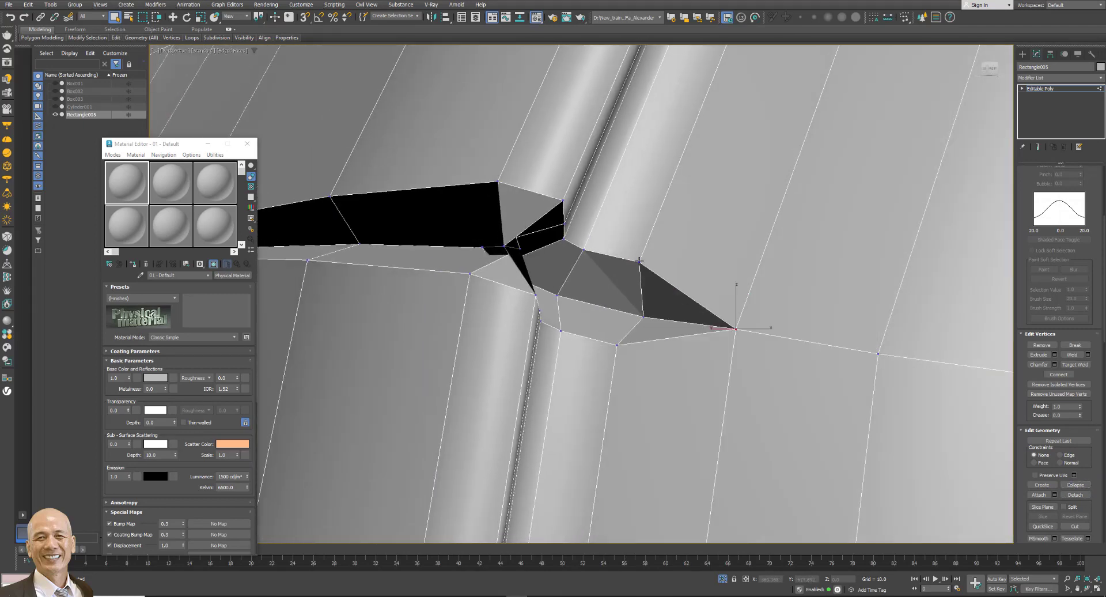
alt+middle_drag(640, 260, 681, 325)
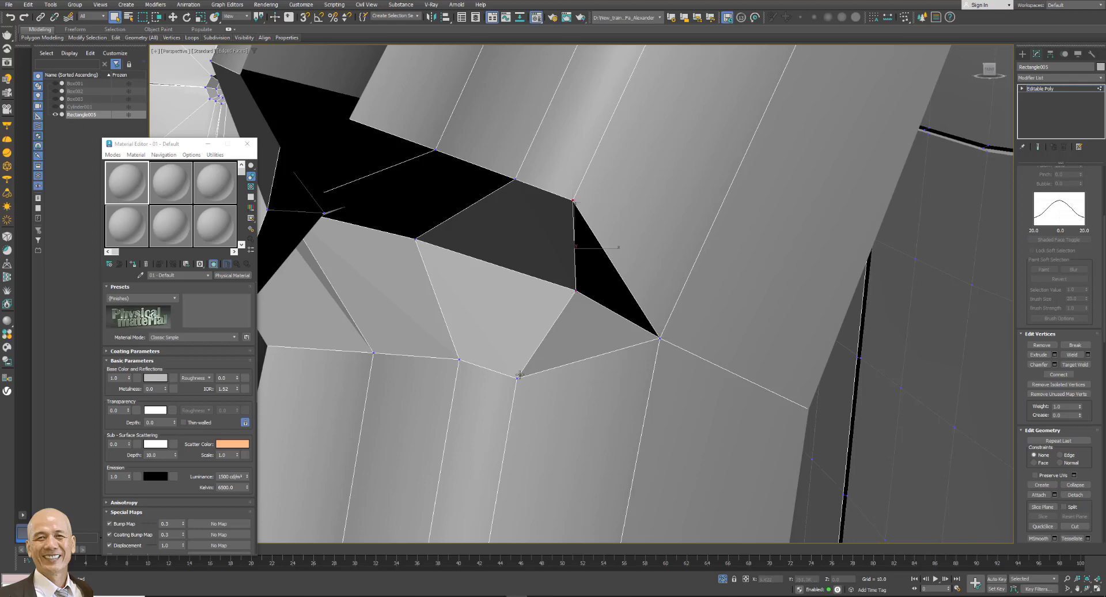
click(1082, 485)
click(1076, 485)
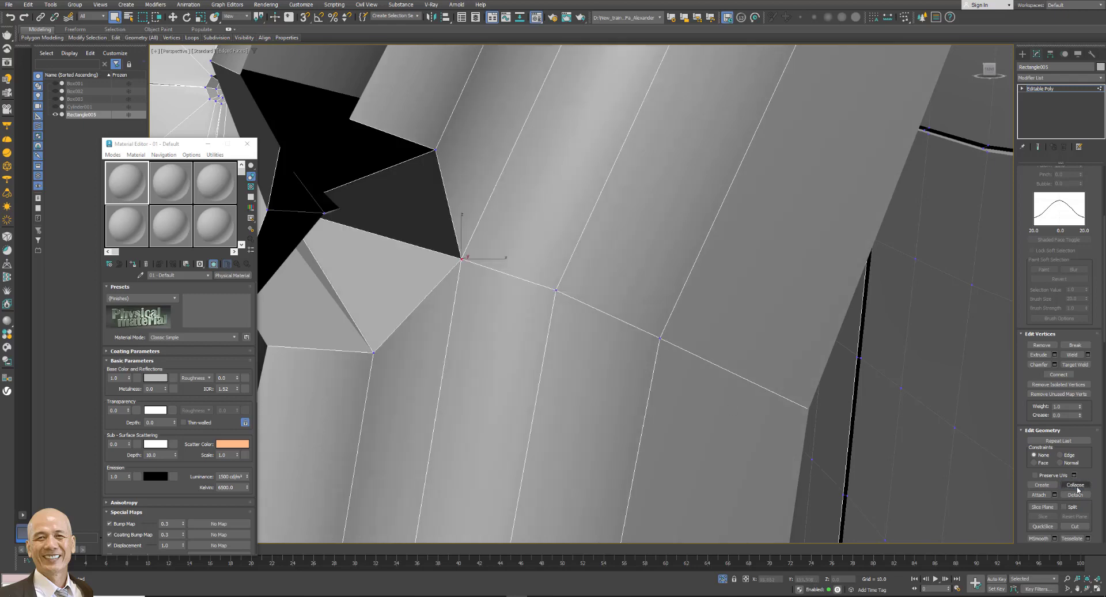
Move the star-shaped hole's edge vertices inward to shrink it.
alt+middle_drag(646, 277, 845, 337)
key(w)
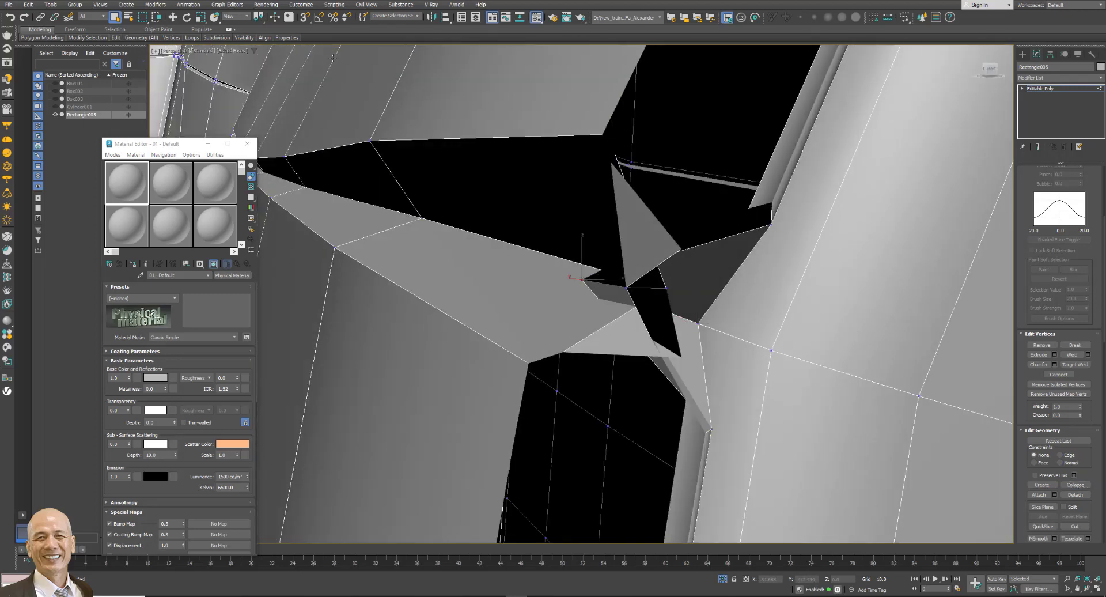
alt+middle_drag(606, 293, 742, 280)
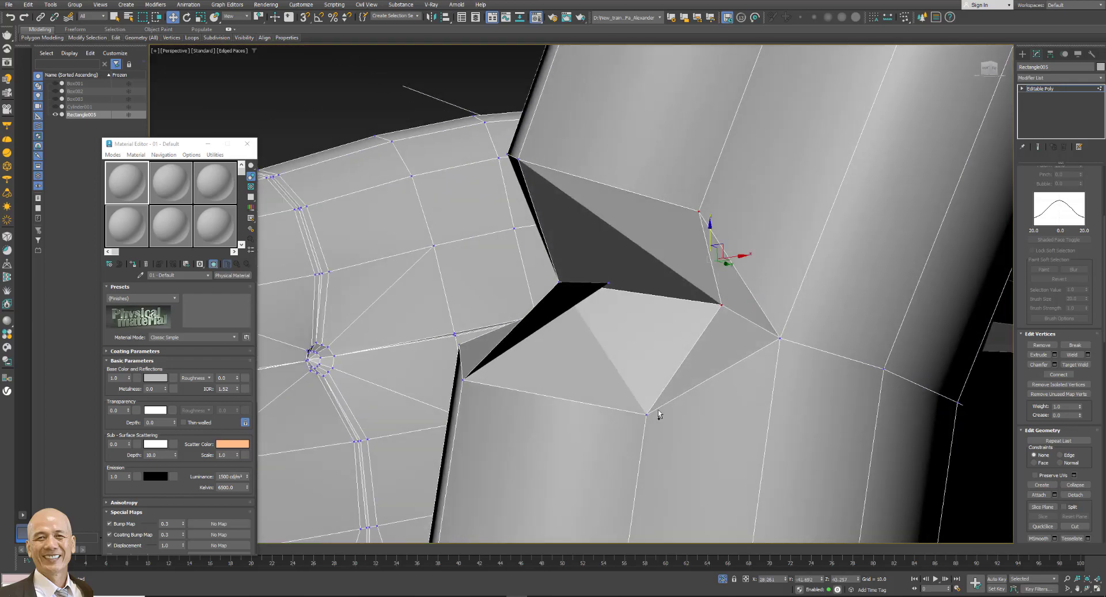
alt+middle_drag(692, 305, 657, 276)
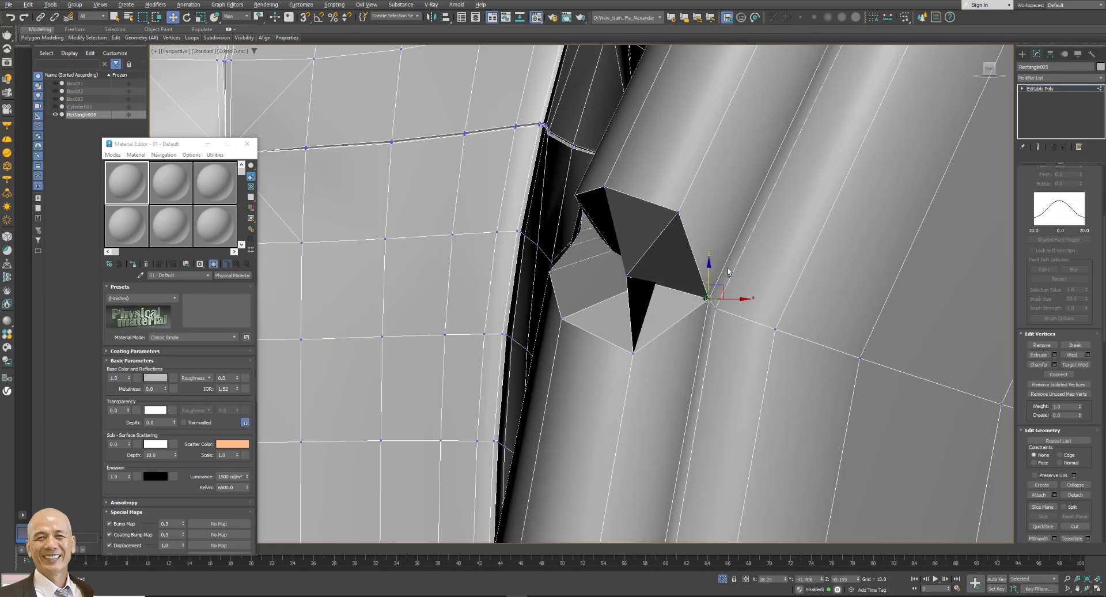
drag(657, 277, 691, 279)
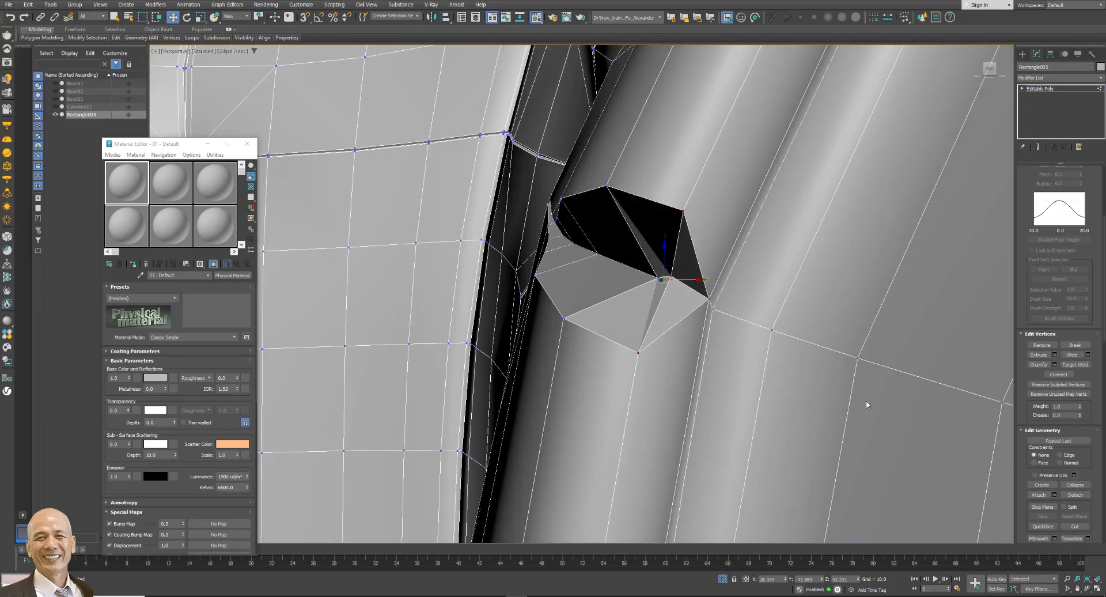
alt+middle_drag(864, 402, 722, 311)
drag(661, 248, 605, 253)
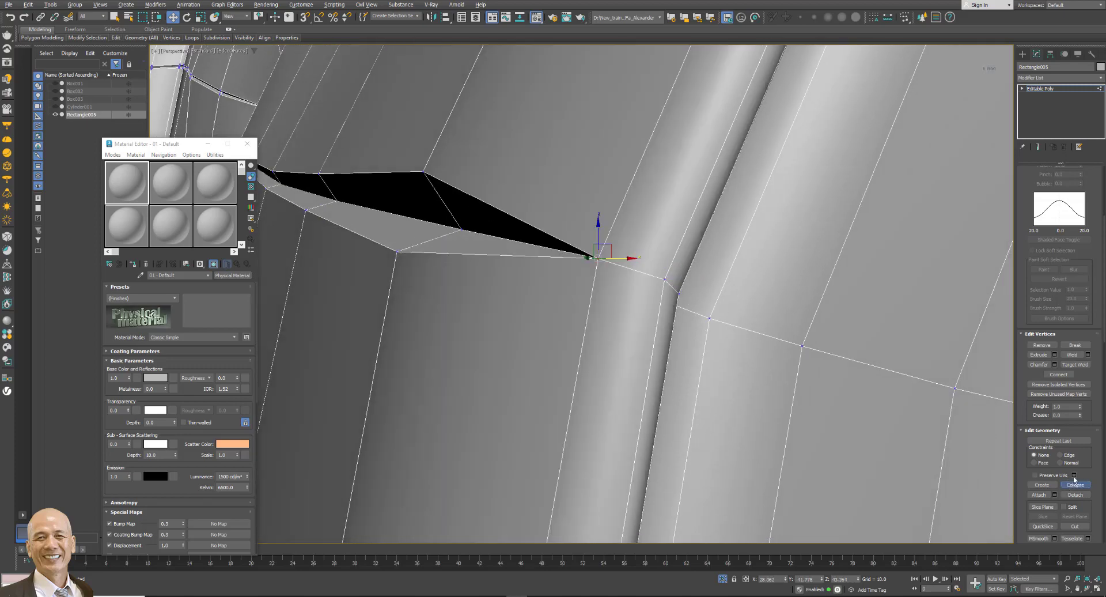
mouse_move(605, 254)
alt+middle_down()
mouse_move(667, 231)
mouse_move(887, 345)
mouse_move(622, 302)
alt+middle_up()
Move individual vertices on the seam band to close the gap.
click(700, 257)
mouse_move(700, 257)
alt+middle_down()
mouse_move(672, 228)
mouse_move(724, 318)
mouse_move(738, 223)
alt+middle_up()
click(714, 224)
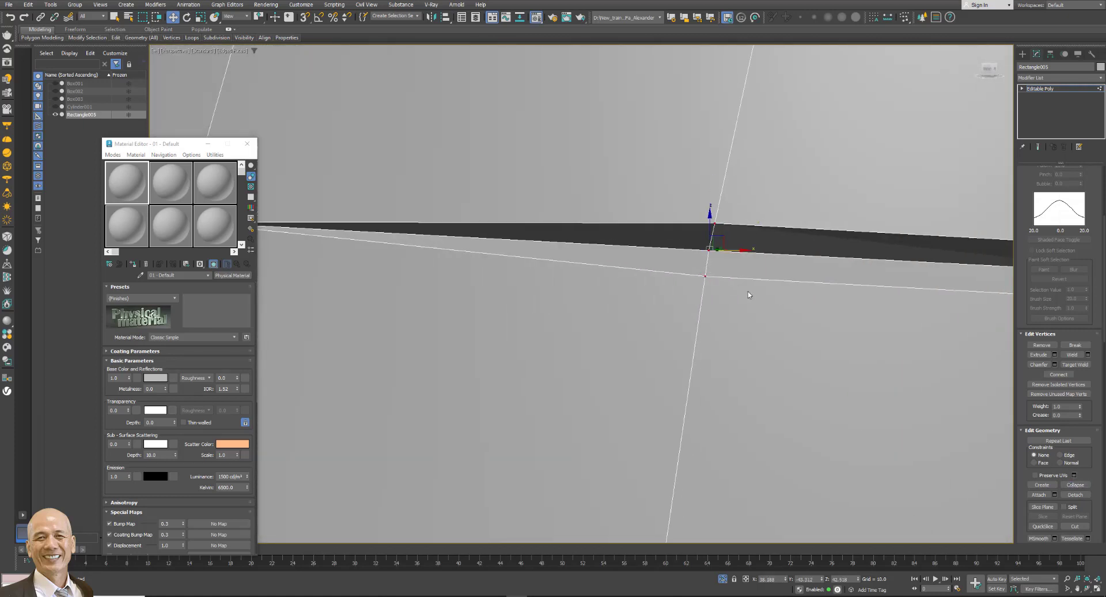
alt+middle_drag(749, 294, 579, 311)
click(692, 212)
drag(695, 212, 697, 231)
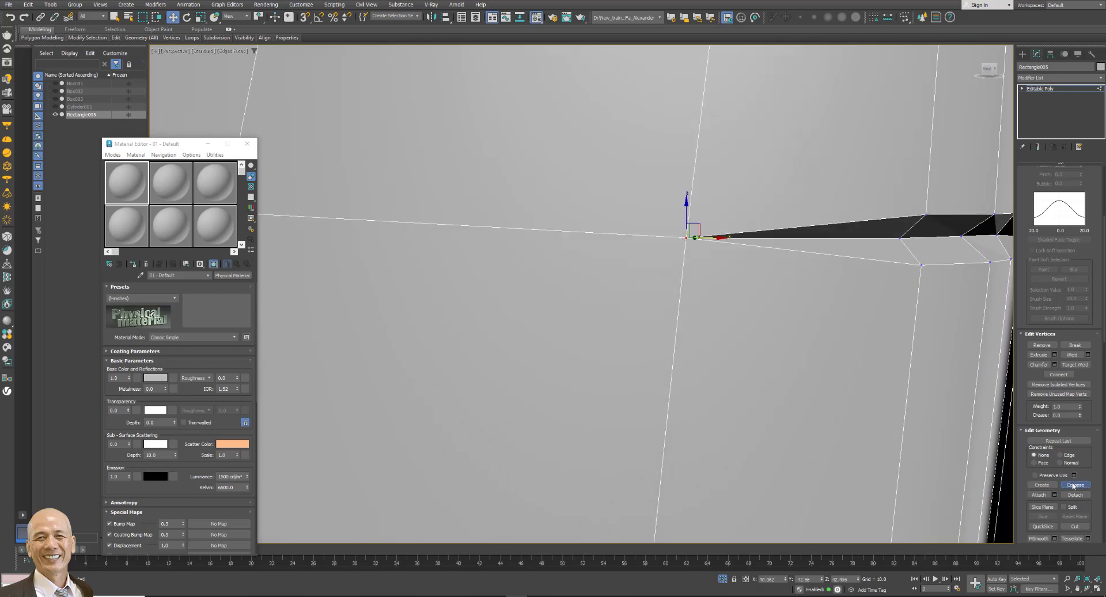
alt+middle_drag(697, 230, 334, 240)
click(555, 244)
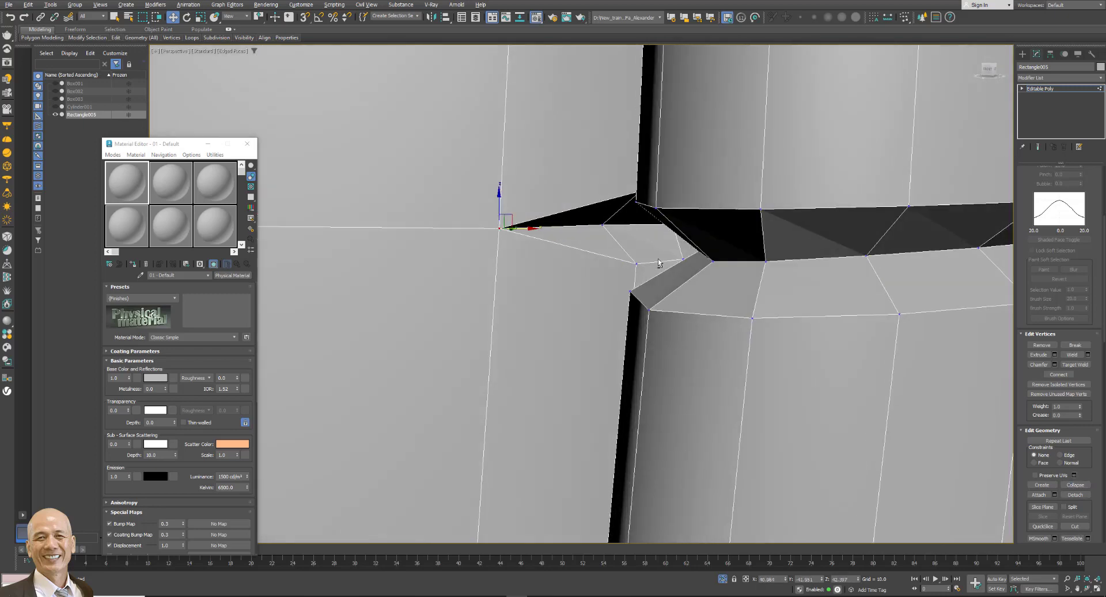
alt+middle_drag(576, 242, 590, 192)
click(590, 191)
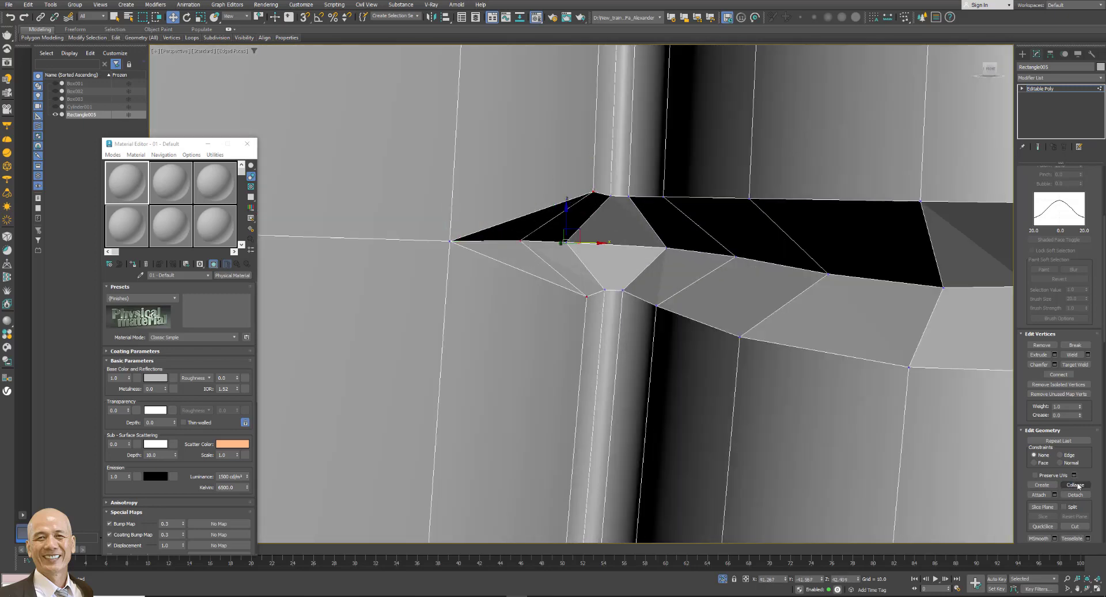
drag(590, 191, 610, 178)
Select vertices along the band at the gap's edges.
mouse_move(610, 178)
alt+middle_down()
mouse_move(602, 288)
mouse_move(600, 242)
alt+middle_up()
click(599, 223)
click(636, 202)
click(669, 249)
mouse_move(668, 249)
alt+middle_down()
mouse_move(721, 308)
mouse_move(709, 311)
alt+middle_up()
click(772, 291)
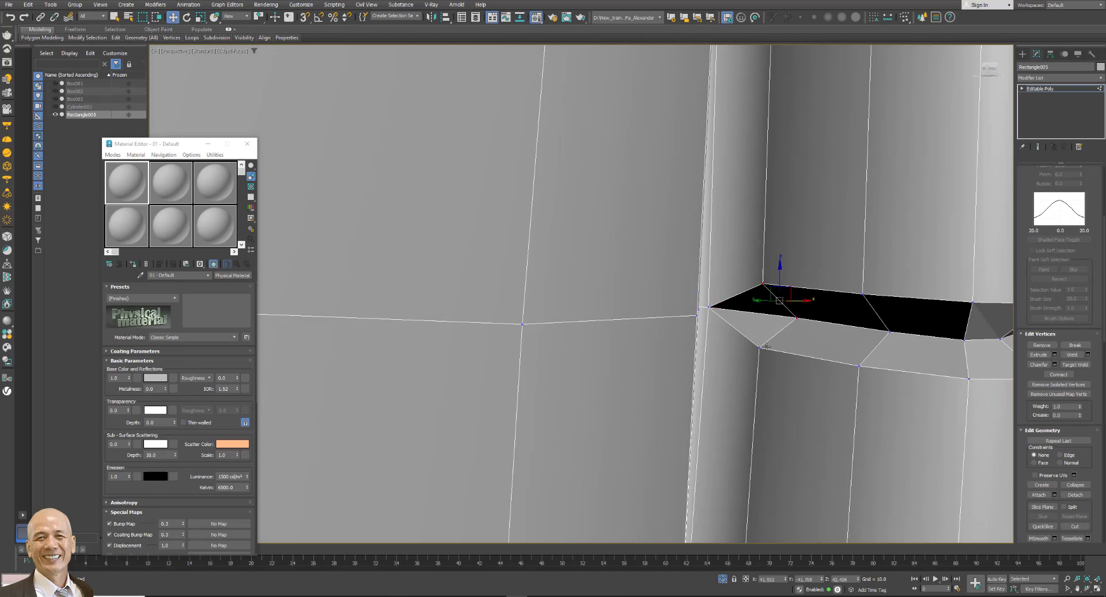
click(973, 301)
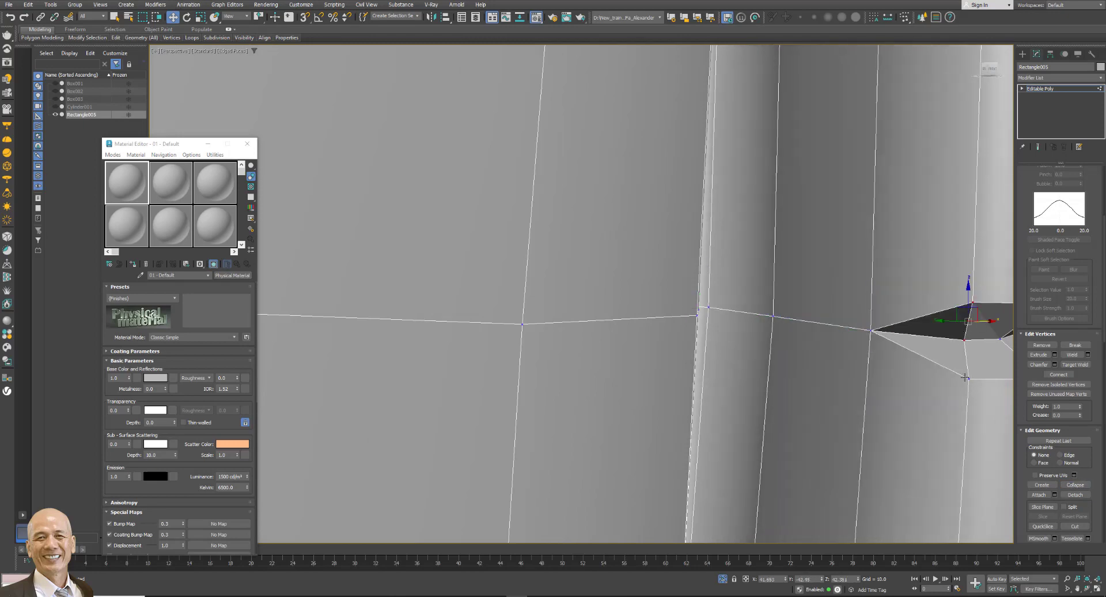
mouse_move(973, 301)
alt+middle_down()
mouse_move(677, 403)
mouse_move(641, 298)
alt+middle_up()
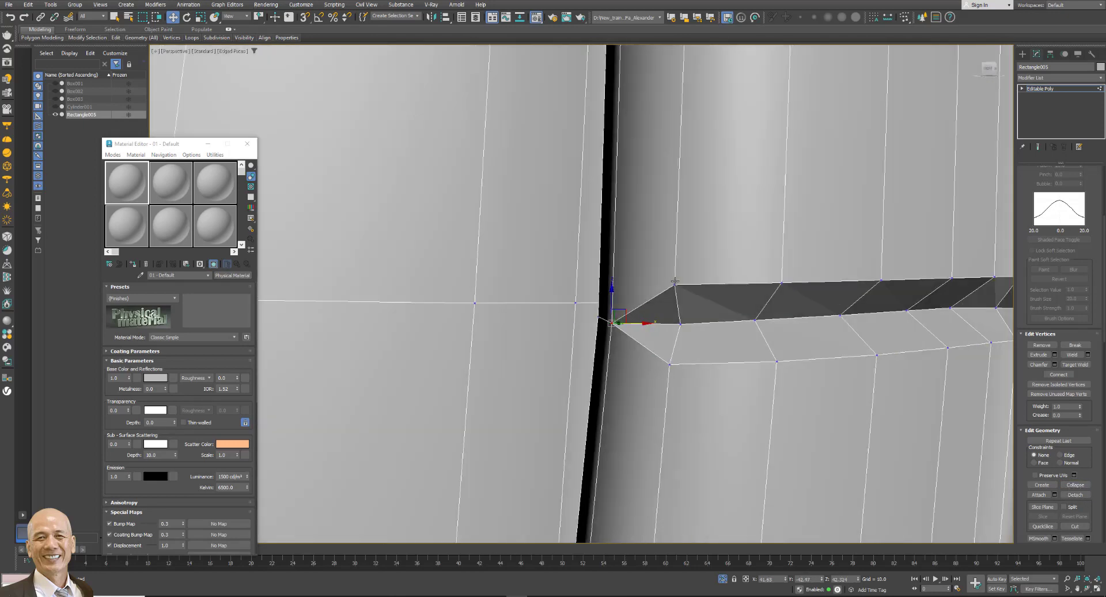
Collapse a seam vertex pair and select the next vertices along the band.
click(681, 324)
key(BackSpace)
click(781, 283)
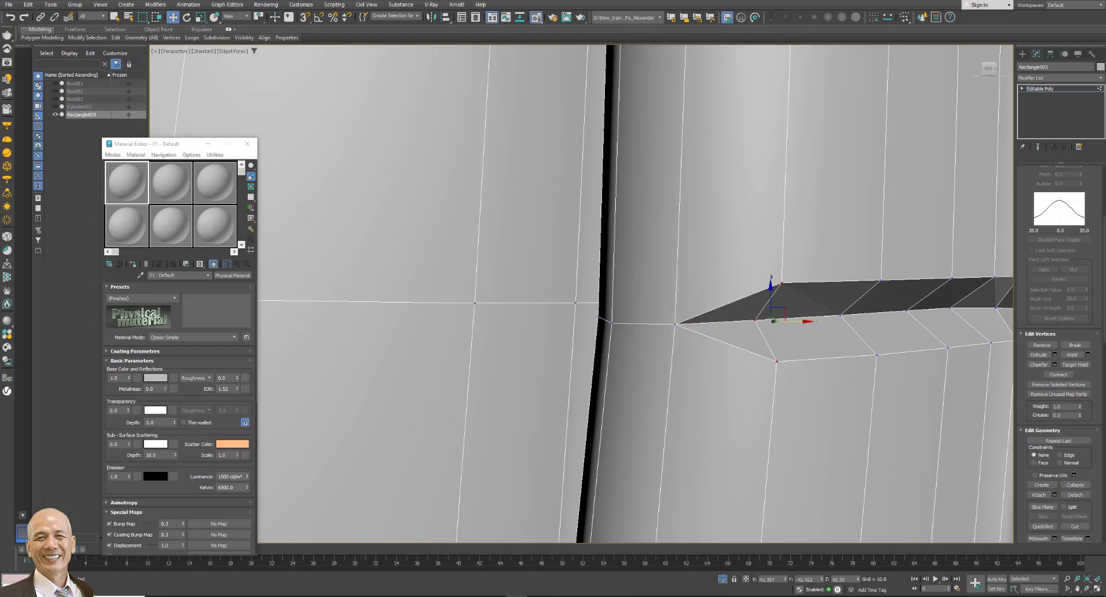
click(865, 288)
mouse_move(865, 289)
alt+middle_down()
mouse_move(814, 295)
mouse_move(747, 374)
mouse_move(744, 346)
mouse_move(797, 314)
alt+middle_up()
click(730, 373)
Collapse the two selected seam vertices into one.
scroll(798, 314, down, 5)
scroll(596, 355, up, 6)
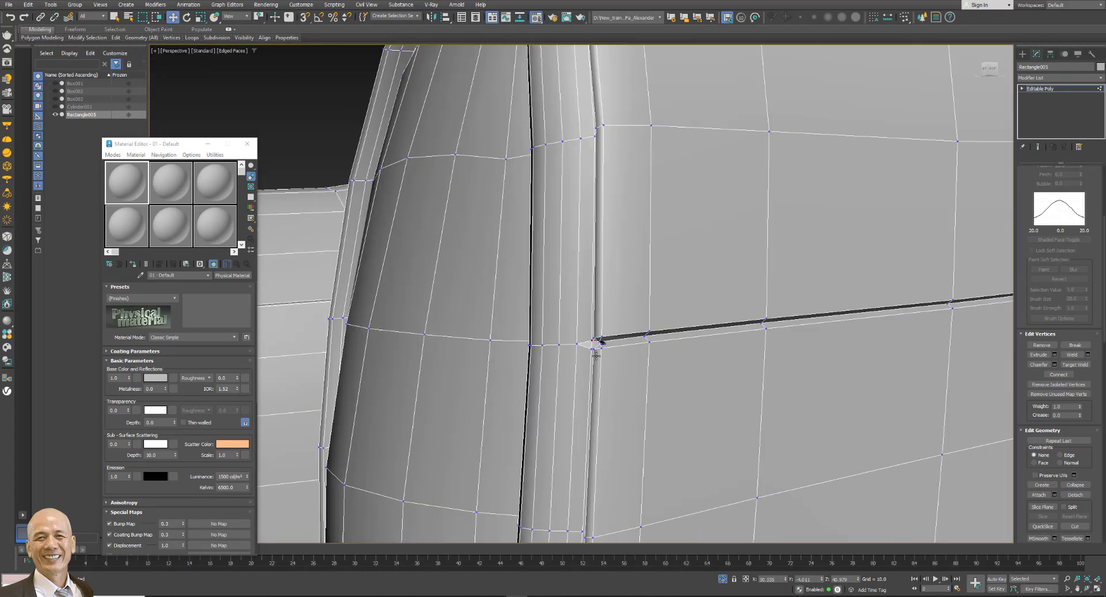
scroll(596, 355, up, 4)
click(1076, 485)
scroll(653, 264, up, 3)
mouse_move(653, 264)
alt+middle_down()
mouse_move(686, 254)
mouse_move(744, 299)
alt+middle_up()
Shift the vertex beside the black flap left to shrink the flap.
click(751, 303)
drag(783, 303, 748, 306)
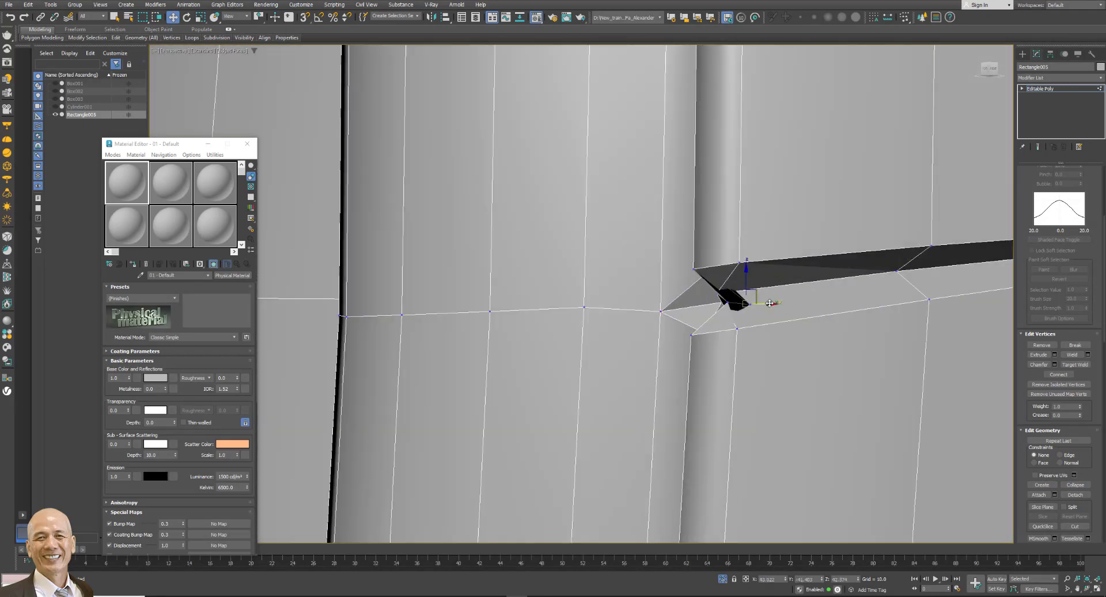
scroll(778, 305, up, 3)
alt+middle_drag(778, 299, 699, 248)
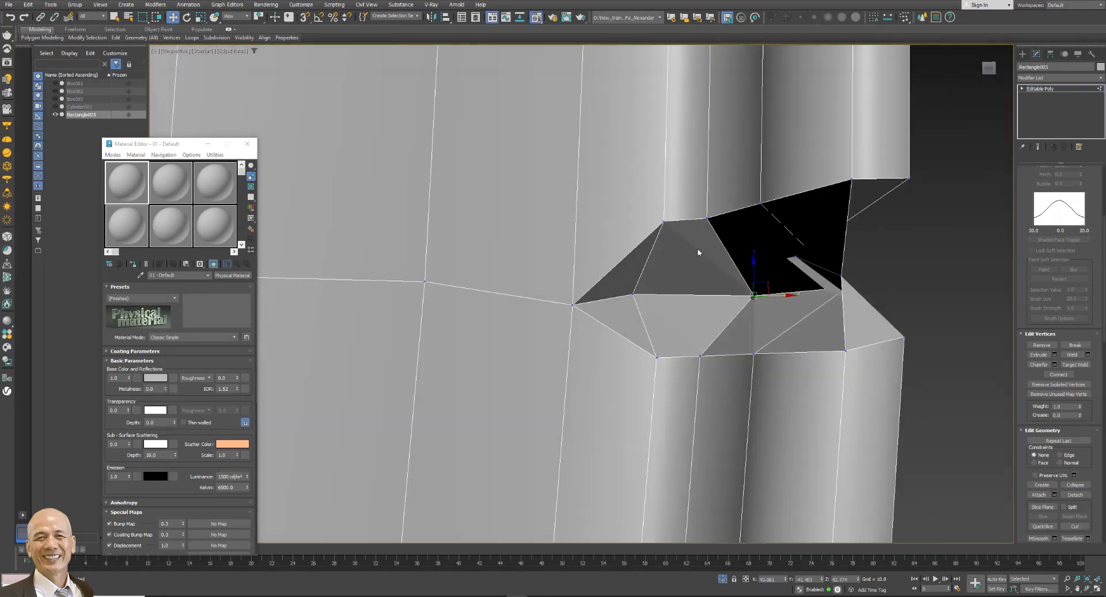
Collapse the three vertices around the gap into one.
ctrl+click(634, 295)
ctrl+click(657, 357)
click(1076, 486)
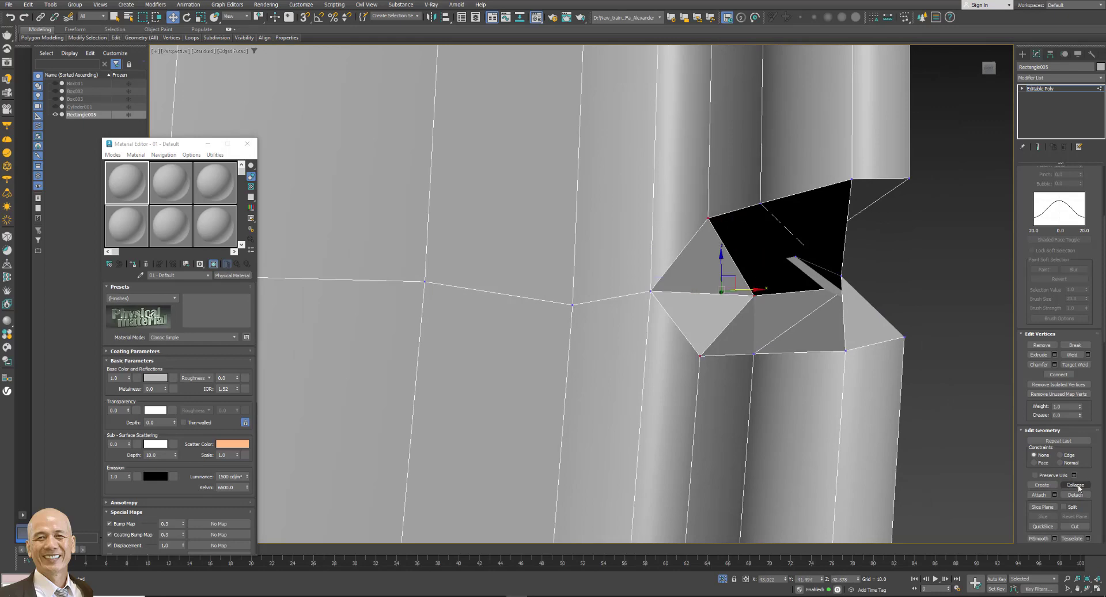
alt+middle_drag(945, 346, 904, 305)
Move the hole's corner vertex inward and merge the vertices around it.
click(872, 282)
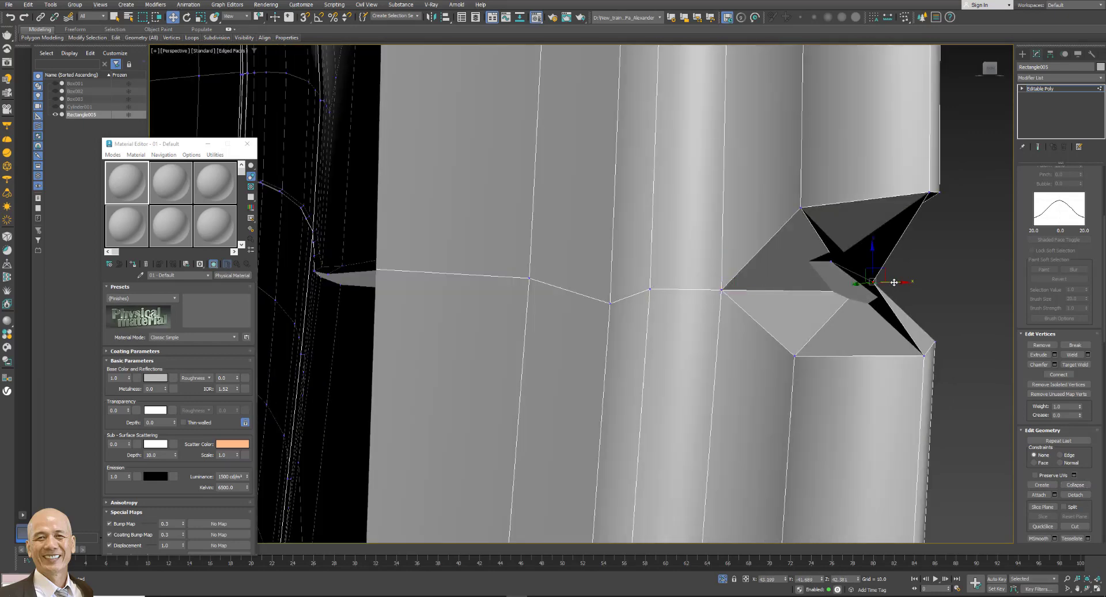
scroll(891, 288, up, 3)
scroll(890, 287, up, 3)
mouse_move(890, 288)
alt+middle_down()
mouse_move(927, 233)
mouse_move(832, 295)
alt+middle_up()
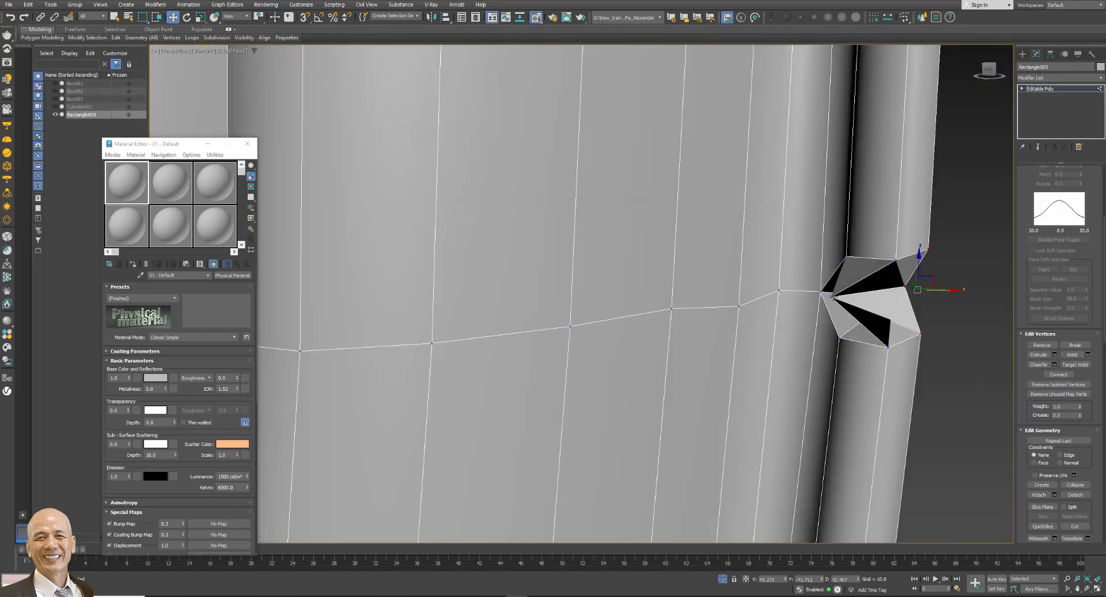
drag(916, 290, 891, 296)
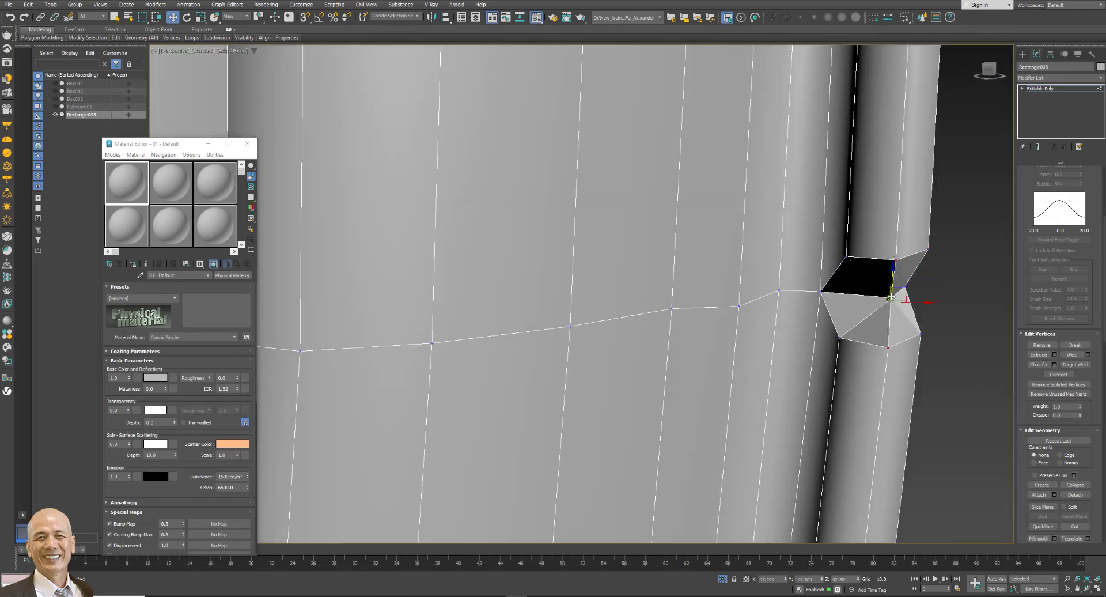
key(ctrl+alt+c)
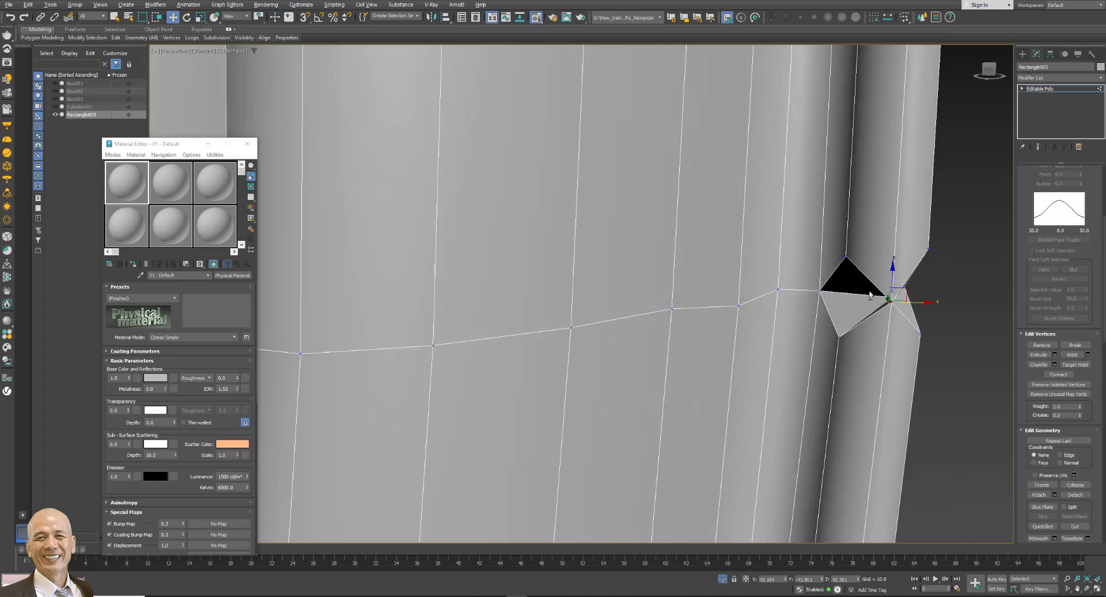
Collapse the hole's top, bottom and corner vertices to close the hole.
alt+middle_drag(851, 279, 885, 285)
ctrl+click(828, 262)
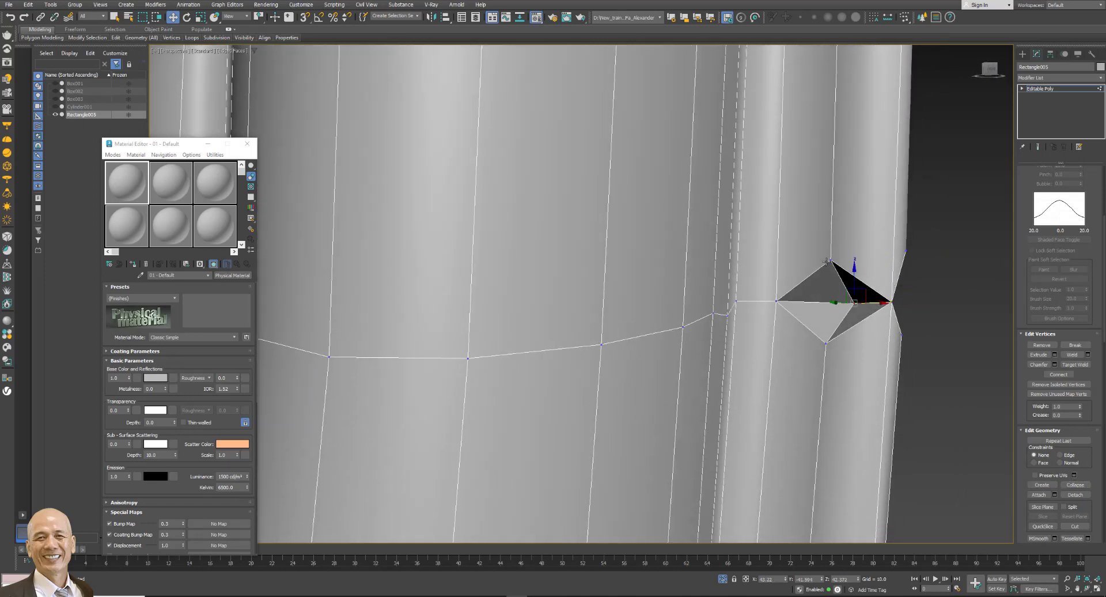
ctrl+click(827, 343)
click(1075, 484)
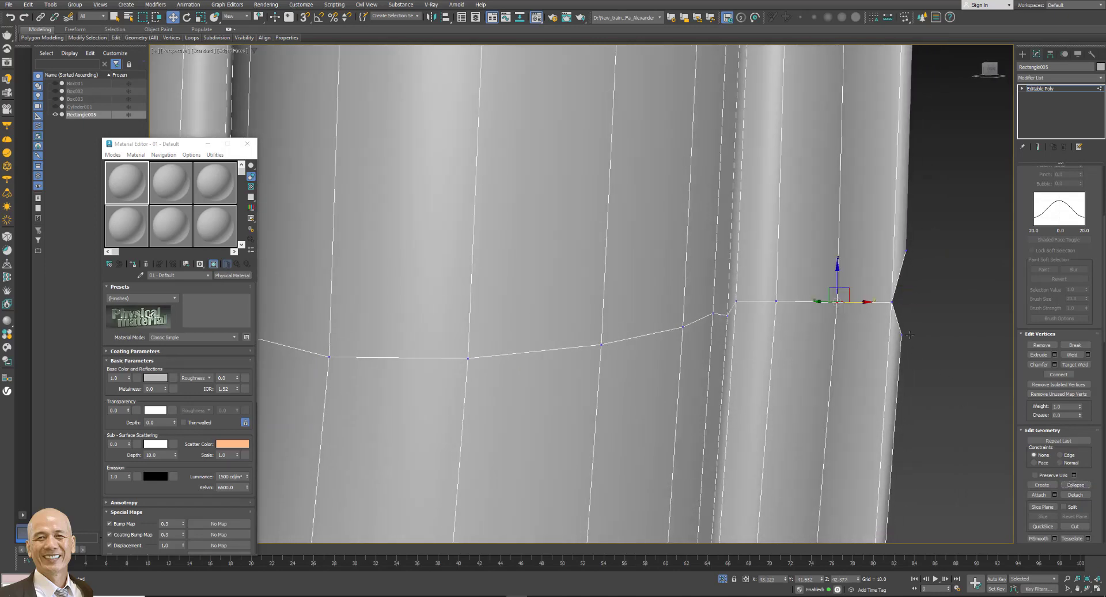
Collapse the upper and lower seam vertices into one to flatten the wedge.
mouse_move(908, 327)
alt+middle_down()
mouse_move(831, 324)
mouse_move(888, 295)
alt+middle_up()
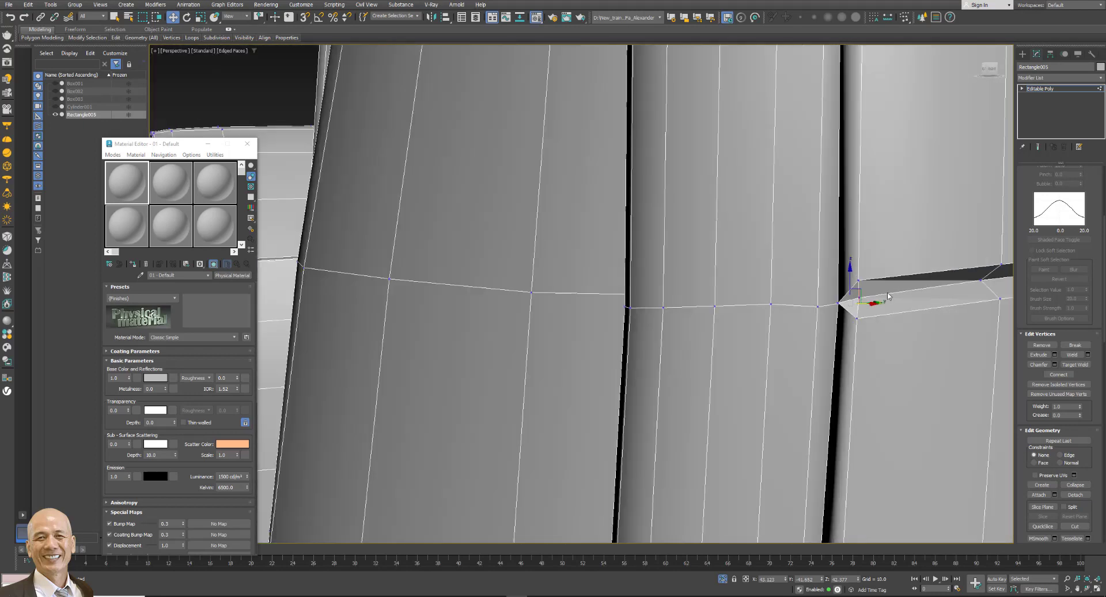
scroll(889, 293, down, 3)
scroll(924, 285, down, 1)
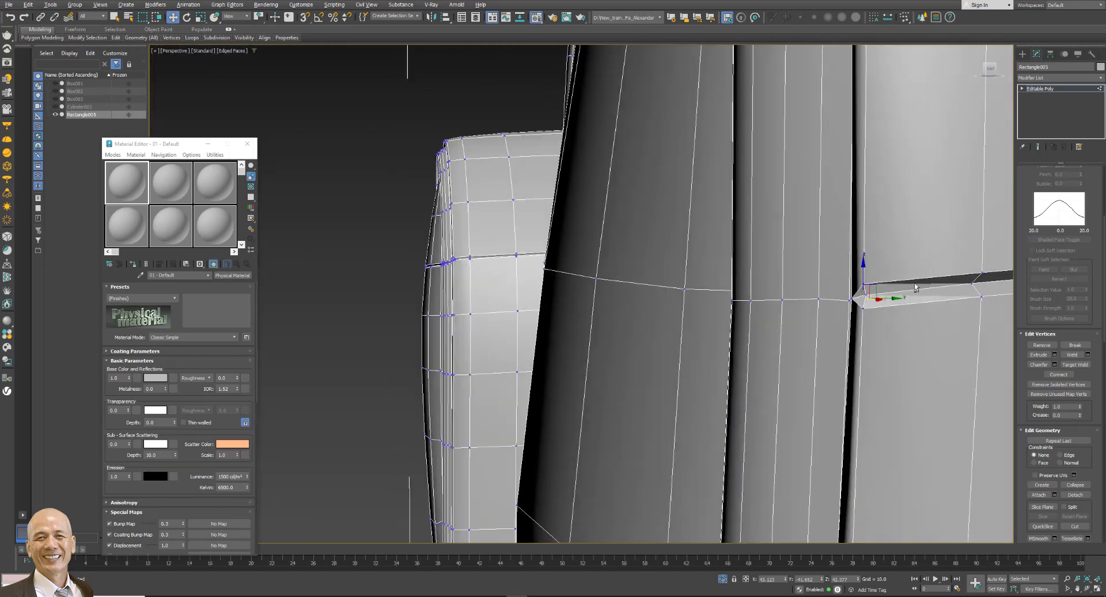
scroll(927, 285, up, 3)
scroll(937, 285, up, 3)
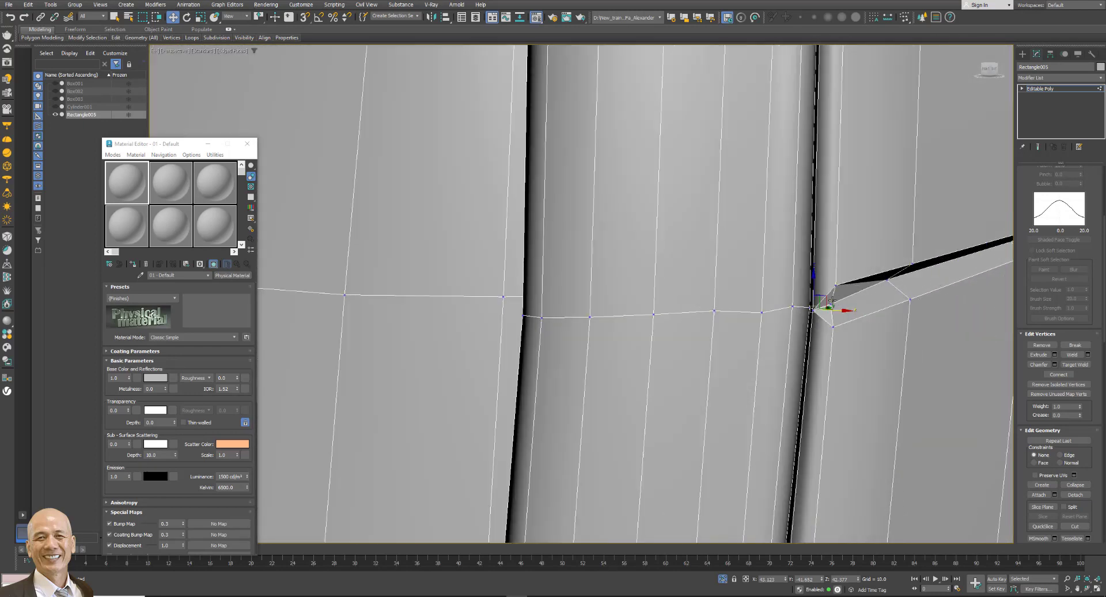
click(834, 327)
ctrl+click(834, 282)
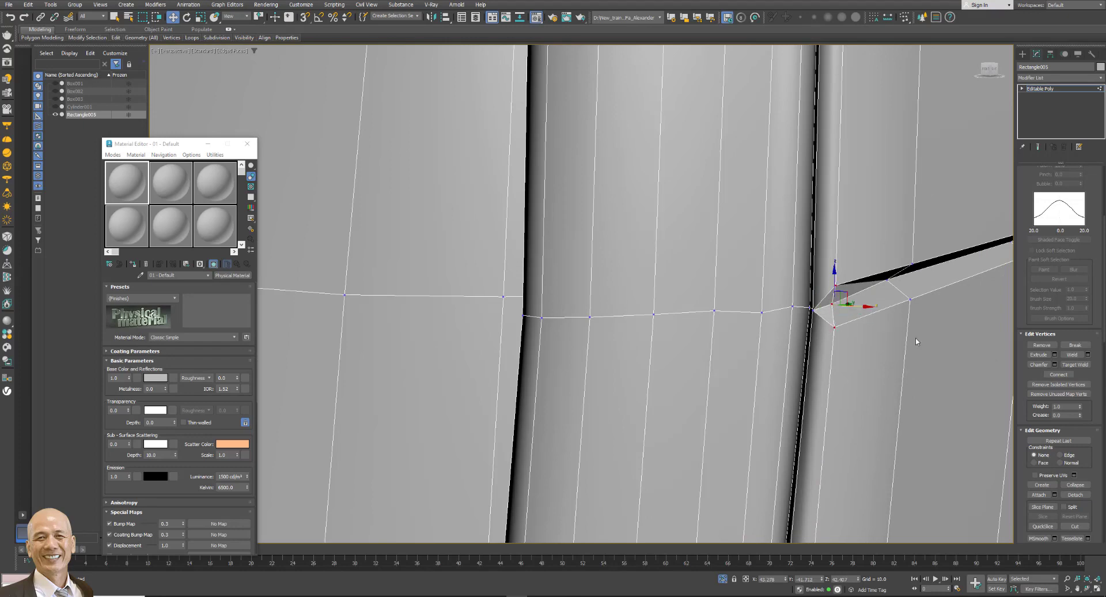
click(1070, 485)
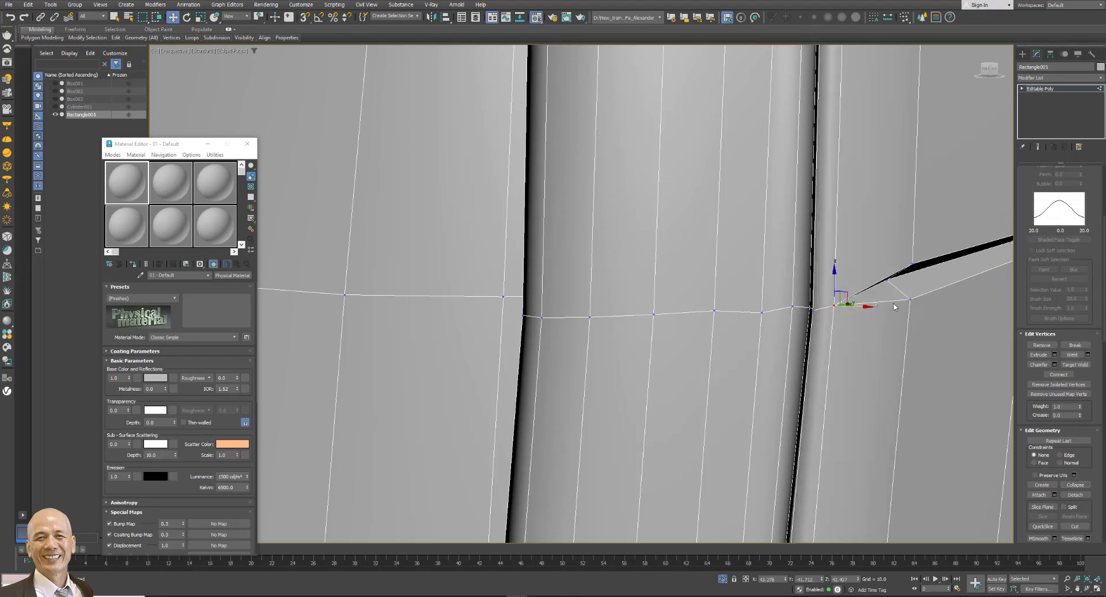
scroll(895, 307, down, 5)
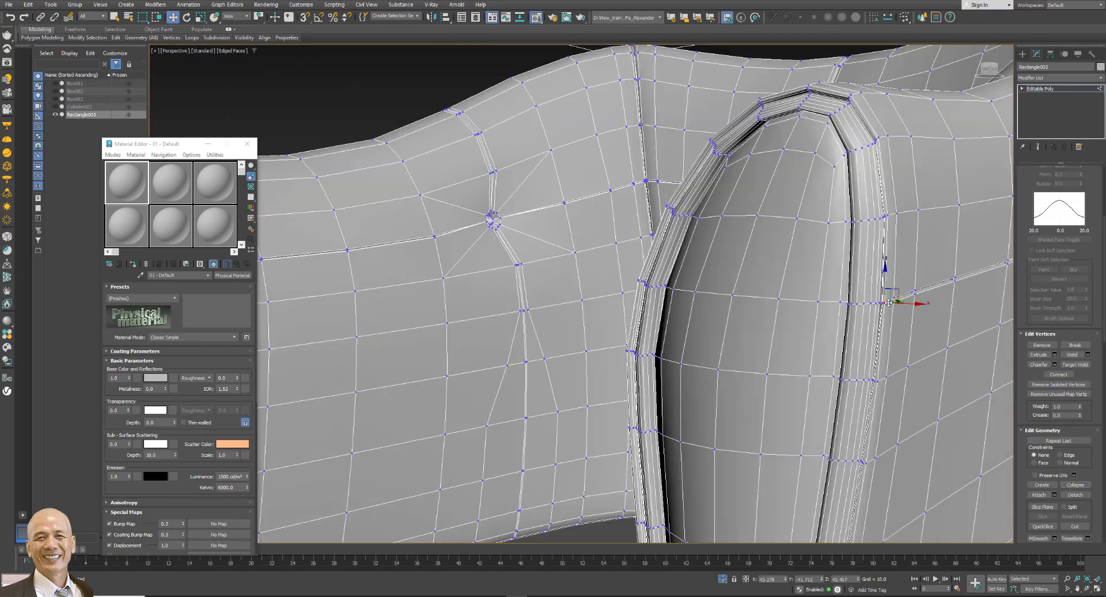
Exit Vertex level and zoom out to a front view of the whole shell.
click(1057, 90)
scroll(814, 264, down, 5)
mouse_move(749, 288)
alt+middle_down()
mouse_move(813, 264)
mouse_move(810, 226)
mouse_move(943, 117)
alt+middle_up()
scroll(814, 265, up, 2)
scroll(814, 264, down, 3)
scroll(813, 265, down, 3)
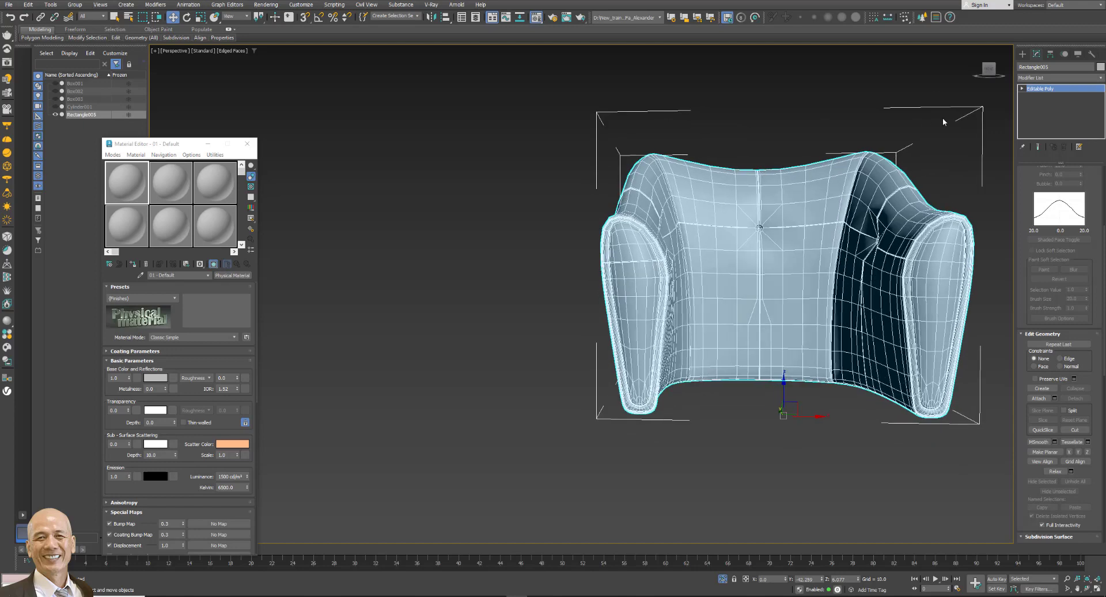
Switch Editable Poly to Polygon level and box-select the left armrest polygons.
click(1023, 88)
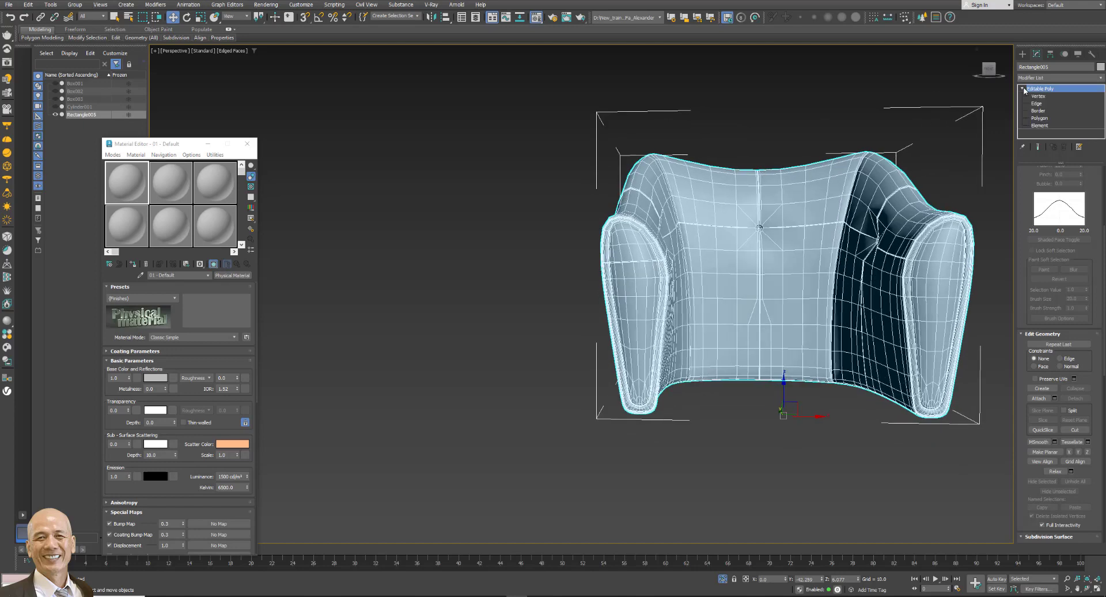
click(1046, 119)
drag(487, 79, 642, 302)
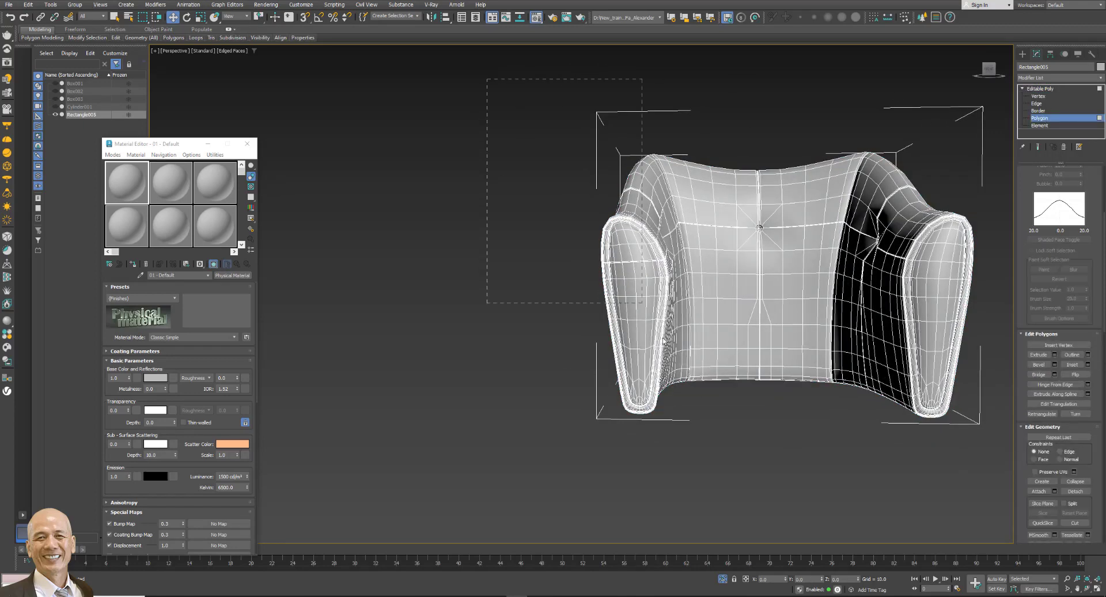
drag(748, 461, 753, 466)
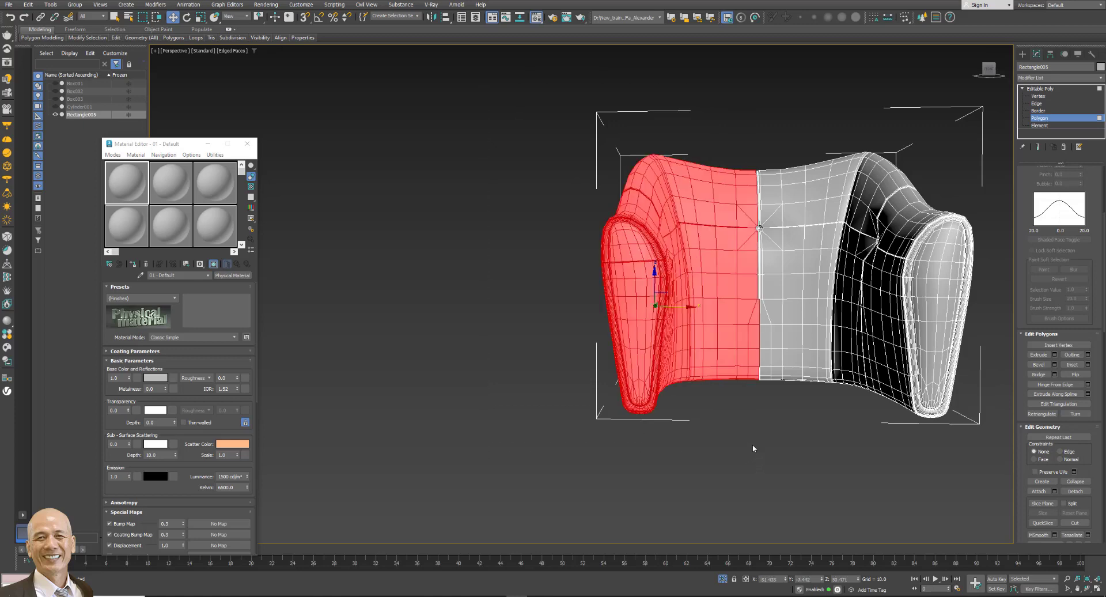
Delete the selected left-half polygons, then marquee-select the thin border faces along the cut.
scroll(775, 197, up, 4)
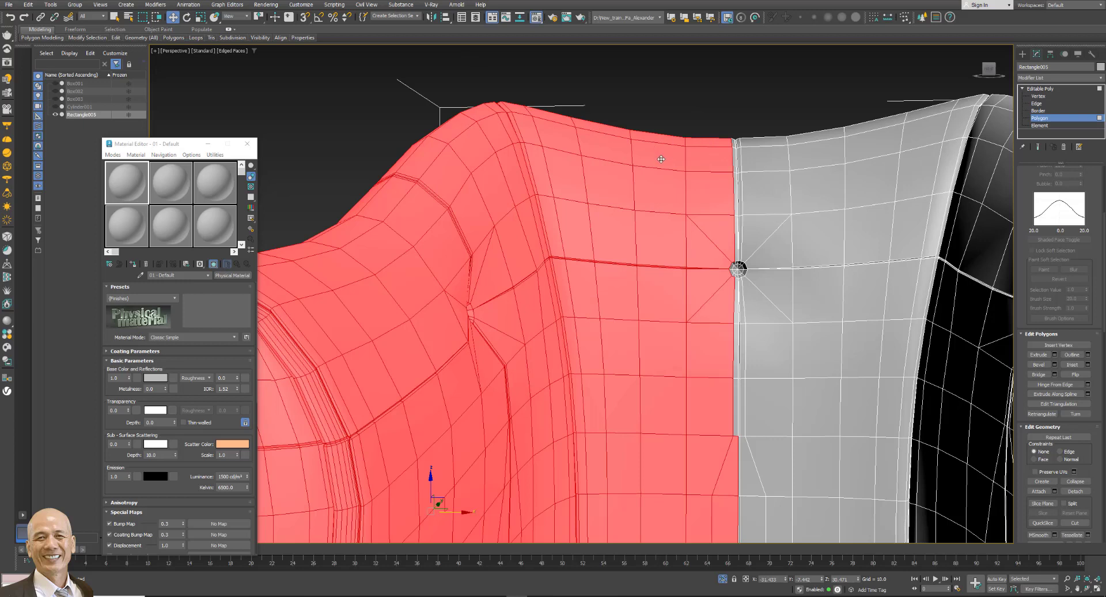
key(Delete)
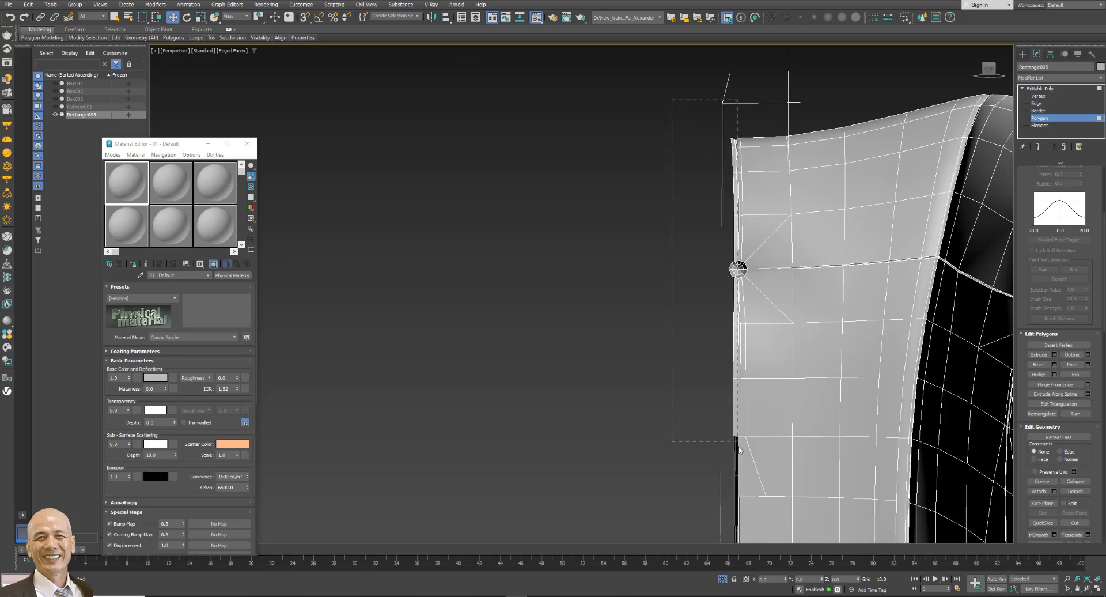
drag(739, 449, 736, 470)
scroll(744, 400, up, 2)
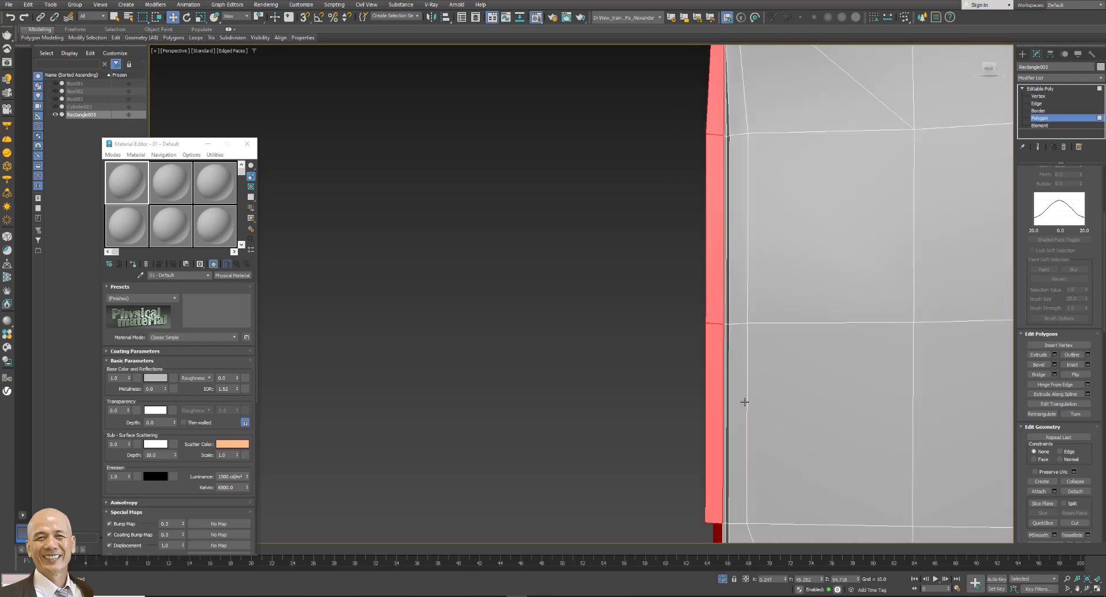
scroll(743, 400, down, 6)
mouse_move(744, 403)
alt+middle_down()
mouse_move(886, 416)
mouse_move(800, 387)
alt+middle_up()
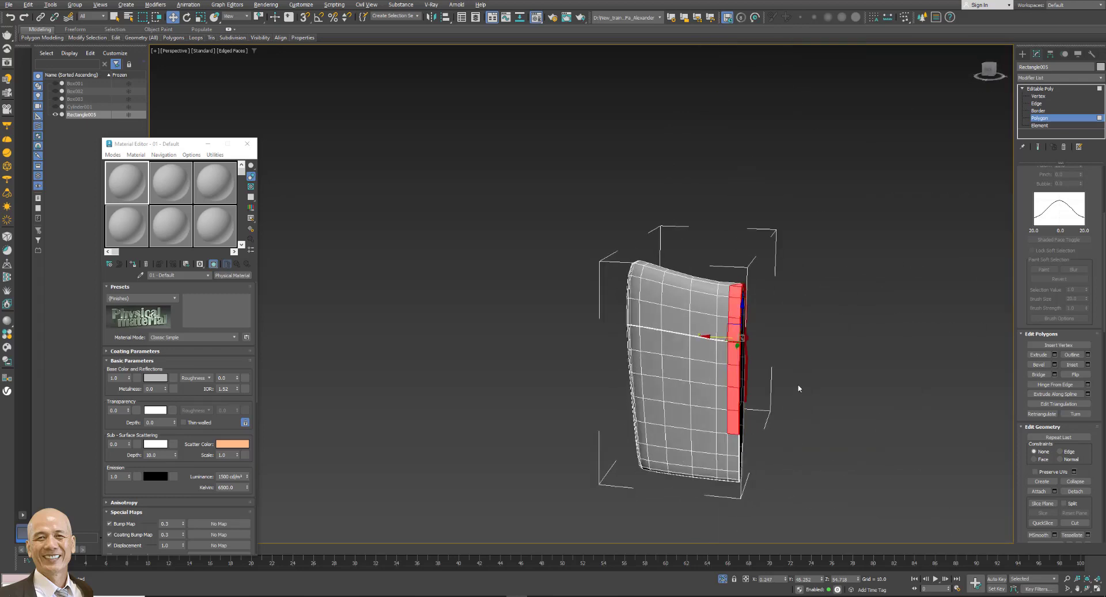
Undo a stray block selection and frame the top corner of the cut edge.
scroll(778, 370, up, 4)
scroll(777, 360, down, 2)
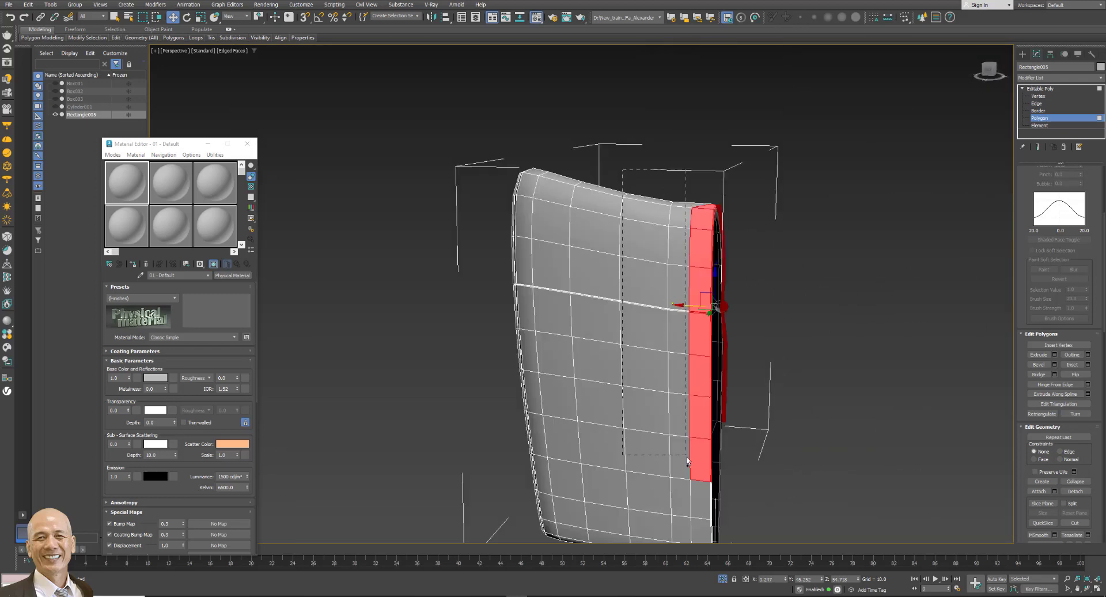
drag(687, 457, 698, 511)
key(ctrl+z)
key(ctrl+z)
scroll(742, 444, up, 4)
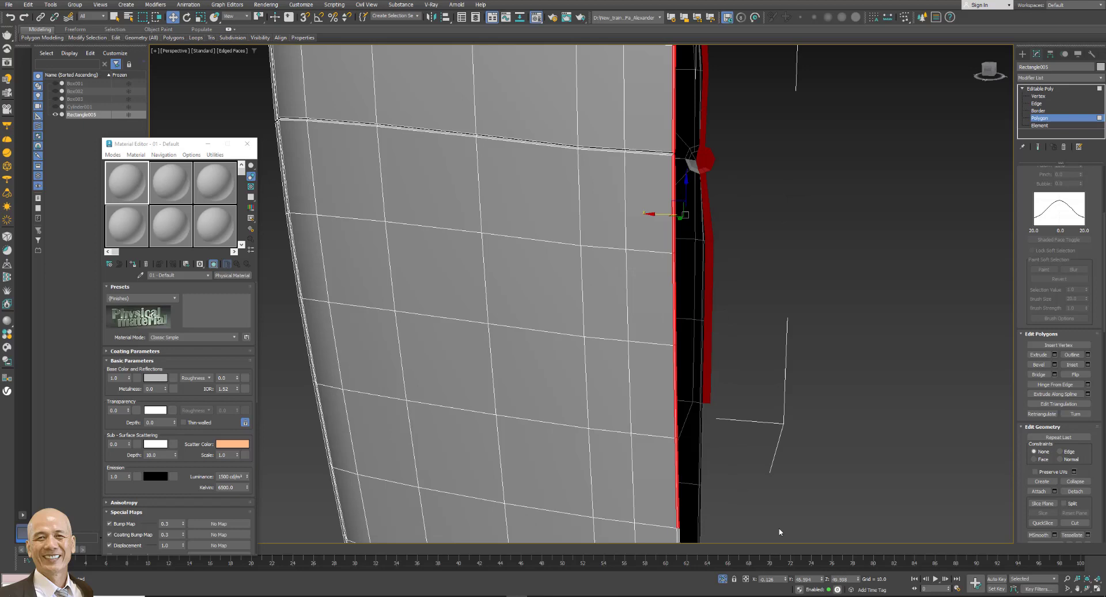
middle_drag(767, 523, 775, 326)
scroll(665, 337, up, 2)
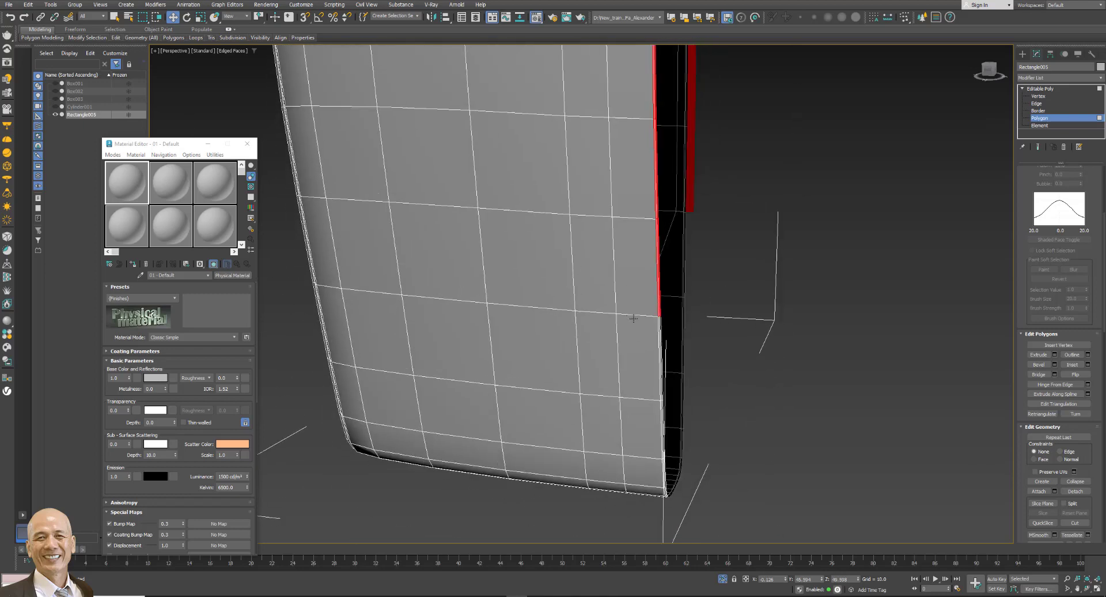
scroll(664, 336, up, 3)
scroll(669, 332, down, 2)
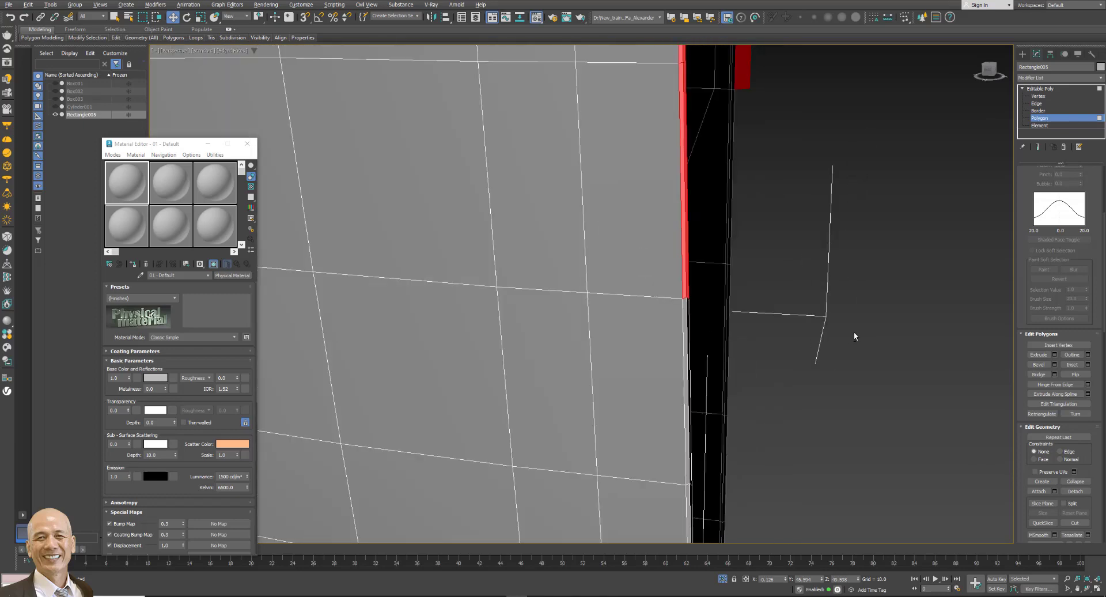
mouse_move(854, 336)
alt+middle_down()
mouse_move(677, 340)
mouse_move(694, 283)
mouse_move(680, 310)
mouse_move(704, 99)
mouse_move(703, 185)
alt+middle_up()
key(shift+z)
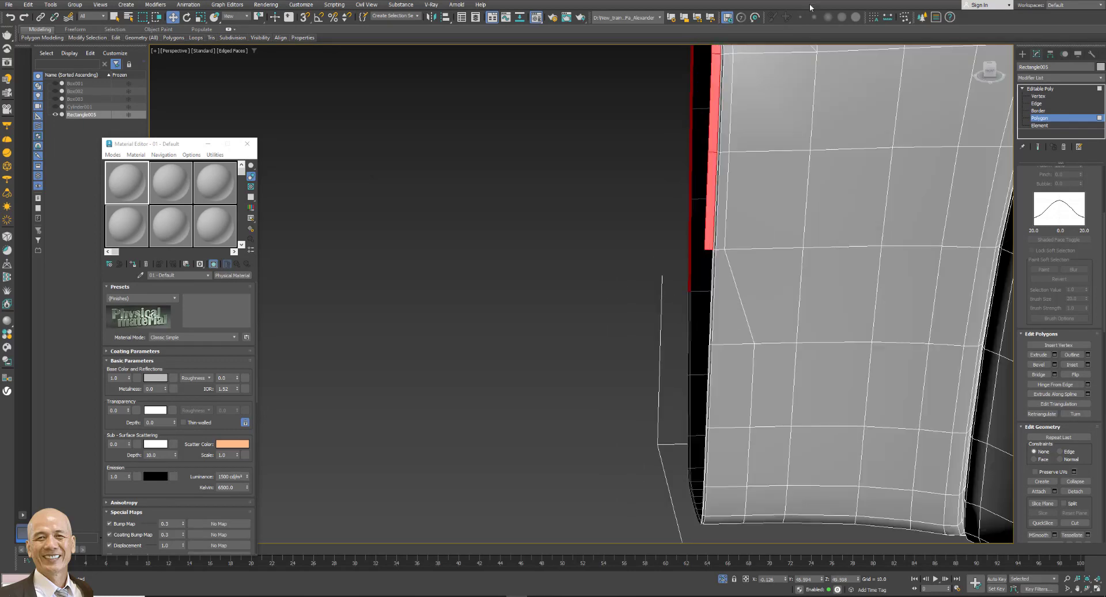
mouse_move(586, 173)
alt+middle_down()
mouse_move(556, 331)
mouse_move(557, 428)
mouse_move(644, 88)
alt+middle_up()
scroll(726, 158, up, 3)
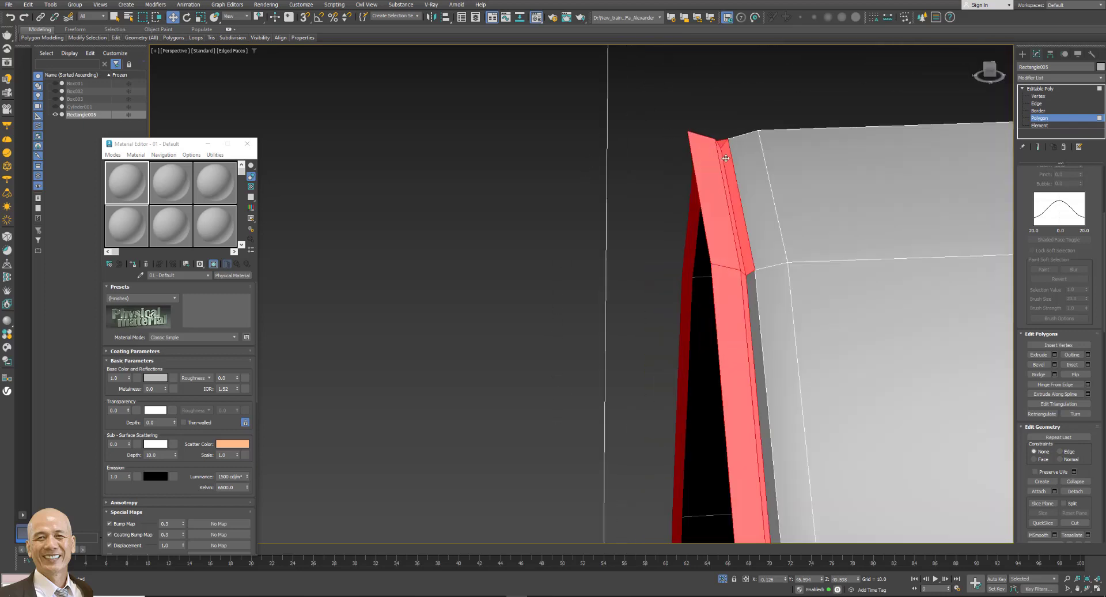
Delete the top edge faces and the long border strip along the cut.
click(622, 114)
click(715, 198)
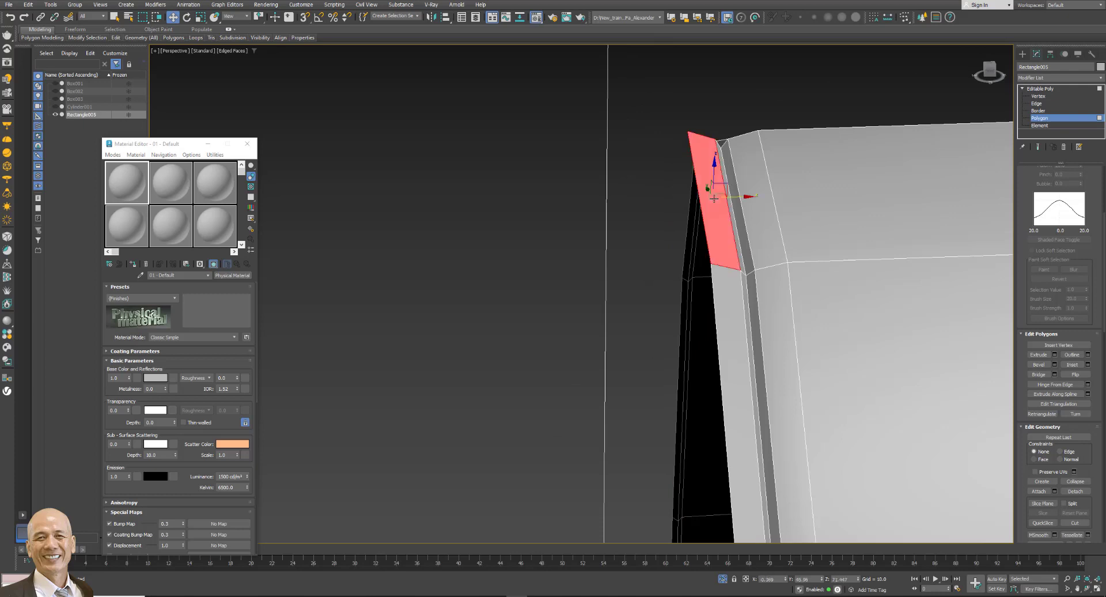
ctrl+click(721, 293)
ctrl+click(739, 259)
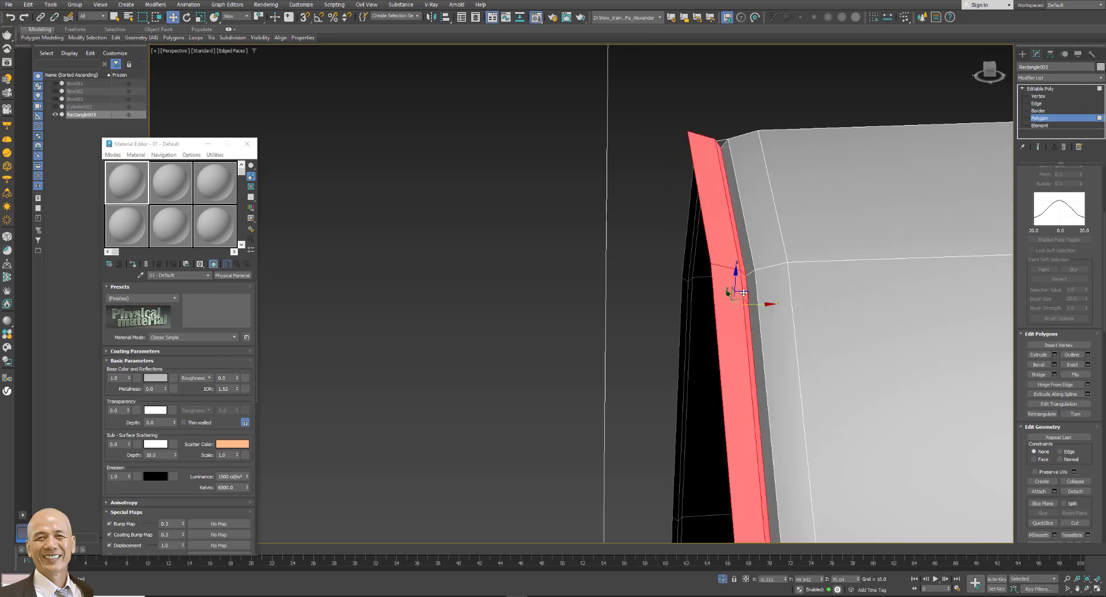
key(Delete)
Select the next border strip: small top face, side strip, lower face and sliver face.
click(709, 144)
scroll(711, 138, up, 2)
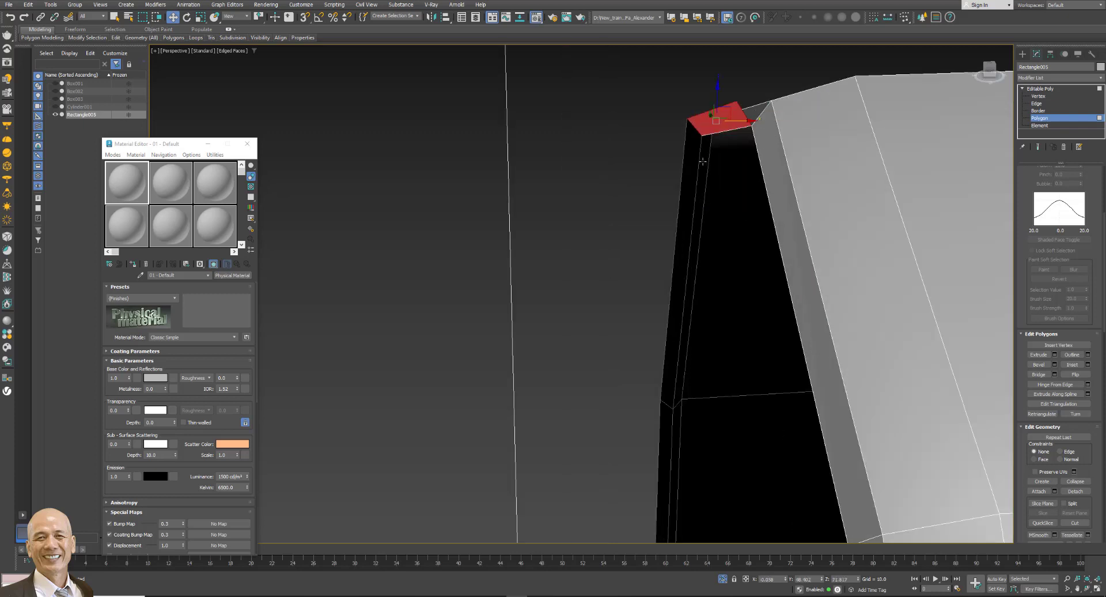
scroll(712, 138, up, 2)
ctrl+click(687, 195)
ctrl+click(648, 533)
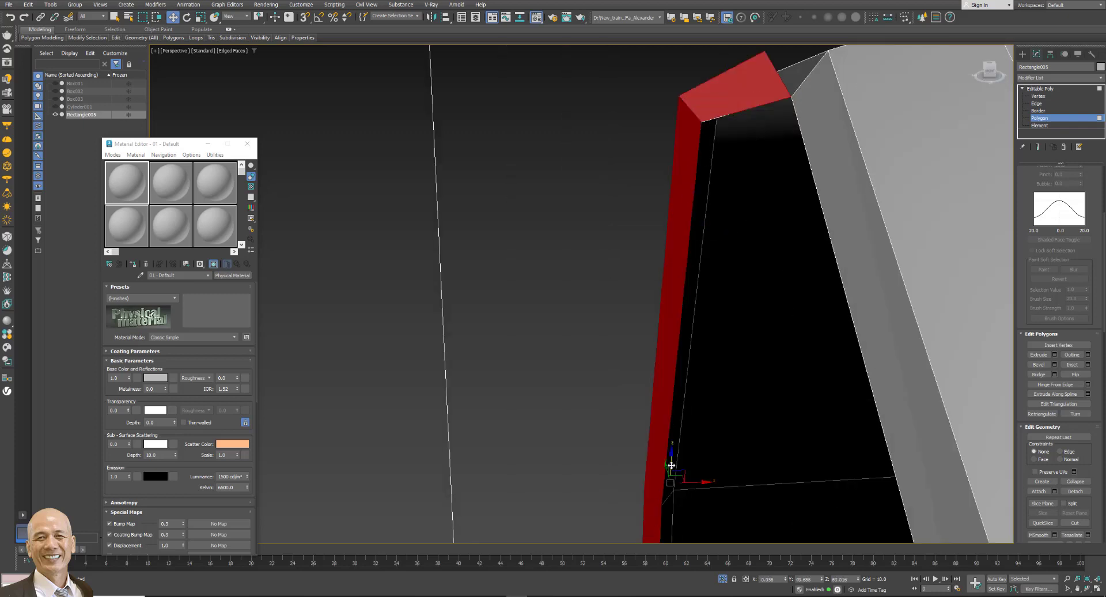
ctrl+click(672, 463)
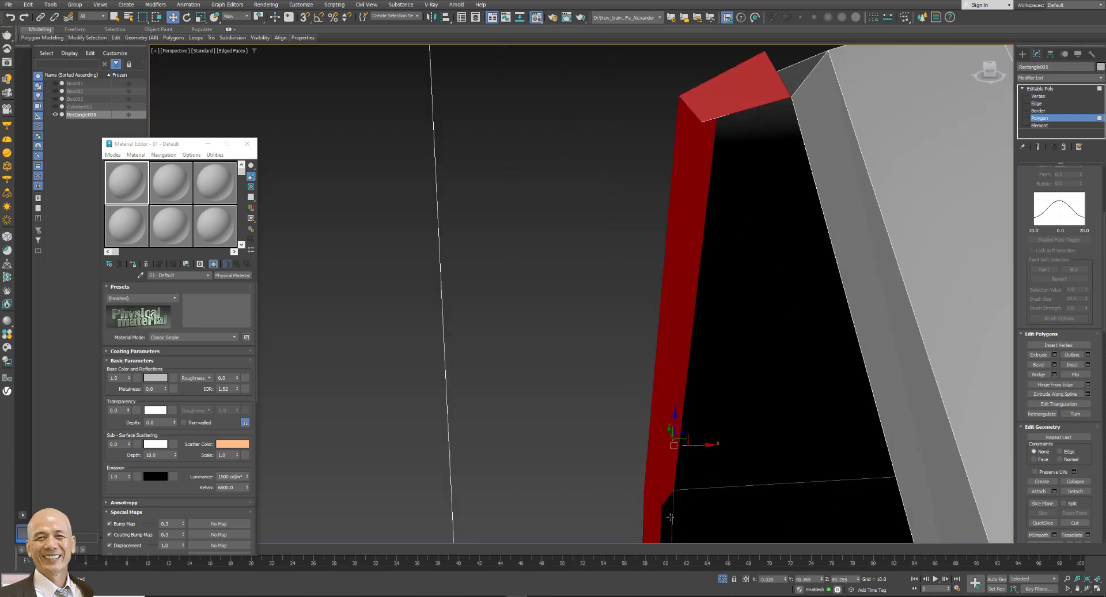
alt+middle_drag(670, 517, 680, 460)
alt+middle_drag(739, 398, 876, 411)
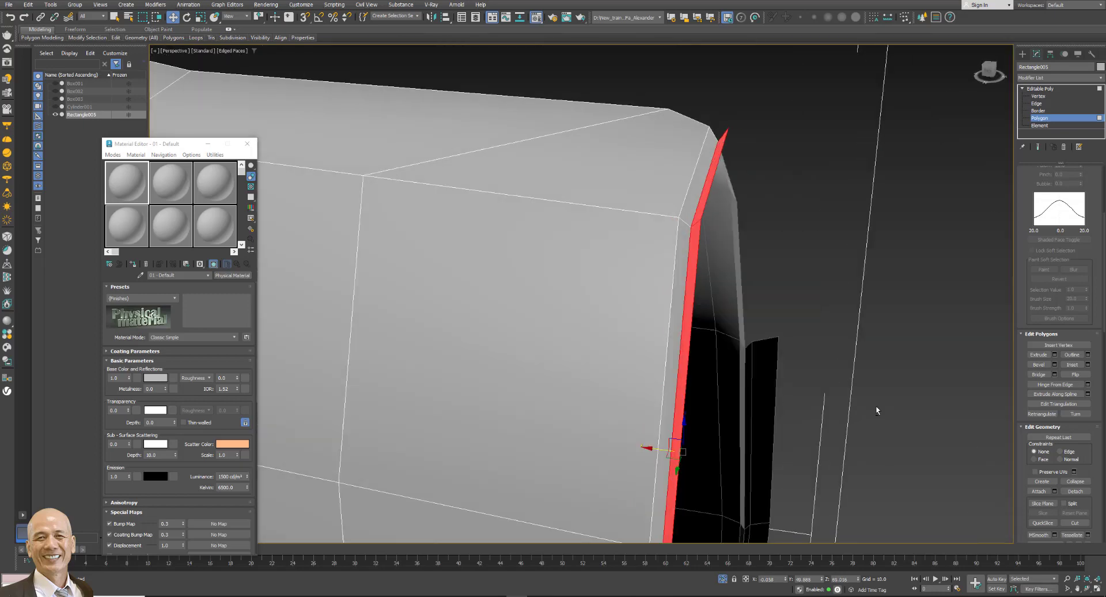
Delete the selected border faces and view the model from three-quarters.
key(Delete)
scroll(836, 391, down, 5)
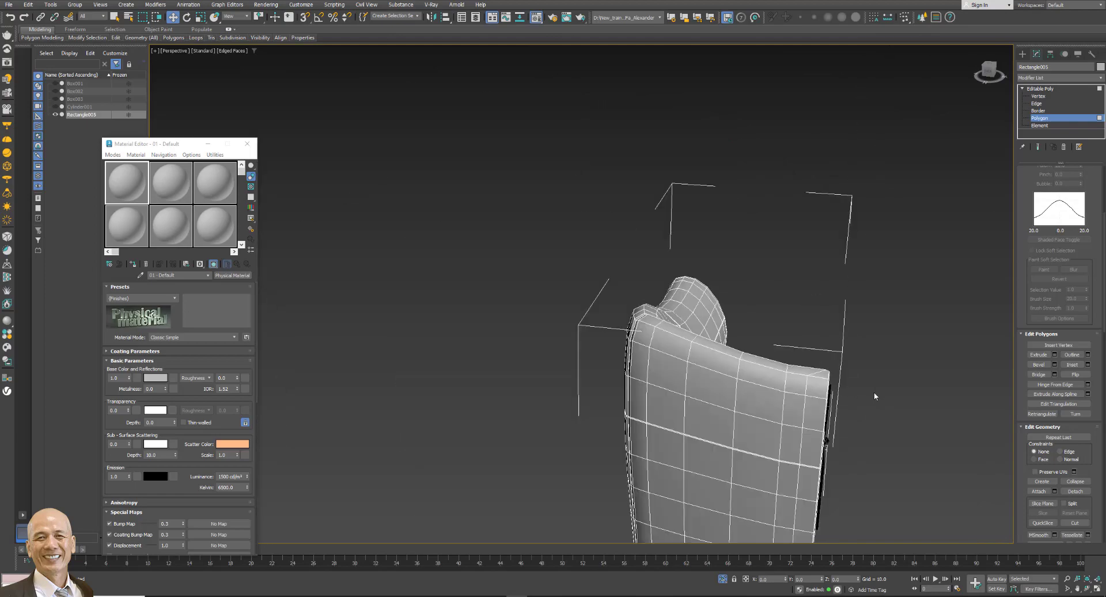
alt+middle_drag(874, 391, 603, 390)
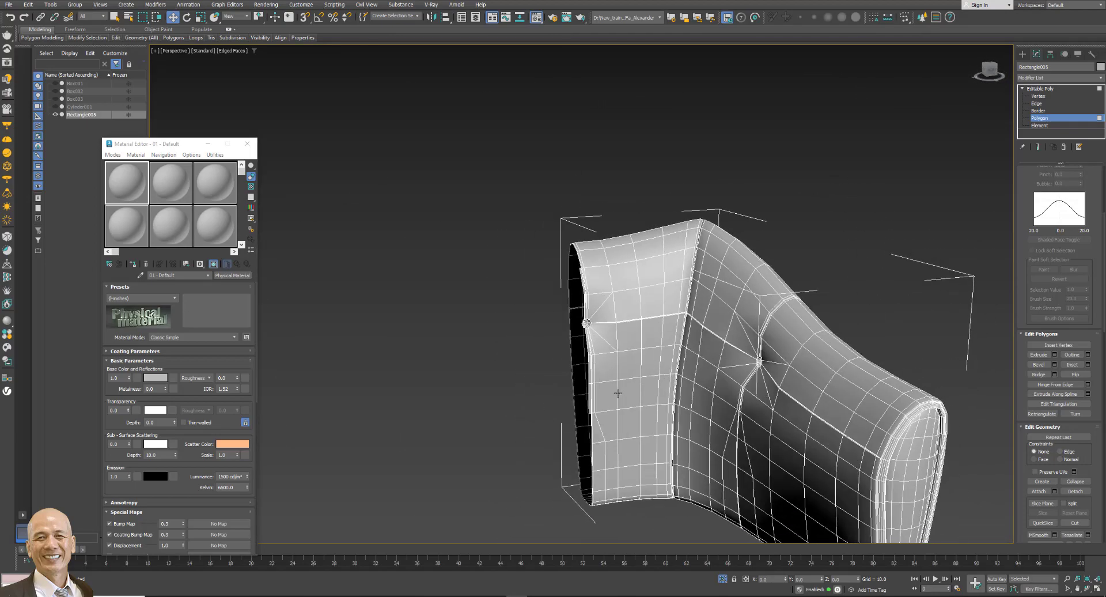
scroll(602, 390, up, 3)
scroll(585, 376, up, 3)
scroll(600, 353, up, 3)
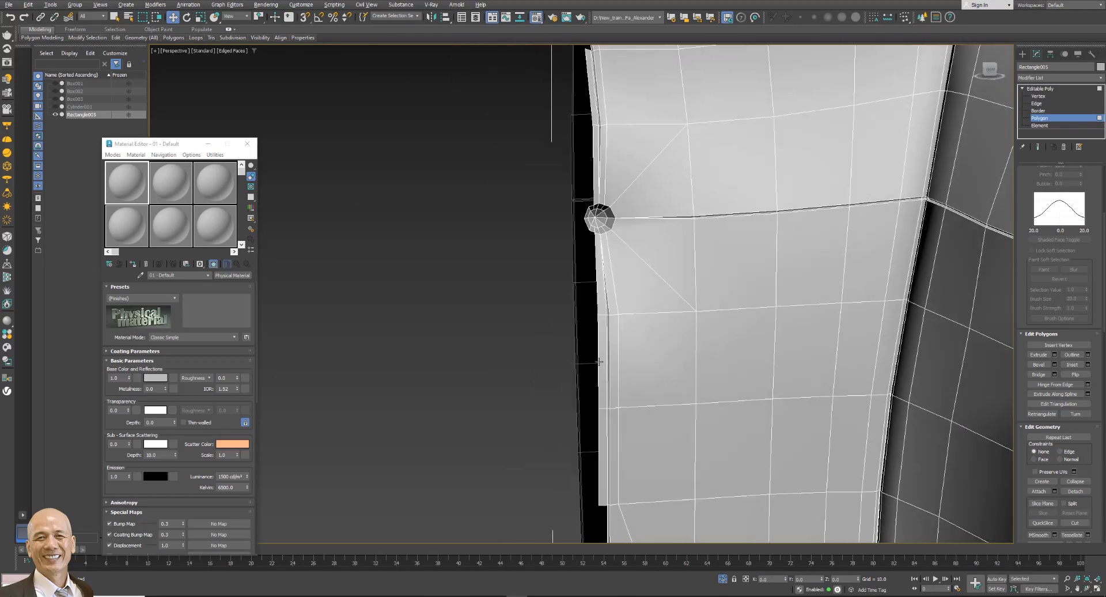
Delete the left-edge face strip together with one triangular cap face.
click(611, 400)
ctrl+click(615, 449)
scroll(594, 302, up, 2)
scroll(594, 302, up, 2)
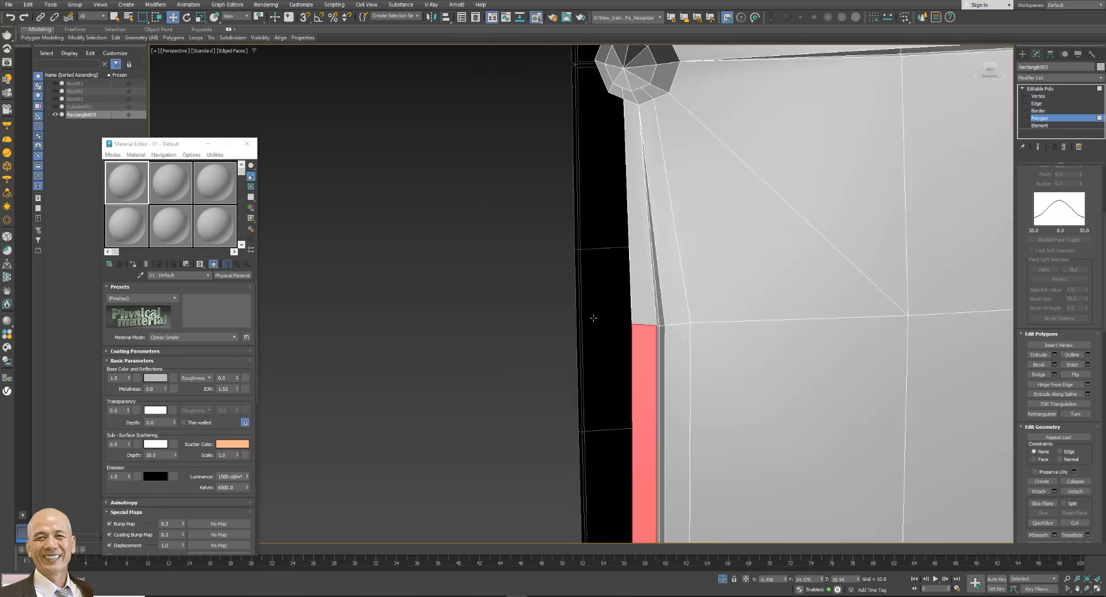
scroll(601, 247, up, 2)
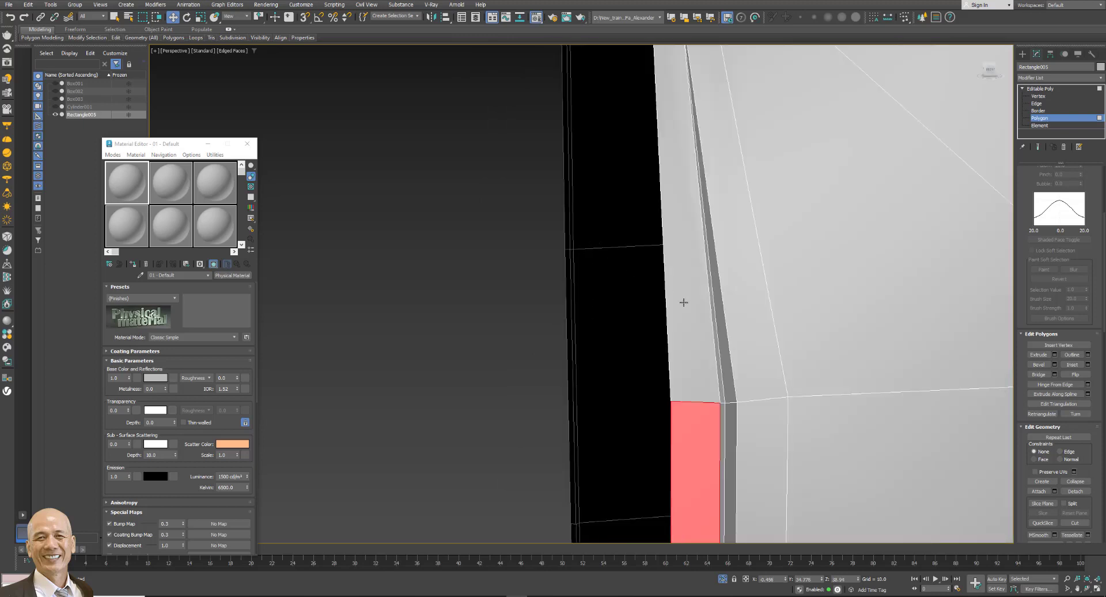
mouse_move(683, 302)
alt+middle_down()
mouse_move(716, 328)
mouse_move(668, 207)
alt+middle_up()
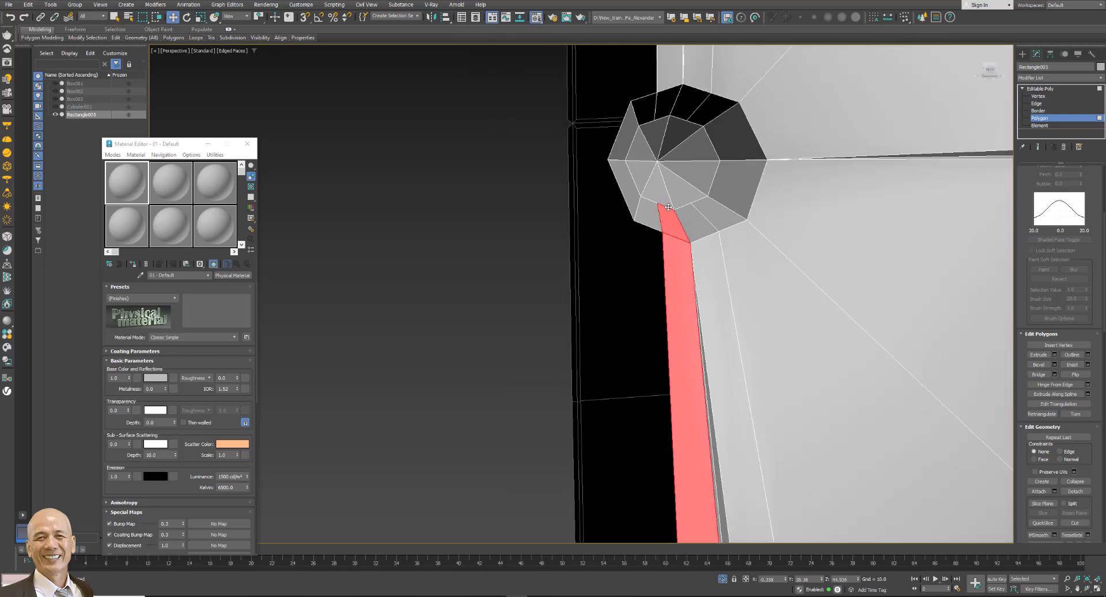
ctrl+click(660, 191)
ctrl+click(649, 135)
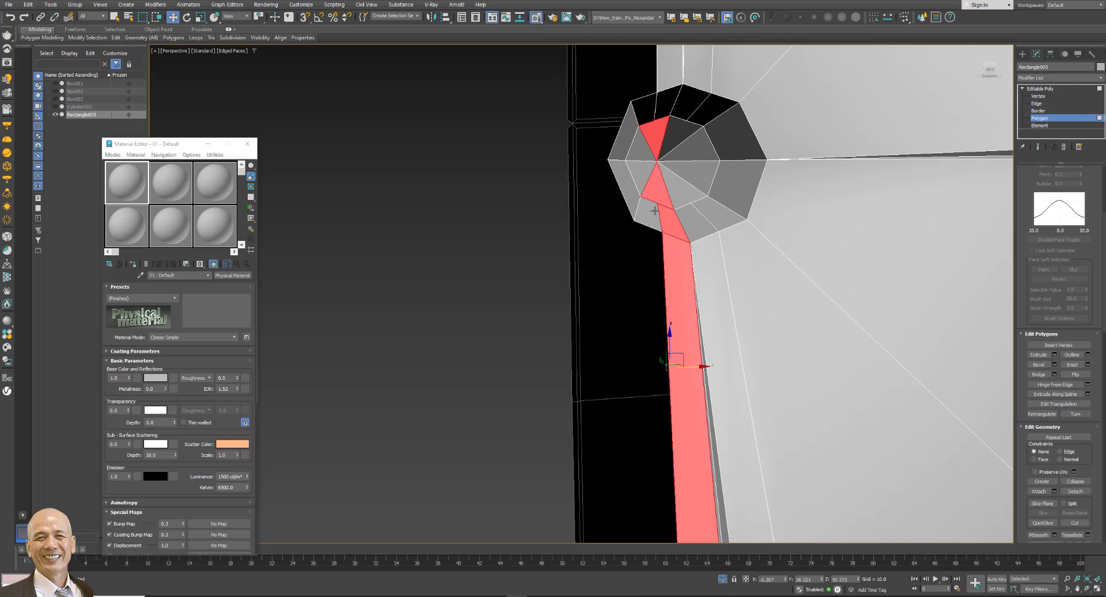
key(ctrl+z)
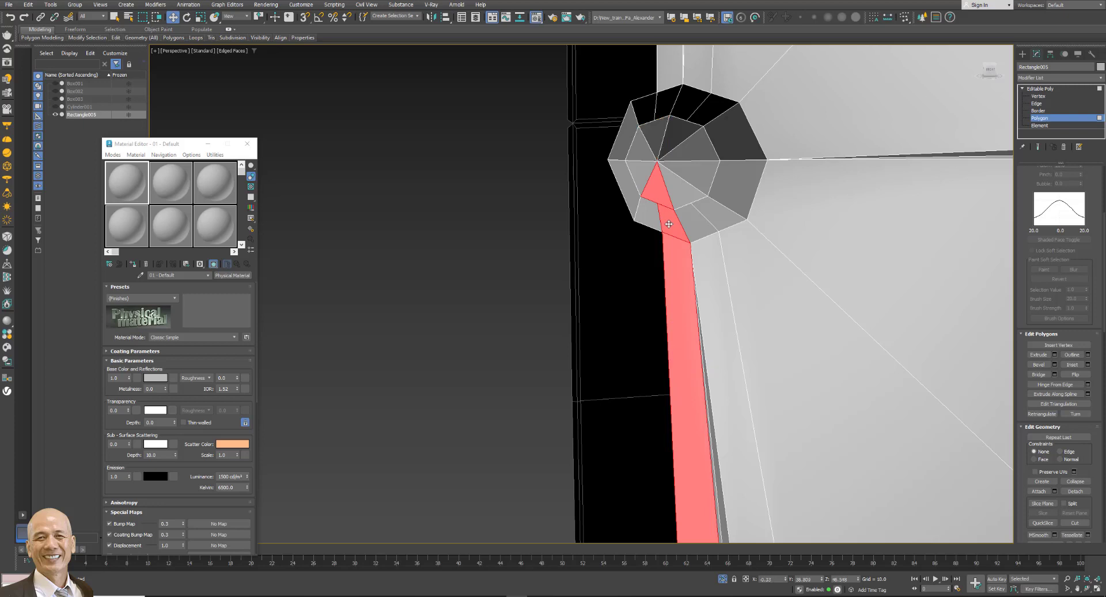
key(Delete)
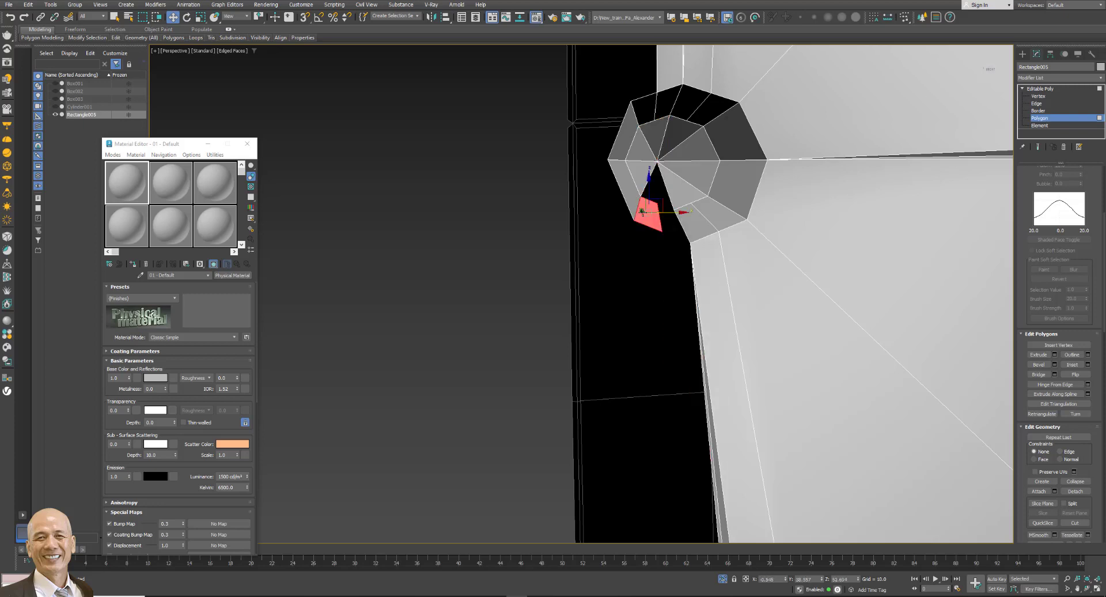
Delete the three leftover cap and sliver faces one at a time.
click(638, 153)
key(Delete)
click(620, 149)
key(Delete)
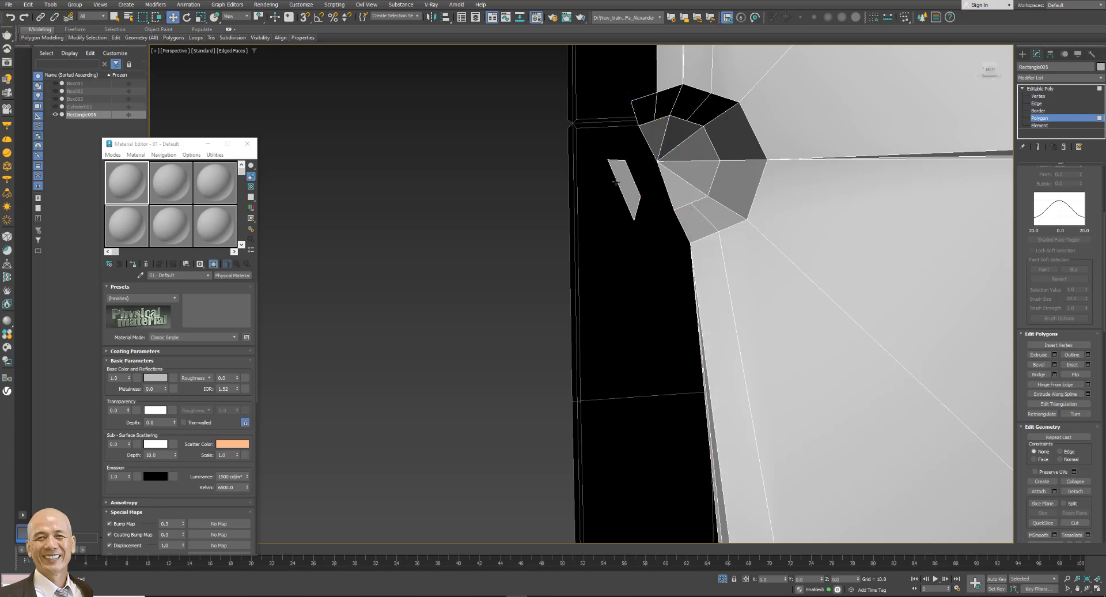
click(616, 185)
key(Delete)
Delete the two thin stray polygon strips along the open edge.
scroll(699, 168, down, 2)
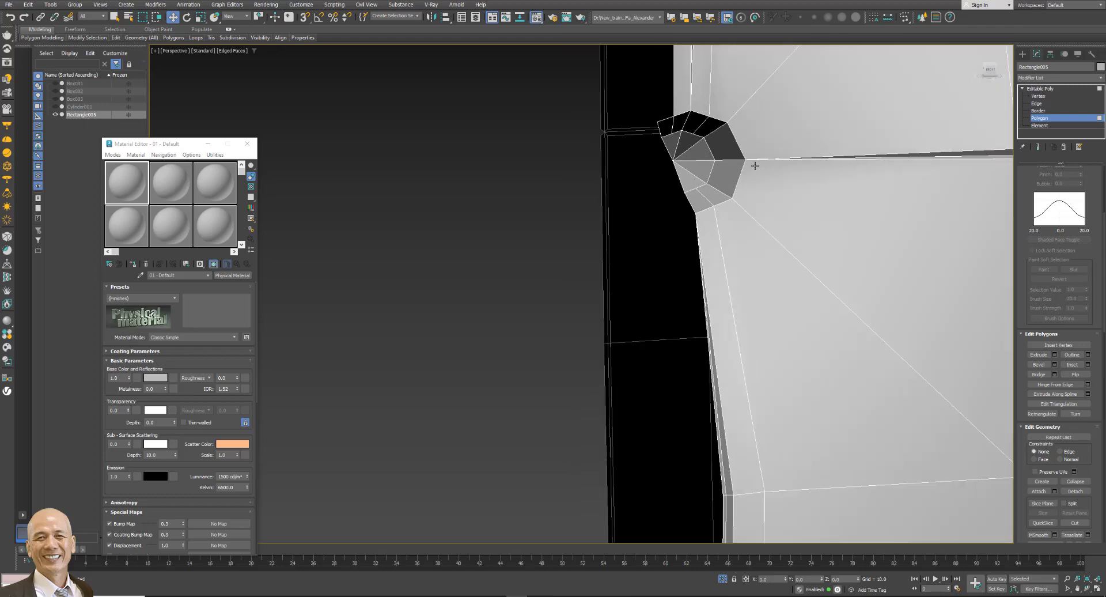
scroll(755, 166, down, 2)
scroll(749, 178, up, 1)
scroll(772, 260, up, 2)
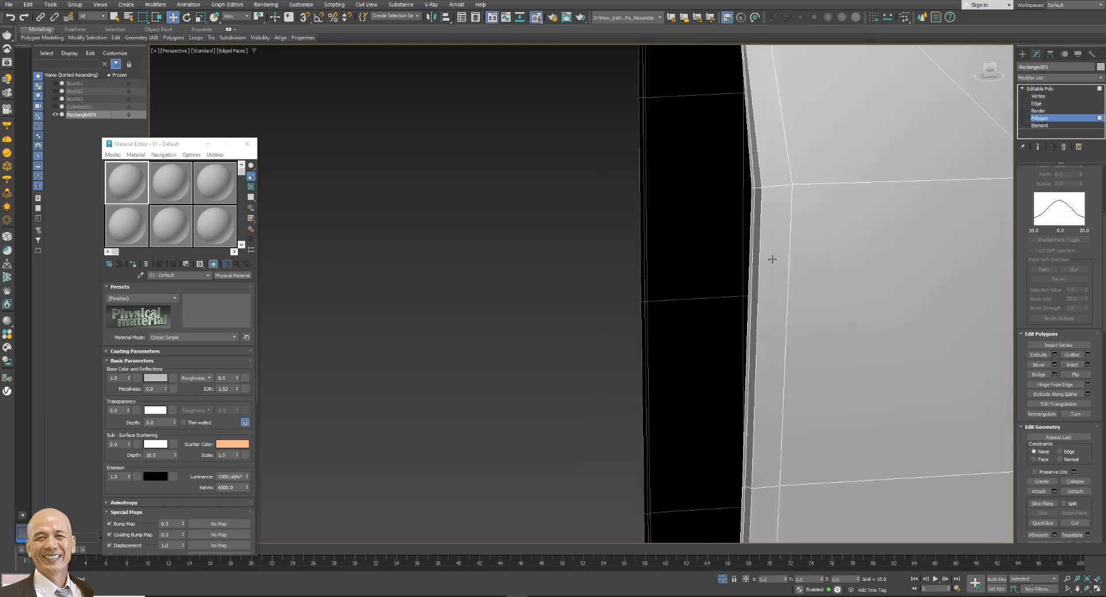
scroll(773, 260, down, 2)
scroll(797, 340, down, 1)
scroll(807, 357, down, 2)
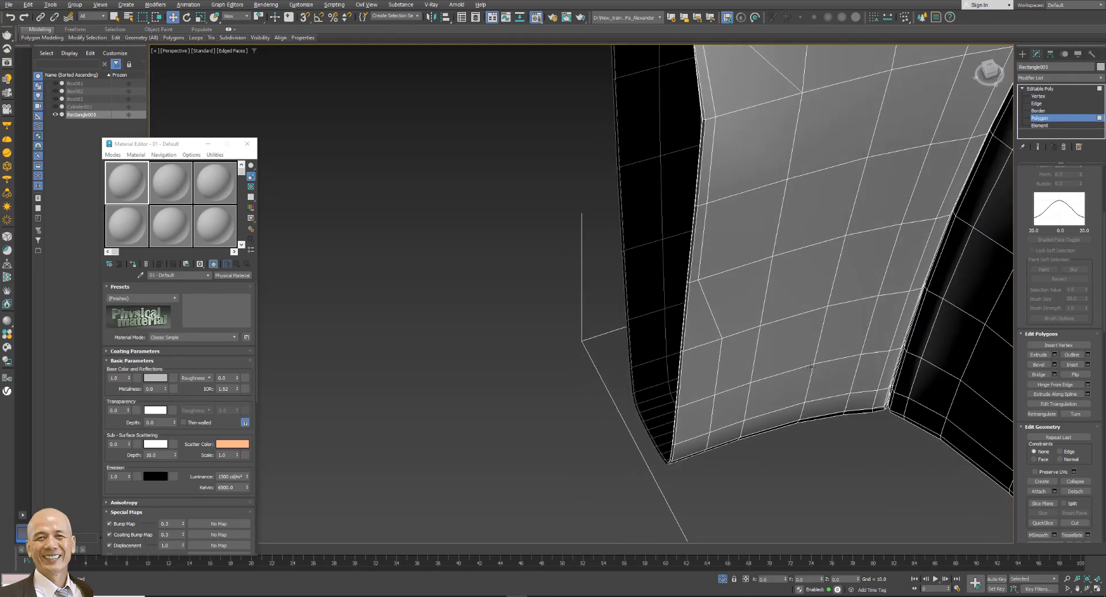
scroll(811, 366, up, 2)
scroll(771, 252, up, 1)
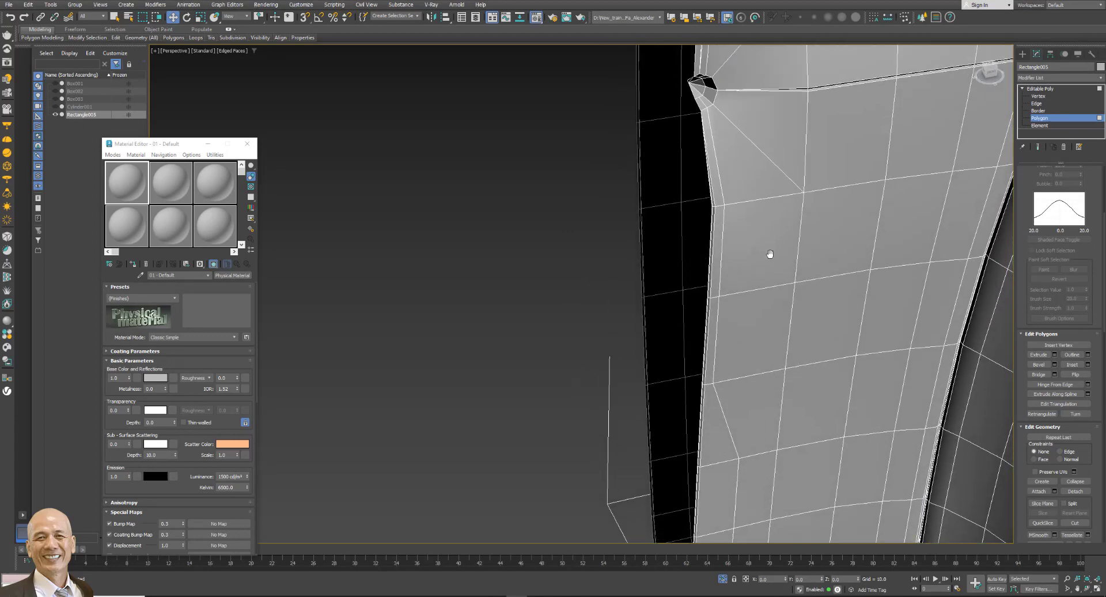
scroll(674, 146, up, 2)
scroll(675, 145, up, 1)
scroll(732, 135, up, 1)
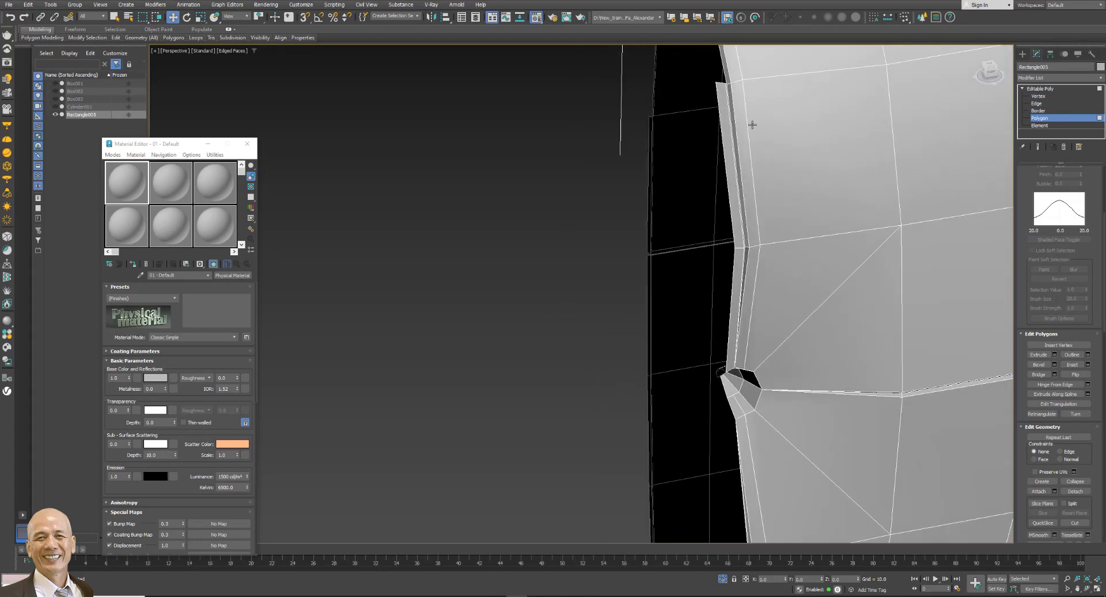
scroll(753, 124, up, 2)
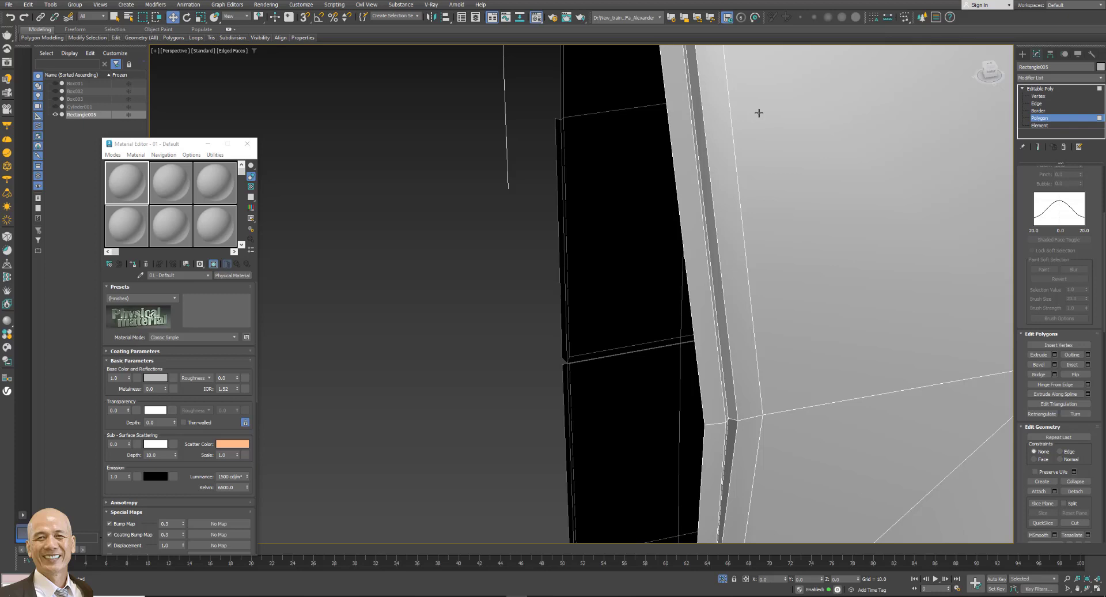
scroll(758, 113, down, 1)
scroll(804, 138, down, 1)
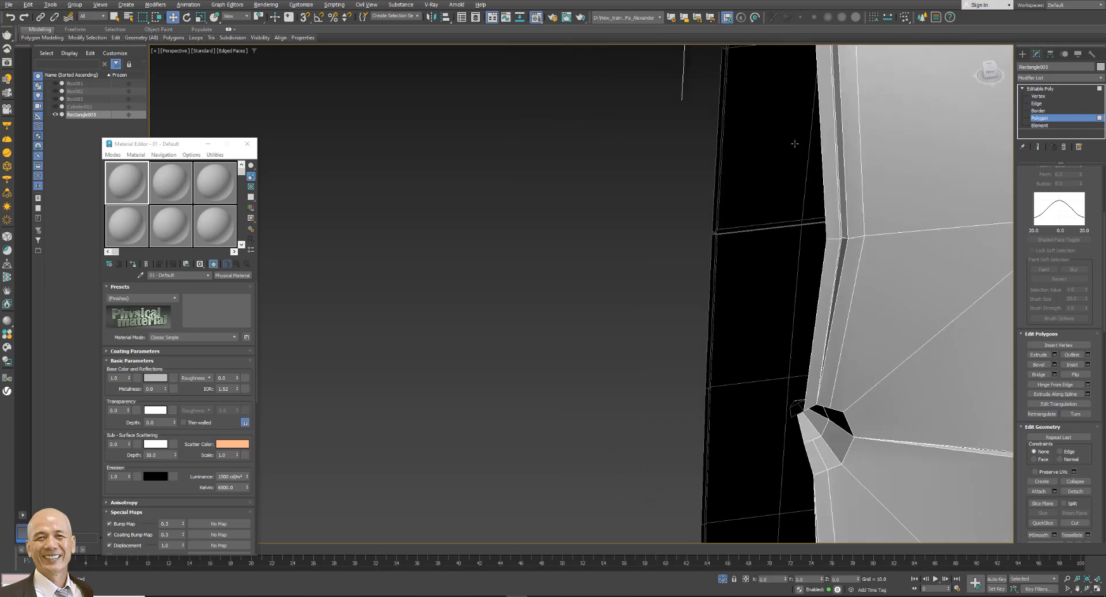
scroll(837, 145, down, 1)
click(866, 147)
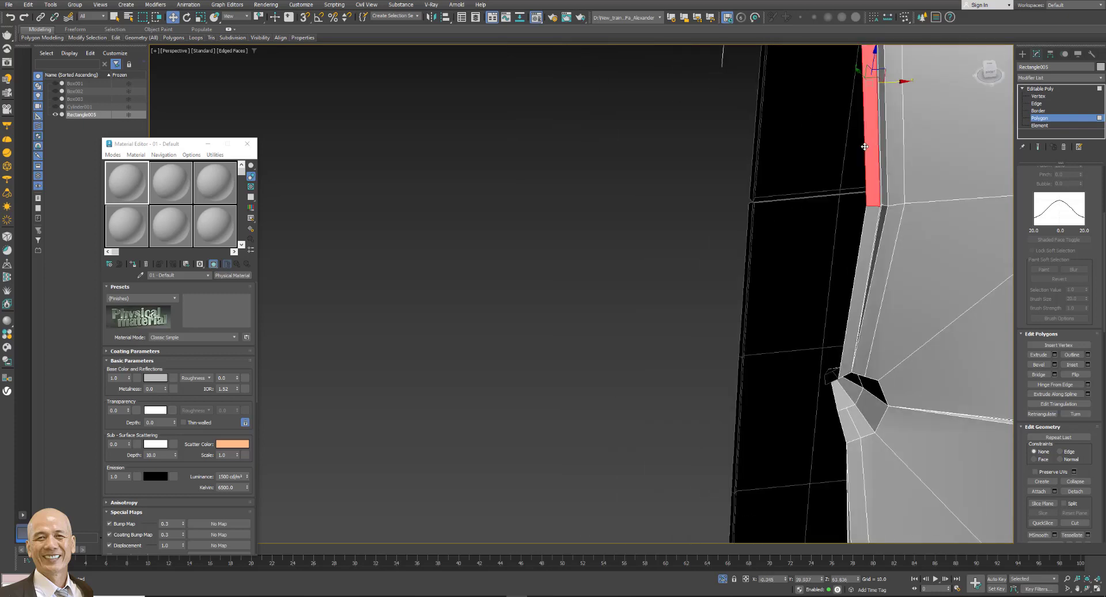
key(z)
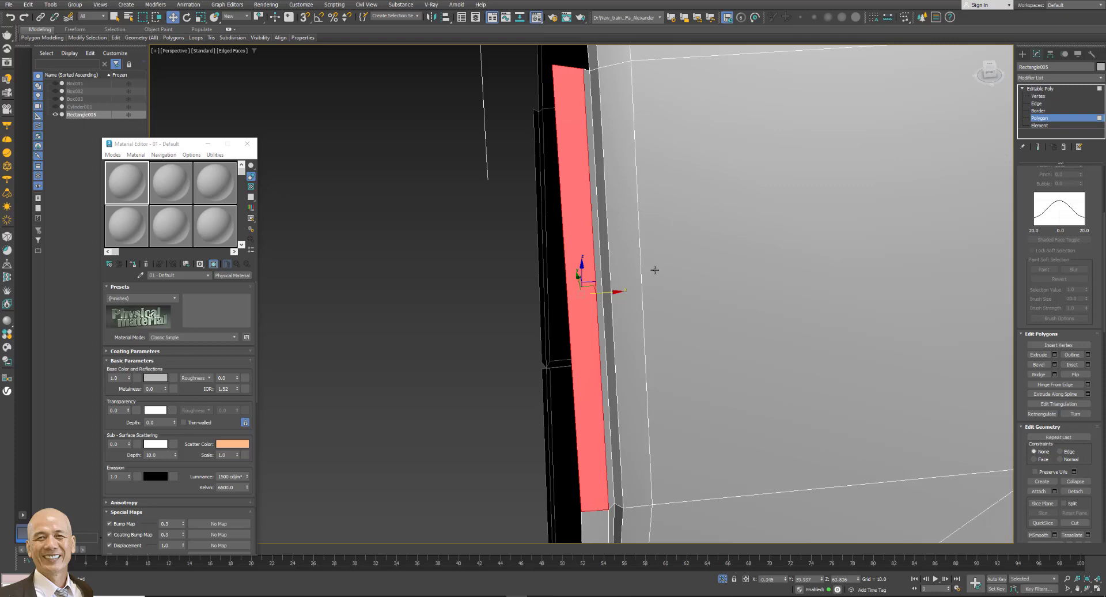
key(Delete)
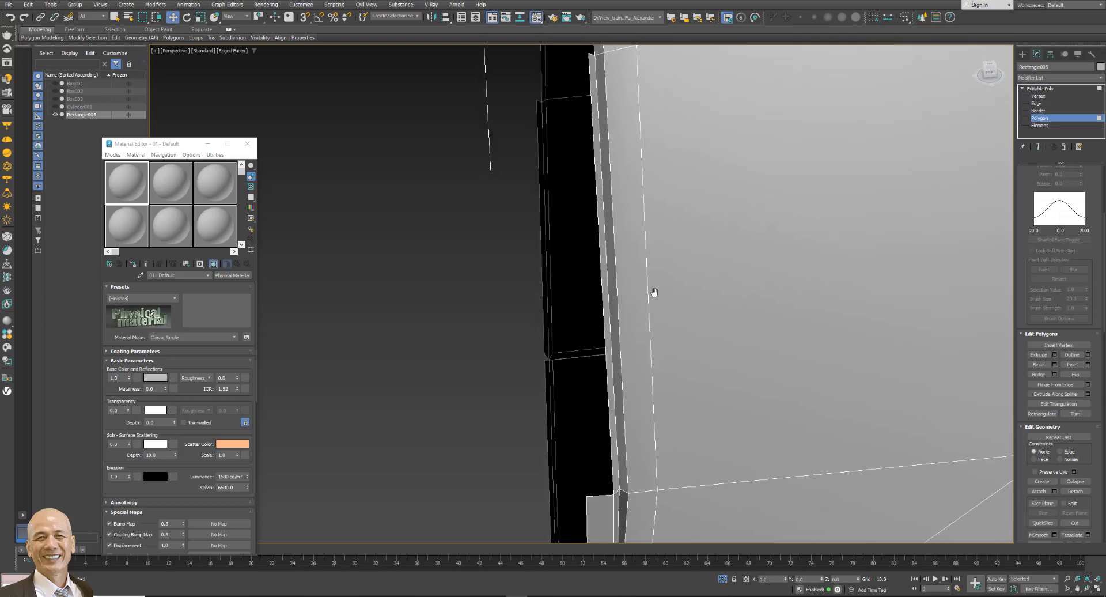
alt+middle_drag(597, 305, 654, 291)
click(615, 284)
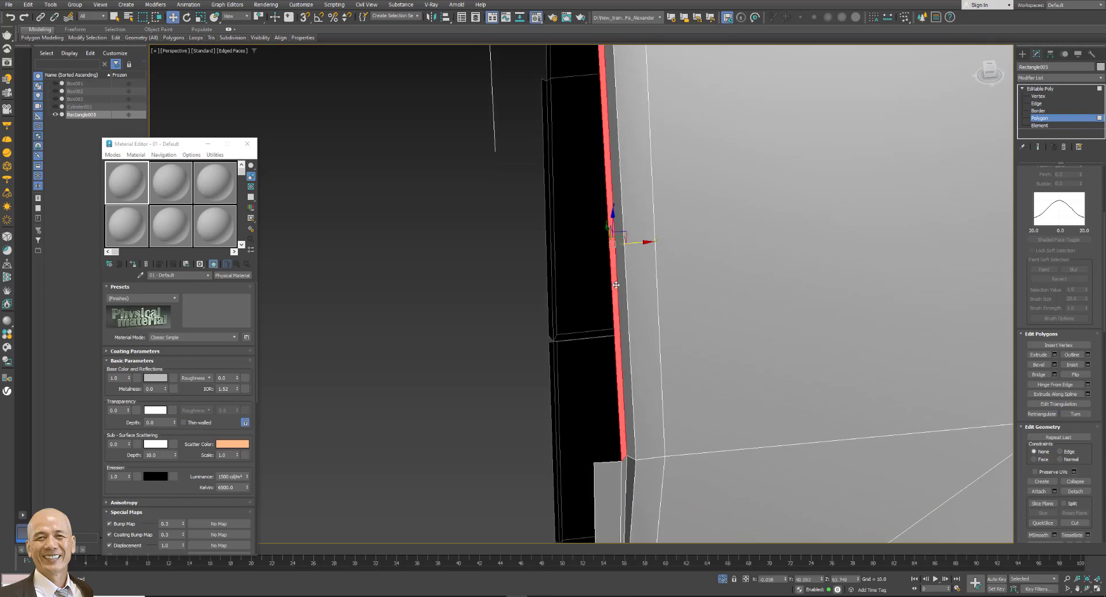
key(Delete)
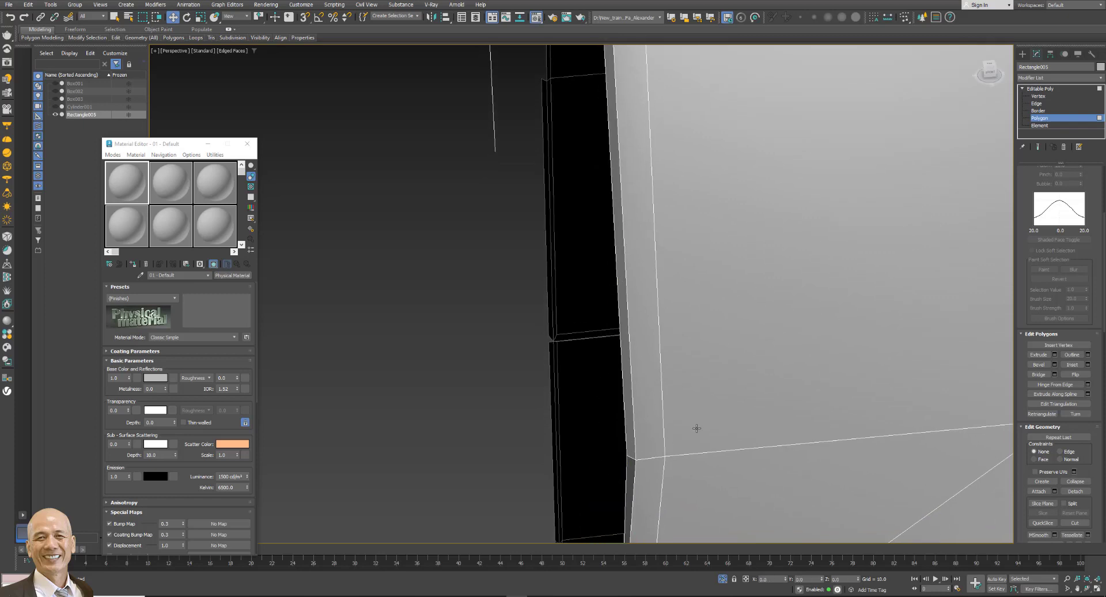
Delete the three ring polygons to the left of the notch hole.
alt+middle_drag(694, 427, 728, 119)
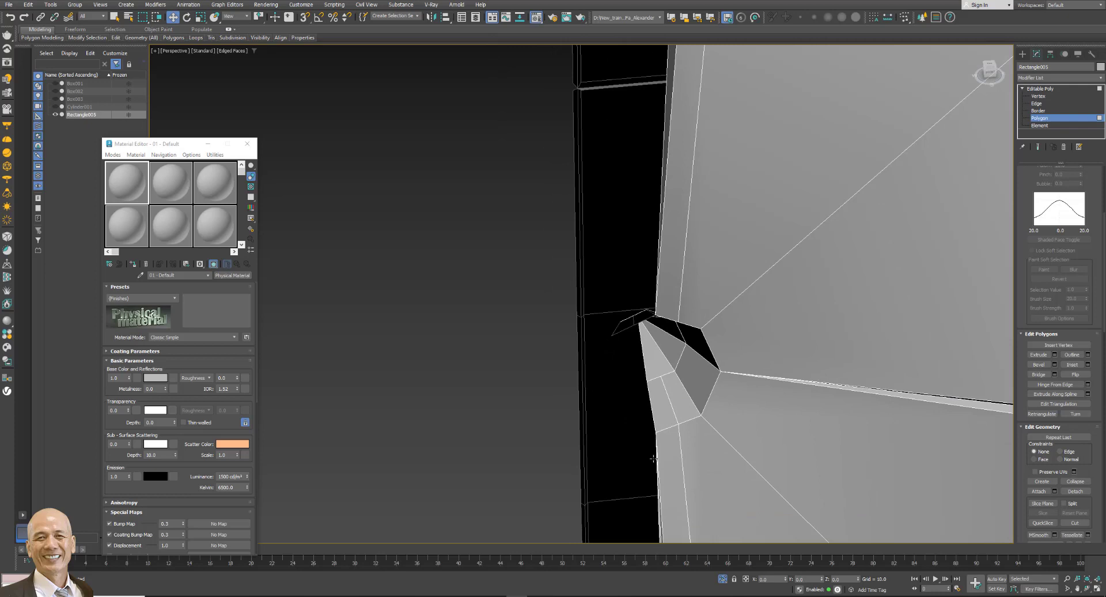
click(651, 374)
alt+middle_drag(651, 374, 702, 345)
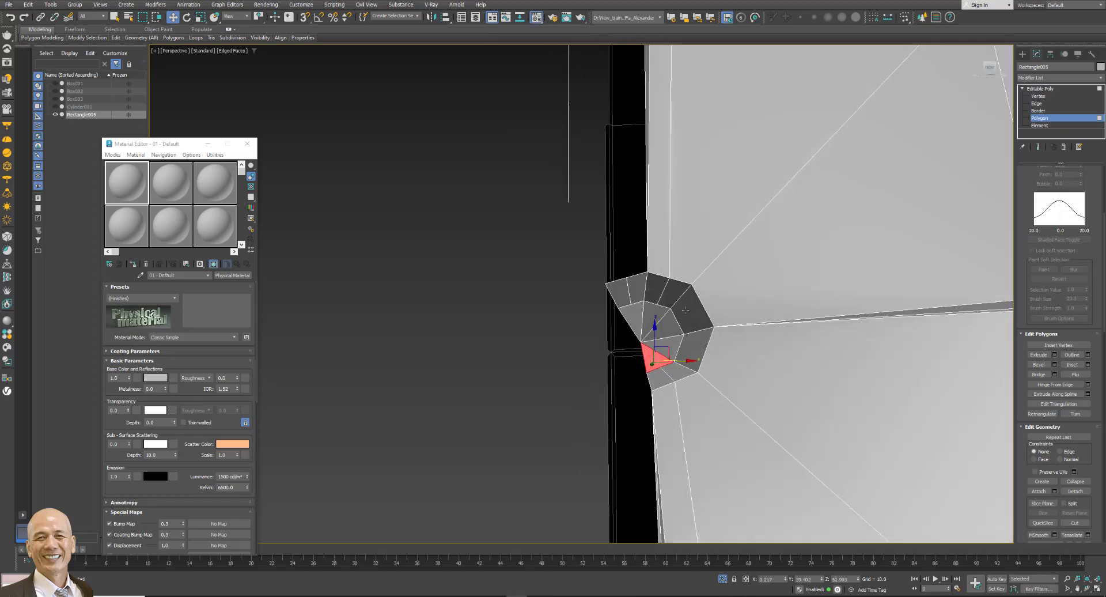
scroll(685, 310, up, 2)
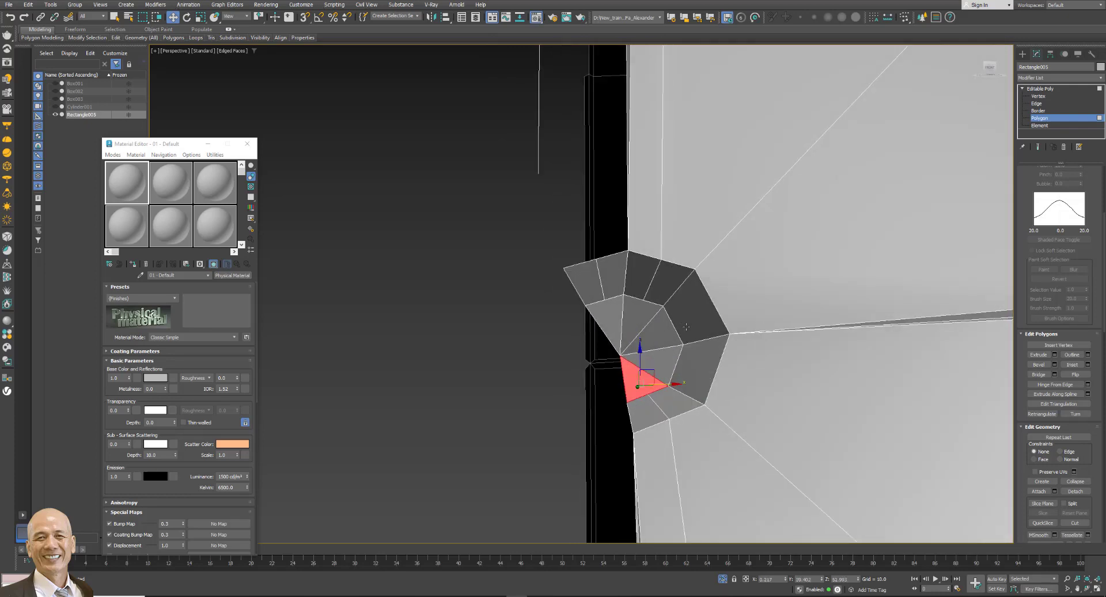
click(607, 281)
key(Delete)
click(585, 282)
key(Delete)
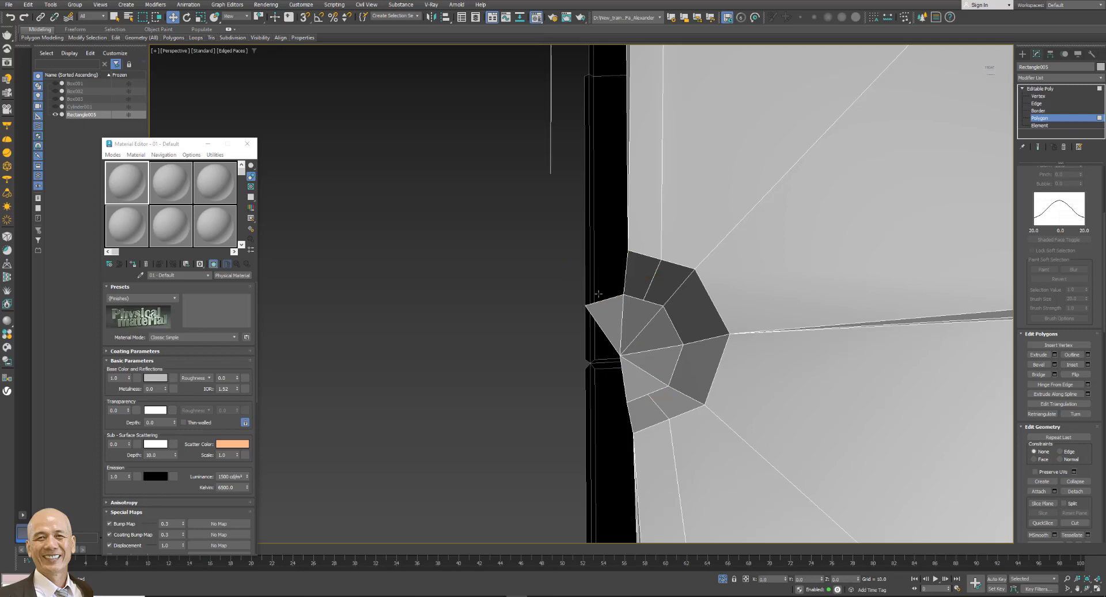
click(602, 305)
key(Delete)
scroll(655, 320, down, 3)
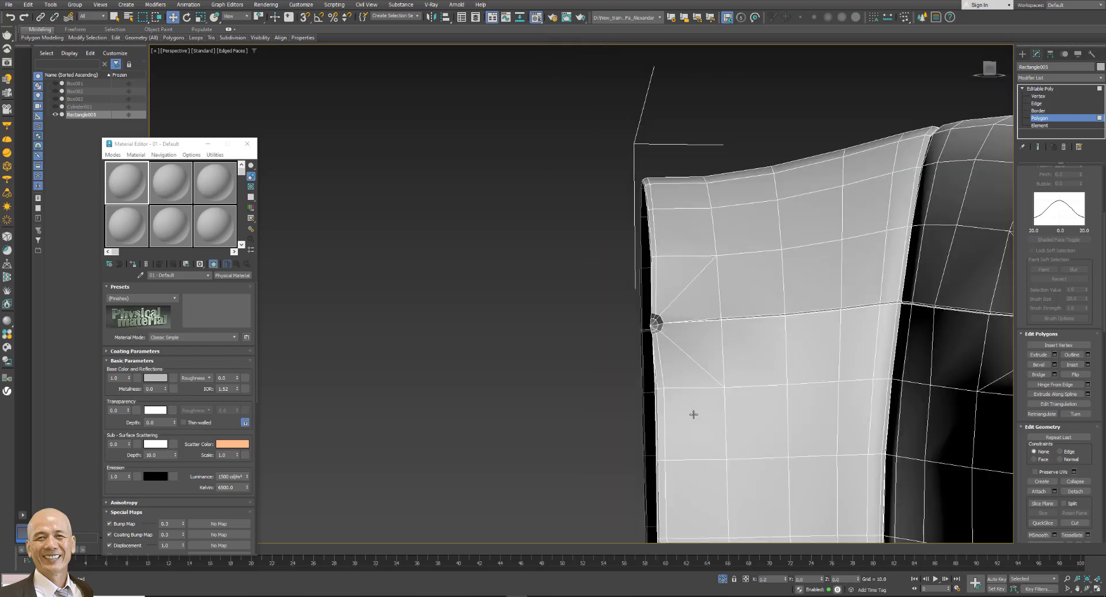
scroll(694, 415, up, 1)
scroll(684, 370, up, 3)
scroll(632, 357, up, 3)
Return to the Editable Poly object level and zoom to frame the whole chair half.
scroll(599, 397, up, 1)
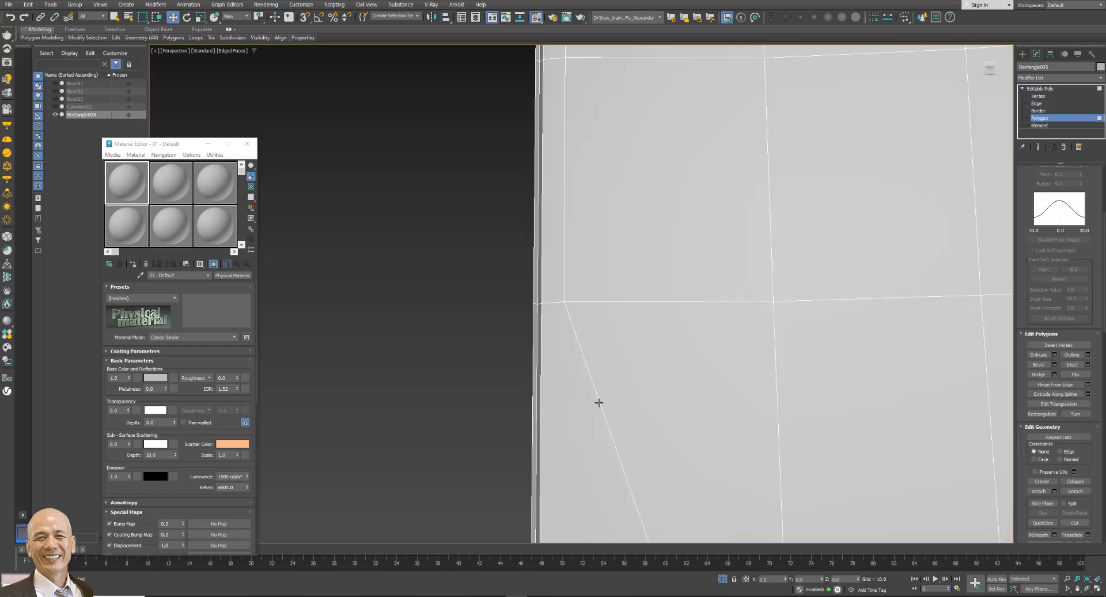
scroll(659, 239, down, 1)
scroll(729, 394, down, 1)
scroll(727, 400, down, 1)
scroll(727, 400, down, 5)
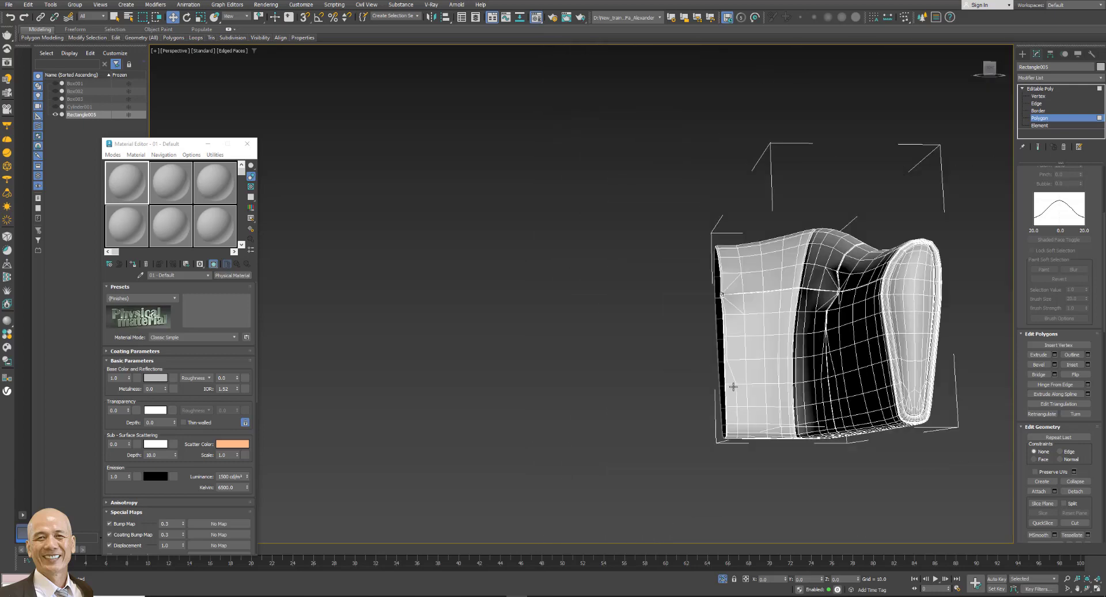
alt+middle_drag(775, 375, 780, 397)
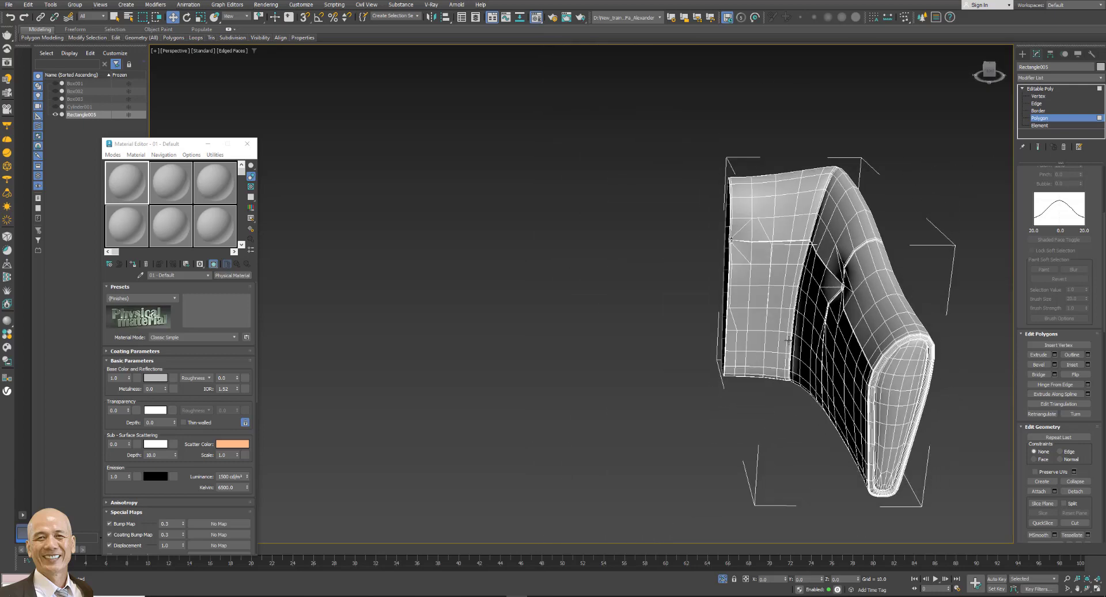
scroll(778, 391, up, 2)
click(1048, 90)
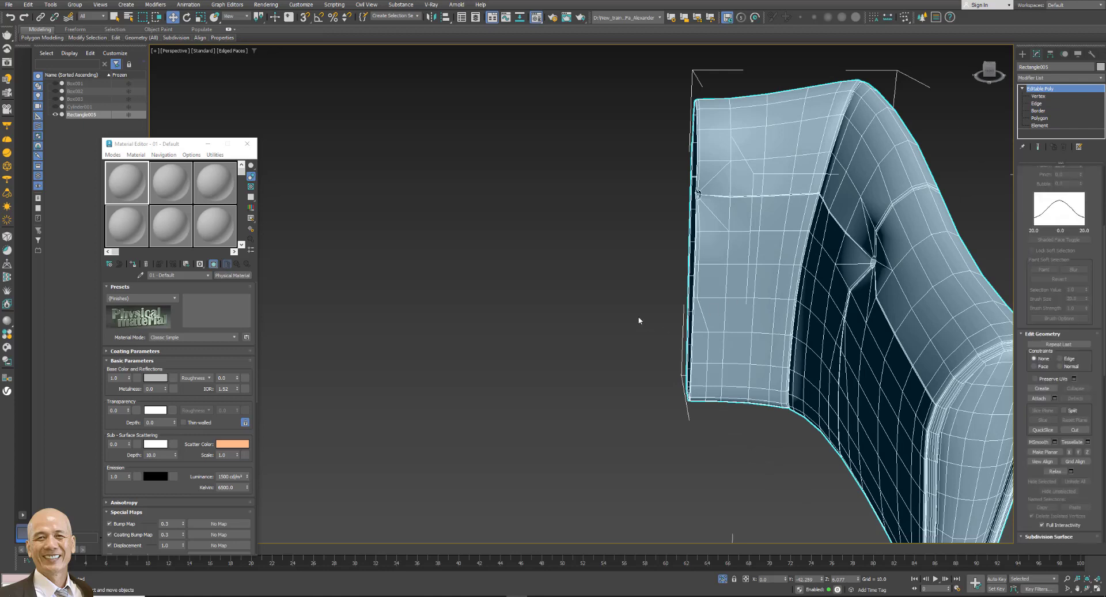
key(z)
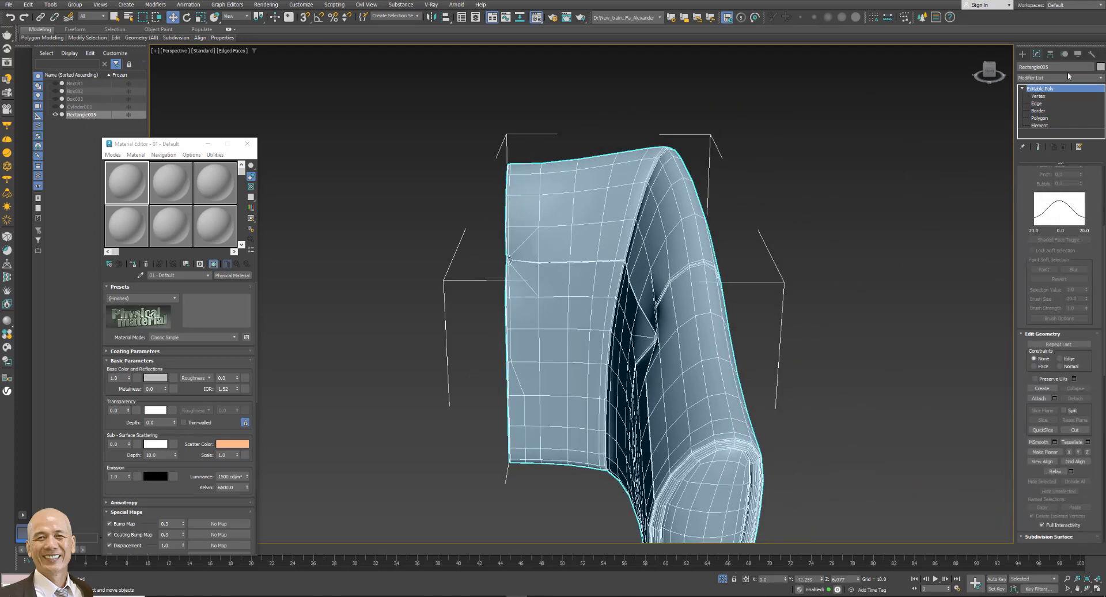
click(1068, 78)
scroll(1100, 420, up, 1)
Add a Symmetry modifier with X as the mirror axis.
key(s)
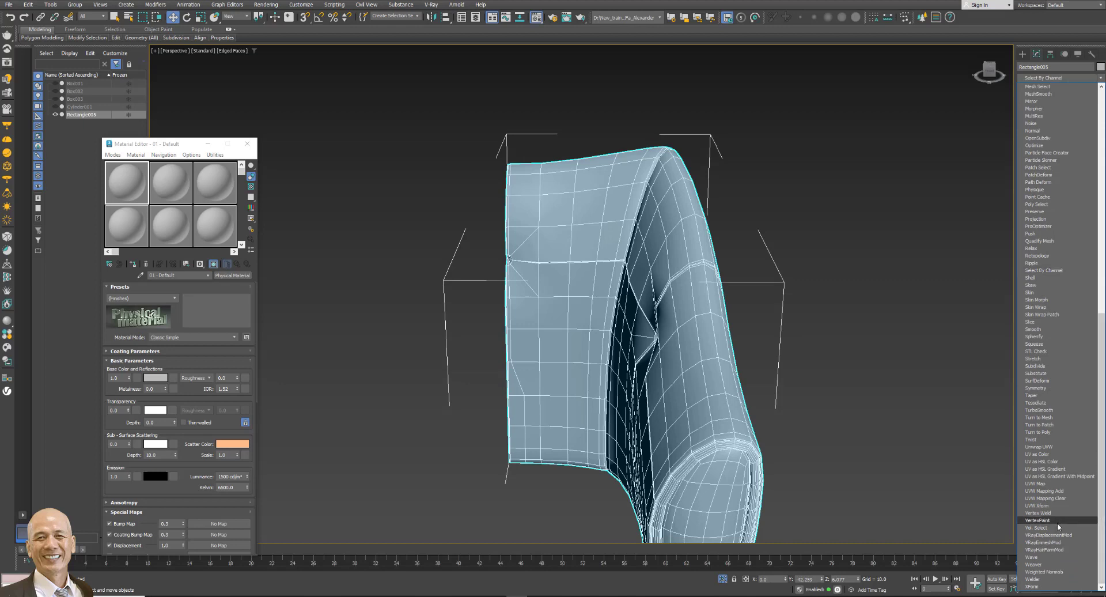
click(1052, 389)
click(1048, 197)
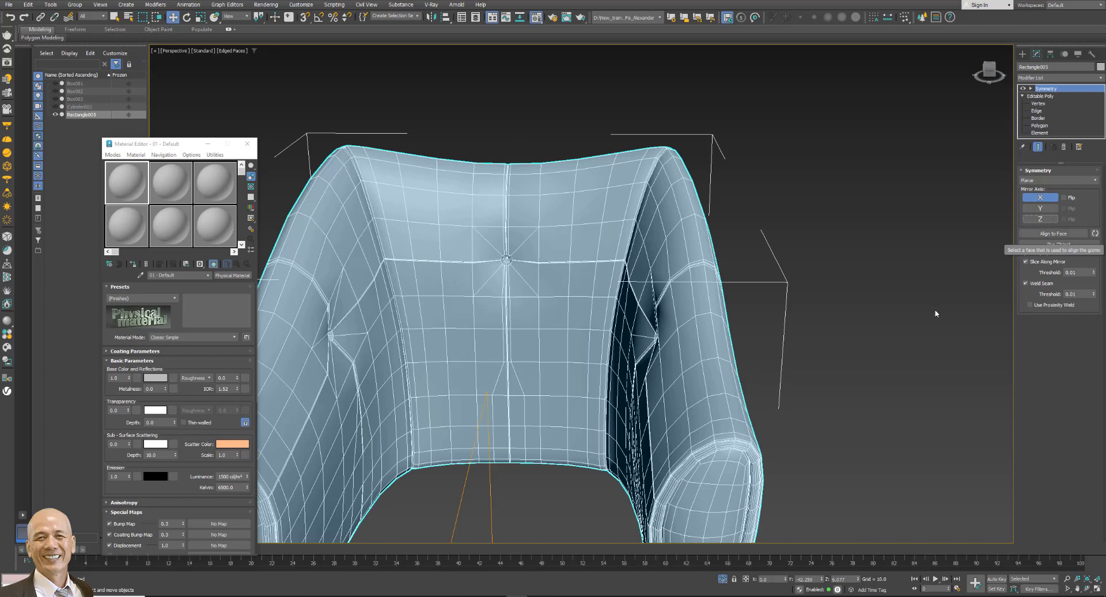
middle_drag(870, 294, 968, 158)
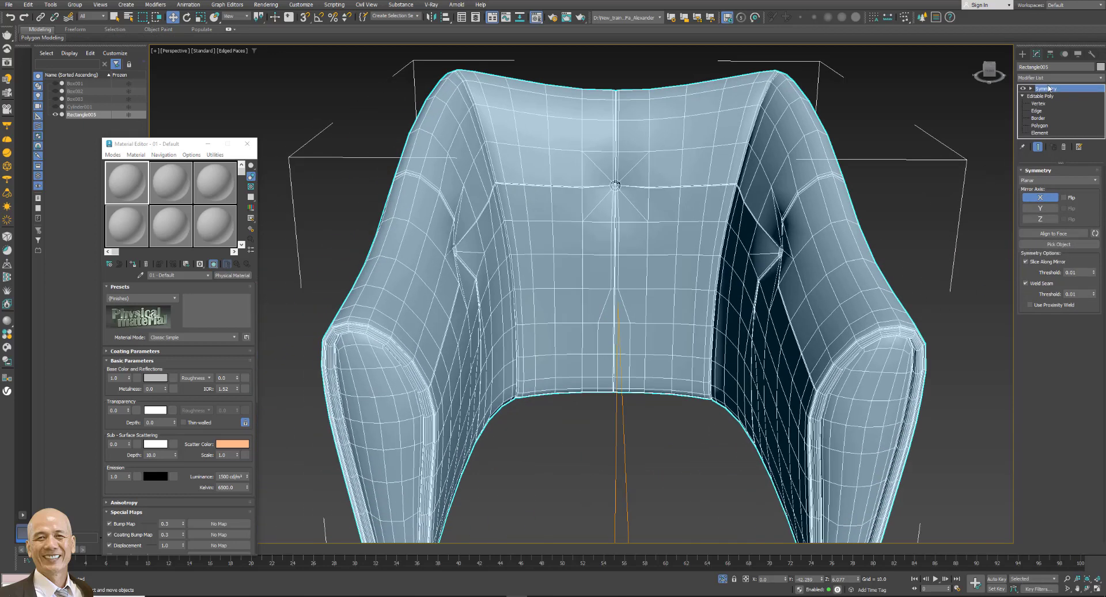
Collapse the whole modifier stack into one editable poly and show four viewports.
right_click(1045, 88)
click(1019, 172)
click(594, 322)
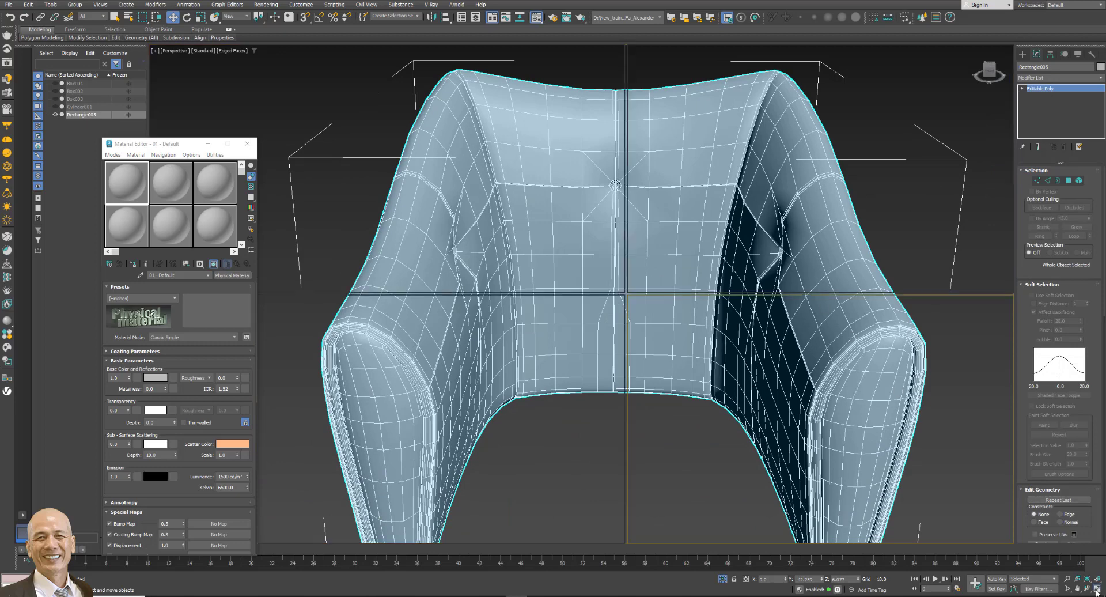
key(alt+w)
Add a TurboSmooth modifier to the chair shell.
alt+middle_drag(816, 441, 899, 438)
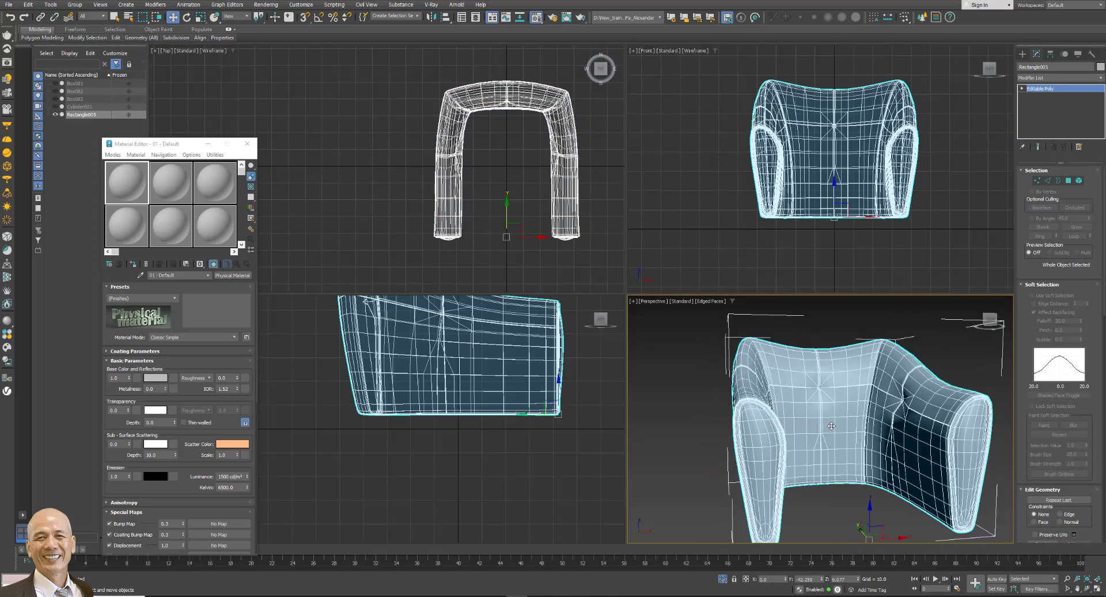
click(1070, 78)
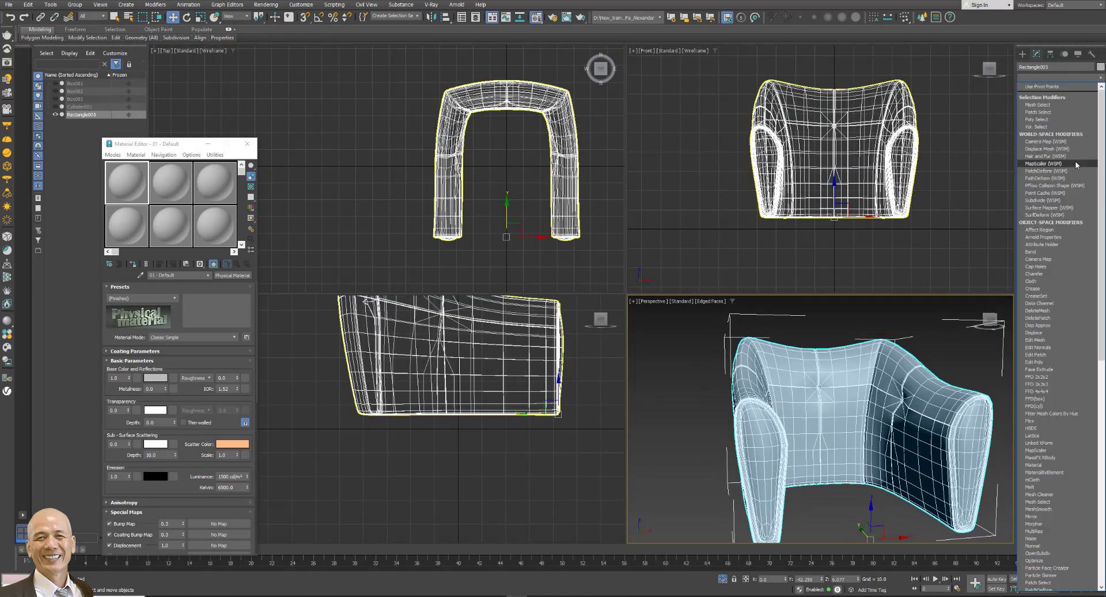
key(t)
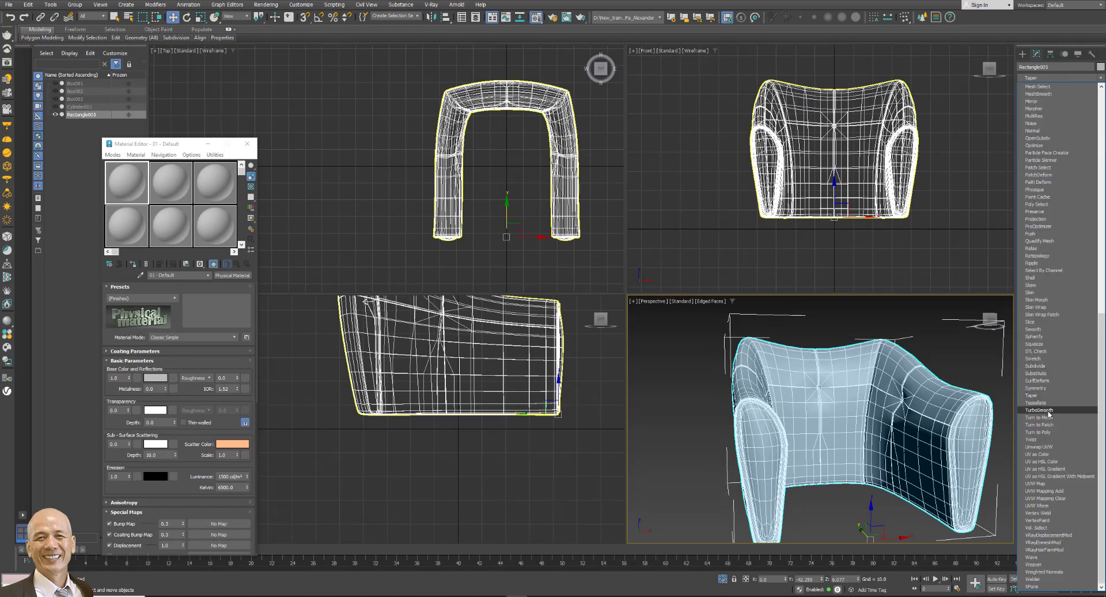
click(1048, 409)
alt+middle_drag(828, 403, 865, 404)
middle_drag(893, 368, 866, 361)
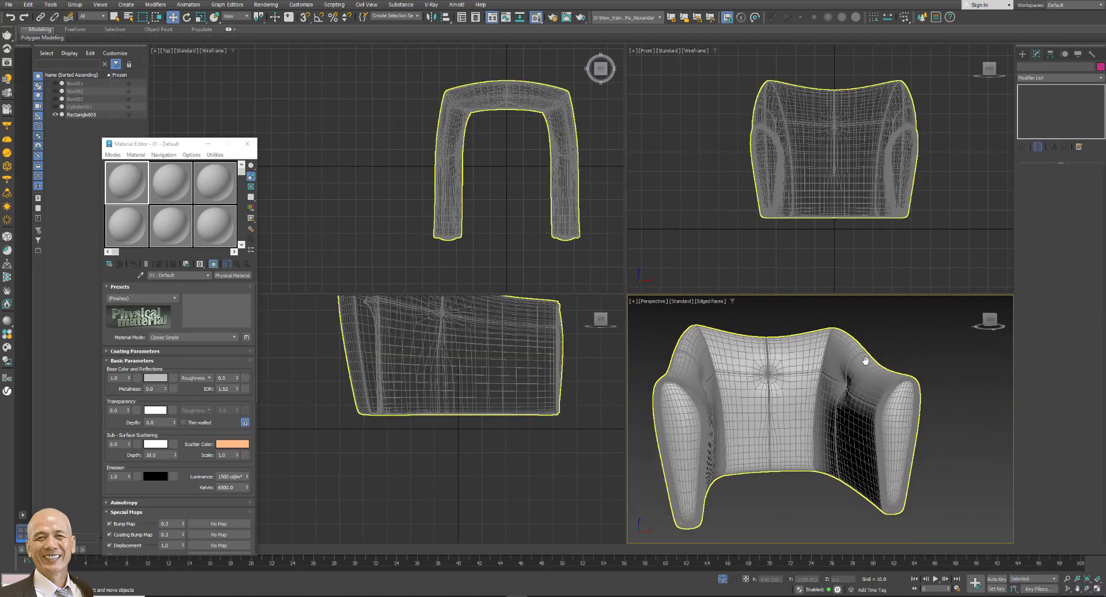
Turn off Isolate Selection to unhide the other chair parts, then deselect the shell.
click(723, 579)
scroll(934, 343, down, 3)
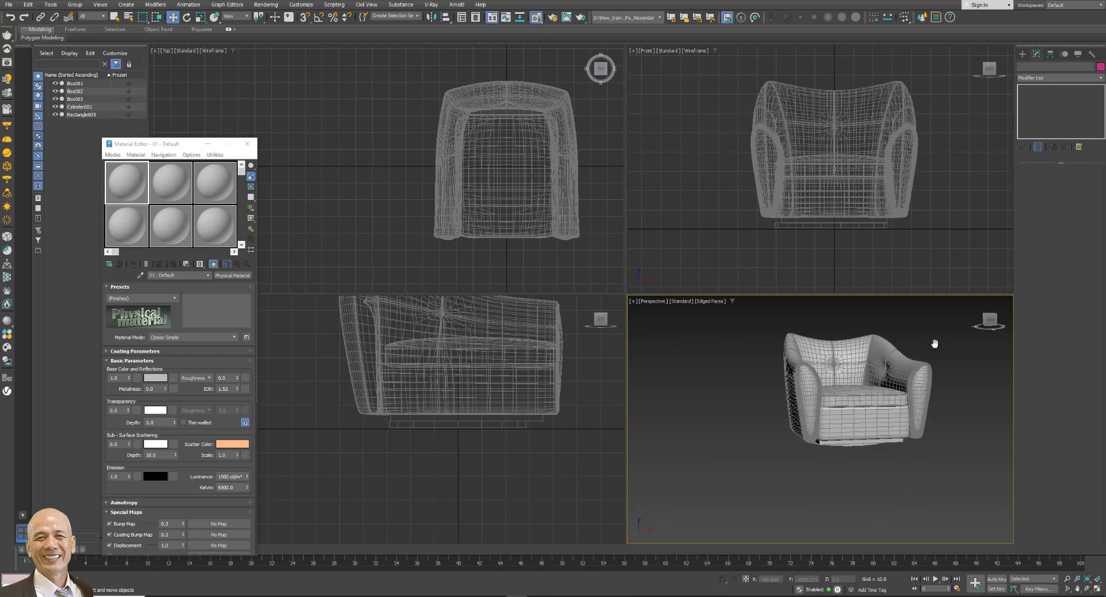
mouse_move(934, 344)
middle_down()
mouse_move(895, 392)
mouse_move(843, 410)
middle_up()
click(875, 397)
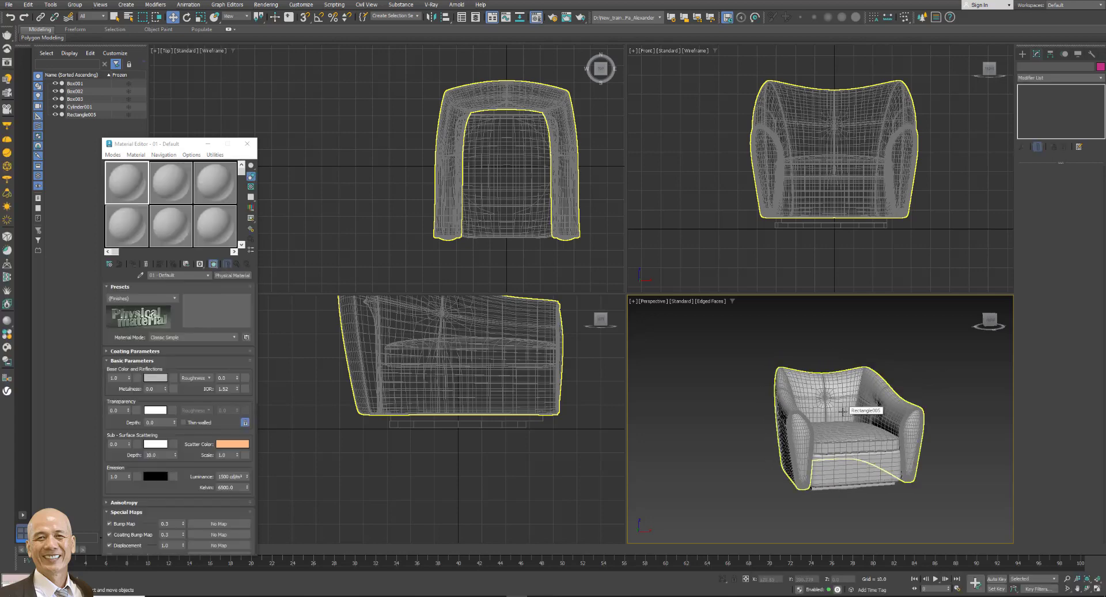
click(653, 477)
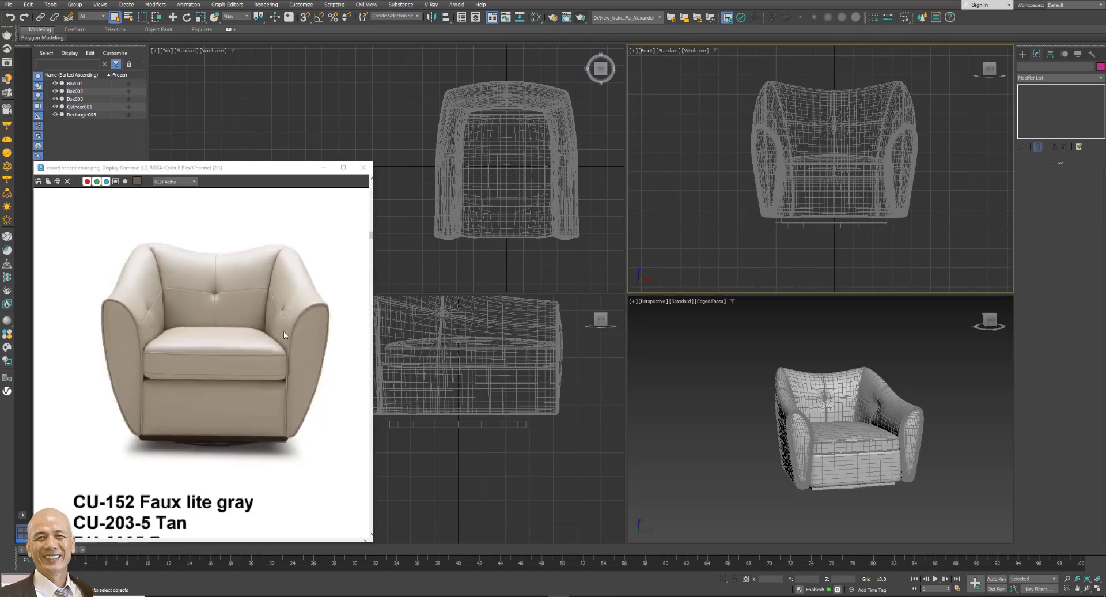
Select the armchair, drop to its Editable Poly level, and check front and perspective views.
scroll(253, 372, right, 1)
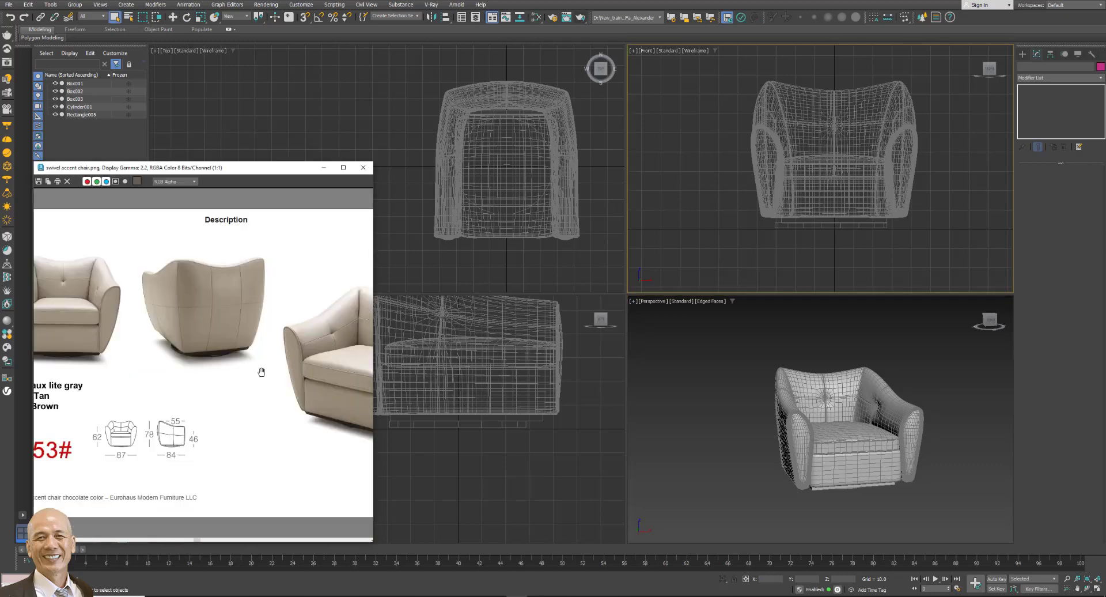
scroll(253, 369, right, 1)
scroll(248, 372, right, 1)
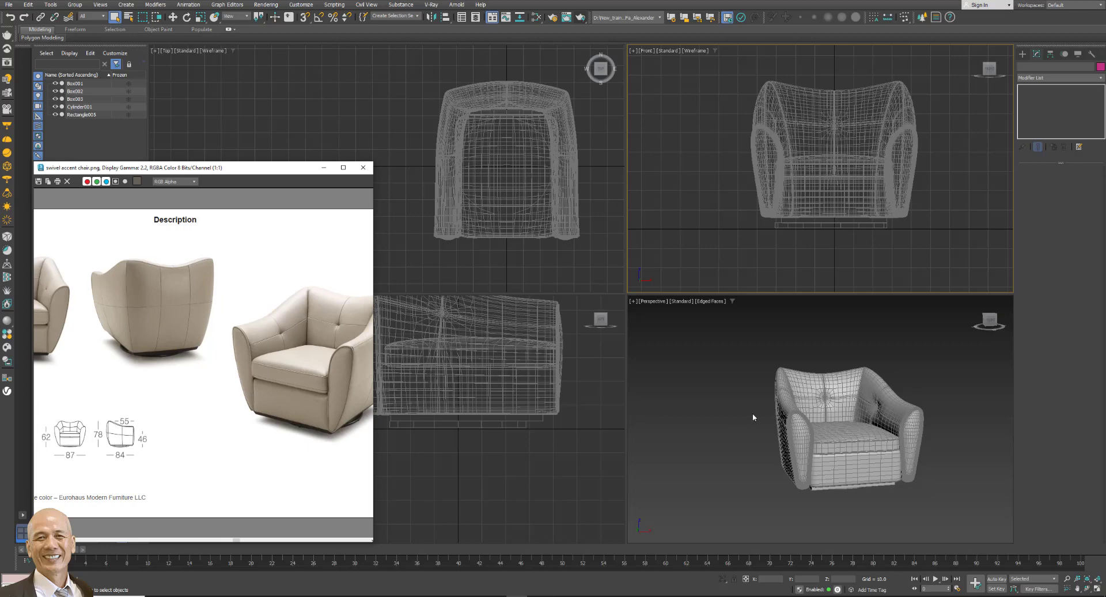
click(885, 385)
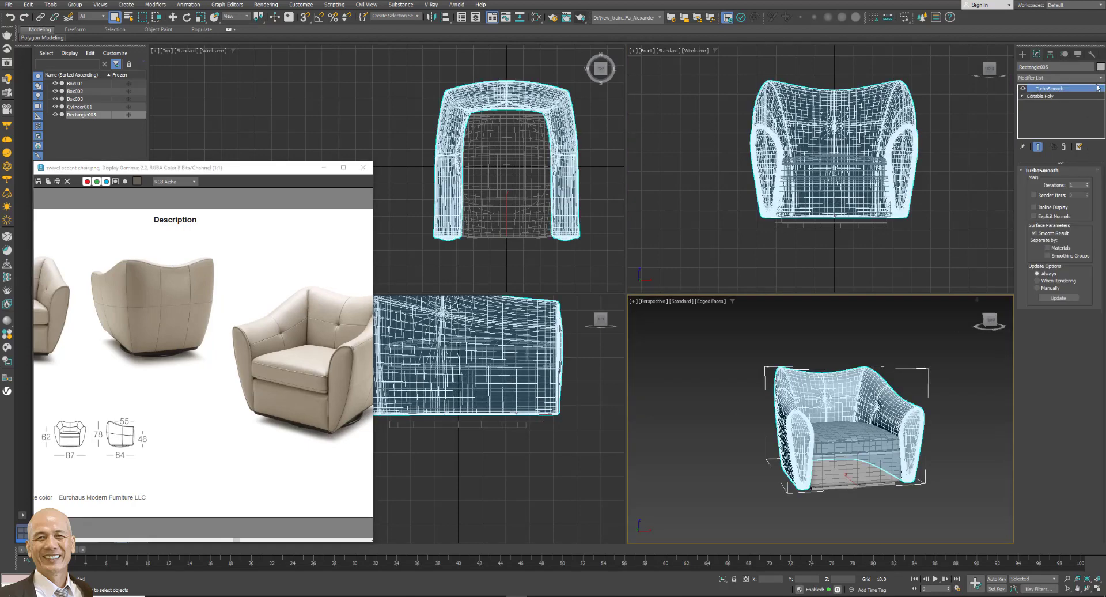
click(1063, 95)
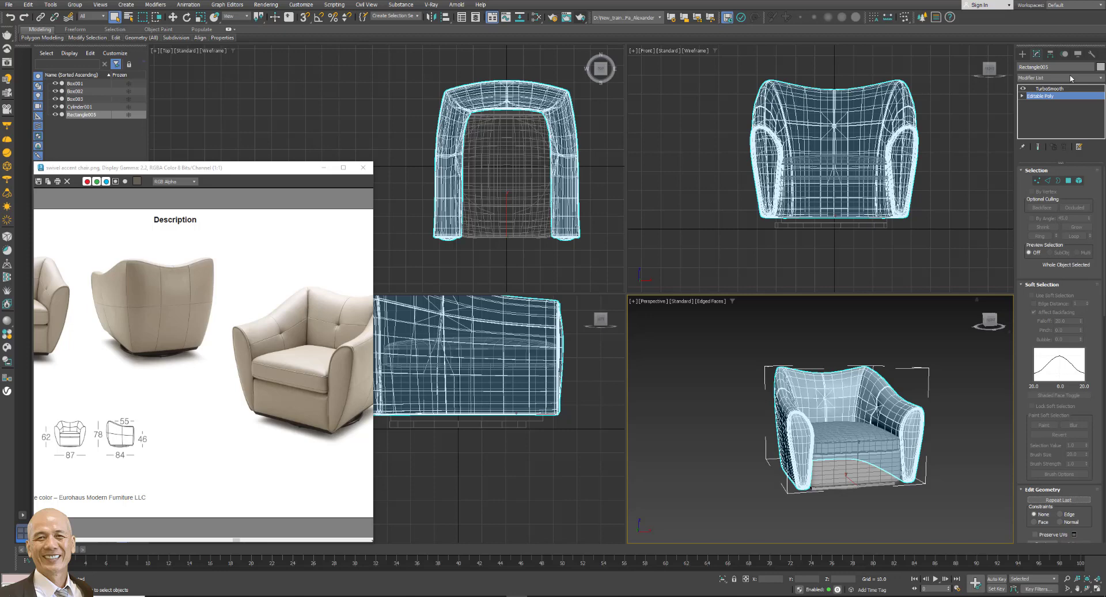
key(f)
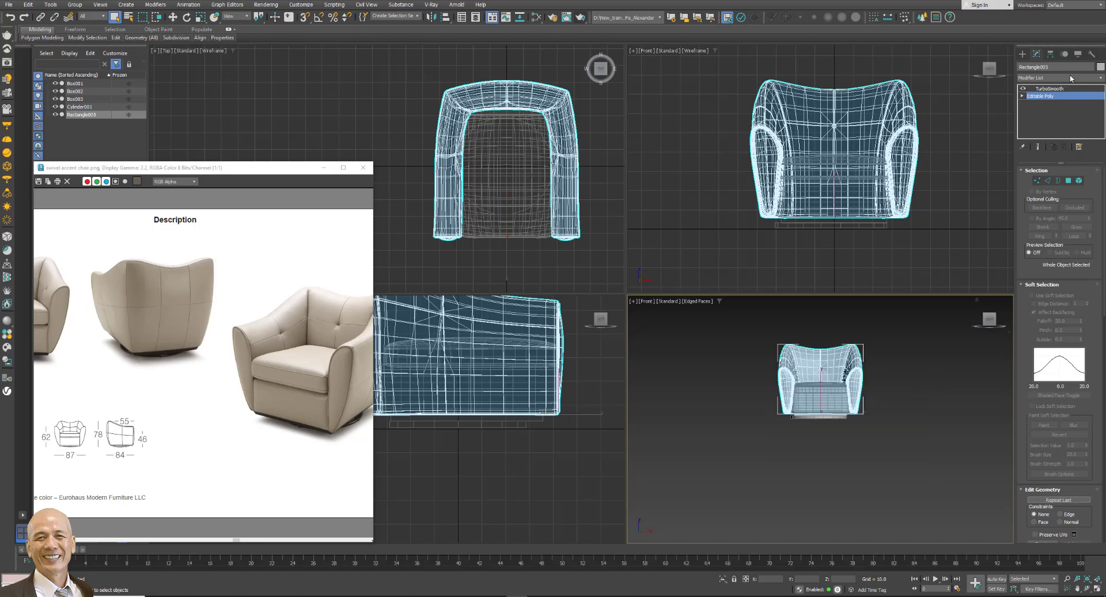
key(p)
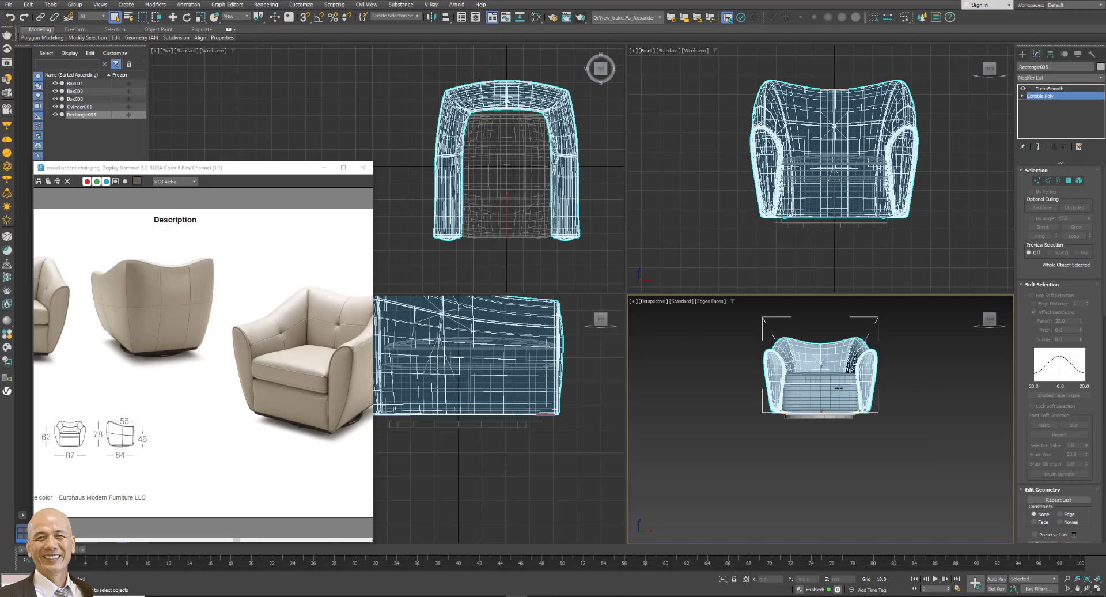
Add an FFD (box) 4x4x4 modifier to the armchair from the Modifier List.
click(1074, 78)
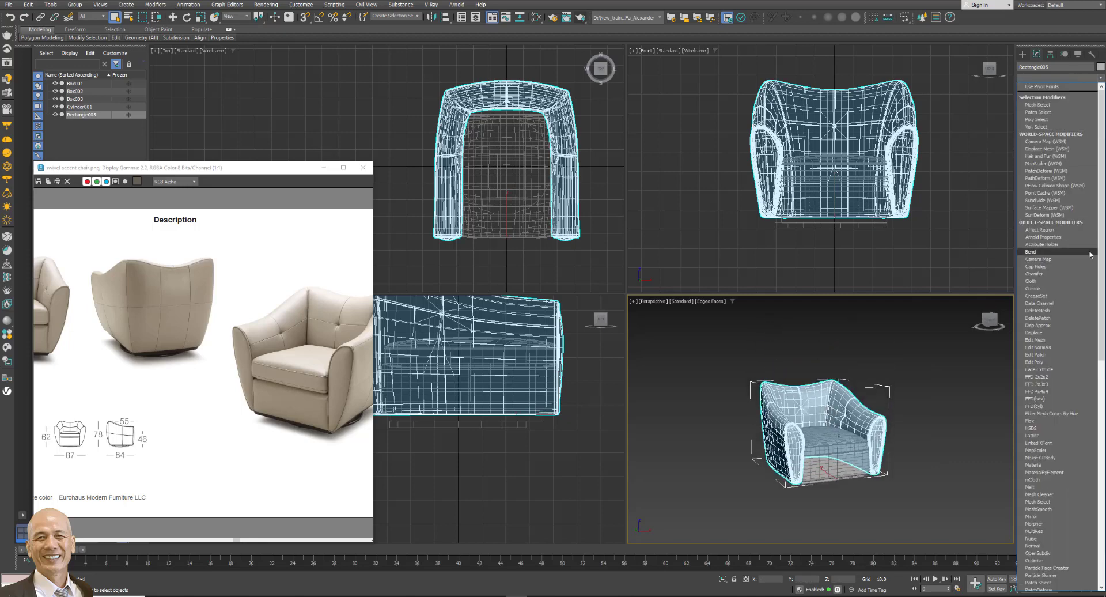
scroll(1087, 242, down, 1)
scroll(1083, 219, down, 10)
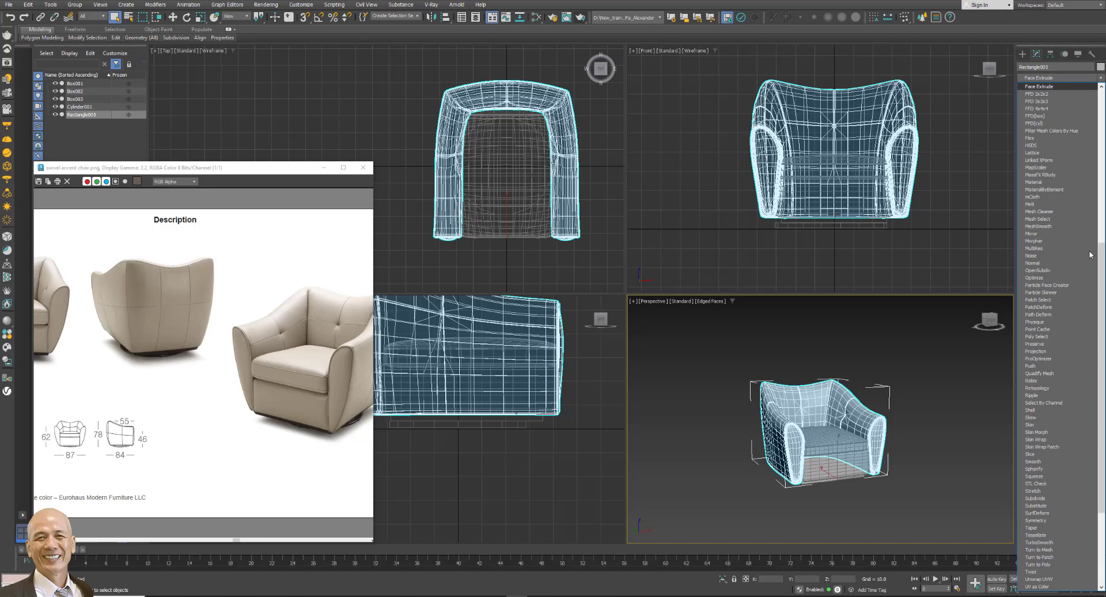
click(1049, 115)
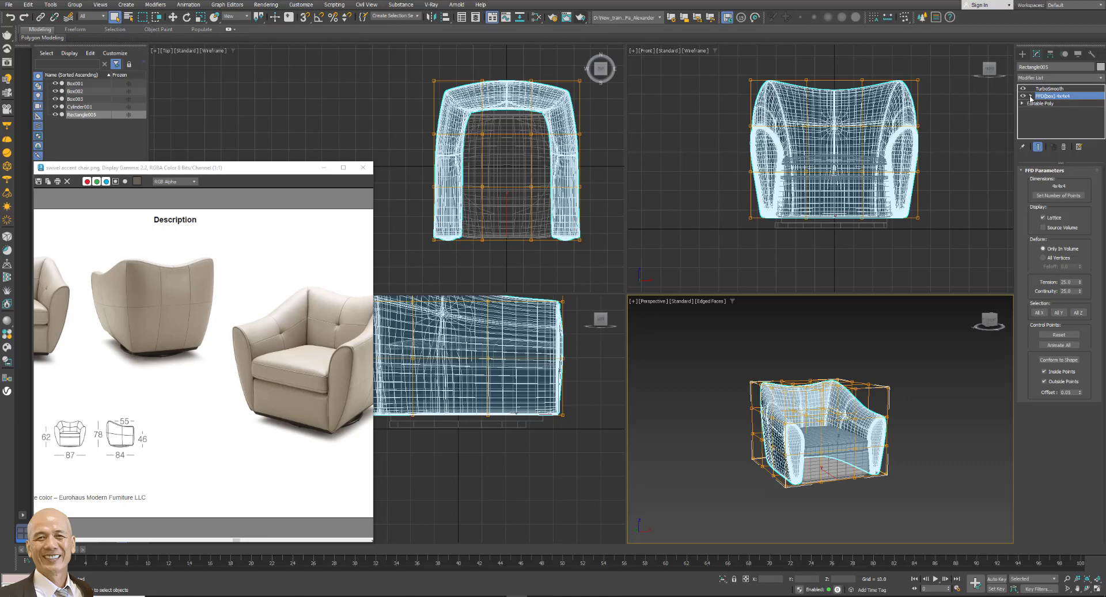
Select all FFD control points and try a uniform X stretch, then cancel it.
click(1031, 96)
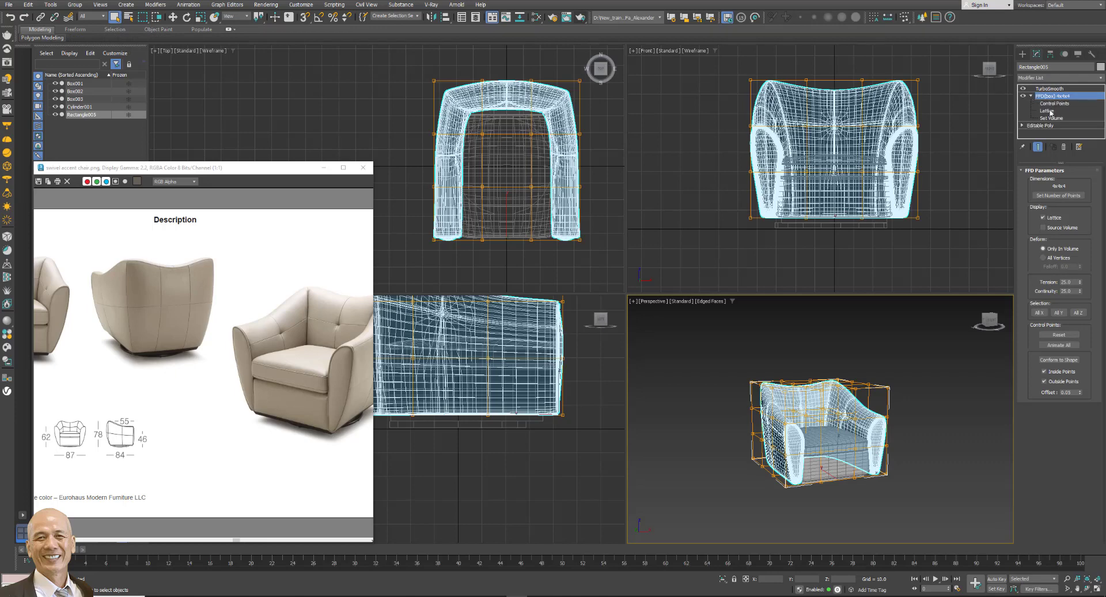
click(1055, 103)
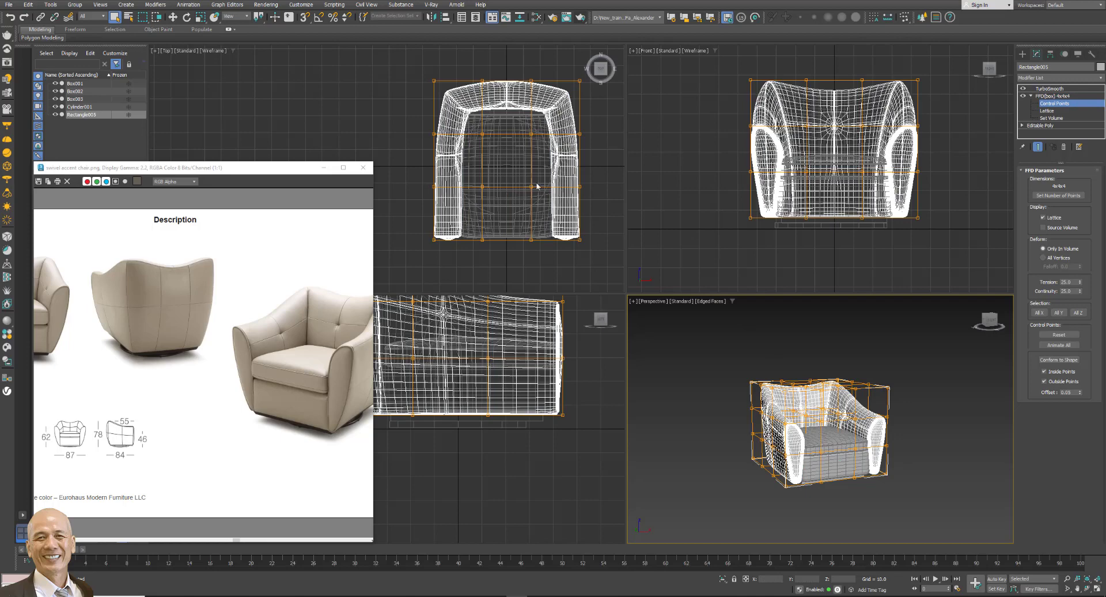
click(422, 180)
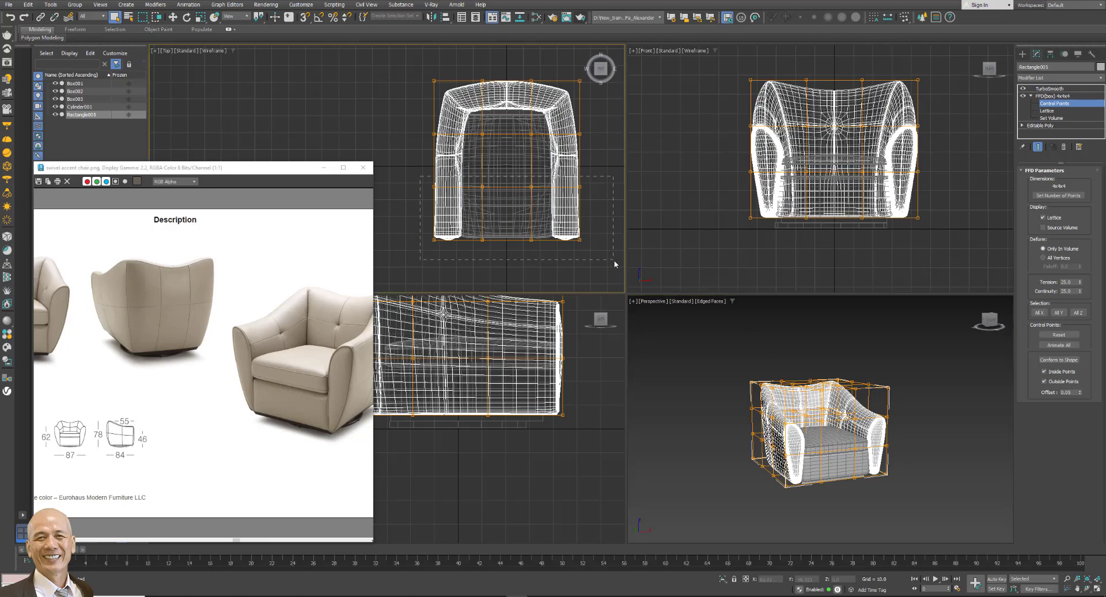
click(201, 17)
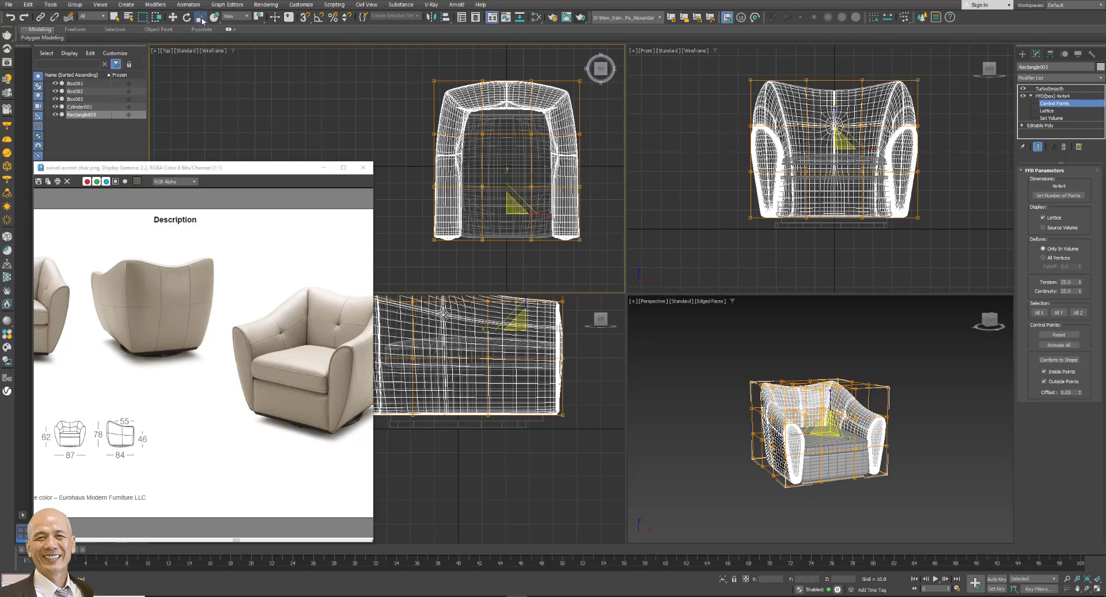
drag(546, 215, 545, 208)
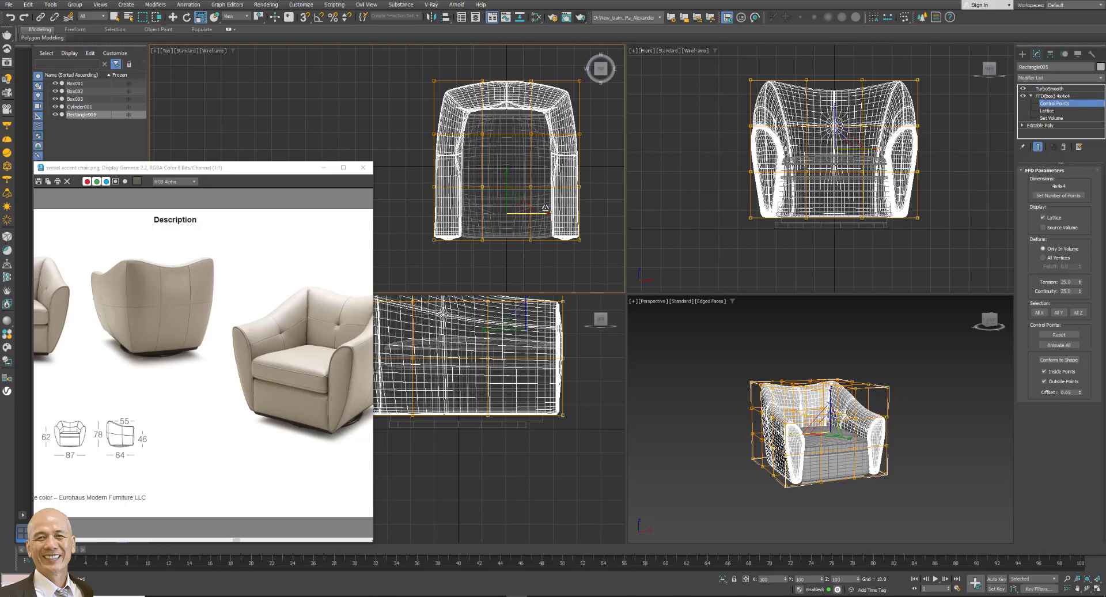
drag(545, 208, 547, 205)
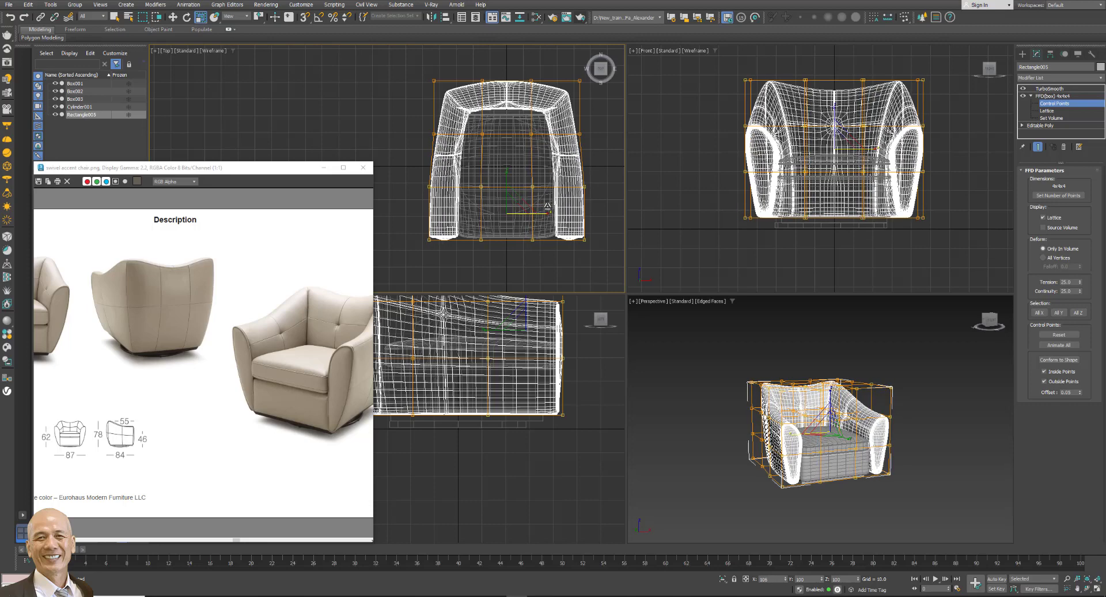
right_click(548, 206)
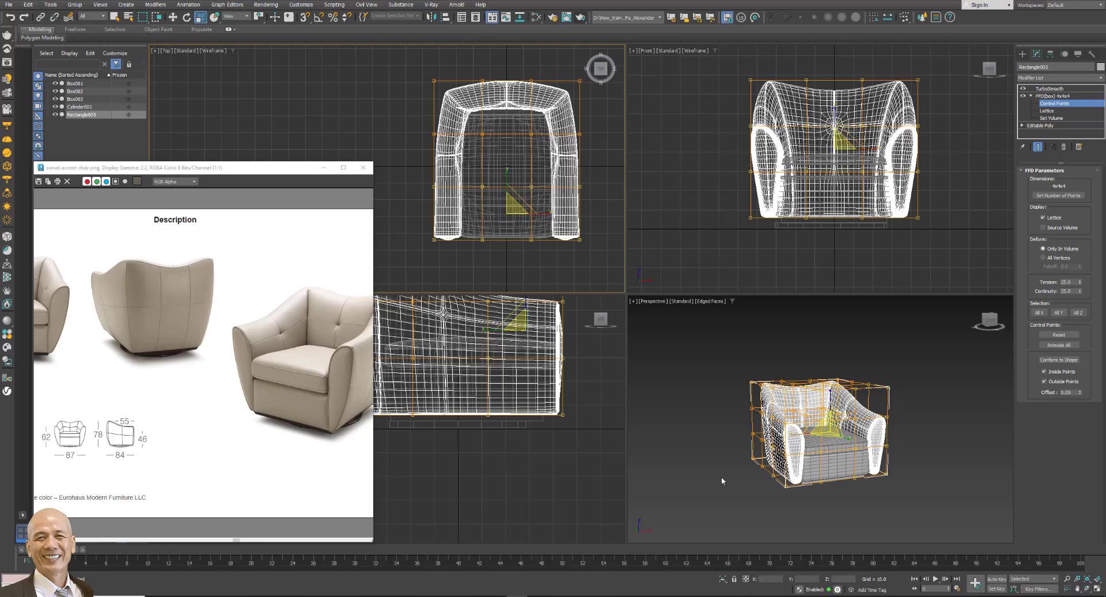
Widen the lattice to 105% along X in the Front view, then return to the FFD top level.
right_click(795, 503)
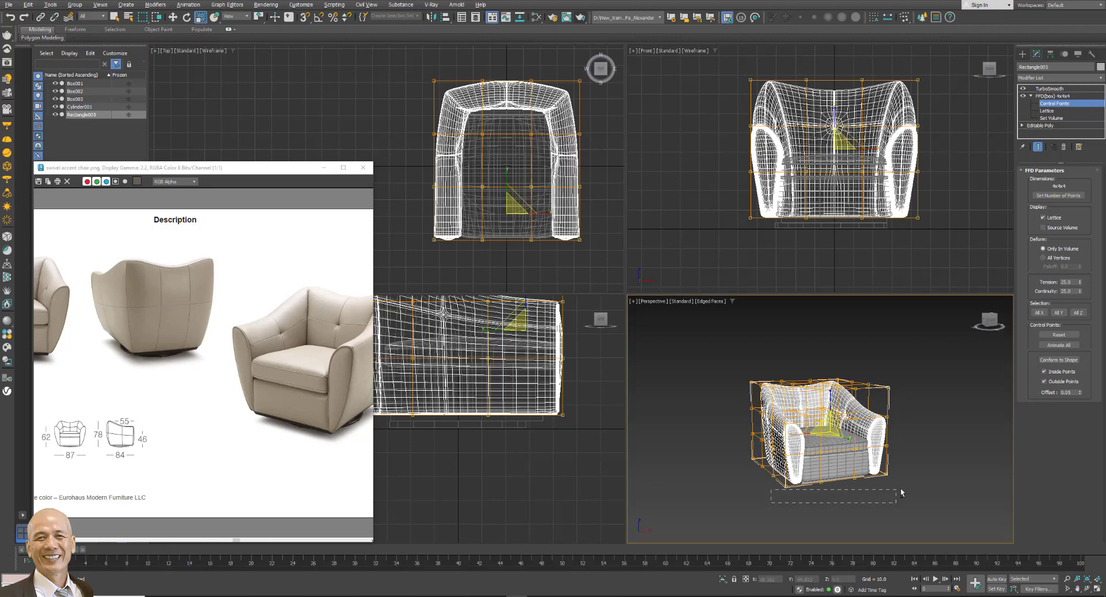
right_click(859, 136)
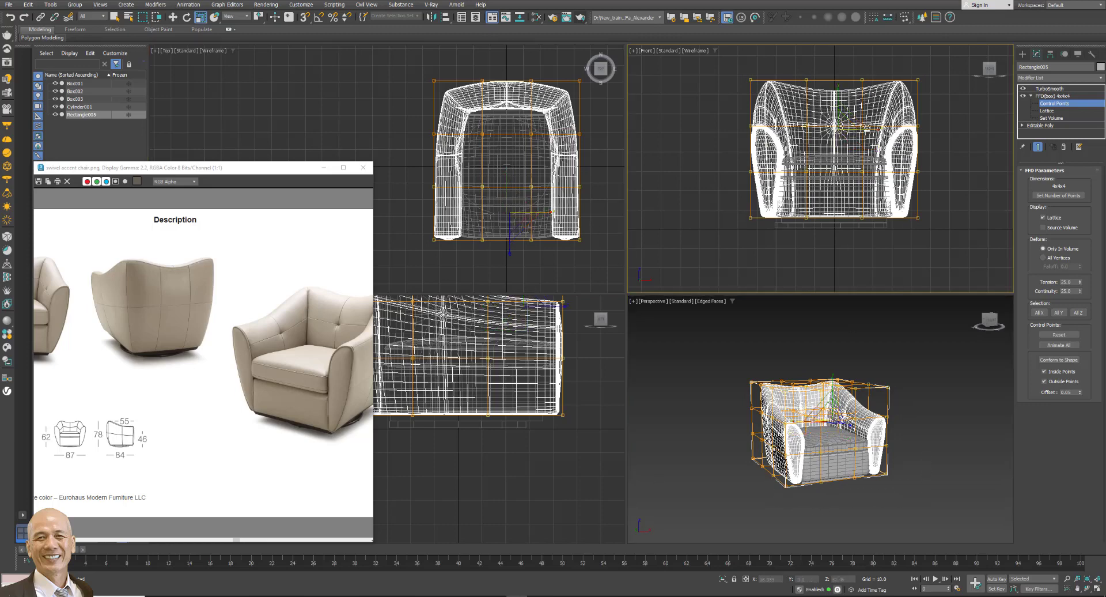
drag(867, 127, 869, 126)
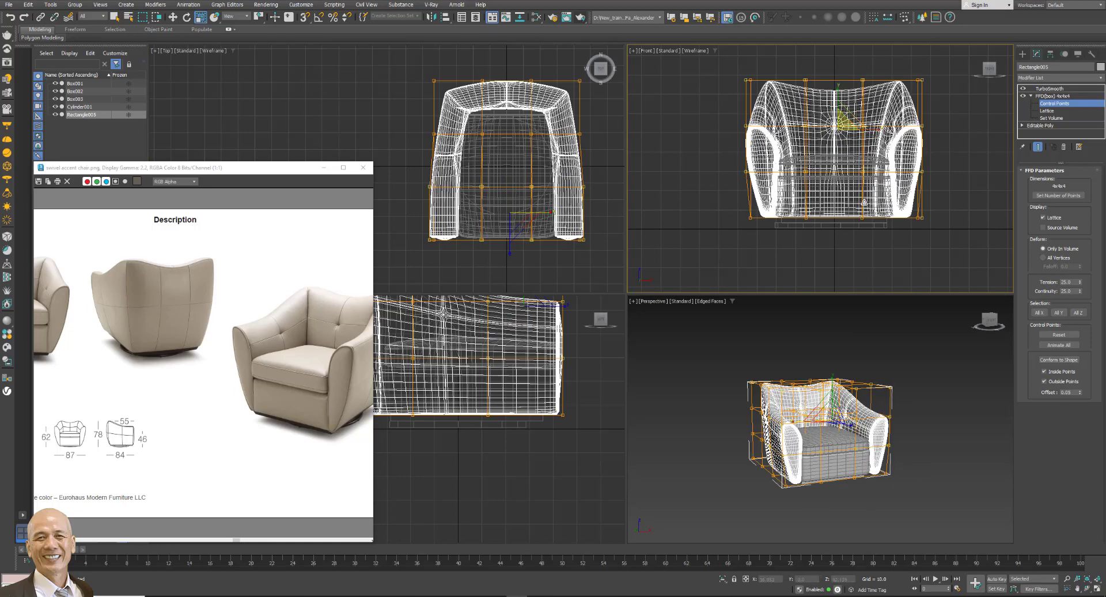
click(898, 348)
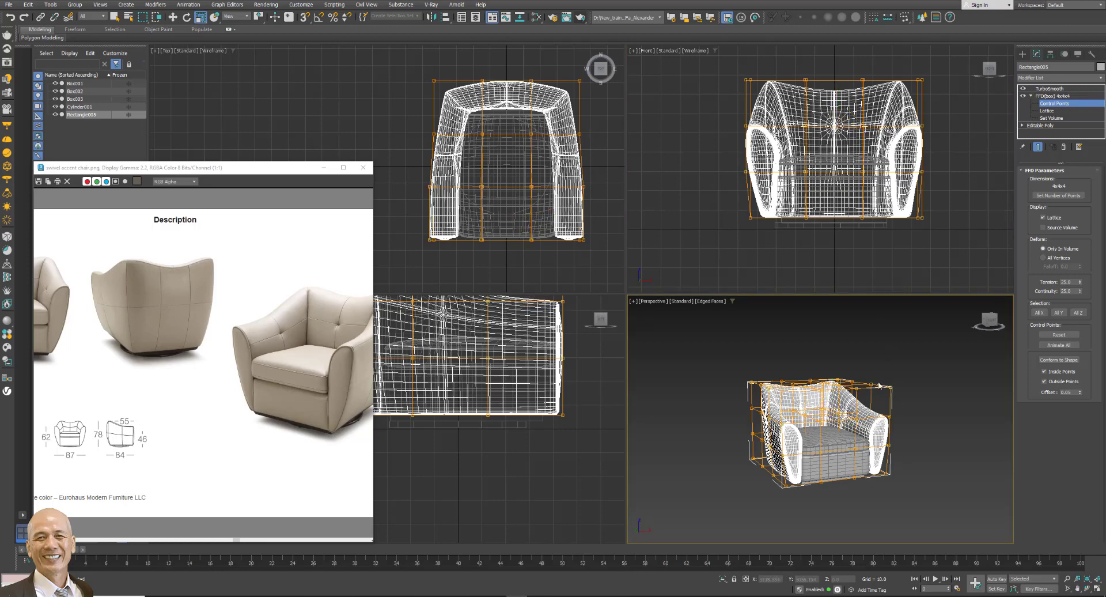
click(1065, 97)
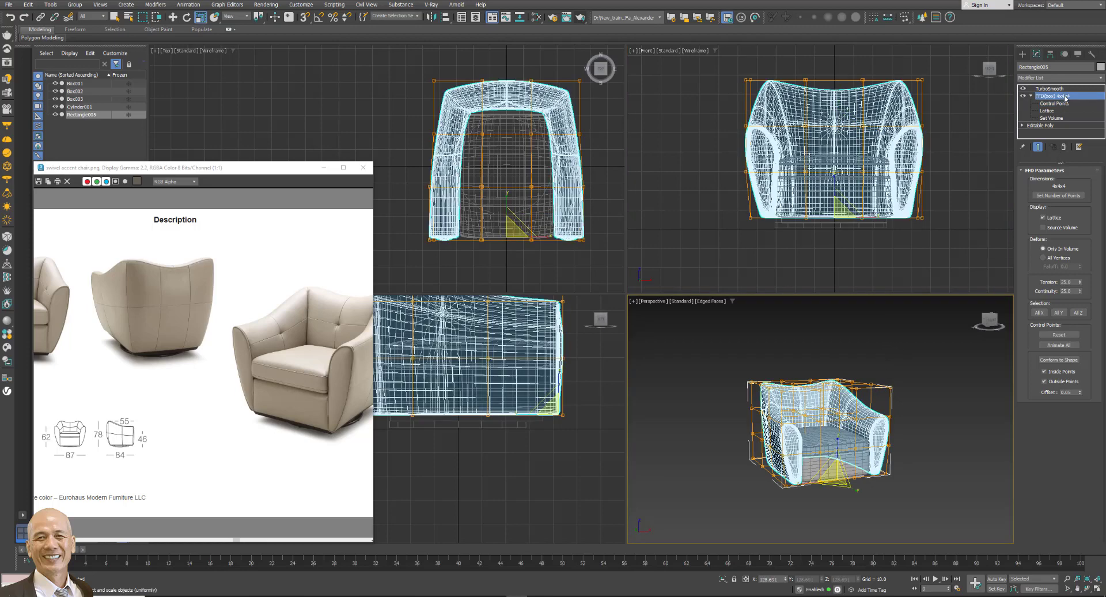
right_click(1066, 98)
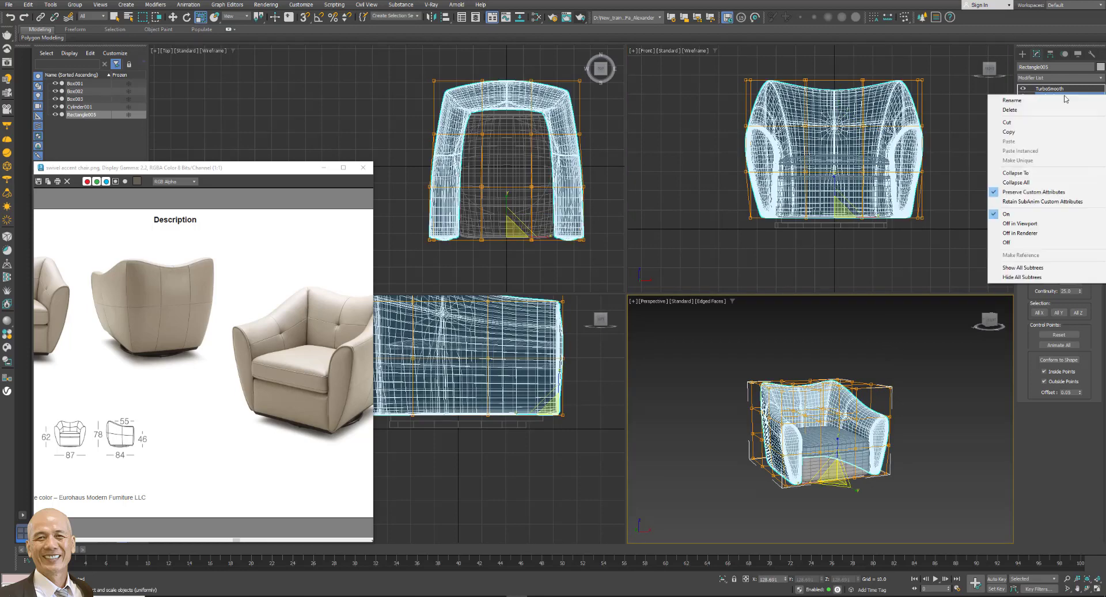
Collapse the chair's stack to the FFD, confirm Yes, and deselect the chair.
click(1041, 173)
click(593, 332)
click(927, 383)
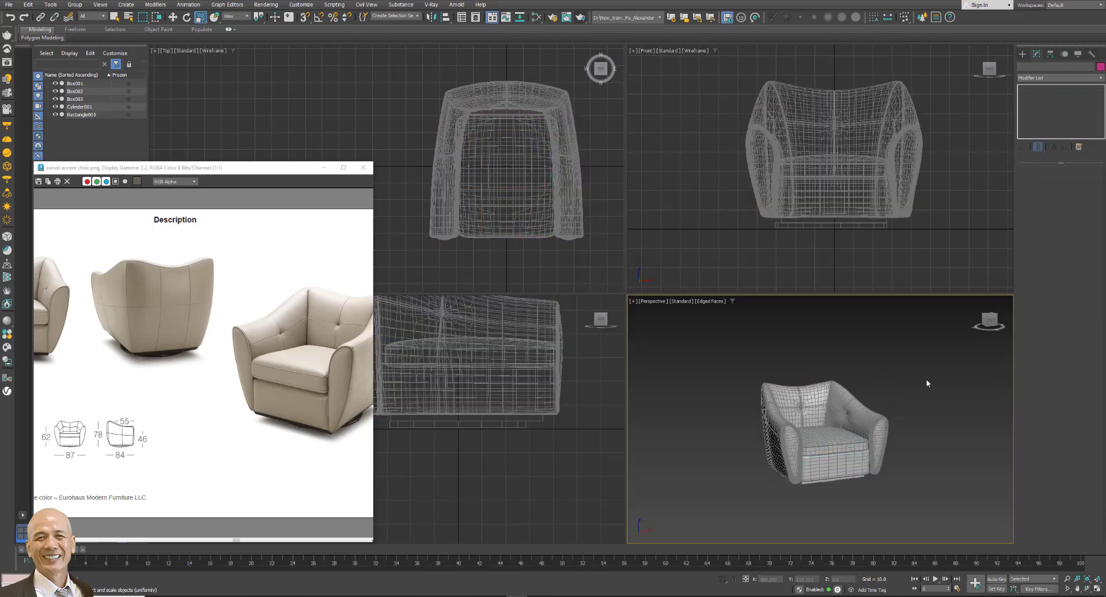
Zoom in on the armchair in the Perspective viewport.
click(1066, 579)
drag(828, 448, 836, 424)
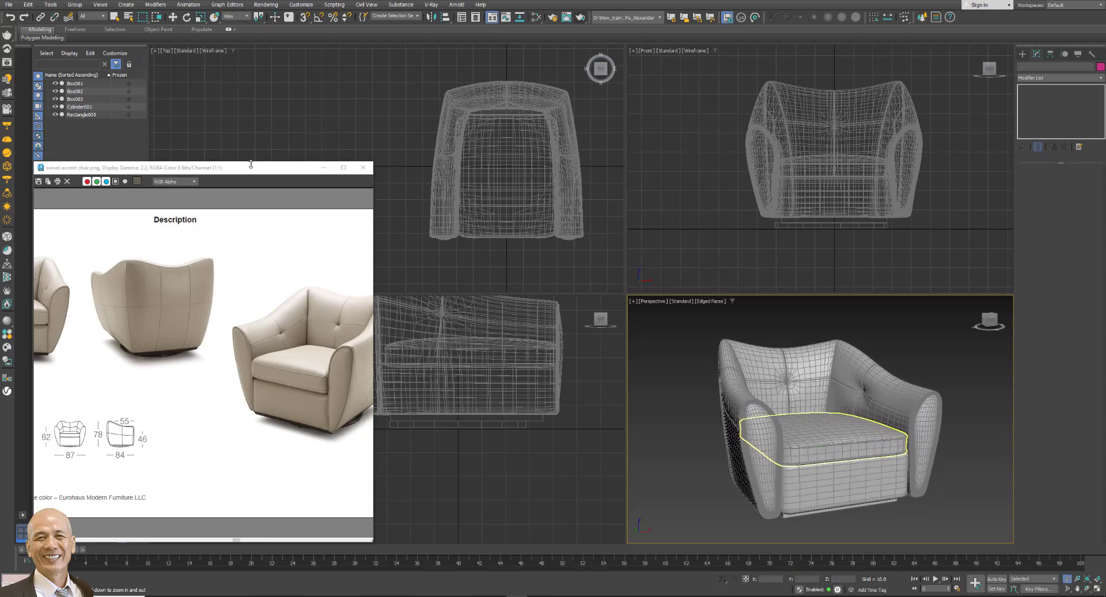
drag(249, 168, 343, 129)
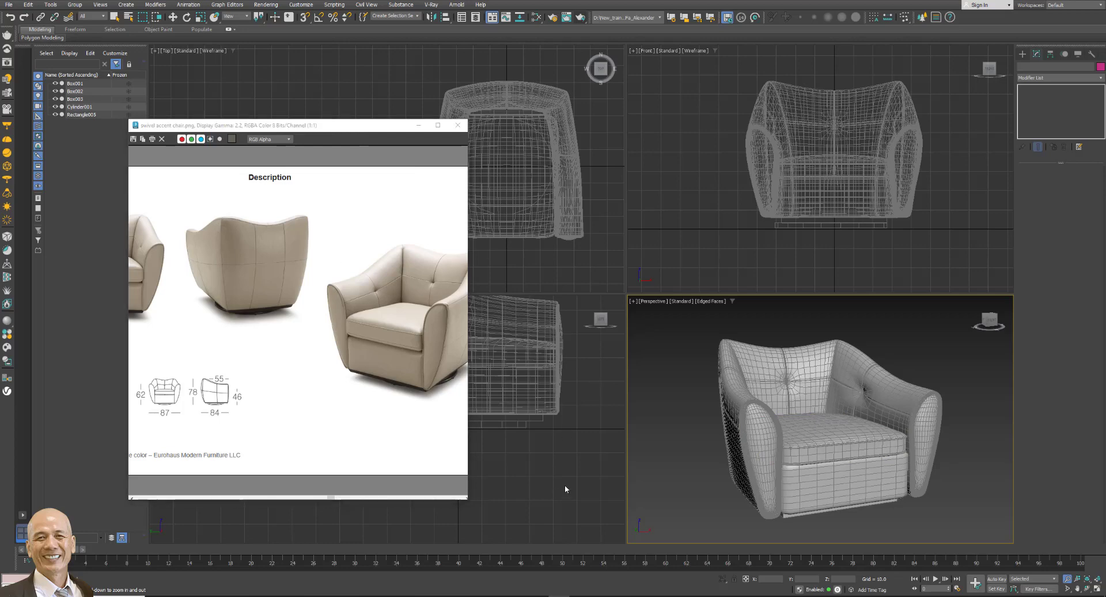
key(r)
Make V-Ray 6 Hotfix 1 the production renderer and select the whole chair in Front view.
click(552, 18)
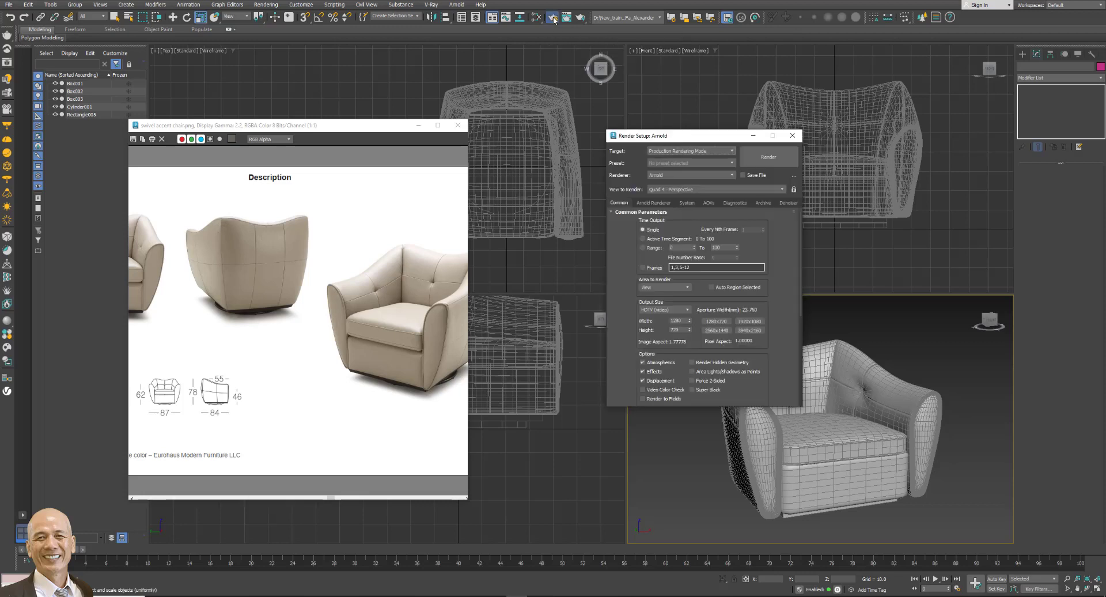
click(697, 176)
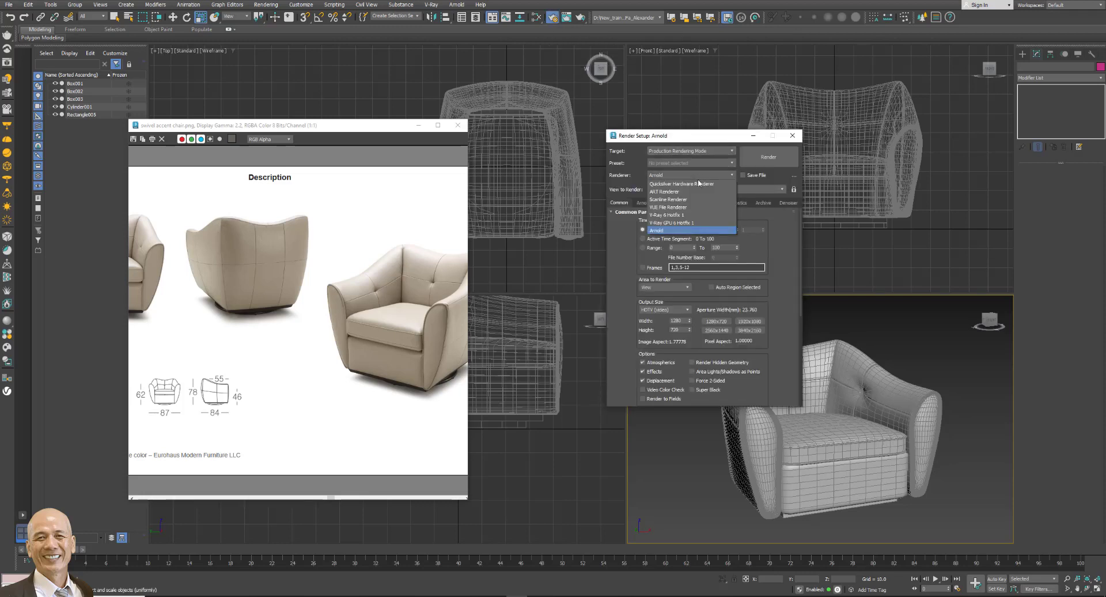
click(687, 215)
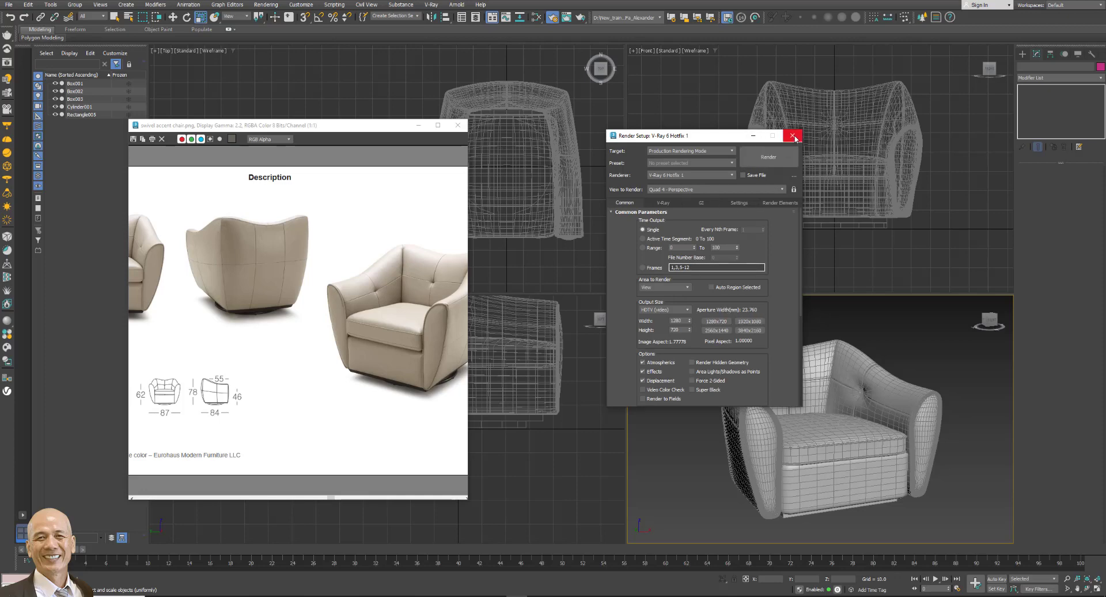
click(793, 135)
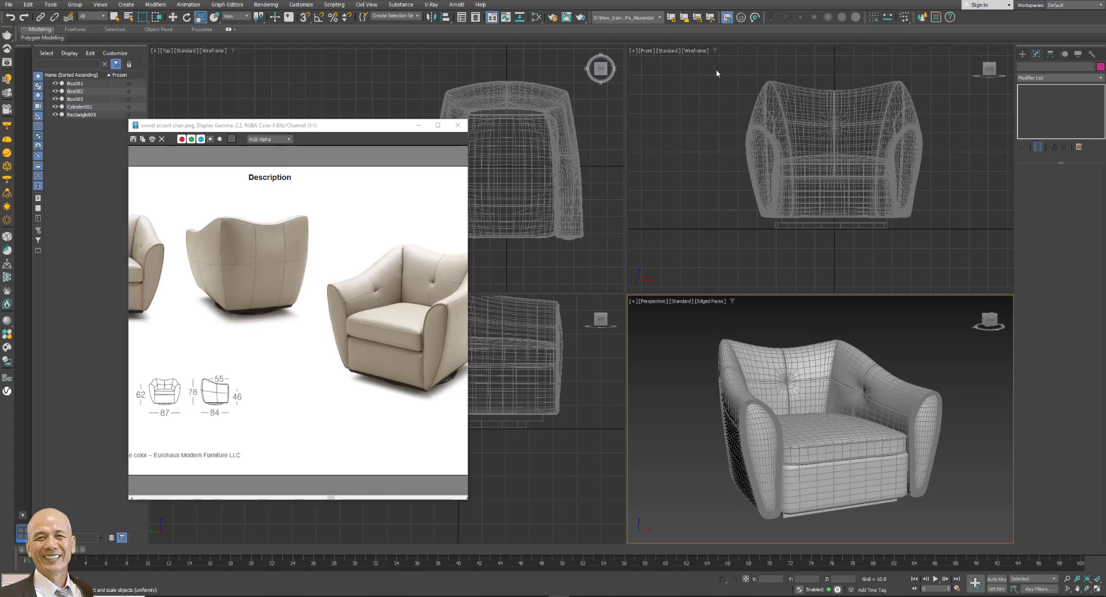
drag(716, 73, 956, 189)
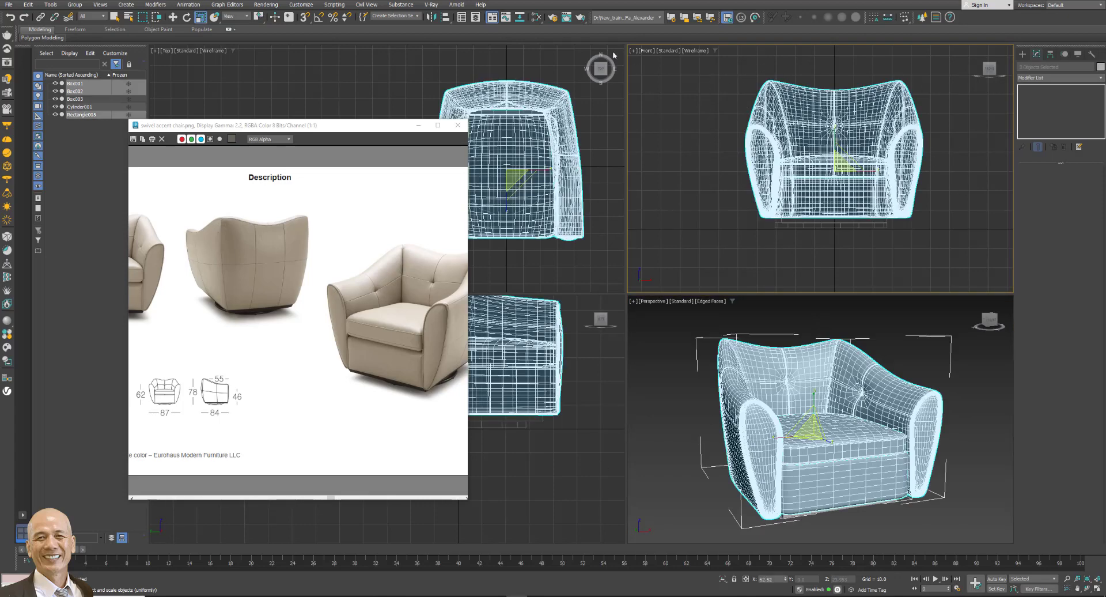
Create a VRayMtl in the Slate Material Editor and assign it to the armchair.
click(537, 18)
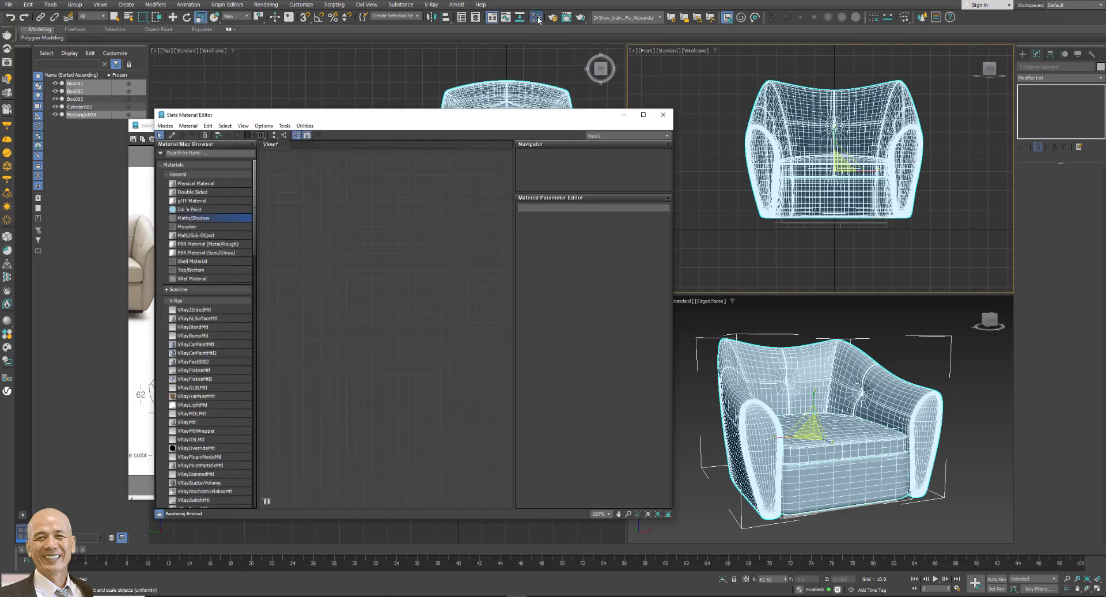
drag(521, 120, 759, 93)
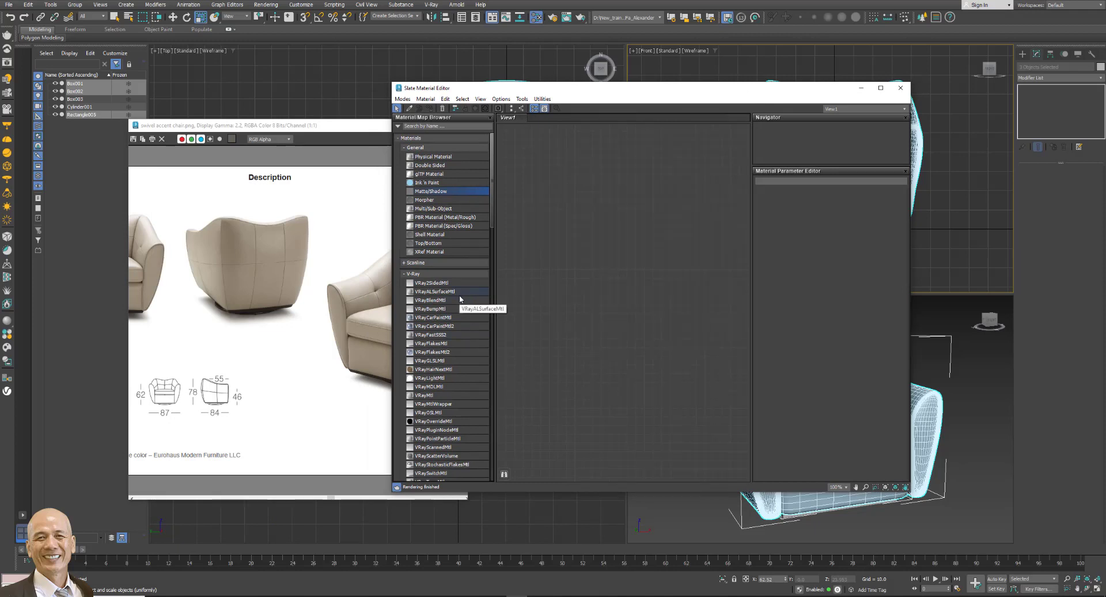
mouse_move(423, 395)
mouse_down()
mouse_move(634, 285)
mouse_move(664, 199)
mouse_up()
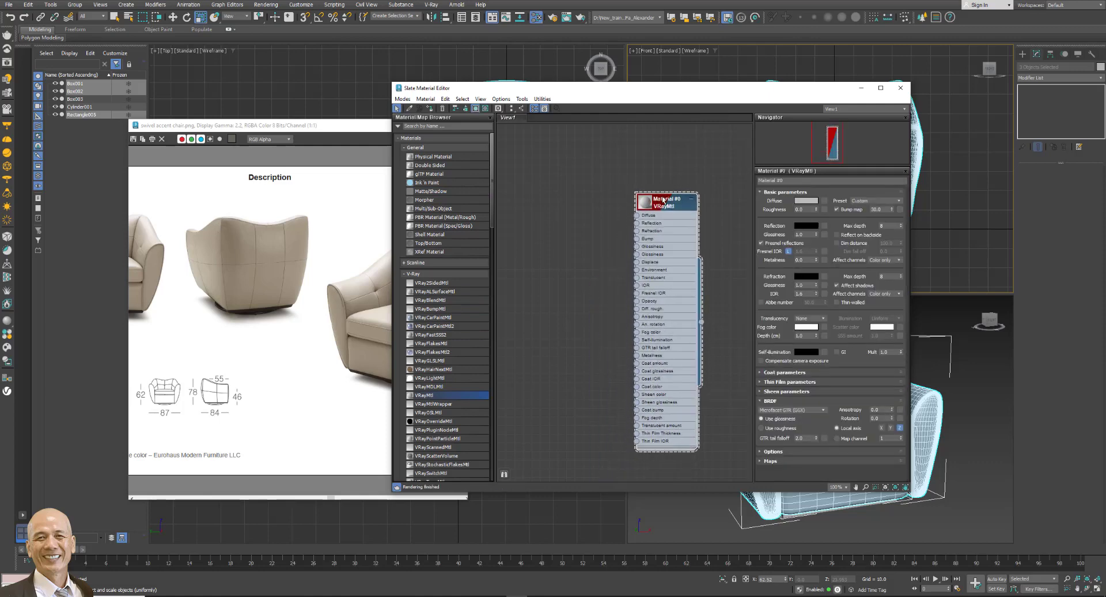
right_click(664, 198)
click(681, 210)
drag(698, 95, 508, 73)
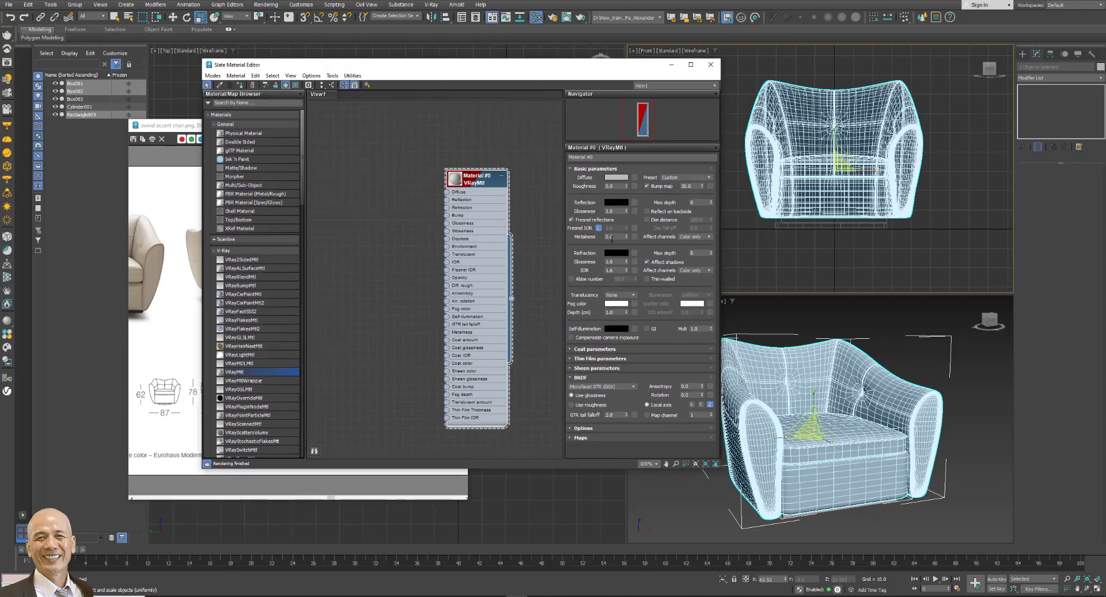
Give the diffuse a beige colour and bring the photo's upholstery into view.
click(614, 179)
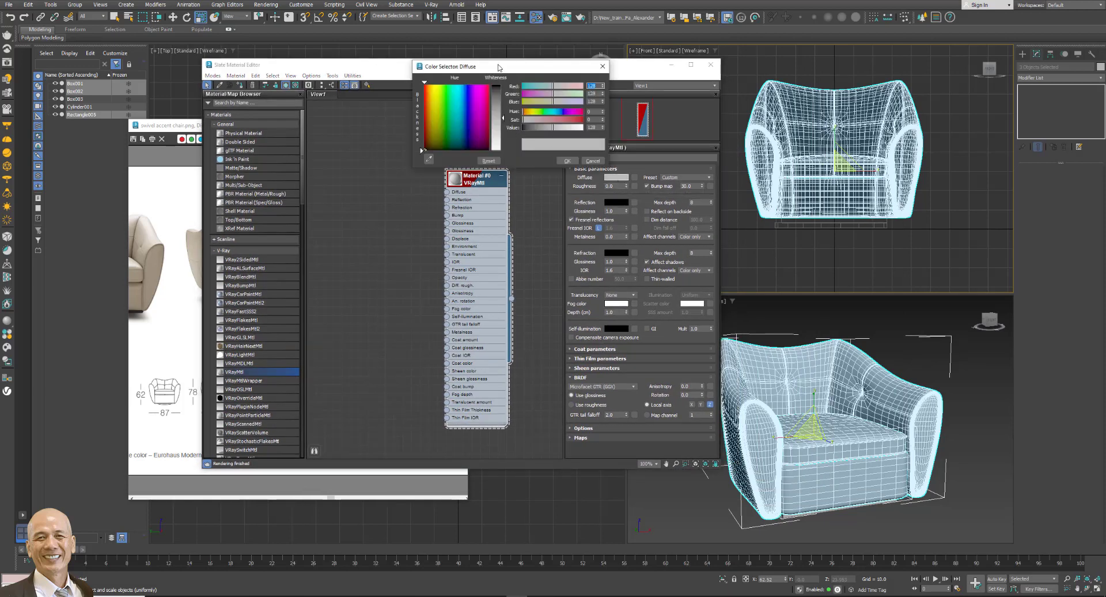
mouse_move(497, 68)
mouse_down()
mouse_move(576, 87)
mouse_move(558, 102)
mouse_up()
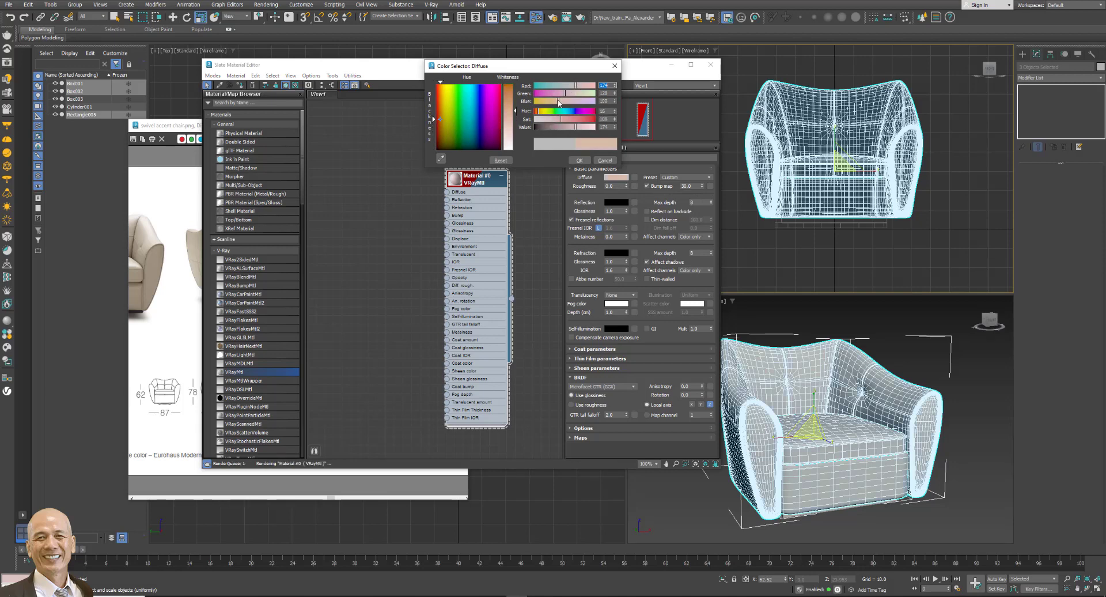
click(579, 160)
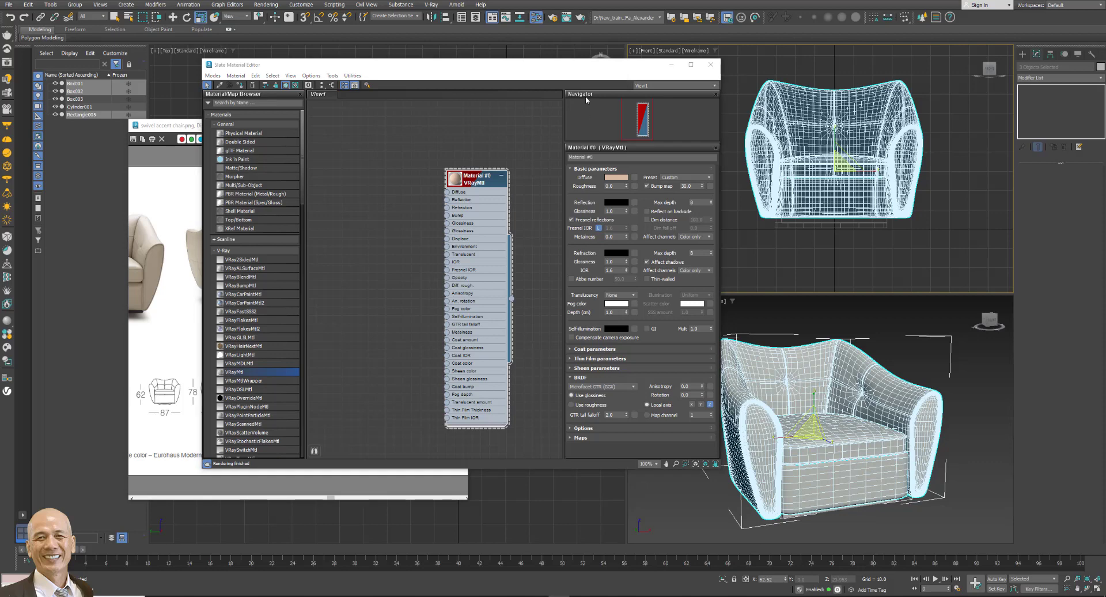
drag(346, 65, 473, 75)
scroll(293, 236, up, 3)
click(294, 236)
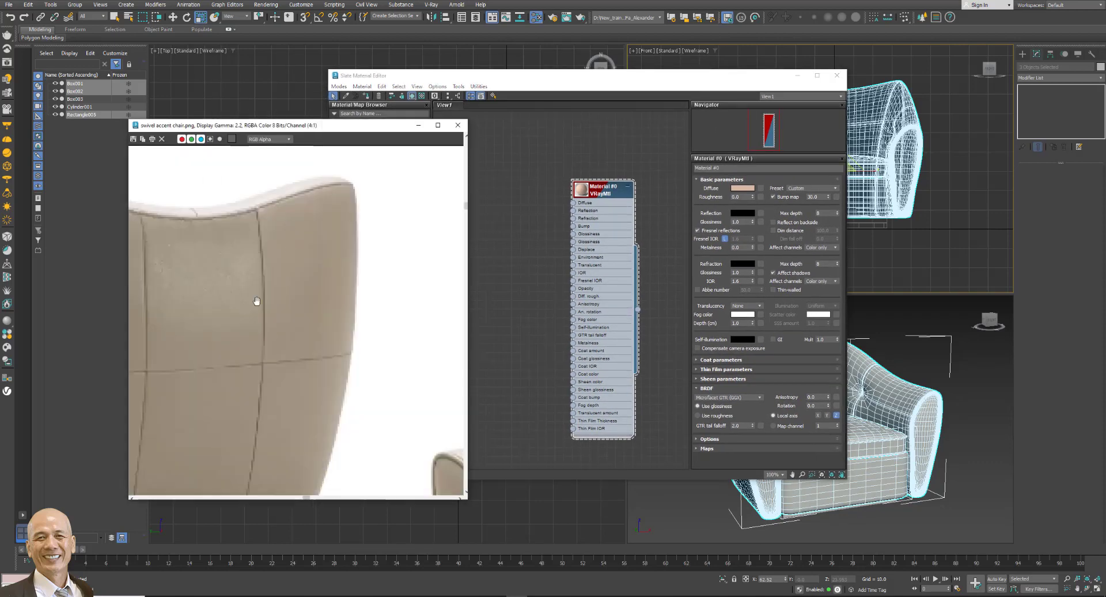
scroll(297, 312, down, 2)
scroll(327, 303, up, 1)
middle_drag(326, 303, 231, 283)
Eyedropper the upholstery colour from the photo and brighten the diffuse to RGB 93,78,64.
click(743, 190)
click(743, 189)
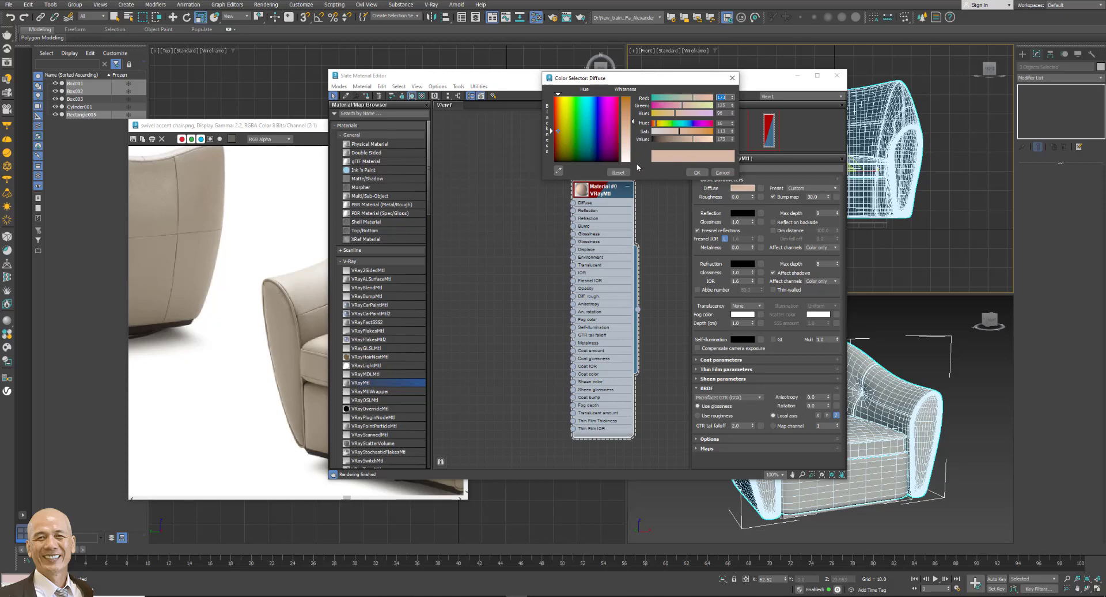
click(556, 171)
click(317, 324)
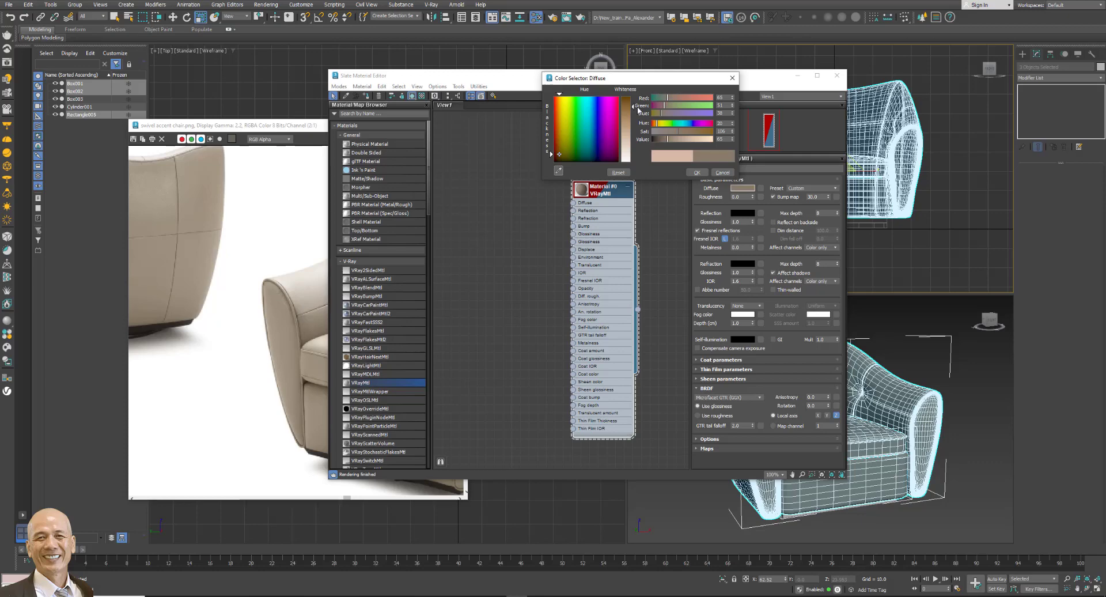
drag(638, 112, 638, 108)
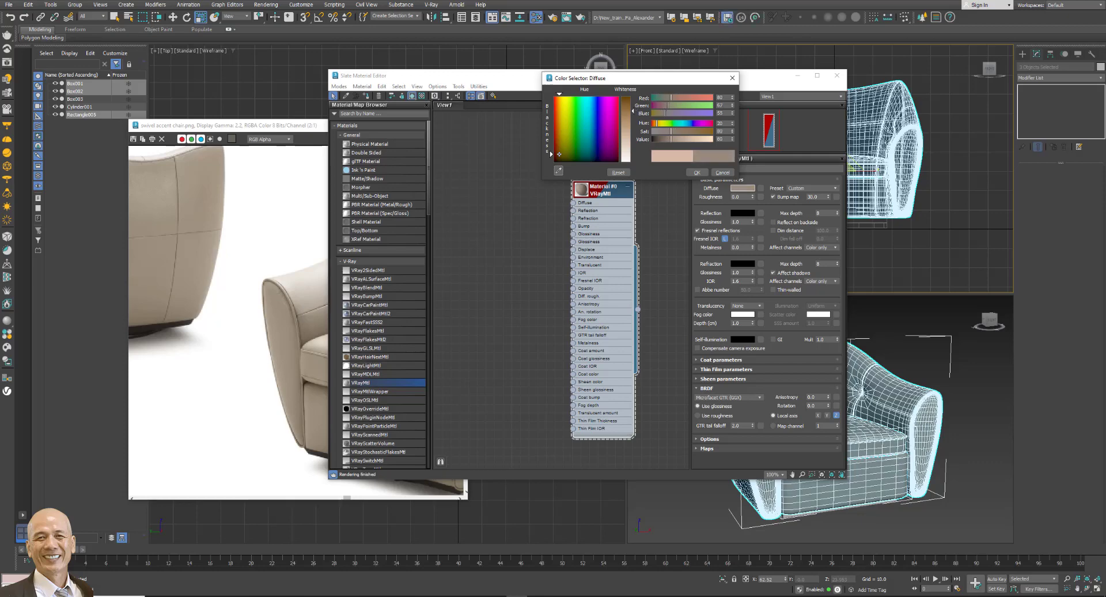
drag(677, 140, 674, 140)
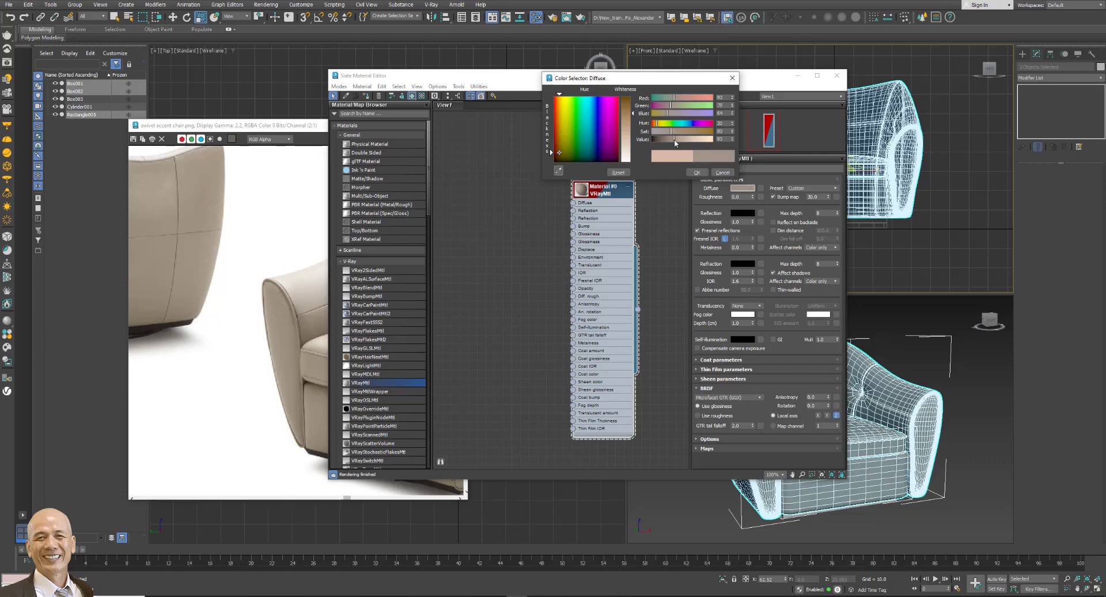
click(697, 173)
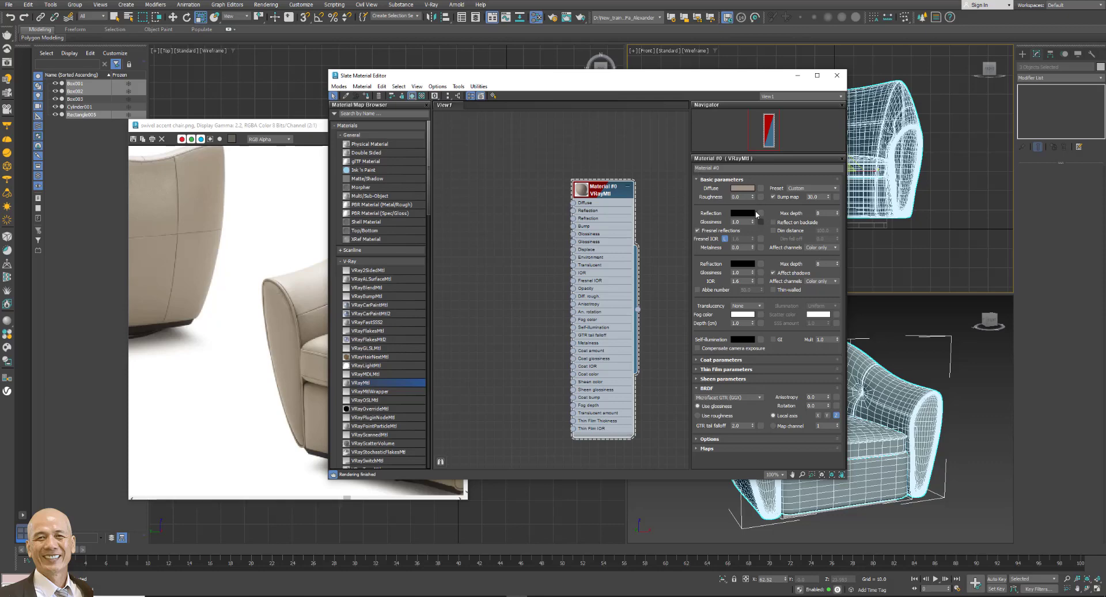
Set the material's reflection glossiness to 0.8.
double_click(747, 222)
key(BackSpace)
key(Return)
Close the material editor and minimize the reference photo window.
click(837, 77)
scroll(299, 268, down, 1)
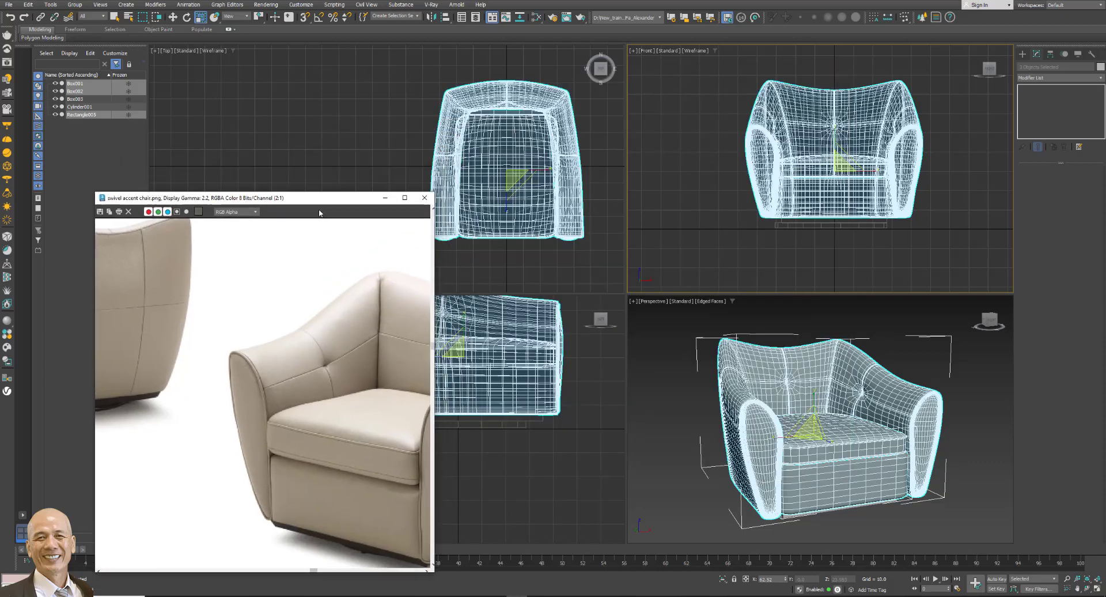
click(379, 211)
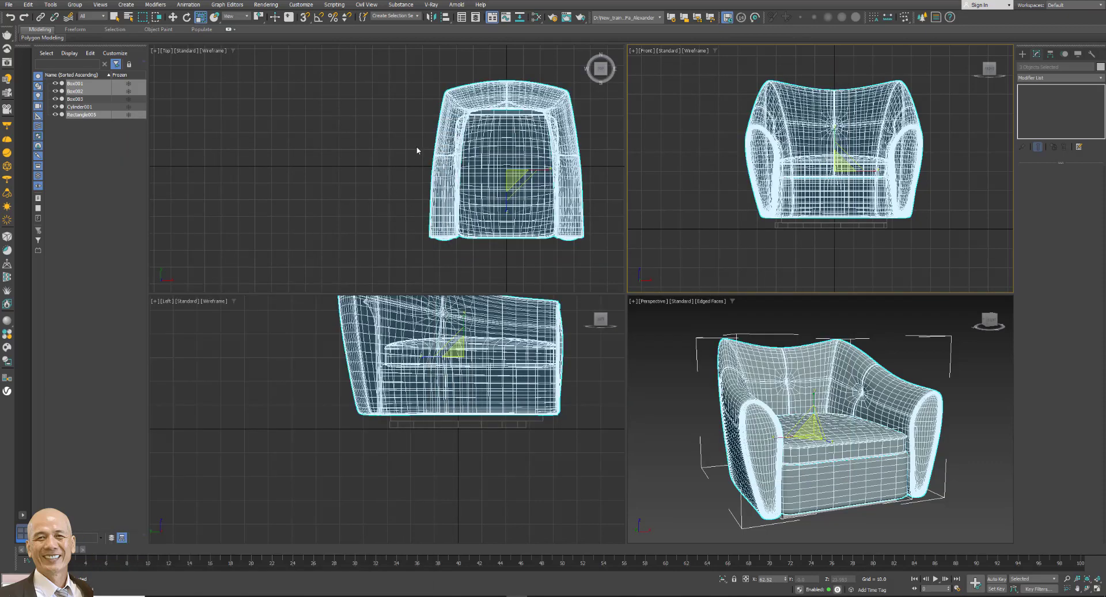
middle_drag(420, 148, 321, 156)
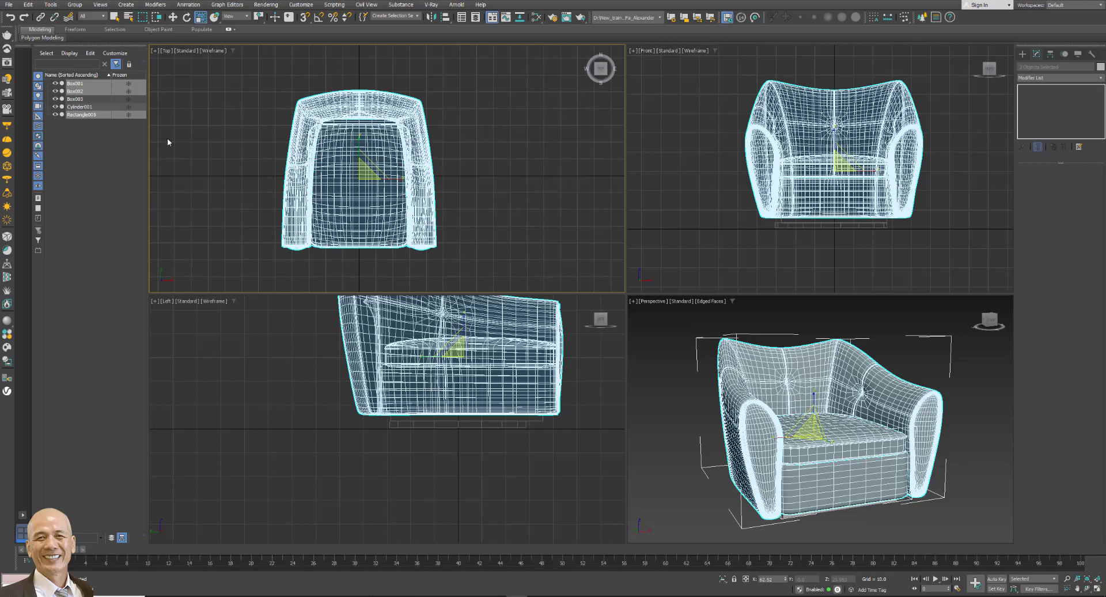
Draw a VRayLight plane in Top view, zero its X and Y, and raise it above the chair.
click(8, 125)
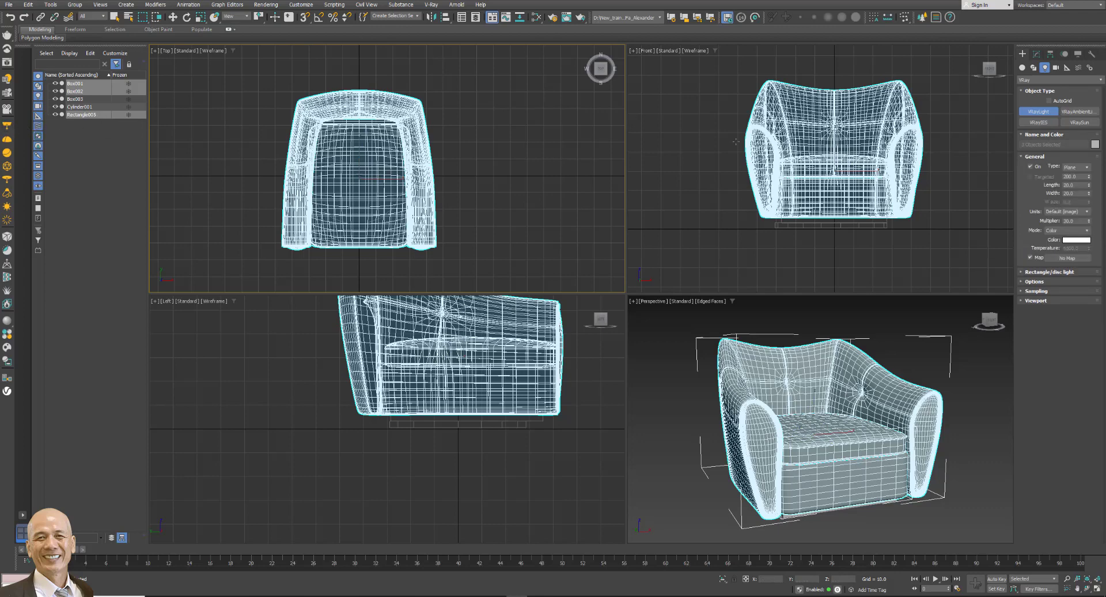
drag(461, 138, 656, 279)
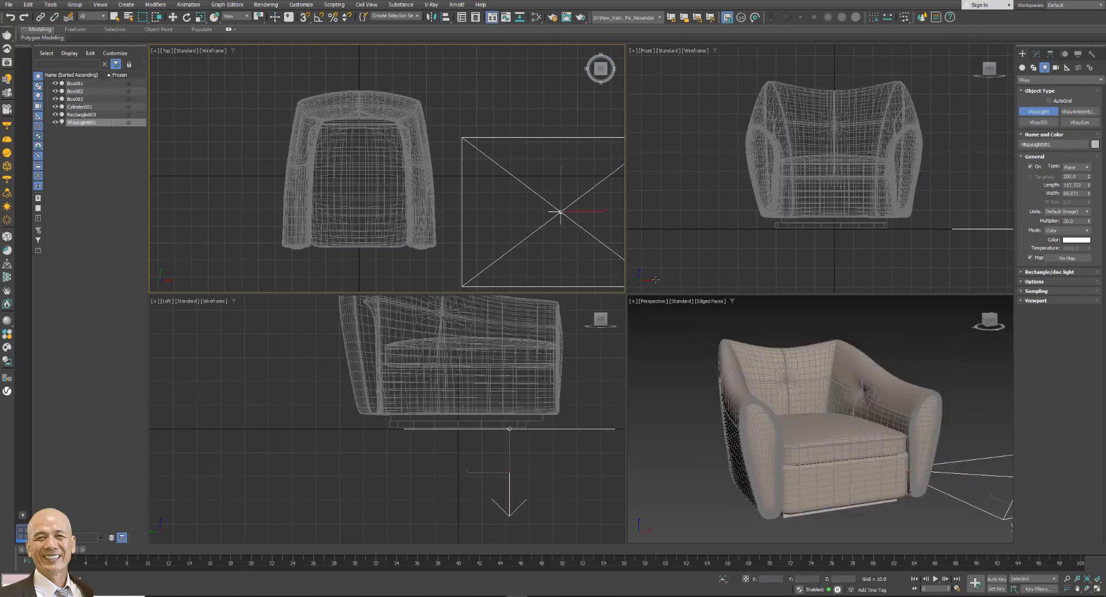
right_click(173, 17)
right_click(531, 81)
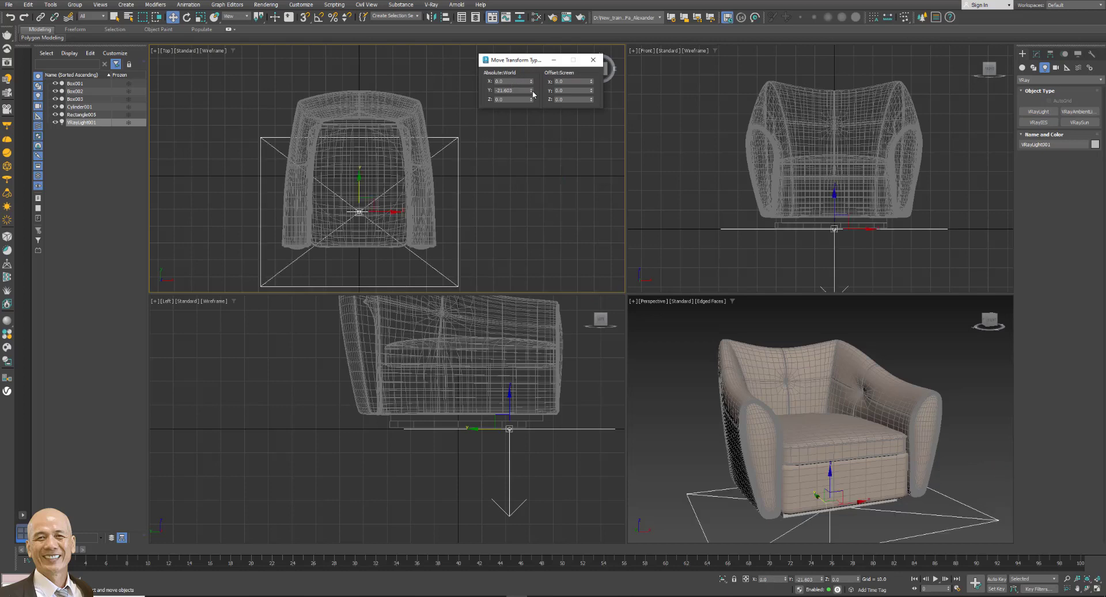
right_click(531, 91)
scroll(539, 445, down, 3)
middle_drag(539, 445, 399, 491)
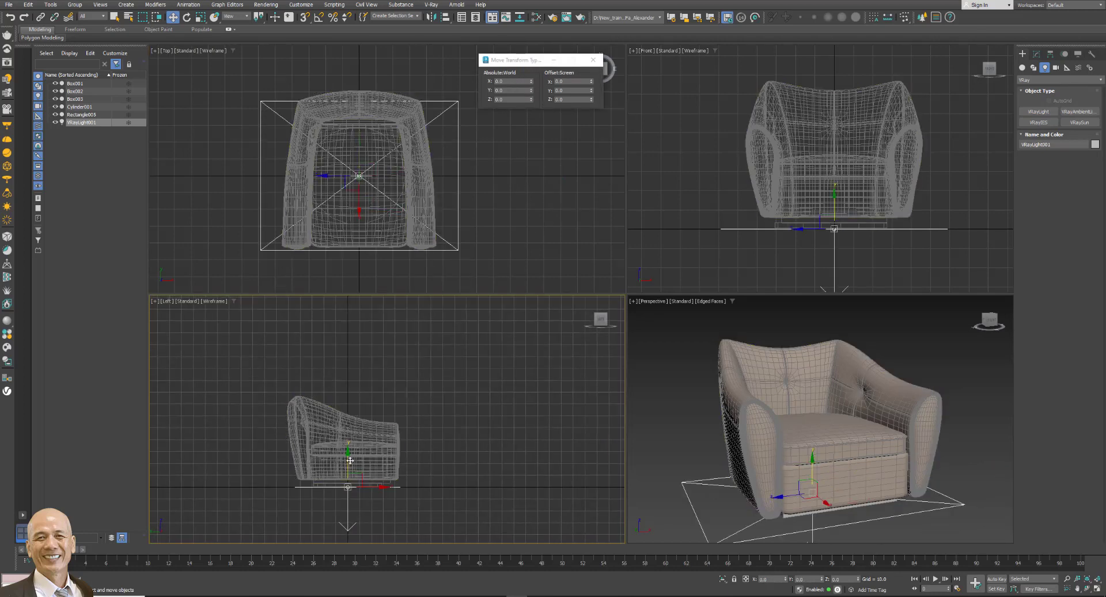
mouse_move(369, 489)
mouse_down()
mouse_move(369, 327)
mouse_move(410, 326)
mouse_move(398, 309)
mouse_up()
scroll(404, 323, down, 3)
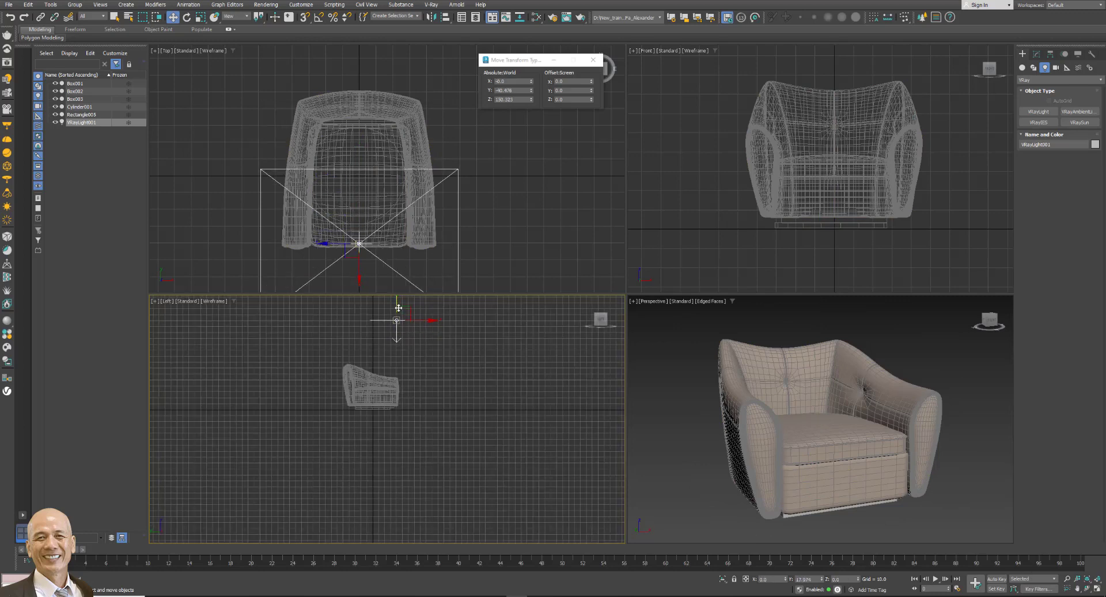
Tilt the plane light about 10 degrees in the Front view.
click(186, 16)
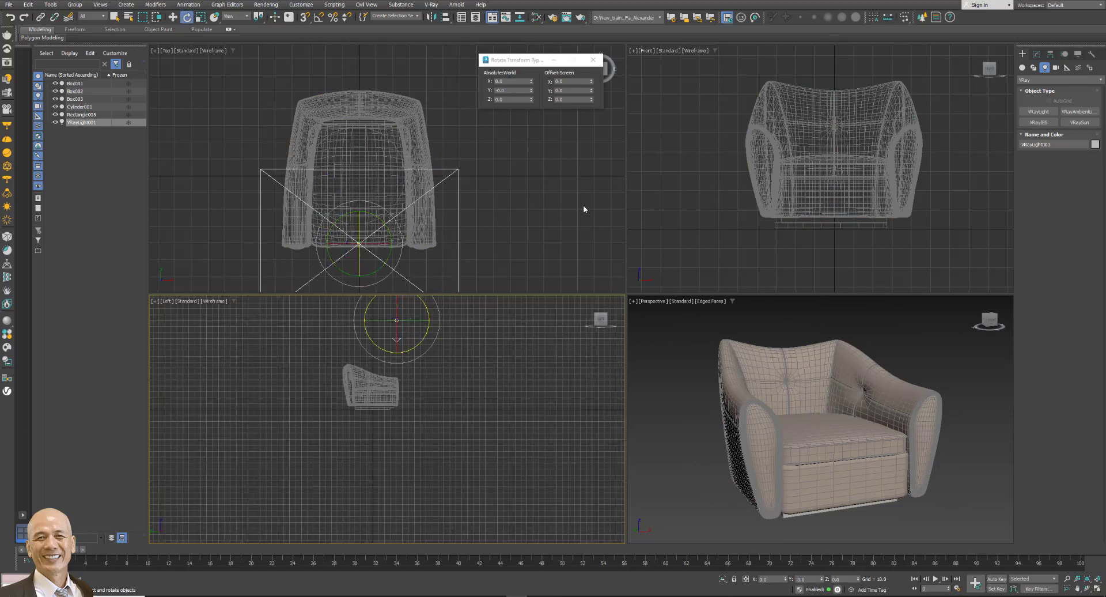
scroll(843, 196, down, 3)
middle_drag(843, 196, 821, 245)
drag(817, 135, 817, 114)
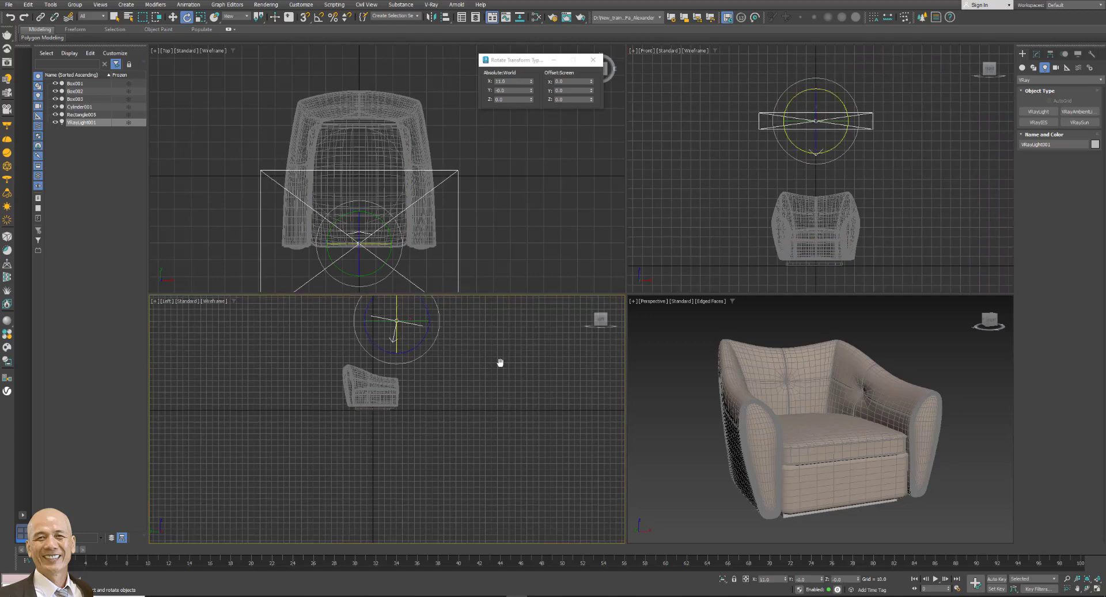
middle_drag(502, 363, 410, 450)
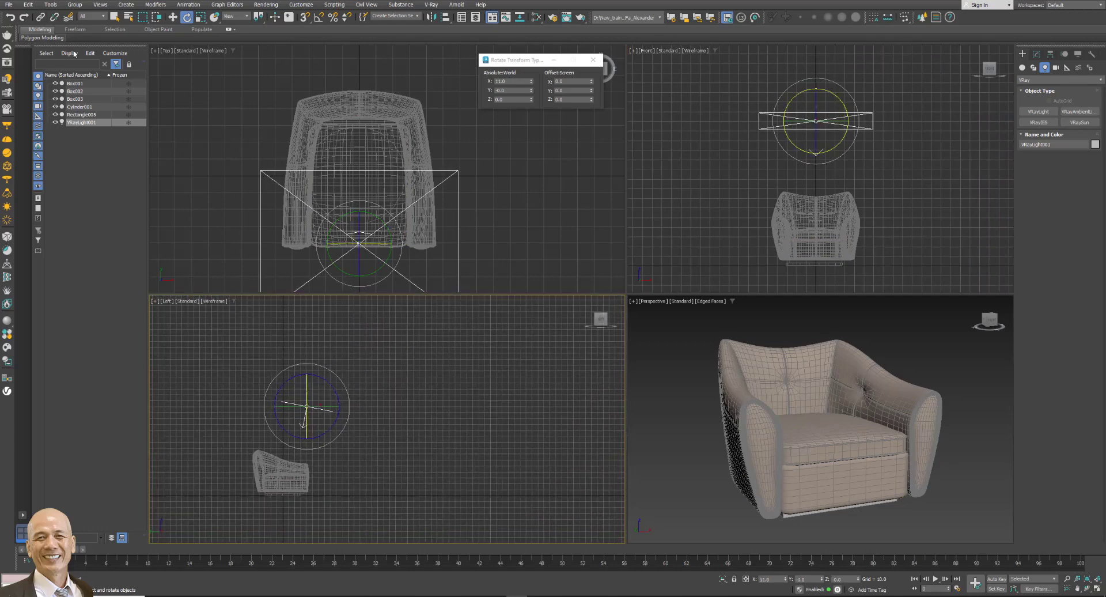
Raise the light further and scale it up to about 110%.
click(173, 17)
drag(334, 407, 339, 398)
drag(312, 354, 314, 346)
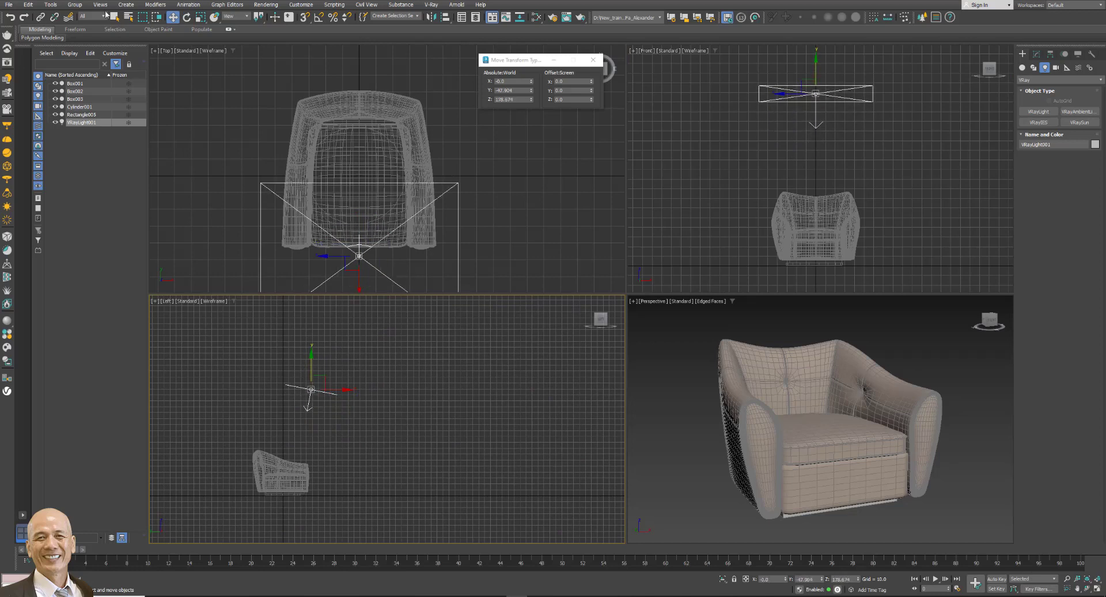
click(200, 17)
drag(314, 383, 329, 376)
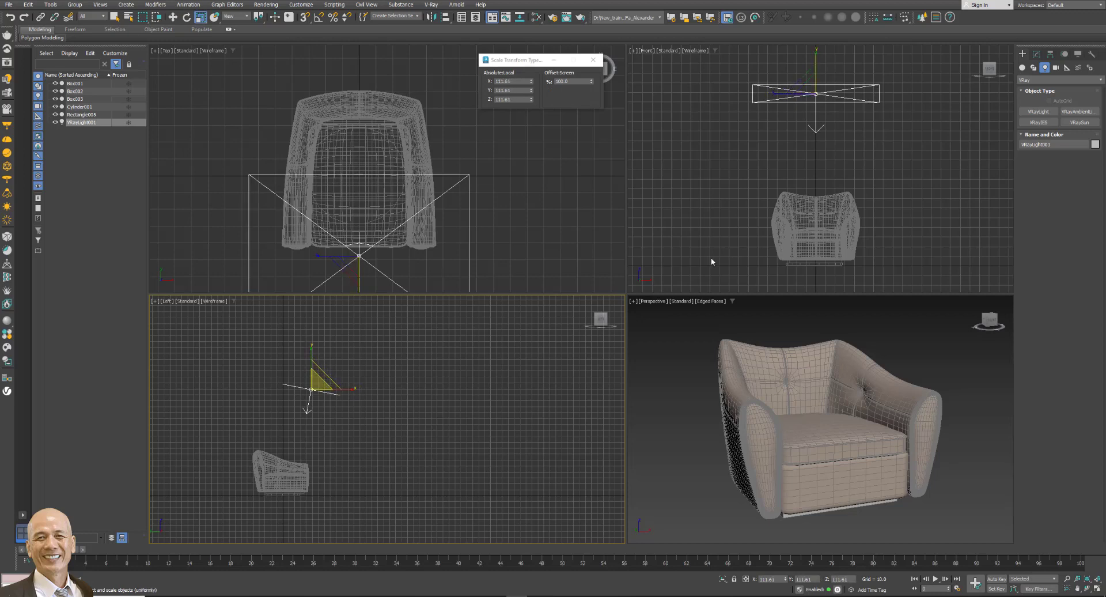
click(1034, 67)
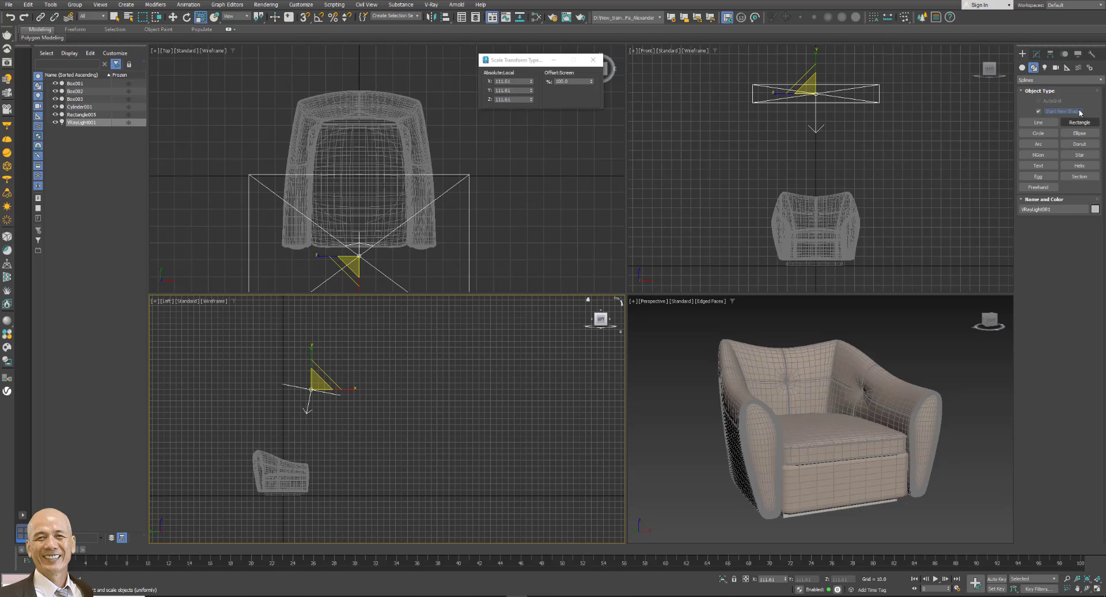
Draw a large ground plane in Top view and zero its X and Y position.
click(1023, 67)
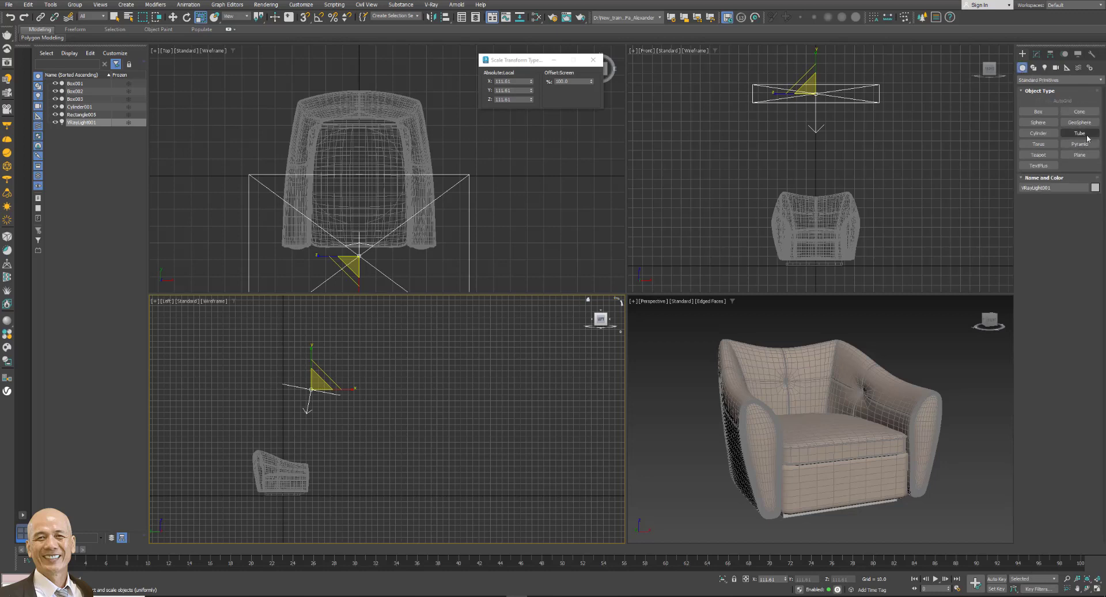
click(1080, 155)
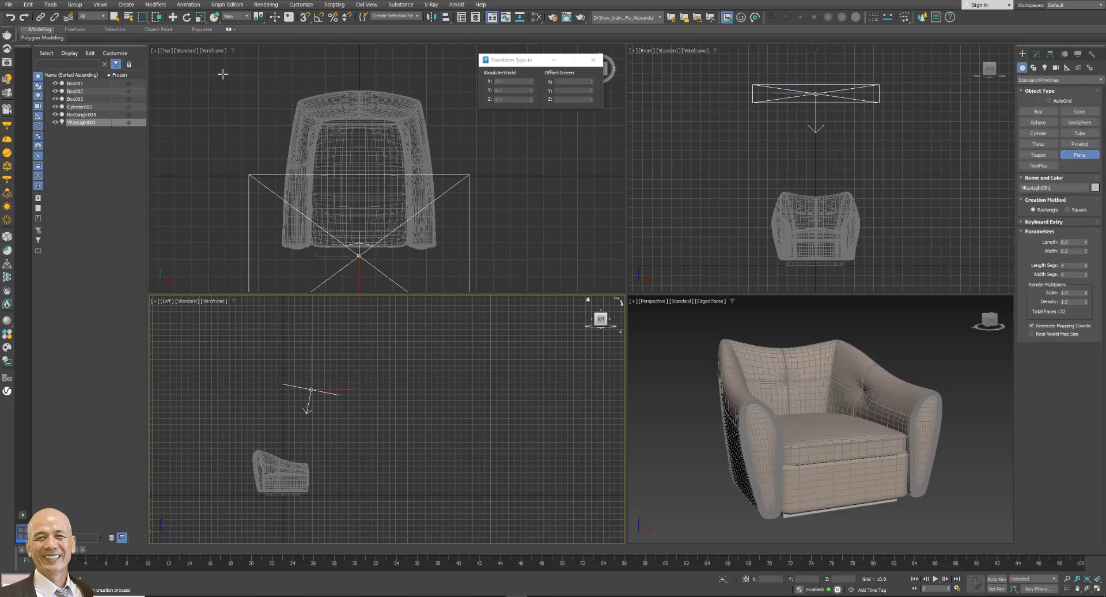
drag(223, 73, 573, 271)
key(r)
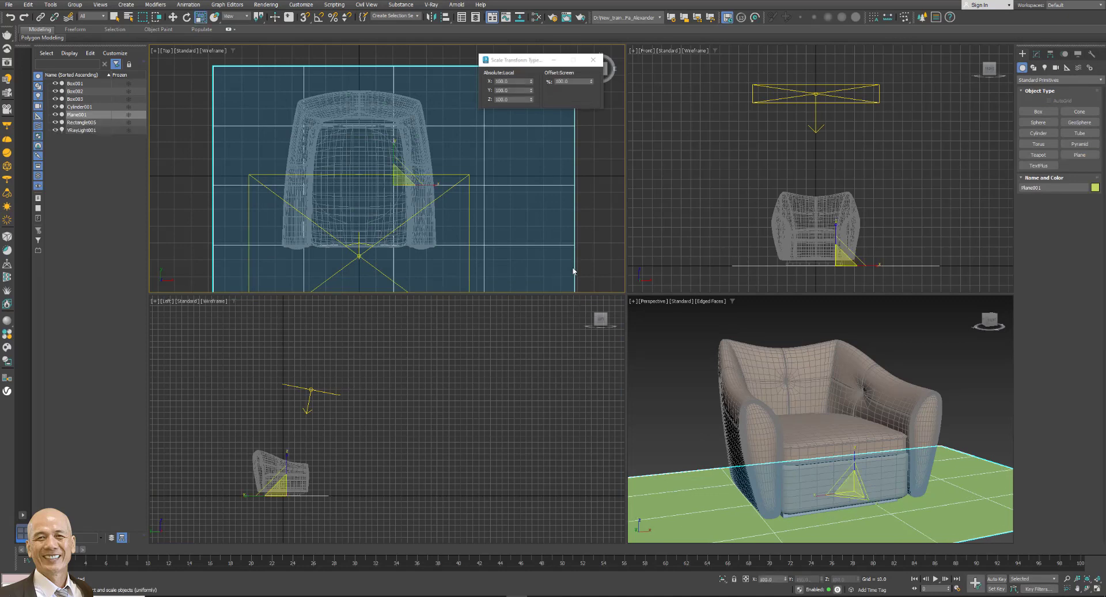
key(w)
right_click(531, 83)
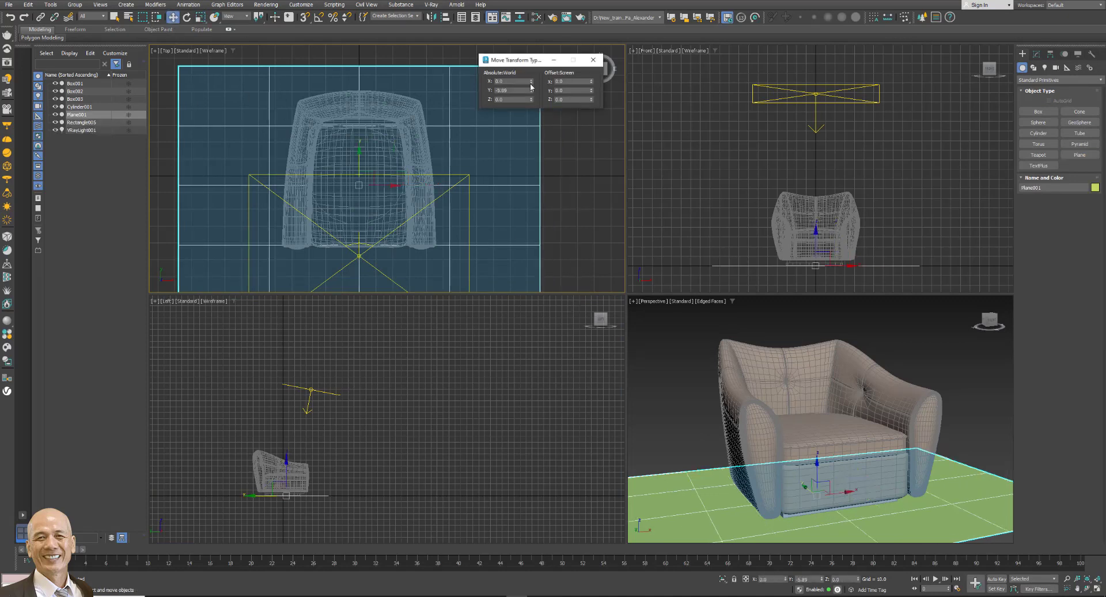
right_click(531, 91)
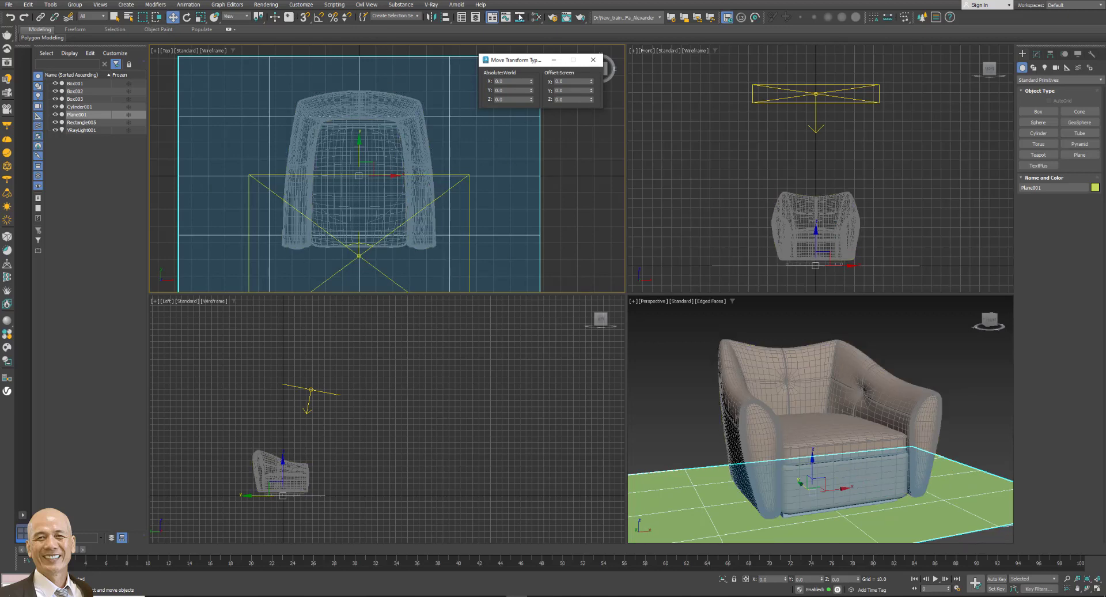
Scale the plane uniformly to 140.635% and enlarge the Perspective viewport.
click(198, 18)
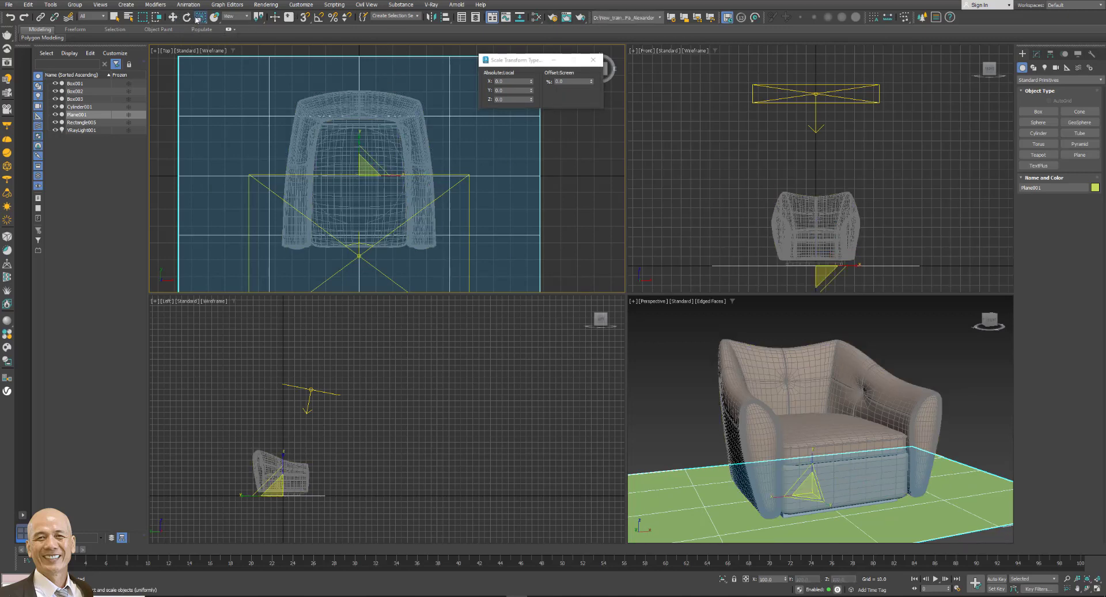
drag(367, 167, 378, 153)
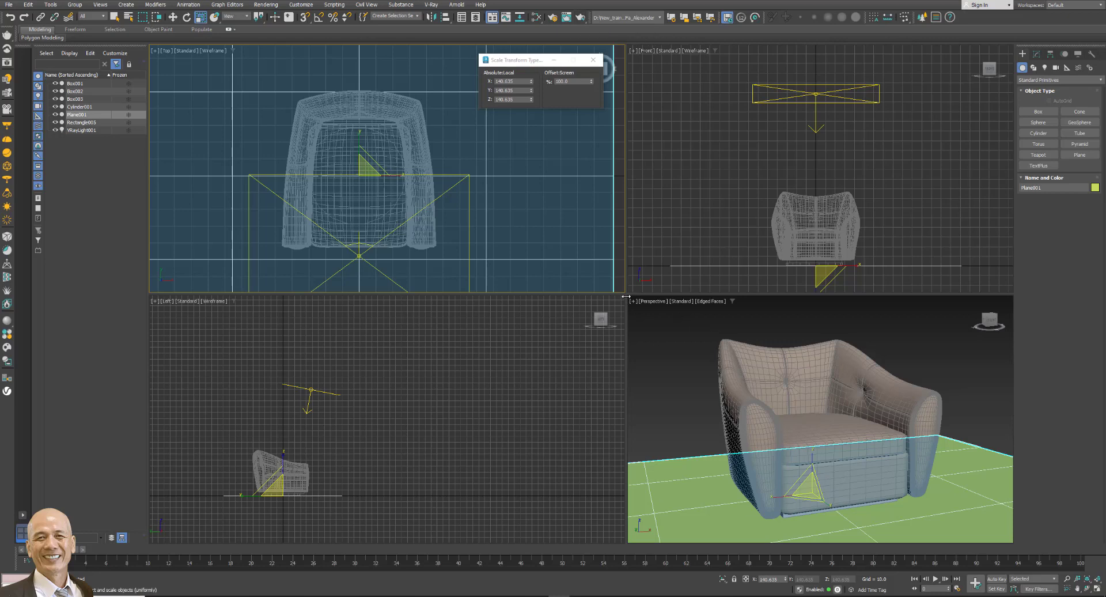
drag(626, 296, 552, 250)
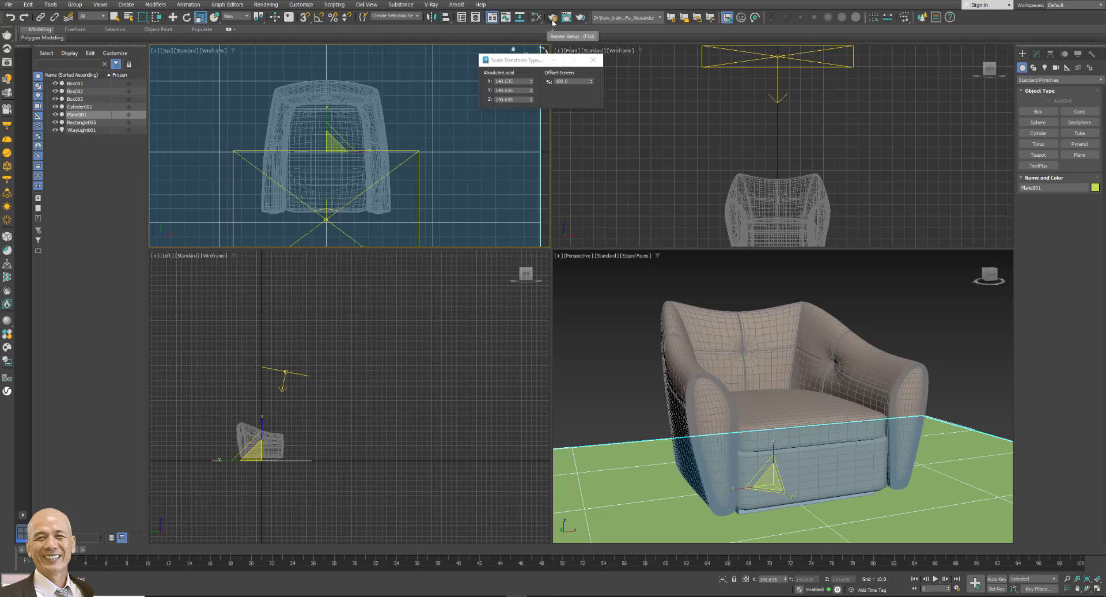
Render the armchair from the Perspective view in V-Ray, then open Render Setup with F10.
click(579, 19)
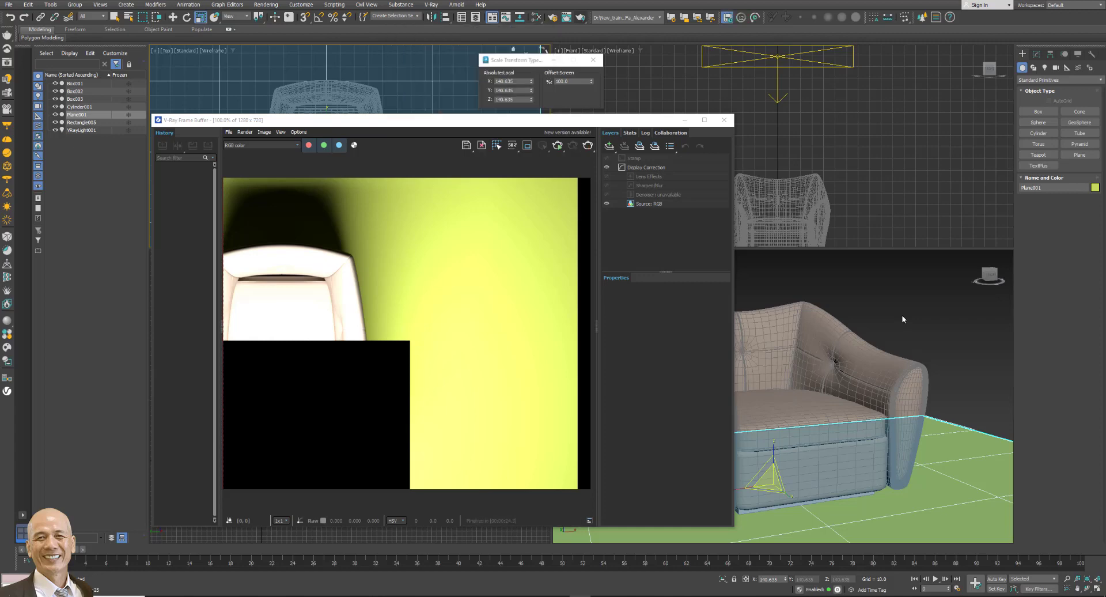
click(902, 315)
click(561, 148)
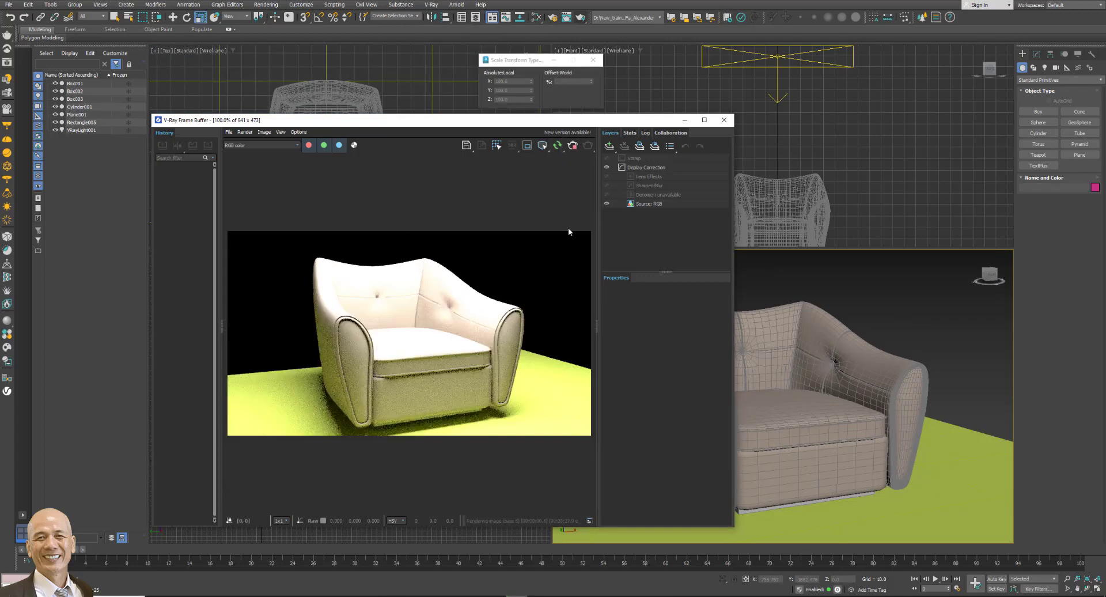
scroll(532, 288, down, 2)
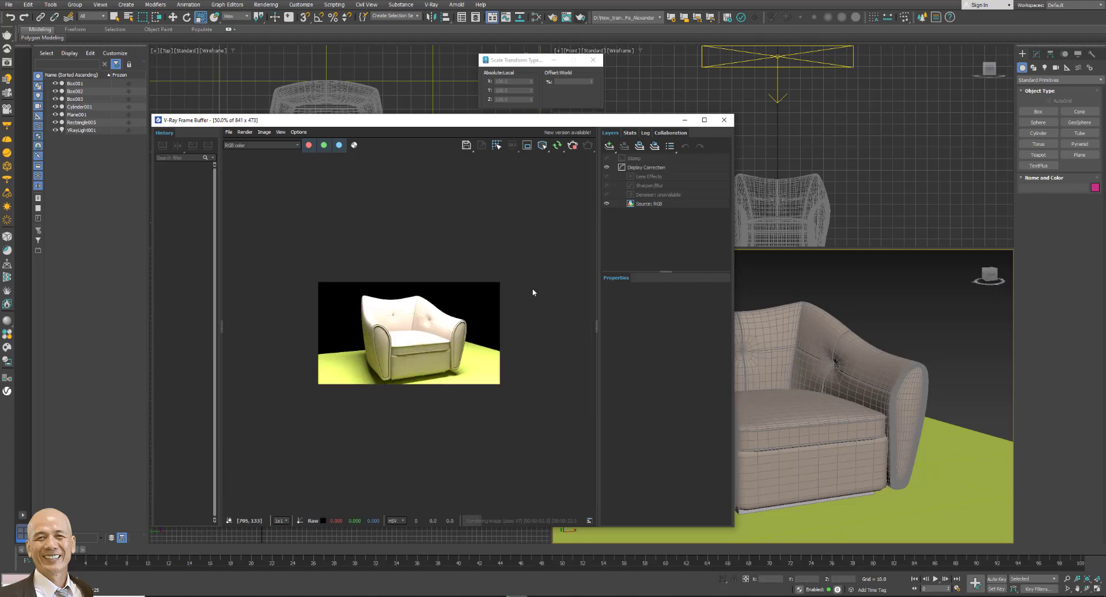
scroll(507, 289, up, 2)
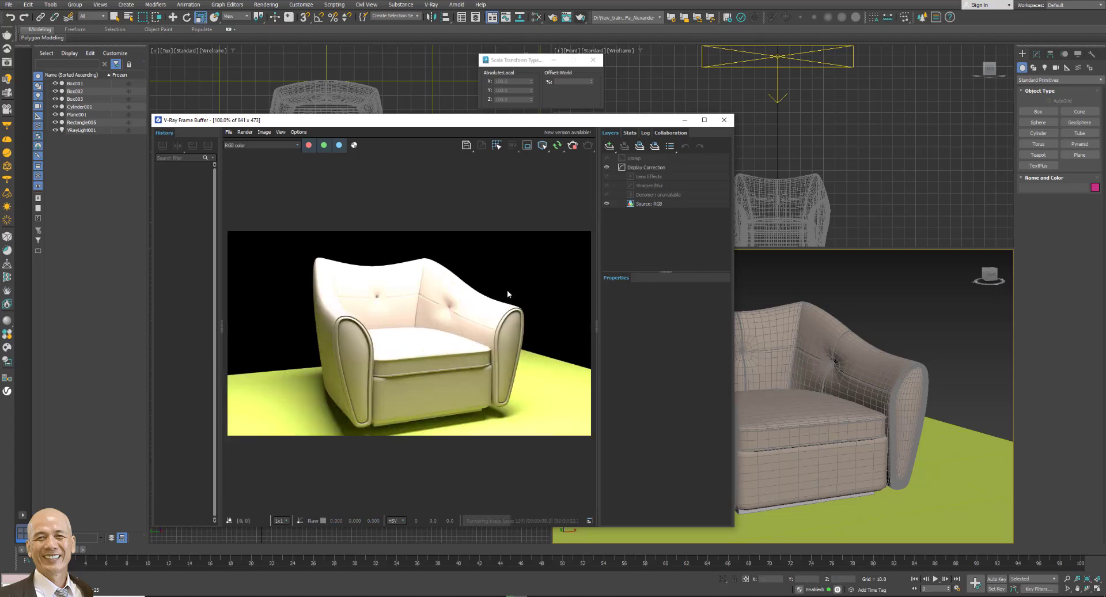
click(829, 65)
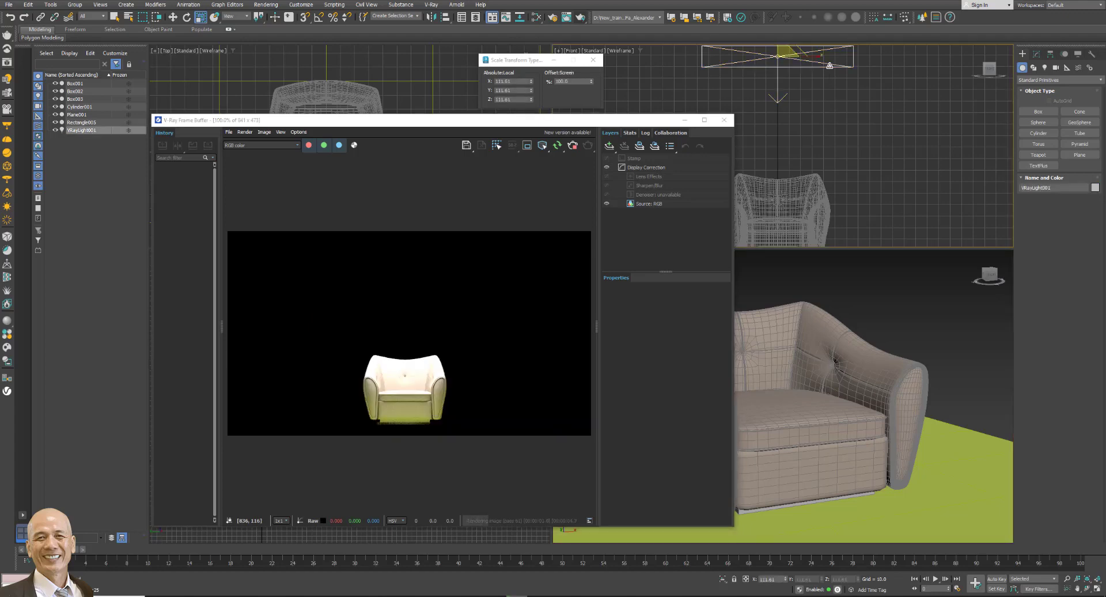
middle_click(884, 307)
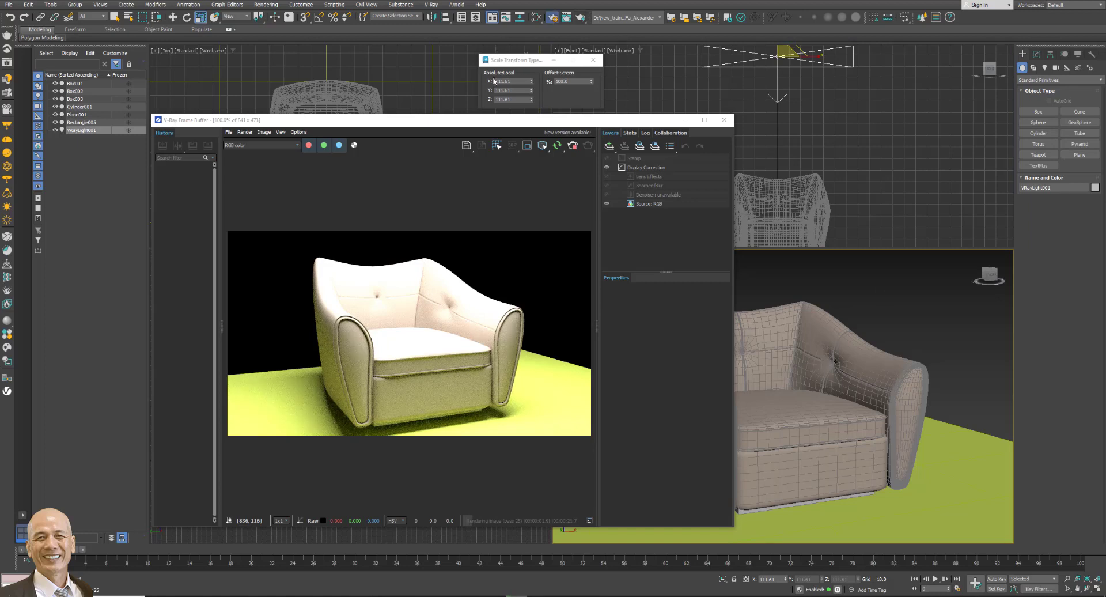
key(F10)
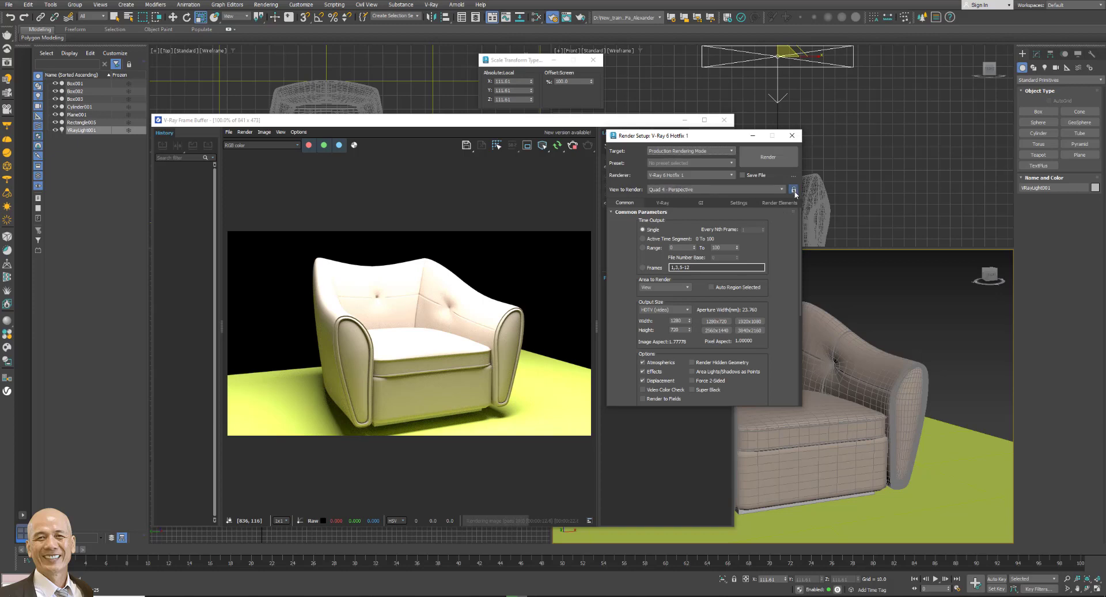
Lock rendering to the Perspective view and zoom that view back slightly.
click(794, 190)
click(752, 138)
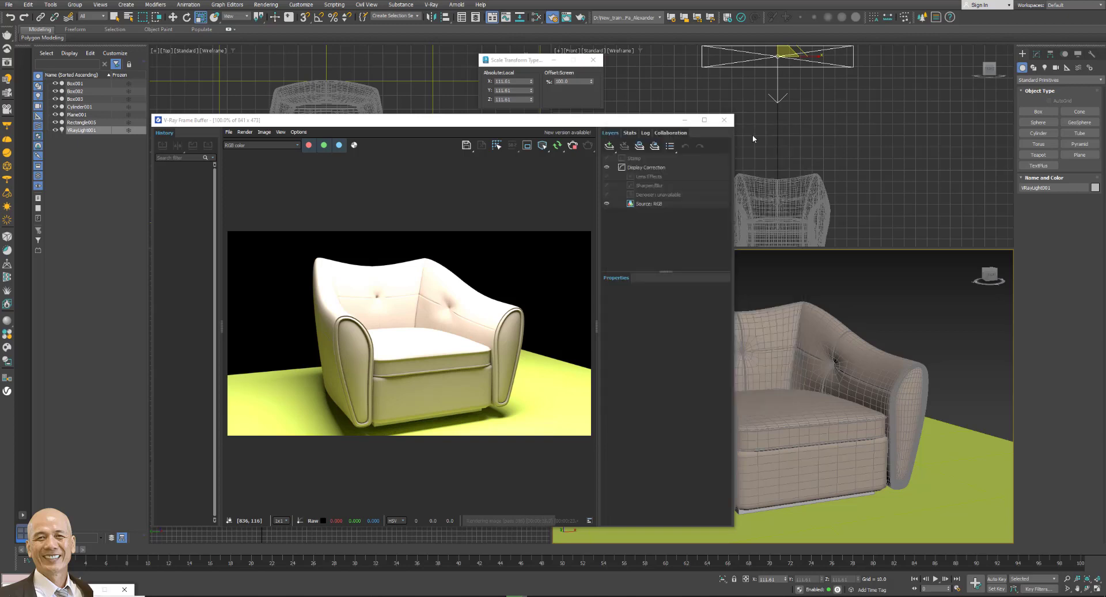
click(1068, 579)
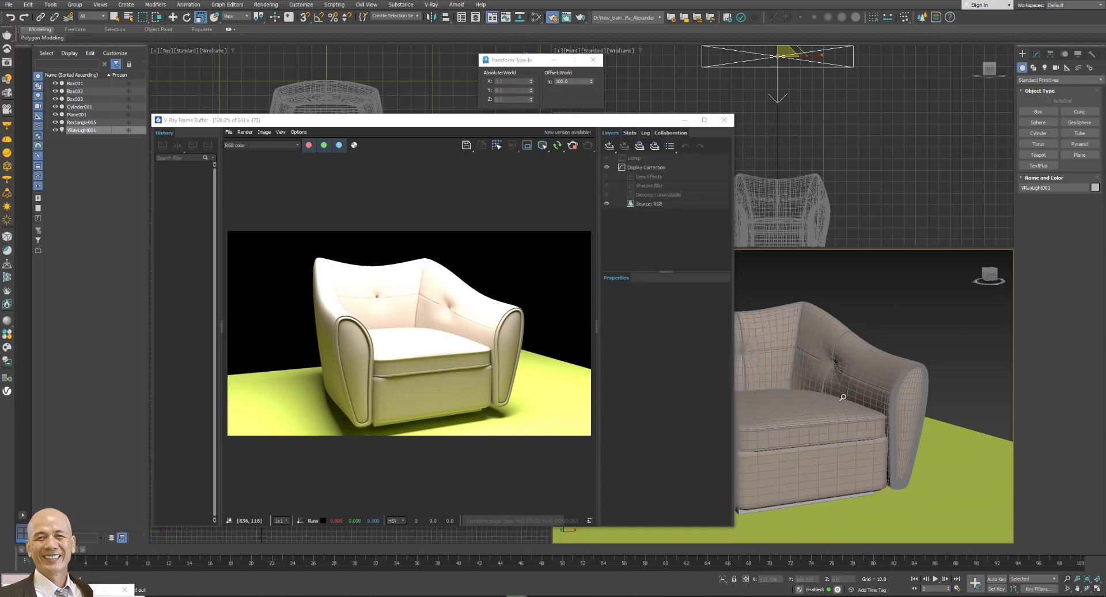
drag(839, 389, 840, 400)
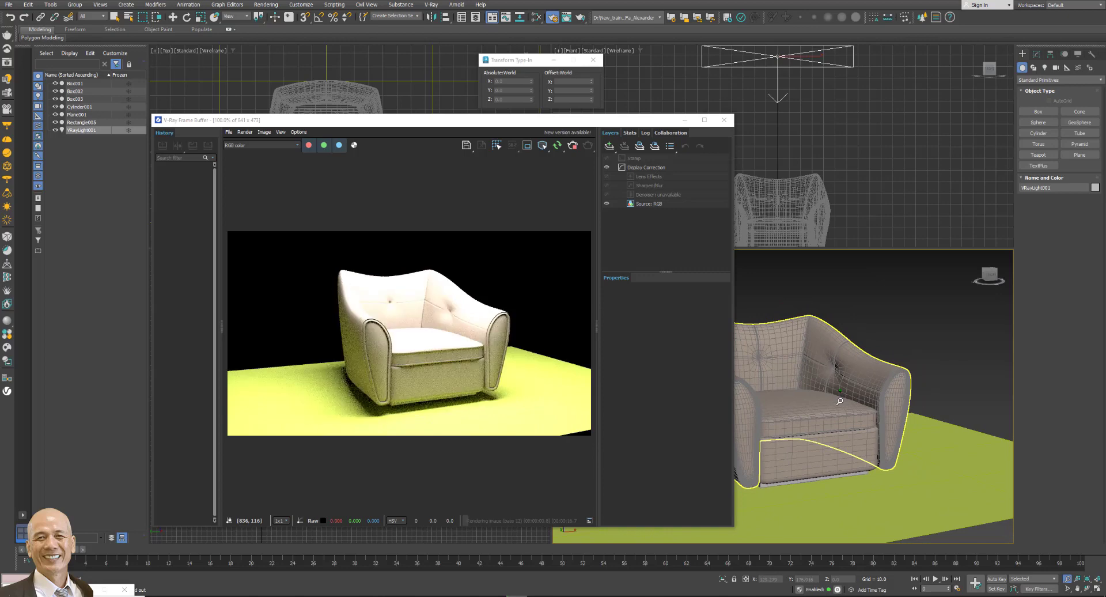
Scale the ground plane to 161.045% and select VRayLight001.
key(r)
click(969, 482)
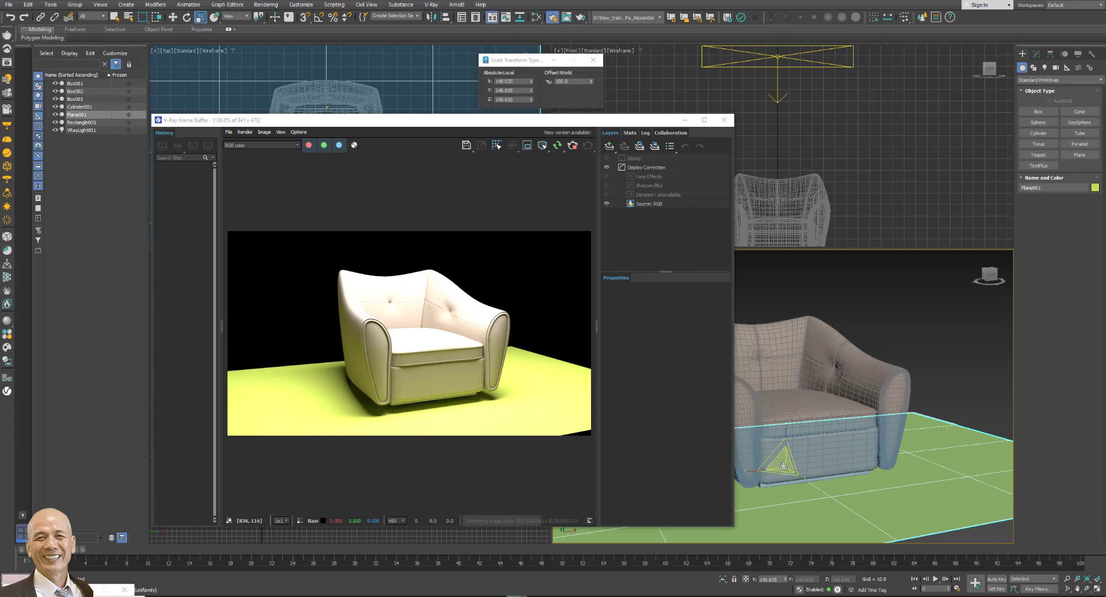
drag(784, 466, 797, 459)
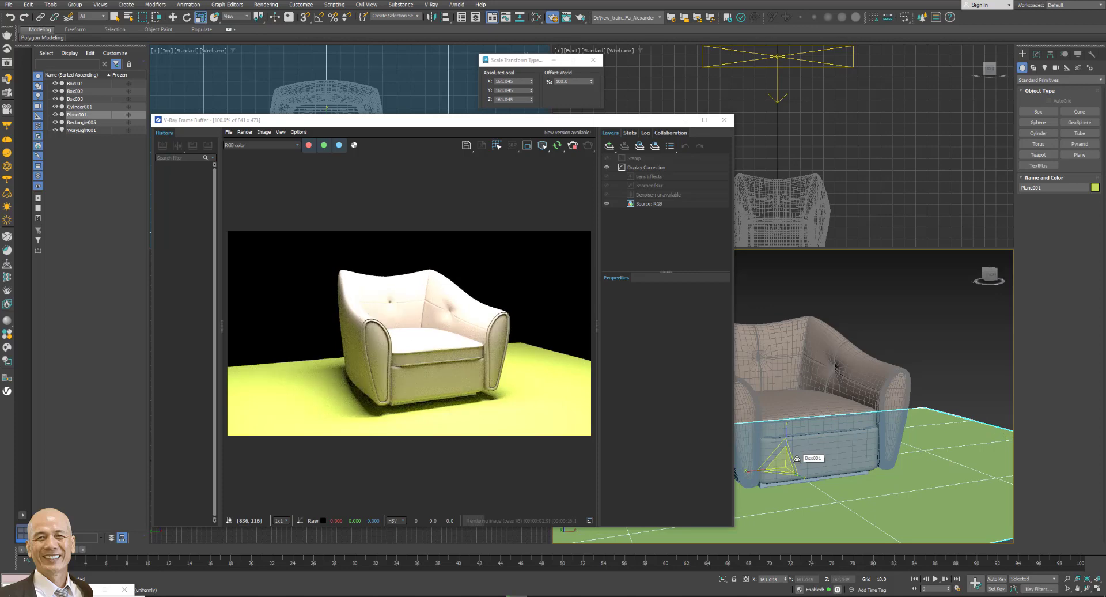
click(812, 67)
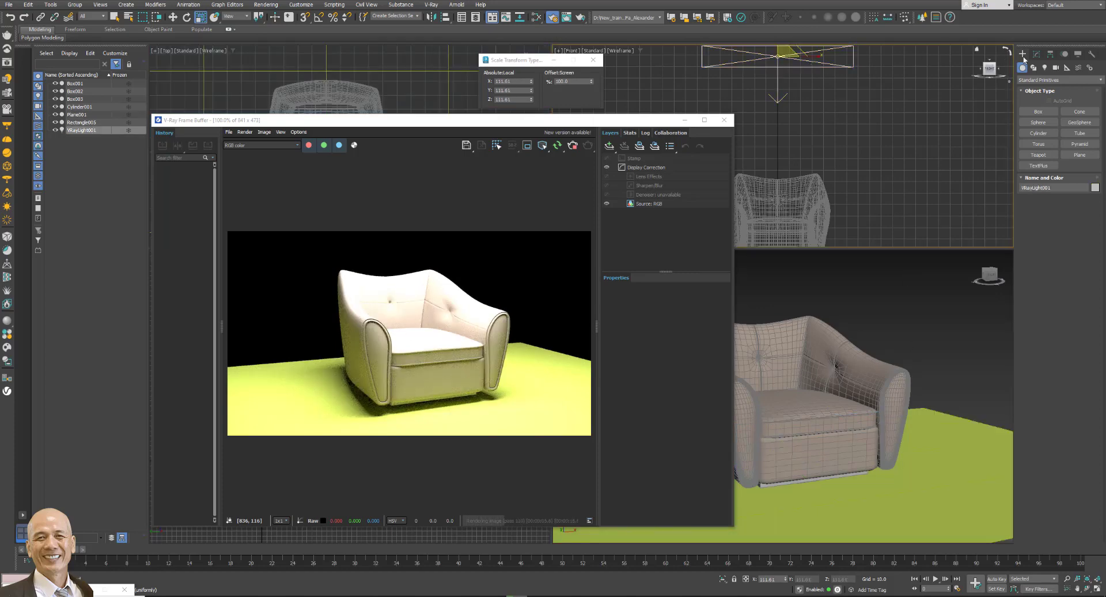
Set VRayLight001's multiplier to 10 and close the Scale Transform Type-In.
click(1037, 55)
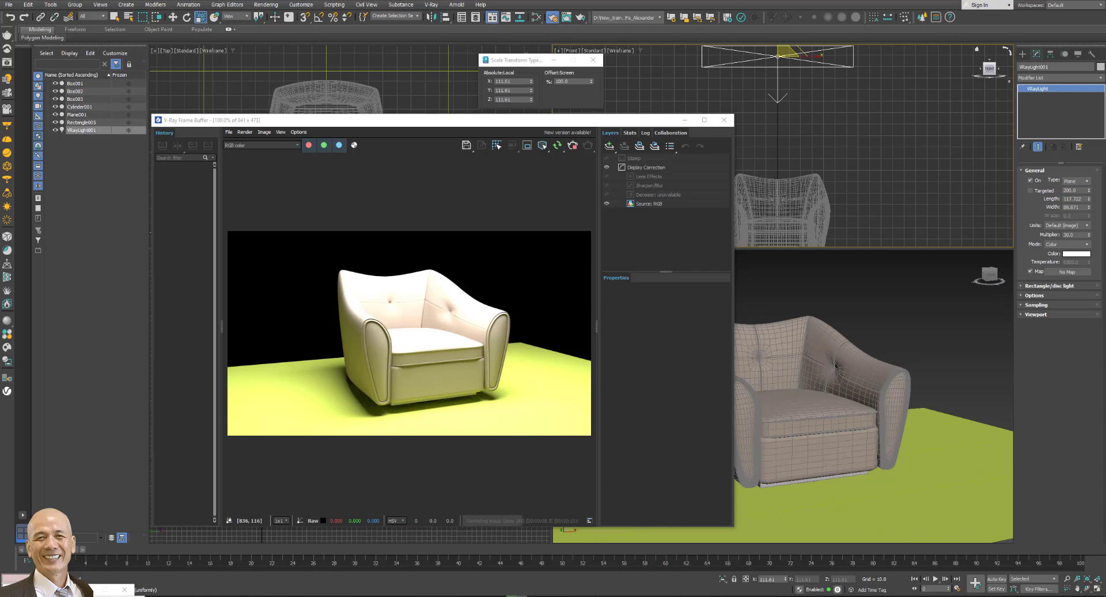
double_click(1076, 235)
text(10)
key(Return)
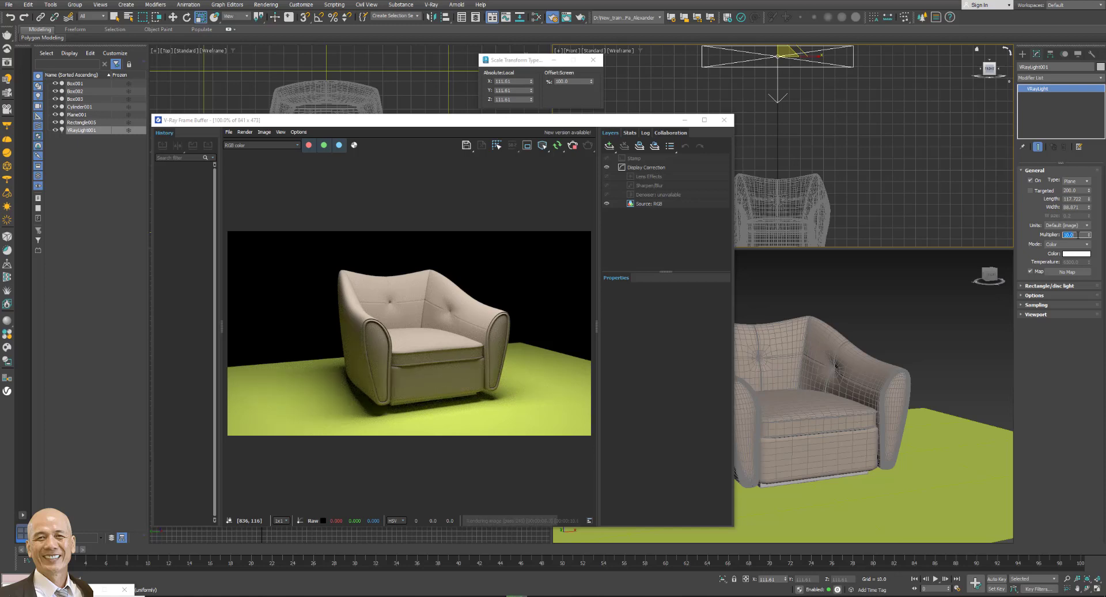
click(544, 61)
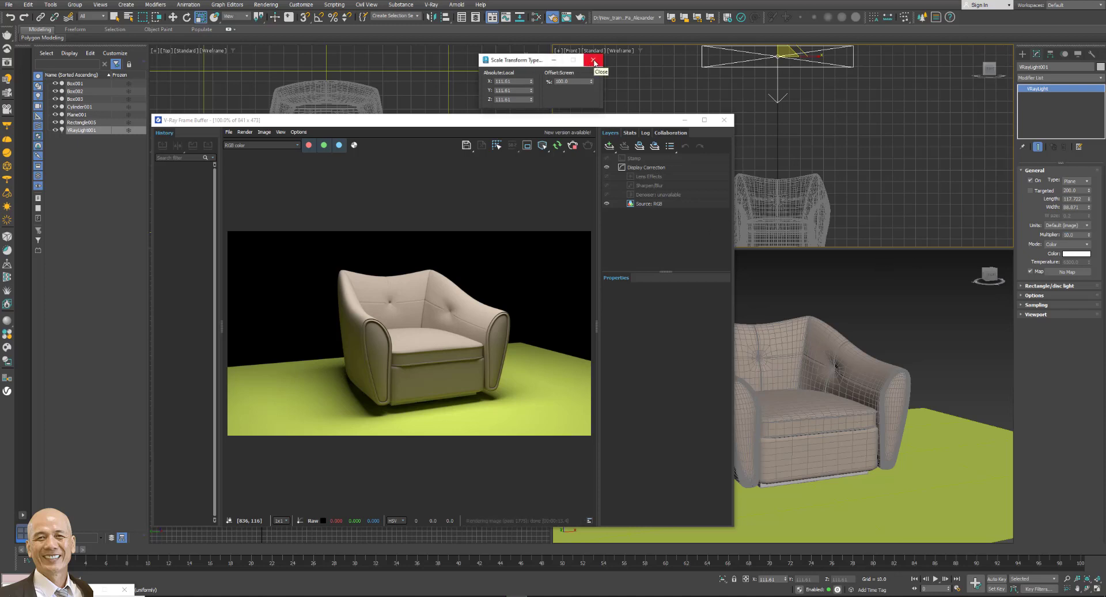
click(594, 61)
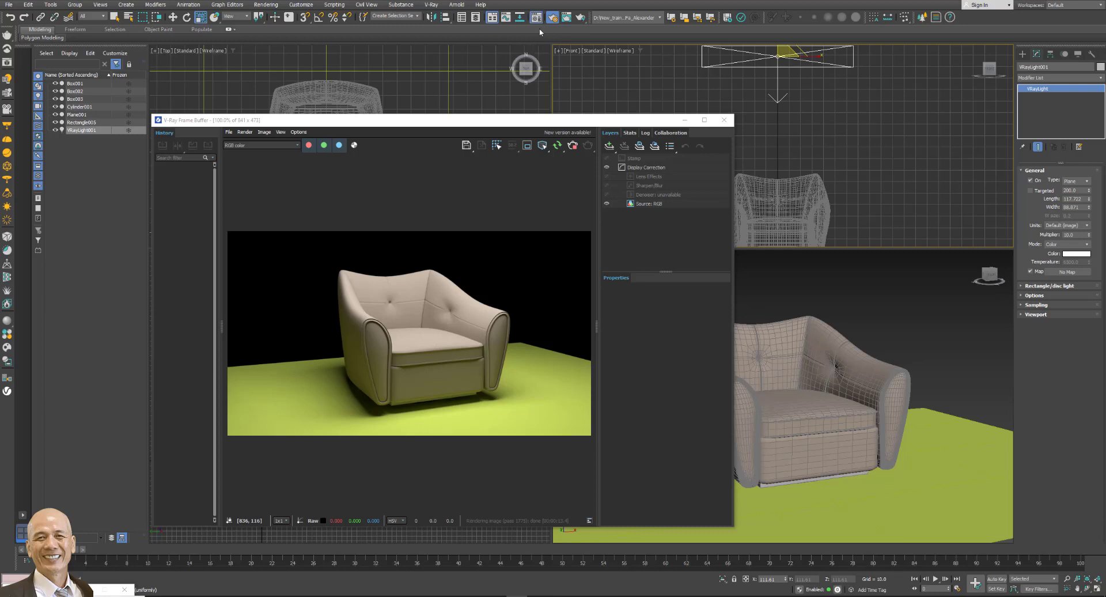
Pick the armchair's Material #0 from the scene and set its reflection colour to grey 74.
key(m)
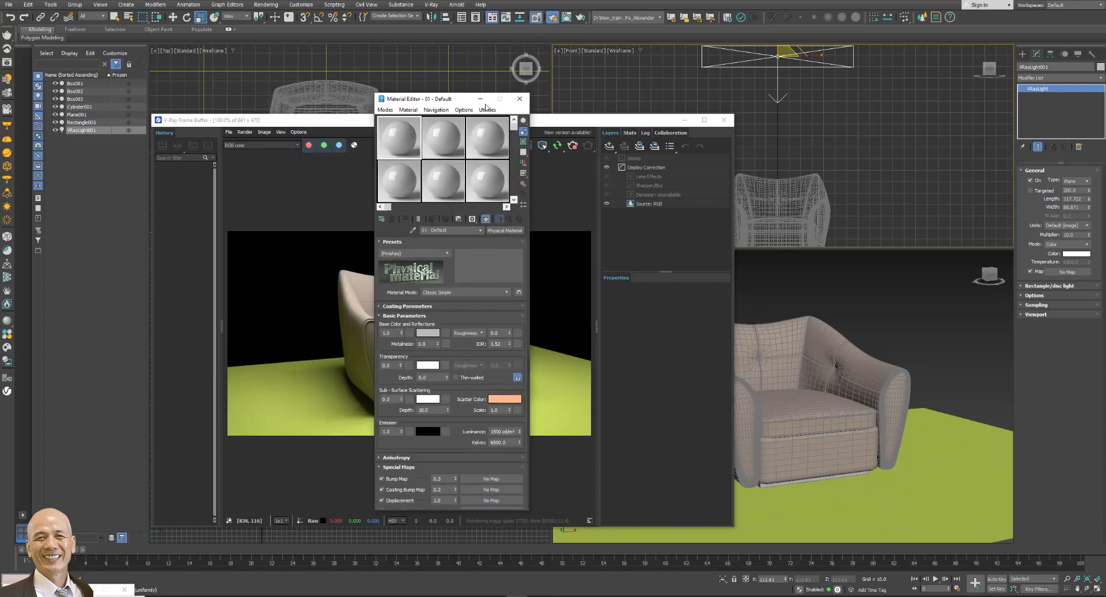
drag(486, 106, 909, 128)
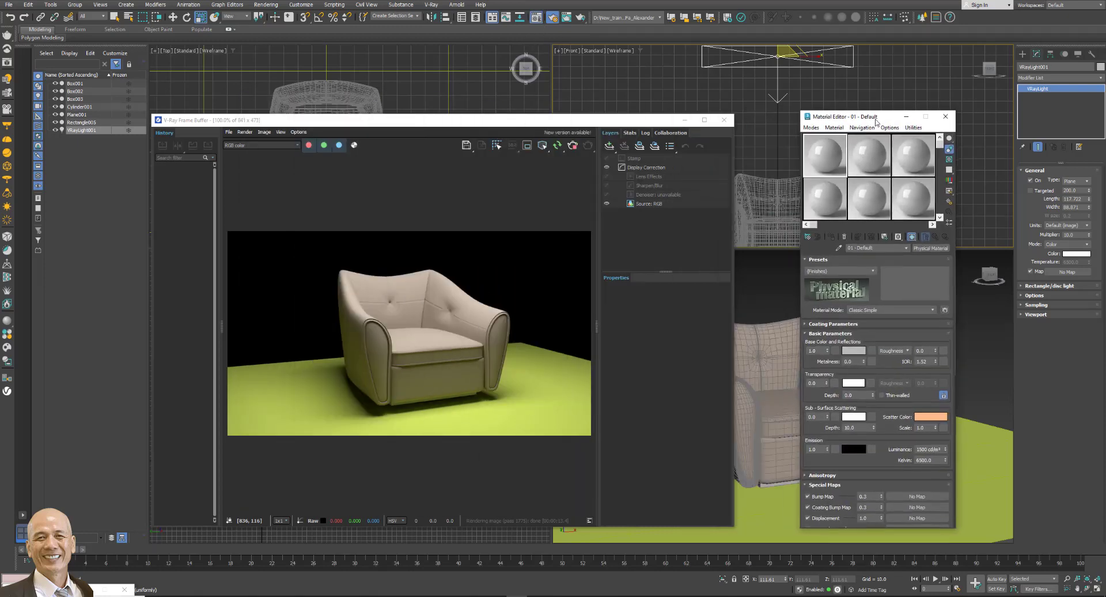
click(837, 252)
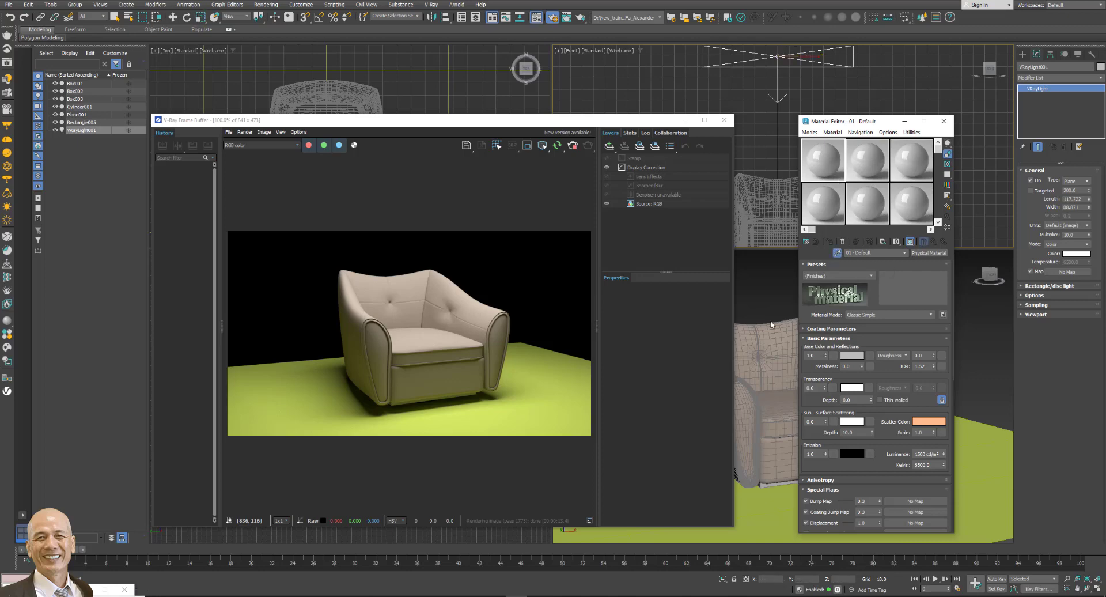
click(771, 329)
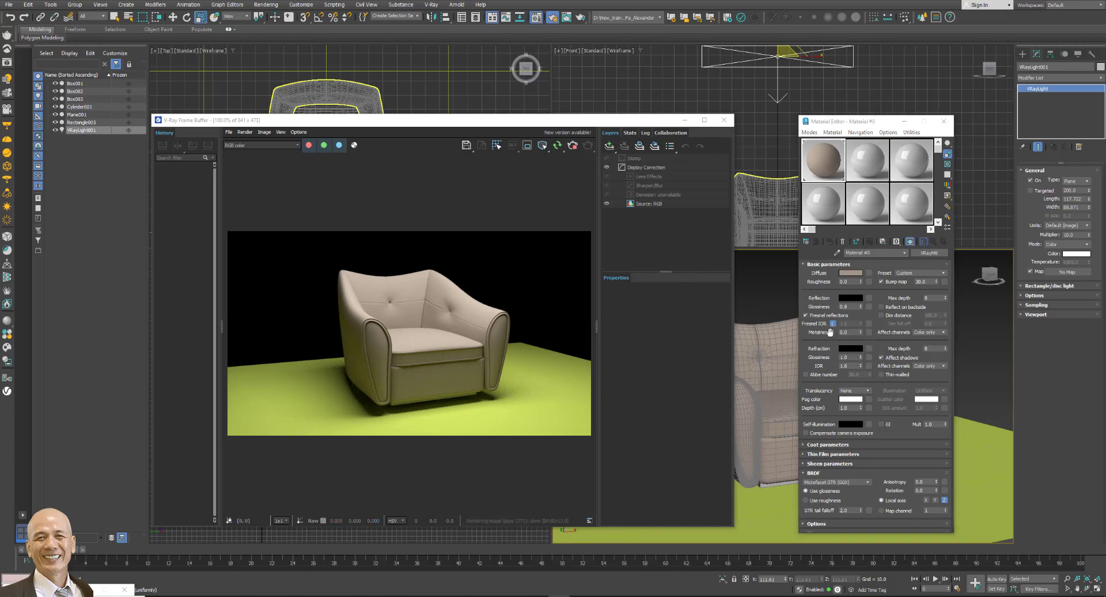
click(851, 298)
drag(742, 219, 742, 227)
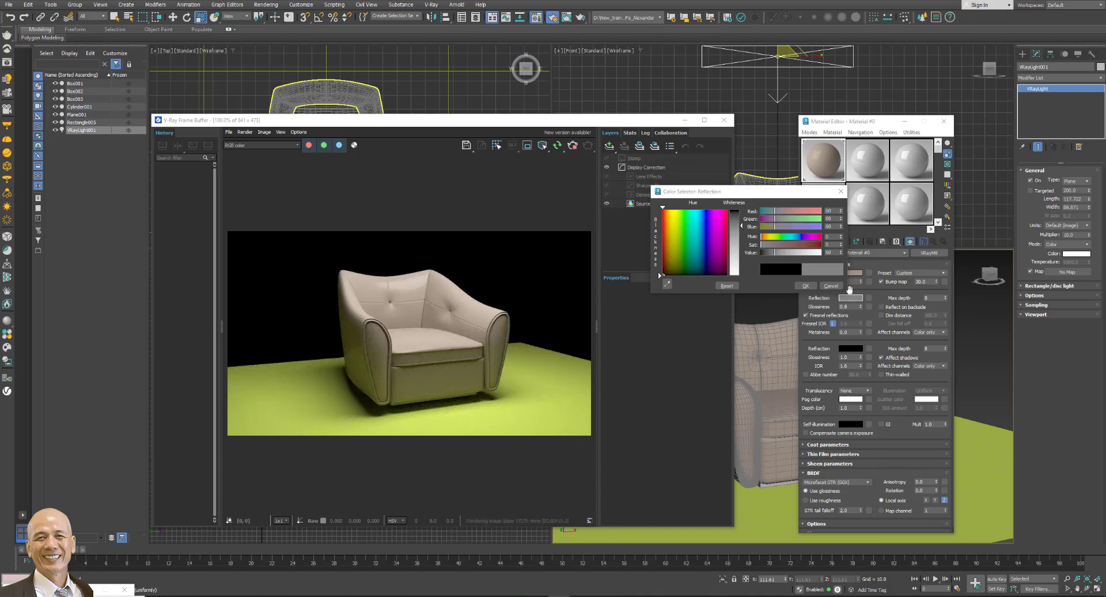
click(806, 286)
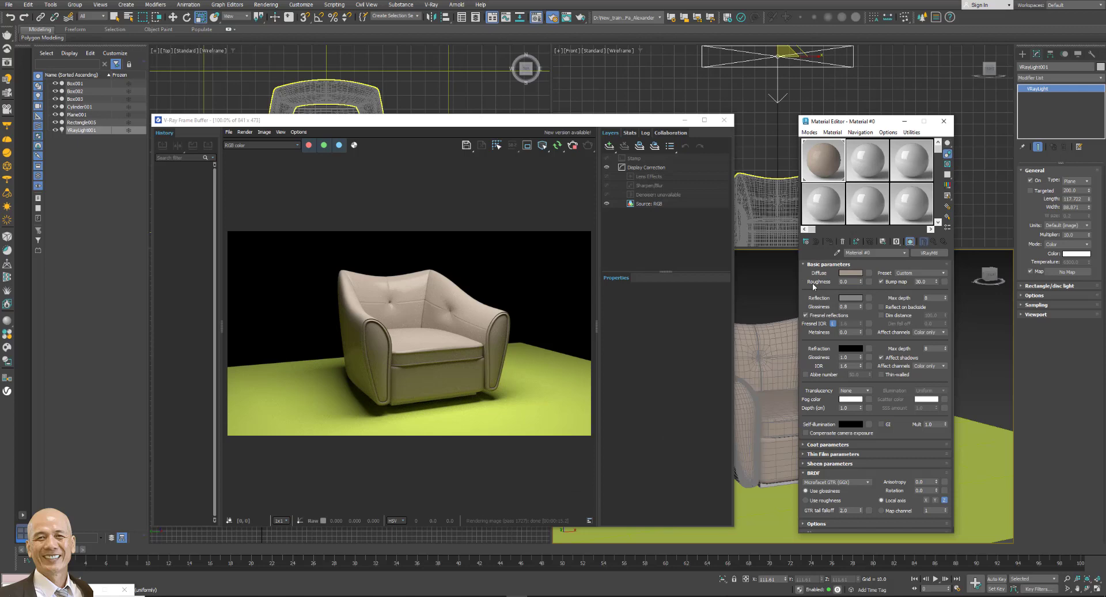
Select the ground plane Plane001 and place its Material Editor beside the render.
key(m)
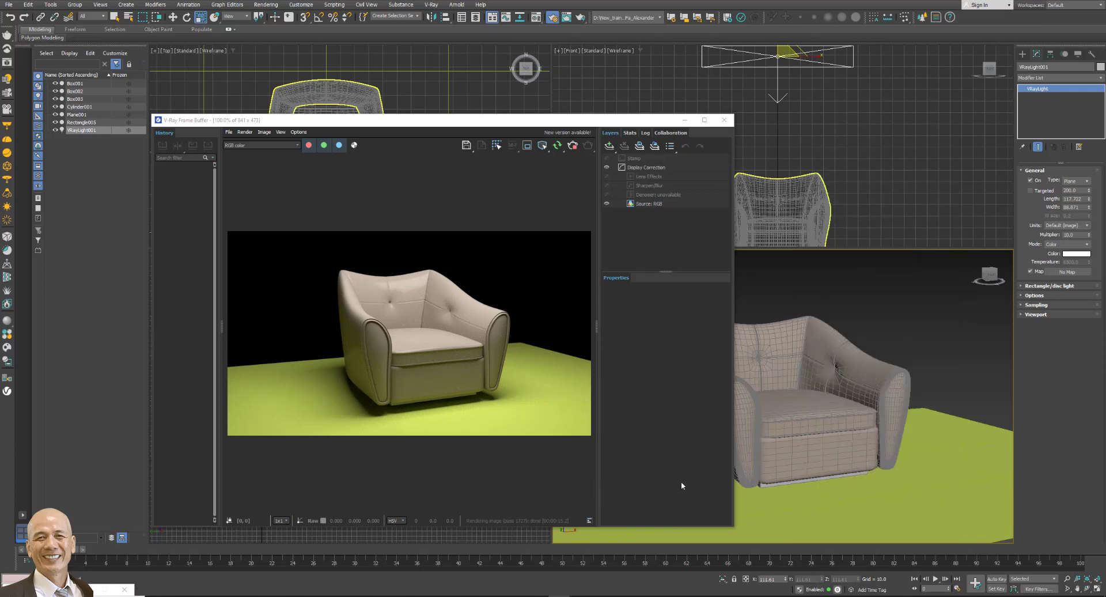
click(945, 487)
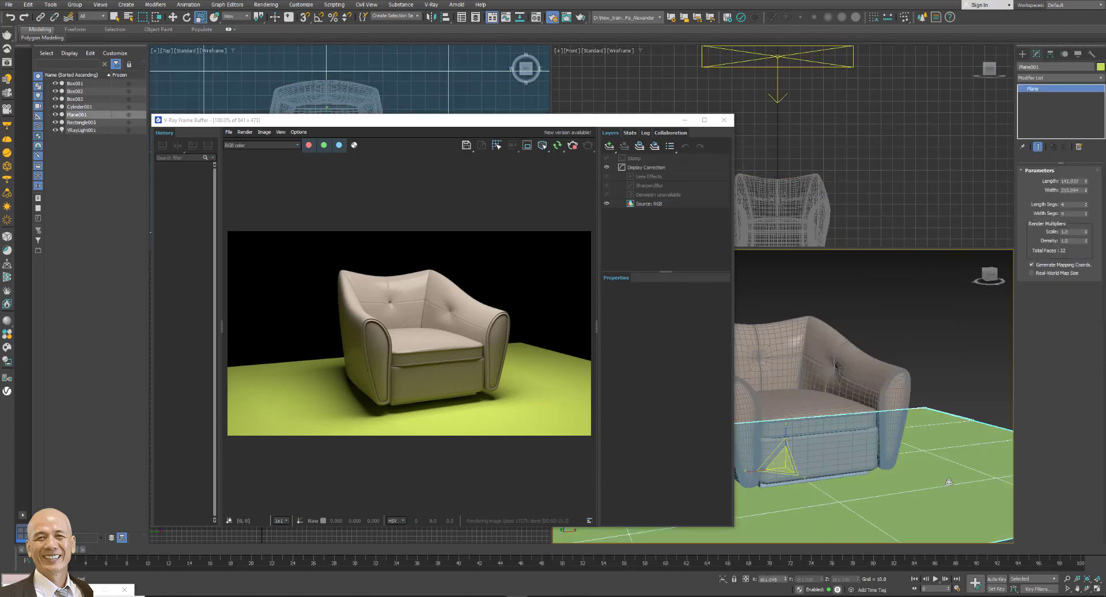
click(536, 18)
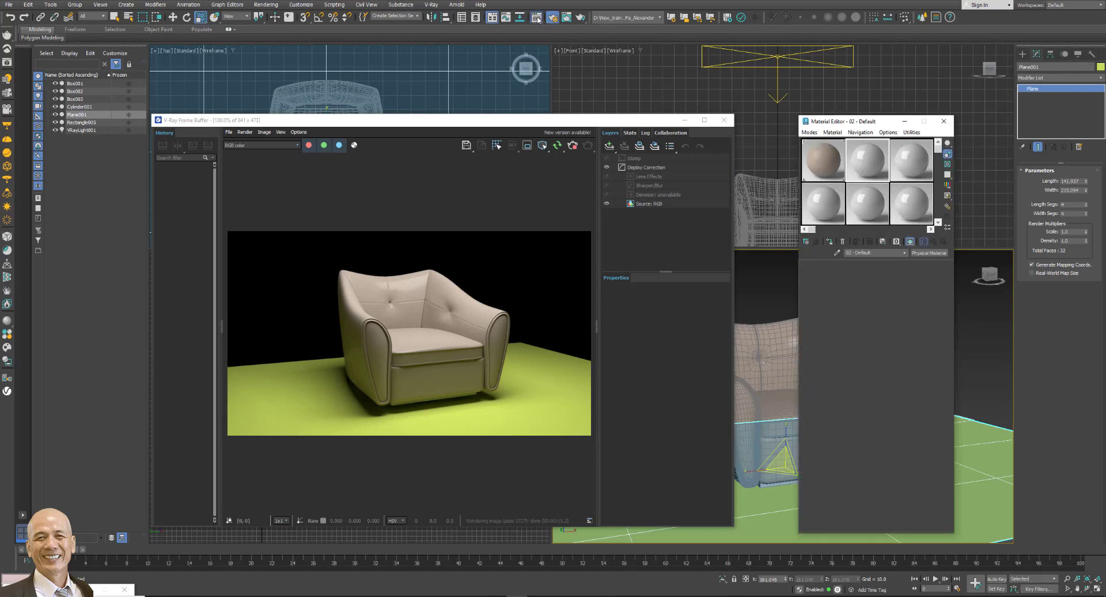
mouse_move(849, 117)
mouse_down()
mouse_move(670, 87)
mouse_move(723, 79)
mouse_up()
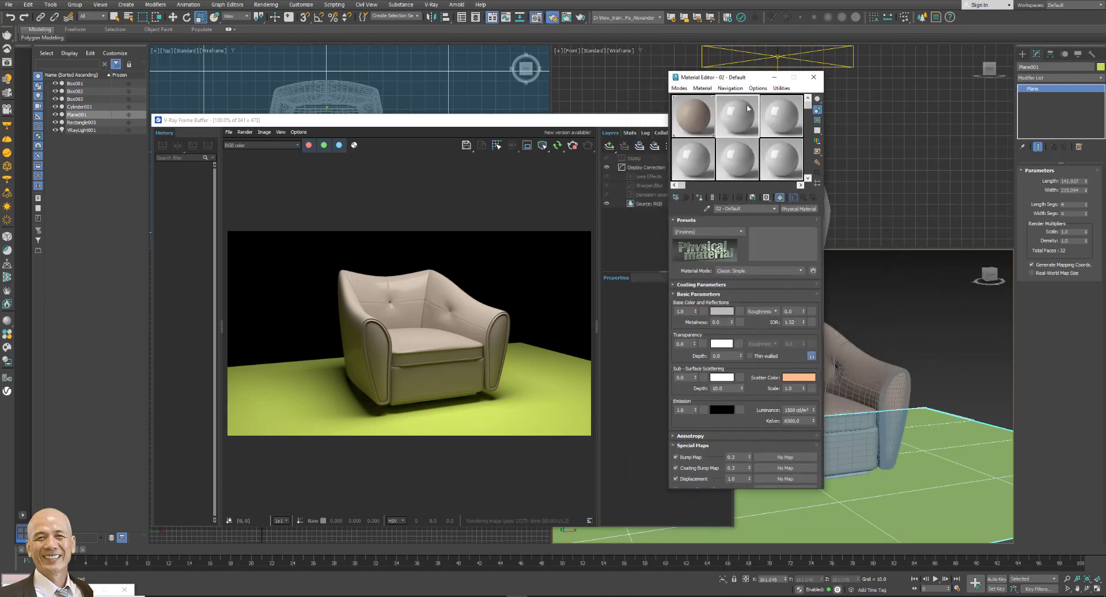
Change the plane's material to VRayMtlWrapper, keeping the old material, and assign it.
click(798, 210)
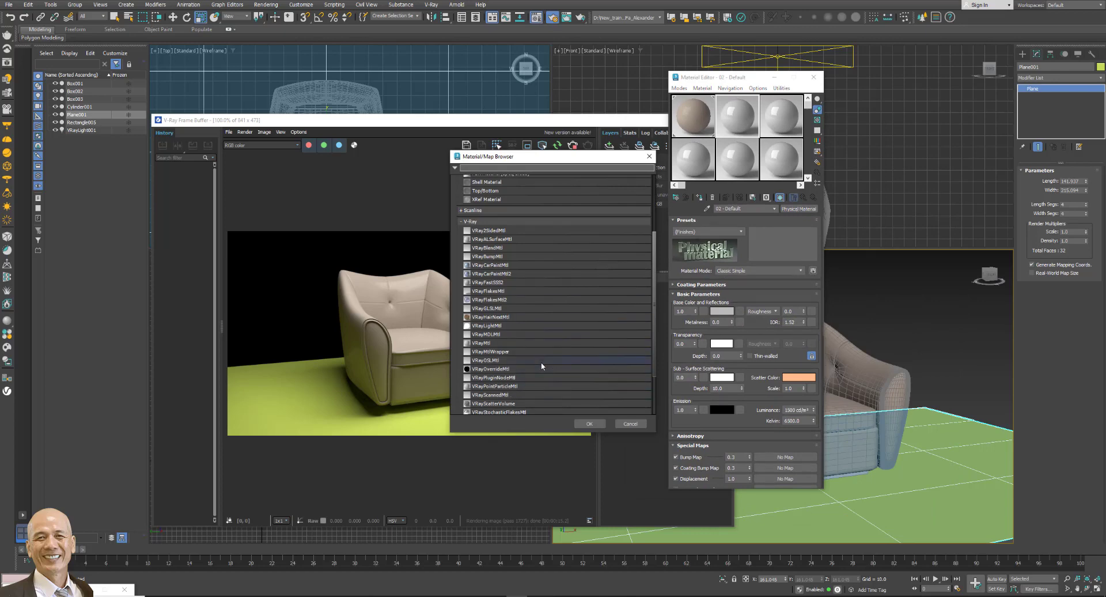
click(517, 343)
click(590, 424)
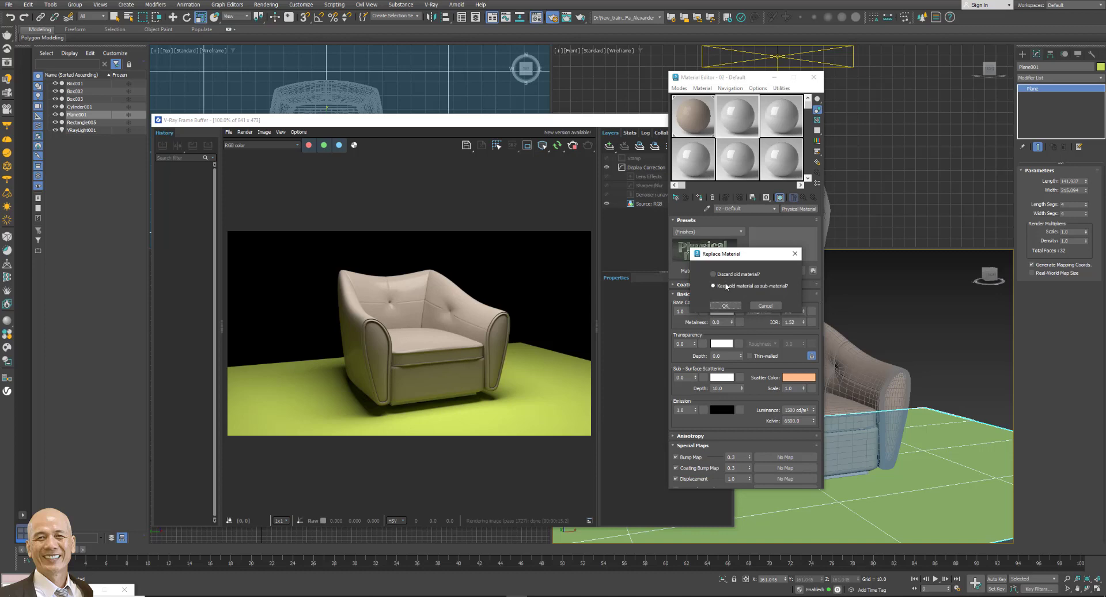
click(724, 308)
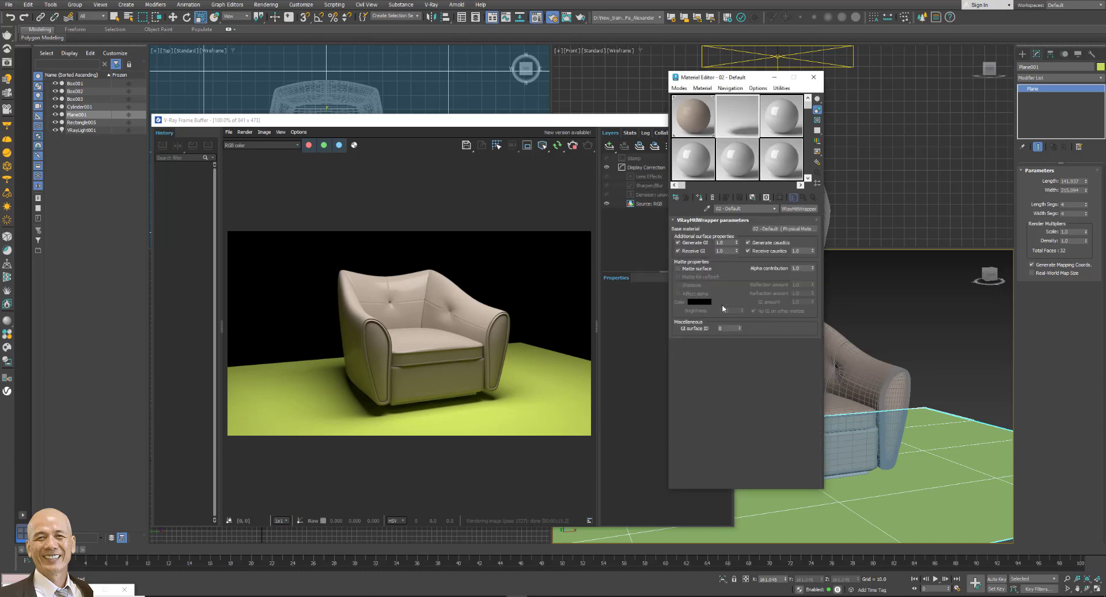
click(700, 197)
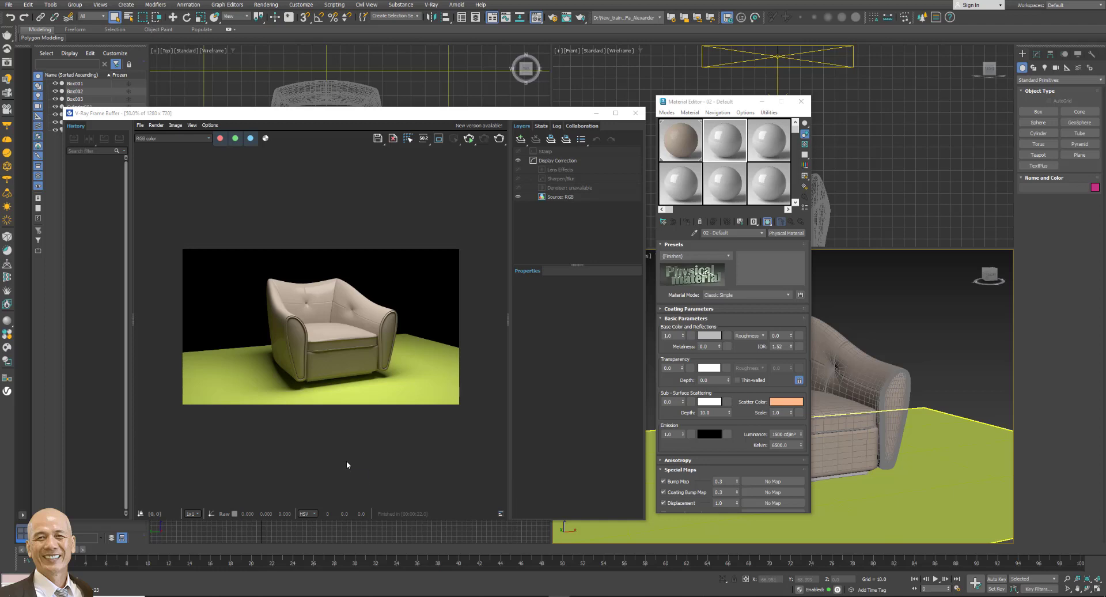
Reapply VRayMtlWrapper to Plane001, keeping the old material as base material.
click(899, 503)
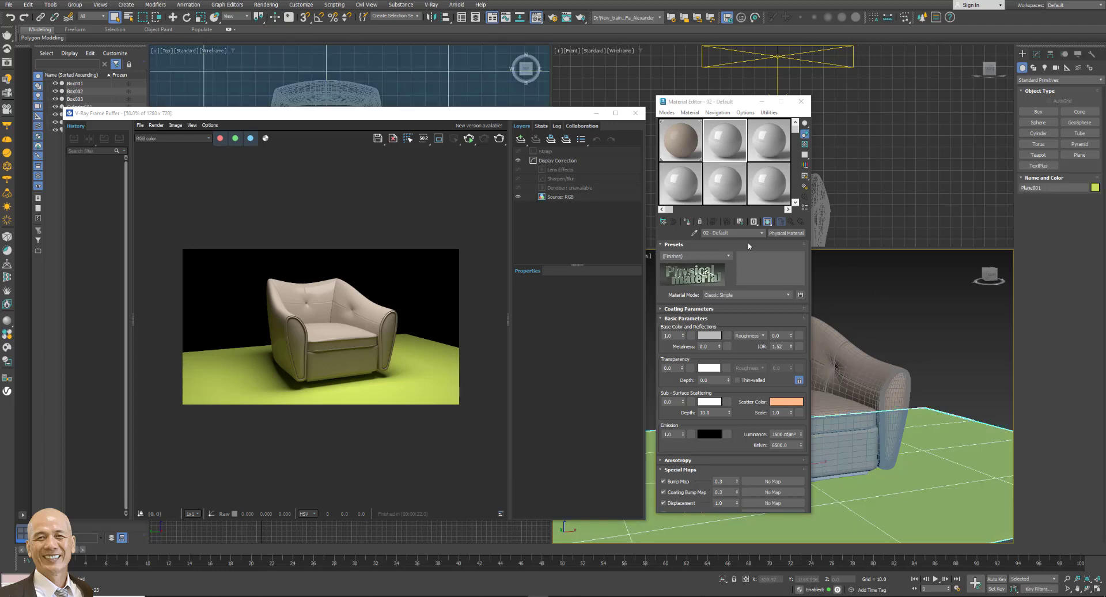
click(794, 234)
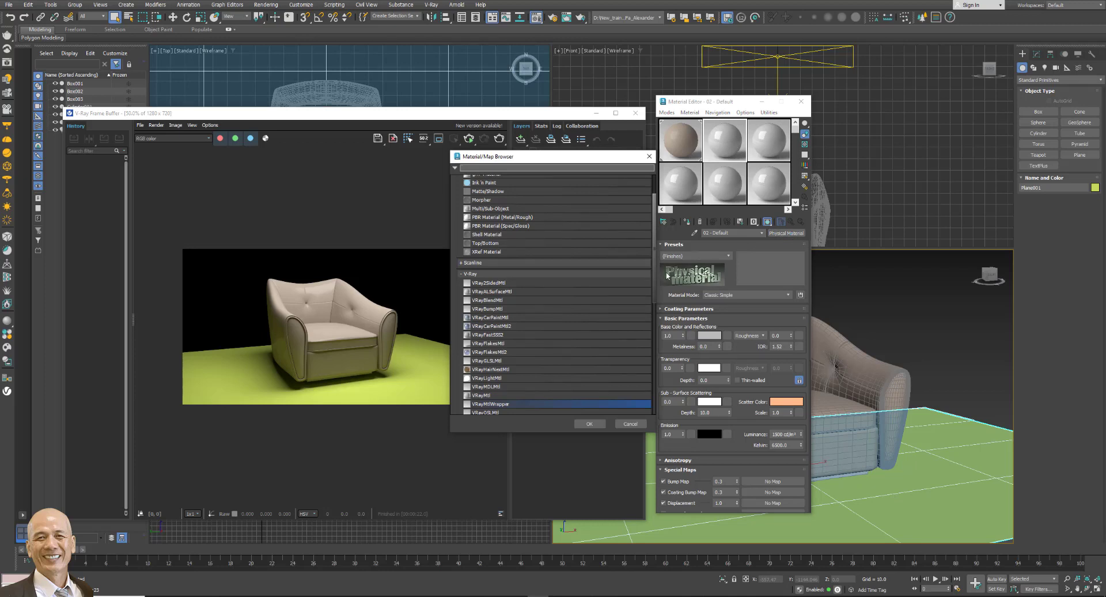
click(593, 423)
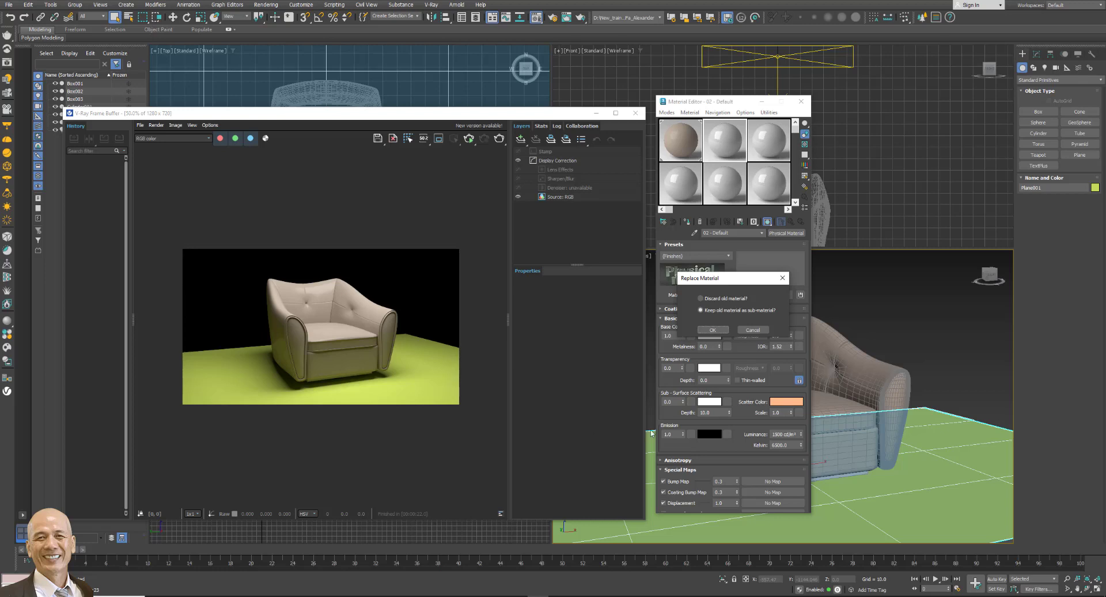
click(712, 330)
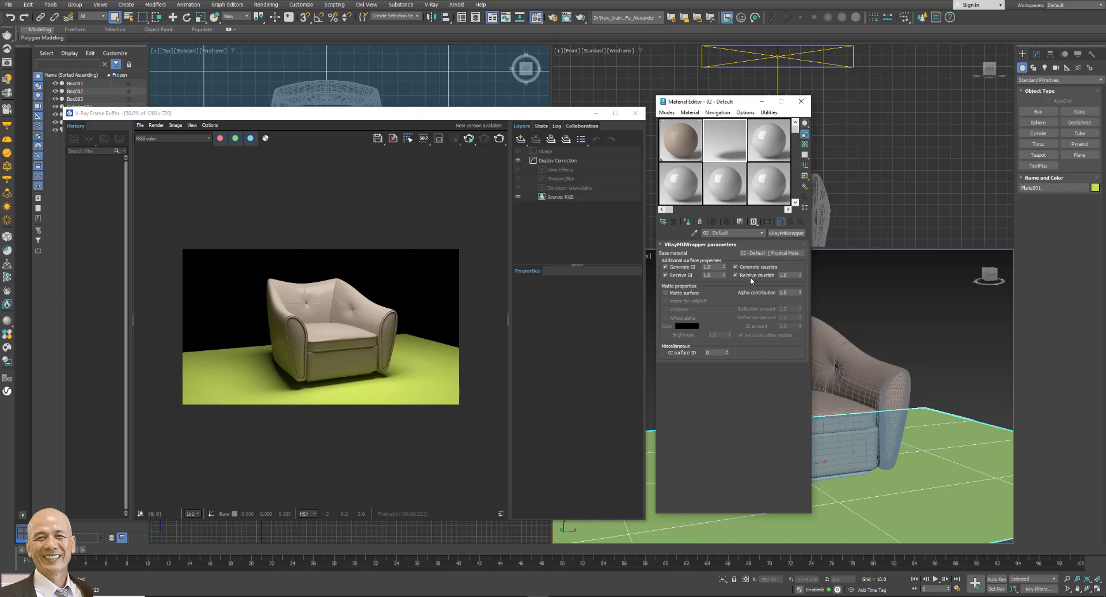
click(688, 221)
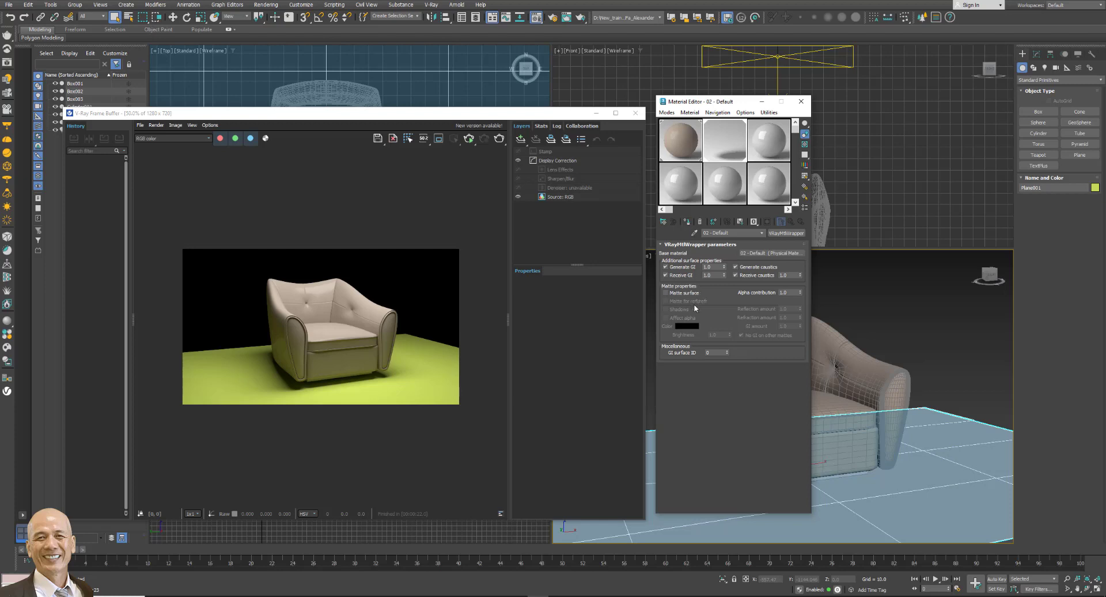
Enable Matte surface and Shadows on the wrapper, then re-render the chair.
click(666, 293)
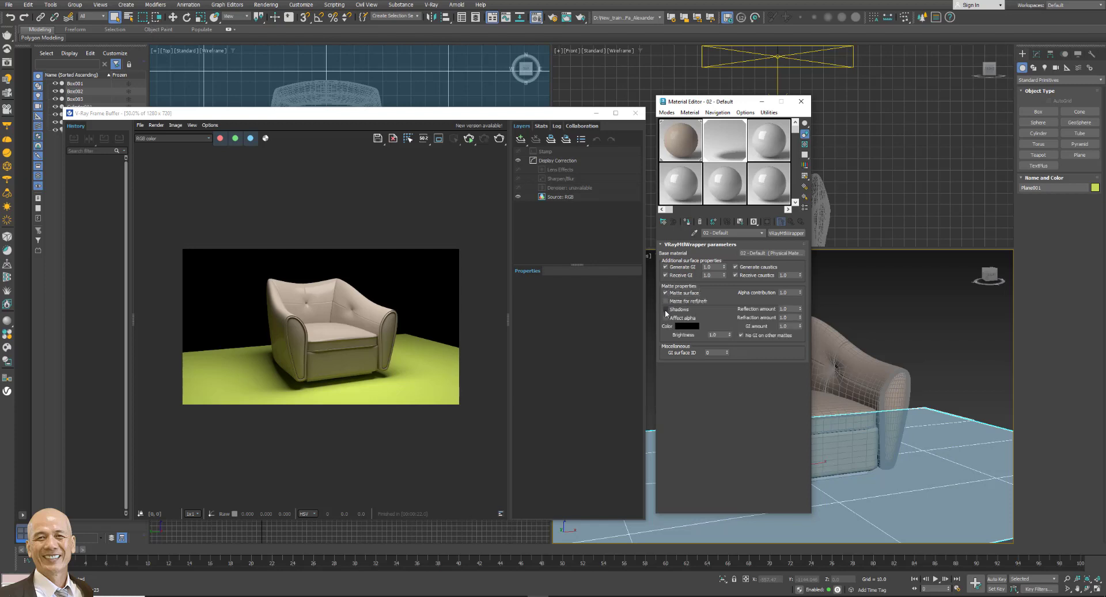
click(665, 309)
click(470, 139)
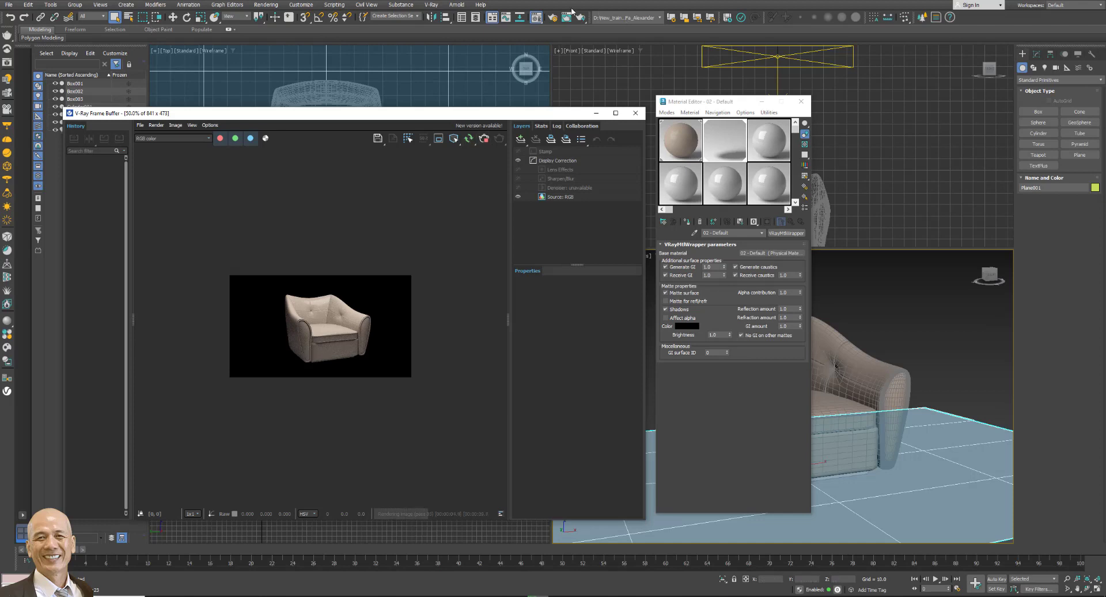
Set the environment background colour to grey with Value 55, viewing the render at 100%.
click(265, 5)
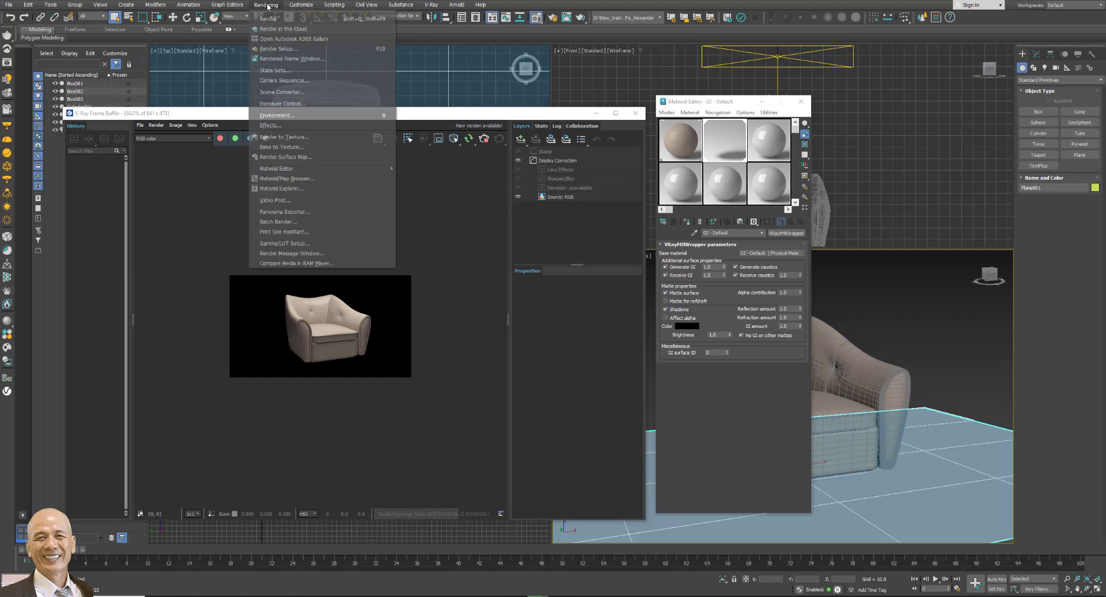
click(316, 115)
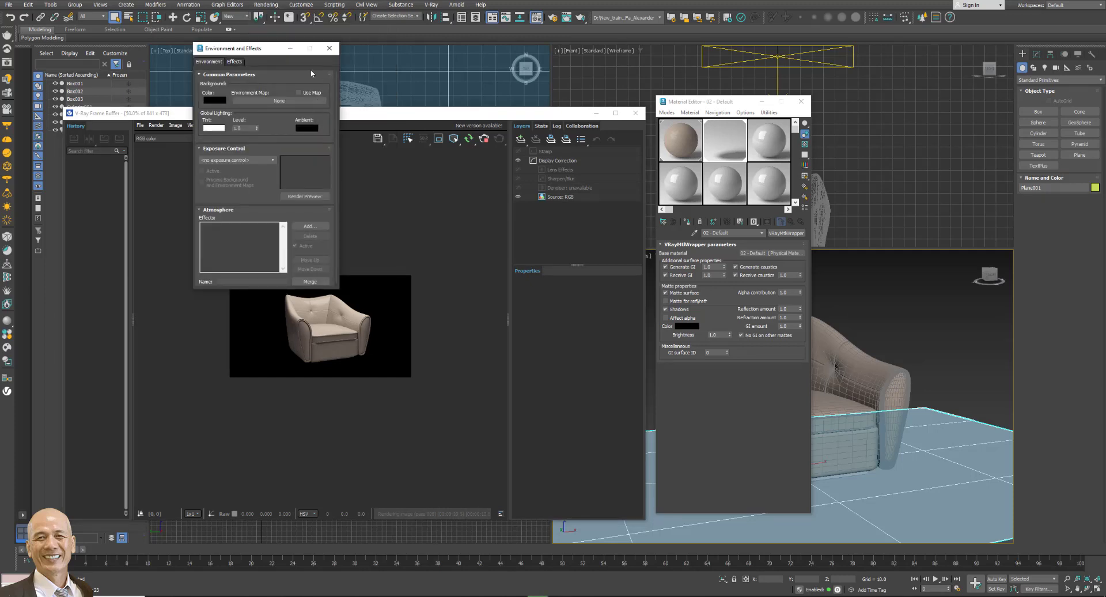
drag(262, 53, 514, 119)
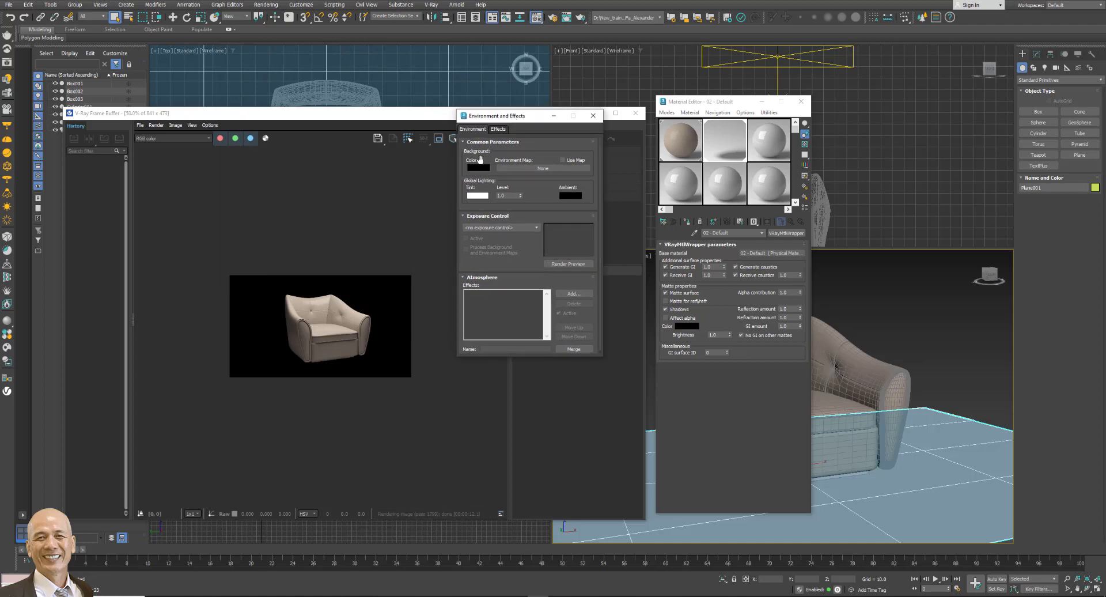
click(479, 168)
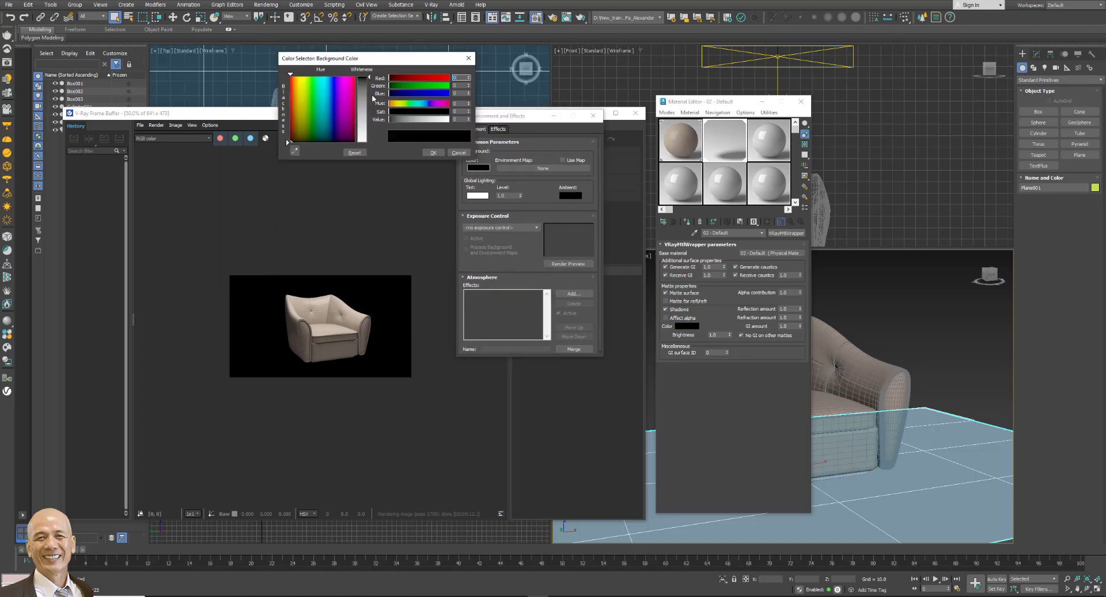
drag(369, 76, 369, 90)
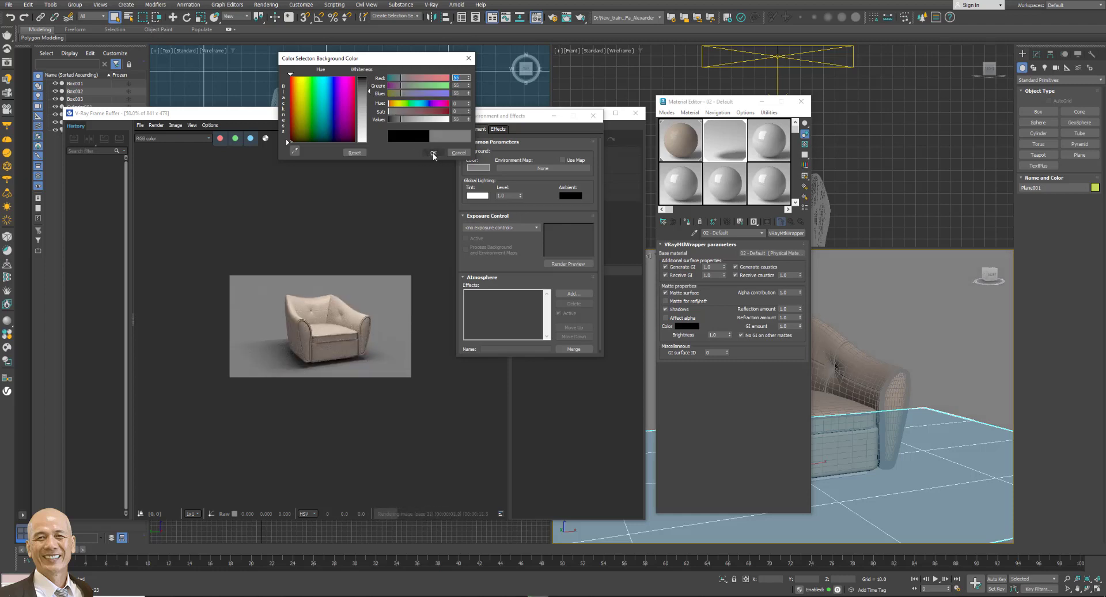
click(433, 153)
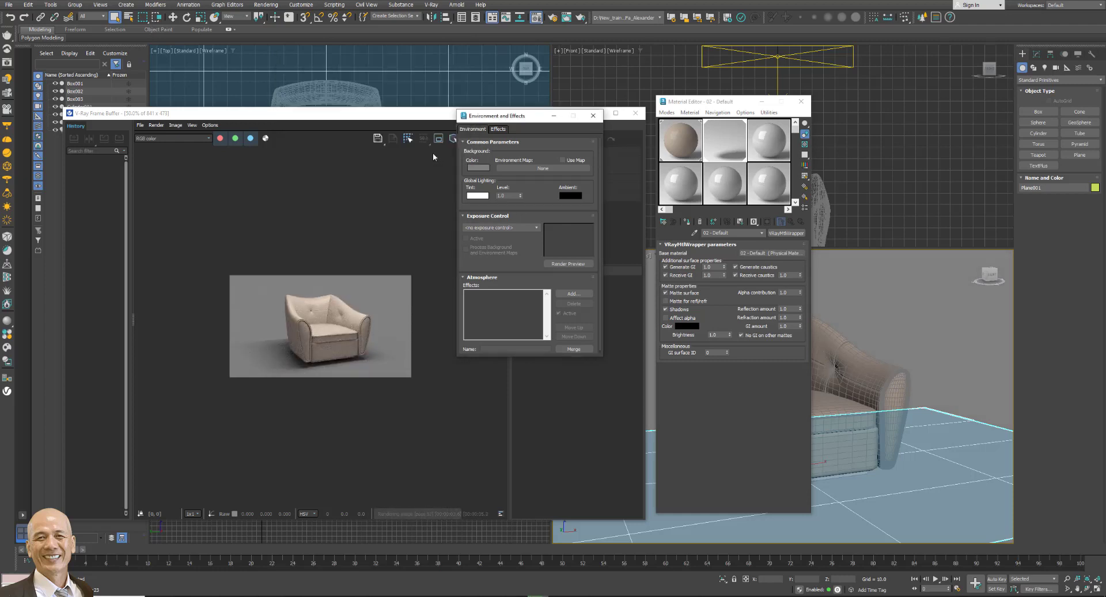
double_click(403, 281)
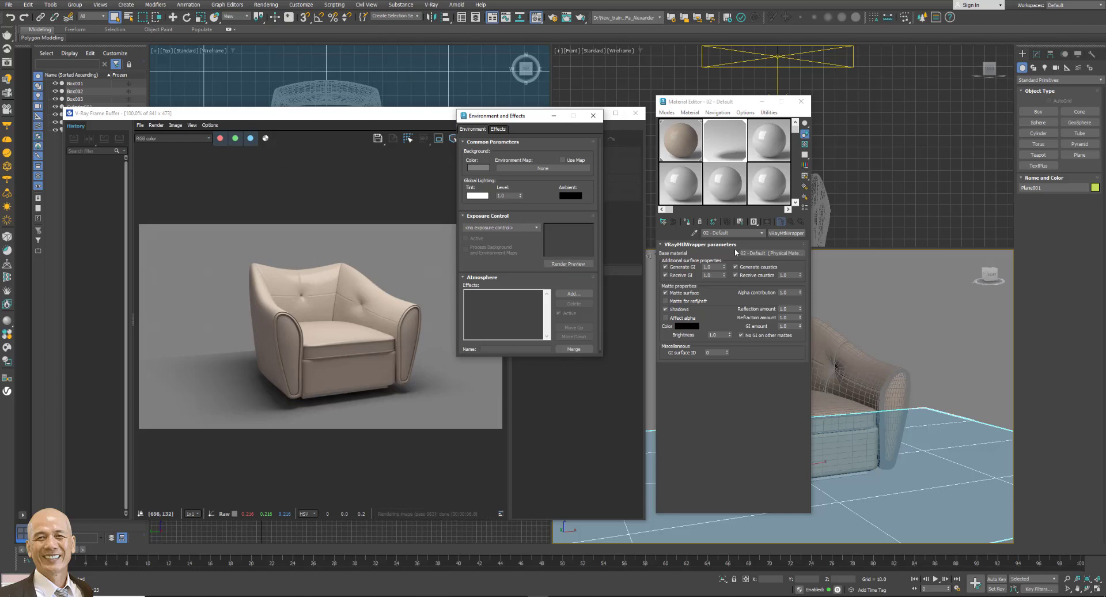
Close the Environment window and Material Editor, with Select and Uniform Scale active.
click(593, 115)
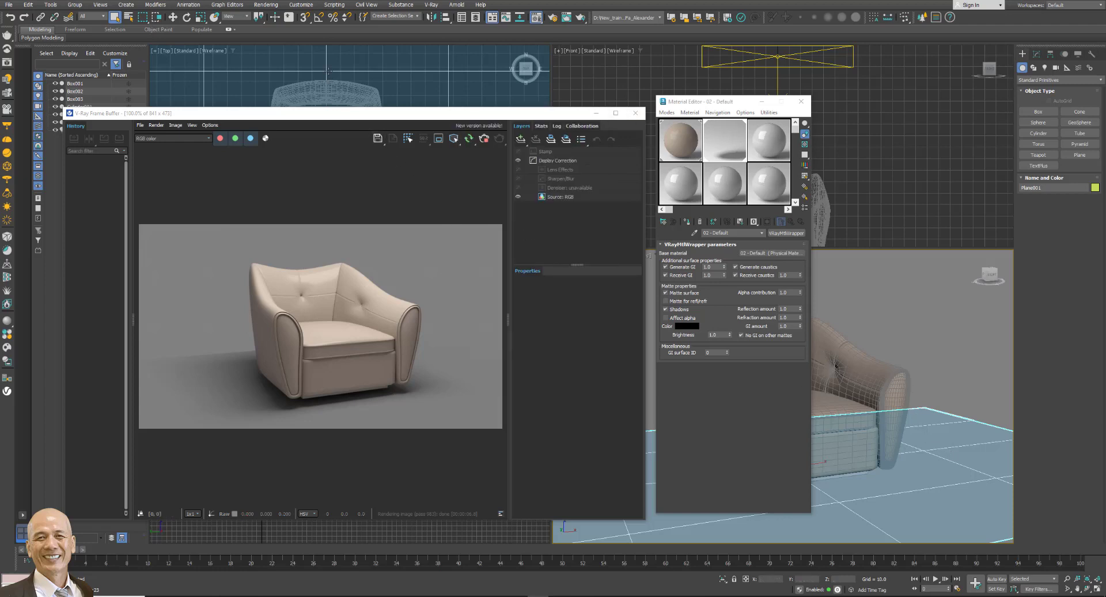
click(201, 16)
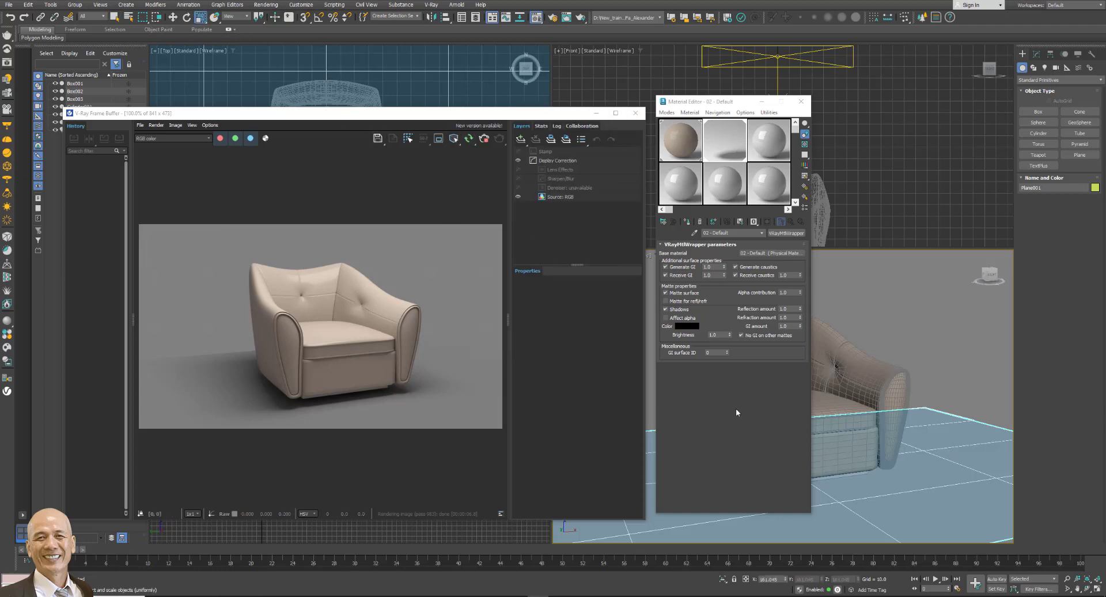
click(801, 101)
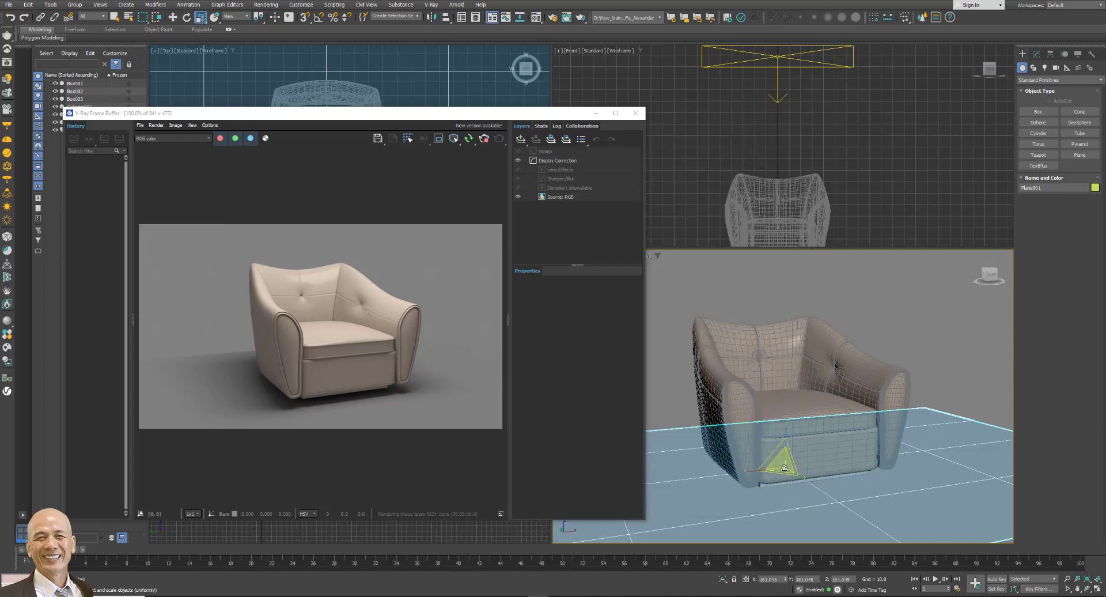
Uniformly scale Plane001 up to about 181% around the armchair.
drag(783, 465, 792, 458)
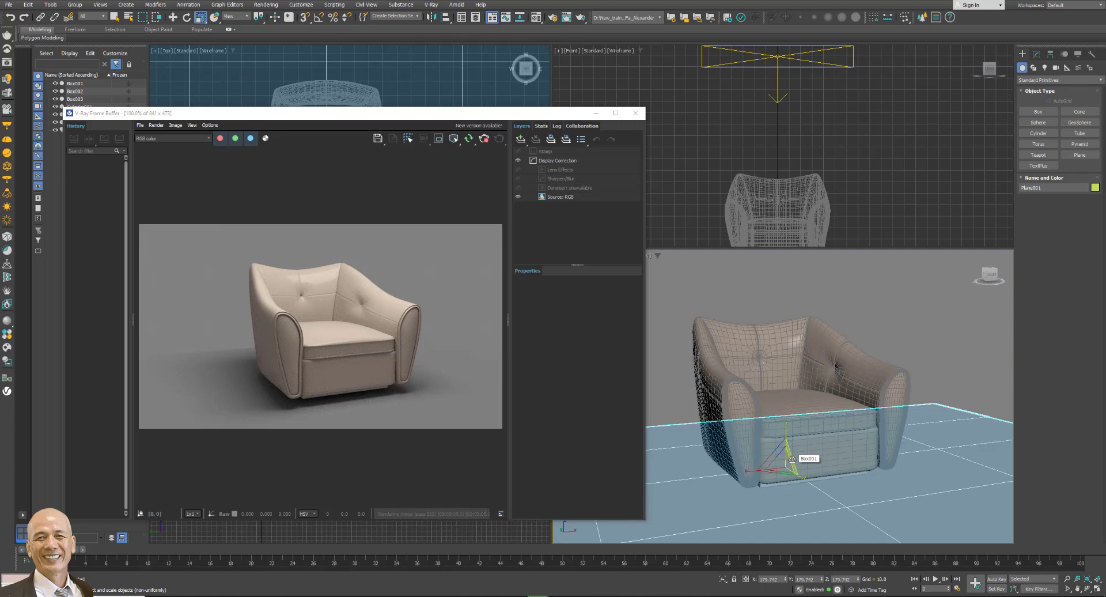
drag(792, 459, 791, 464)
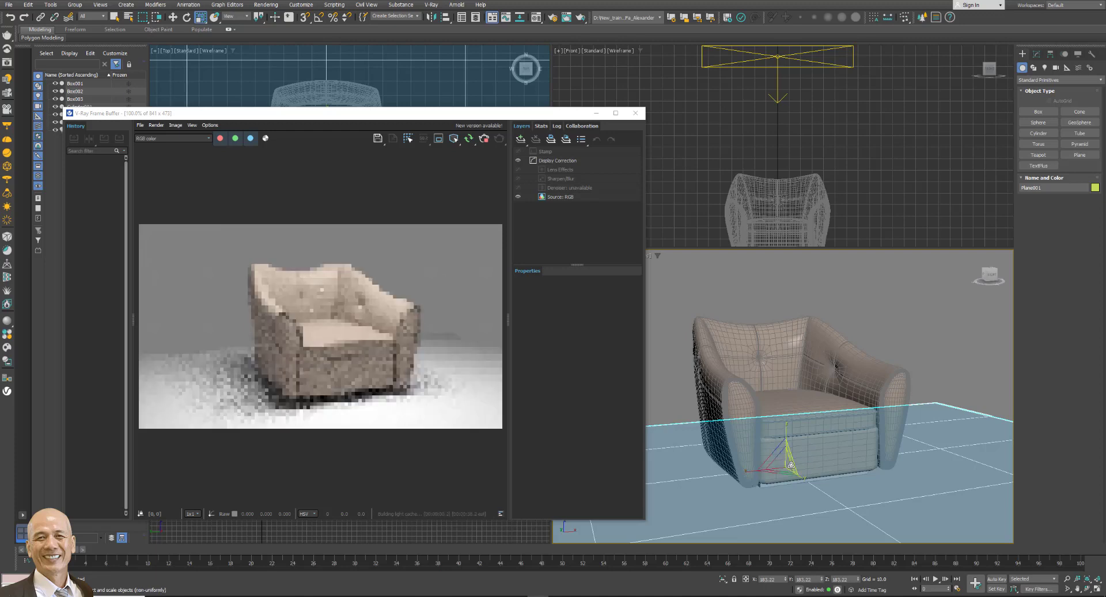